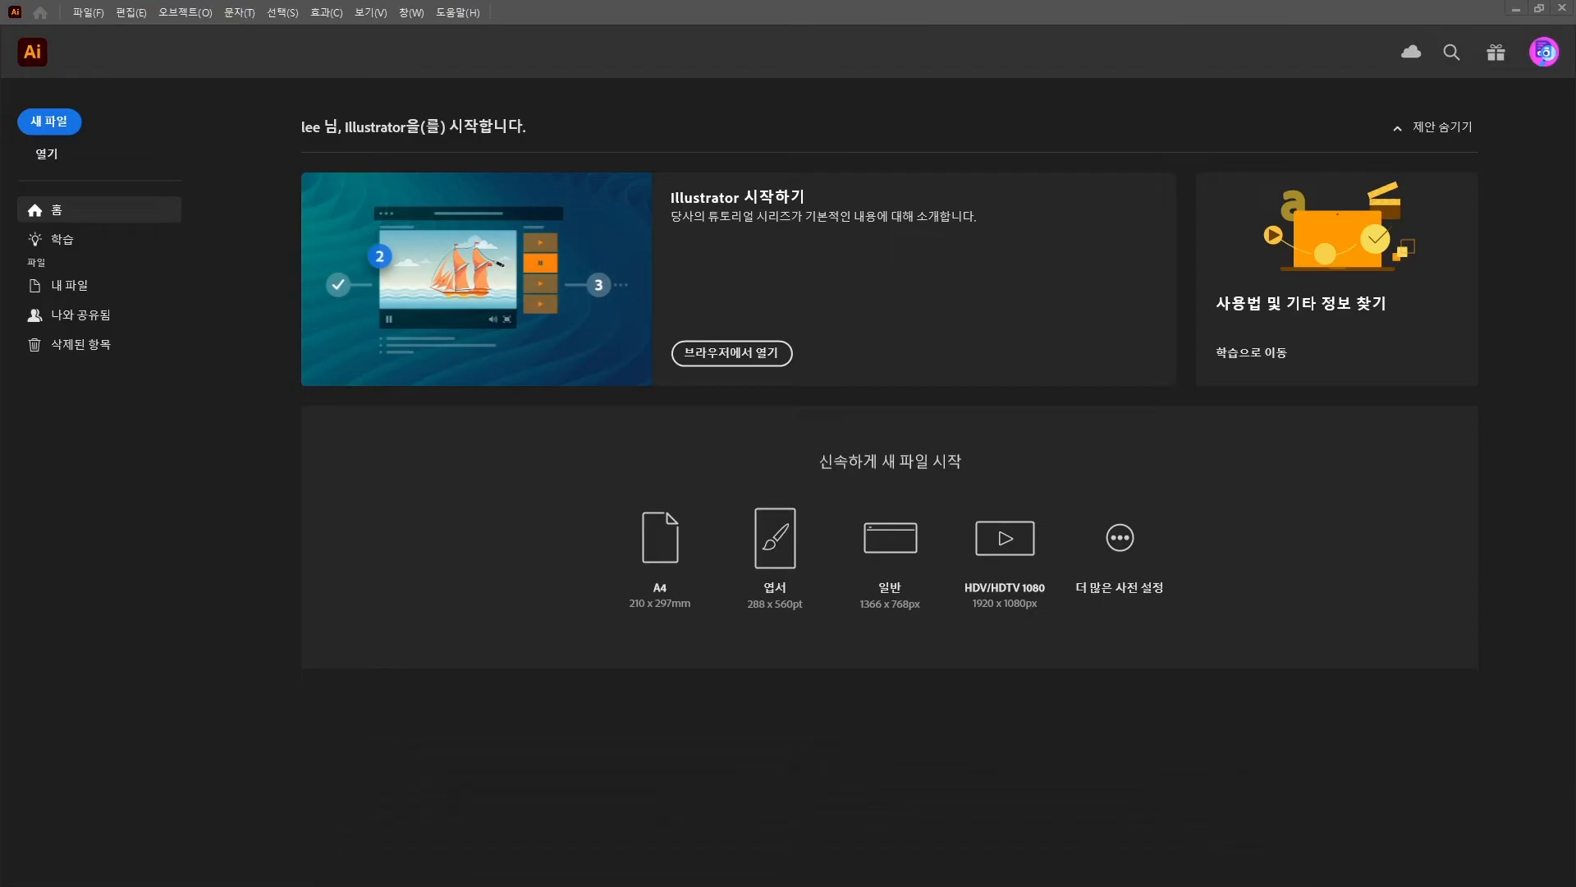
Start a new millimetre document sized 160 × 240 mm.
click(95, 13)
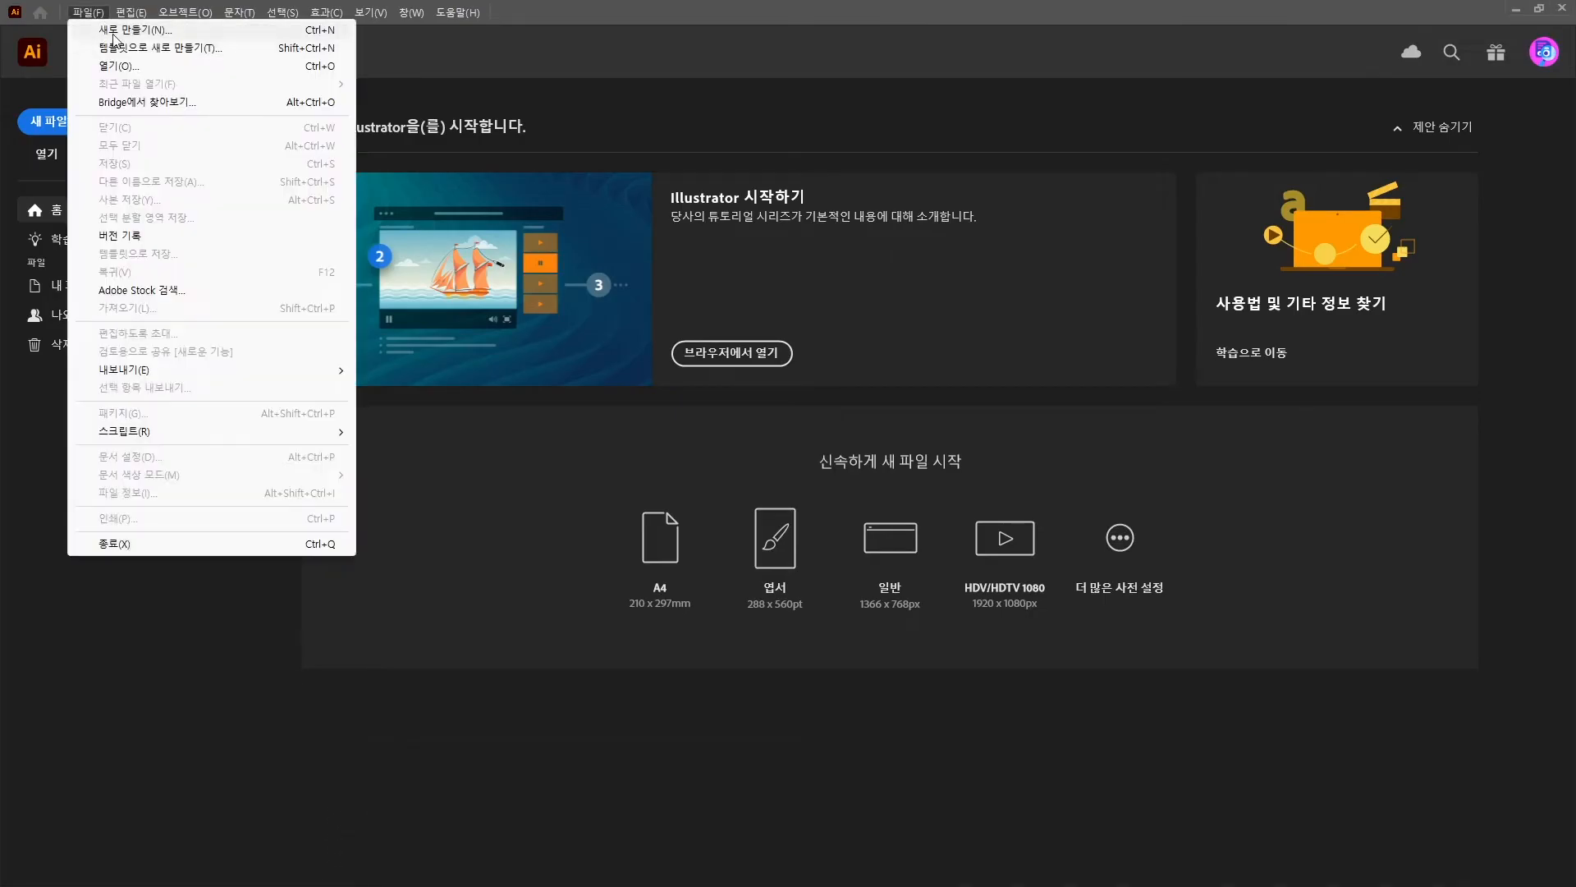
click(113, 34)
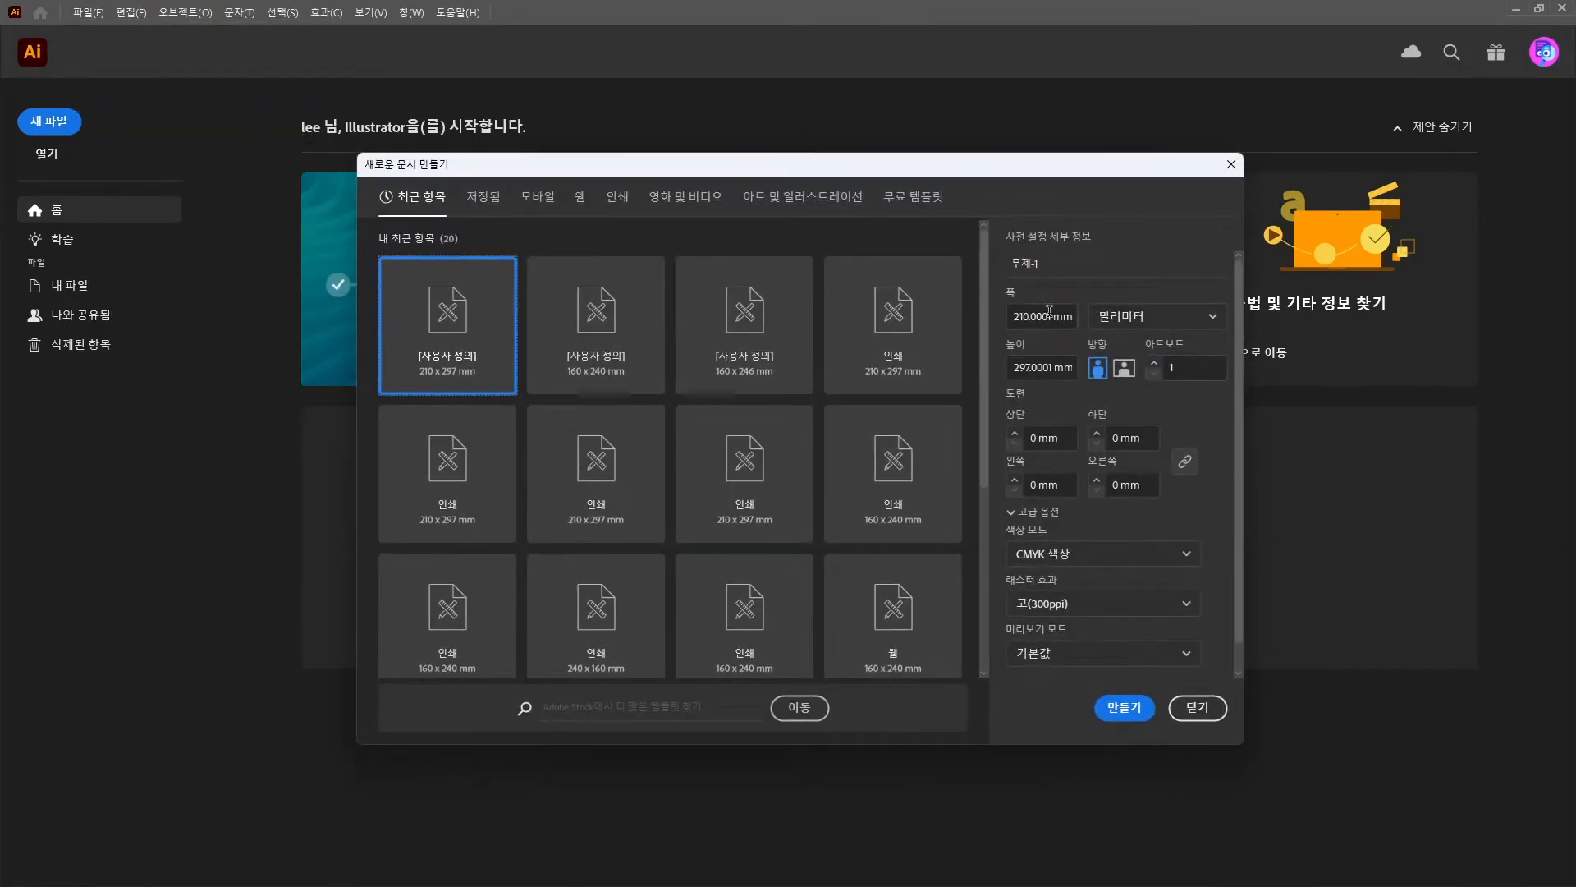
click(1207, 315)
click(1139, 225)
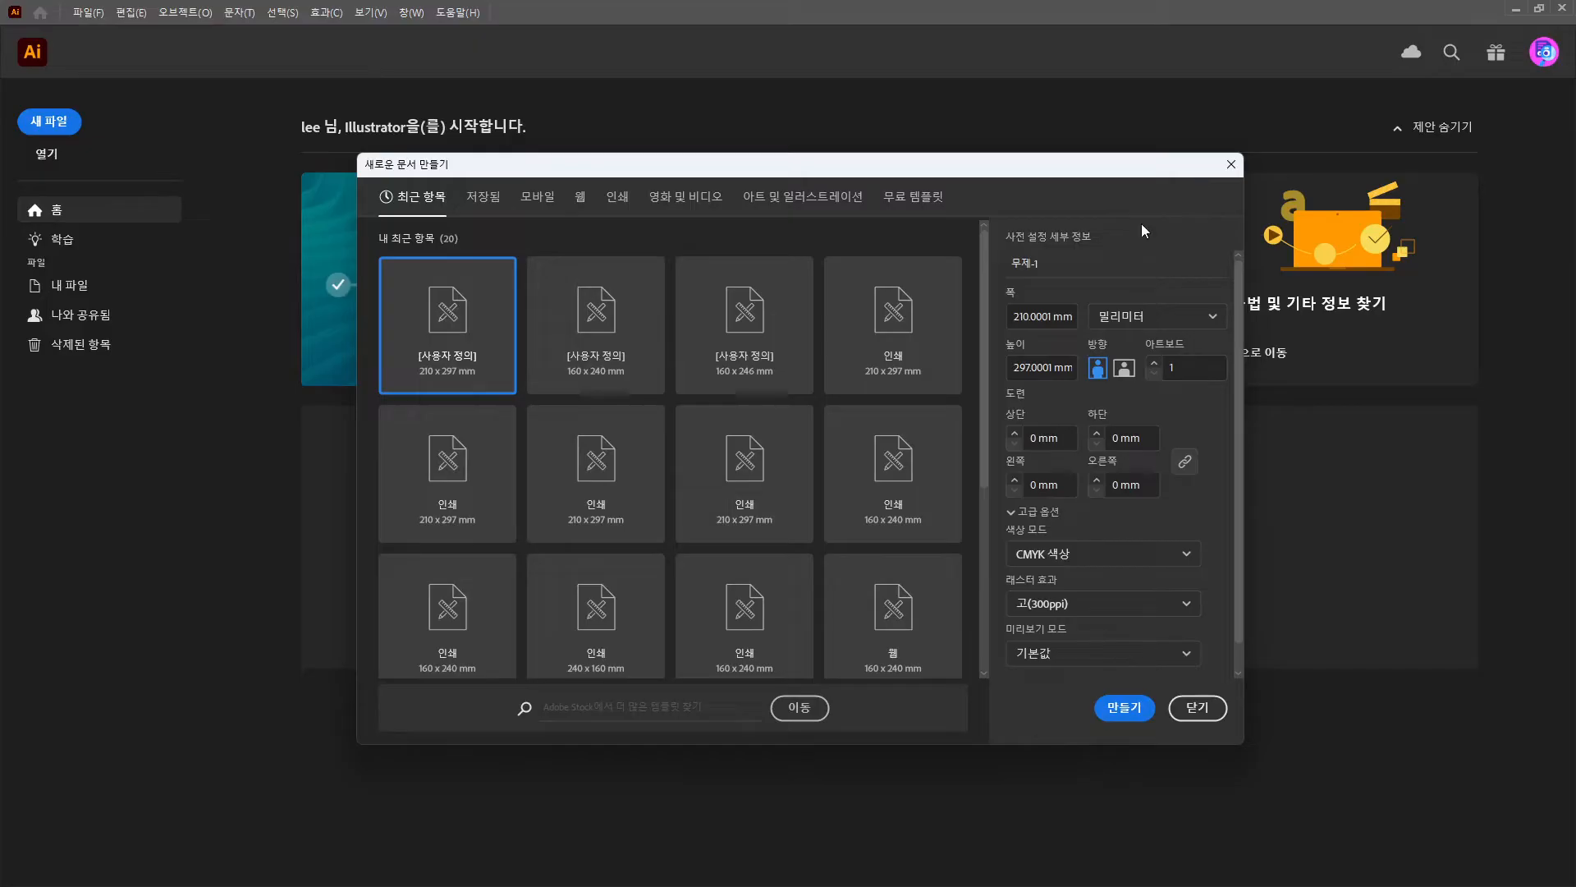
click(1042, 317)
text(160)
click(1036, 316)
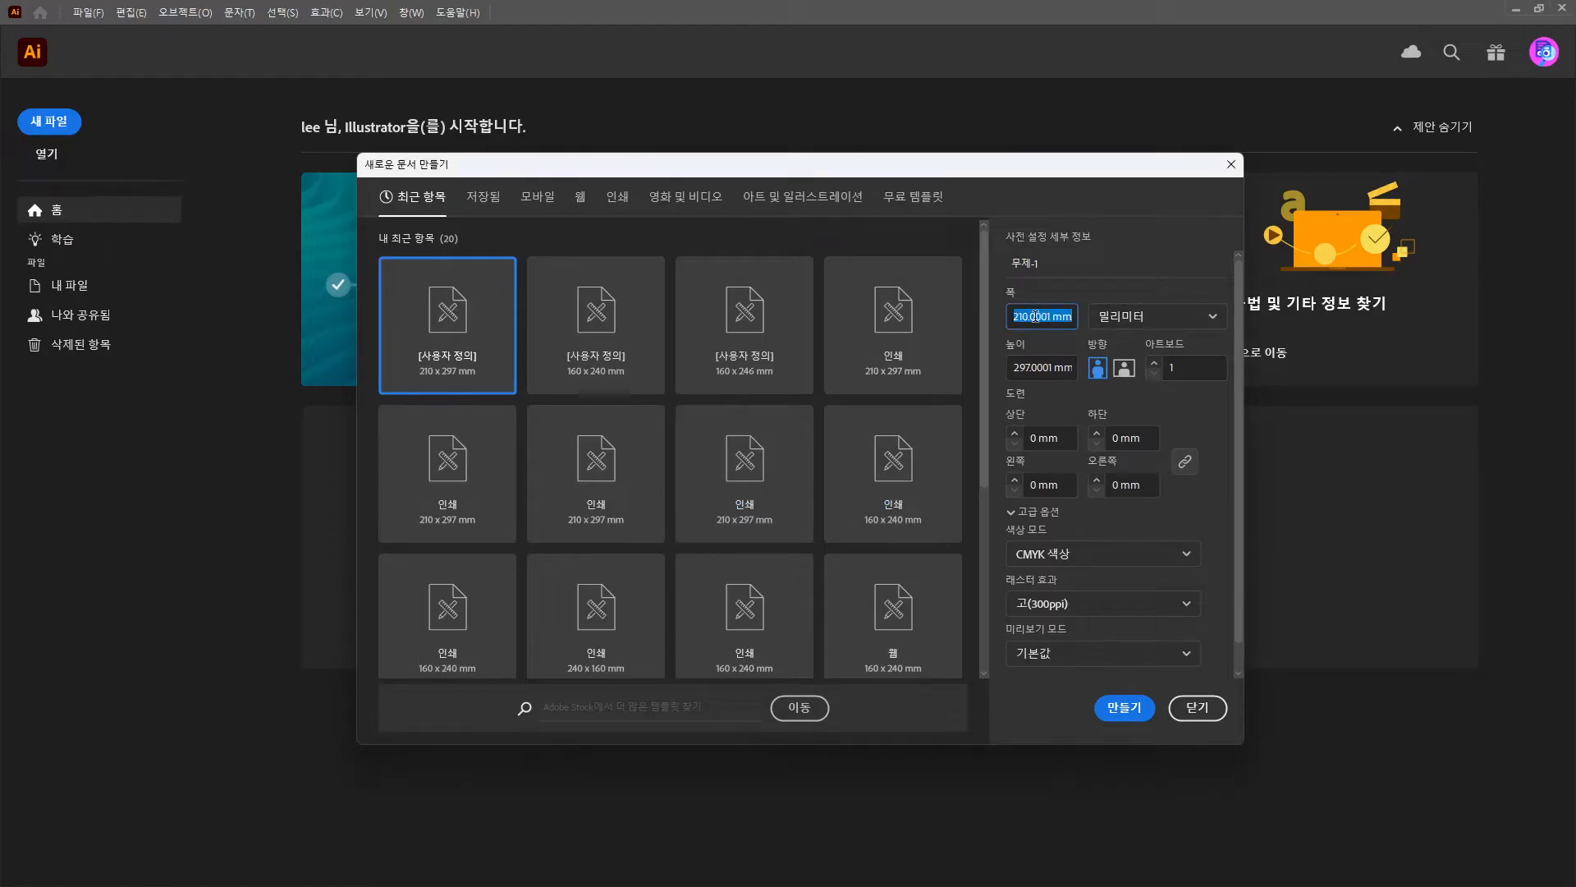
text(160)
key(Tab)
key(Tab)
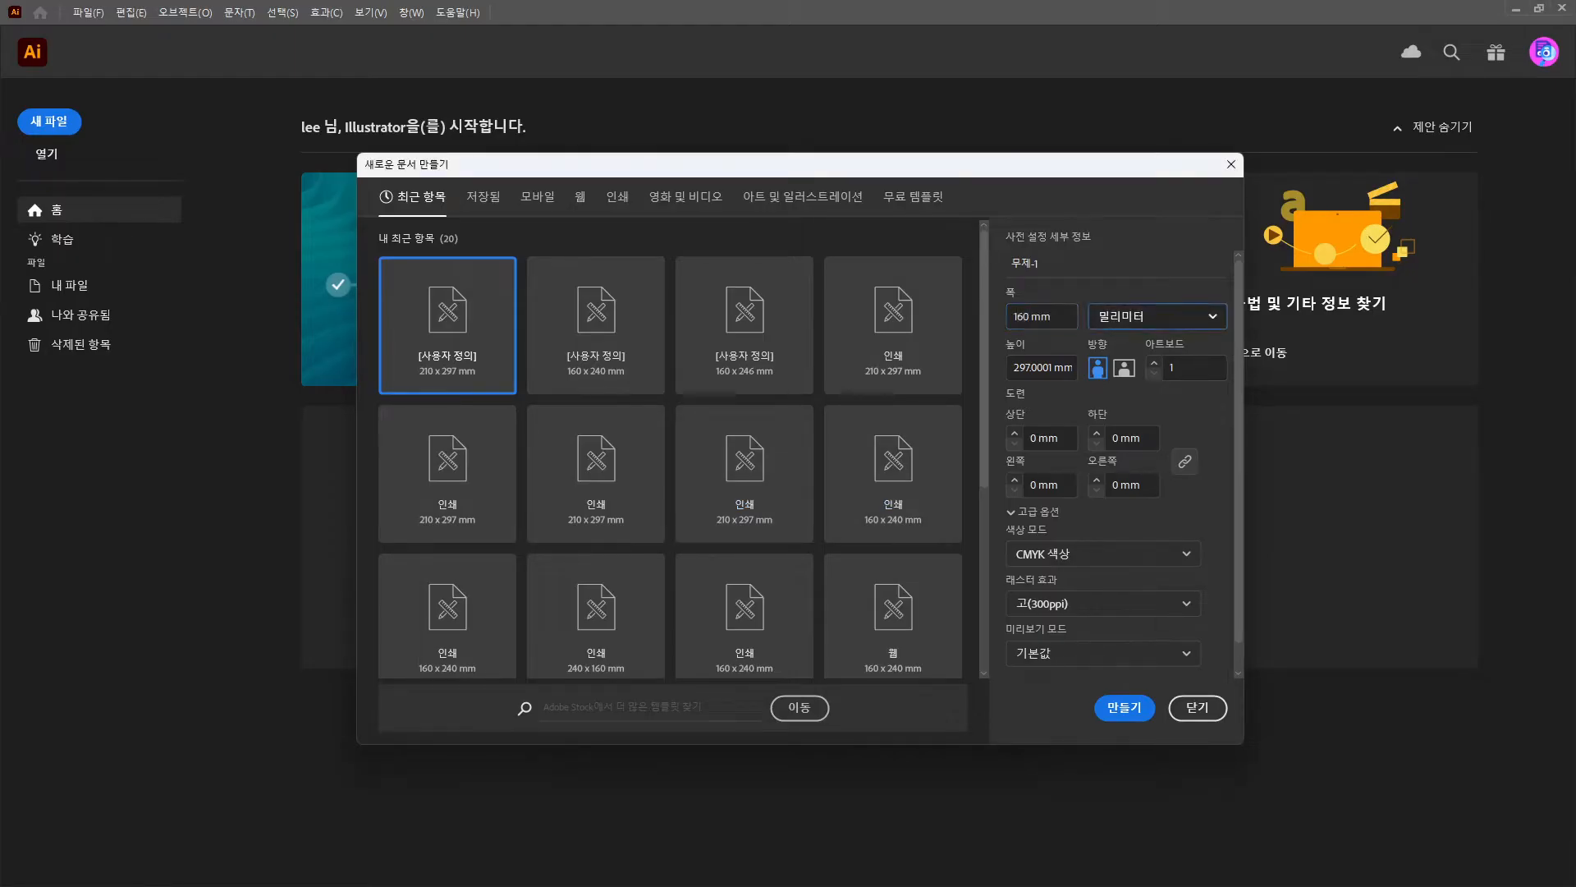
text(240)
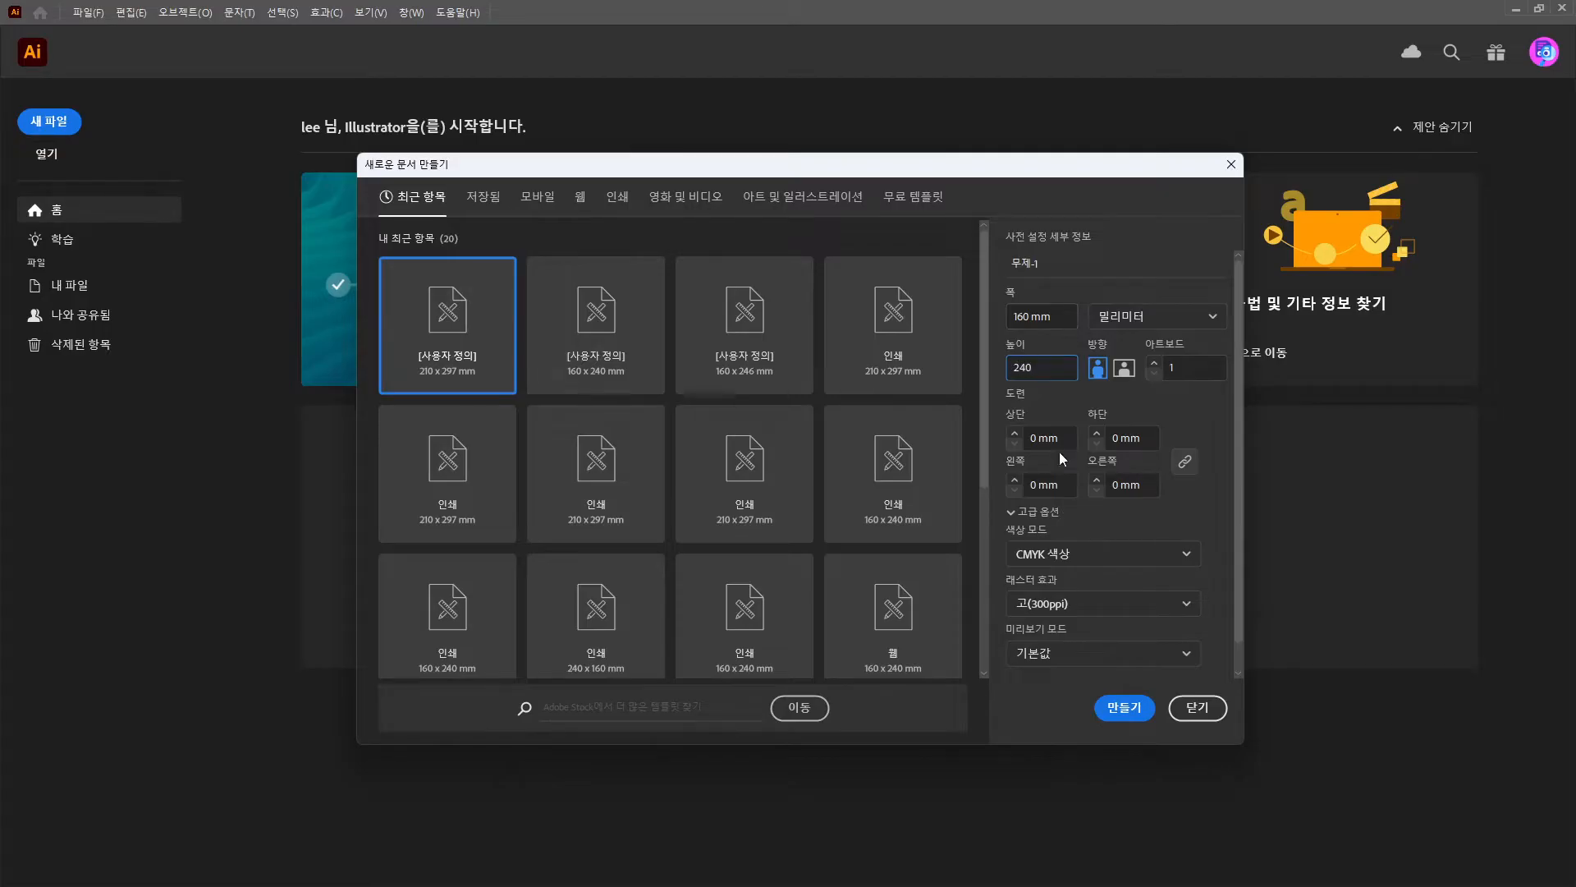
Give the document a 3 mm bleed on every side and create it.
drag(1059, 439, 997, 431)
text(3)
click(1077, 405)
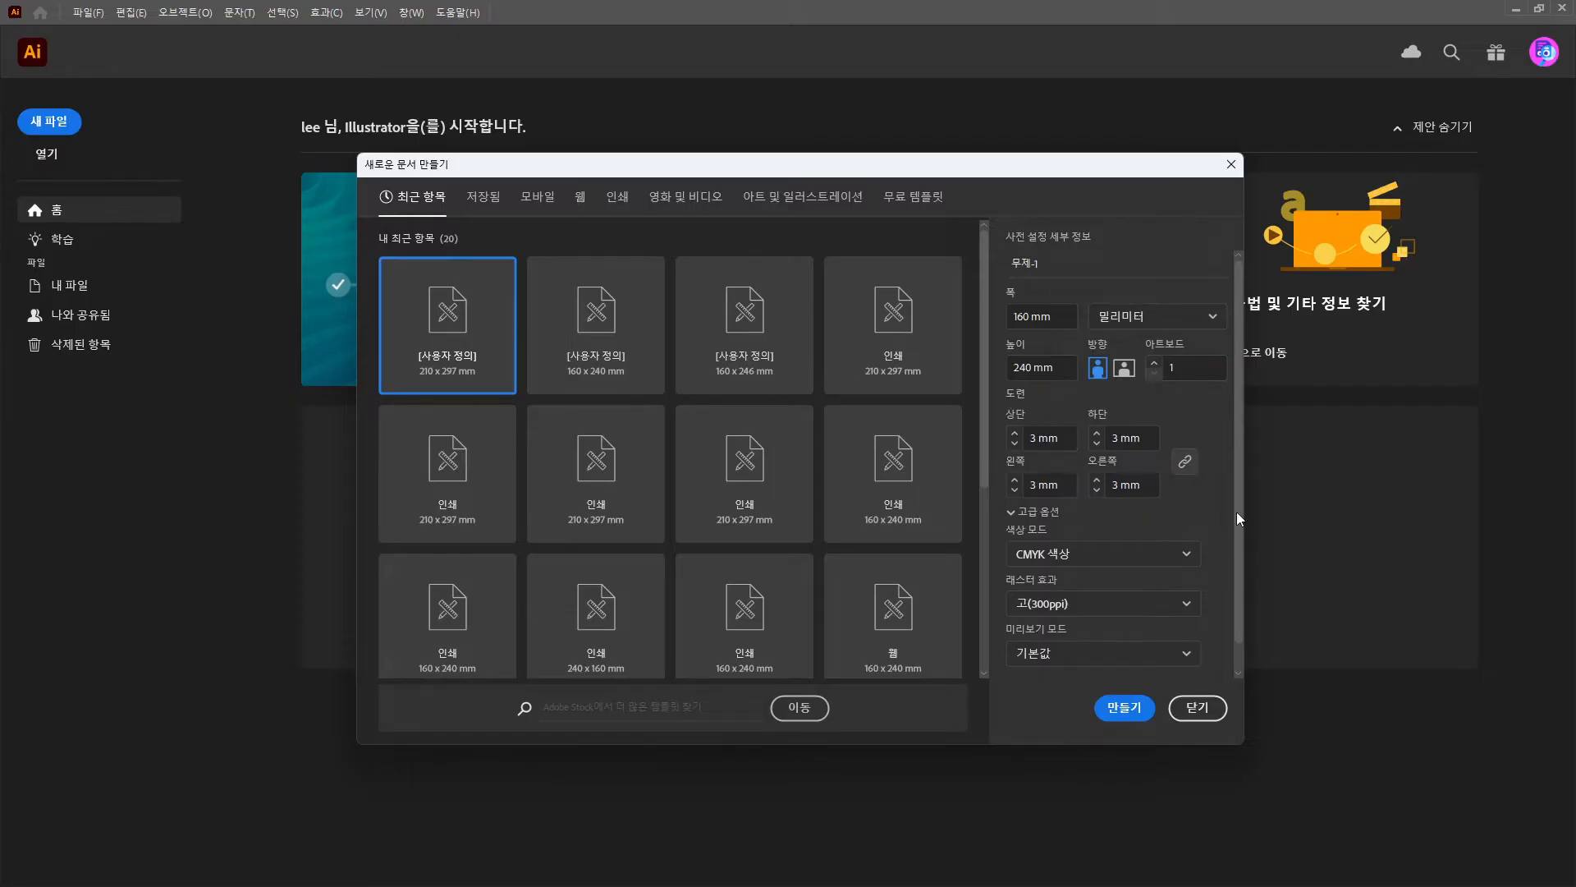
scroll(1210, 515, down, 1)
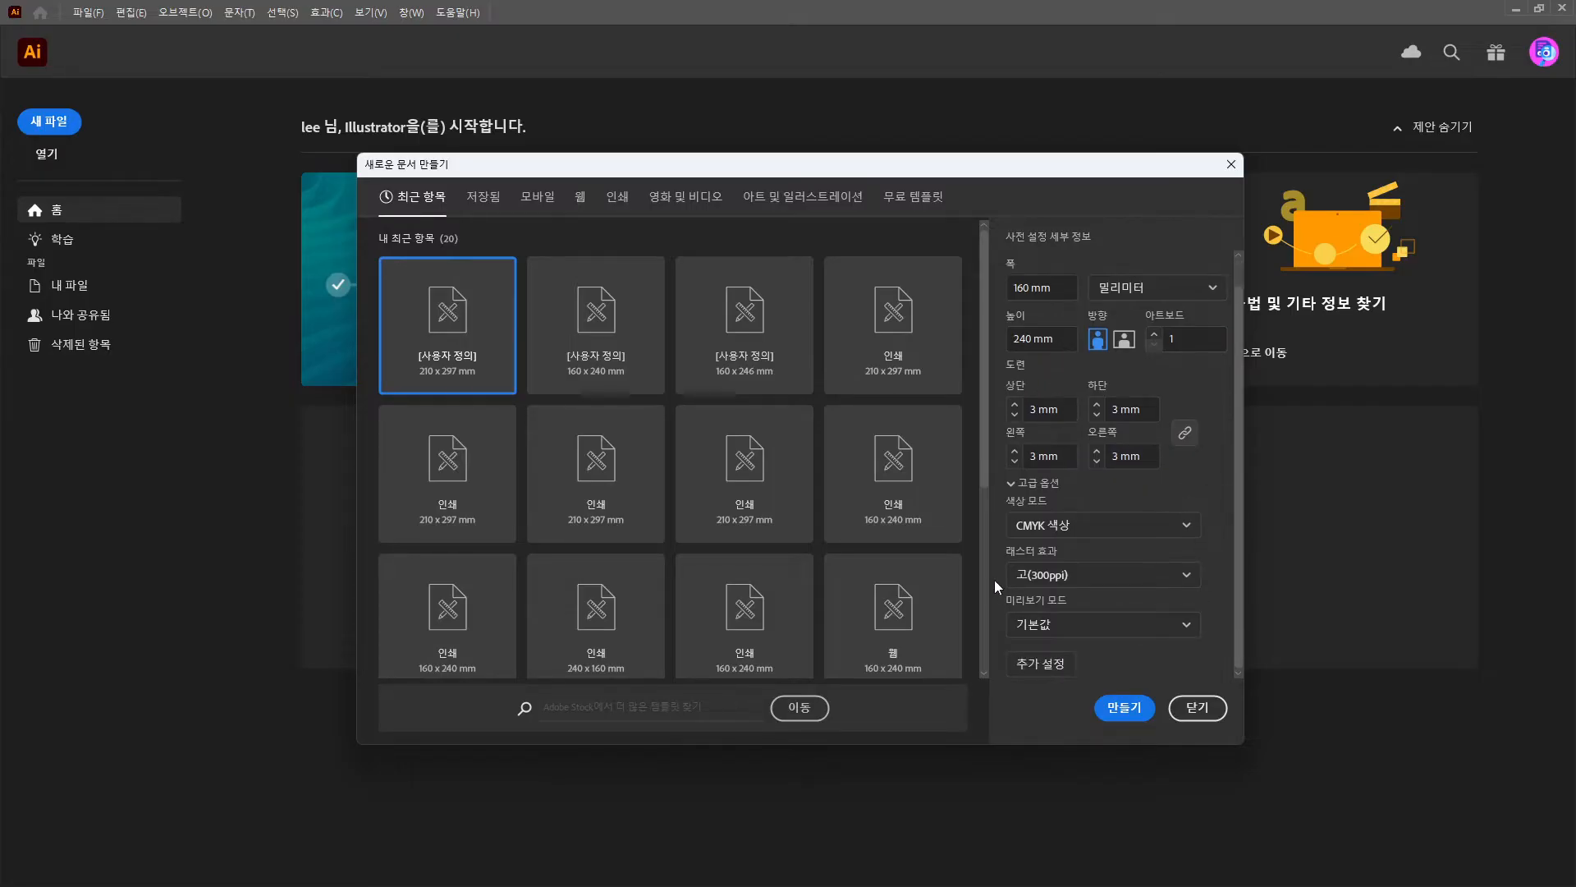
click(1120, 715)
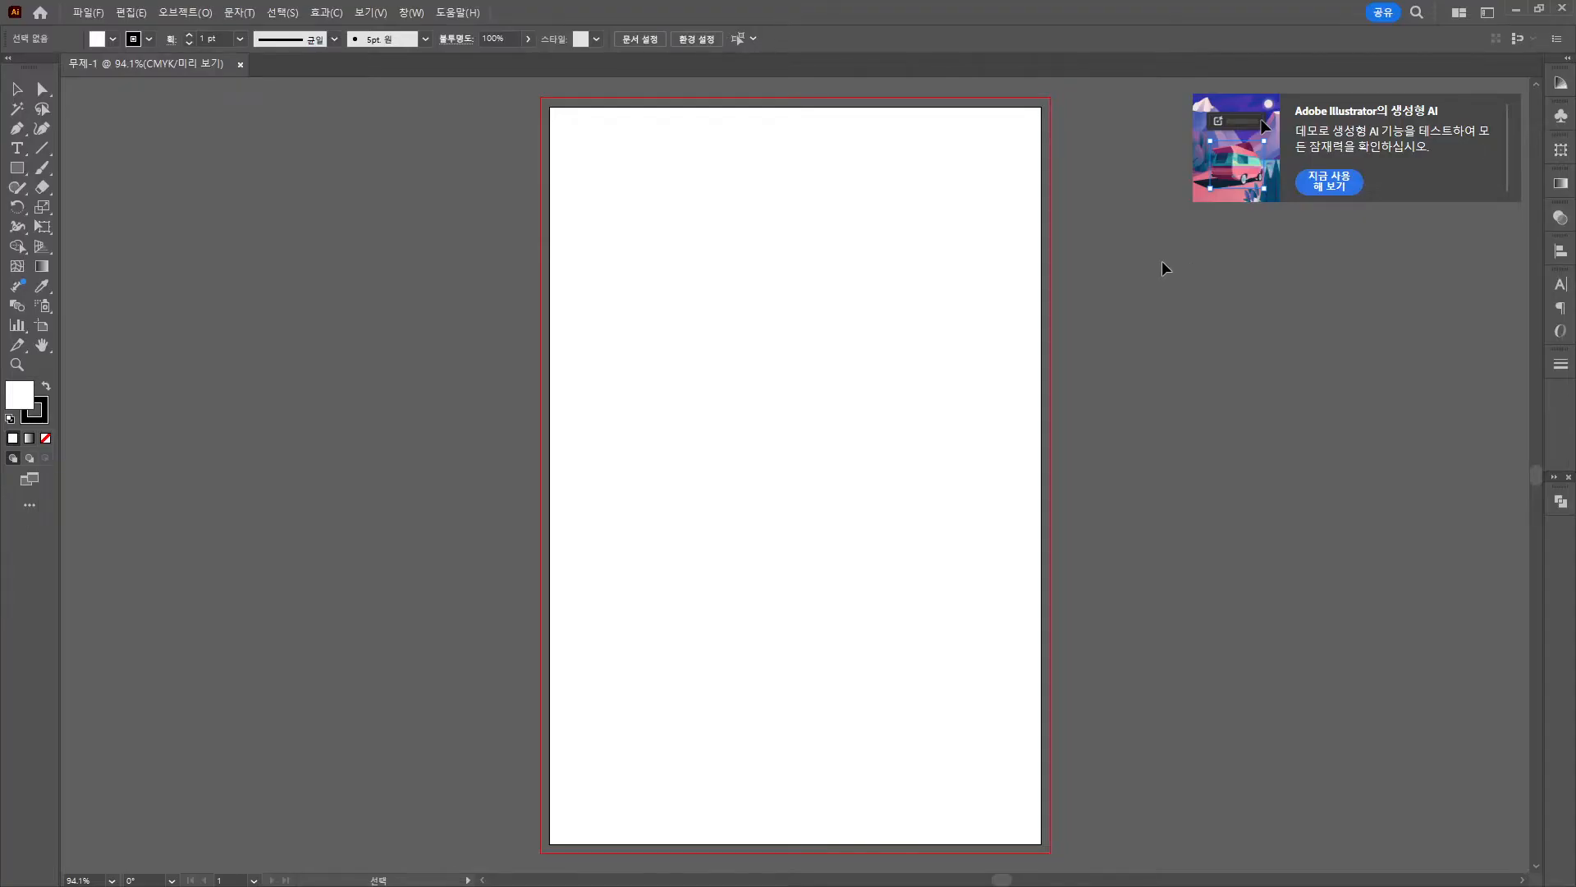
Create a 160 × 240 mm rectangular grid with 3 horizontal and 3 vertical dividers.
click(46, 151)
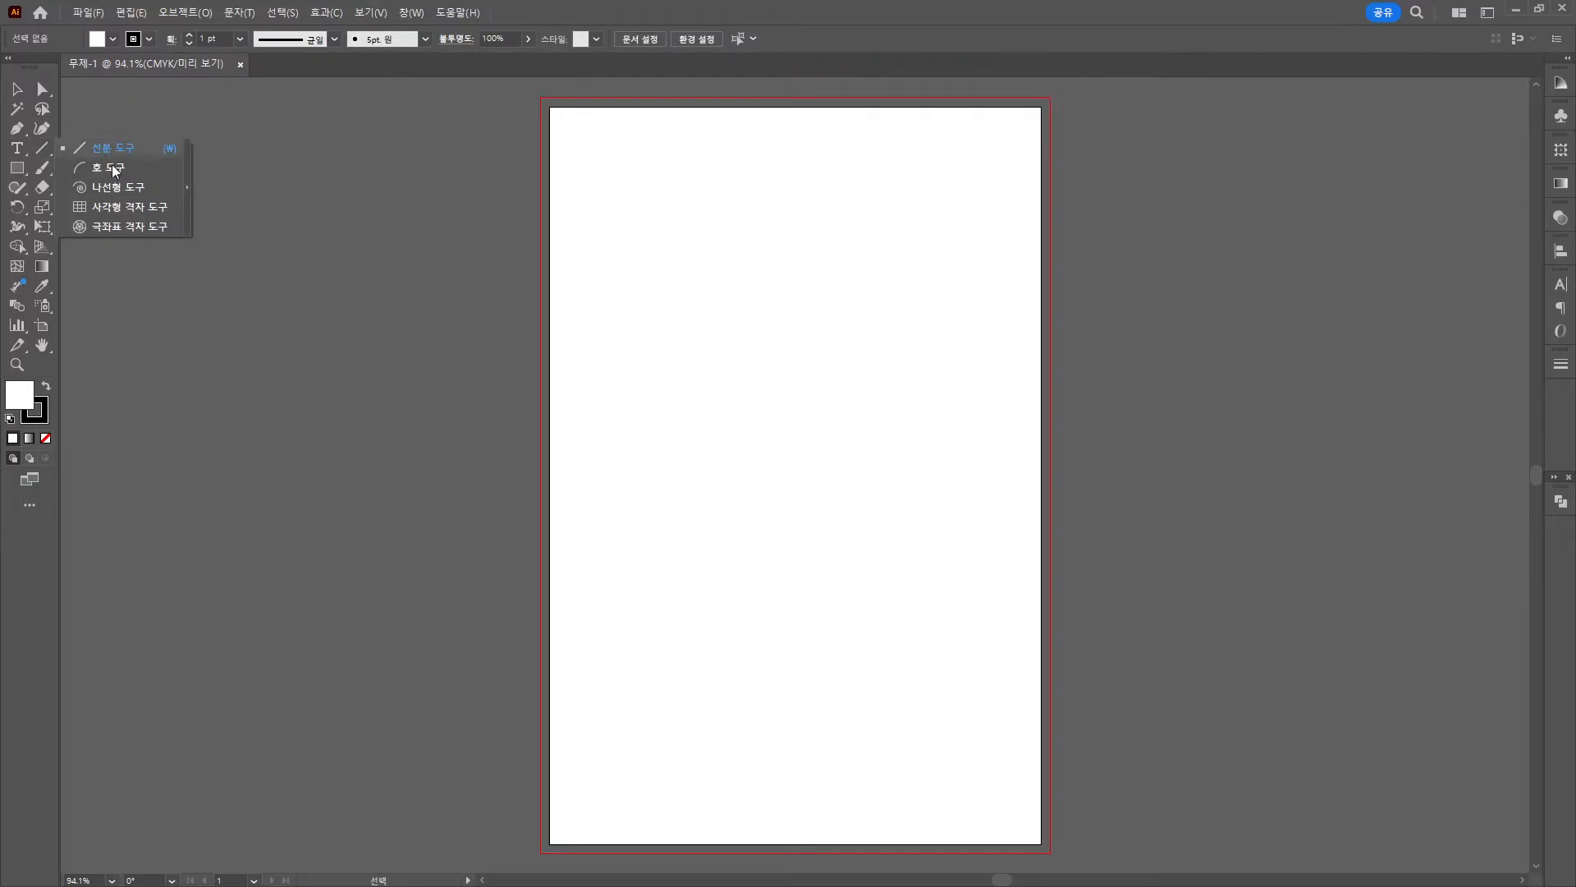
click(118, 207)
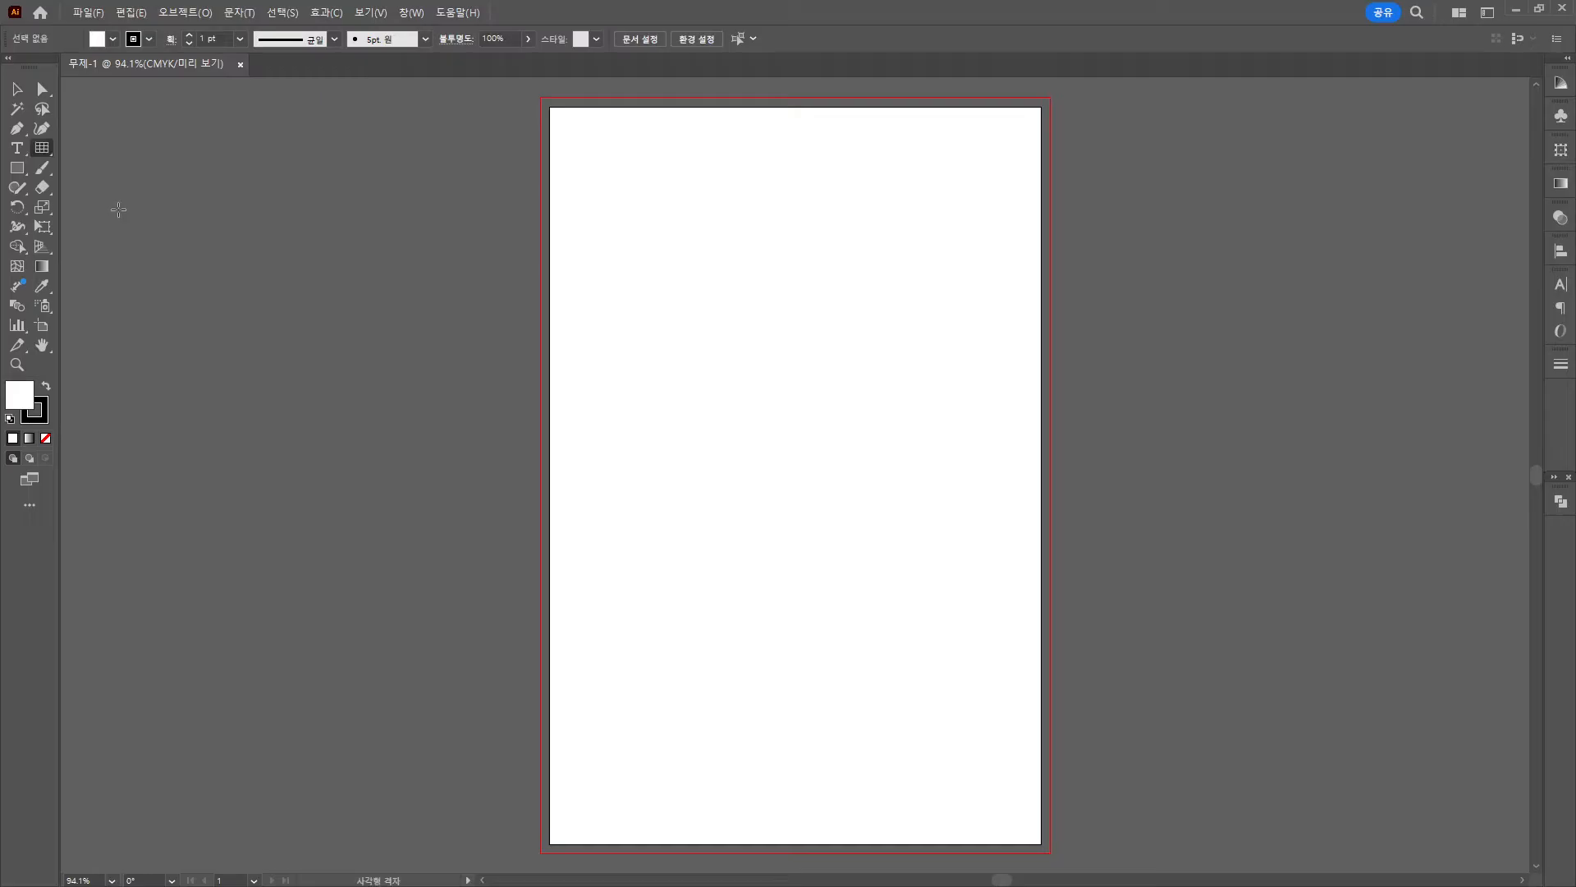
click(604, 243)
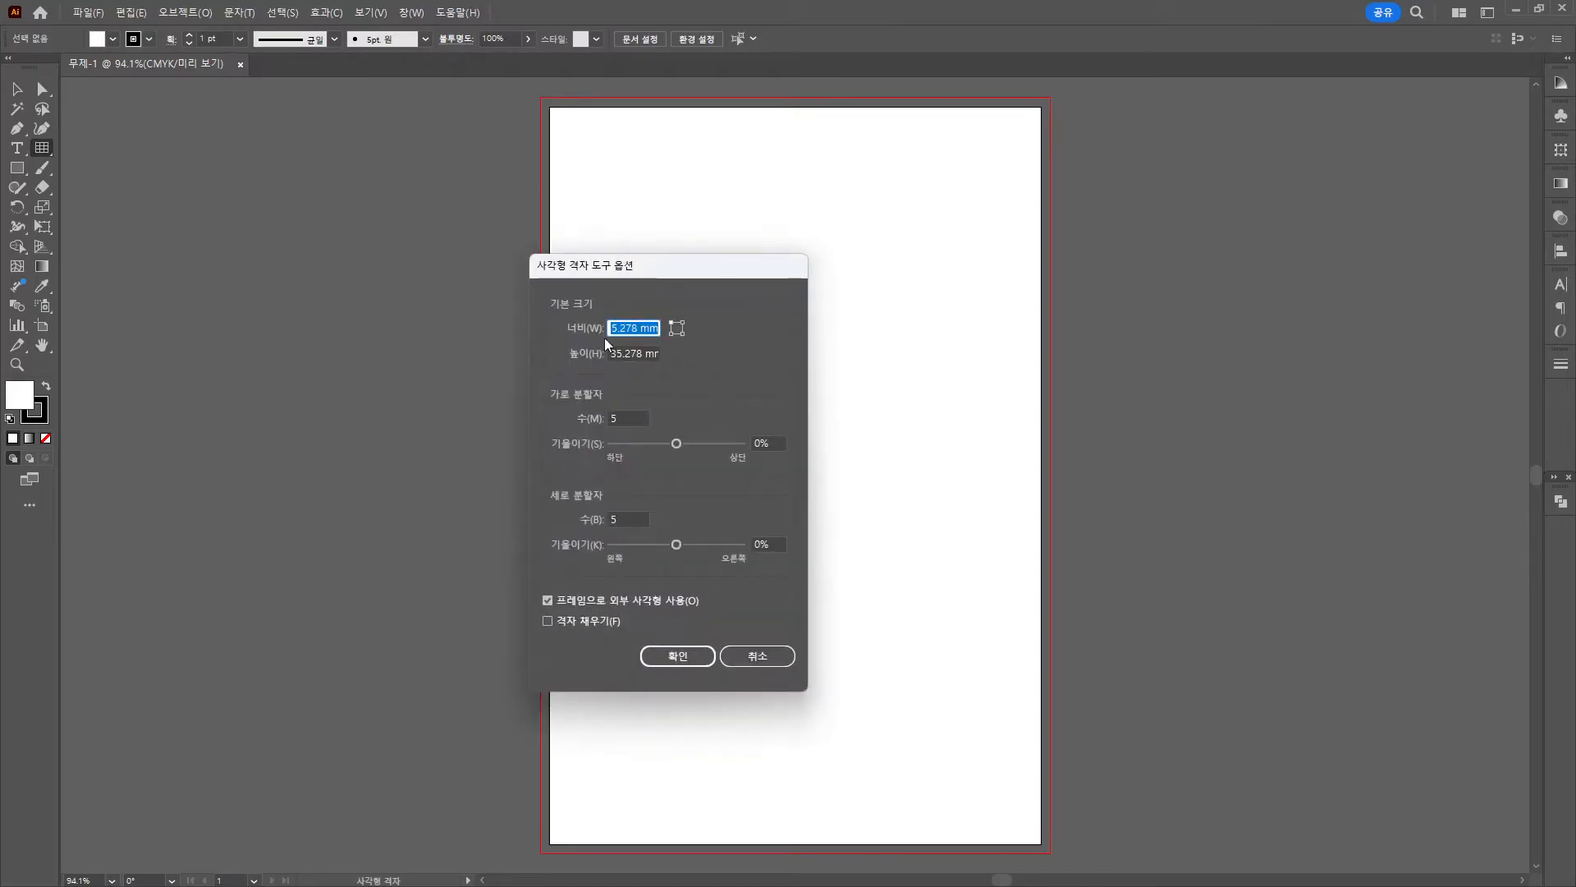
text(160)
key(Tab)
text(240)
key(Tab)
text(3)
key(Tab)
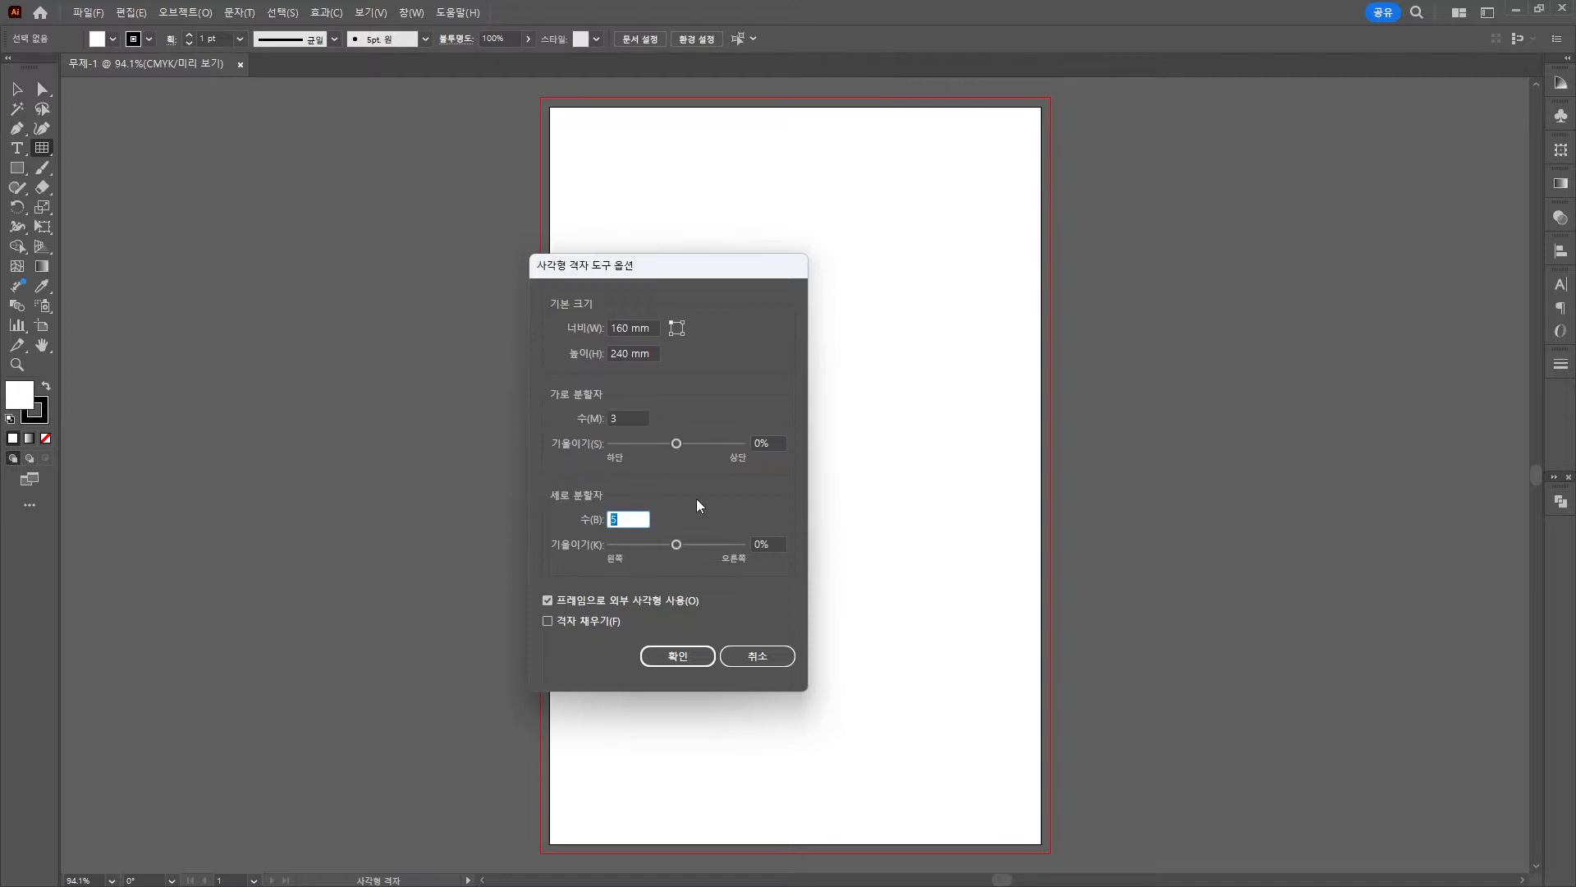
text(3)
click(677, 658)
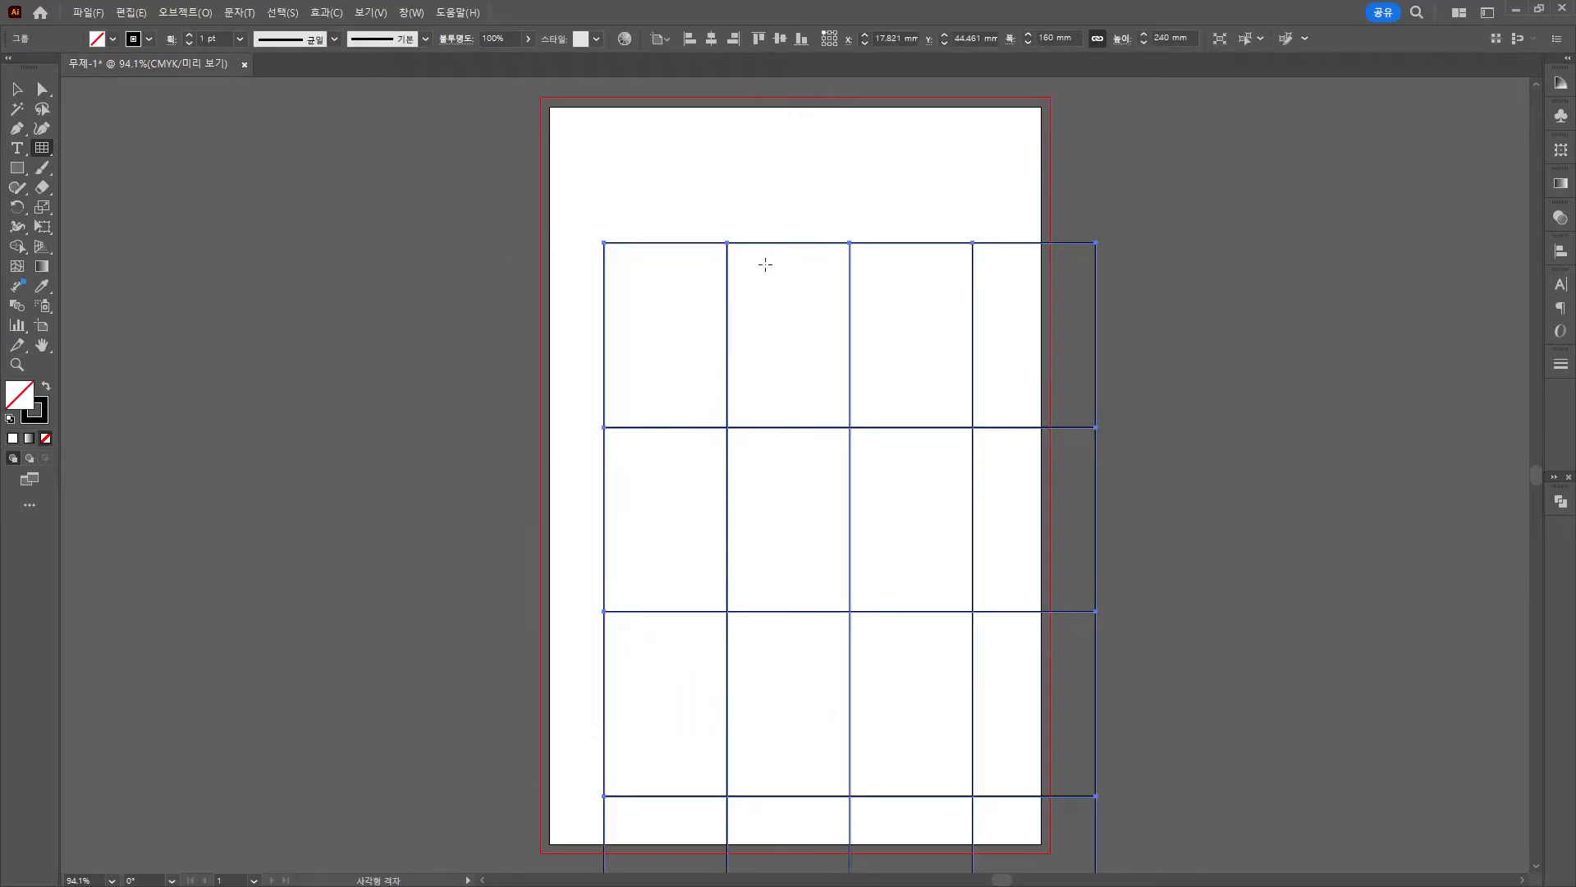
Position the grid at X 0 mm and Y 0 mm, the artboard's top-left corner.
click(893, 38)
double_click(894, 38)
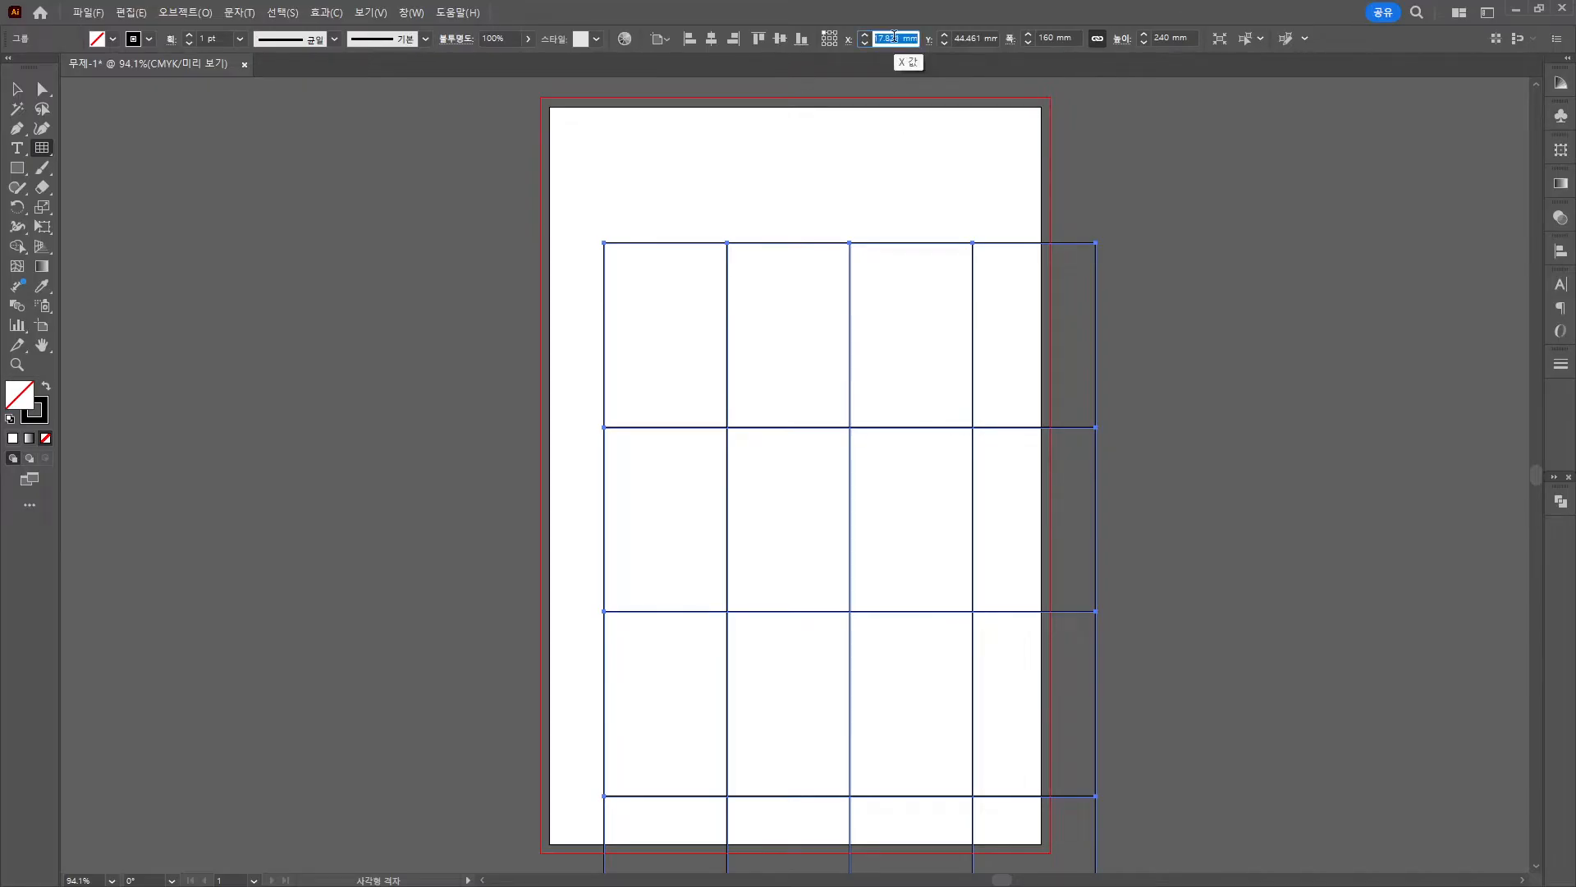
text(0)
key(Tab)
text(0)
key(Return)
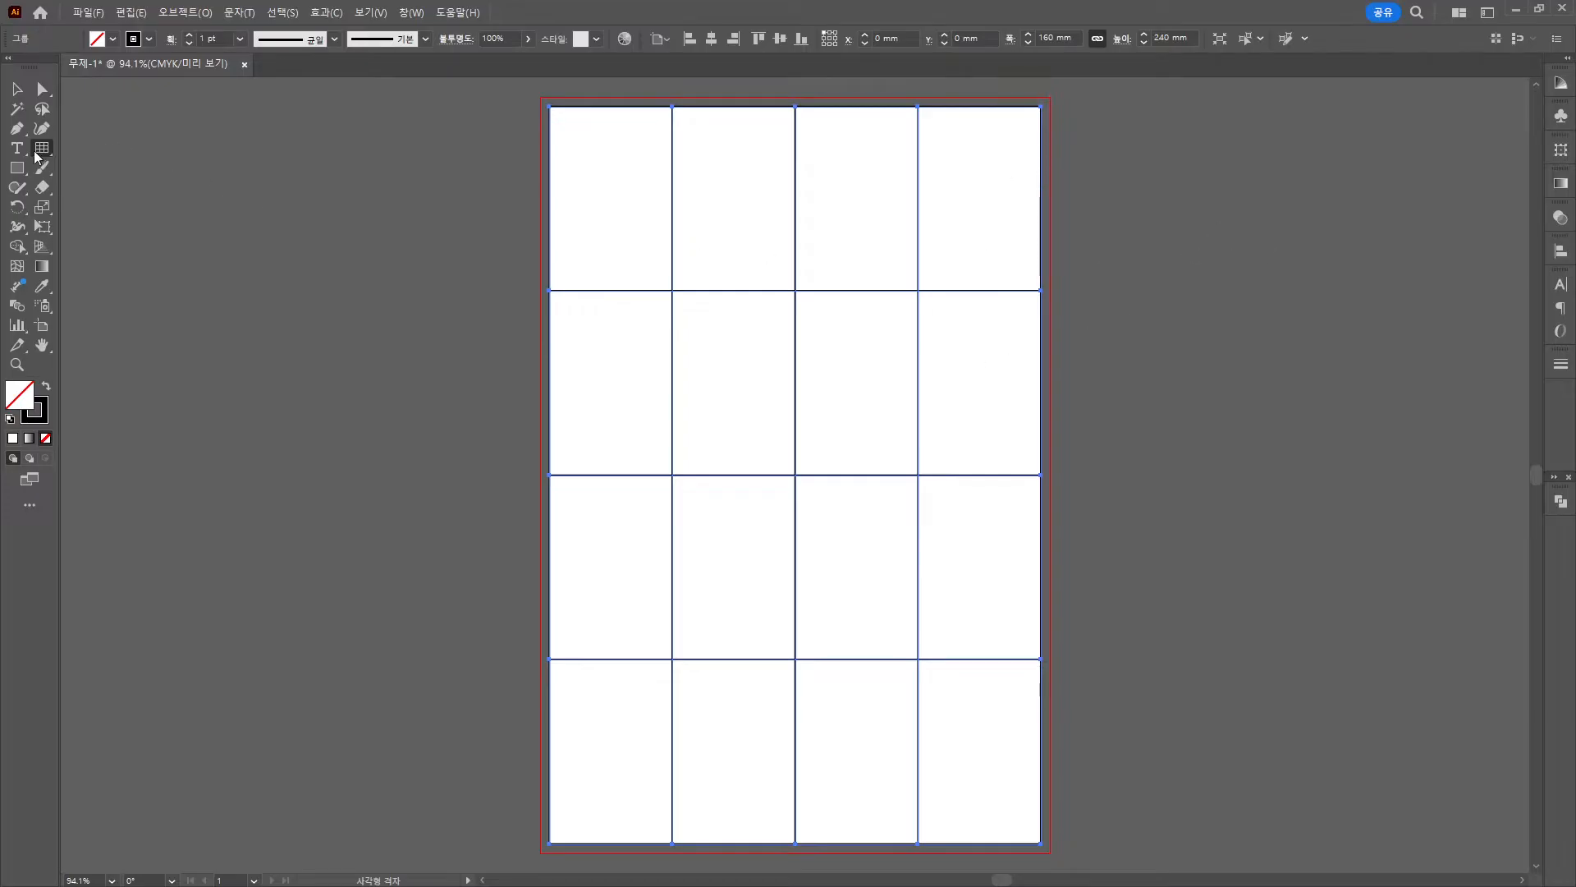
drag(37, 156, 104, 149)
Show the Layers panel and move it off the grid.
click(412, 12)
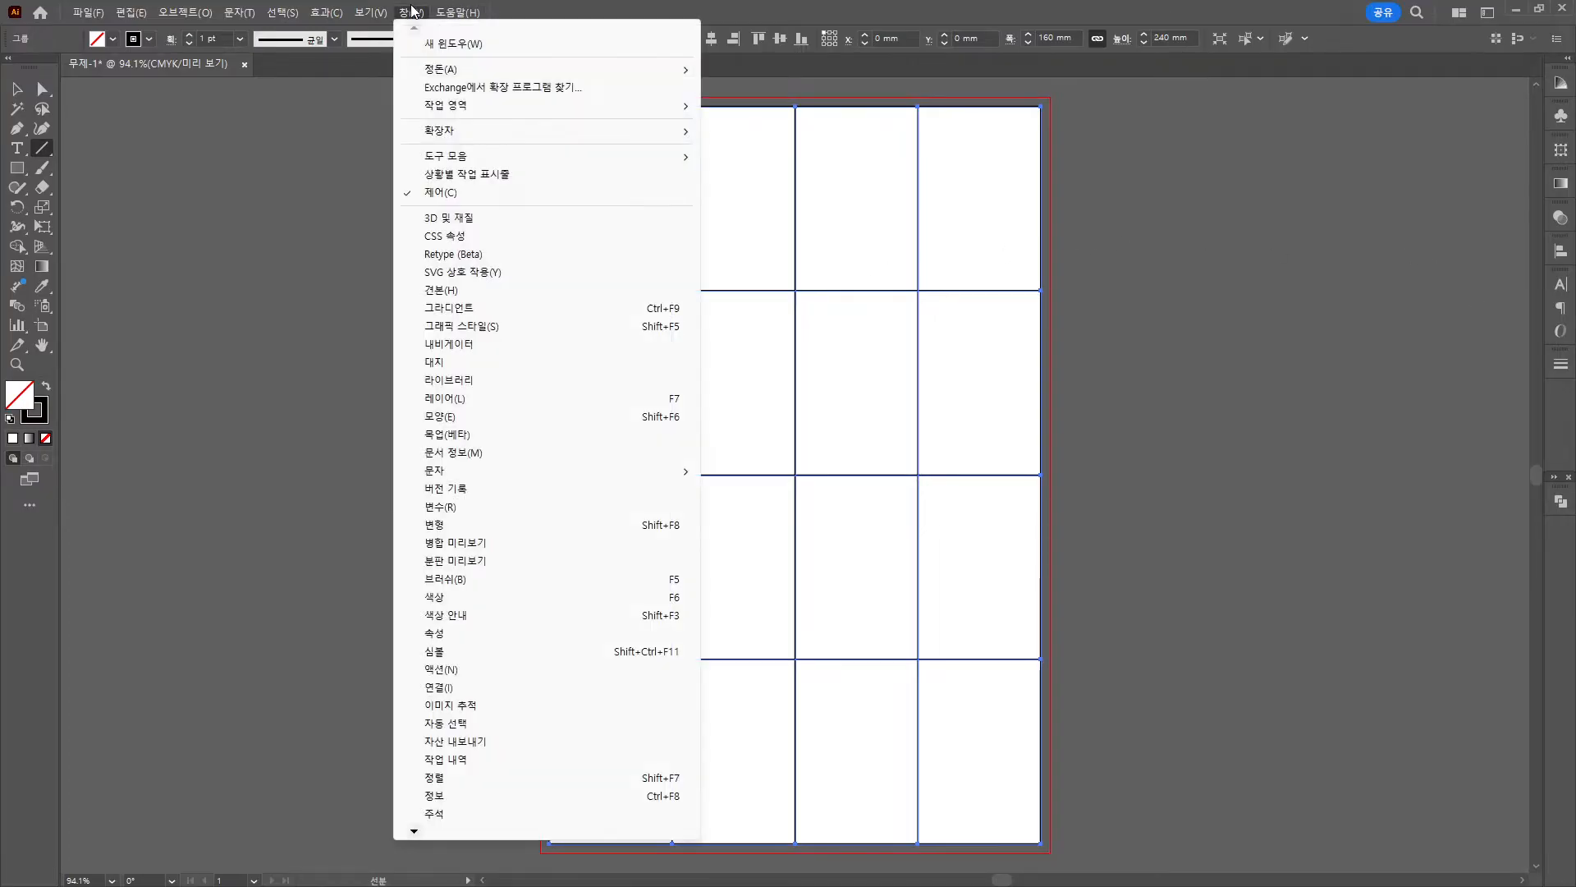
click(458, 395)
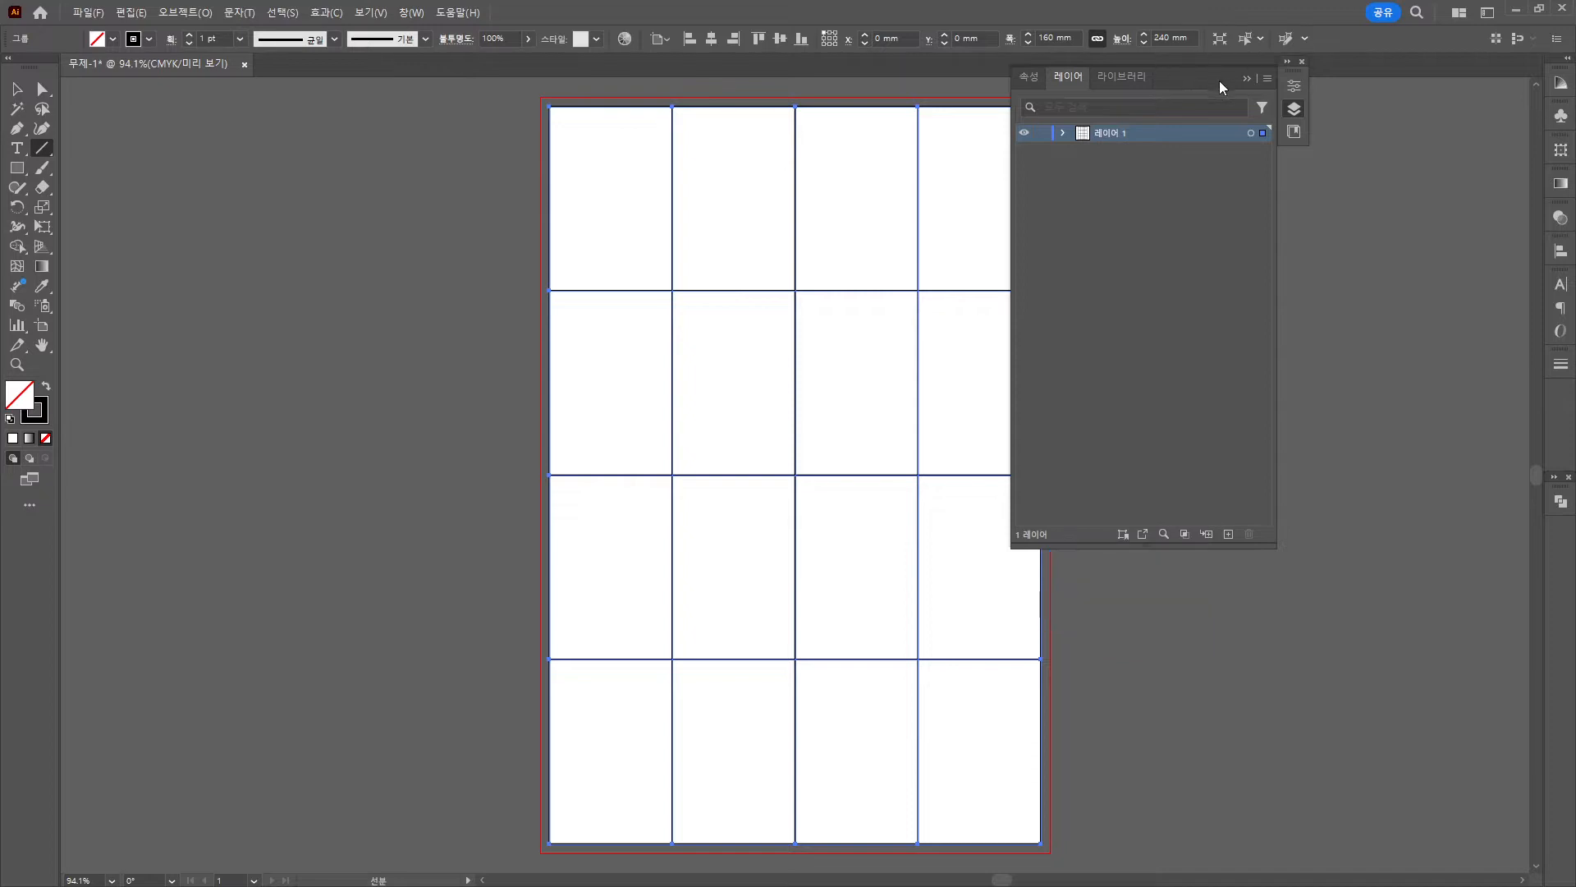
drag(1219, 80, 1372, 142)
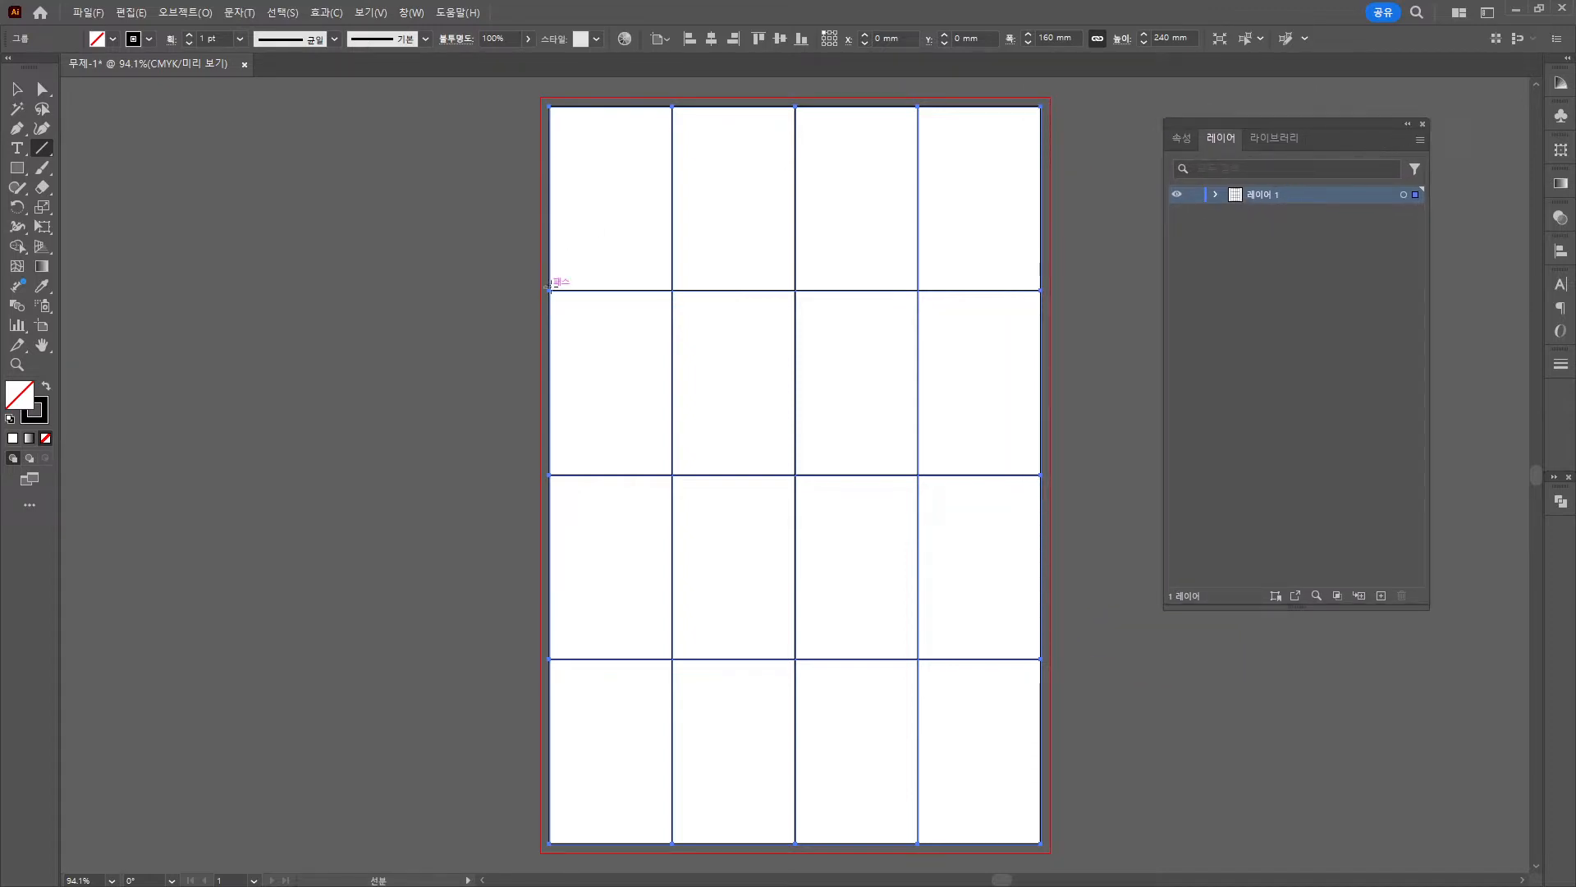
Draw seven parallel diagonals through the grid points, then select everything.
drag(549, 290, 672, 105)
drag(549, 474, 795, 105)
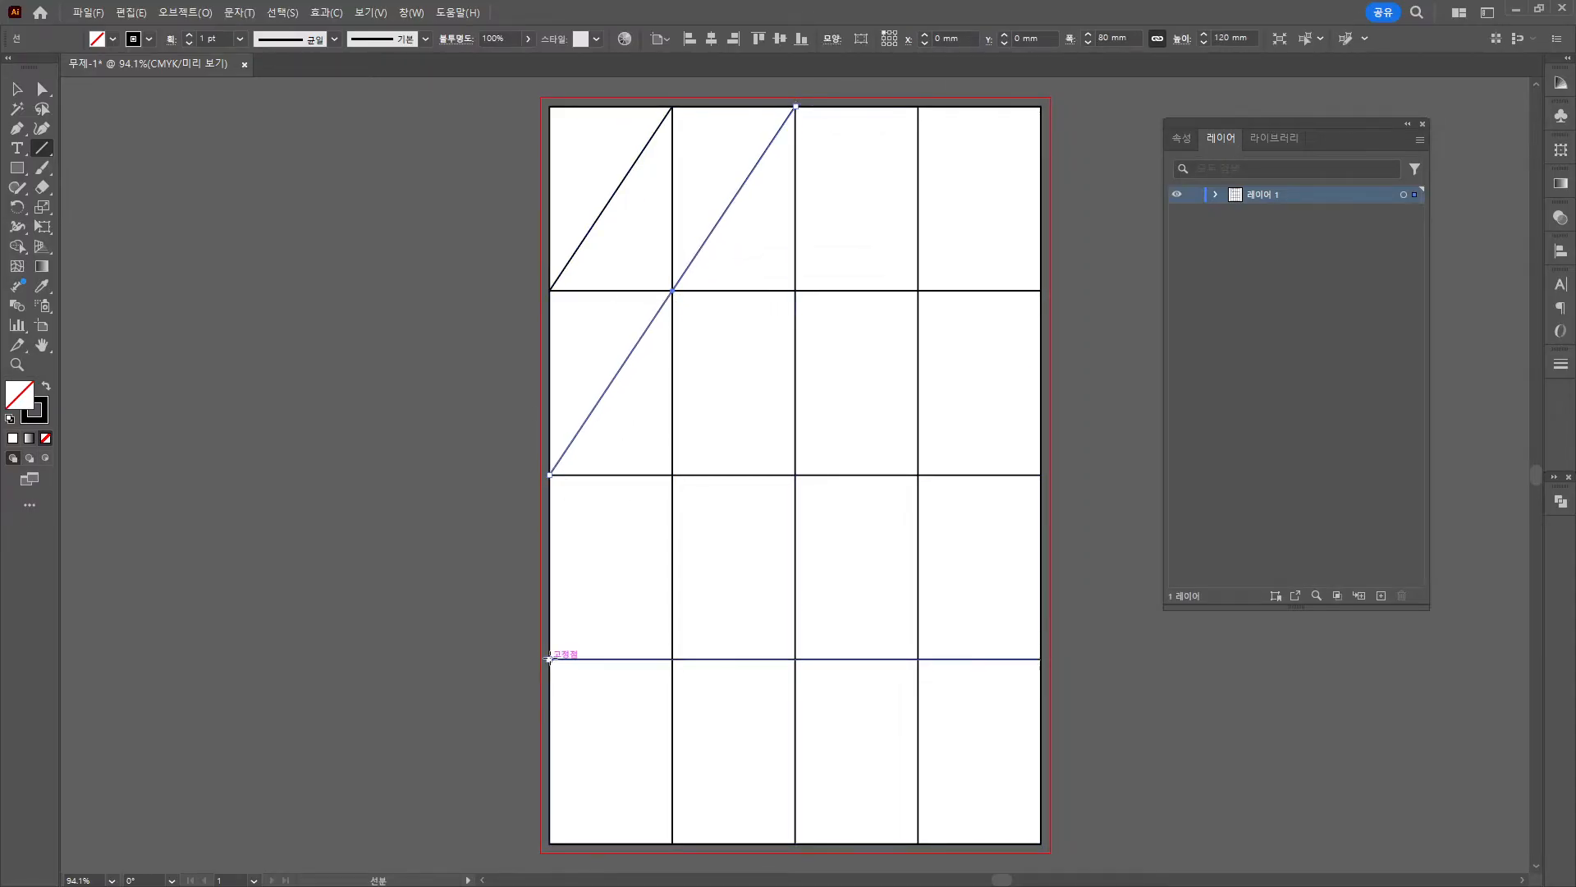
drag(549, 659, 918, 106)
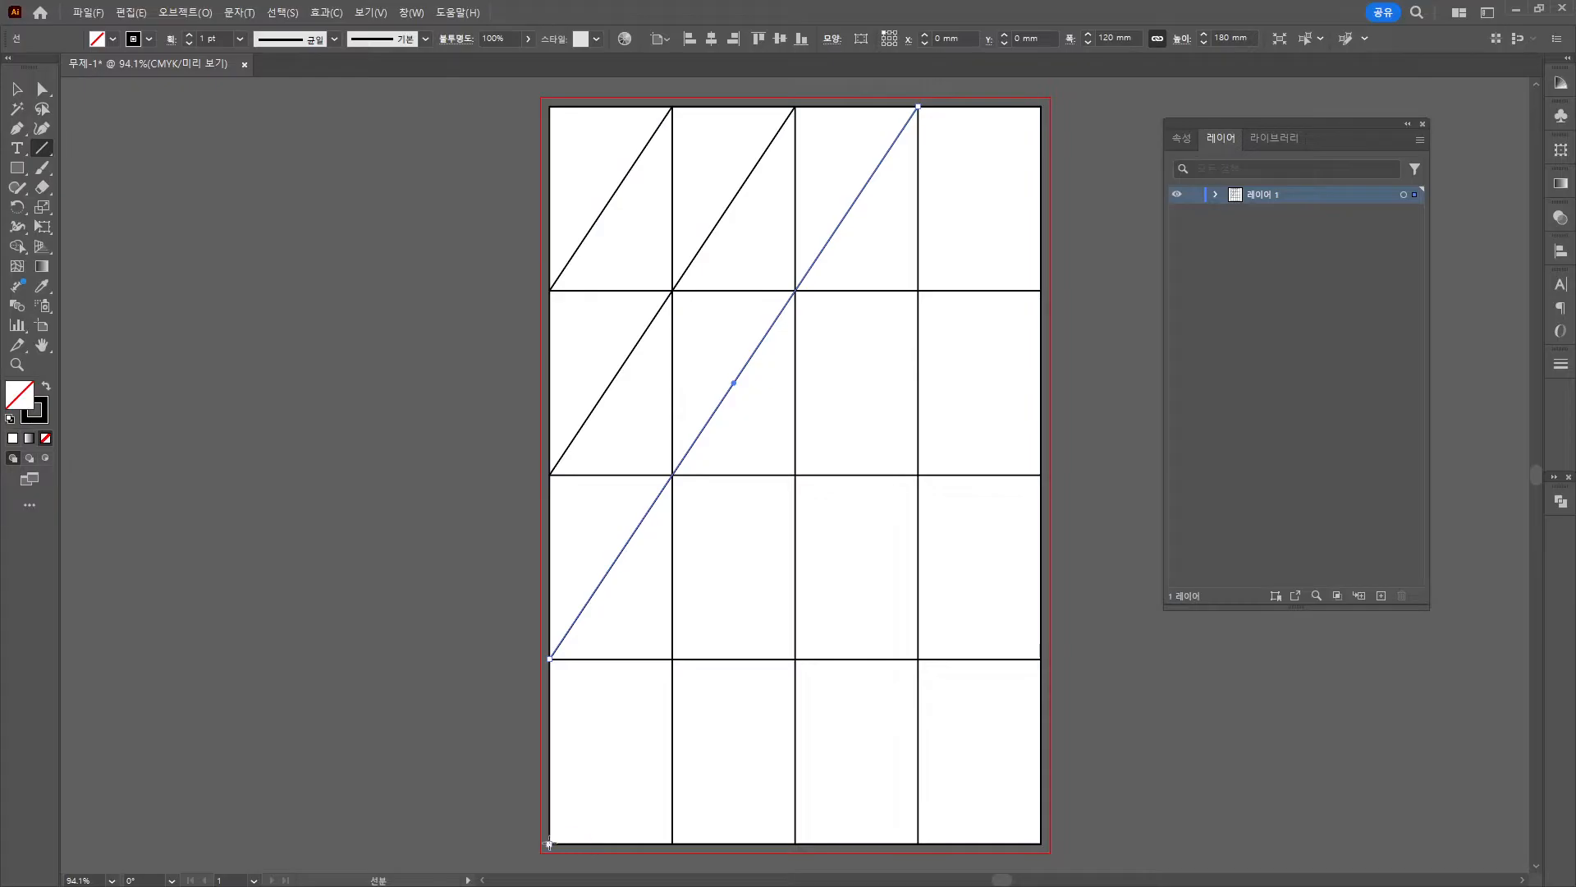
mouse_move(549, 842)
mouse_down()
mouse_move(1027, 239)
mouse_move(1041, 106)
mouse_up()
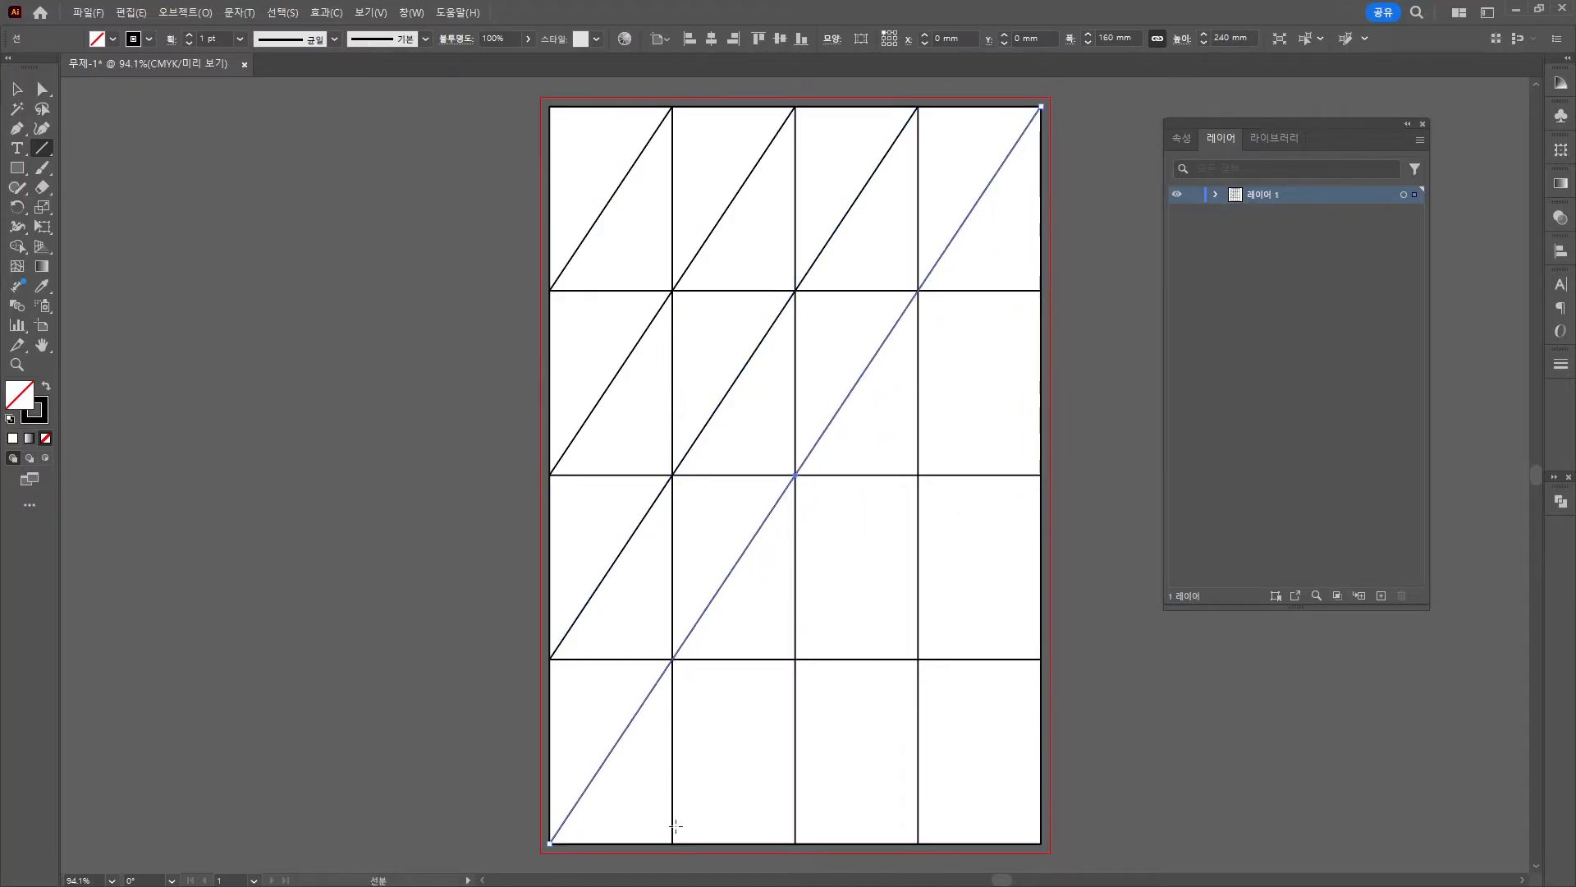
mouse_move(672, 842)
mouse_down()
mouse_move(945, 502)
mouse_move(1041, 291)
mouse_up()
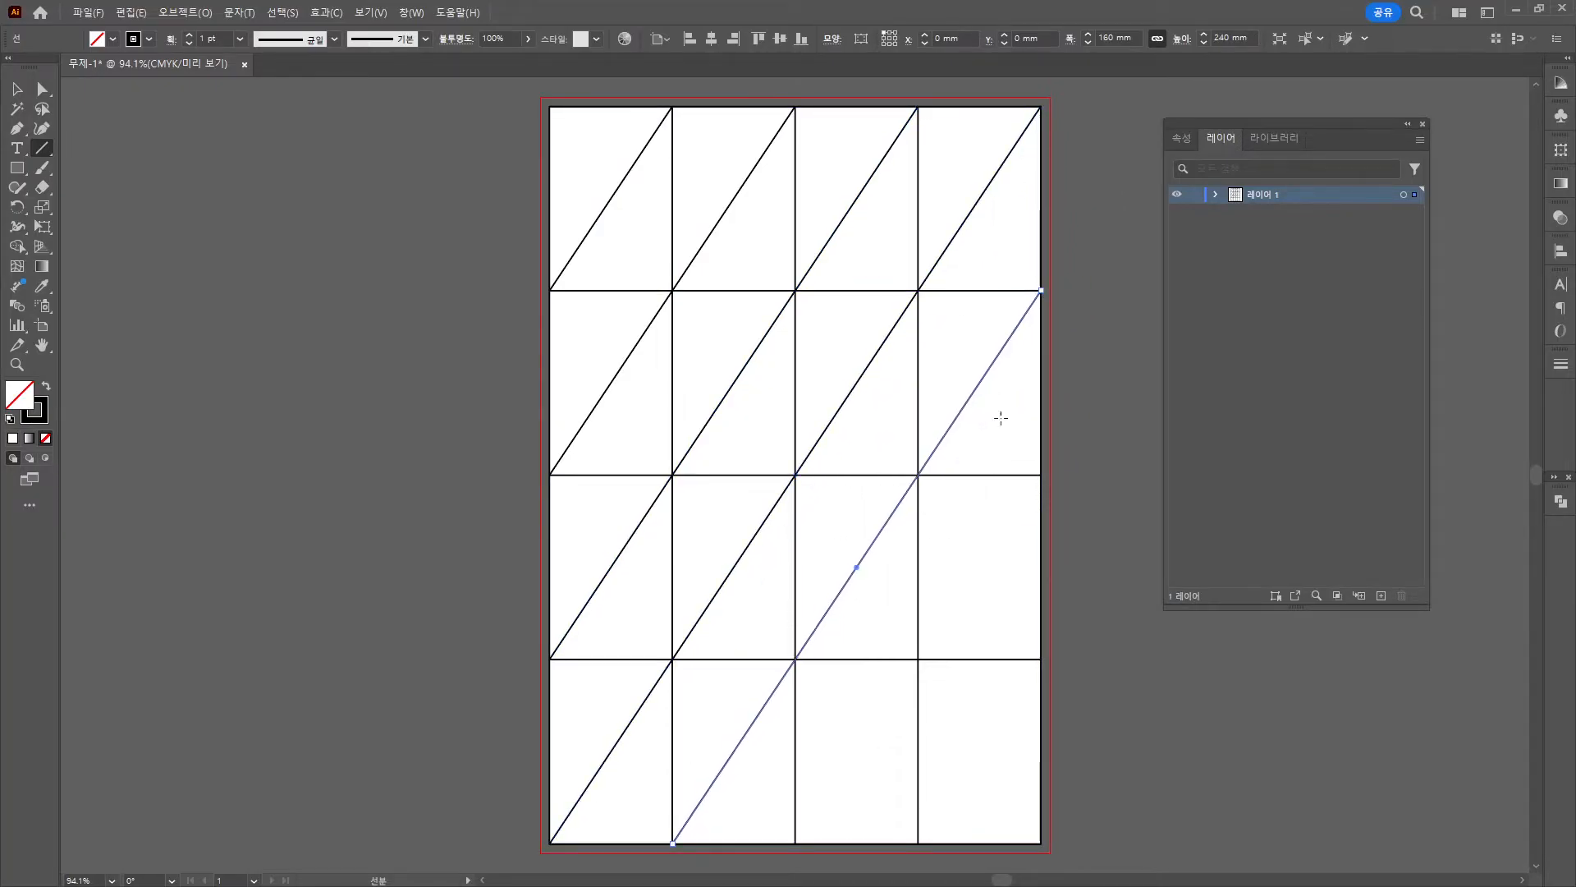
drag(796, 842, 1041, 474)
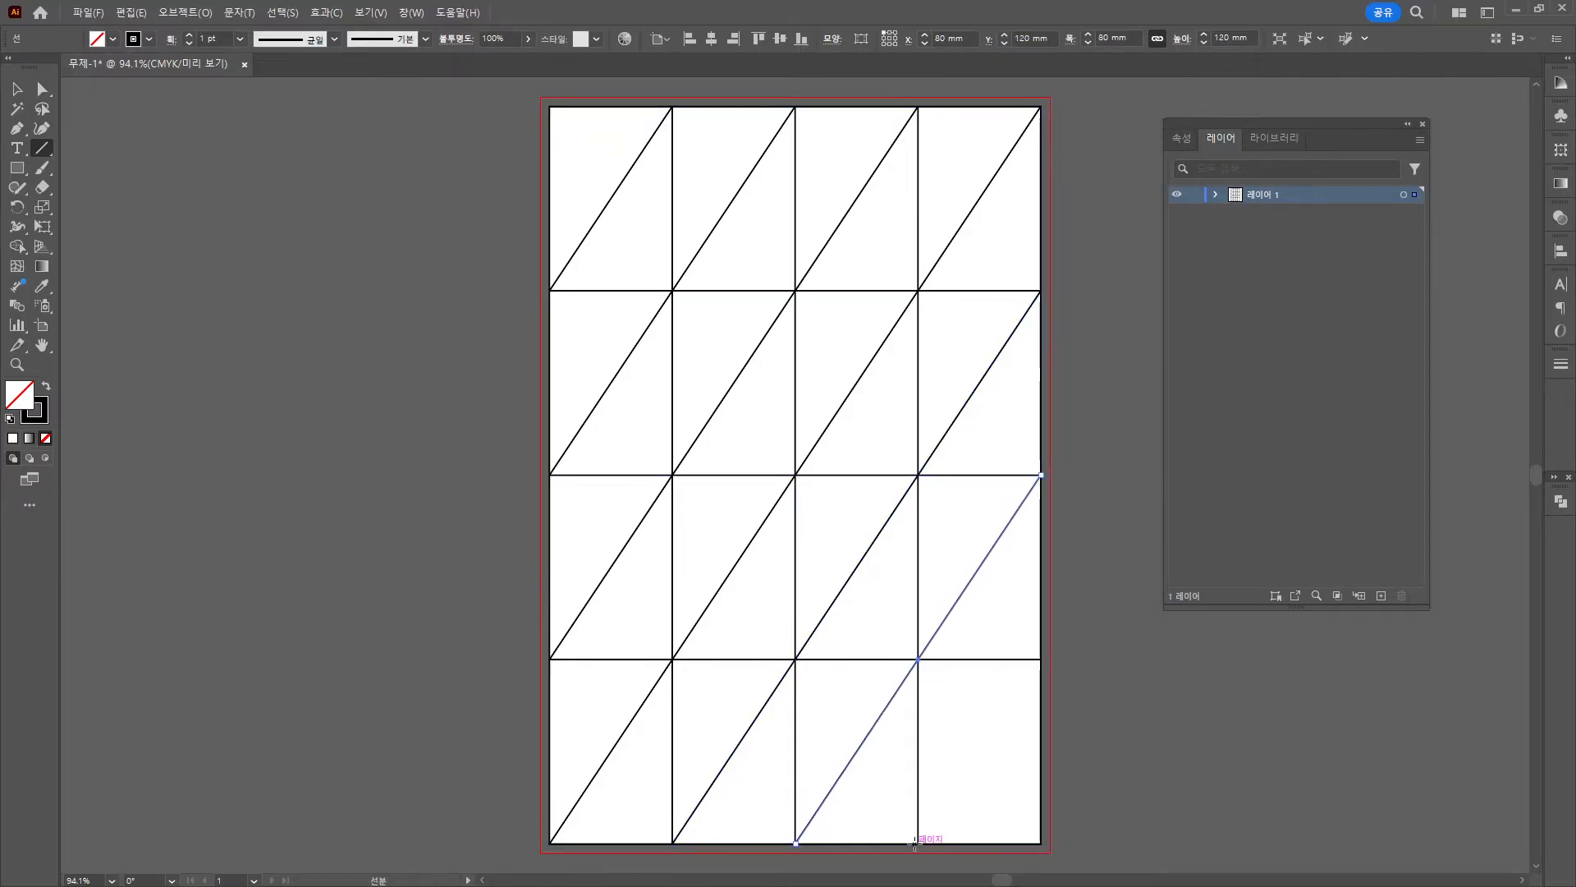
drag(918, 843, 1041, 659)
click(17, 88)
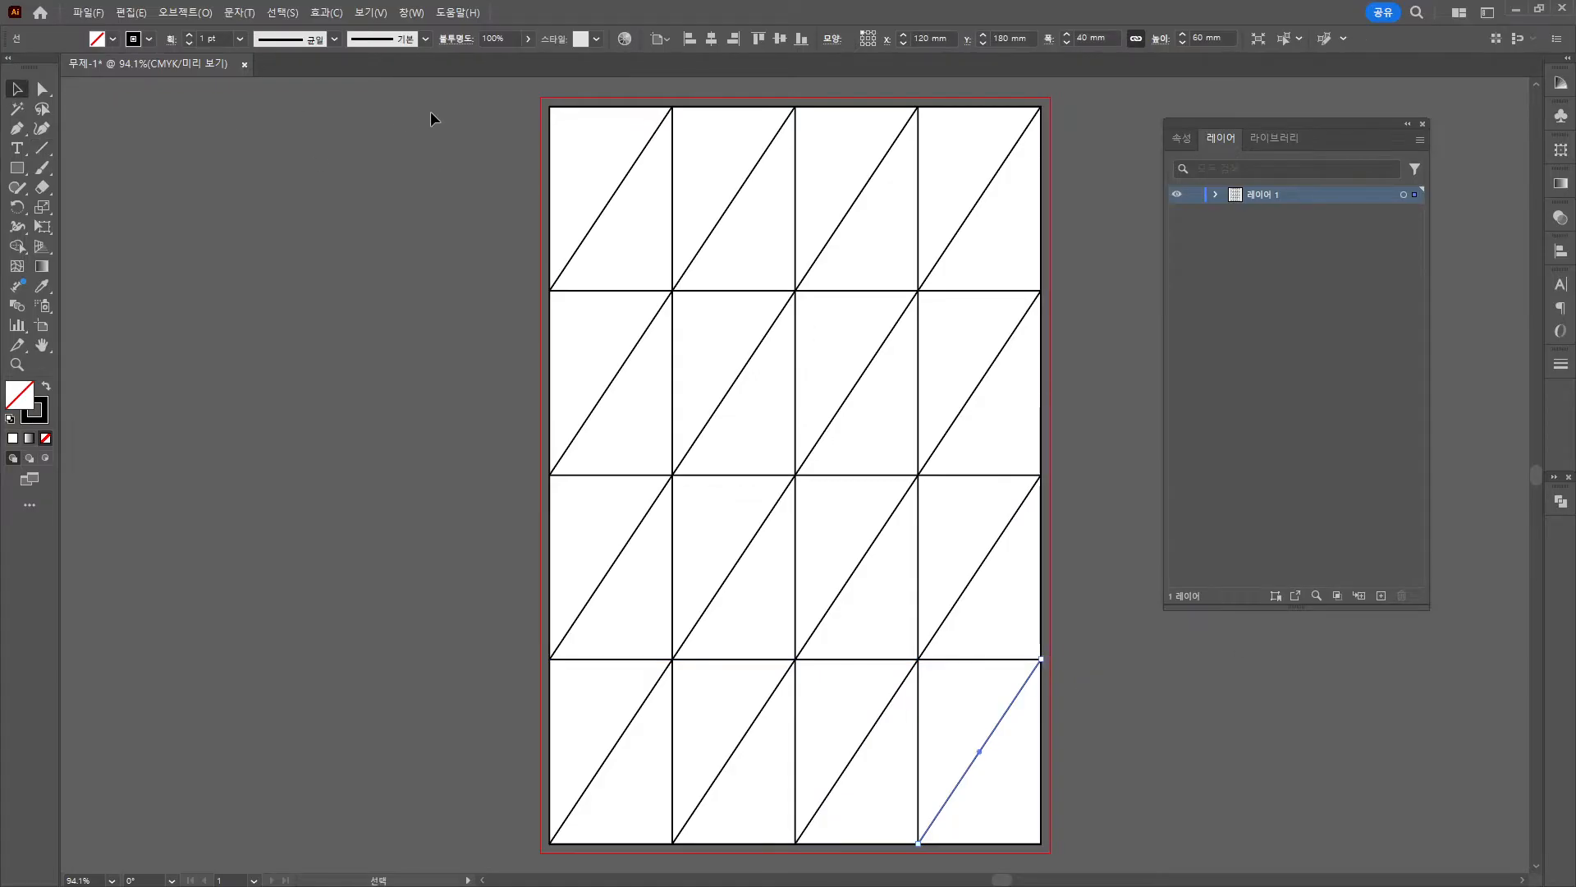
key(ctrl+a)
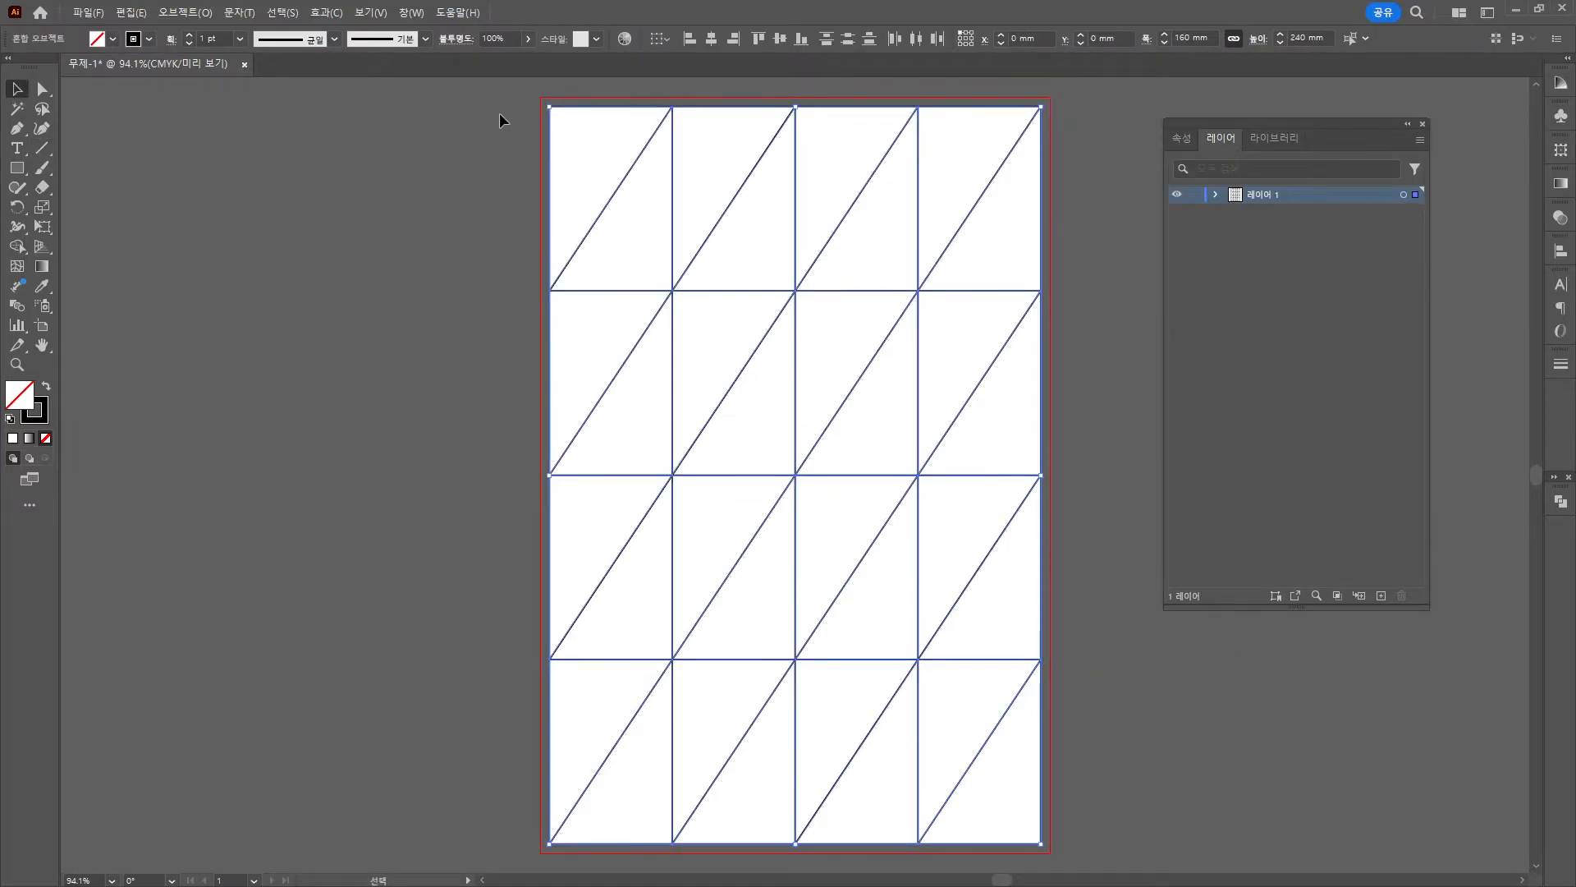
Reflect the diagonals across the vertical axis so they cross as X's.
click(550, 131)
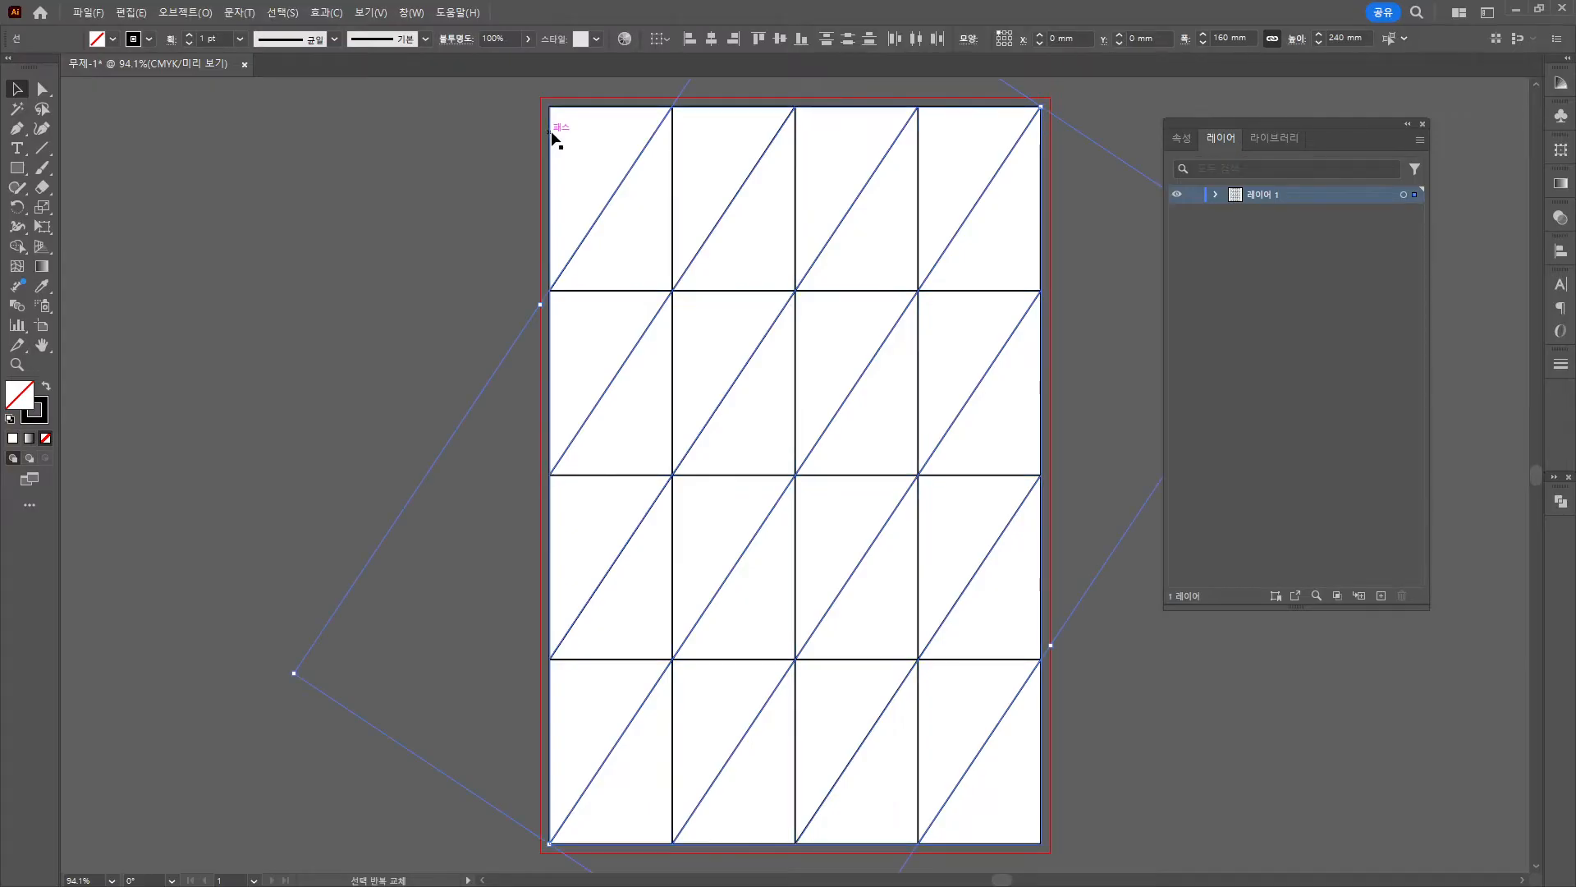
right_click(654, 220)
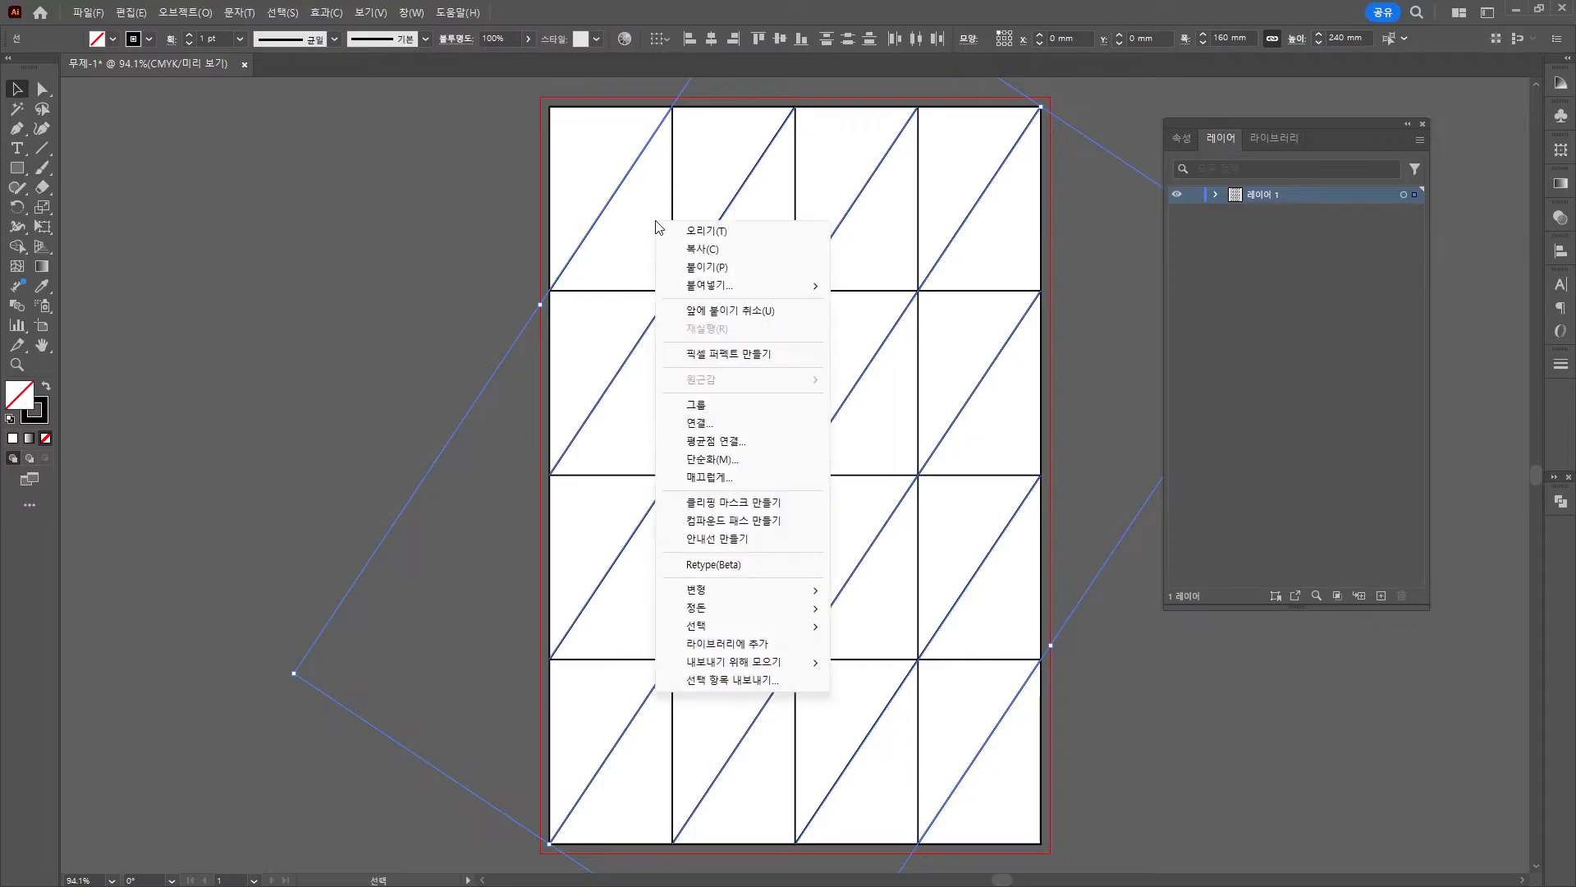
mouse_move(711, 594)
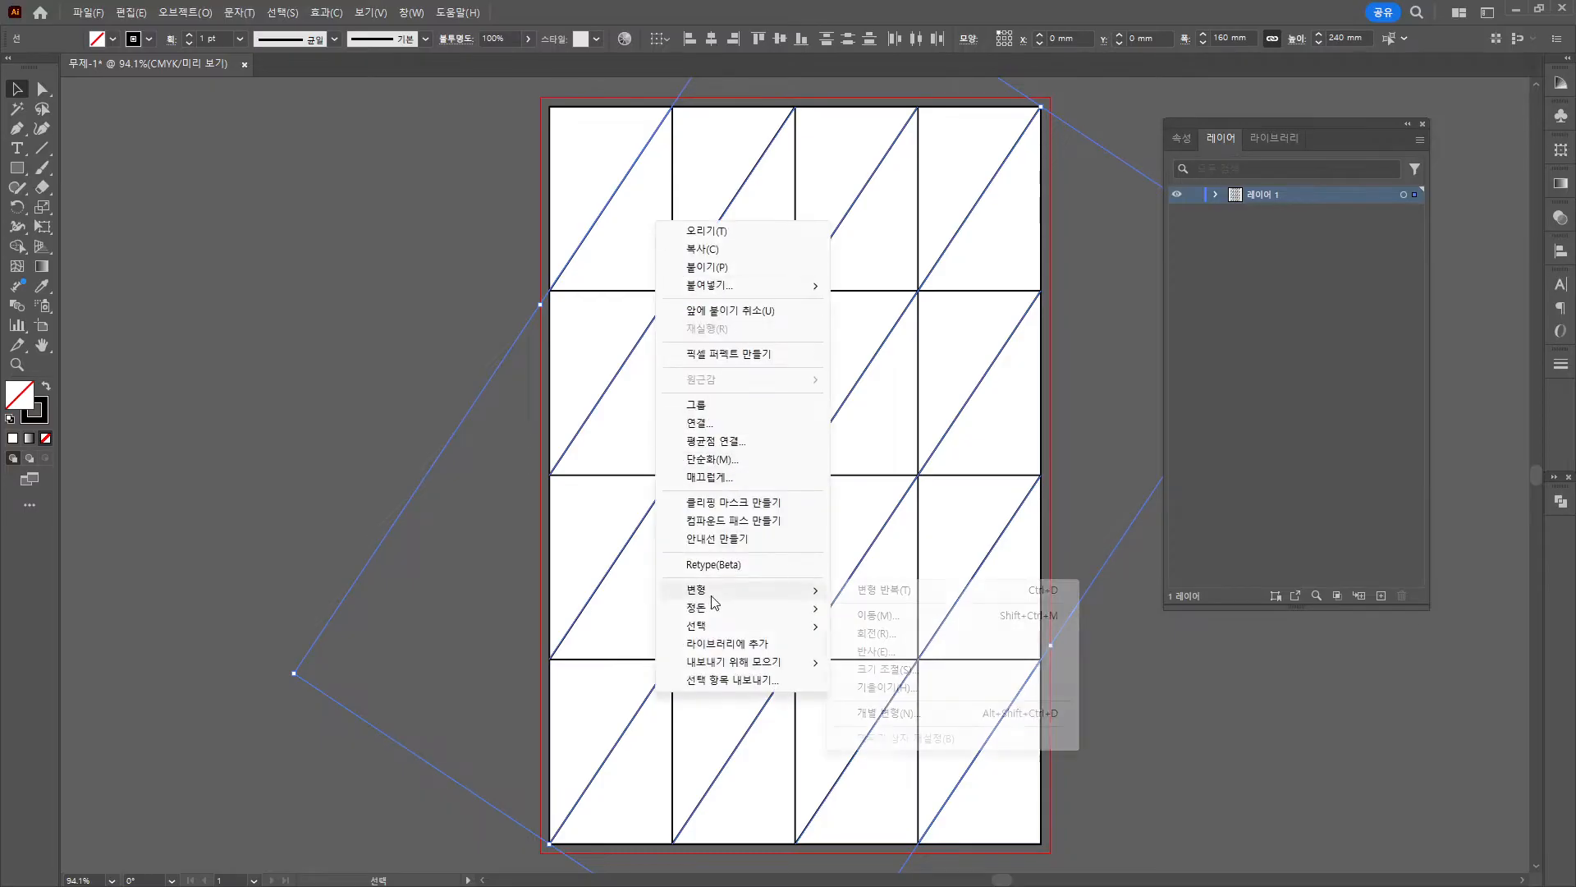
click(902, 651)
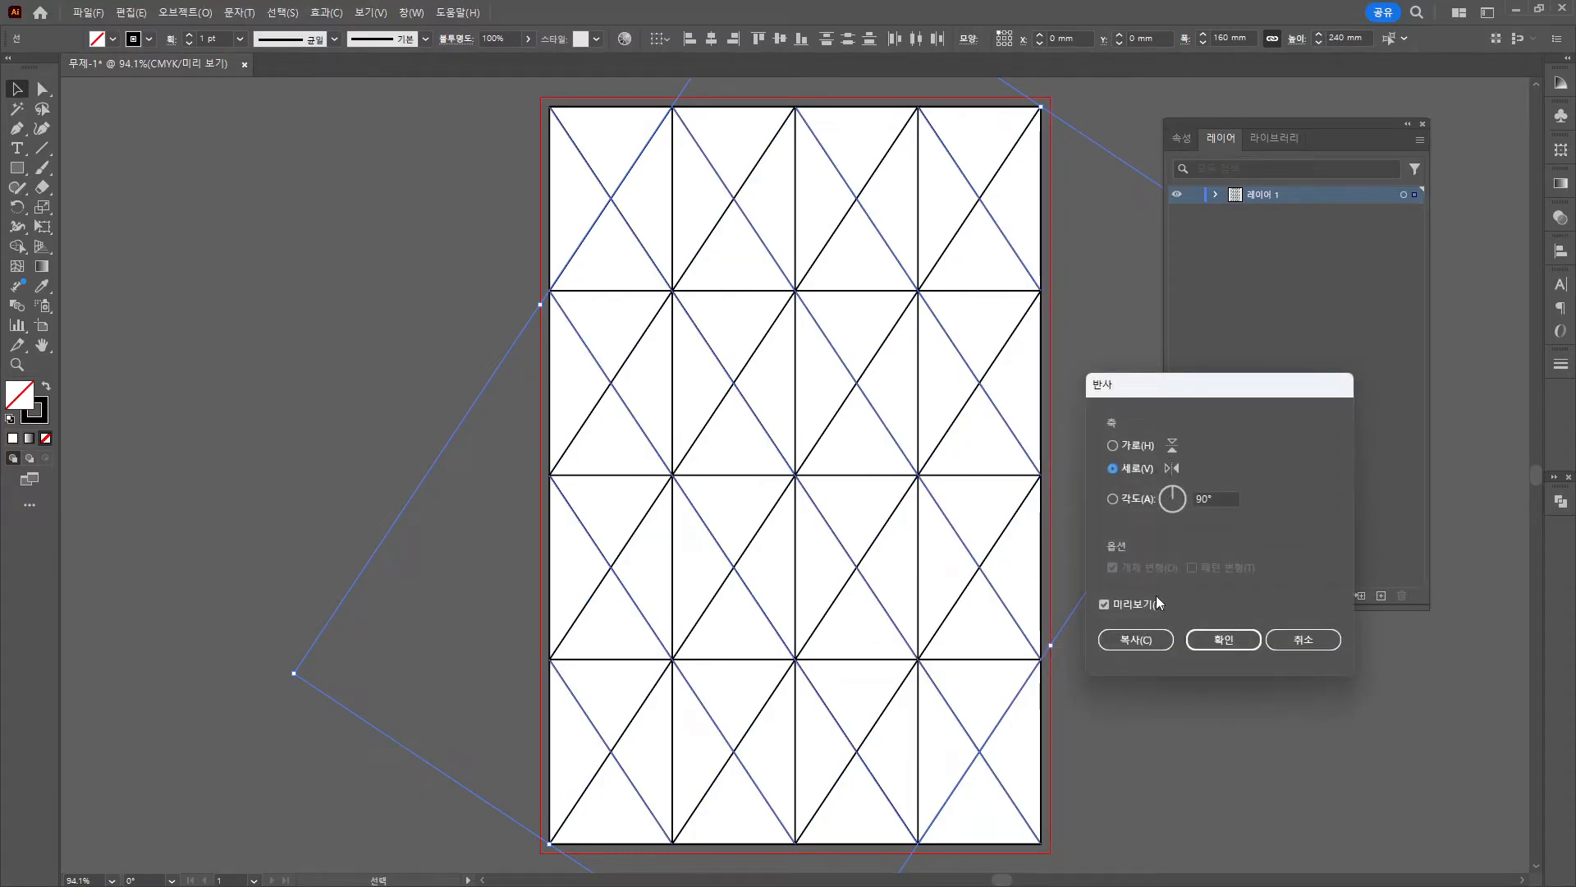
click(1225, 639)
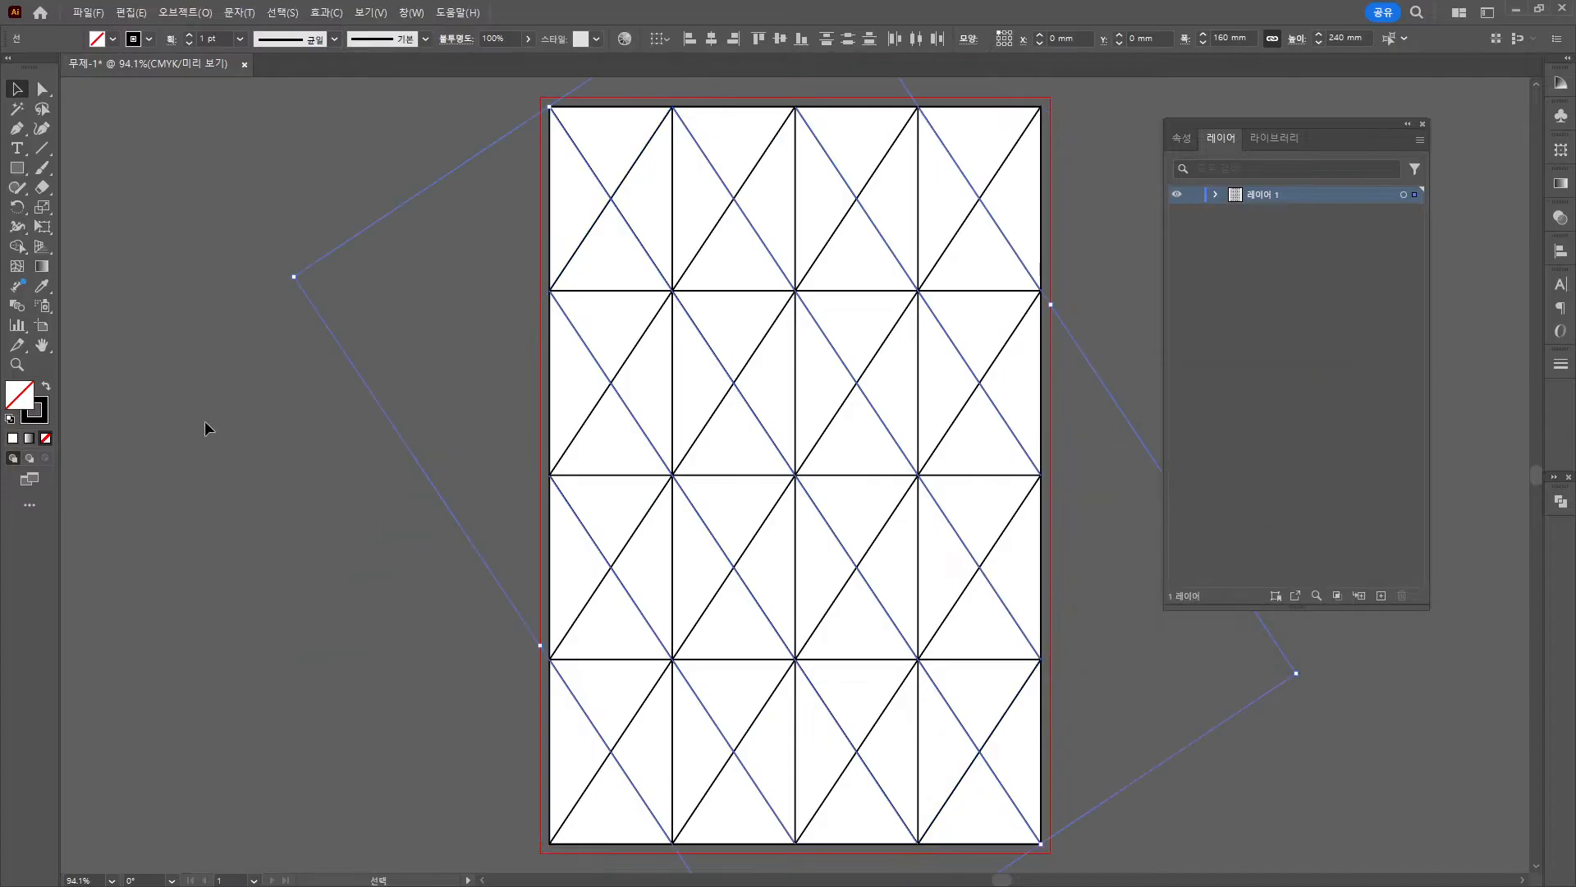
click(1100, 563)
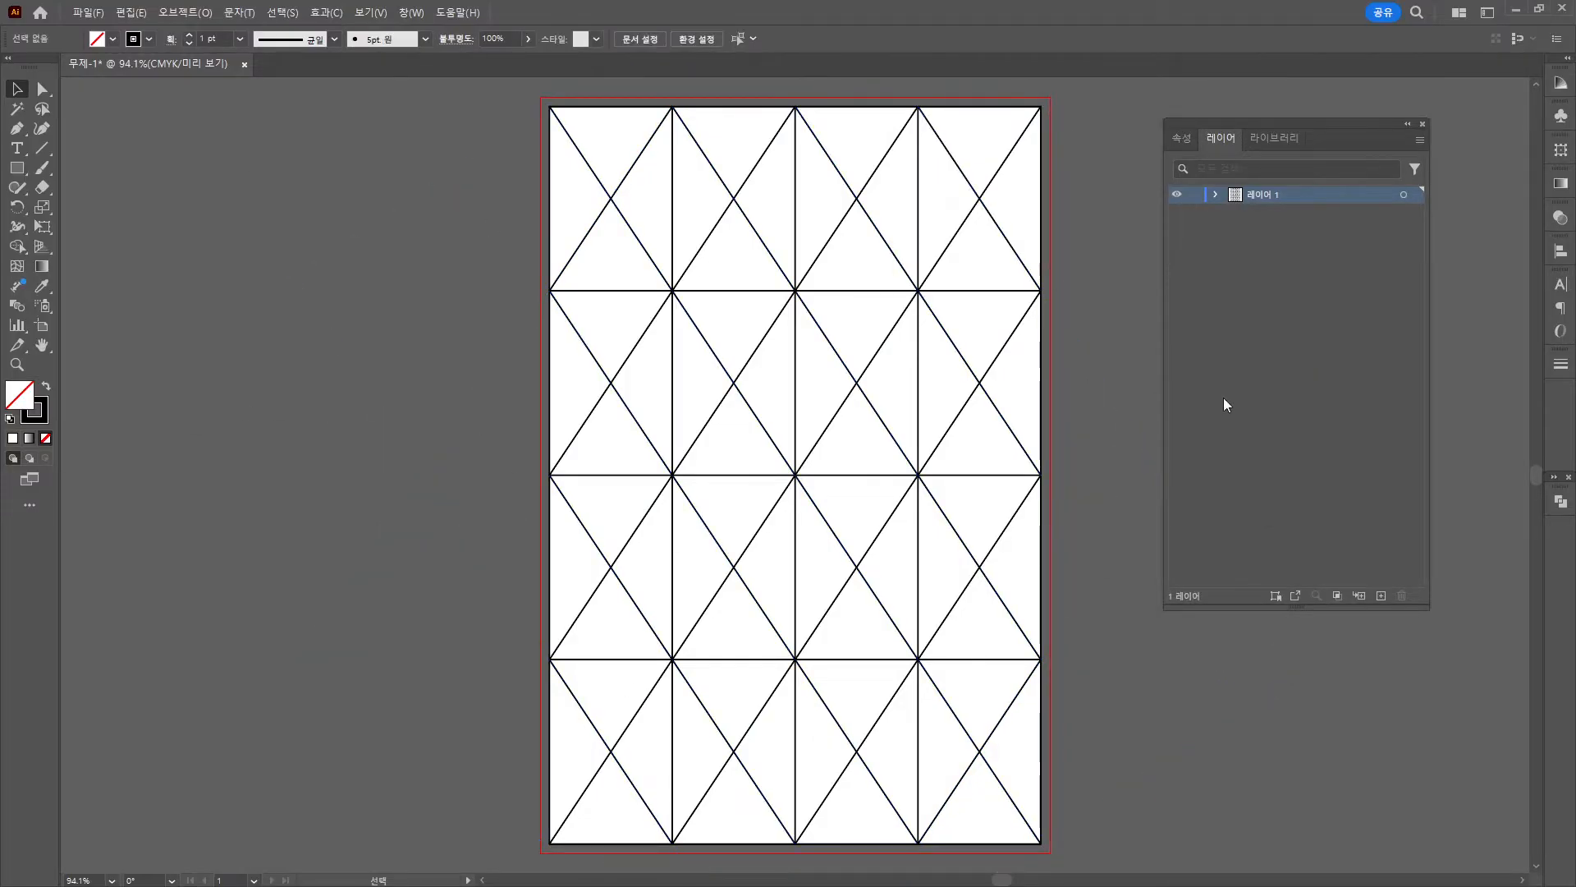
Rename the layer 가이드, lock it, add a new layer, and switch to Acrobat.
double_click(1263, 195)
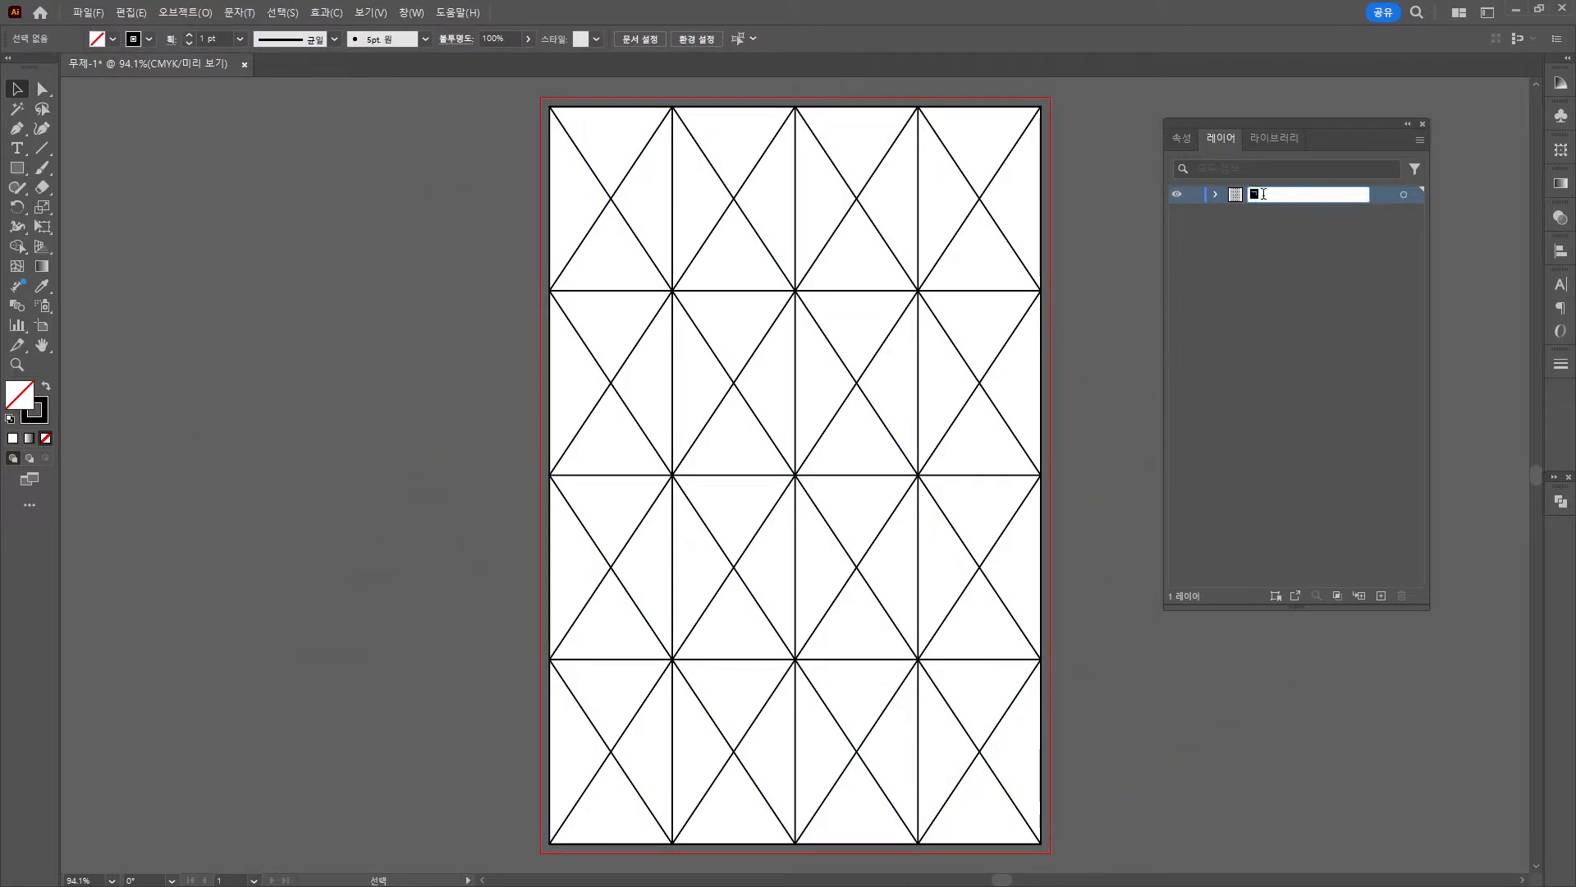
text(가이드)
key(Return)
click(1194, 195)
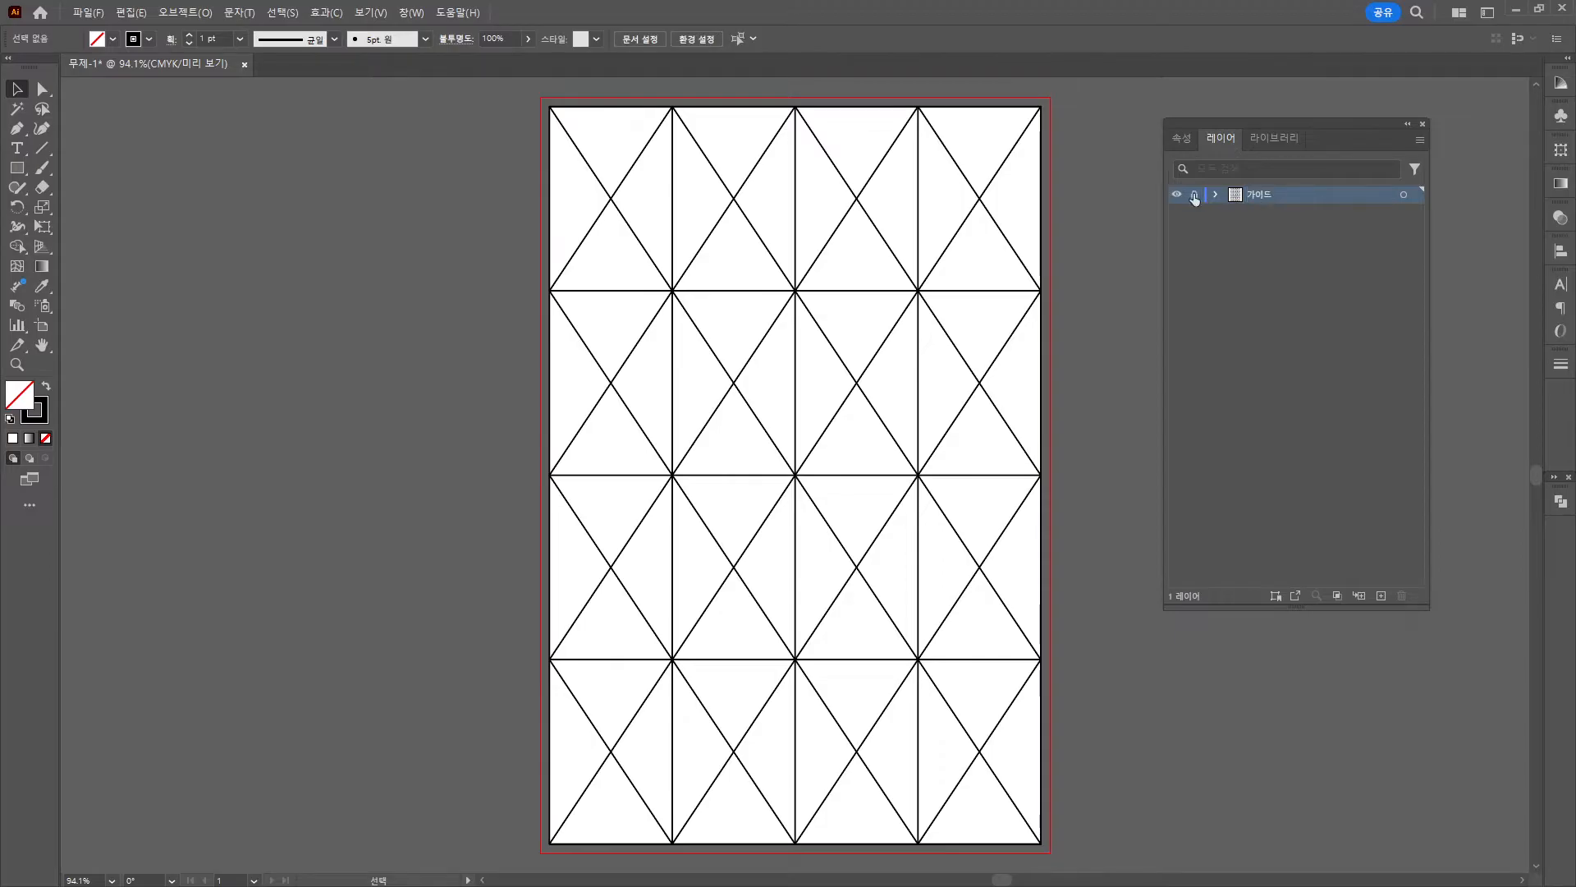
click(1382, 595)
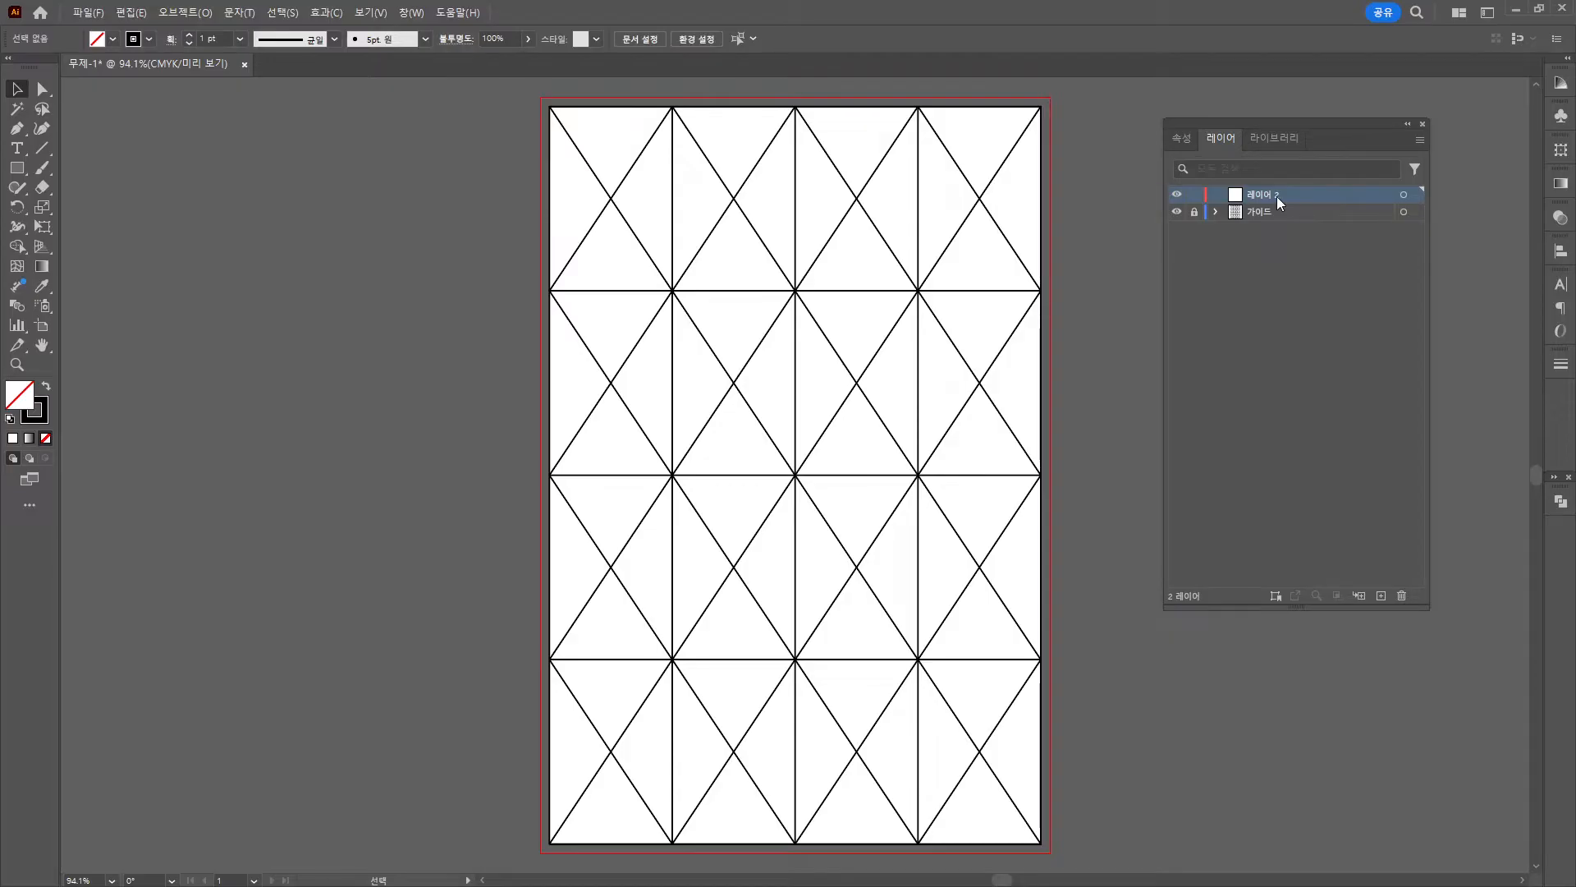
key(alt+Tab)
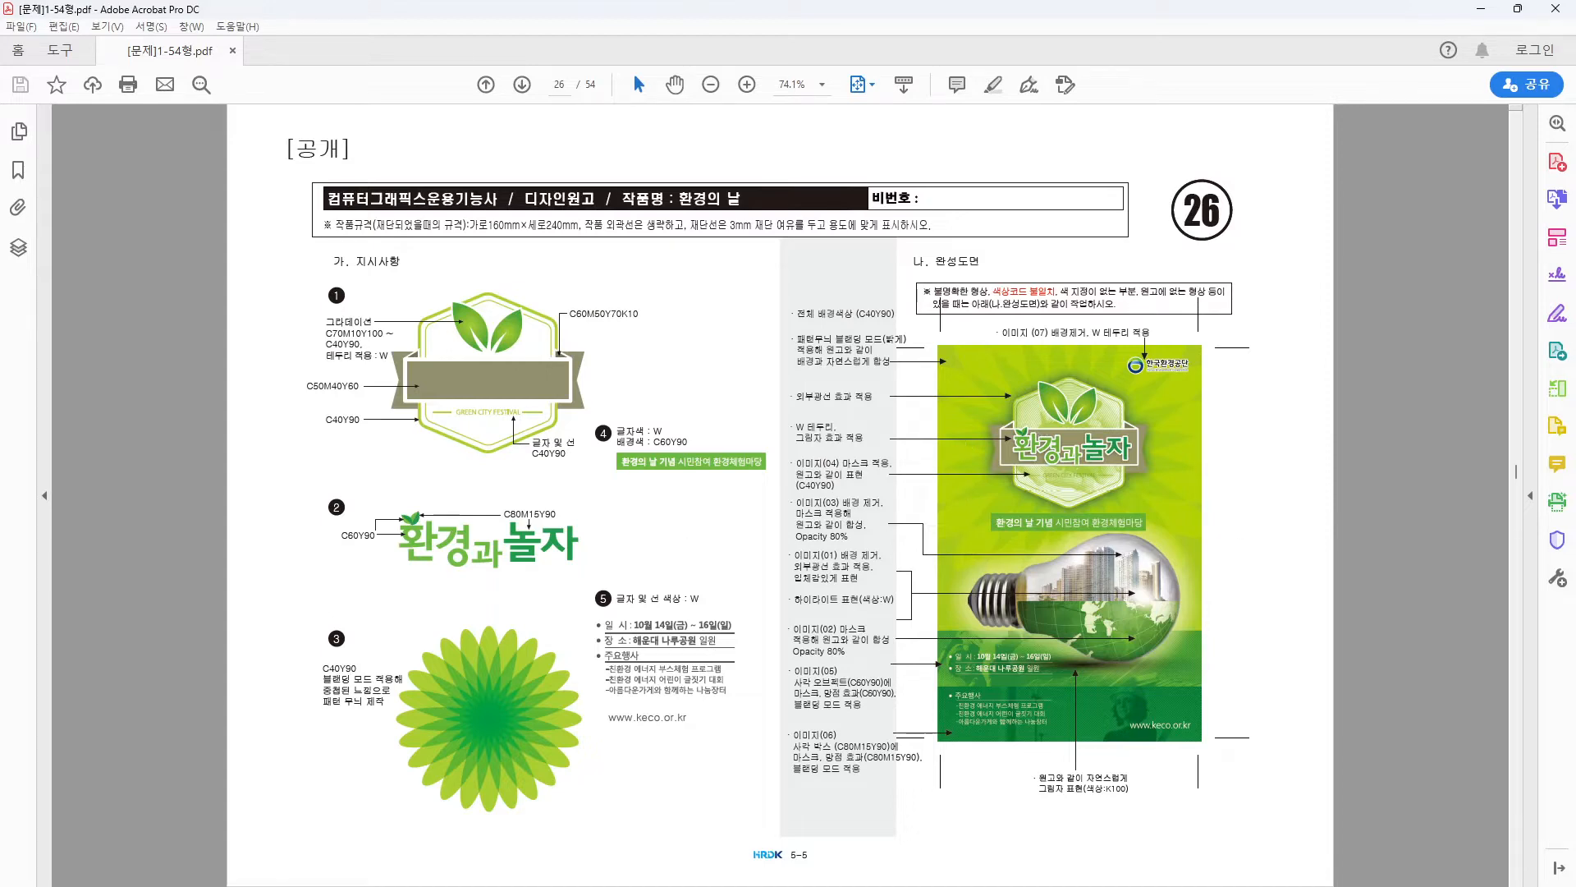
Switch from Acrobat back to Illustrator's 가이드라인 document with the emblem reference.
key(alt+Tab)
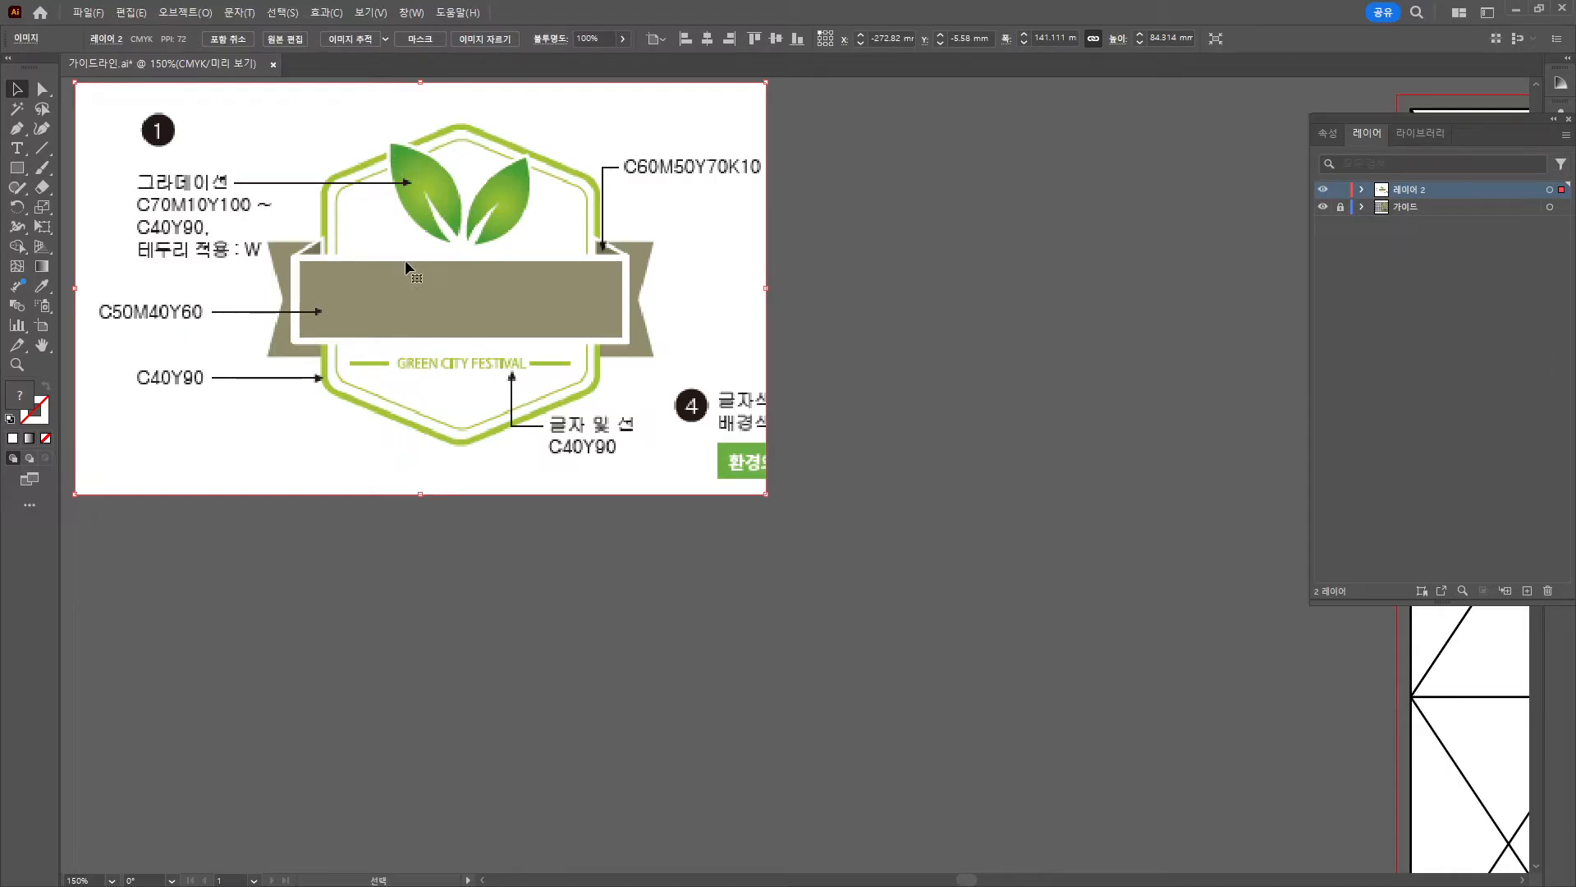
Pen-draw a closed leaf outline with a curved inner notch right of the emblem.
click(16, 128)
click(952, 268)
drag(856, 144, 756, 137)
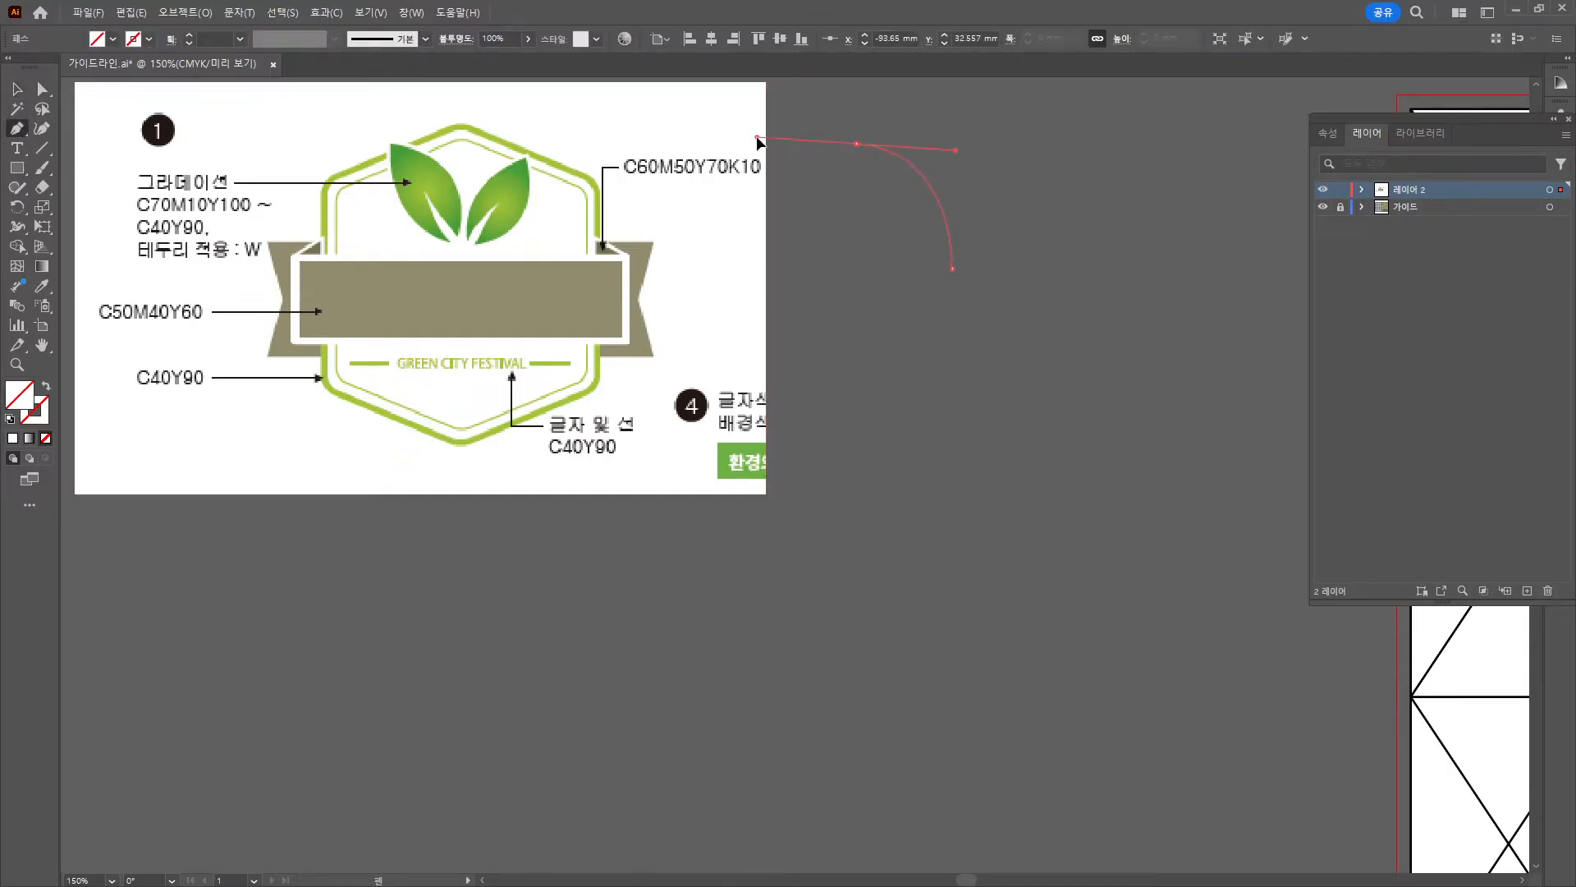
click(856, 145)
drag(932, 288, 1040, 326)
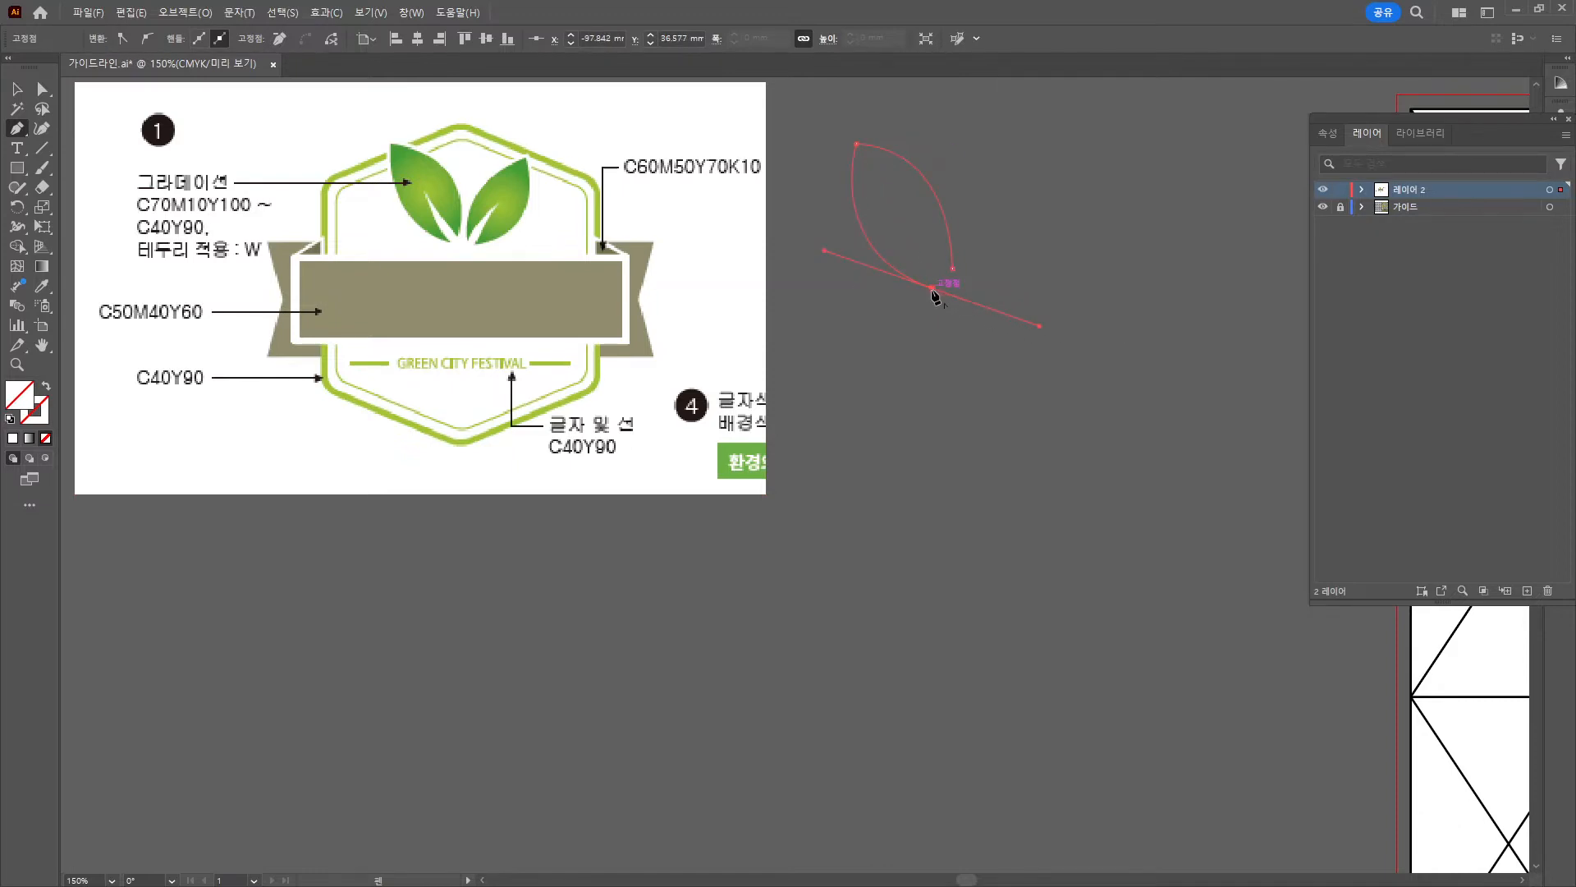
click(933, 289)
drag(892, 203, 894, 171)
click(892, 204)
drag(952, 268, 980, 288)
key(ctrl)
click(17, 89)
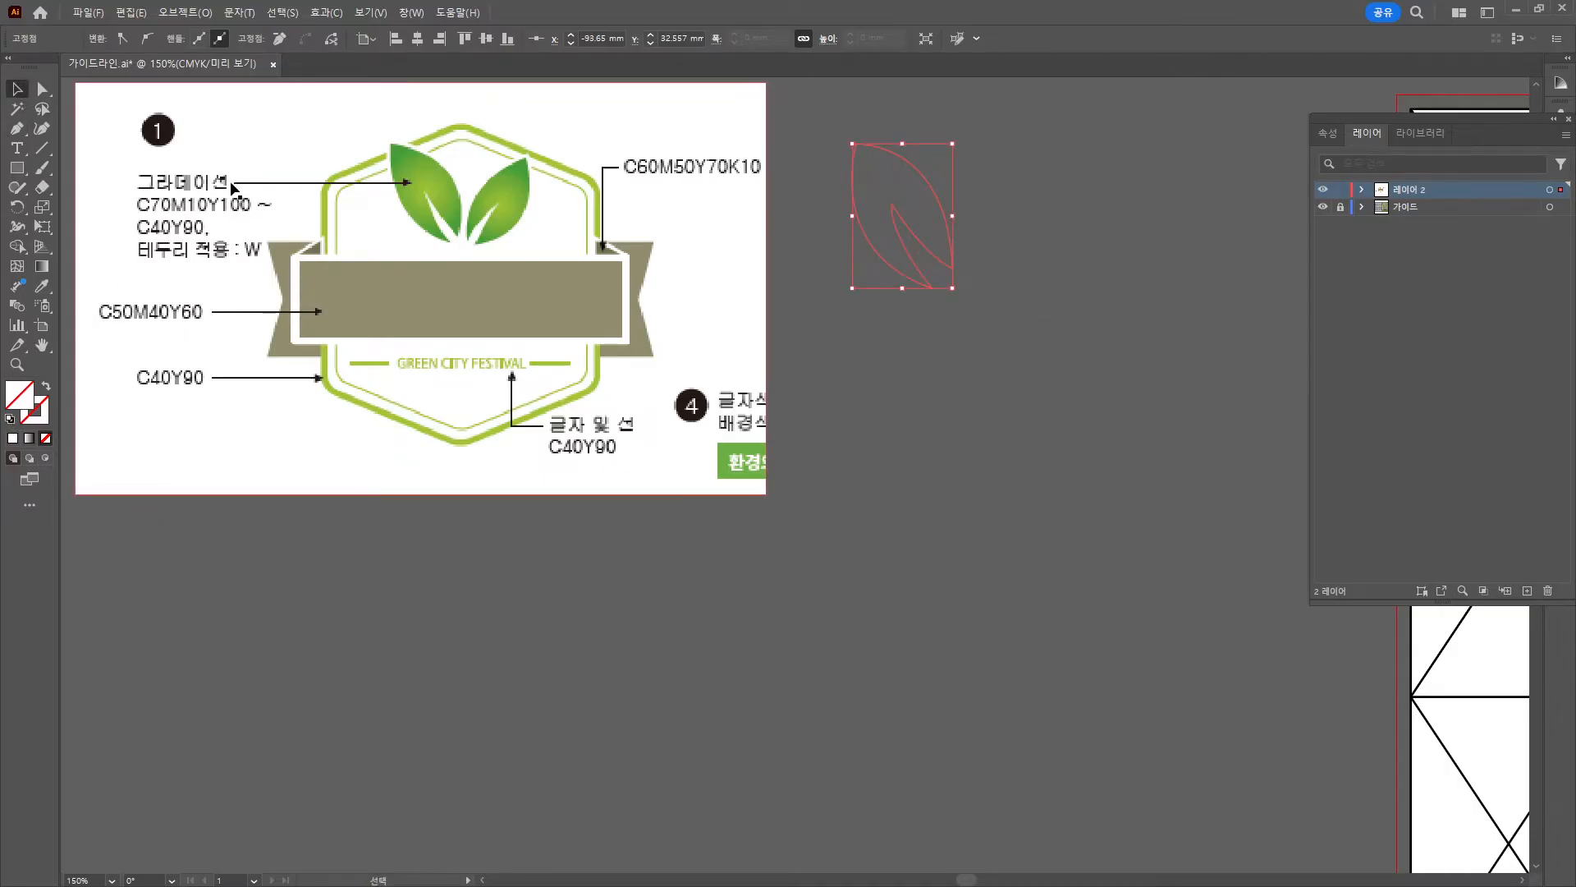
Fill the leaf with a gradient whose starting stop is C79 M10 Y100.
click(41, 267)
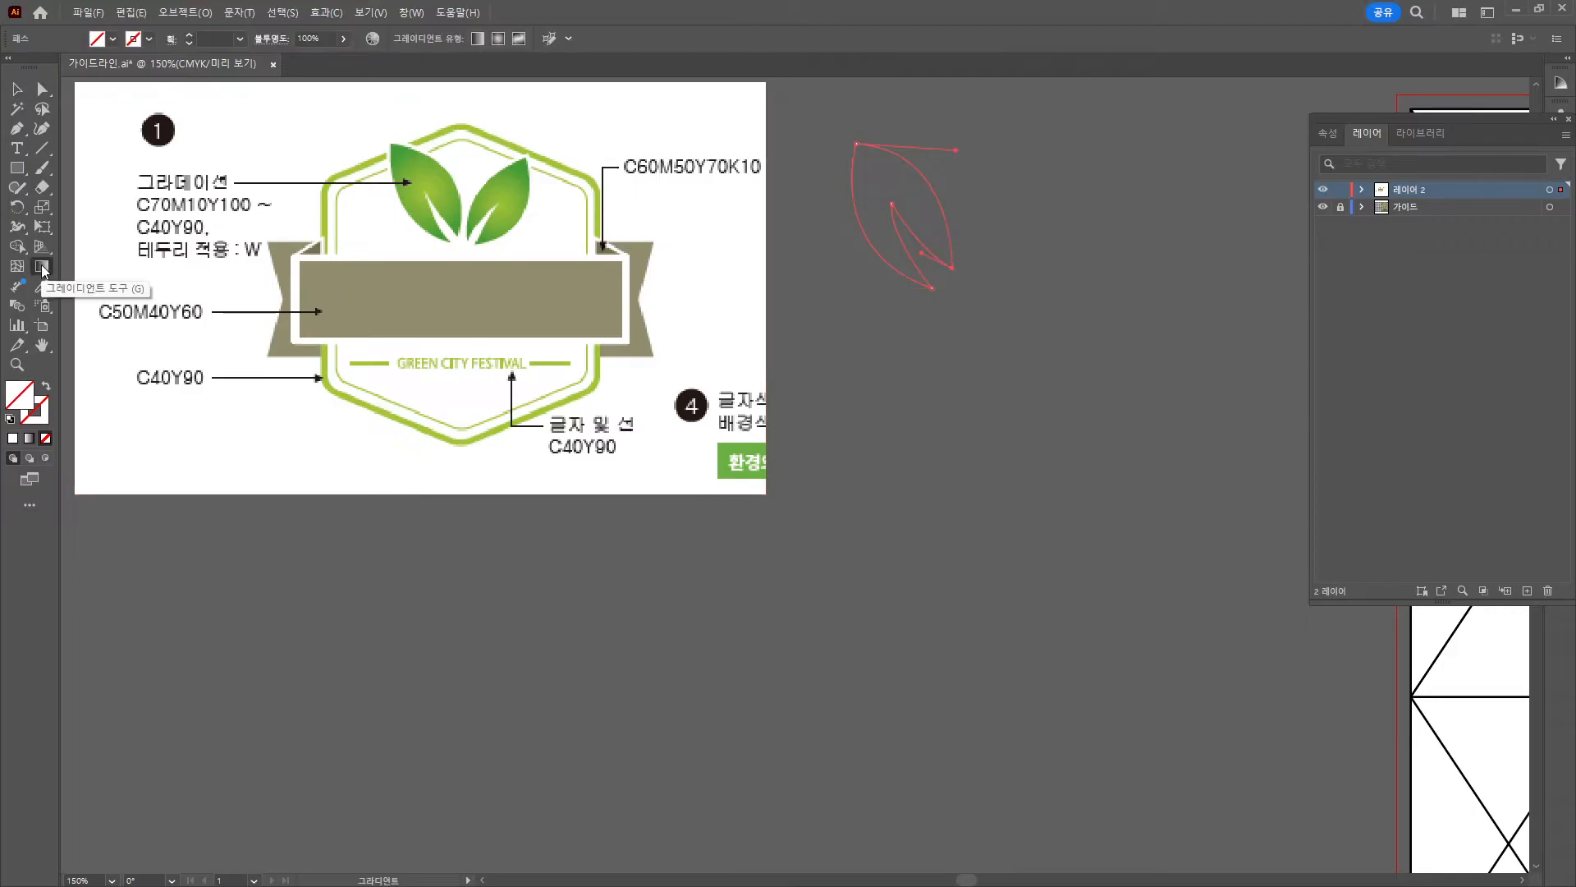
double_click(44, 270)
drag(1400, 176, 890, 330)
click(910, 473)
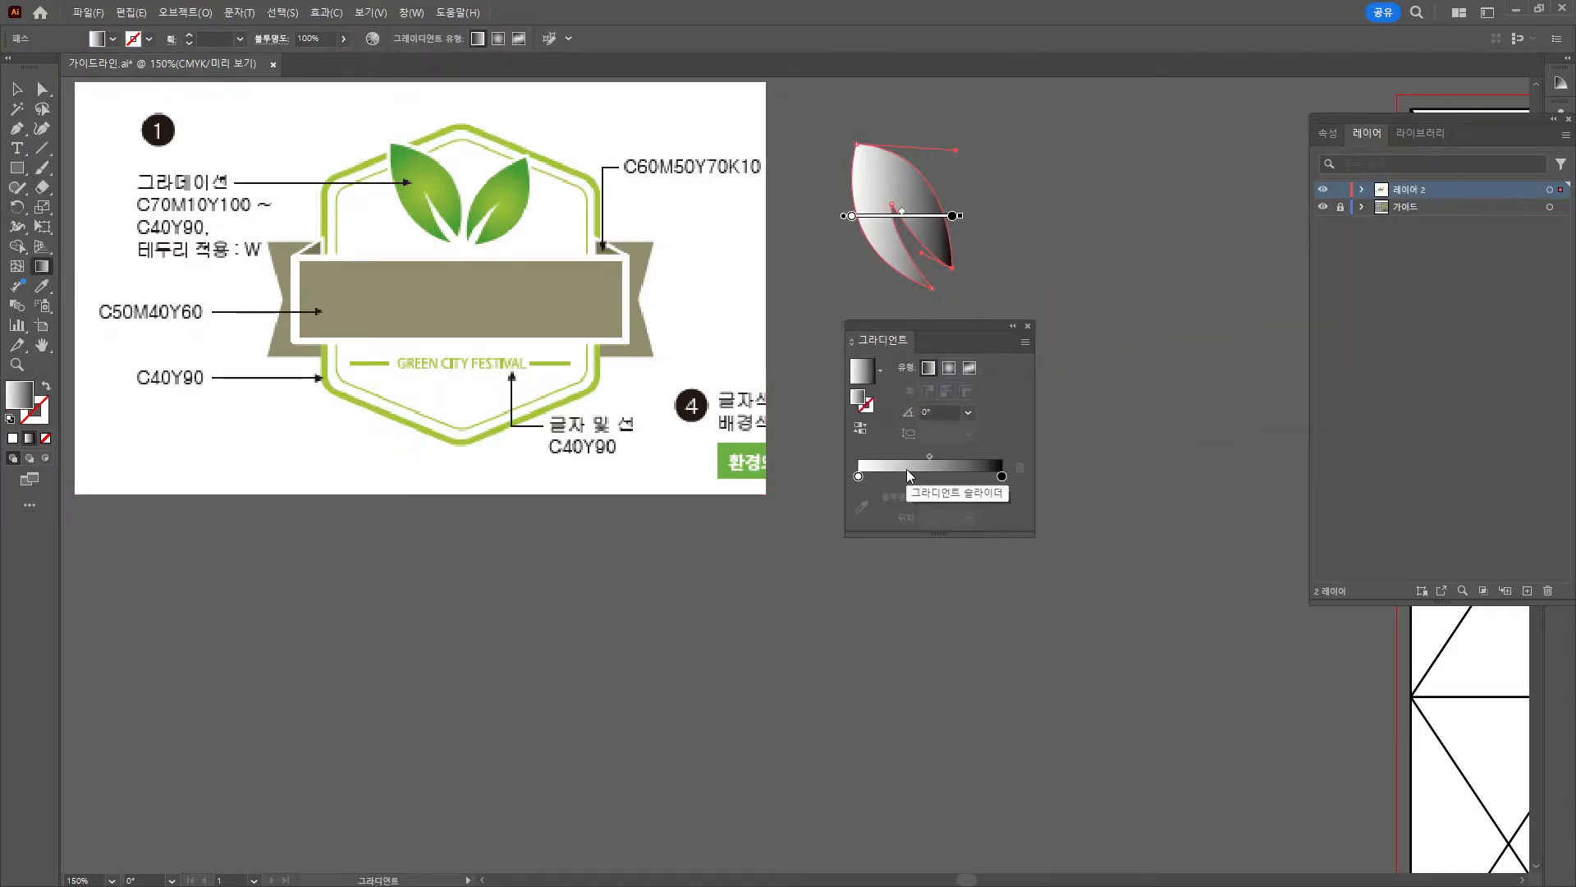
click(858, 477)
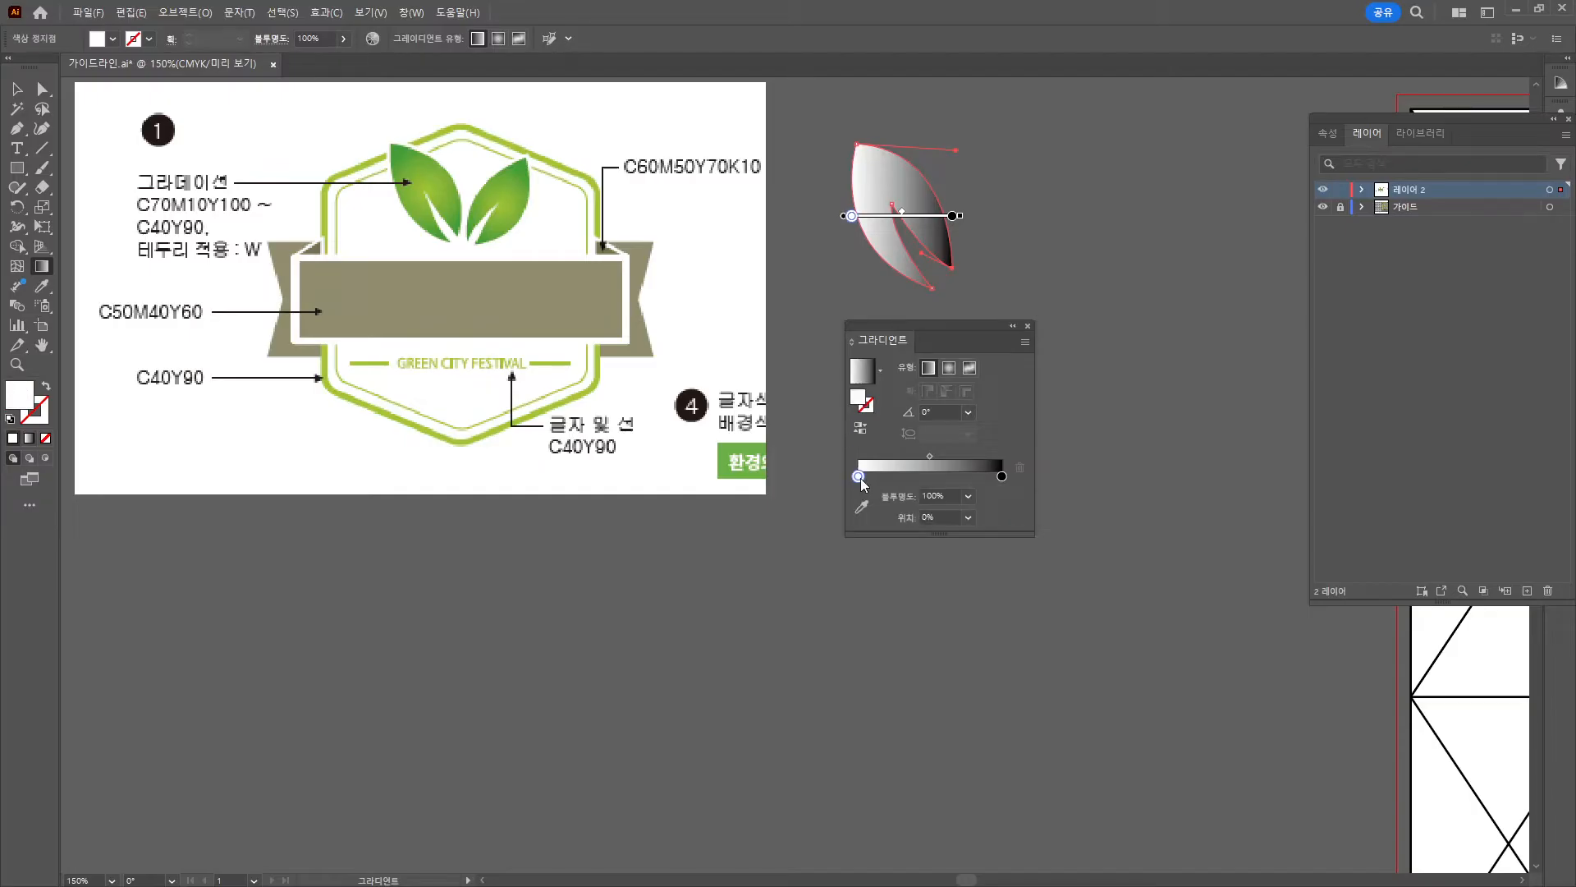
double_click(858, 478)
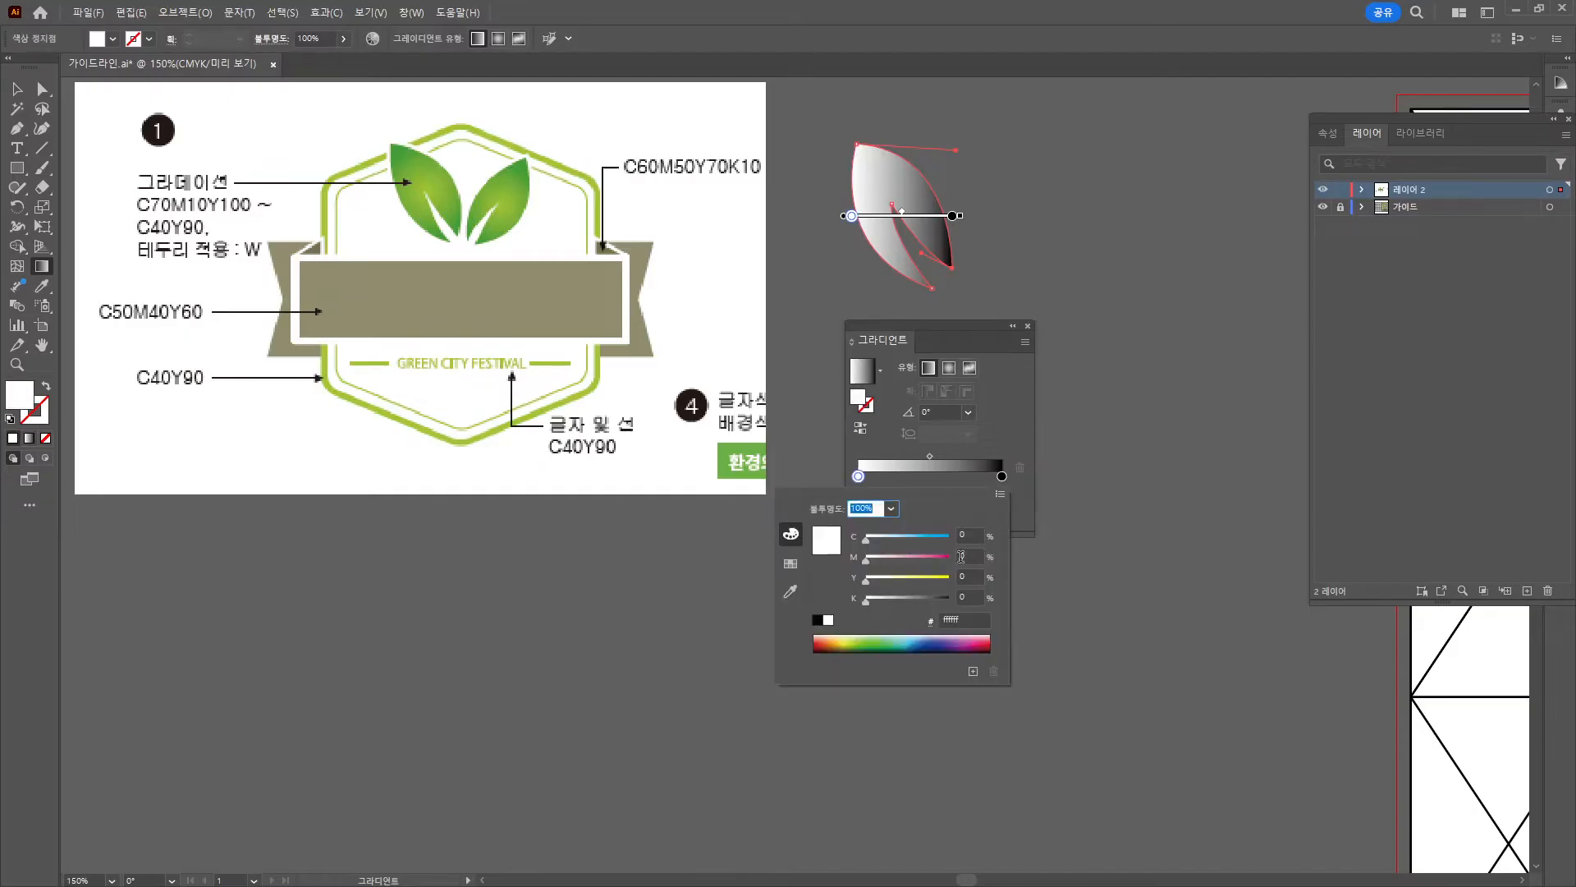
click(978, 534)
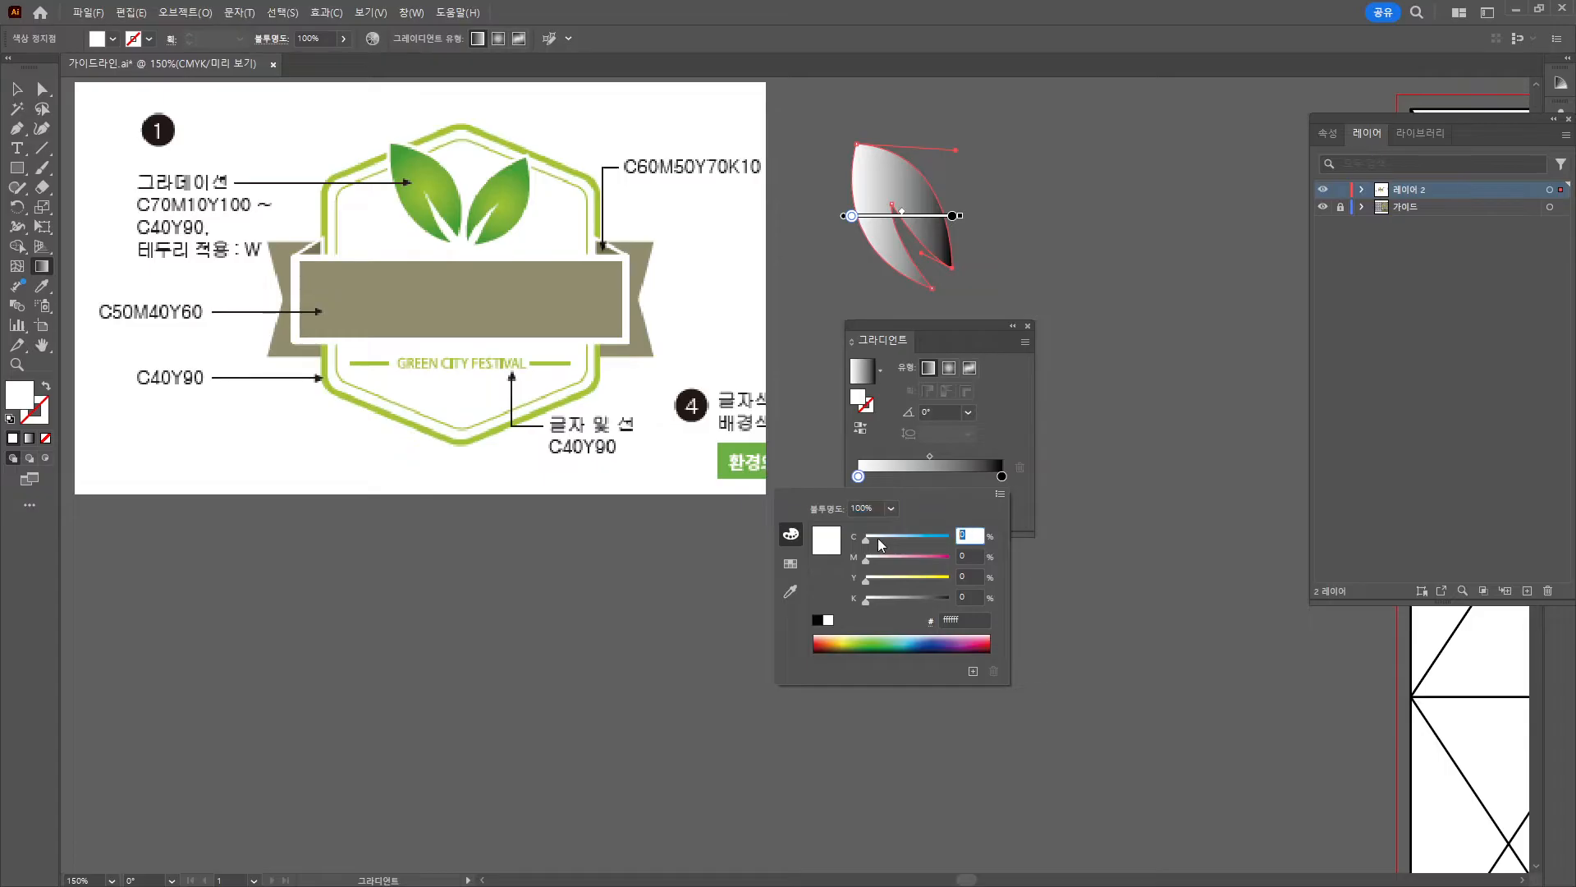
text(79)
key(Tab)
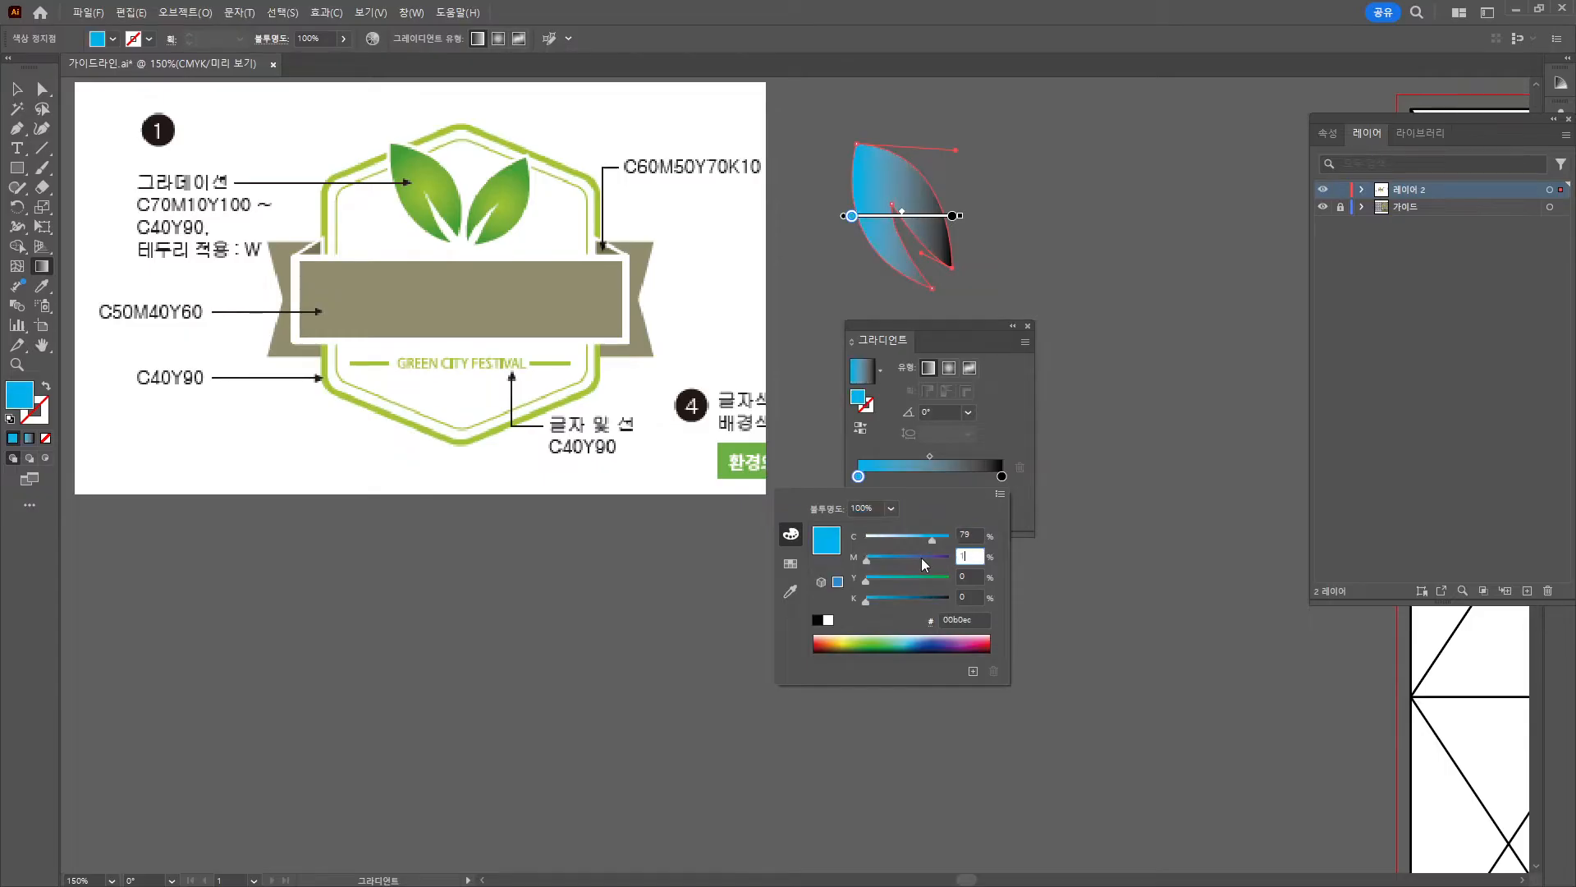
text(10)
key(Tab)
text(1)
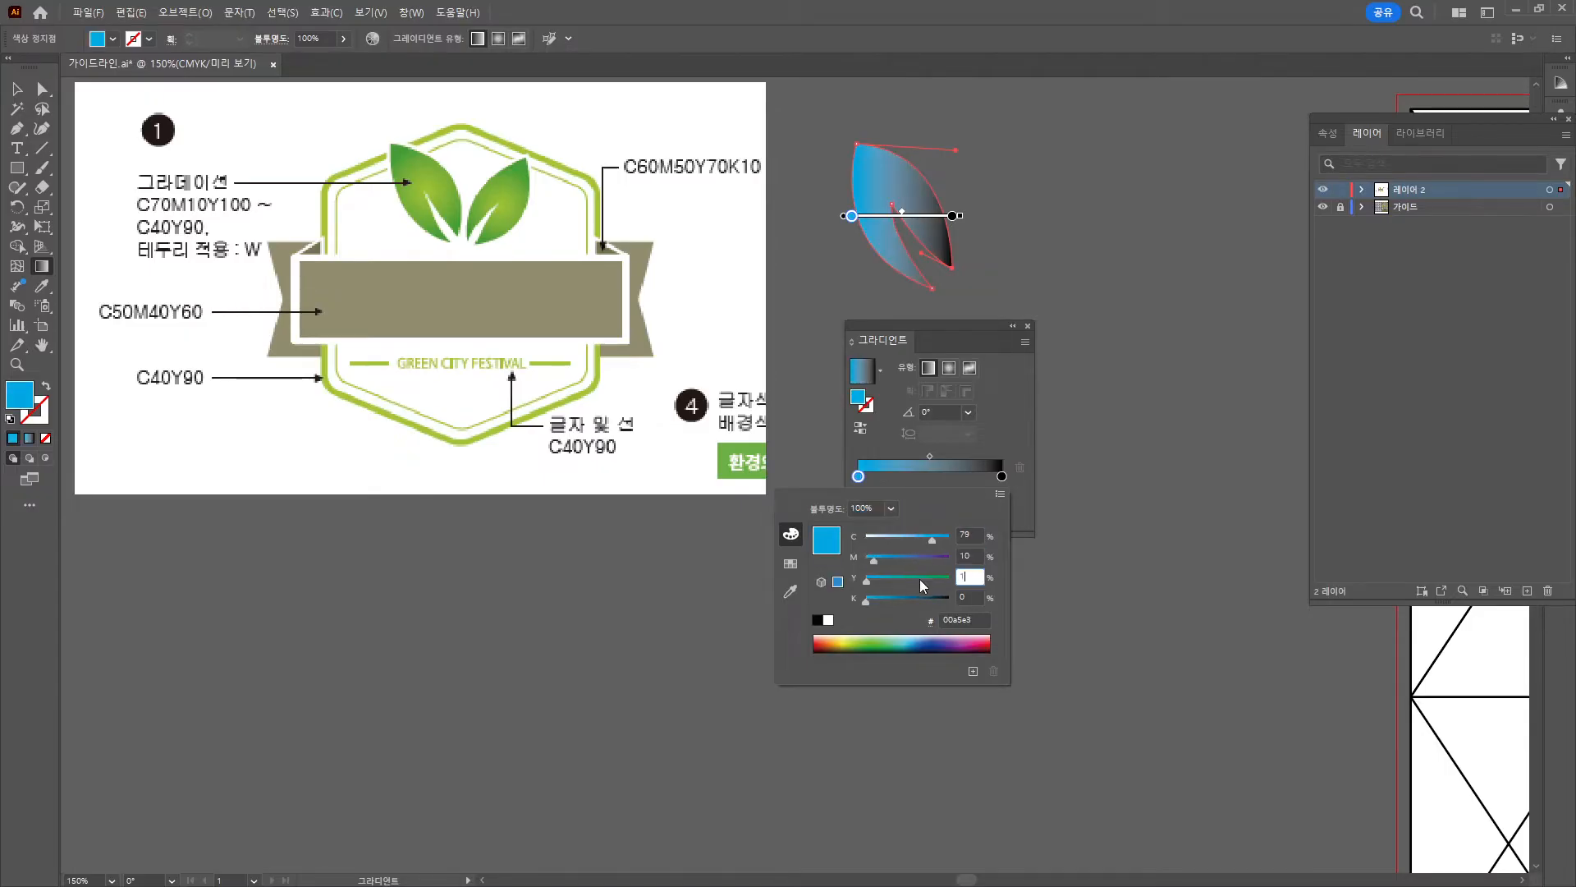
text(00)
key(Return)
Set the gradient's ending stop to C40 Y90 with black 0.
click(1001, 477)
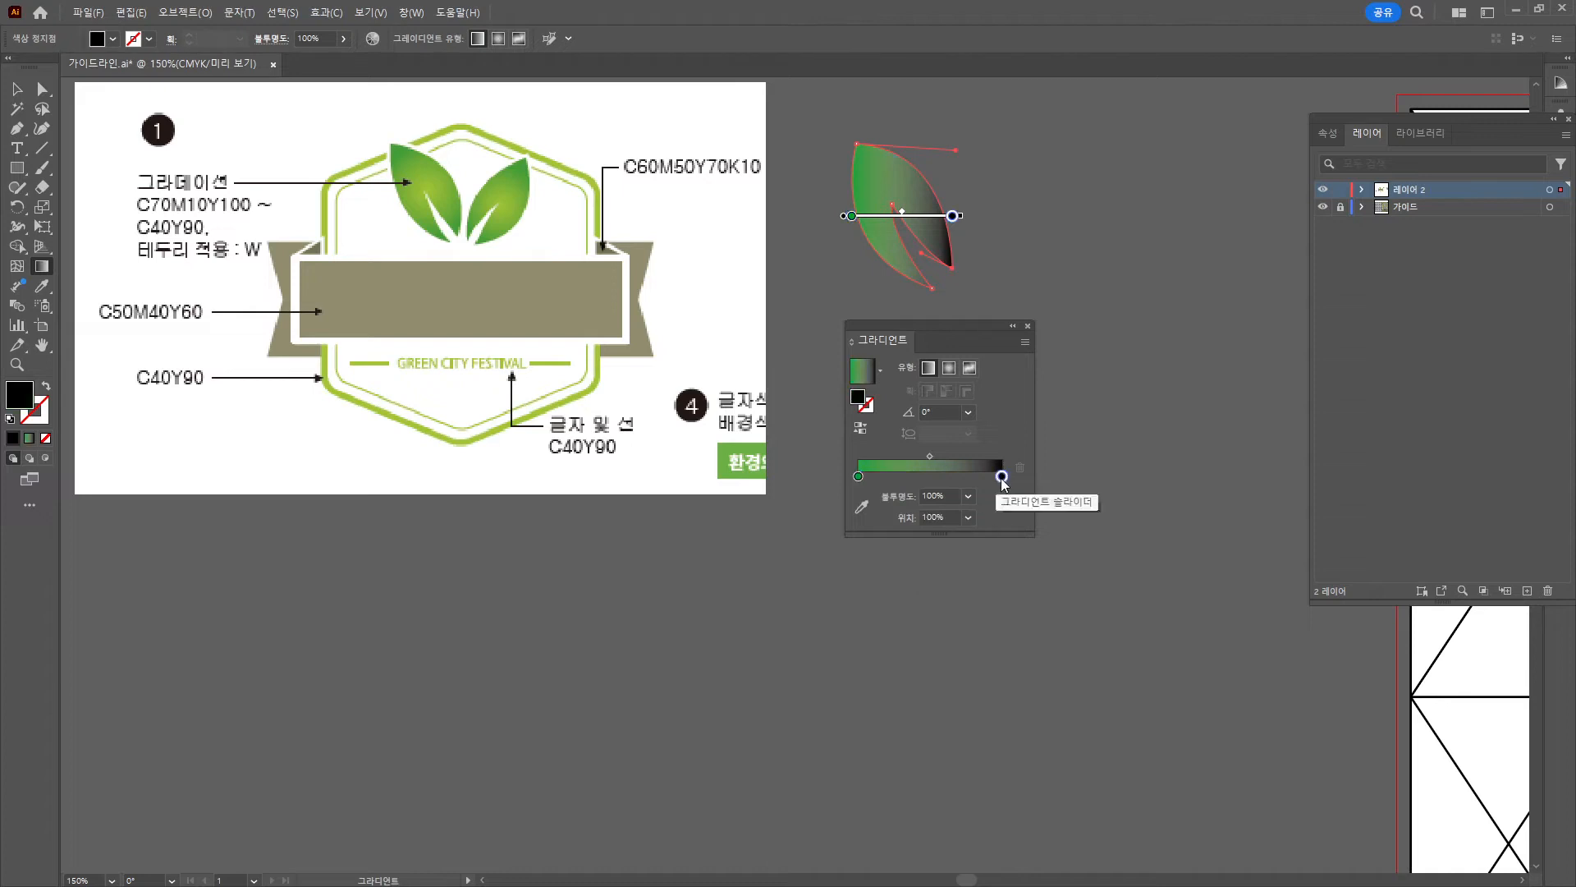
double_click(1001, 477)
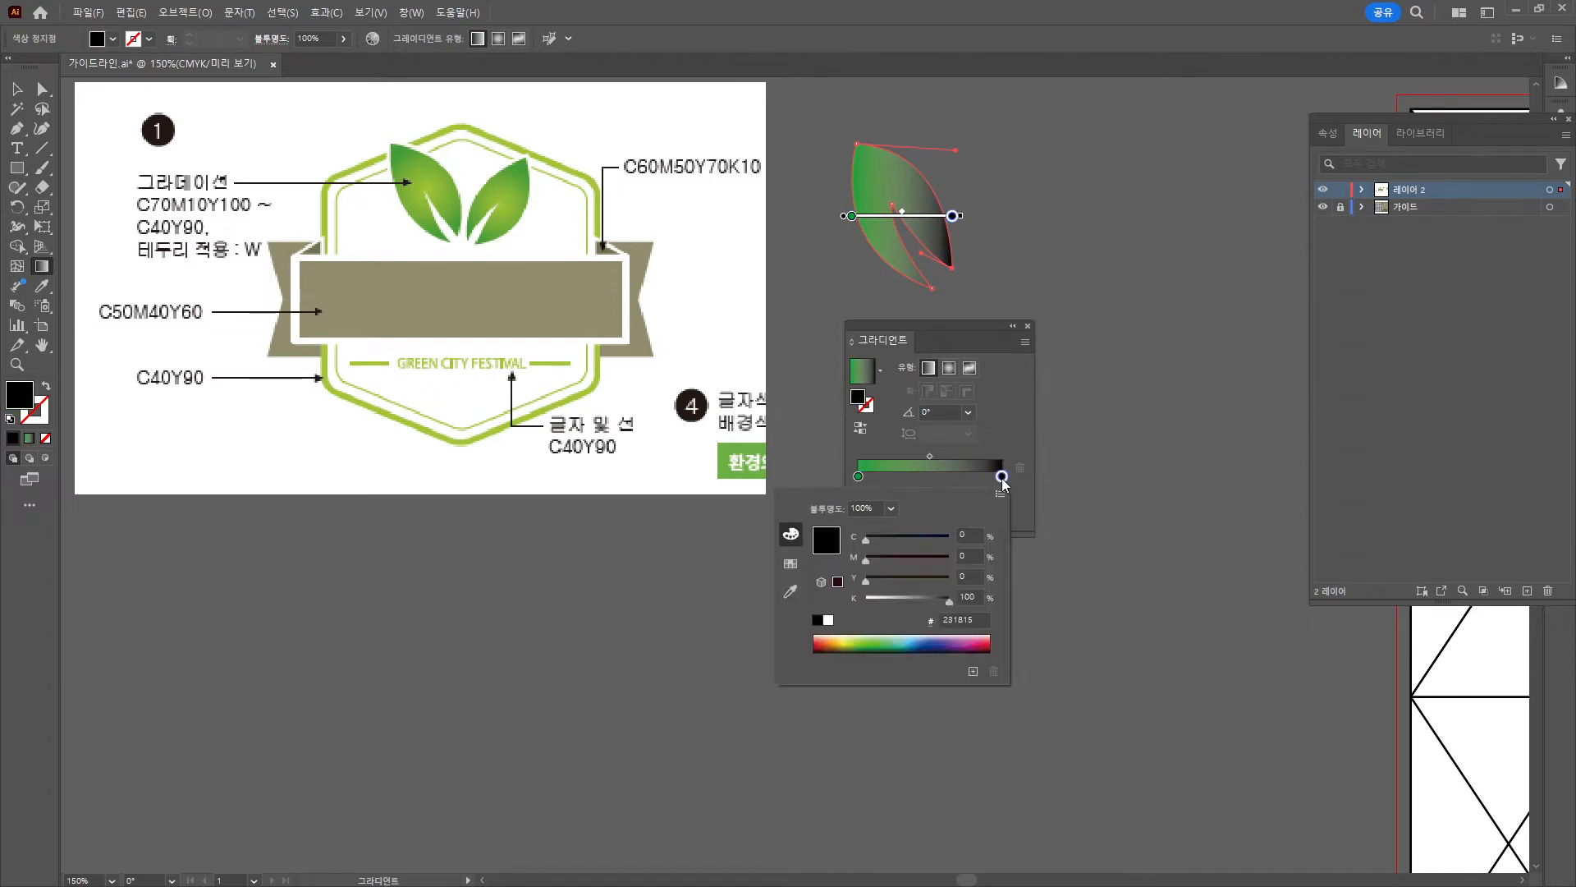
click(970, 537)
key(Tab)
key(Tab)
text(0)
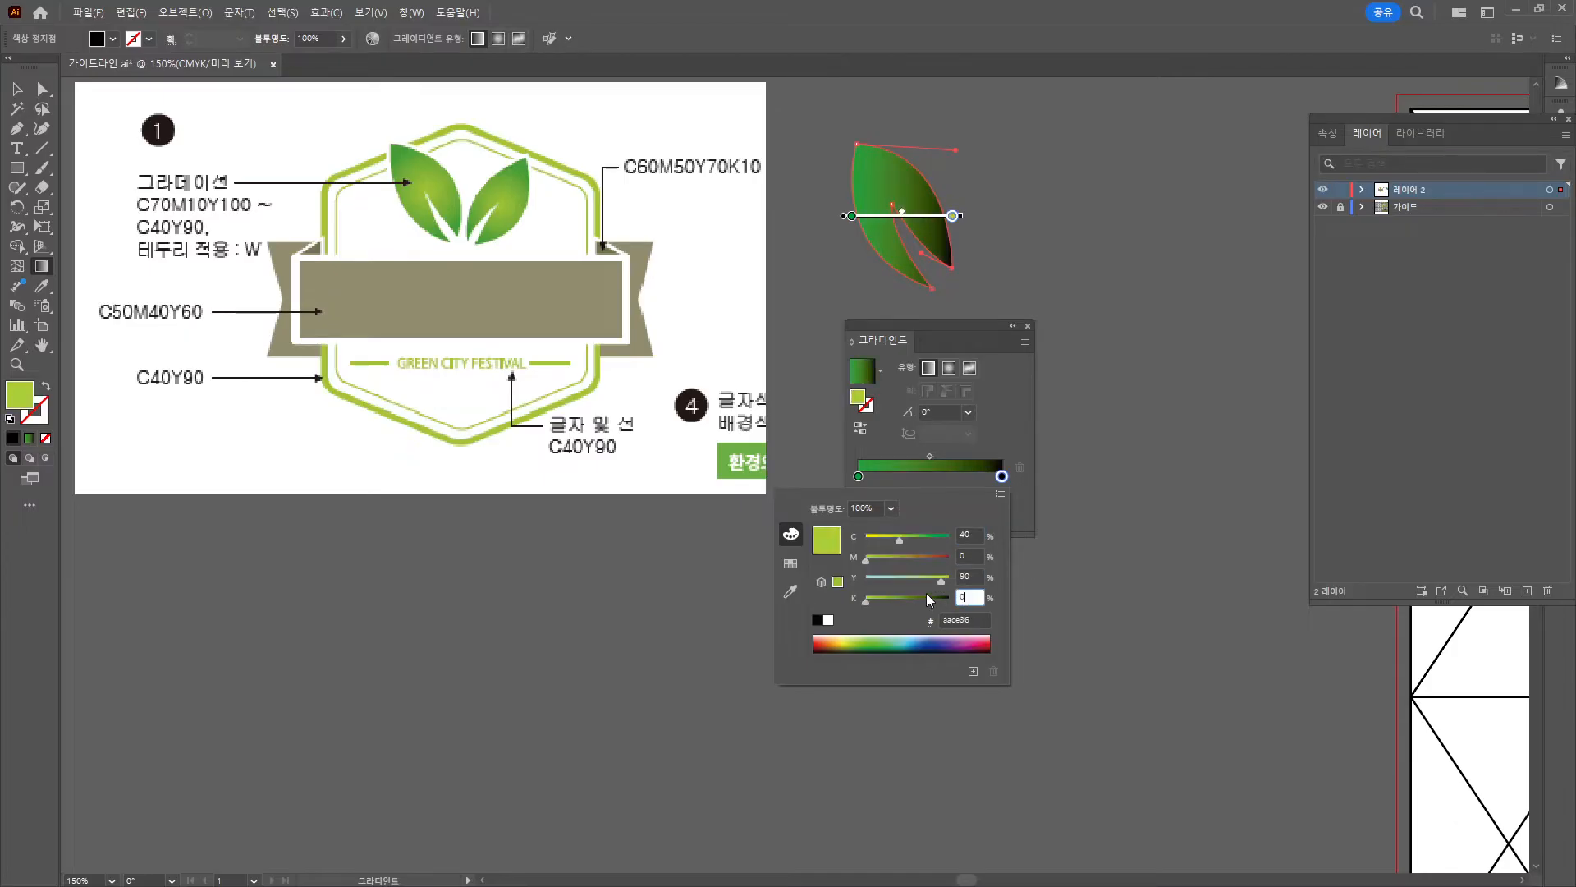
key(Return)
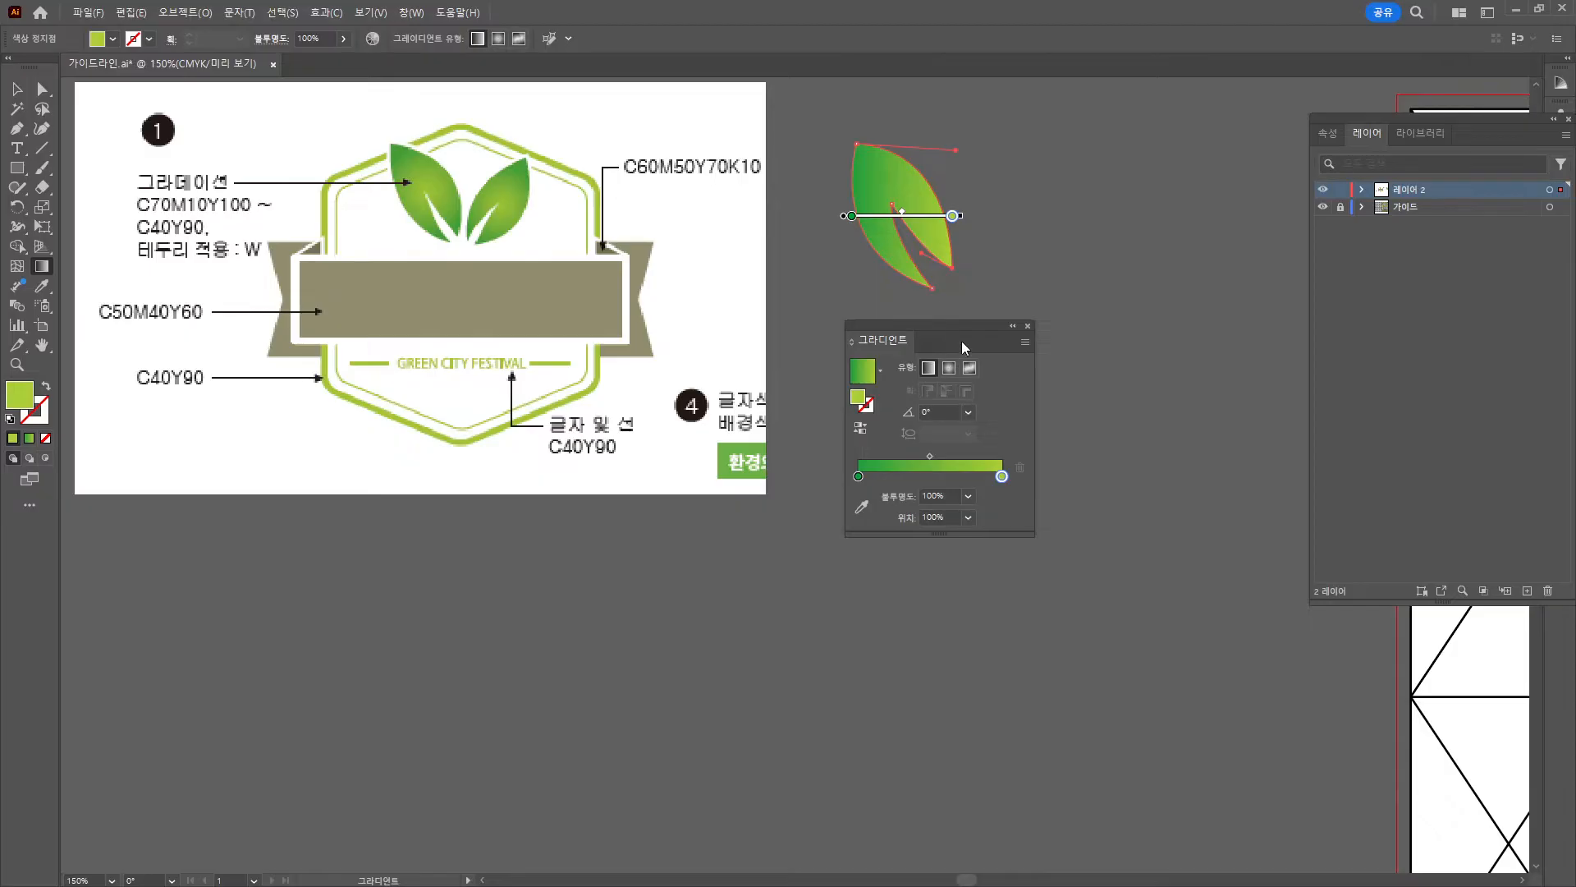
Make the gradient radial, reverse it, and stretch it across the leaf.
click(950, 369)
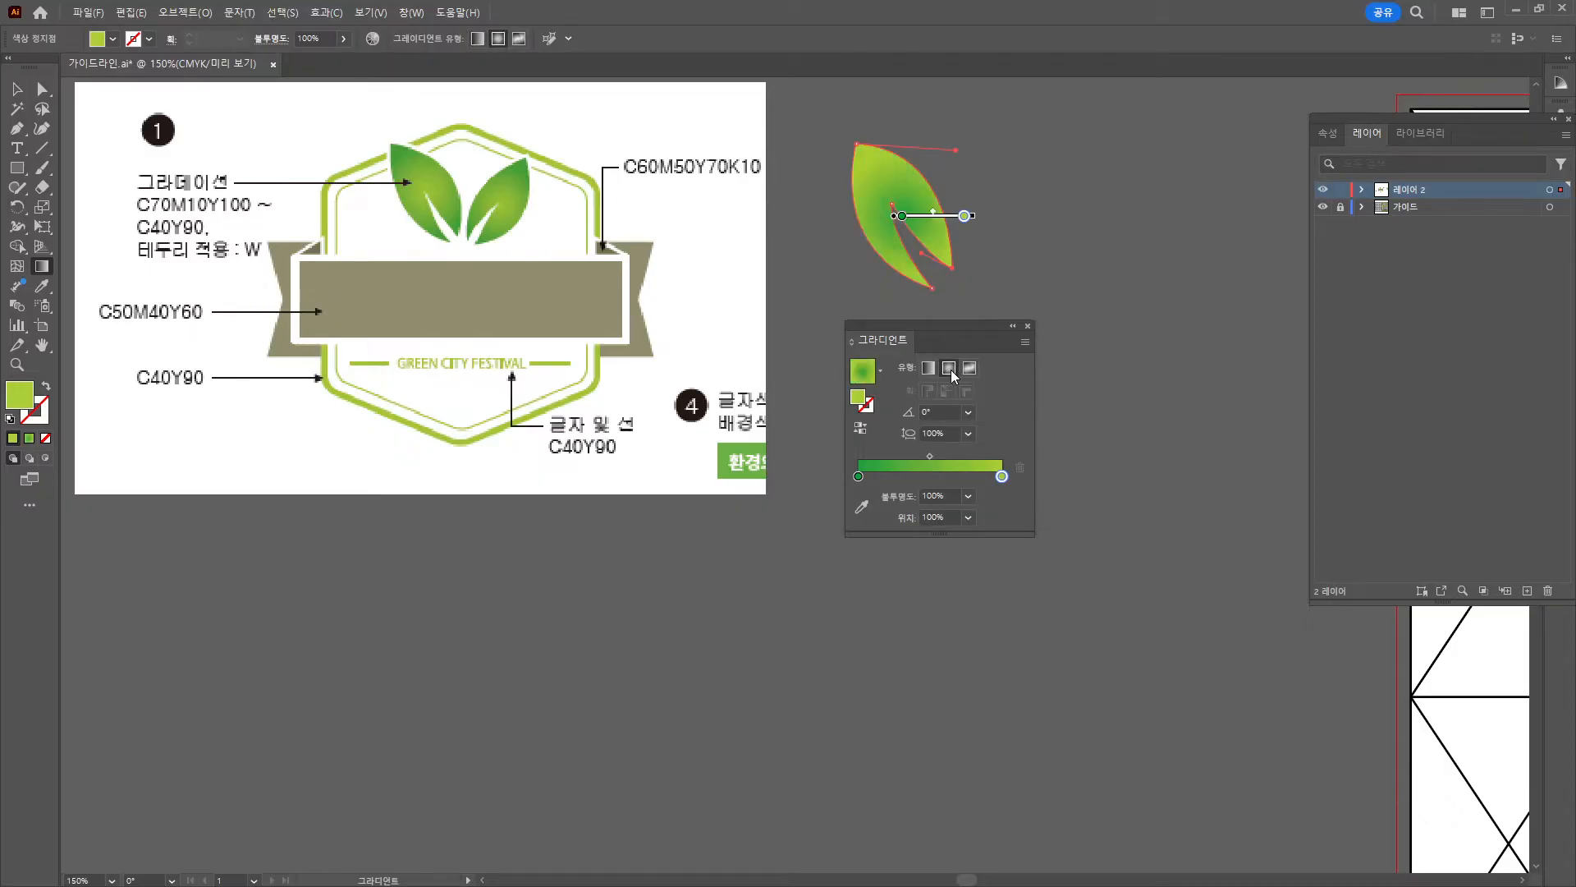
click(867, 427)
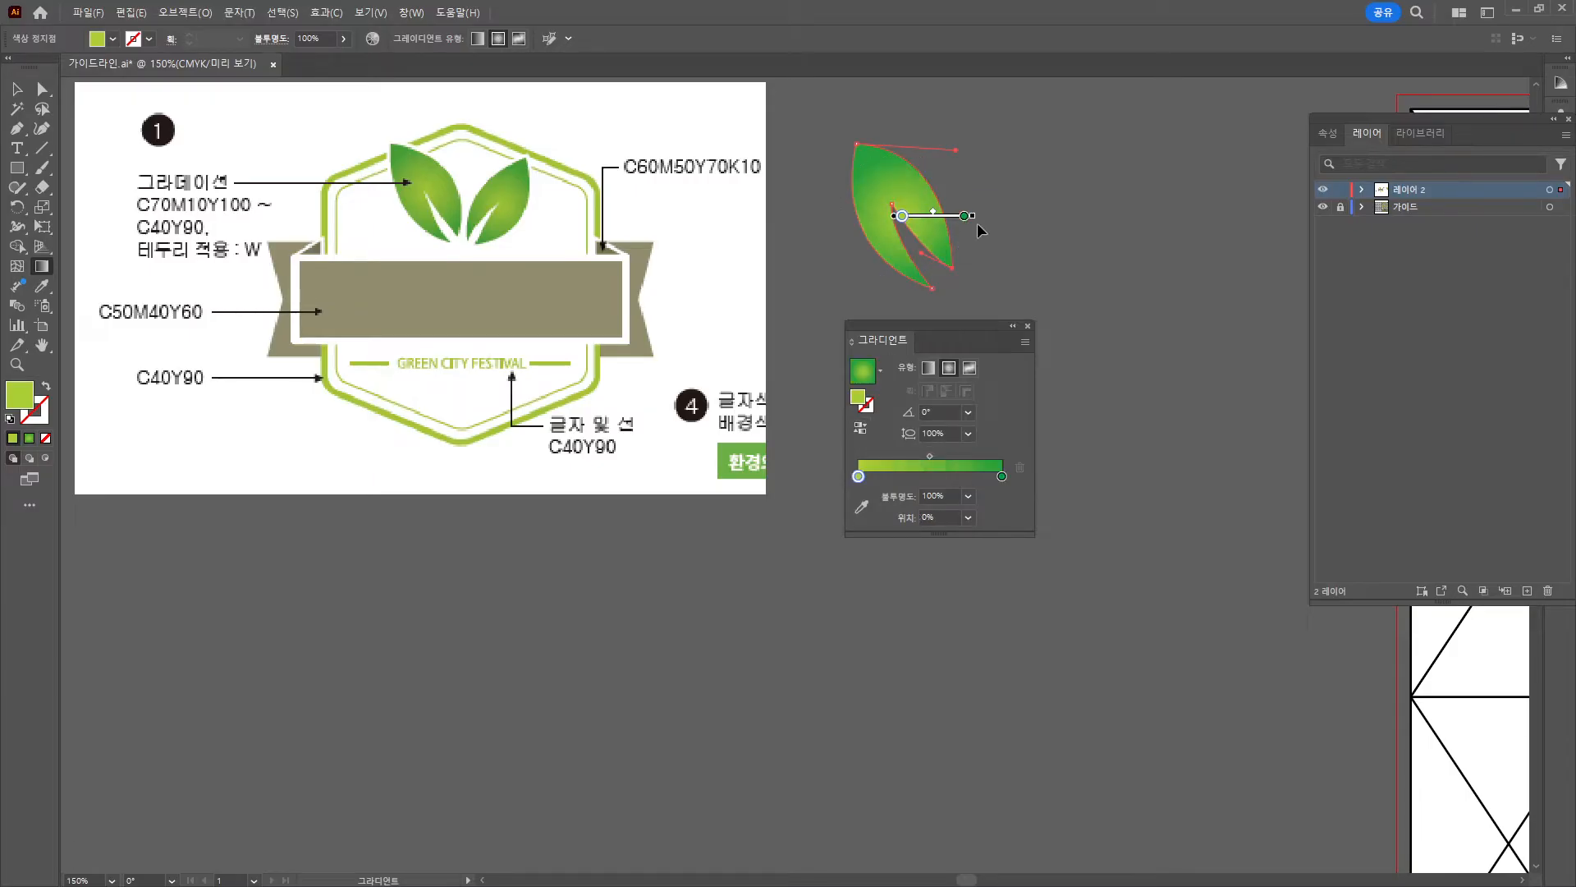
mouse_move(965, 216)
mouse_down()
mouse_move(941, 224)
mouse_move(974, 224)
mouse_up()
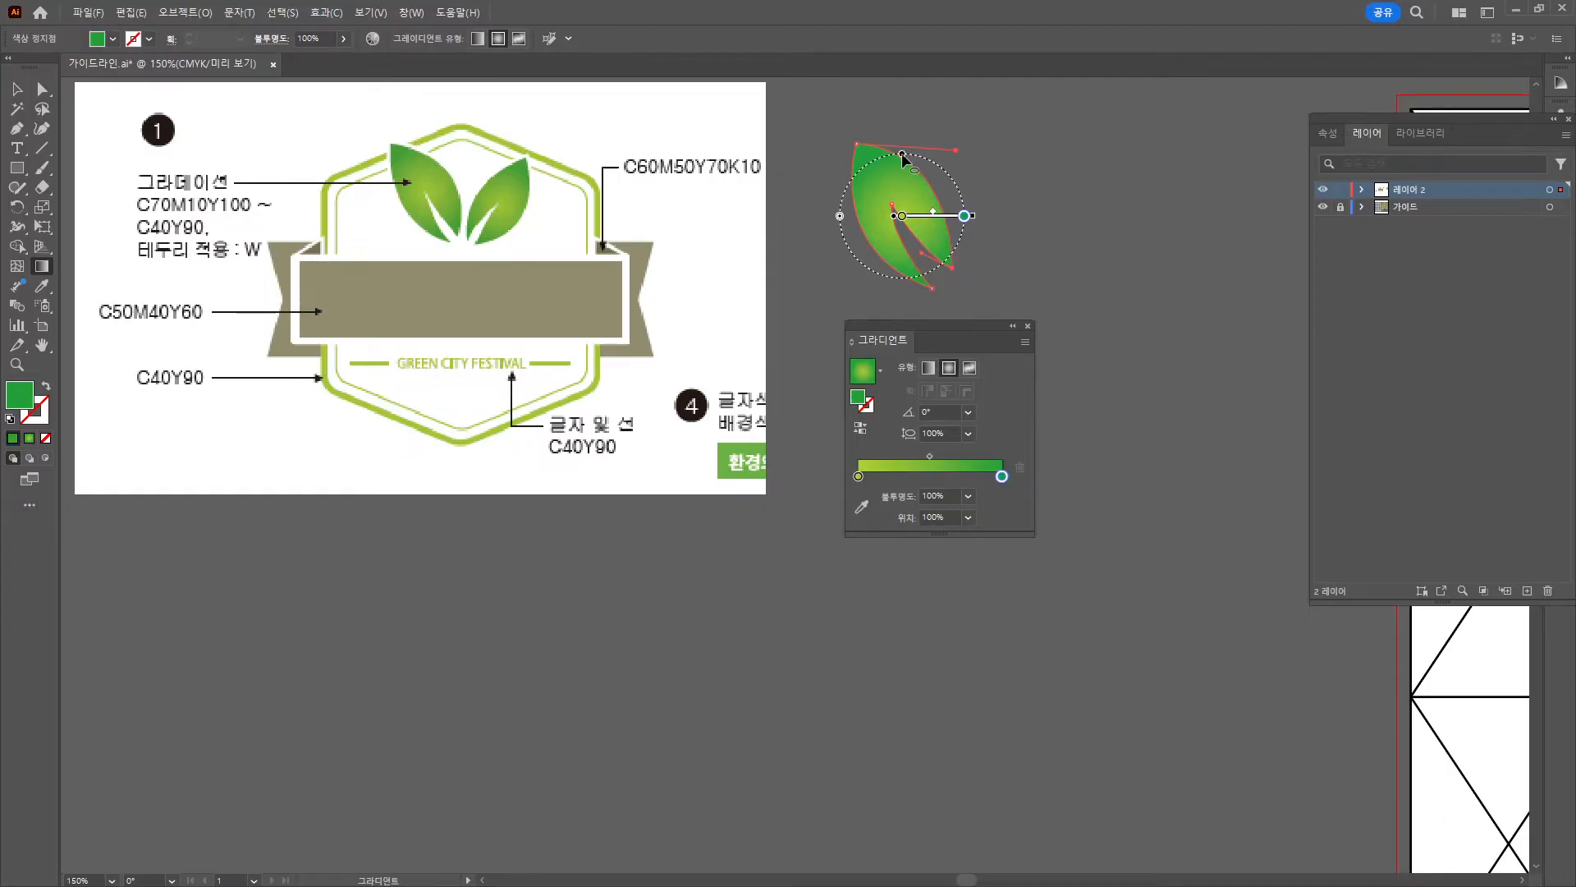
drag(840, 216, 825, 219)
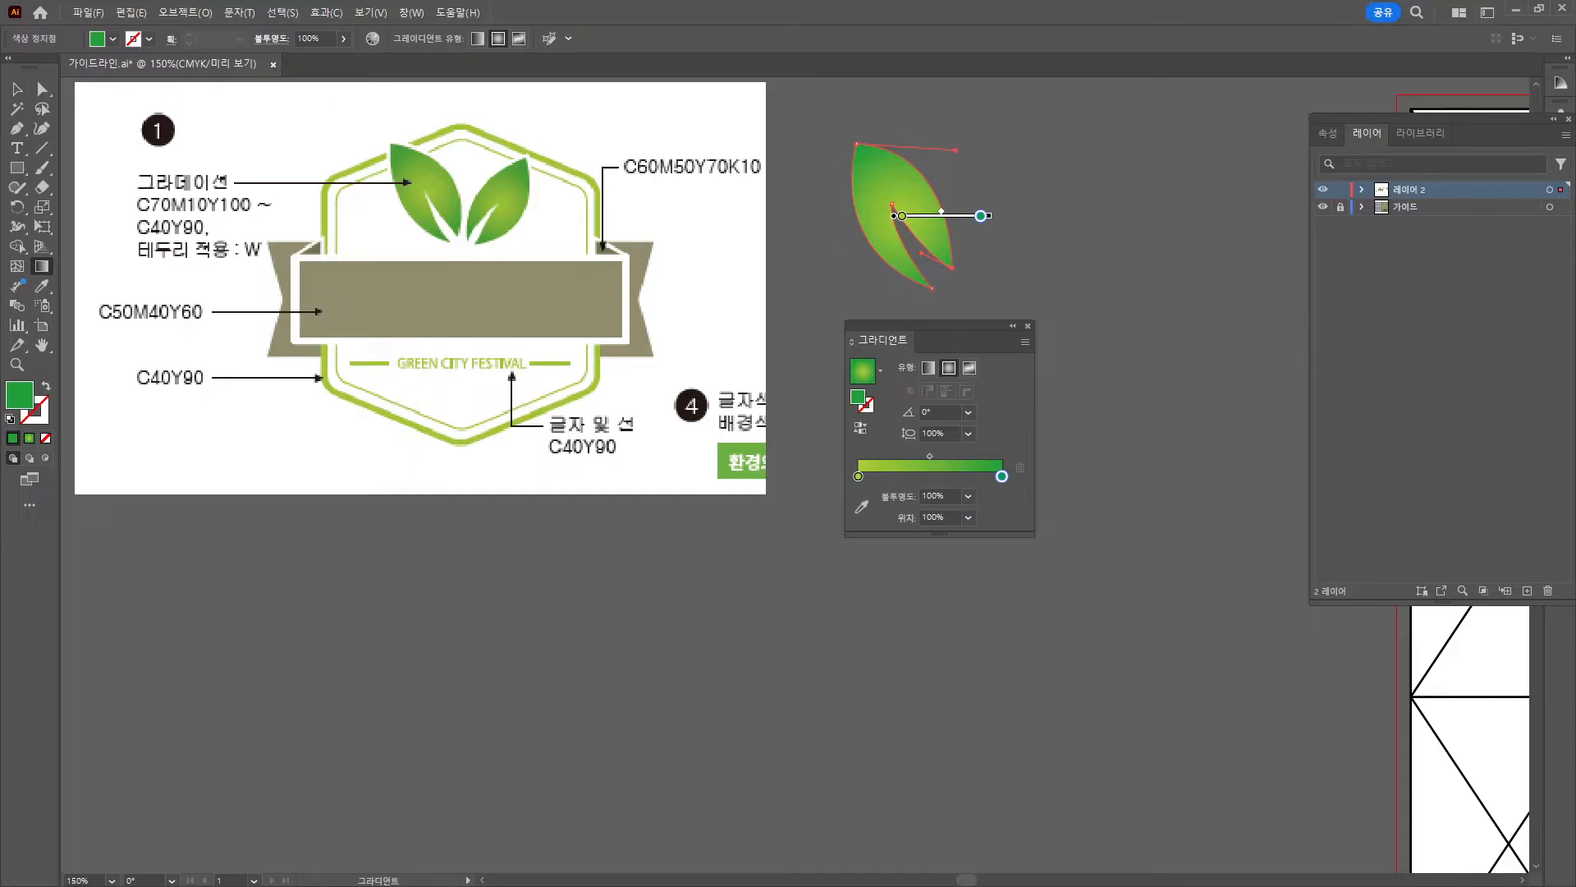
key(v)
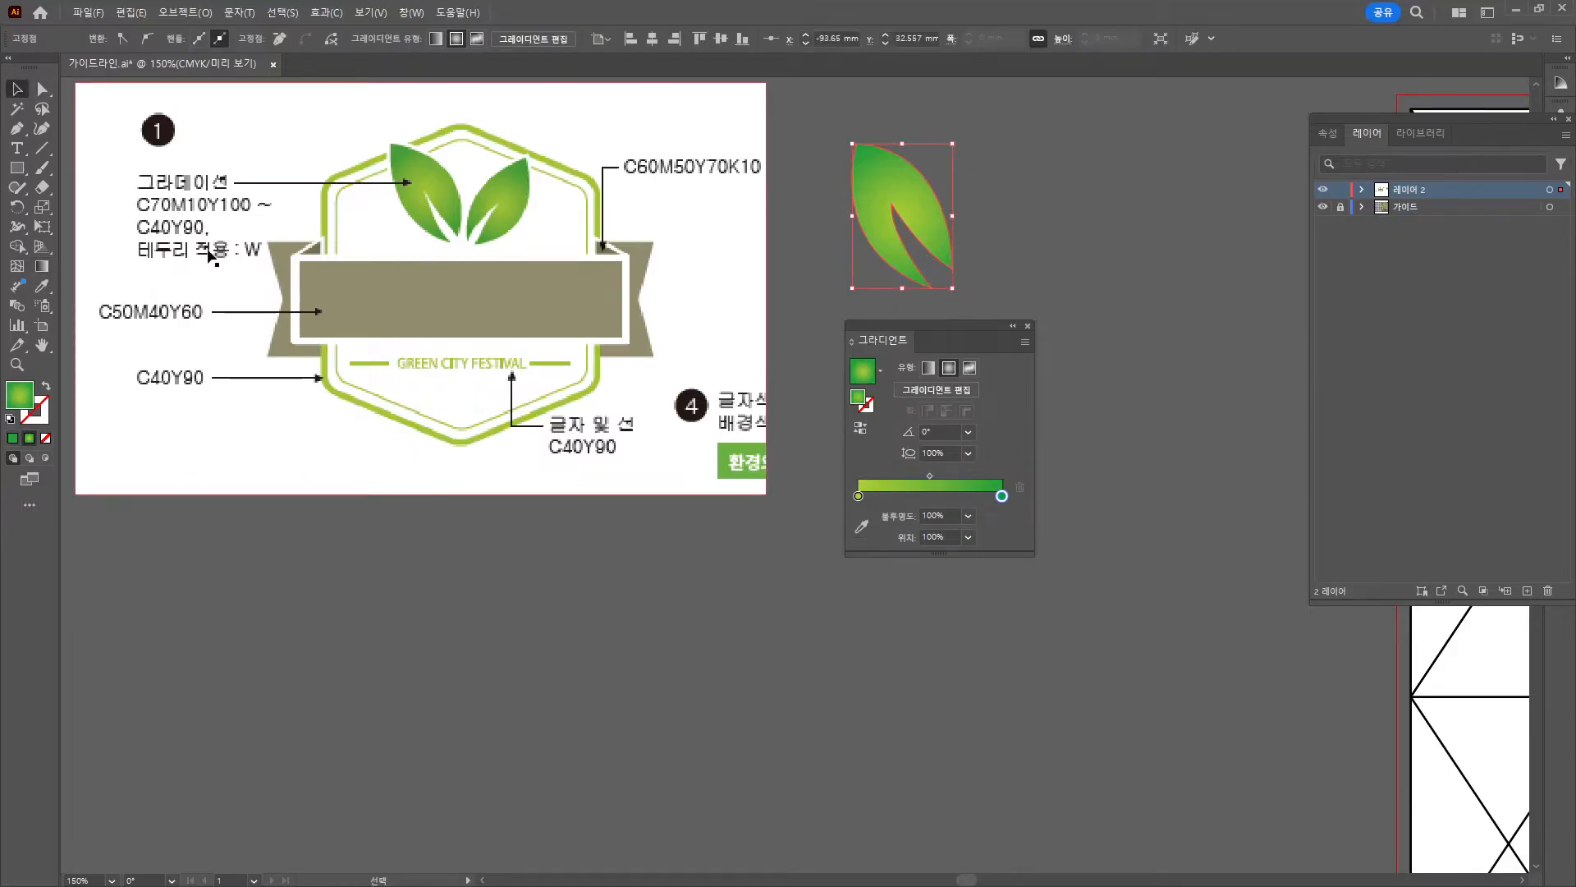
Give the leaf a white (ffffff) outline.
double_click(42, 422)
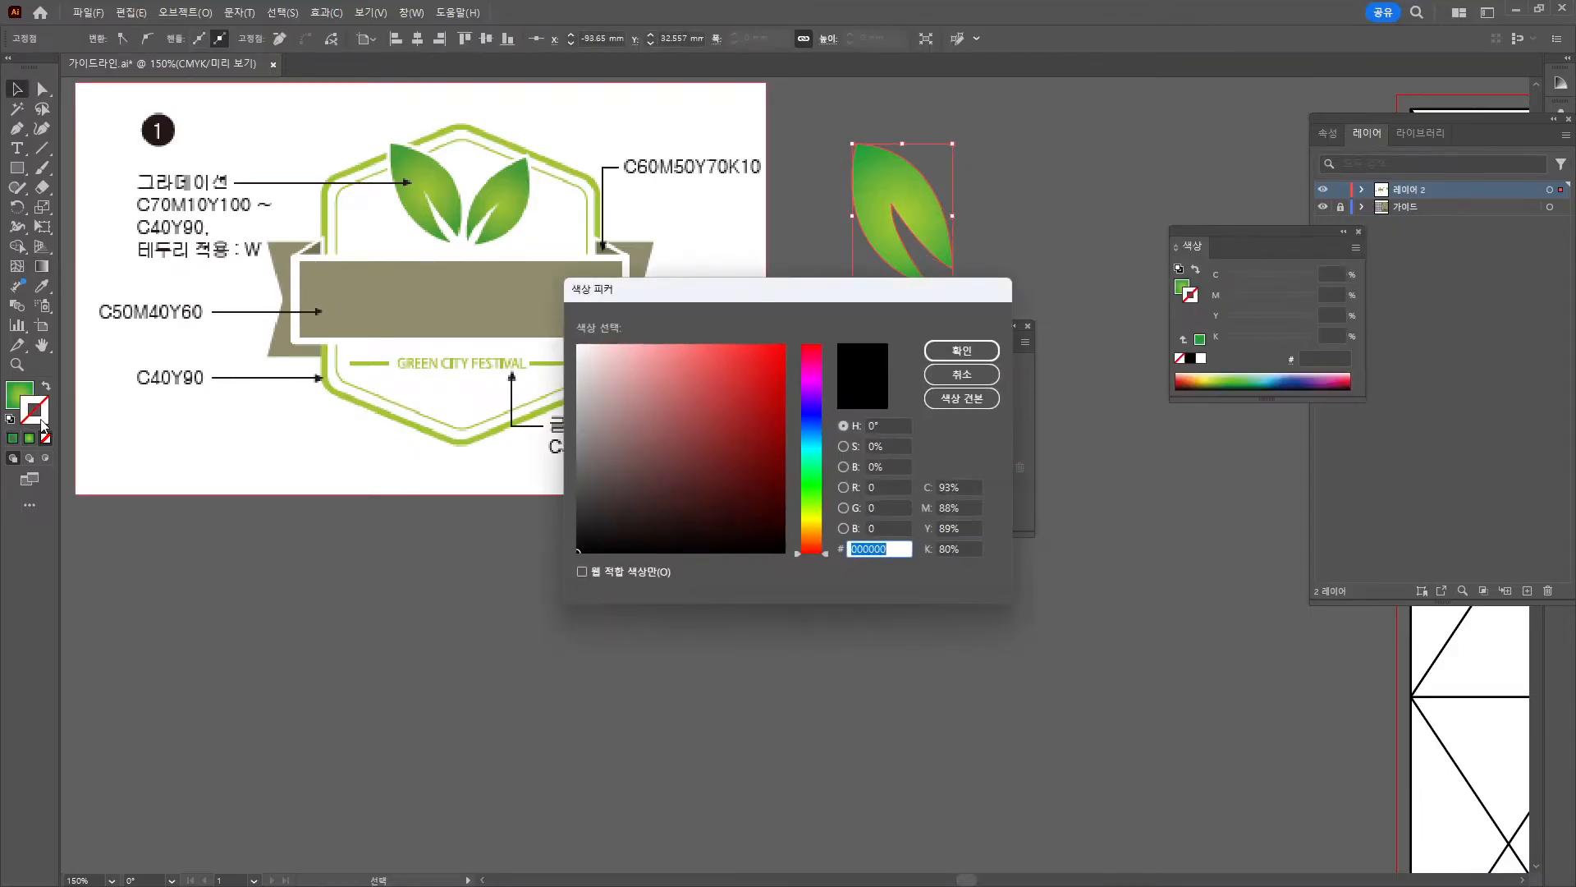
text(ffffff)
click(961, 351)
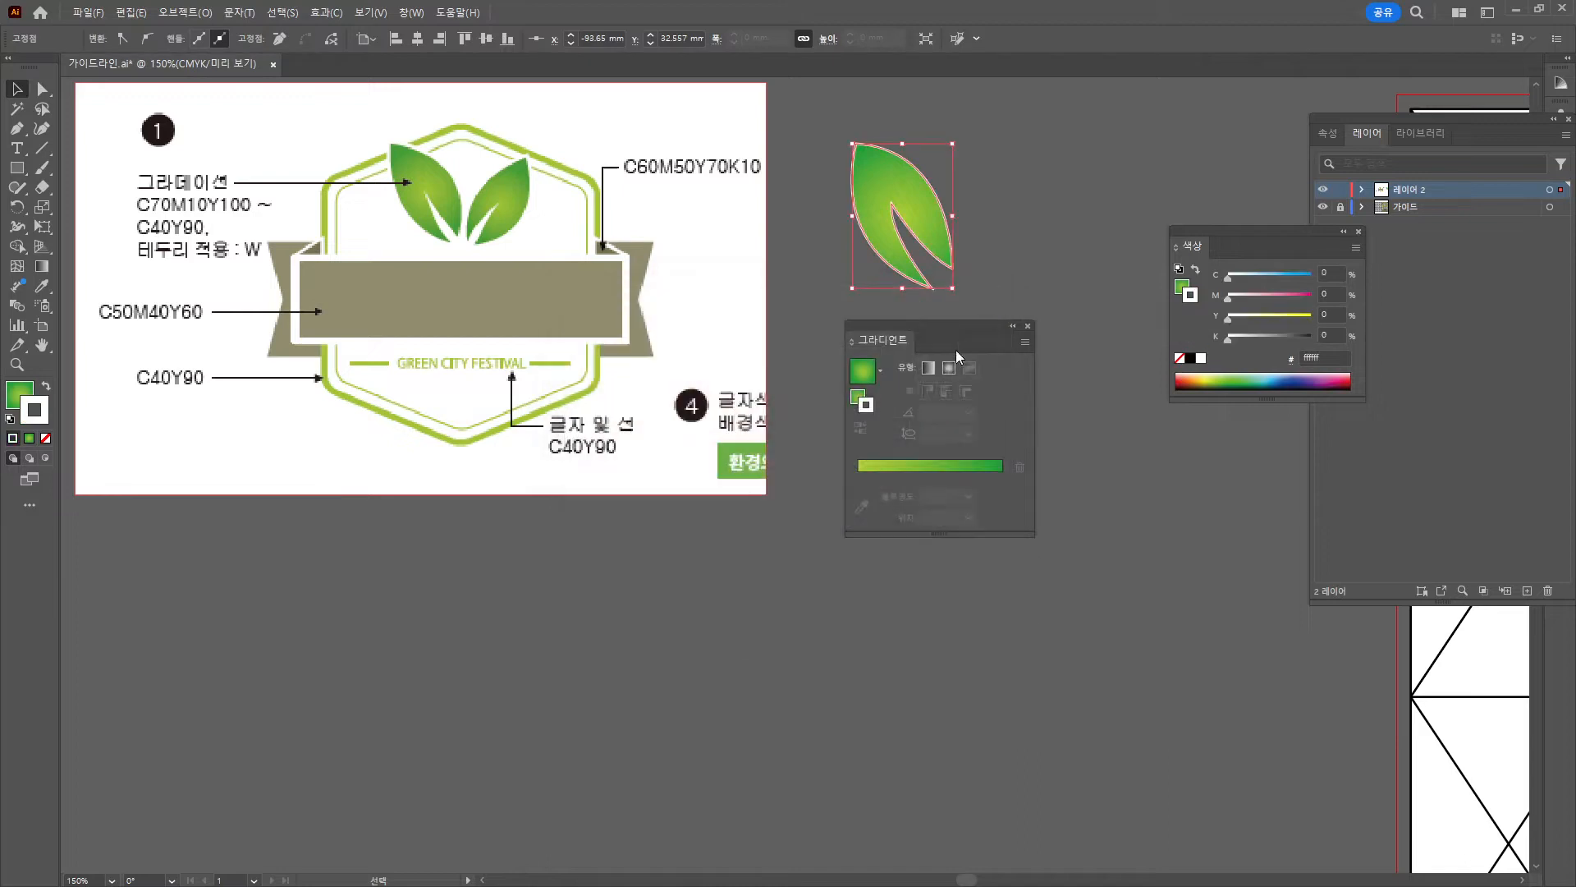
click(1009, 161)
click(921, 215)
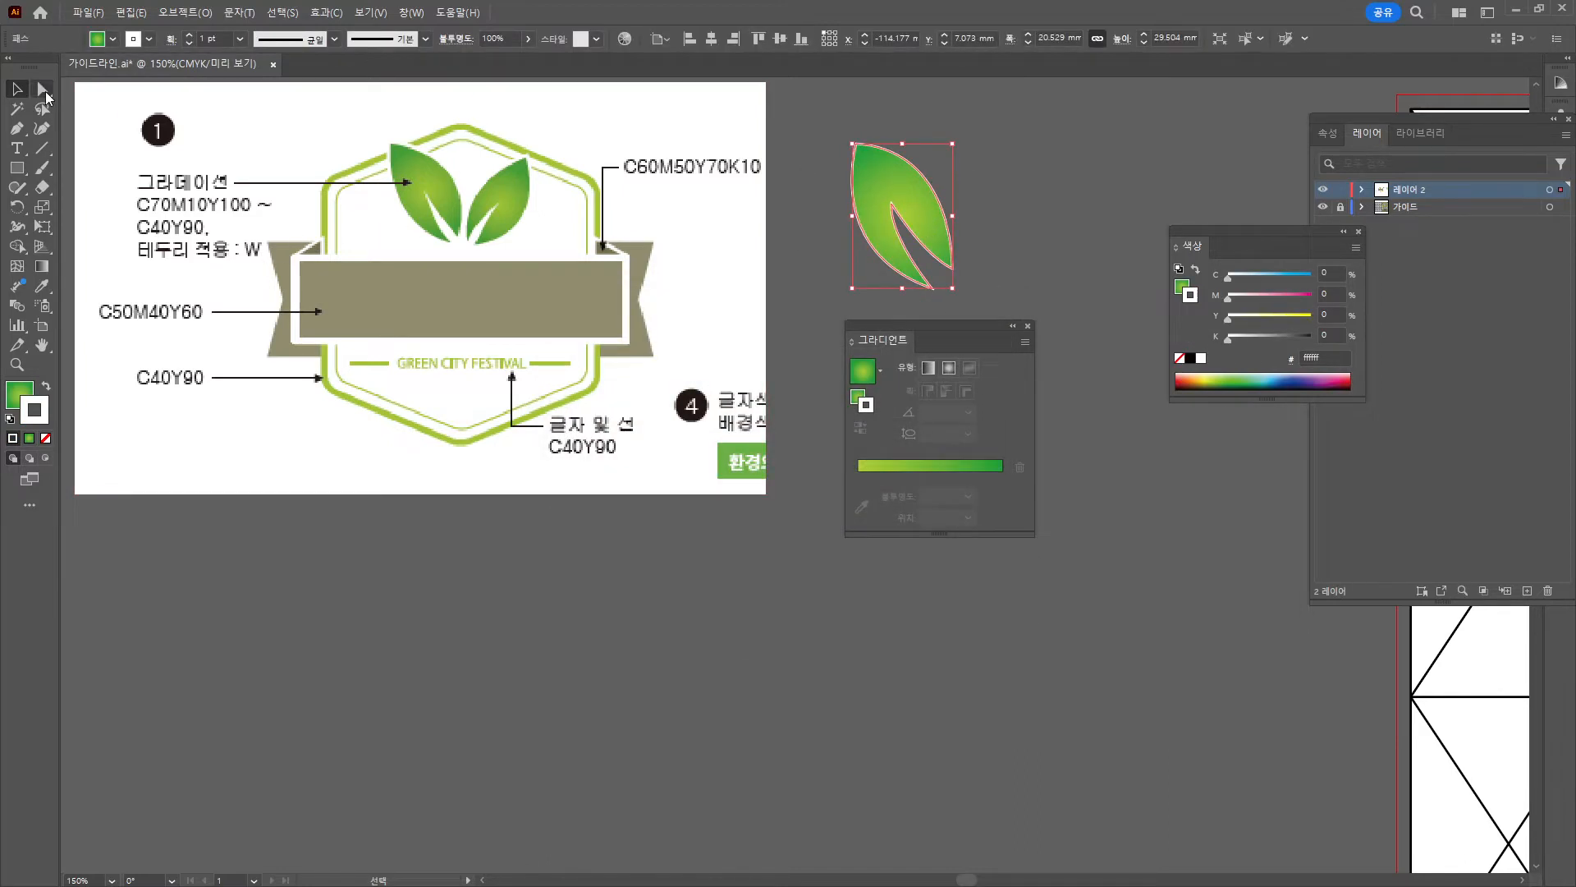
Reshape the leaf by moving its inner notch down and adjusting its bottom tip.
click(42, 88)
click(892, 204)
drag(892, 205, 894, 223)
click(934, 289)
drag(934, 290, 941, 288)
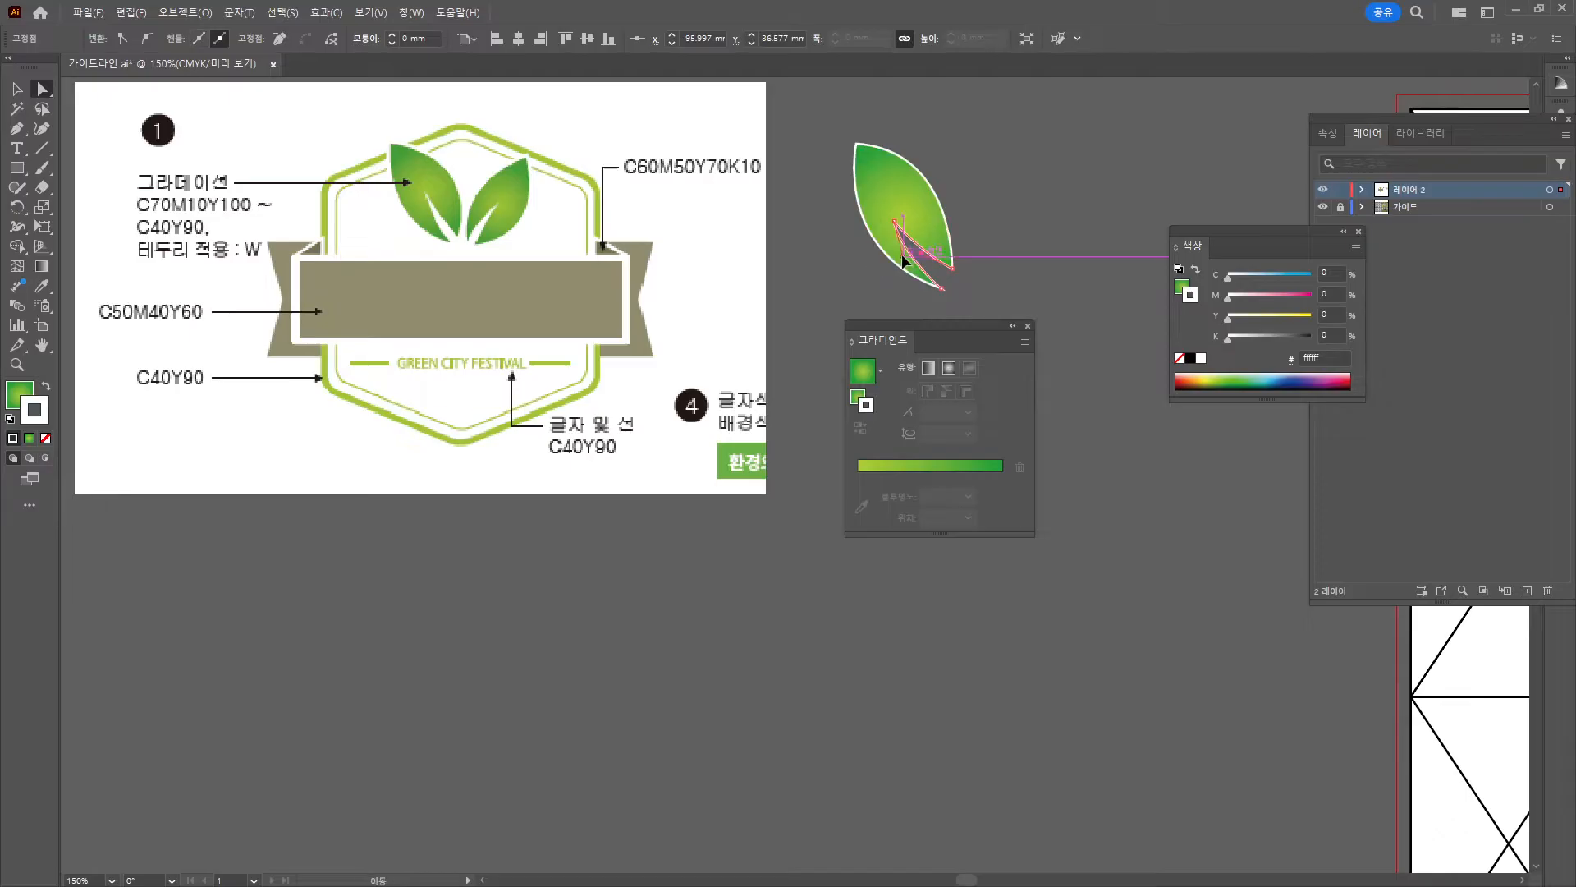
drag(941, 286, 934, 282)
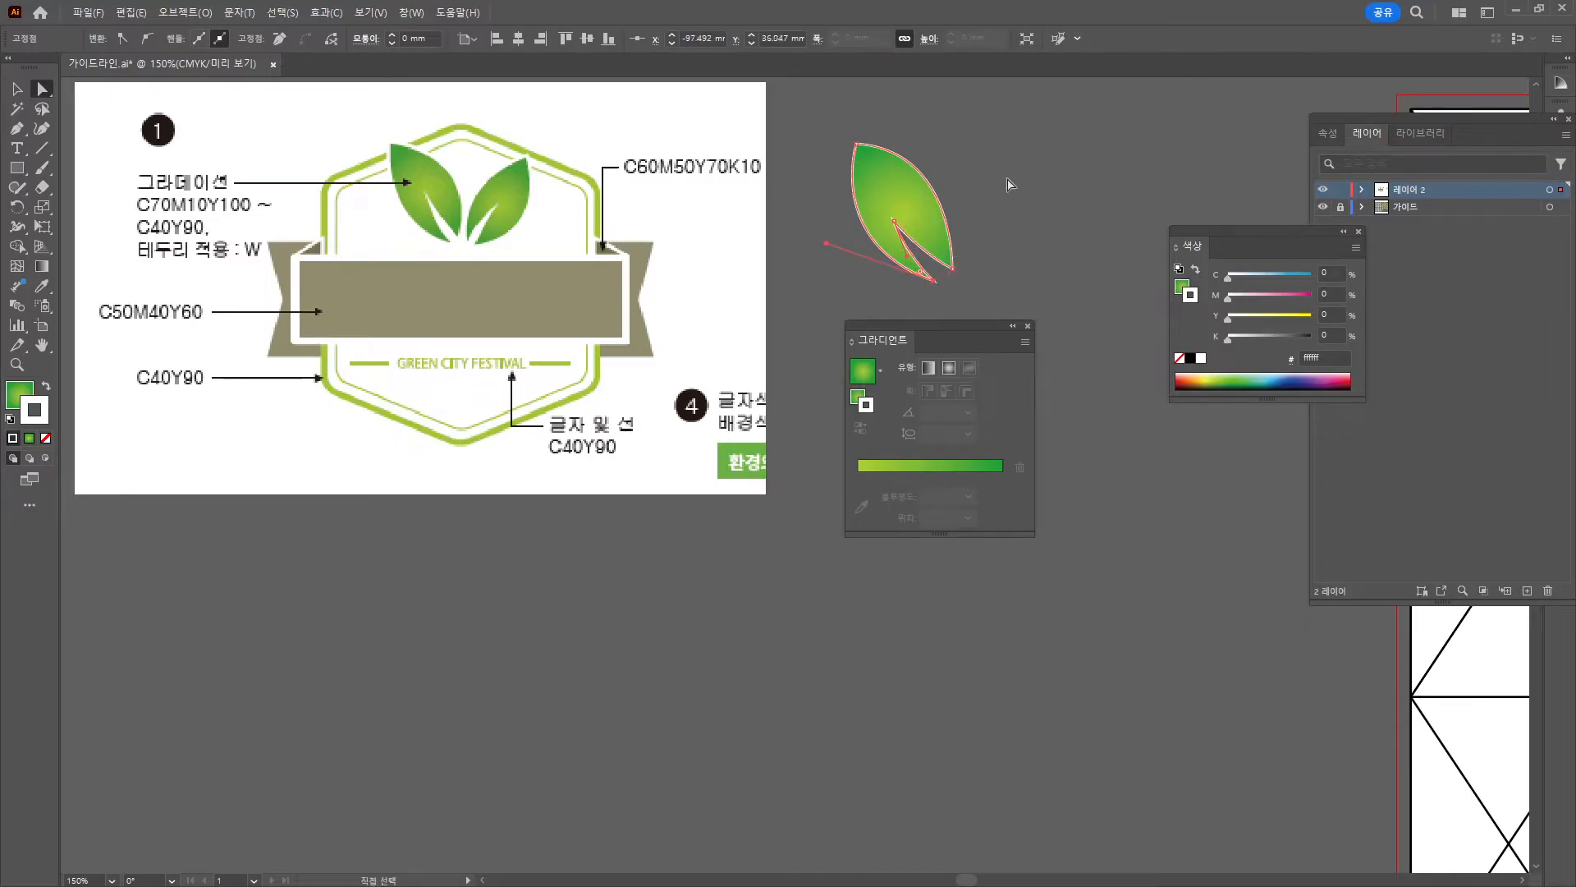
click(1006, 260)
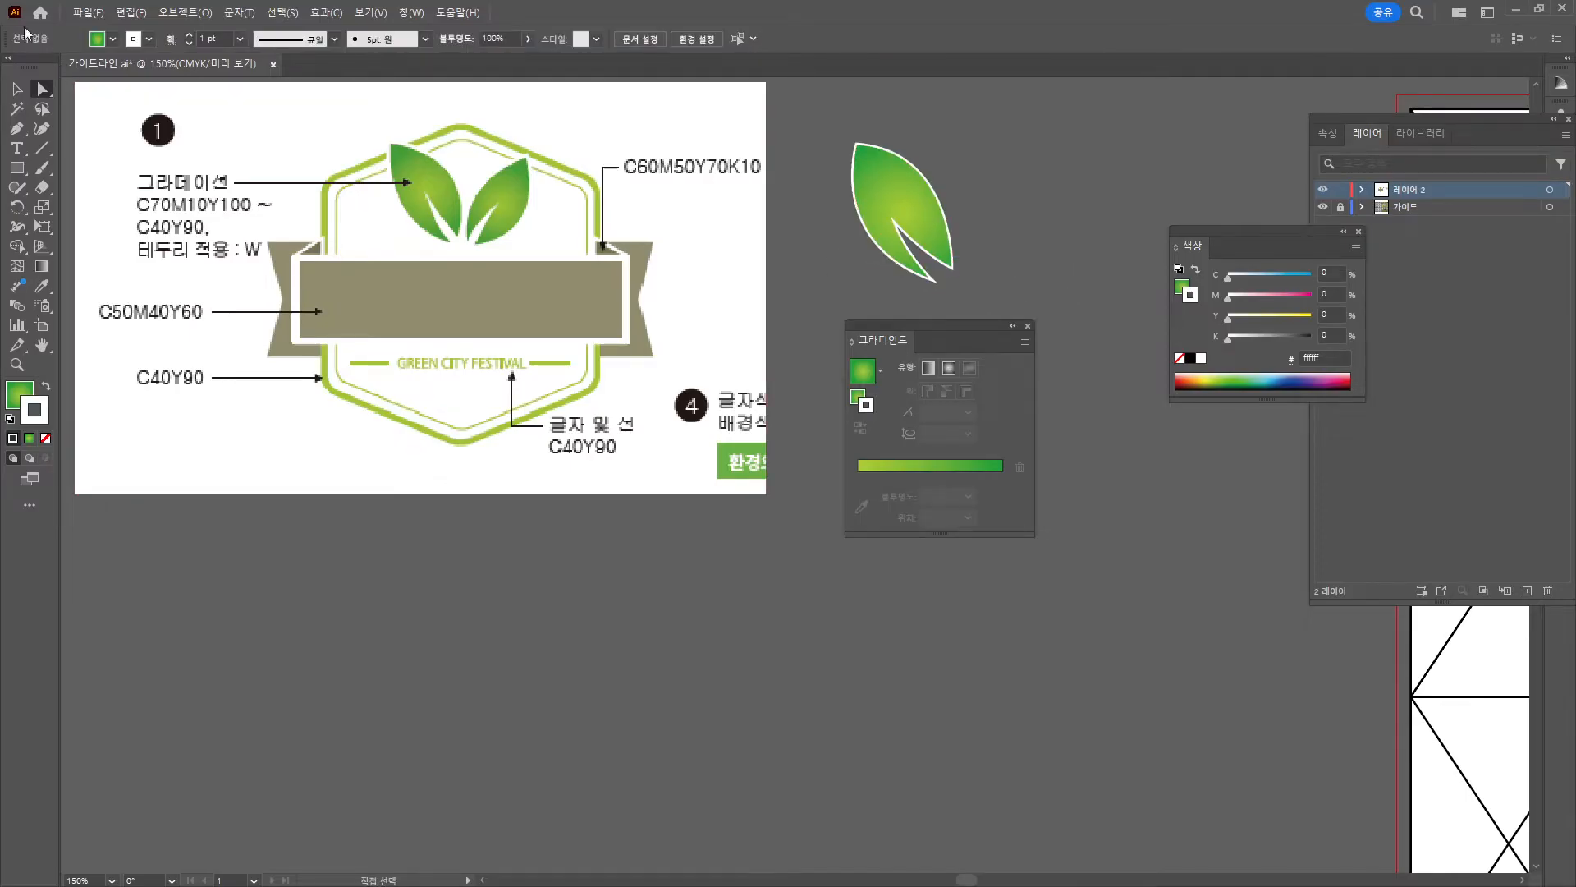
Duplicate the leaf to its right and rotate the copy to tilt rightward.
key(v)
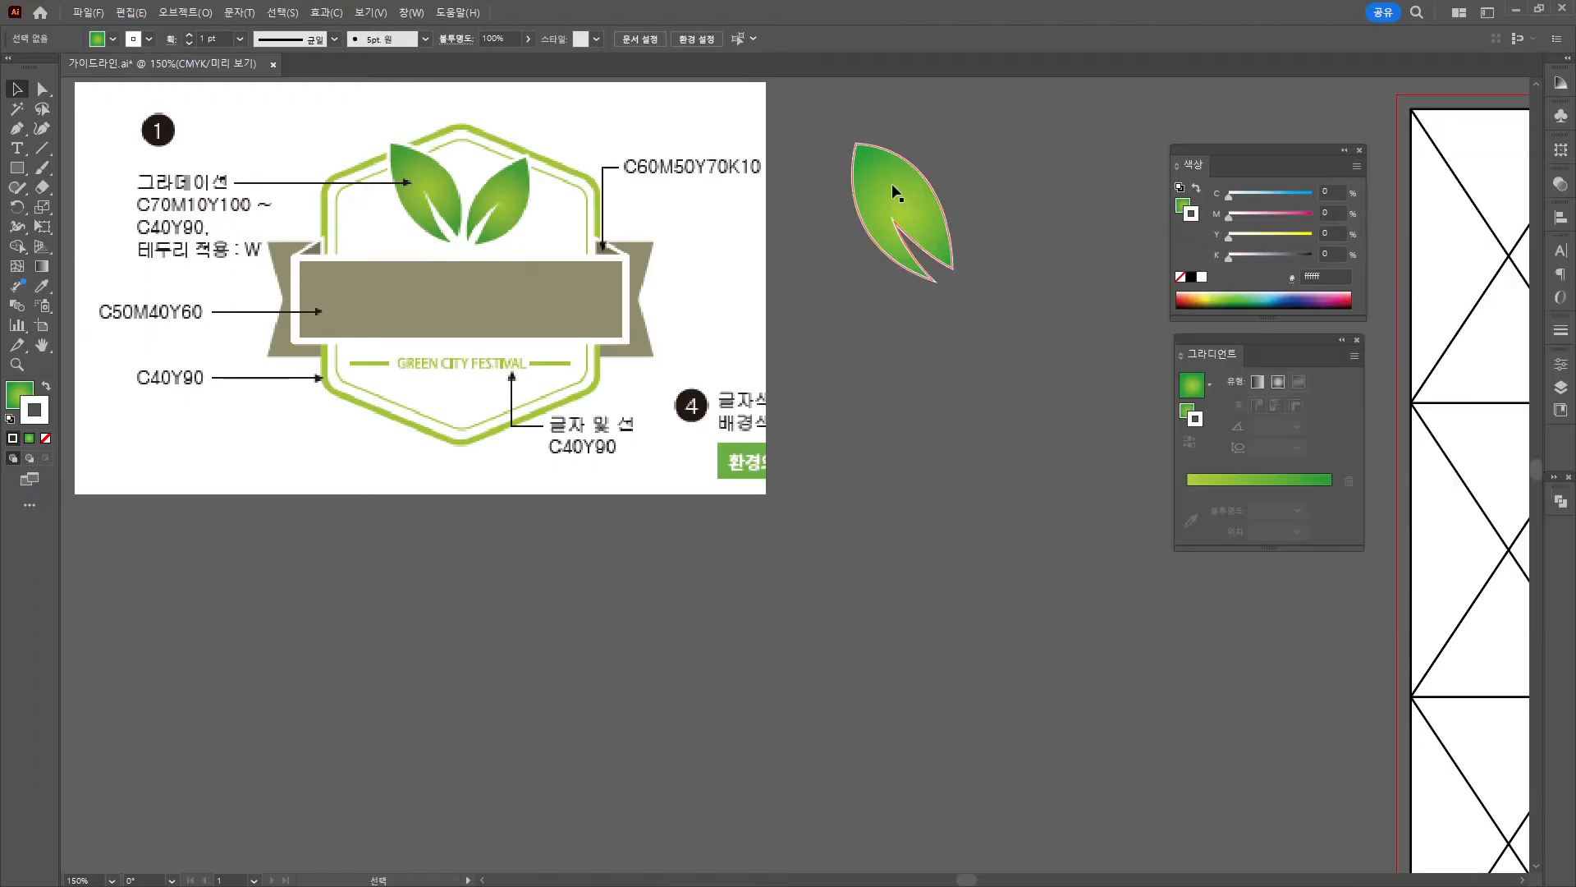
click(893, 194)
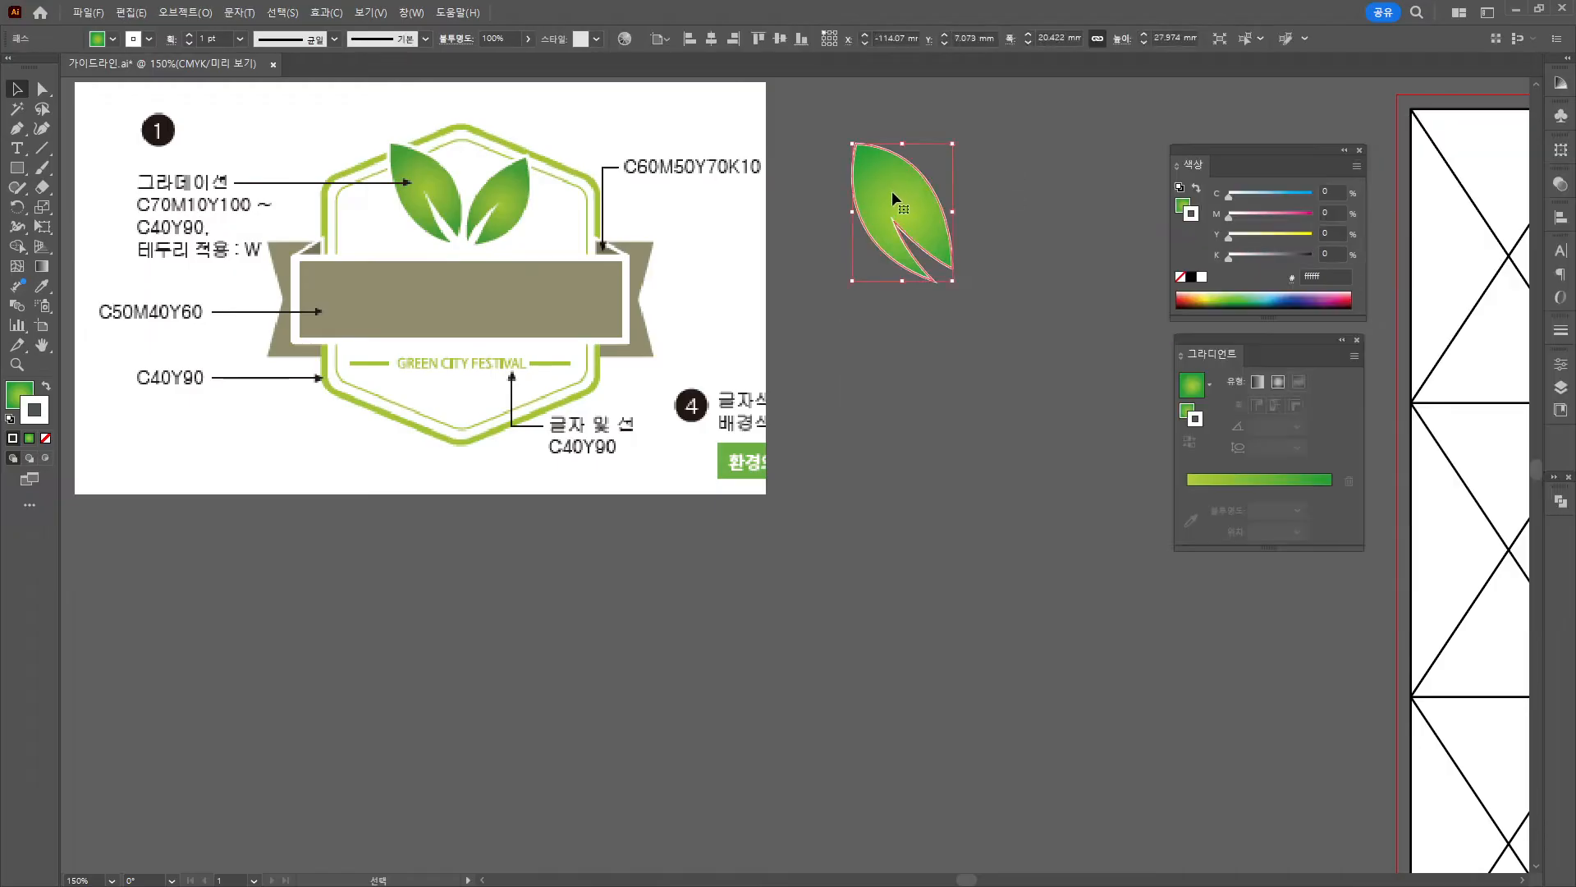
drag(899, 195, 996, 182)
mouse_move(1064, 137)
mouse_down()
mouse_move(1102, 160)
mouse_move(1074, 184)
mouse_move(1059, 165)
mouse_move(1028, 197)
mouse_move(1067, 153)
mouse_move(1058, 145)
mouse_up()
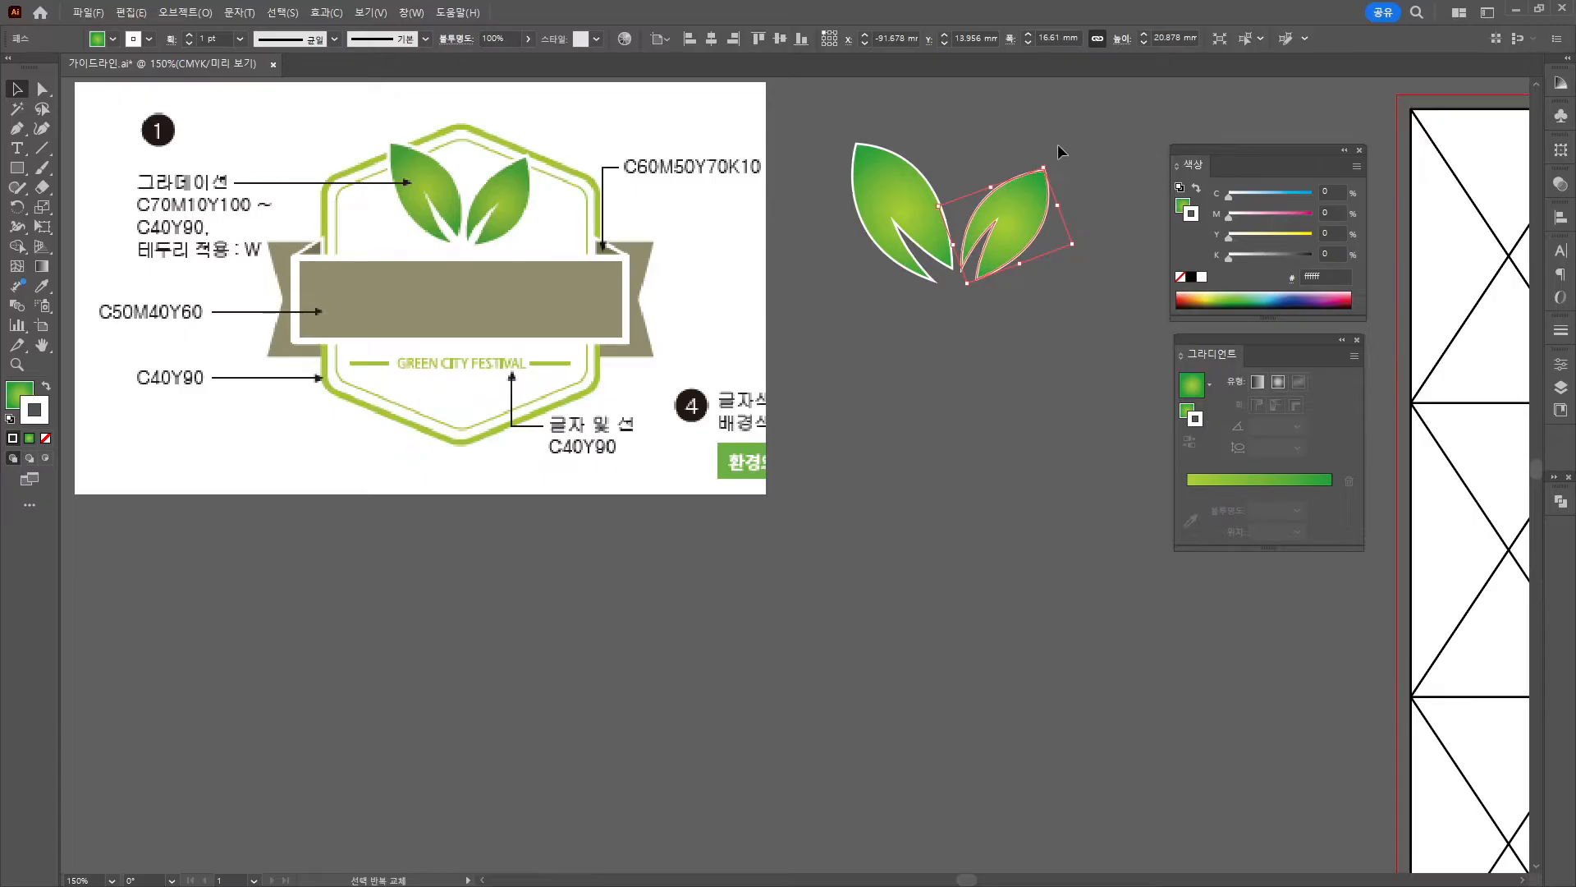
click(1028, 95)
click(885, 180)
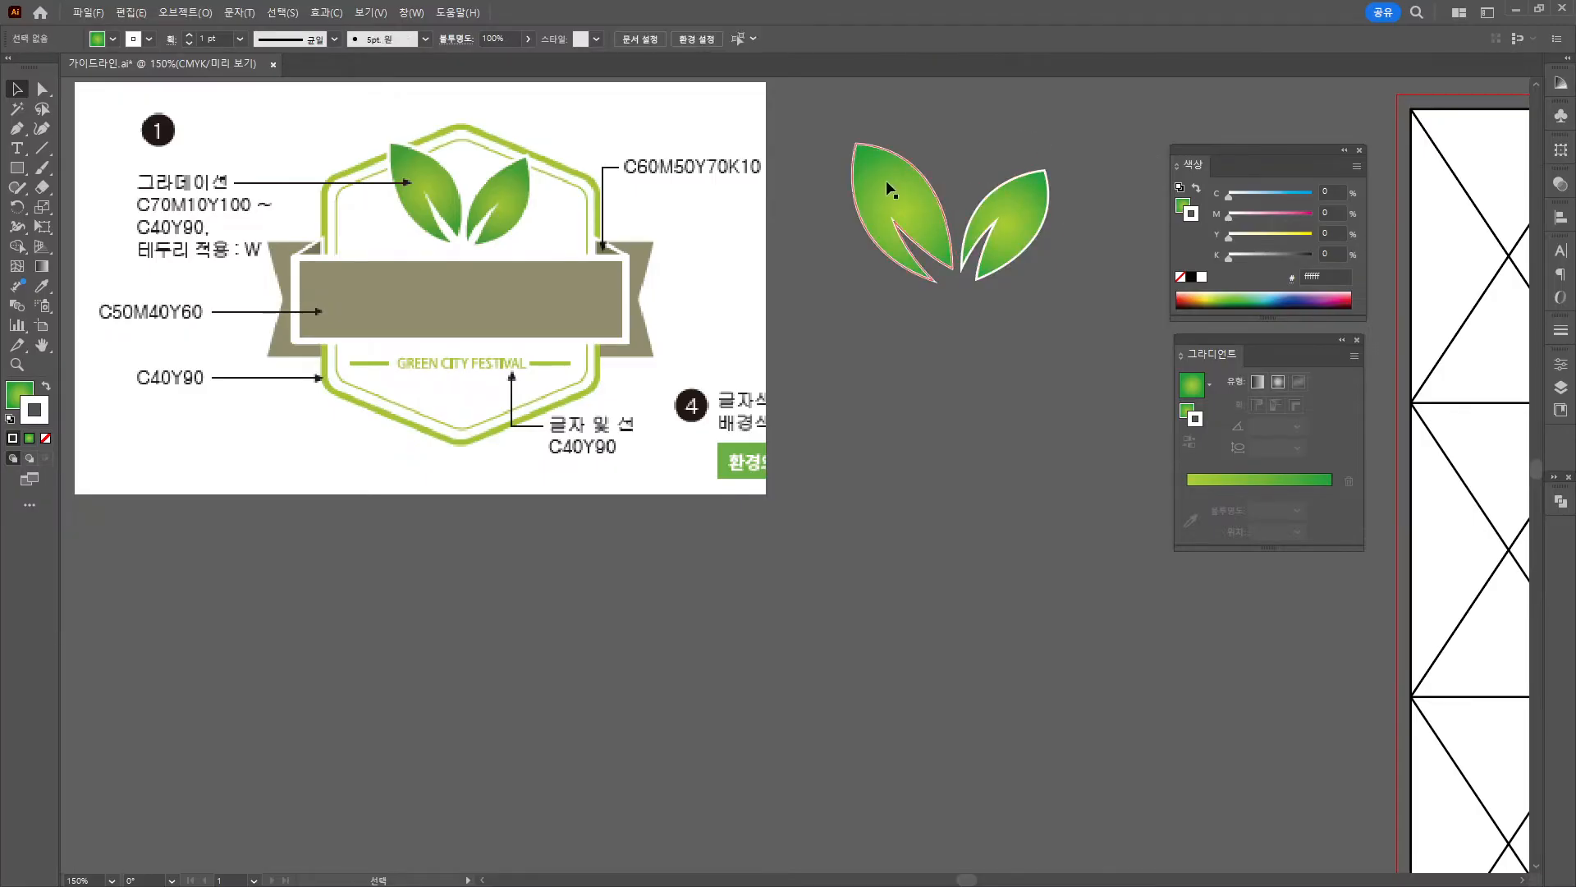
click(983, 134)
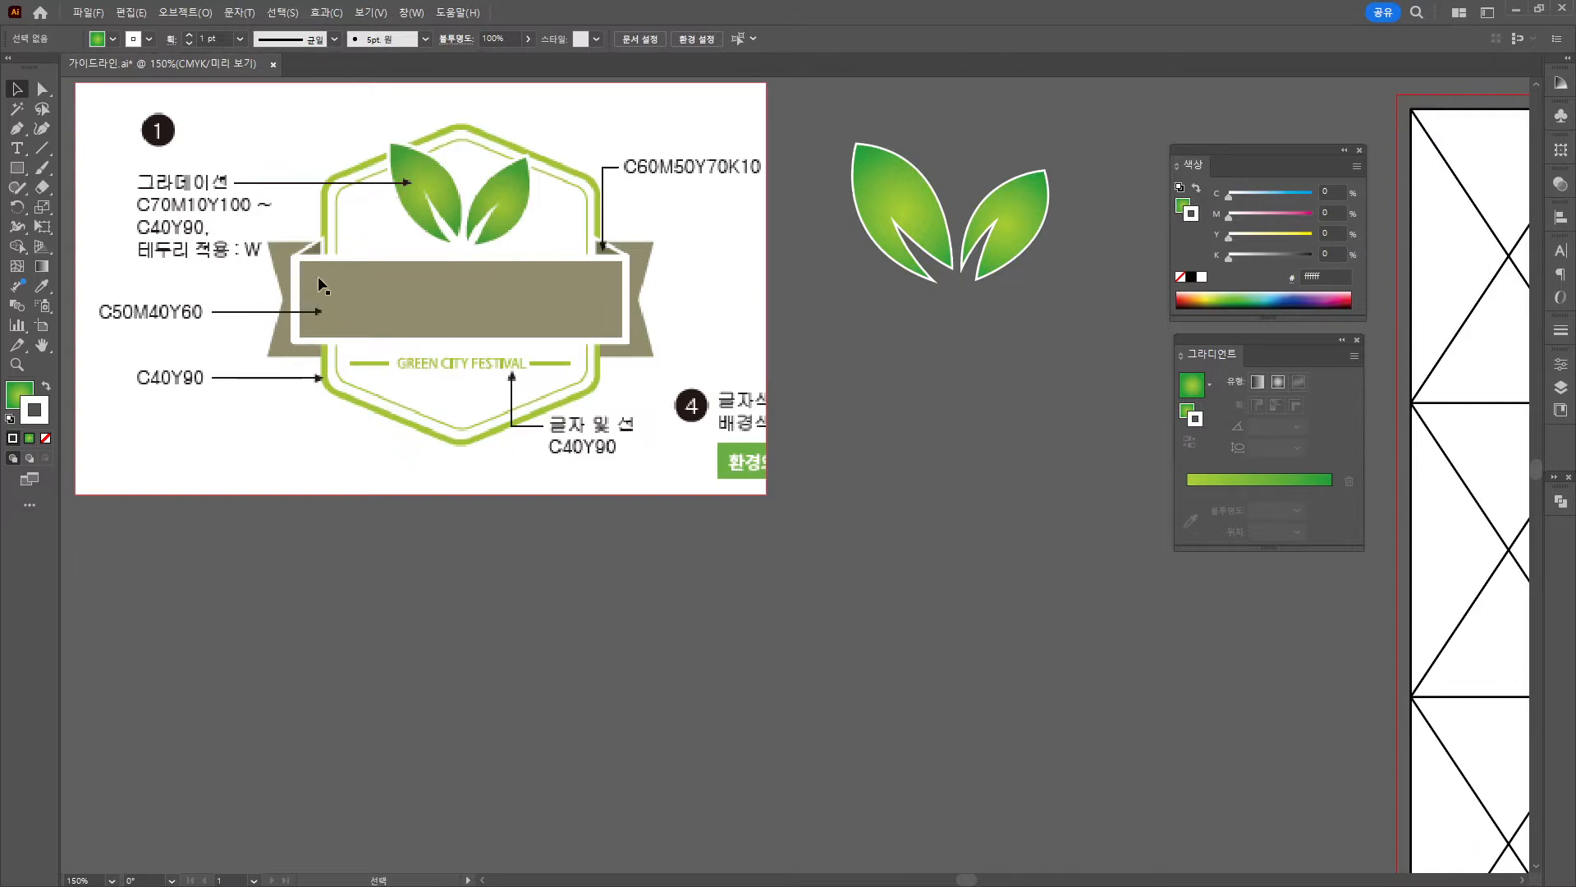
Draw a six-sided green polygon beside the leaves.
click(17, 167)
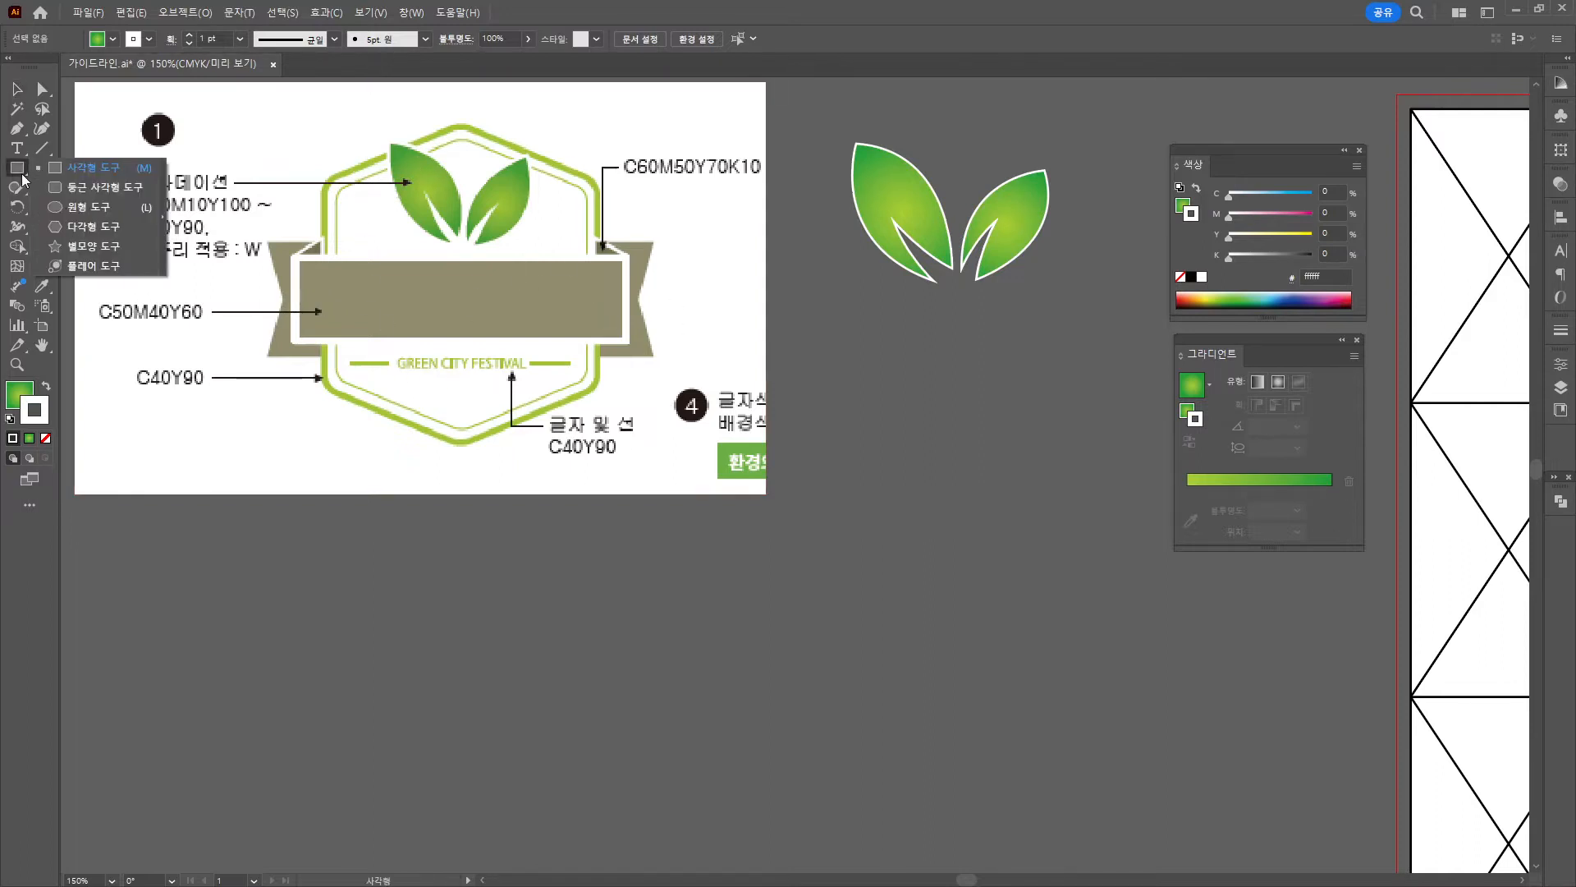
click(60, 228)
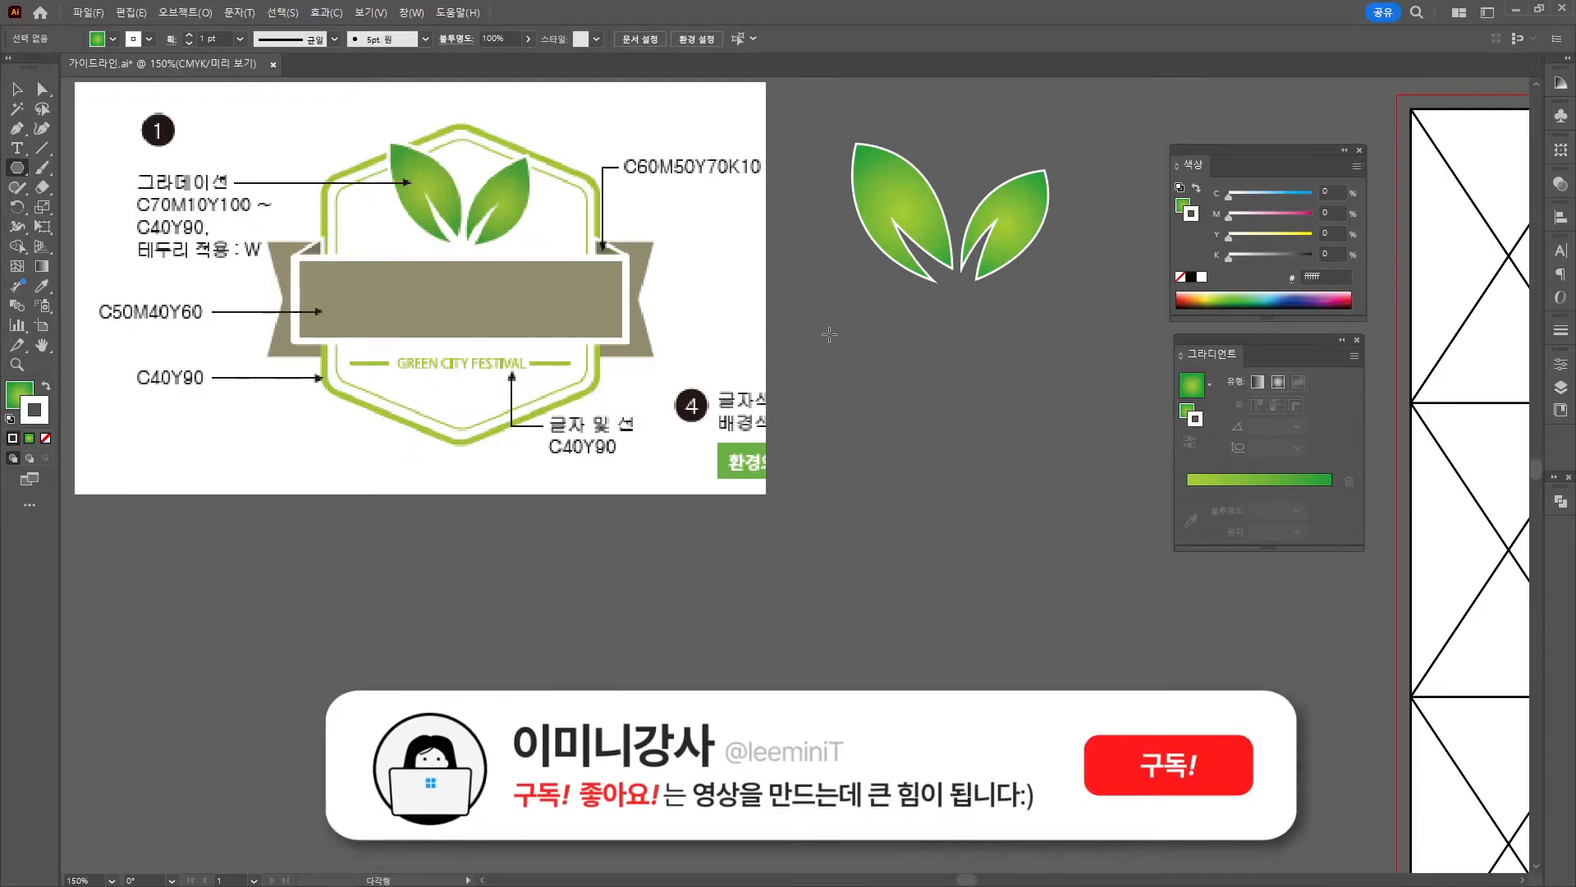
drag(829, 334, 849, 502)
key(Up)
key(Down)
key(v)
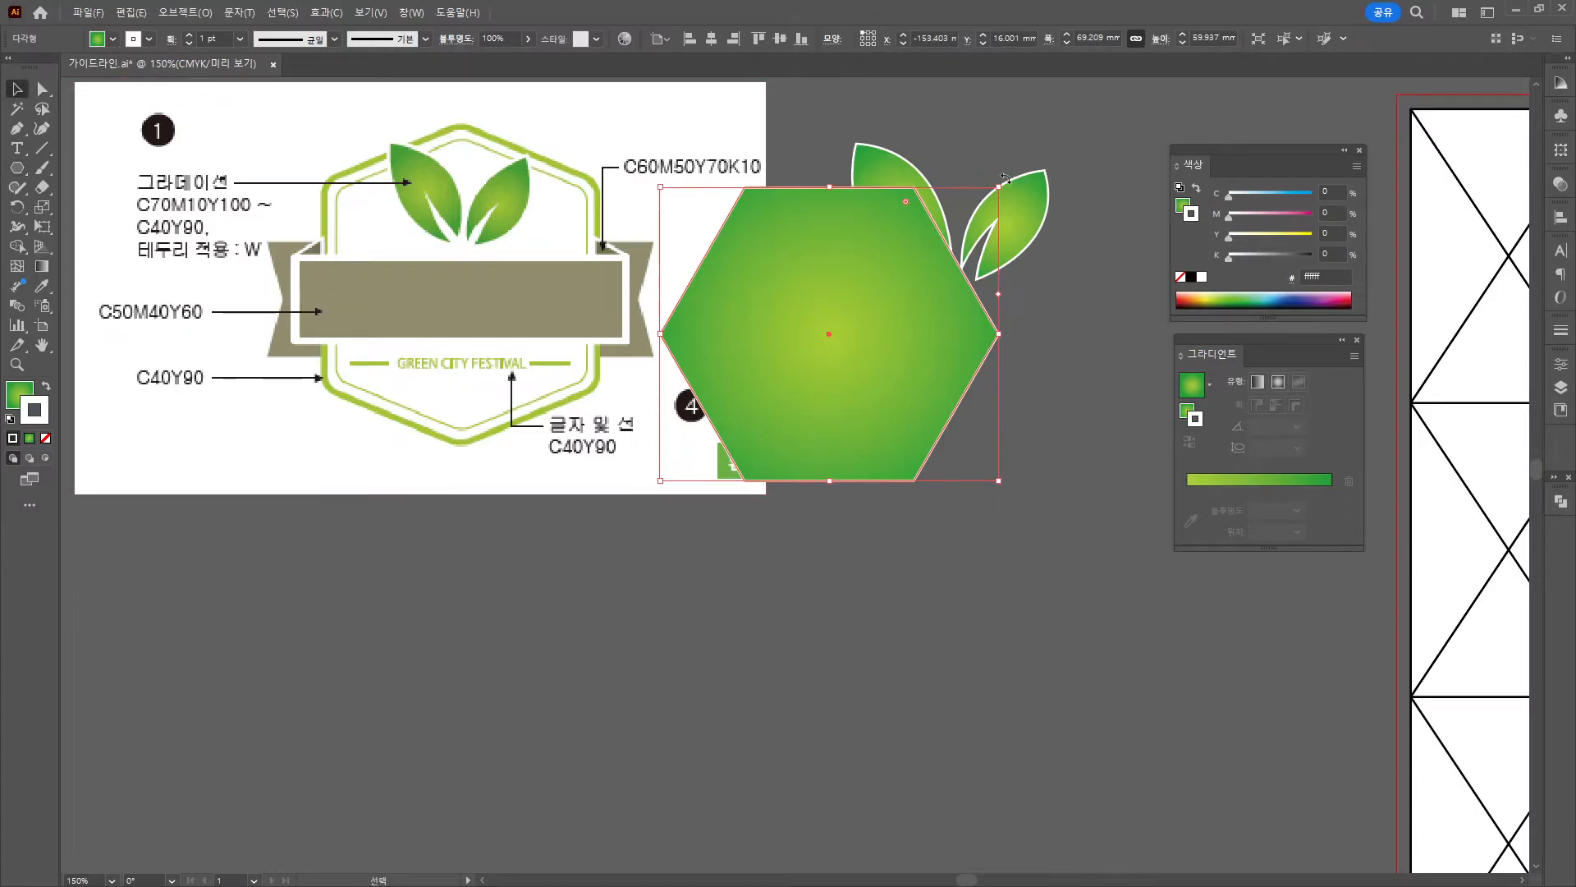
Rotate the hexagon point-up, move it below the leaves, and round its corners.
drag(1005, 176, 1081, 483)
drag(904, 340, 1041, 456)
key(a)
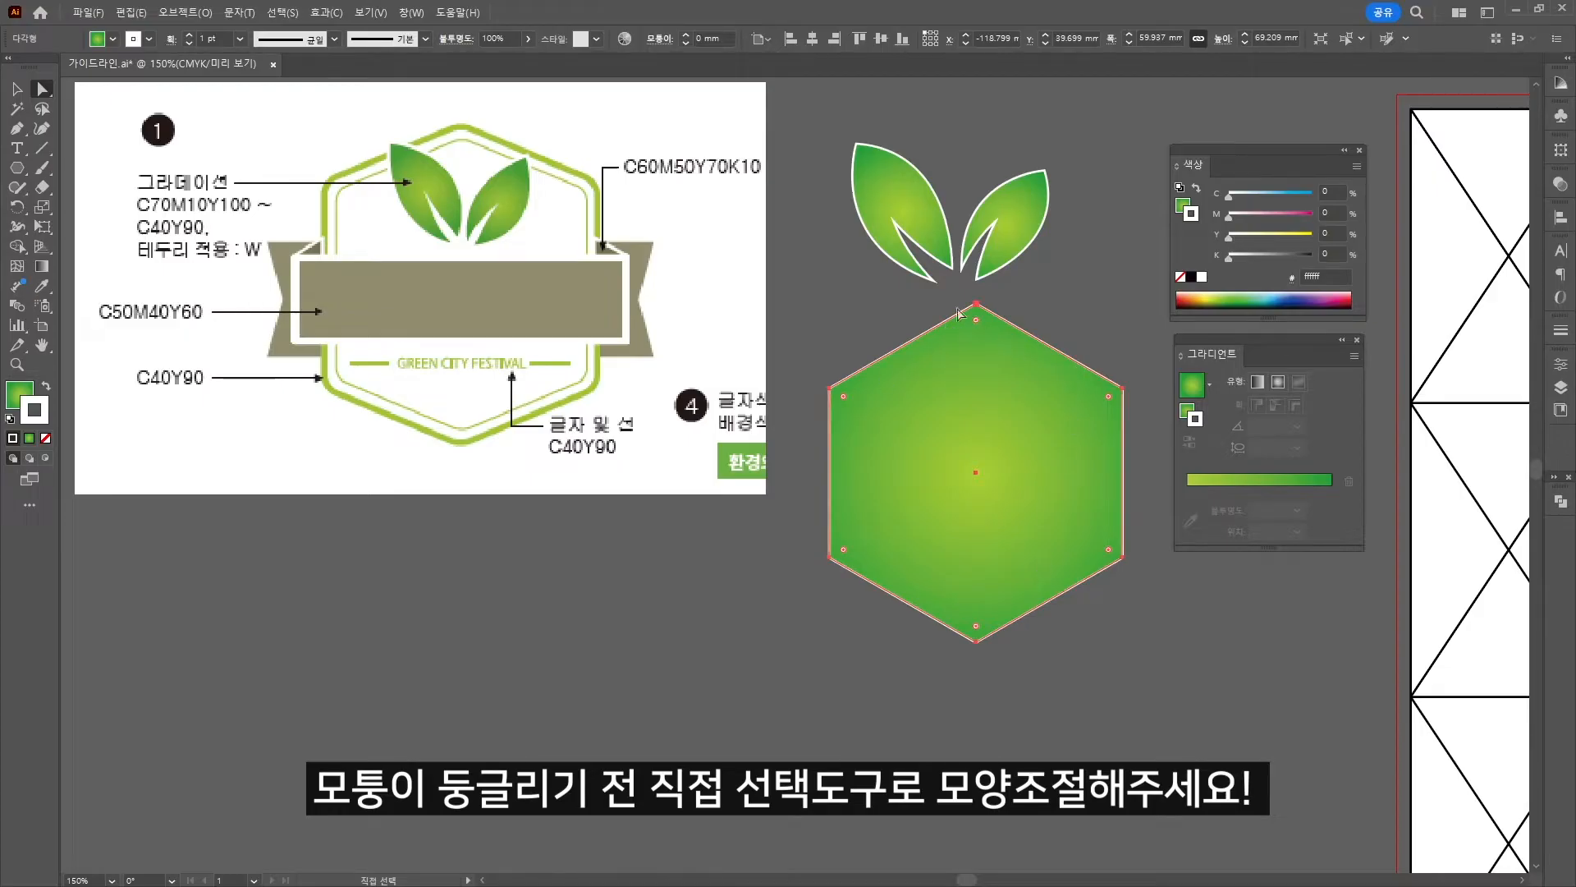
drag(976, 319, 982, 354)
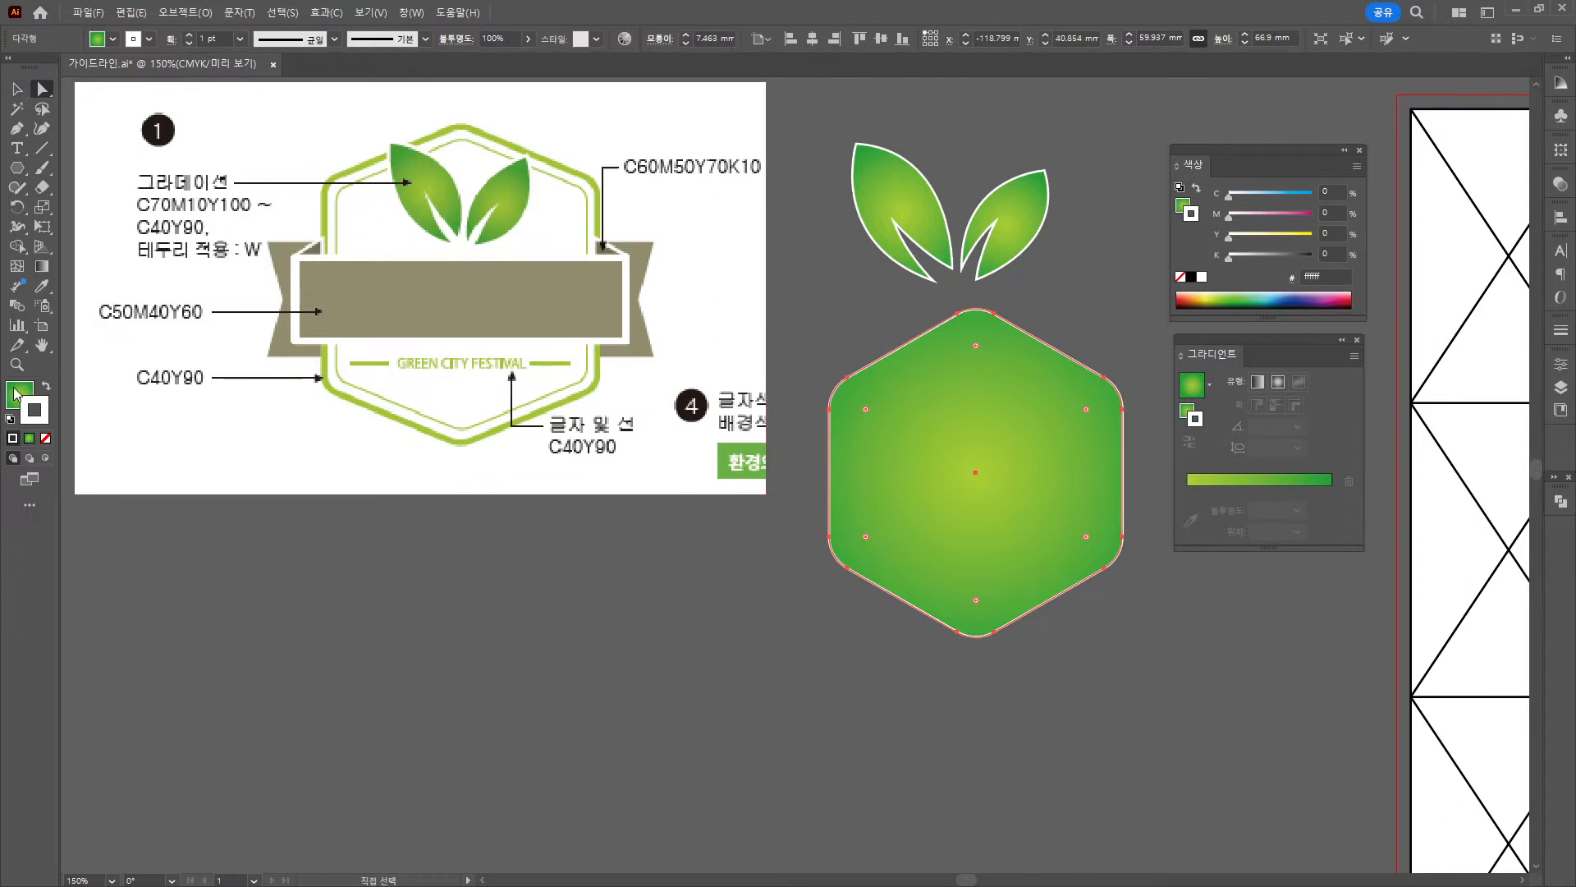
click(16, 392)
Remove the hexagon's fill and give it a 6 pt C40 Y90 stroke.
click(46, 438)
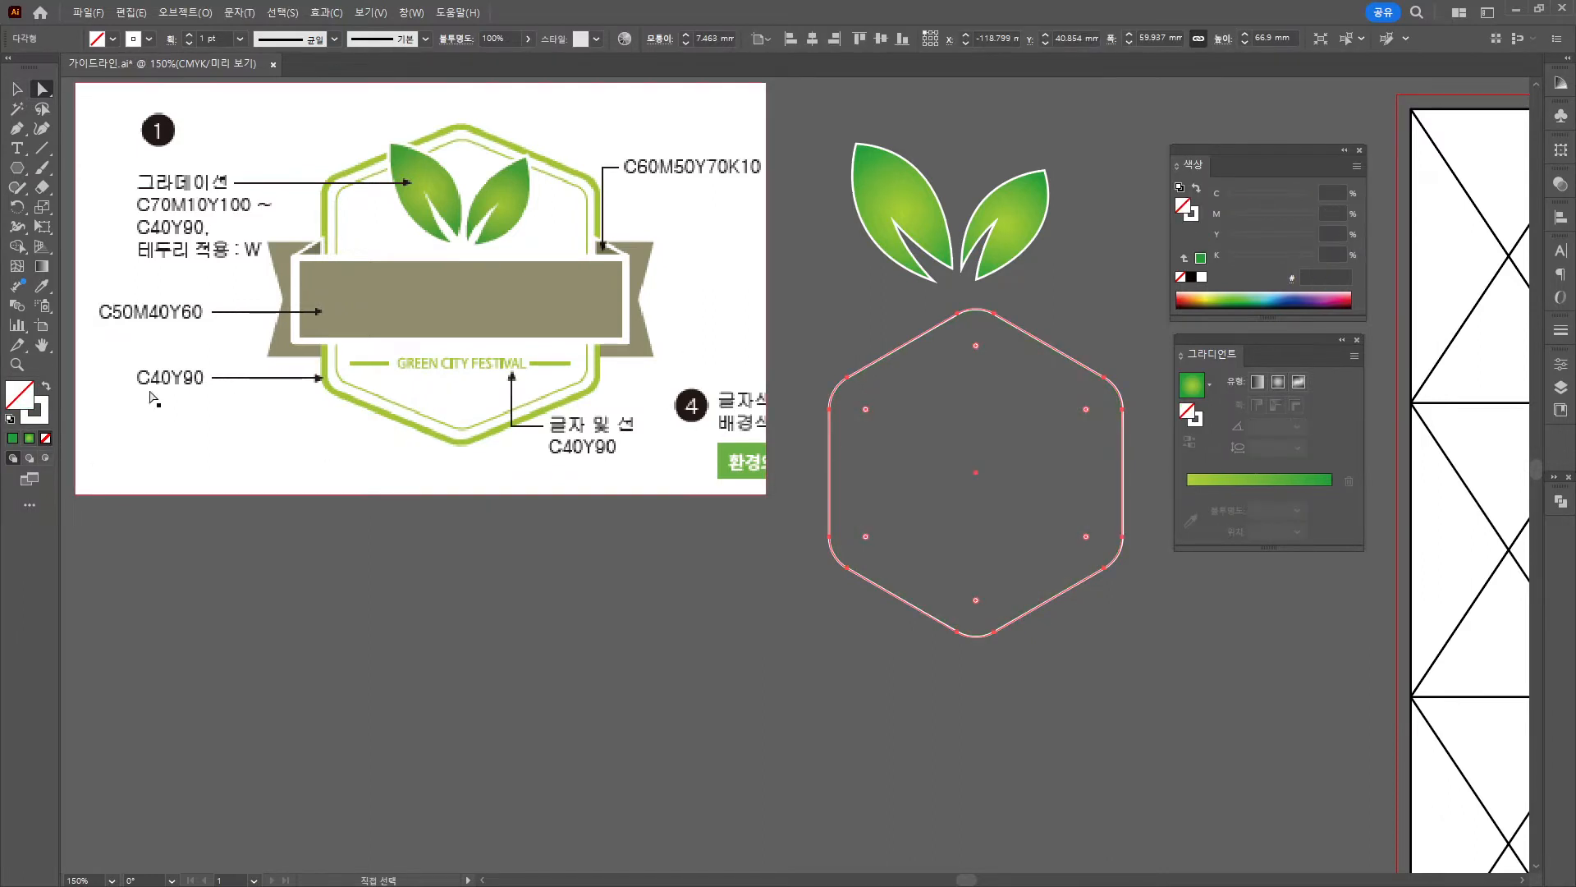
double_click(41, 418)
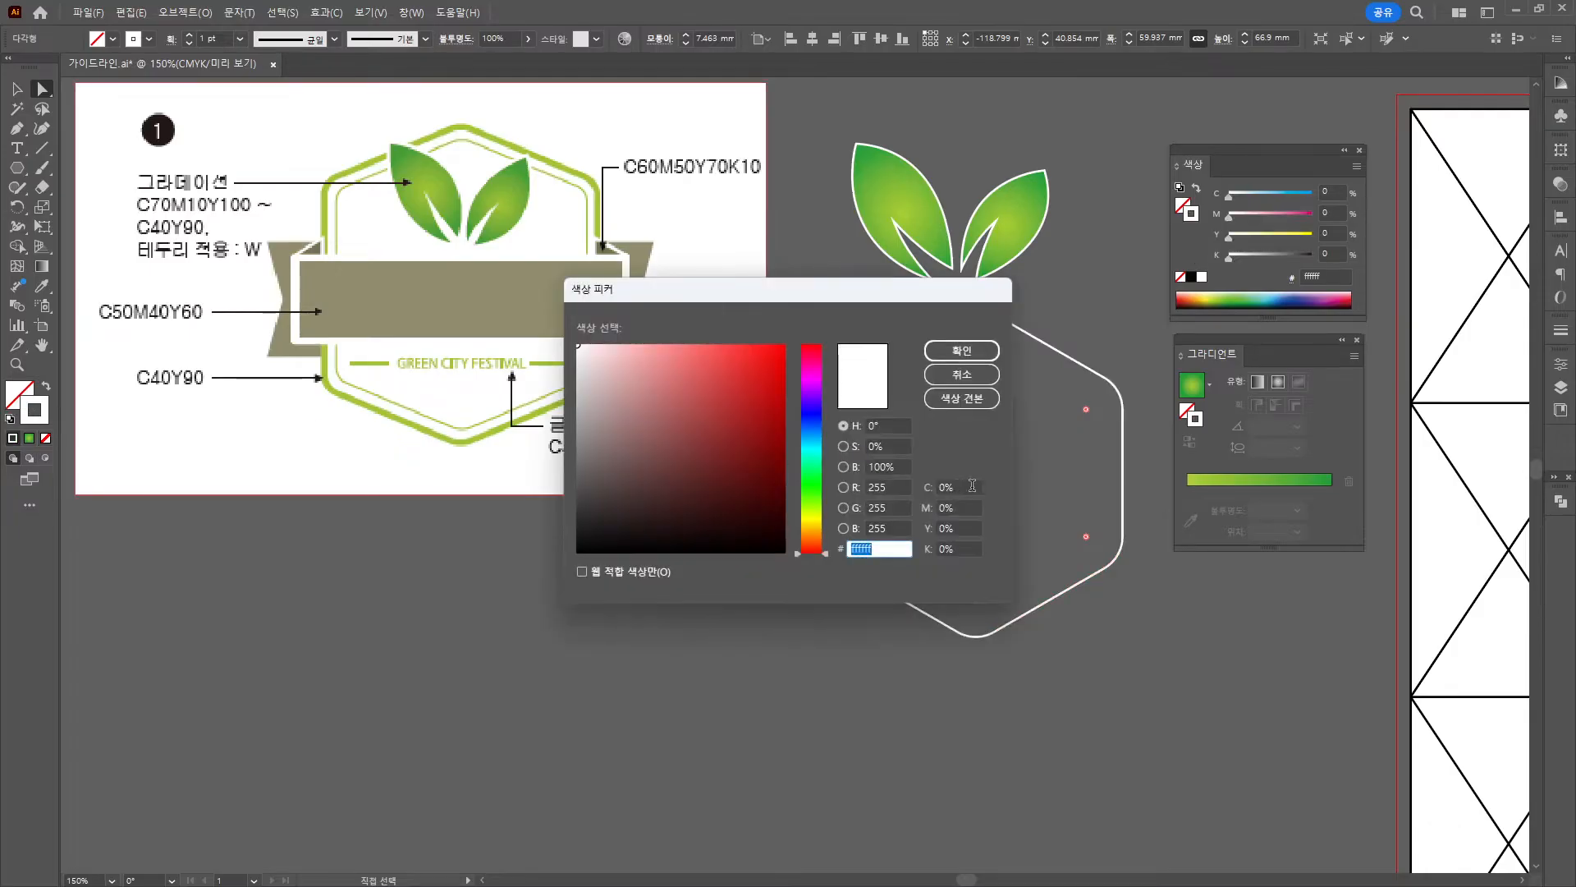
text(40)
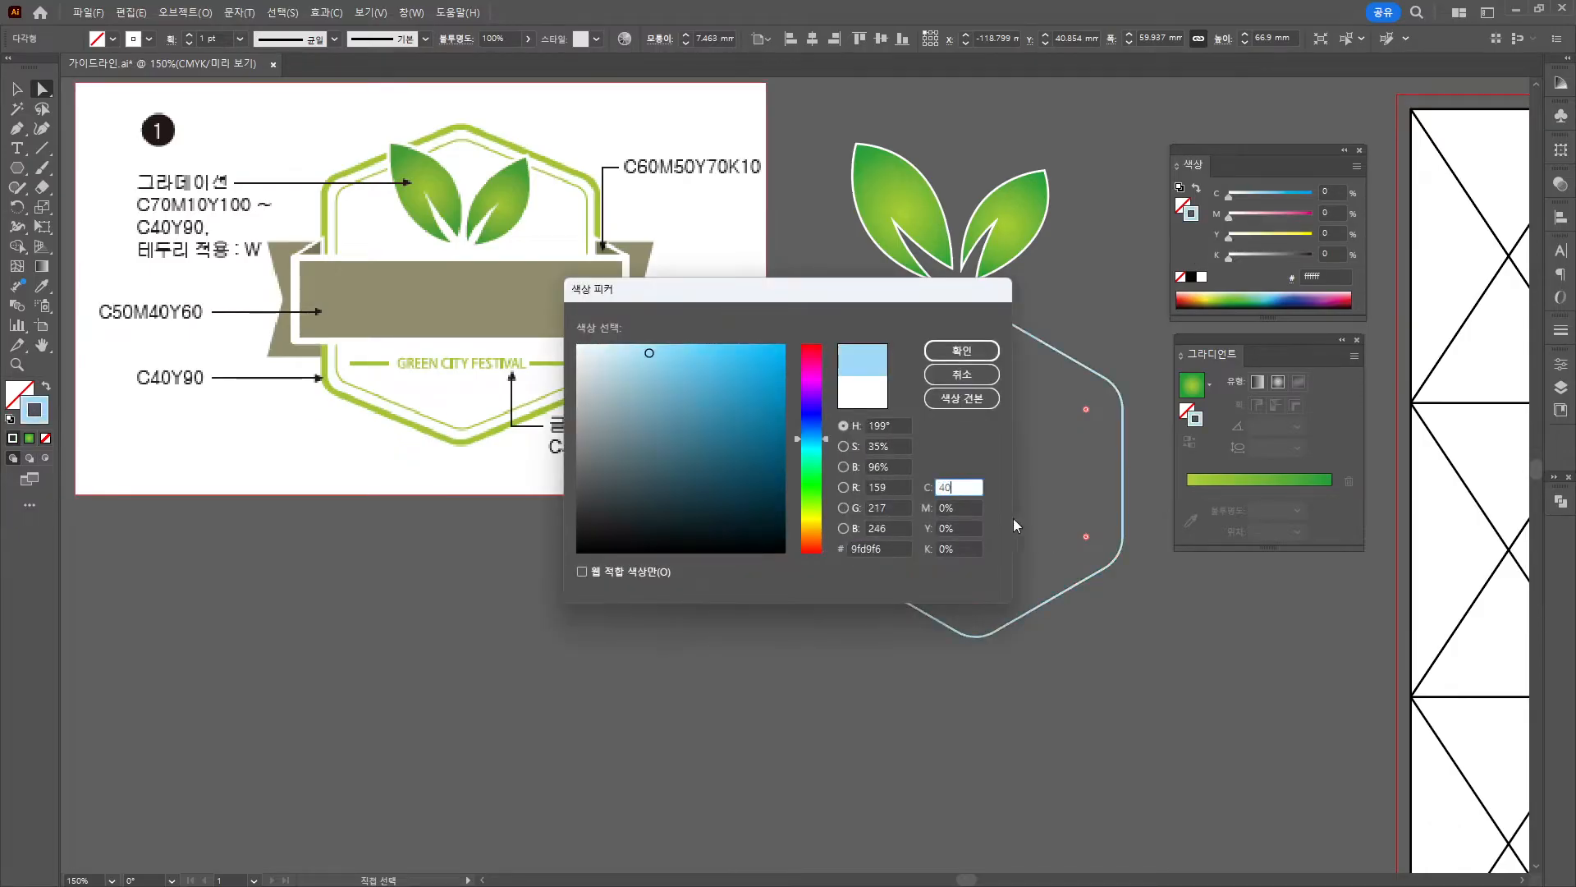
click(965, 527)
text(90)
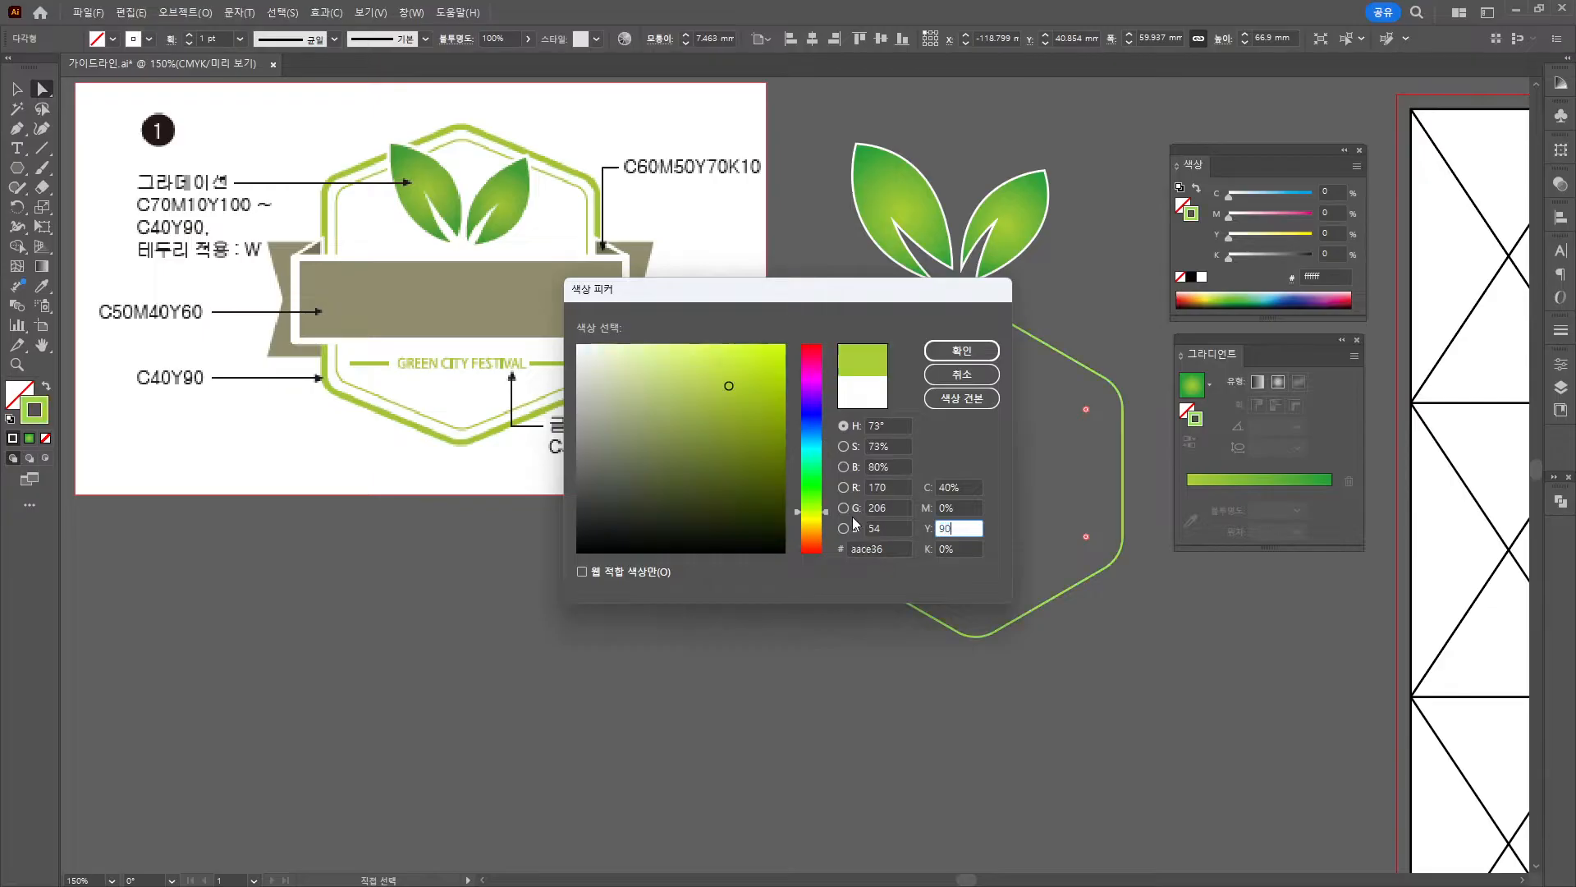
key(Return)
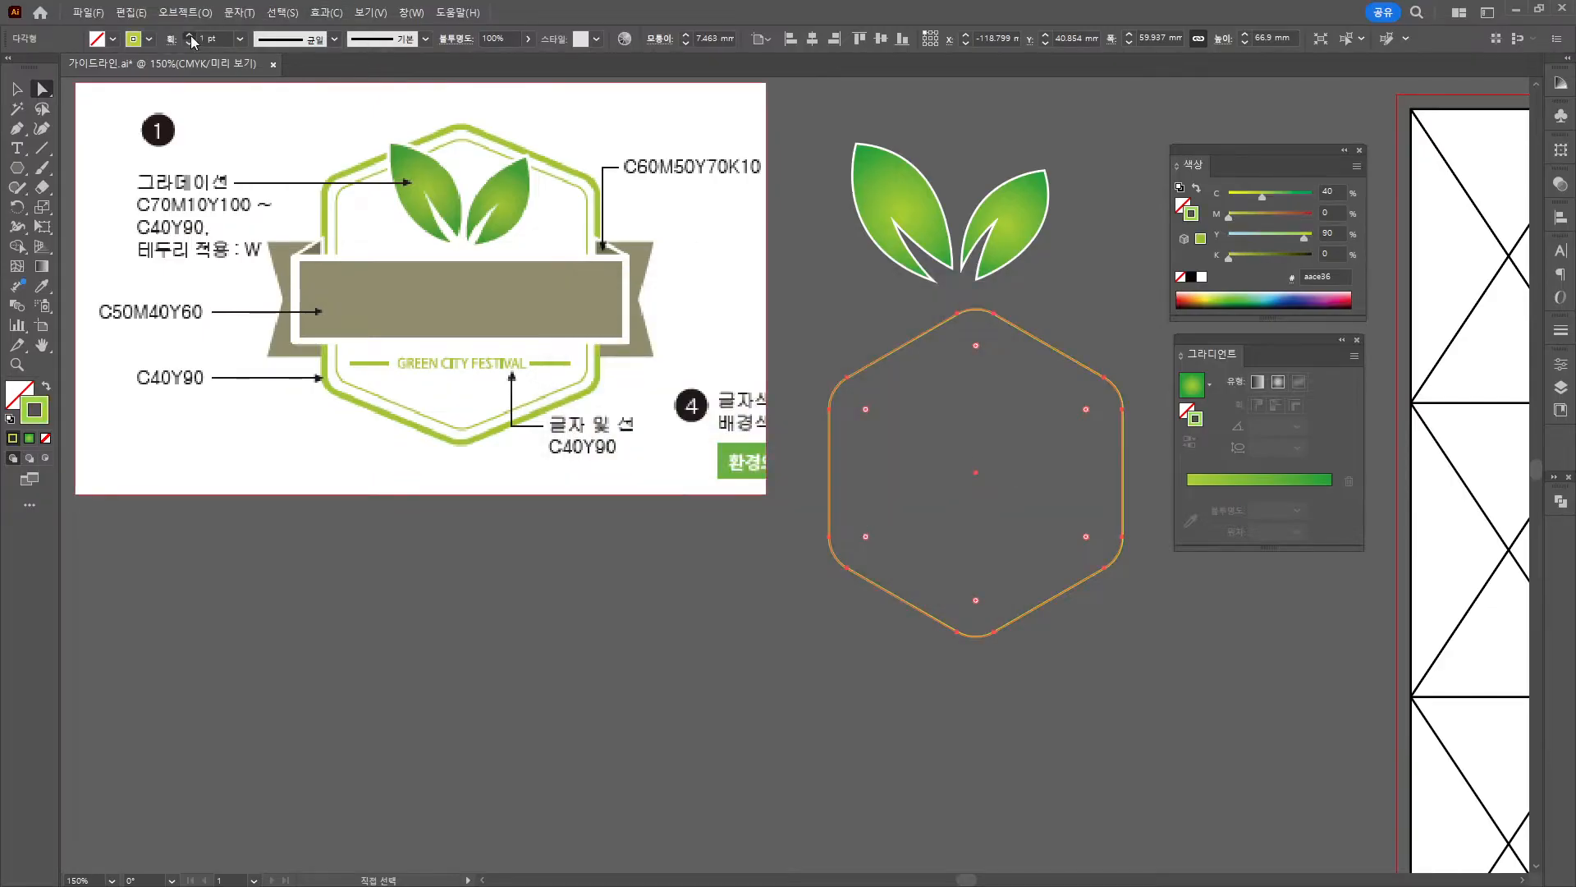
click(190, 36)
click(191, 36)
click(190, 37)
click(191, 36)
click(190, 36)
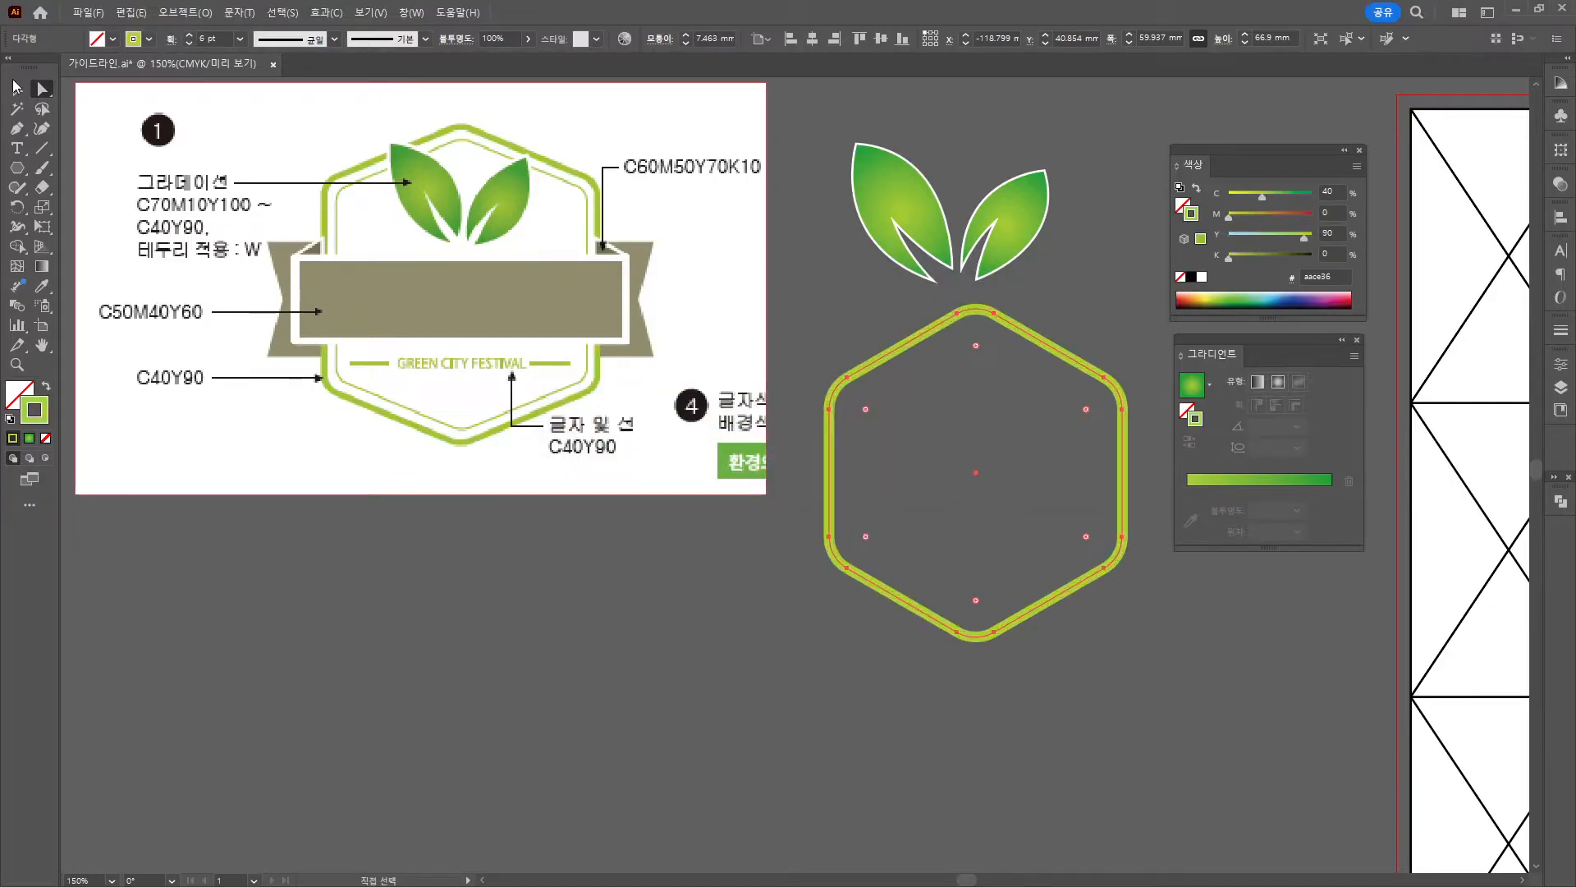
Open Object > Path > Offset Path for the hexagon.
click(15, 86)
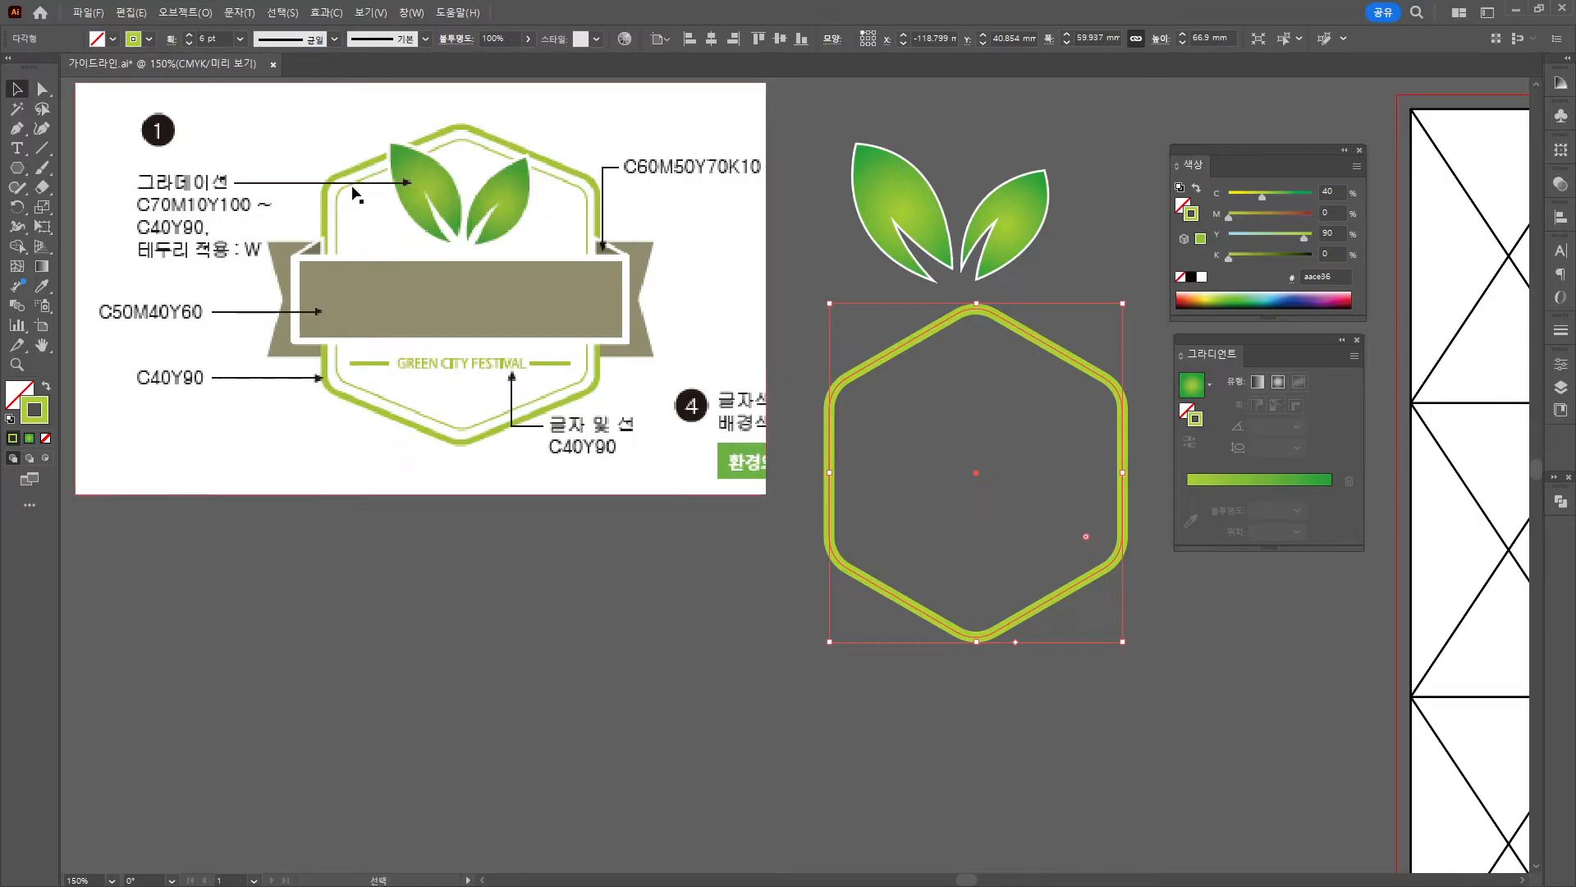
click(180, 13)
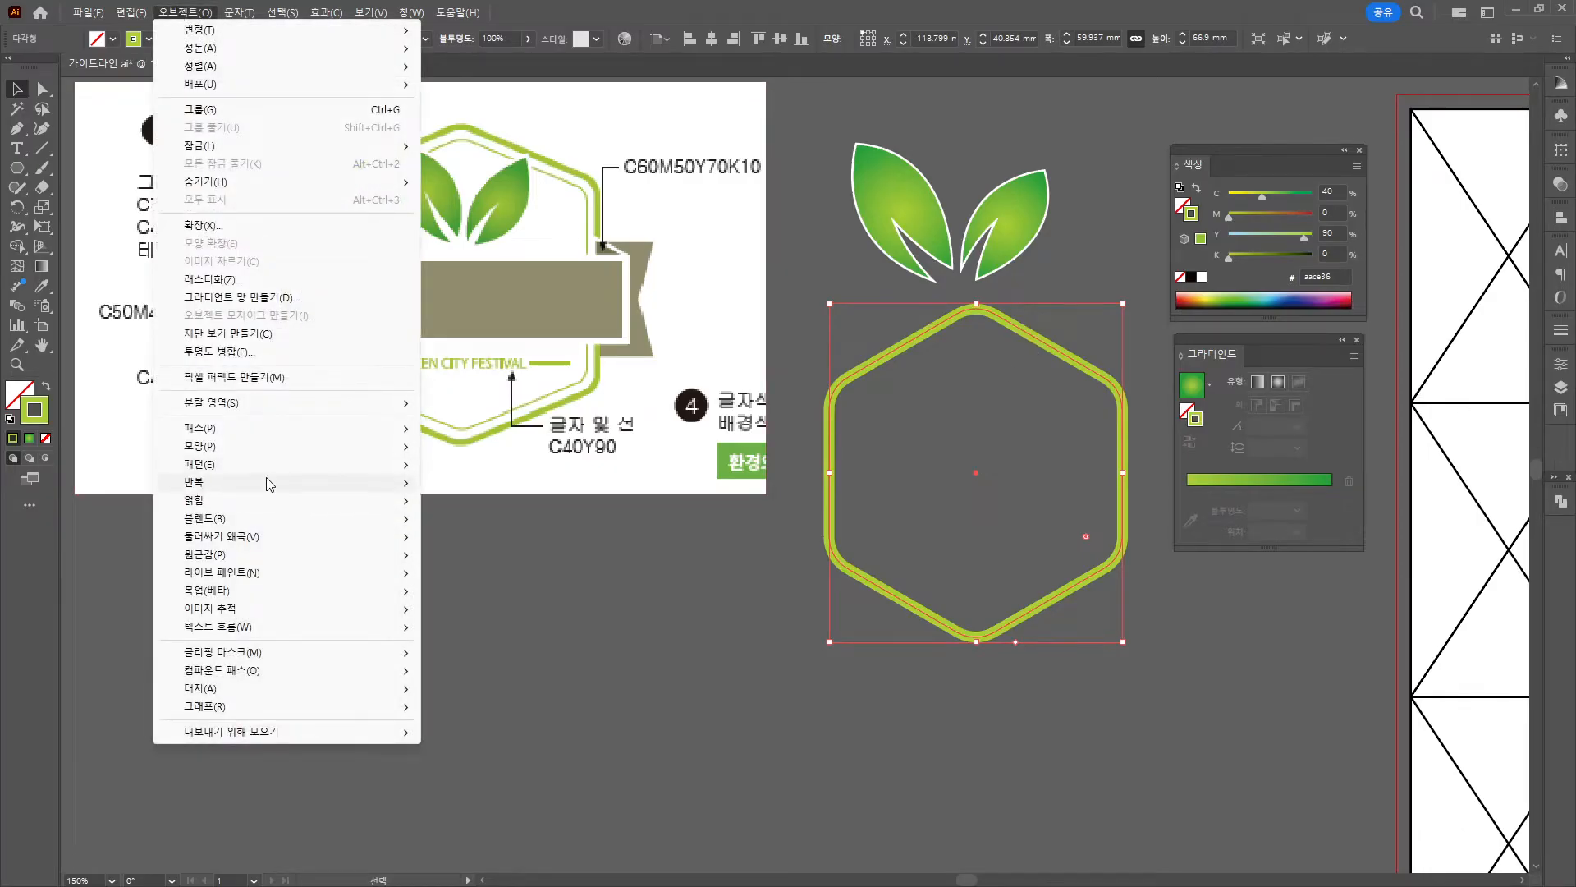
mouse_move(386, 427)
click(476, 490)
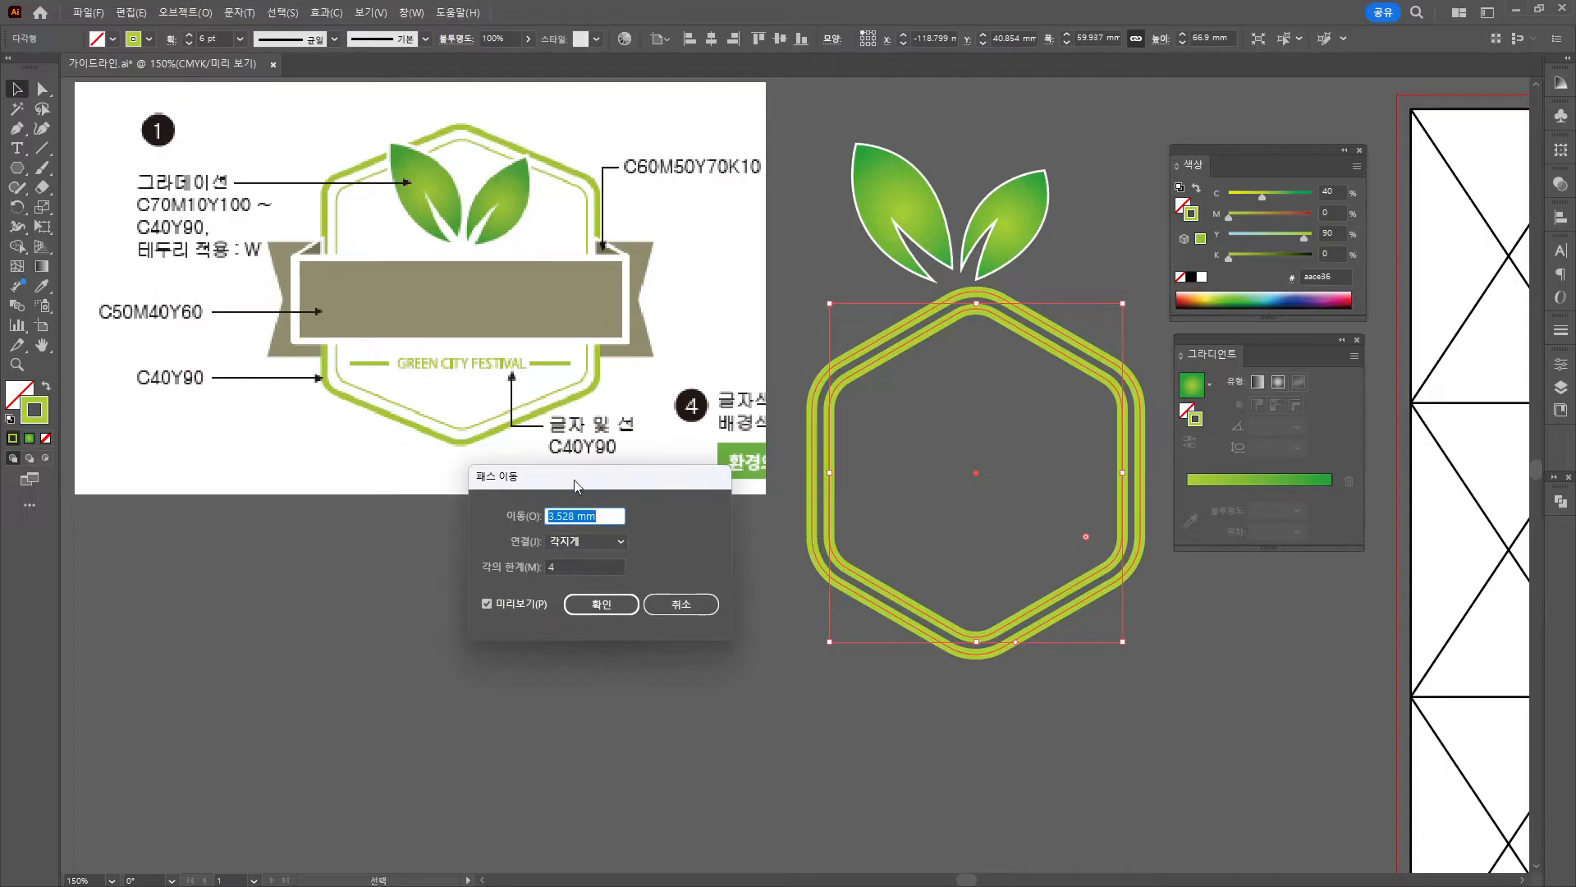
Create an inner copy of the hexagon offset by -3 mm.
click(547, 515)
text(-)
scroll(561, 514, down, 1)
scroll(562, 514, up, 1)
scroll(561, 514, down, 1)
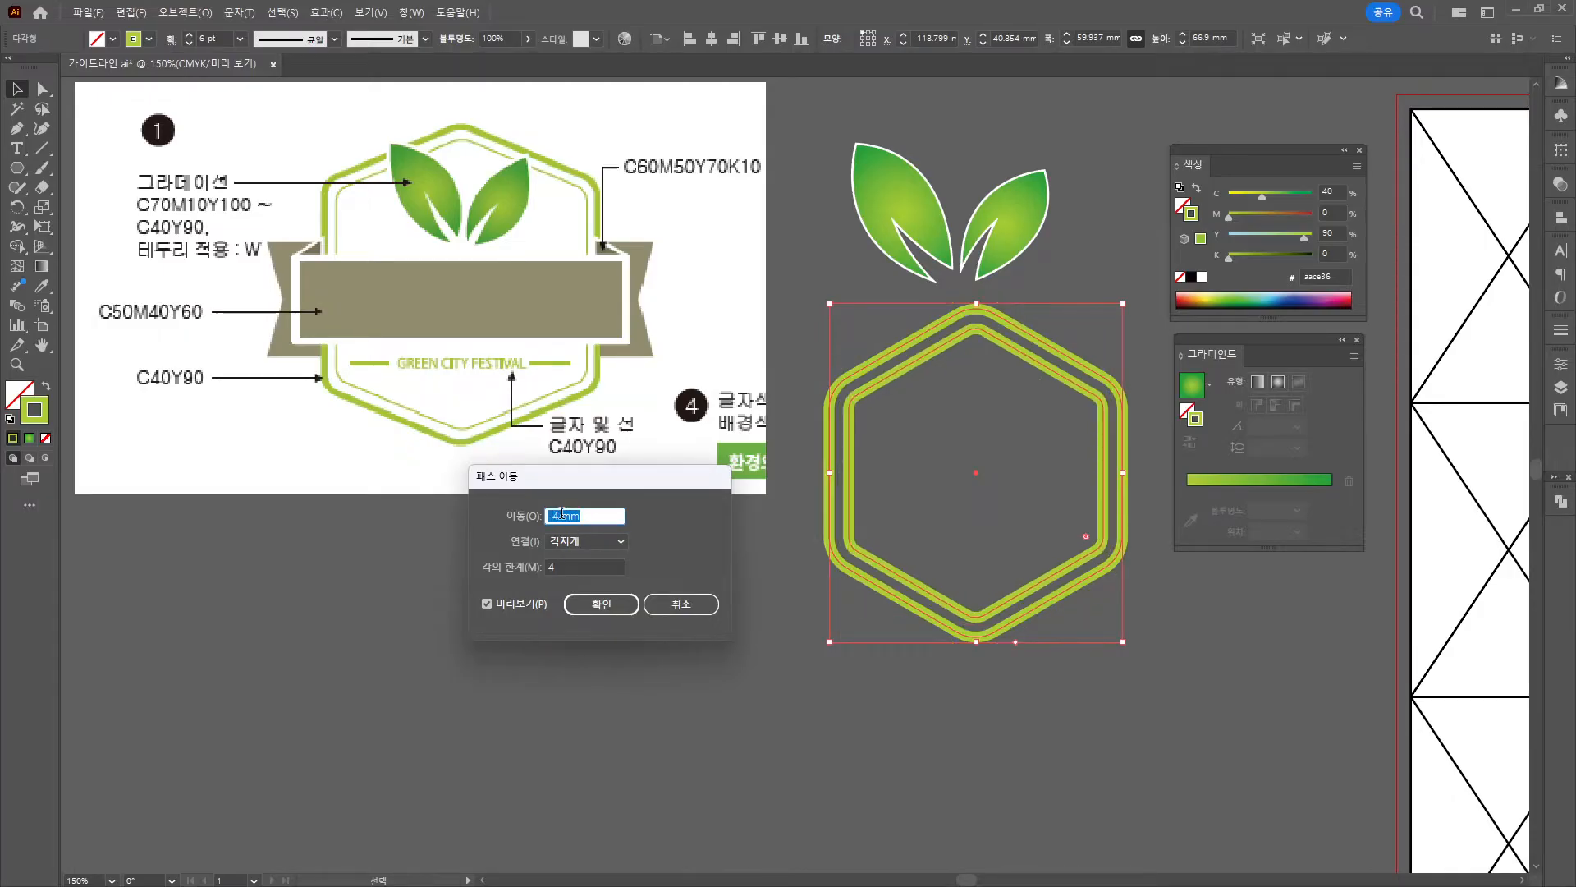
scroll(561, 514, up, 1)
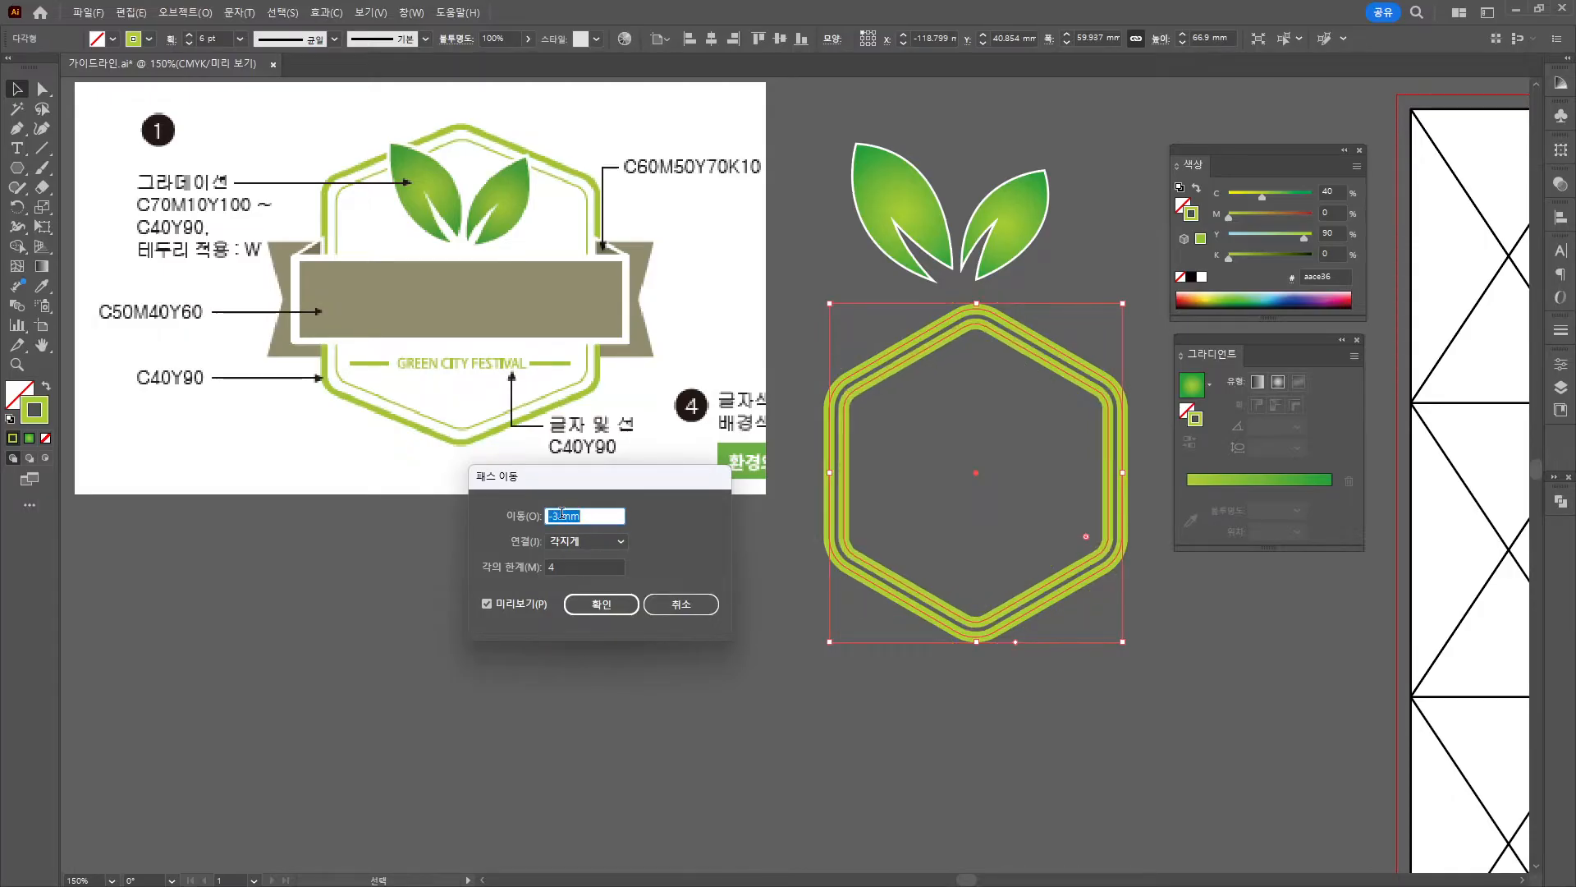
click(609, 608)
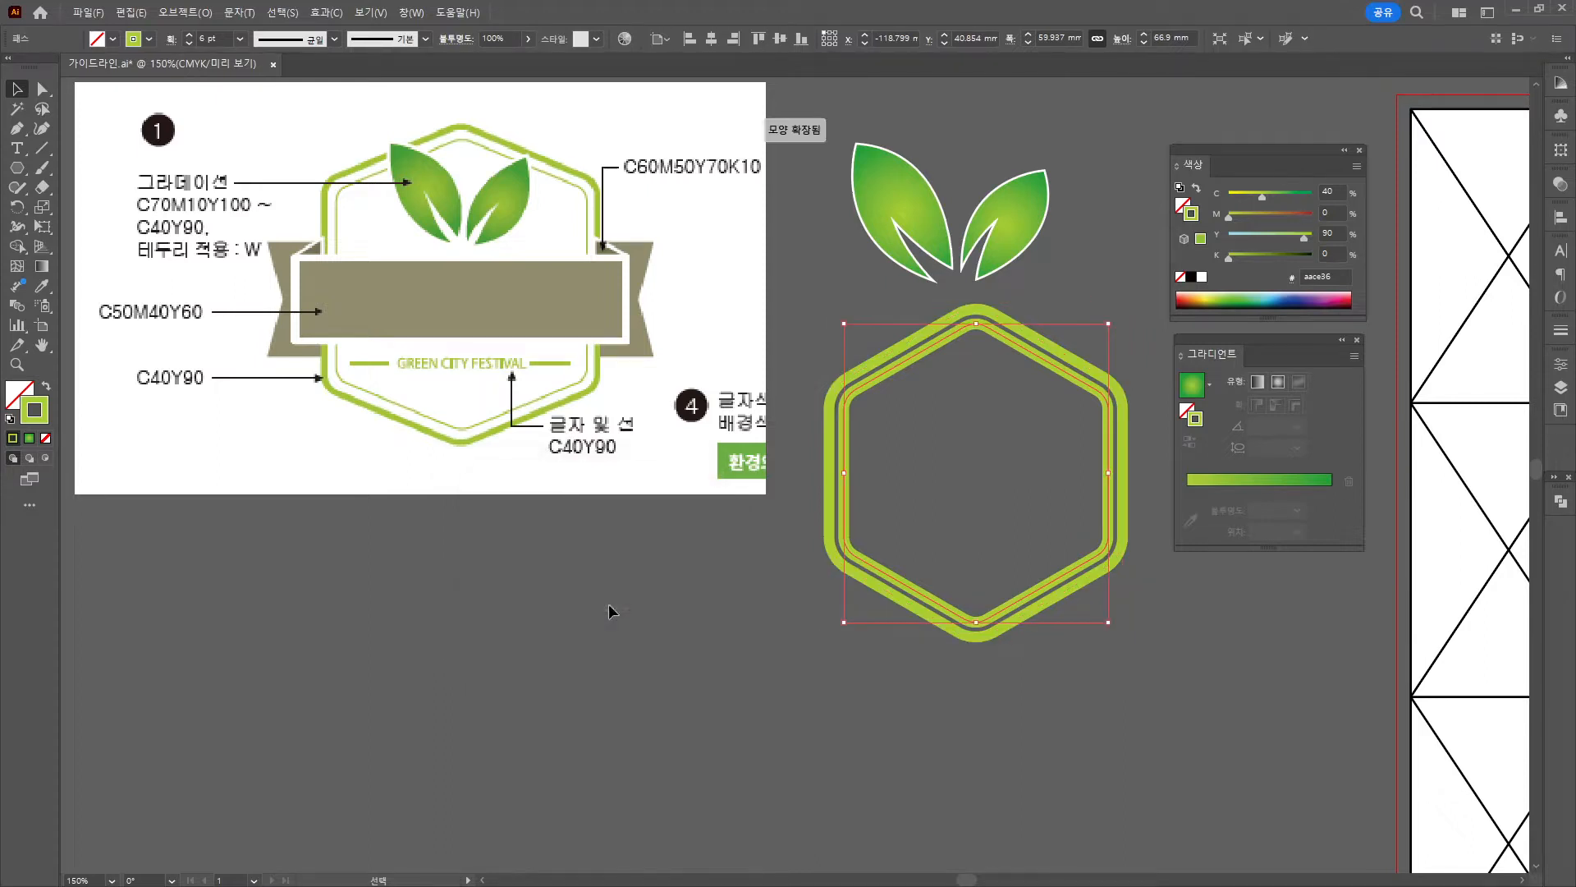
Lower the inner hexagon's stroke weight to 0.75 pt.
click(191, 42)
click(190, 42)
click(191, 43)
click(190, 43)
click(190, 42)
click(190, 43)
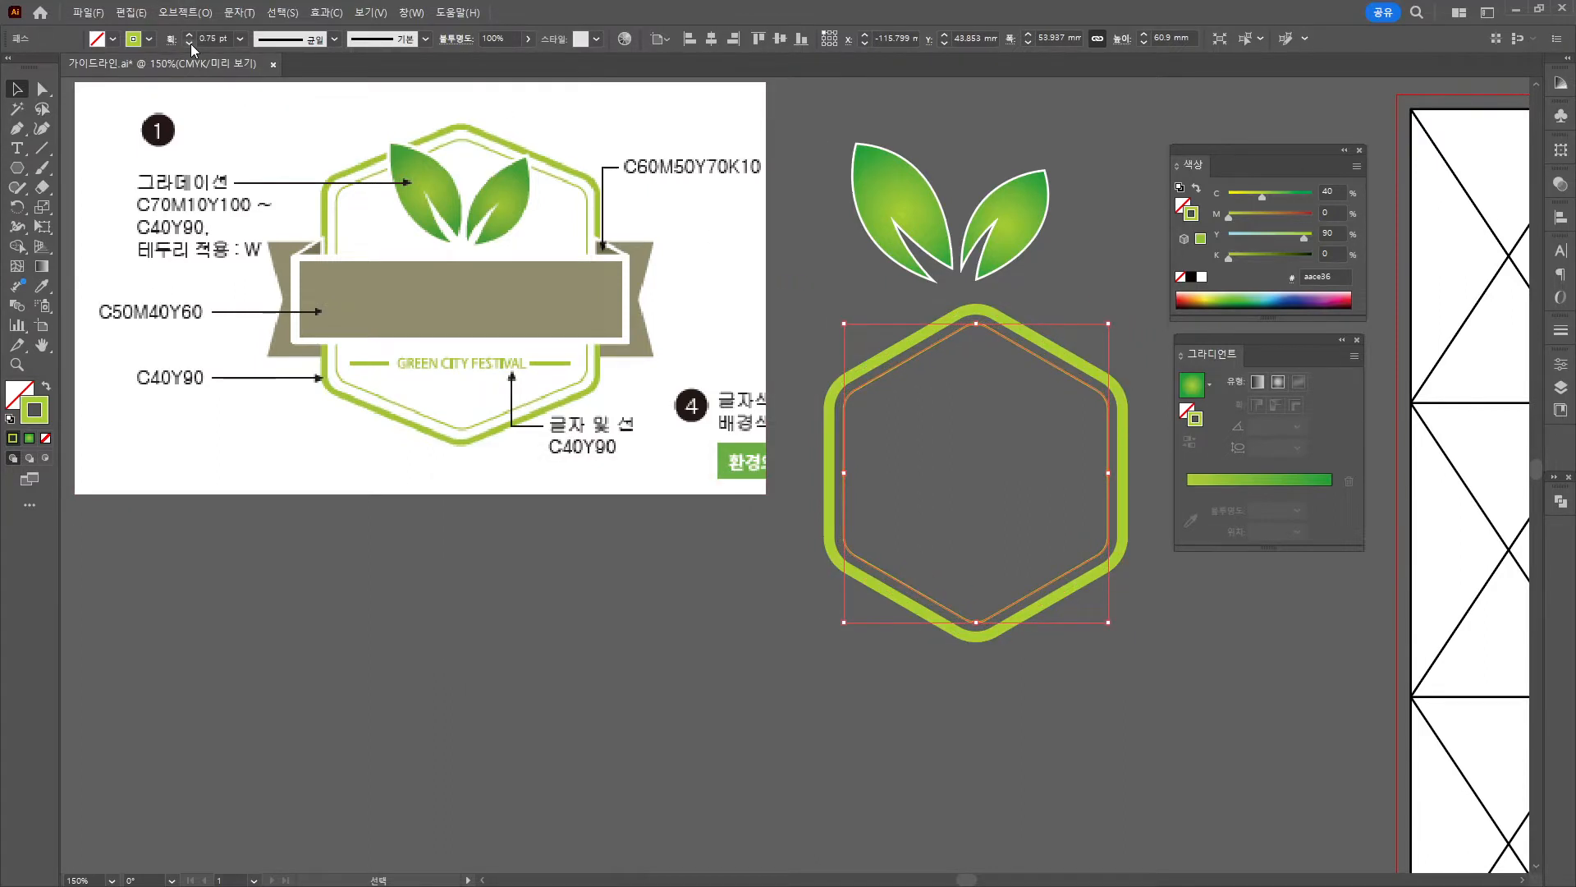
Raise the top anchor points of both hexagon outlines using Direct Selection.
click(1151, 254)
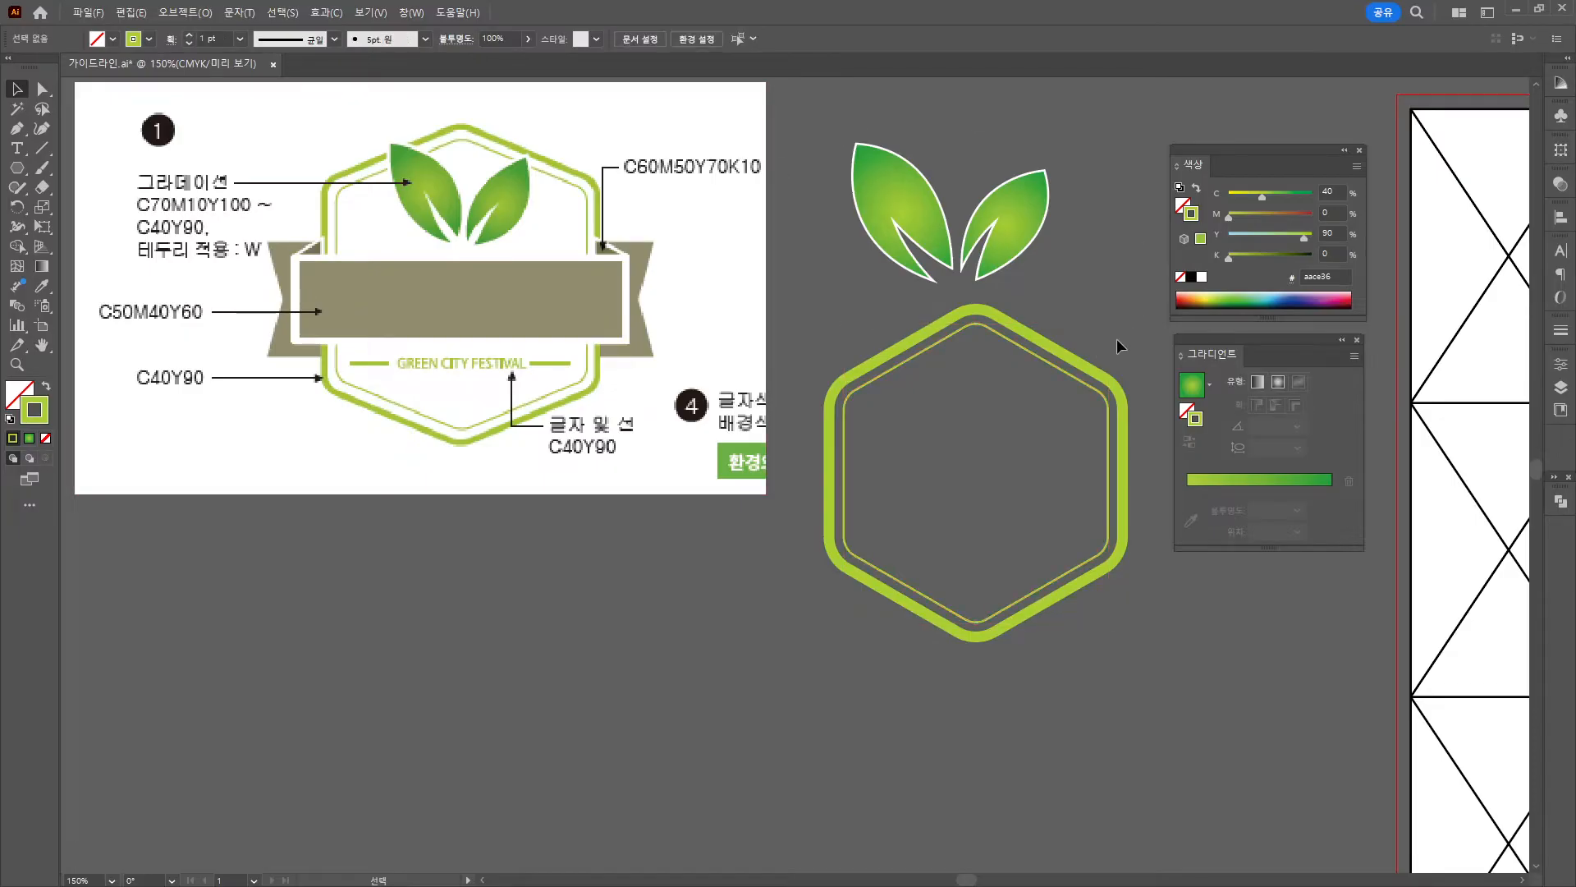
key(a)
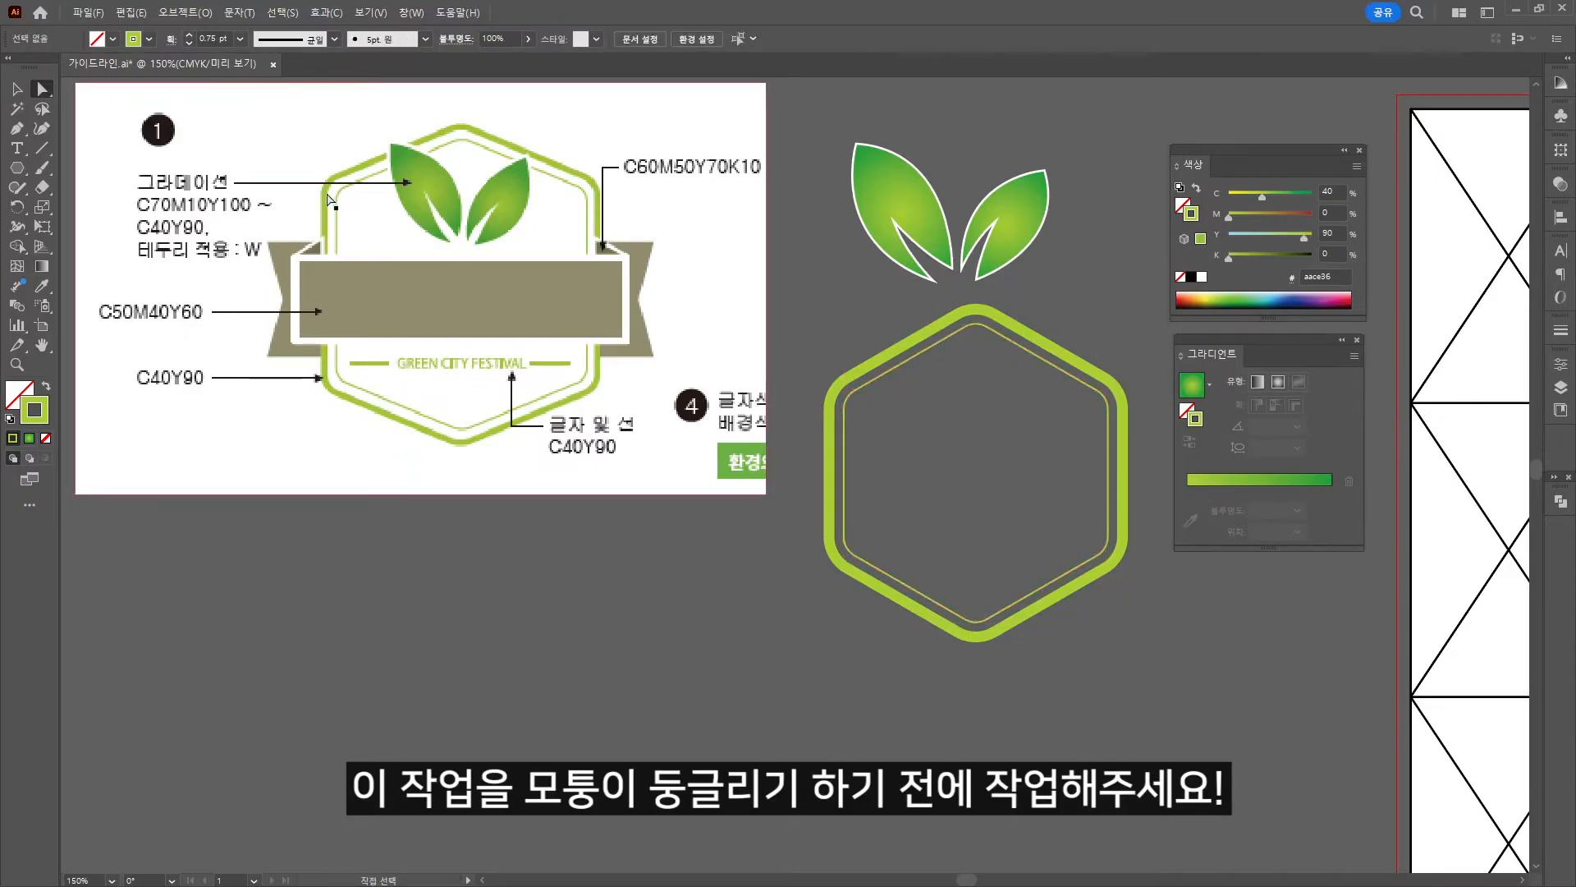
key(ctrl+2)
mouse_move(324, 190)
mouse_down()
mouse_move(330, 267)
mouse_move(600, 381)
mouse_up()
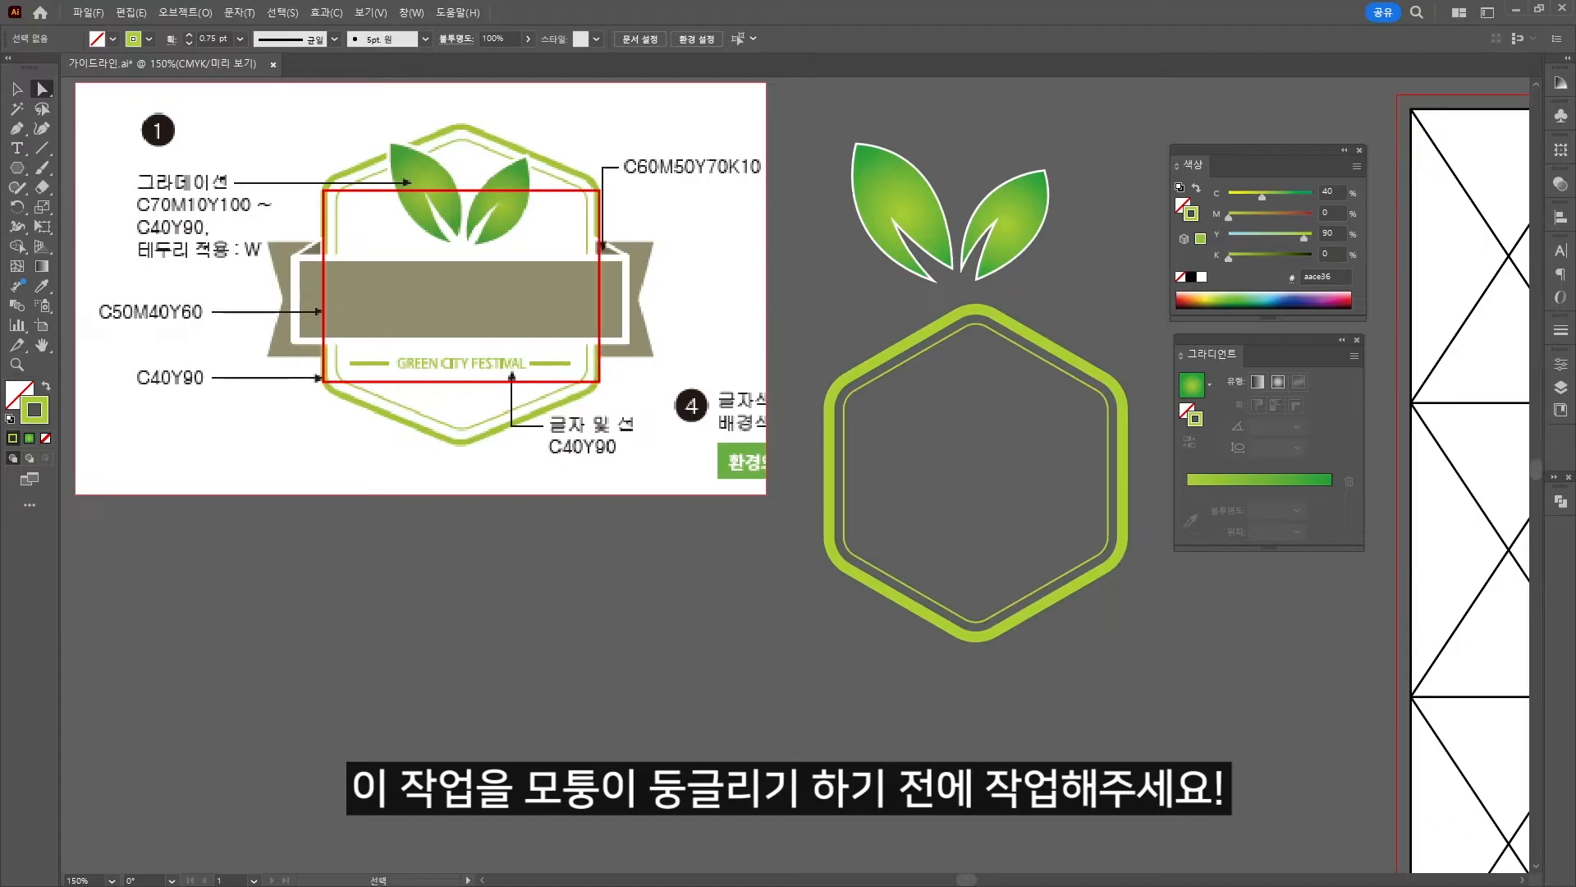
key(Escape)
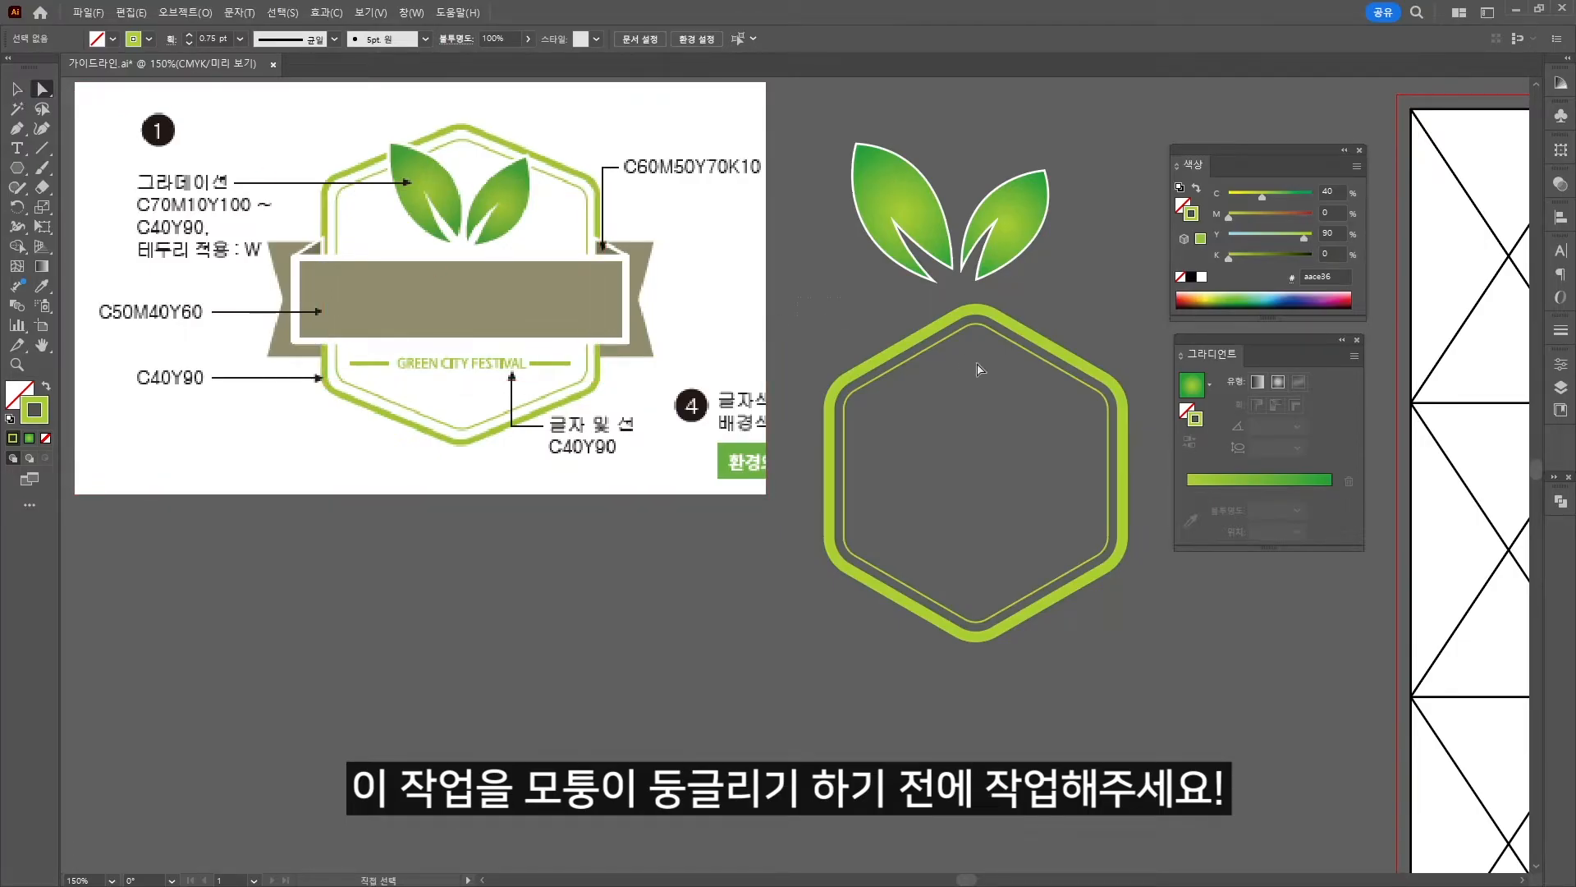
drag(1166, 421, 1108, 382)
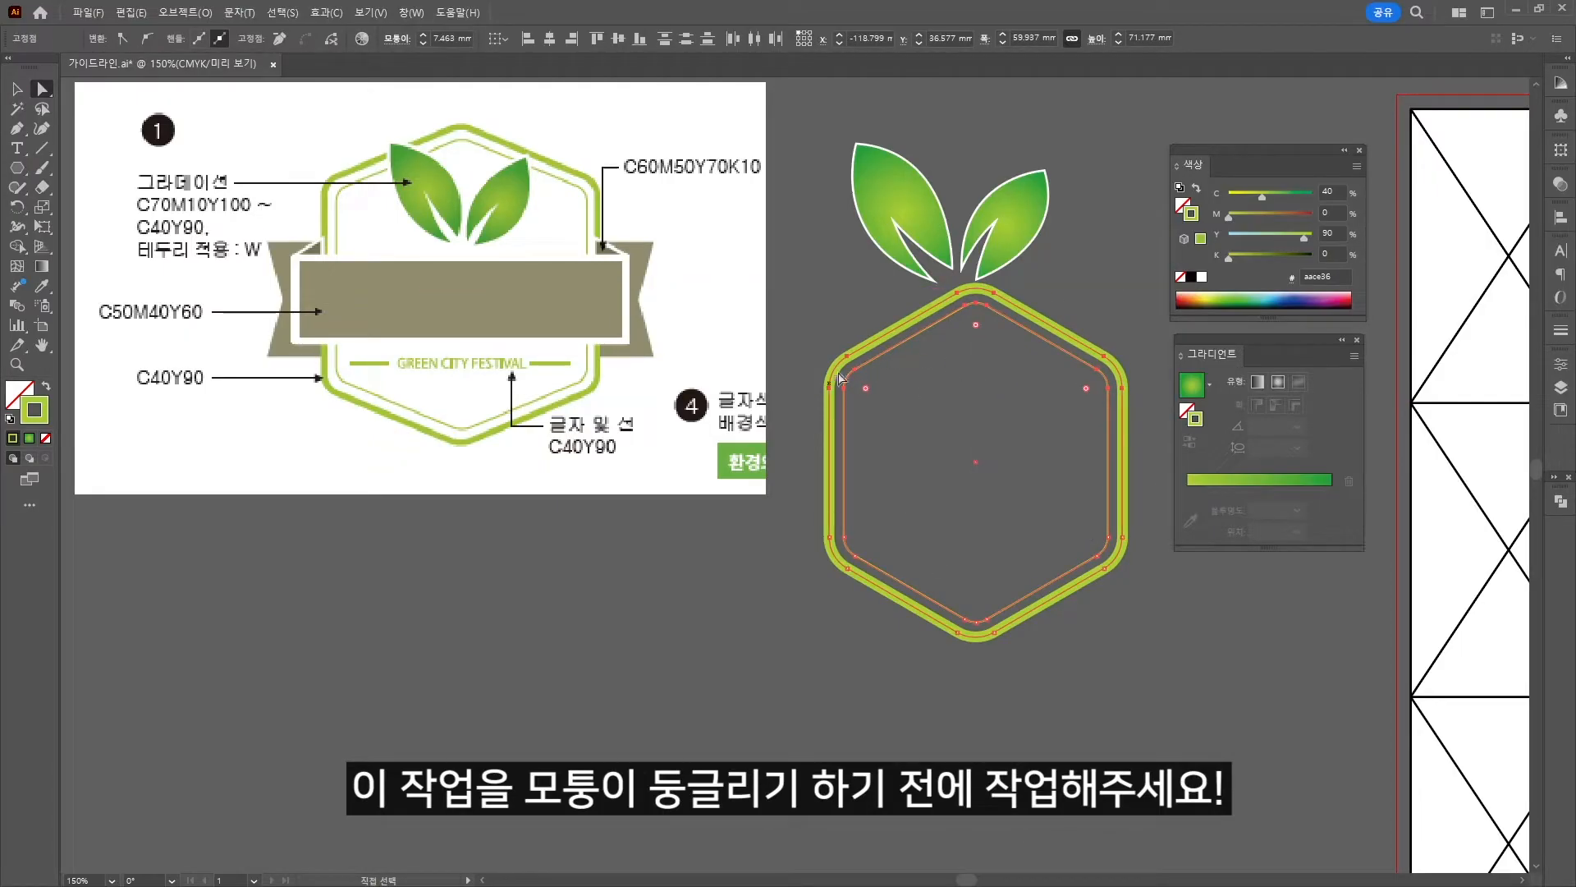
click(811, 544)
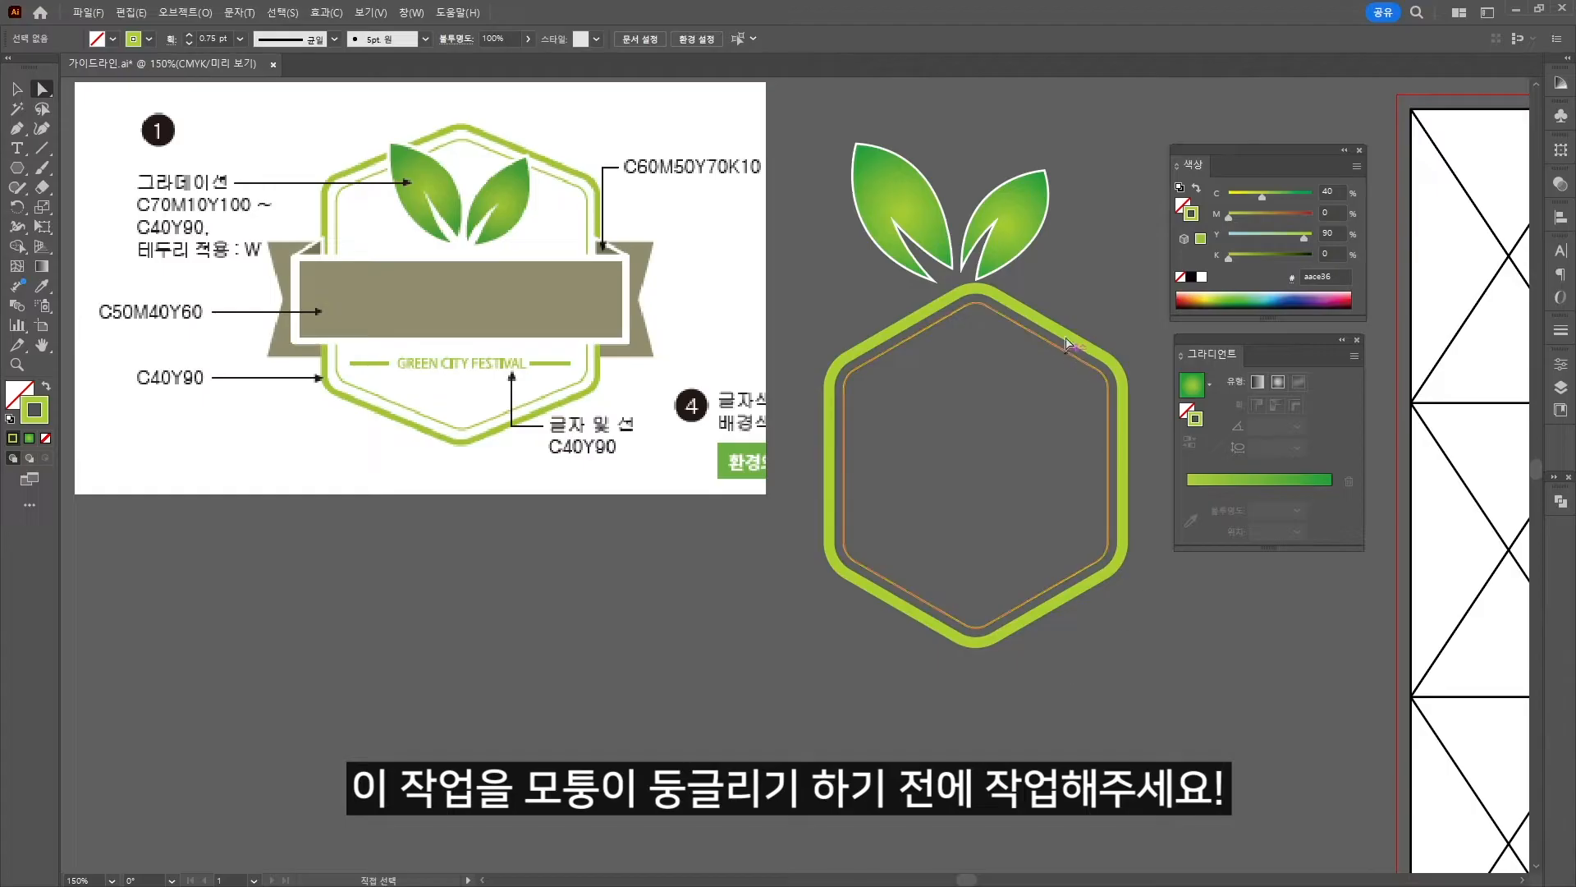
Widen the hexagon frame slightly and move the two leaves down onto it.
key(v)
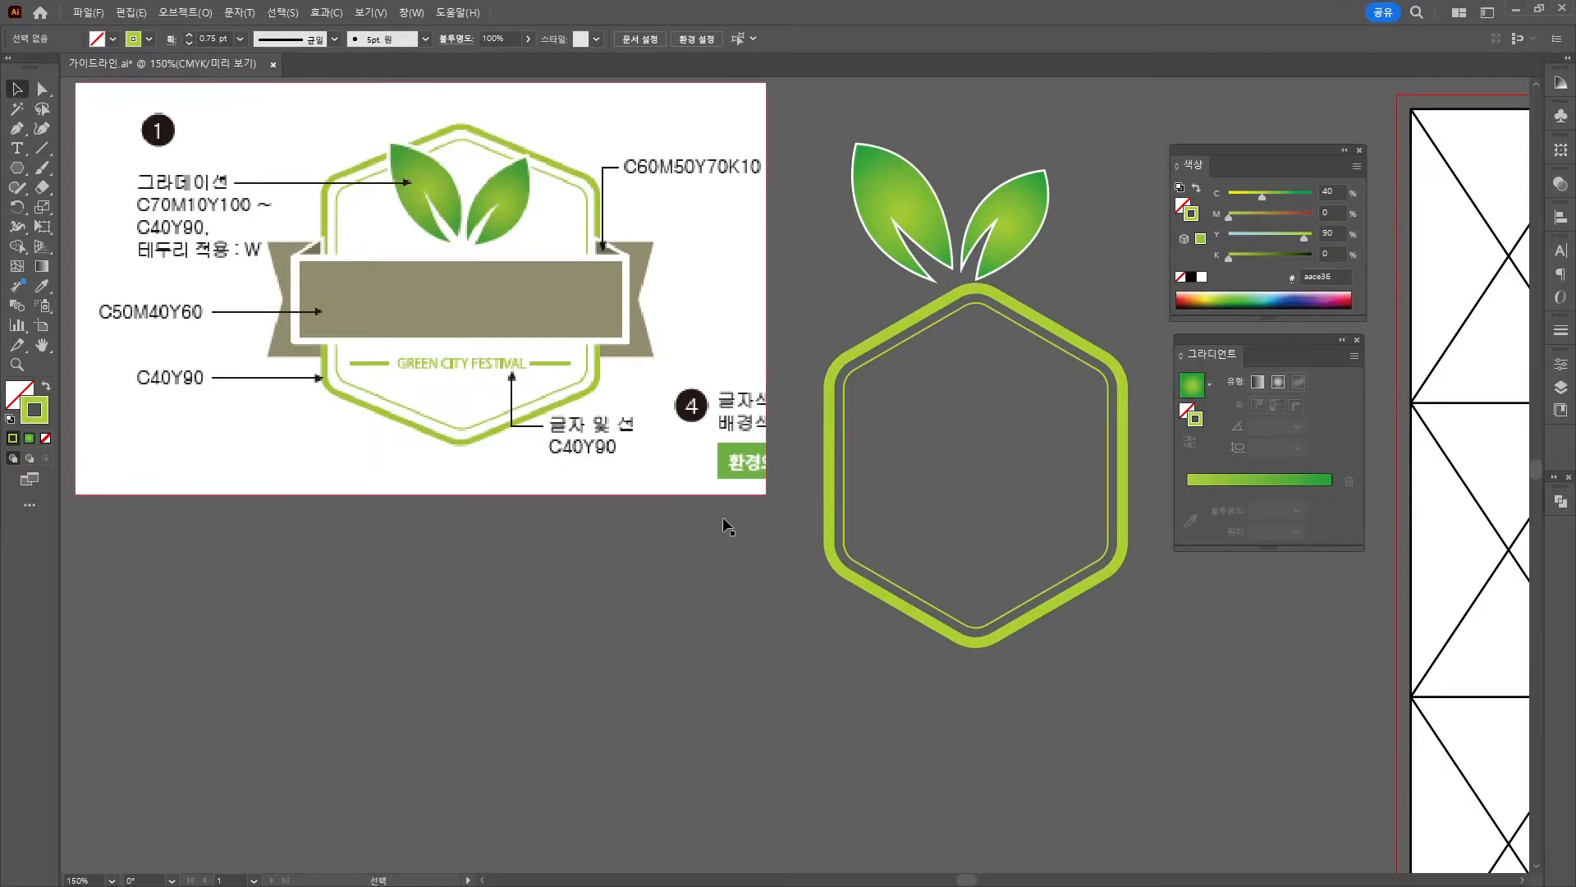
click(862, 513)
drag(1129, 465, 1134, 468)
click(1069, 197)
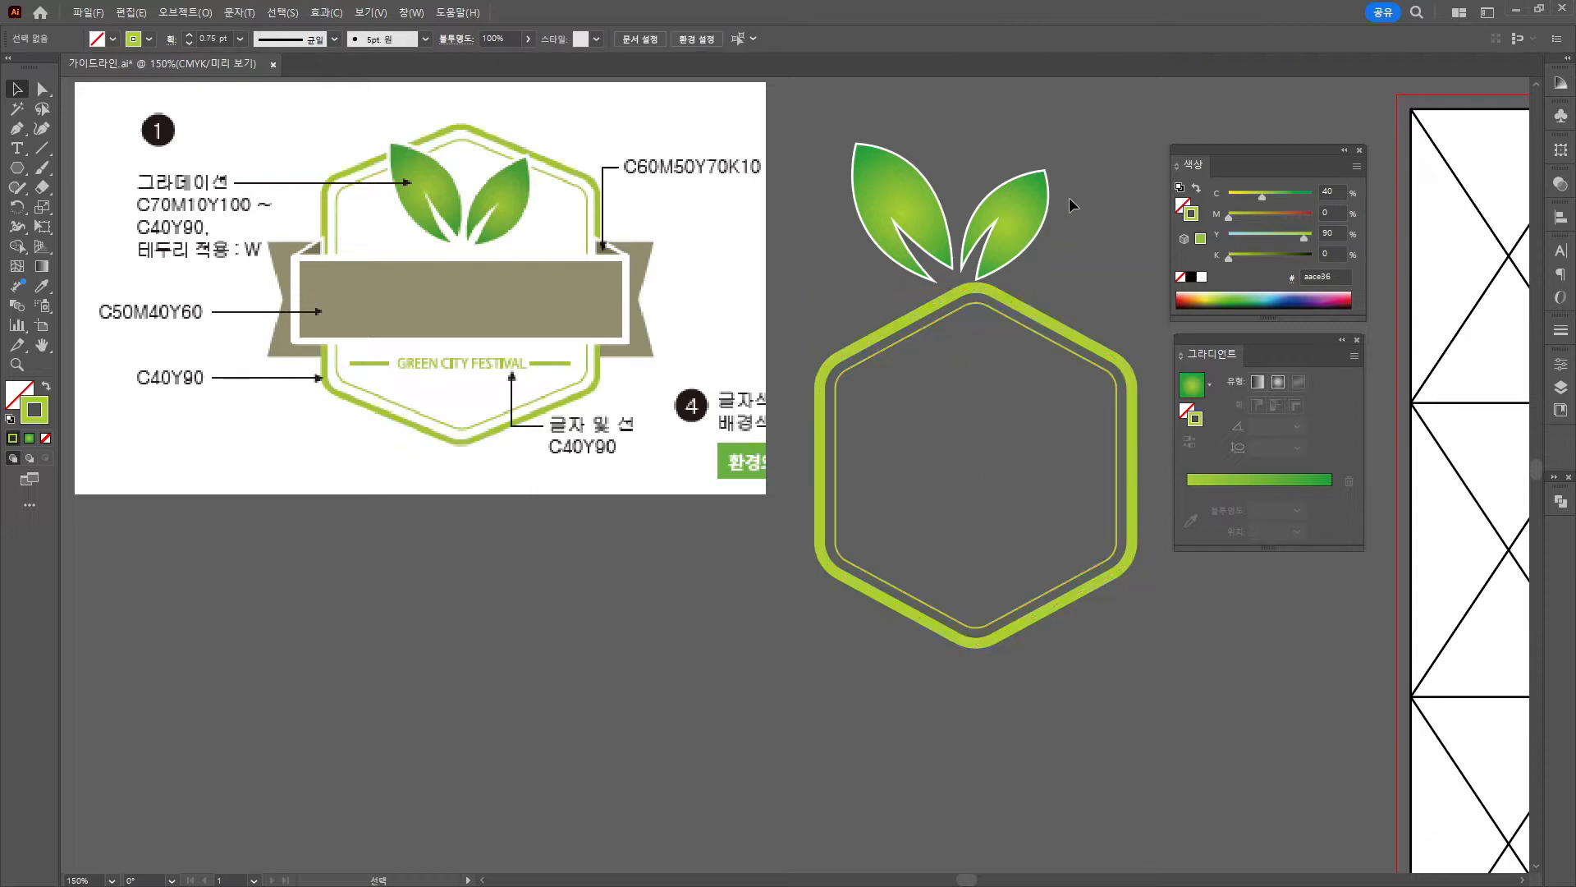
drag(864, 115, 1033, 348)
Bring the two leaves to the front of the hexagon and shrink them about their centre.
right_click(1033, 348)
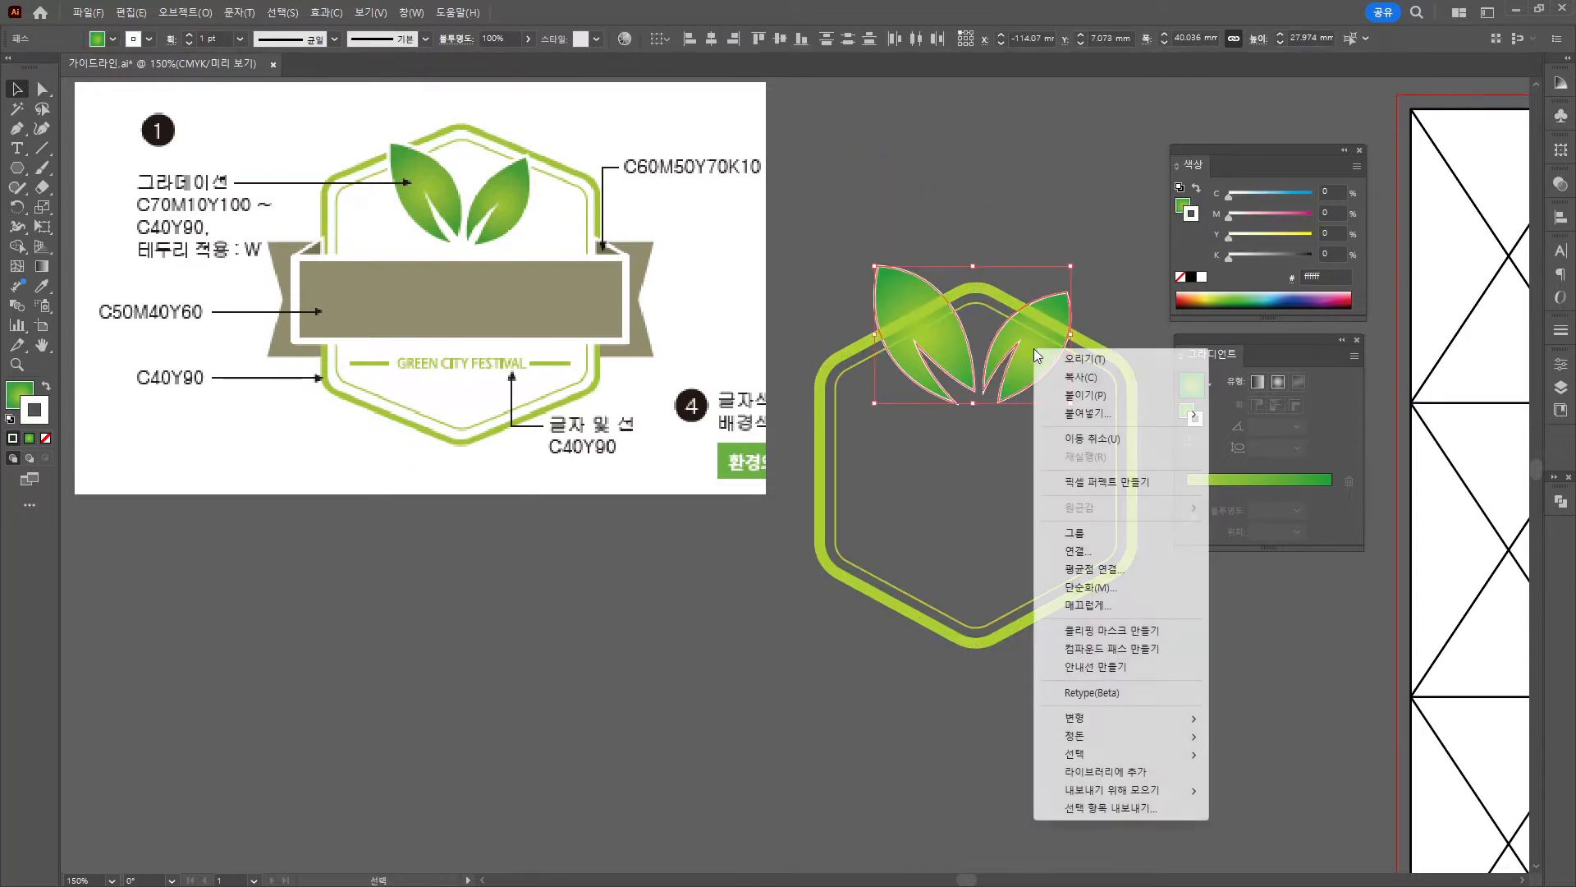
mouse_move(1104, 736)
click(1248, 736)
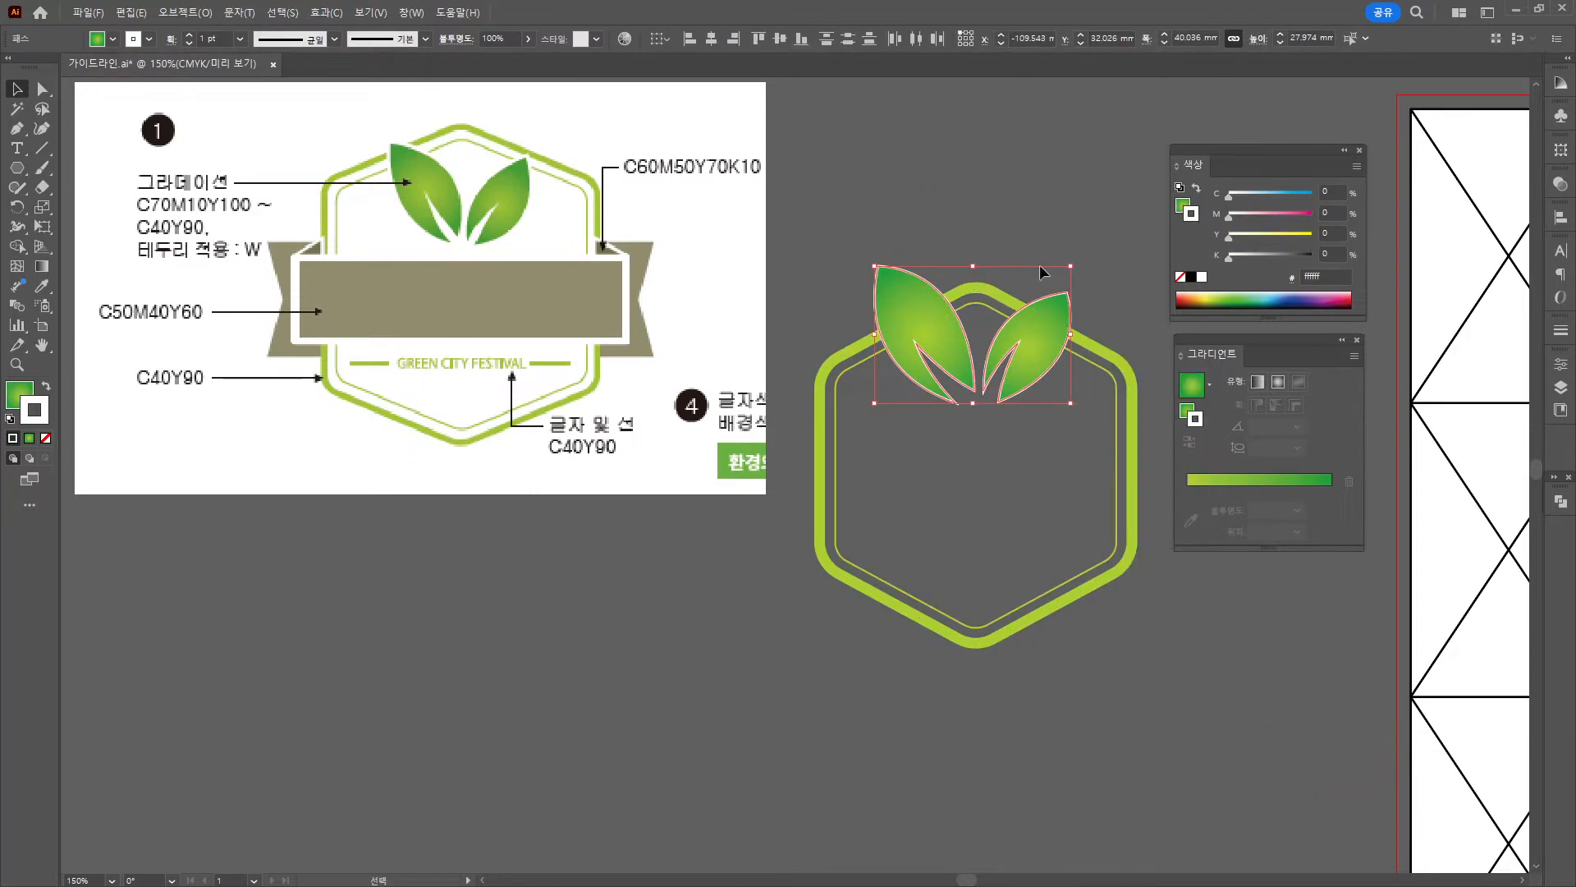
drag(1071, 266, 1028, 333)
key(ctrl+shift+a)
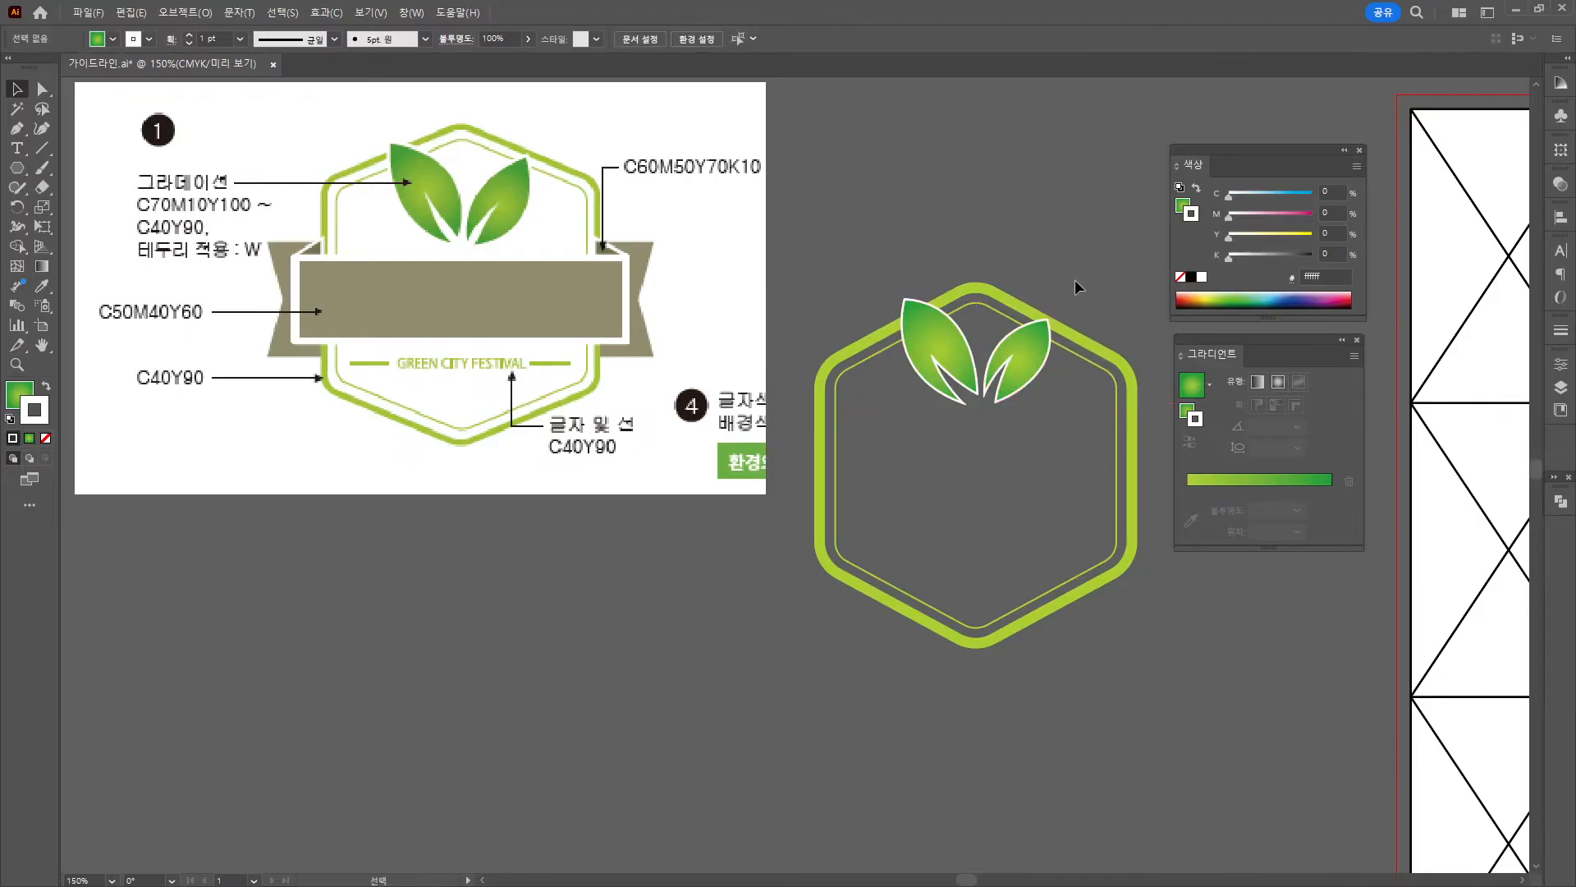
Move the hexagon leaf logo onto the artboard and shift the reference image right.
scroll(914, 545, down, 1)
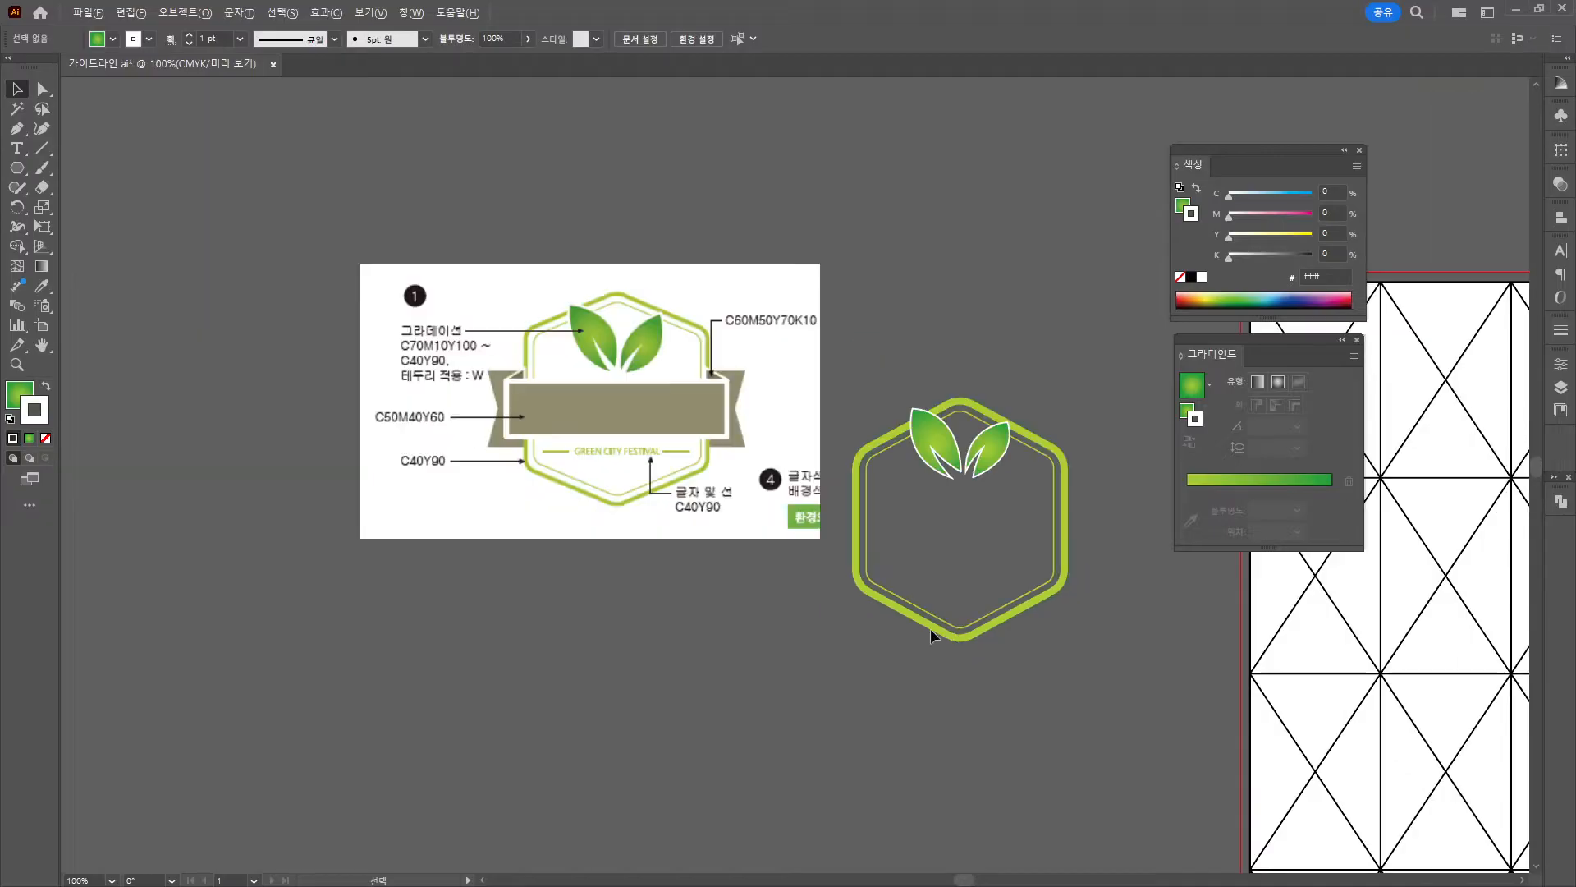
drag(1027, 706, 232, 629)
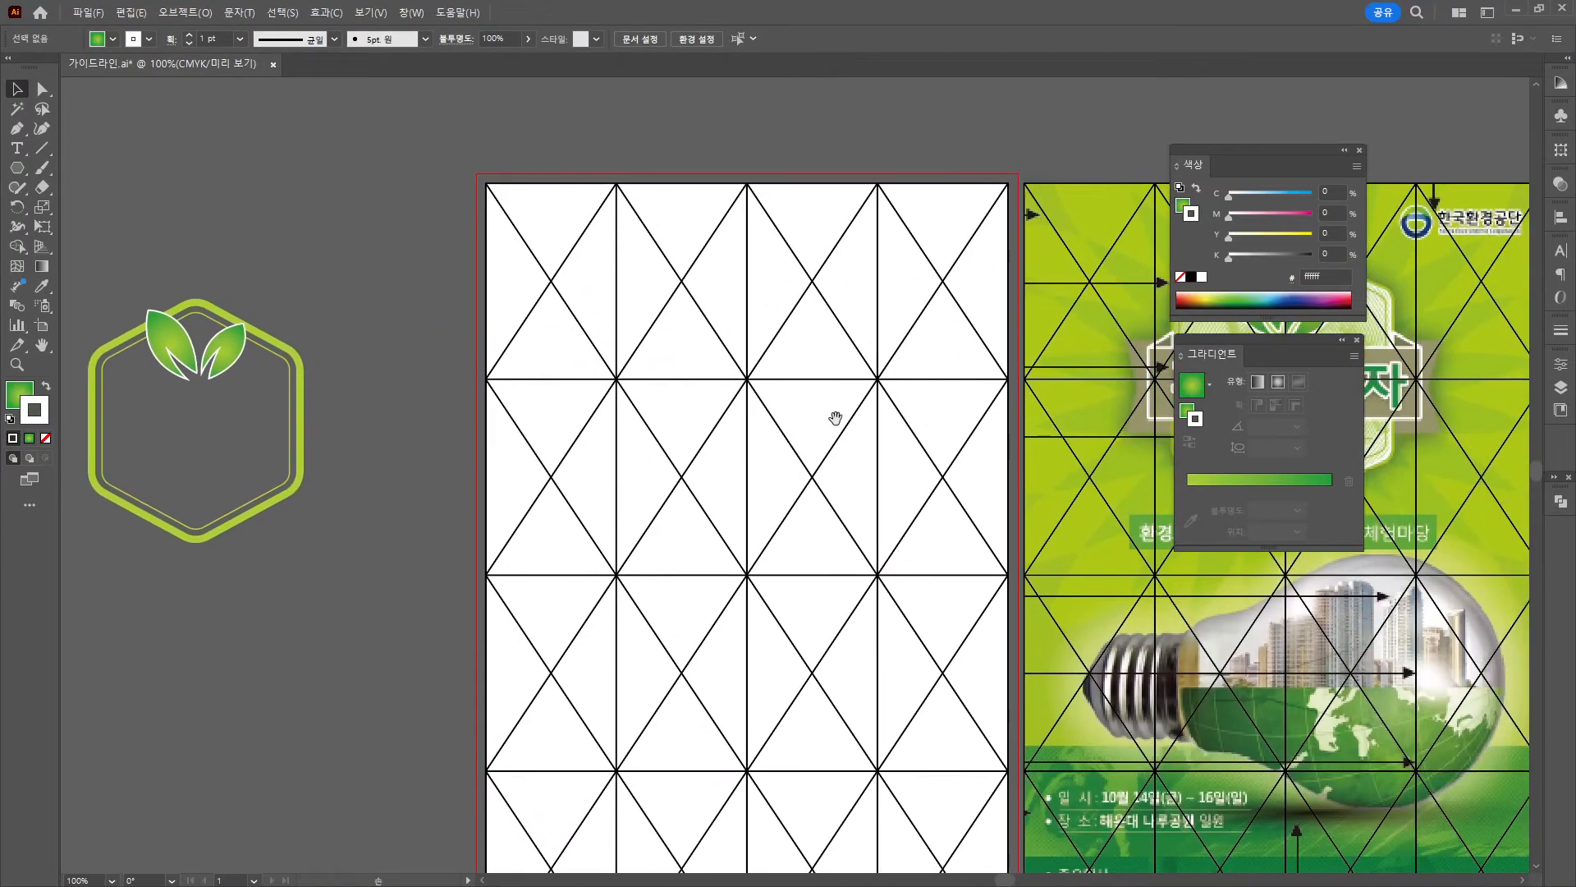
drag(849, 428, 887, 416)
drag(253, 324, 814, 272)
drag(91, 273, 464, 287)
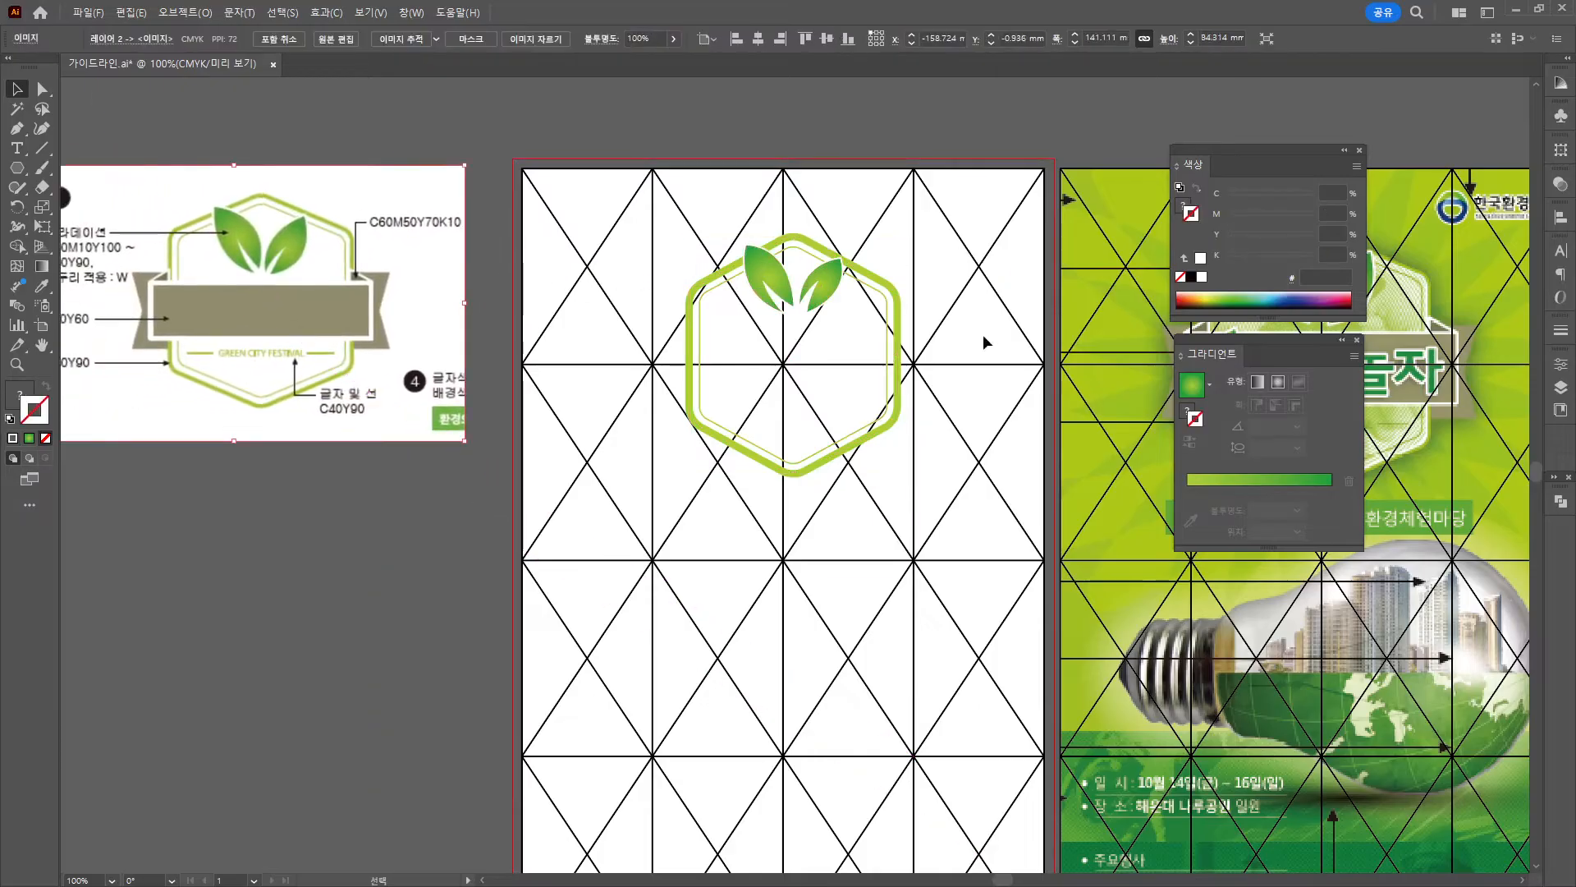
drag(1022, 486, 653, 475)
drag(452, 283, 443, 290)
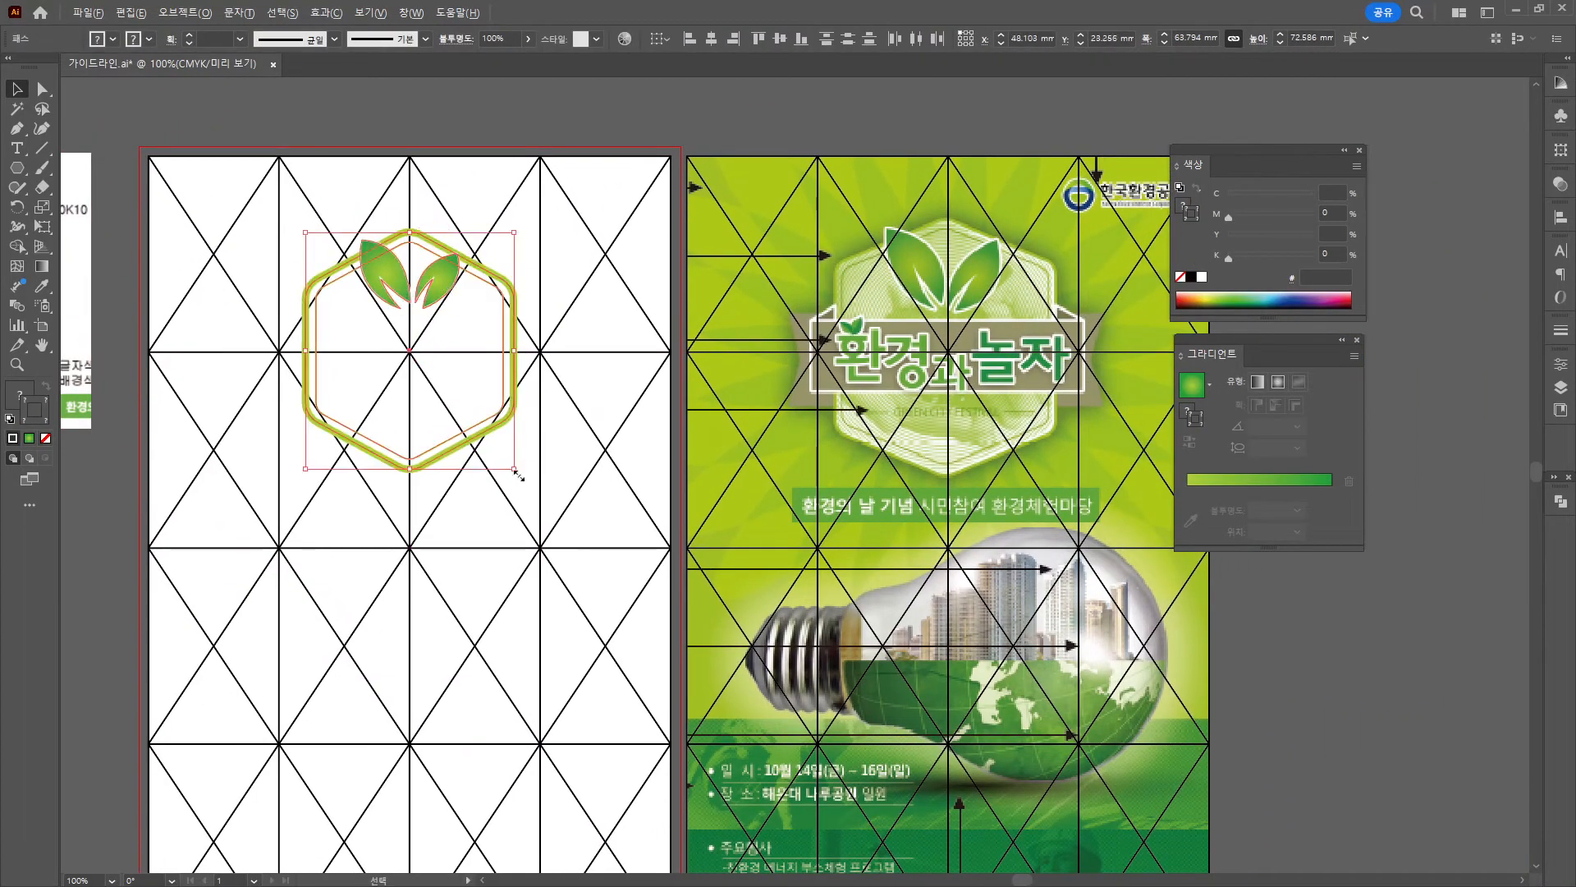
Enlarge the logo, scale the leaves to 40 mm wide, and give them a 2 pt stroke.
drag(517, 472, 527, 483)
ctrl+click(444, 275)
ctrl+shift+click(387, 279)
drag(464, 306, 474, 320)
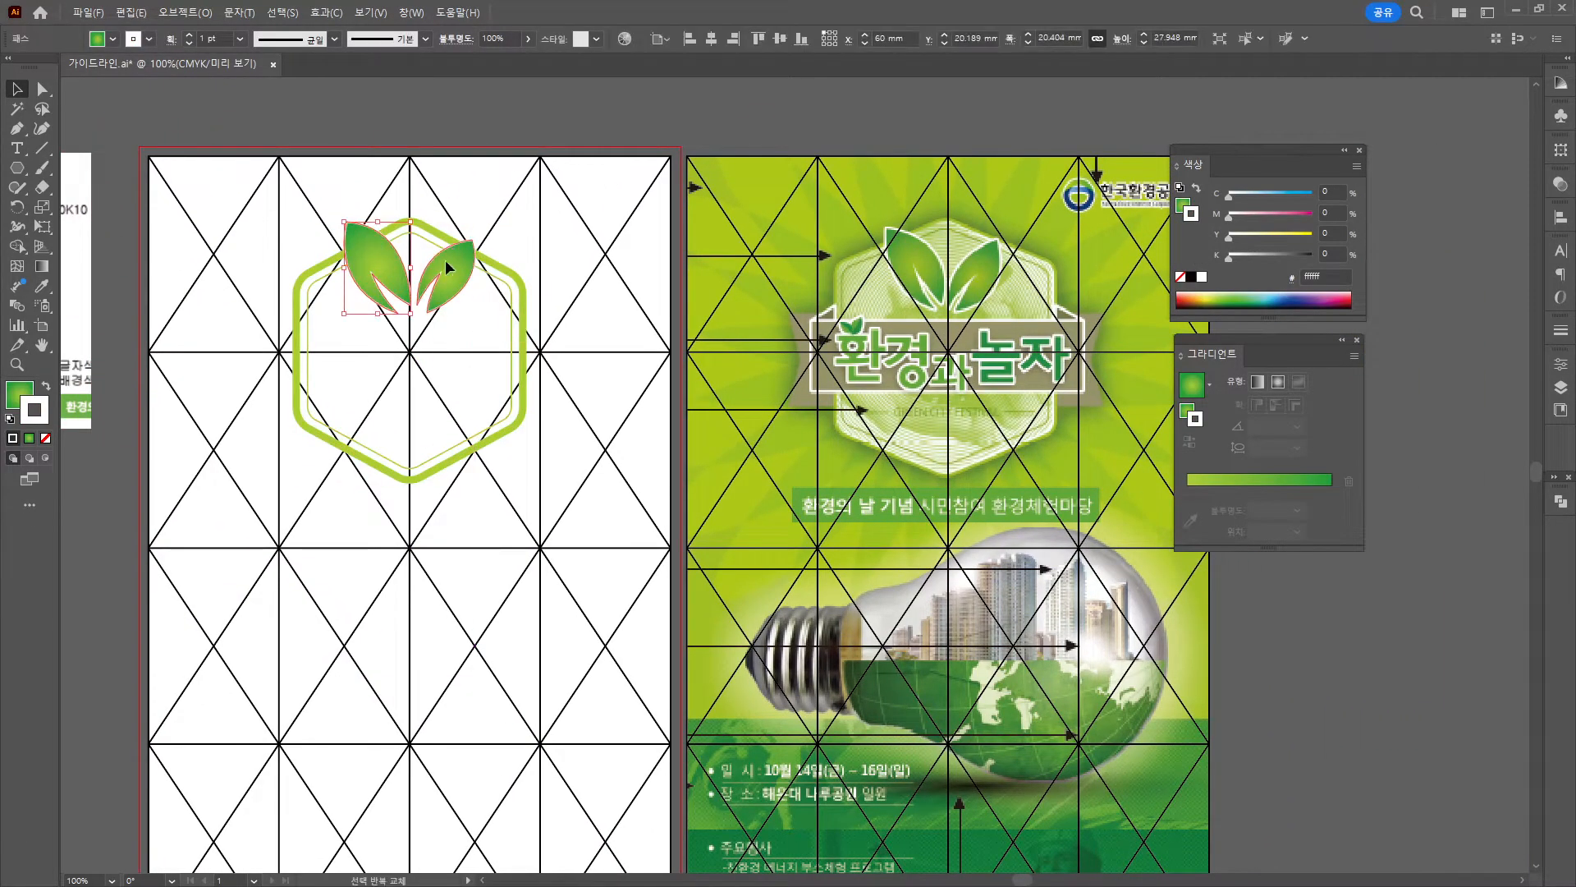
click(191, 37)
click(402, 114)
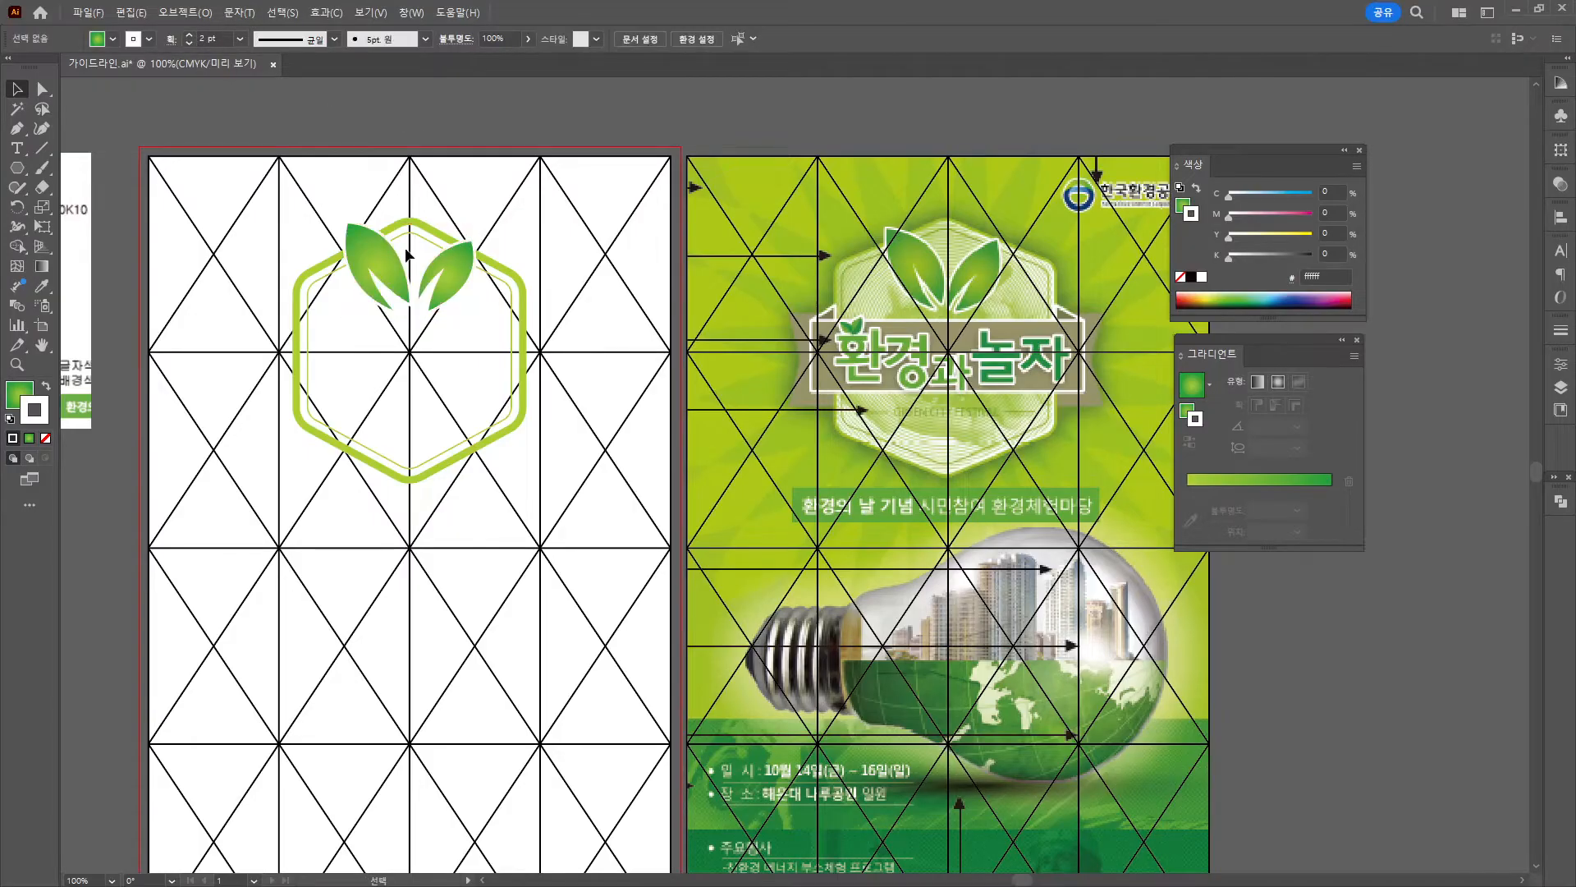
Nudge the right leaf left and down, then select the leaves and both hexagon paths.
click(474, 268)
key(Left)
key(Left)
key(Left)
key(Down)
key(Down)
key(Down)
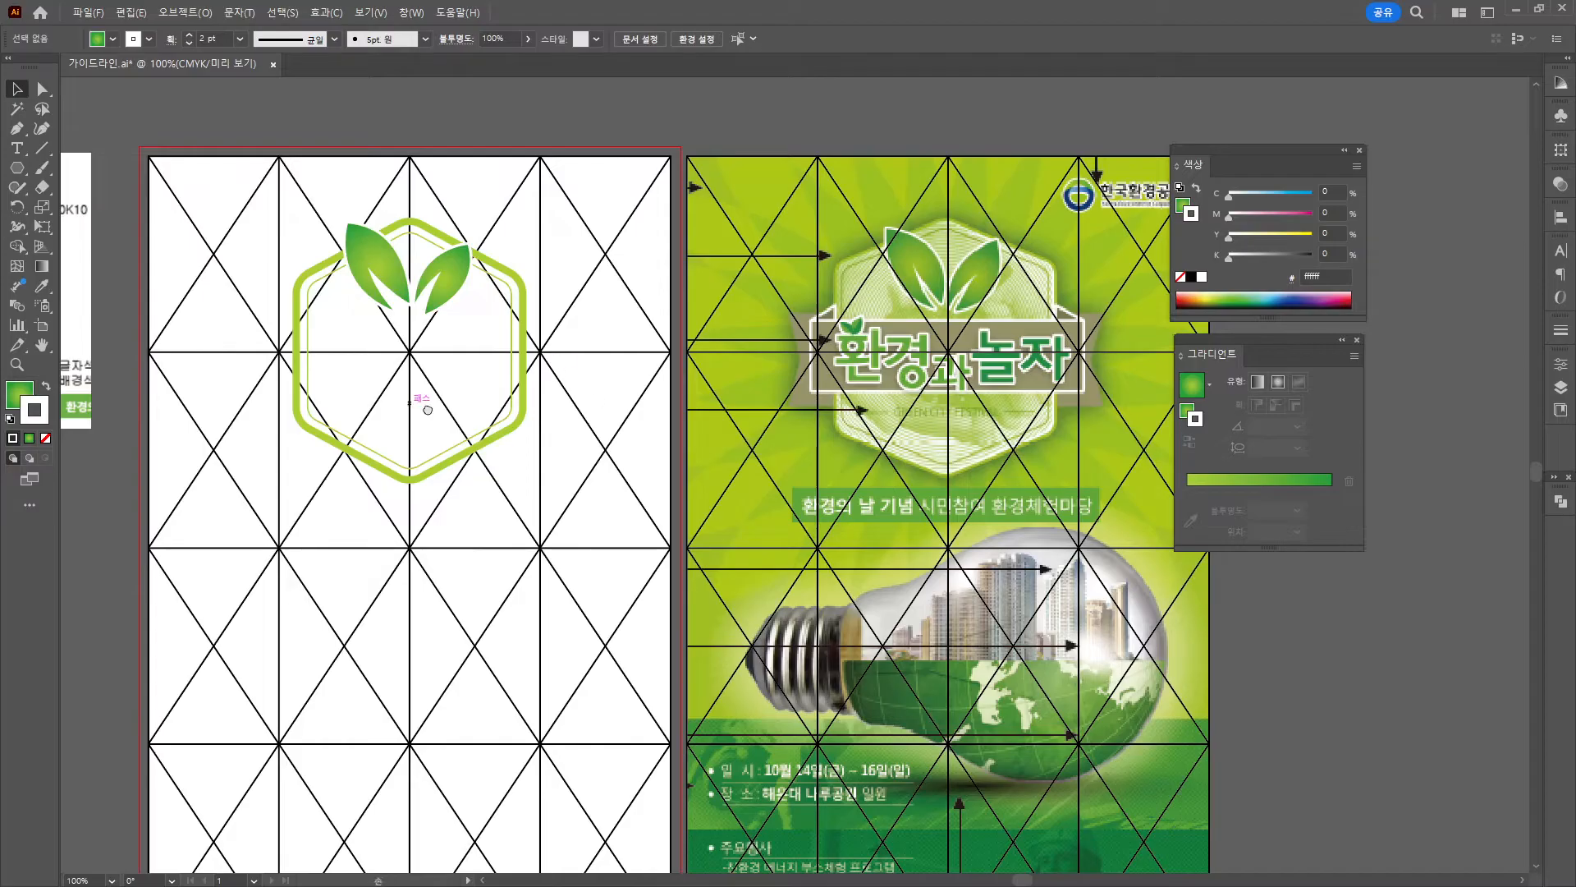
drag(422, 404, 987, 355)
drag(914, 160, 447, 472)
drag(17, 167, 91, 171)
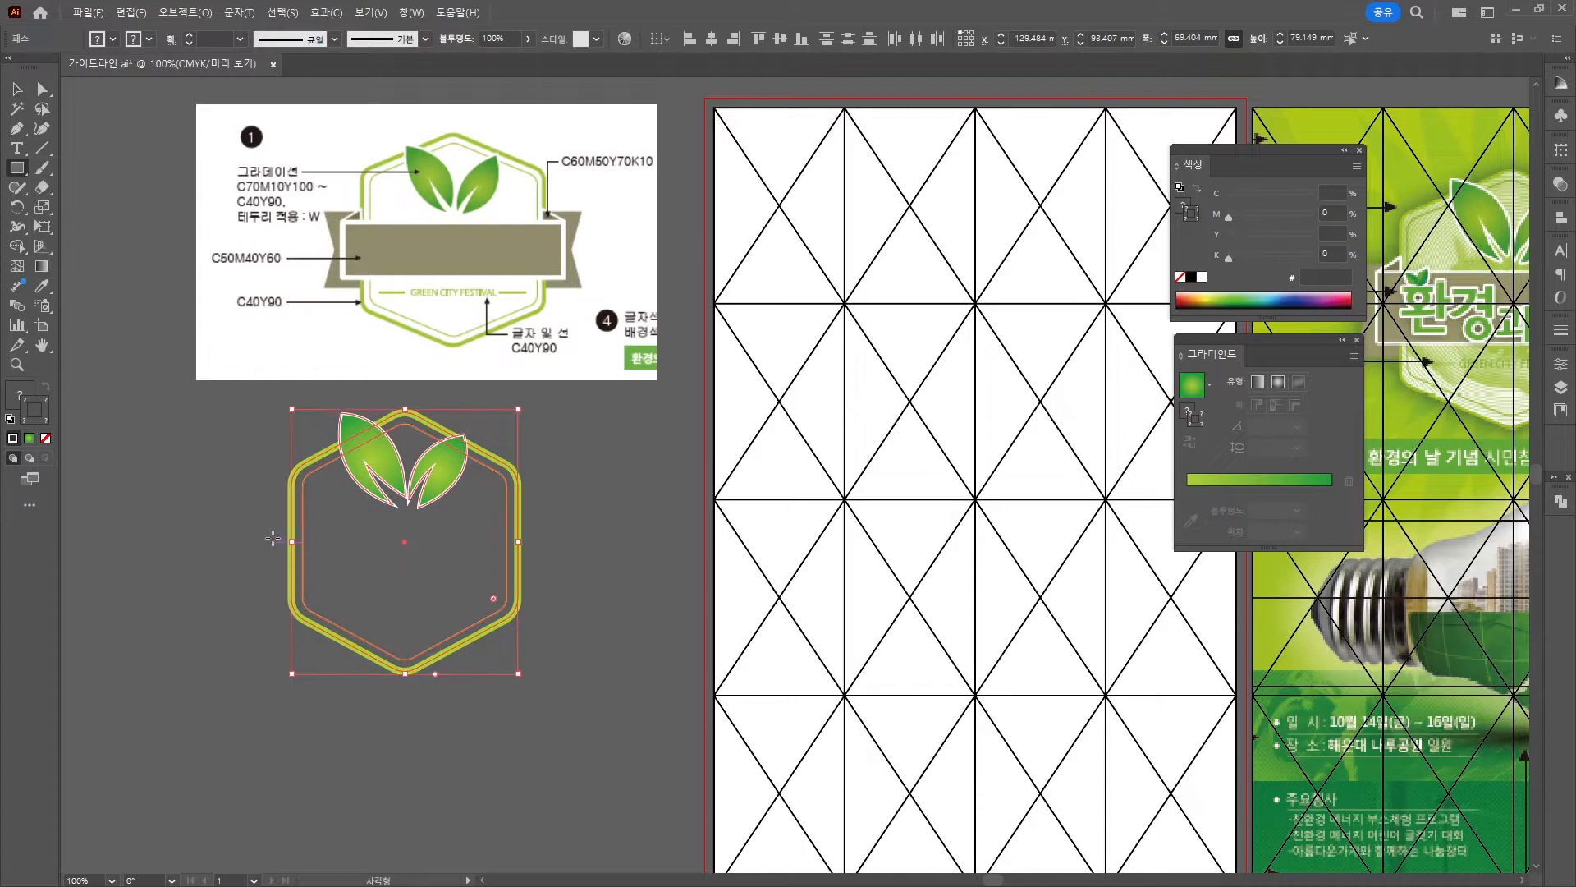
Draw a banner rectangle across the hexagon and fill it with olive C50 M40 Y60 K0.
drag(272, 538, 540, 588)
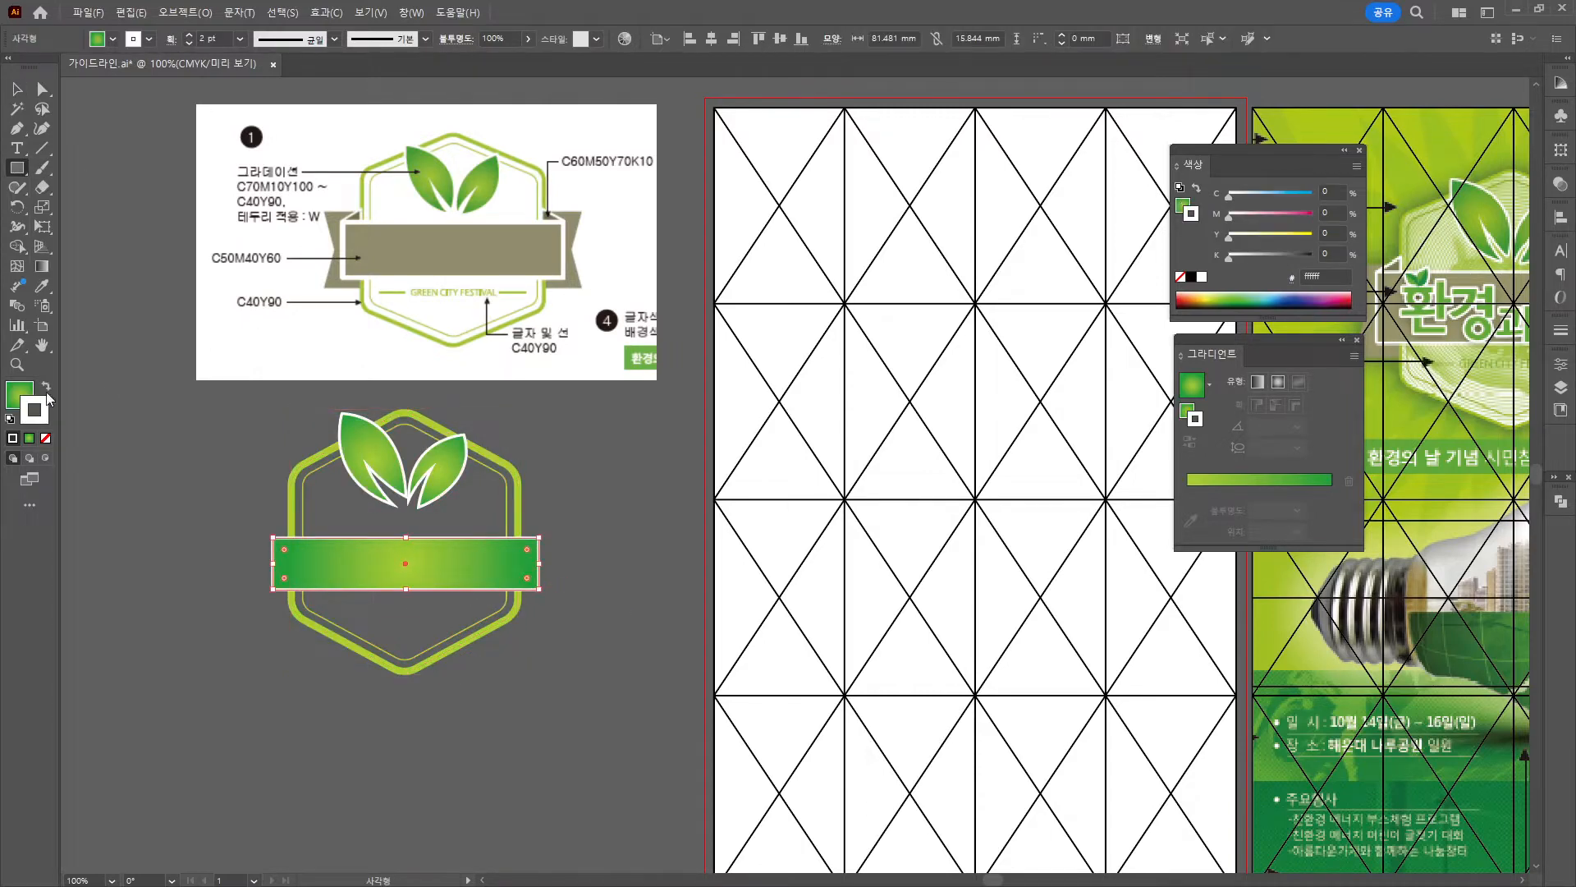
double_click(16, 397)
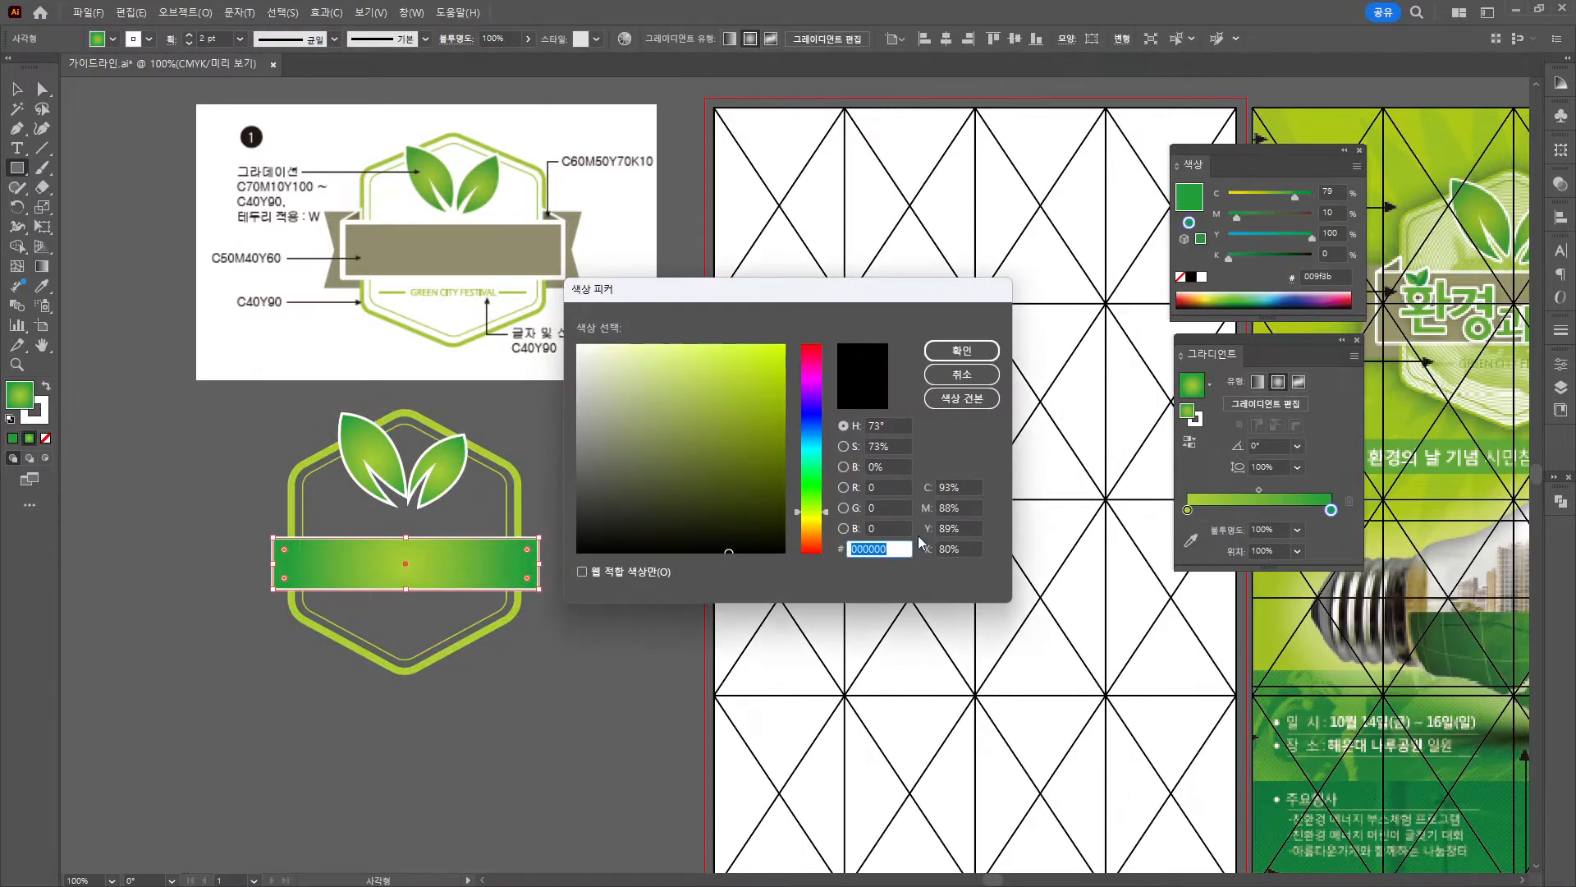
text(50)
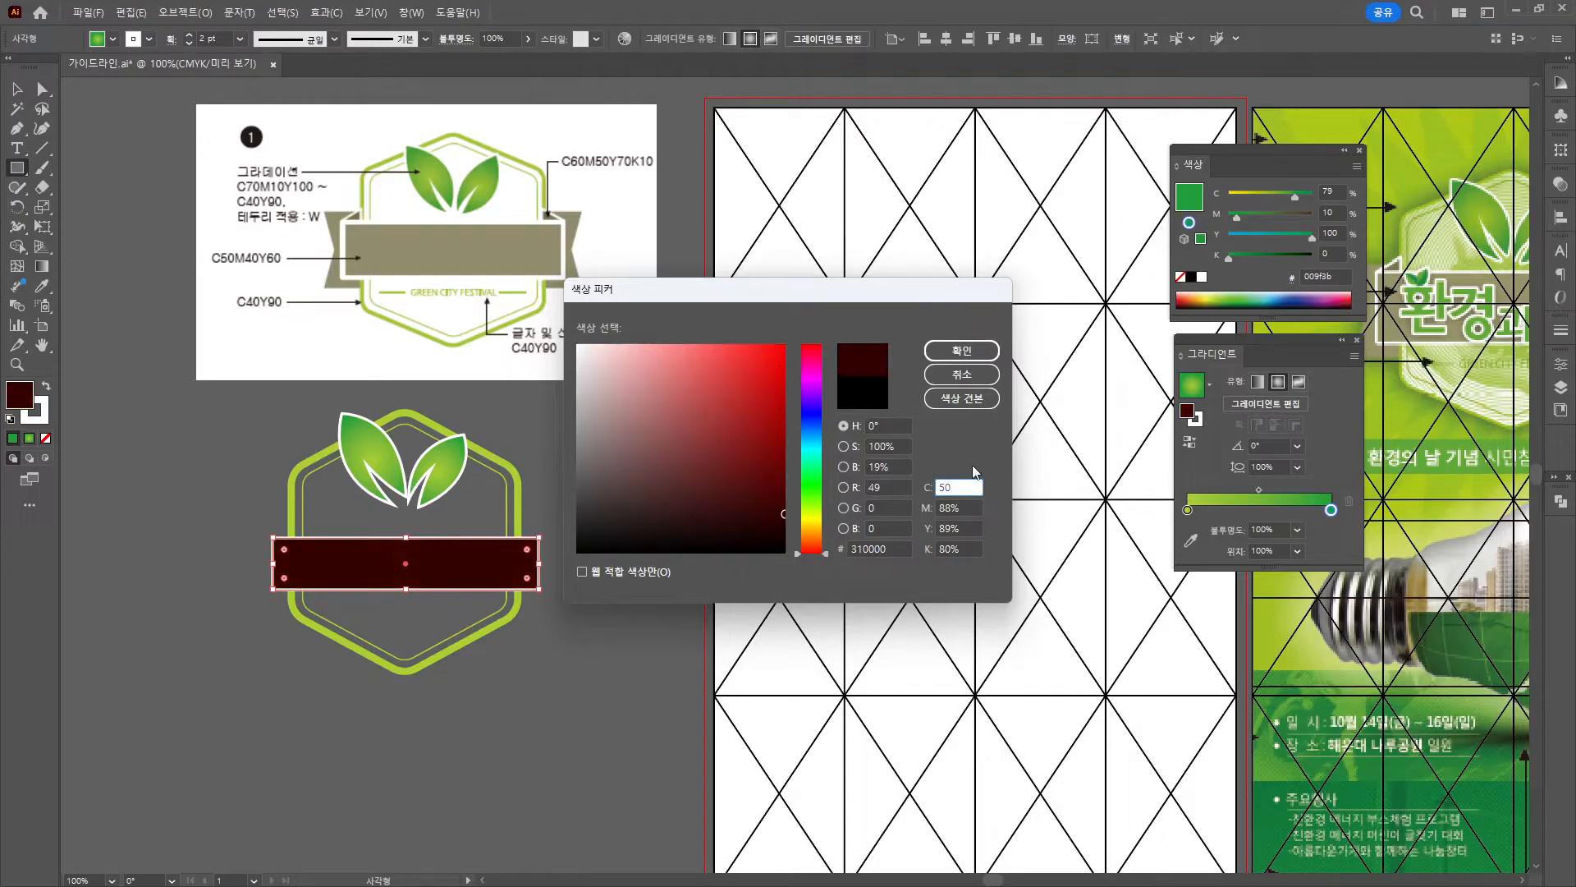
key(Tab)
text(490)
key(BackSpace)
key(BackSpace)
text(0)
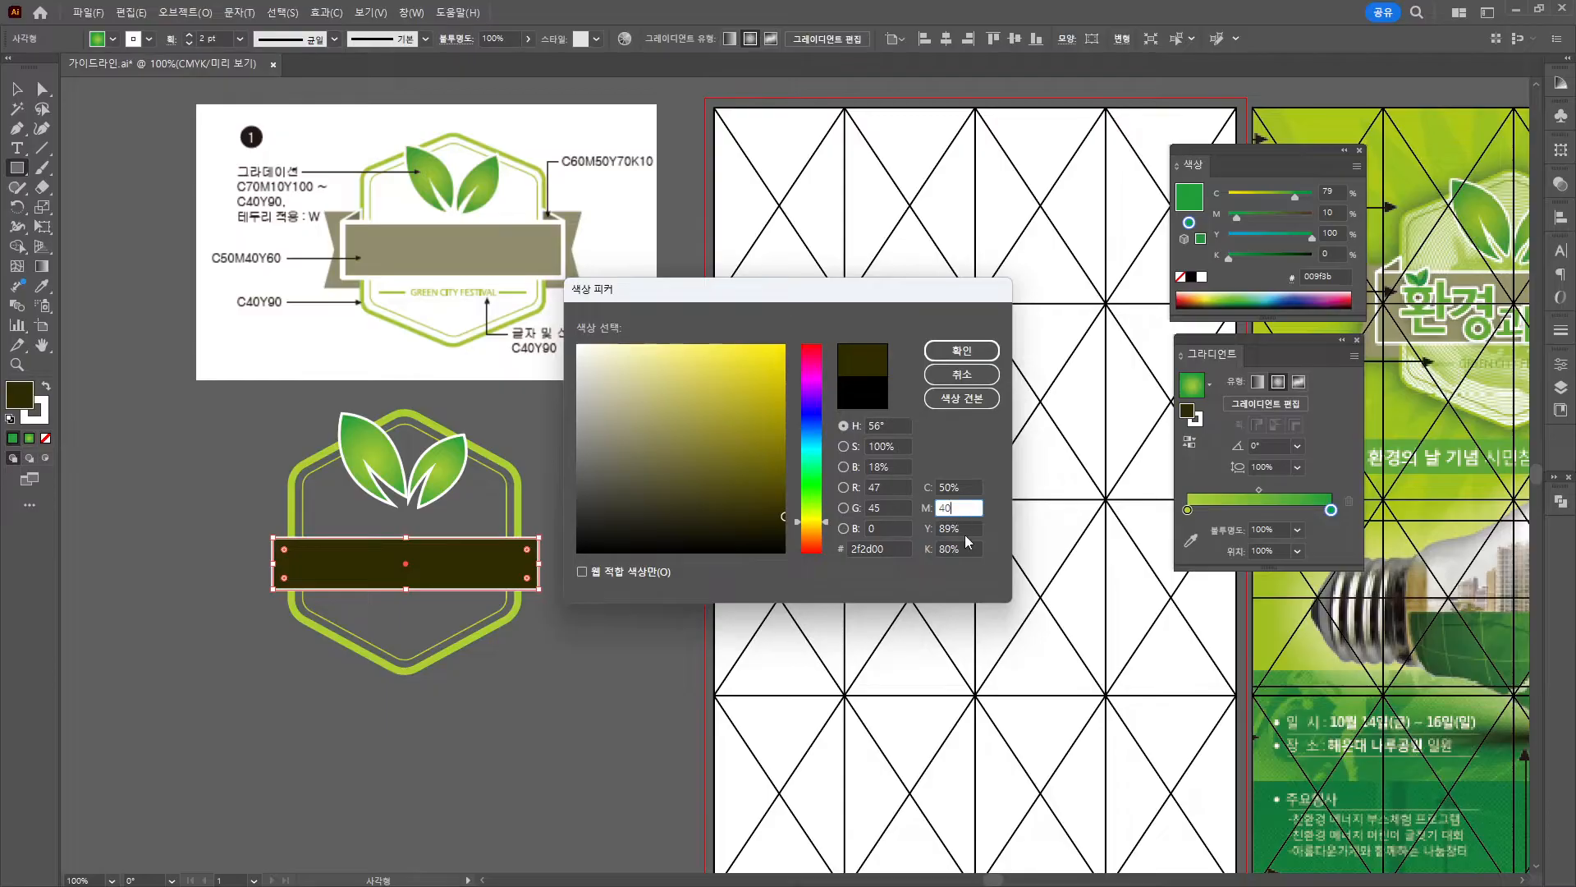
key(Tab)
text(60)
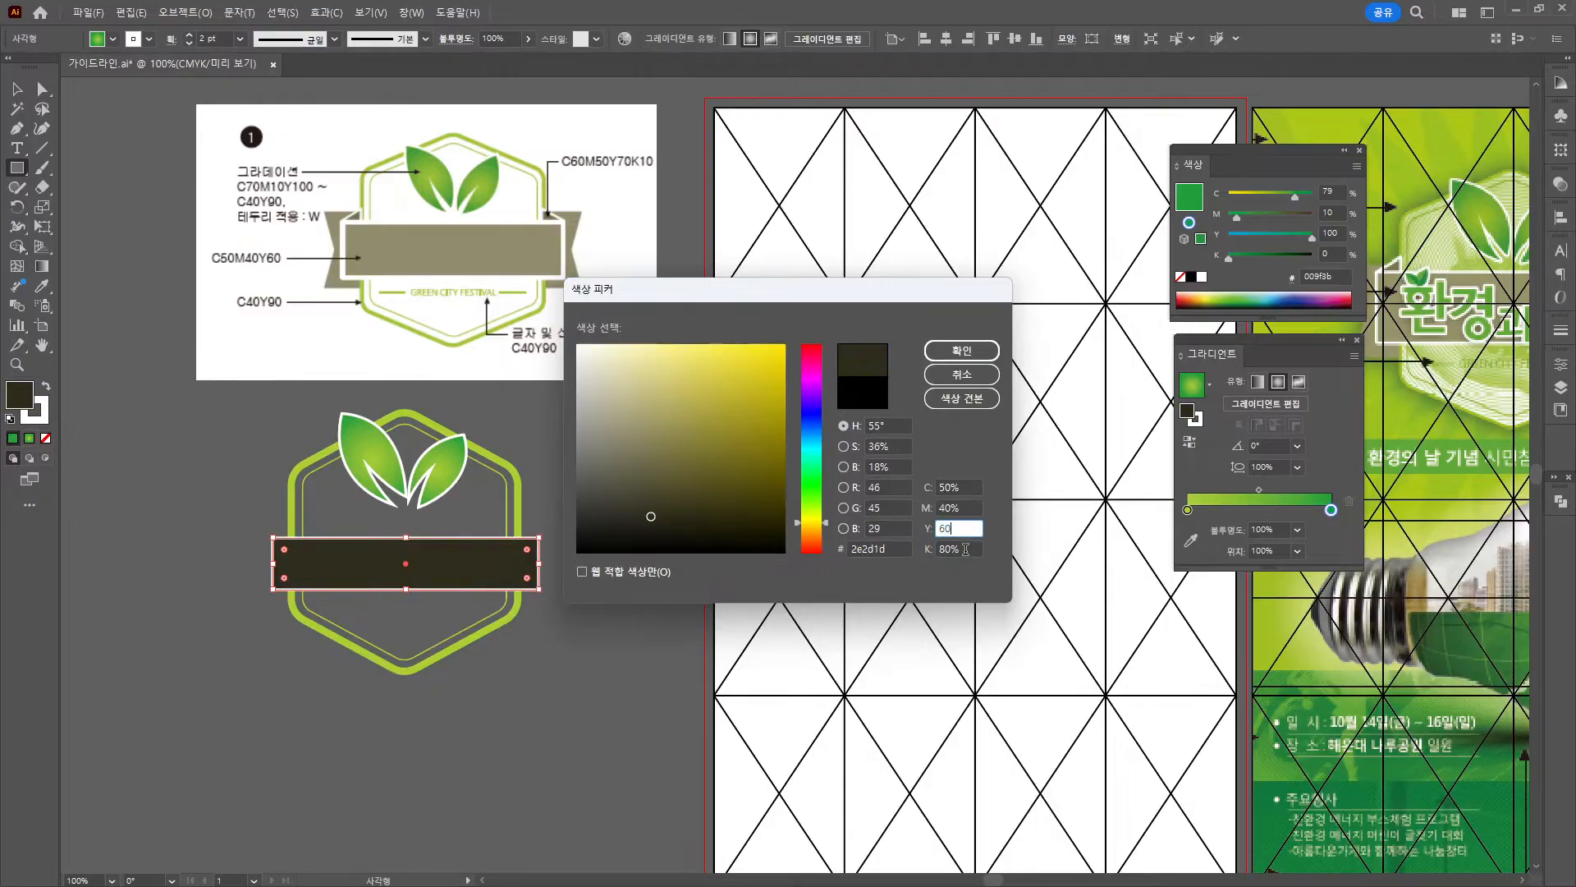
key(Tab)
text(0)
key(Return)
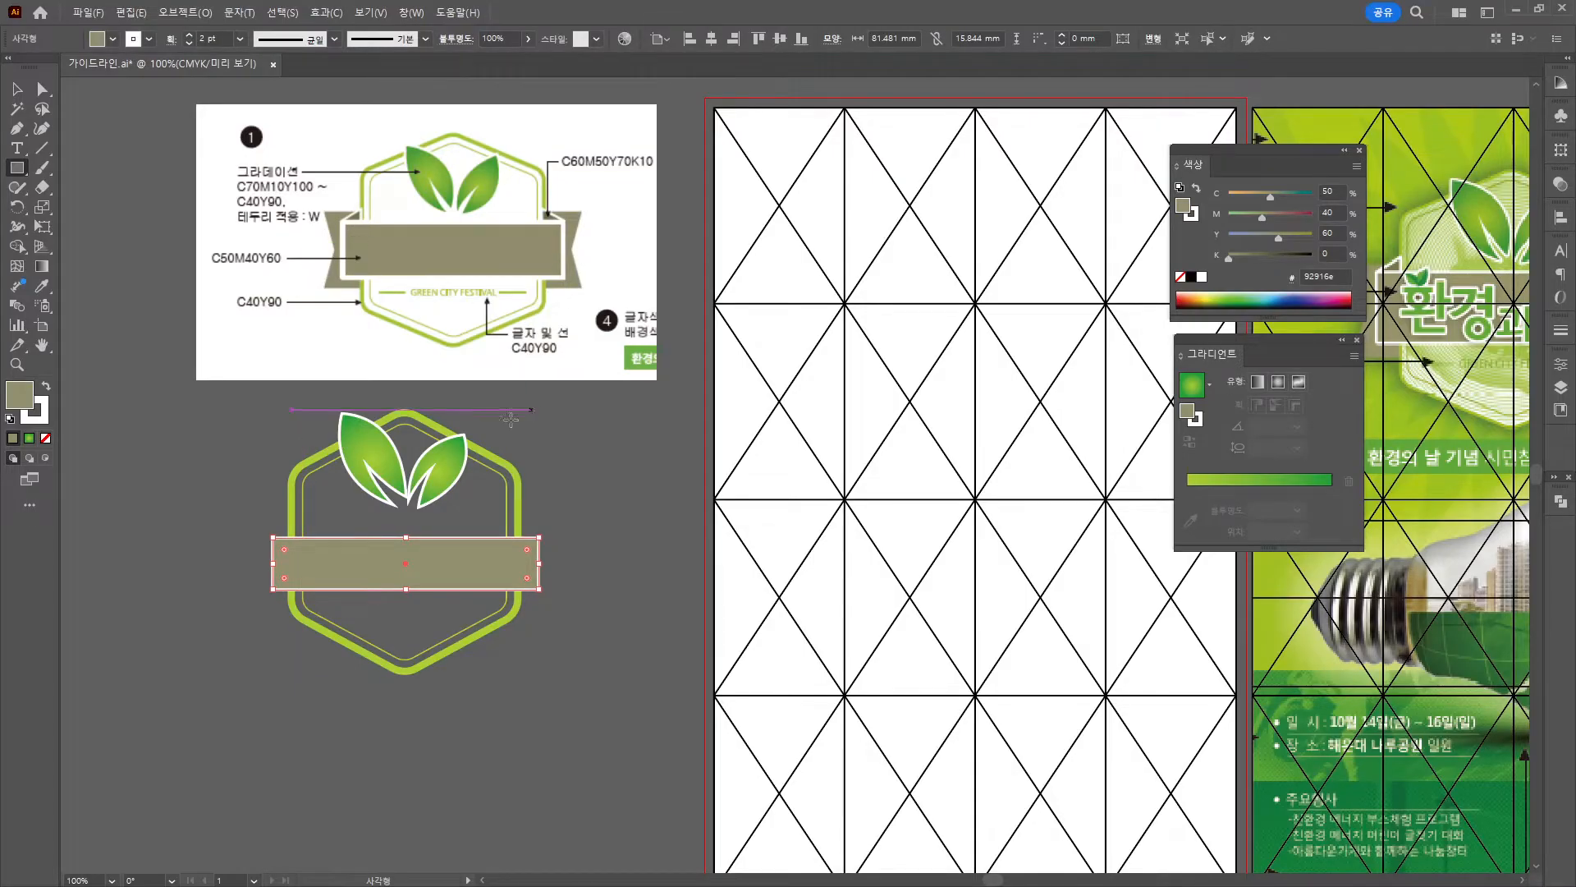
Make the banner rectangle slightly taller by dragging its top edge.
click(17, 89)
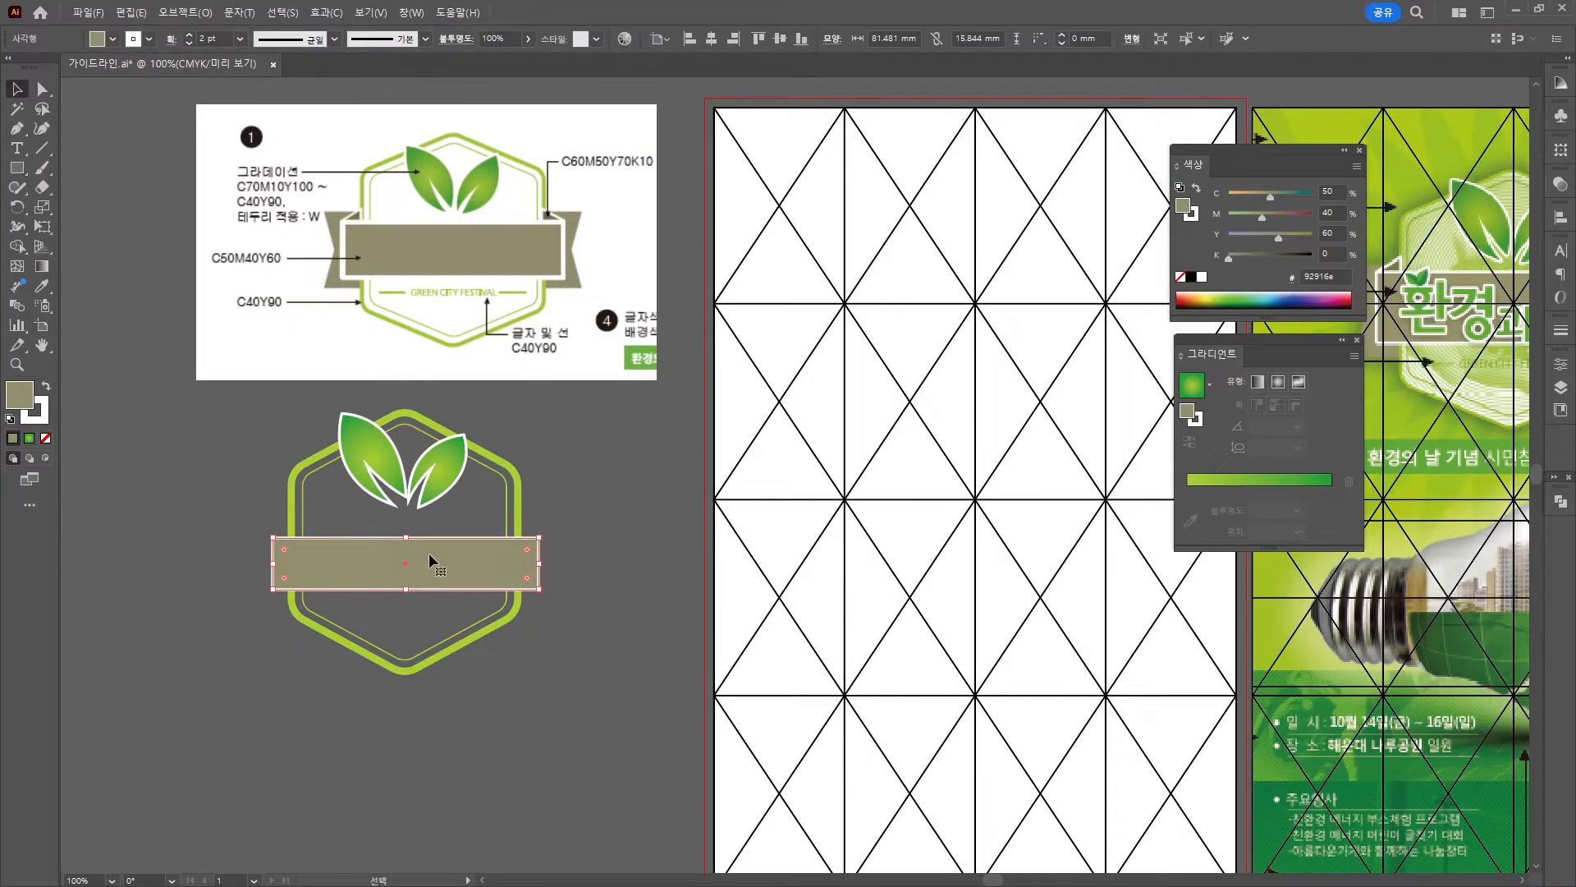
drag(406, 539, 407, 528)
click(616, 477)
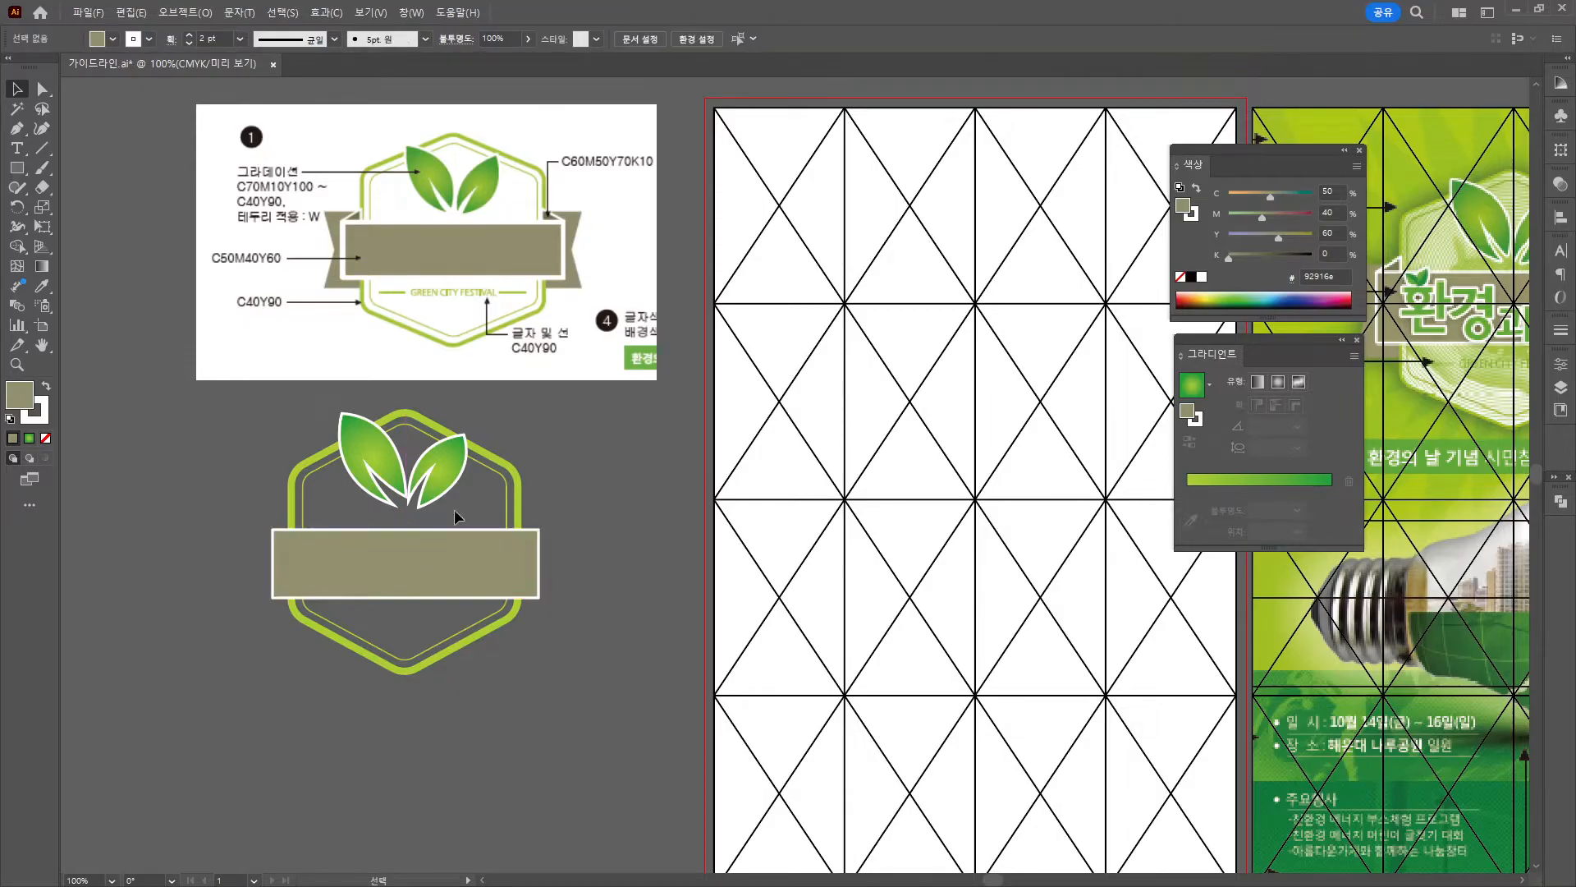
Draw a narrow rectangle with no outline at the banner's left end.
click(18, 170)
drag(252, 540, 287, 626)
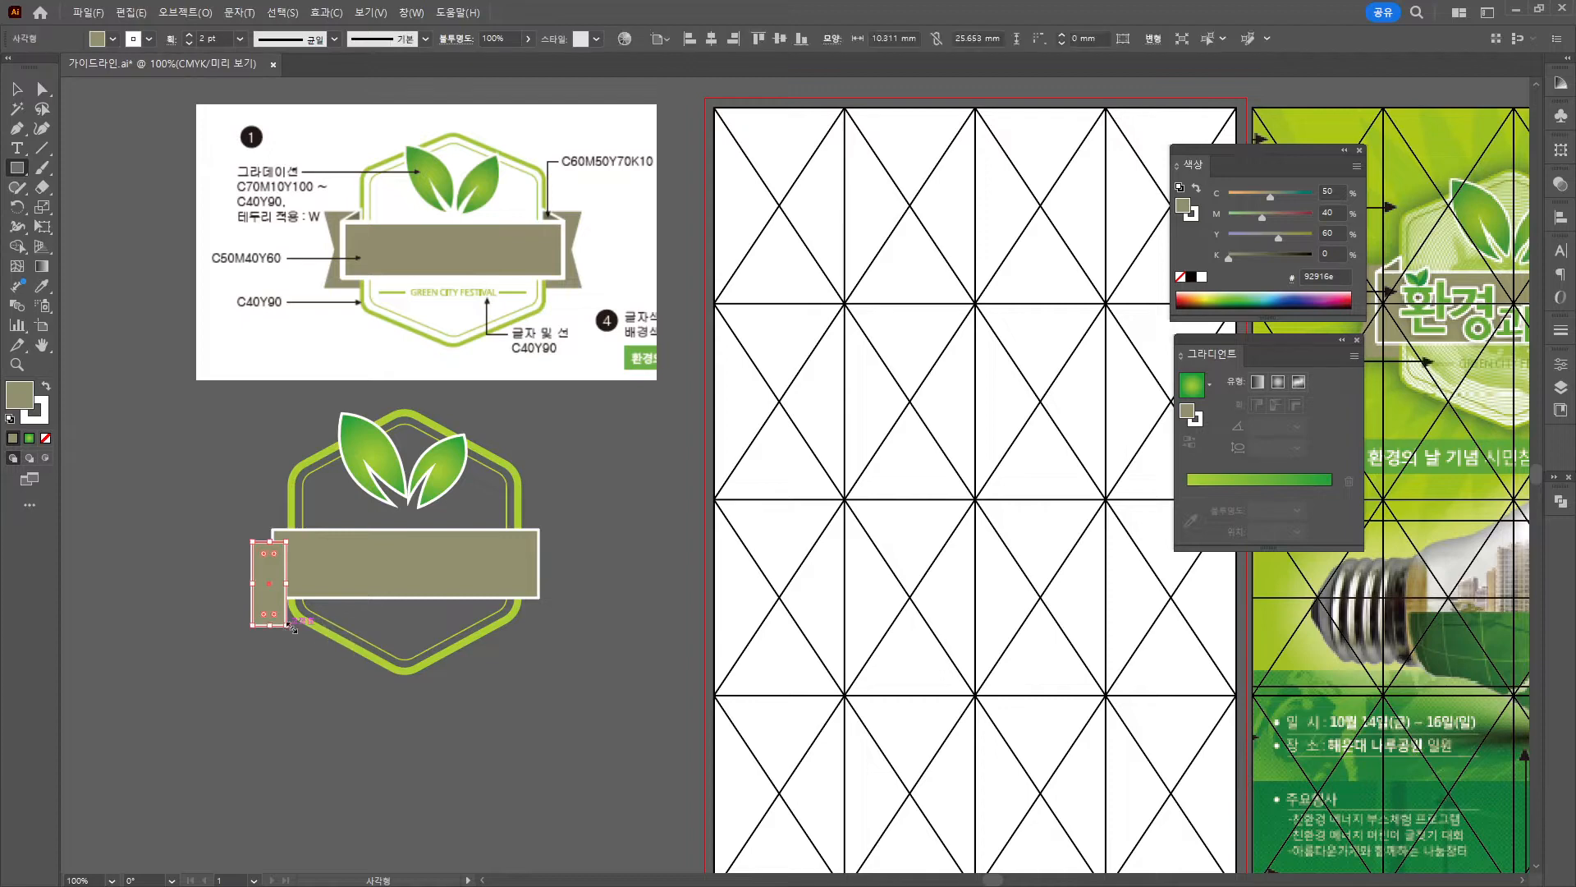
click(35, 409)
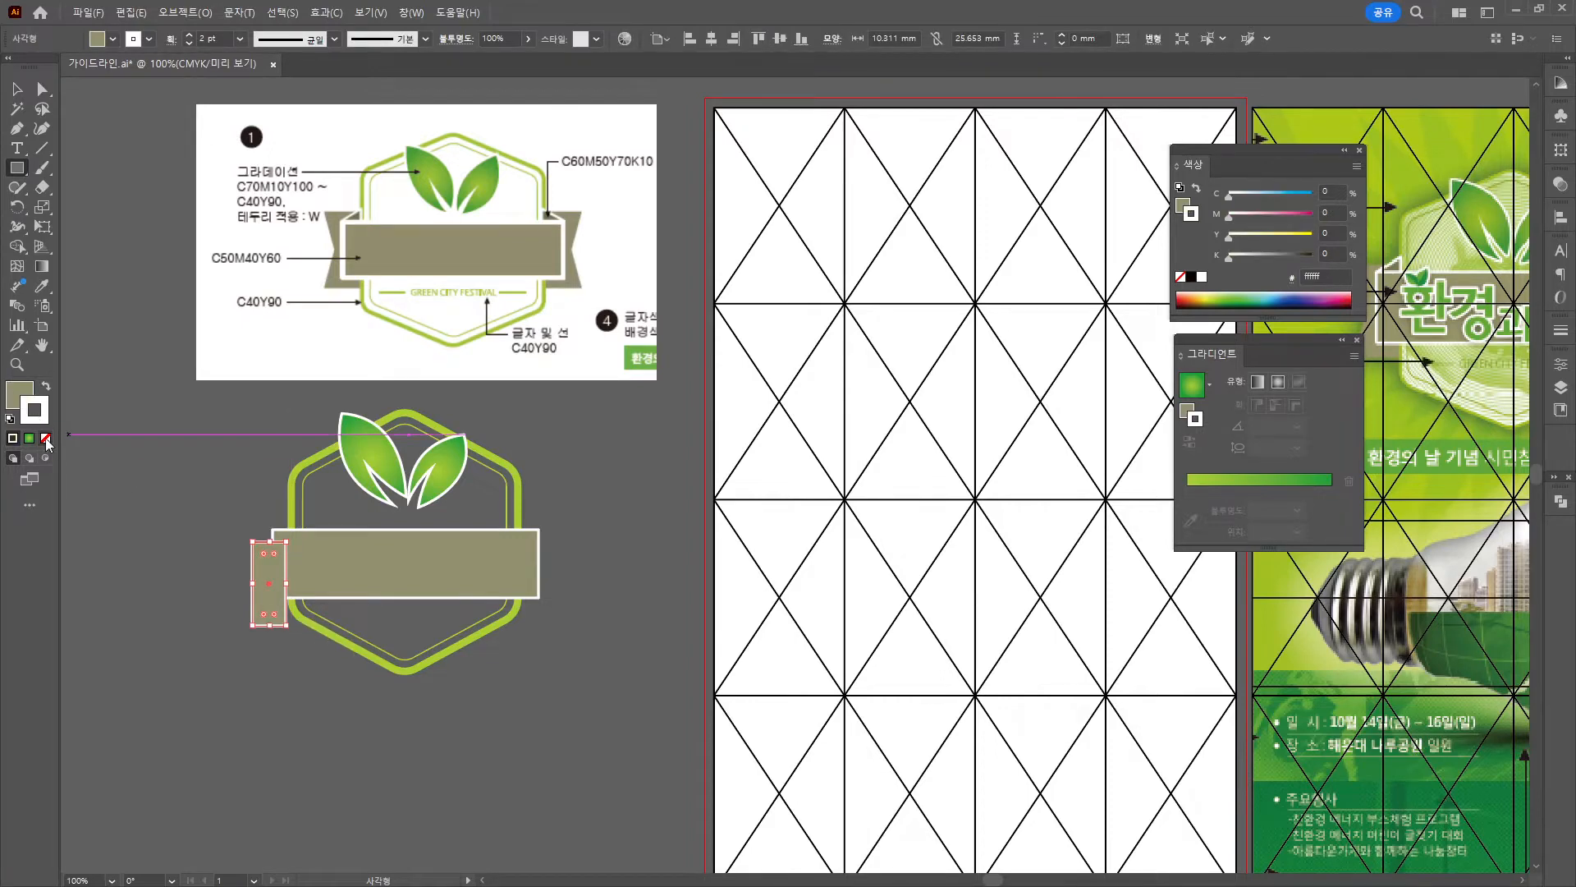
click(46, 439)
key(v)
scroll(254, 616, up, 4)
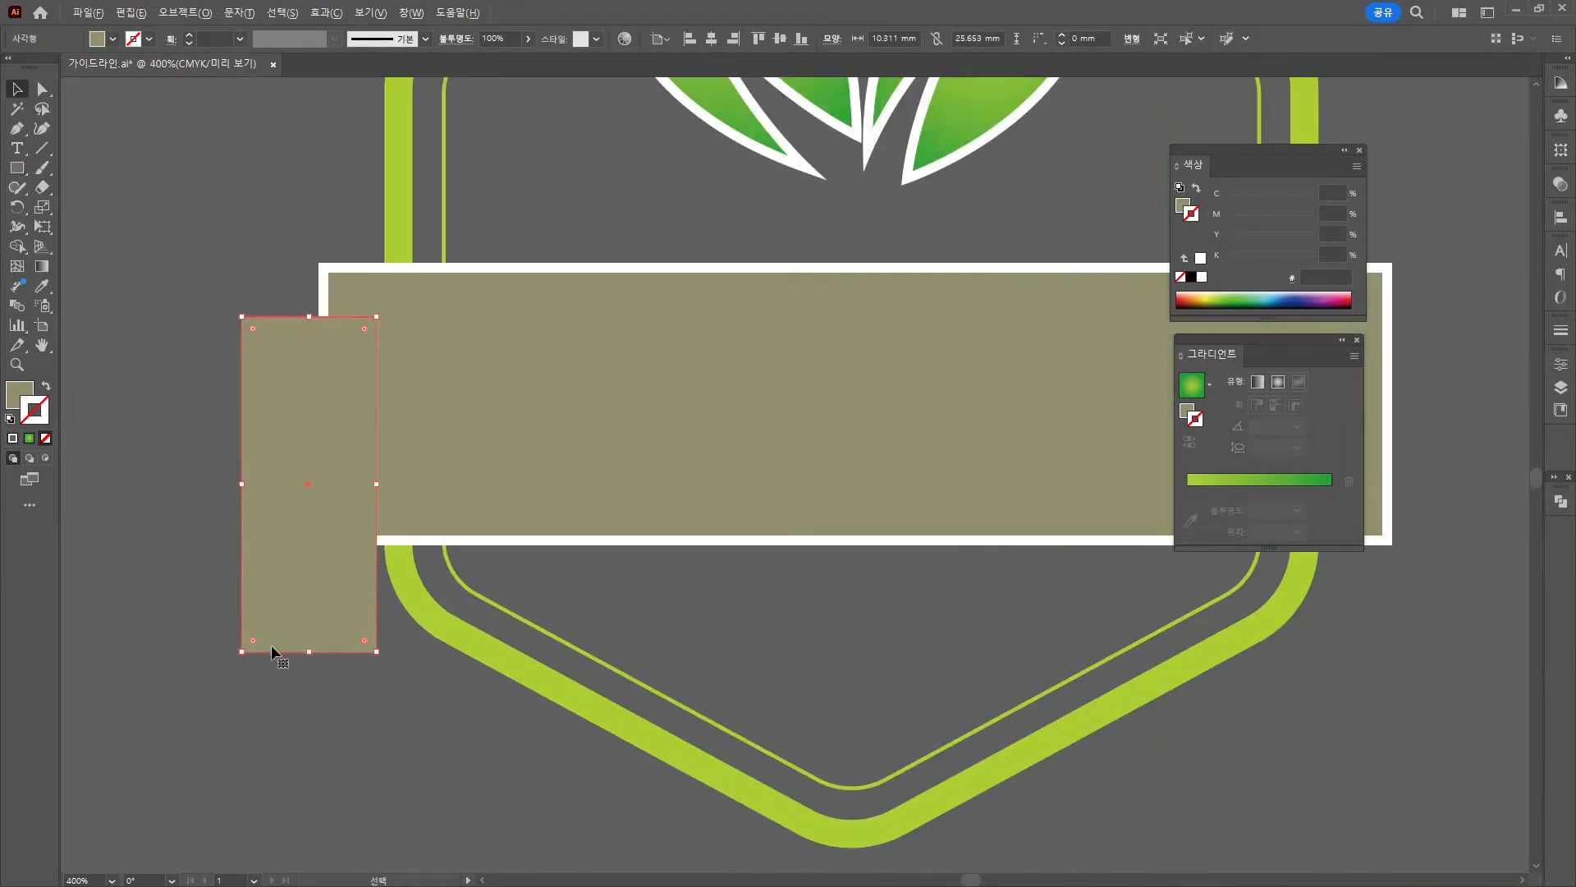
drag(245, 607, 279, 528)
Add a left-edge anchor and push it inward to form a V-notched ribbon tail.
drag(22, 130, 83, 127)
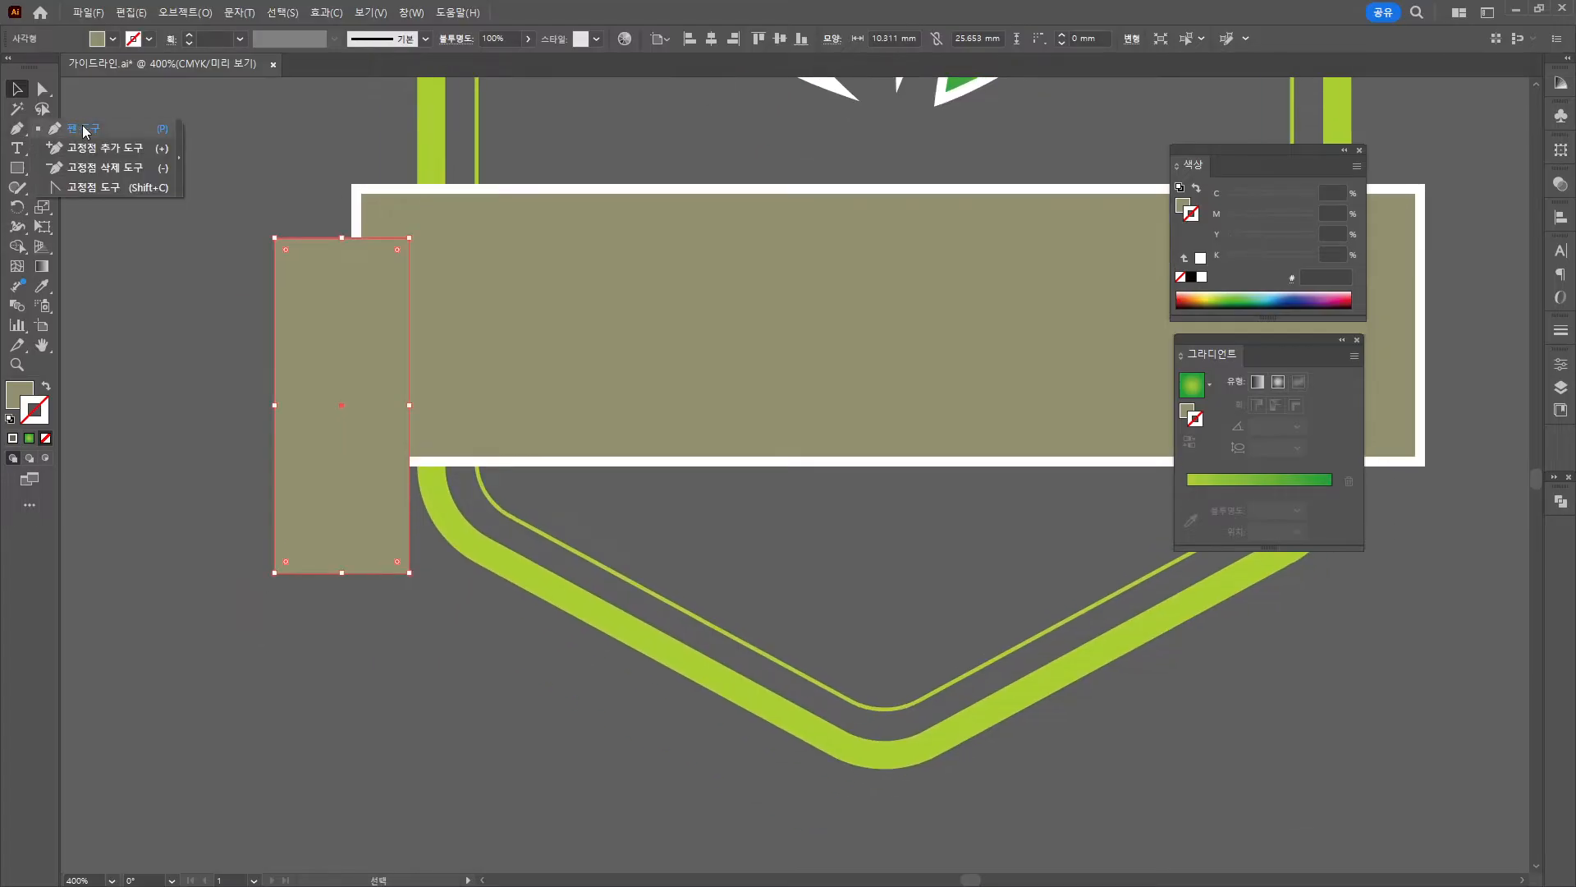
click(107, 149)
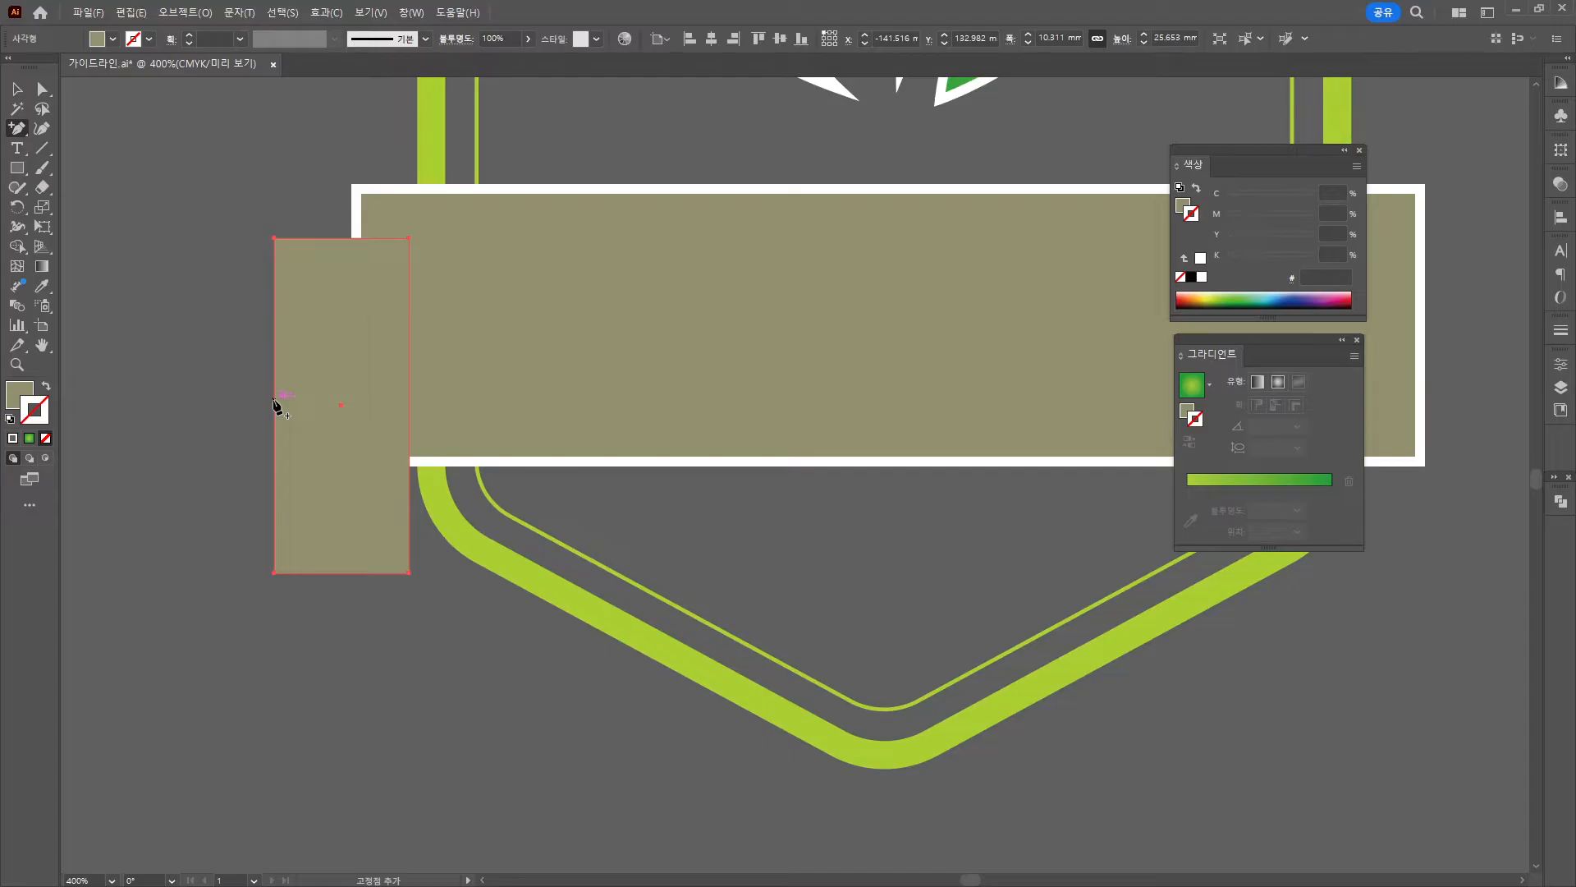
click(275, 401)
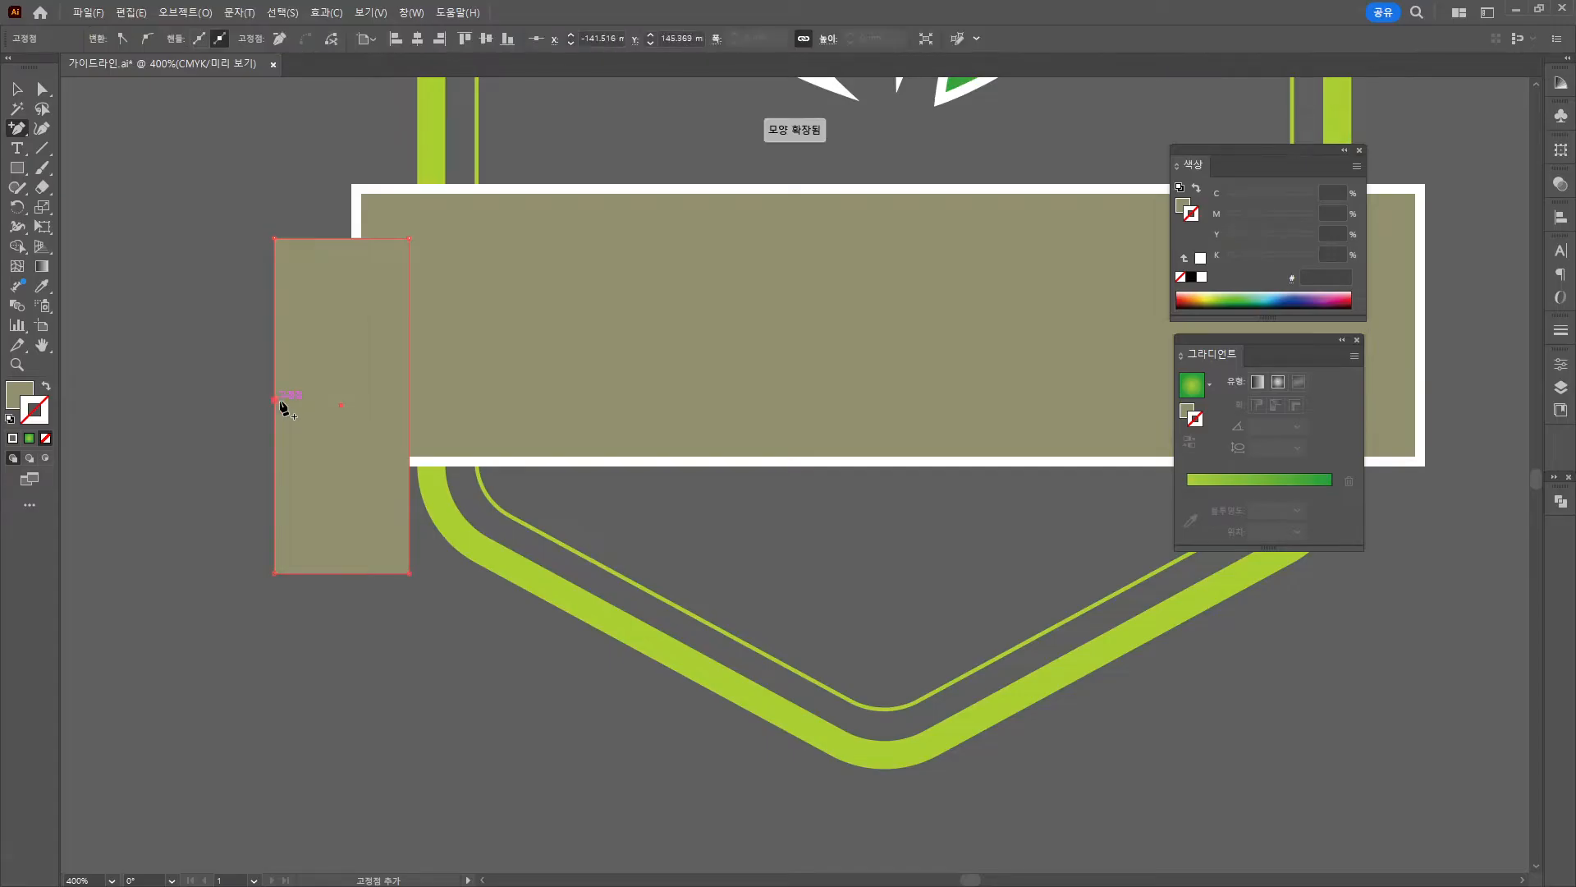
key(a)
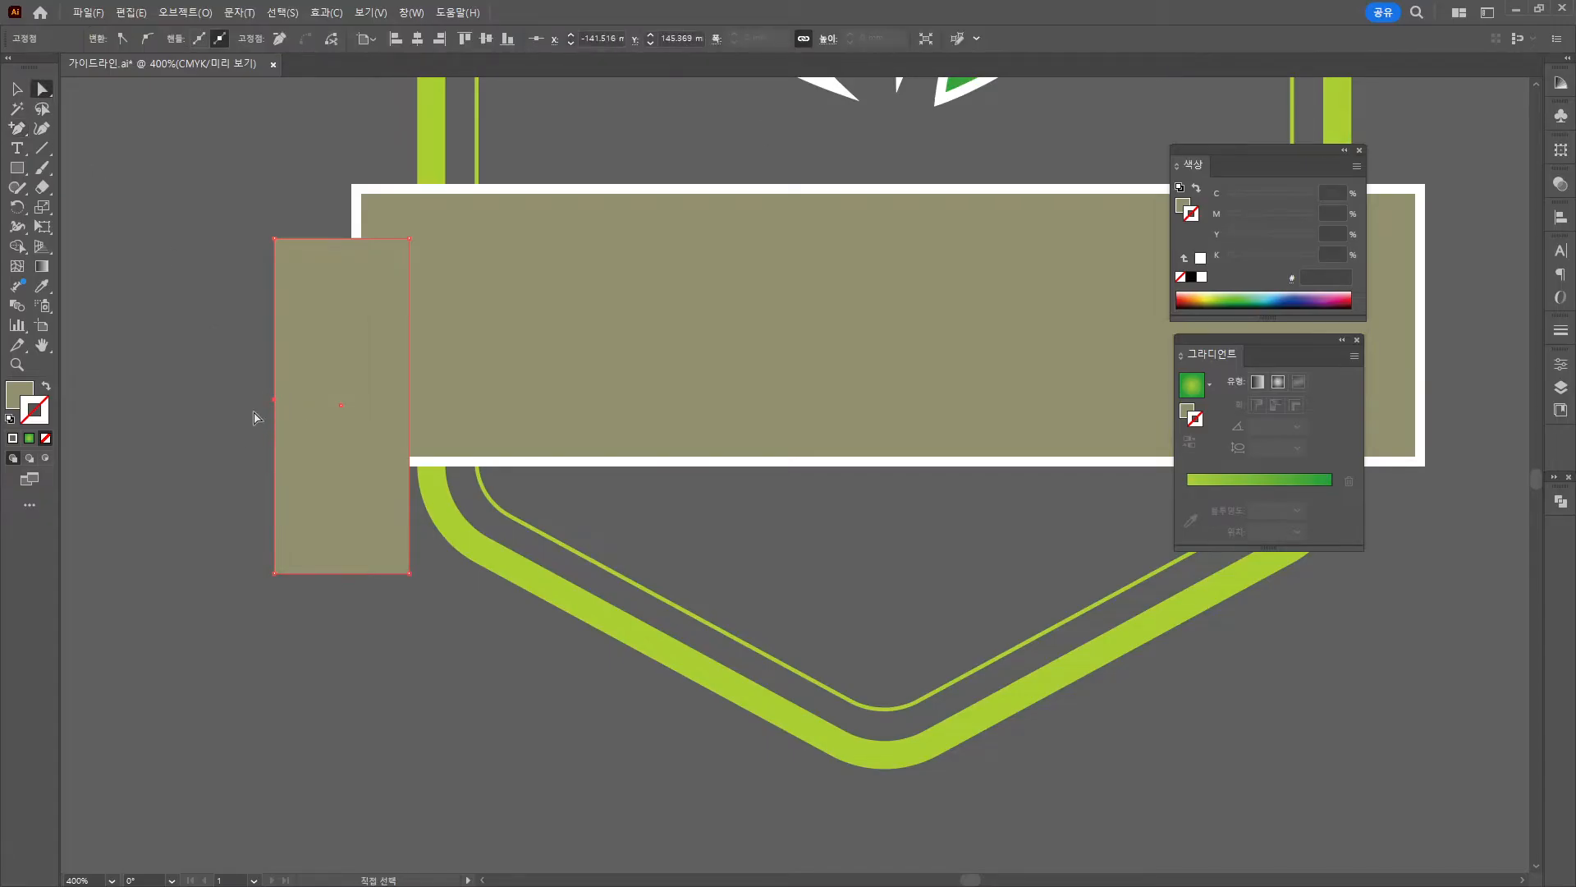
drag(275, 401, 326, 404)
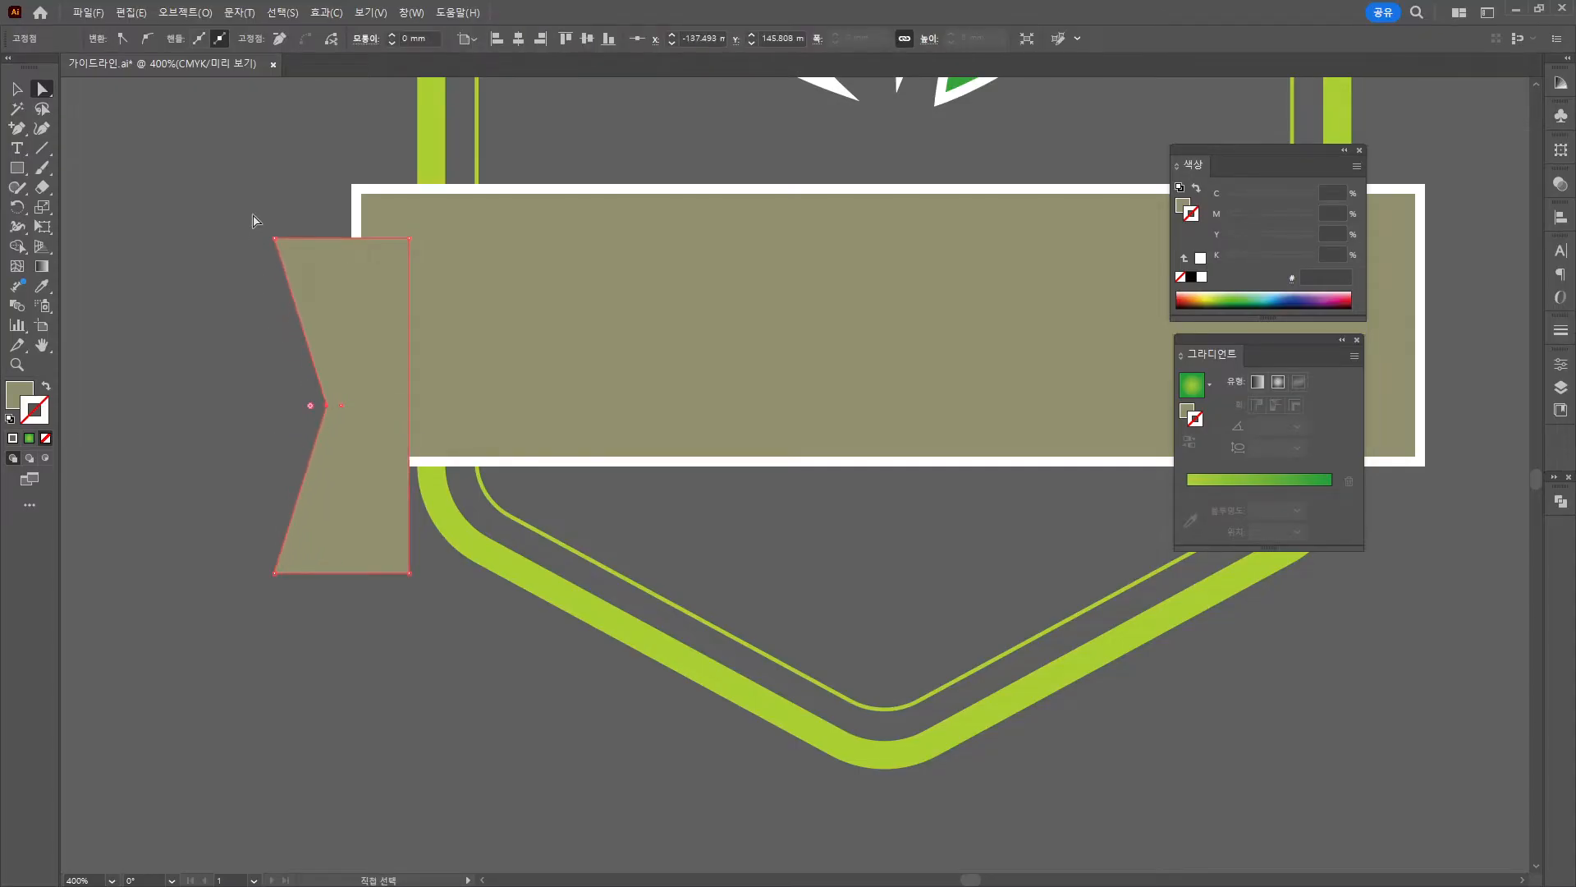
drag(276, 573, 264, 573)
Move the ribbon tail up and tuck it under the band's left end.
click(17, 89)
click(114, 140)
scroll(362, 378, down, 2)
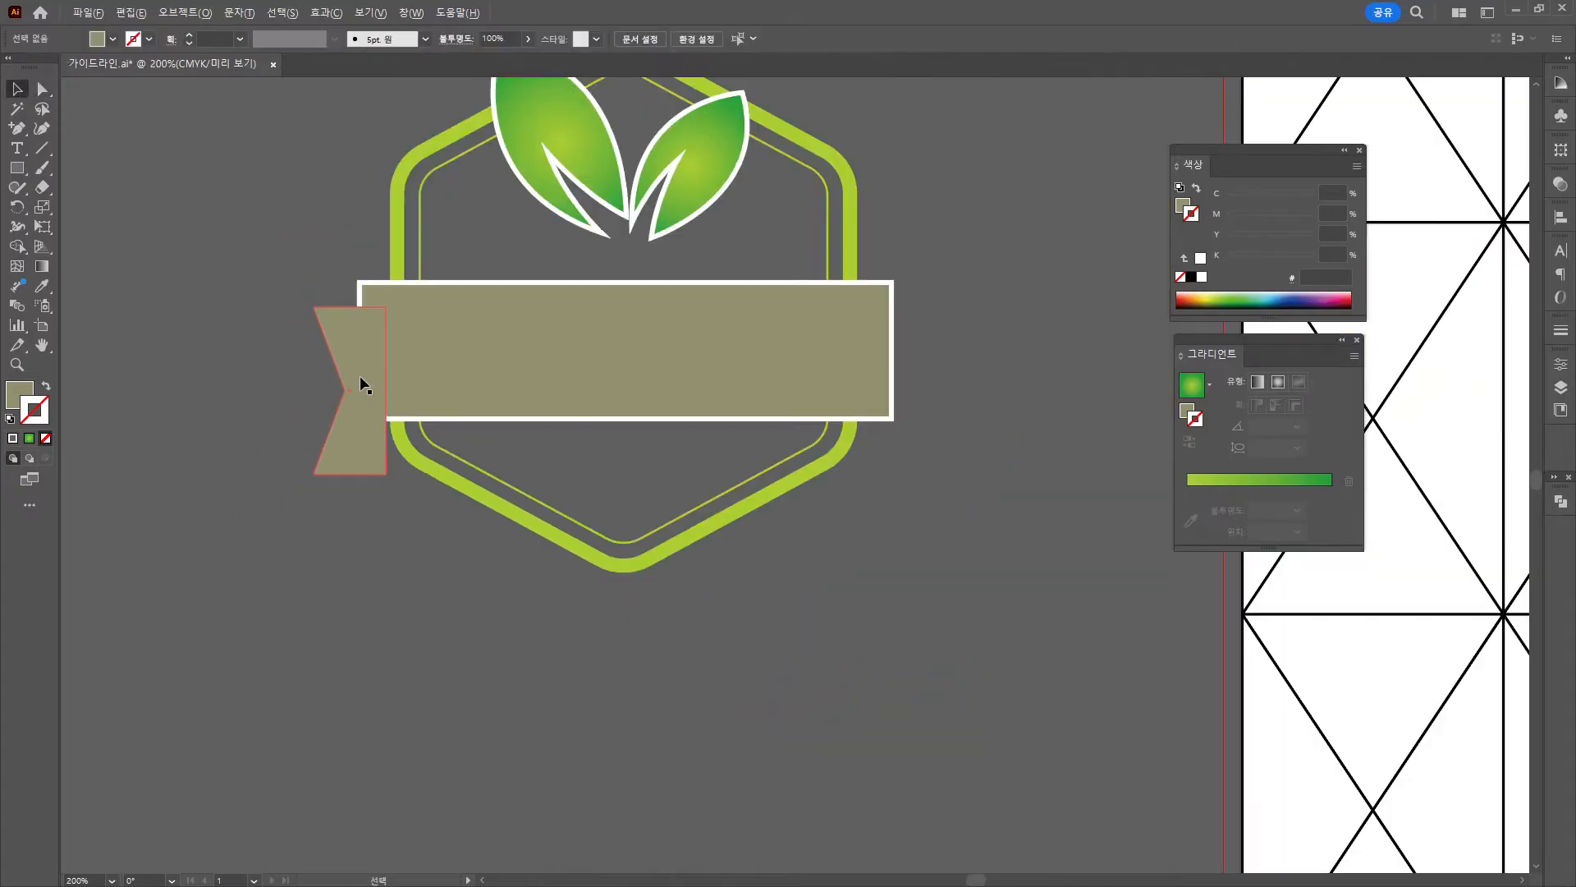
drag(593, 352, 647, 750)
mouse_move(436, 746)
mouse_down()
mouse_move(425, 727)
mouse_move(443, 728)
mouse_up()
scroll(390, 546, down, 1)
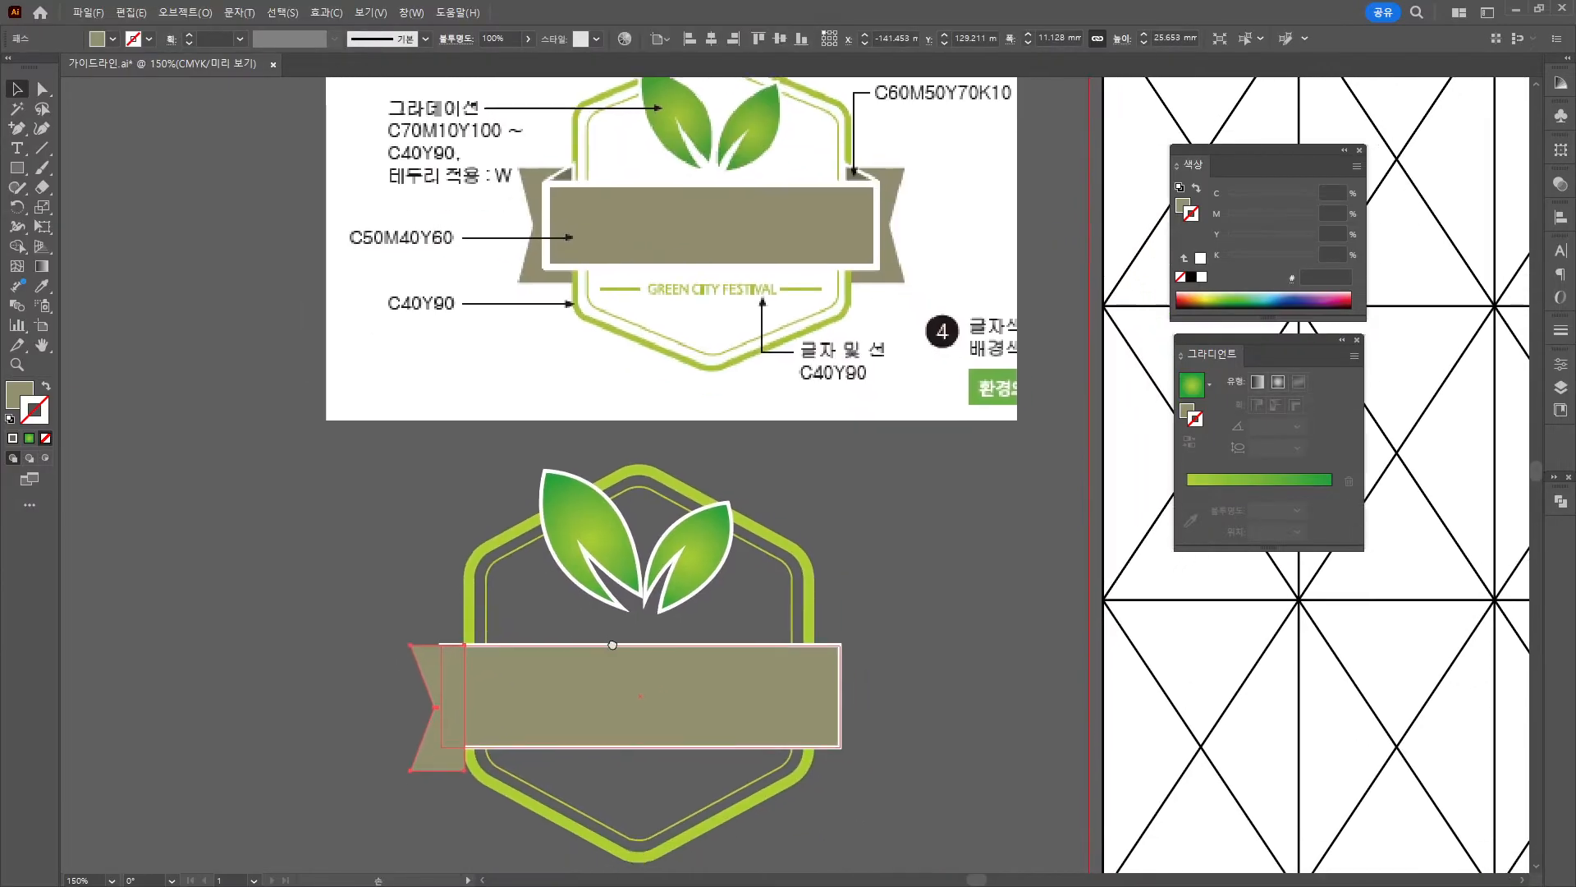
scroll(449, 693, down, 1)
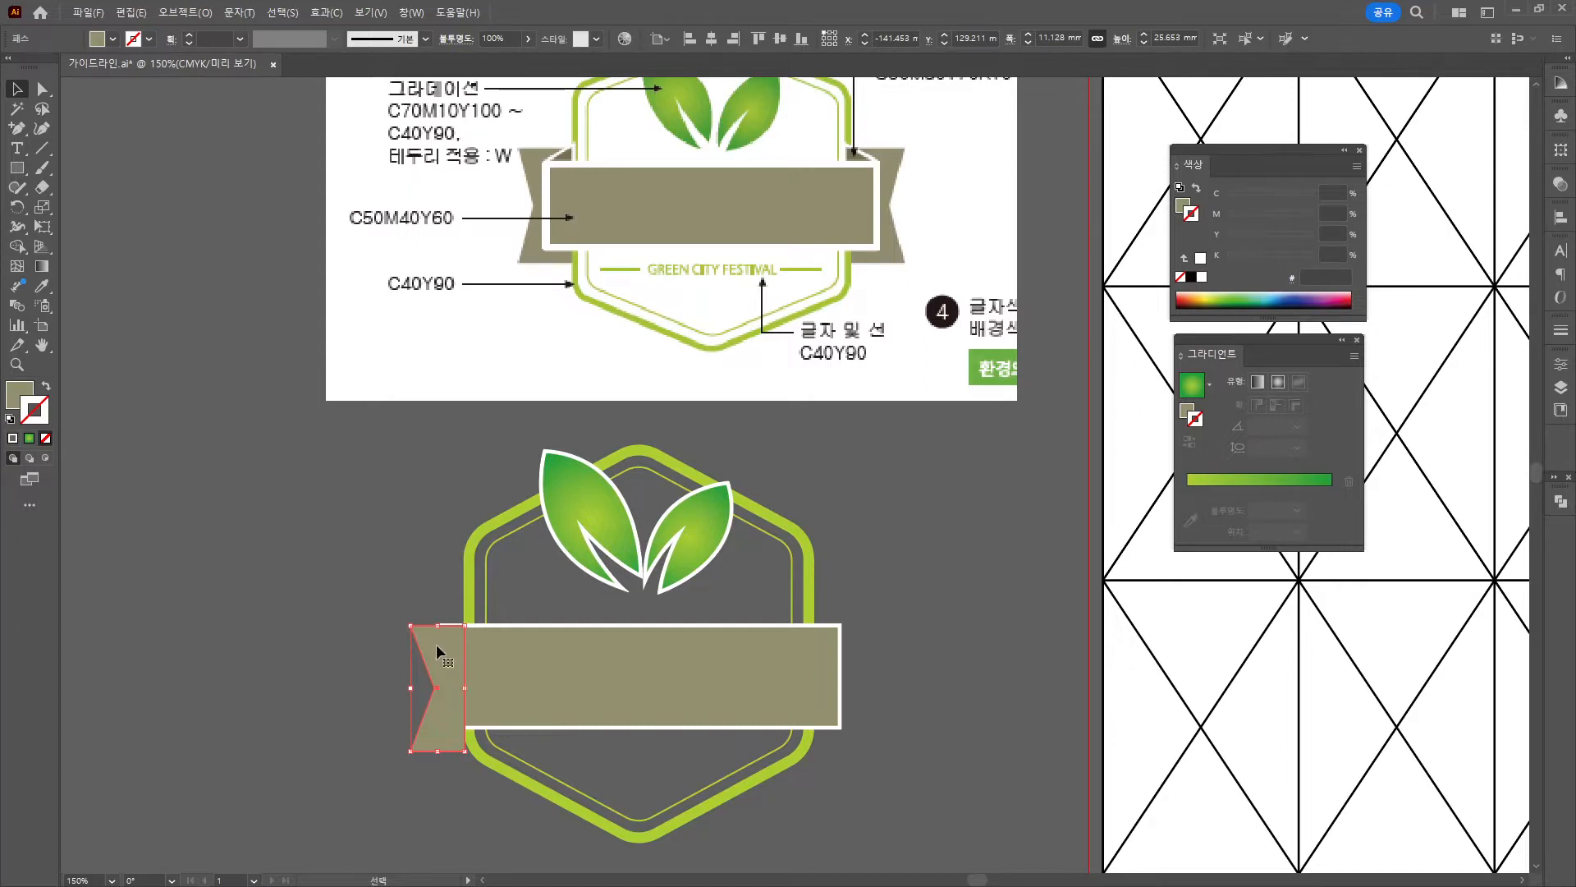
drag(435, 643, 422, 655)
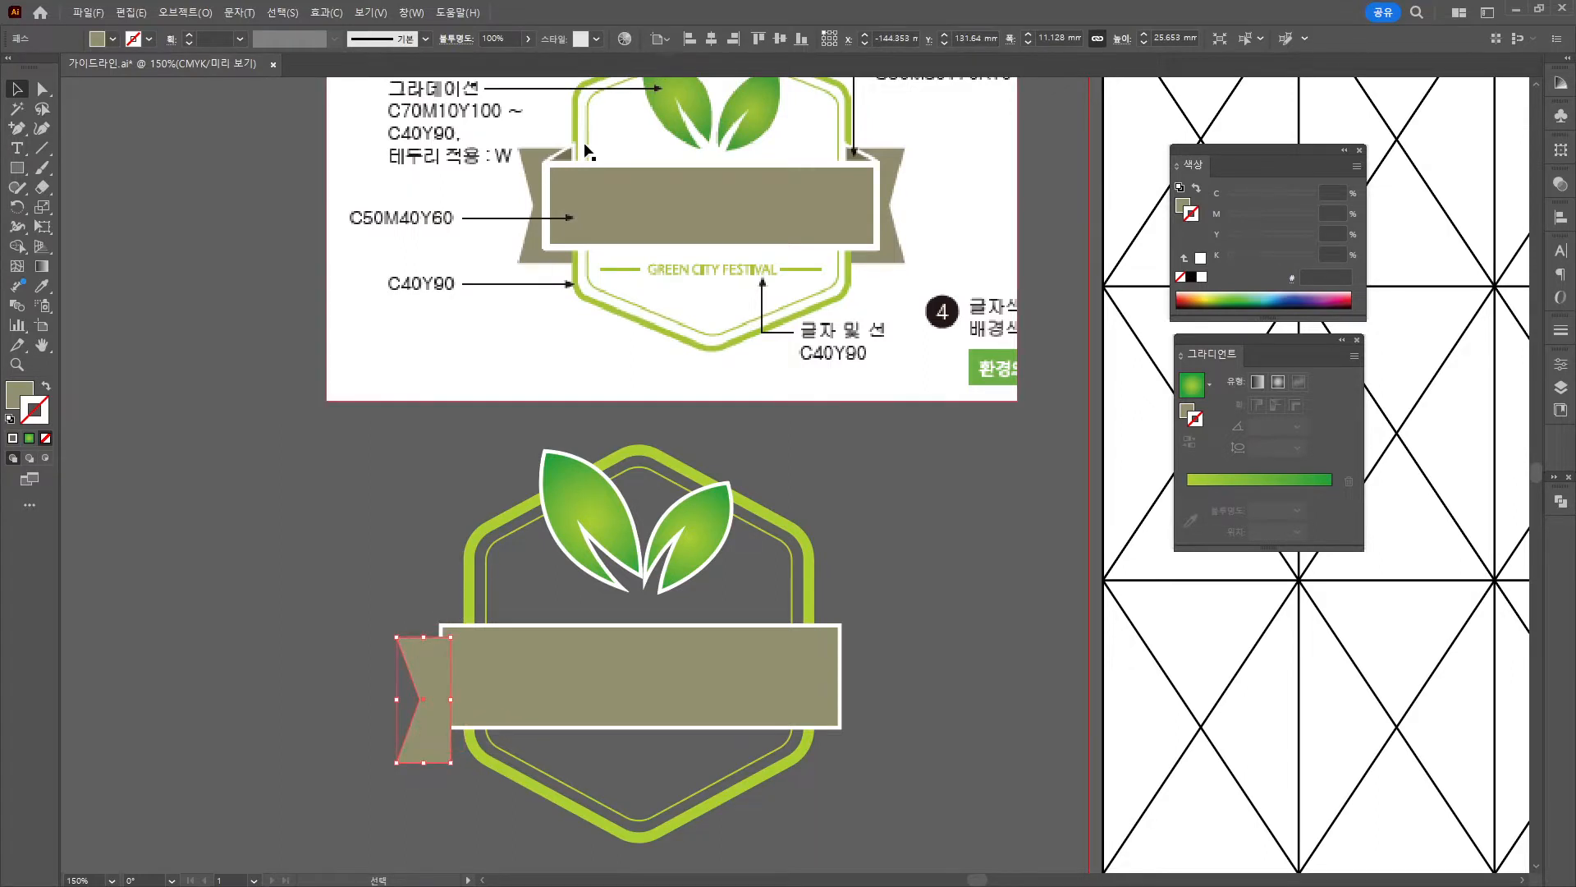
Draw a small Pen triangle at the band's top-left corner with a #ffffff outline.
click(16, 127)
click(65, 131)
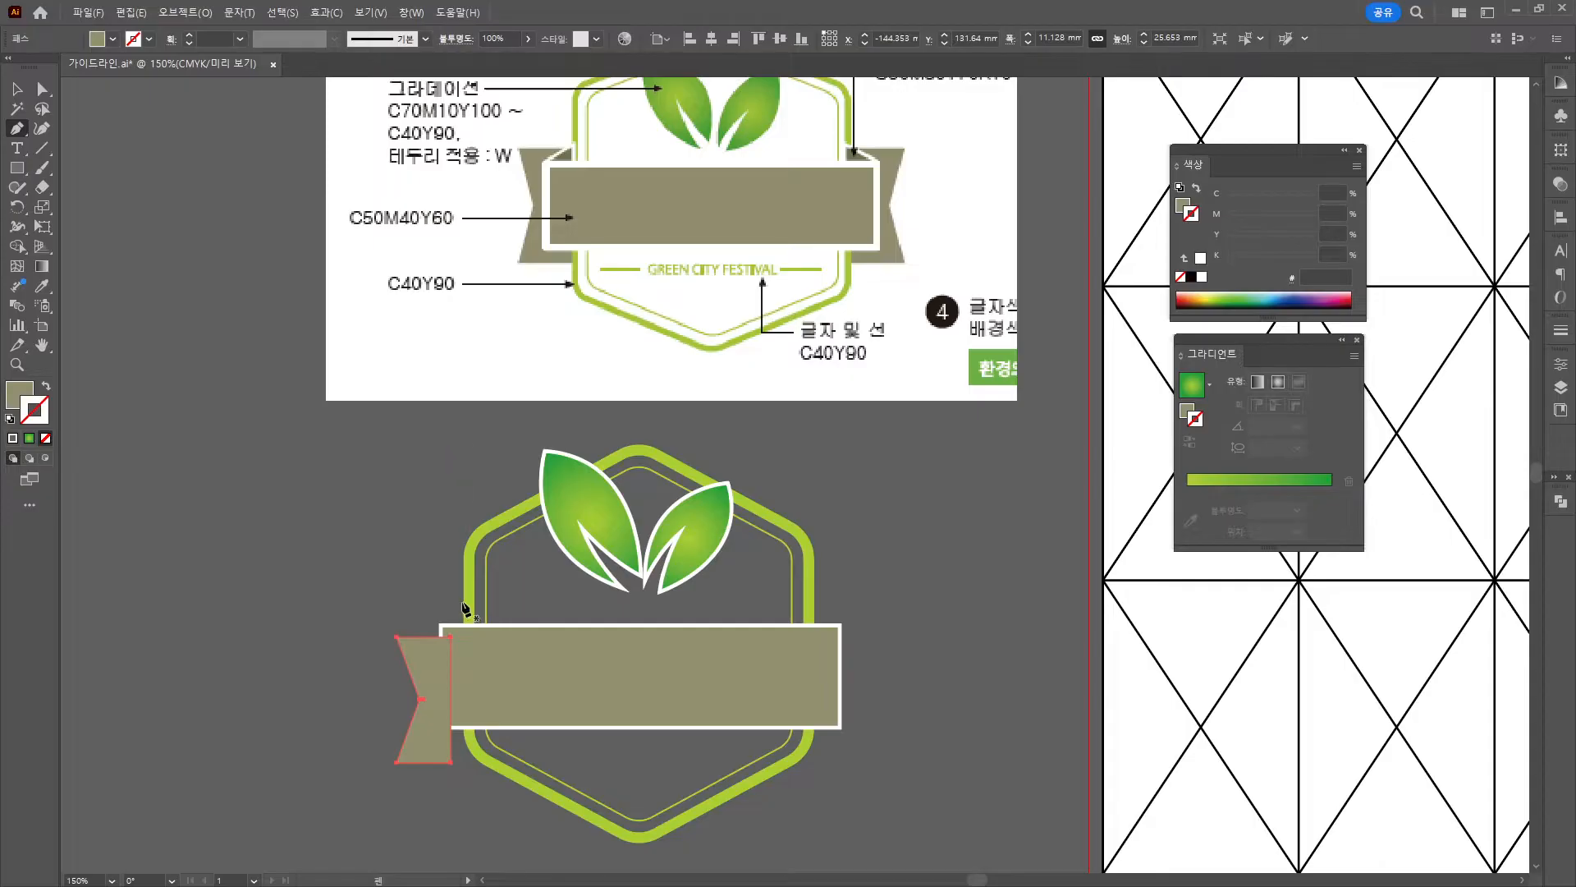
mouse_move(450, 621)
mouse_down()
mouse_move(466, 631)
mouse_move(469, 599)
mouse_up()
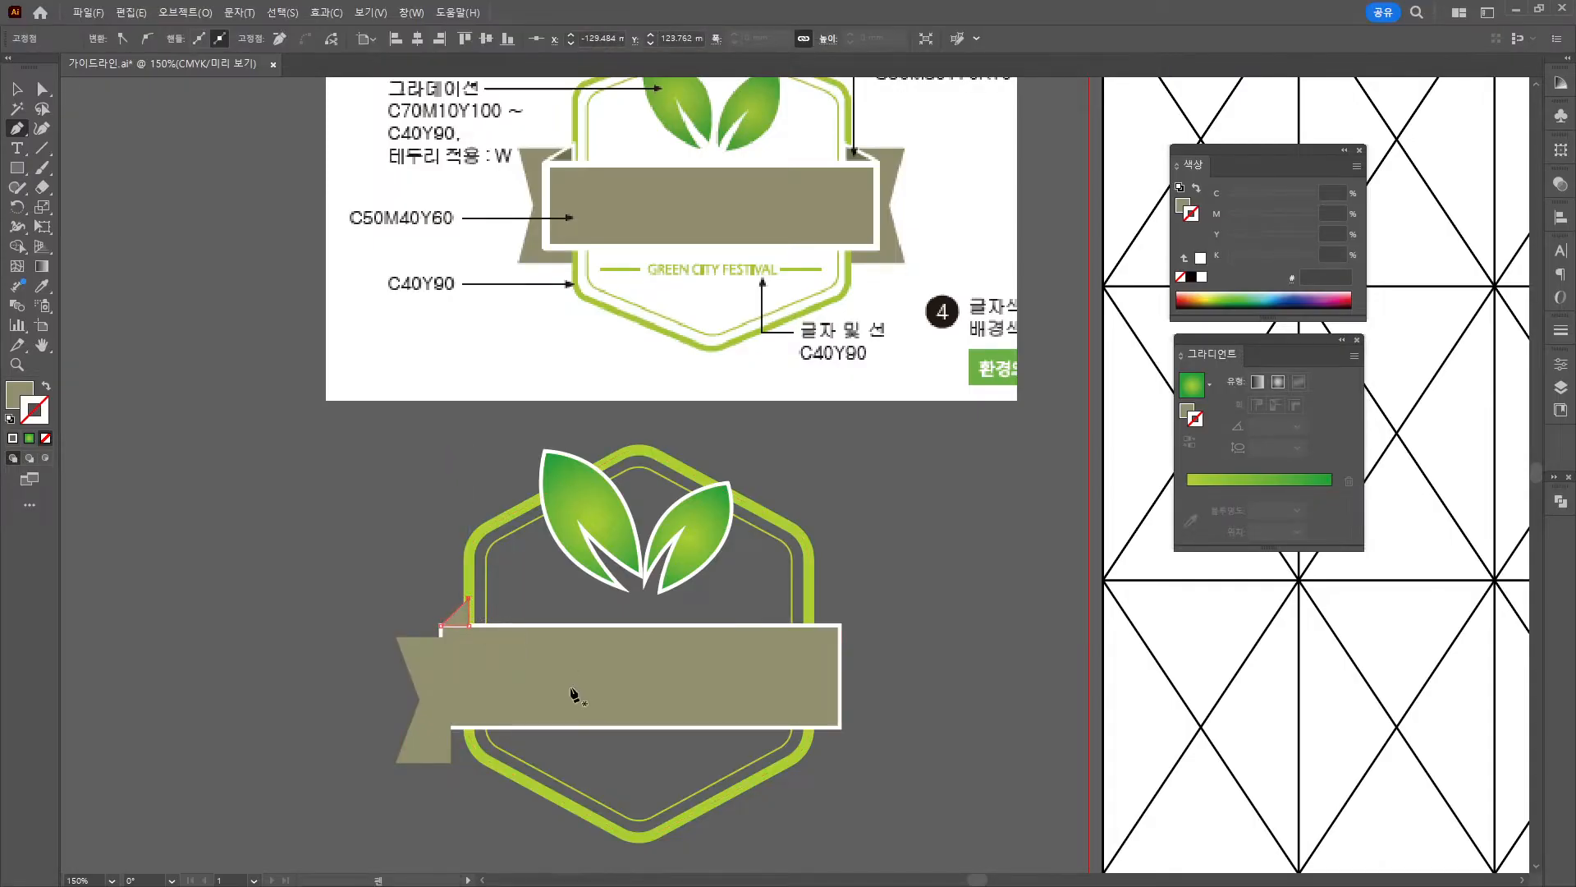
click(16, 88)
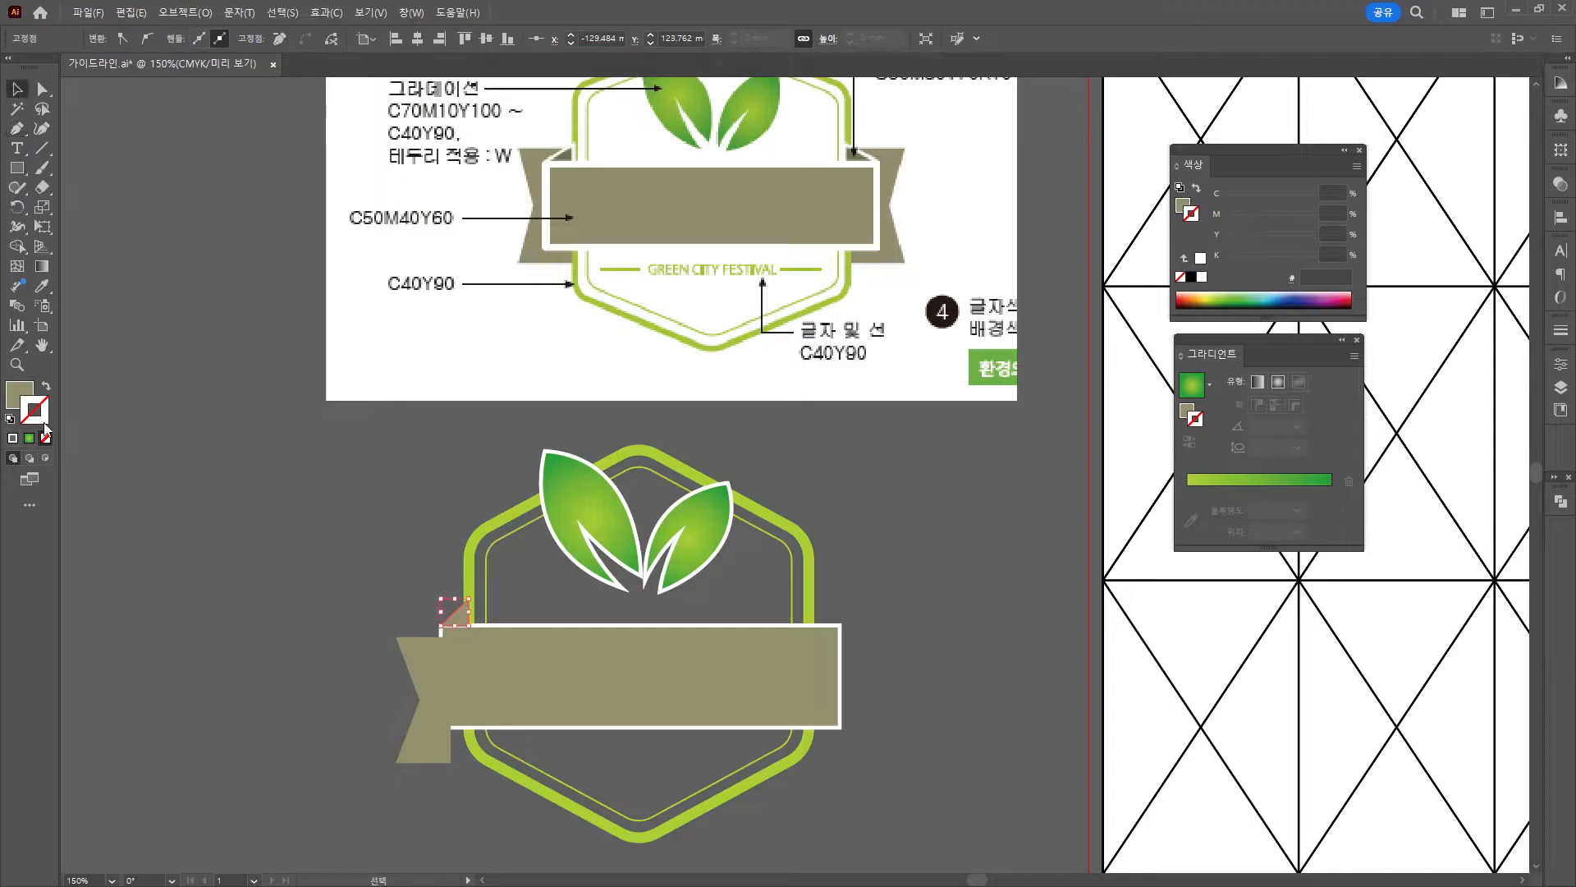
double_click(39, 416)
text(ffffff)
key(Return)
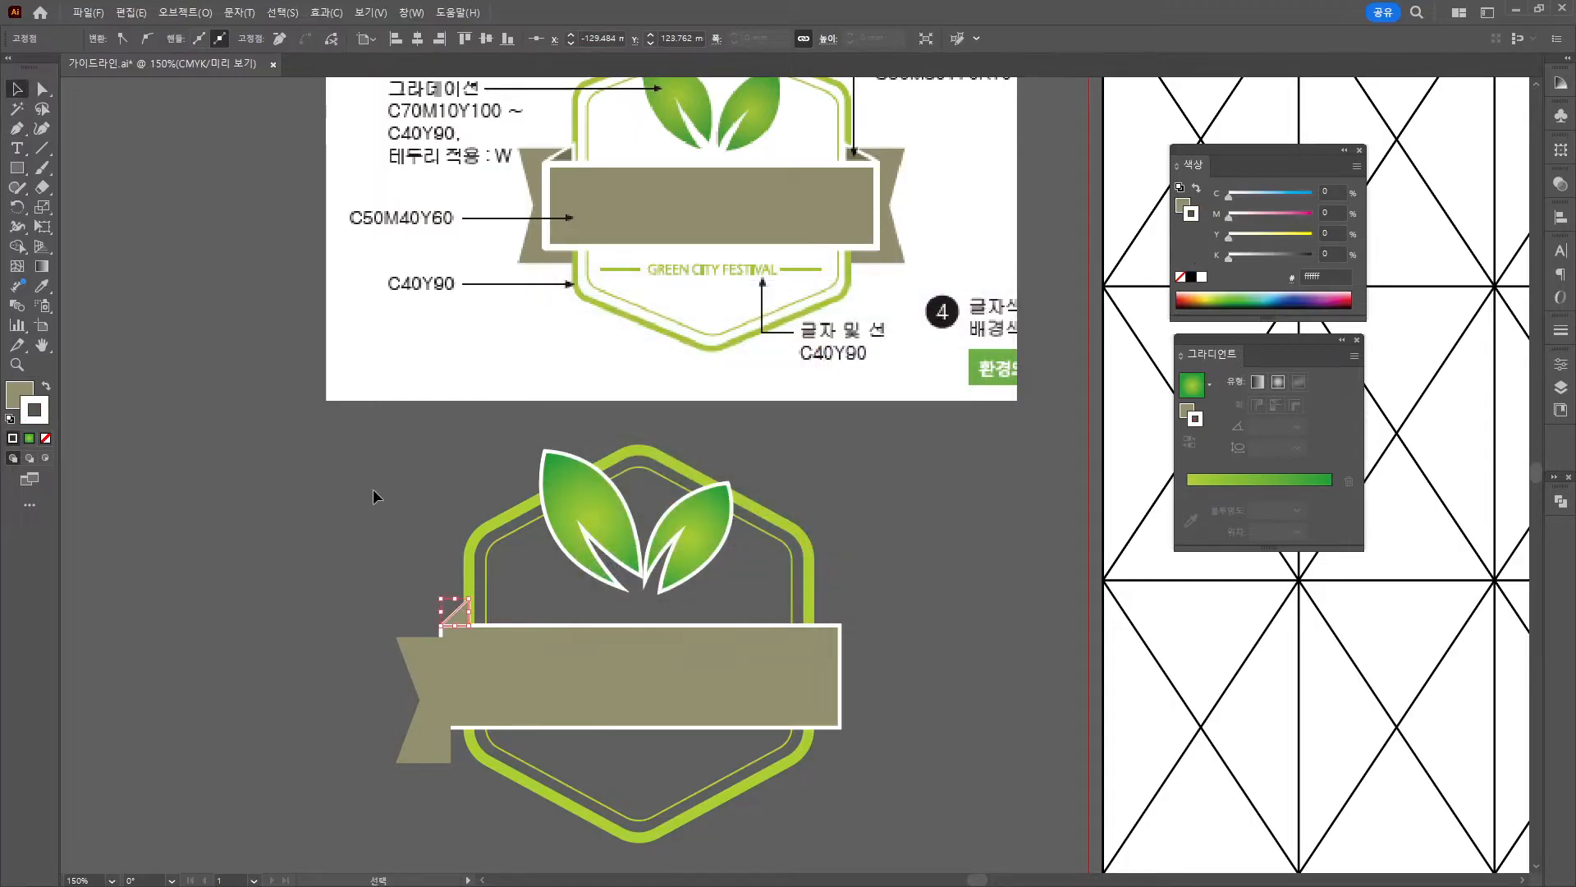
Give the triangle a 2 pt outline, then move it onto the band corner and narrow it.
click(373, 489)
scroll(575, 690, up, 5)
click(490, 605)
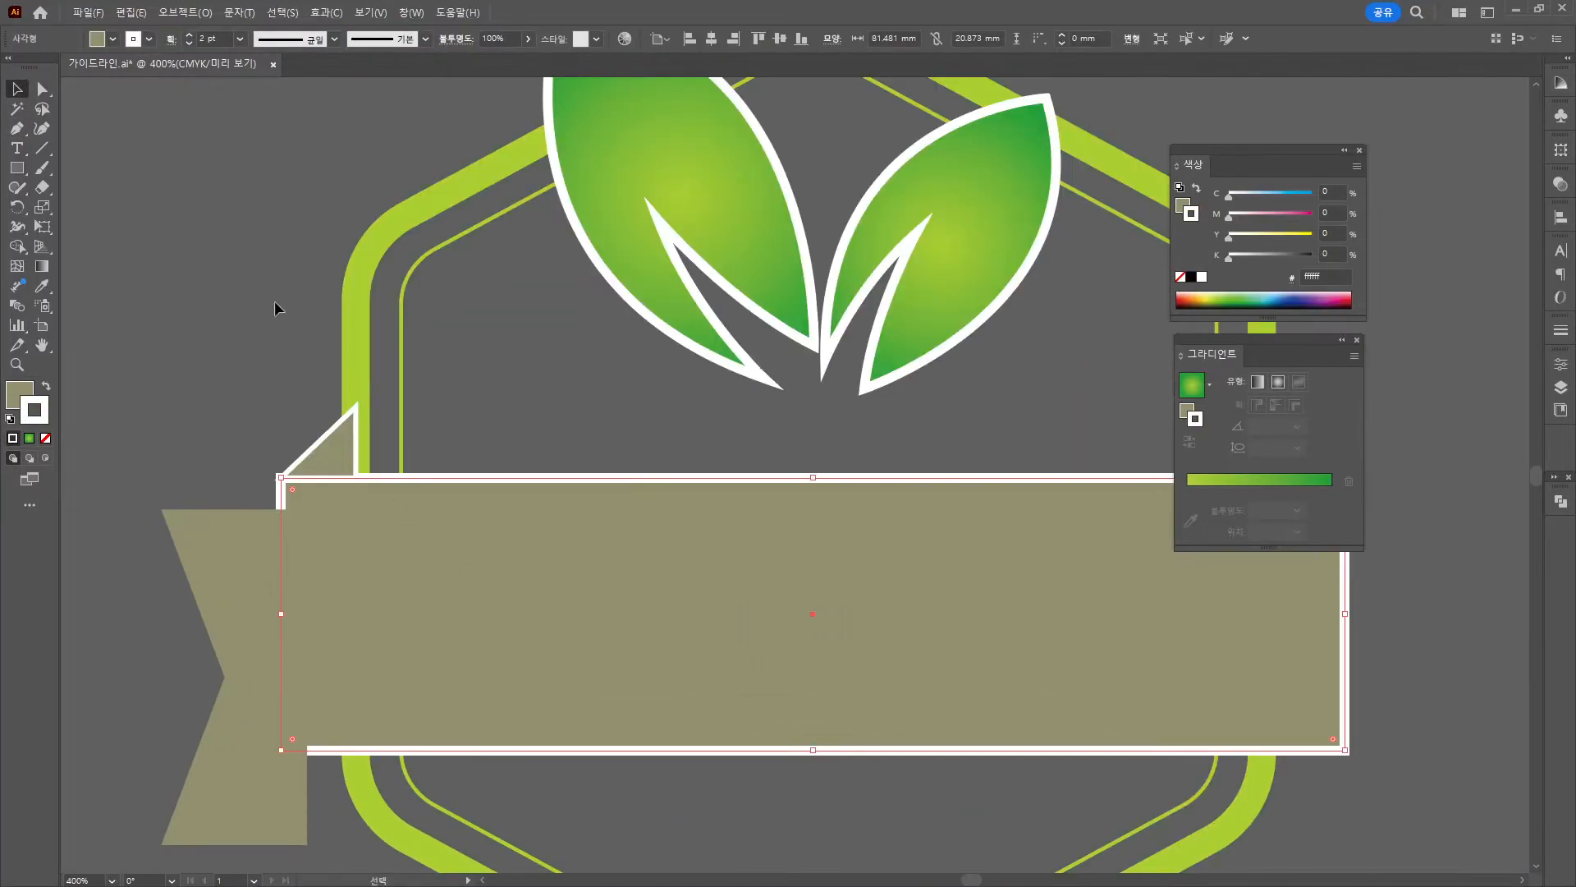
click(351, 465)
click(223, 37)
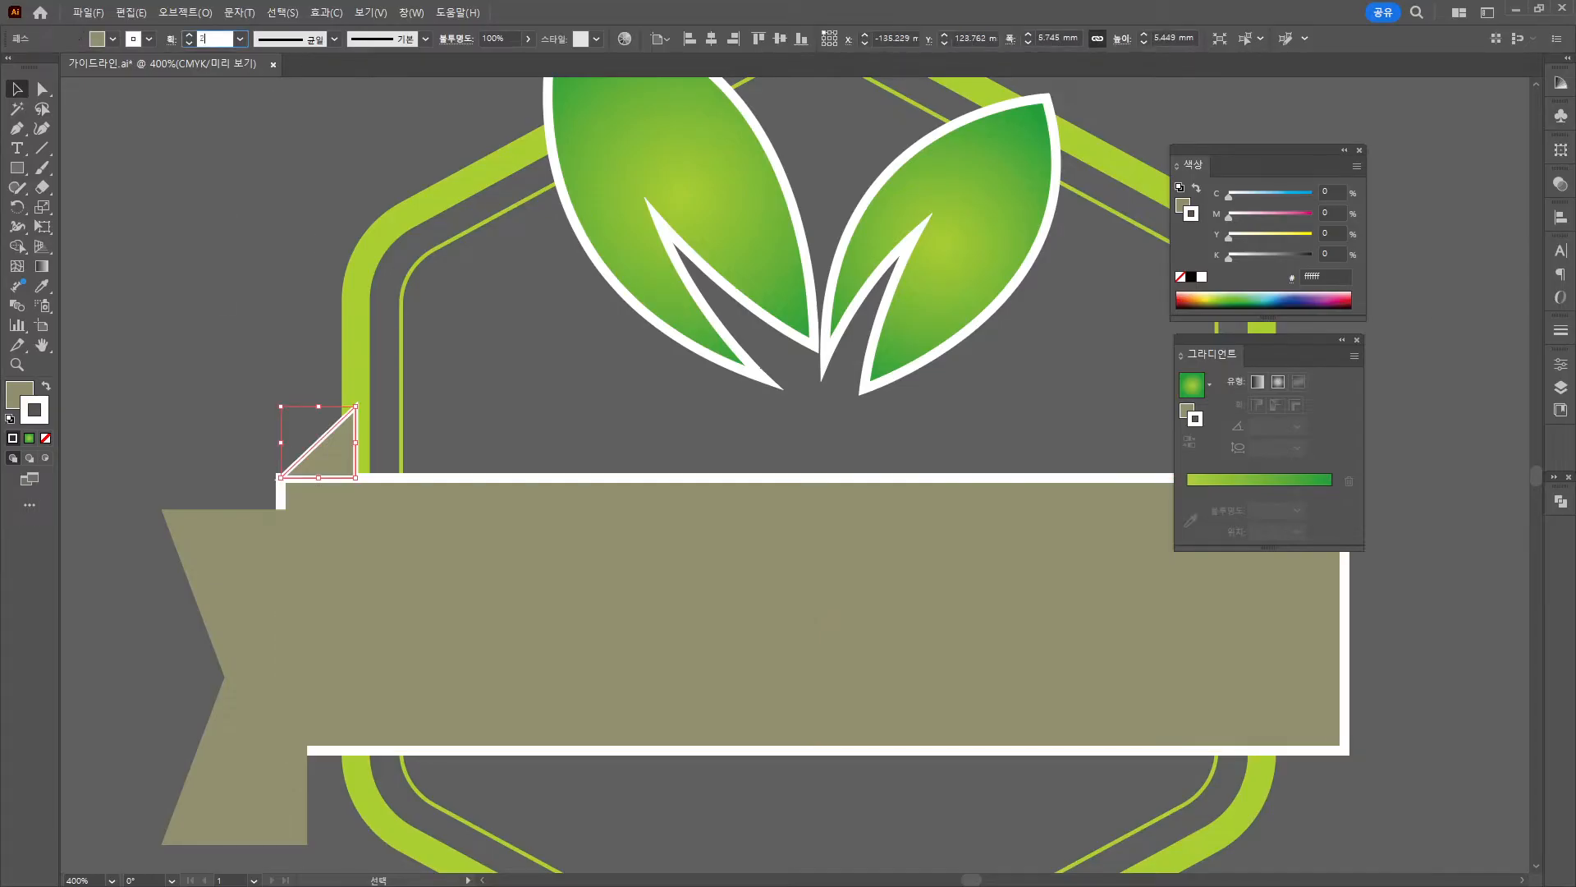
key(Return)
click(279, 390)
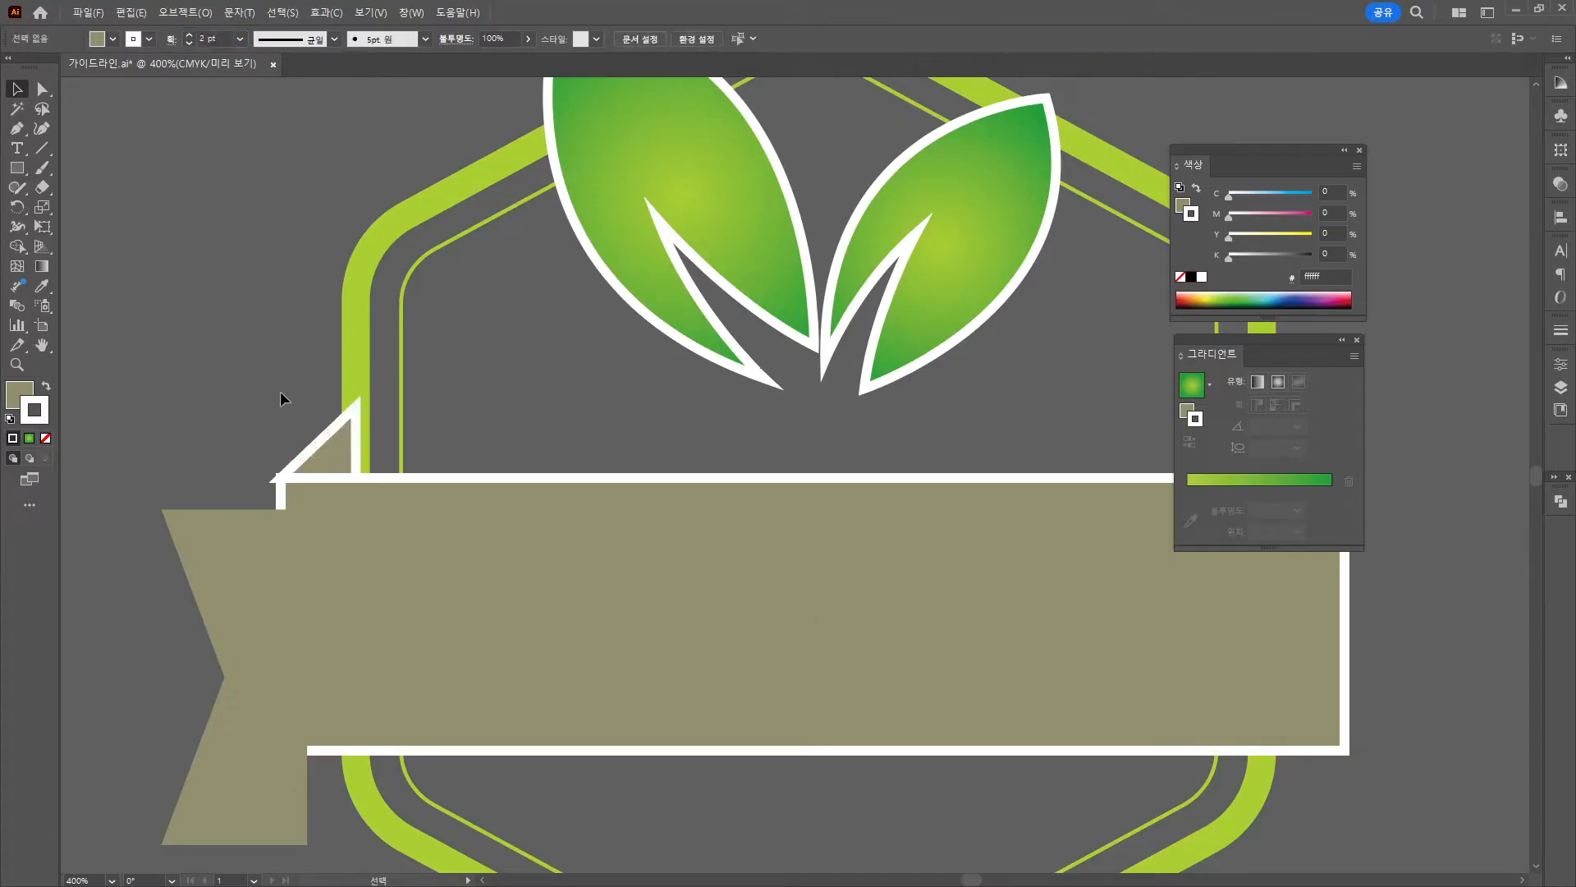
drag(326, 434, 356, 437)
scroll(388, 430, down, 3)
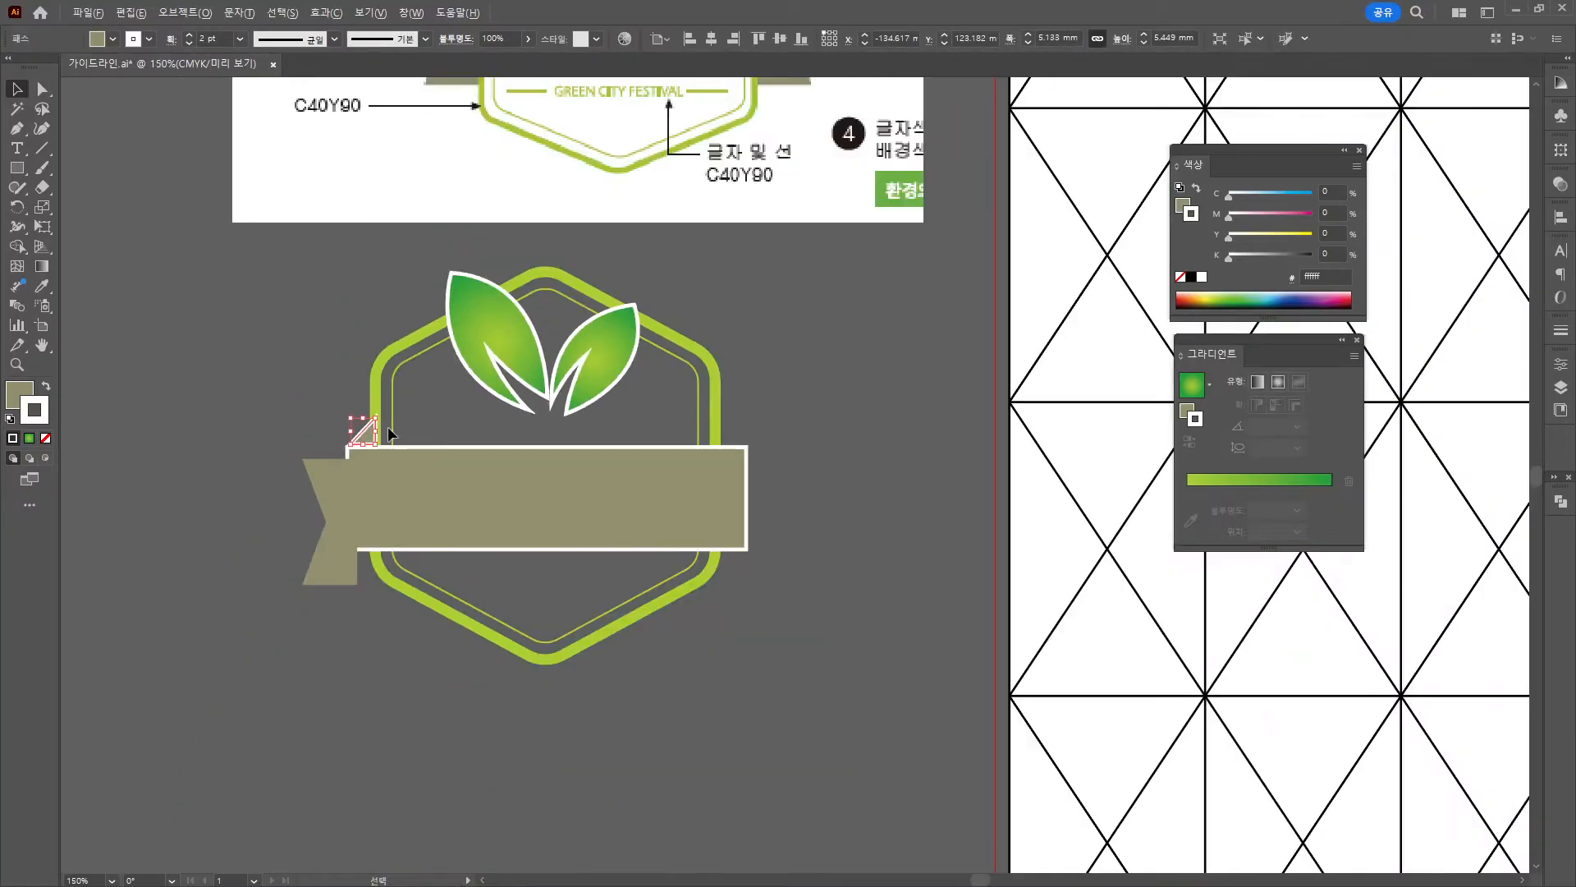
Move the left ribbon end up and right and send it backward behind the band.
drag(580, 353, 604, 431)
click(322, 505)
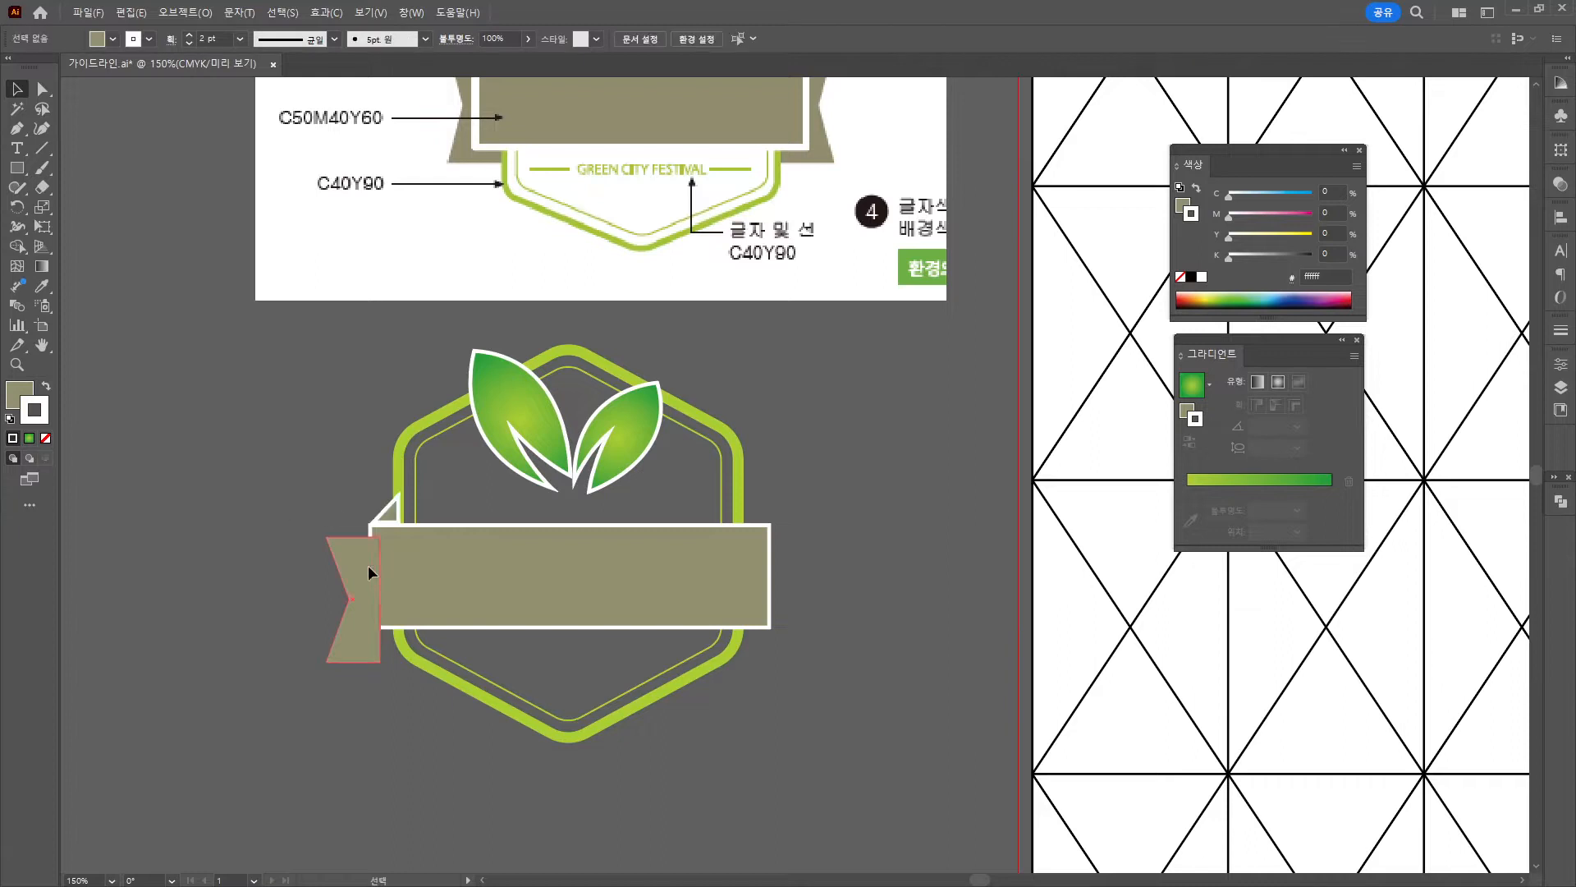
drag(368, 565, 373, 535)
right_click(372, 536)
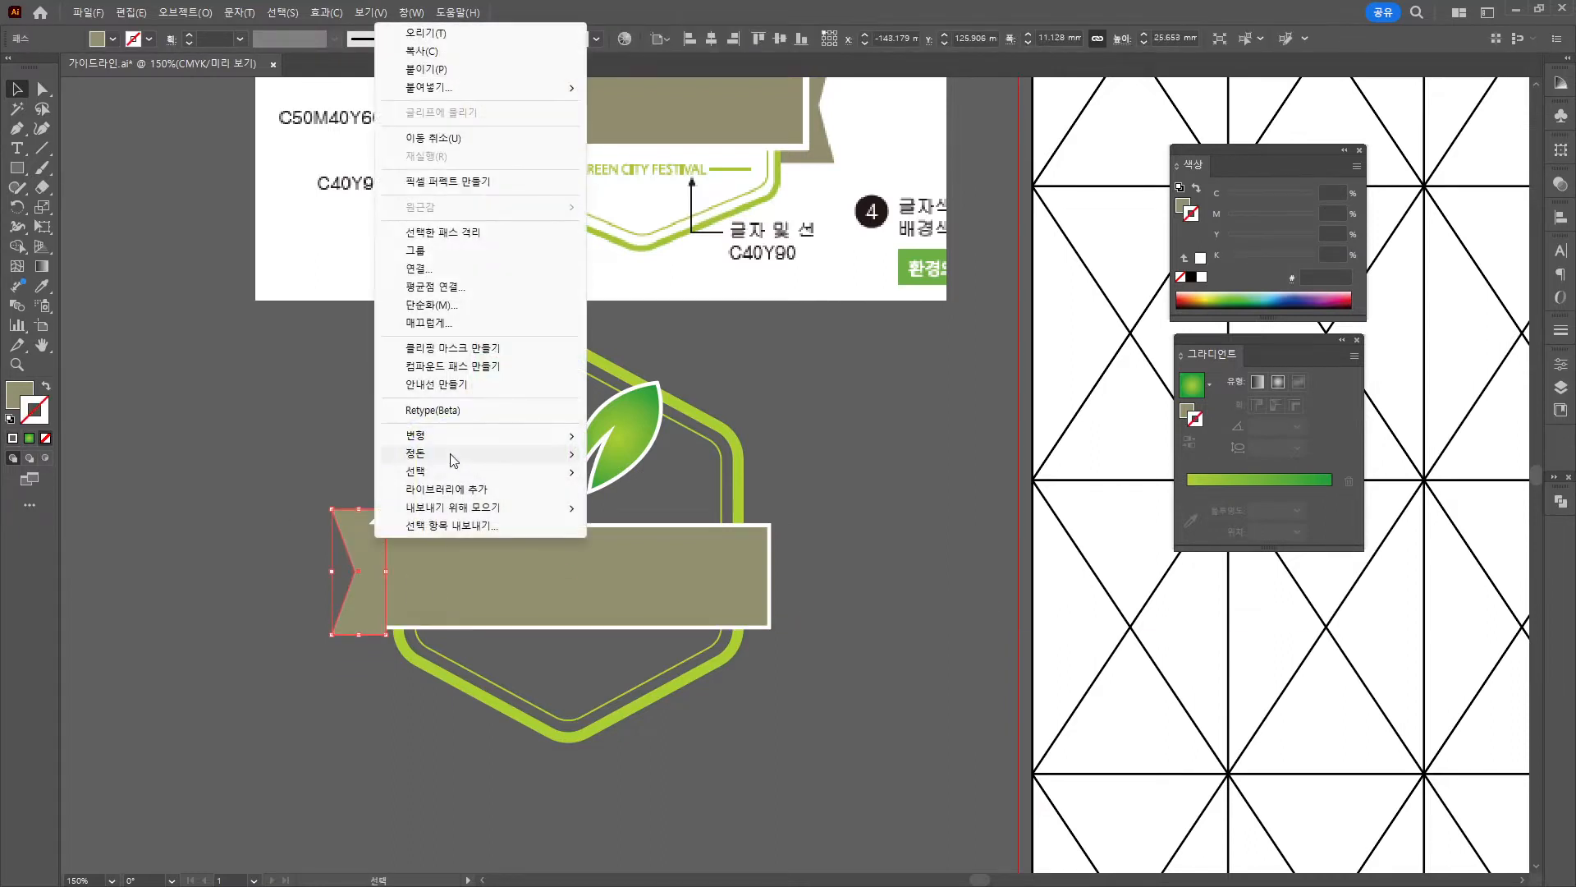
mouse_move(452, 460)
click(714, 506)
Reposition the left ribbon end beside the band, make it slightly taller, and select its notch point.
drag(811, 382, 778, 444)
drag(341, 625, 352, 608)
drag(335, 721, 325, 747)
click(273, 762)
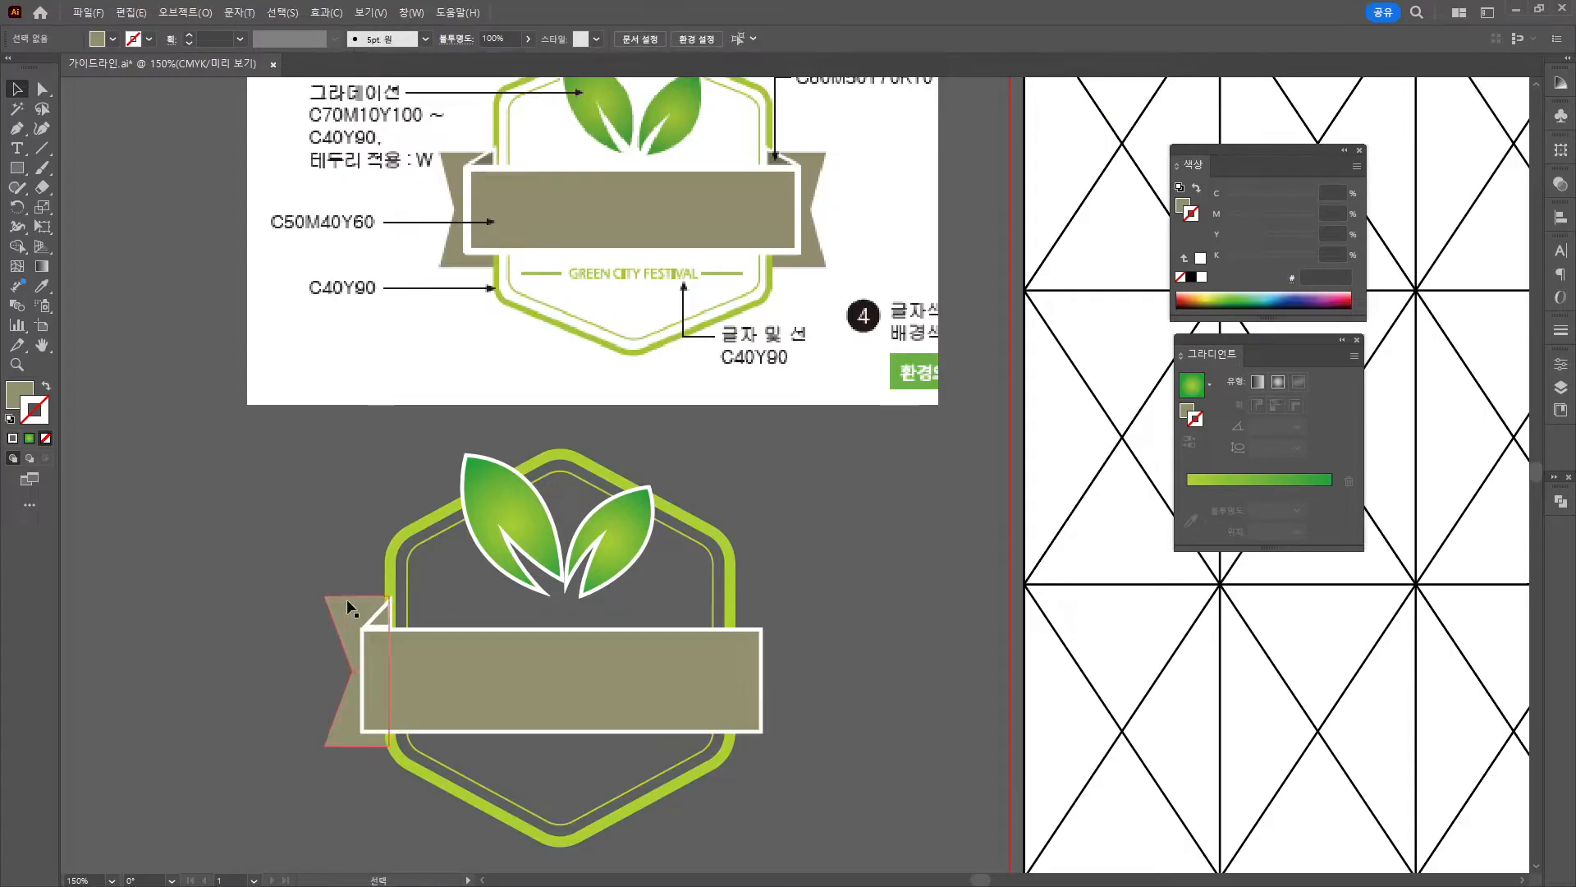
click(348, 637)
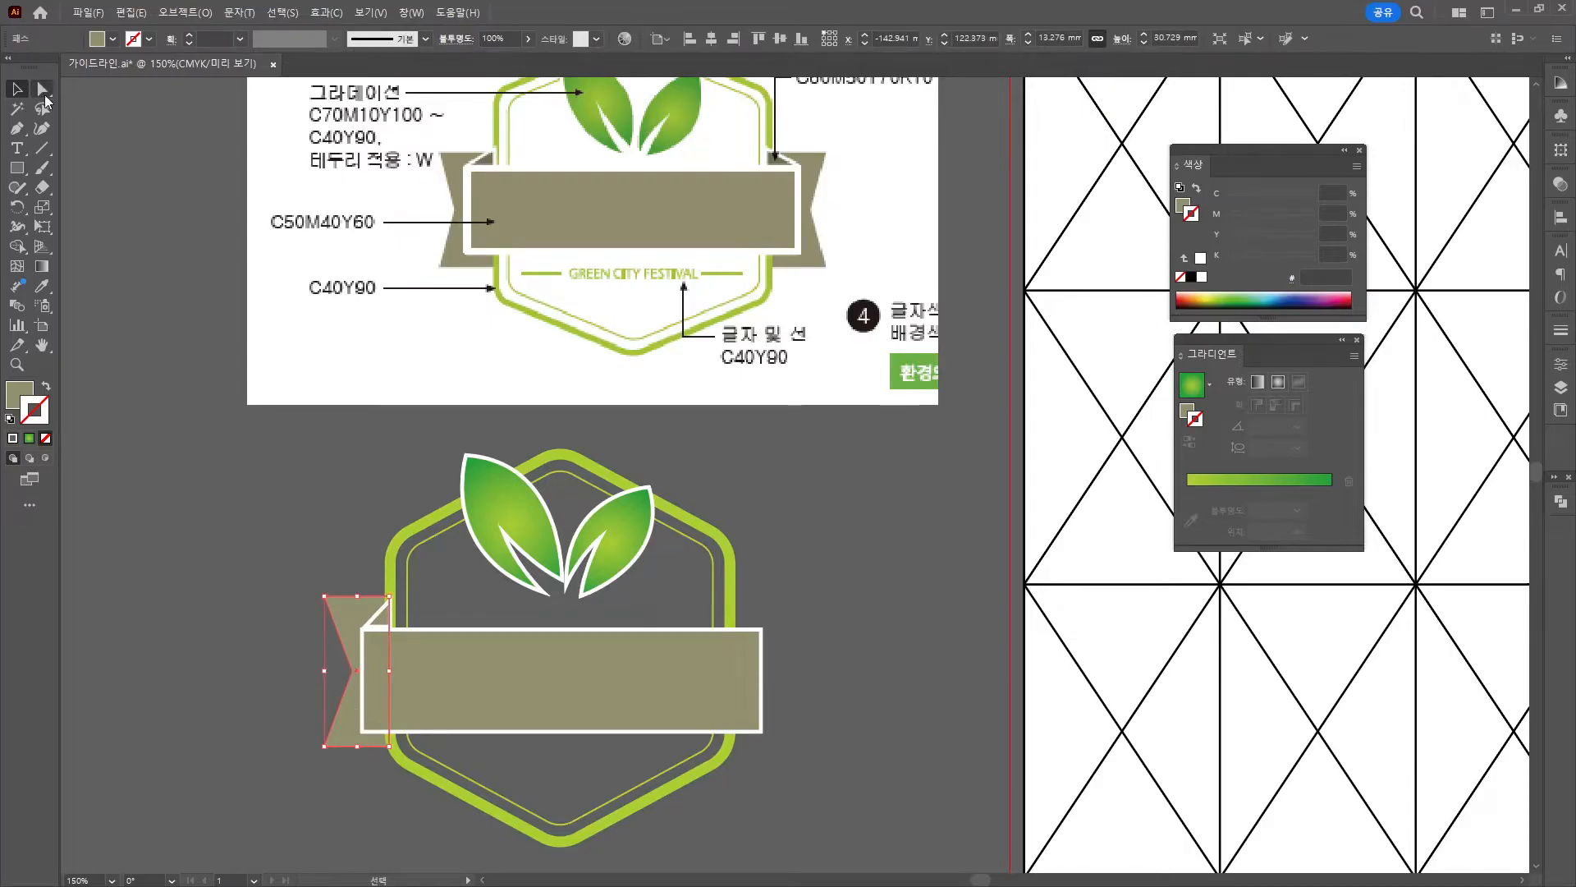
key(a)
click(354, 671)
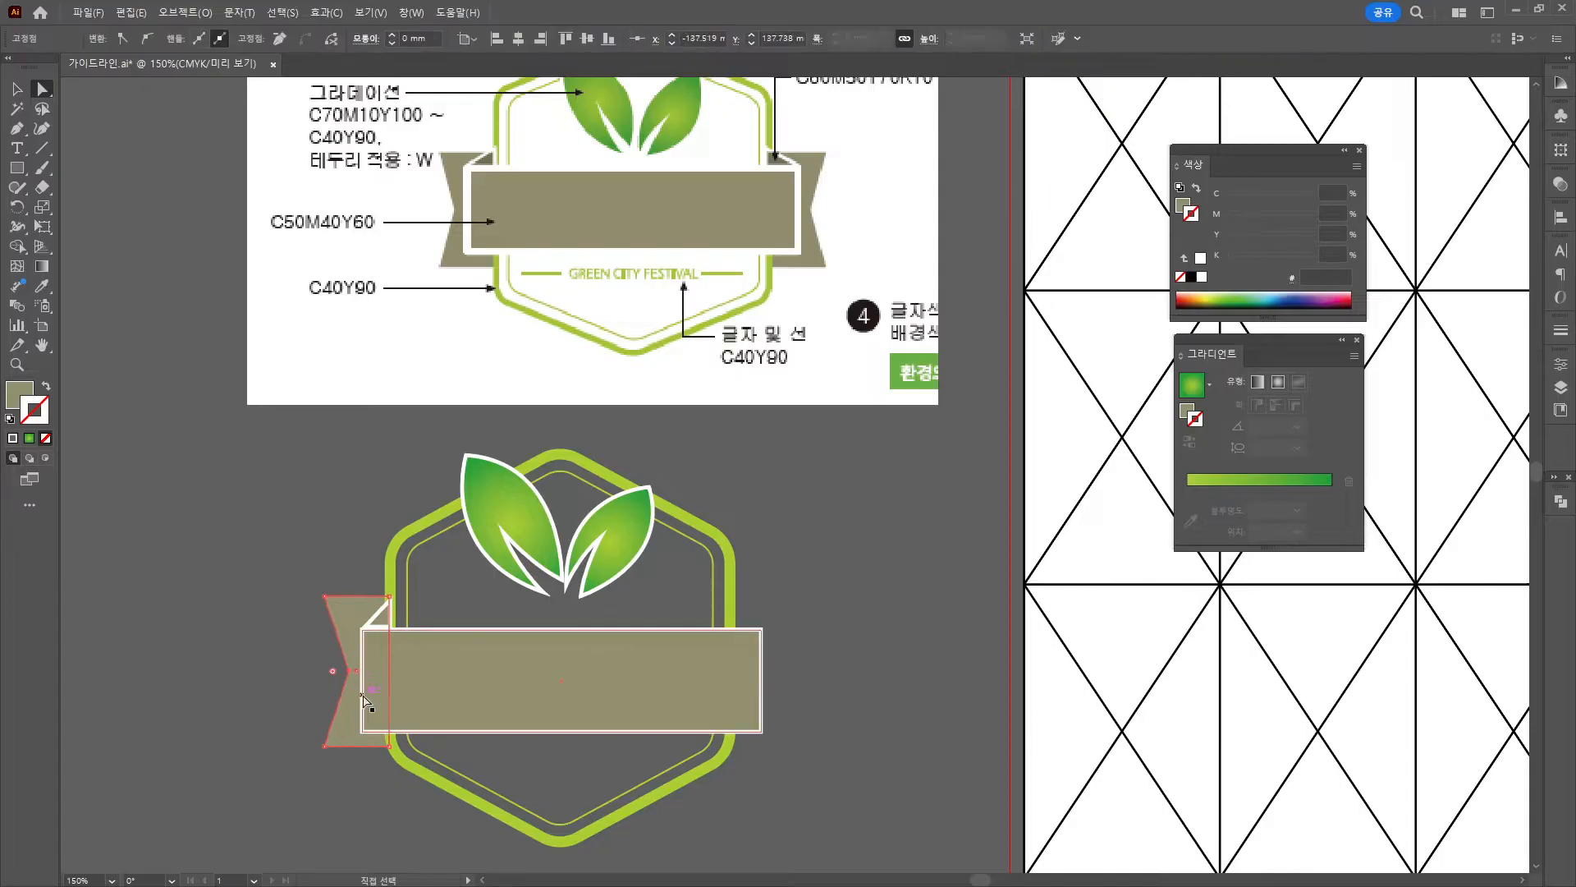
click(17, 88)
click(219, 515)
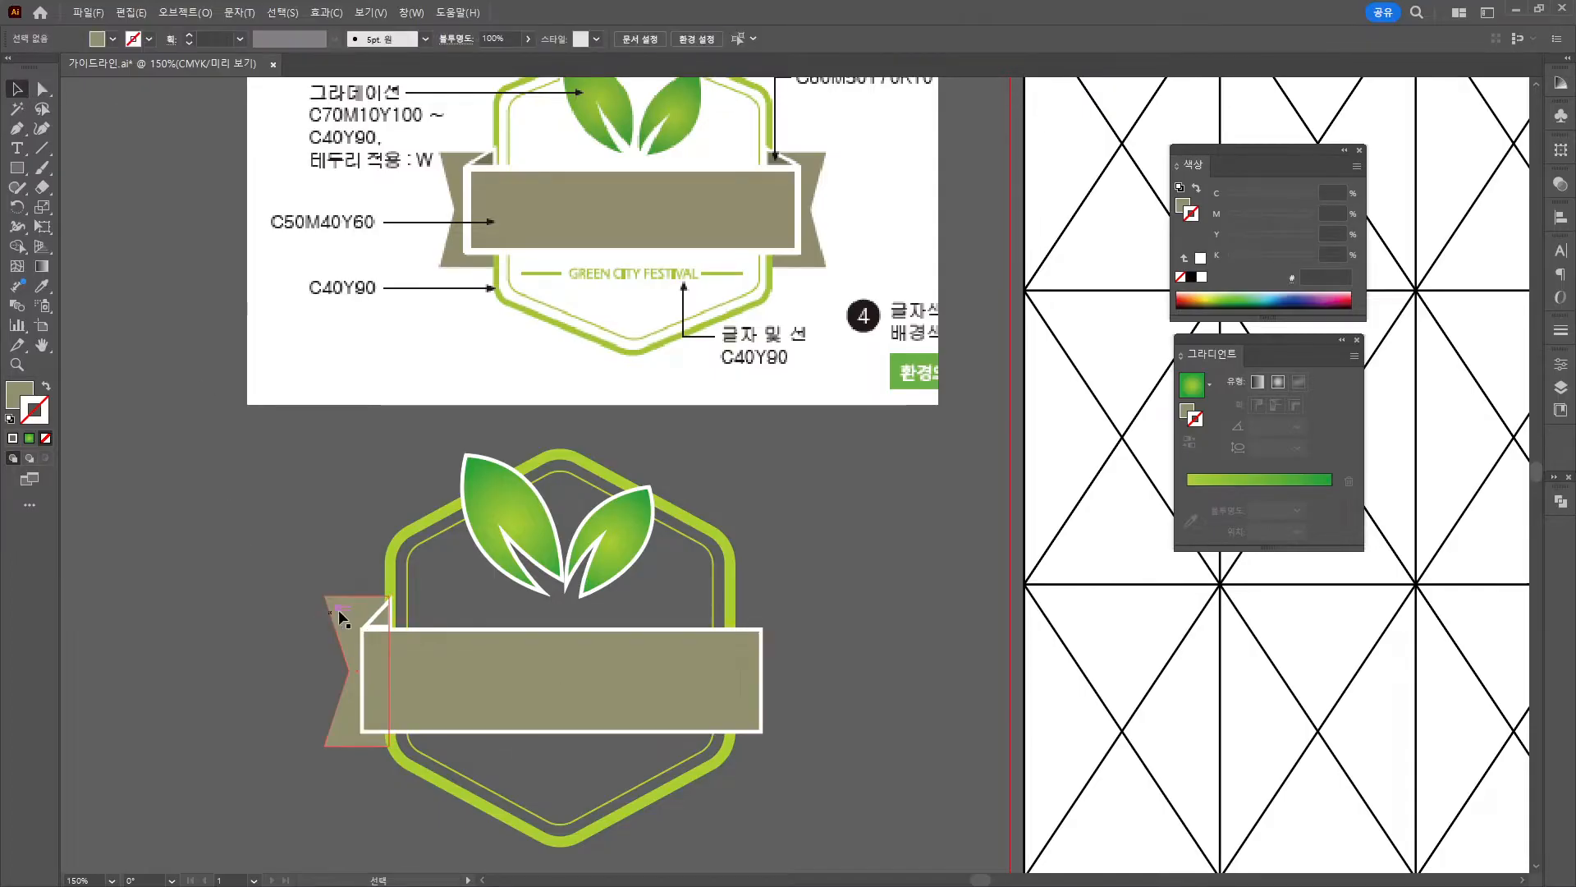
Duplicate the left ribbon end, reflect it vertically, and place it at the band's right end.
drag(385, 624, 878, 502)
right_click(877, 499)
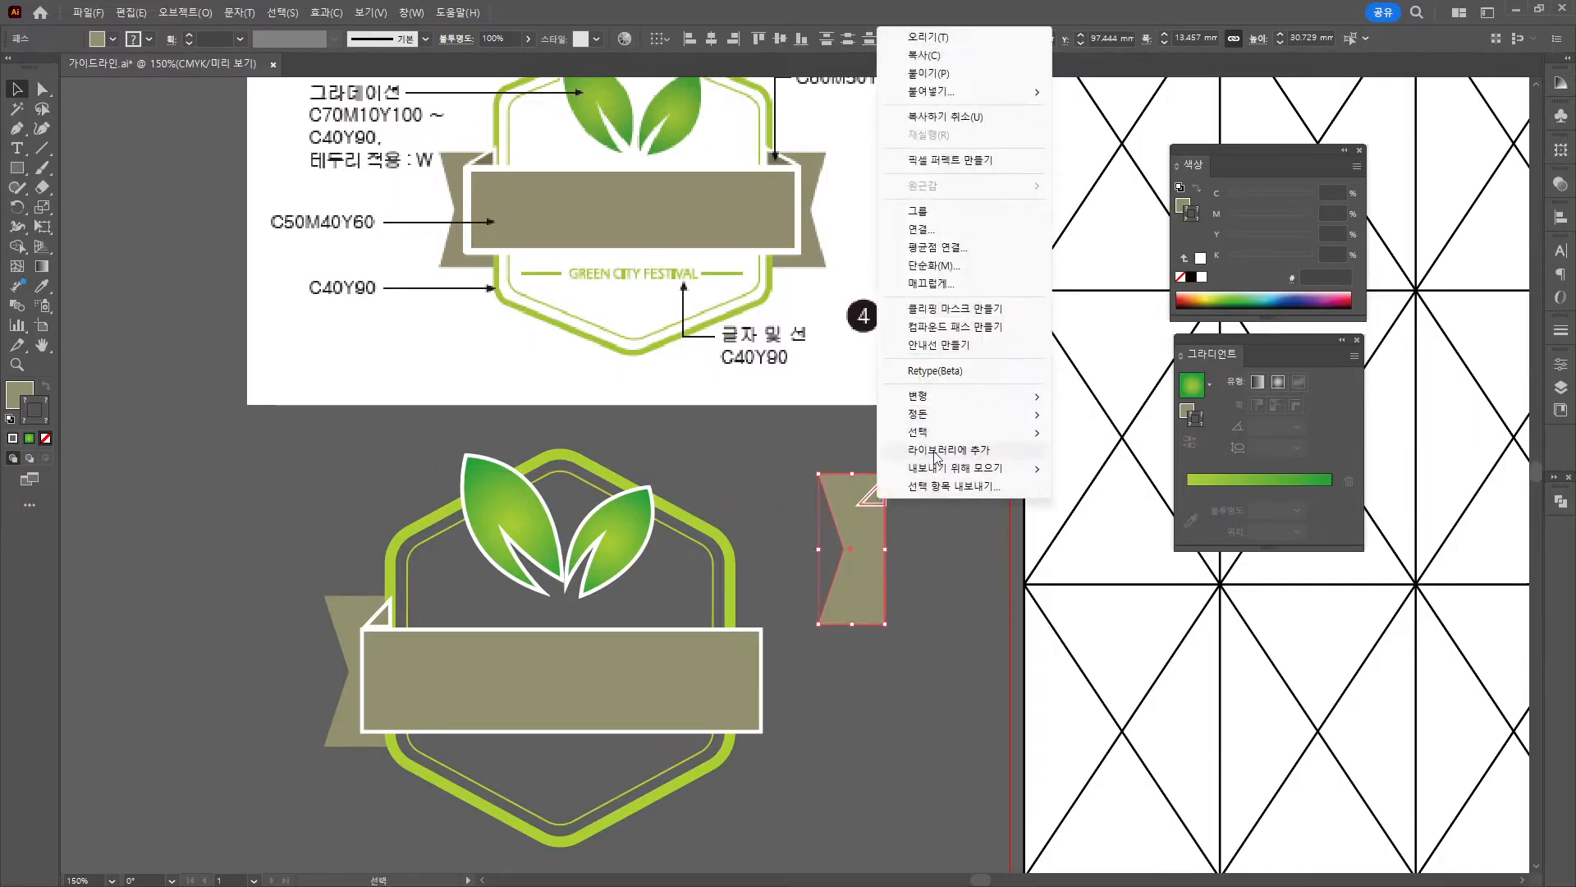
mouse_move(956, 421)
mouse_move(918, 396)
click(1092, 457)
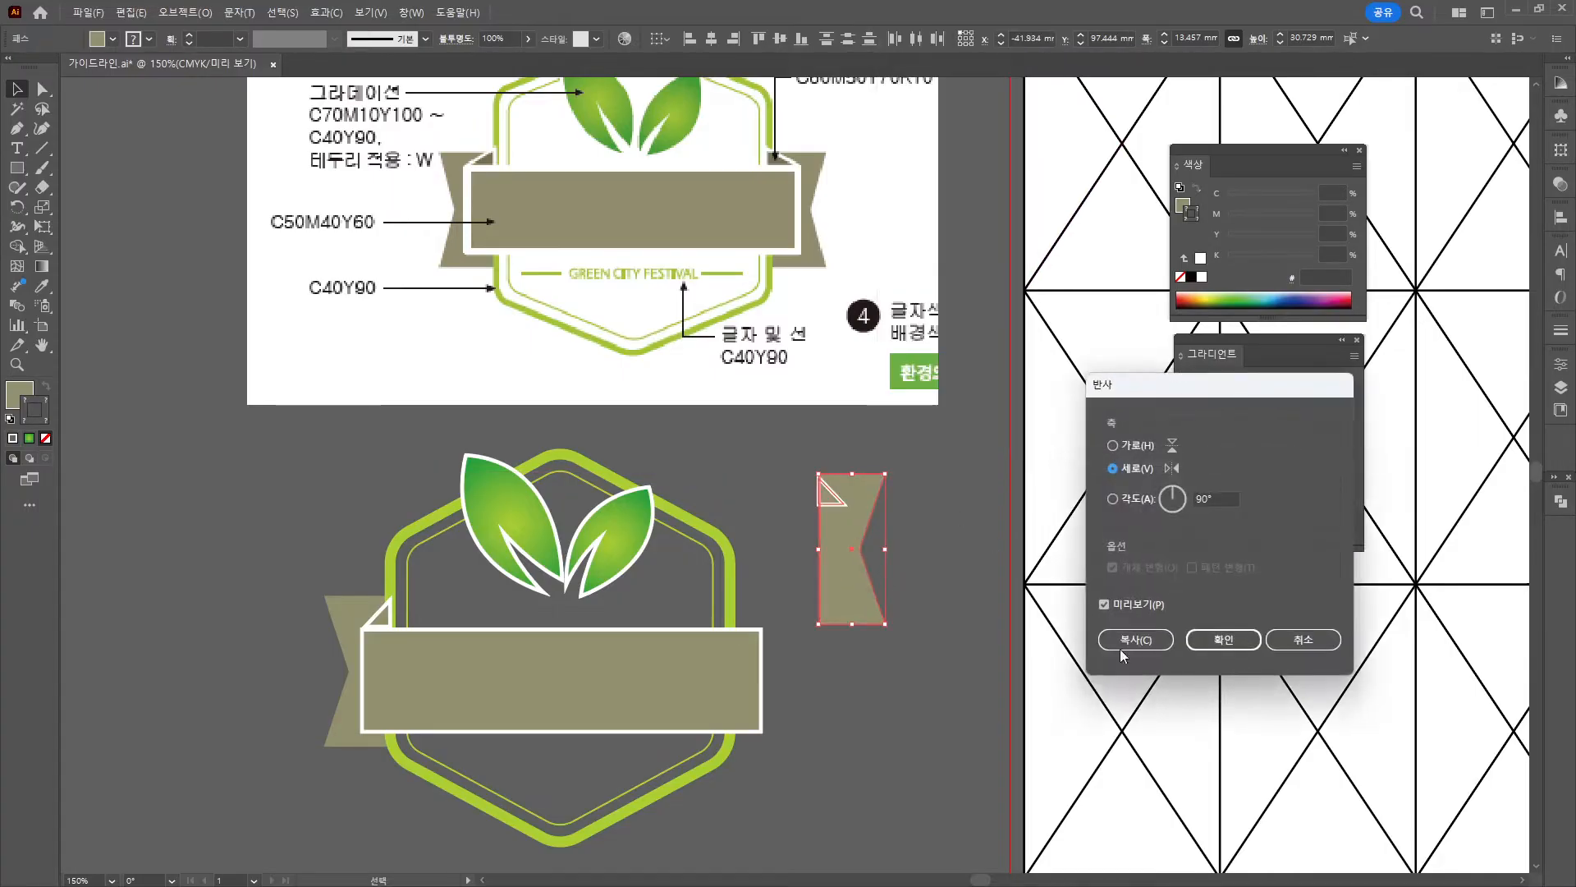
key(Return)
drag(847, 554, 766, 675)
Send the right ribbon end to the back and fine-tune its position.
right_click(768, 671)
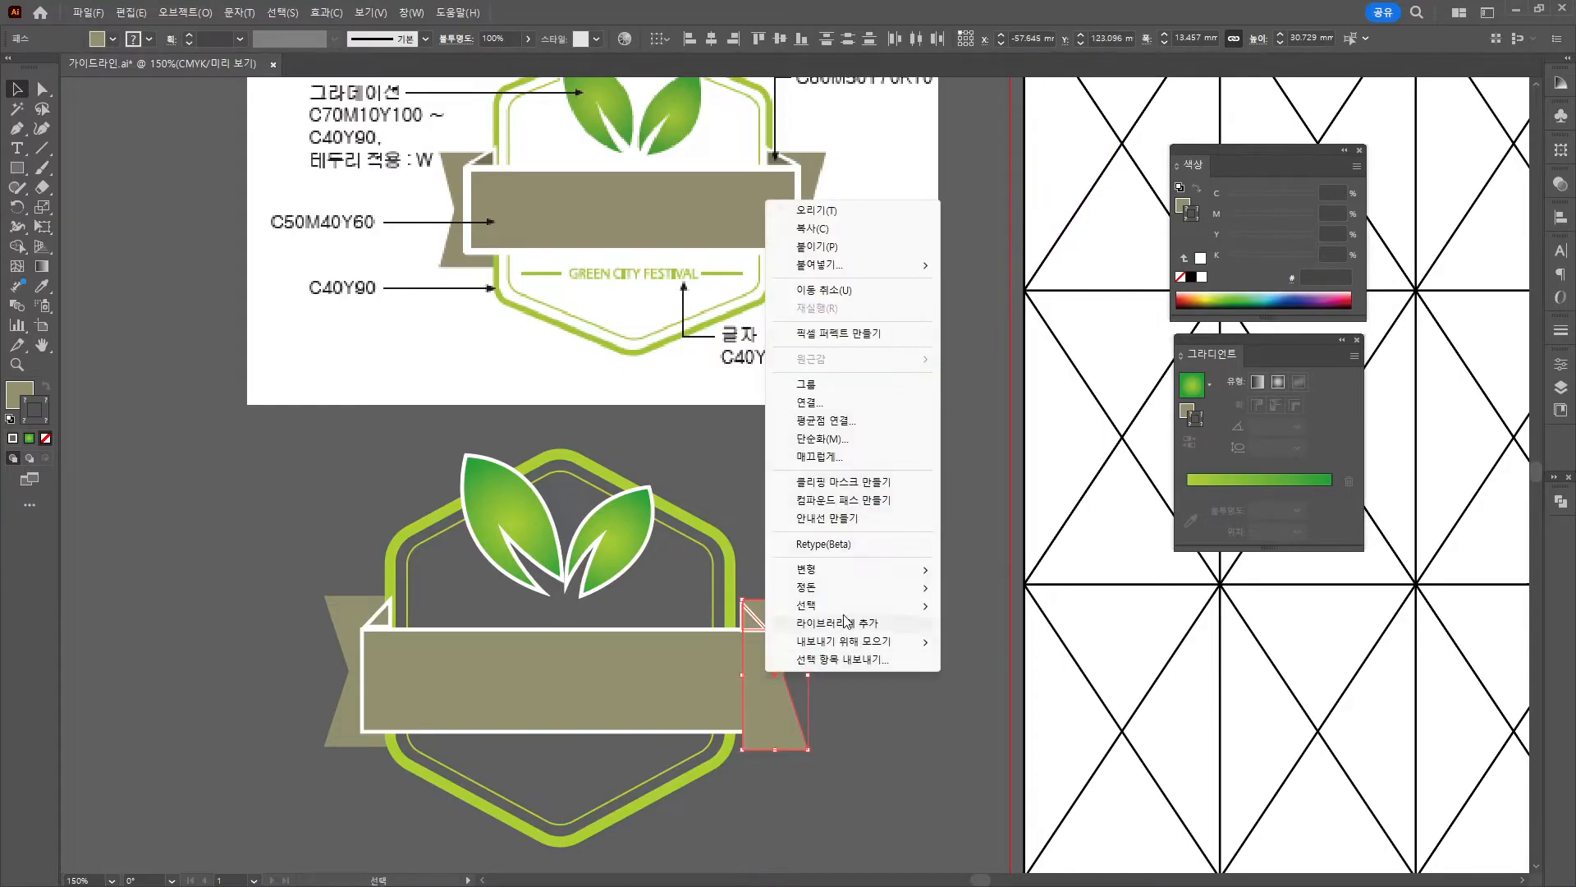
mouse_move(863, 600)
click(1059, 641)
drag(780, 615, 772, 614)
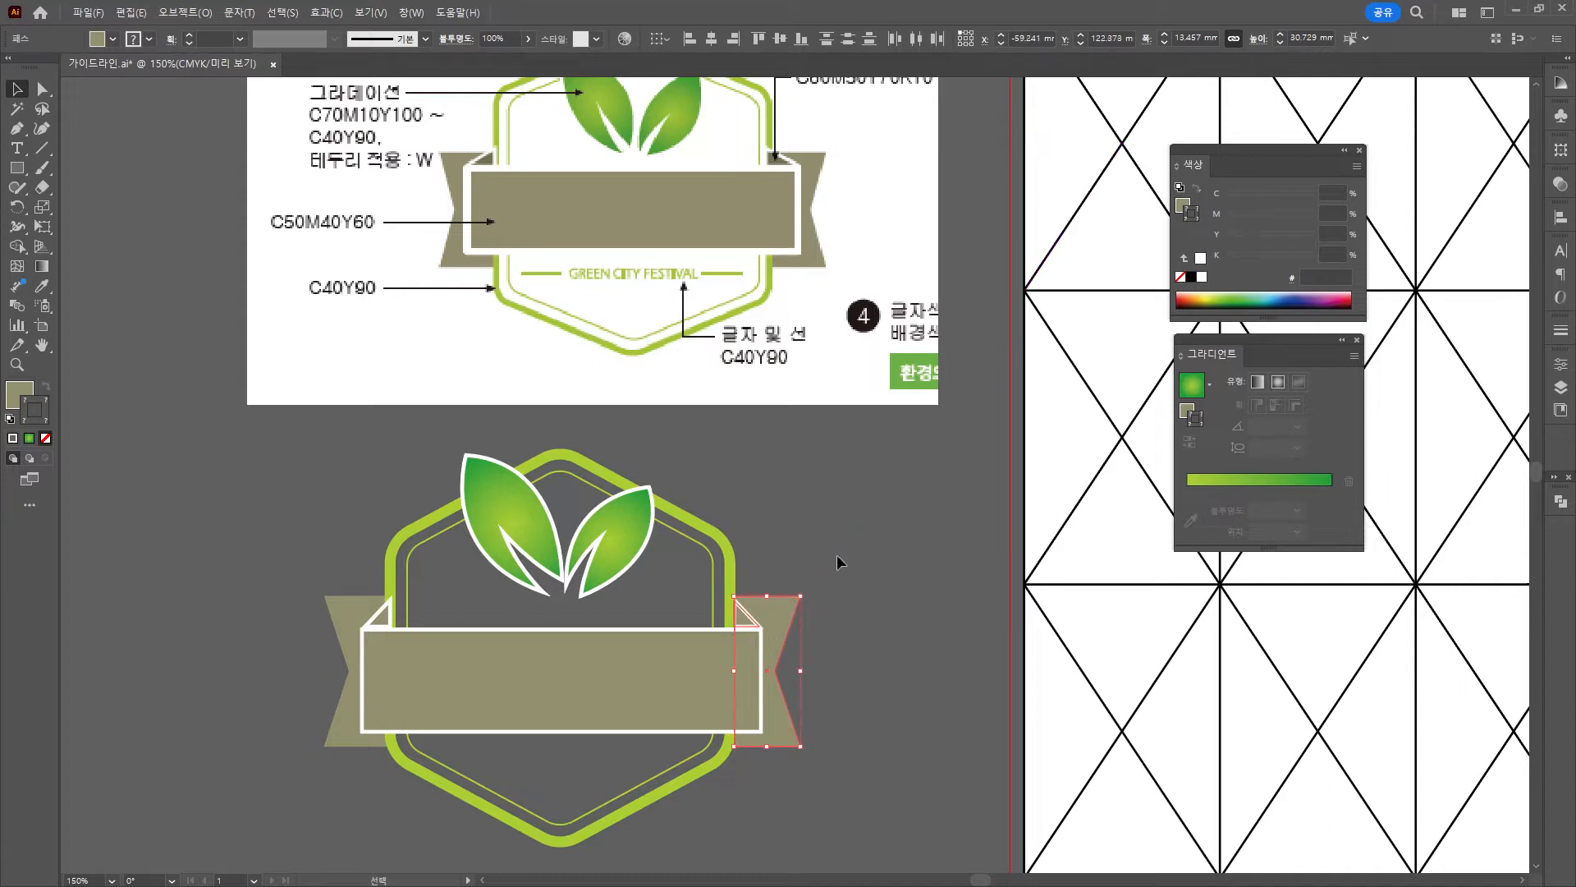
click(839, 530)
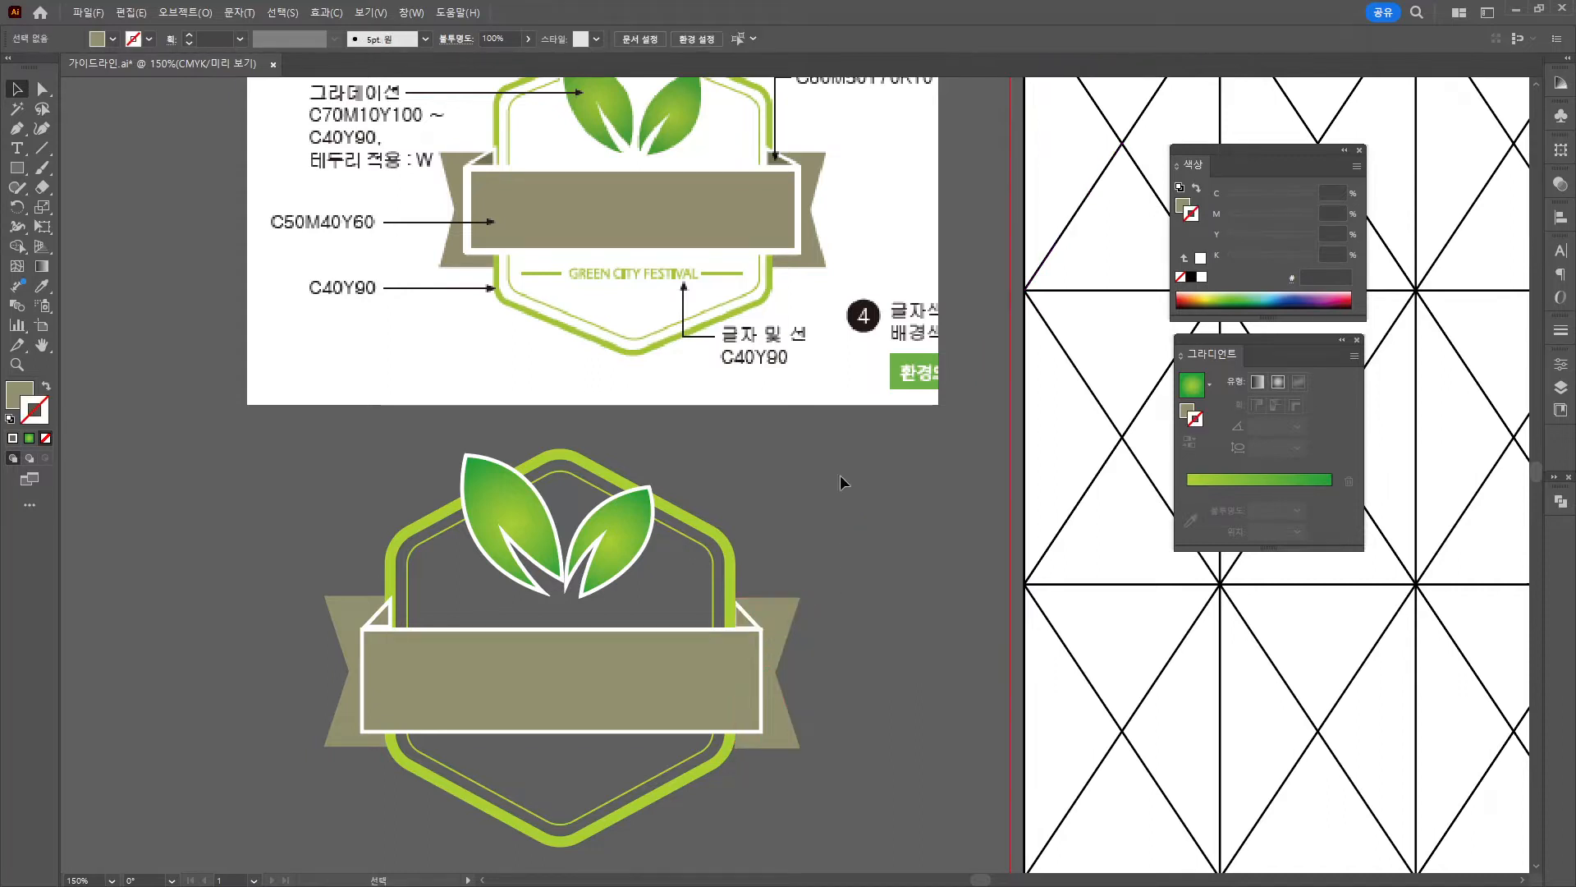
Send the hexagon outline backward one level.
right_click(704, 552)
mouse_move(788, 461)
click(973, 502)
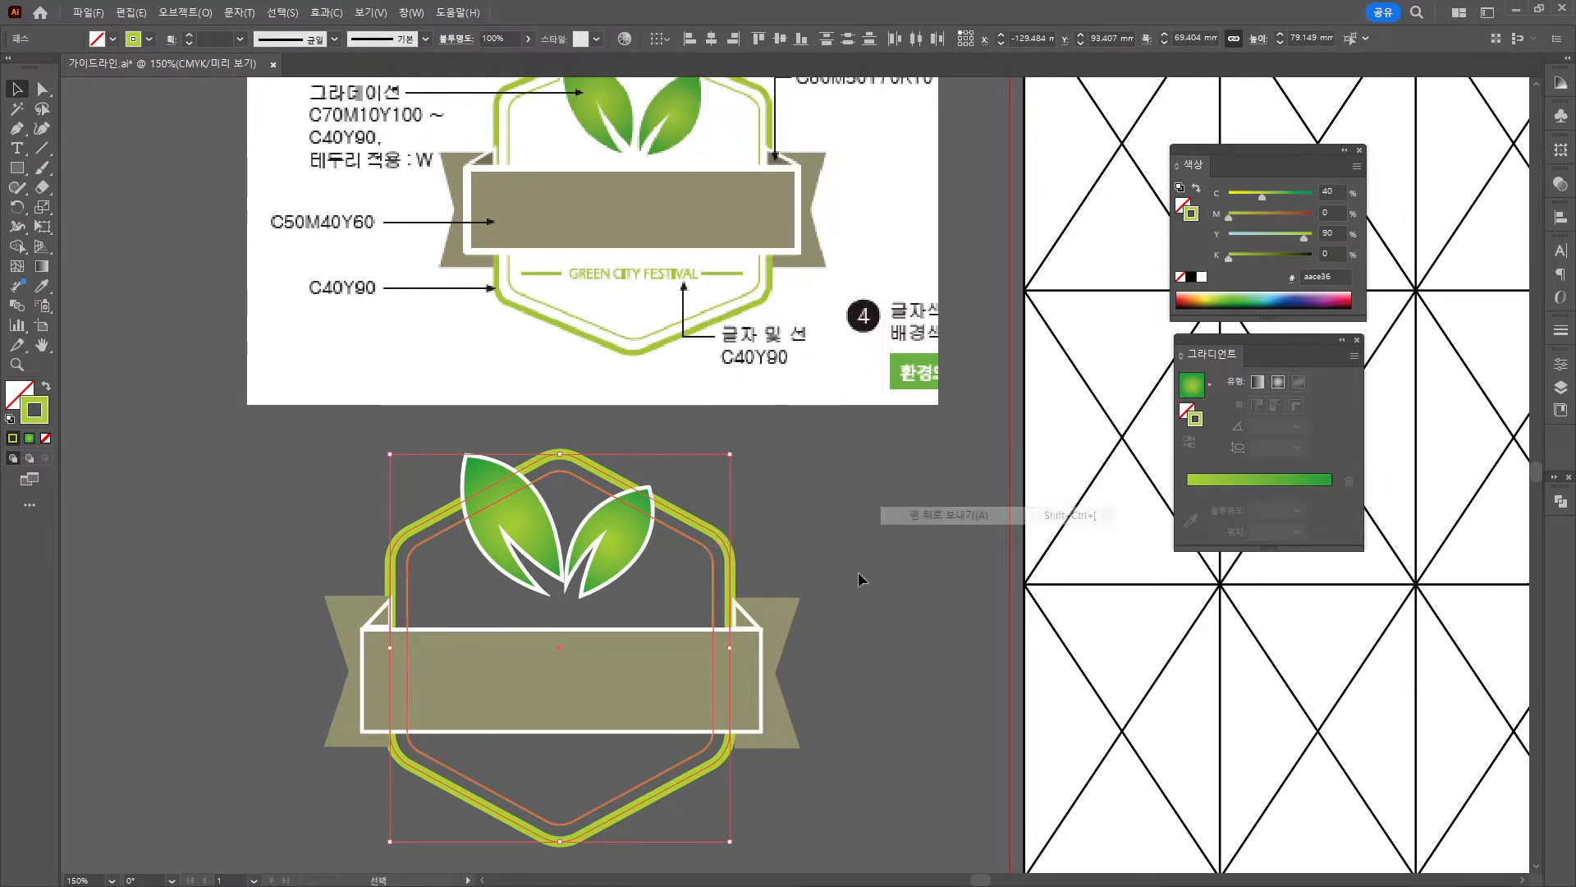
Select both small fold triangles at the band's top corners.
click(847, 575)
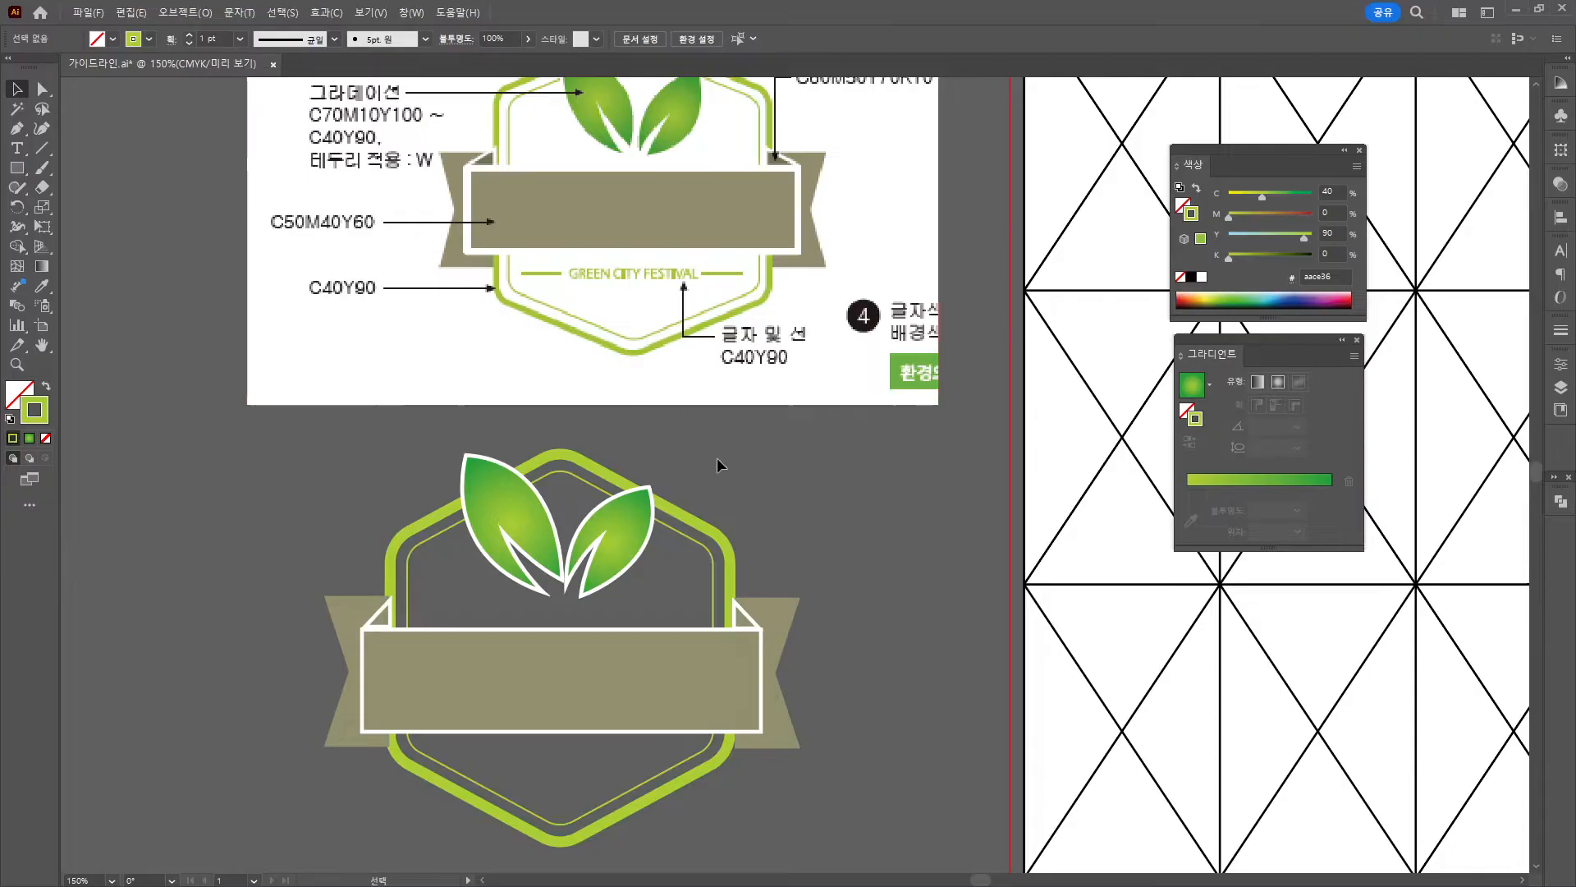
scroll(789, 499, up, 2)
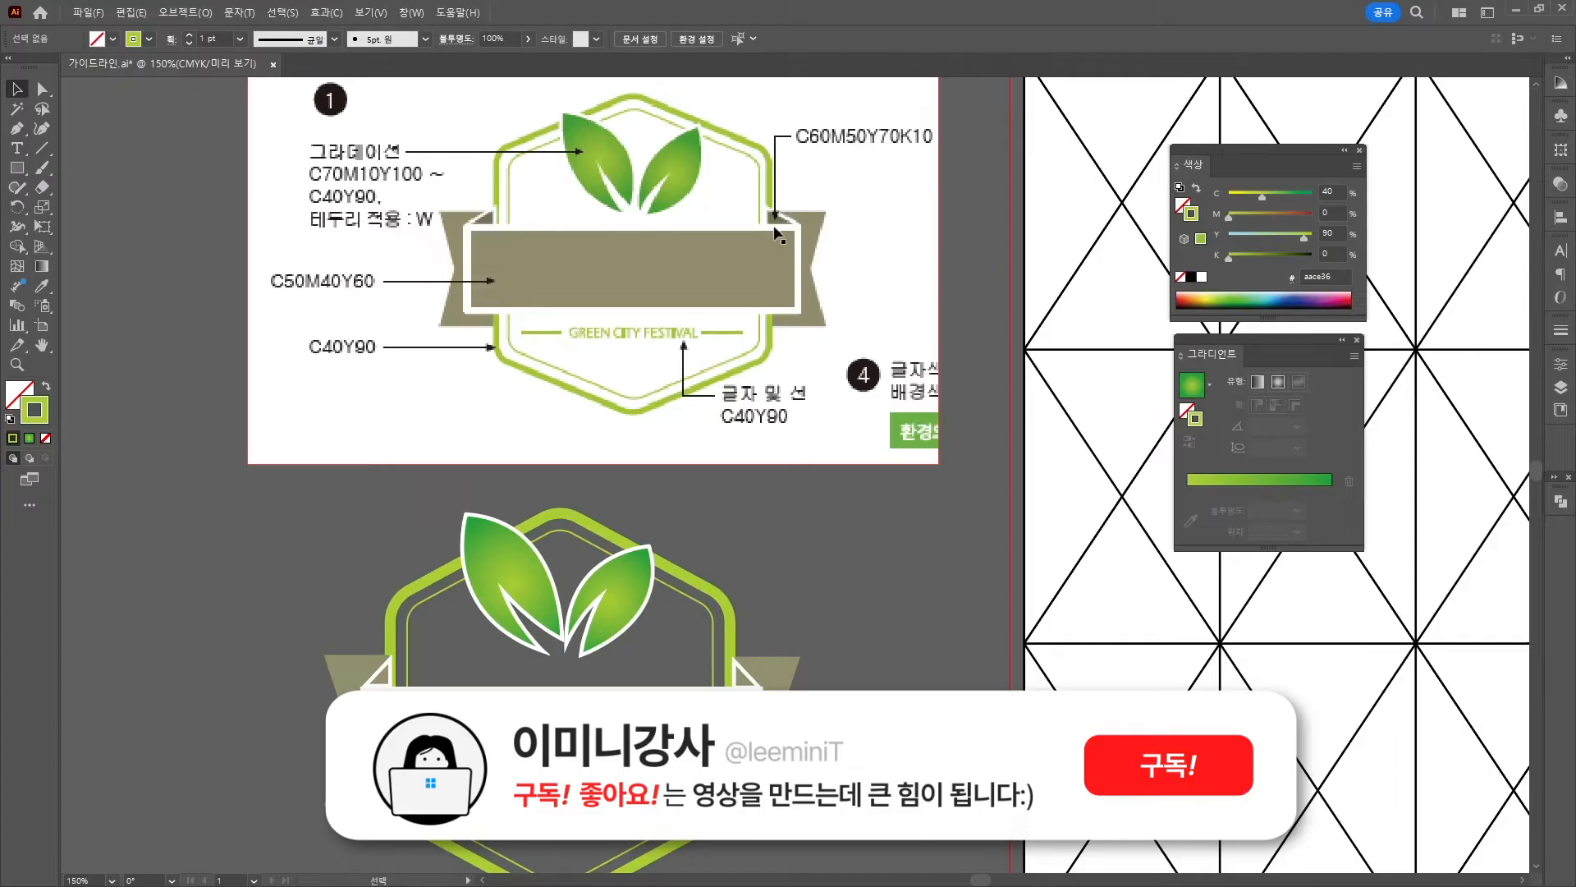
click(745, 678)
shift+click(383, 678)
Fill the selected triangles with olive C60 M50 Y70 K1.
double_click(18, 394)
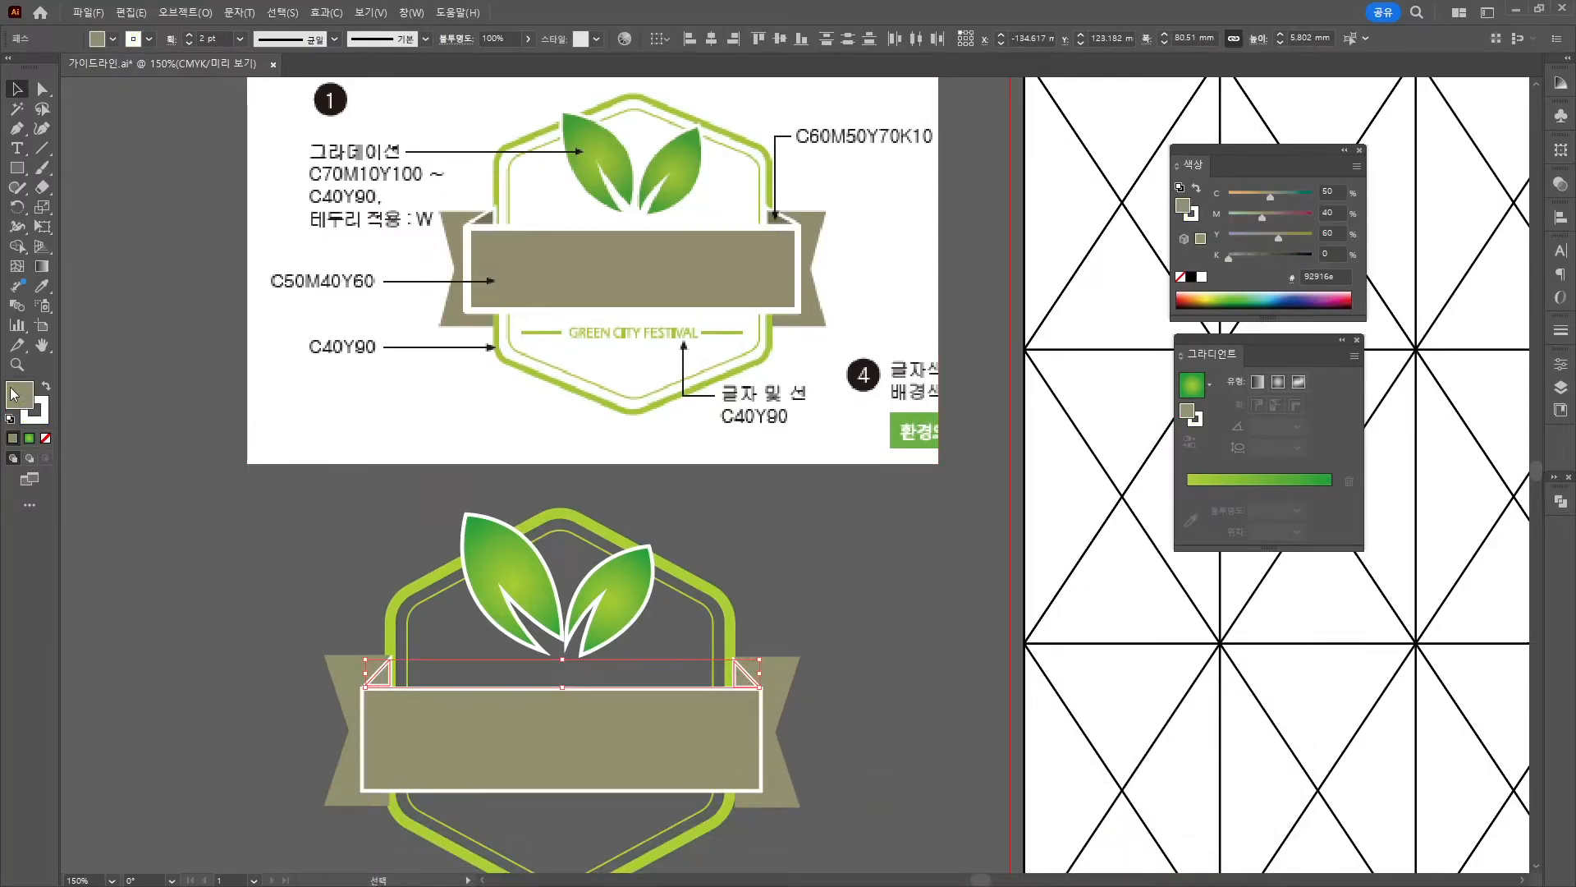
click(967, 487)
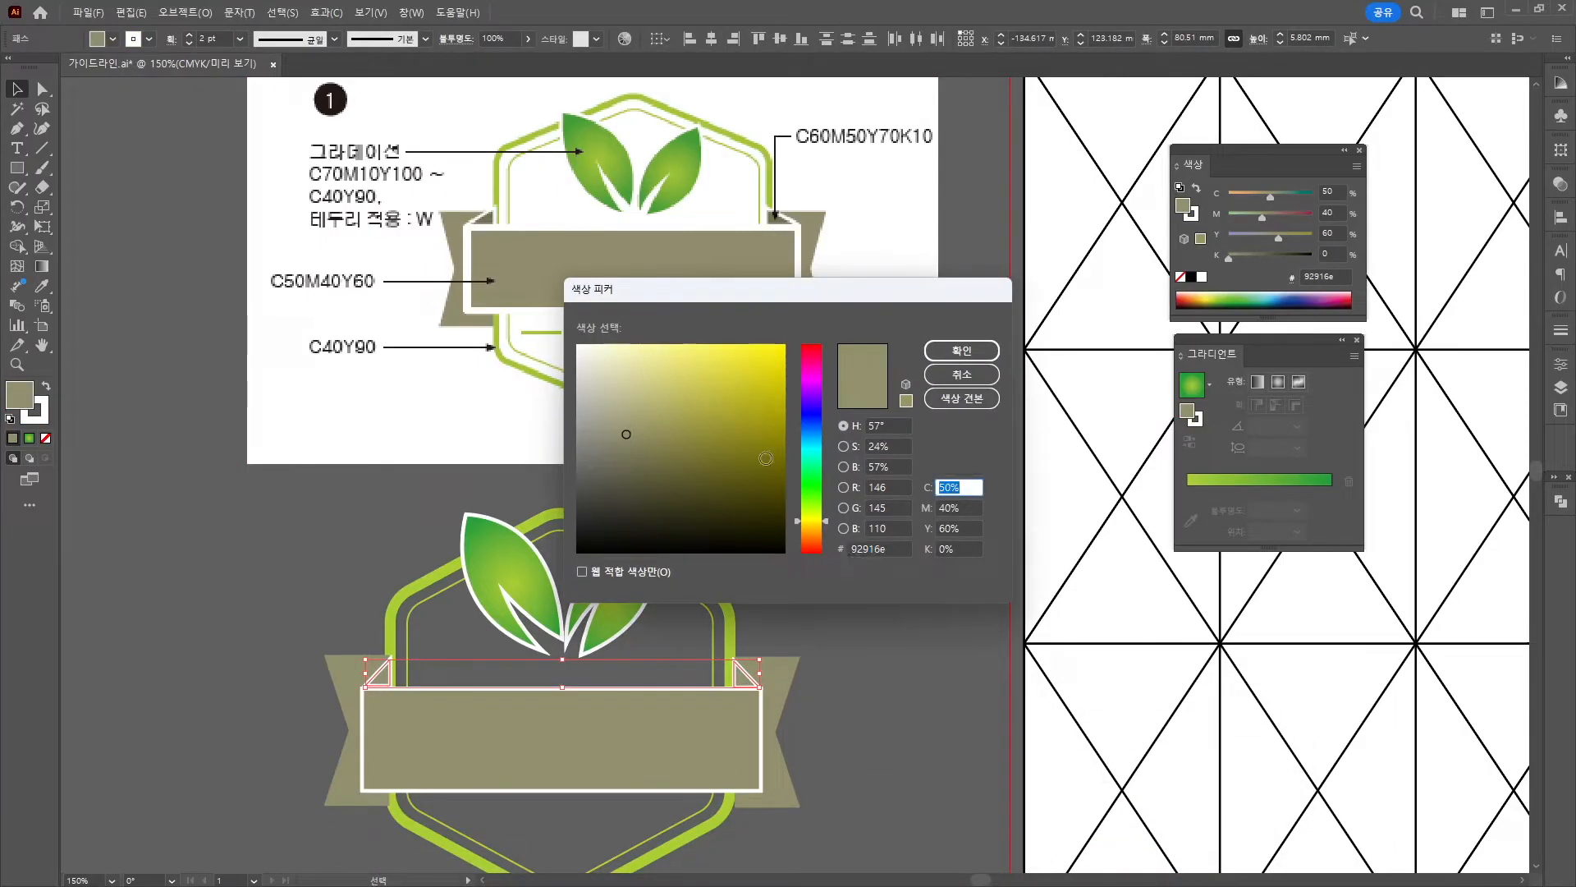
text(60)
key(Tab)
text(50)
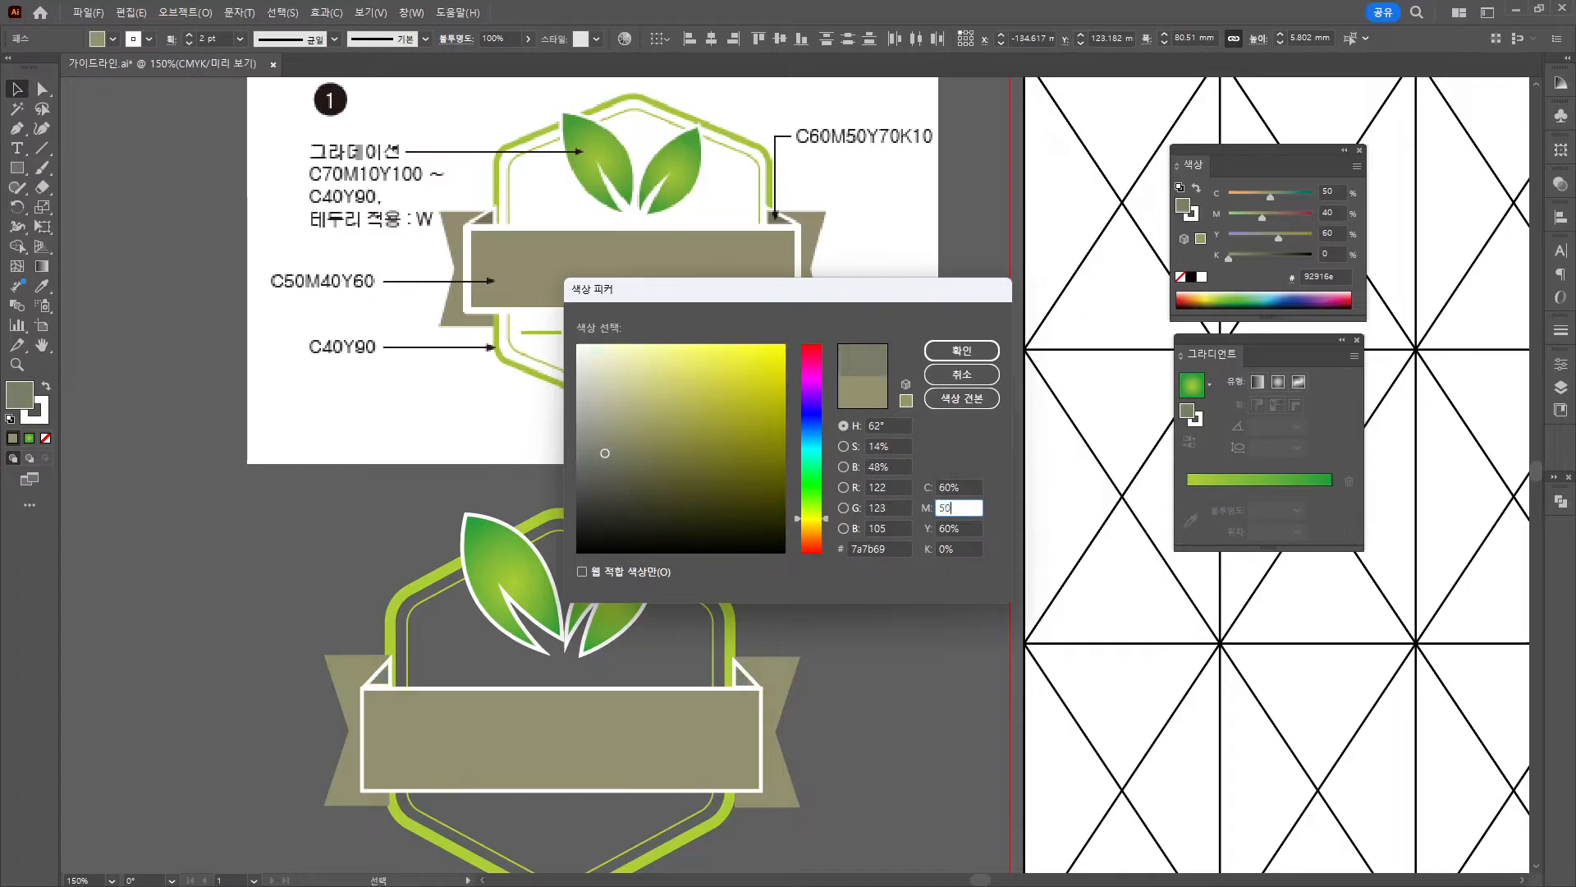
key(Tab)
text(70)
key(Tab)
text(1)
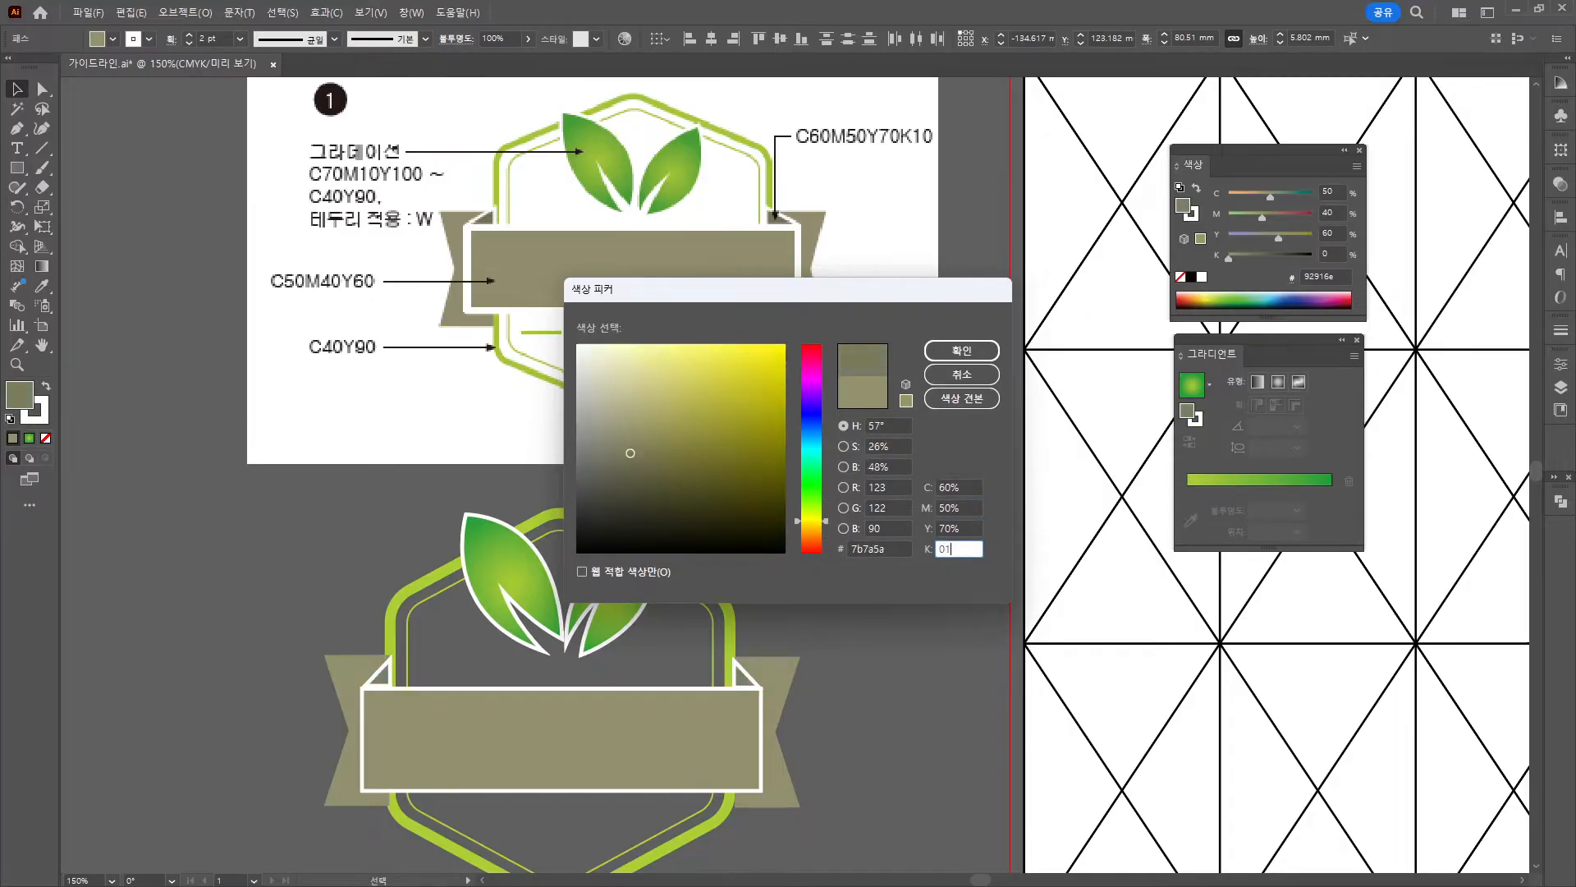
key(Return)
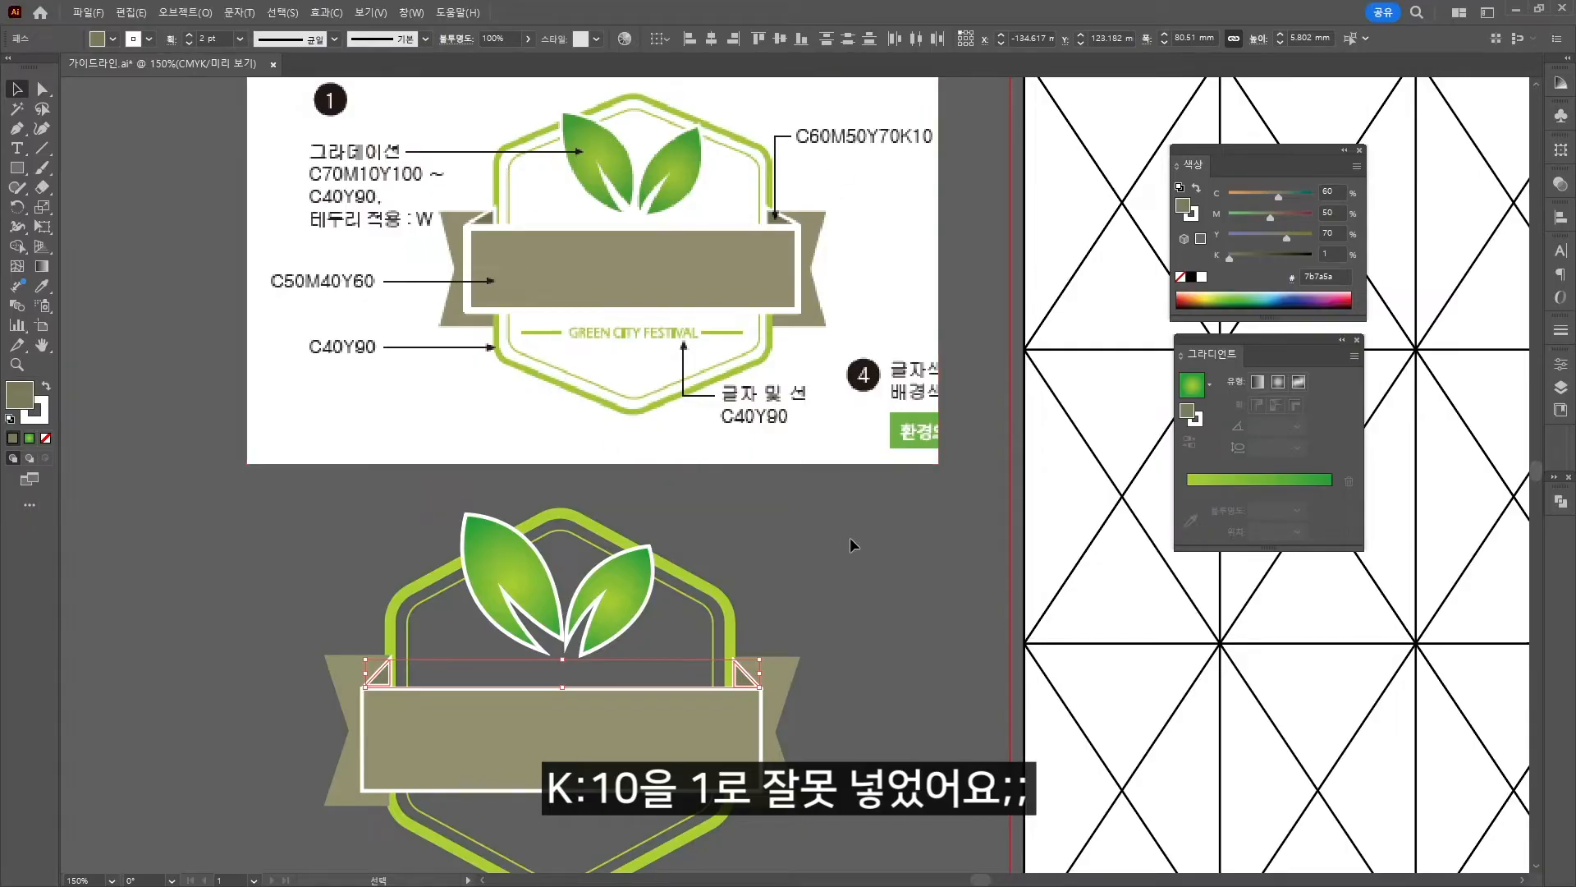
click(845, 673)
scroll(846, 673, down, 3)
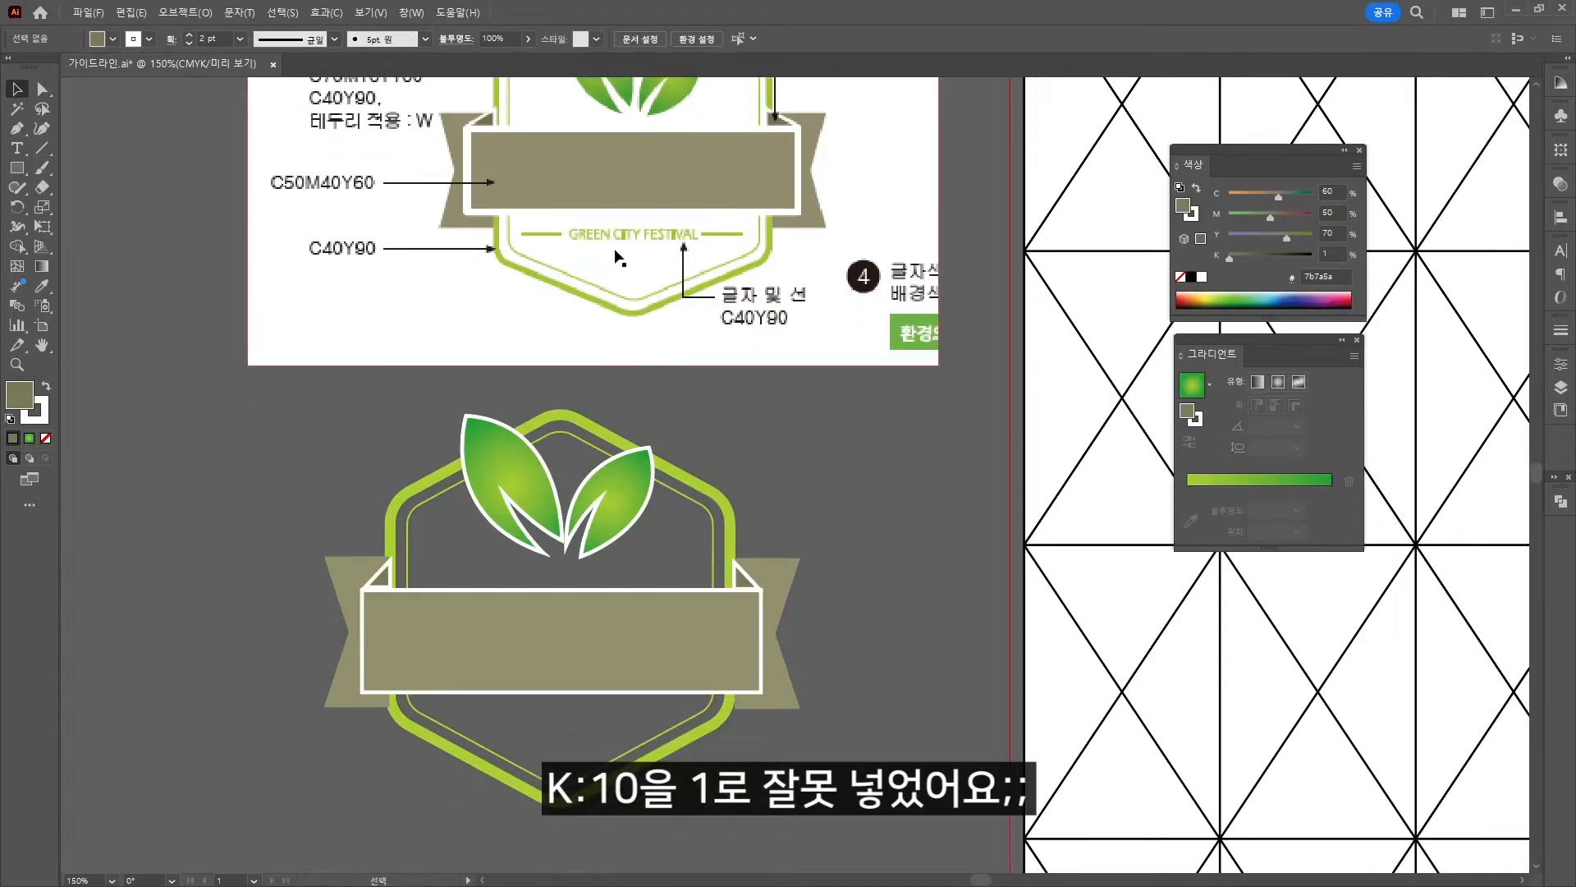
Add a 'GREEN CITY FESTIVAL' text label below the banner in 맑은 고딕 Semilight.
click(17, 148)
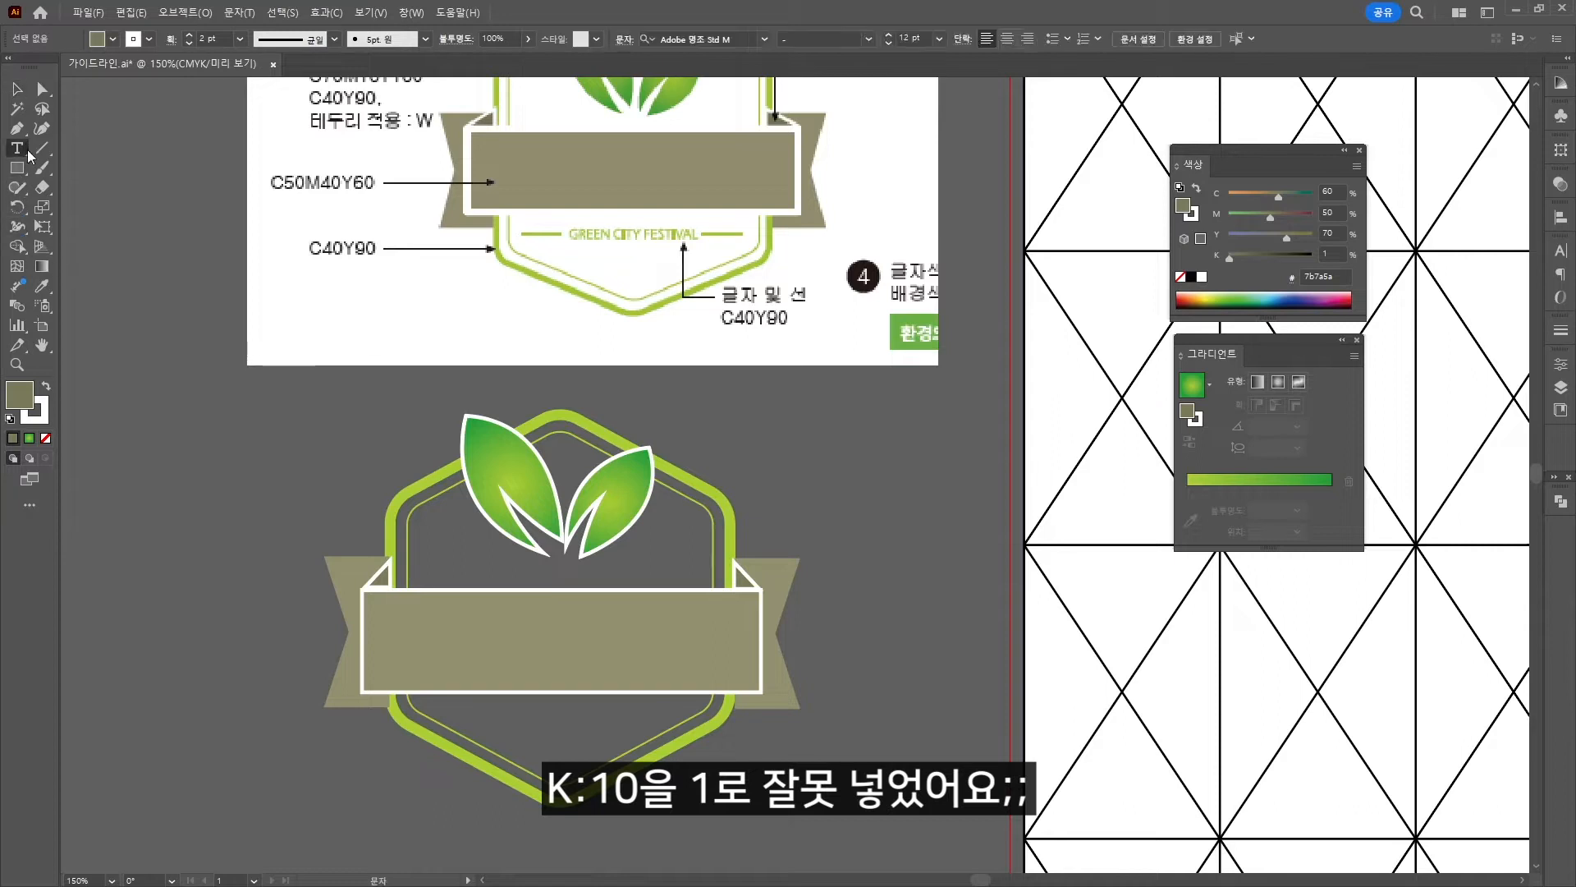
click(484, 713)
text(ㅎ)
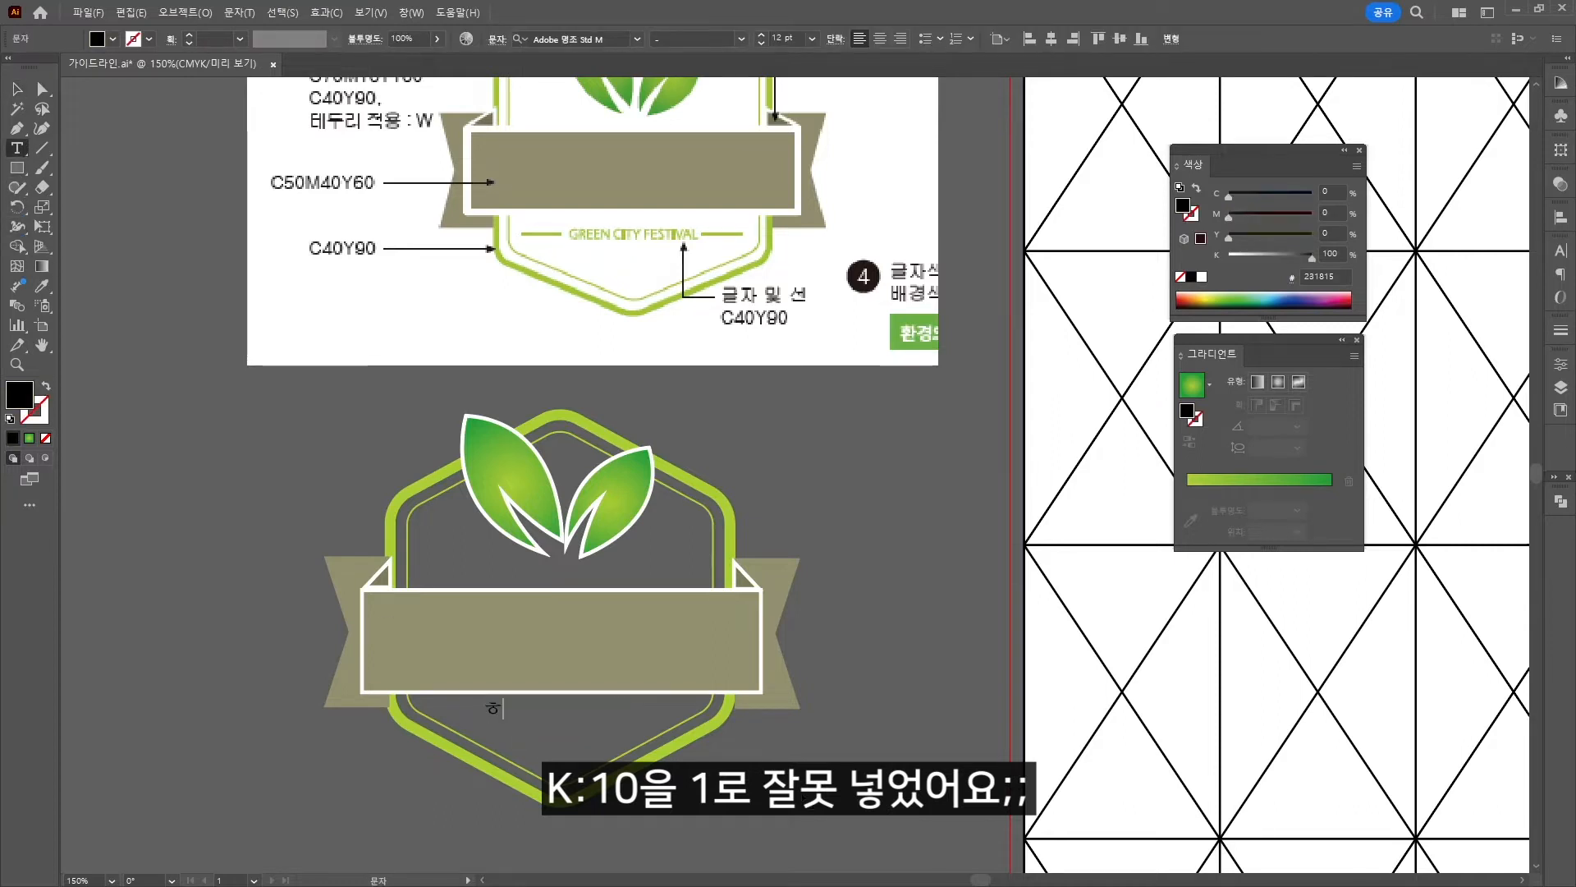
text(GREEN CITY FESTIVAL)
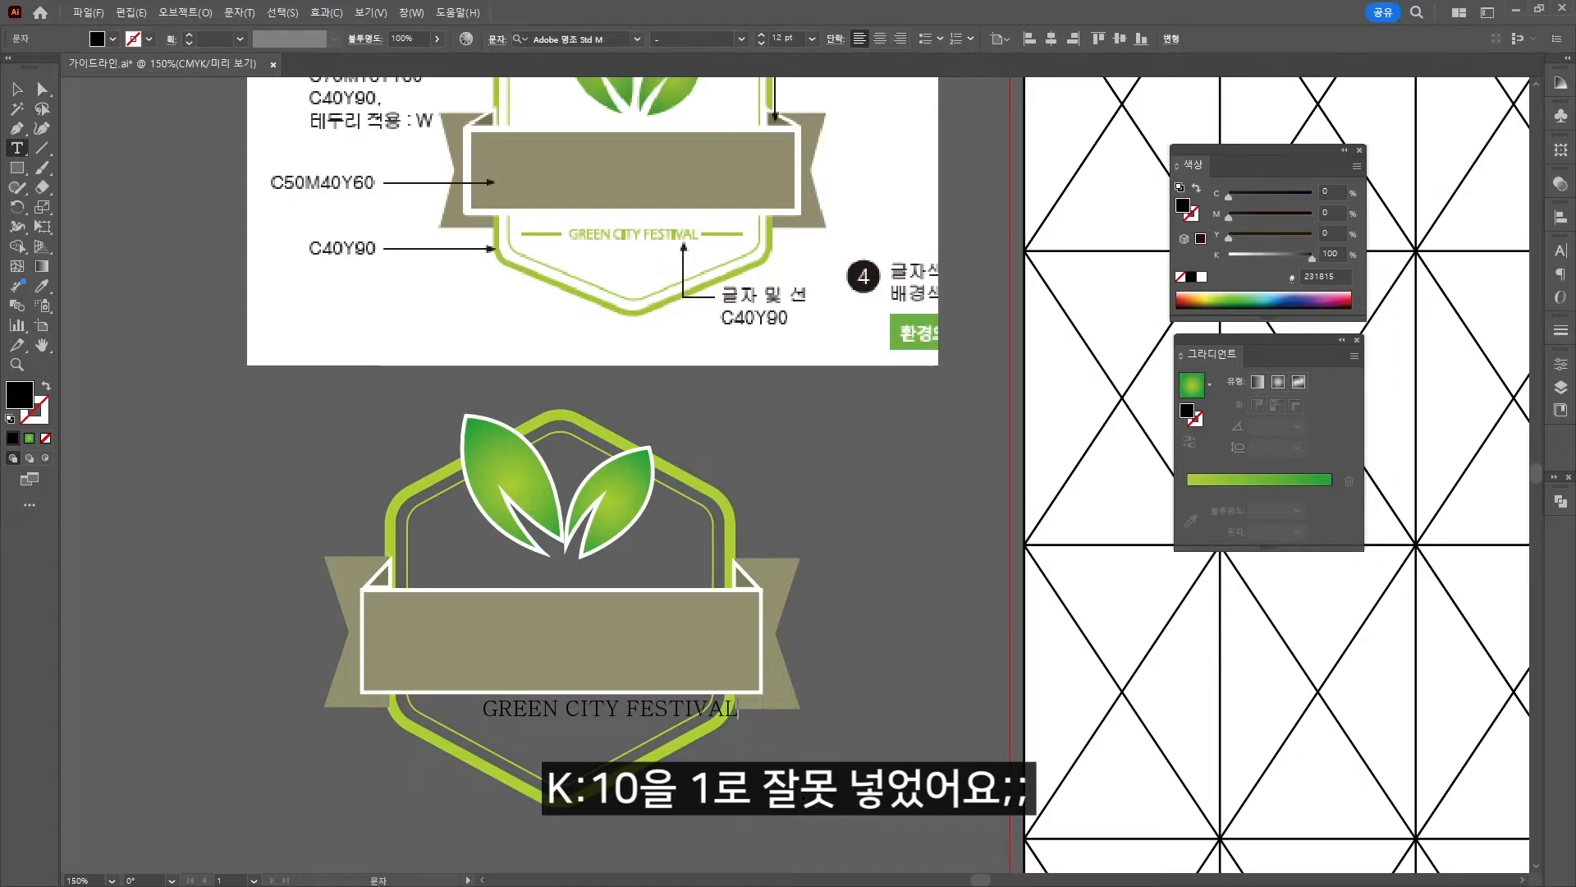
key(ctrl+a)
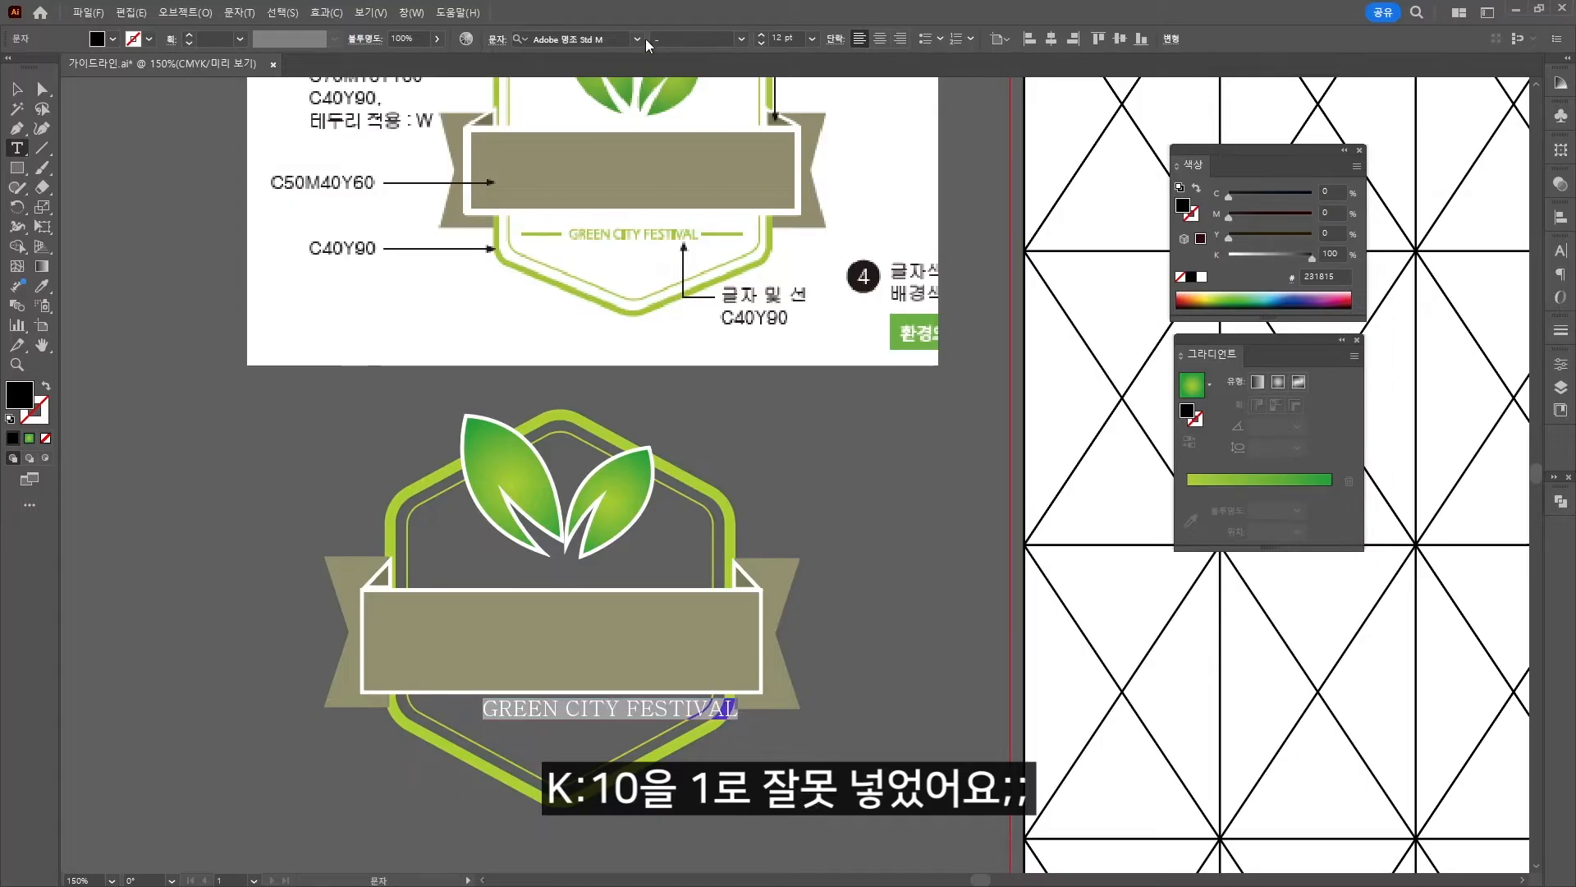
click(643, 39)
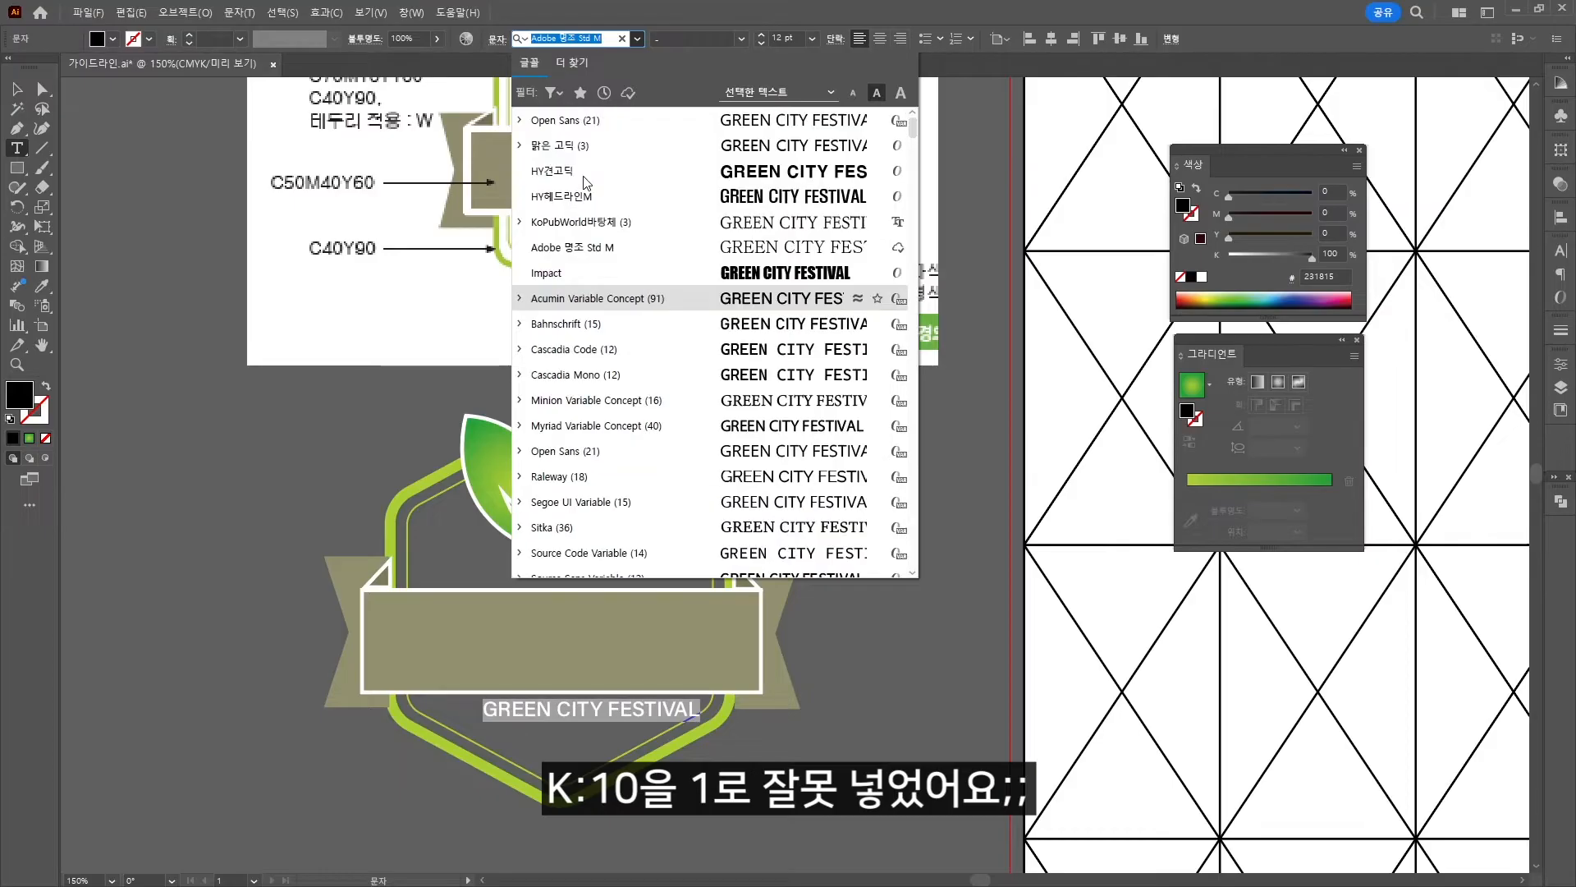
click(573, 146)
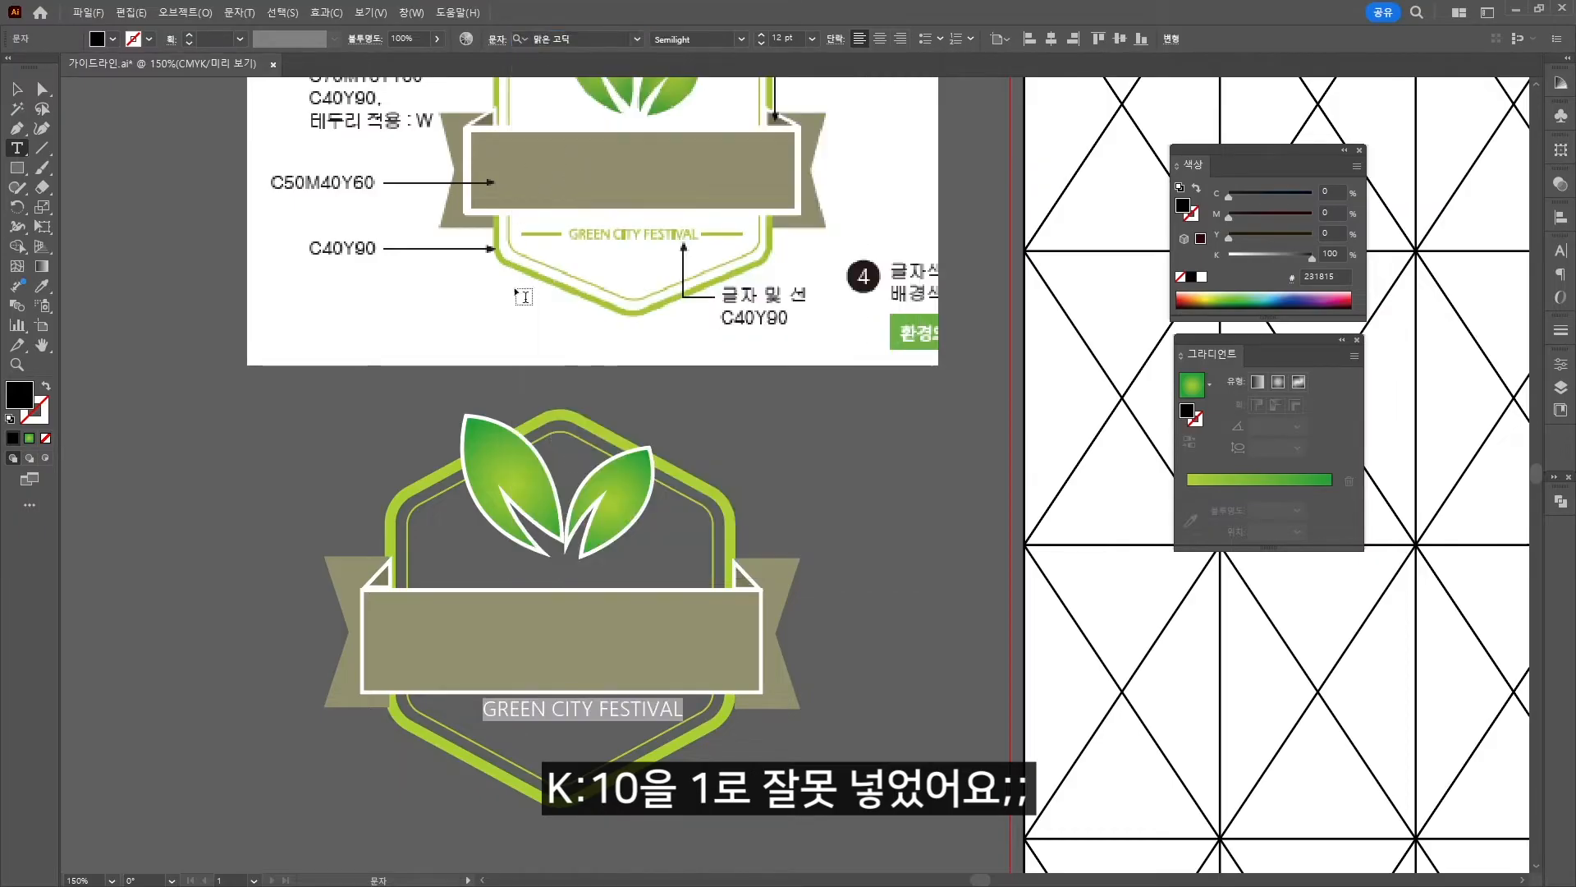
click(18, 89)
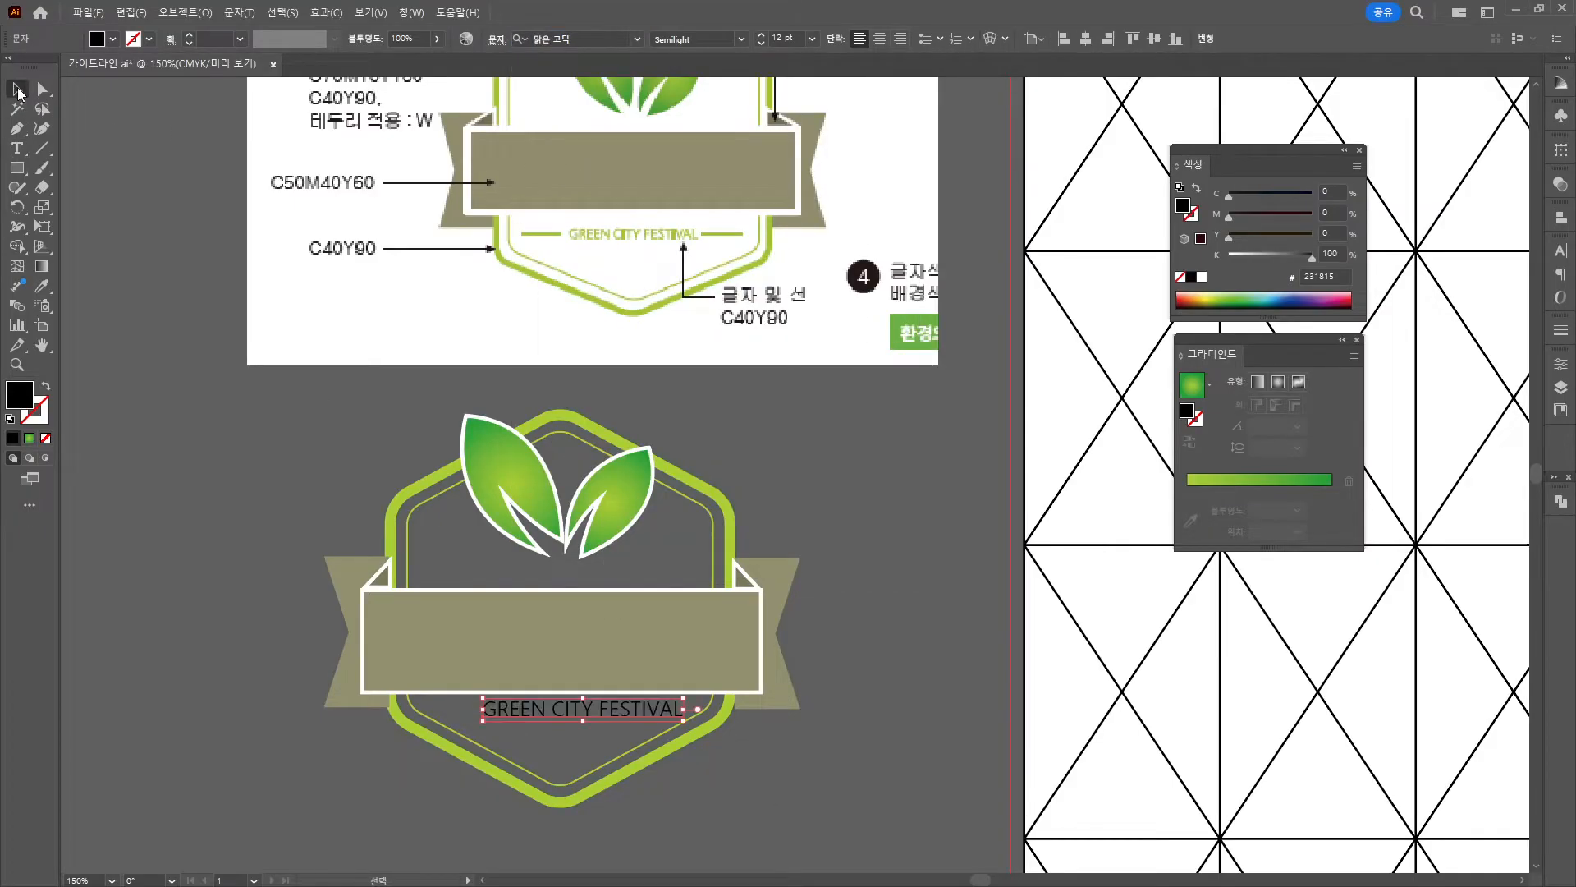
Start entering the label's green fill values, cyan 40, in the Color panel.
click(1340, 190)
text(40)
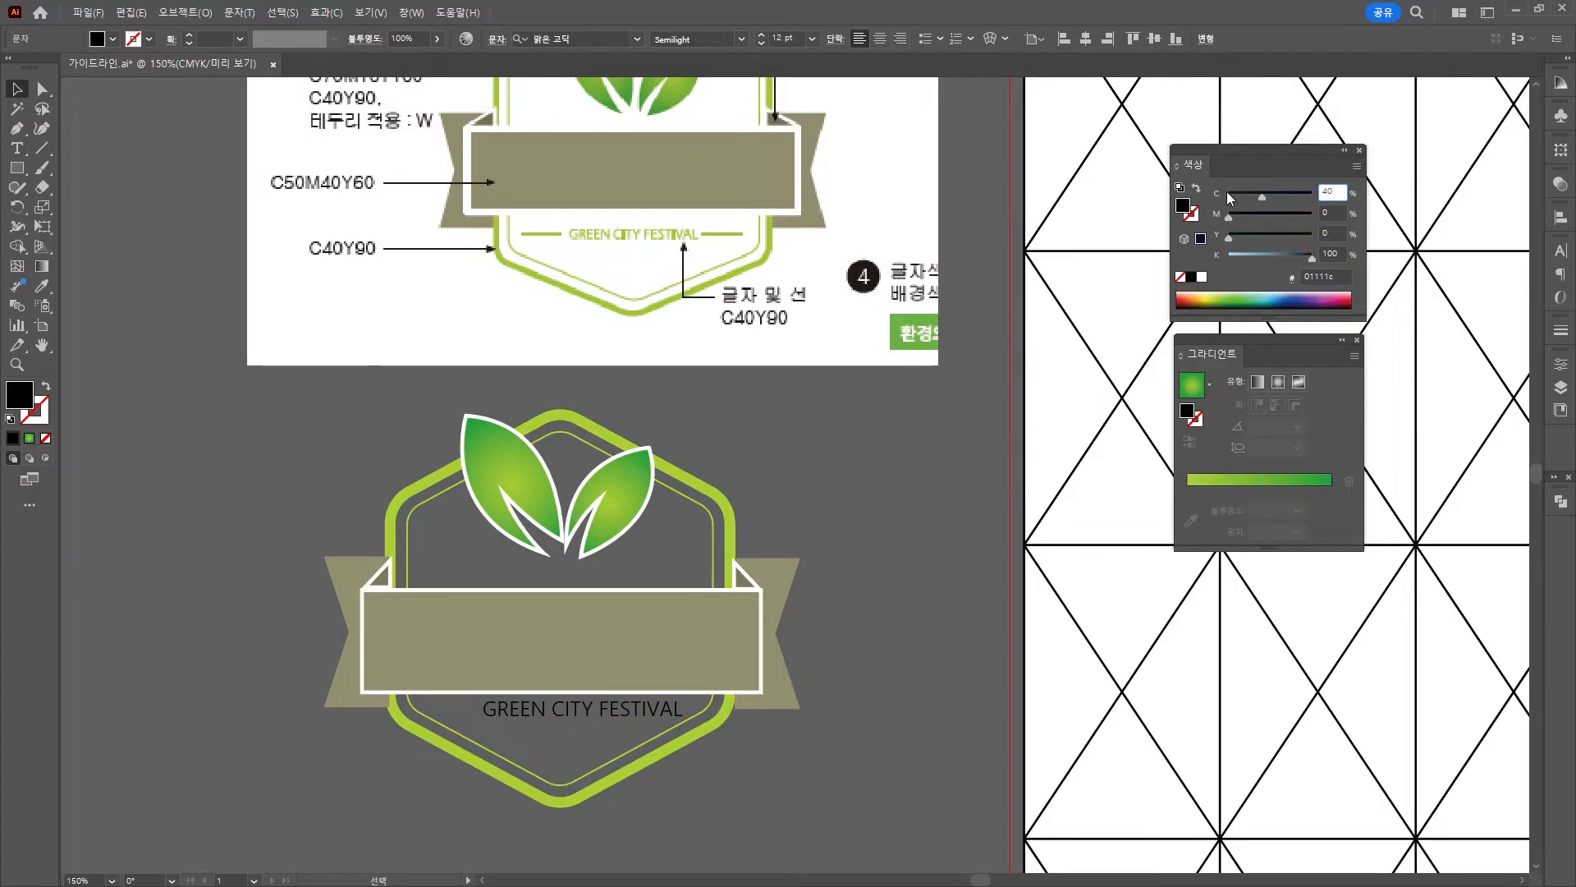
key(Tab)
key(Tab)
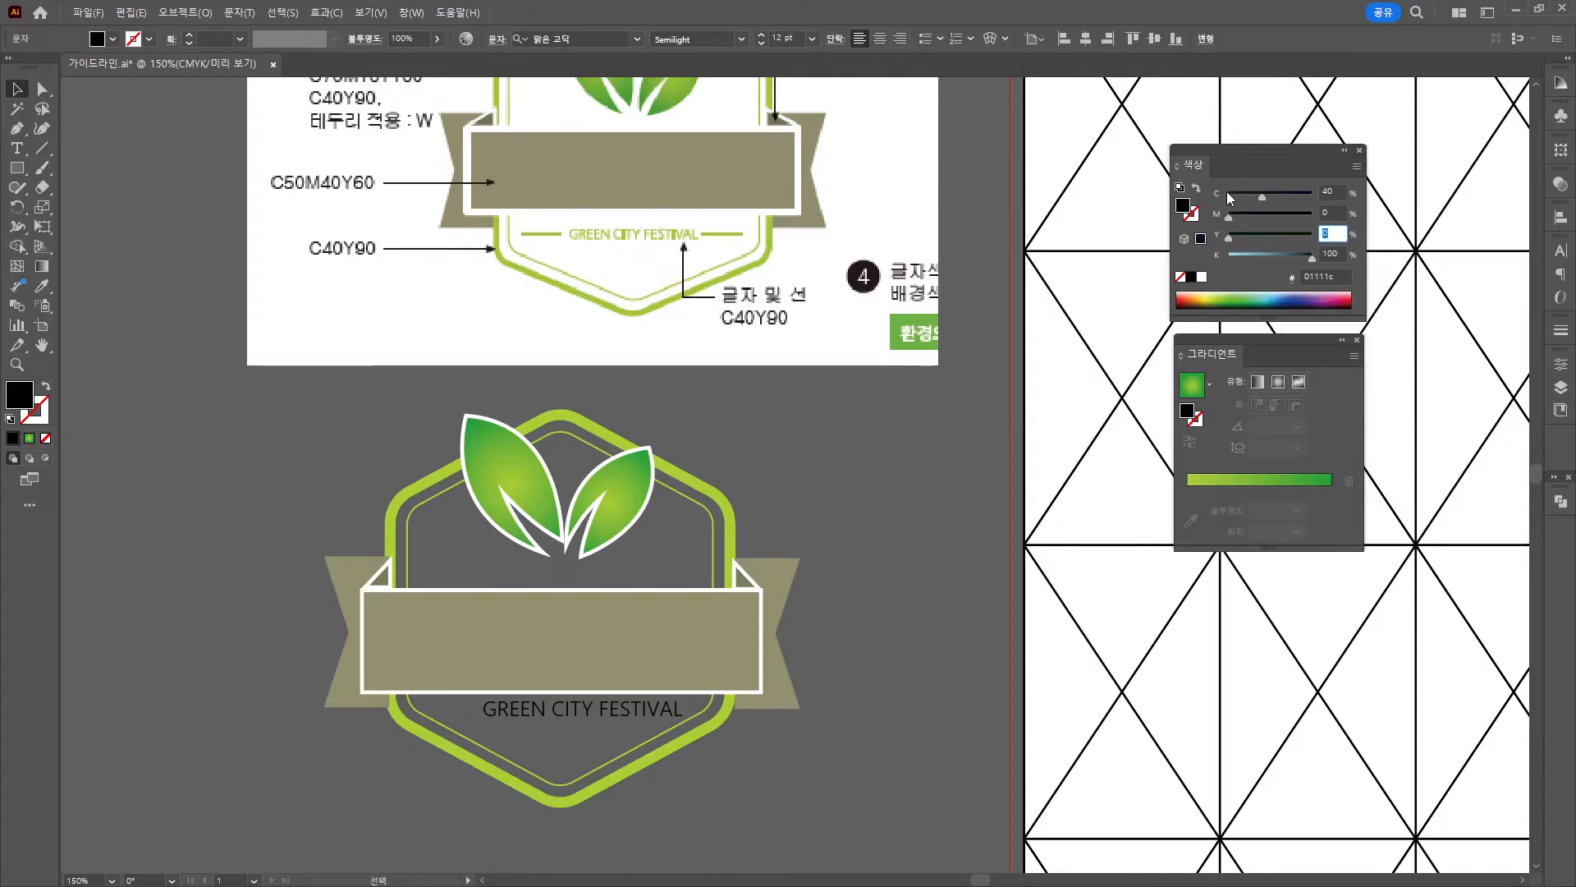
text(90)
key(Tab)
Apply the C40 Y90 green to the label, shrink it to about 8.5 pt, and reposition it.
text(0)
key(Return)
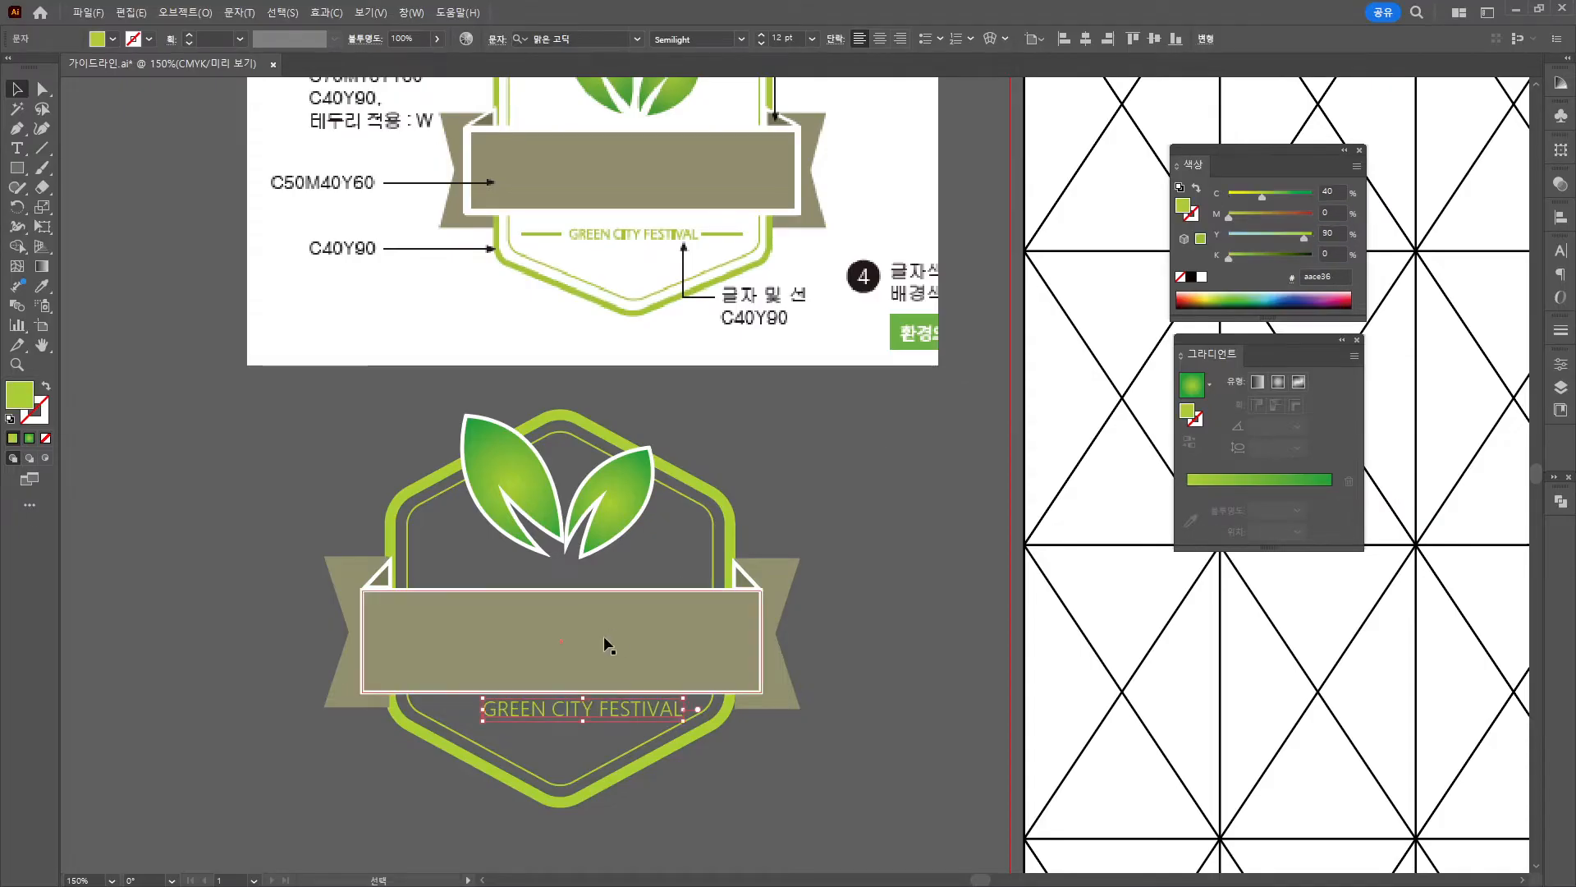
drag(687, 722, 624, 715)
drag(608, 811, 605, 724)
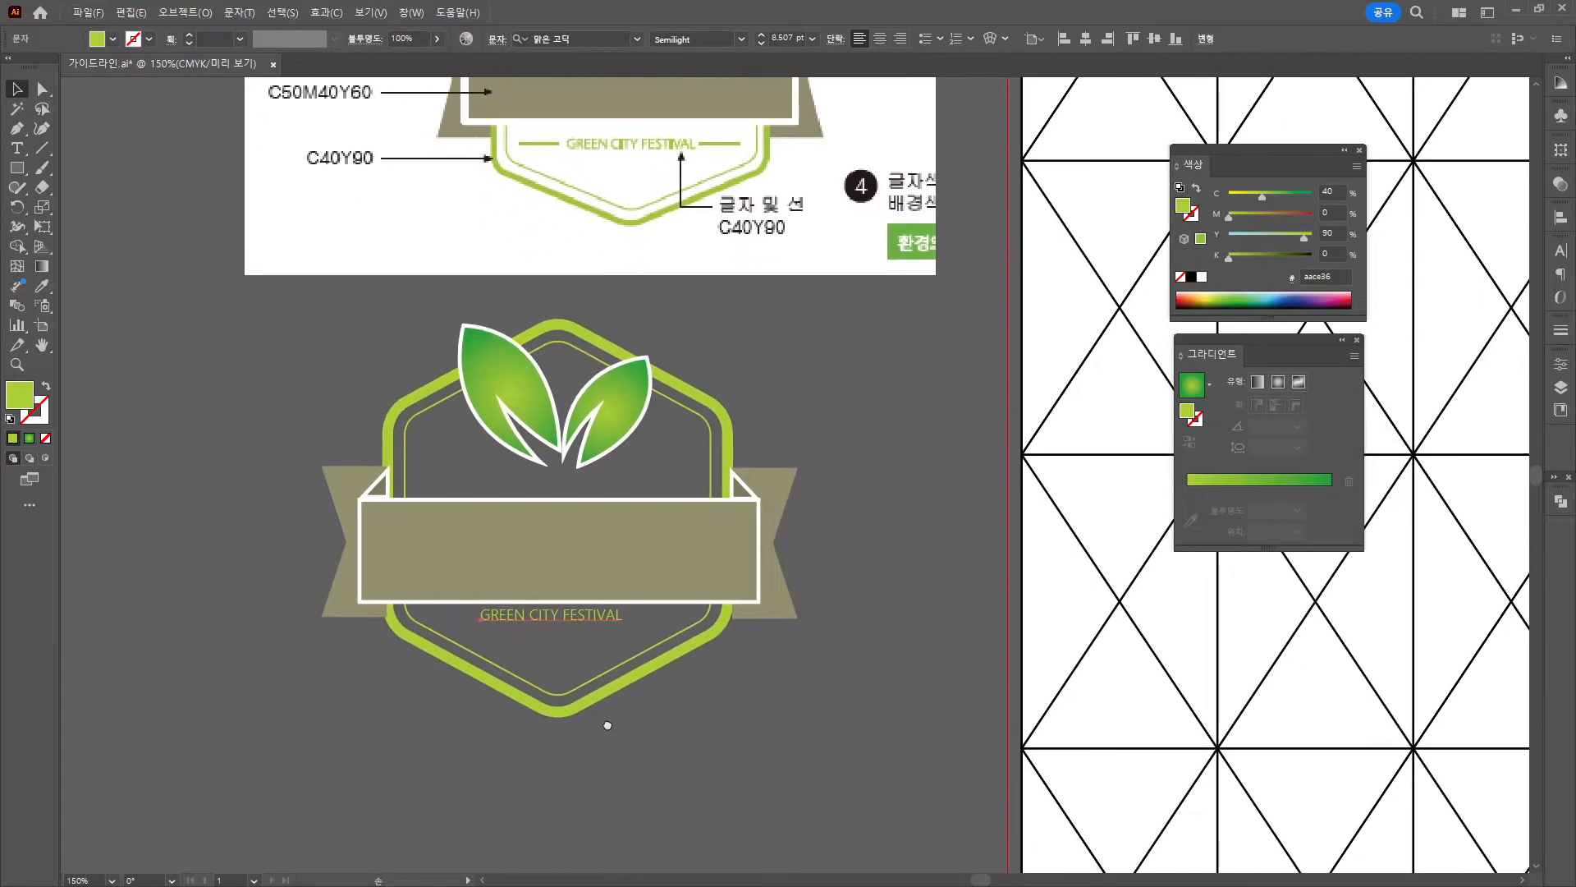
scroll(567, 703, up, 3)
drag(569, 473, 583, 486)
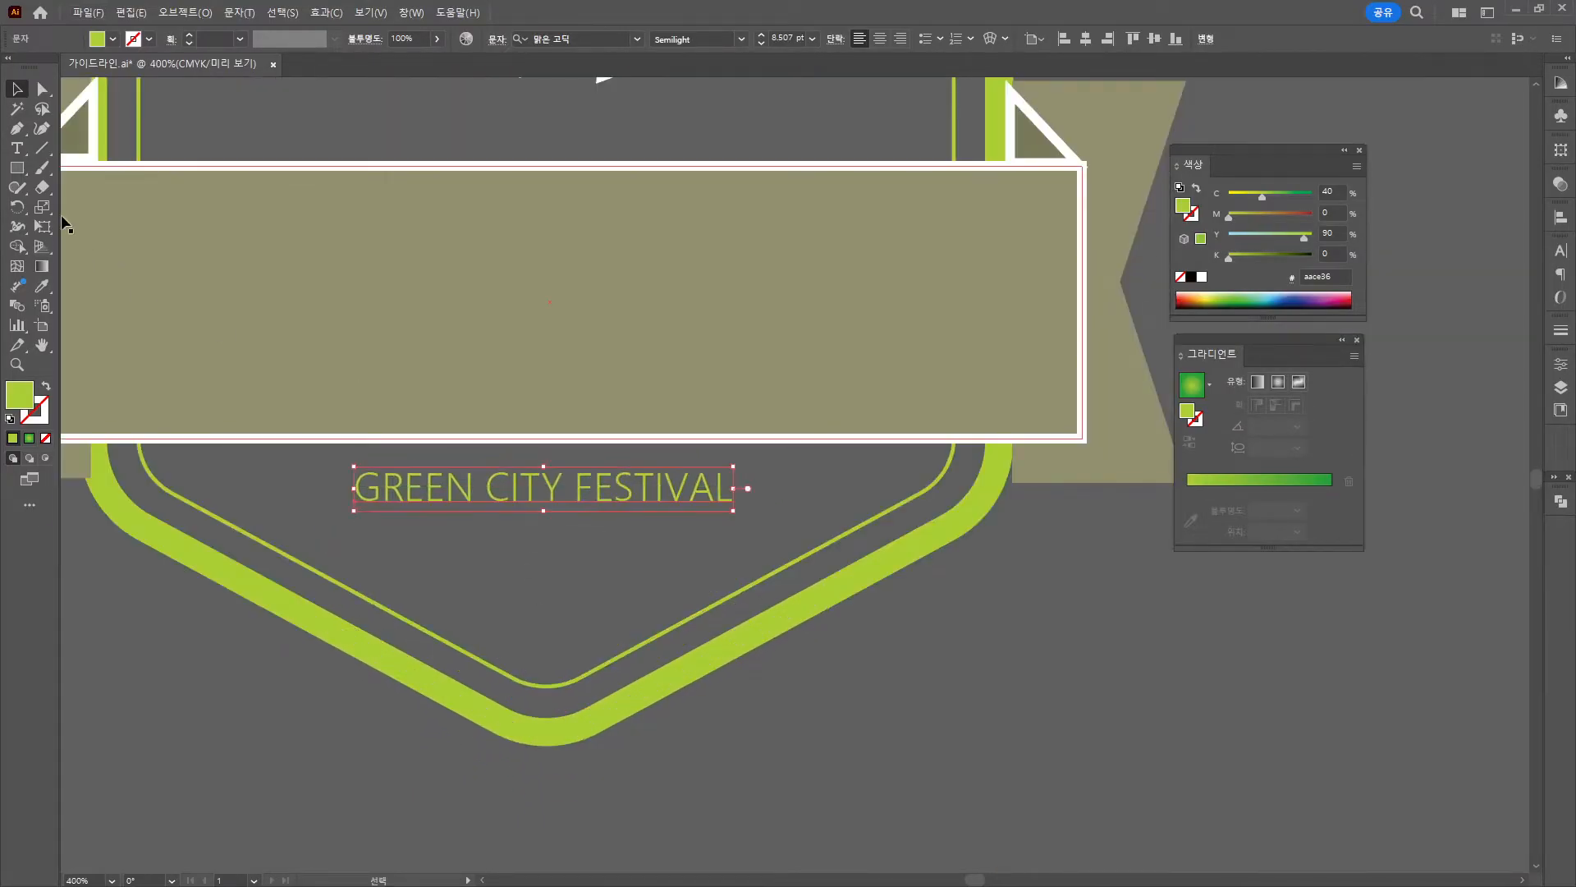
Draw a thin line left of the label in its green, and copy it to the right side.
click(45, 152)
drag(212, 482, 341, 483)
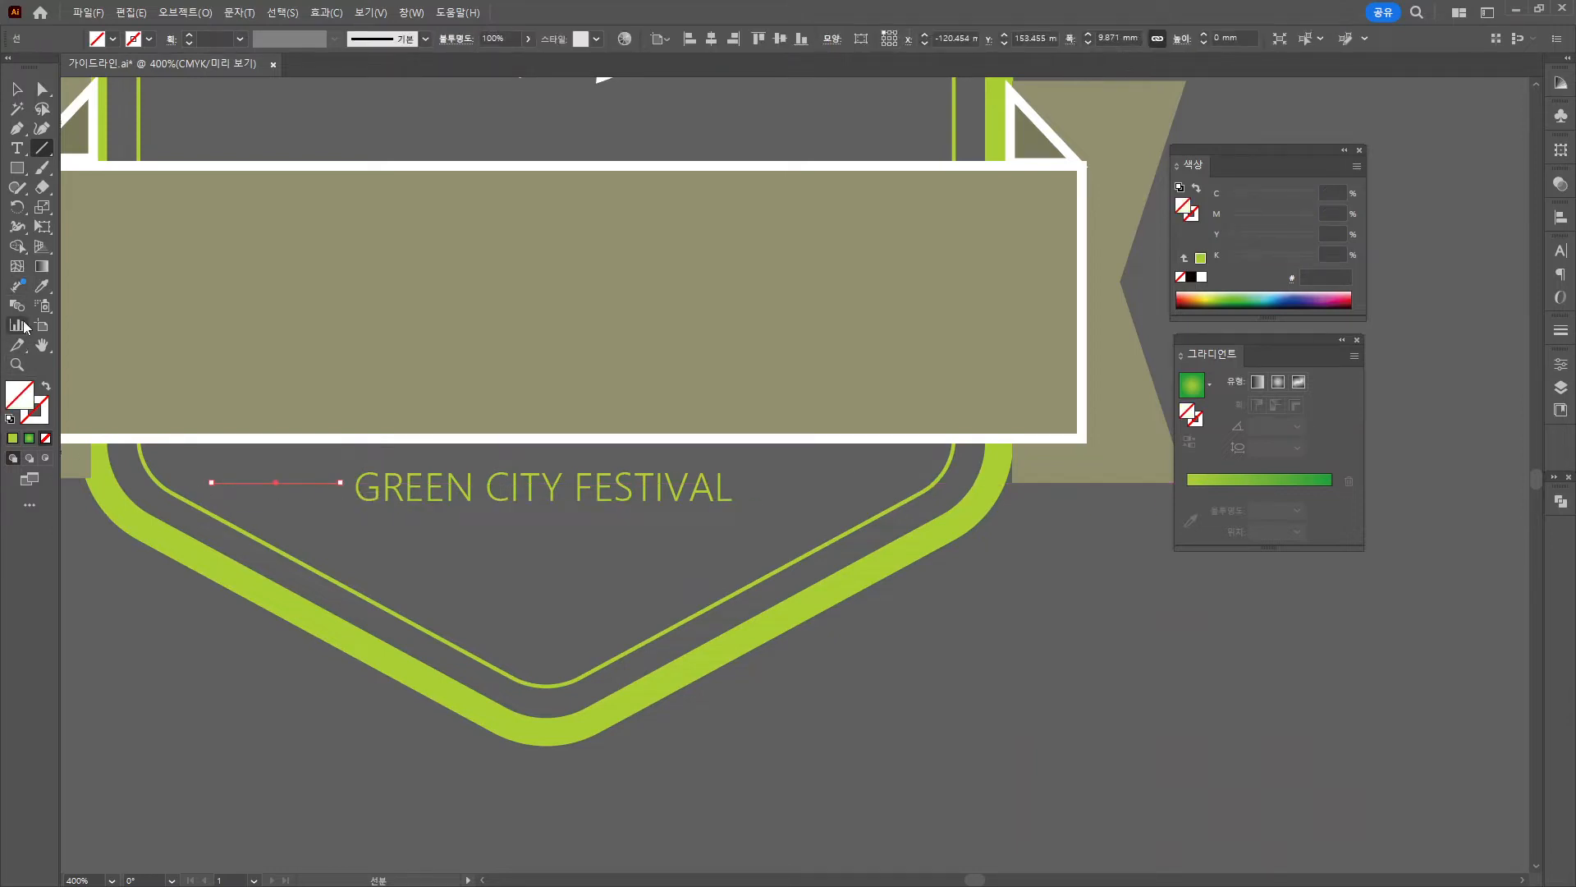
click(45, 289)
click(286, 568)
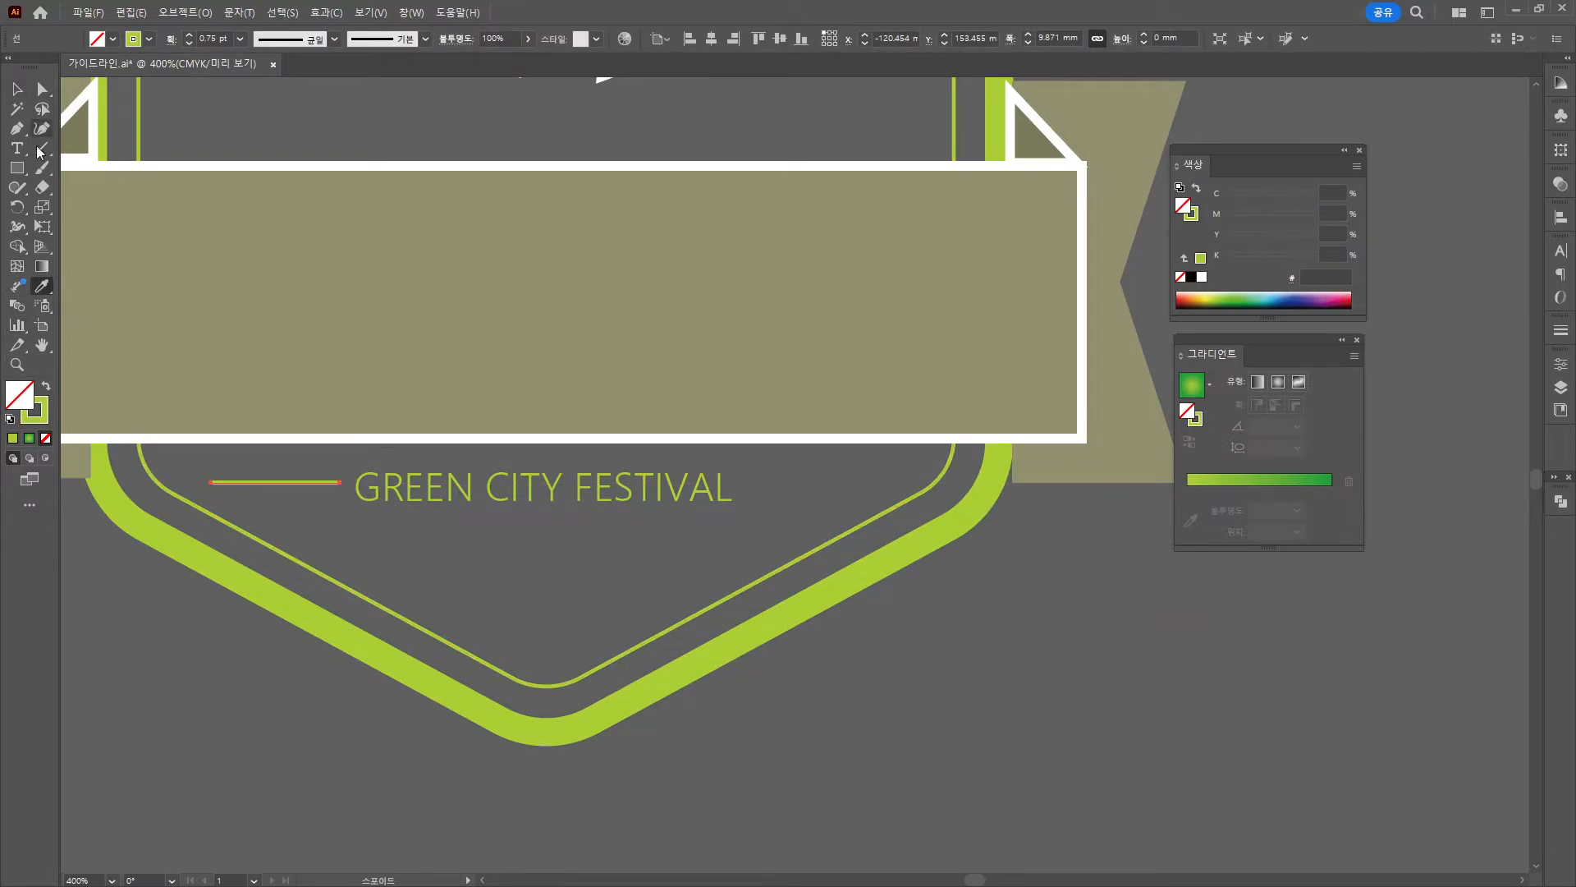
key(v)
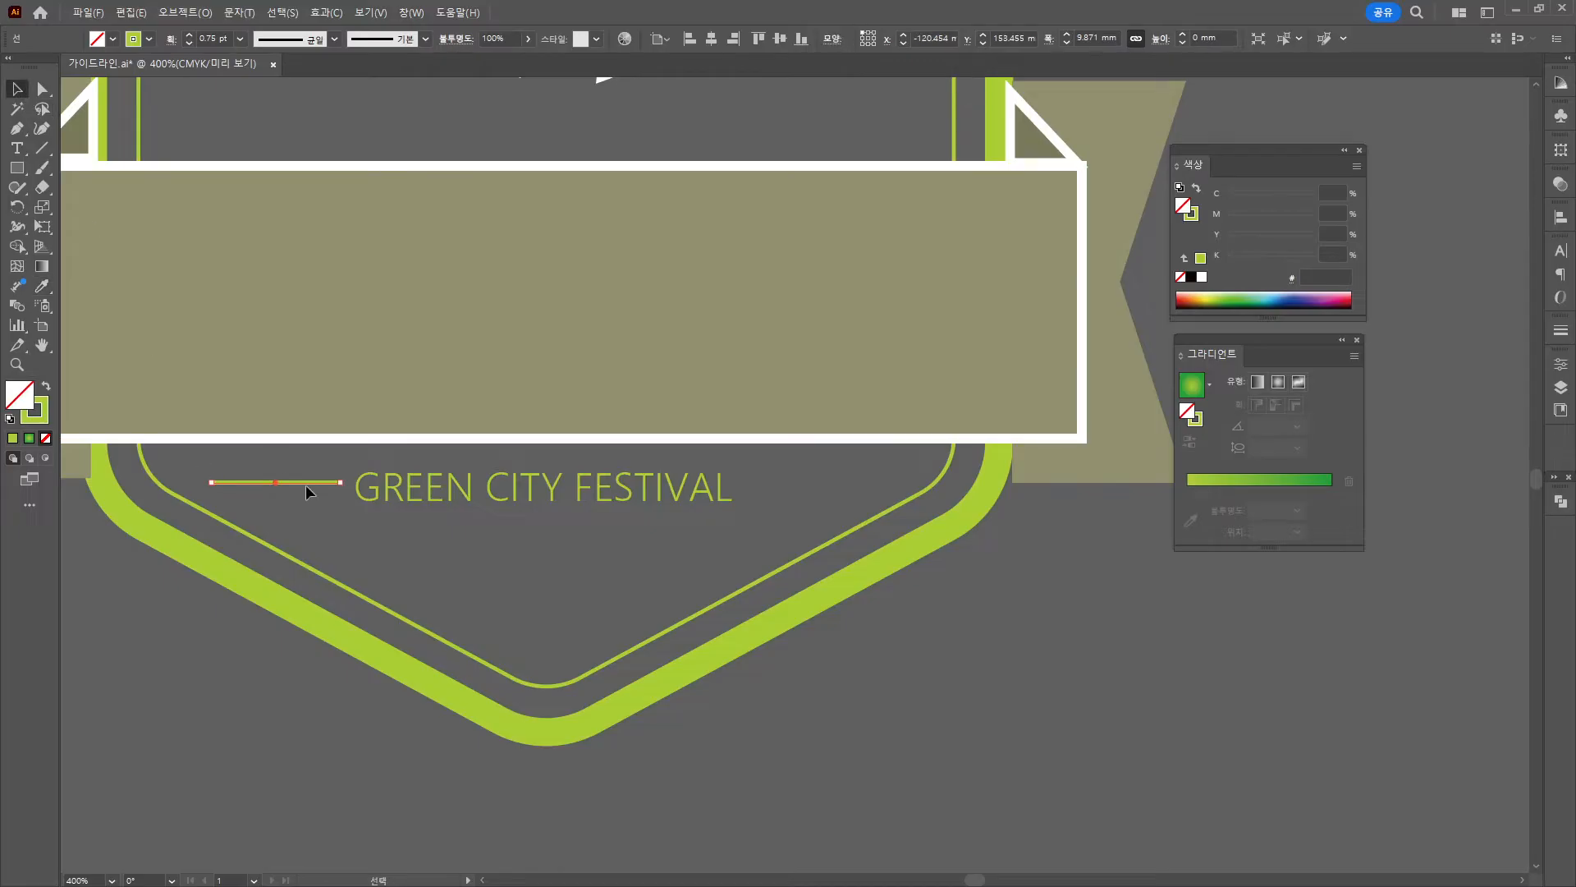
shift+click(368, 478)
click(319, 504)
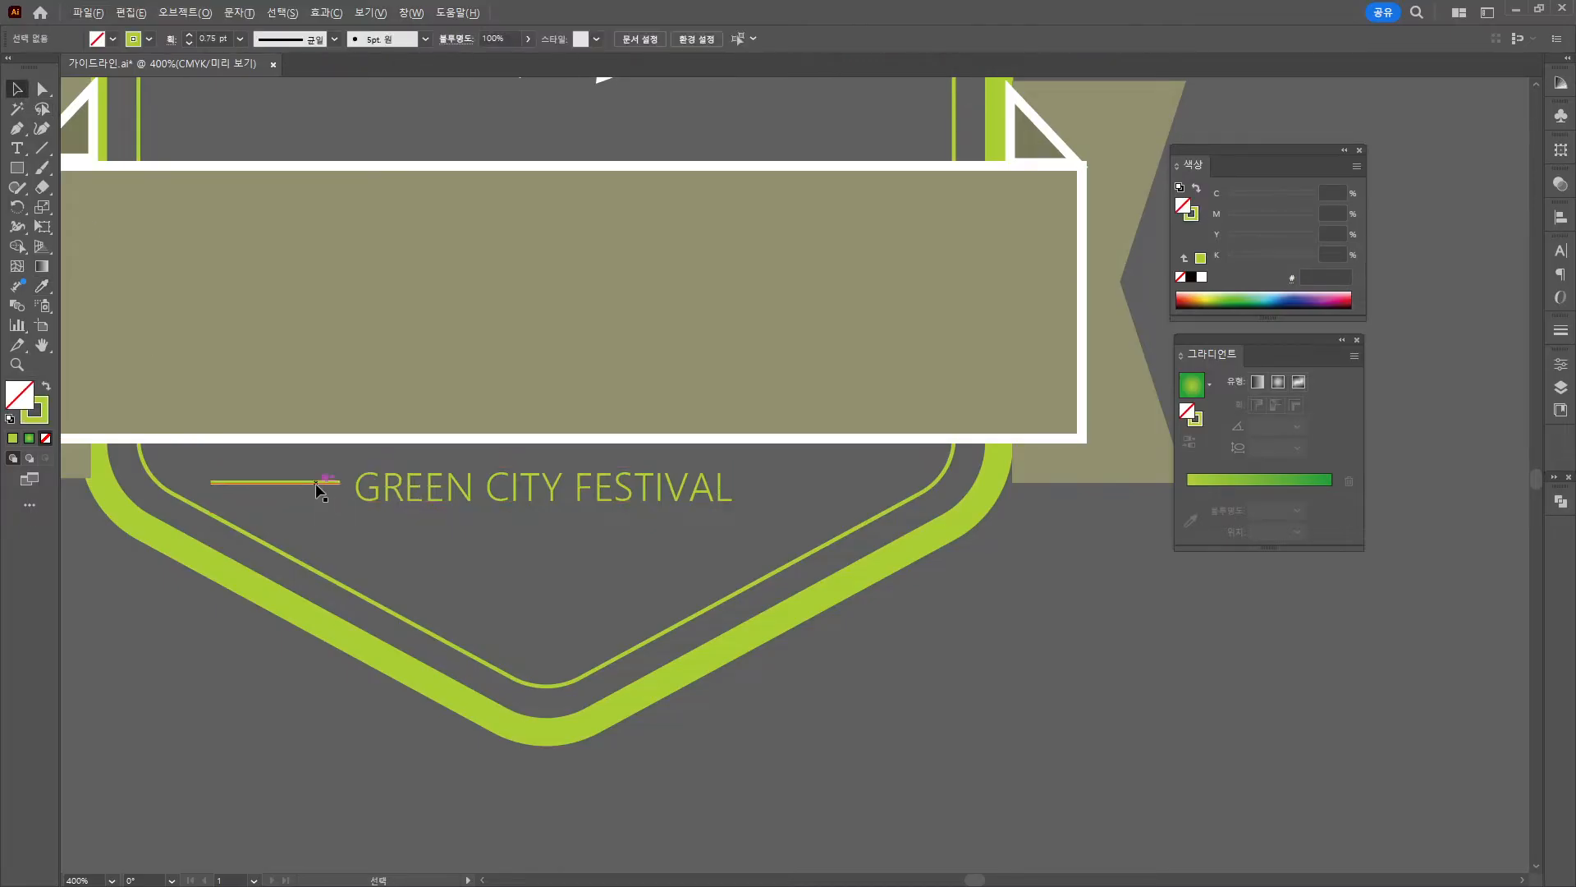
drag(328, 483, 863, 494)
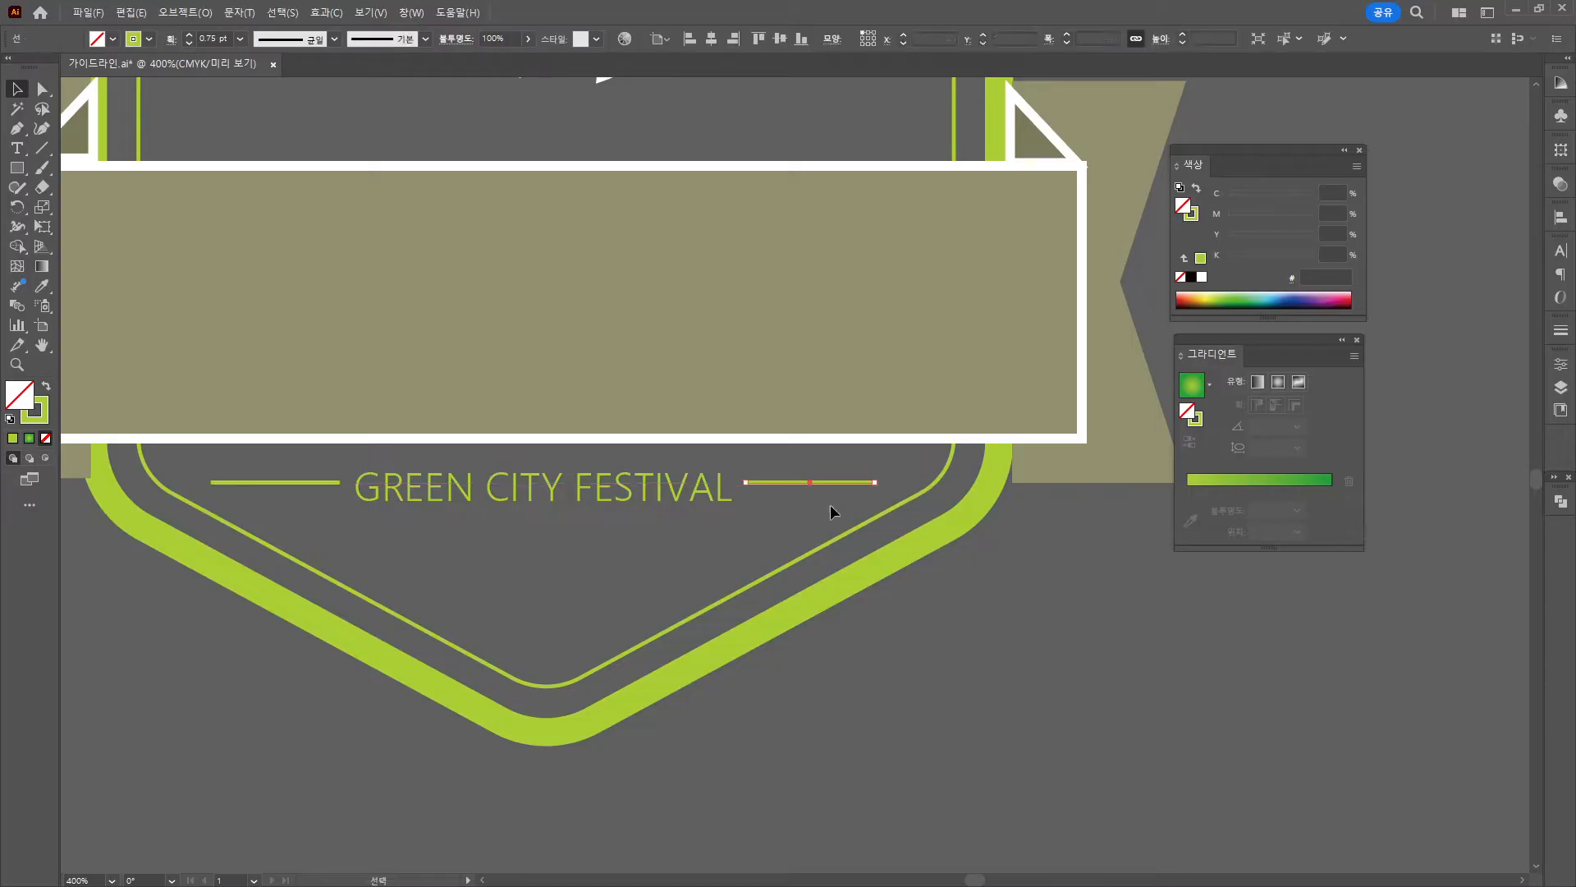
scroll(746, 550, down, 3)
scroll(944, 555, up, 6)
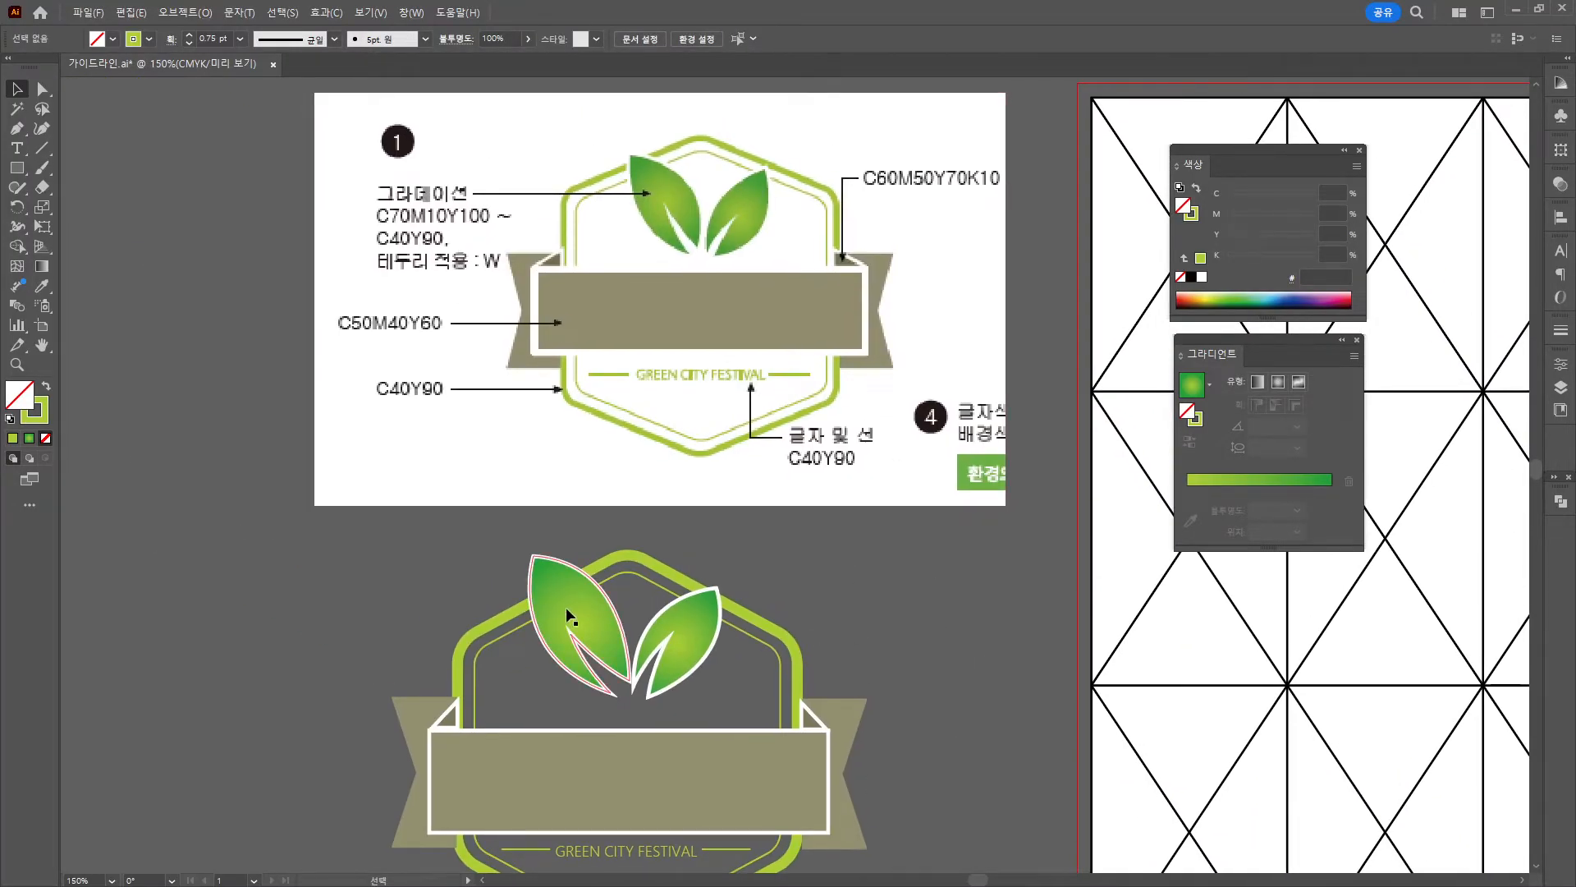
Inspect the left leaf's gradient fill, then scroll down to empty pasteboard.
click(593, 620)
click(919, 662)
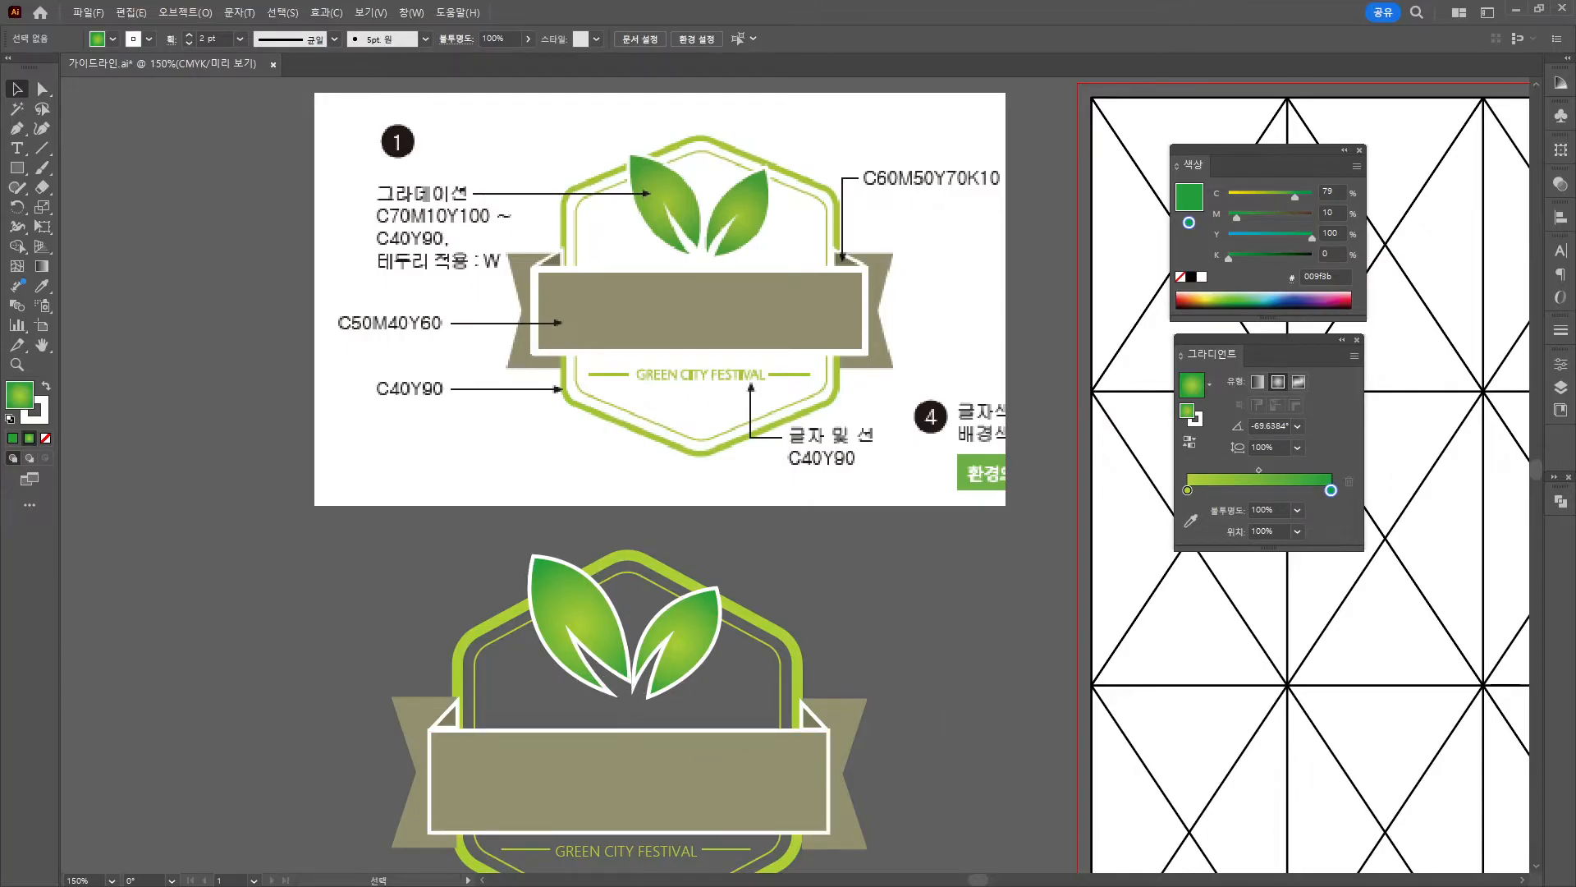
scroll(875, 623, right, 10)
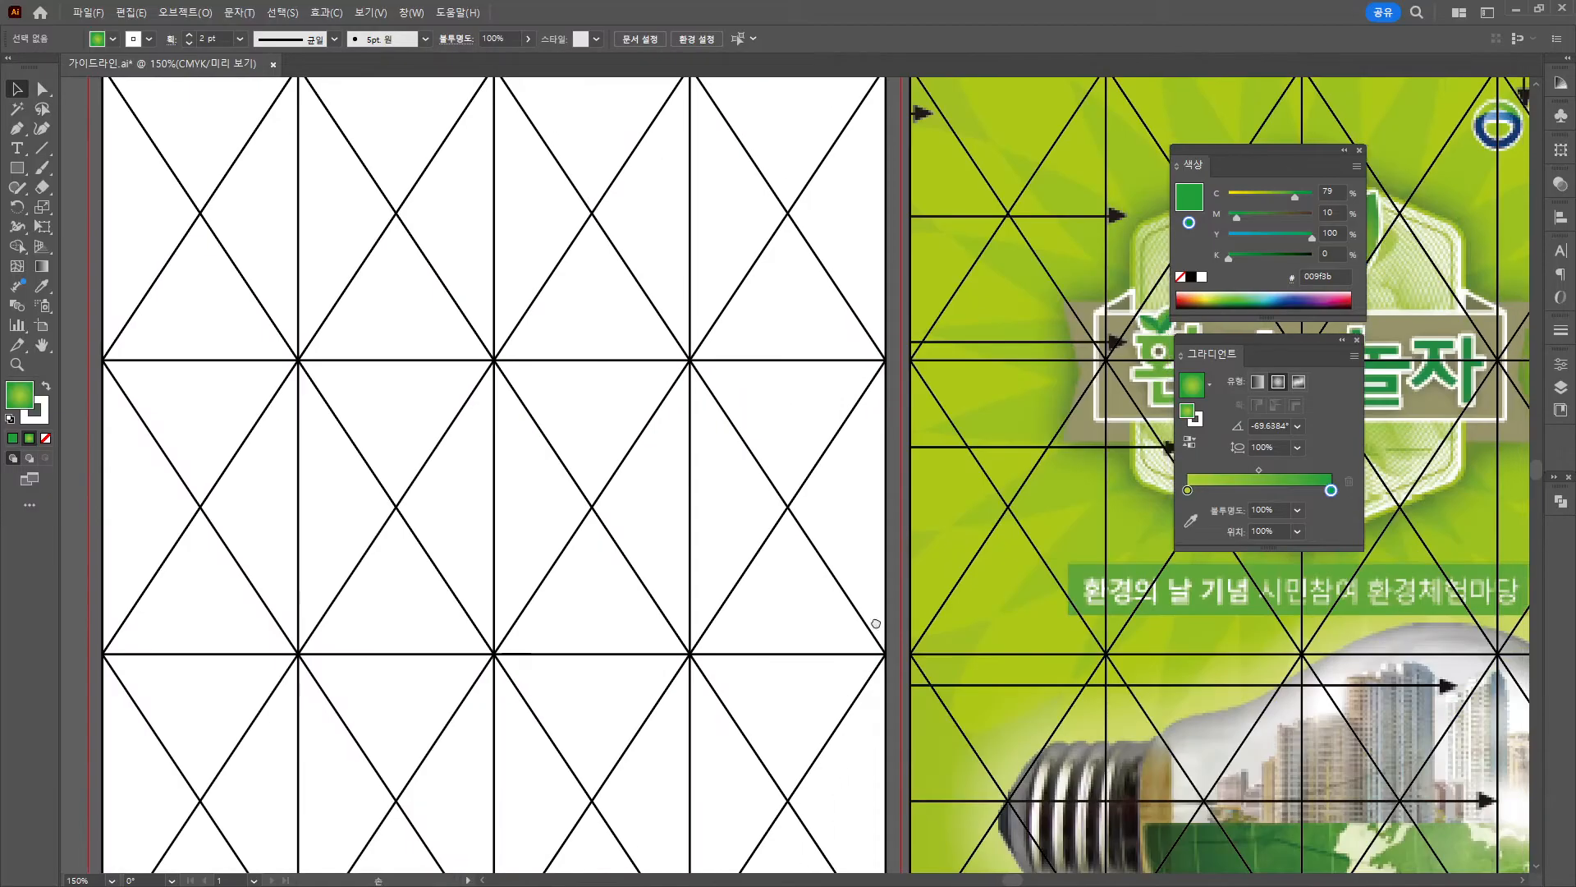
scroll(876, 623, right, 5)
scroll(622, 477, left, 10)
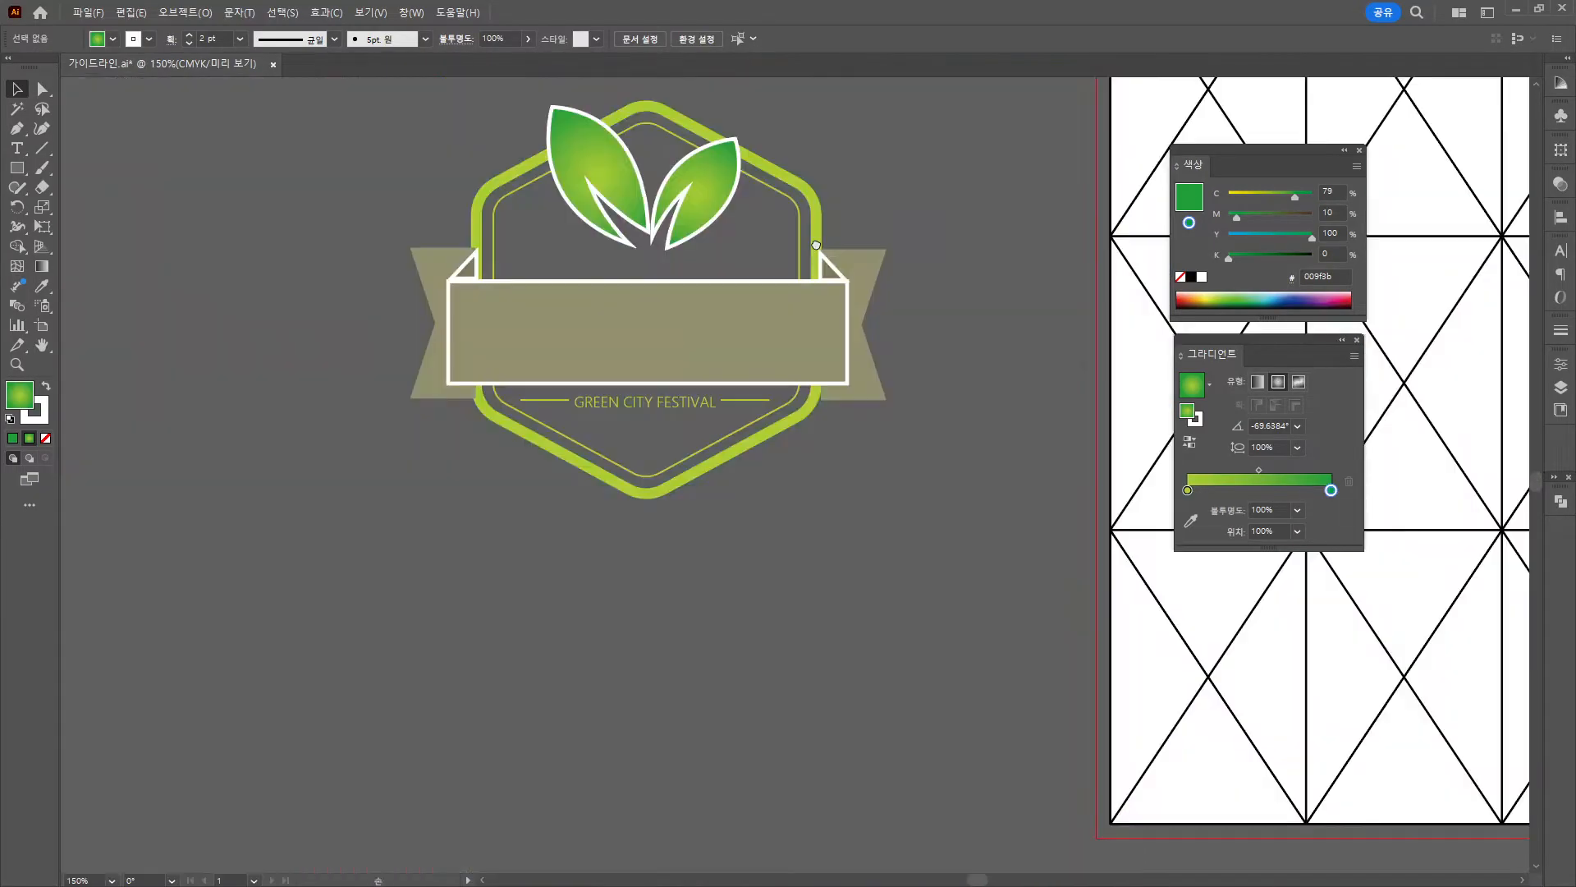
scroll(464, 384, down, 5)
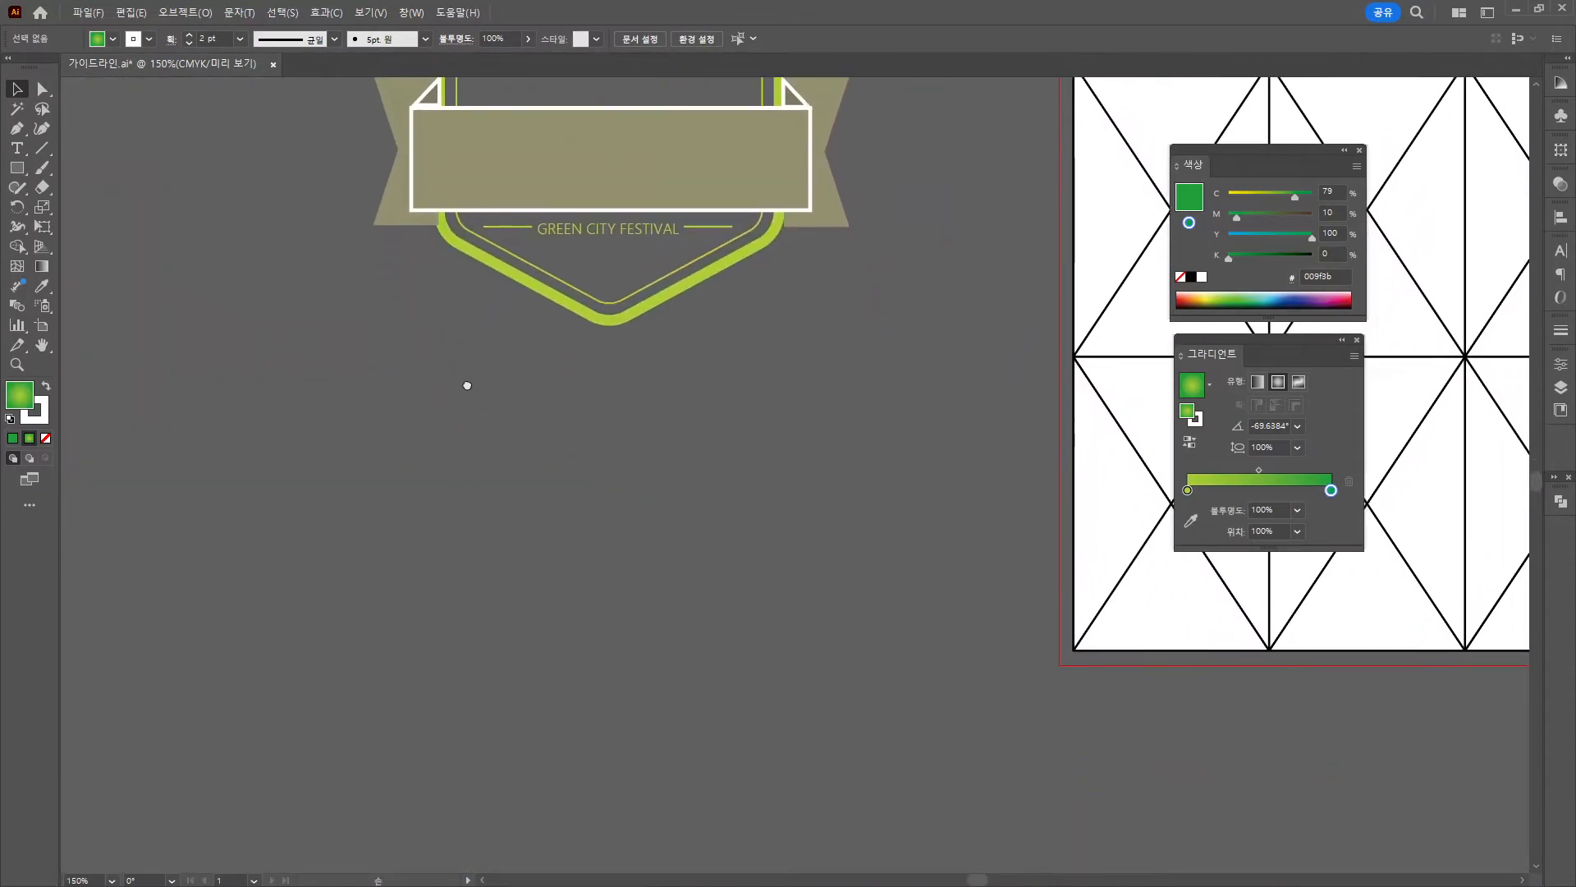
scroll(427, 377, left, 3)
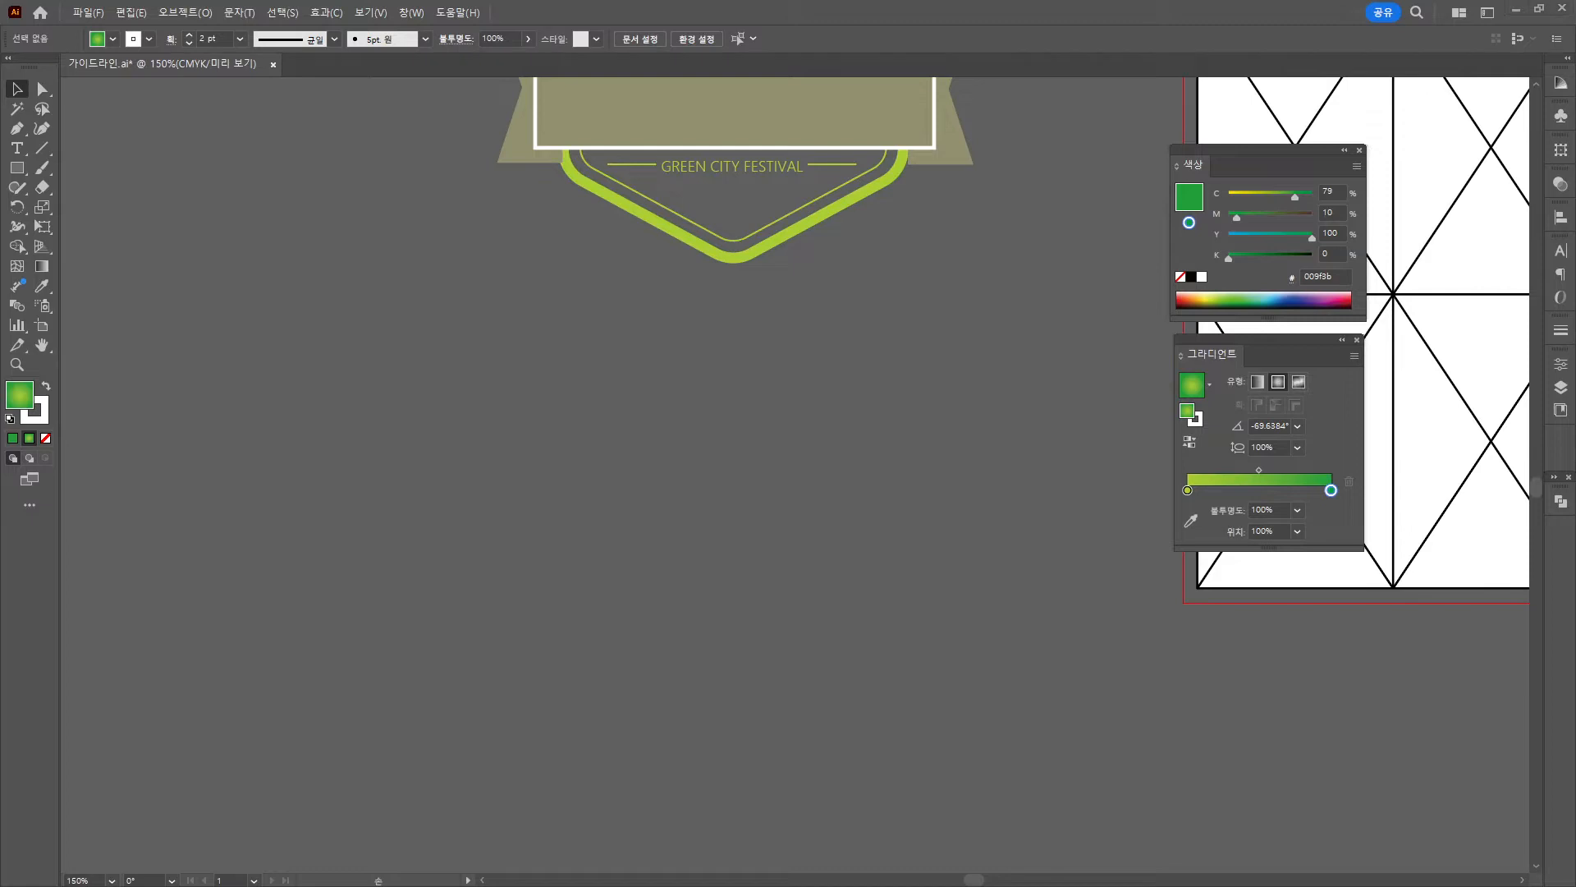
Paste the 환경과놀자 title reference image and move it below the badge.
key(ctrl+v)
drag(747, 448, 374, 329)
click(773, 325)
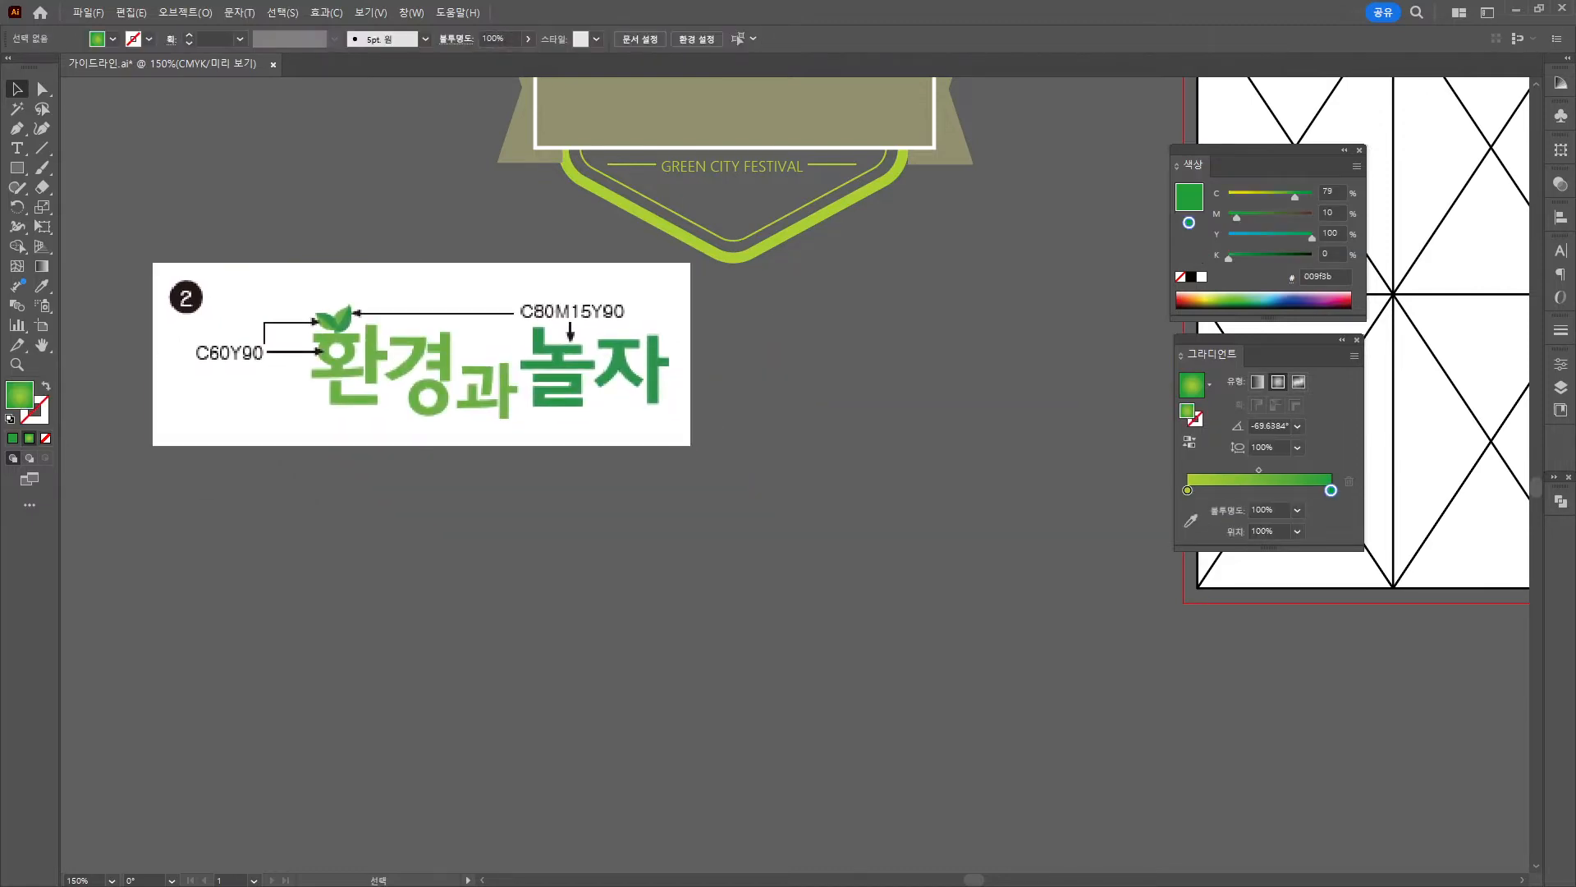
Type 환경과 놀자 in Bold below the reference and enlarge it to about 50 pt.
click(20, 153)
click(329, 514)
text(환)
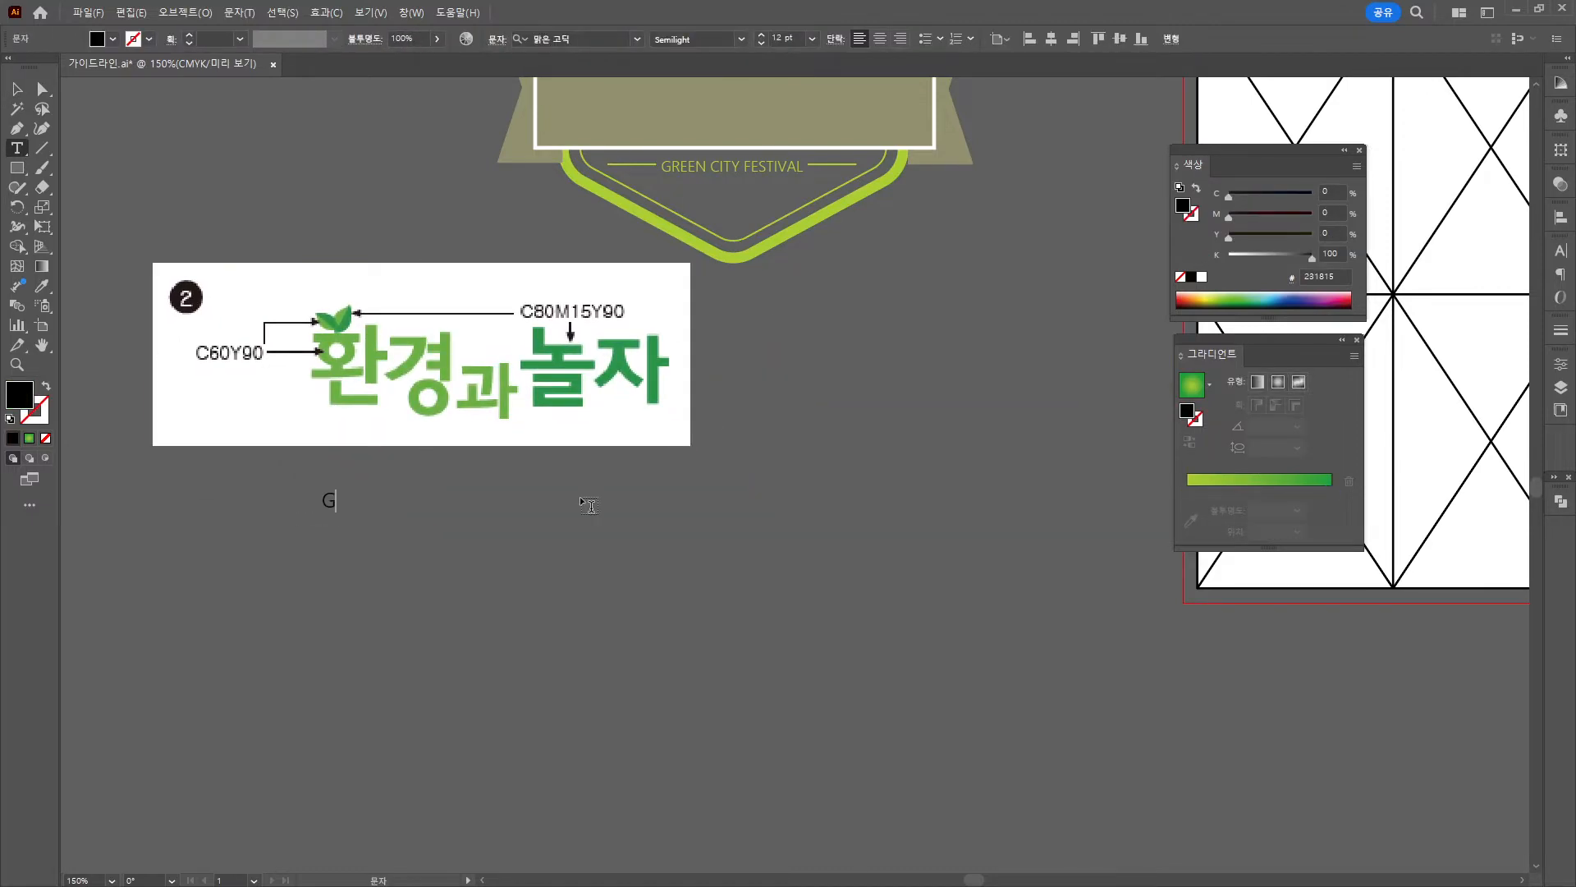
text(경과 놀자)
key(ctrl+a)
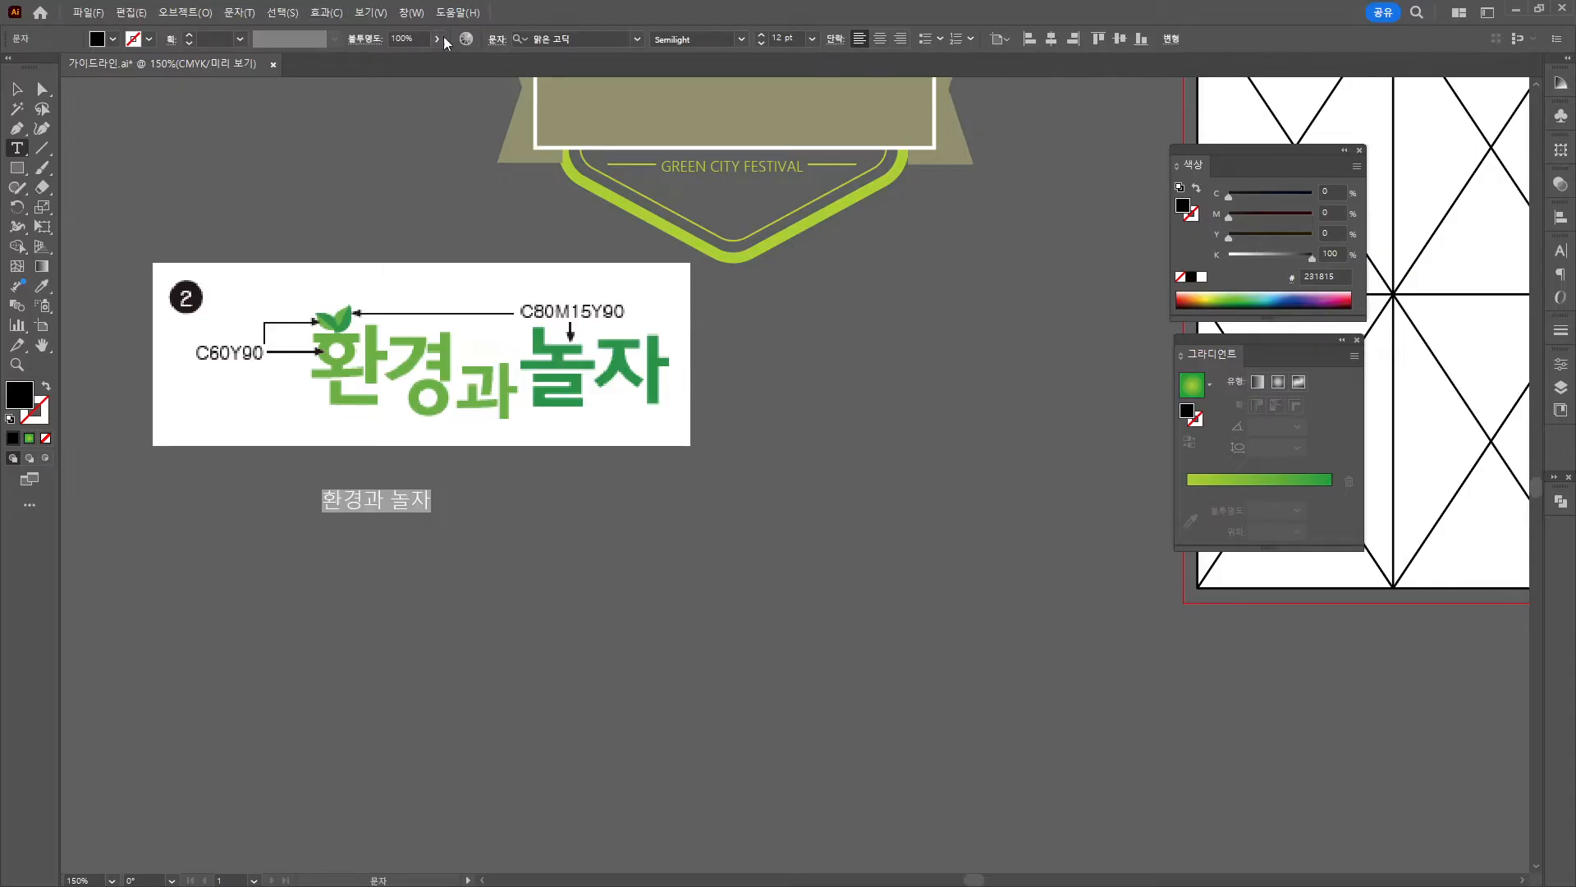
click(722, 38)
click(696, 82)
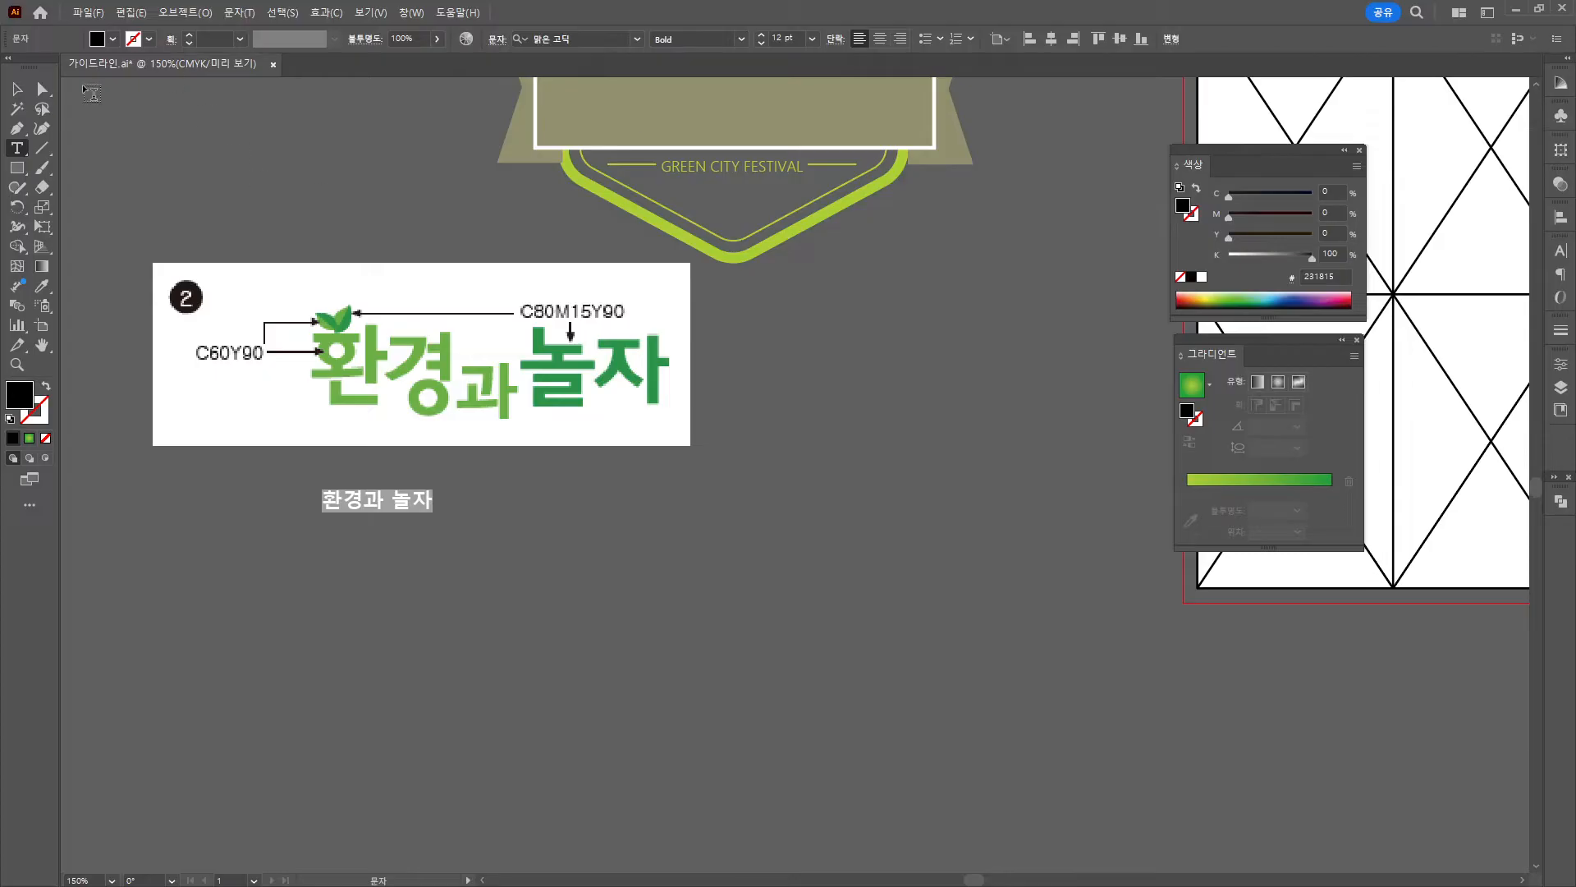
key(Escape)
drag(435, 512, 788, 588)
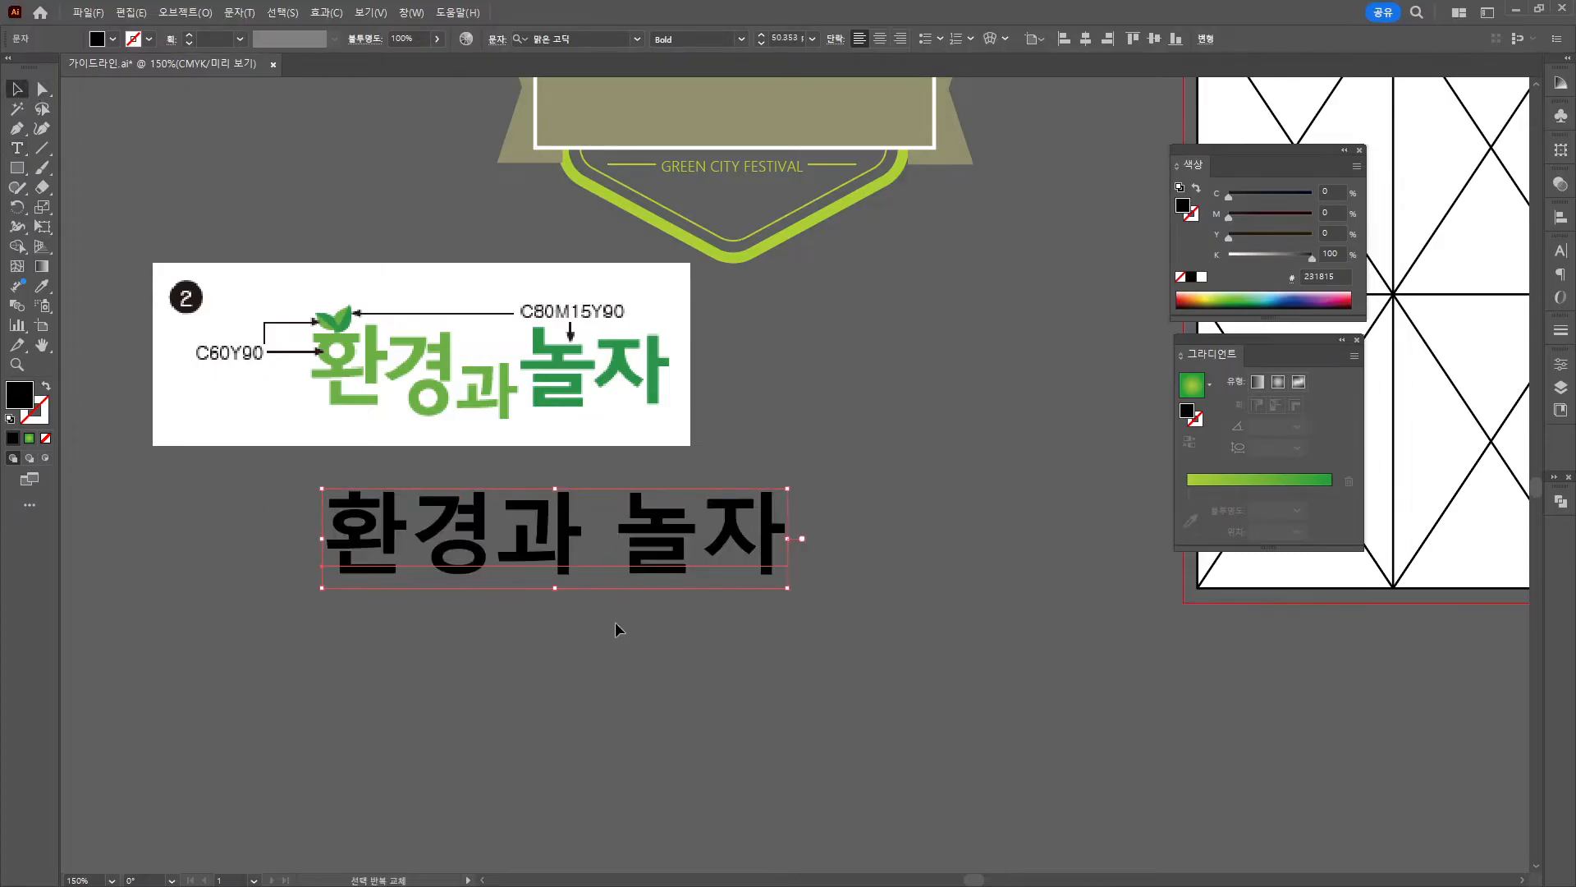
drag(562, 565, 546, 577)
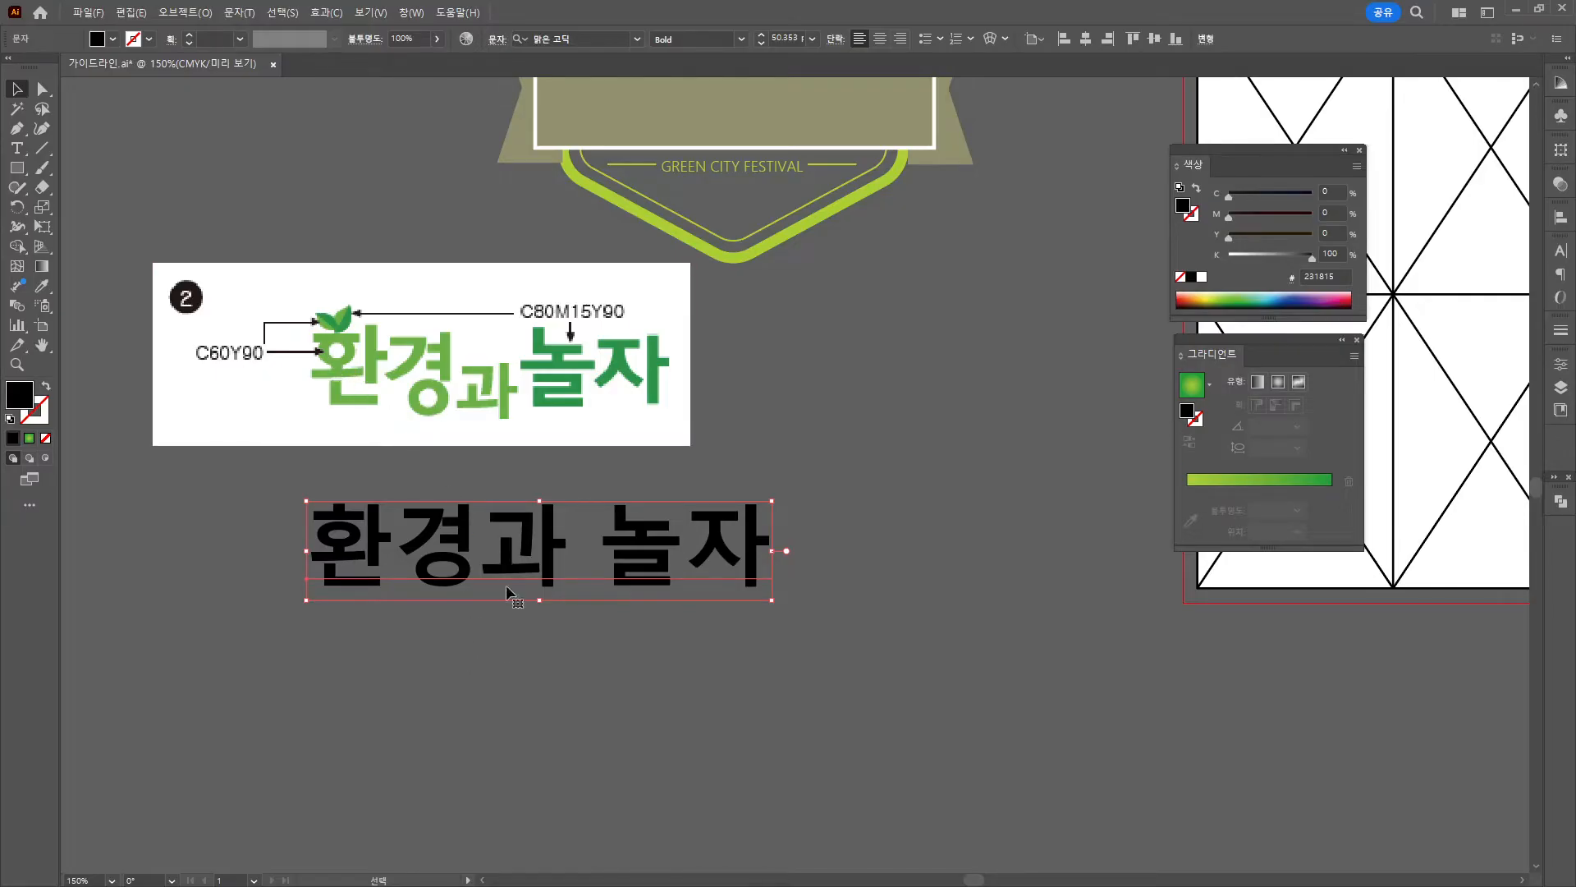
Convert the title text to outlines and ungroup the letters.
right_click(519, 549)
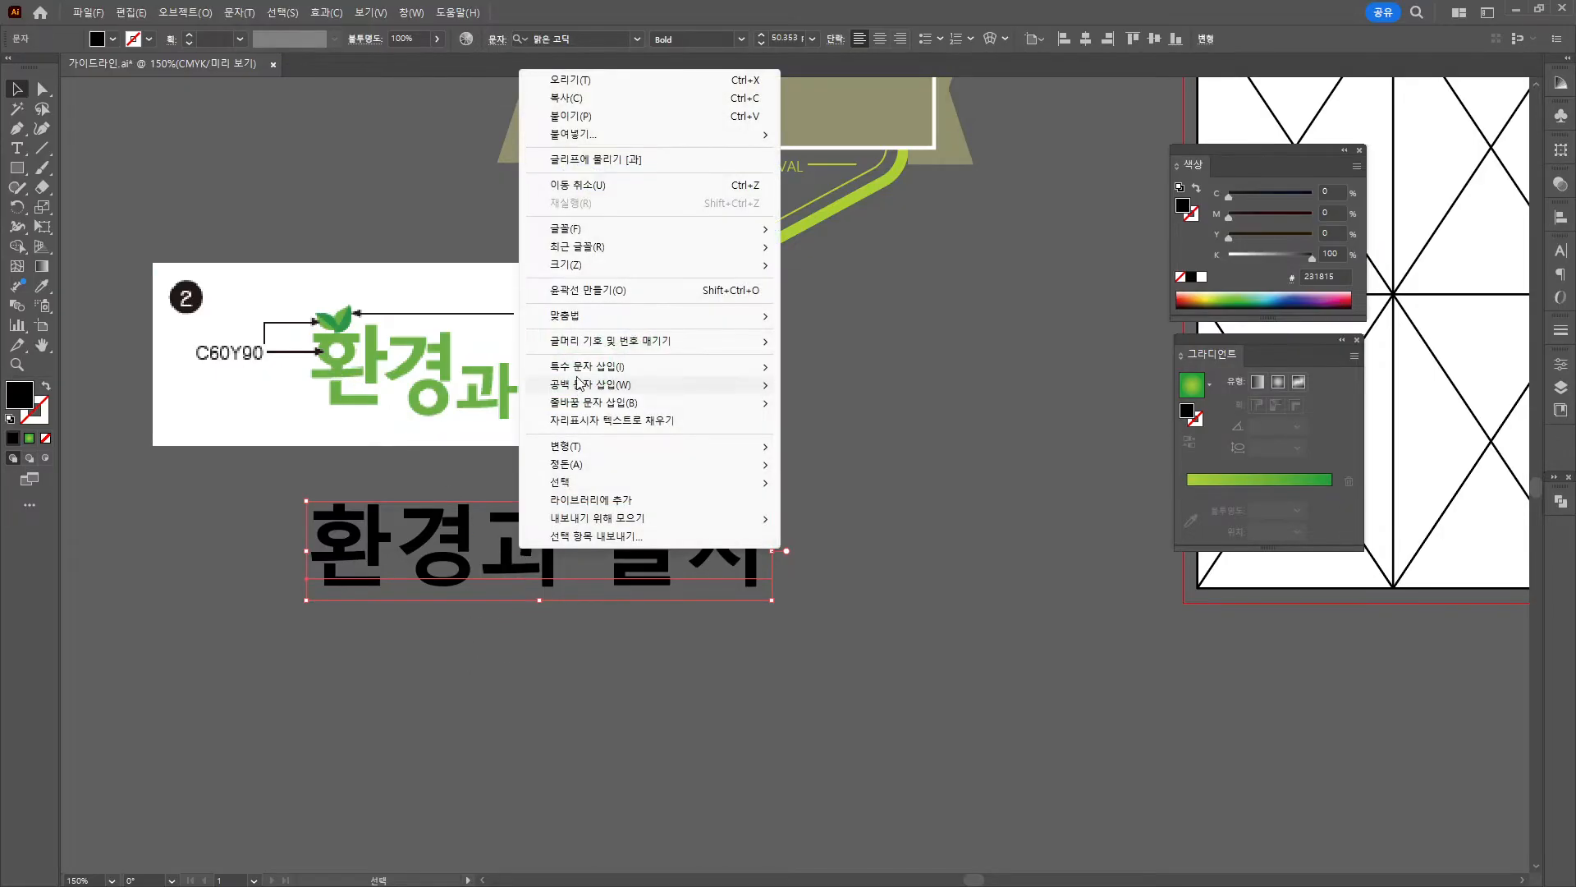
click(575, 292)
right_click(454, 561)
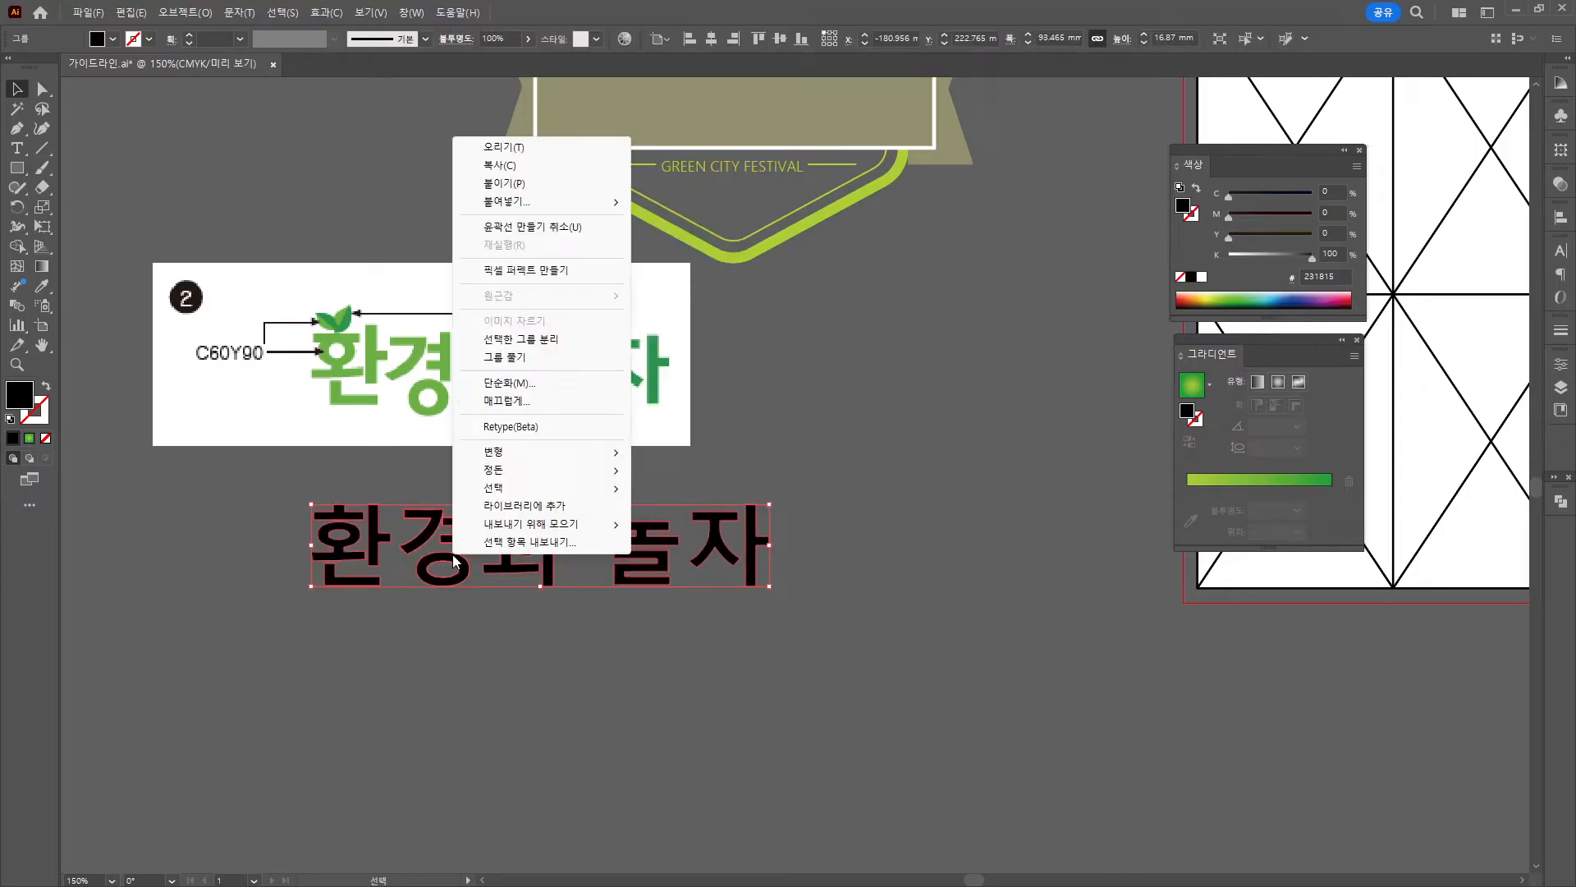
click(505, 356)
click(467, 692)
Pull the glyphs together, shrinking and lowering 과 and resizing 자 beside 놀.
mouse_move(419, 548)
mouse_down()
mouse_move(416, 563)
mouse_move(419, 549)
mouse_up()
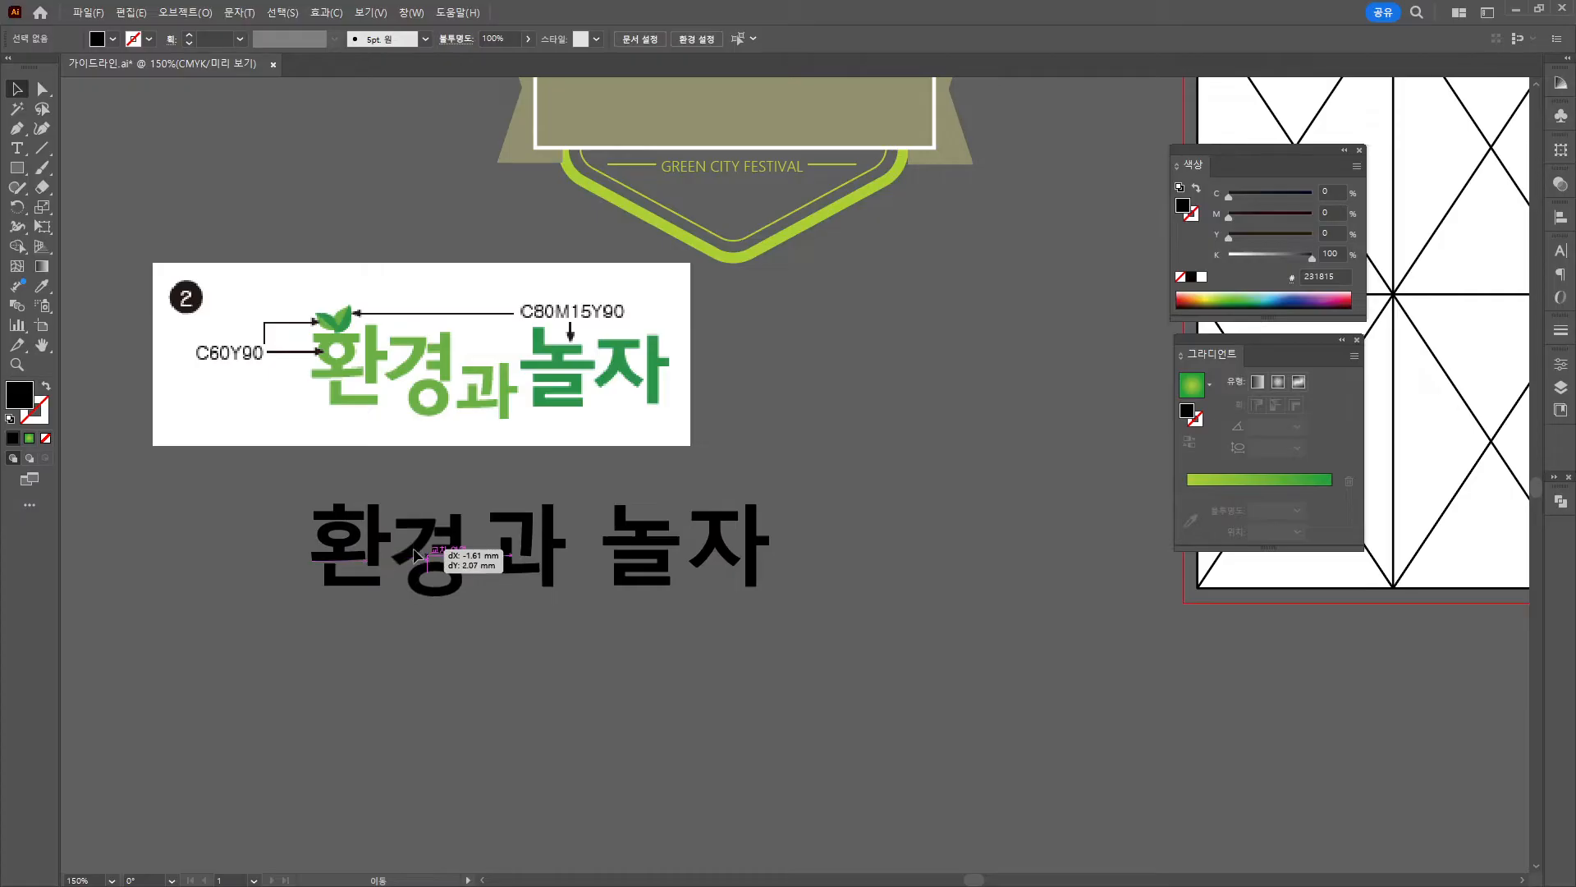
click(550, 525)
drag(566, 504, 528, 595)
click(608, 490)
drag(649, 530, 579, 529)
drag(706, 549, 685, 584)
click(774, 550)
click(663, 565)
click(703, 543)
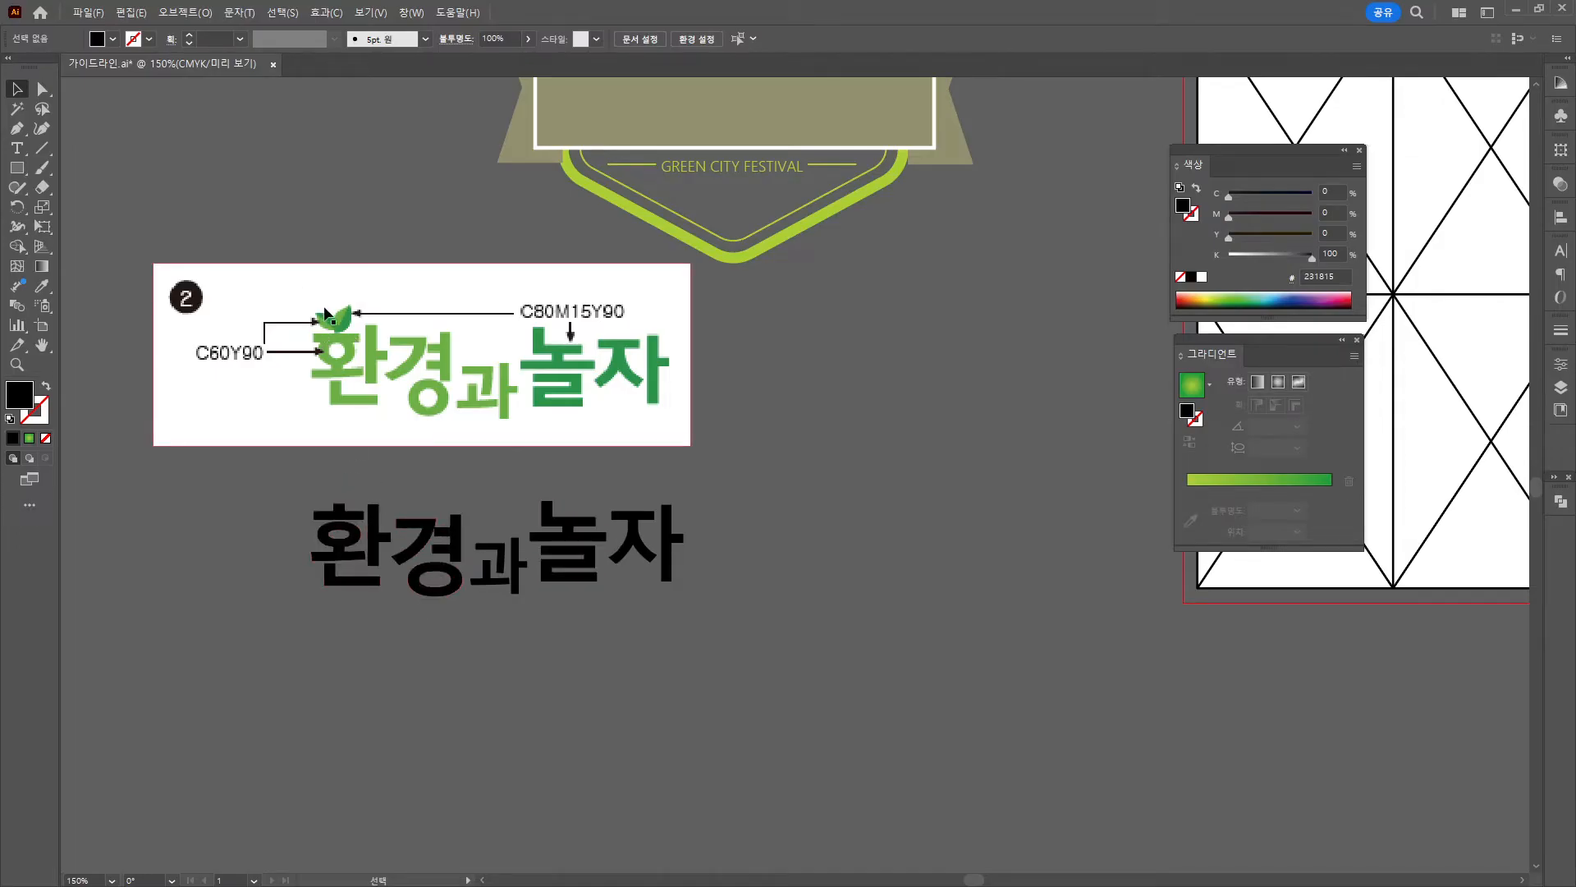
Draw a closed black leaf shape above the title with the Pen tool.
click(18, 129)
click(311, 224)
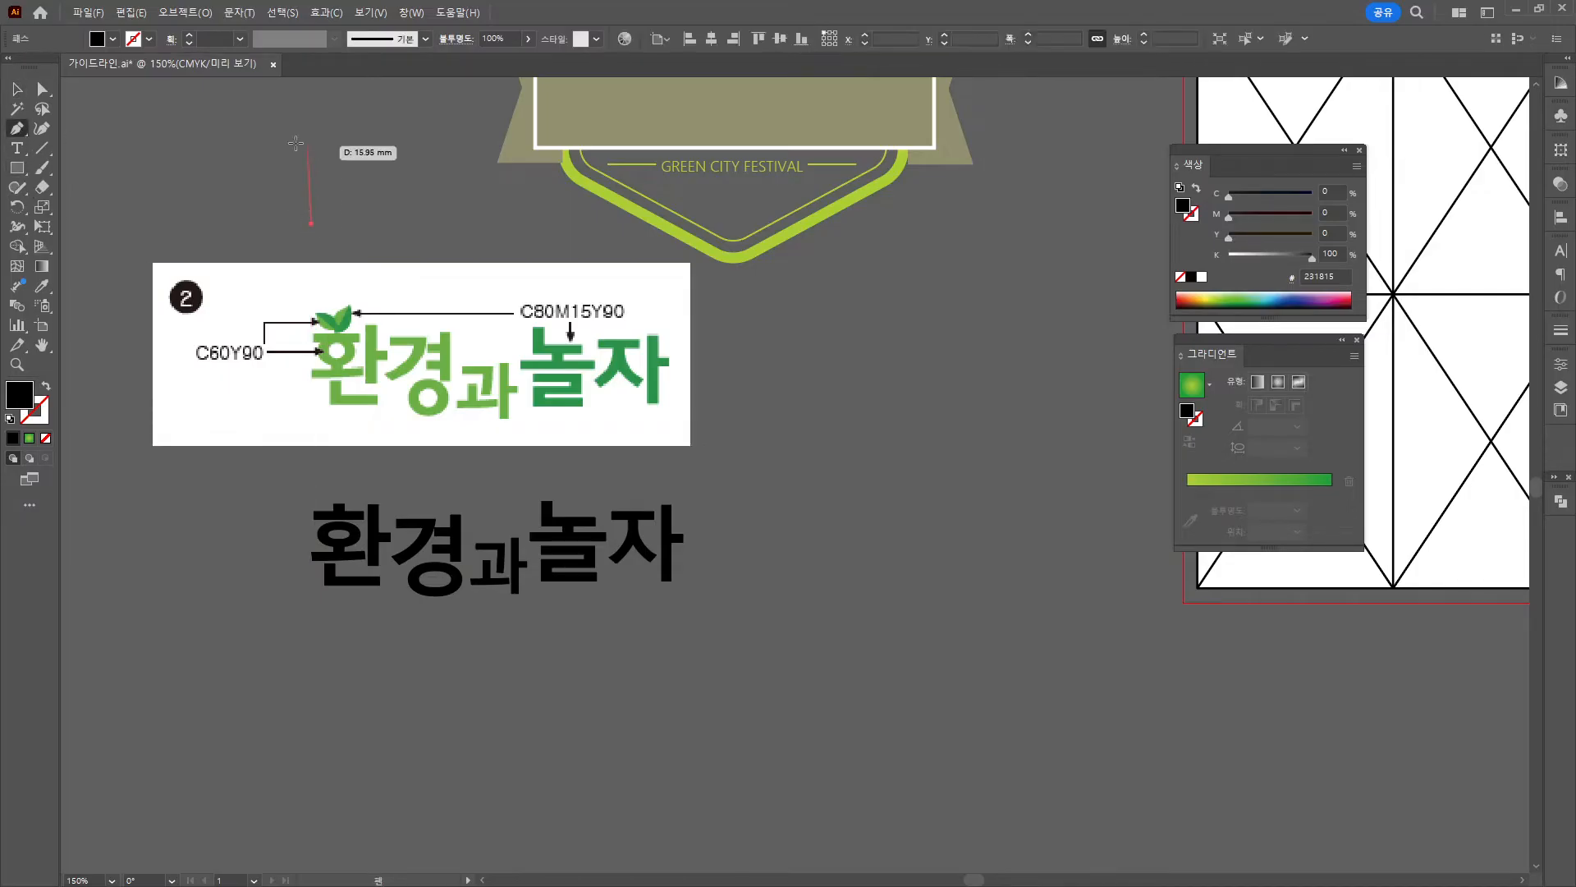
drag(238, 147, 182, 158)
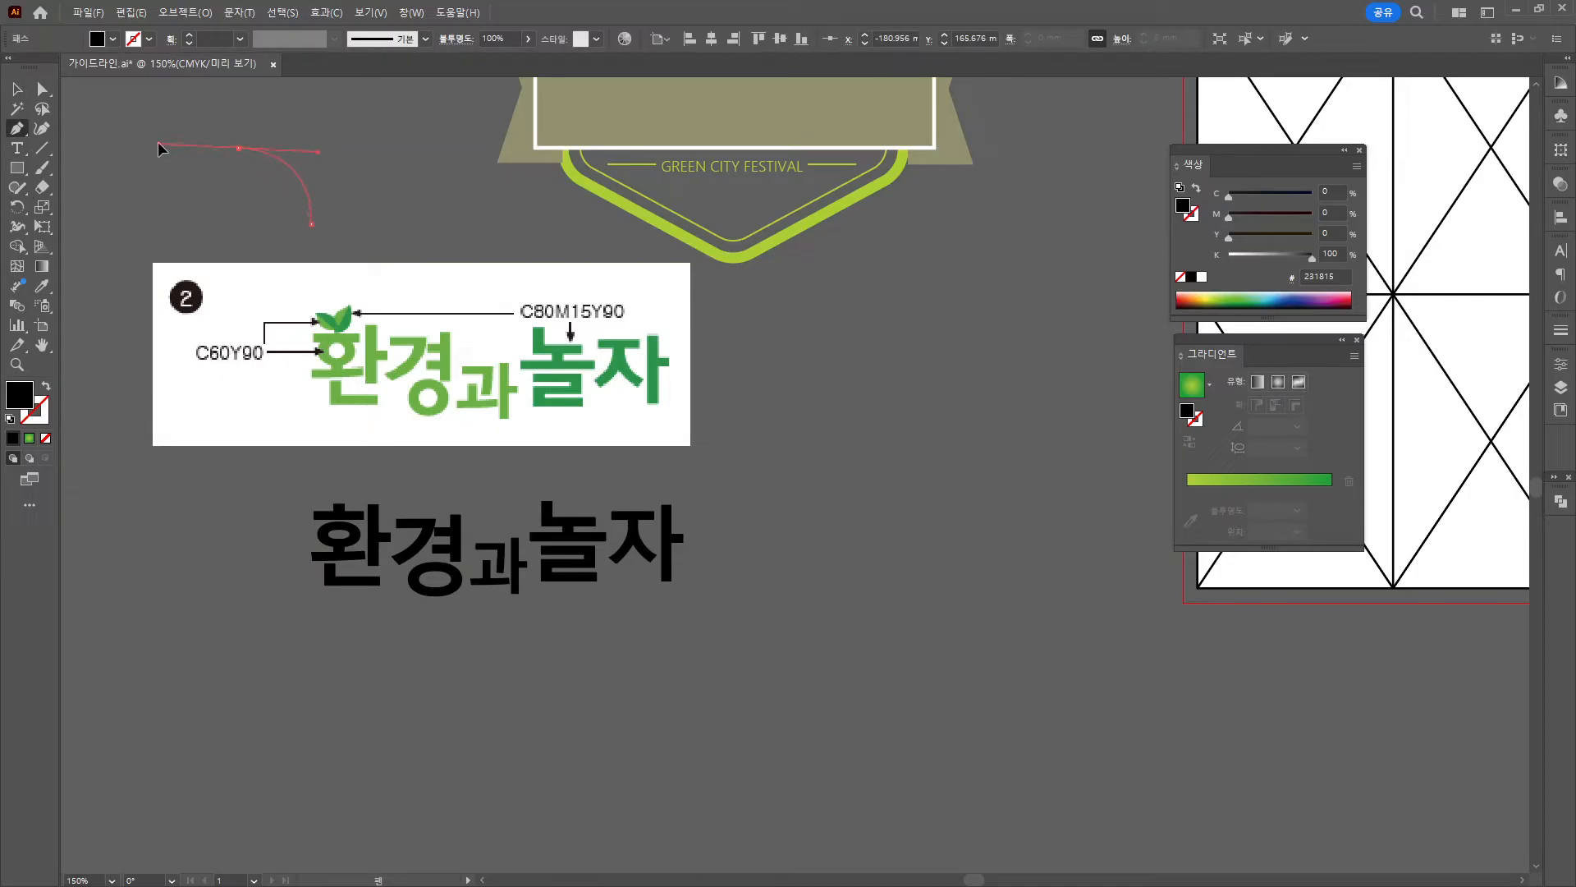
drag(311, 224, 406, 223)
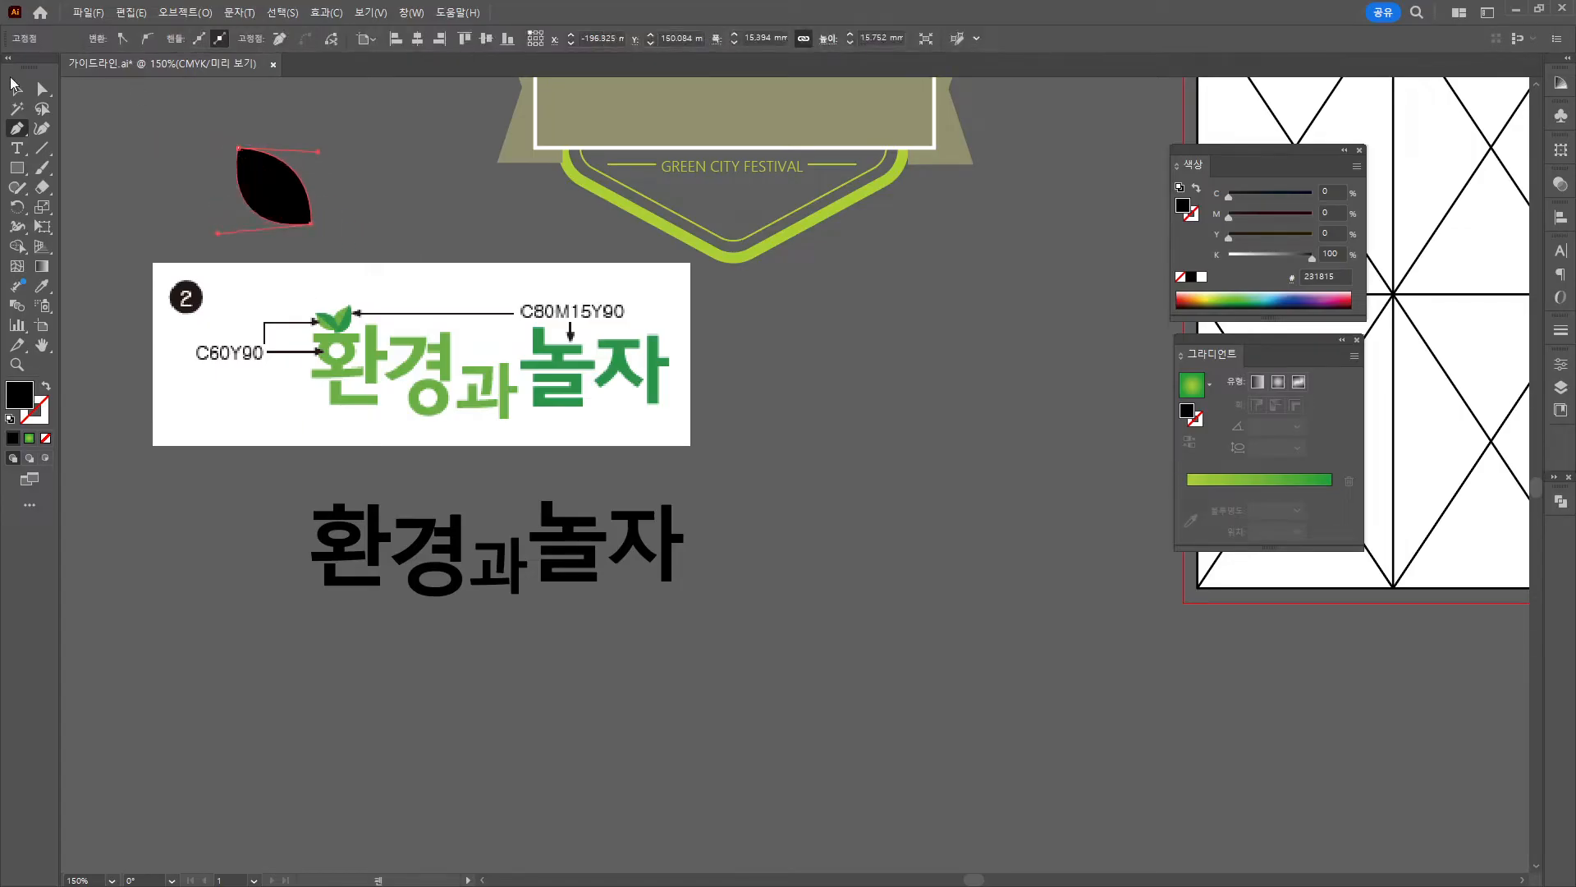
click(17, 89)
click(120, 125)
Draw a diagonal line across the leaf tip to tip and select both.
click(41, 150)
drag(229, 137, 333, 244)
key(v)
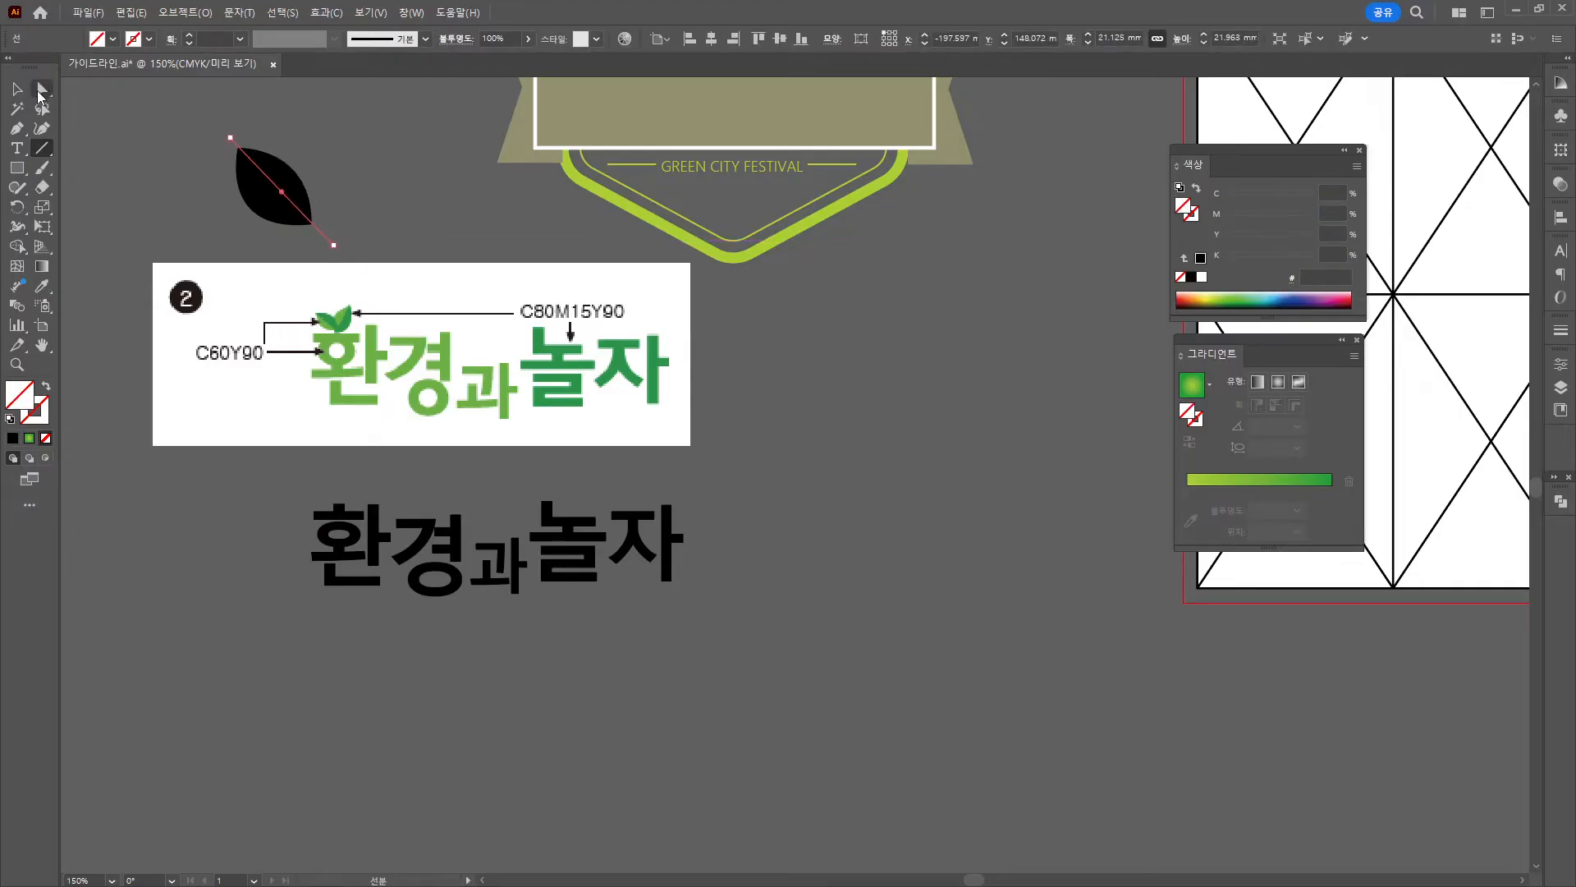
shift+click(235, 212)
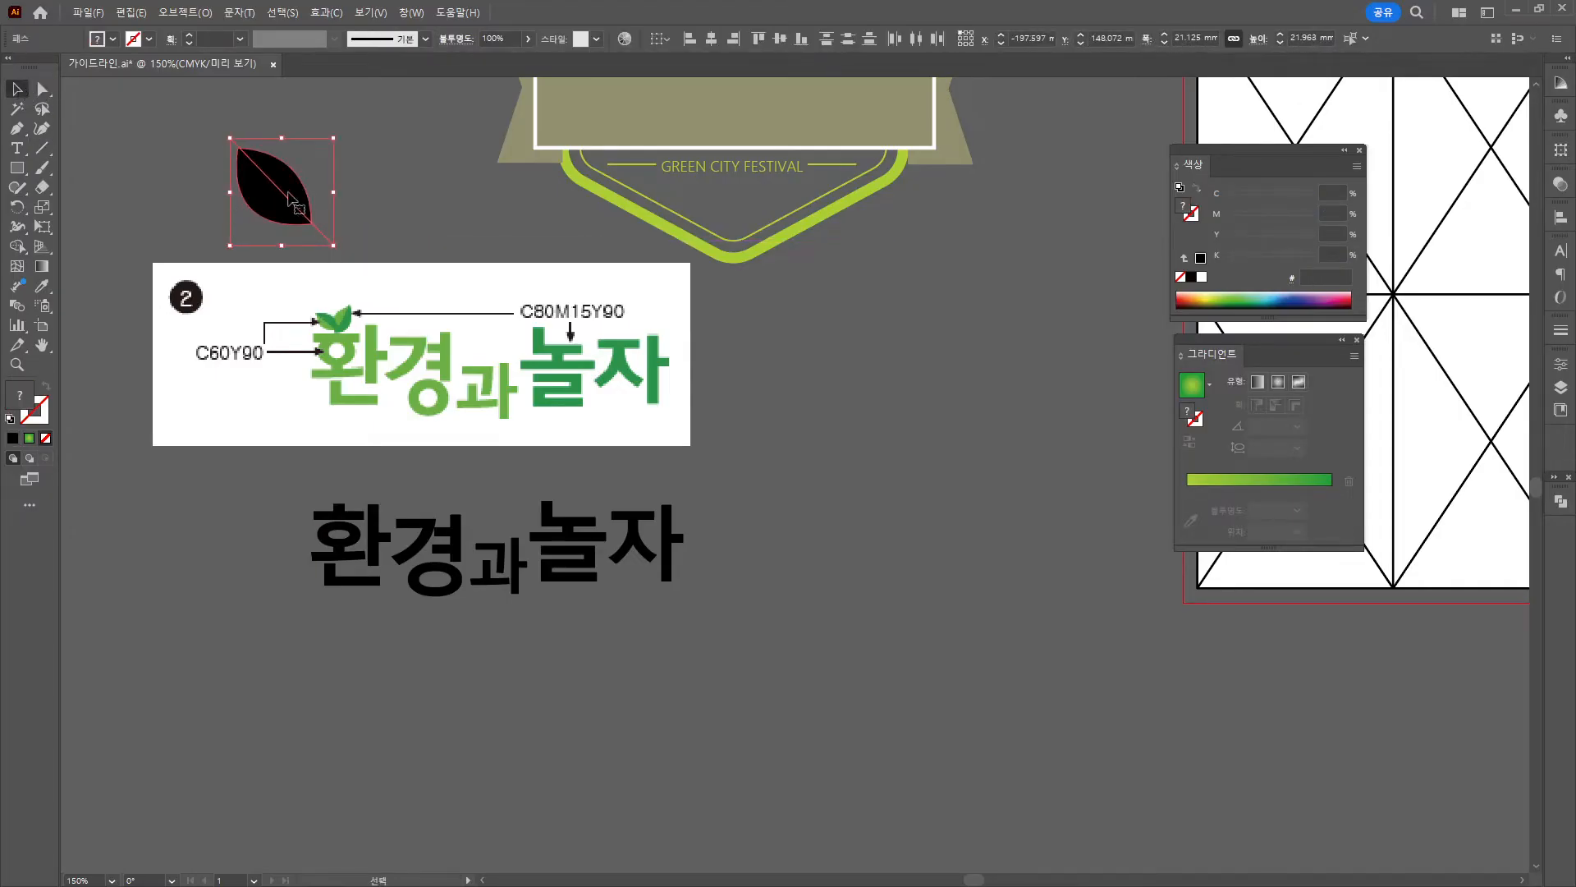
Divide the leaf along the line with Pathfinder and ungroup the halves.
click(410, 12)
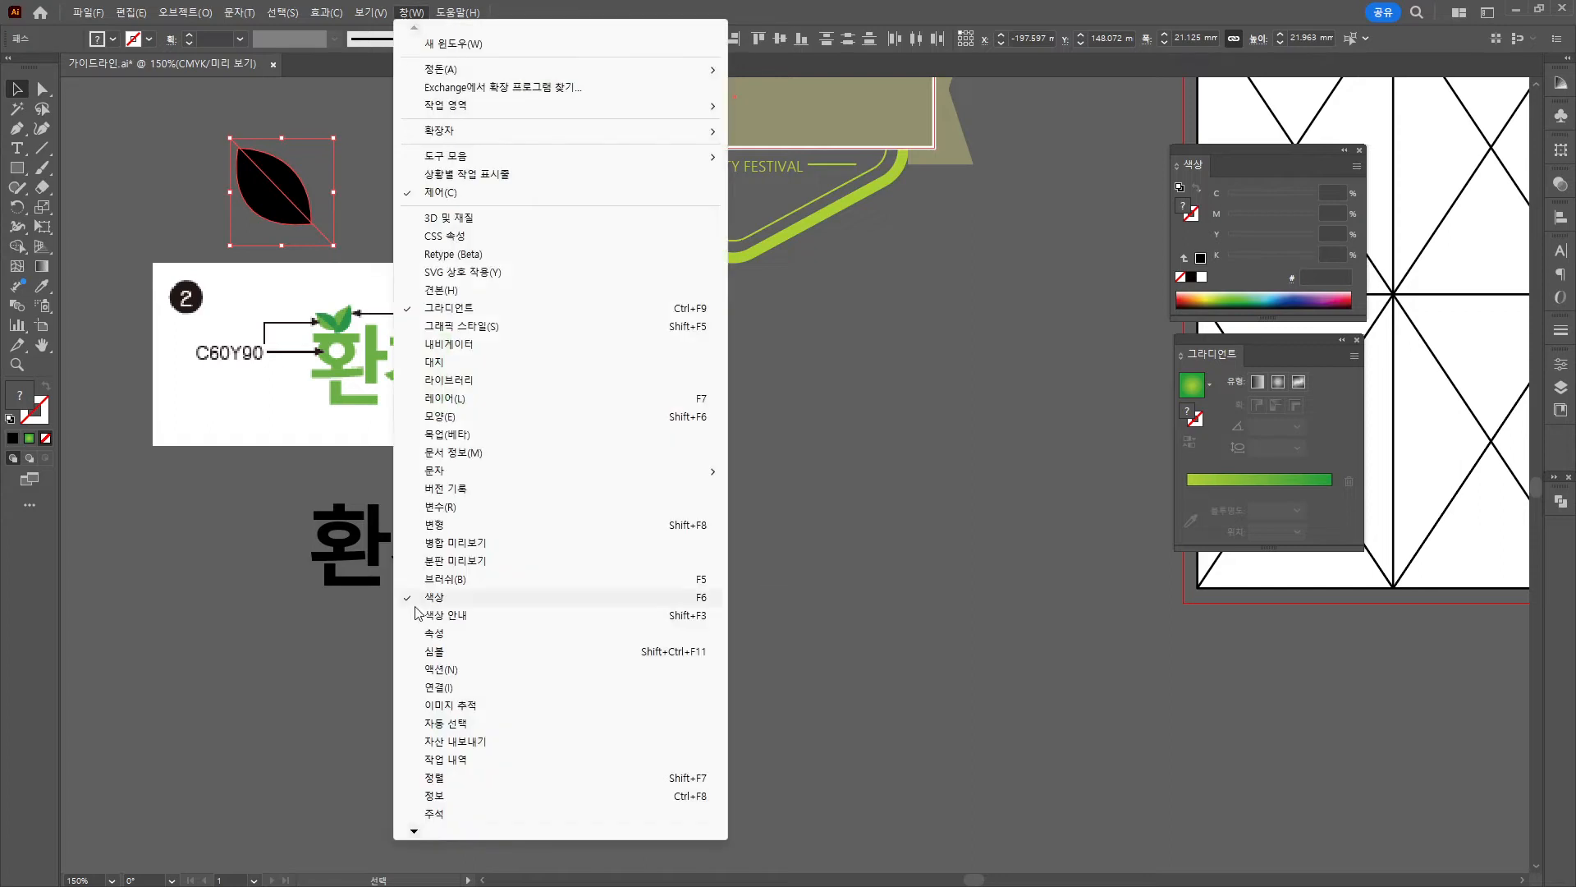
mouse_move(429, 830)
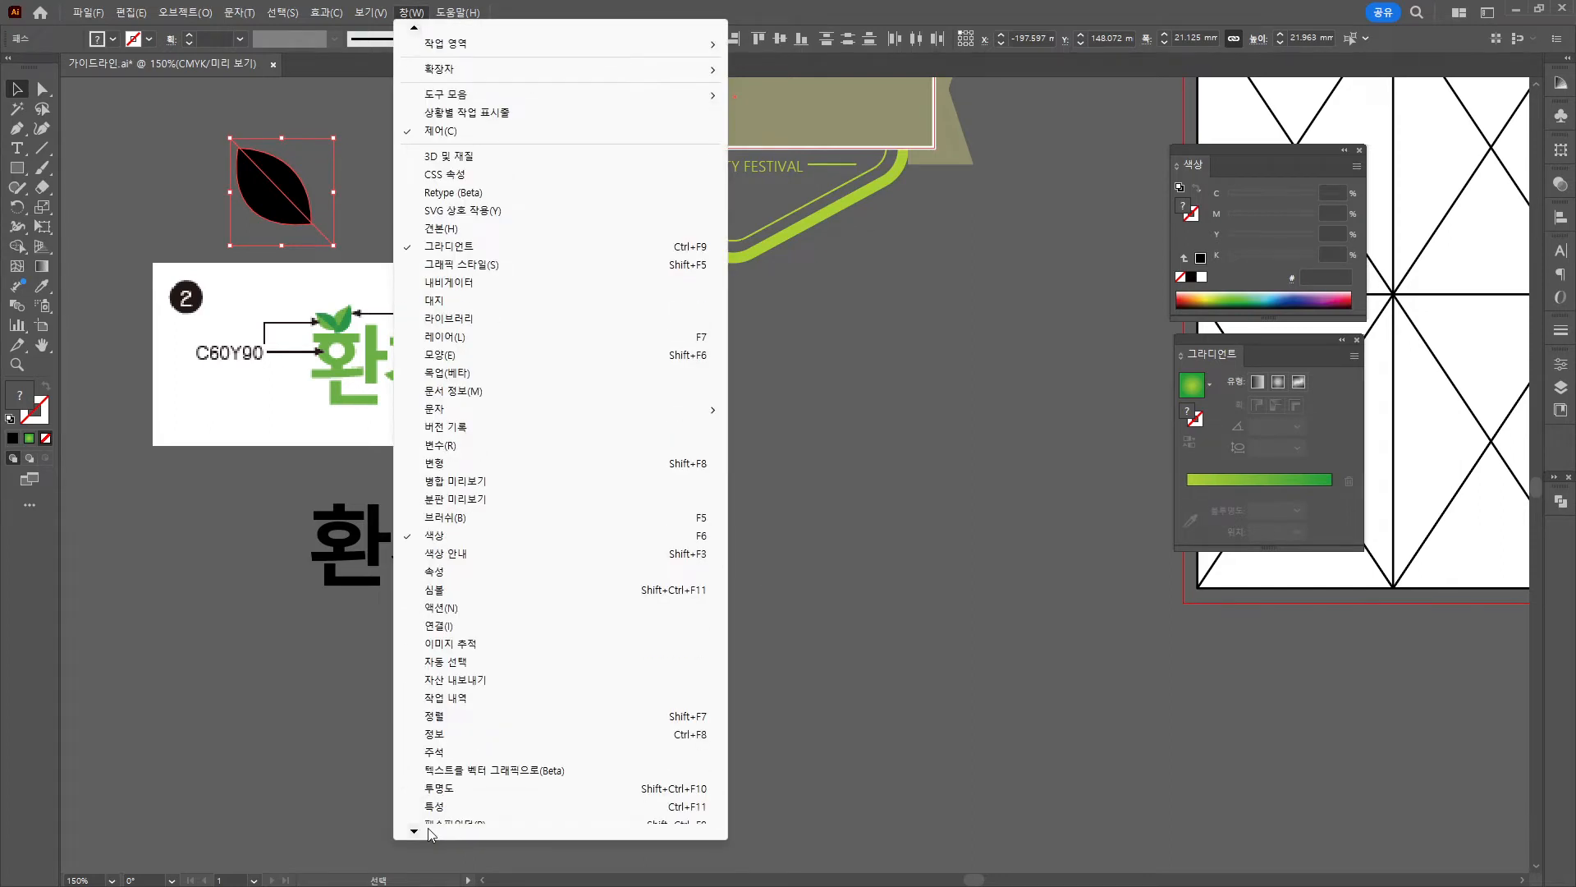
click(444, 774)
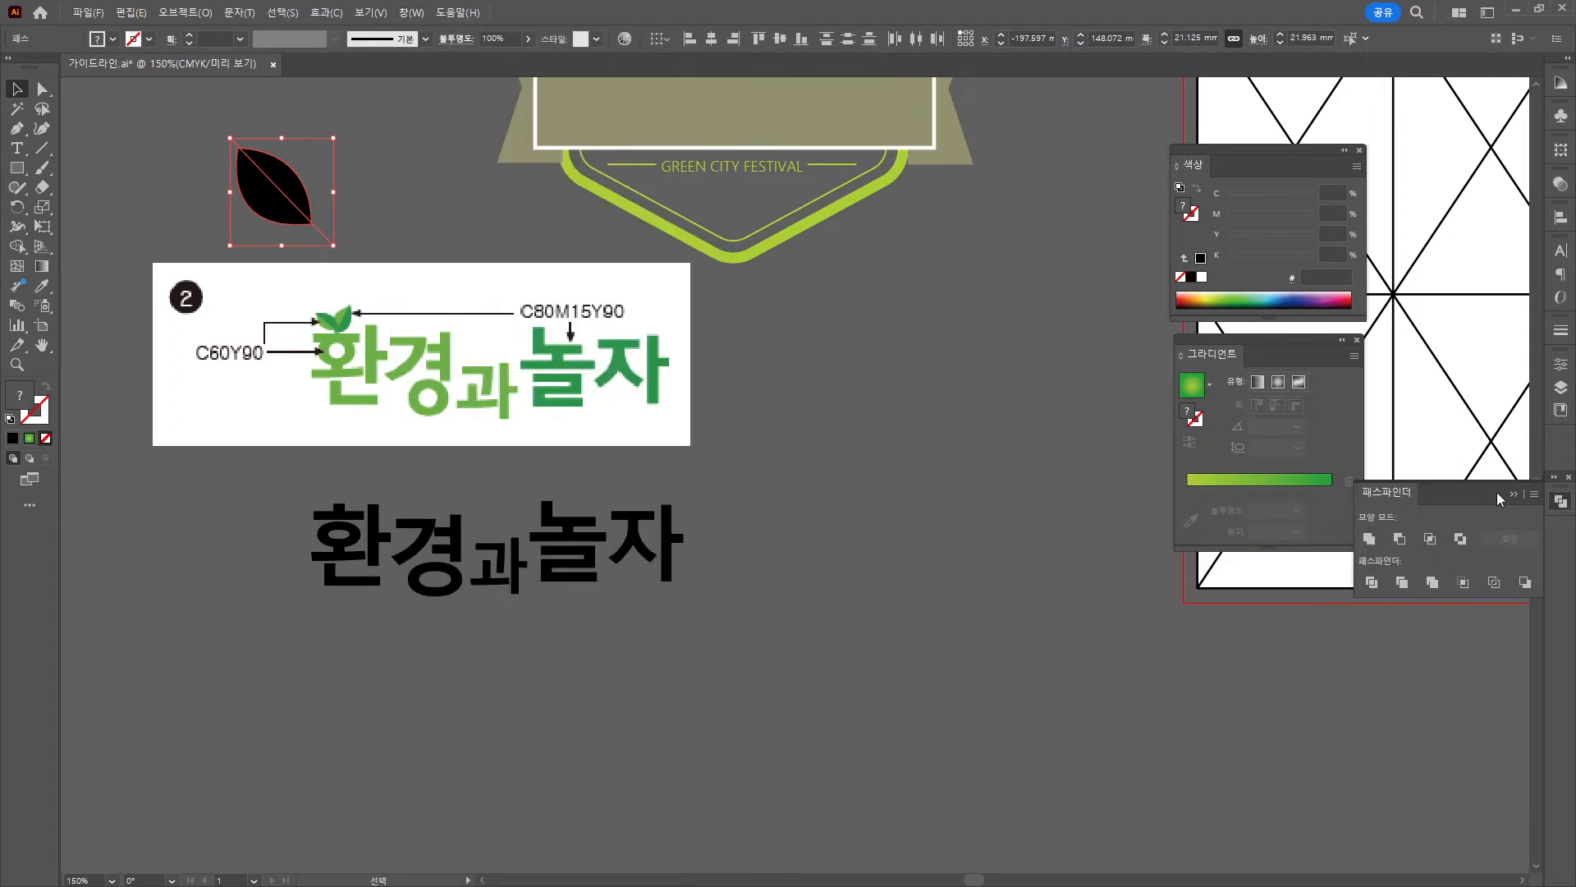
click(1371, 581)
right_click(272, 173)
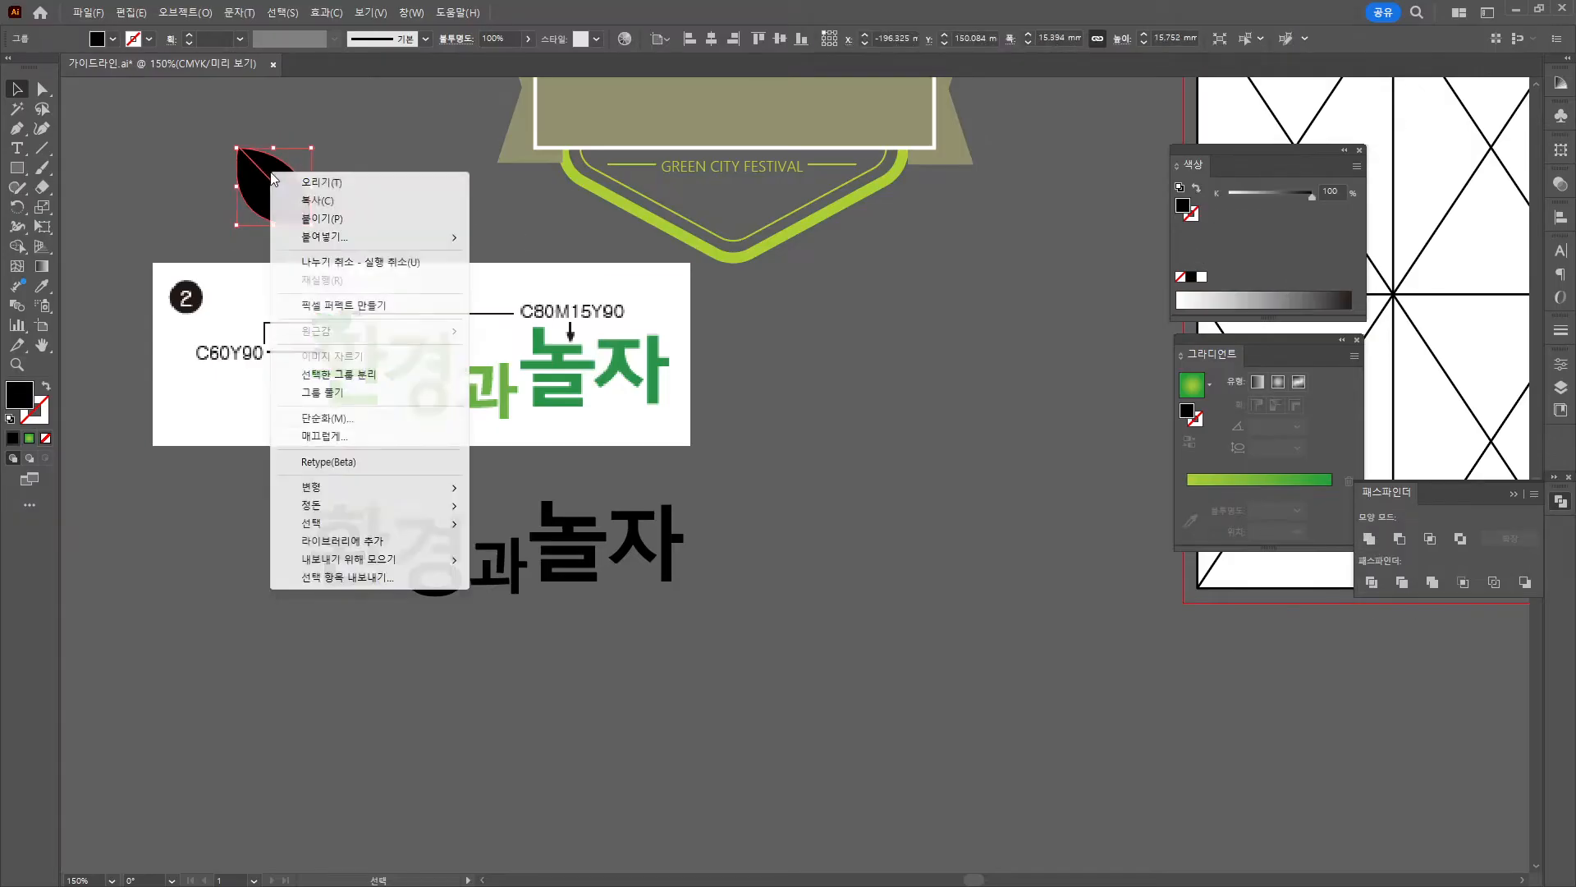
click(322, 391)
click(398, 176)
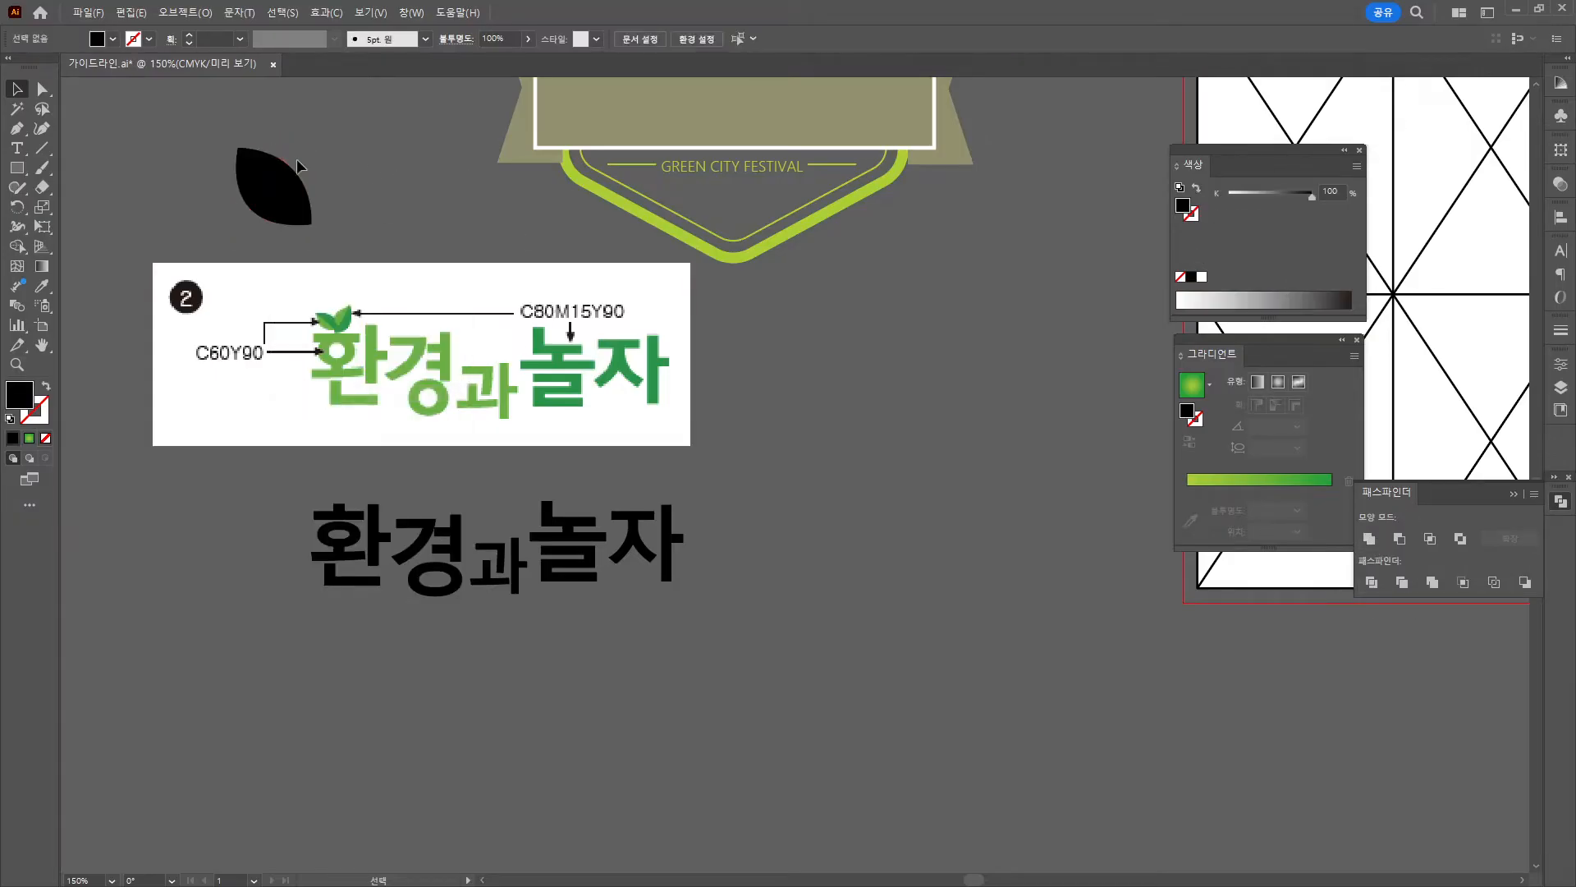
Fill one leaf half with dark green C80 M15 Y90 K0.
click(276, 176)
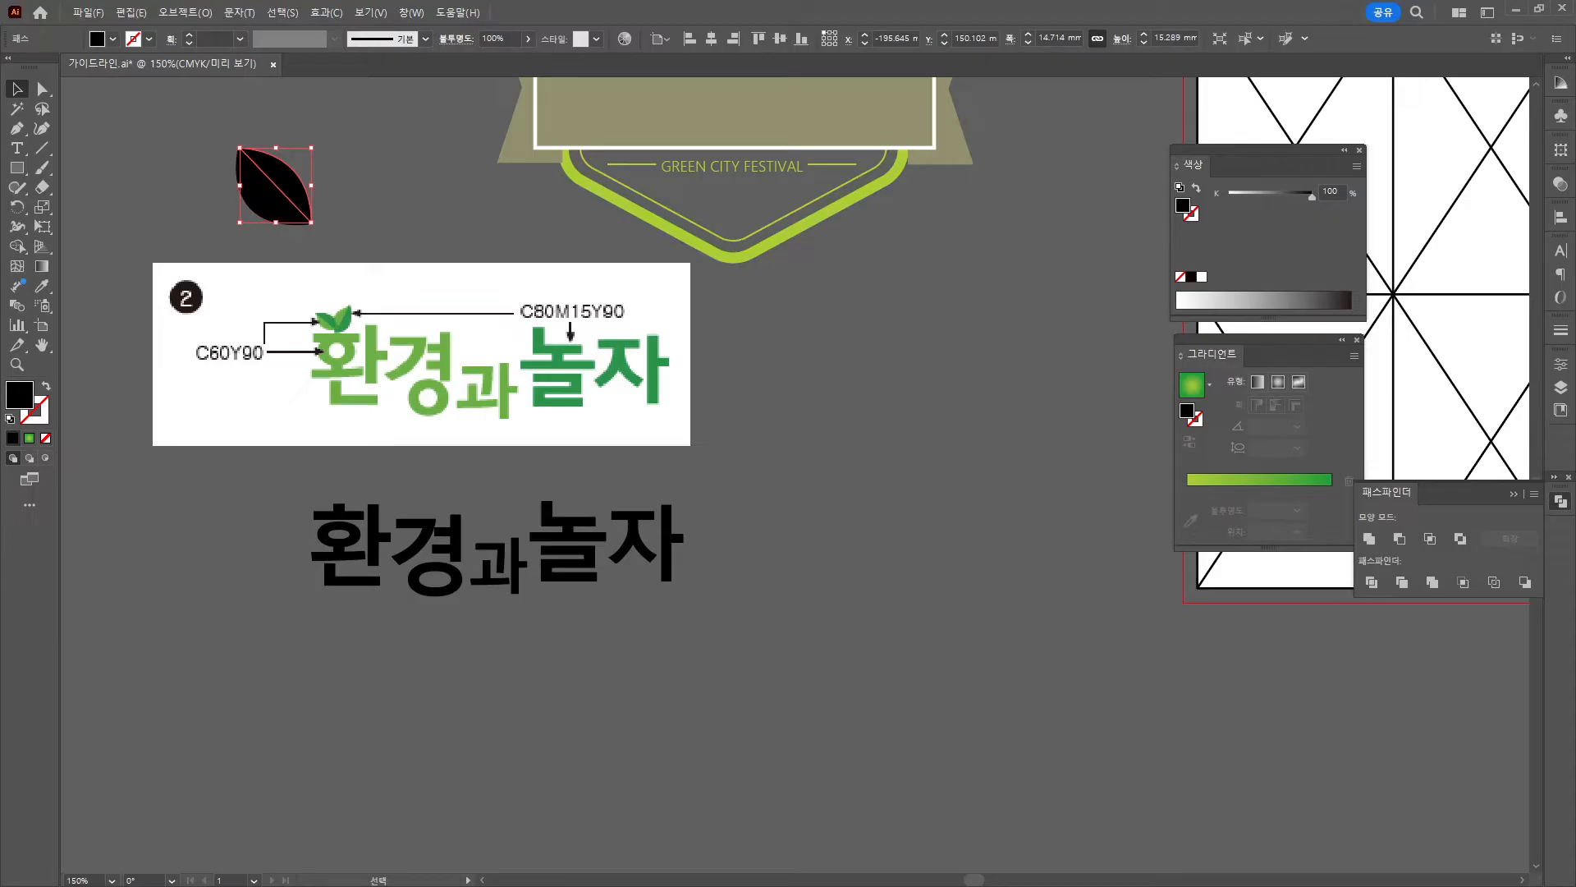
click(1356, 168)
click(1391, 254)
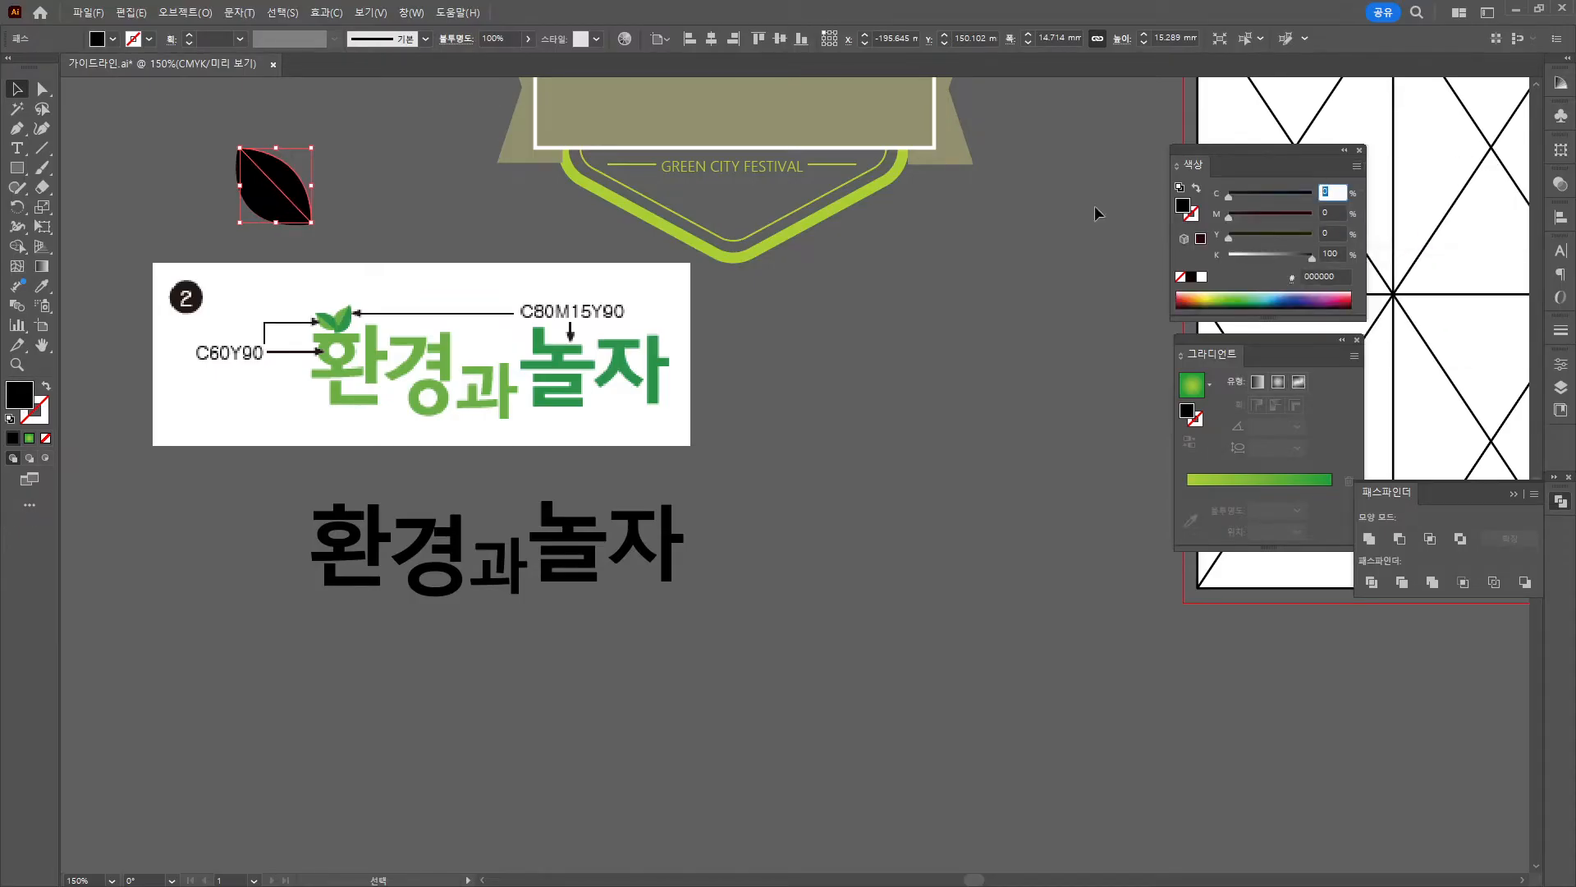
text(80)
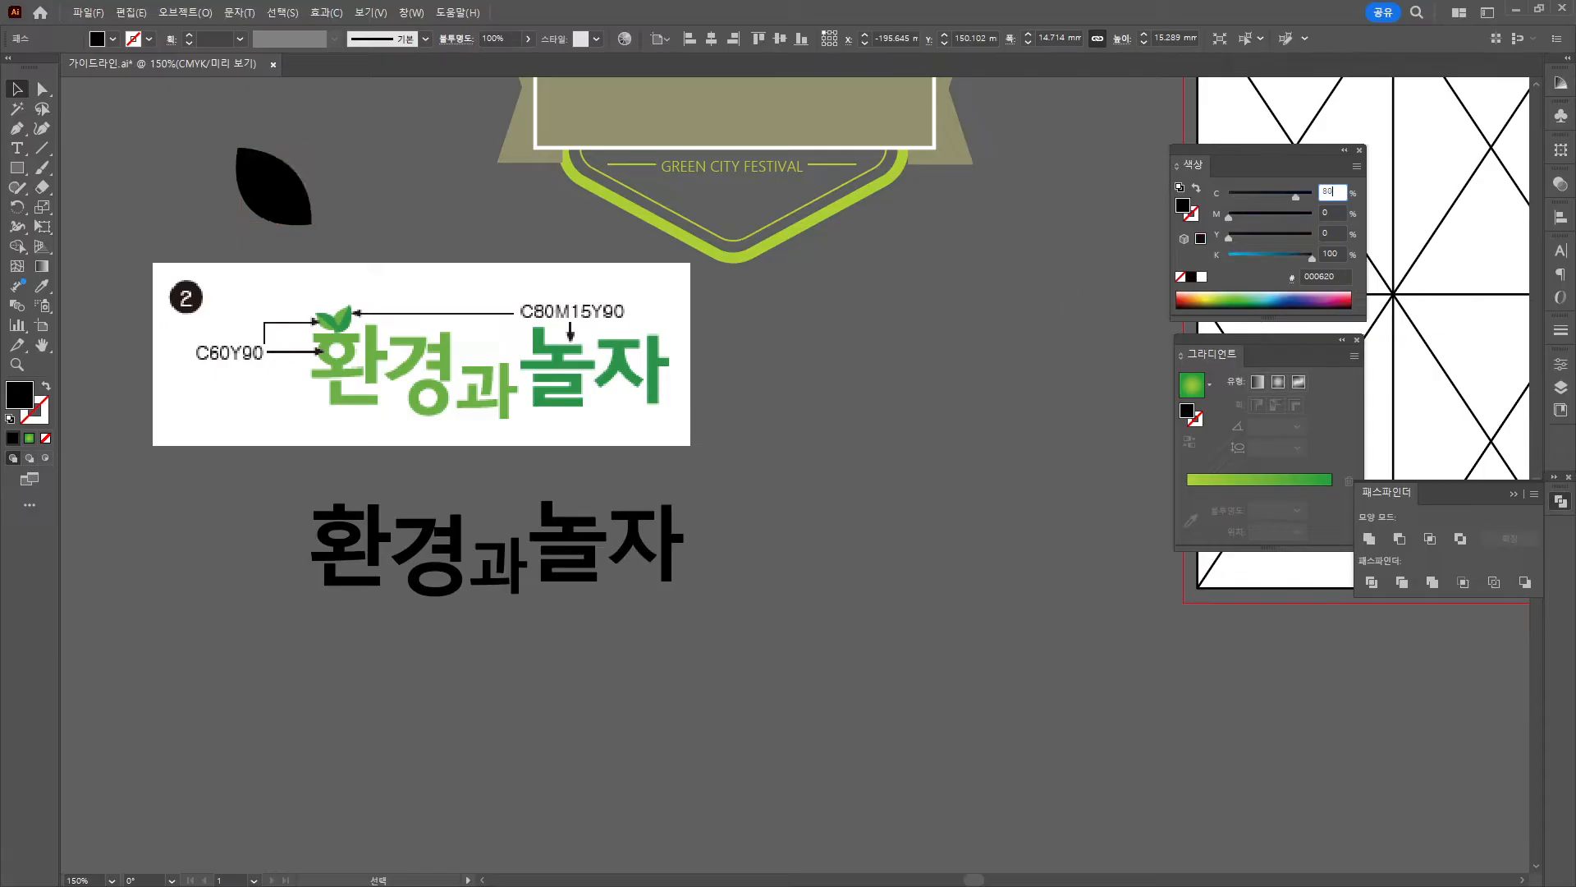
key(Tab)
text(15)
key(Tab)
text(90)
key(Tab)
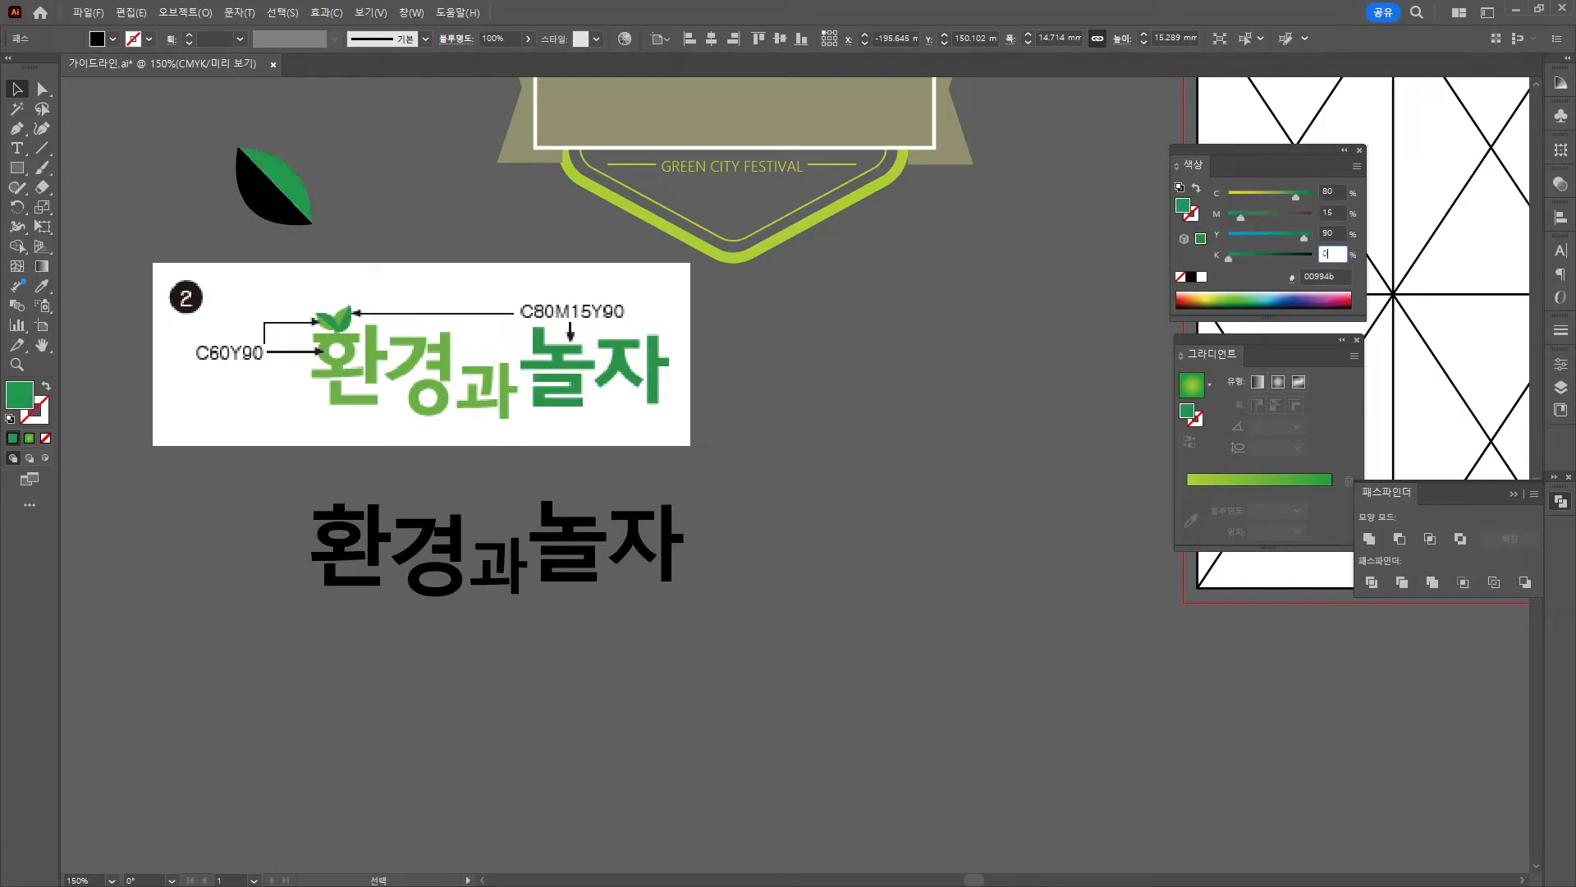
text(0)
key(Tab)
Fill the other leaf half with lighter green C60 Y90.
click(267, 204)
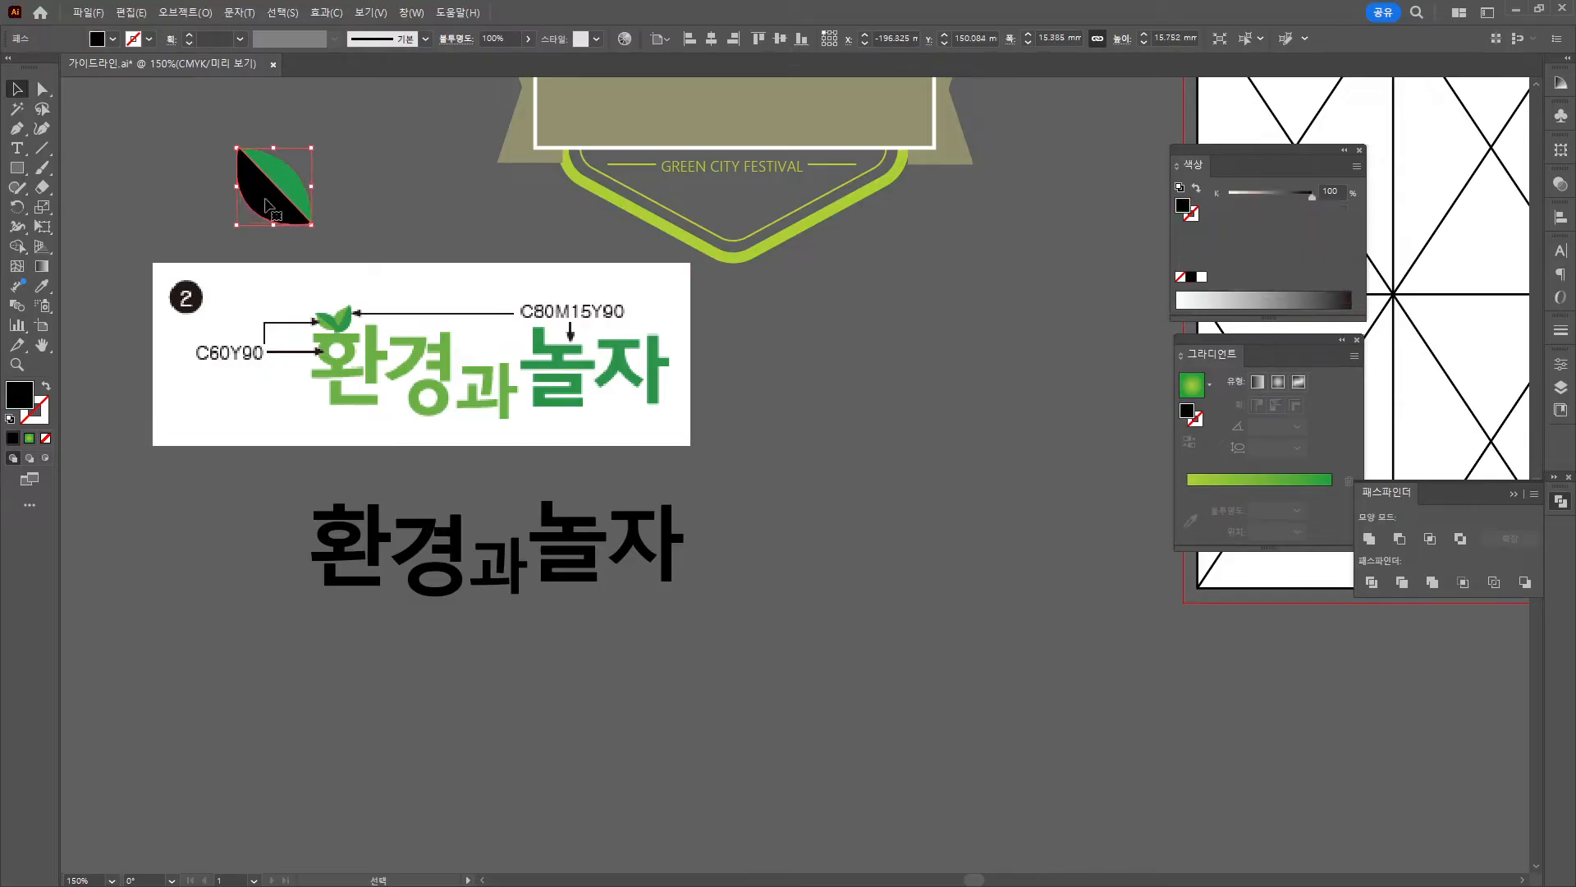
click(1356, 167)
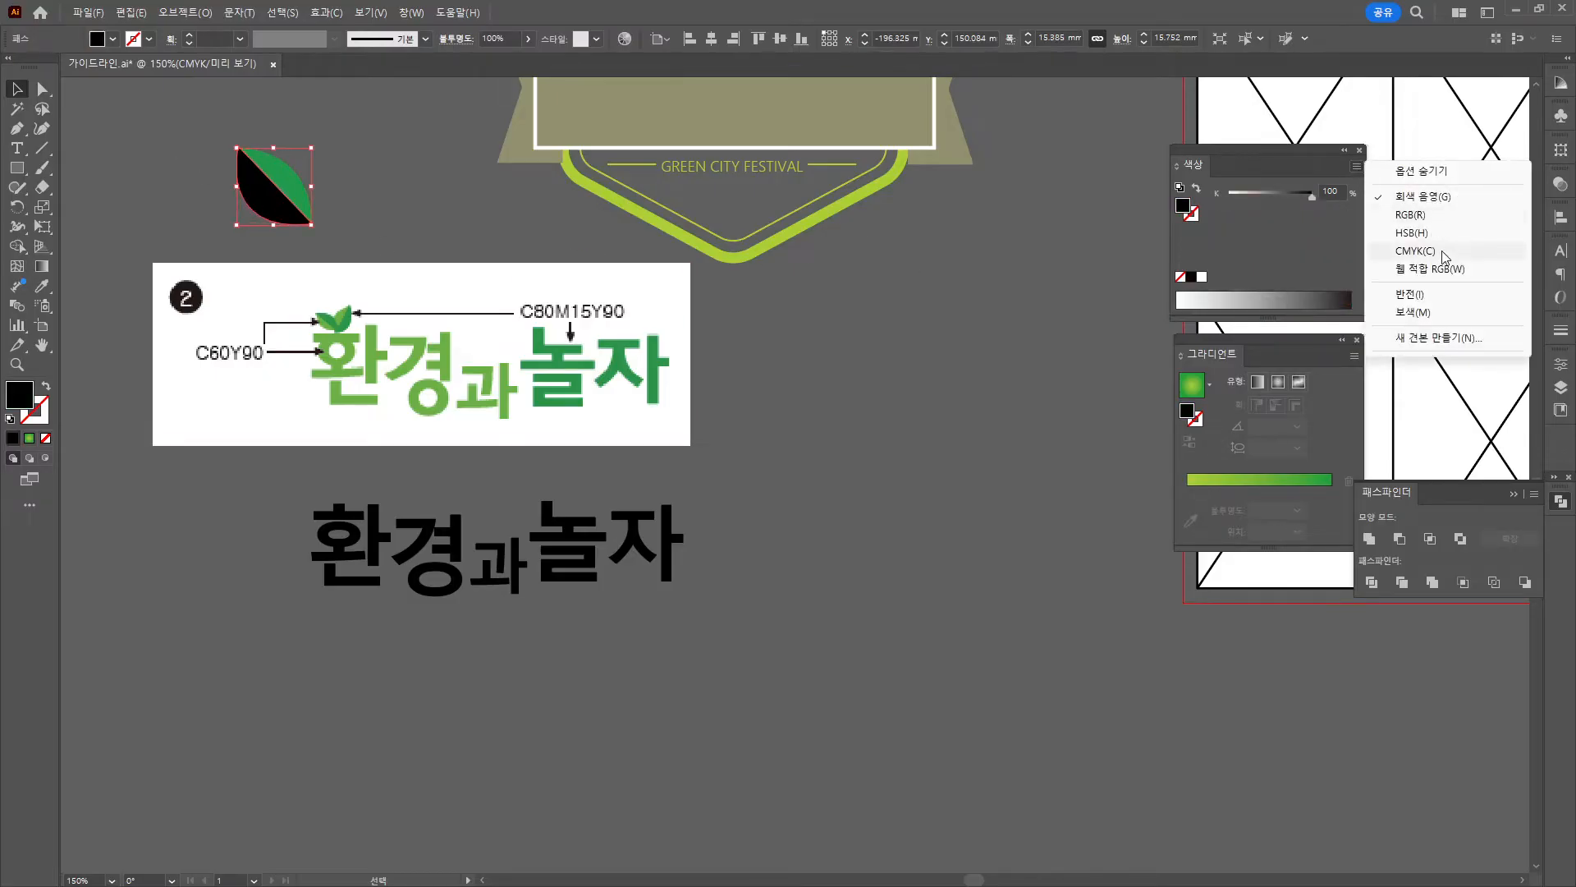
click(1457, 252)
click(1332, 192)
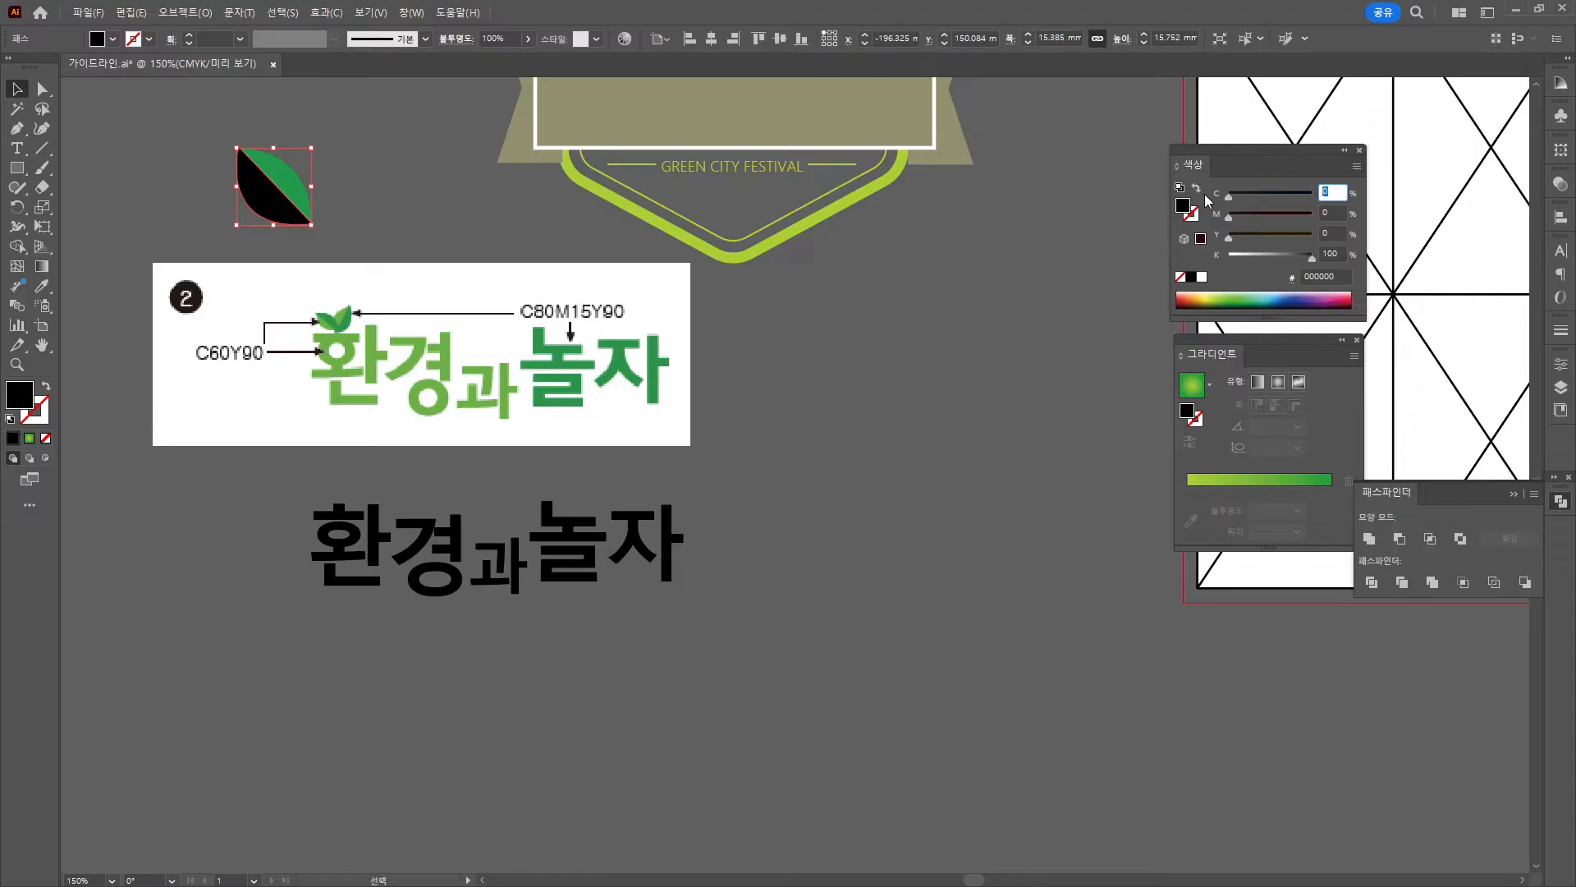
text(60)
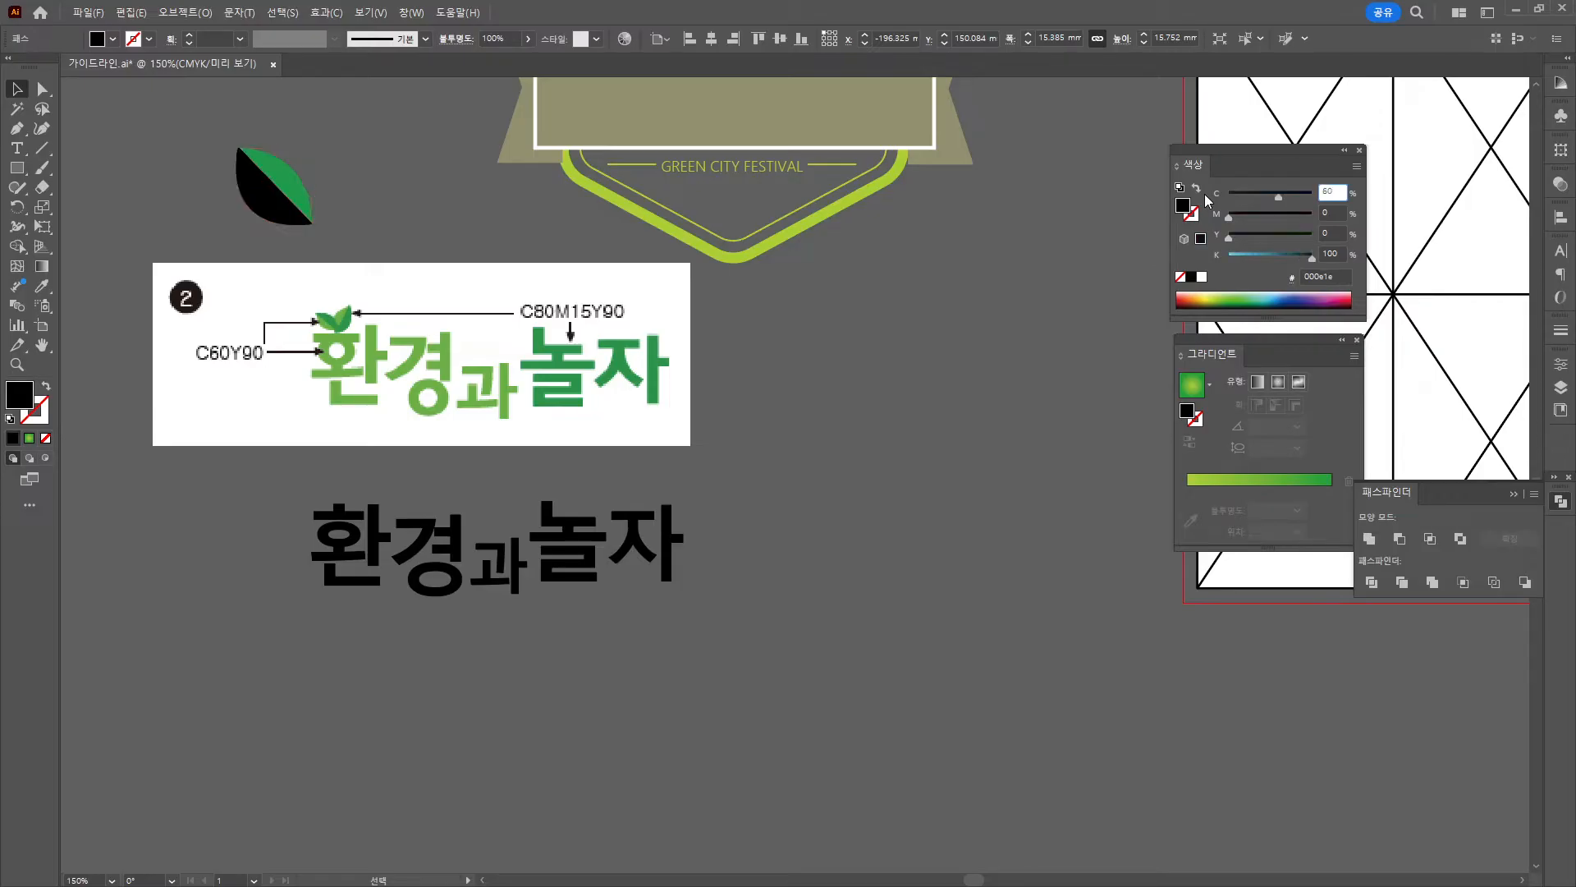
key(Tab)
key(Tab)
text(90)
key(Tab)
text(0)
key(Return)
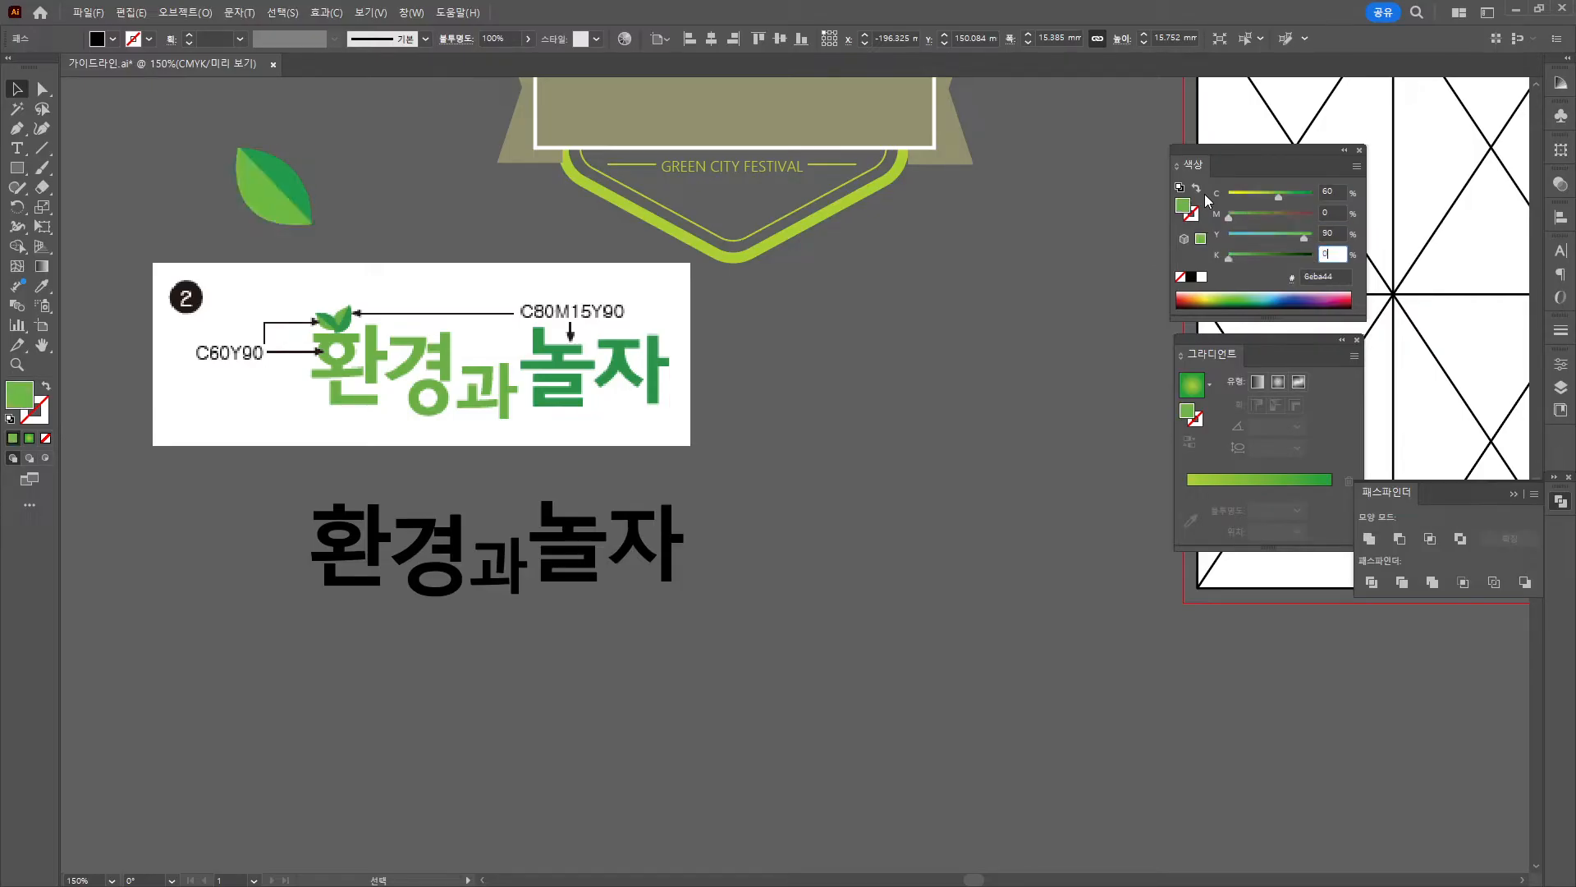
click(230, 142)
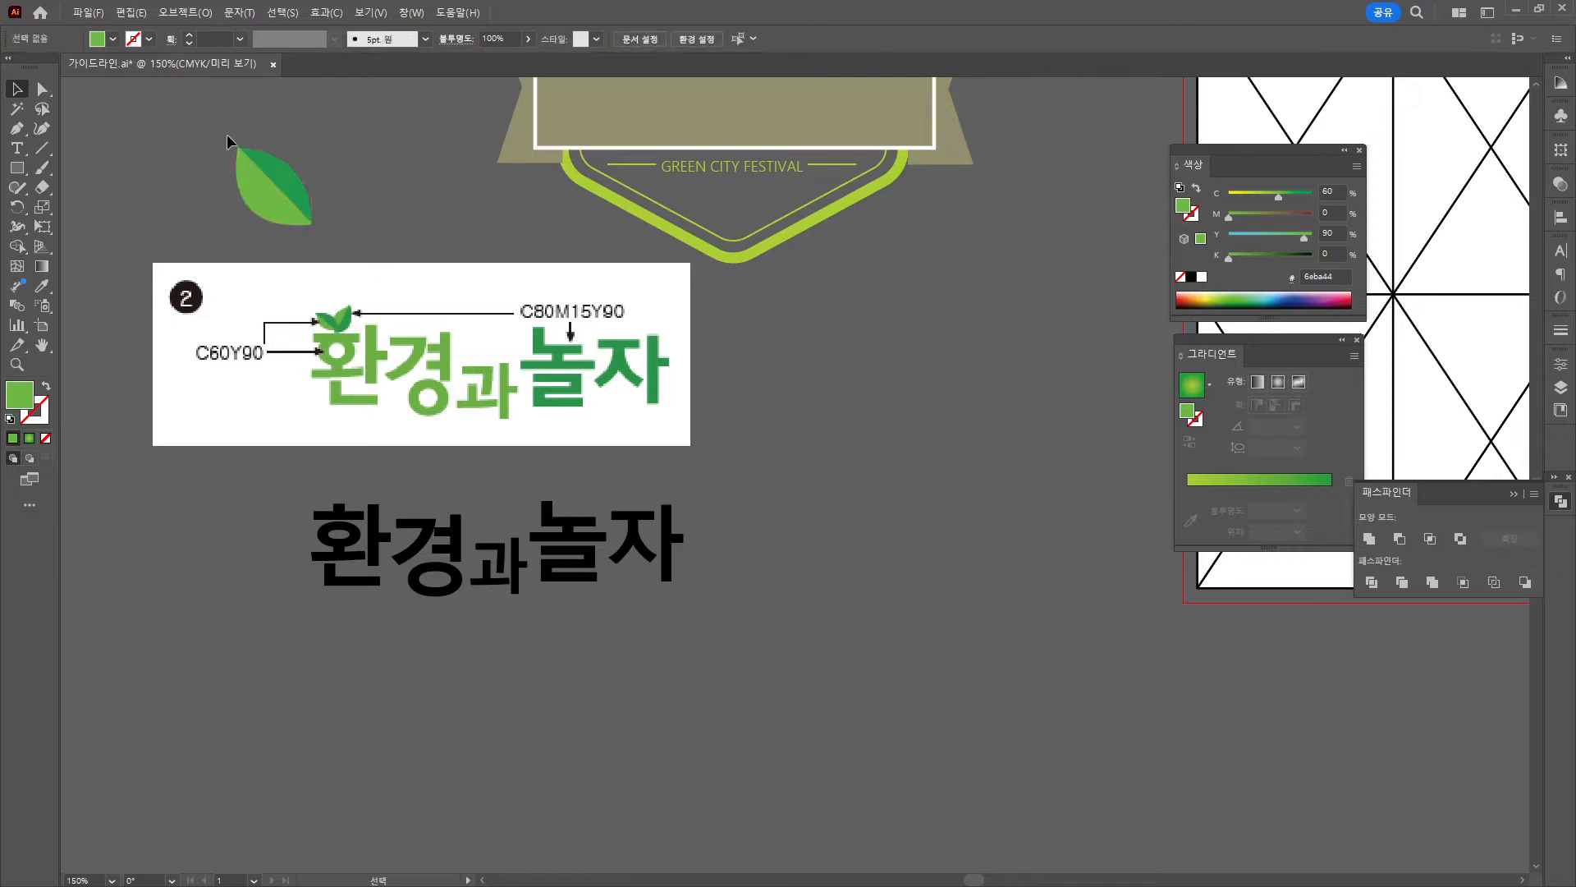
Duplicate the leaf, rotate the copy clockwise, and enlarge it against the original.
drag(295, 226, 388, 202)
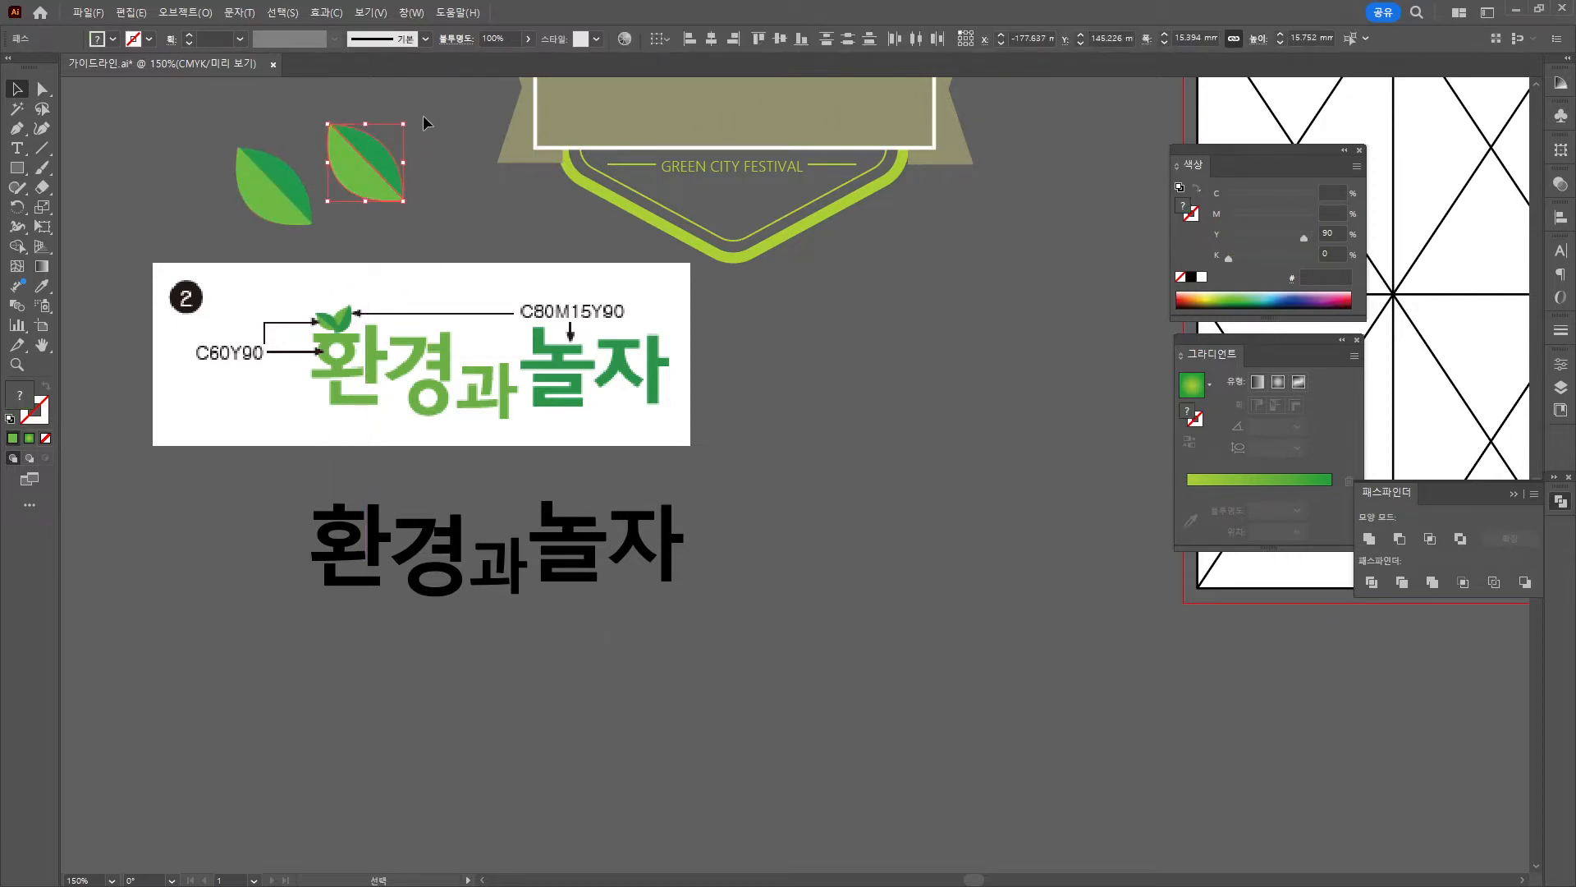
drag(412, 117, 447, 223)
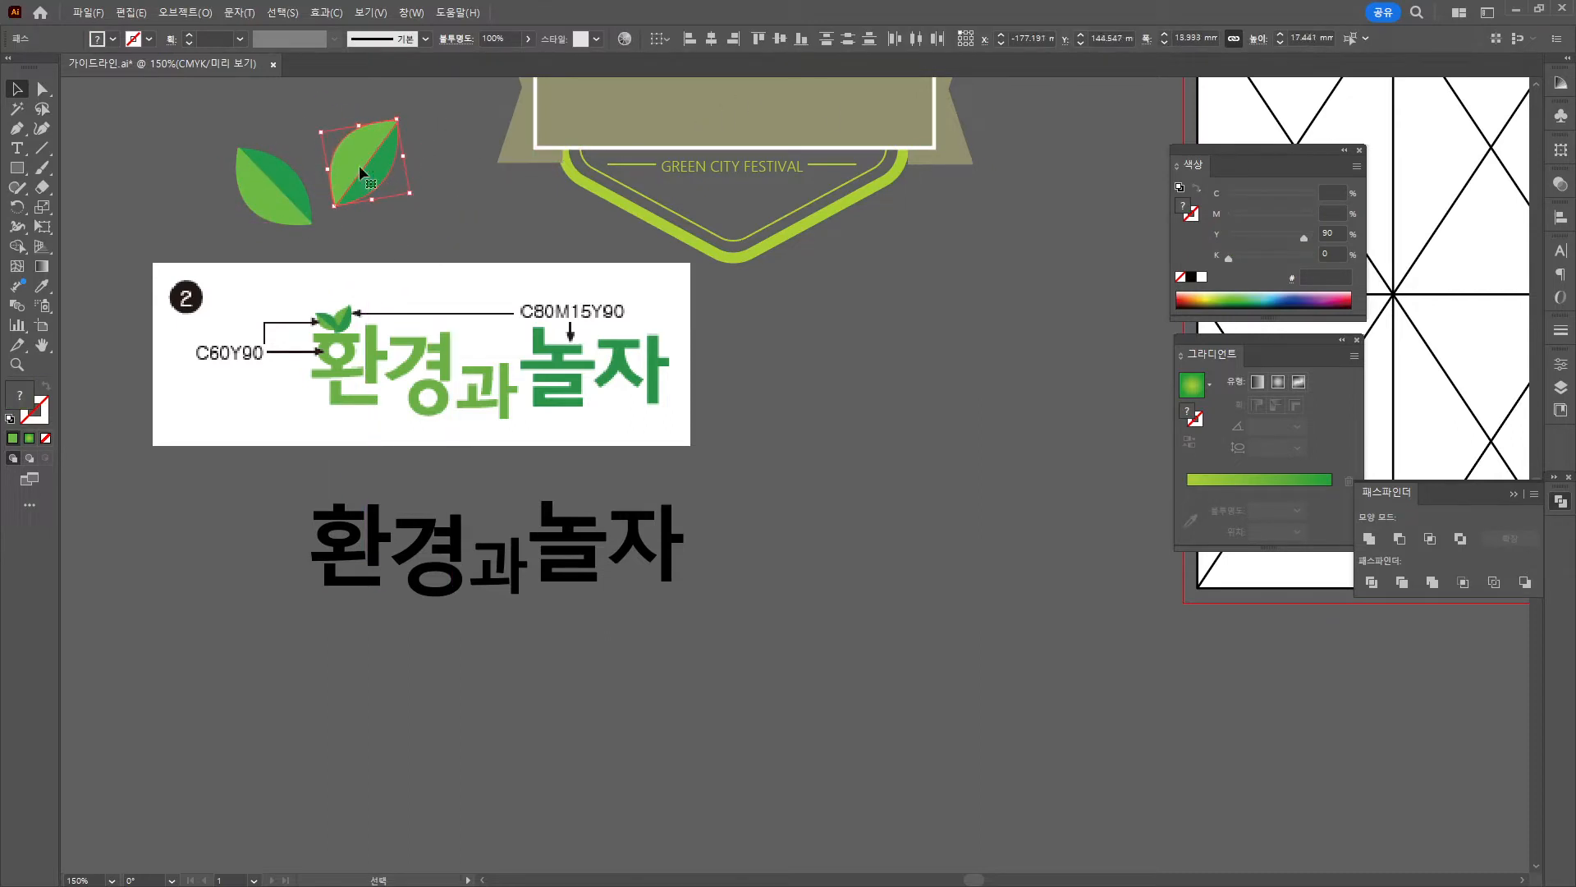
drag(365, 169, 338, 192)
mouse_move(372, 143)
mouse_down()
mouse_move(391, 120)
mouse_move(361, 166)
mouse_up()
Send the leaf copy backward and bring the left leaf to the front.
right_click(360, 163)
mouse_move(401, 550)
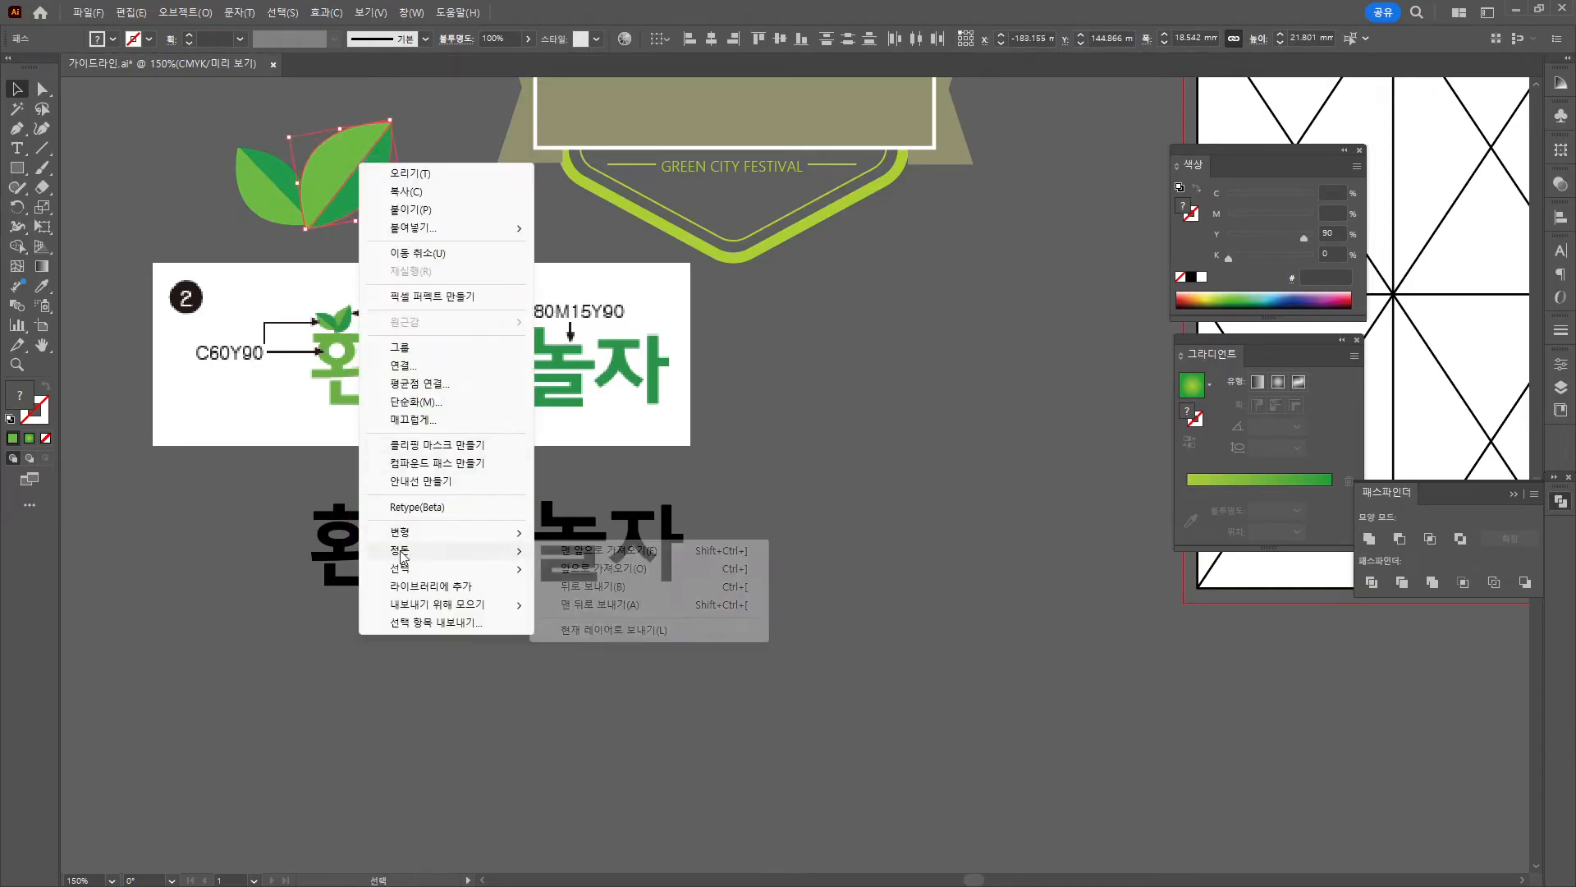
click(635, 586)
click(279, 205)
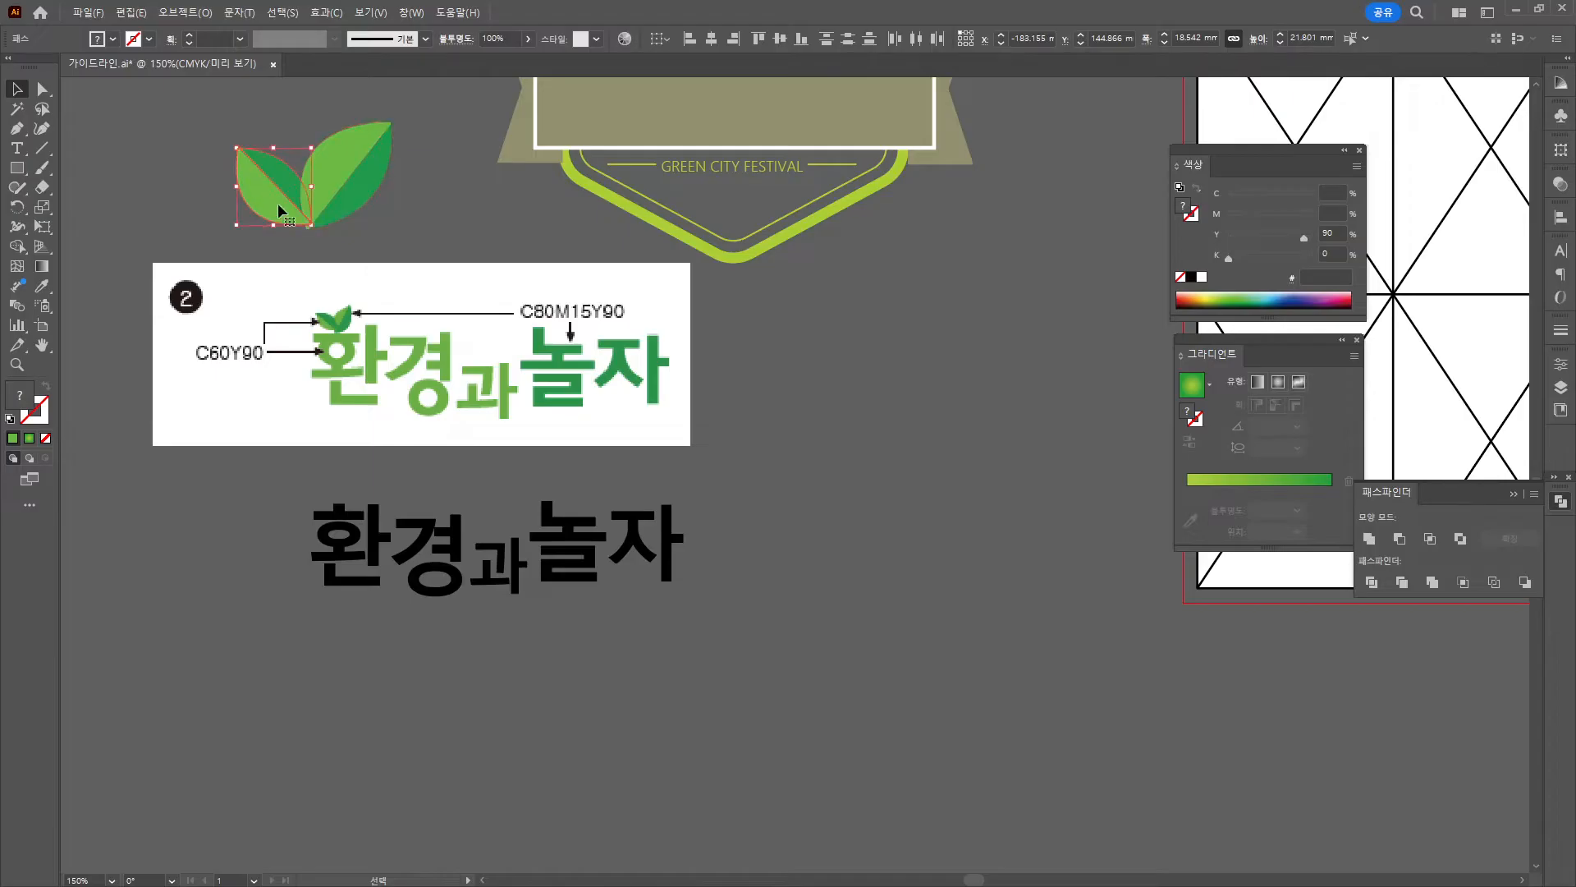
right_click(278, 201)
mouse_move(406, 591)
click(588, 587)
Nudge the left leaf into place against the copy and select both leaves.
drag(292, 191, 297, 195)
key(Up)
key(Right)
key(Up)
key(Up)
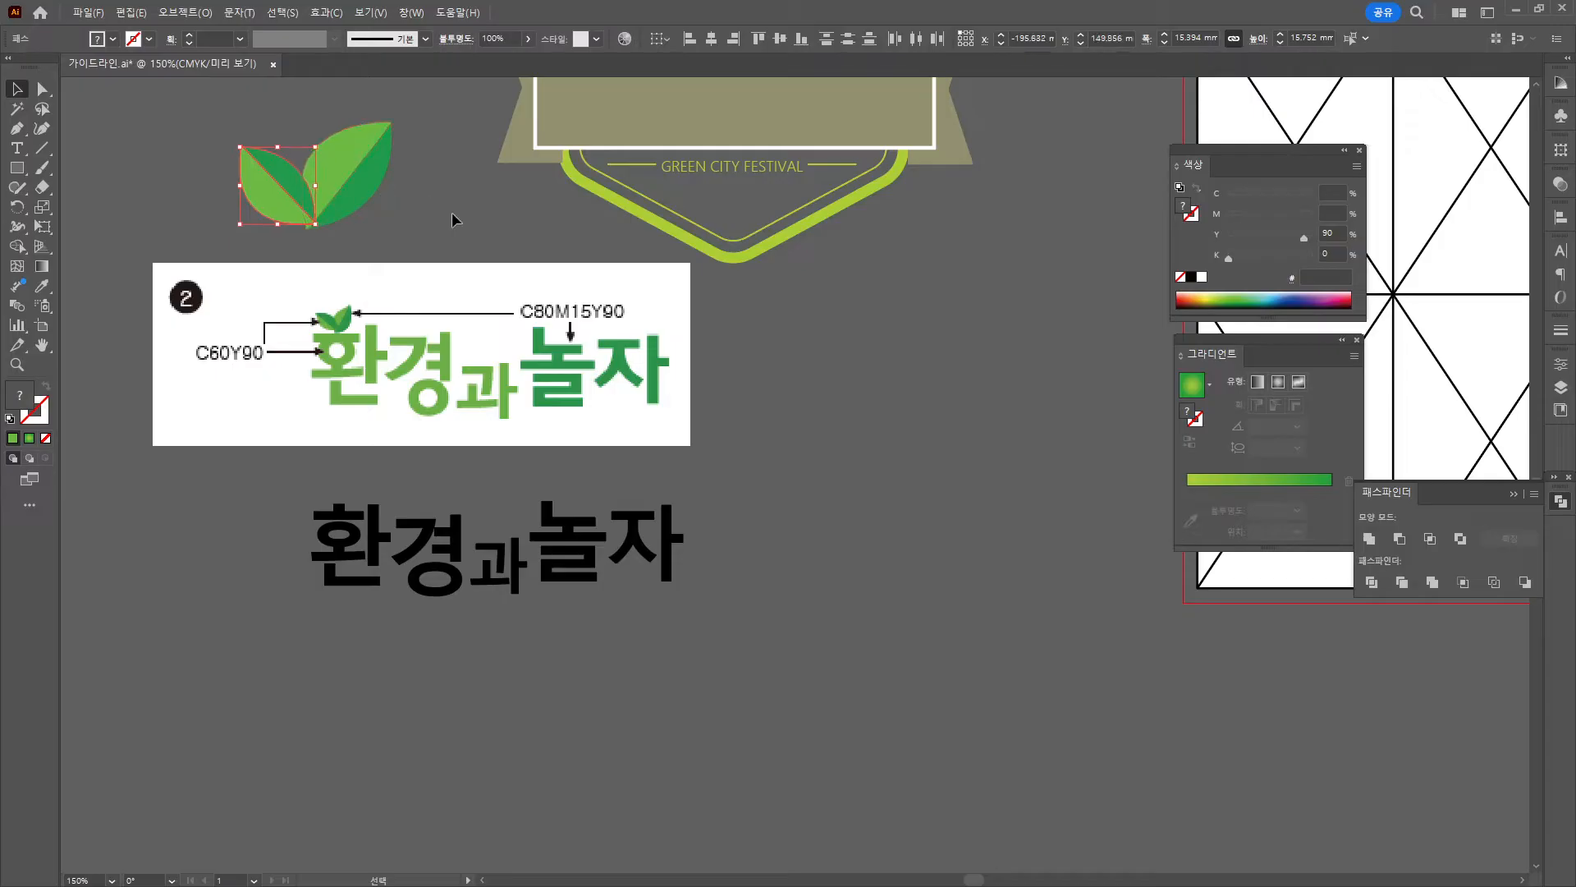
click(451, 202)
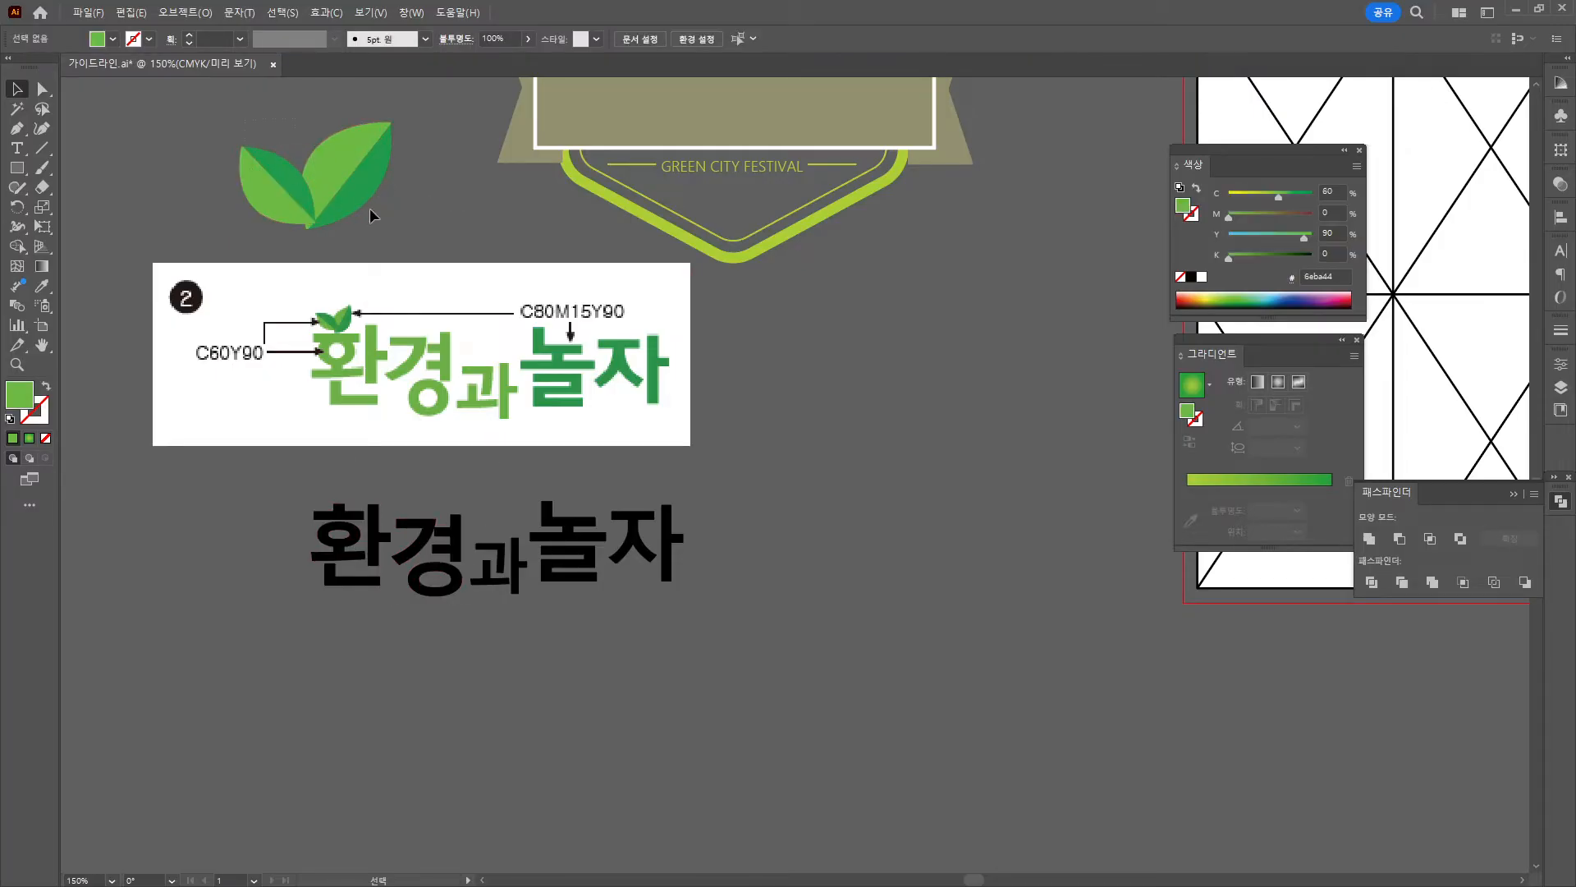
drag(369, 216, 389, 205)
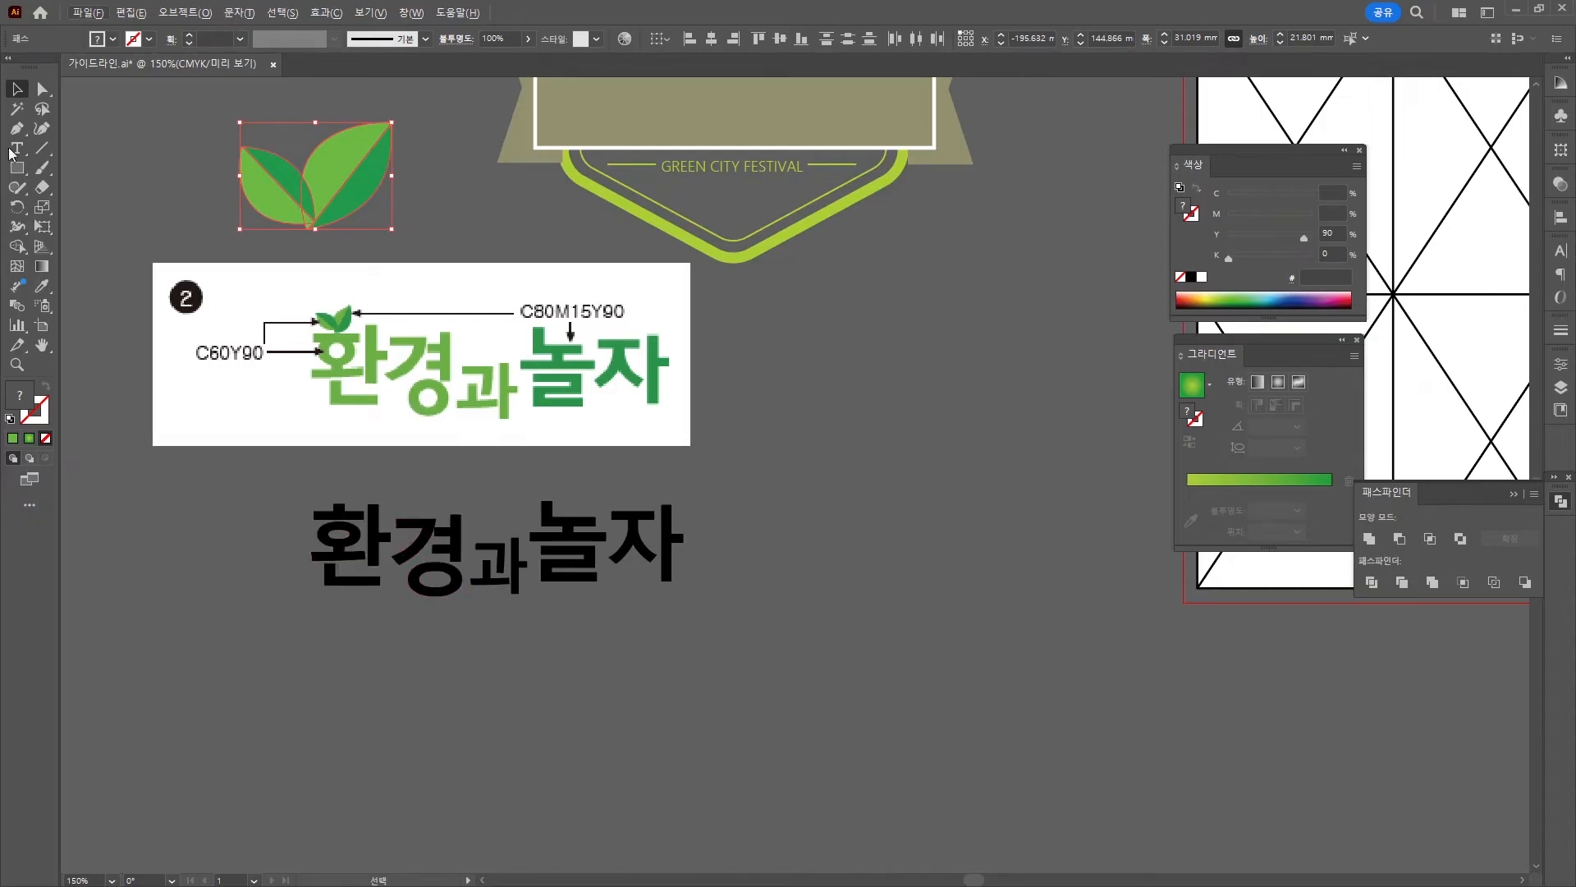
Release the 경 compound path and delete its original ㅇ.
click(429, 583)
right_click(427, 585)
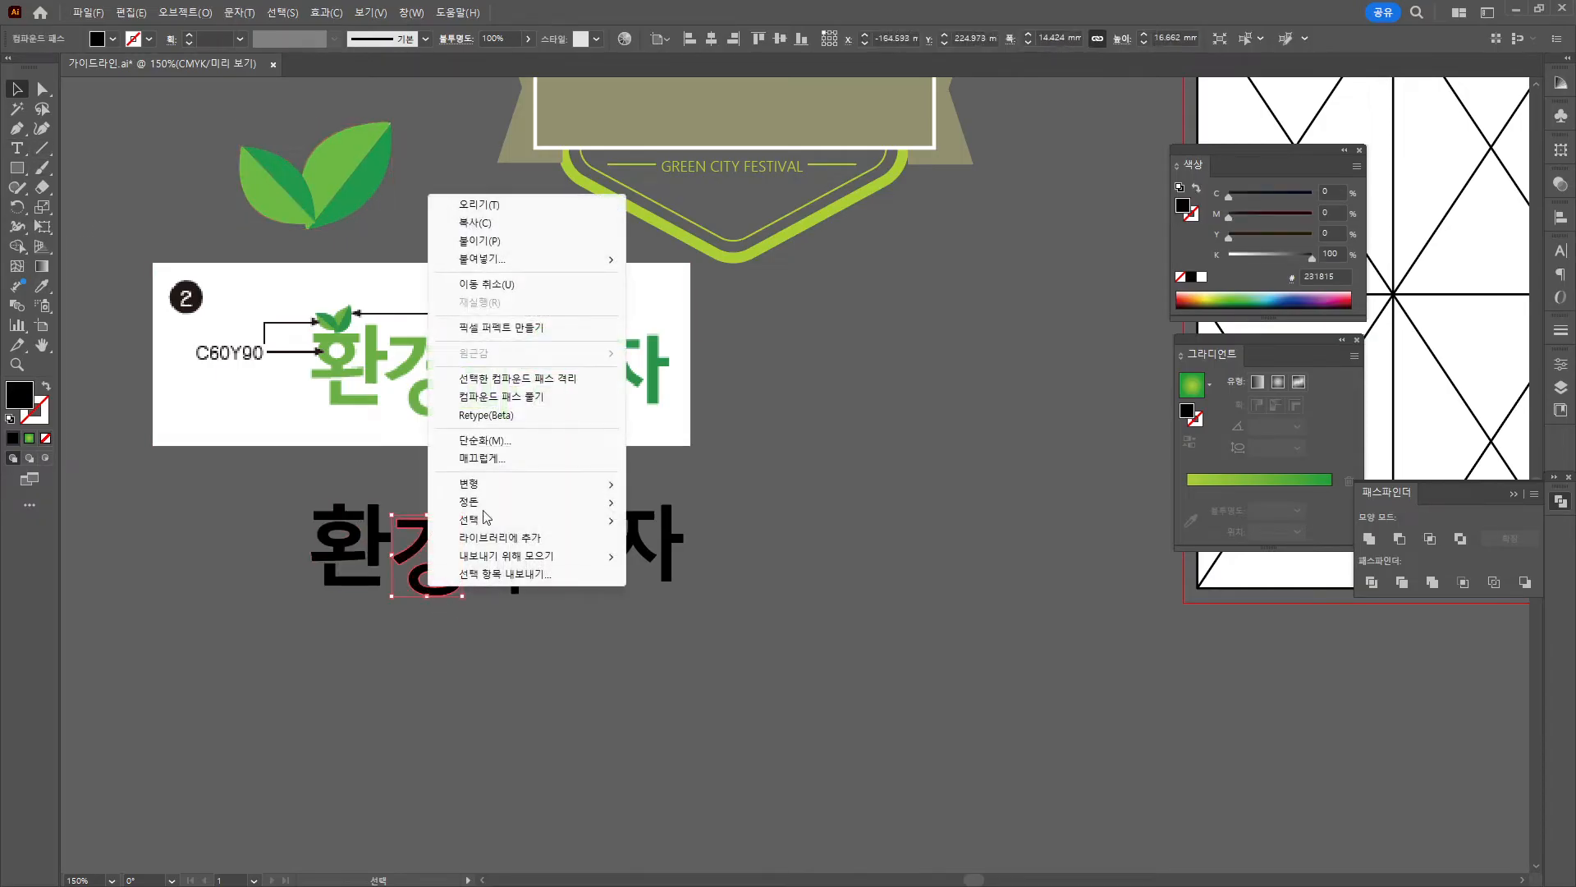
click(485, 398)
click(450, 628)
click(425, 578)
key(Delete)
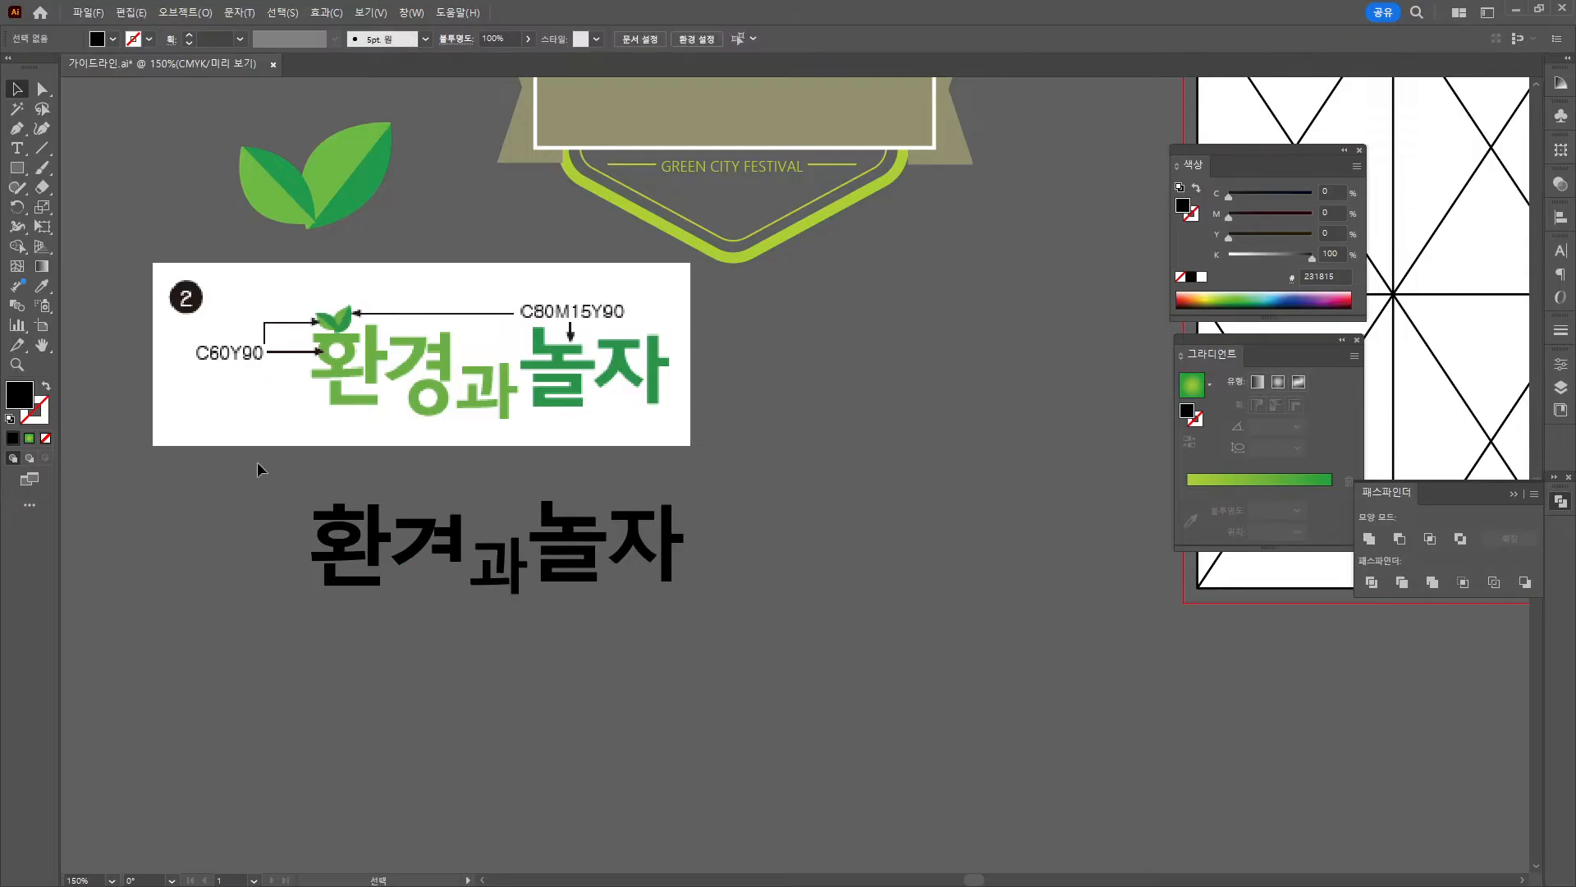
Draw a new ellipse under 겨 as an unfilled black ring with a 6 pt stroke.
drag(17, 169, 95, 210)
drag(426, 574, 462, 608)
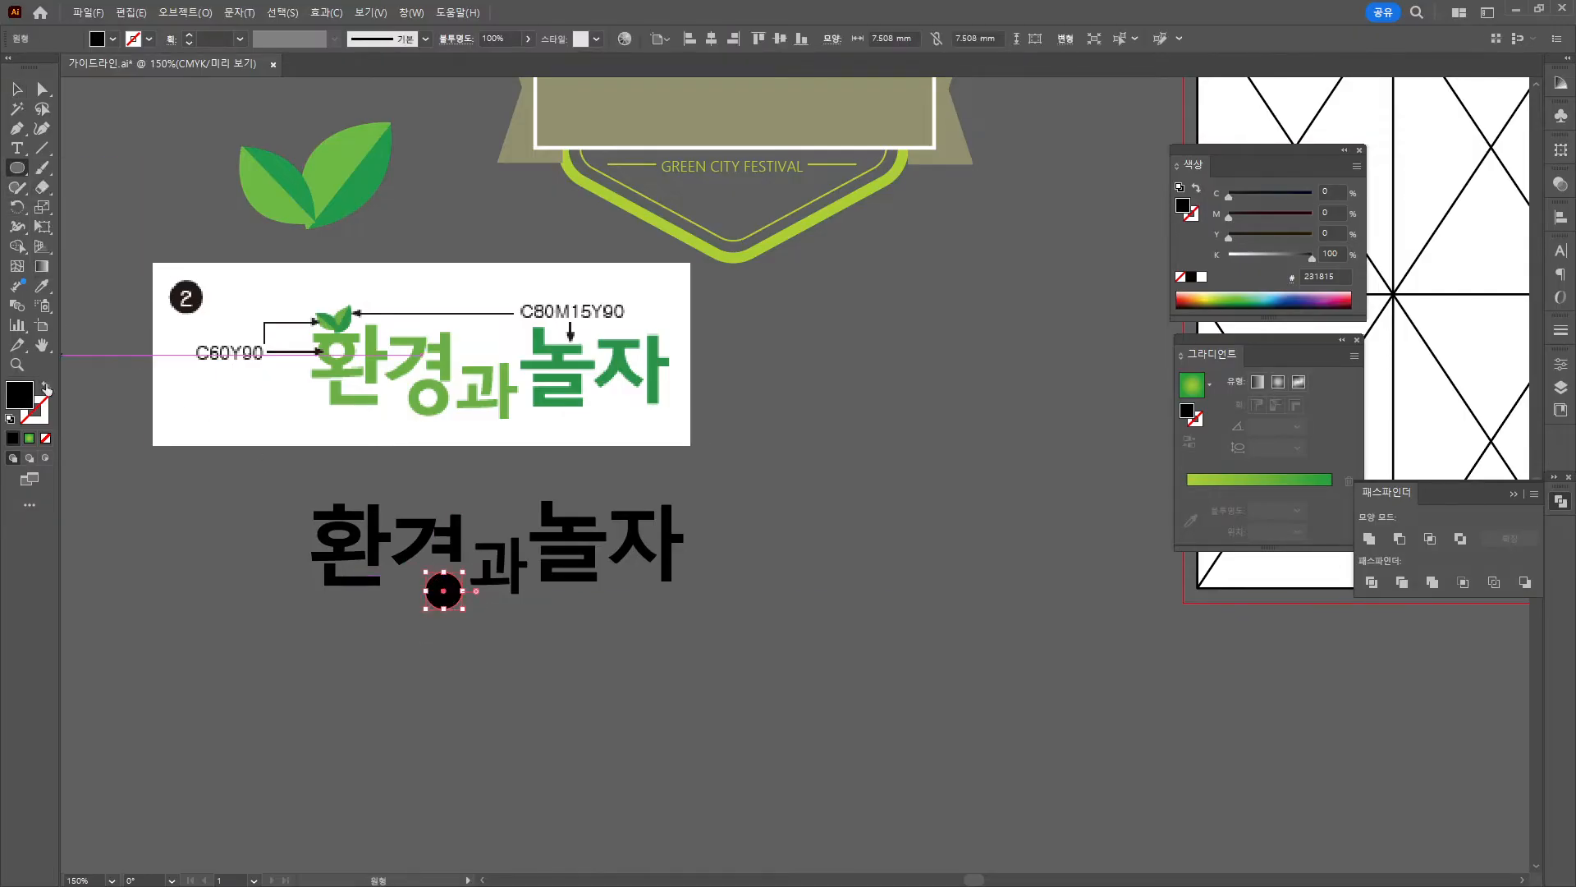
click(47, 385)
click(191, 35)
click(191, 34)
click(191, 34)
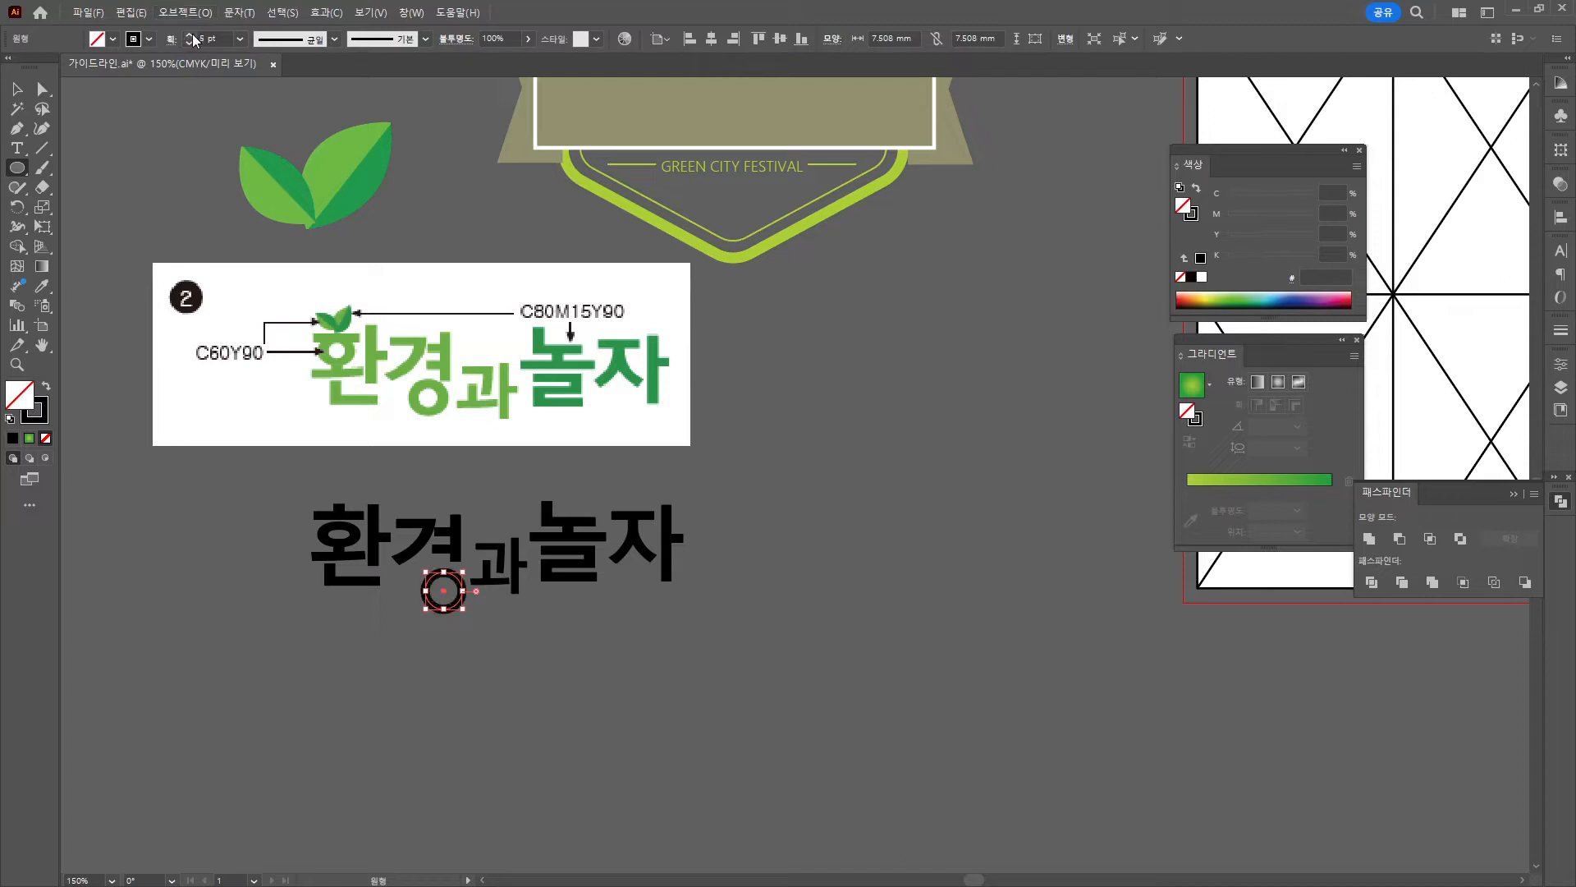
click(190, 34)
click(190, 35)
Move the ring slightly up under 경 and shrink it about its centre.
key(v)
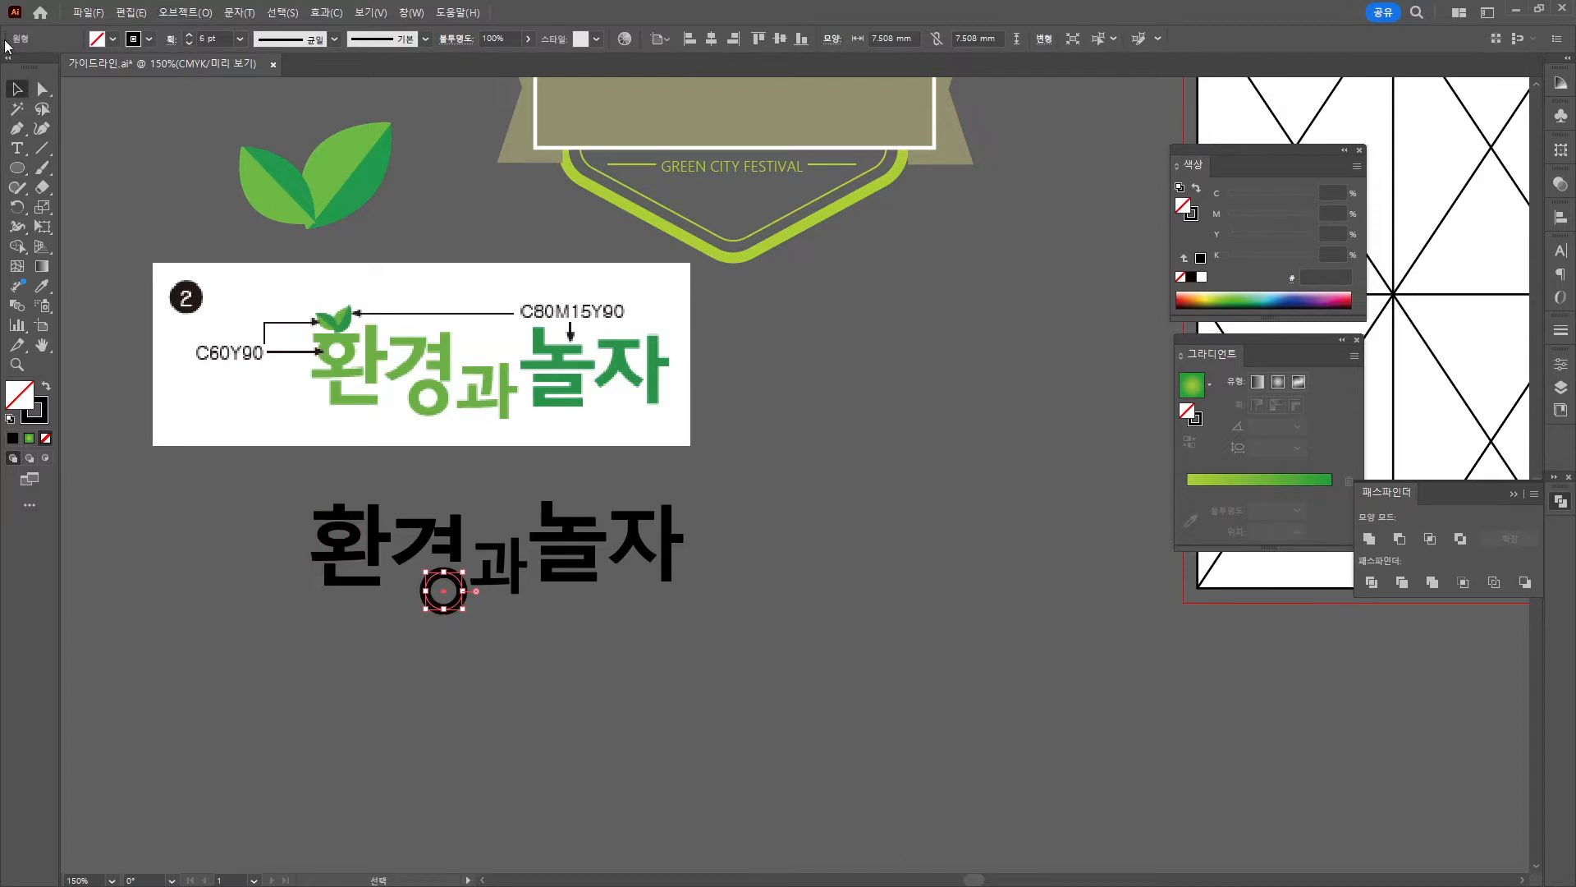
click(338, 578)
drag(451, 608, 451, 606)
click(484, 645)
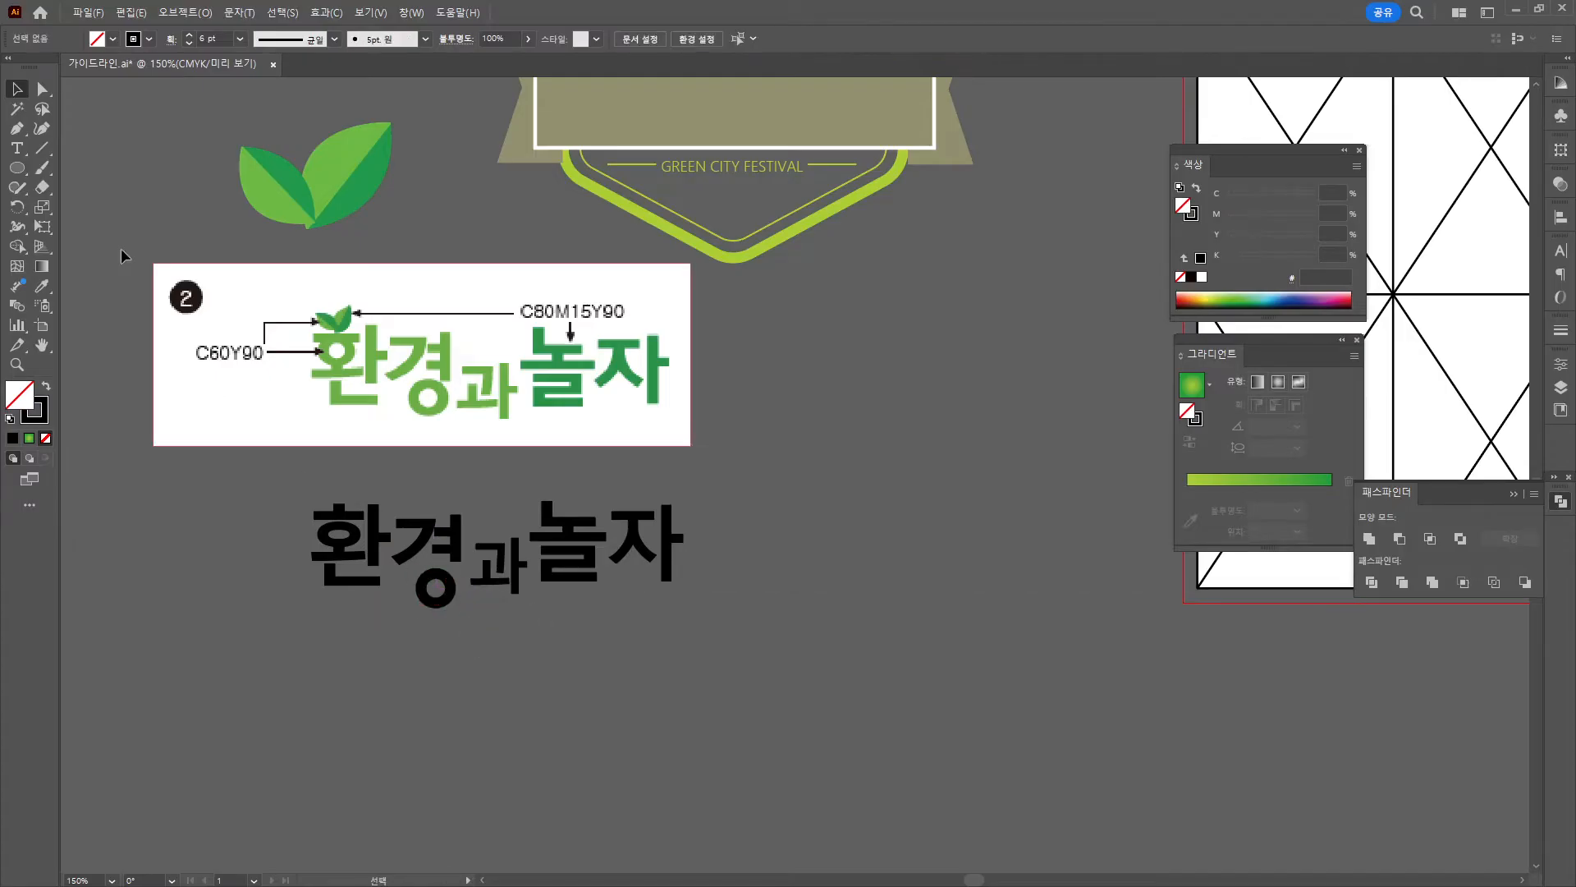
scroll(389, 576, up, 2)
key(a)
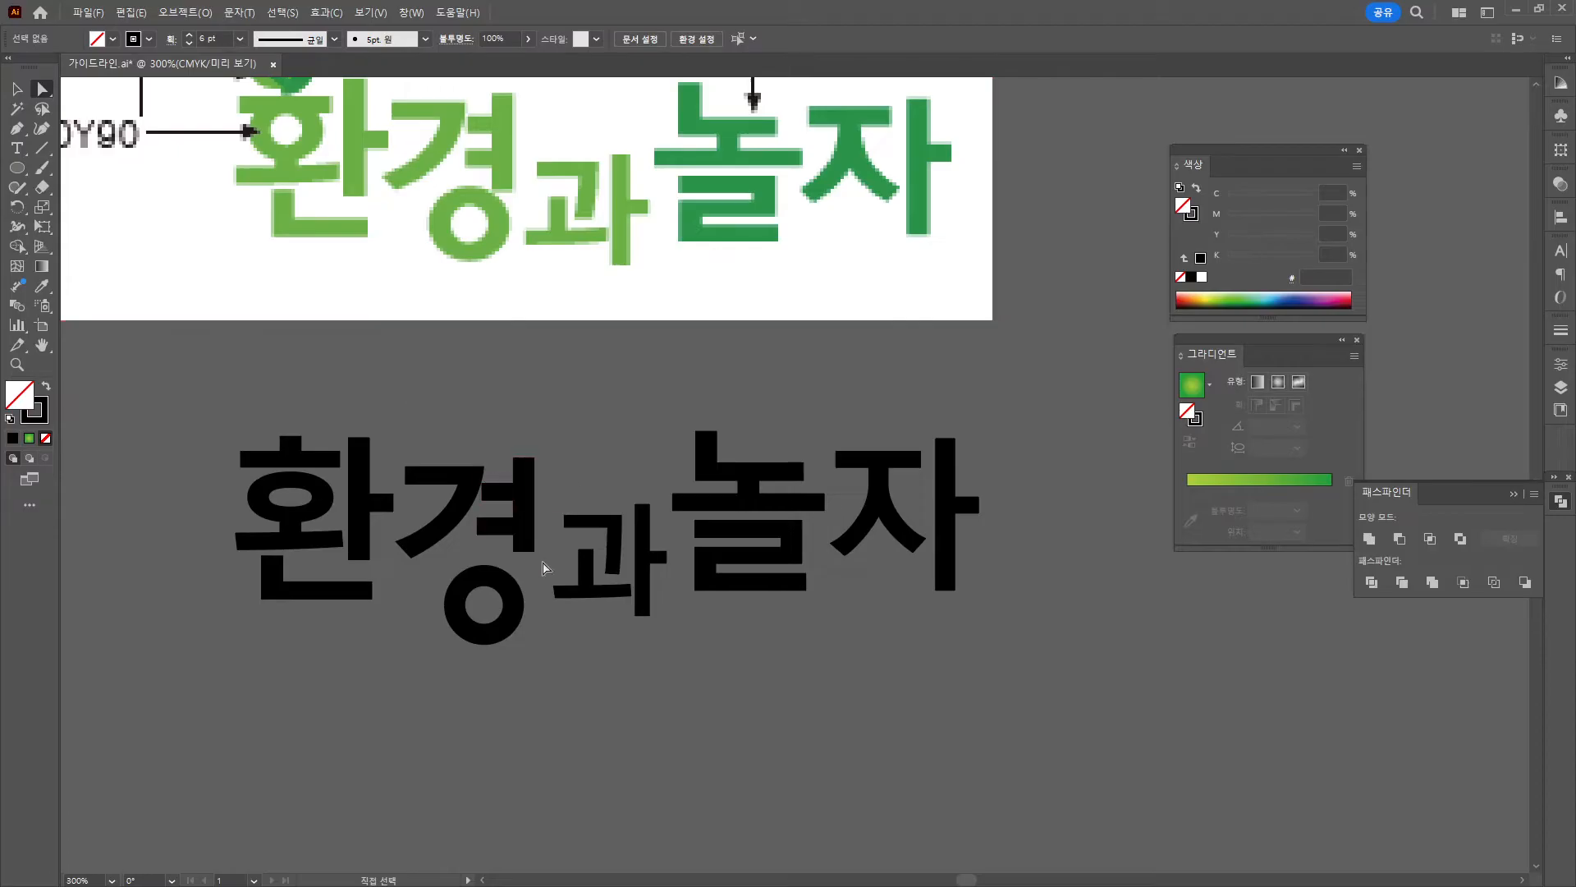
Position the ring up and left into 경, nudging it into place with the arrow keys.
click(523, 543)
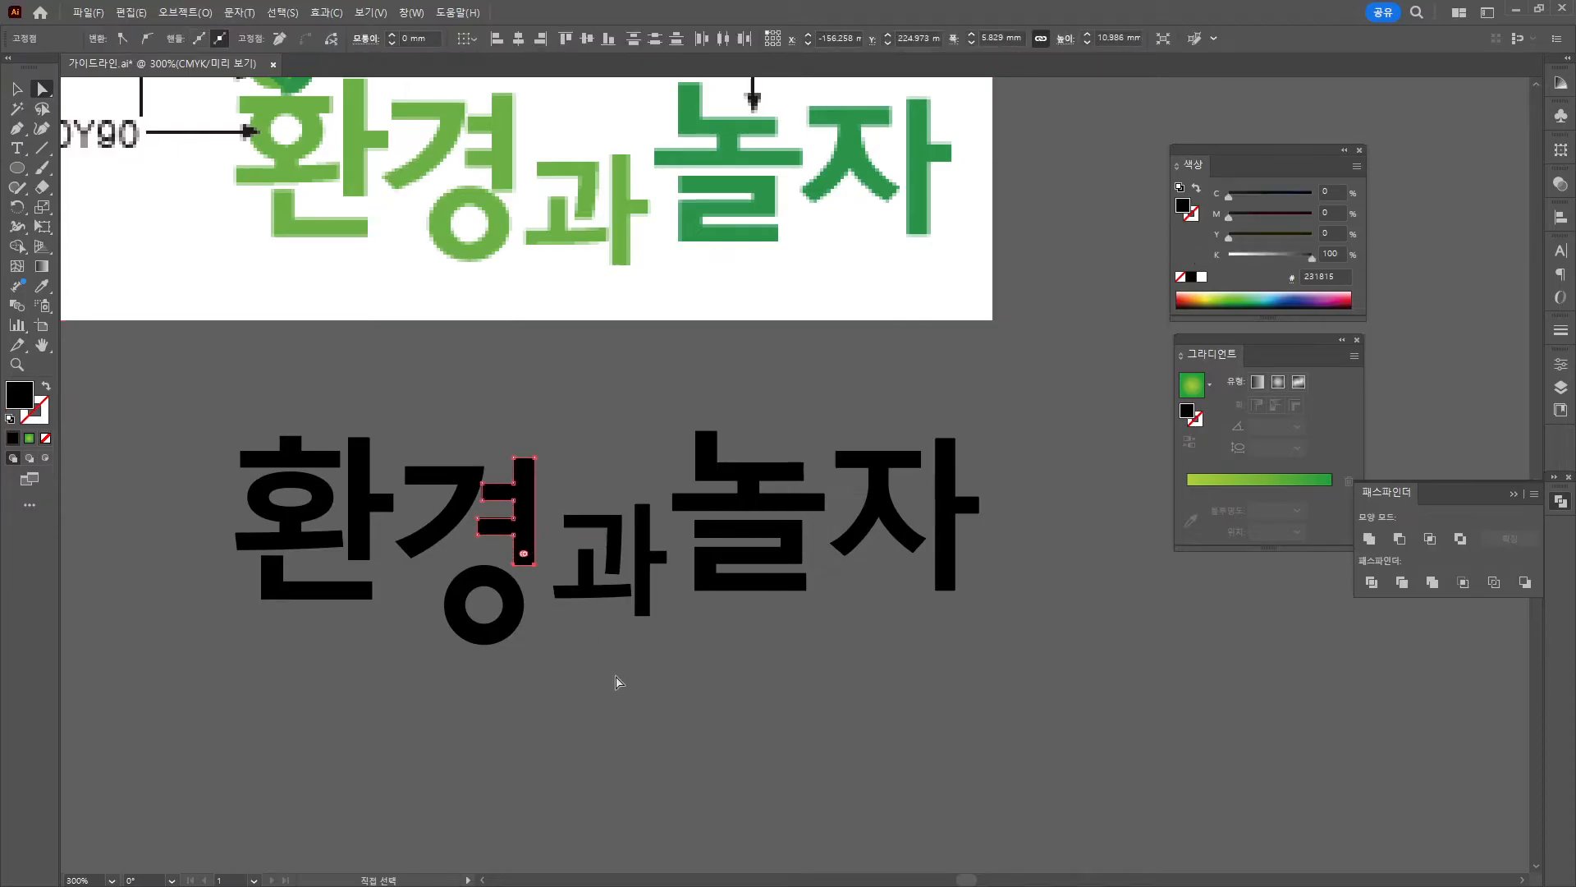
click(615, 678)
click(16, 89)
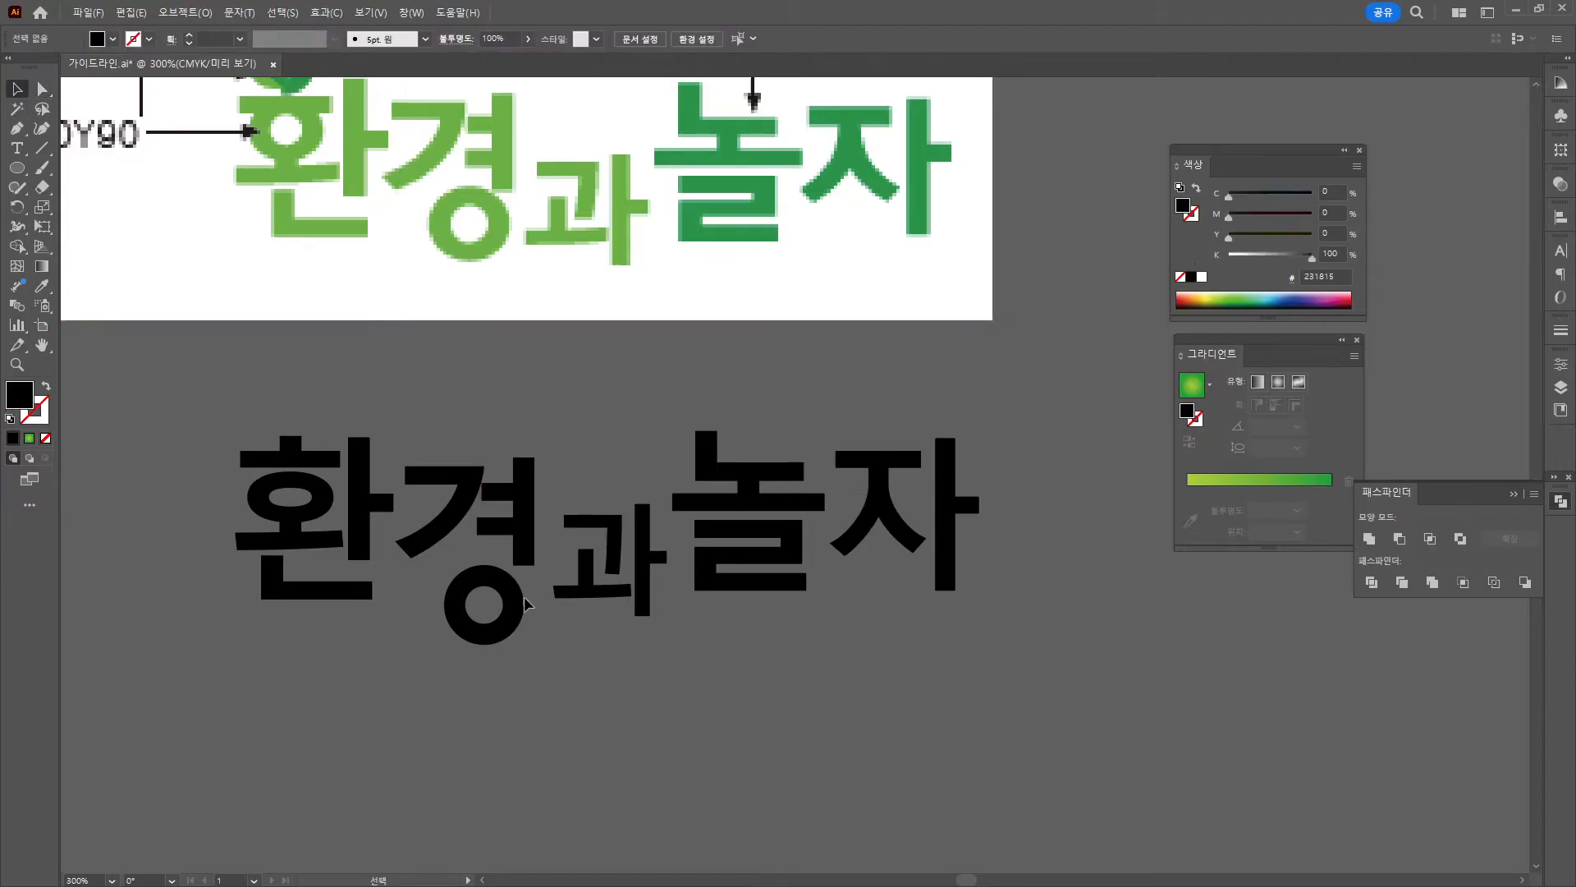
drag(516, 601, 510, 597)
key(Up)
key(Up)
key(Up)
key(Up)
key(Right)
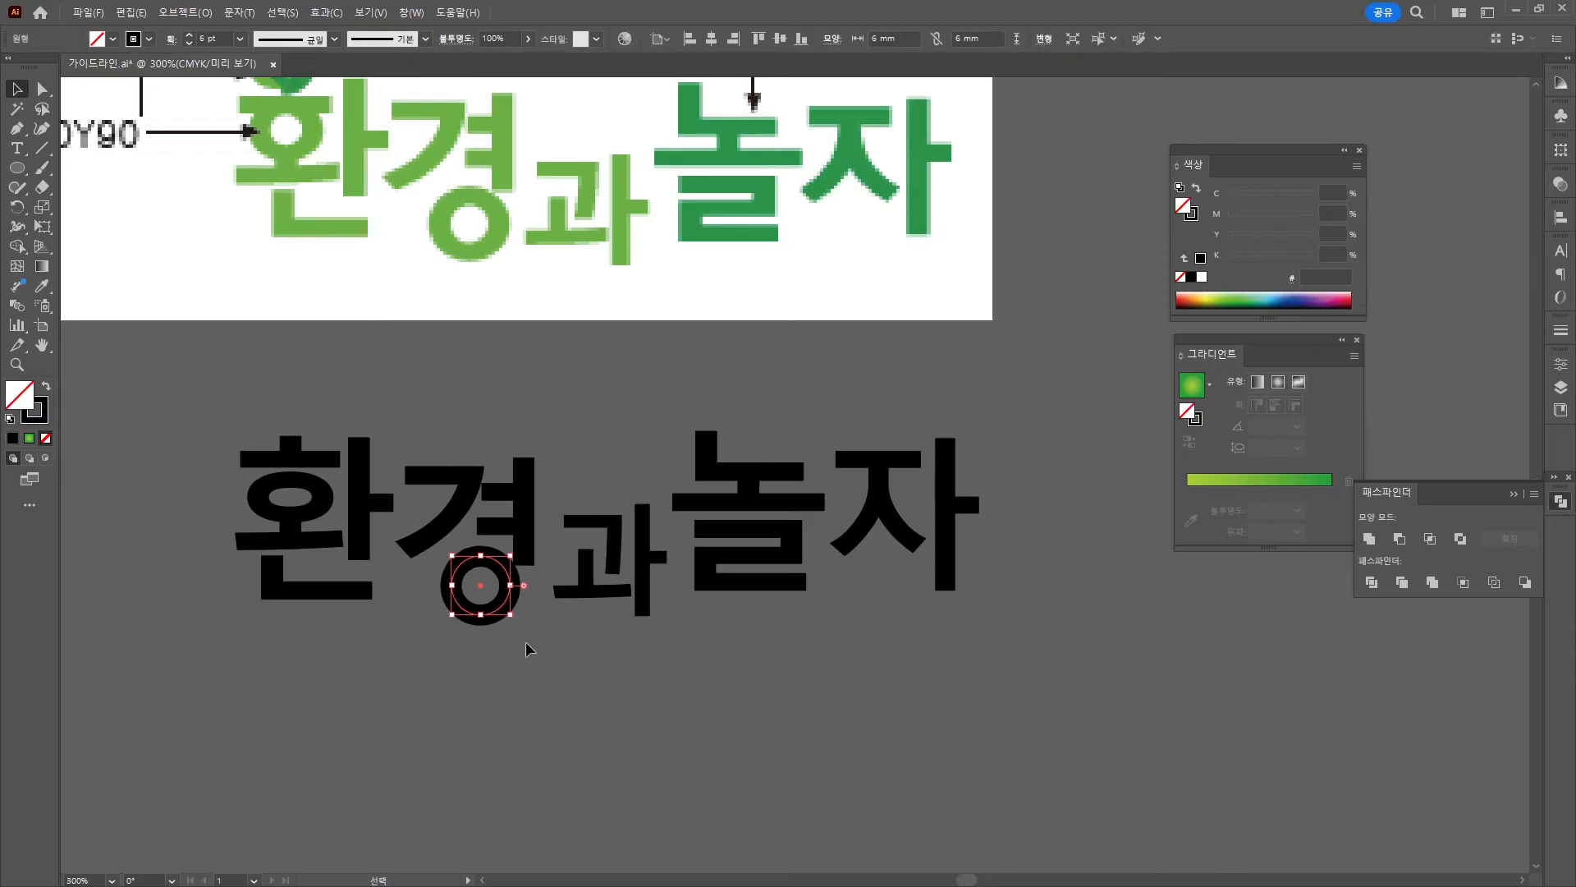
key(Down)
click(560, 650)
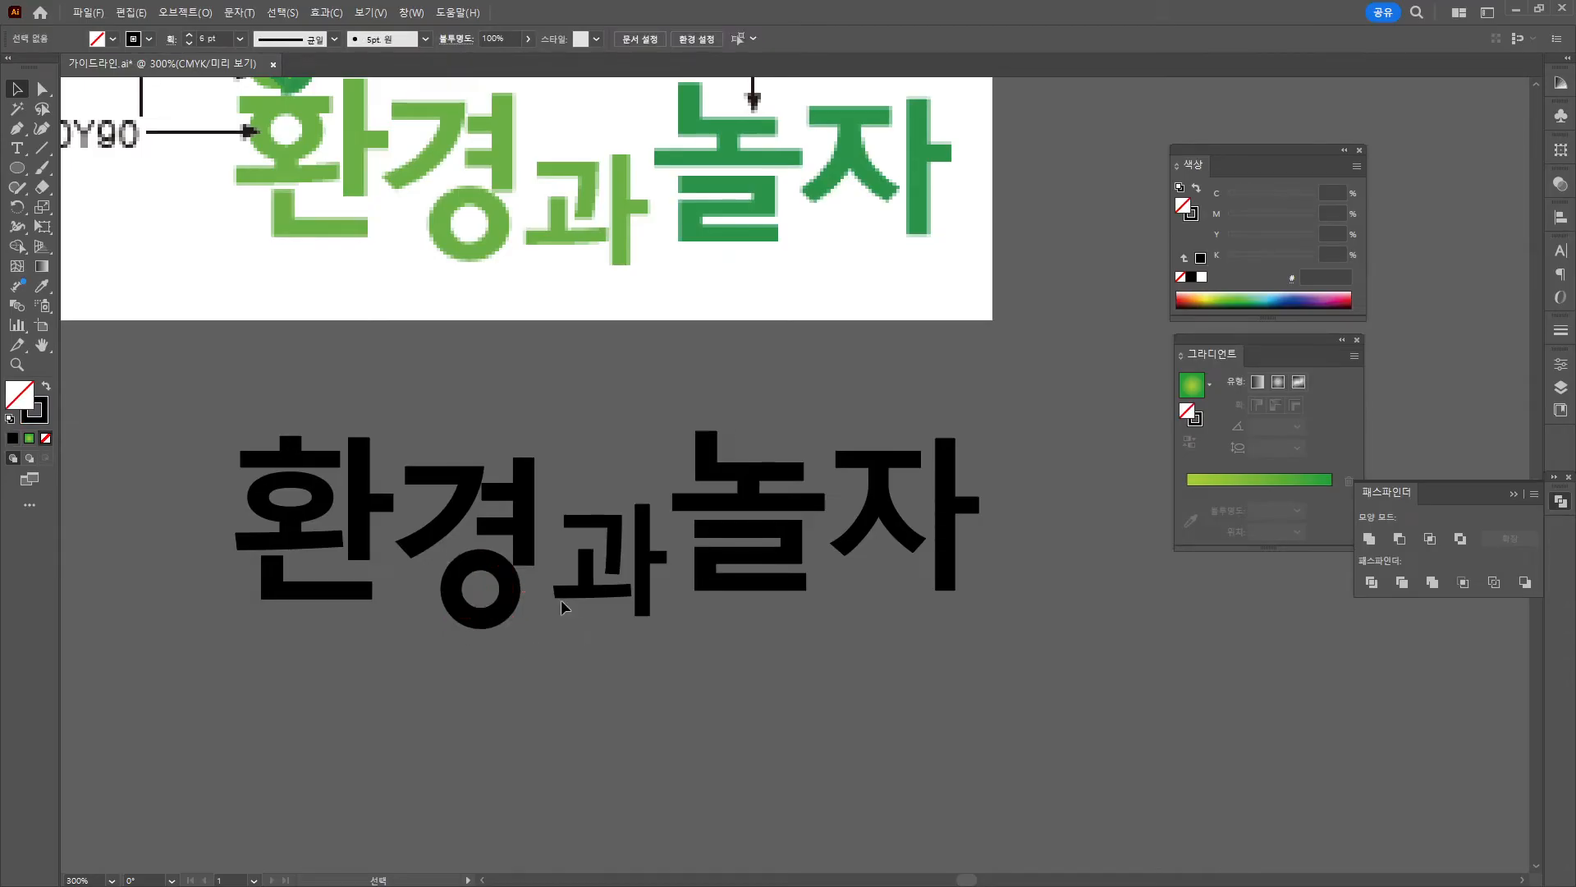
Thin the ring's stroke to 5 pt, then bring the reference title into view.
click(469, 574)
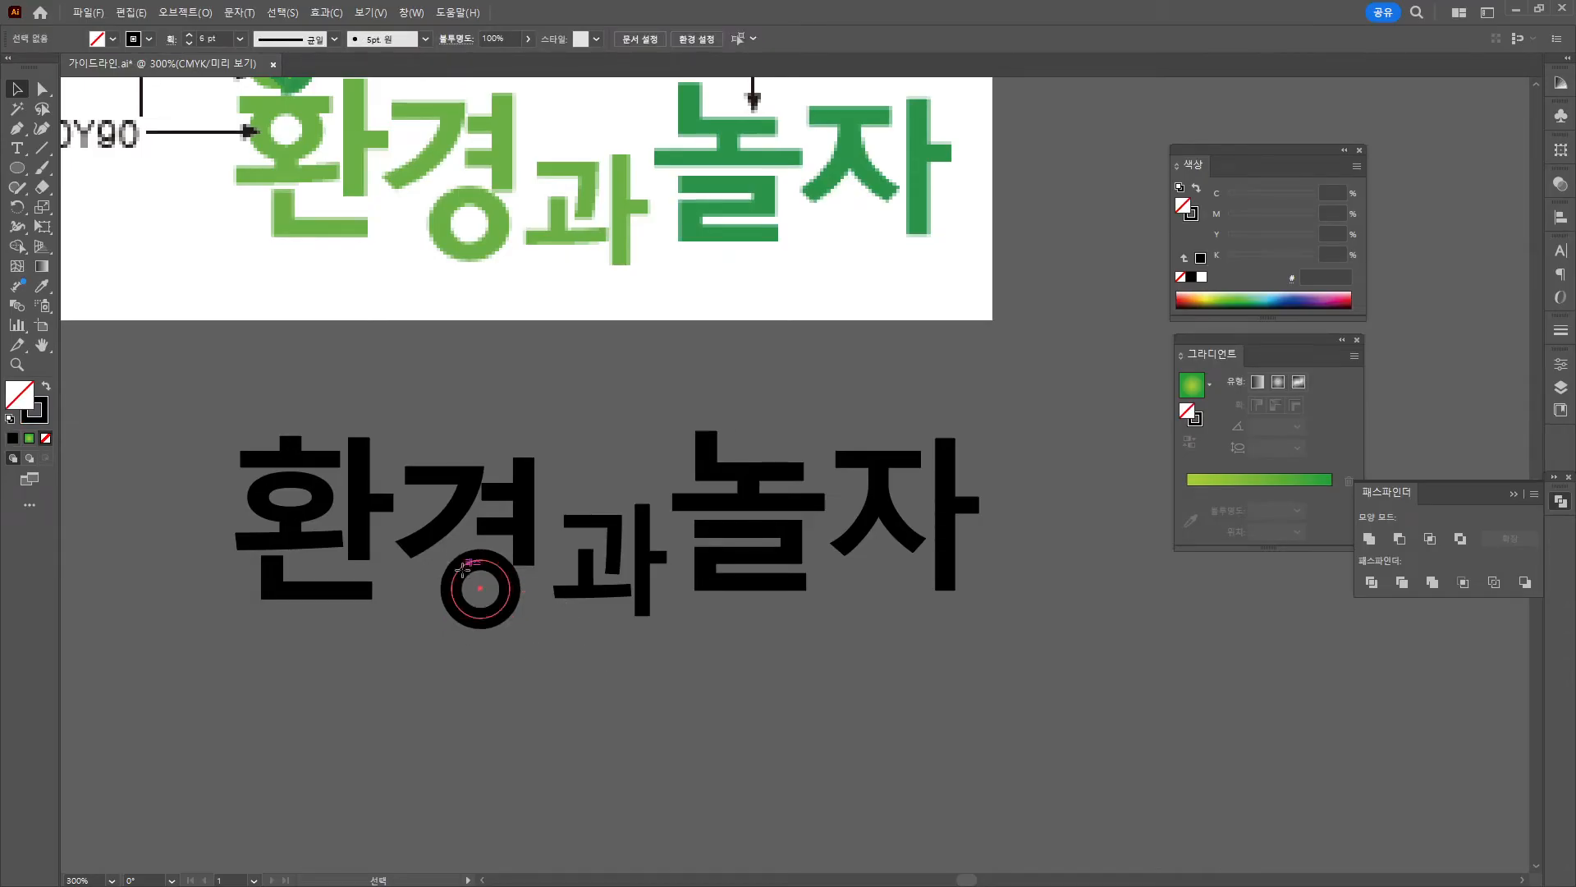
click(189, 45)
click(451, 413)
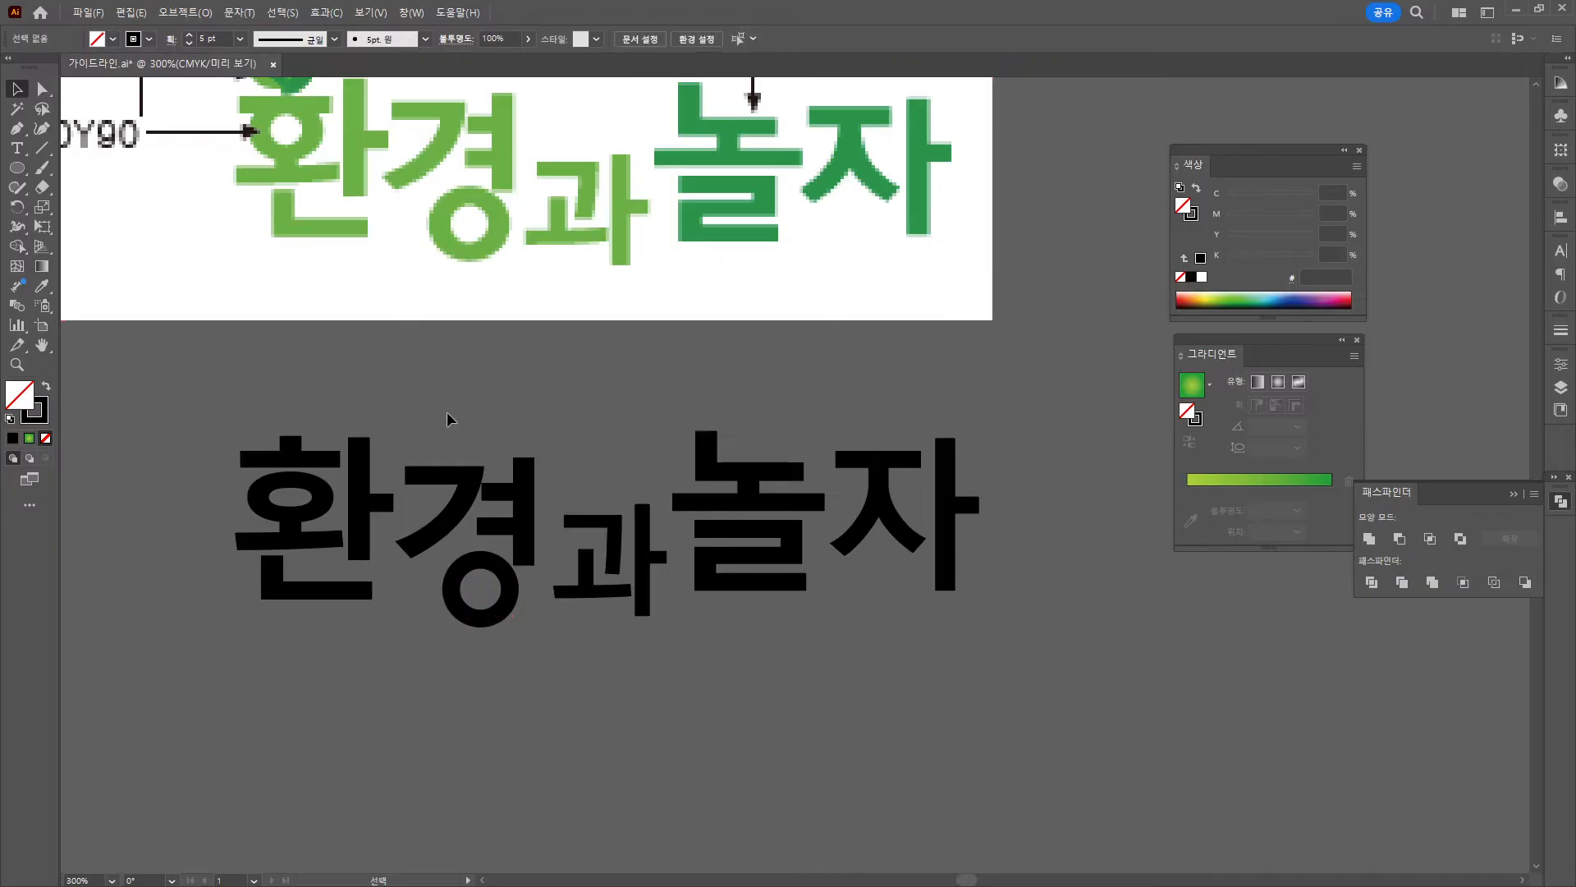
click(665, 614)
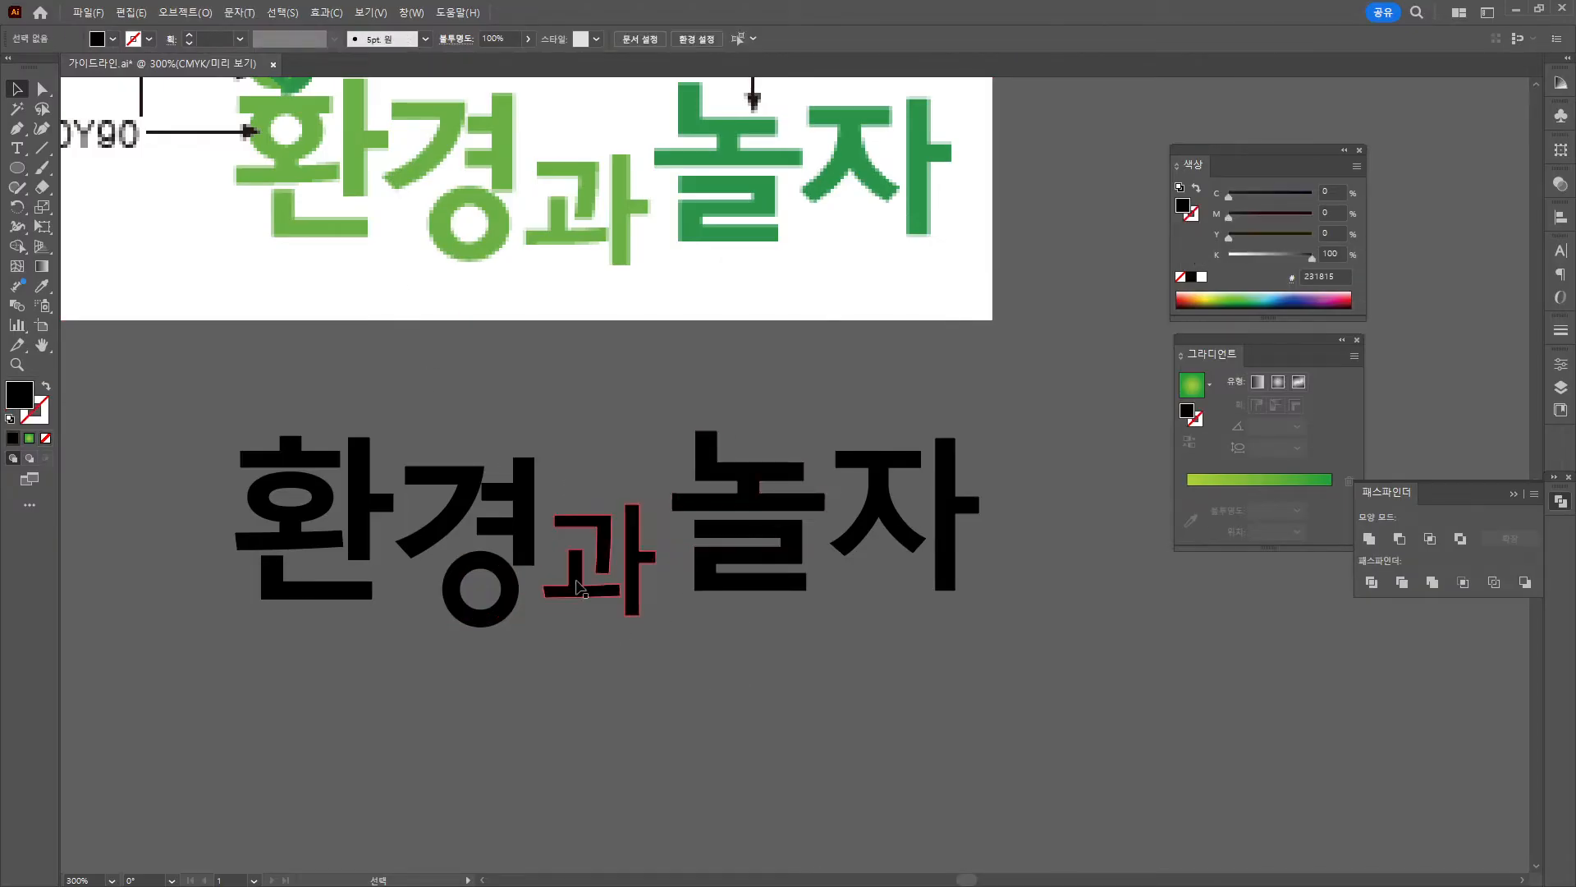
drag(576, 580, 615, 629)
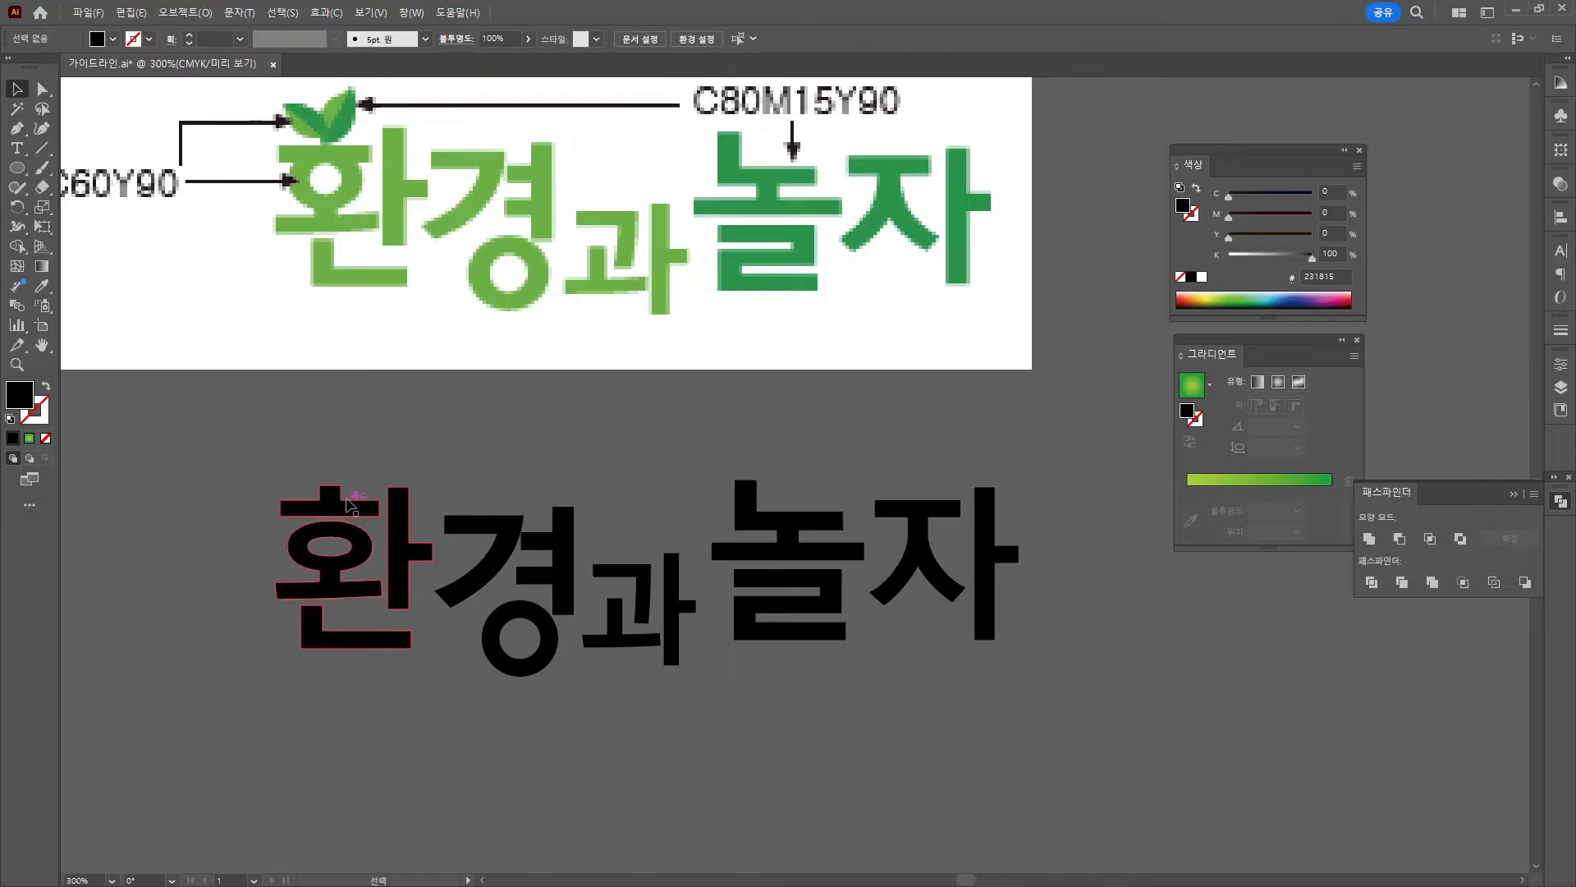
Release 환's compound path and shorten its bottom ㄴ stroke from the right.
click(349, 503)
right_click(348, 501)
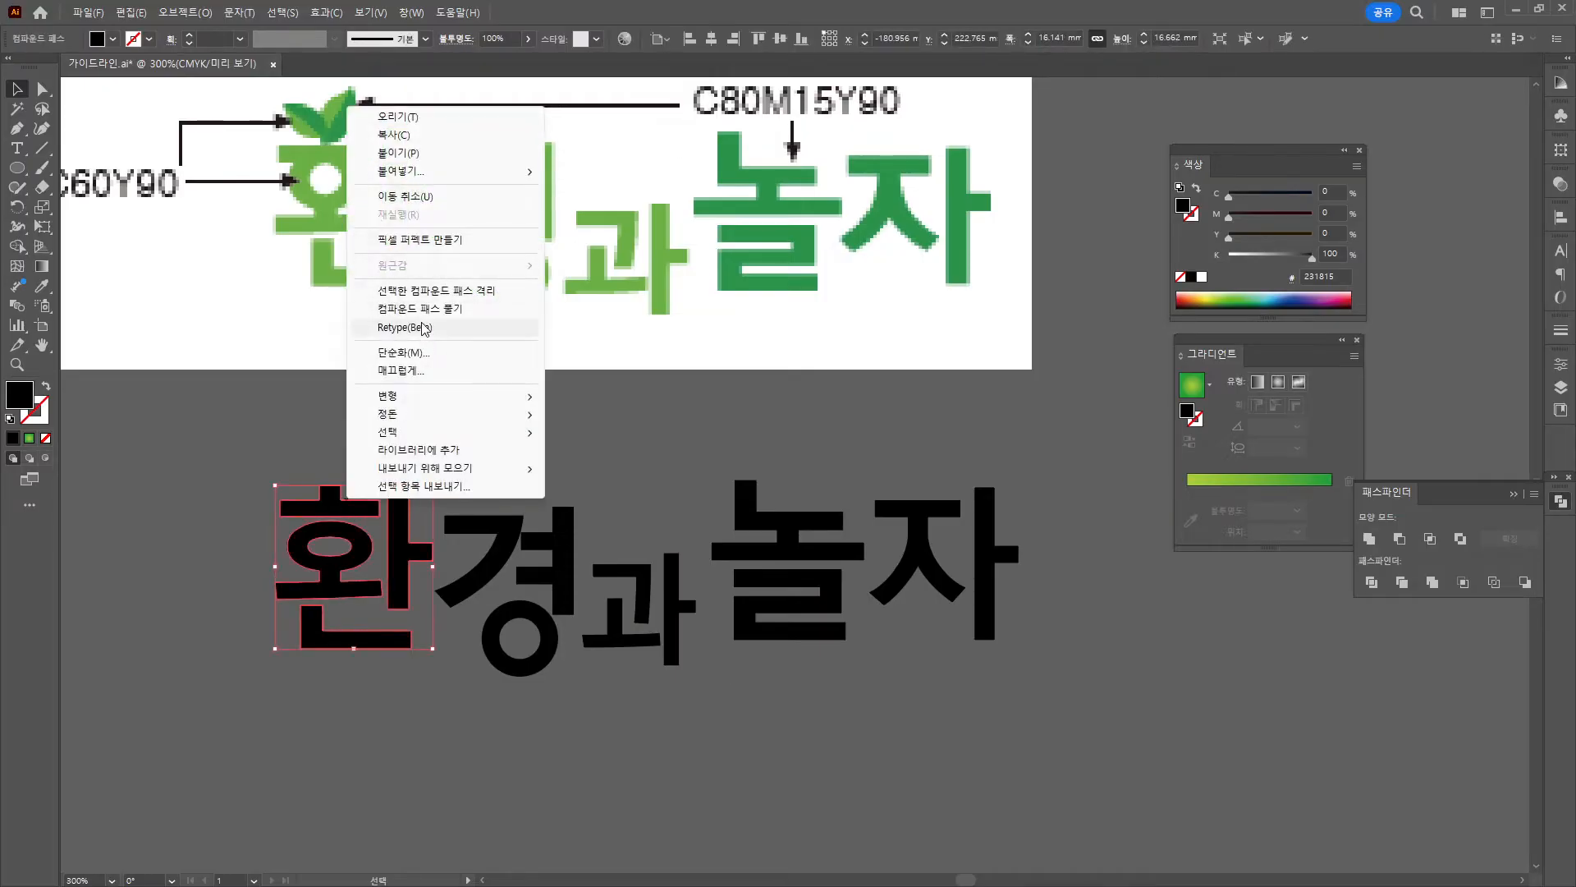
click(420, 308)
right_click(368, 545)
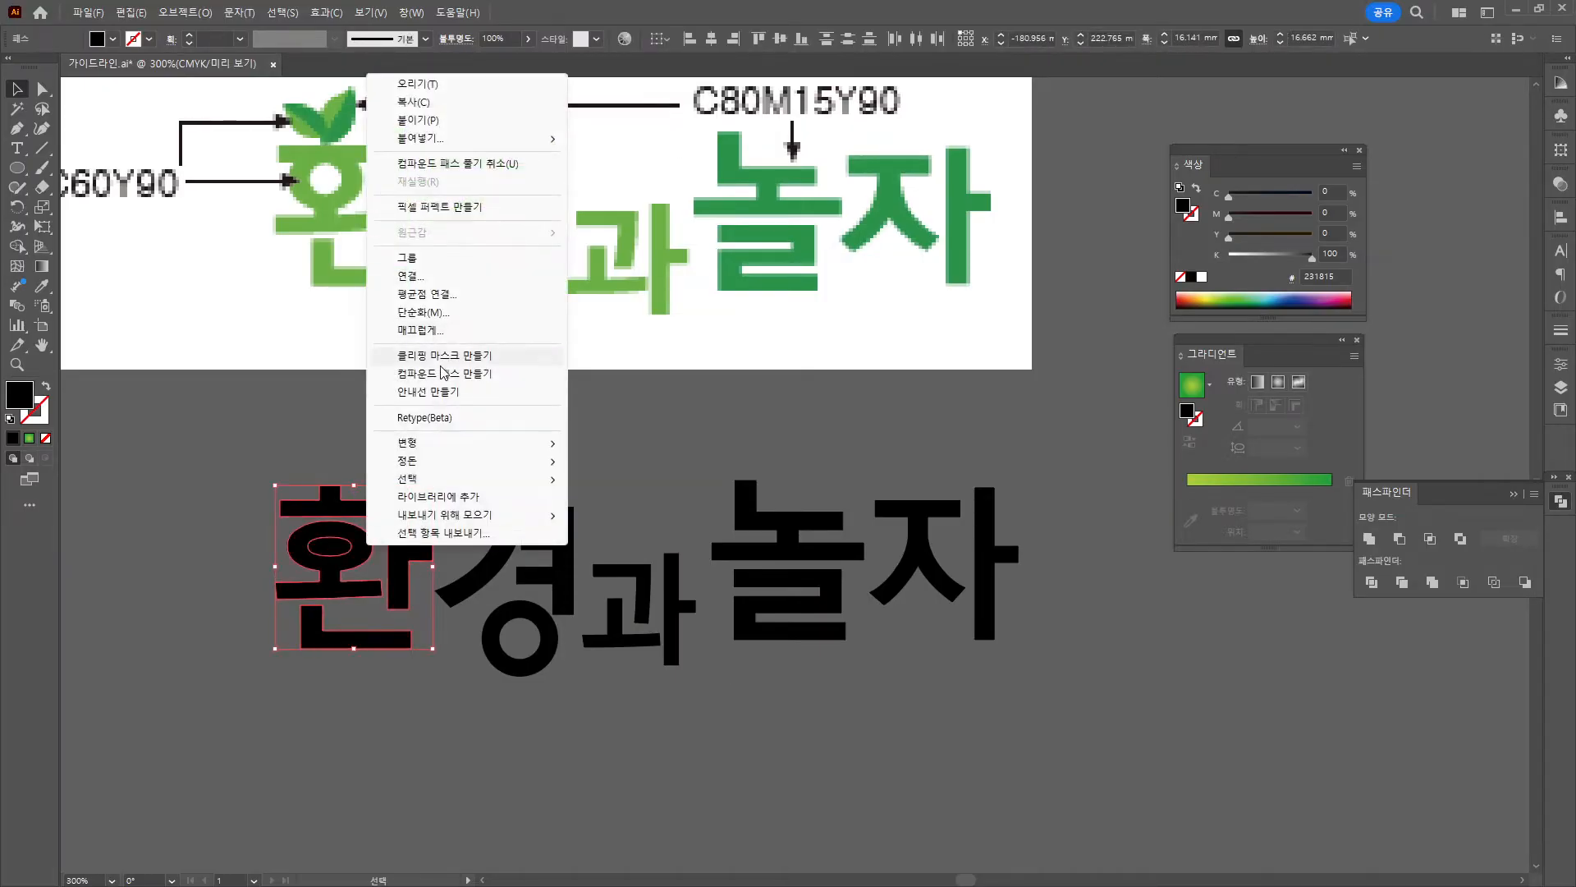
click(338, 433)
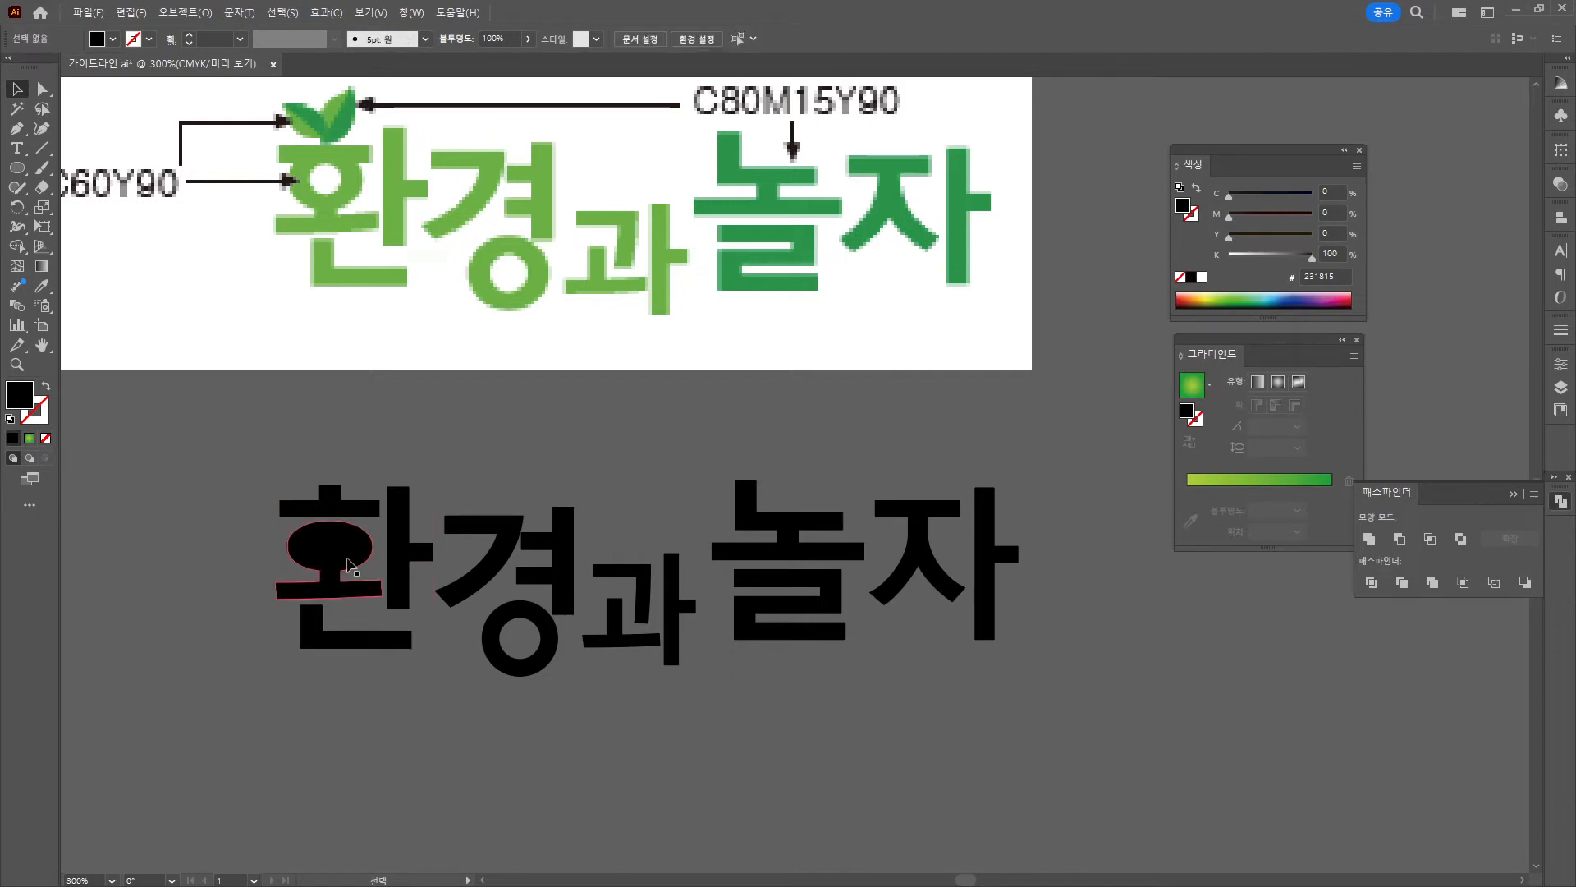
drag(376, 650, 389, 649)
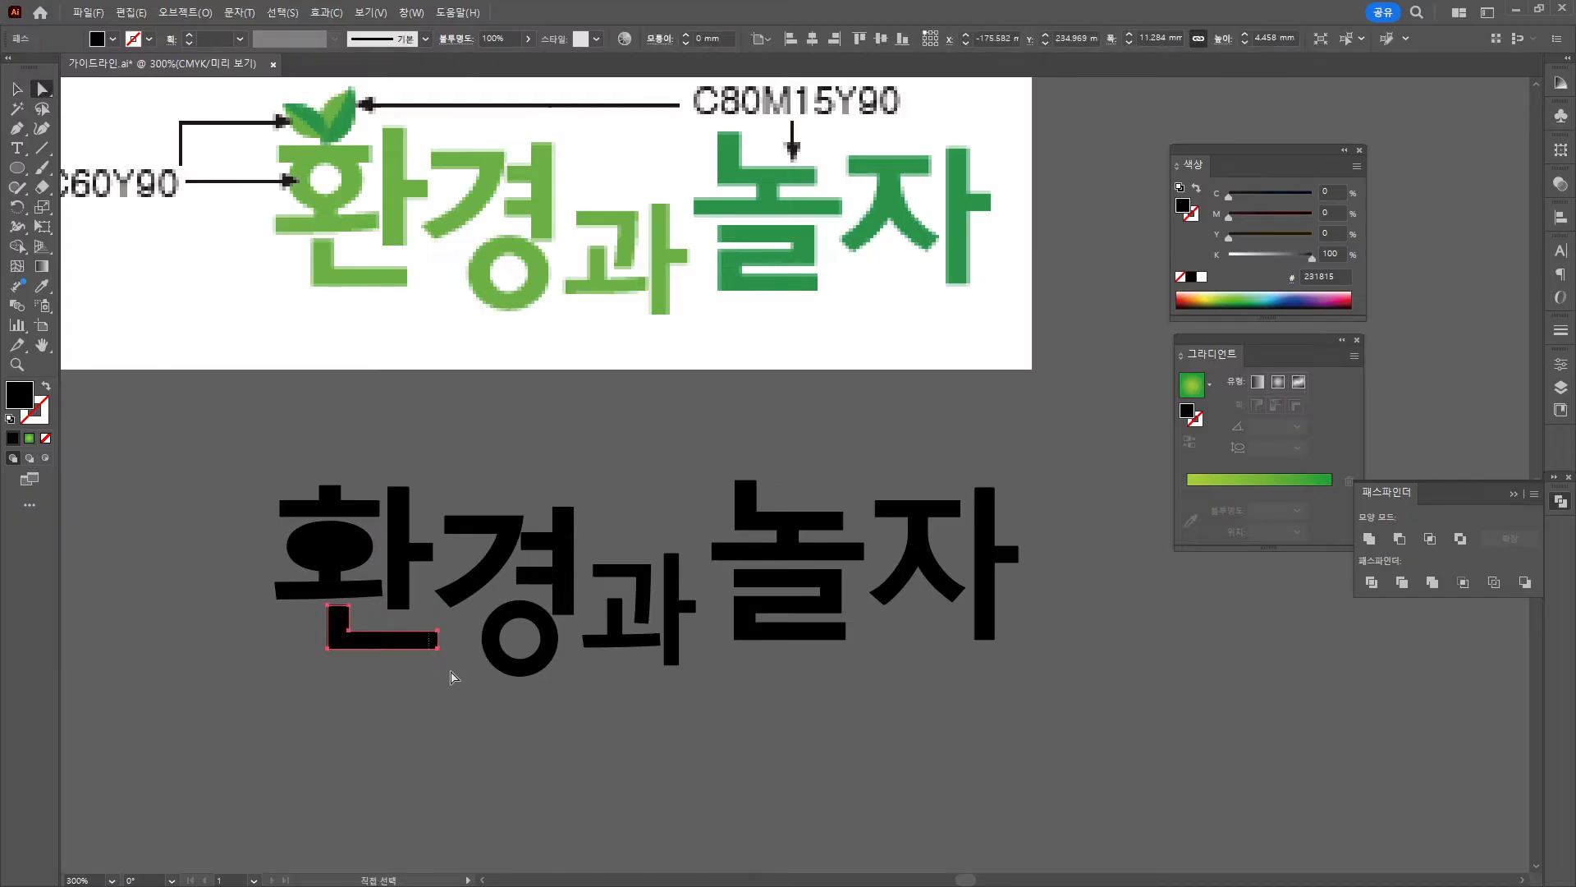
key(Left)
key(Left)
key(Left)
key(Left)
key(Left)
key(Left)
key(Left)
key(Left)
key(Left)
key(Left)
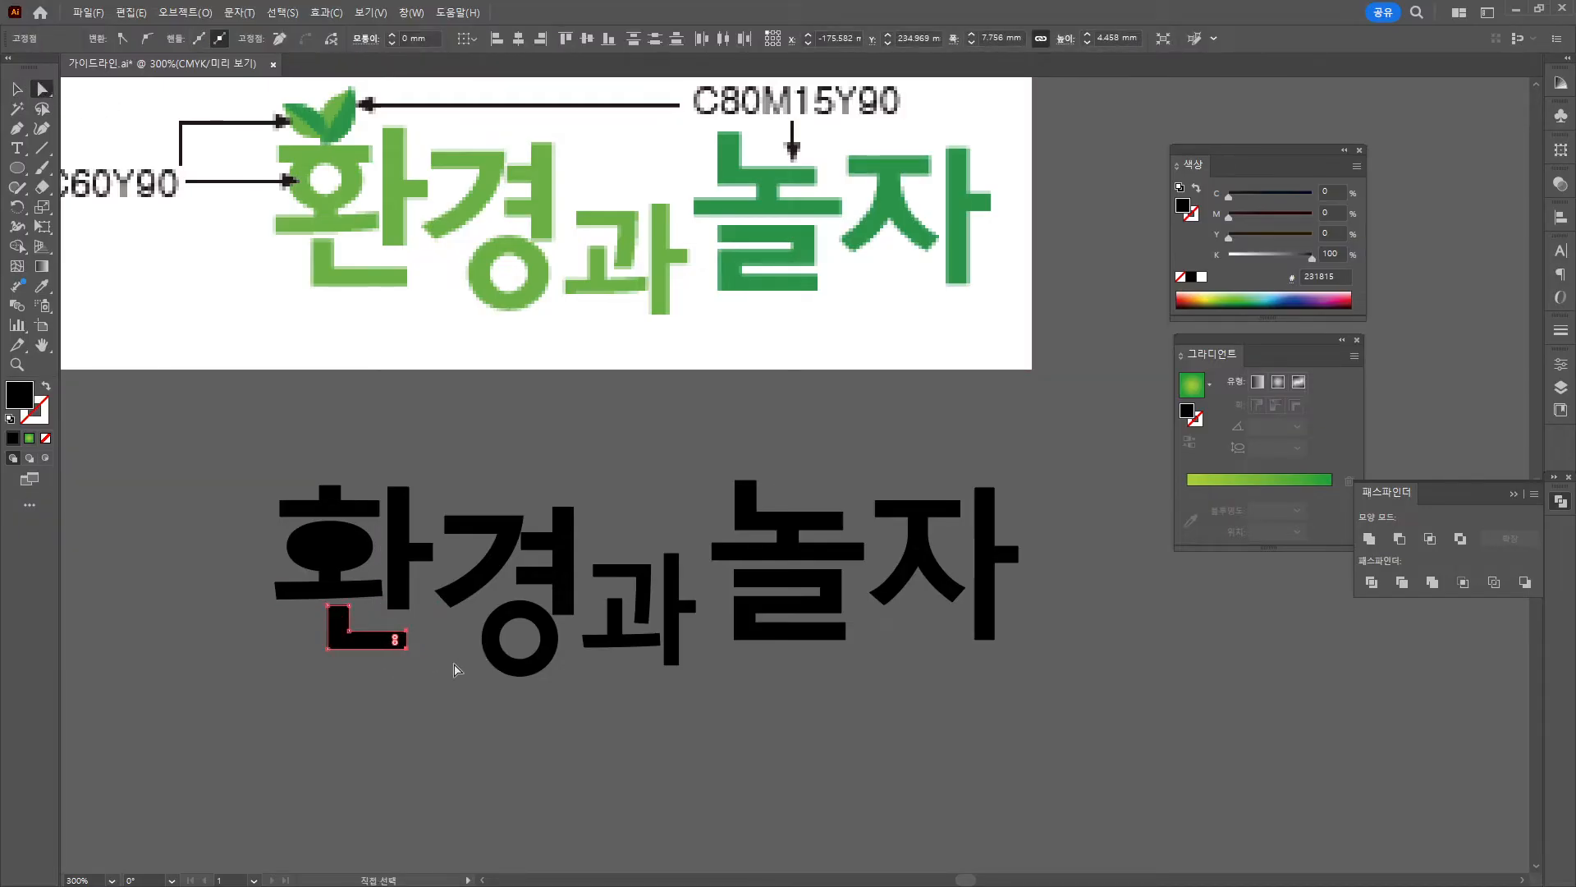
click(436, 702)
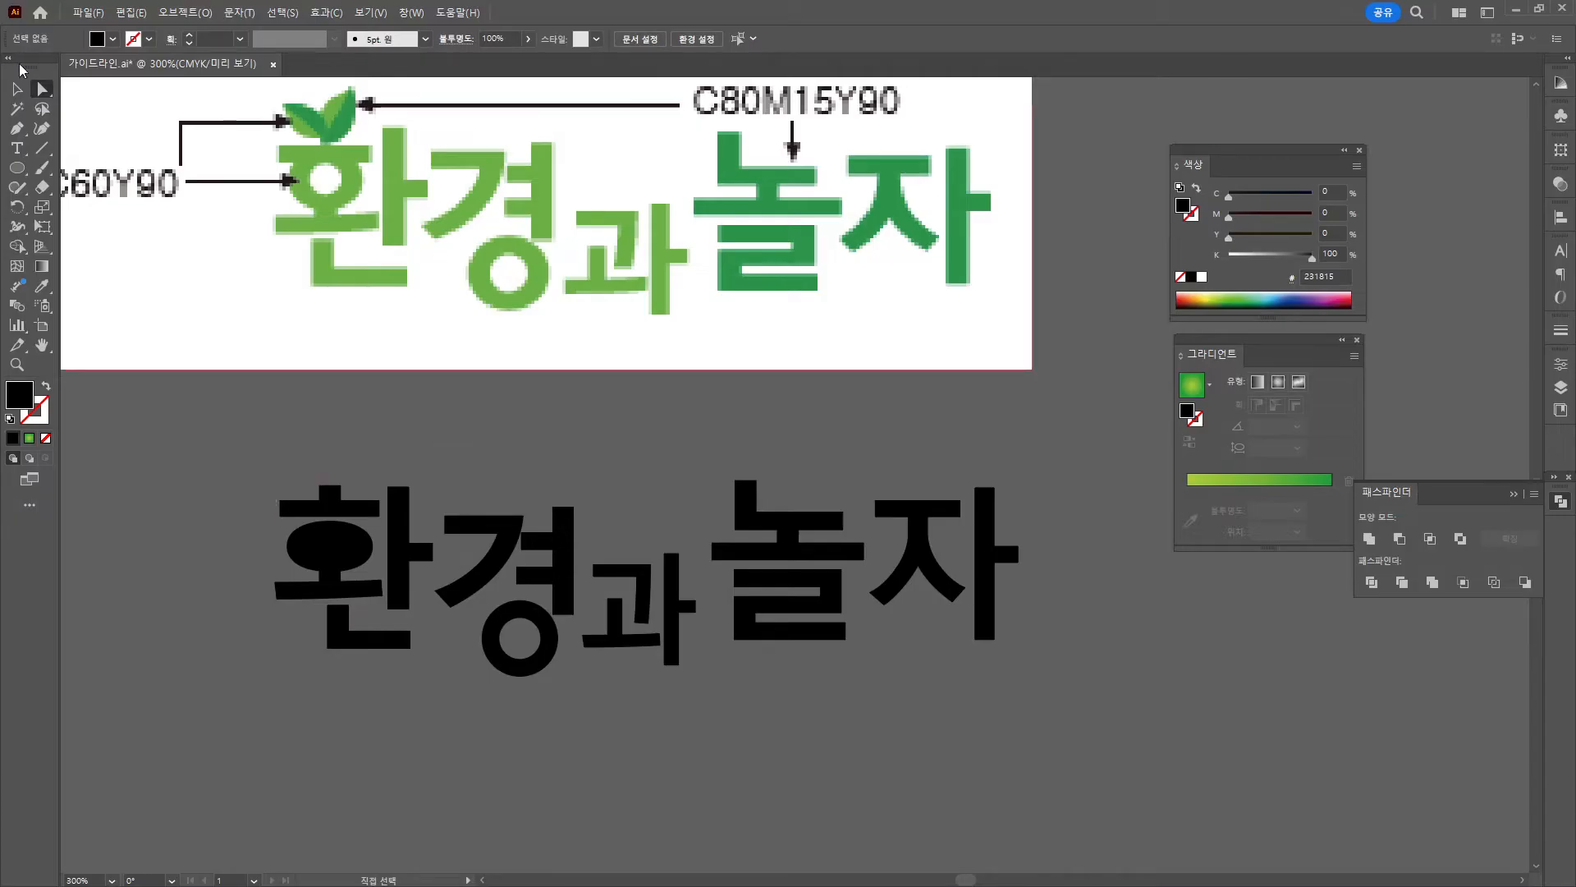
Erase the solid oval of 환's ㅎ and the leftover sliver above its lower bar.
click(17, 89)
click(336, 546)
scroll(357, 621, up, 2)
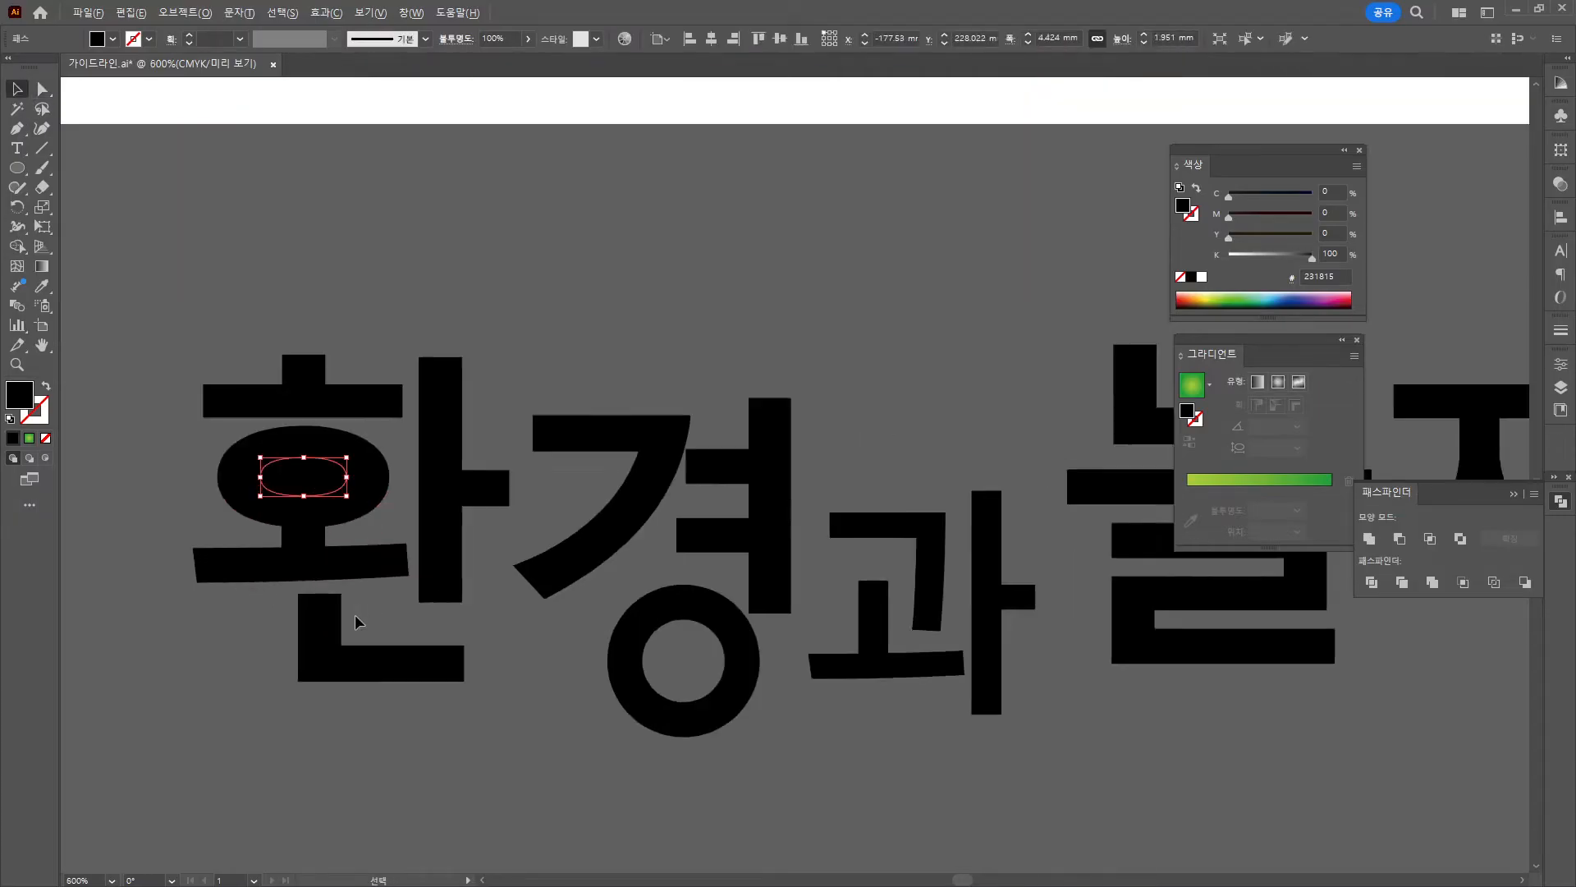
scroll(359, 621, up, 1)
drag(222, 395, 399, 503)
scroll(399, 502, down, 3)
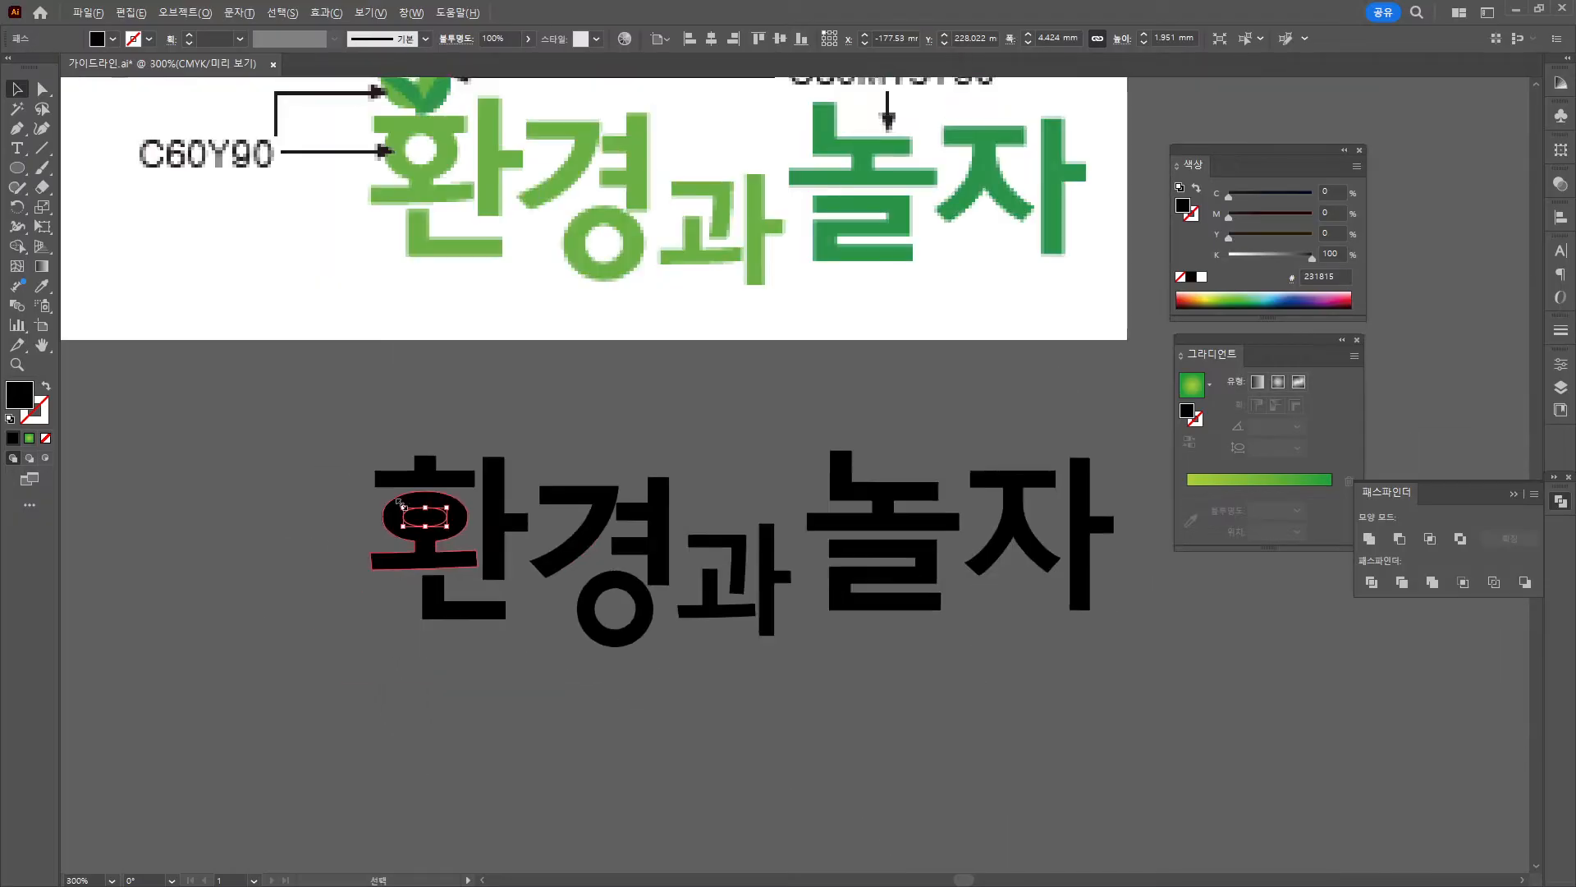
scroll(400, 503, up, 4)
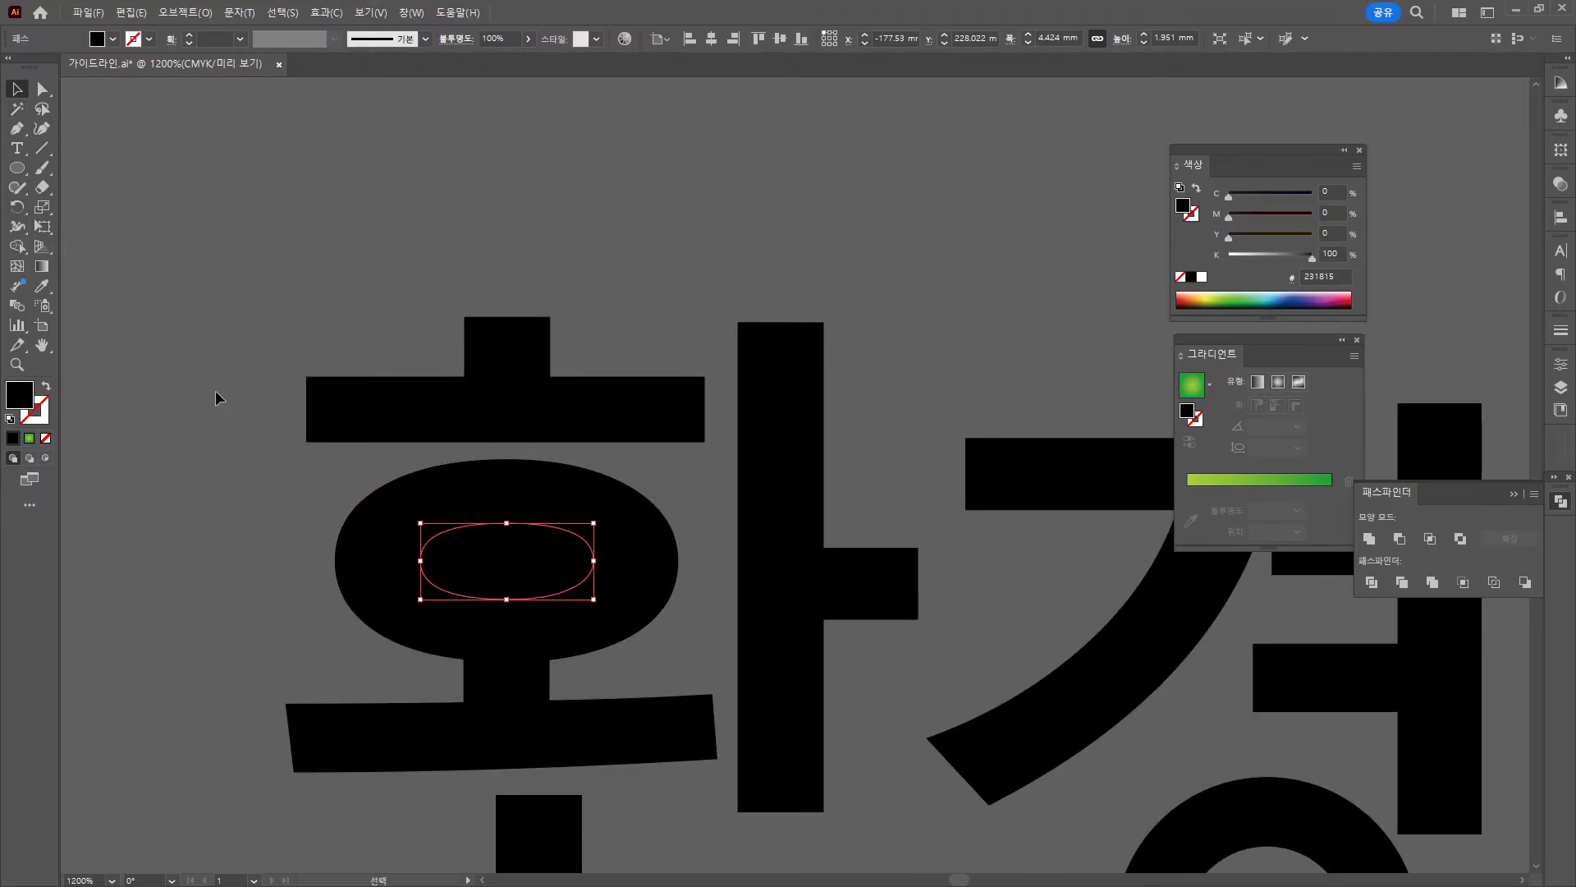
drag(269, 523, 554, 731)
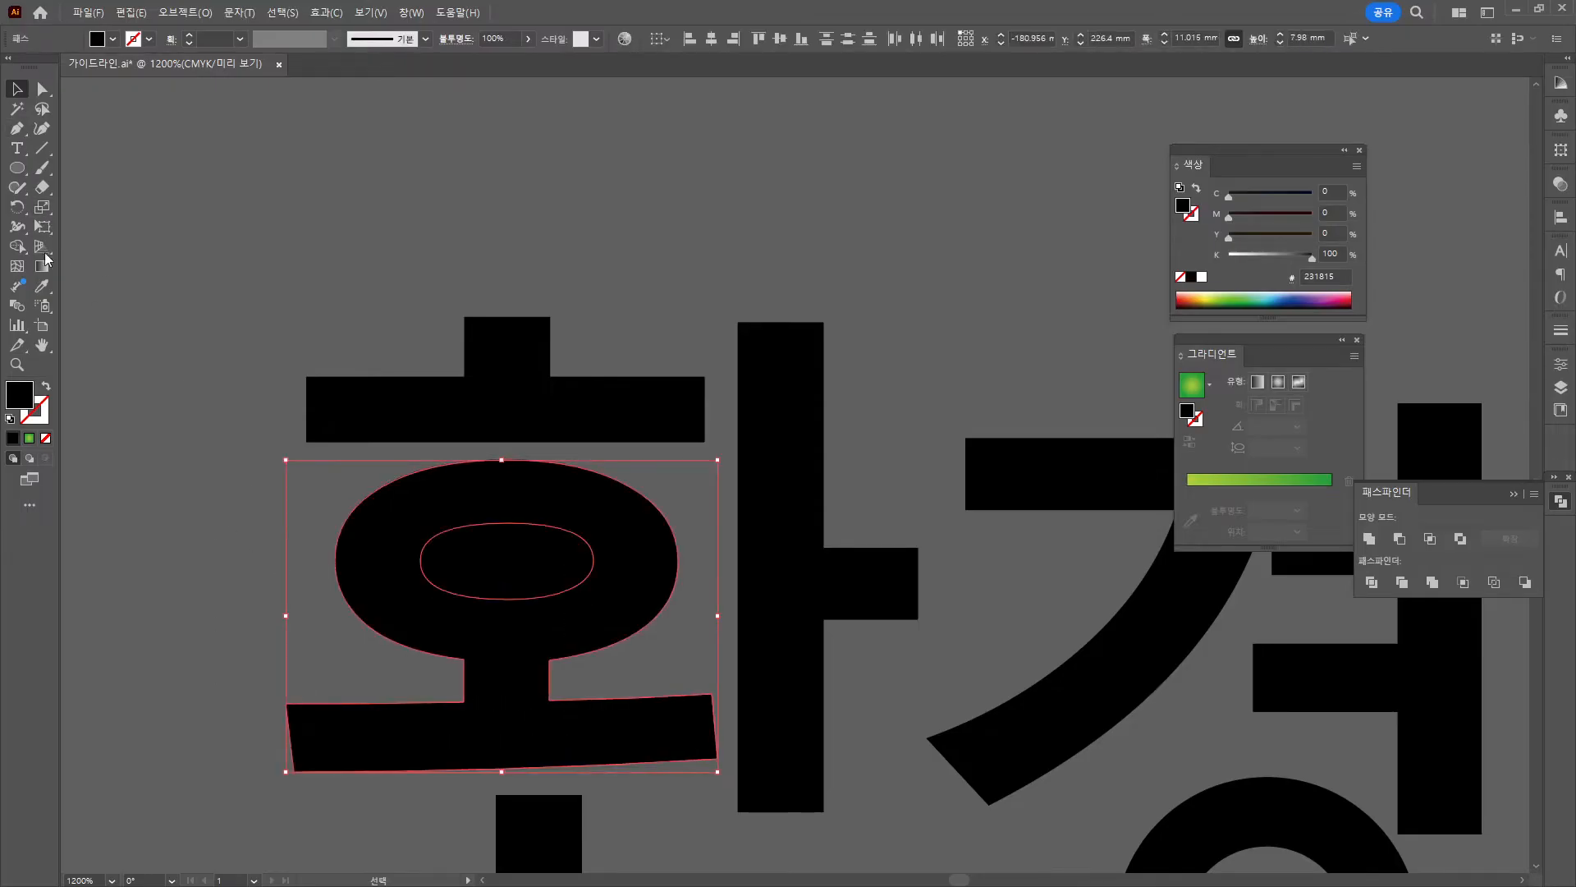
click(42, 187)
mouse_move(381, 517)
mouse_down()
mouse_move(576, 504)
mouse_move(651, 526)
mouse_move(652, 565)
mouse_move(587, 596)
mouse_move(304, 605)
mouse_move(349, 550)
mouse_move(465, 519)
mouse_move(464, 500)
mouse_move(530, 502)
mouse_up()
mouse_move(386, 612)
mouse_down()
mouse_move(537, 604)
mouse_move(589, 623)
mouse_move(462, 606)
mouse_move(550, 608)
mouse_up()
Copy 경's ring into 환 as its ㅇ and shrink the copy slightly.
click(17, 89)
scroll(204, 384, down, 3)
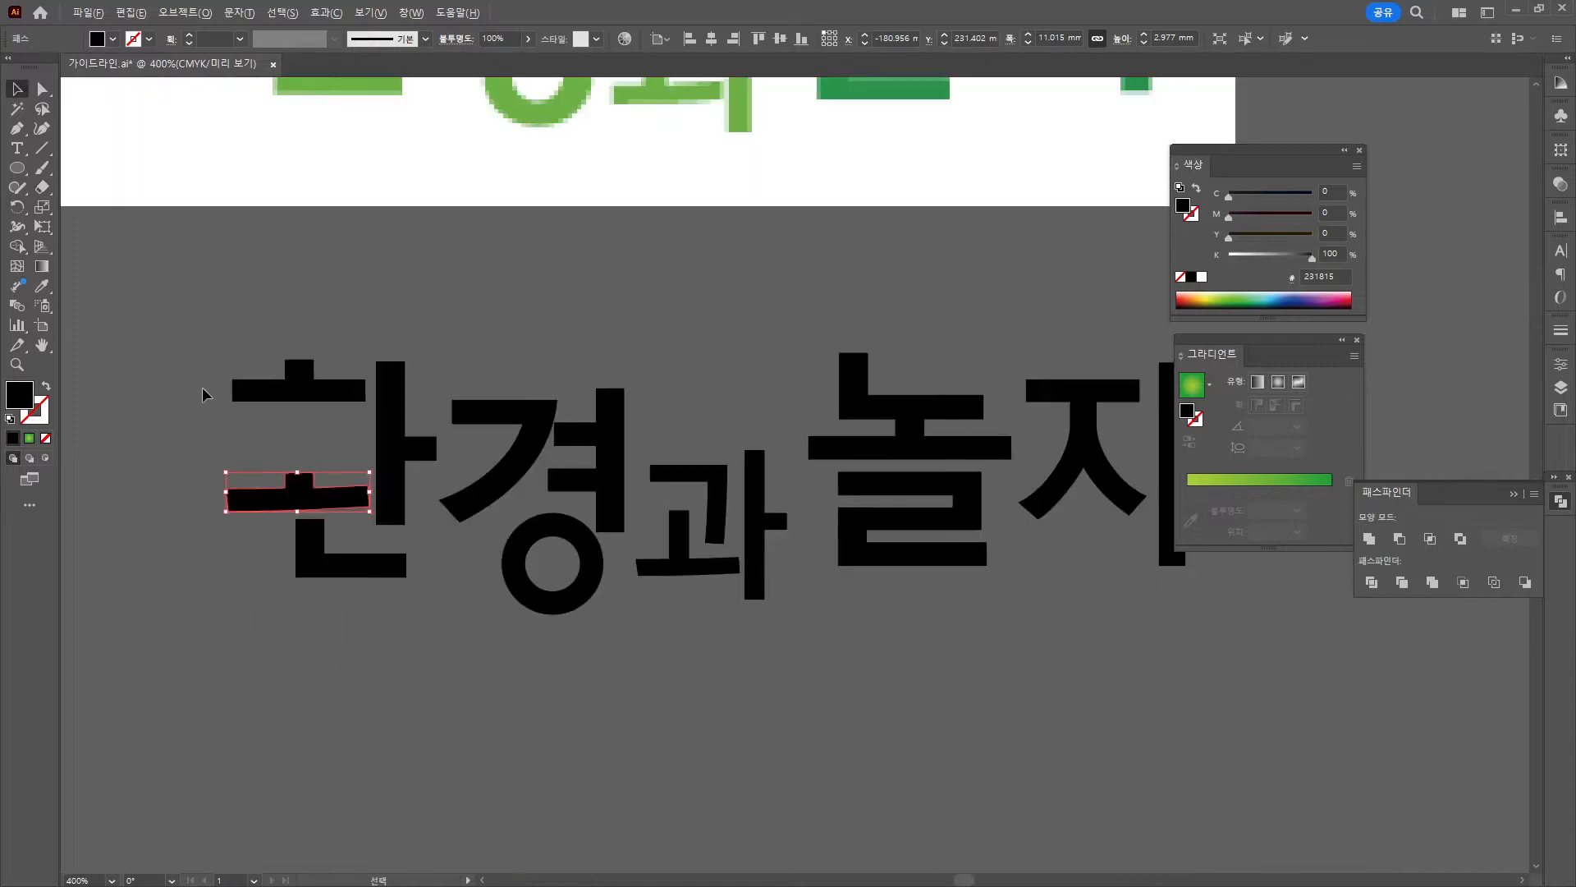
drag(392, 472, 532, 684)
drag(697, 816, 442, 679)
drag(480, 599, 512, 622)
click(491, 663)
Select anchor points of 환's roof bar and drag them to the left.
key(a)
click(742, 539)
scroll(742, 539, down, 1)
drag(742, 539, 579, 523)
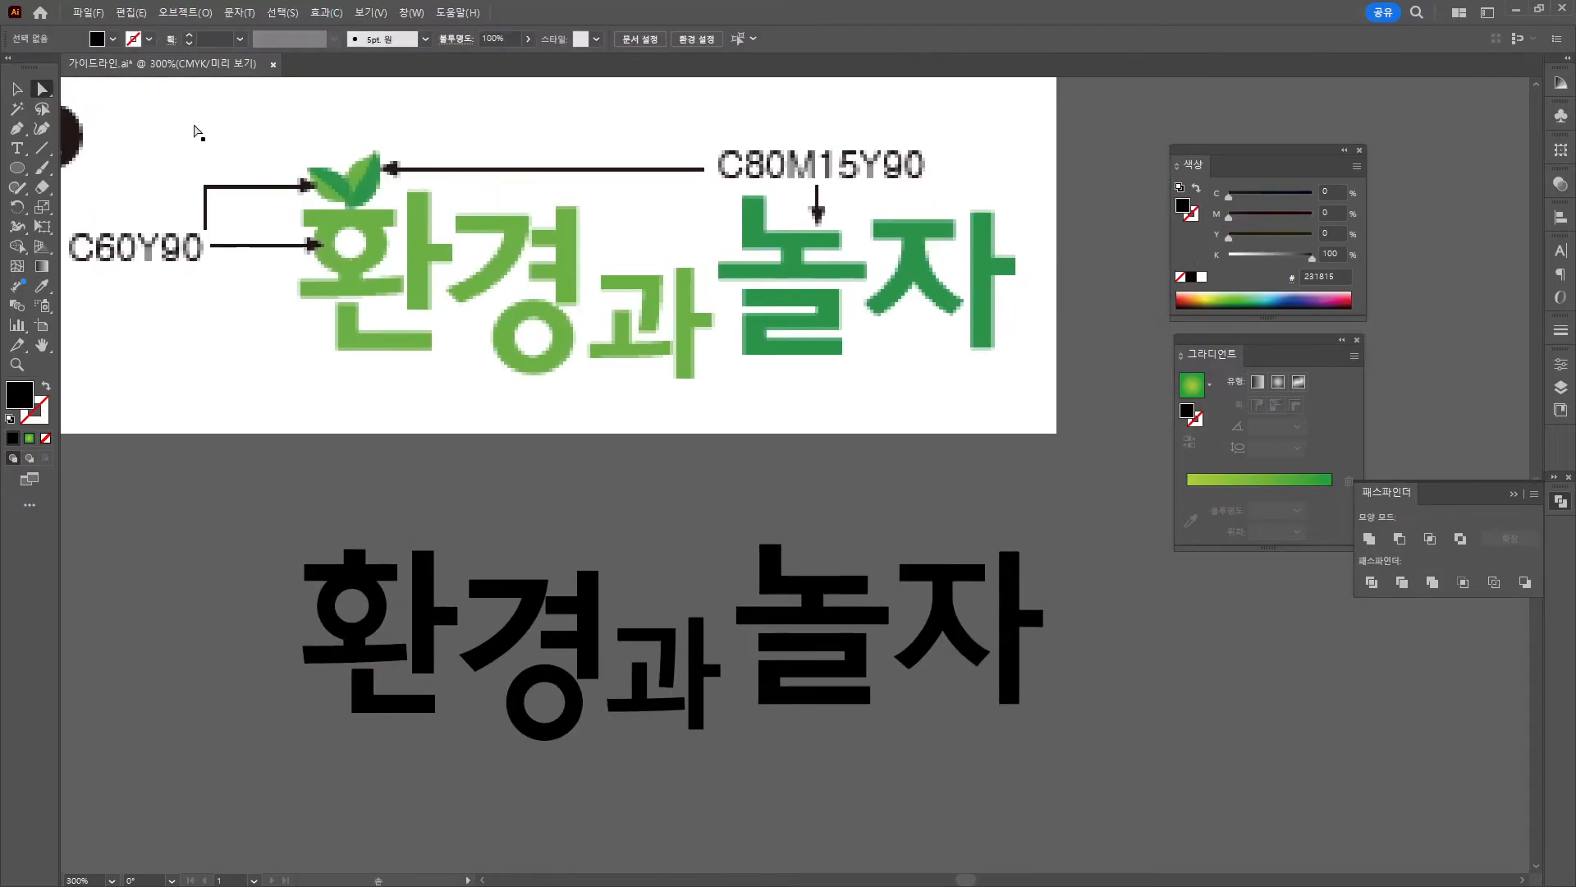
Copy the two green leaves, shrink the copy and place it above 환.
click(17, 90)
click(432, 621)
scroll(432, 620, down, 2)
drag(407, 267, 457, 530)
drag(491, 455, 426, 505)
mouse_move(408, 525)
mouse_down()
mouse_move(404, 587)
mouse_move(390, 520)
mouse_up()
scroll(404, 591, up, 3)
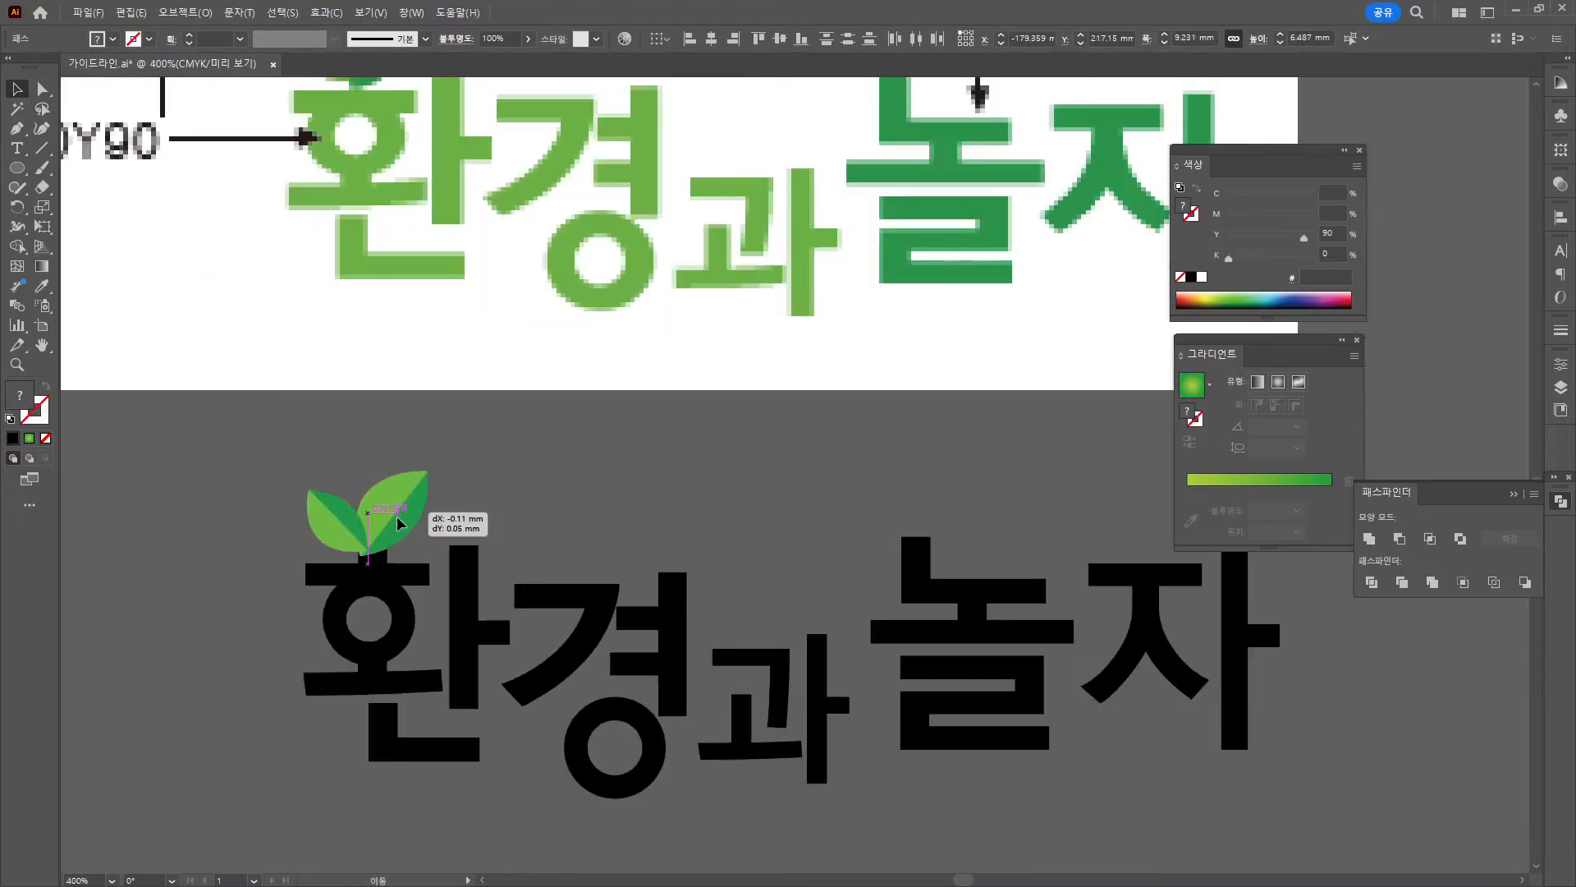
Convert the strokes of both ㅇ rings in 환 and 경 into outlined shapes.
click(544, 505)
scroll(545, 505, down, 1)
shift+click(400, 559)
click(401, 566)
shift+click(580, 711)
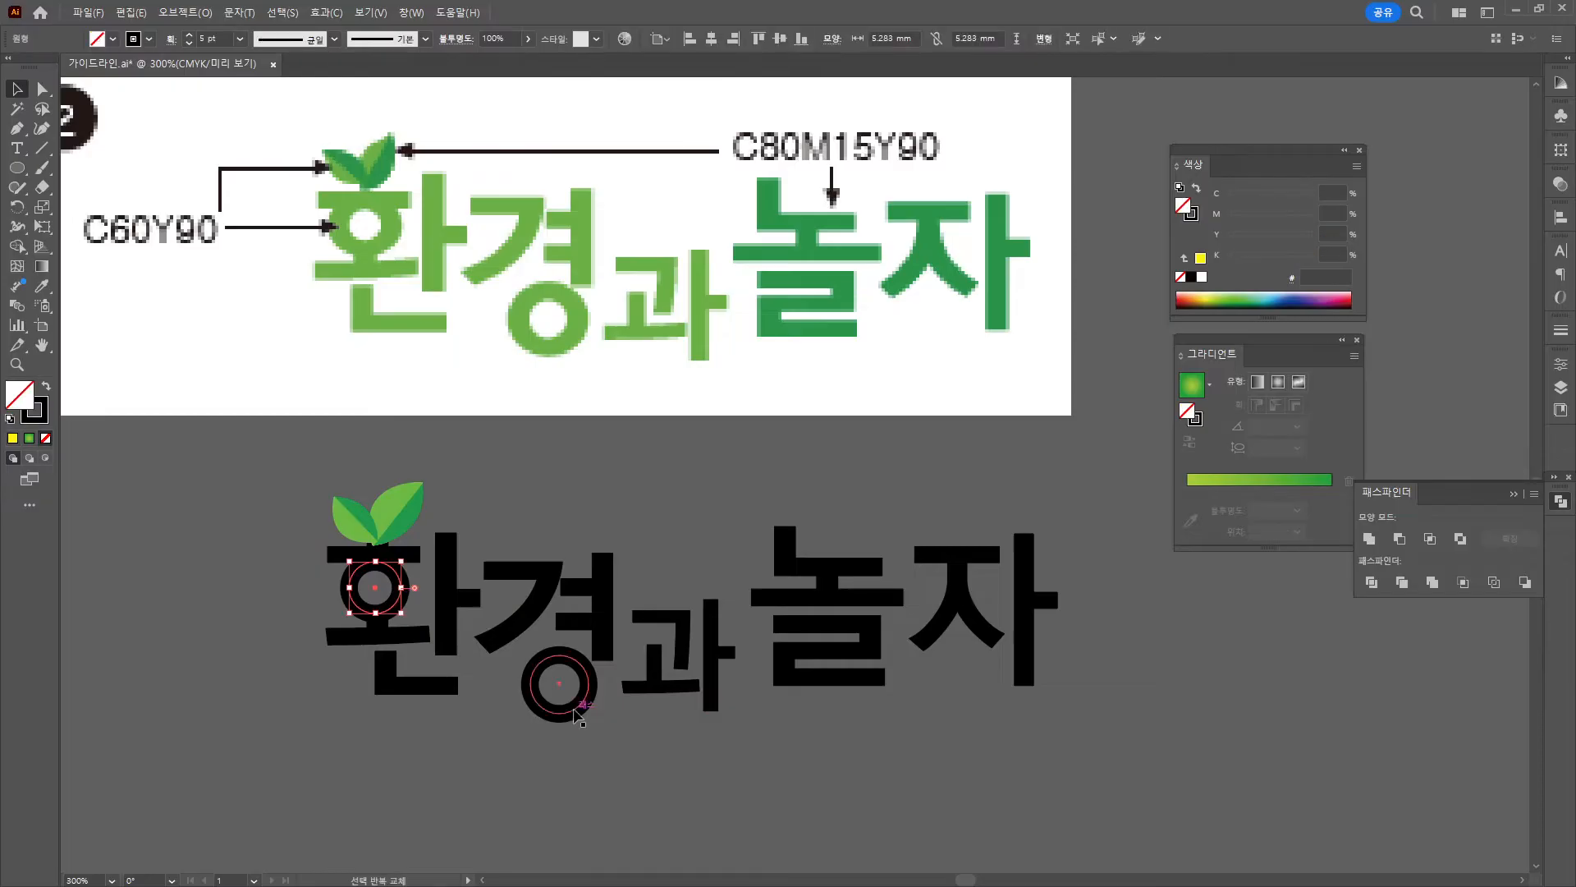
click(187, 13)
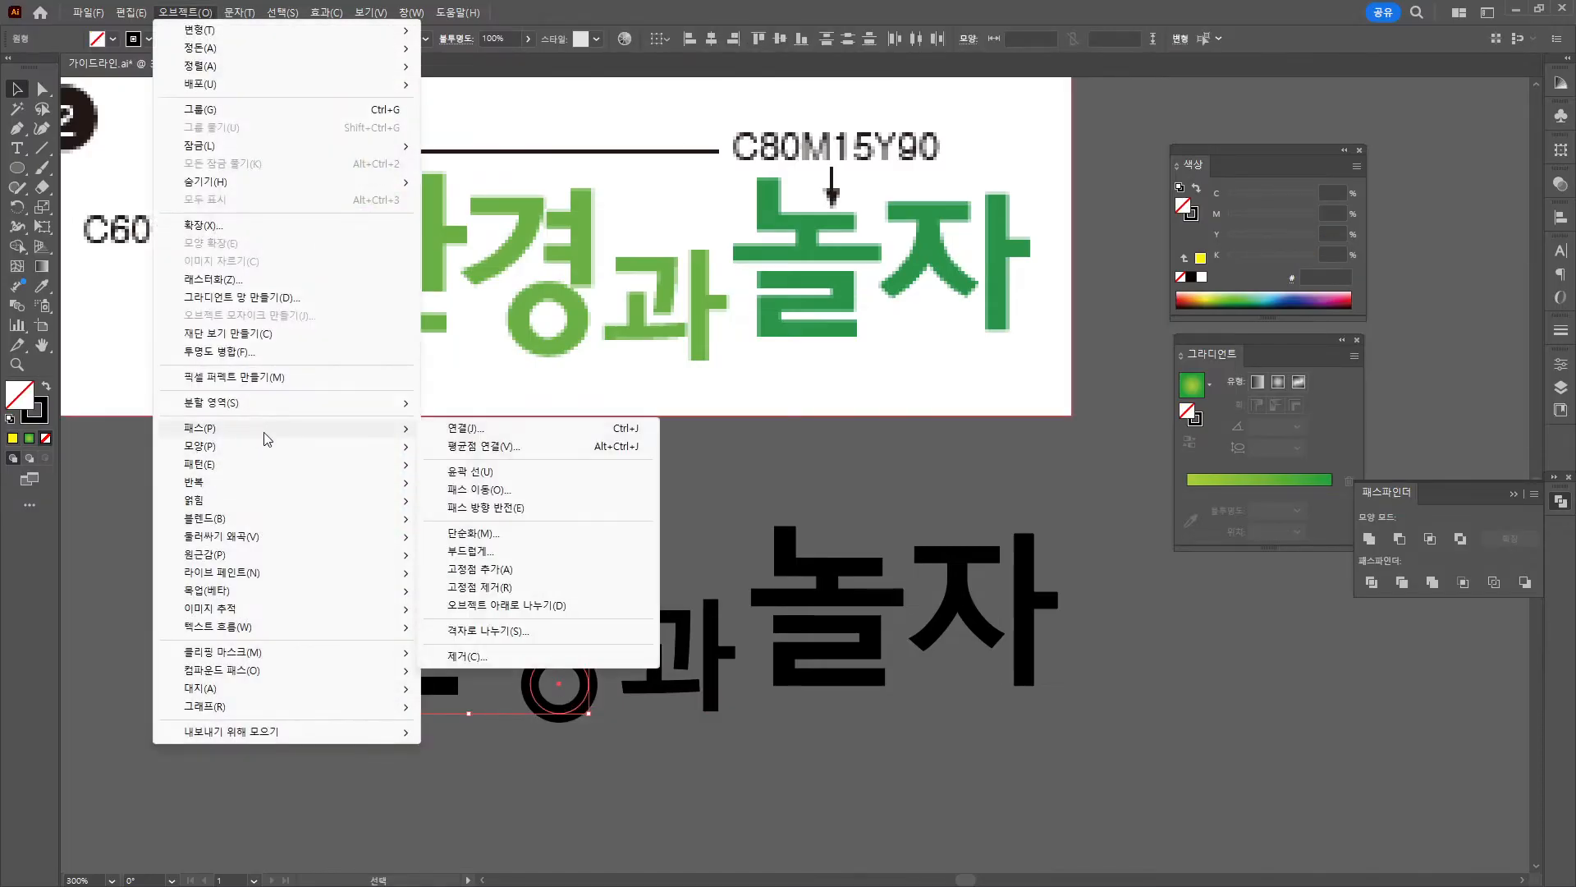
click(624, 473)
click(656, 488)
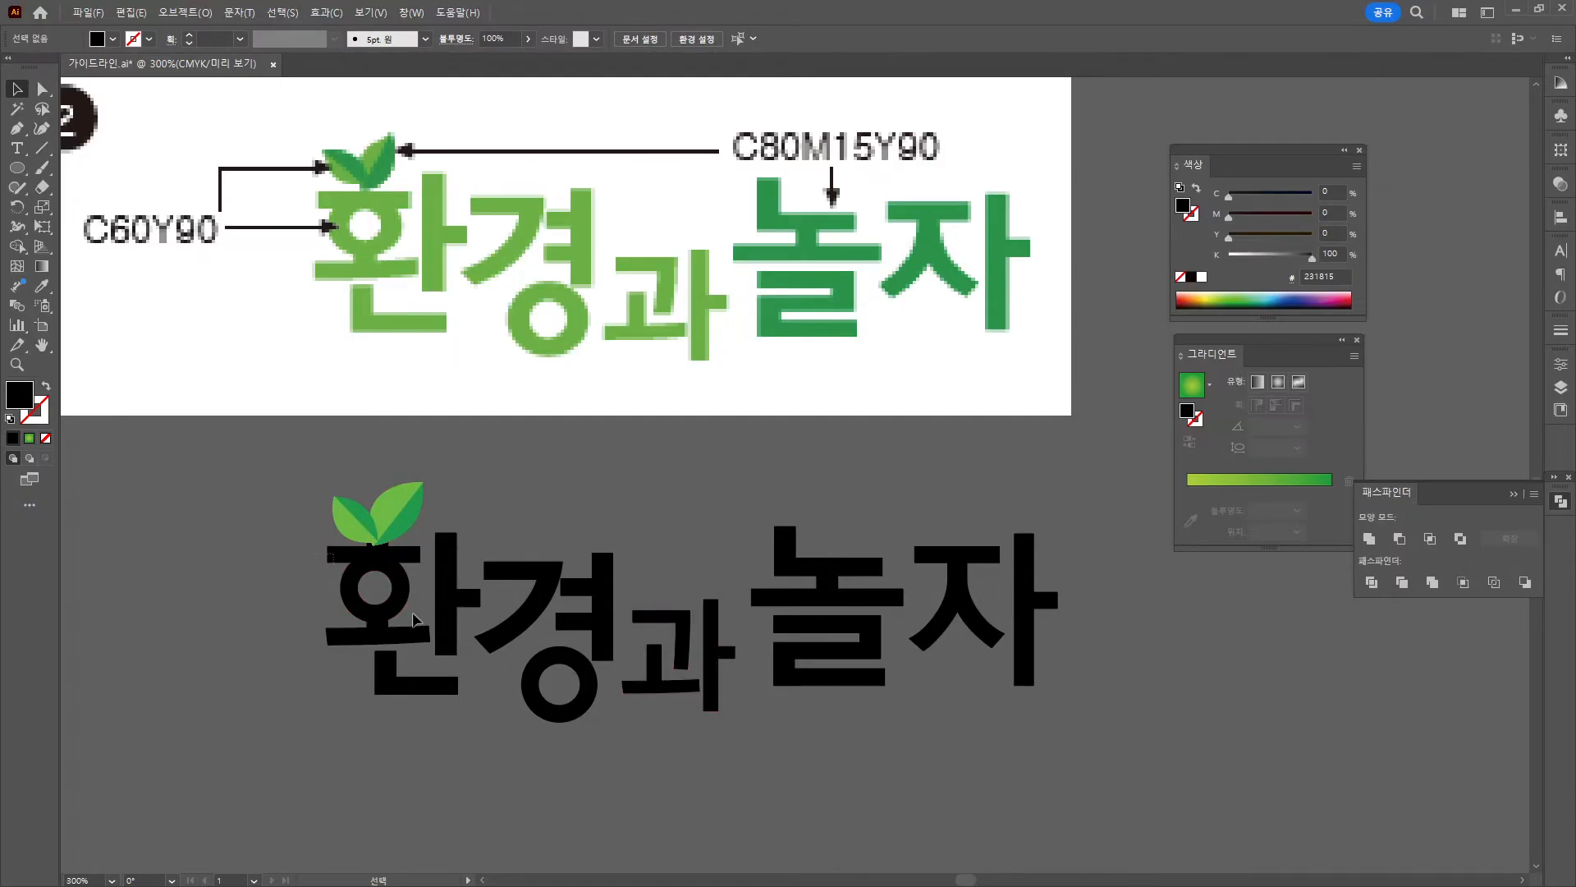
Fill the 환경과 letters with the leaf's light green using the Eyedropper.
drag(707, 755, 386, 566)
key(i)
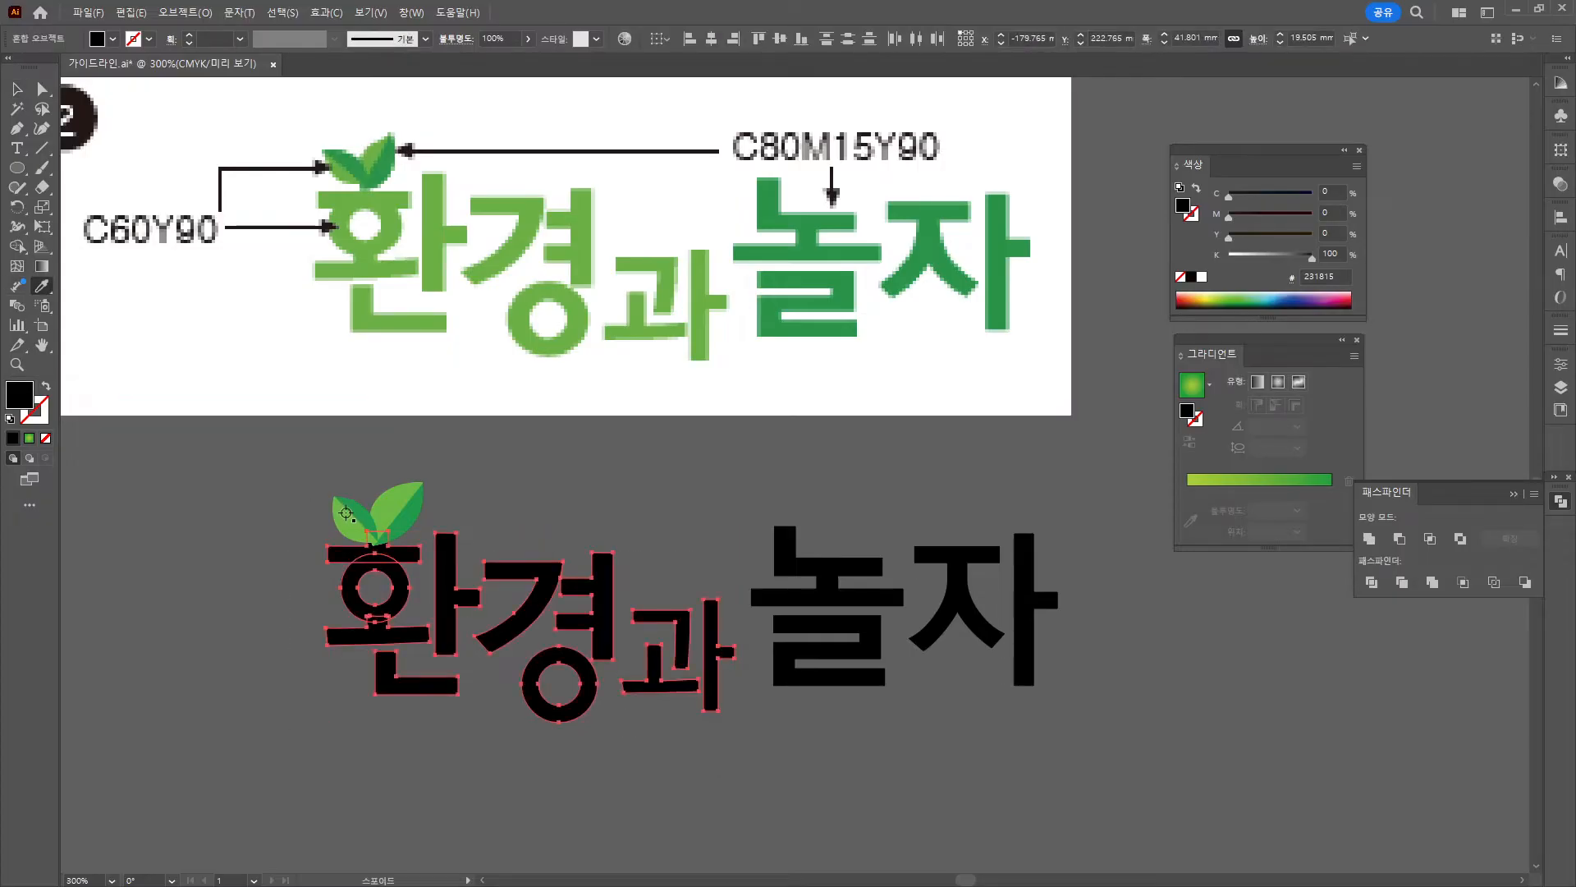
click(345, 513)
key(v)
click(825, 615)
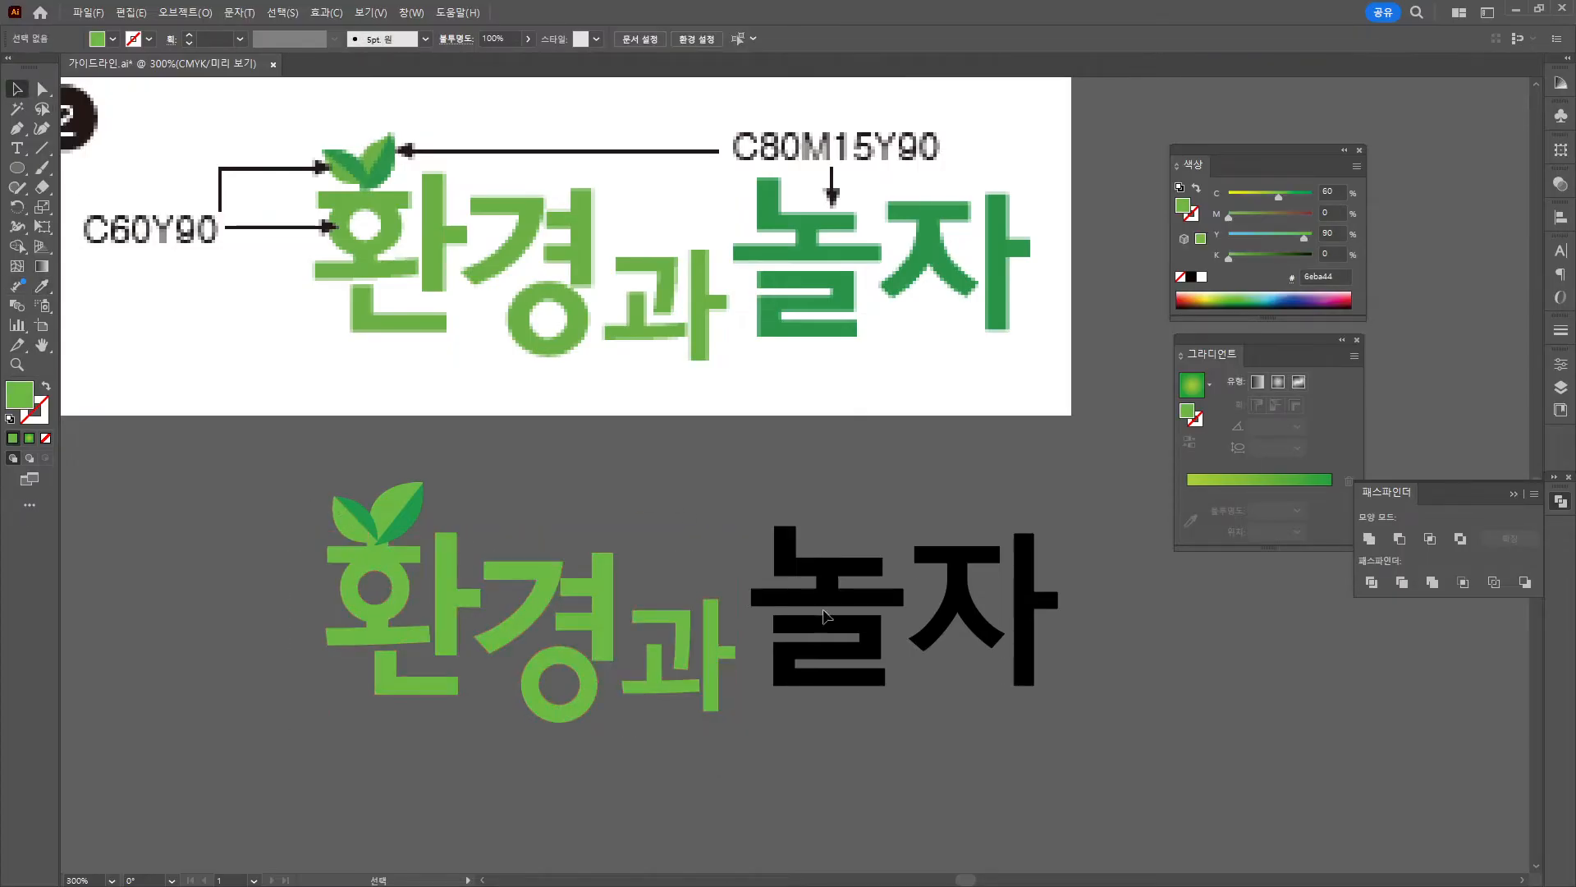
Nudge the anchors of 놀's top stroke and lower shape to reshape the letter.
drag(882, 660, 666, 675)
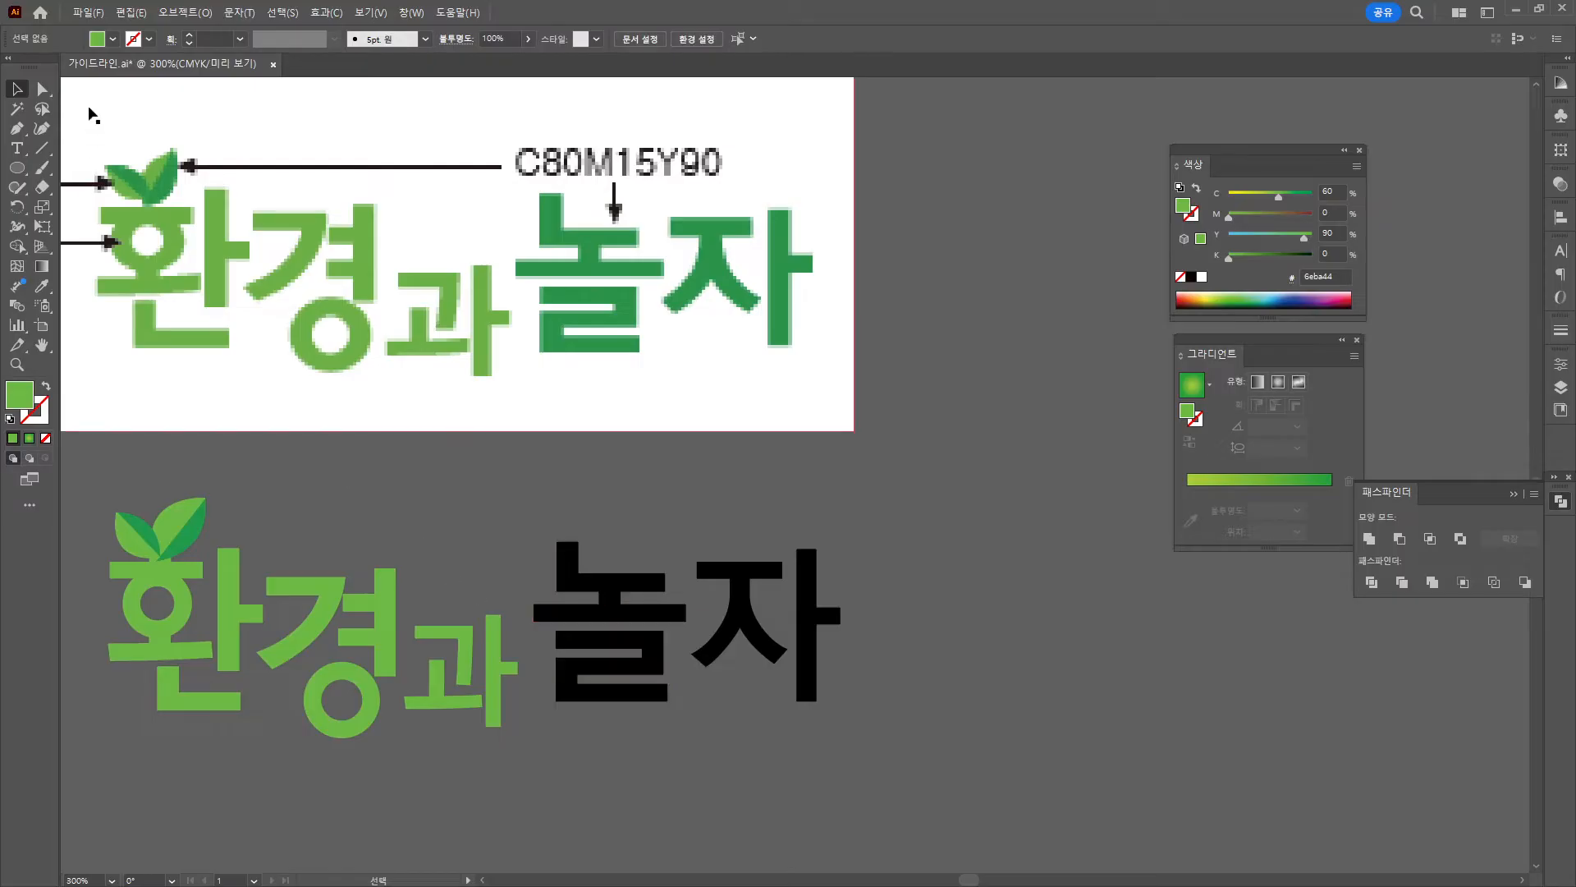
key(a)
drag(673, 602, 682, 600)
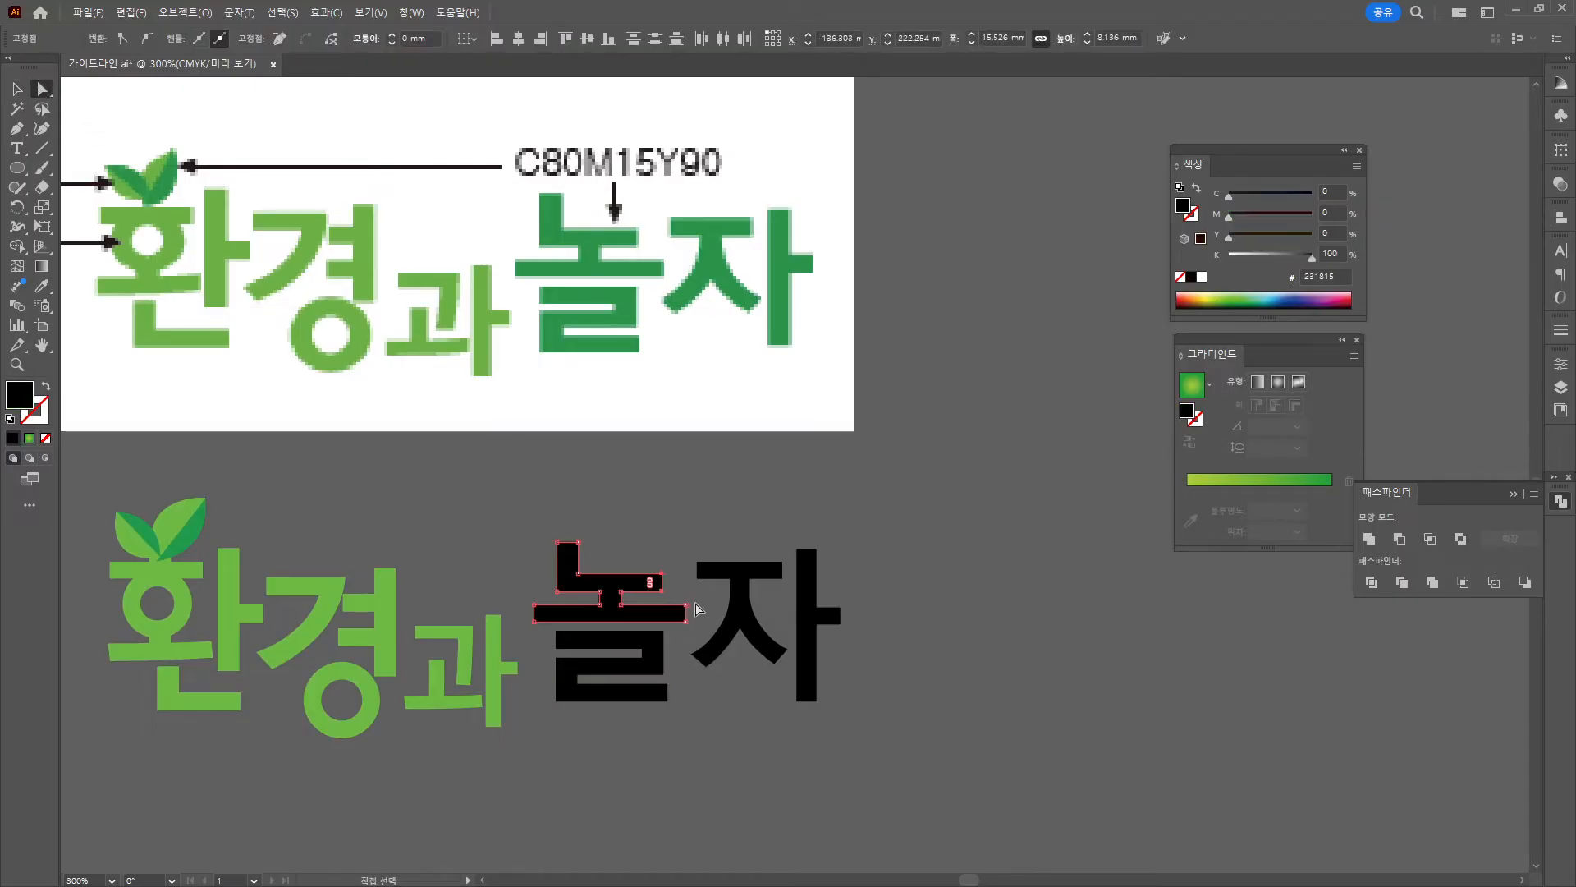
key(Left)
key(Left)
key(Left)
key(Right)
drag(544, 528, 572, 712)
key(Right)
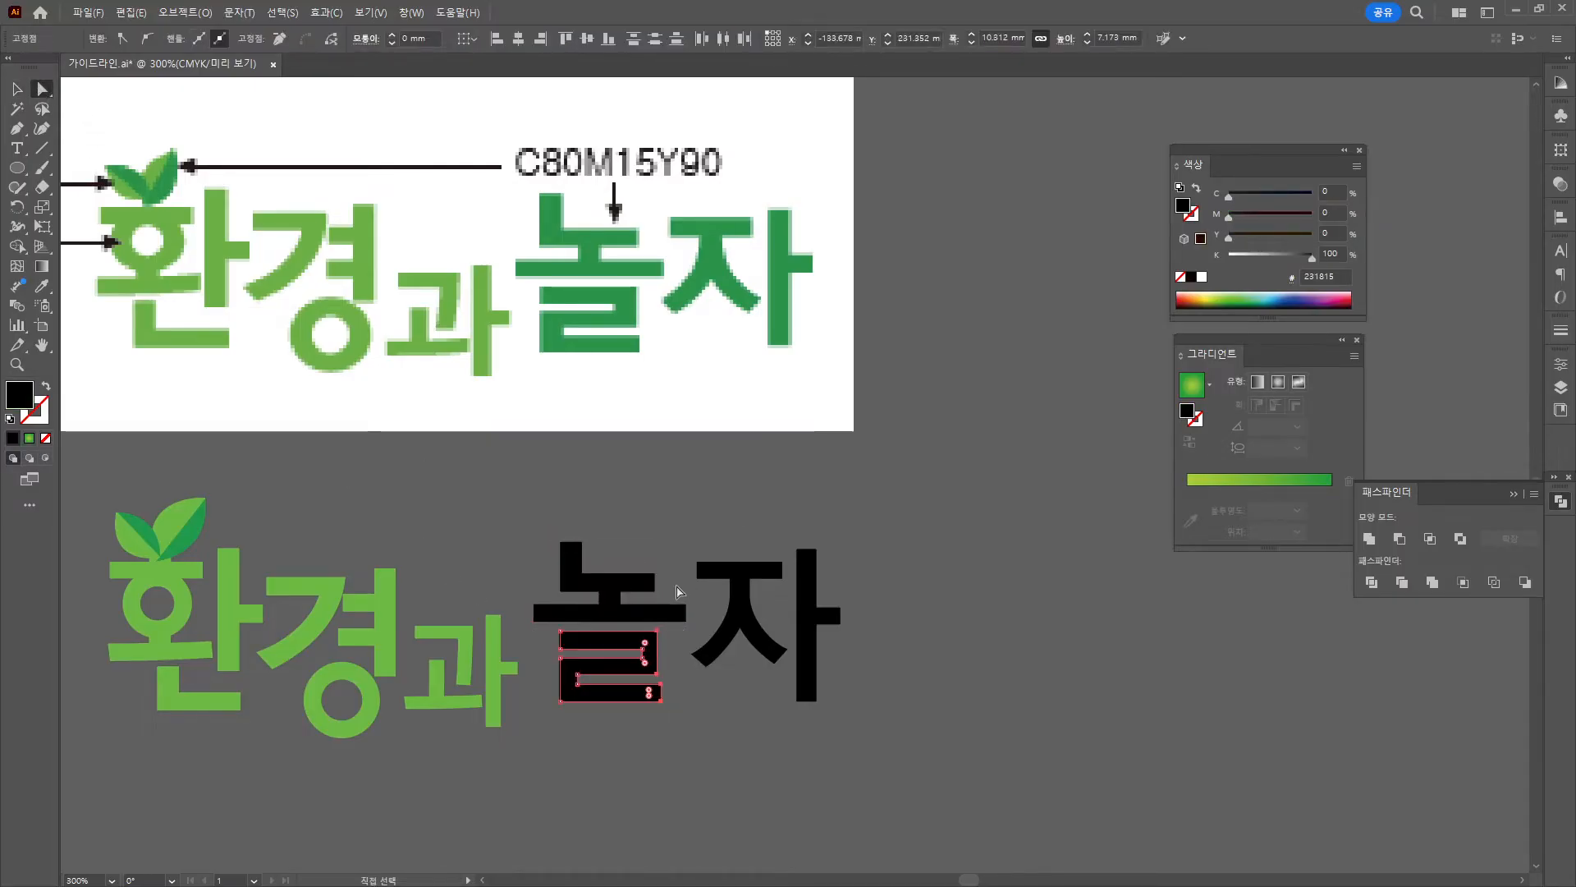
click(658, 714)
Lower the bar of ㅈ in 자.
click(778, 624)
key(Down)
key(v)
click(778, 626)
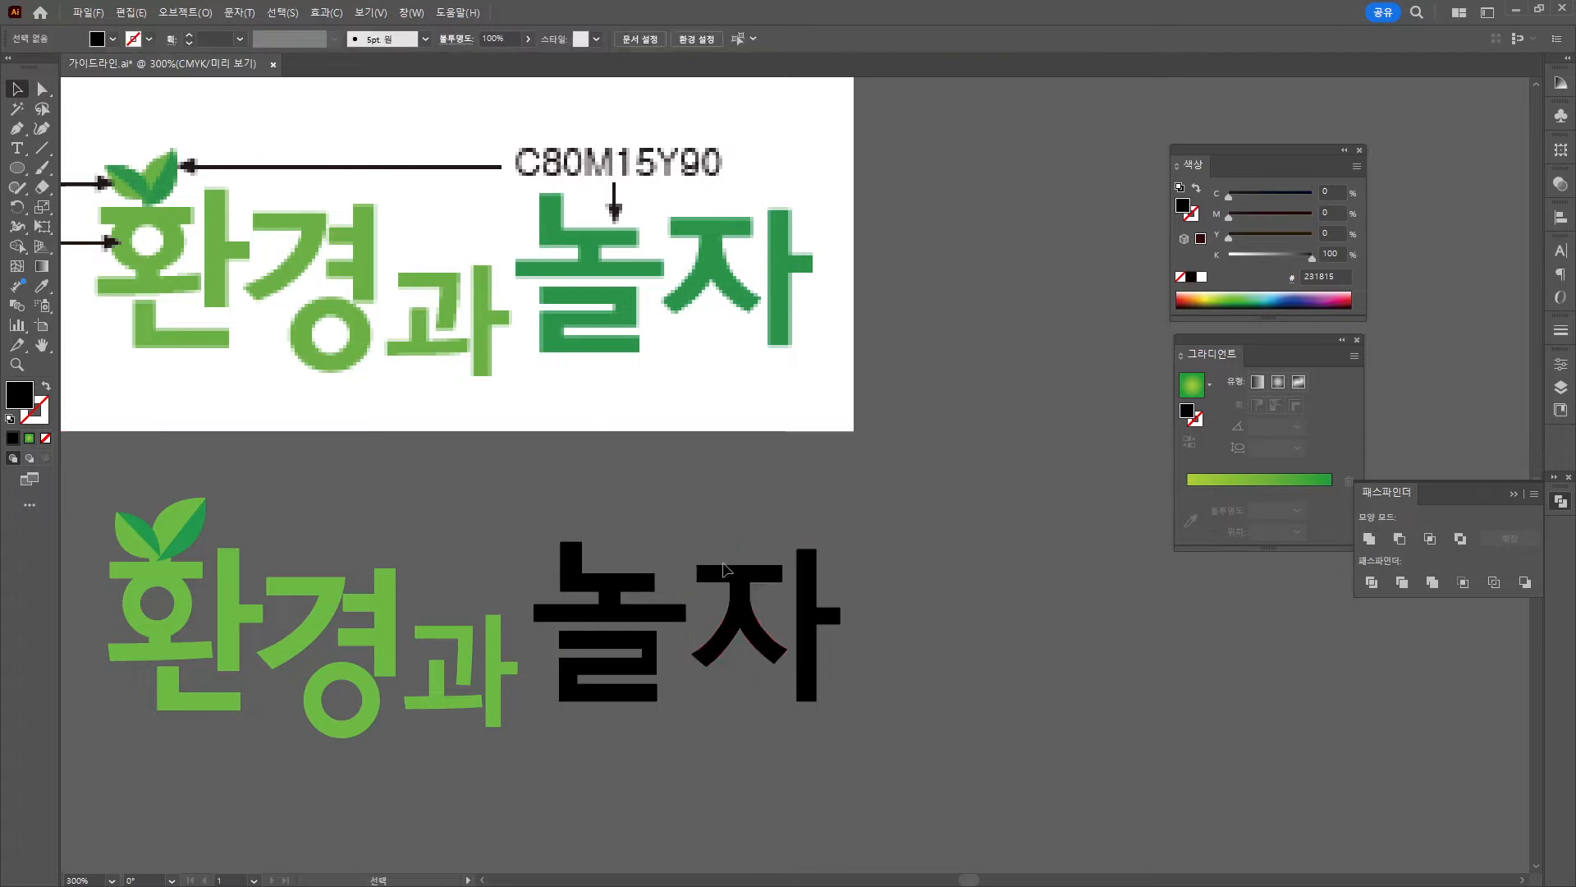
Move 놀자 left, closer to 환경과, and zoom out.
drag(806, 632, 804, 636)
drag(608, 516, 855, 740)
drag(629, 620, 616, 621)
scroll(444, 646, down, 2)
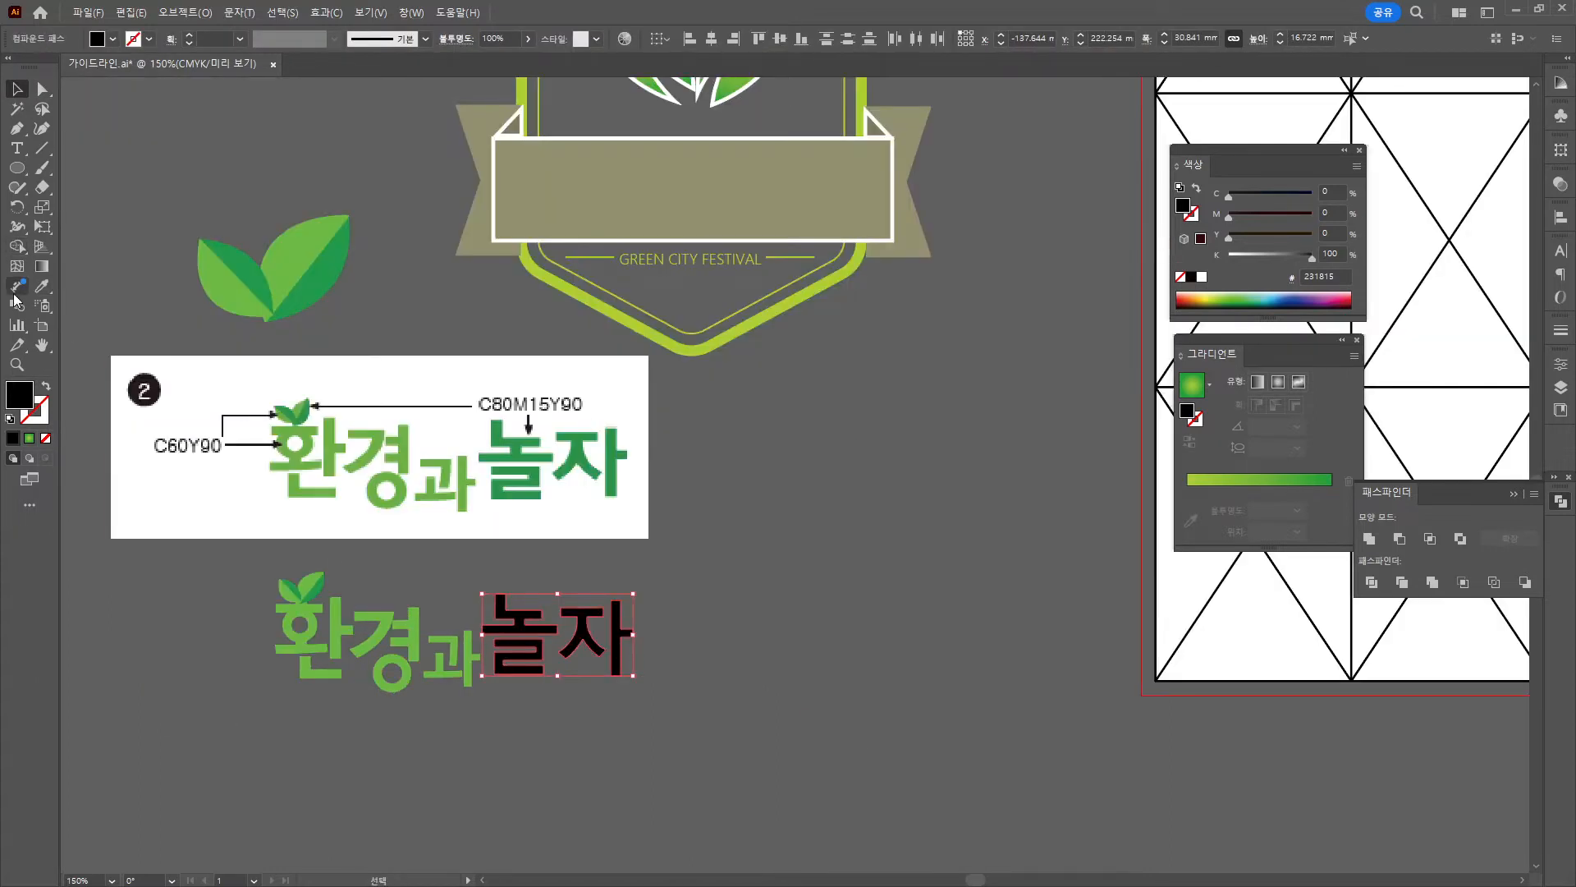
Fill 놀자 with the darker C80 M15 Y90 green sampled by Eyedropper.
click(45, 288)
click(315, 592)
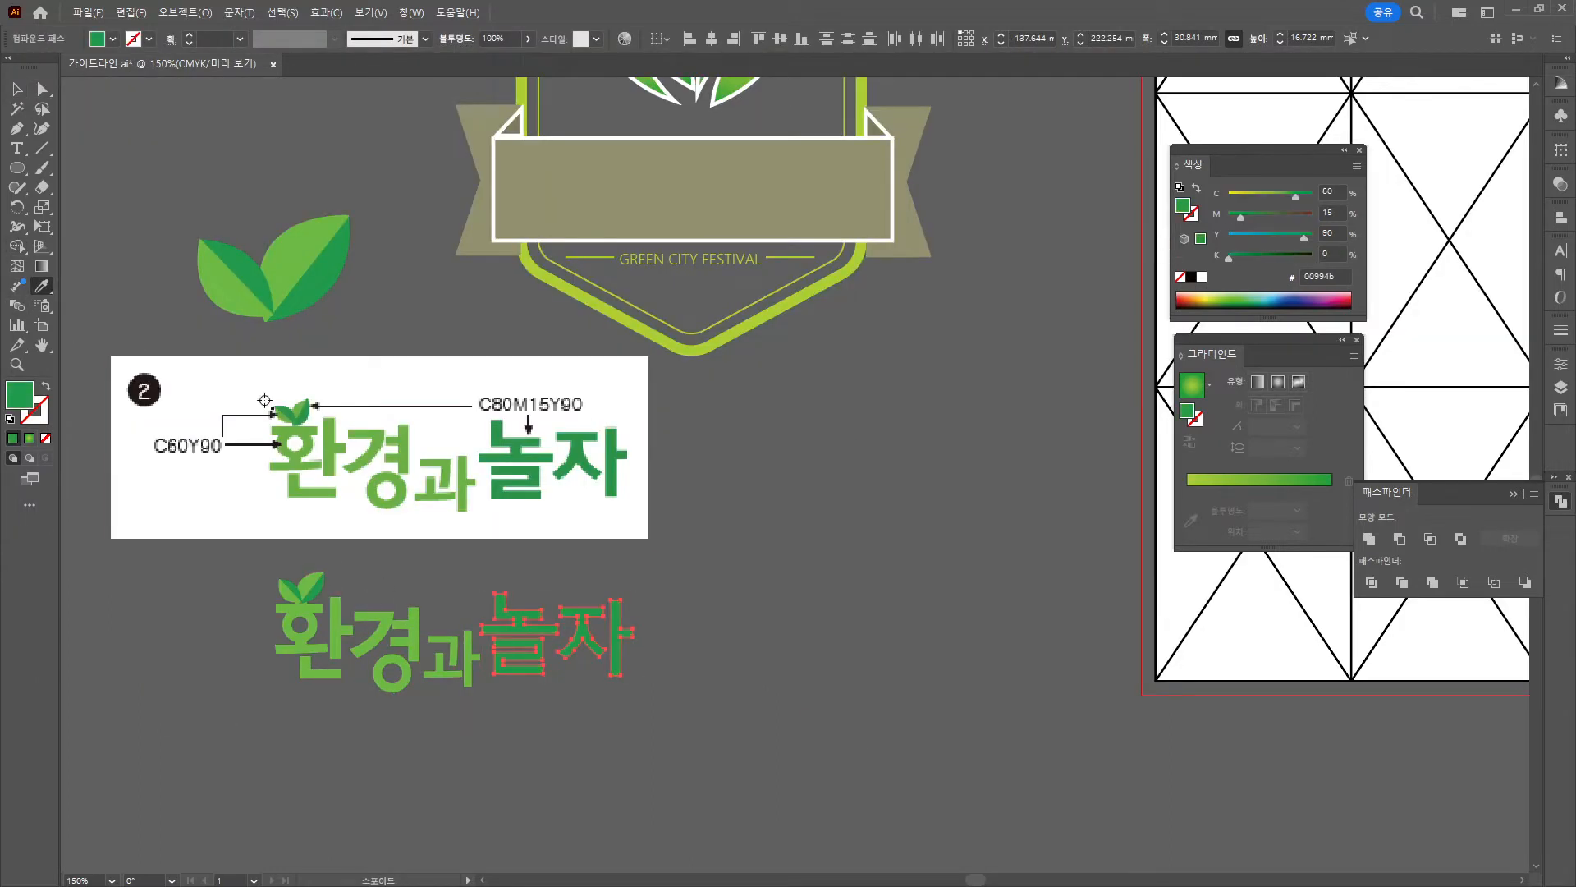
click(23, 86)
click(767, 565)
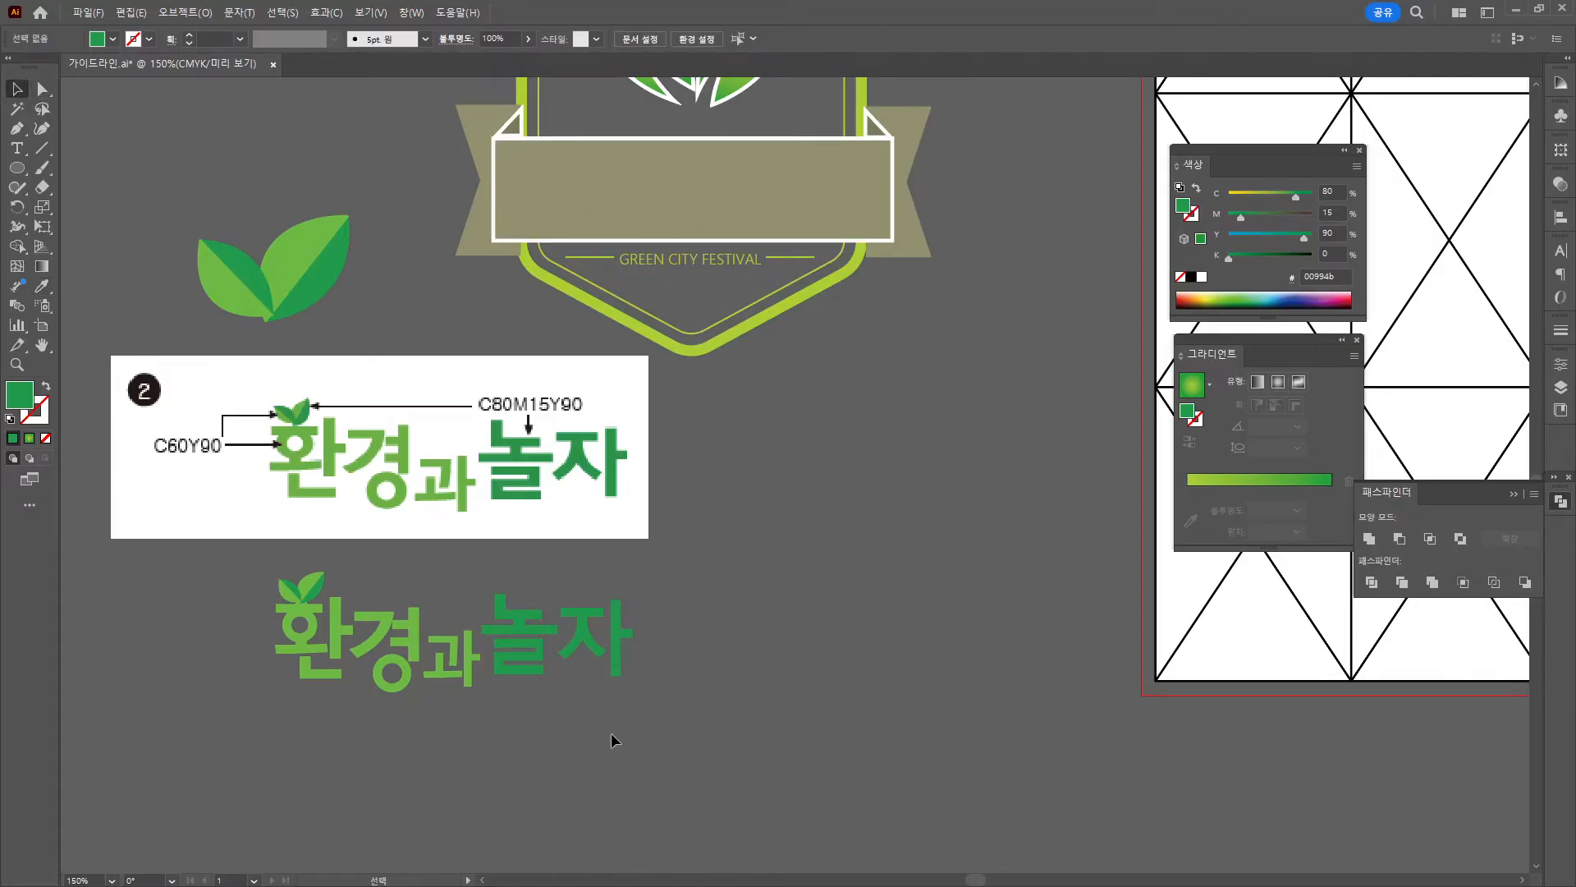
Try moving the lettering onto the badge banner, undo it, and select the ③ flower reference.
click(513, 632)
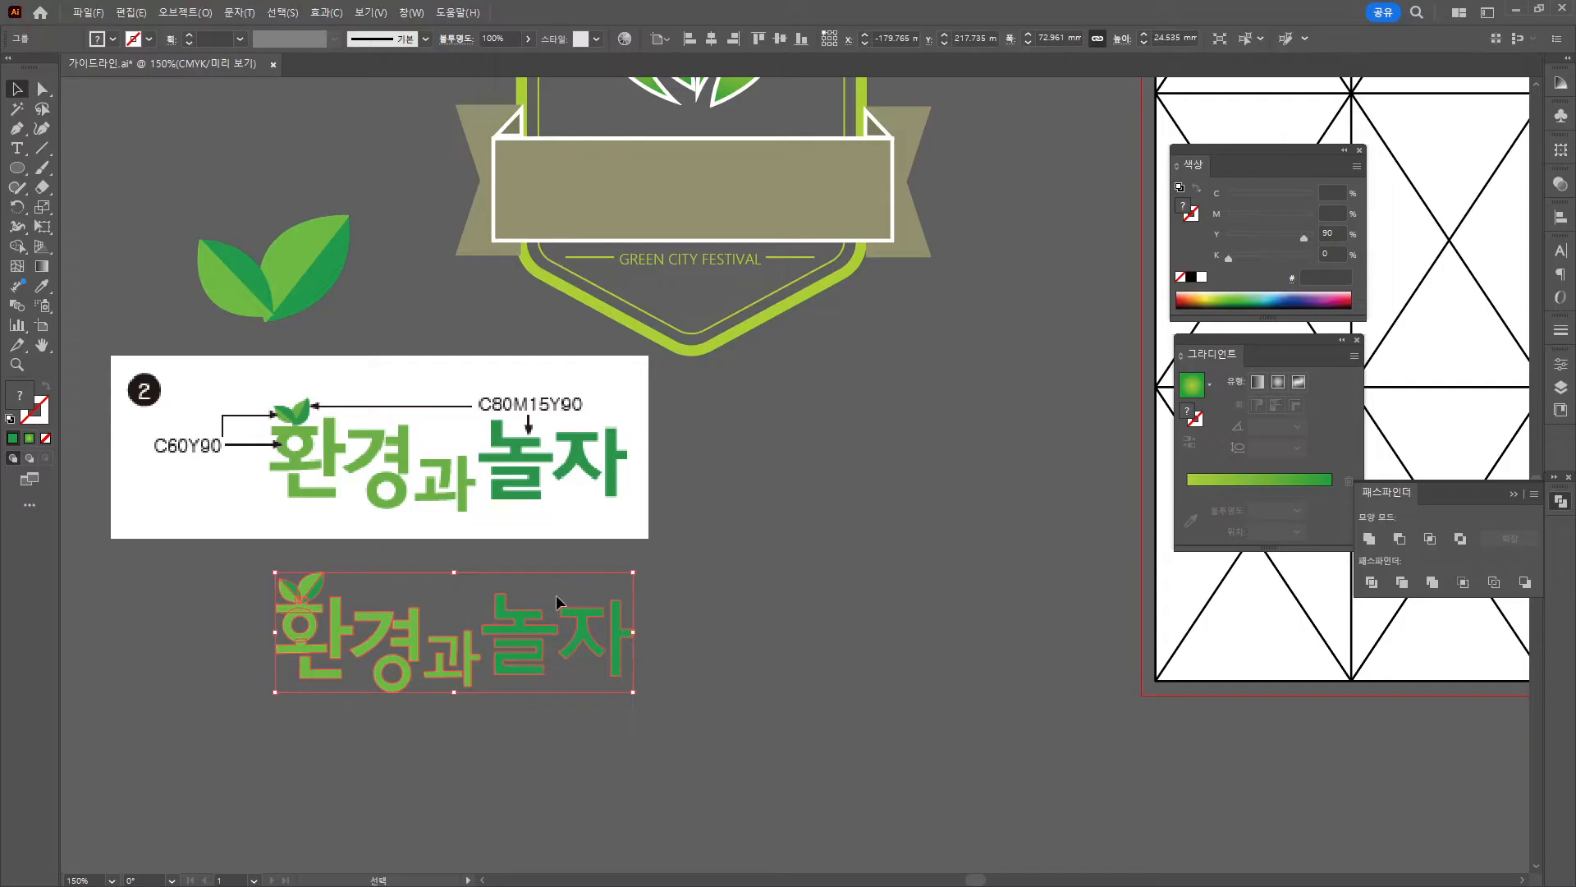
drag(555, 594, 777, 170)
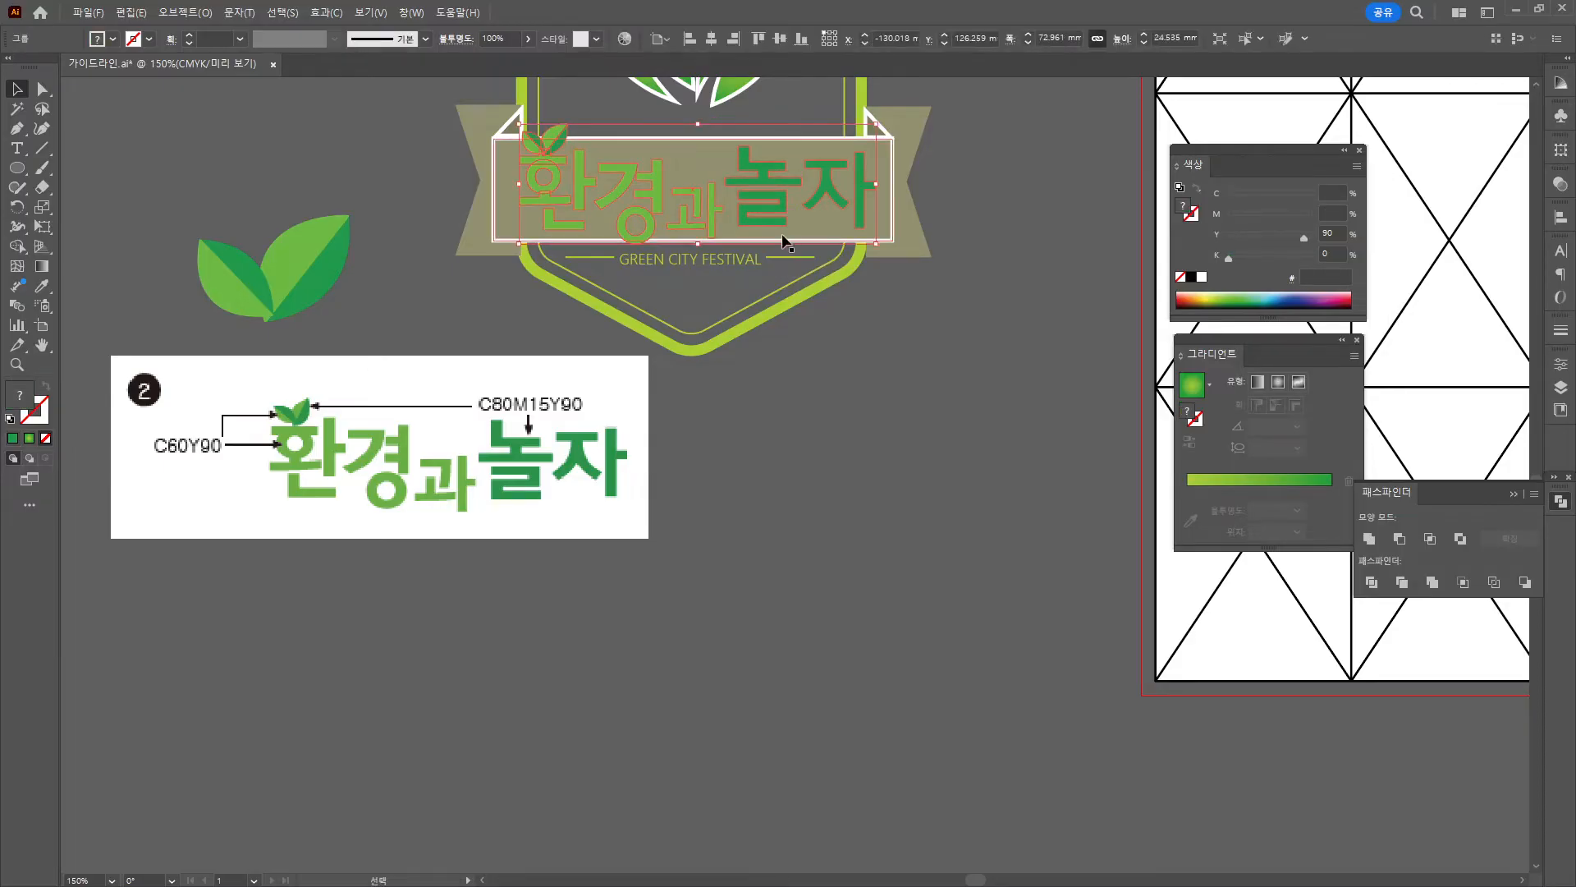
key(ctrl+z)
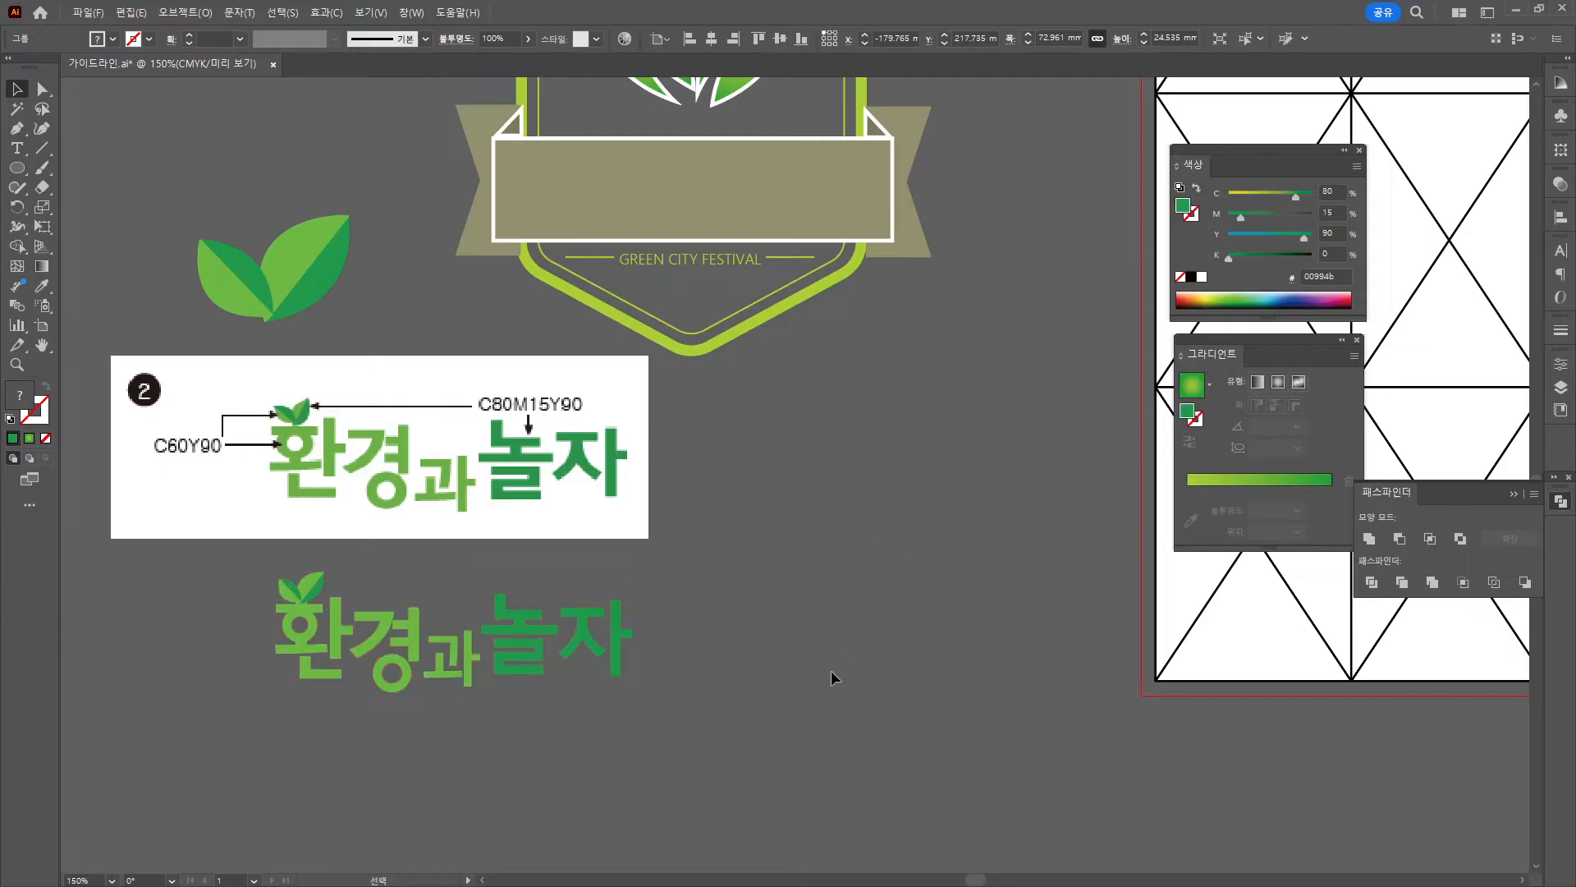
scroll(831, 670, down, 5)
click(361, 558)
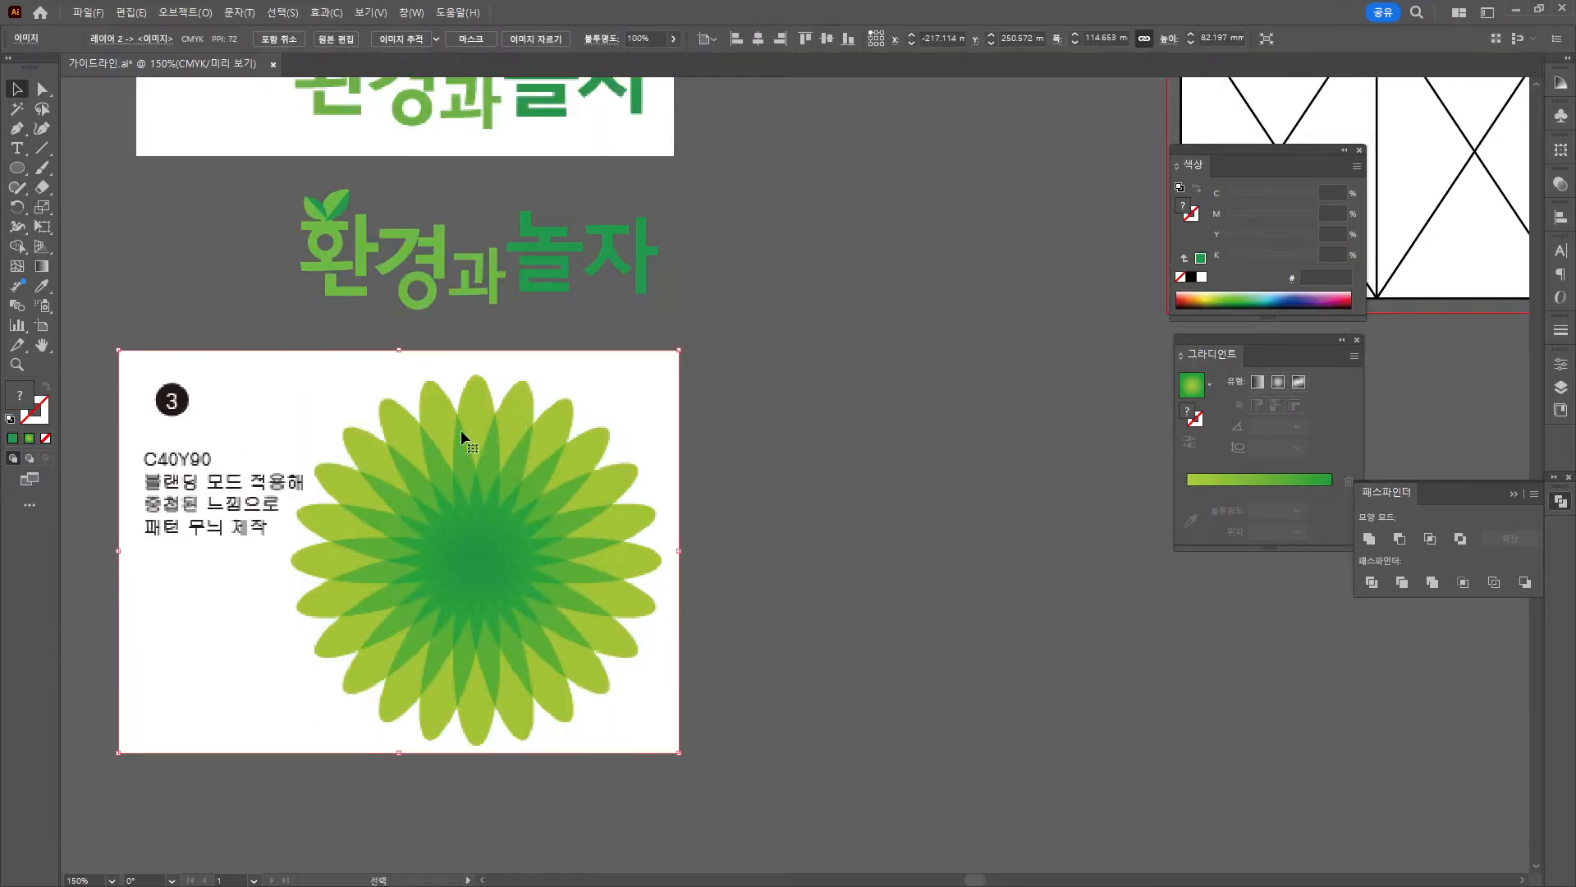
Draw a tall narrow ellipse beside the reference and fill it C40 M0 Y90 K0.
click(17, 167)
drag(872, 308, 921, 562)
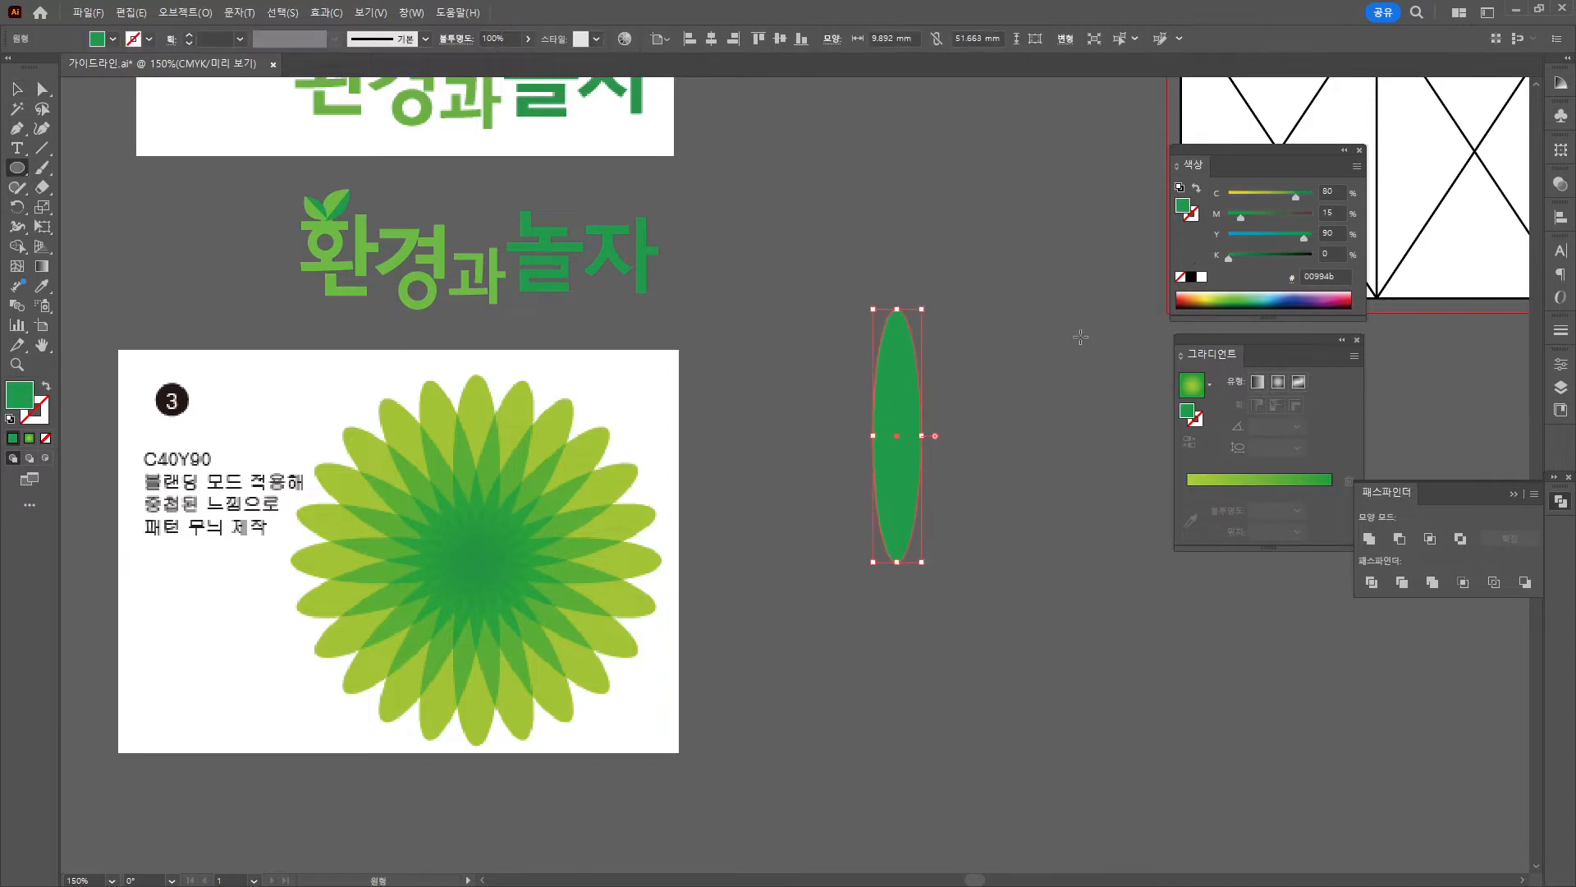
click(1342, 188)
text(40)
key(Tab)
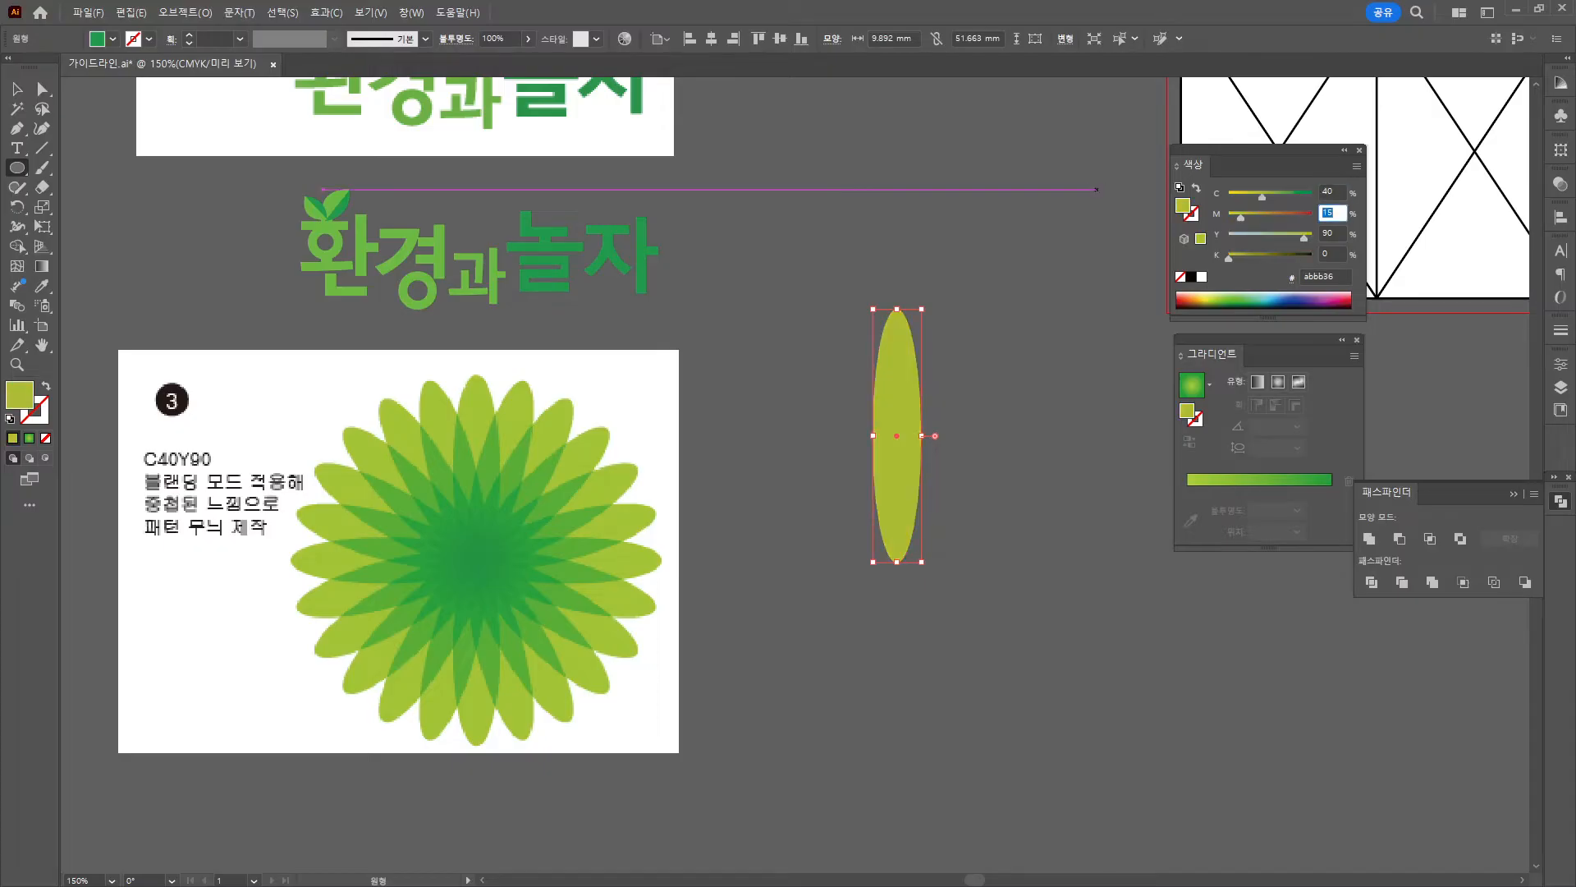
text(0)
key(Tab)
key(Return)
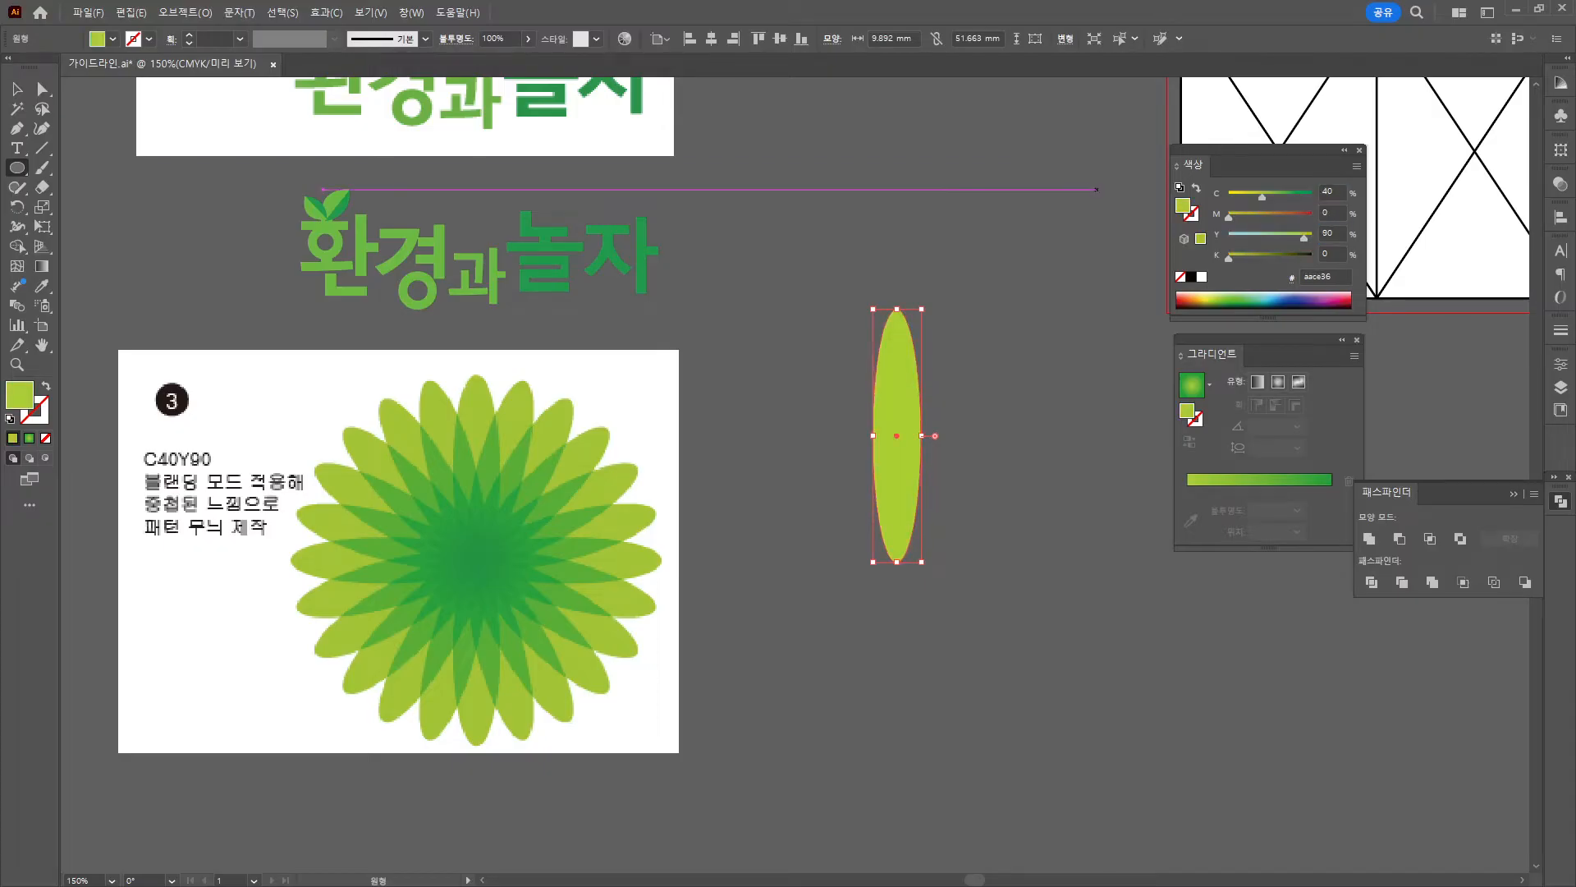
click(17, 89)
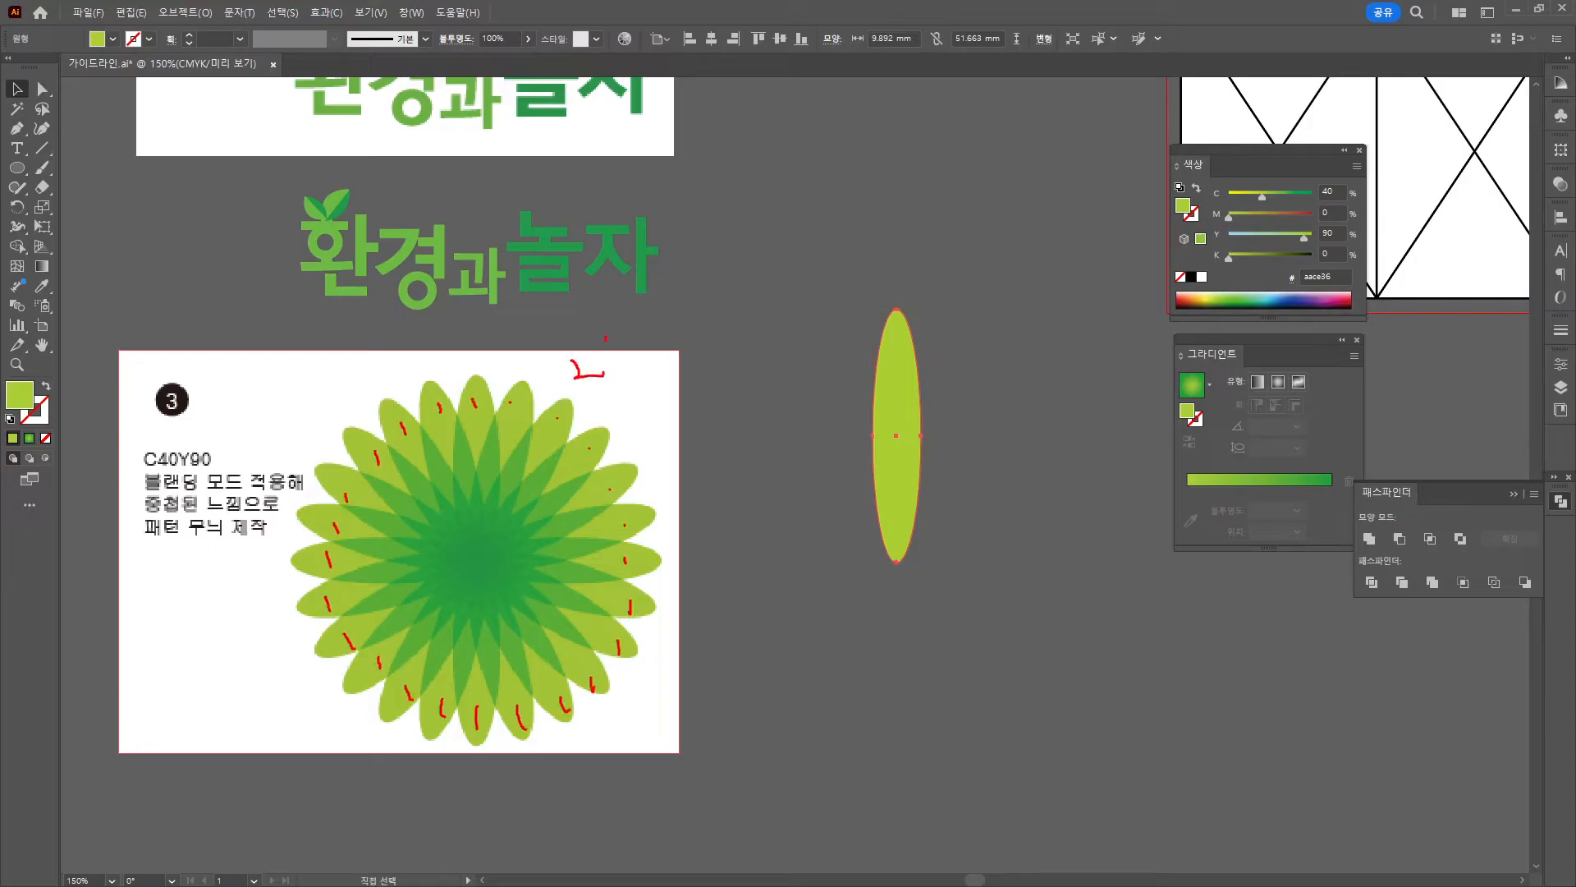
drag(606, 337, 643, 360)
drag(644, 348, 605, 425)
key(Escape)
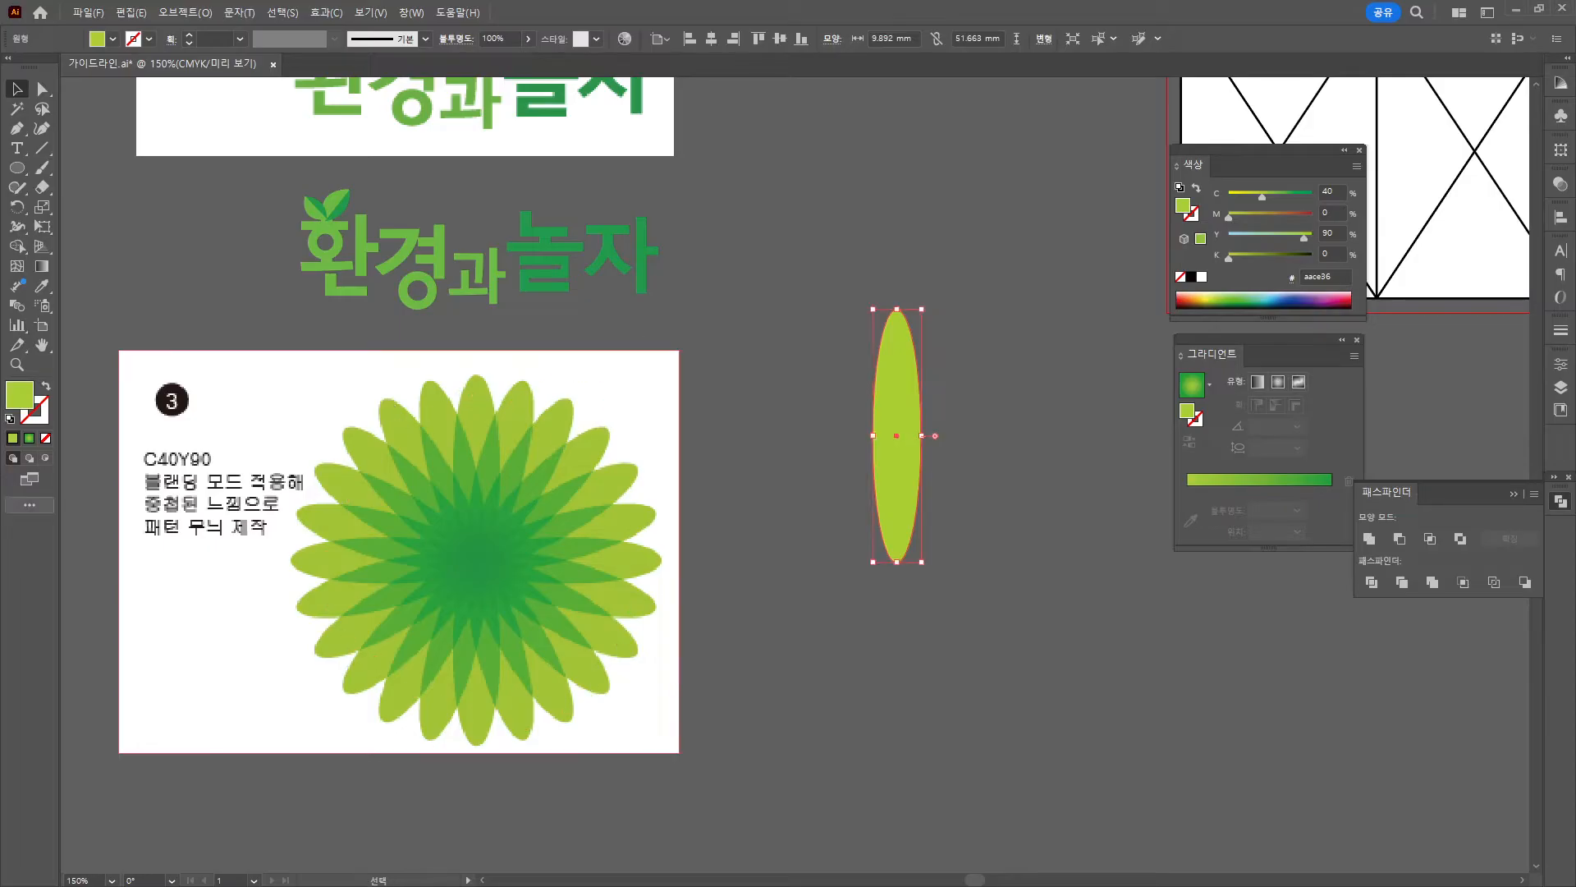
Work out the petal rotation angle, 360 ÷ 24 = 15, in Calculator.
key(XF86Calculator)
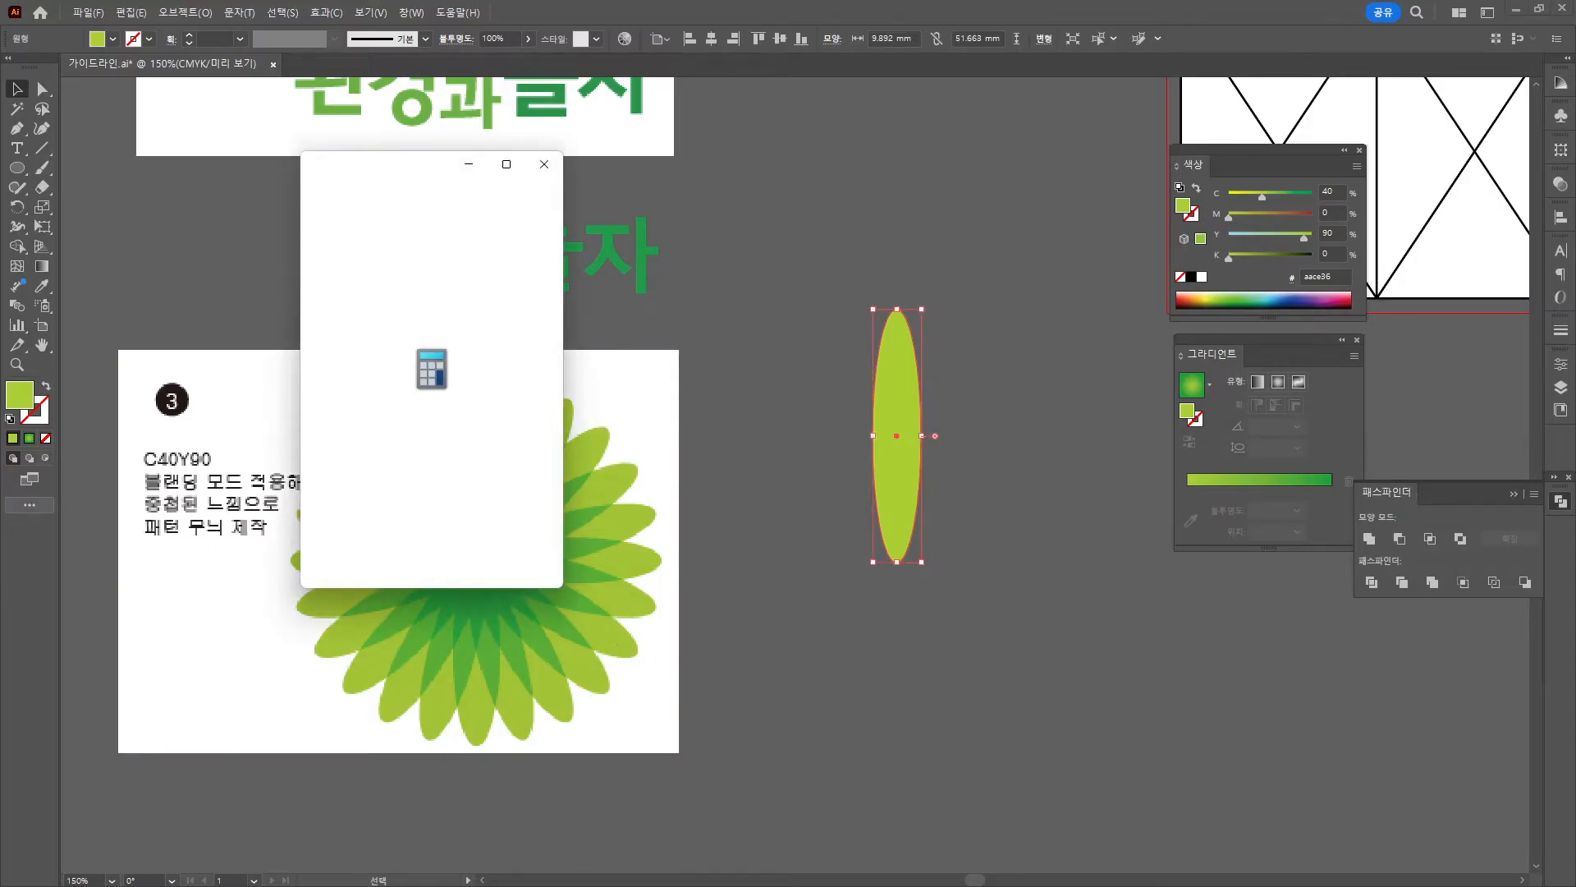
text(460)
key(BackSpace)
key(BackSpace)
key(BackSpace)
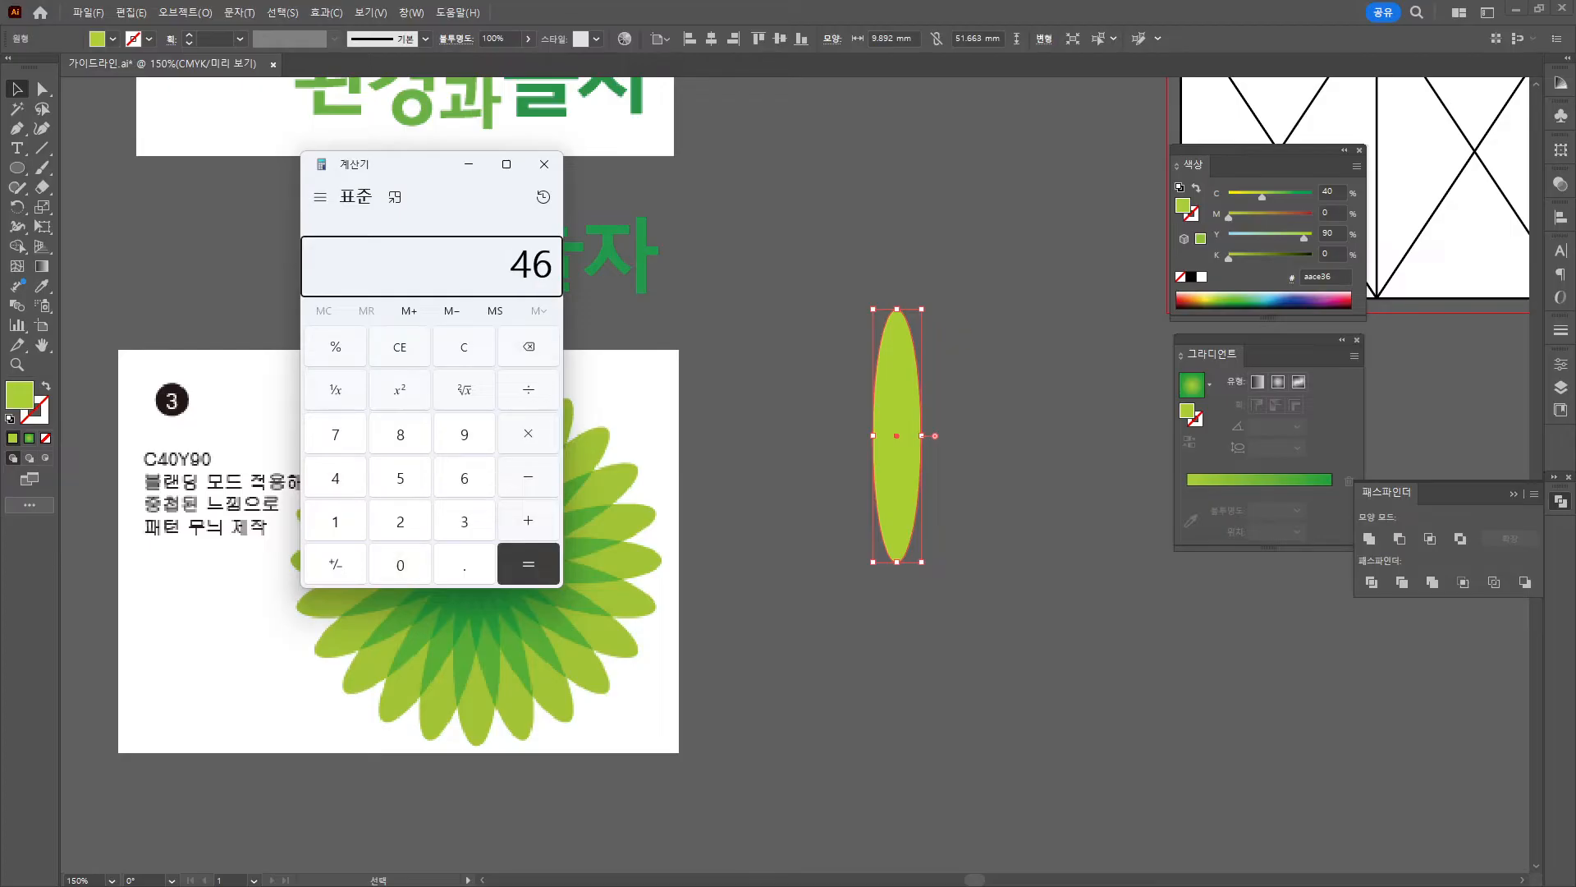
text(360 ÷ )
text(24)
key(Return)
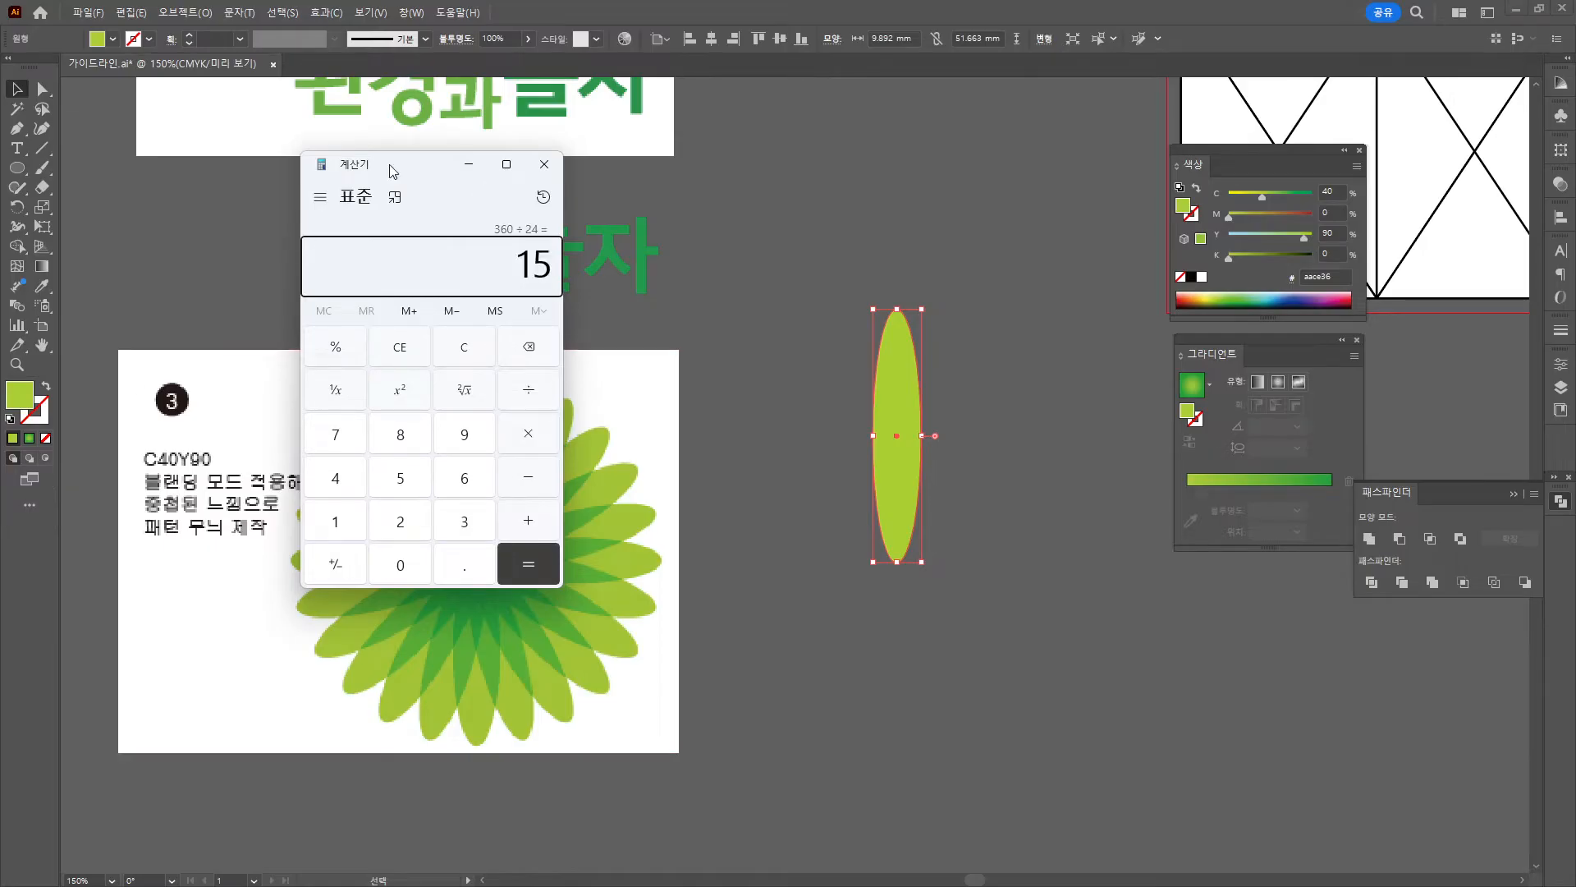
click(469, 164)
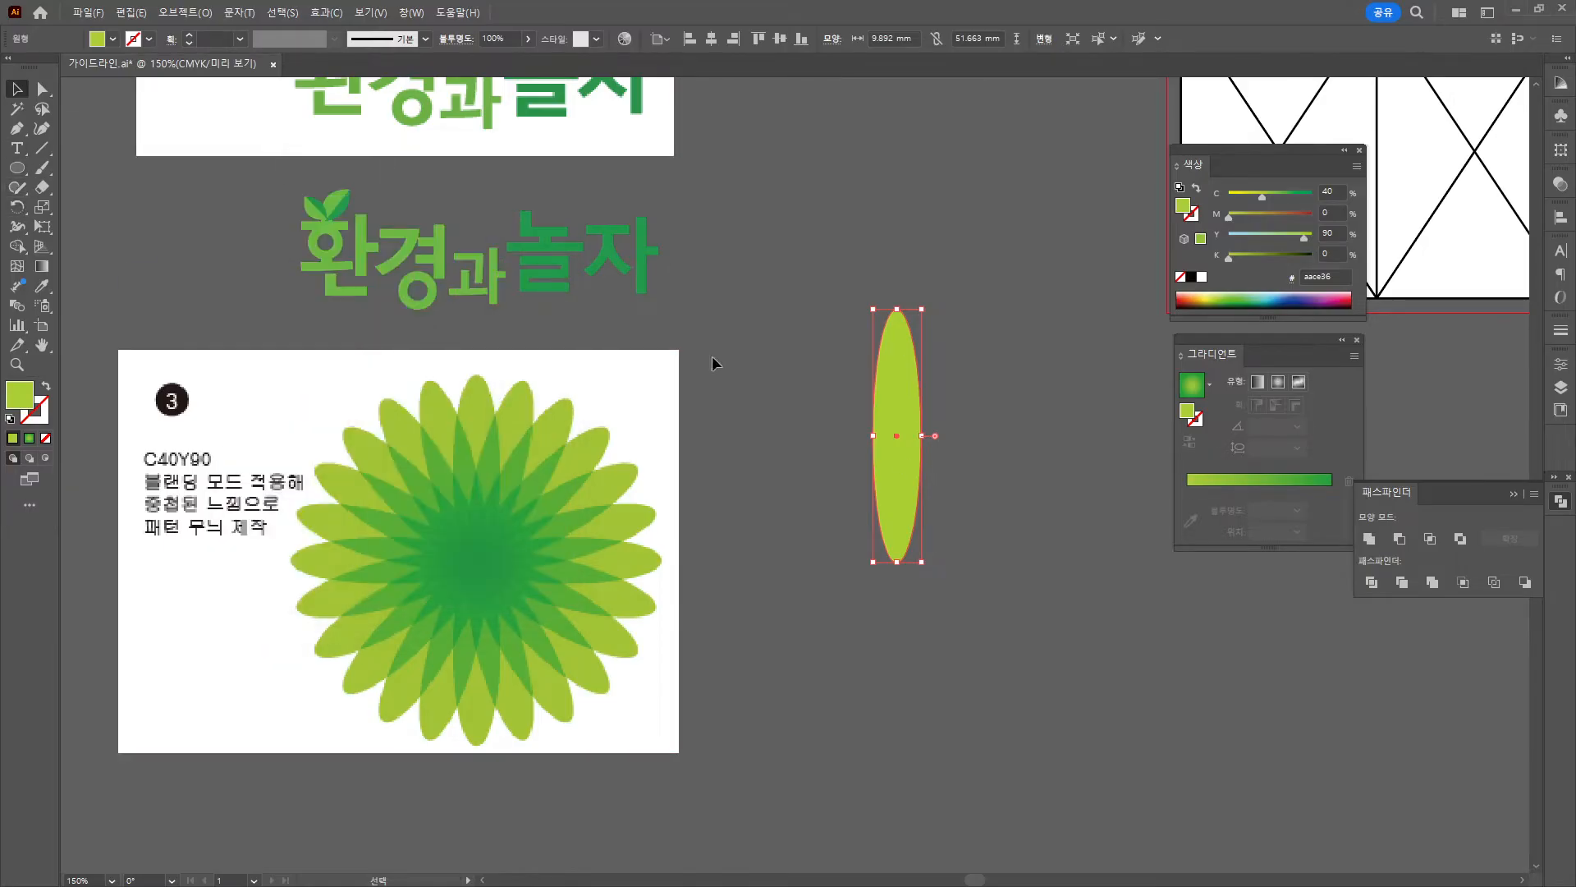
click(18, 207)
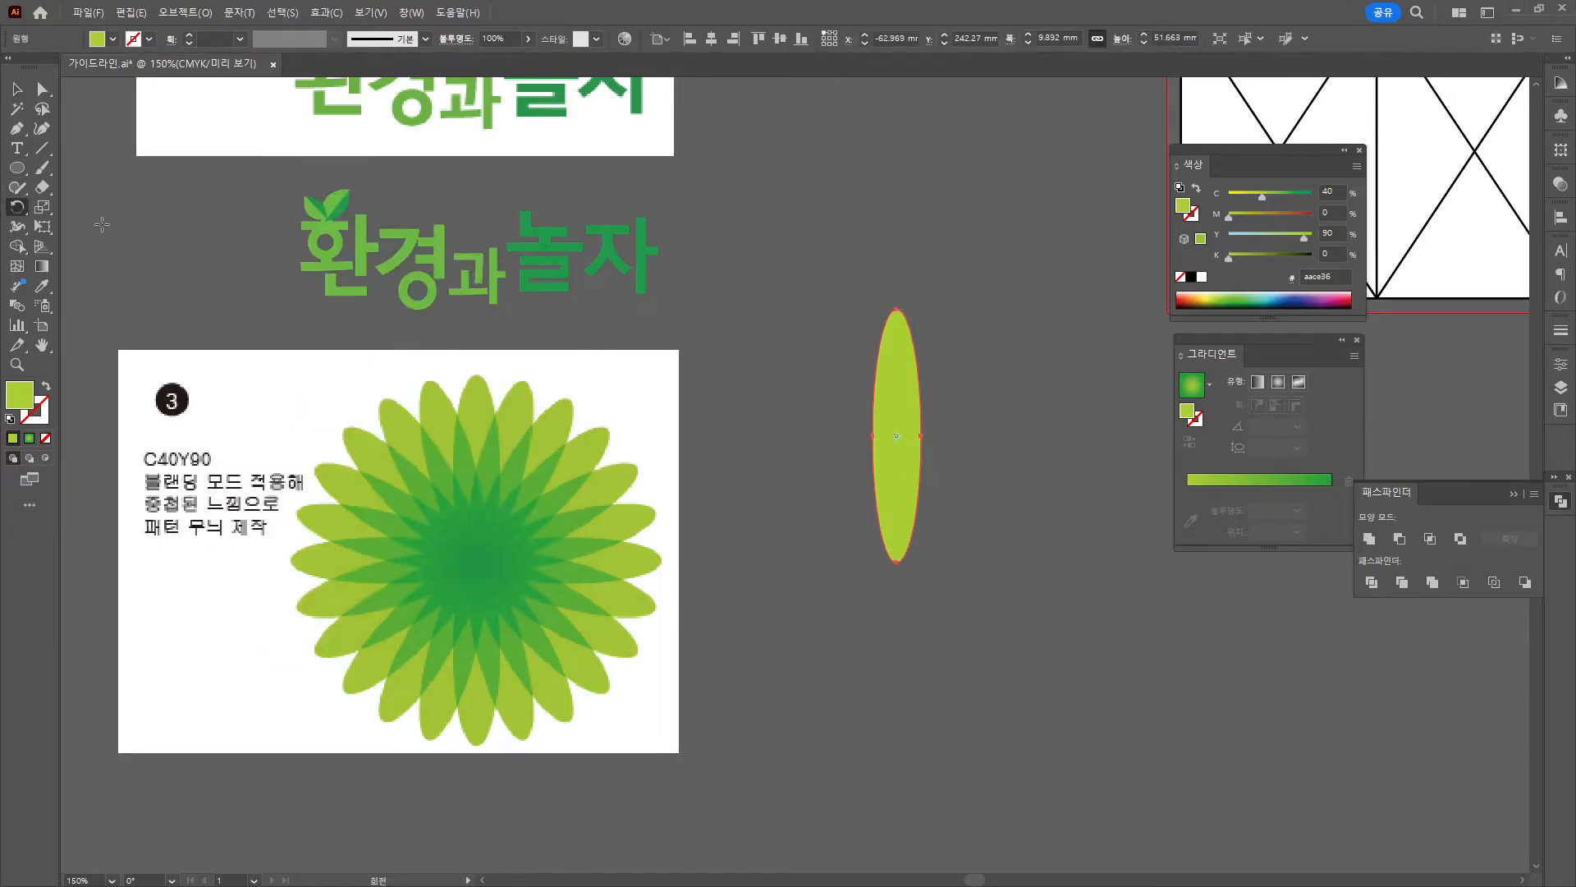
Copy the ellipse around its bottom tip in 15° steps into 24 petals, then shift the reference left.
alt+click(896, 562)
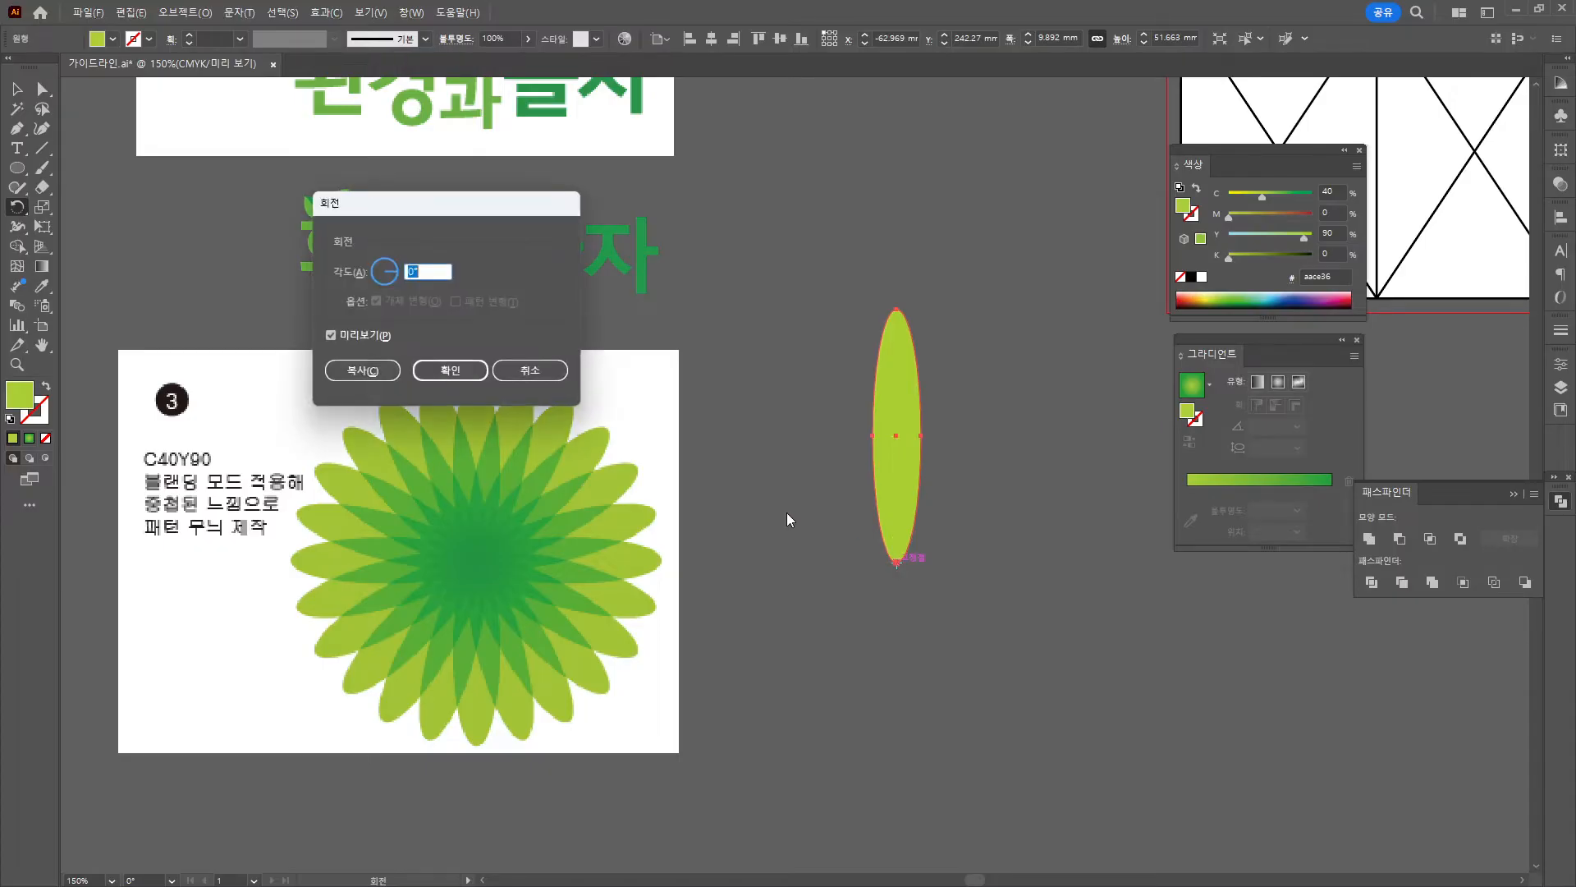
text(15)
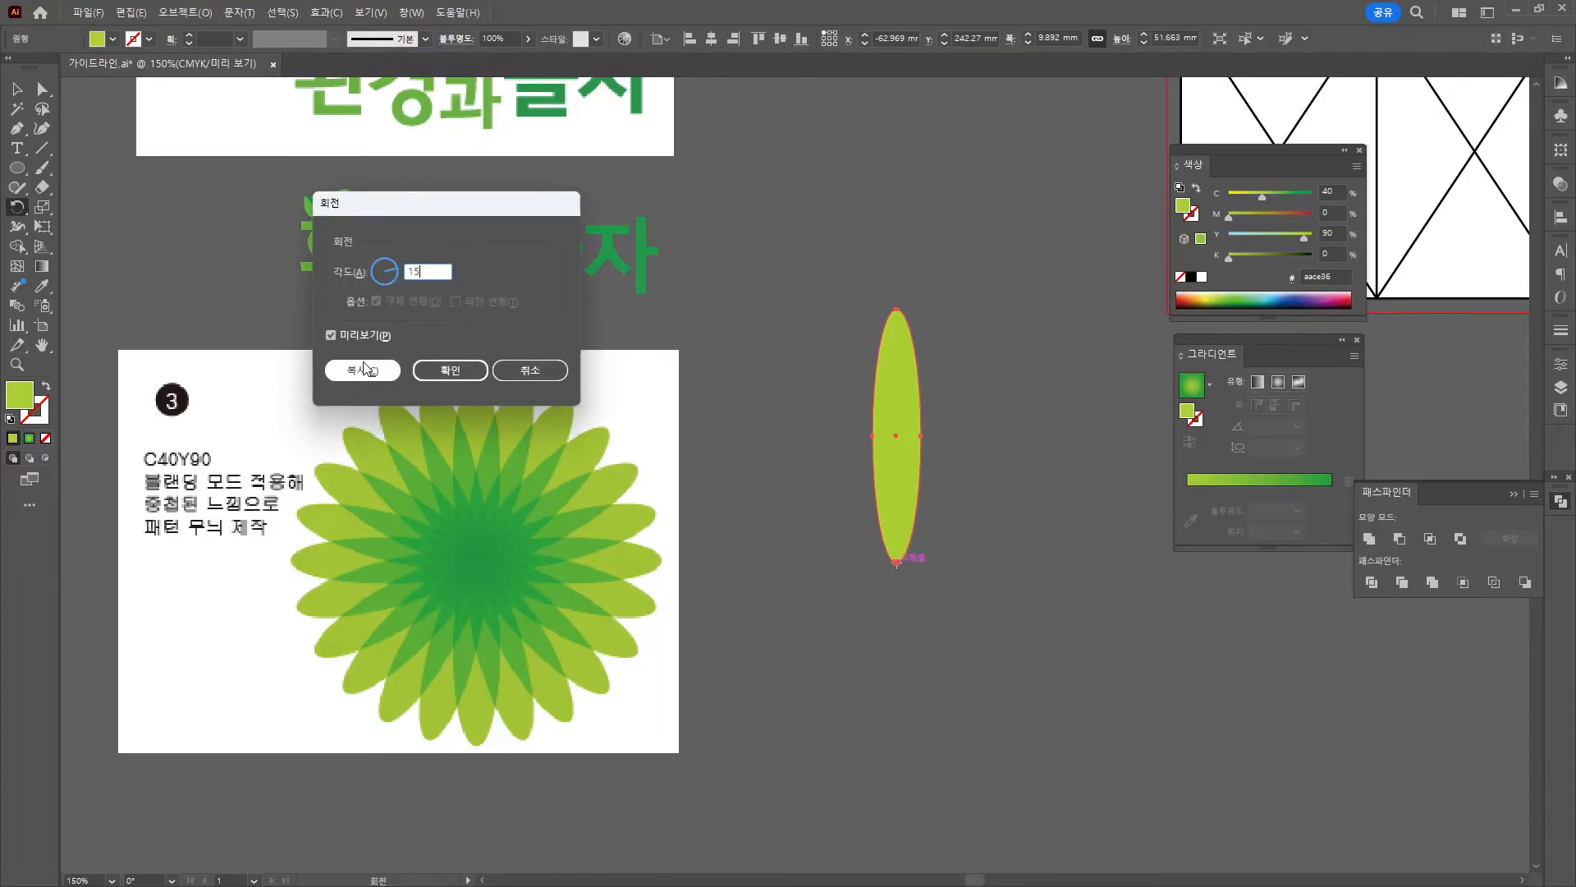
click(362, 371)
key(ctrl+d)
key(ctrl+d)
key(ctrl+d)
key(ctrl+d)
key(ctrl+d)
key(ctrl+d)
key(ctrl+d)
key(ctrl+d)
key(ctrl+d)
key(ctrl+d)
key(ctrl+d)
key(ctrl+d)
key(ctrl+d)
key(ctrl+d)
key(ctrl+d)
key(ctrl+d)
key(ctrl+d)
key(ctrl+d)
key(ctrl+d)
key(ctrl+d)
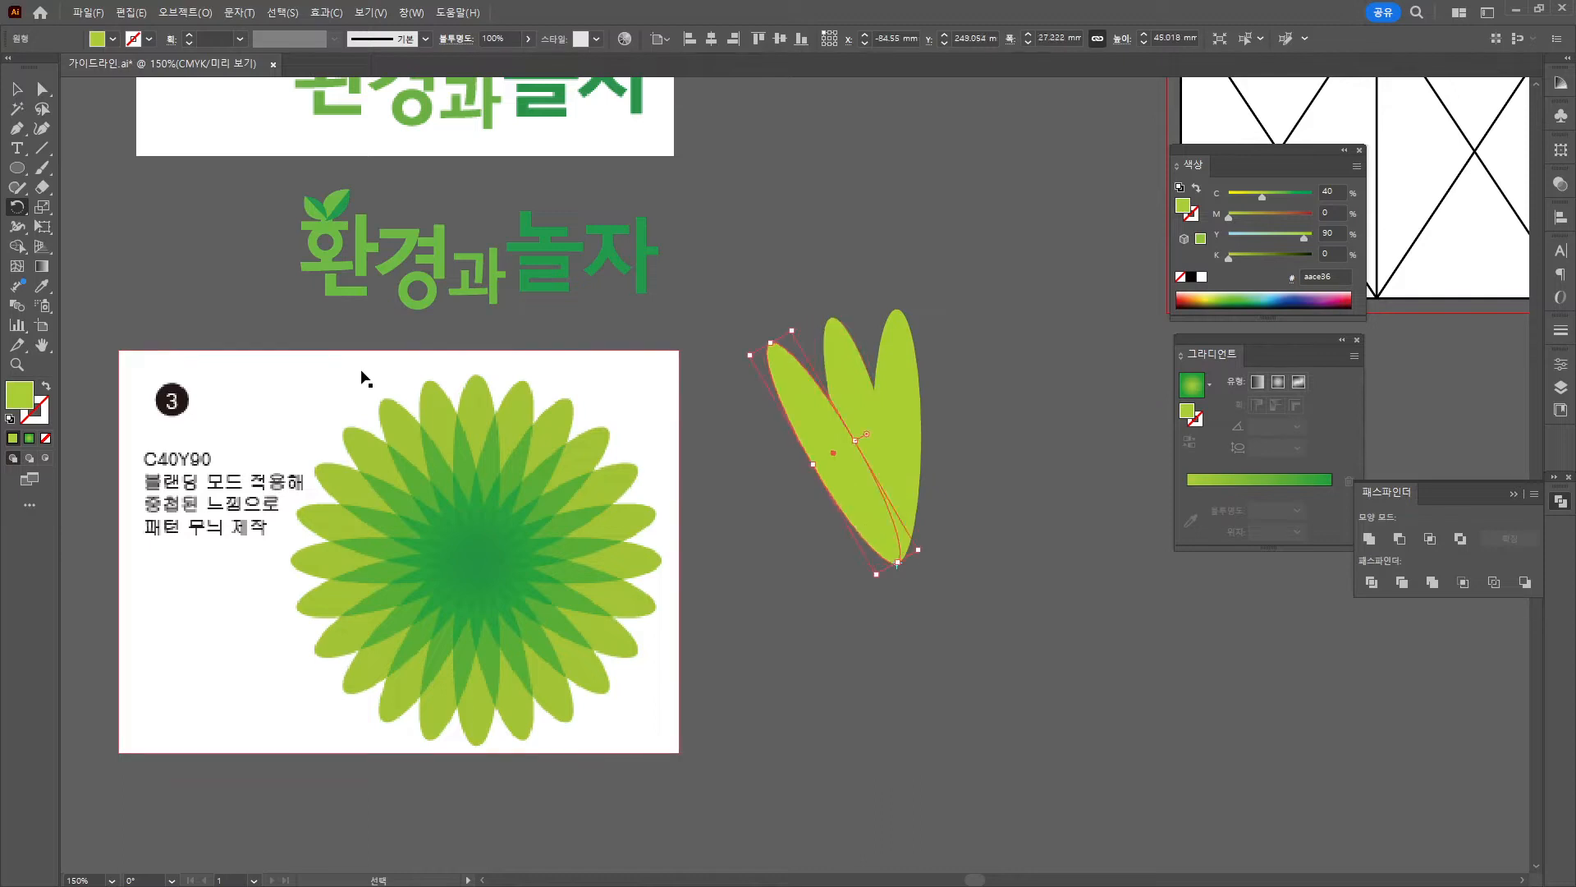
key(v)
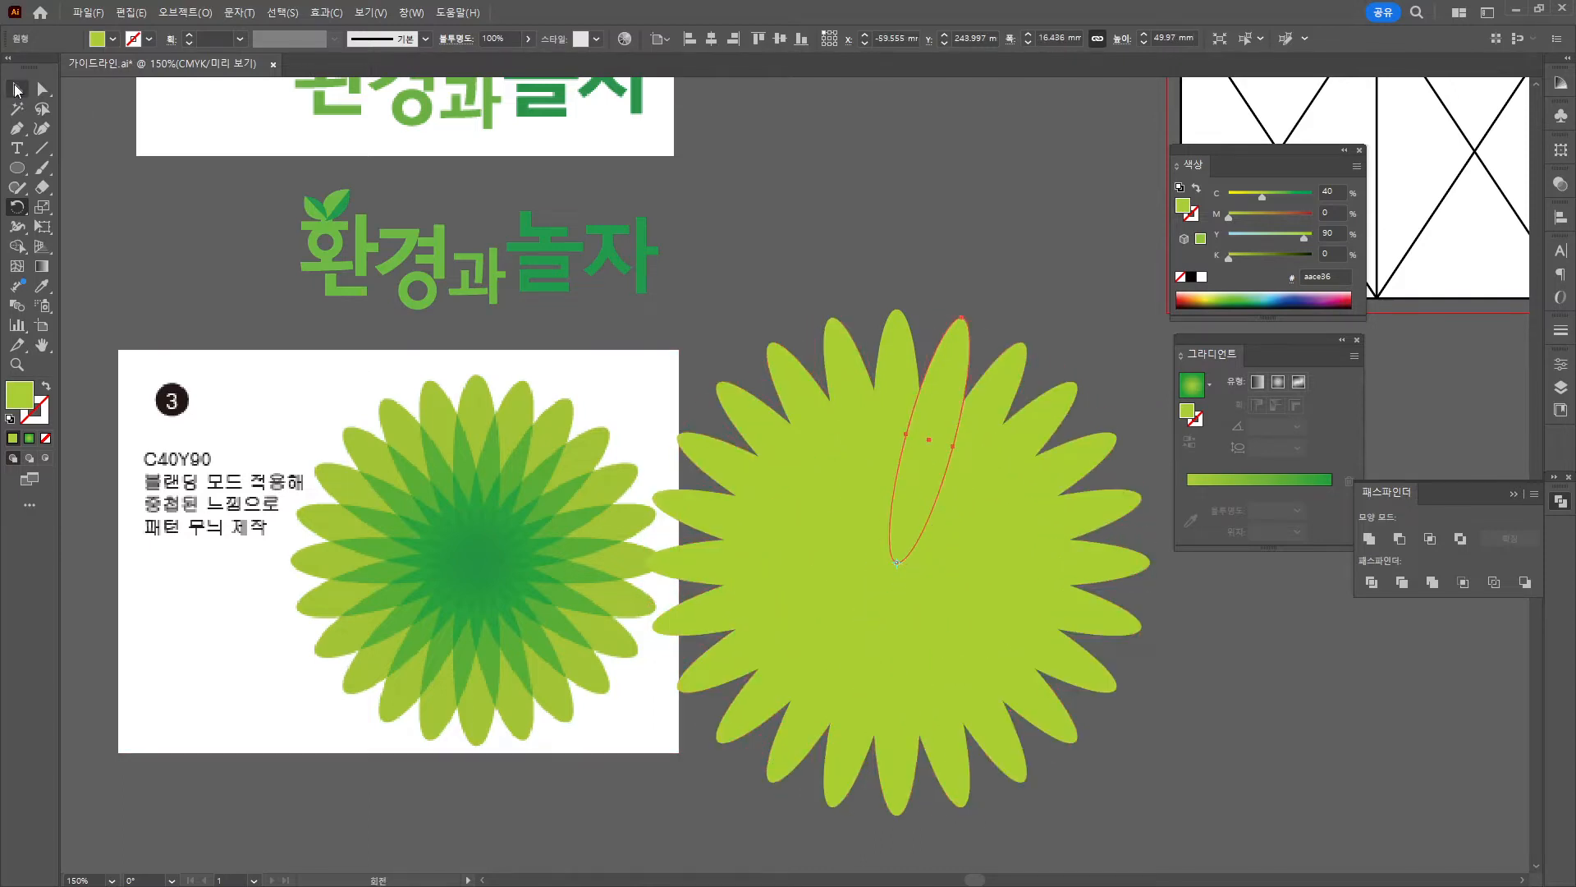
drag(297, 515, 236, 514)
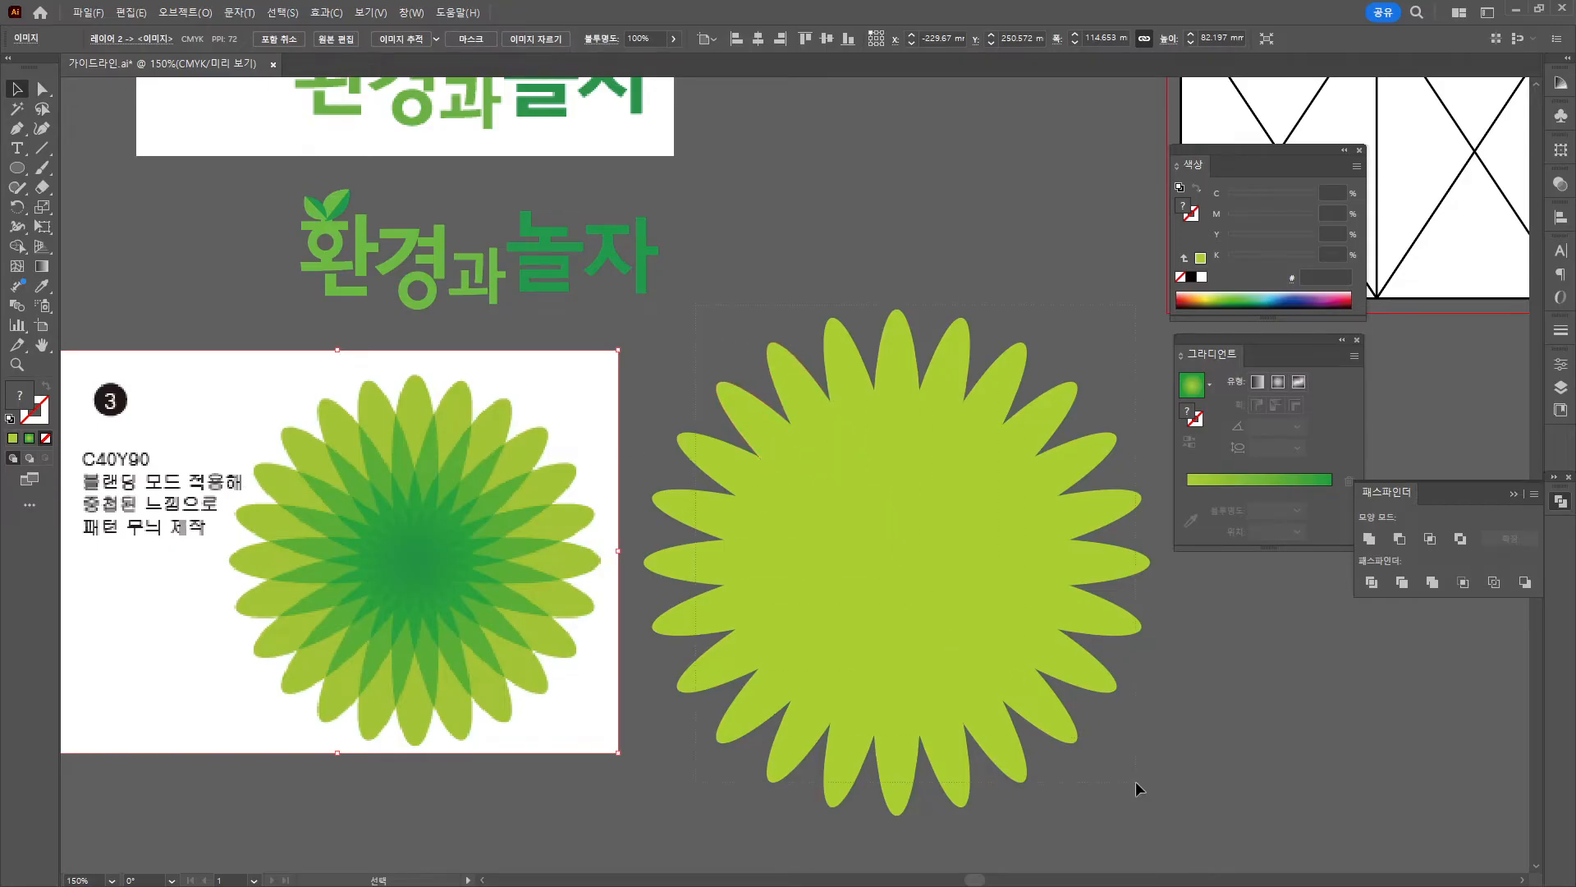
Set the flower's blend mode to Multiply in the Transparency panel.
drag(1136, 782, 1135, 781)
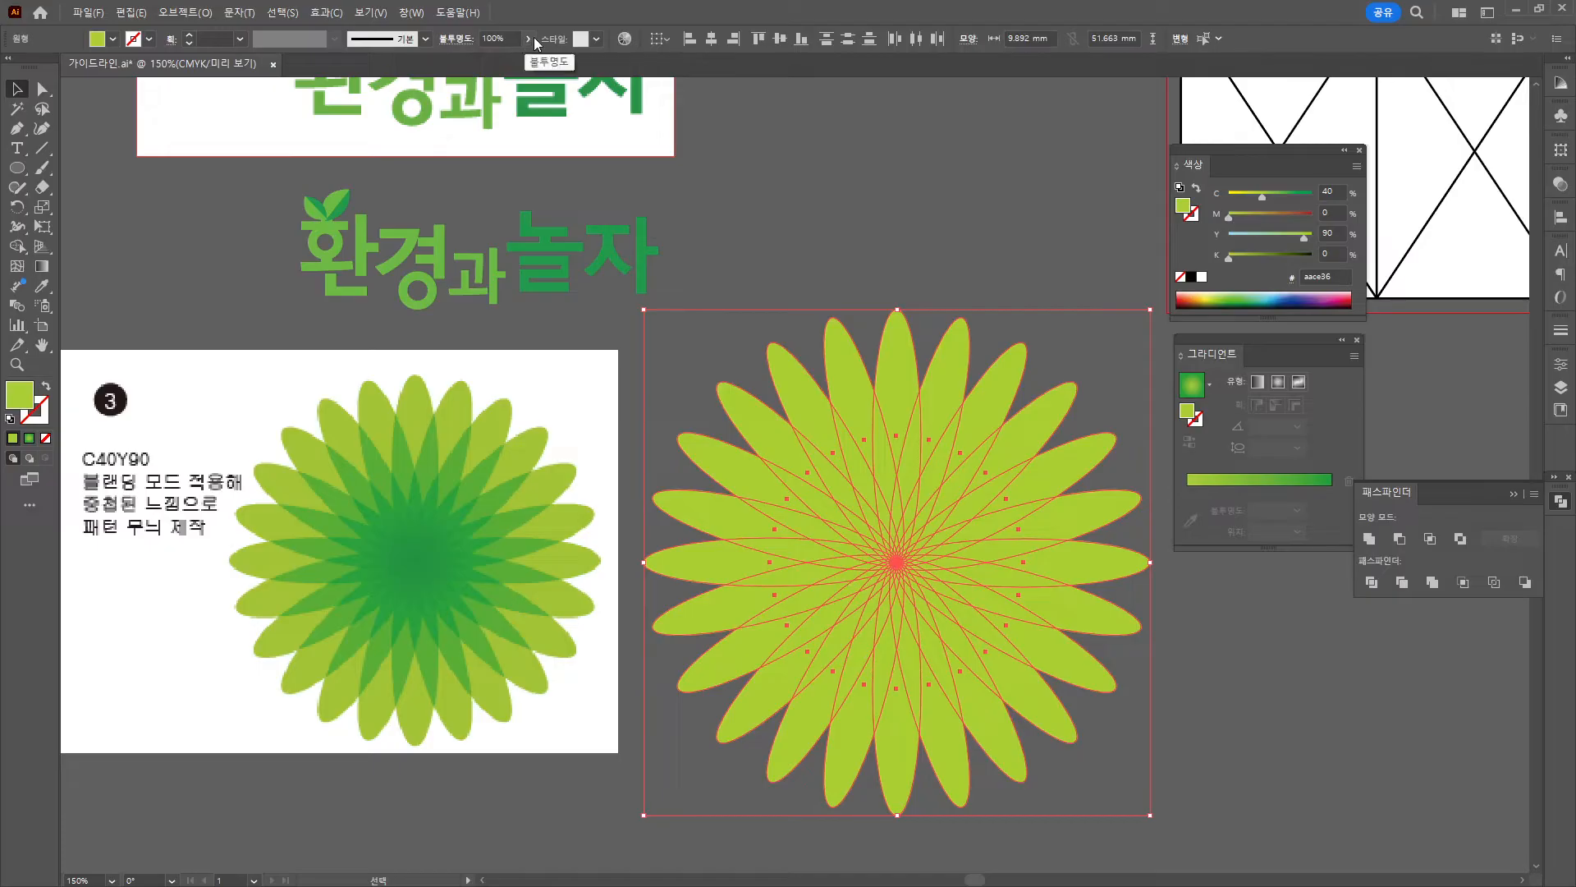
click(413, 13)
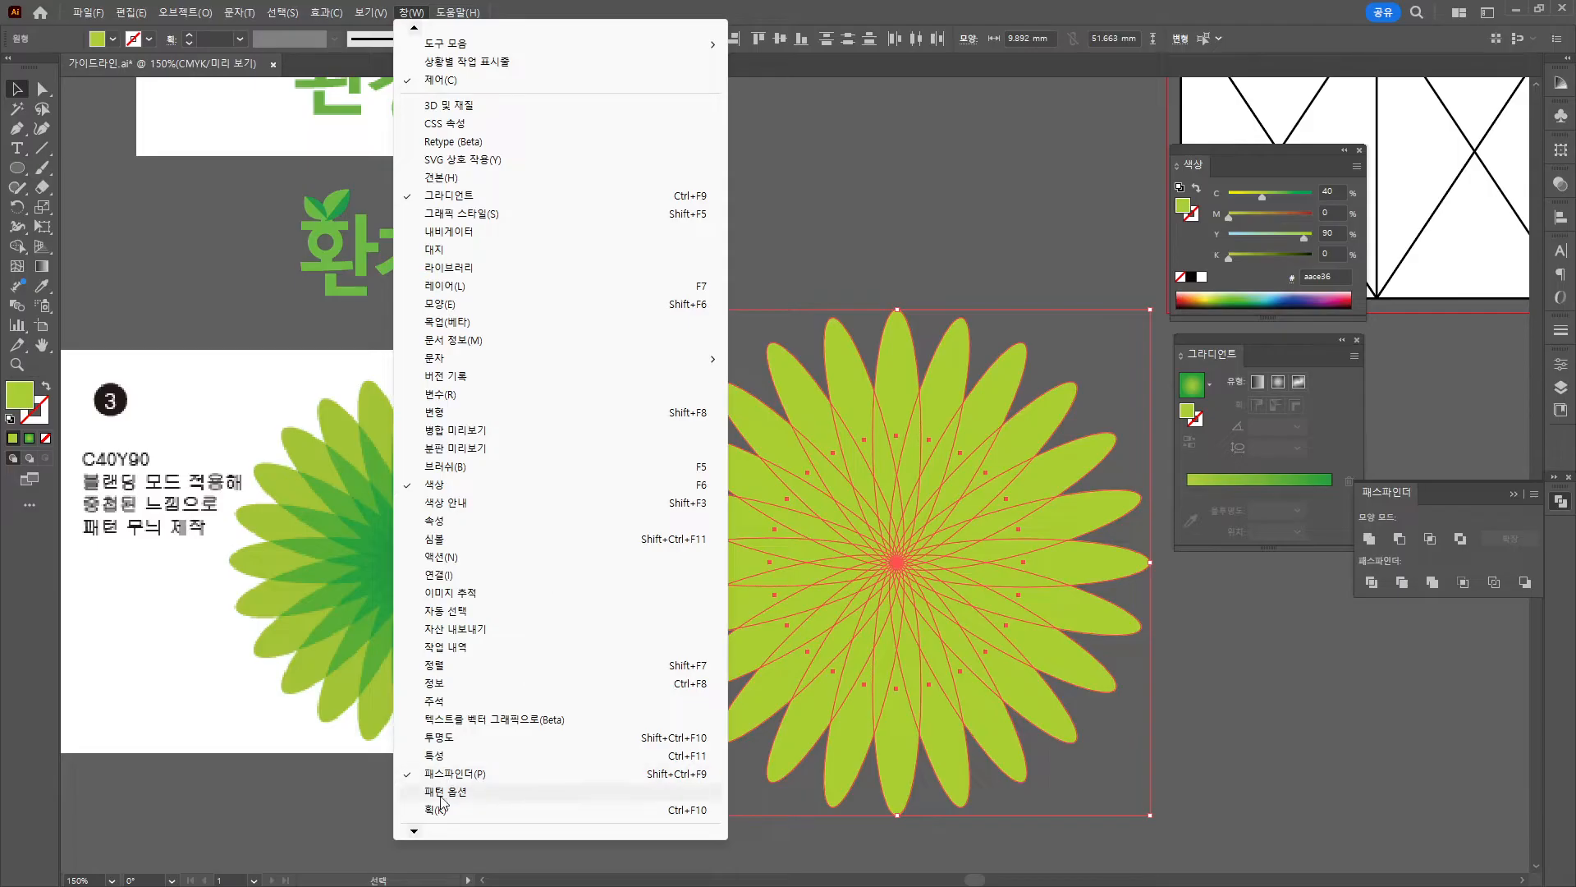
click(439, 737)
click(1395, 198)
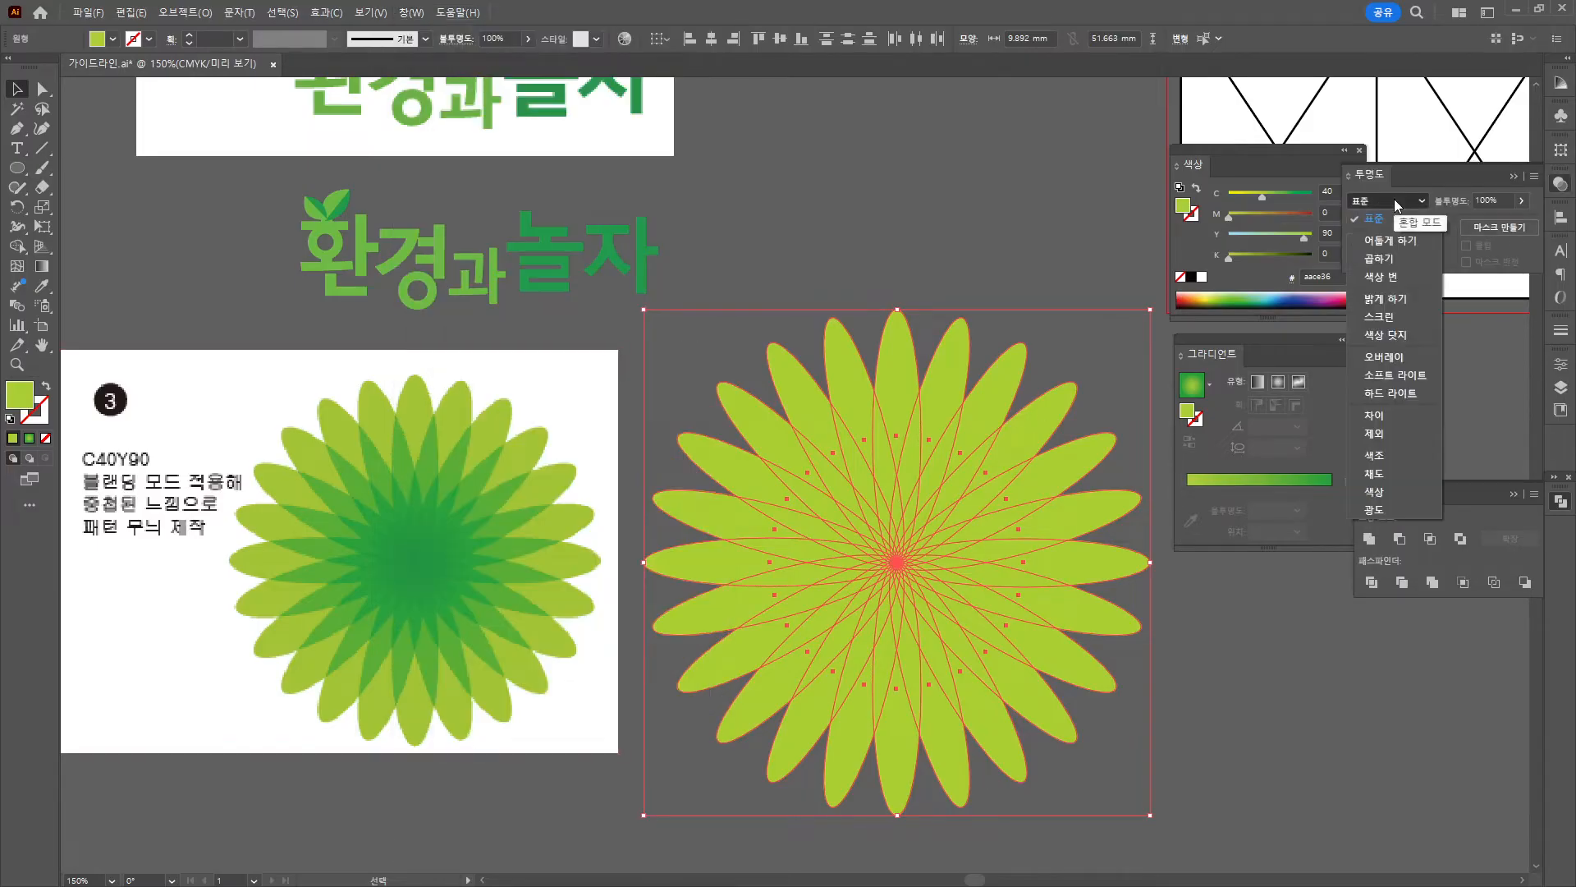
click(1396, 240)
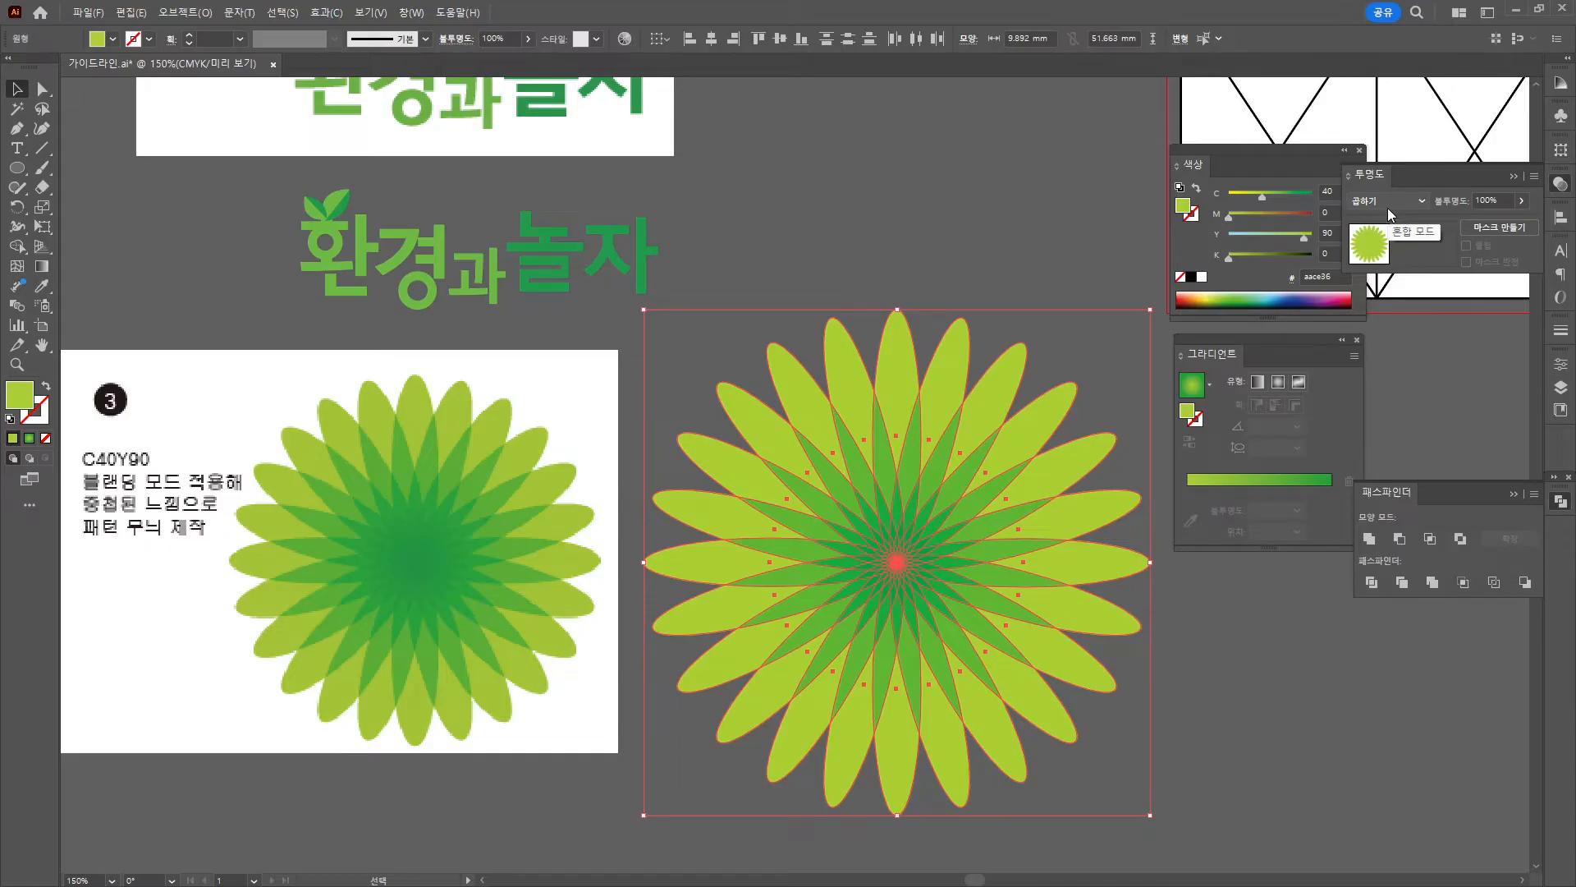
Reapply Multiply to the flower and deselect it to check the result.
scroll(1387, 209, down, 1)
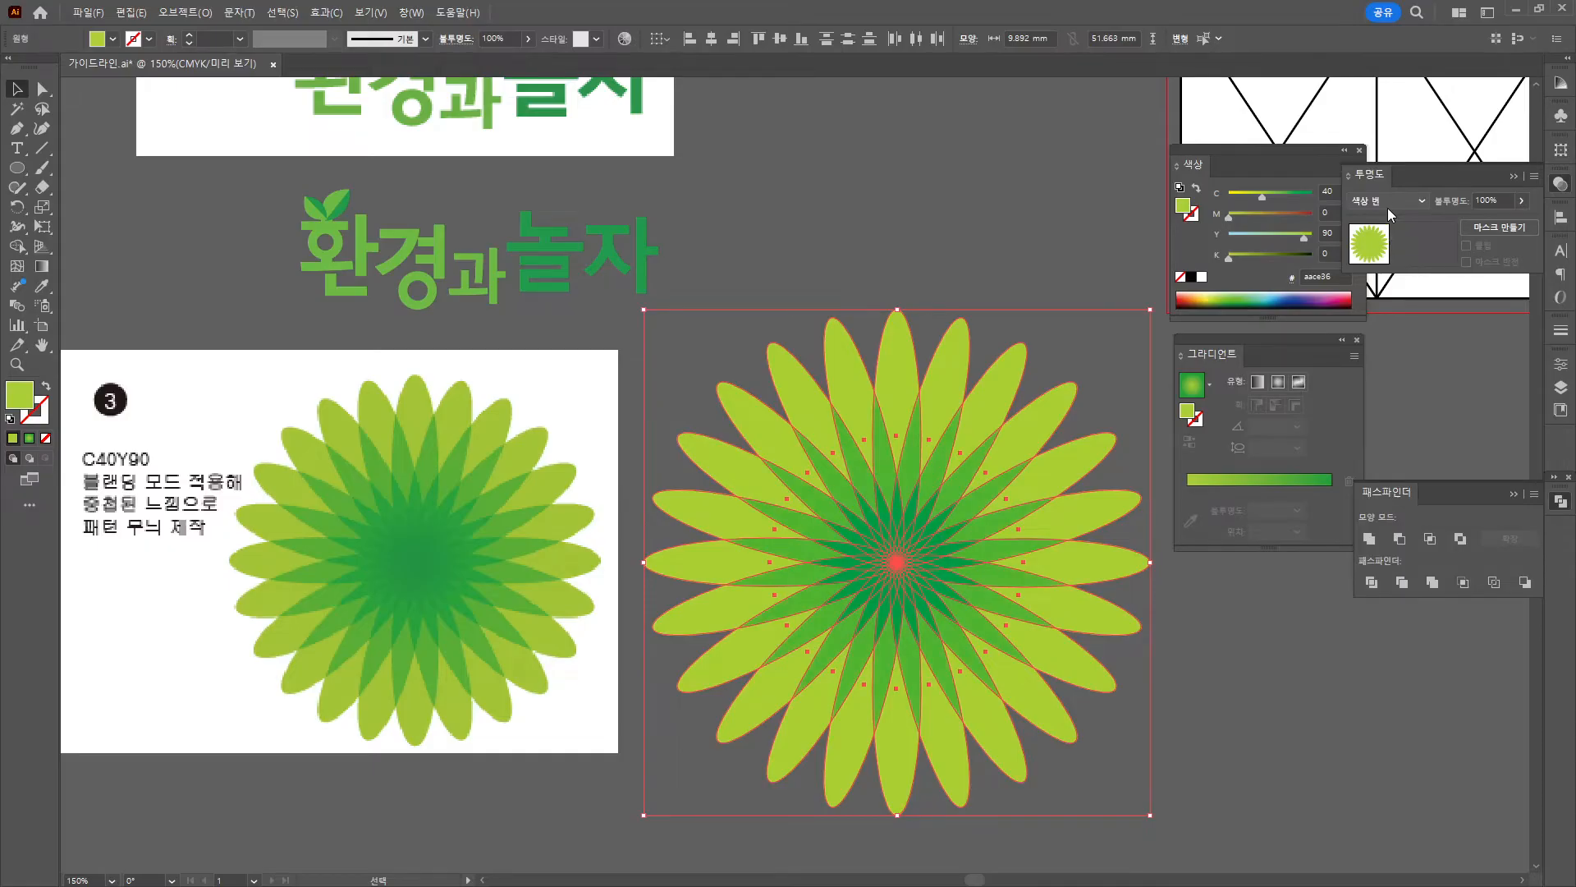
scroll(1387, 209, down, 3)
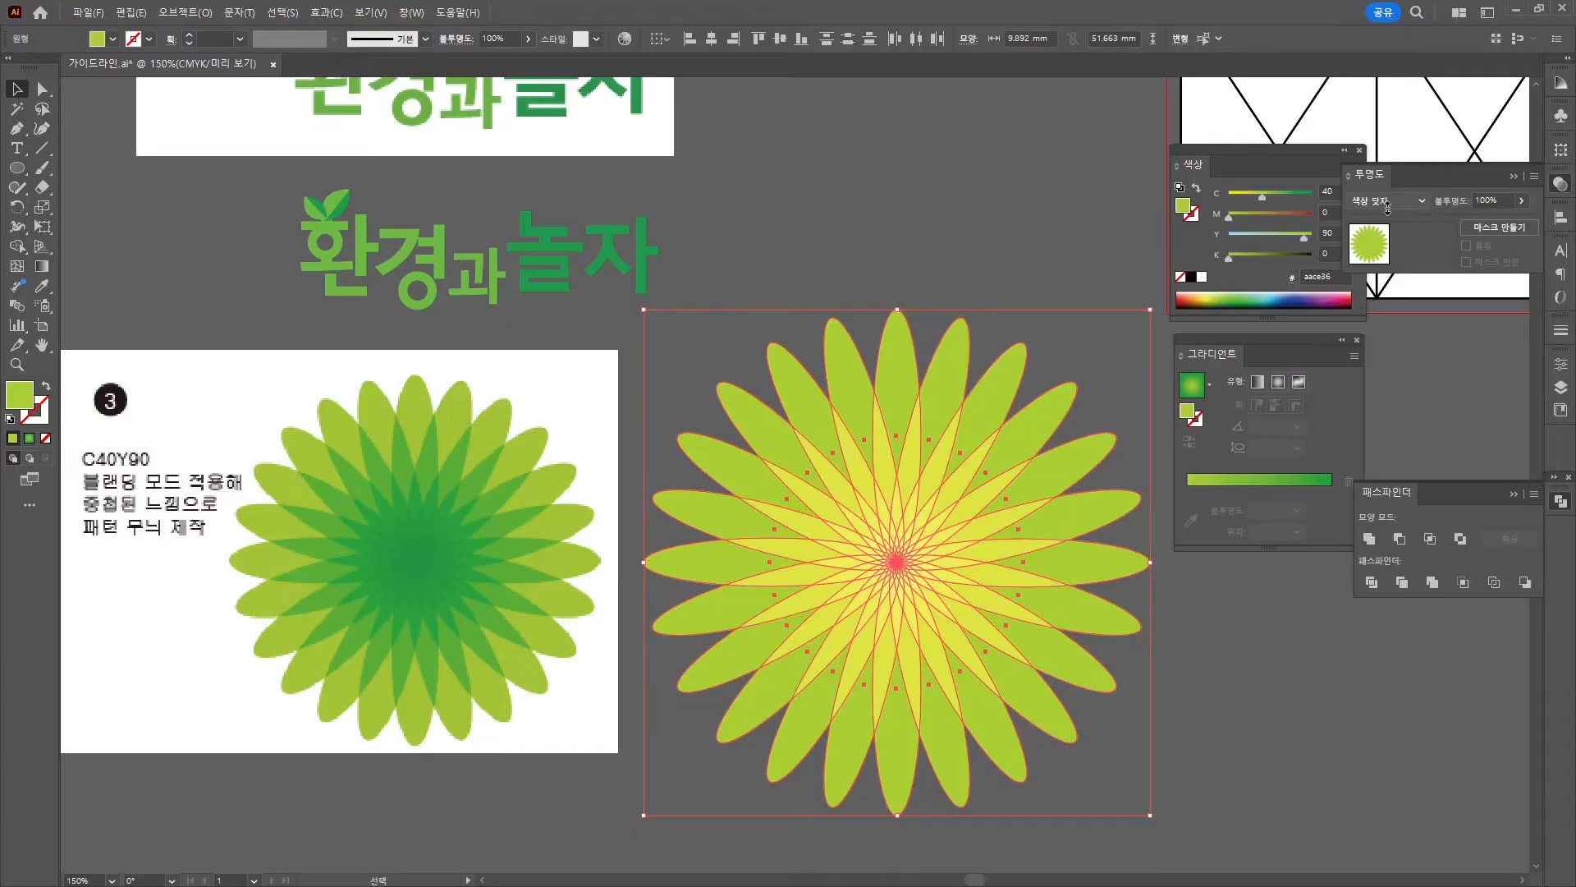
scroll(1387, 209, down, 6)
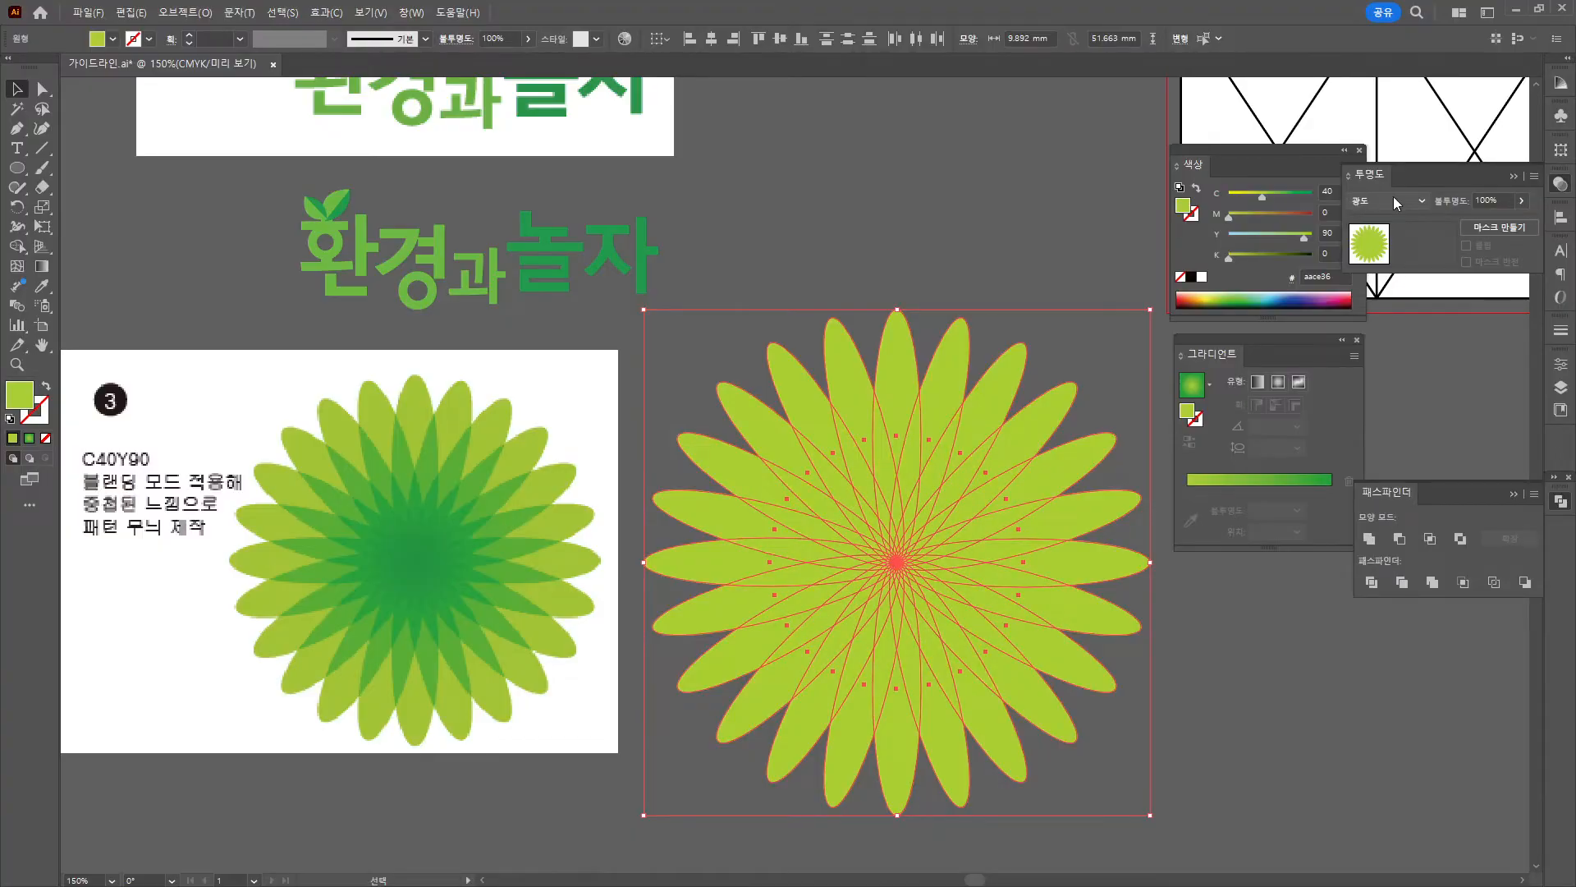
click(1392, 197)
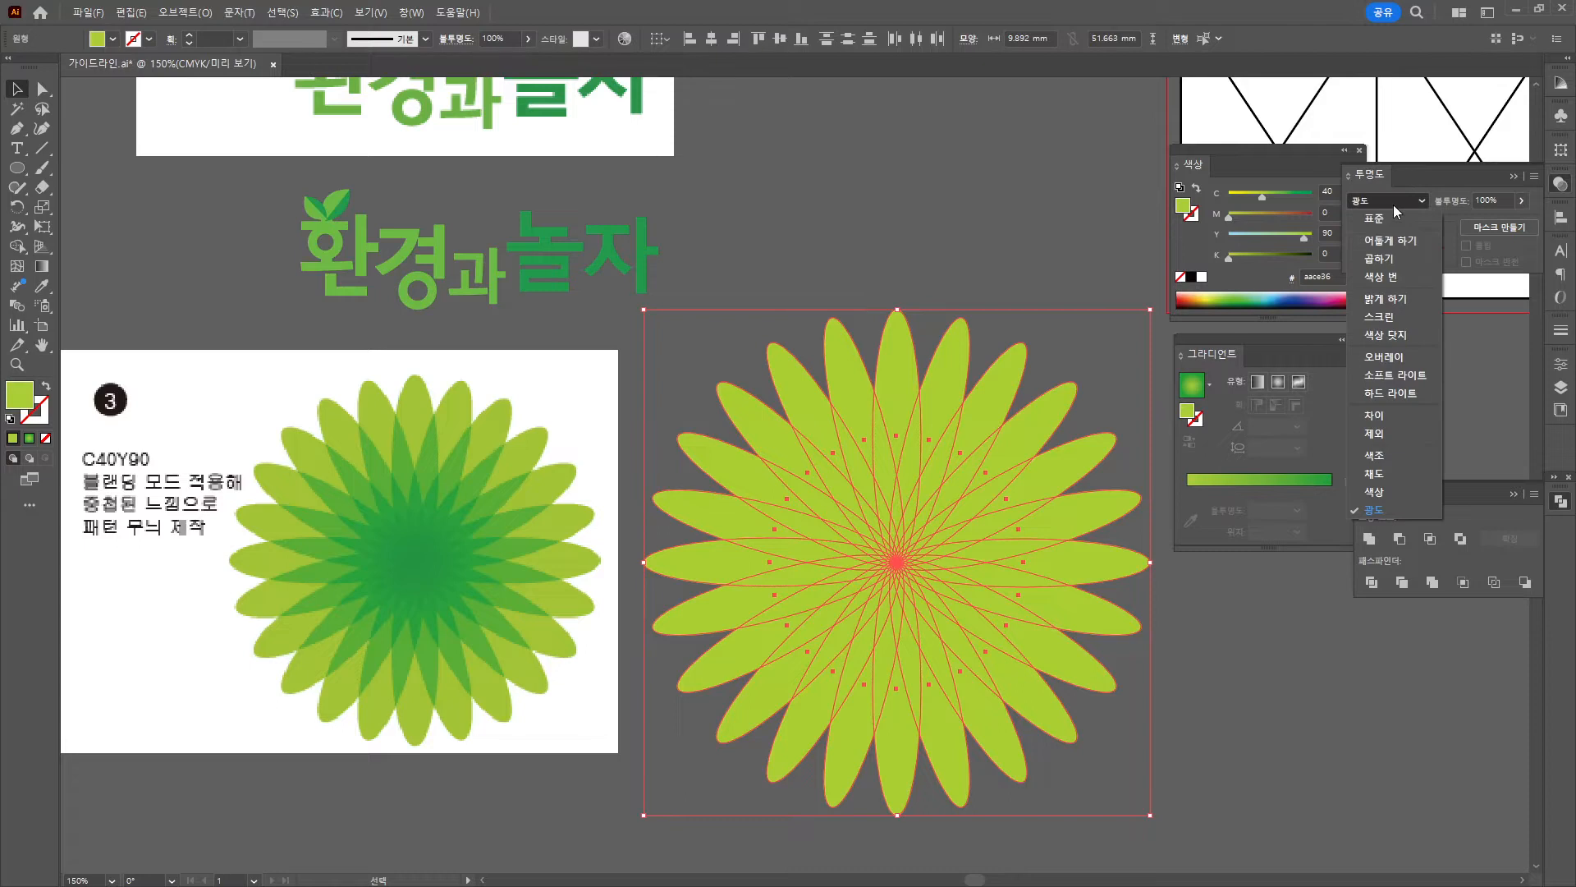
click(1390, 262)
click(934, 211)
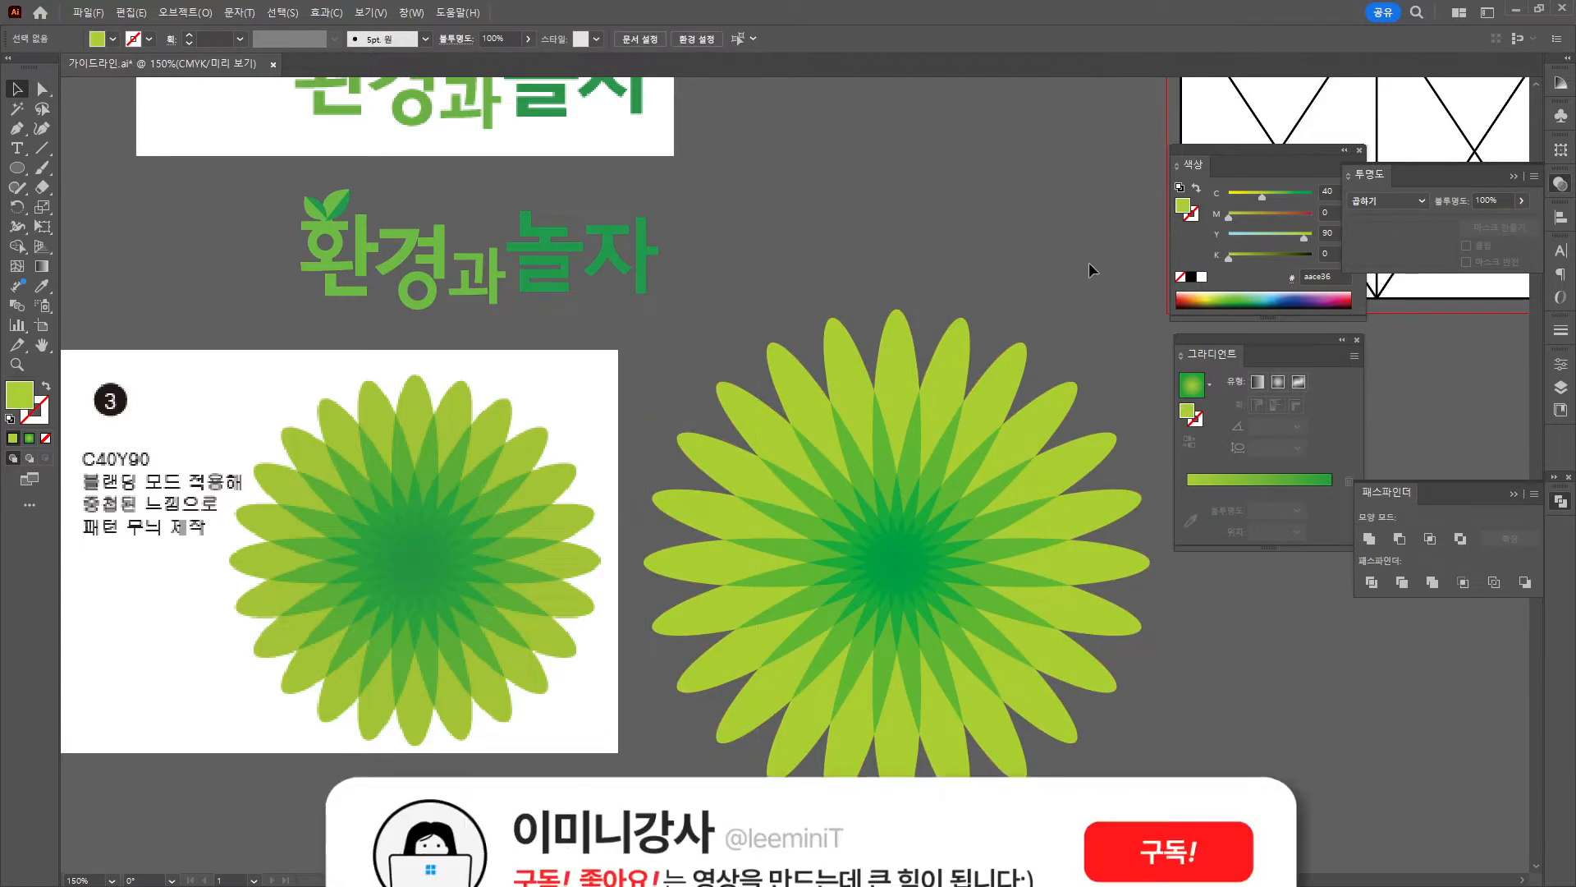
Try Color Burn on the flower, then undo back to Multiply.
drag(1092, 302, 879, 583)
click(1384, 201)
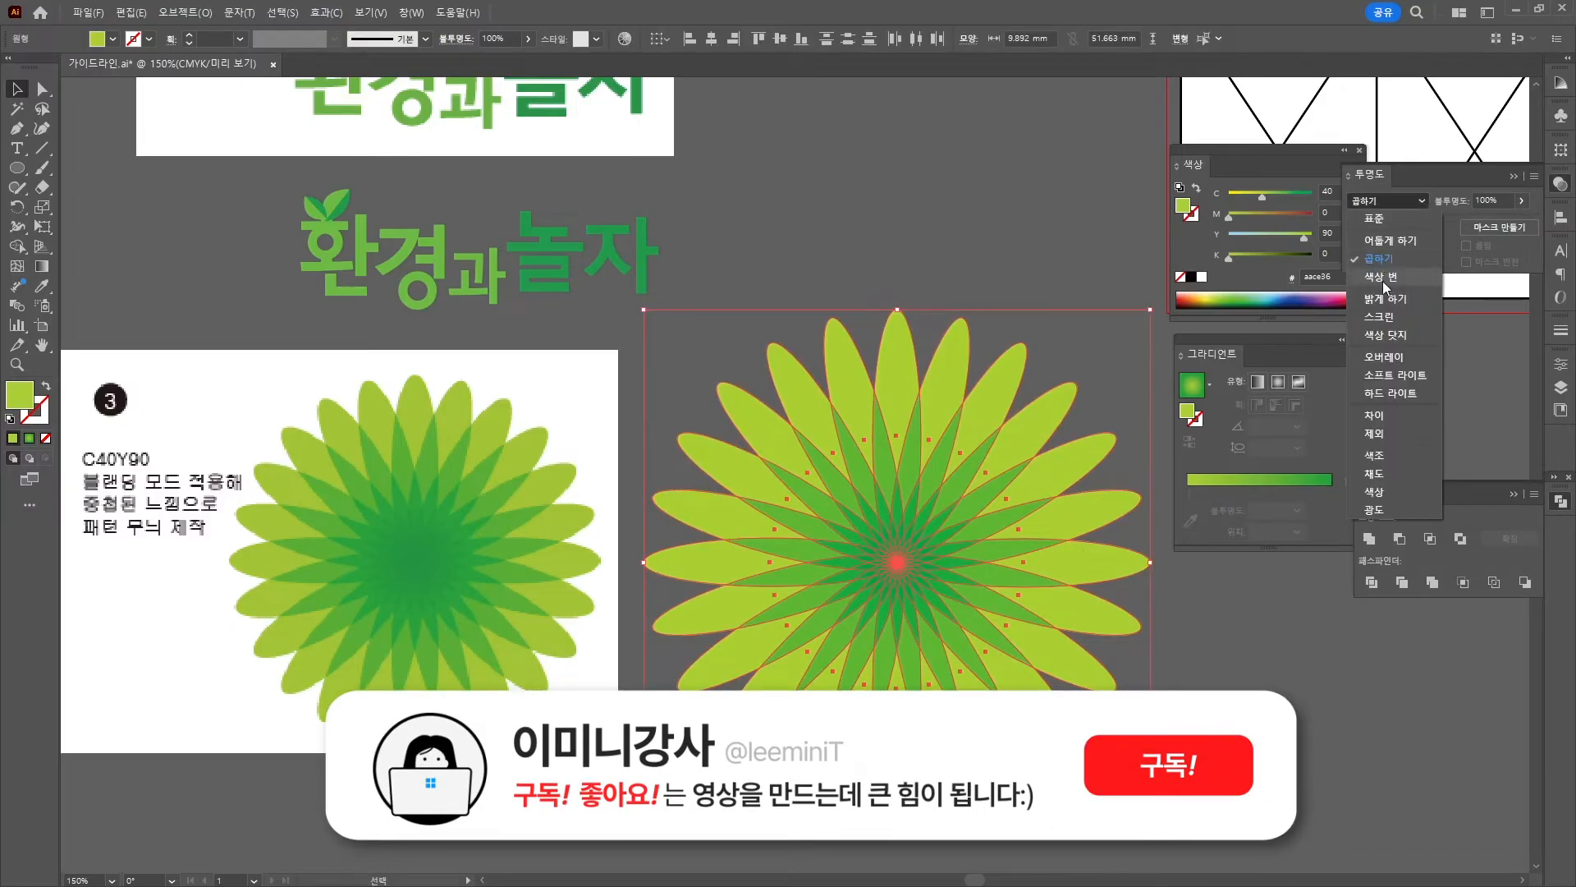
click(1390, 217)
click(904, 202)
key(ctrl+z)
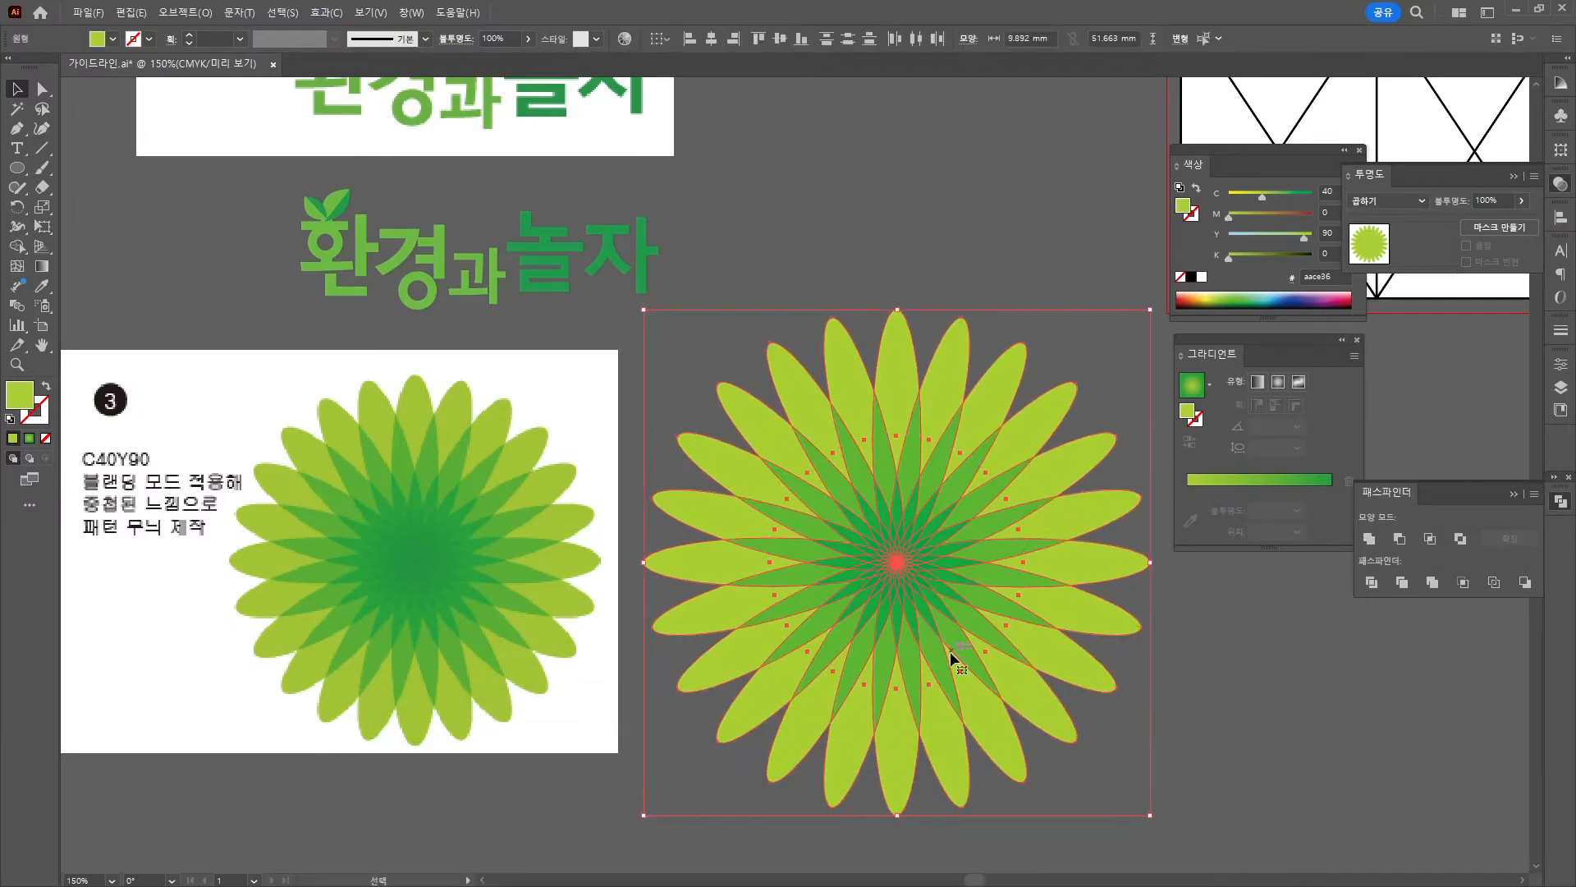
click(939, 228)
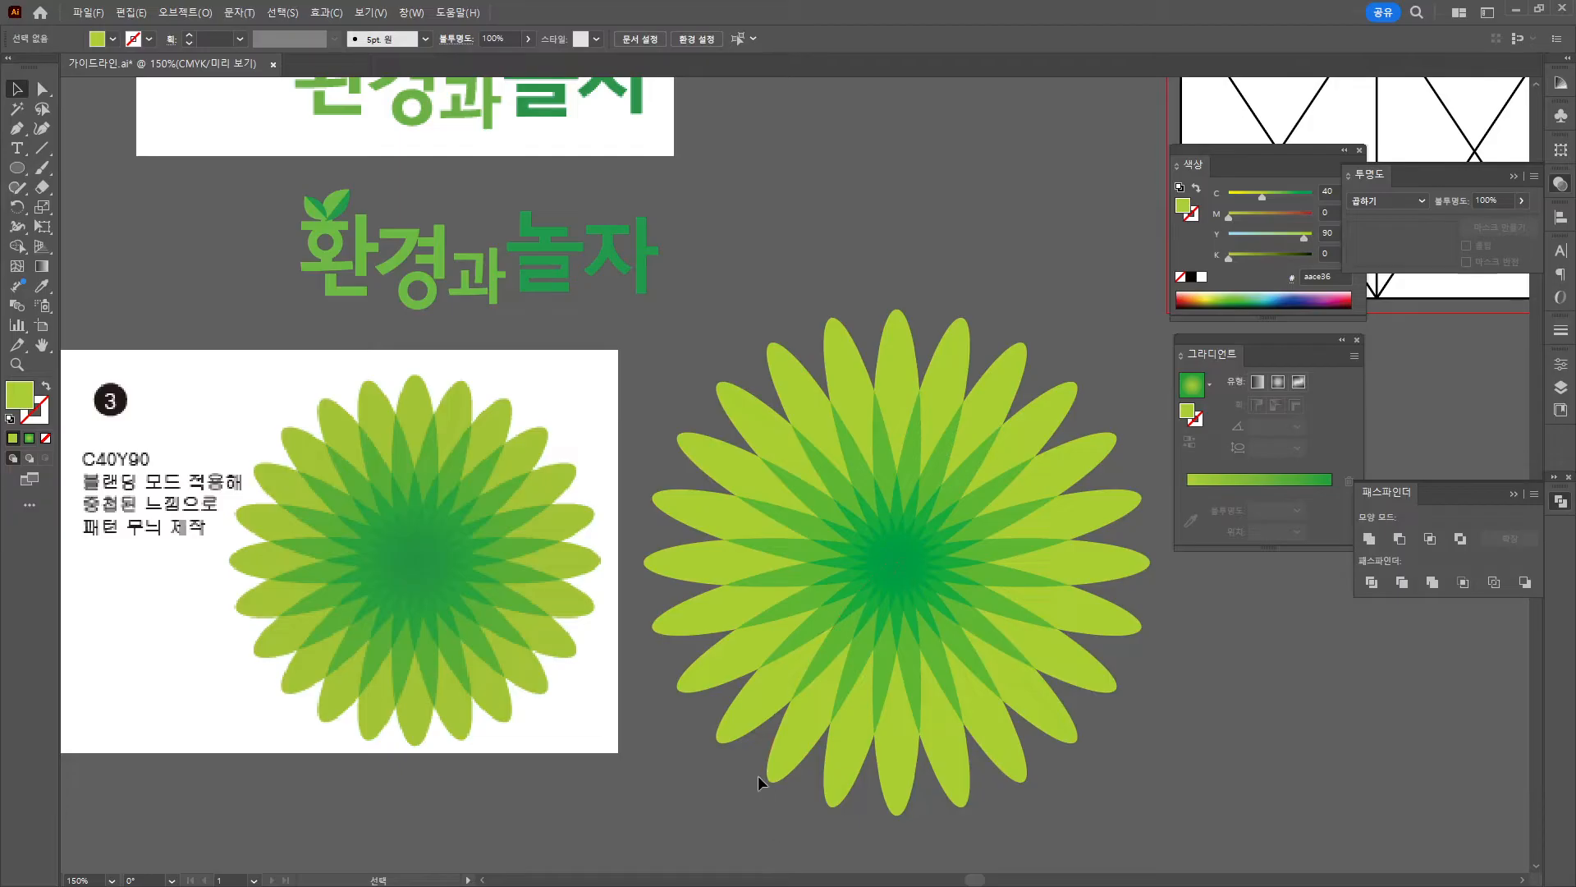
Move the flower over the top of the grid artboard and enlarge it around its centre.
scroll(884, 694, down, 2)
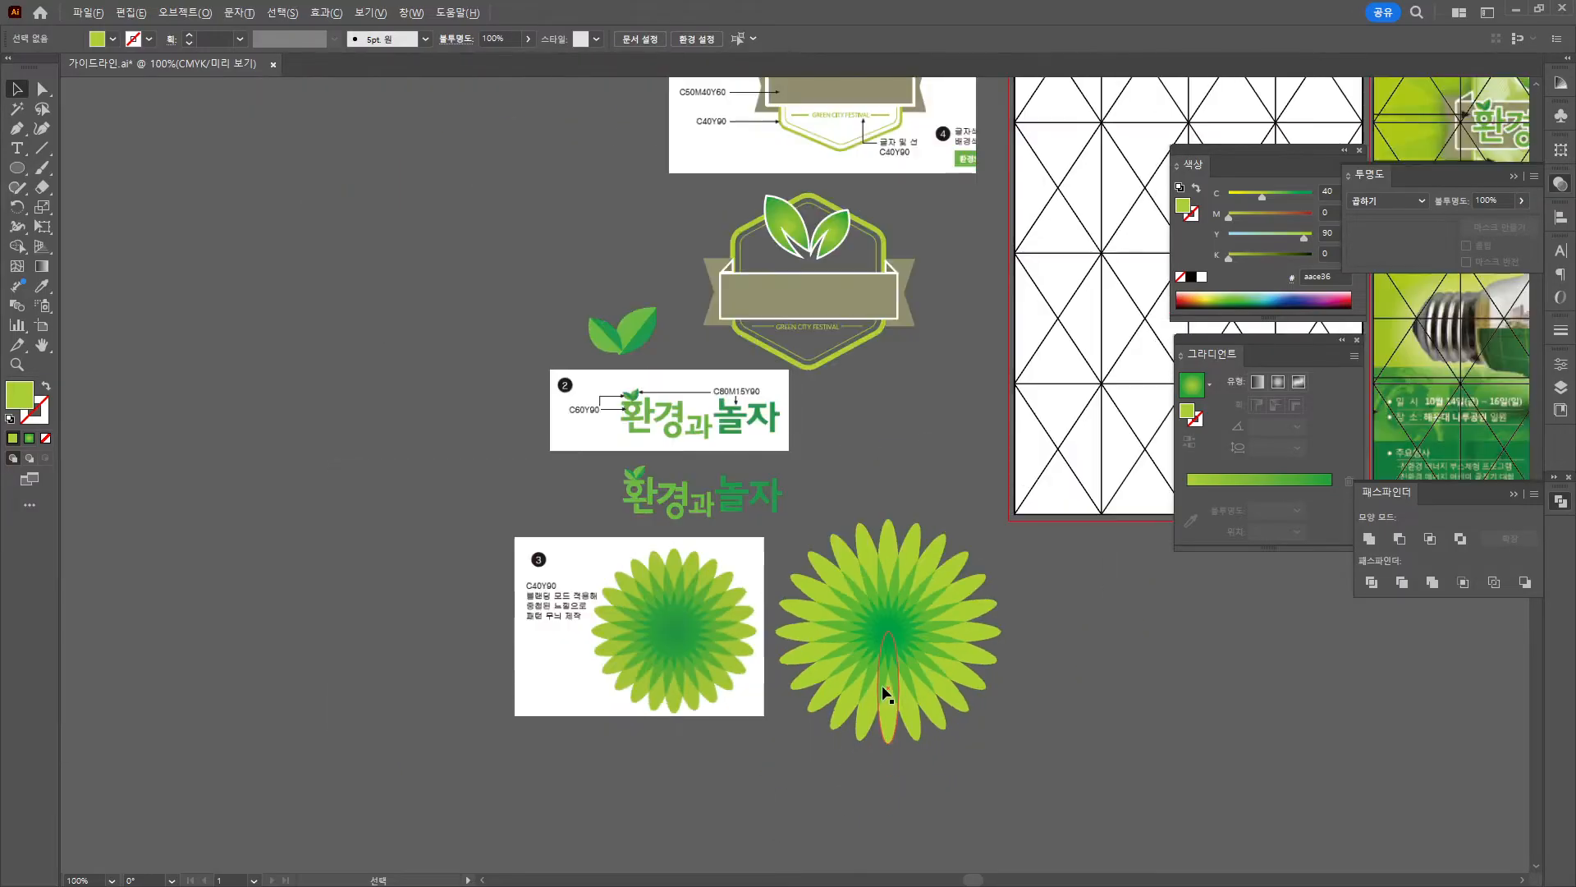
scroll(884, 693, down, 1)
click(455, 582)
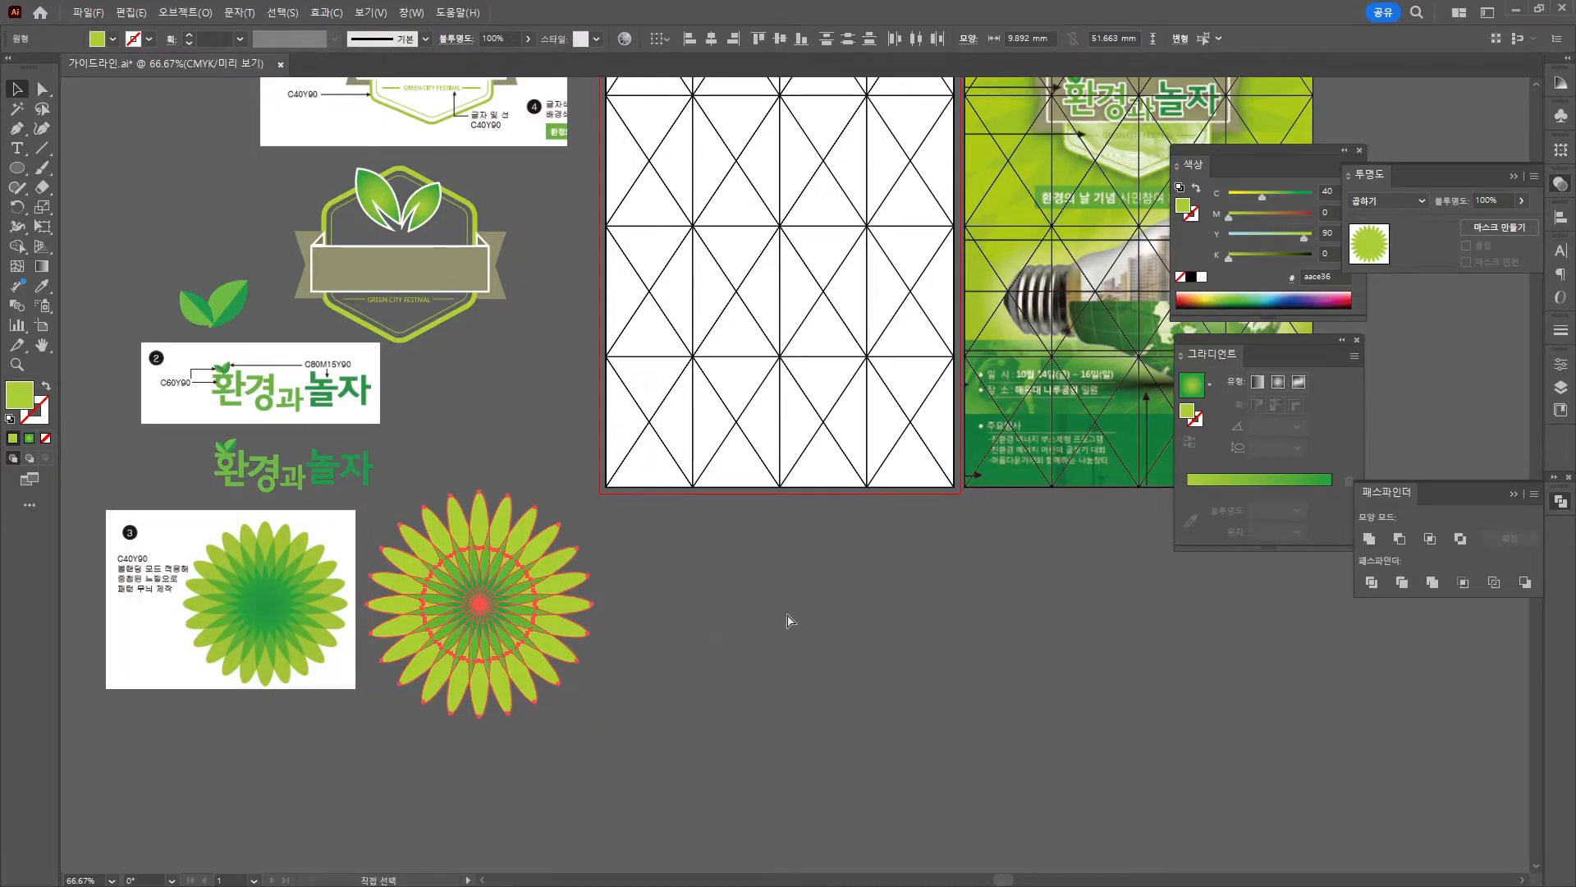
click(788, 616)
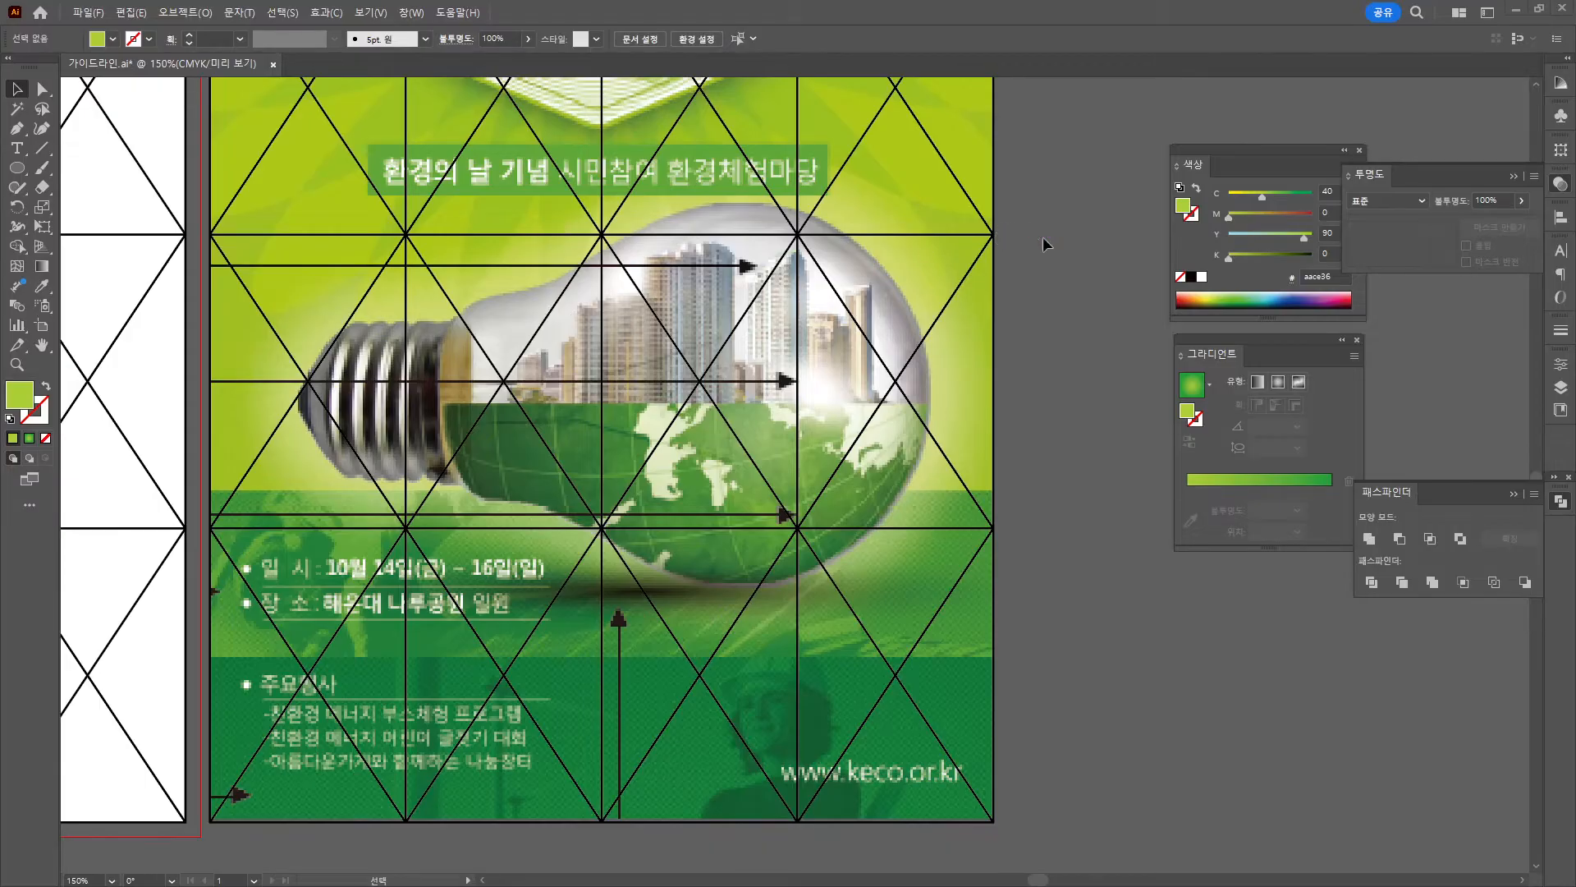
scroll(1052, 248, down, 3)
drag(556, 335, 523, 525)
drag(367, 722, 572, 310)
drag(663, 421, 727, 485)
Shift the flower right, scale it up to about 261 mm, and move it down-left into place.
drag(593, 361, 623, 361)
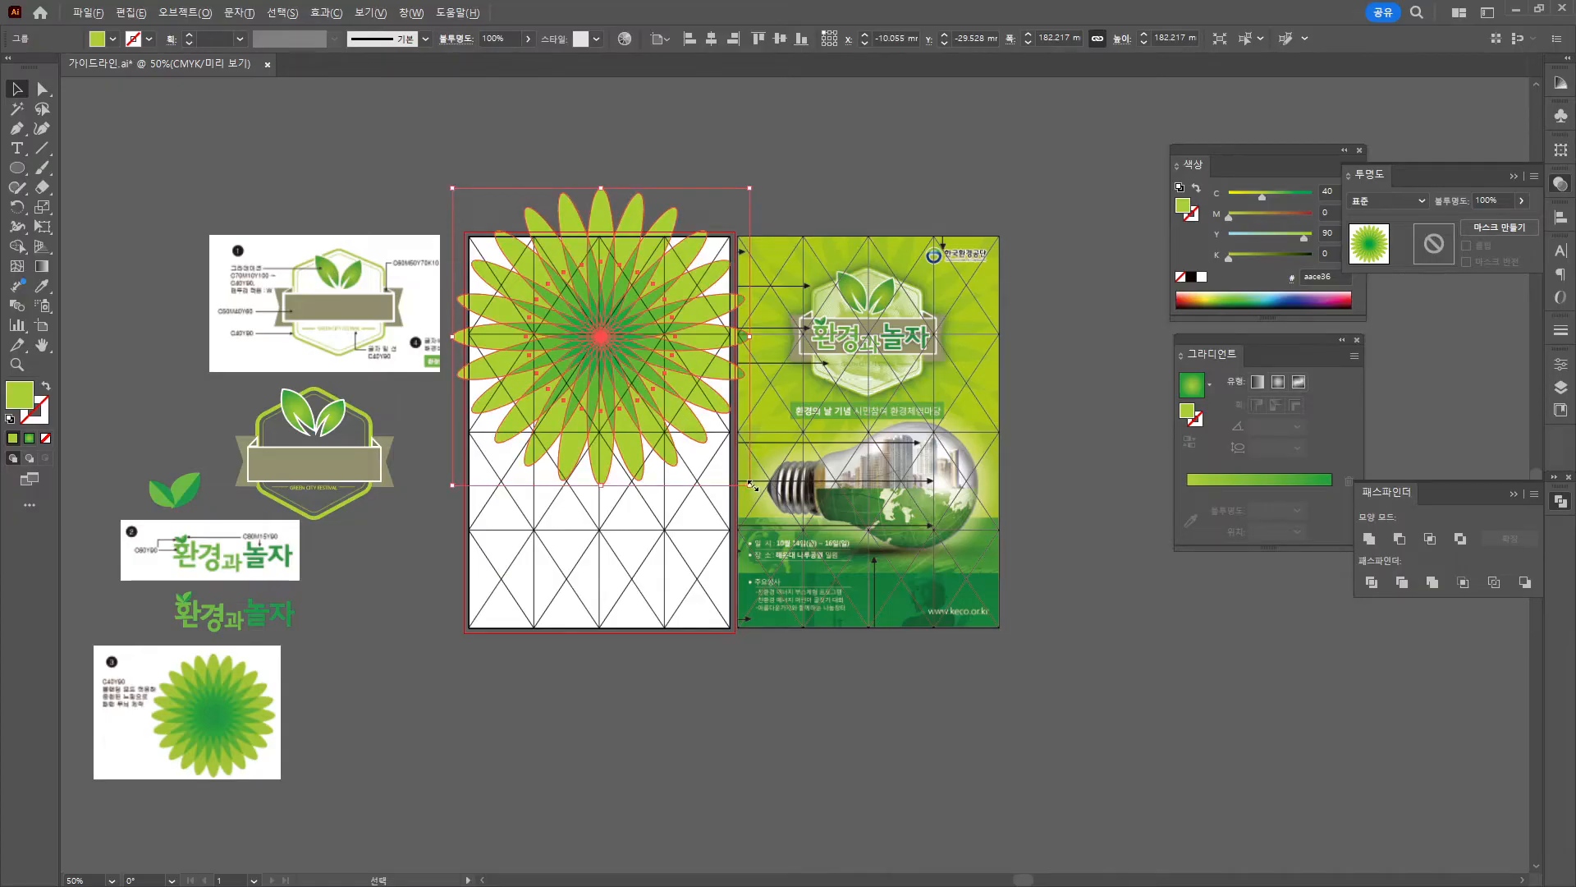
drag(752, 485, 845, 570)
click(811, 676)
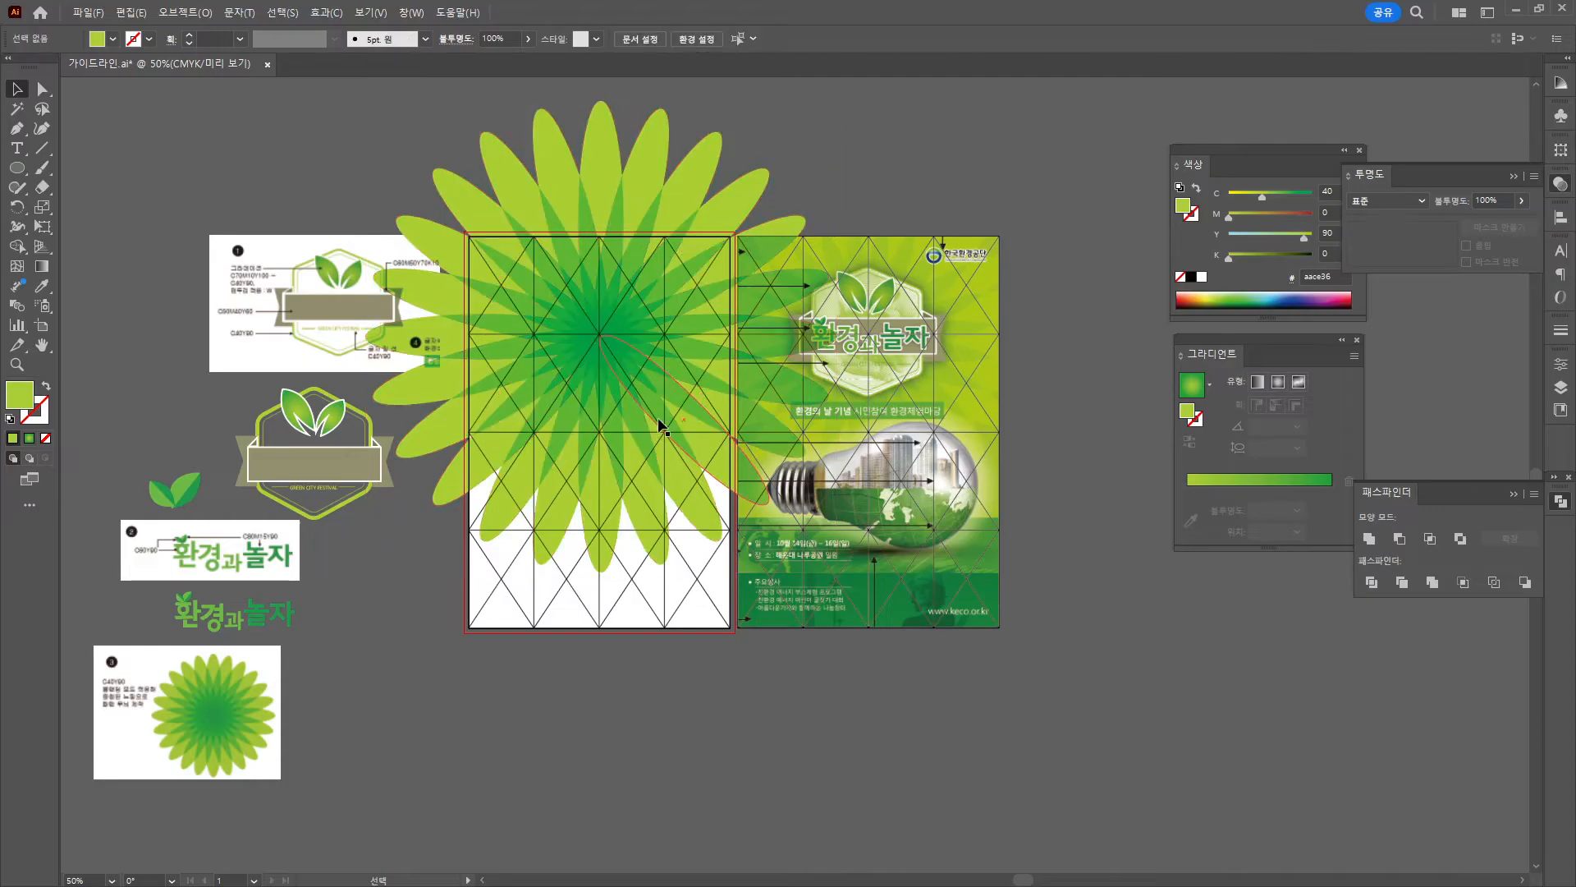
click(657, 435)
click(542, 711)
drag(667, 375, 595, 639)
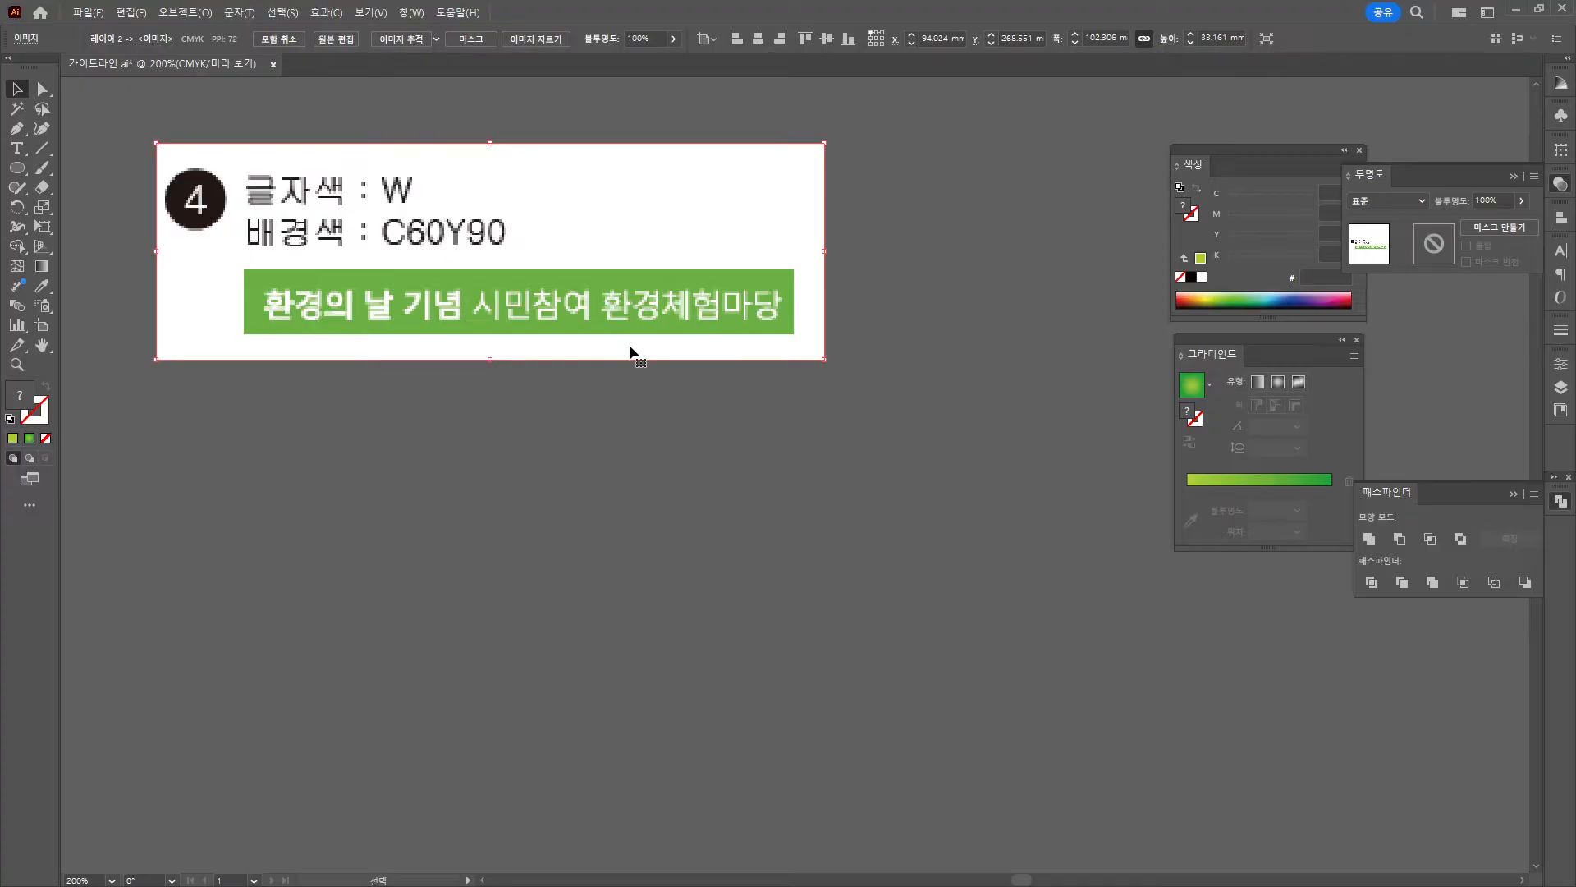
Review the page 26 instructions and finished design in the reference PDF.
key(alt+Tab)
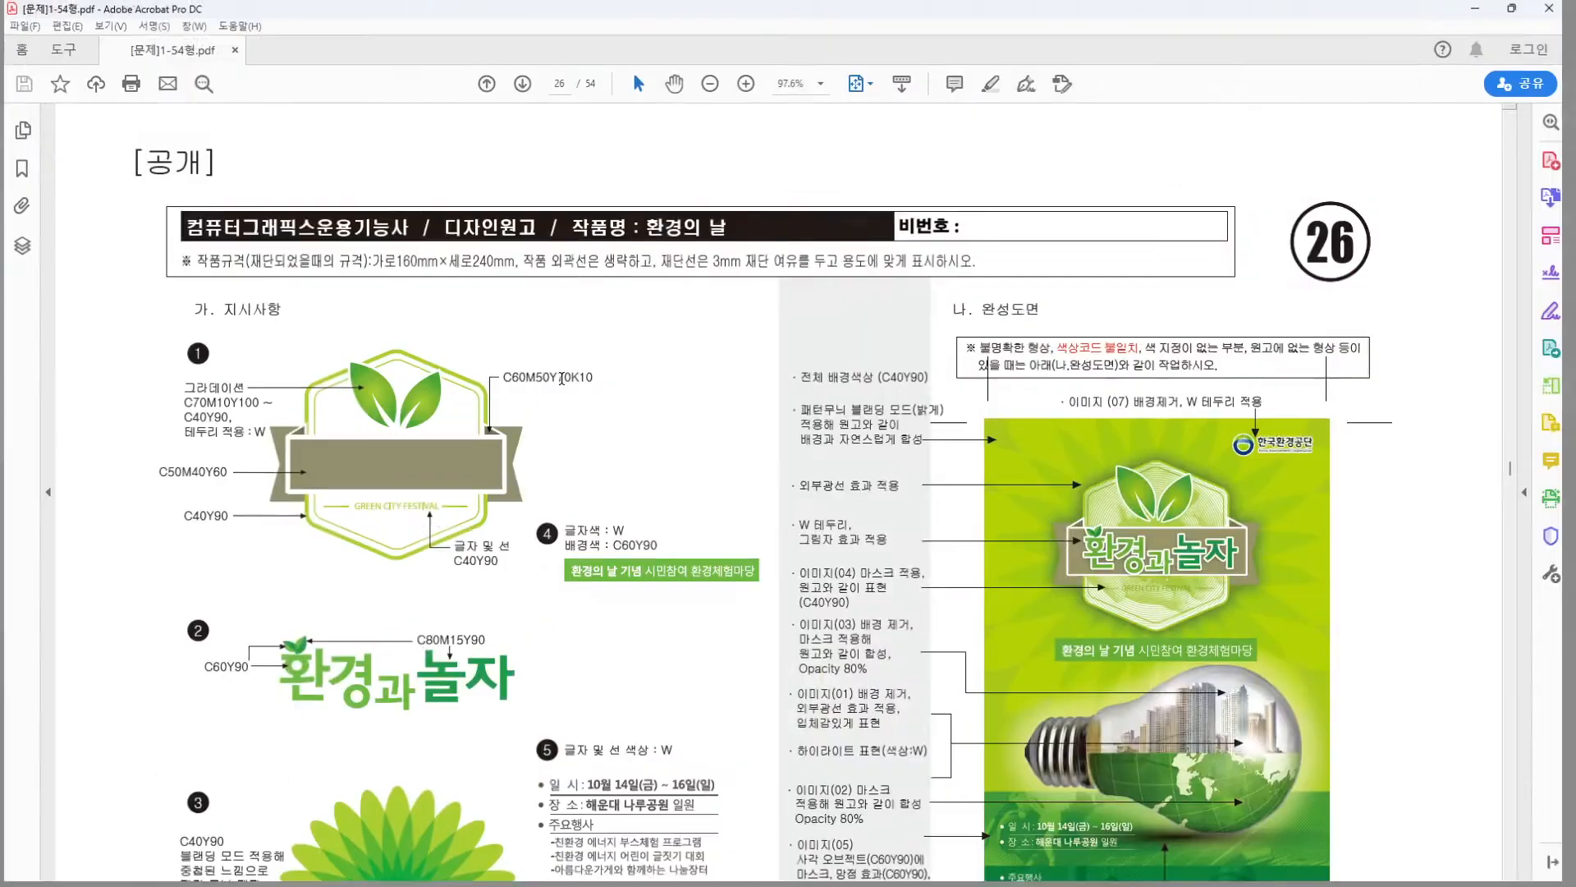
scroll(659, 725, down, 4)
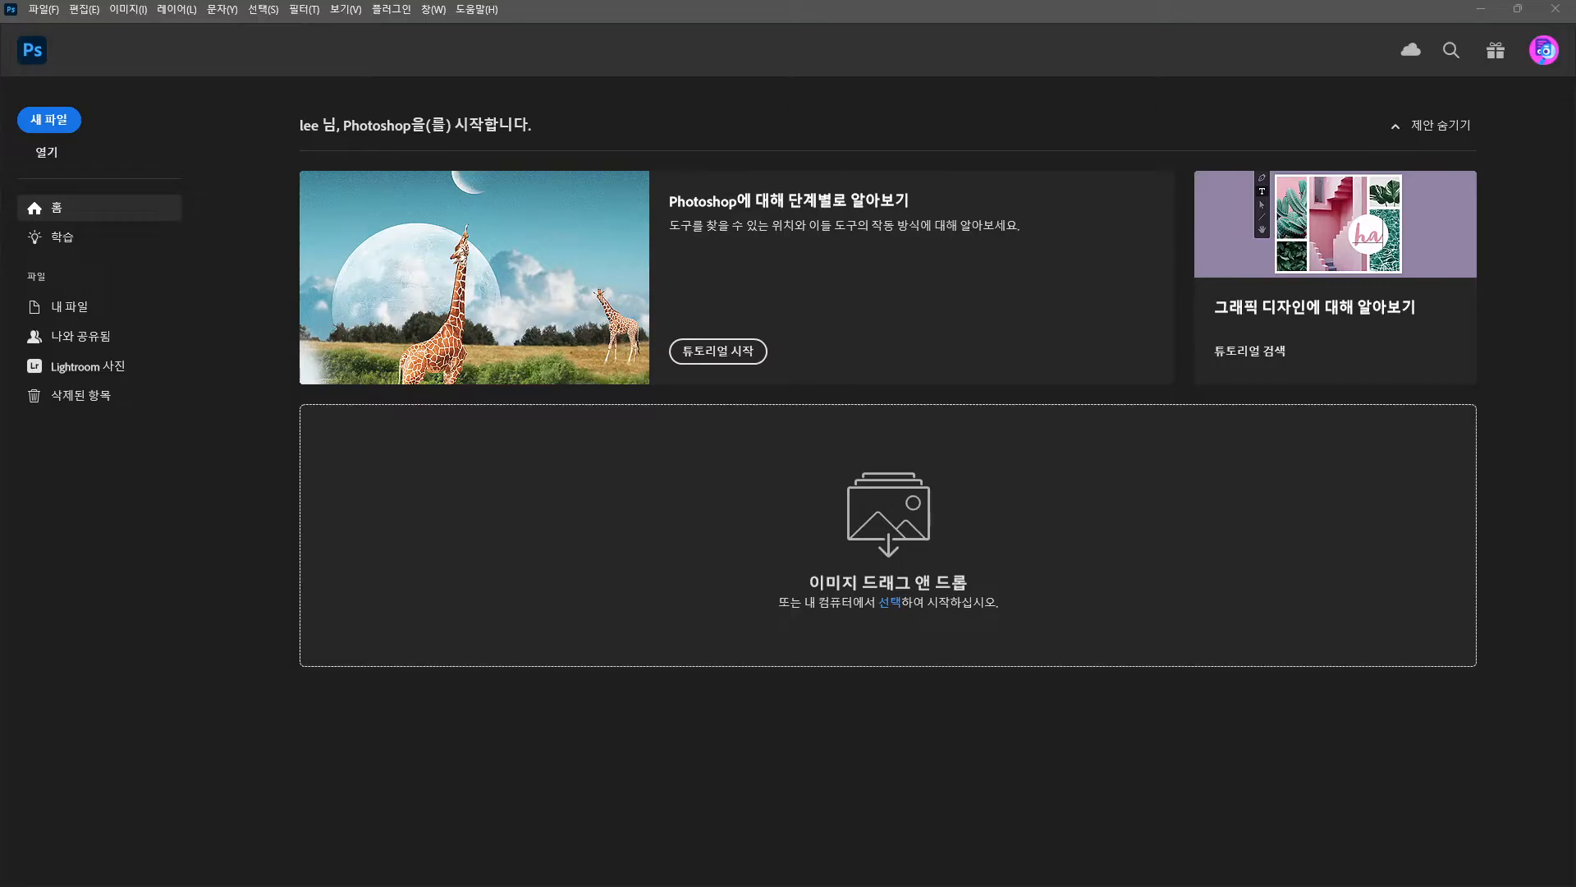
Create a new document named 26: 166 × 246 mm, 150 ppi, CMYK colour.
click(43, 9)
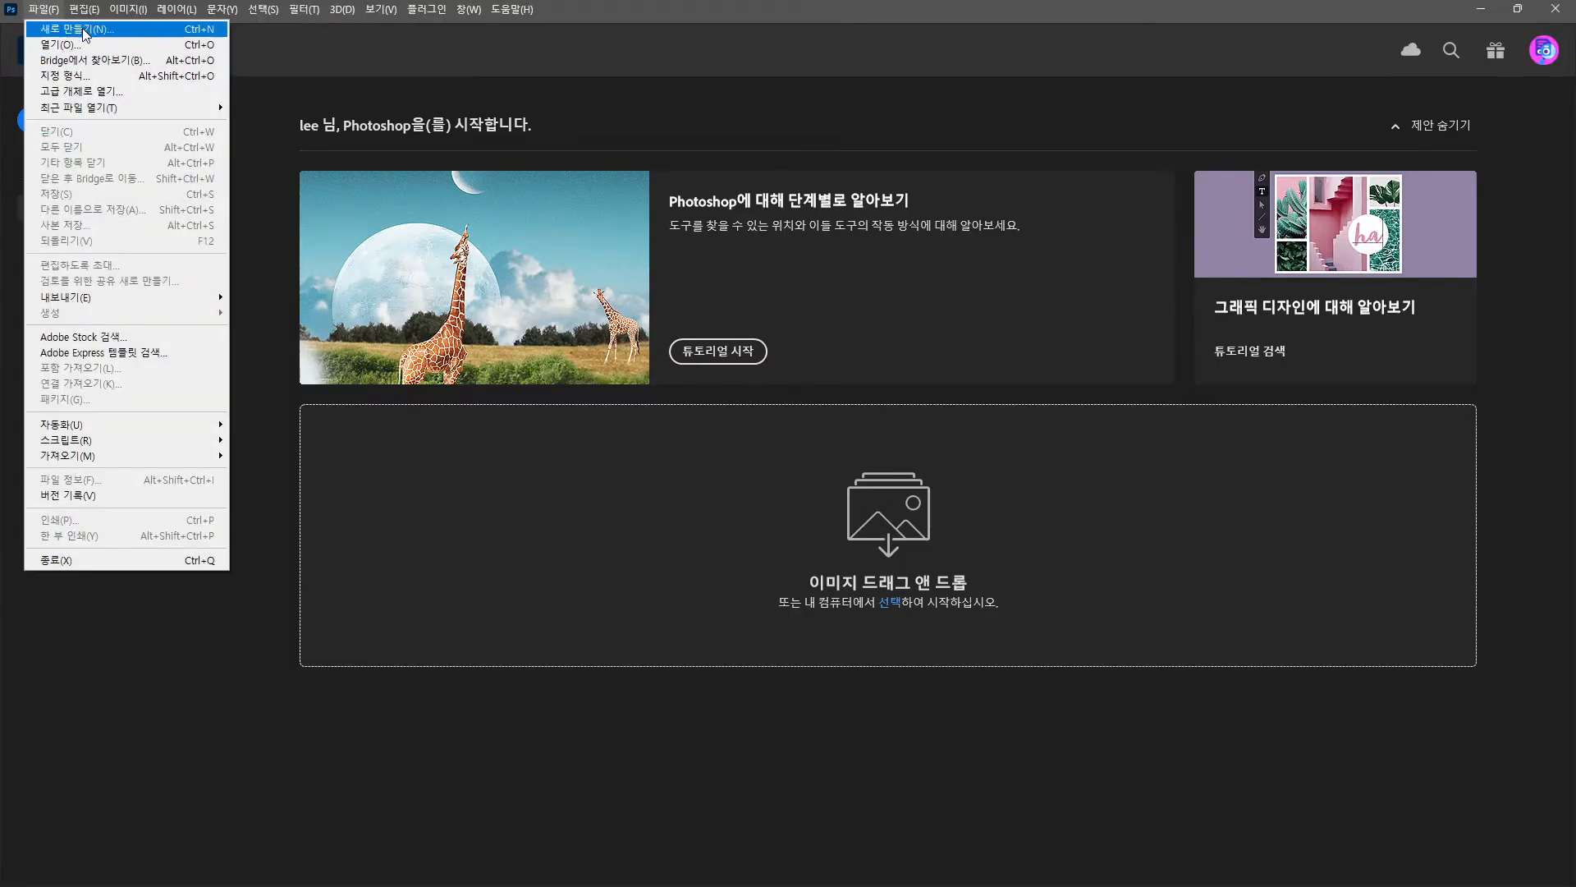
click(82, 33)
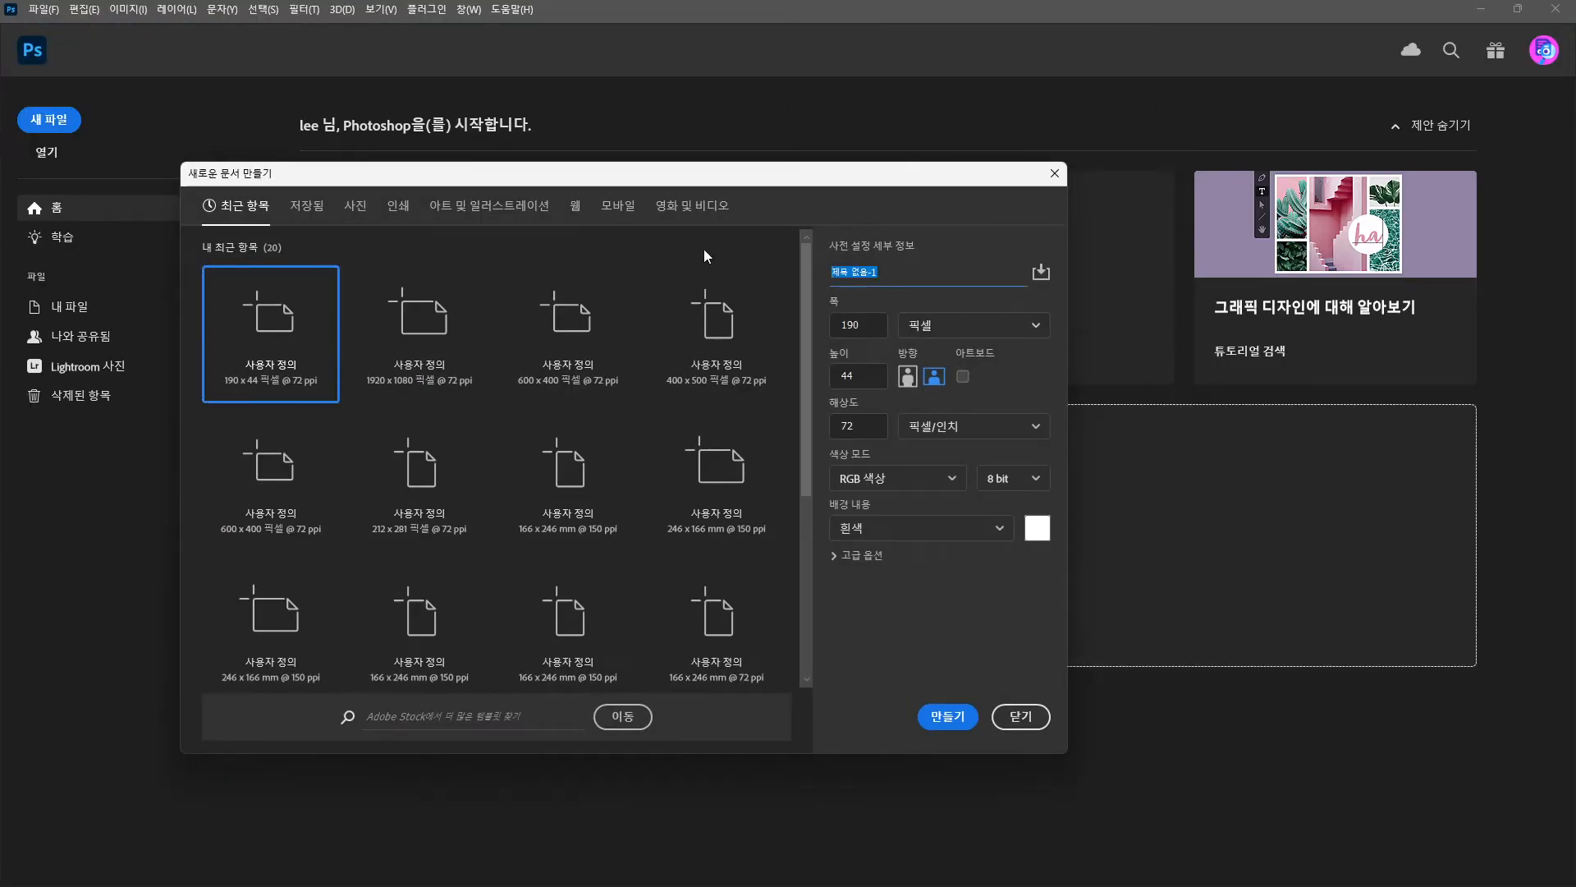
text(26)
click(927, 325)
click(931, 436)
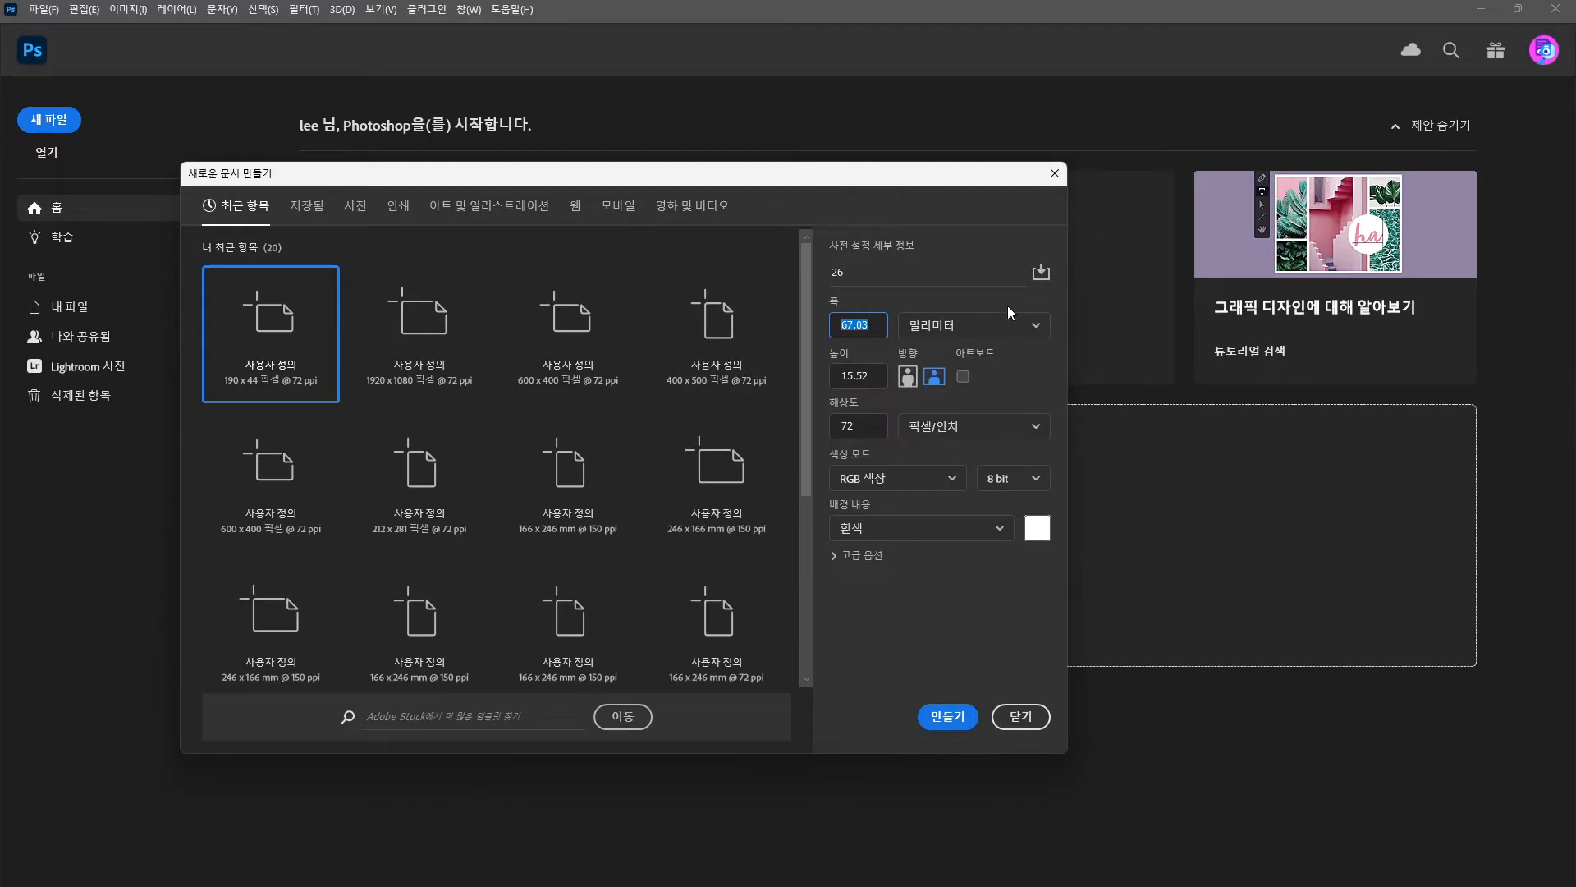
text(166)
click(864, 377)
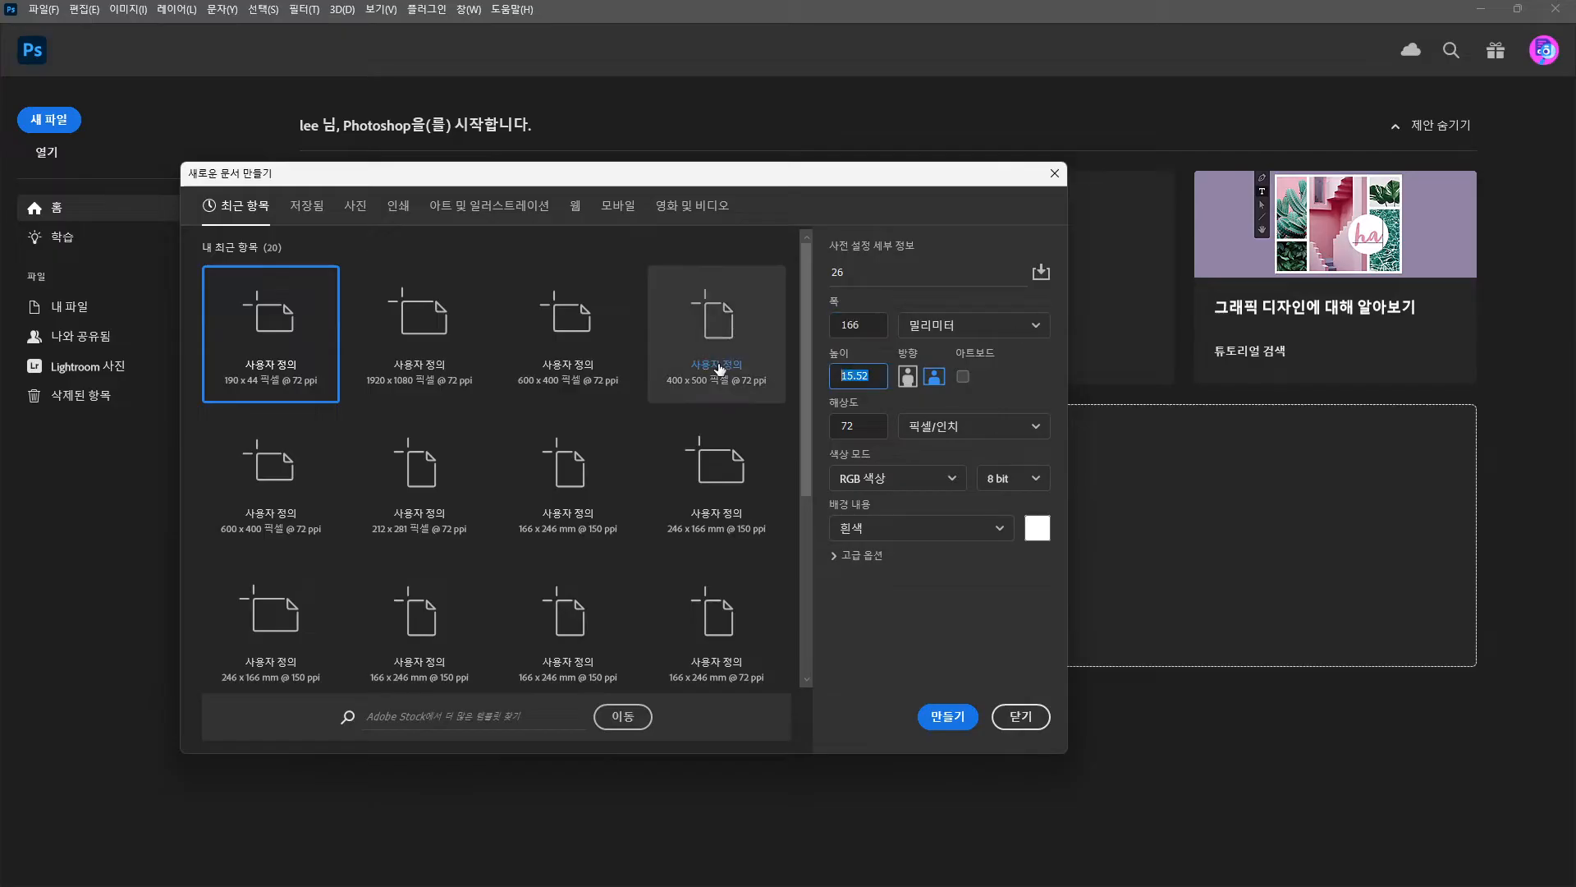
text(246)
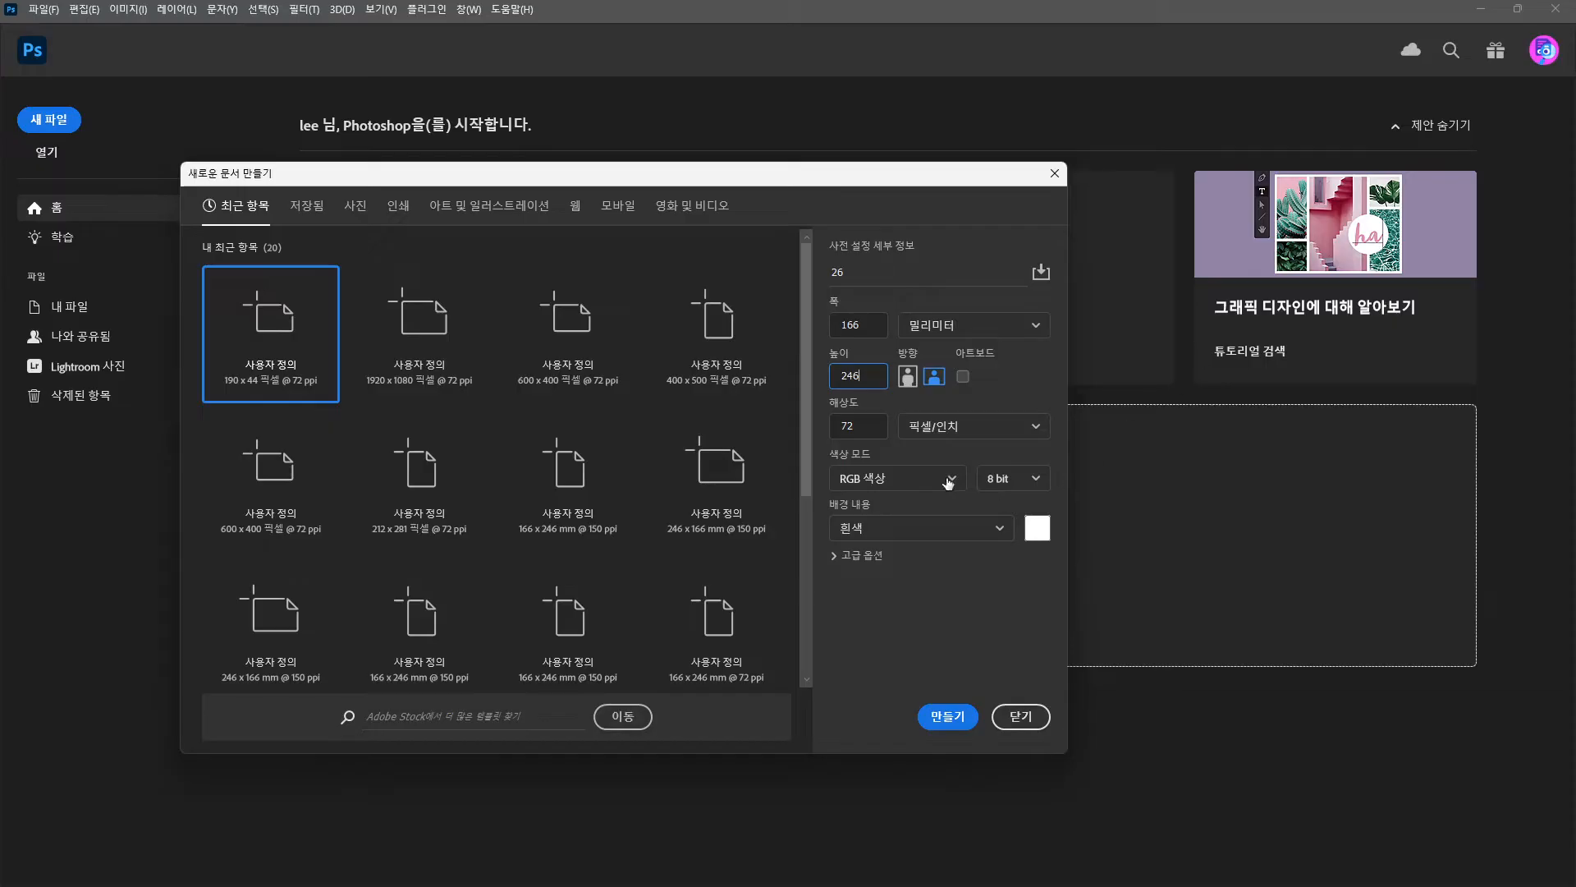
click(864, 419)
text(15)
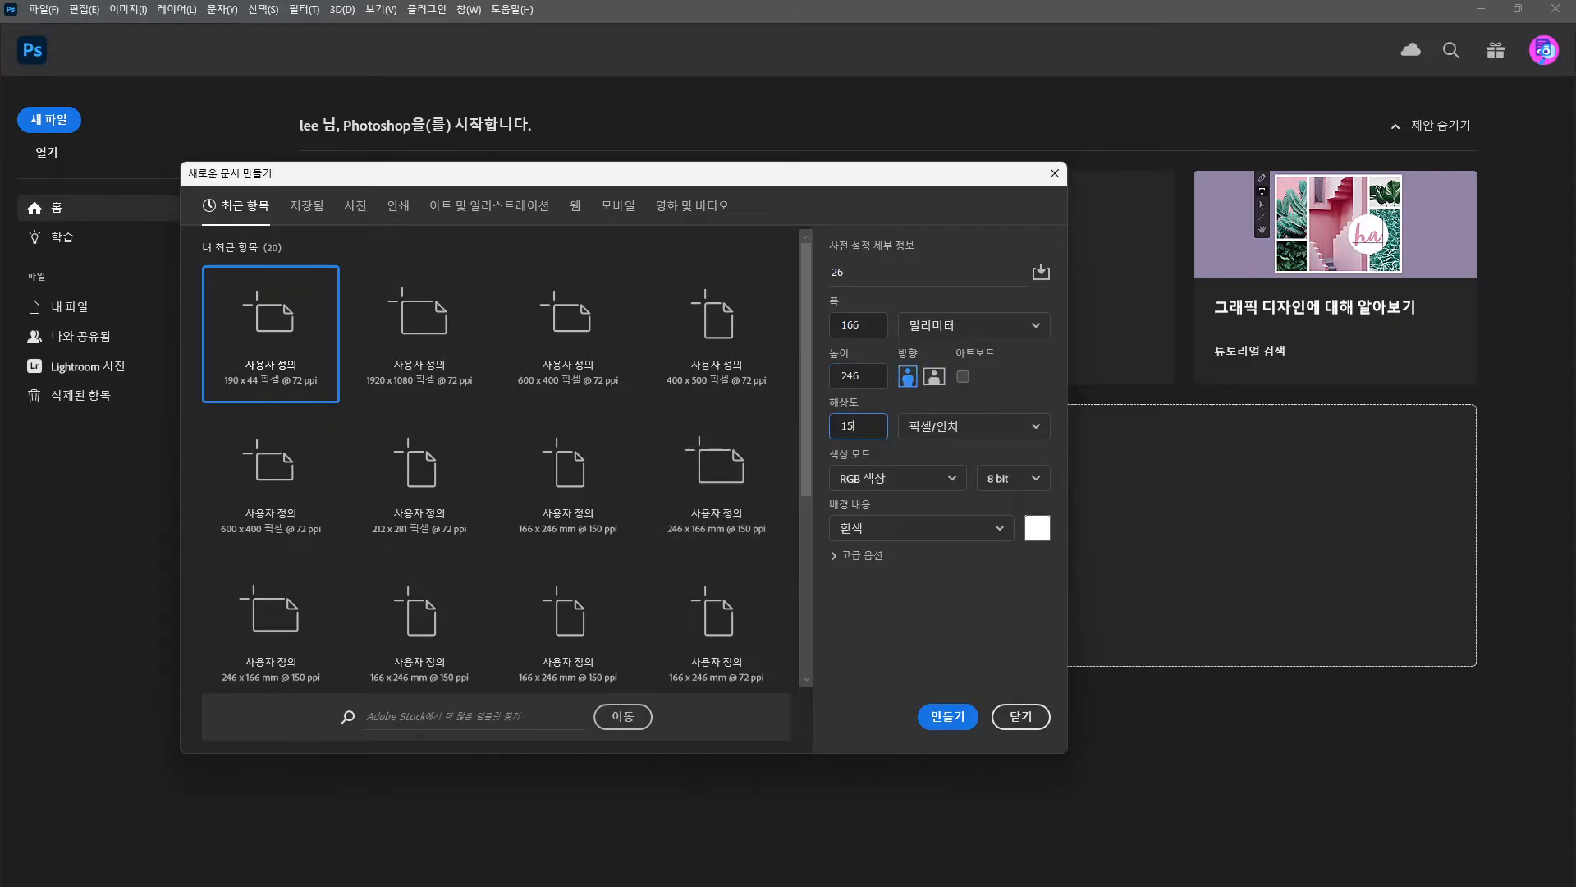
text(0)
click(885, 492)
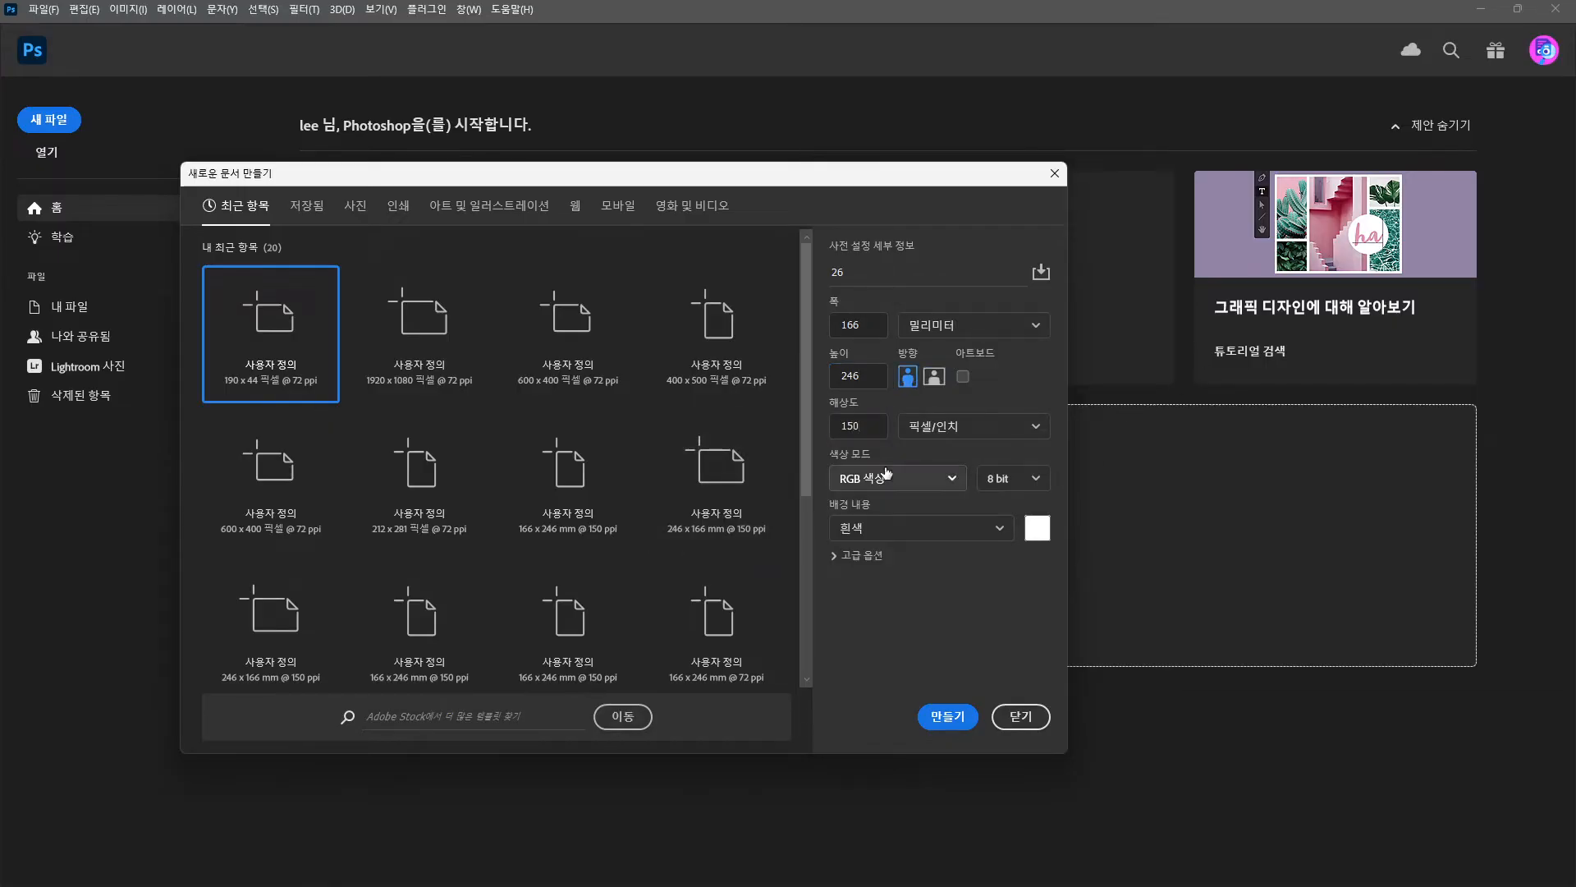
click(884, 493)
click(885, 587)
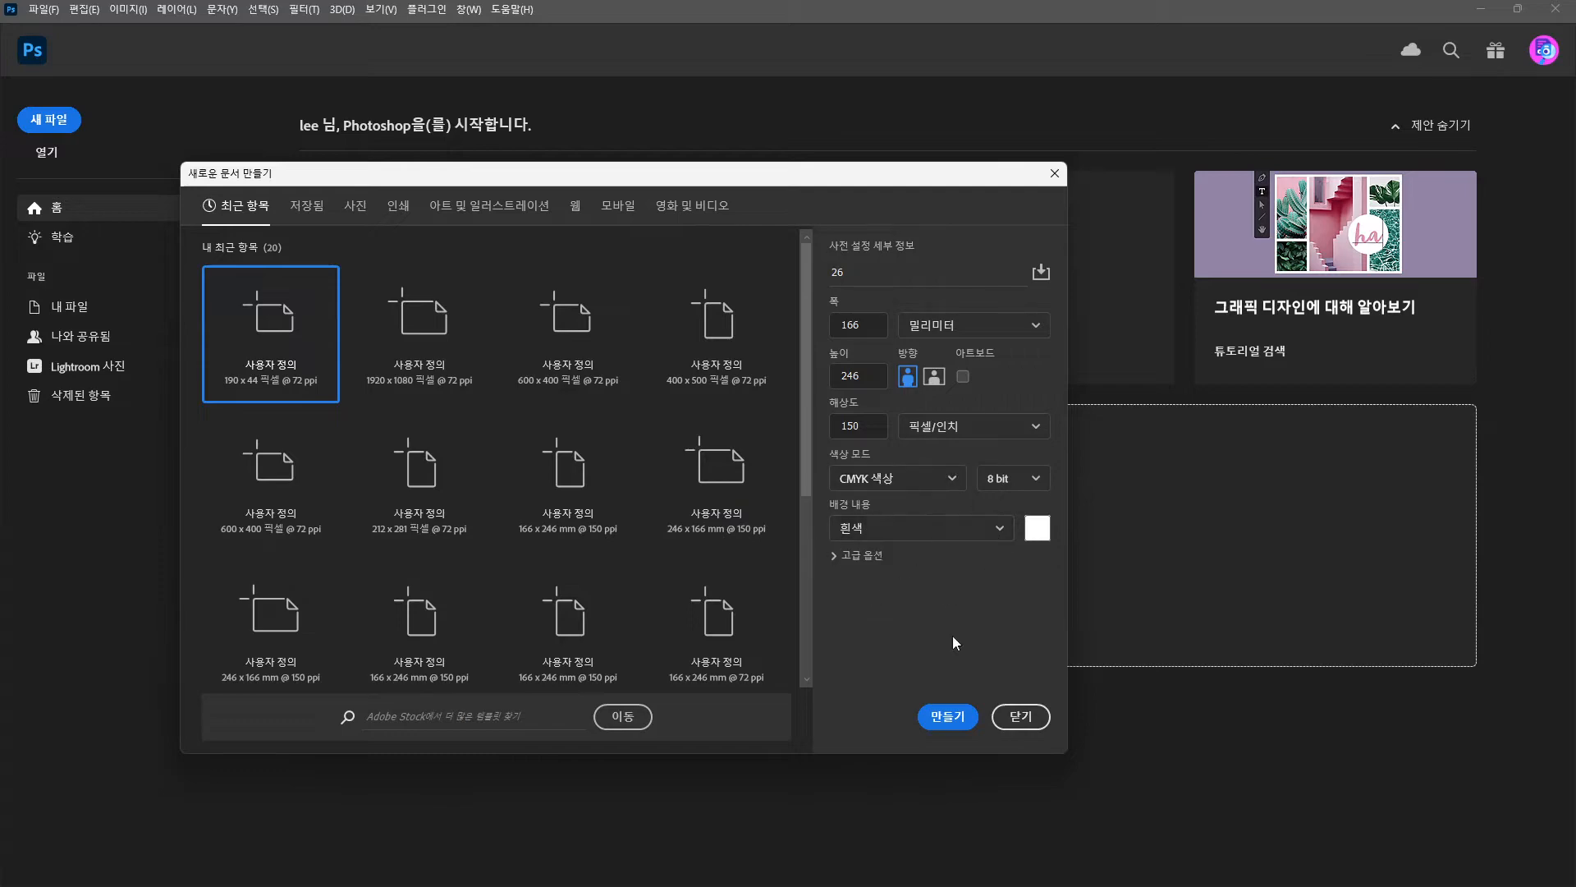
click(949, 717)
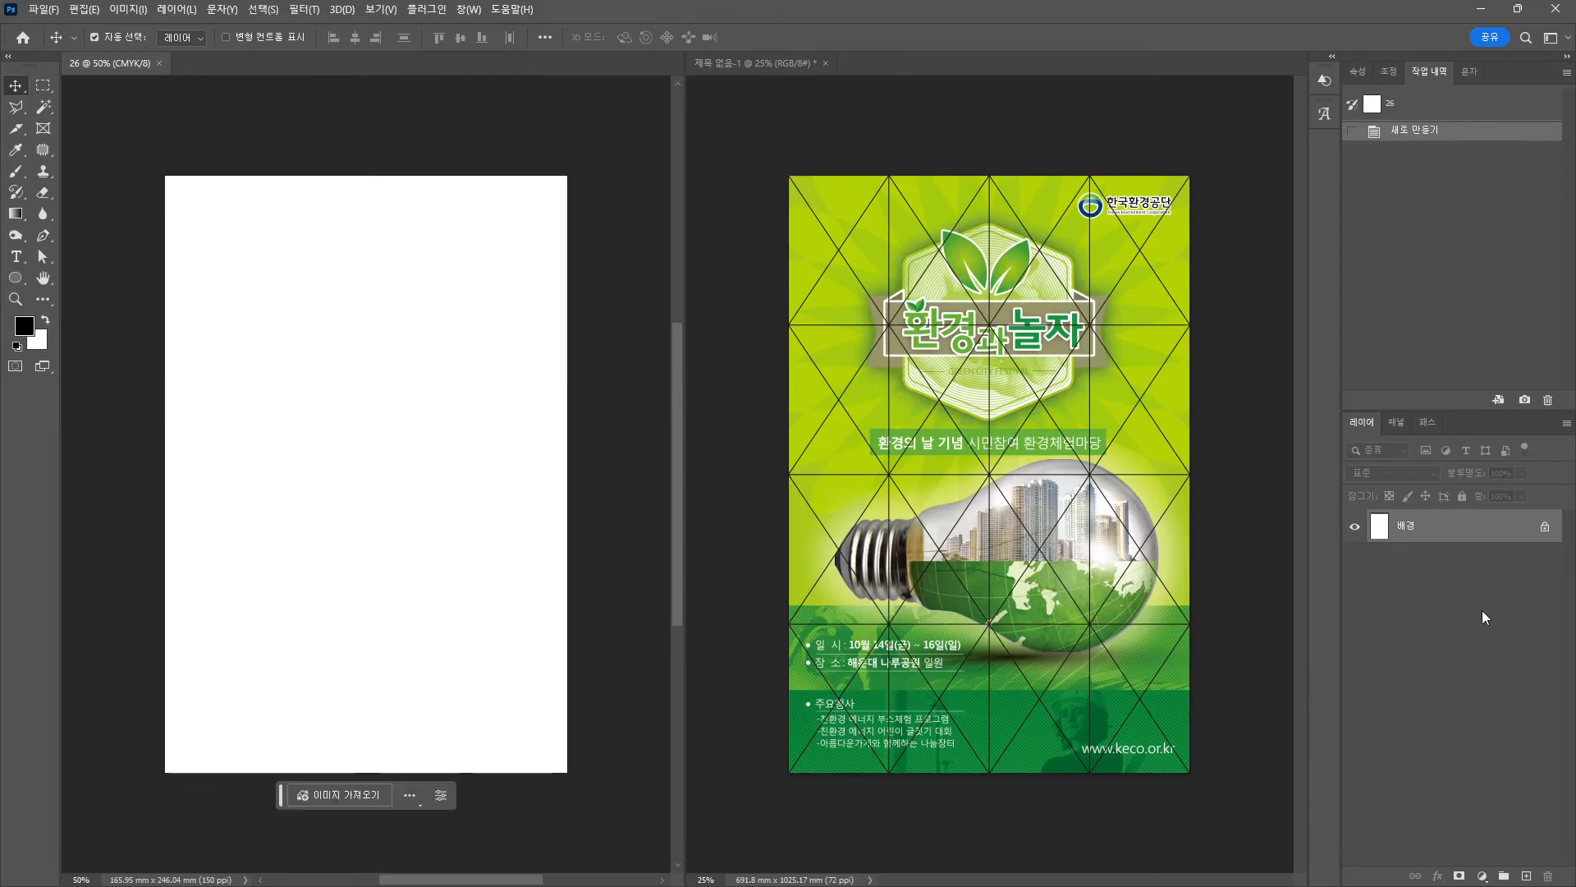
Paste the grid as a smart object and position it at X and Y 3.04 mm.
key(ctrl+v)
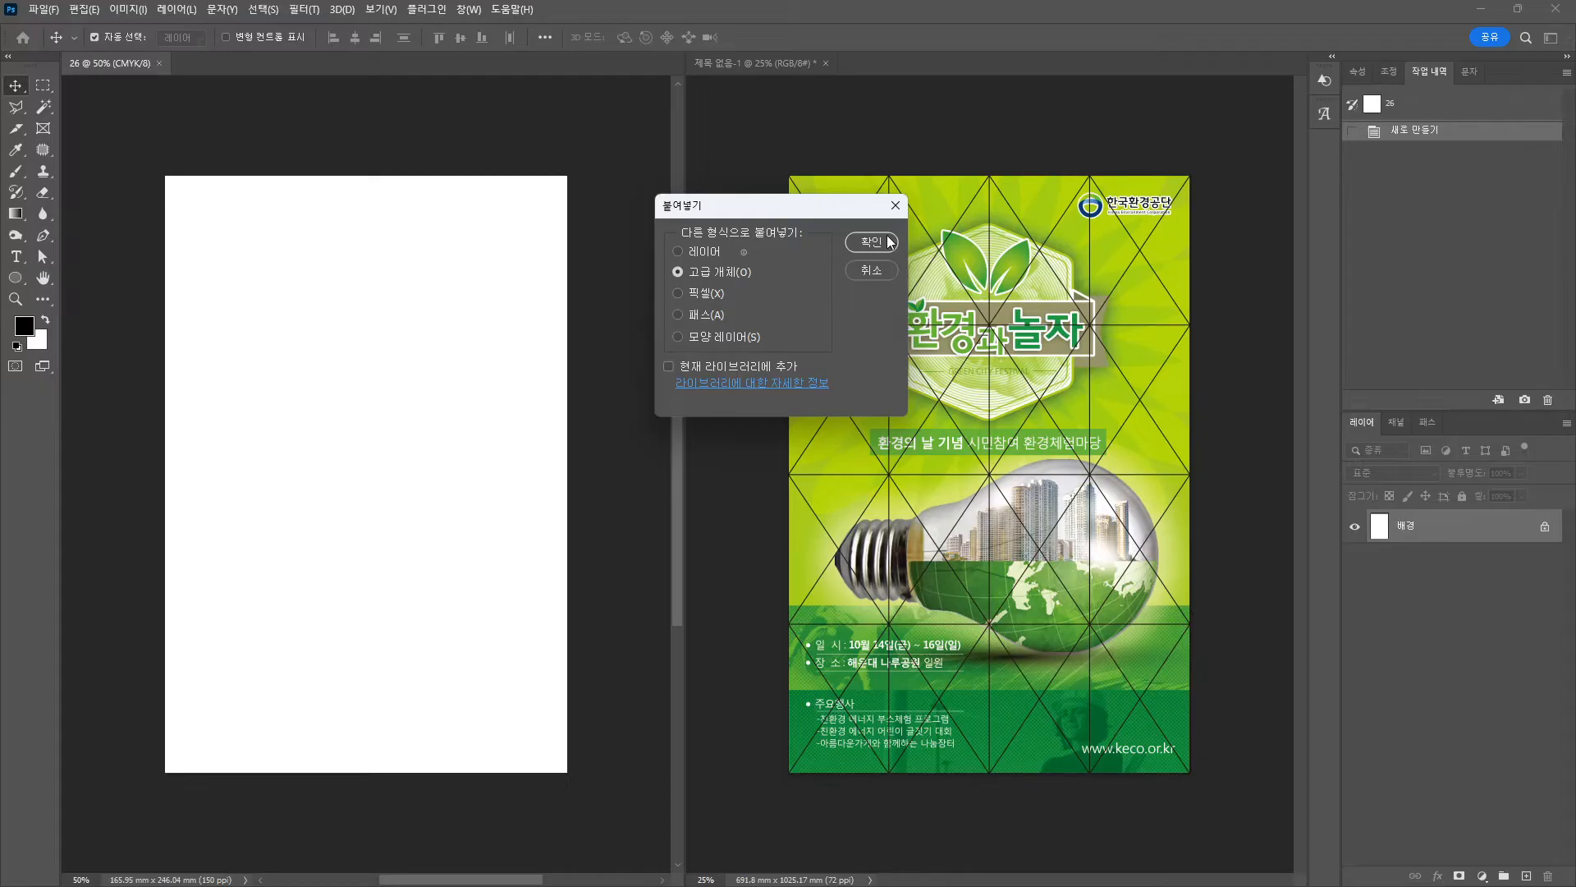
click(887, 242)
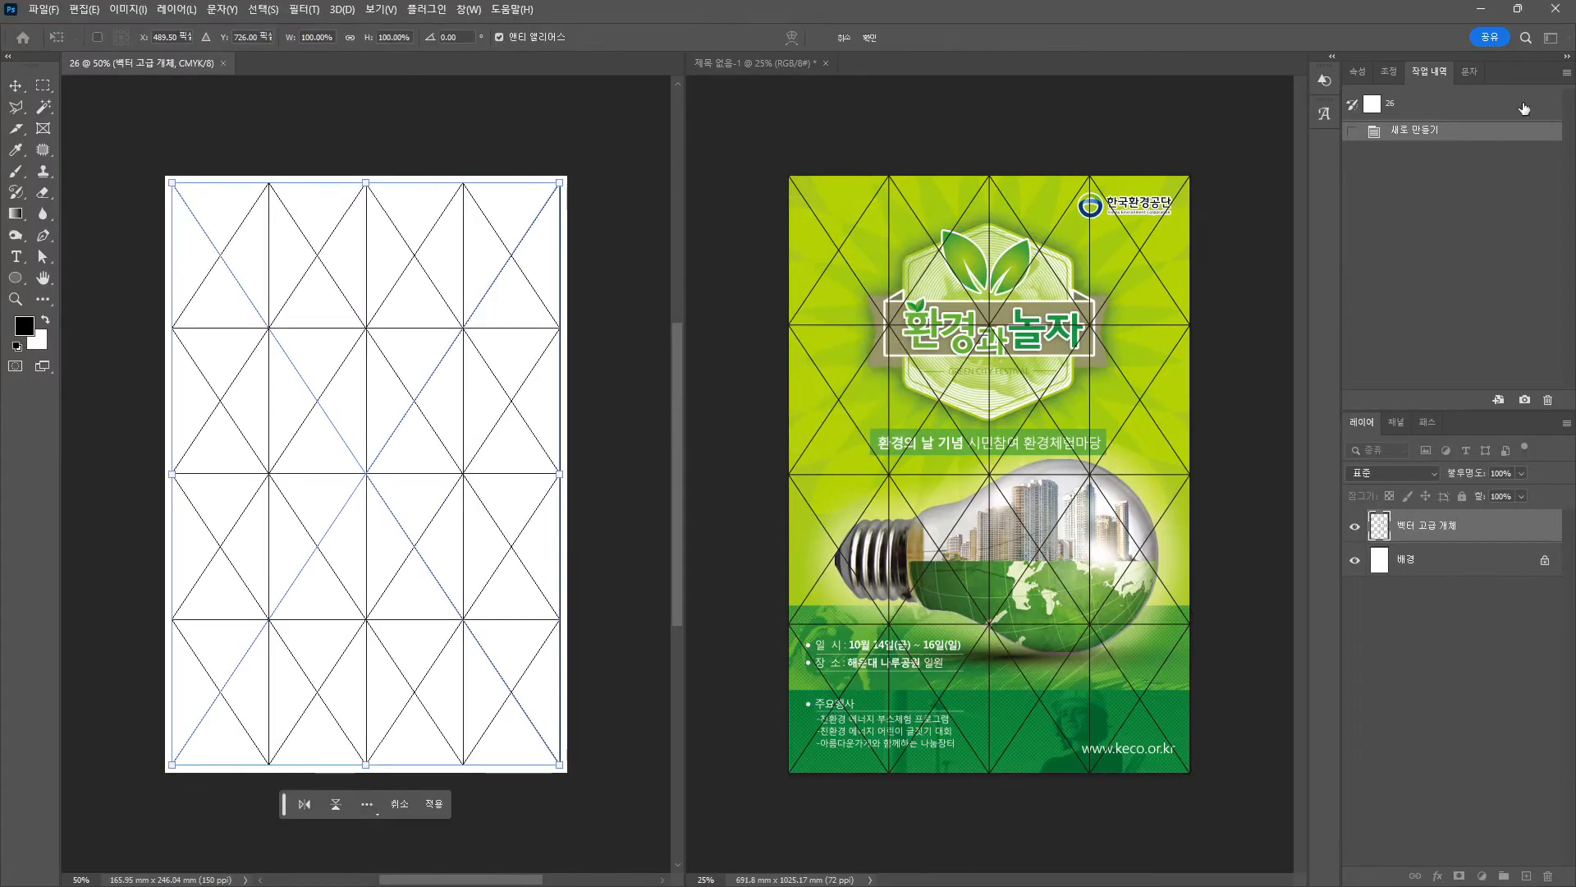
key(Return)
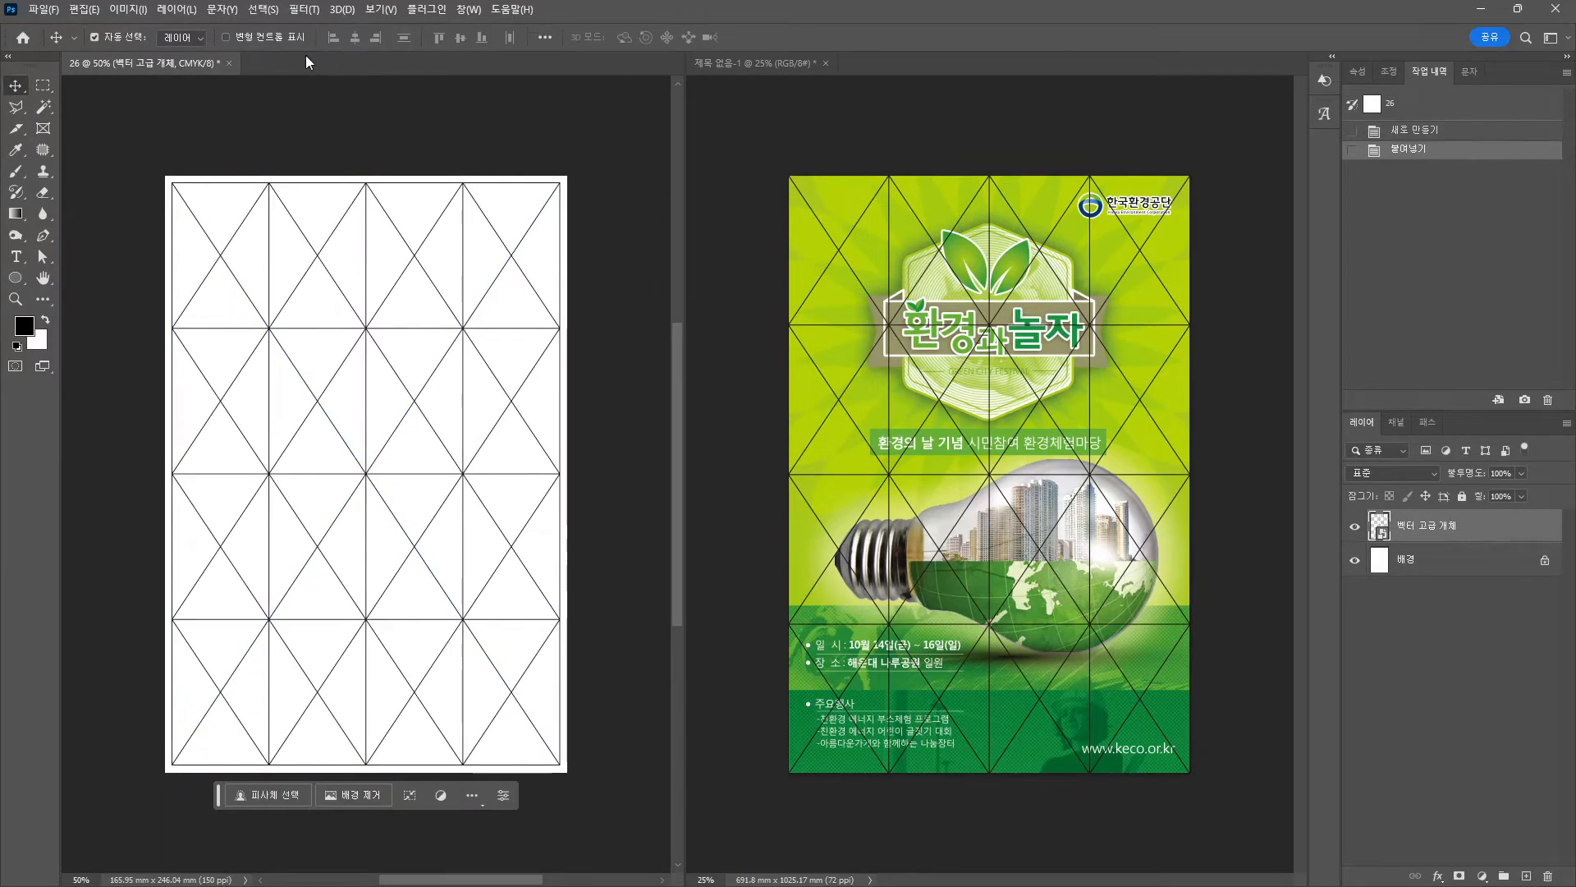
click(1357, 72)
text(3.04)
key(Tab)
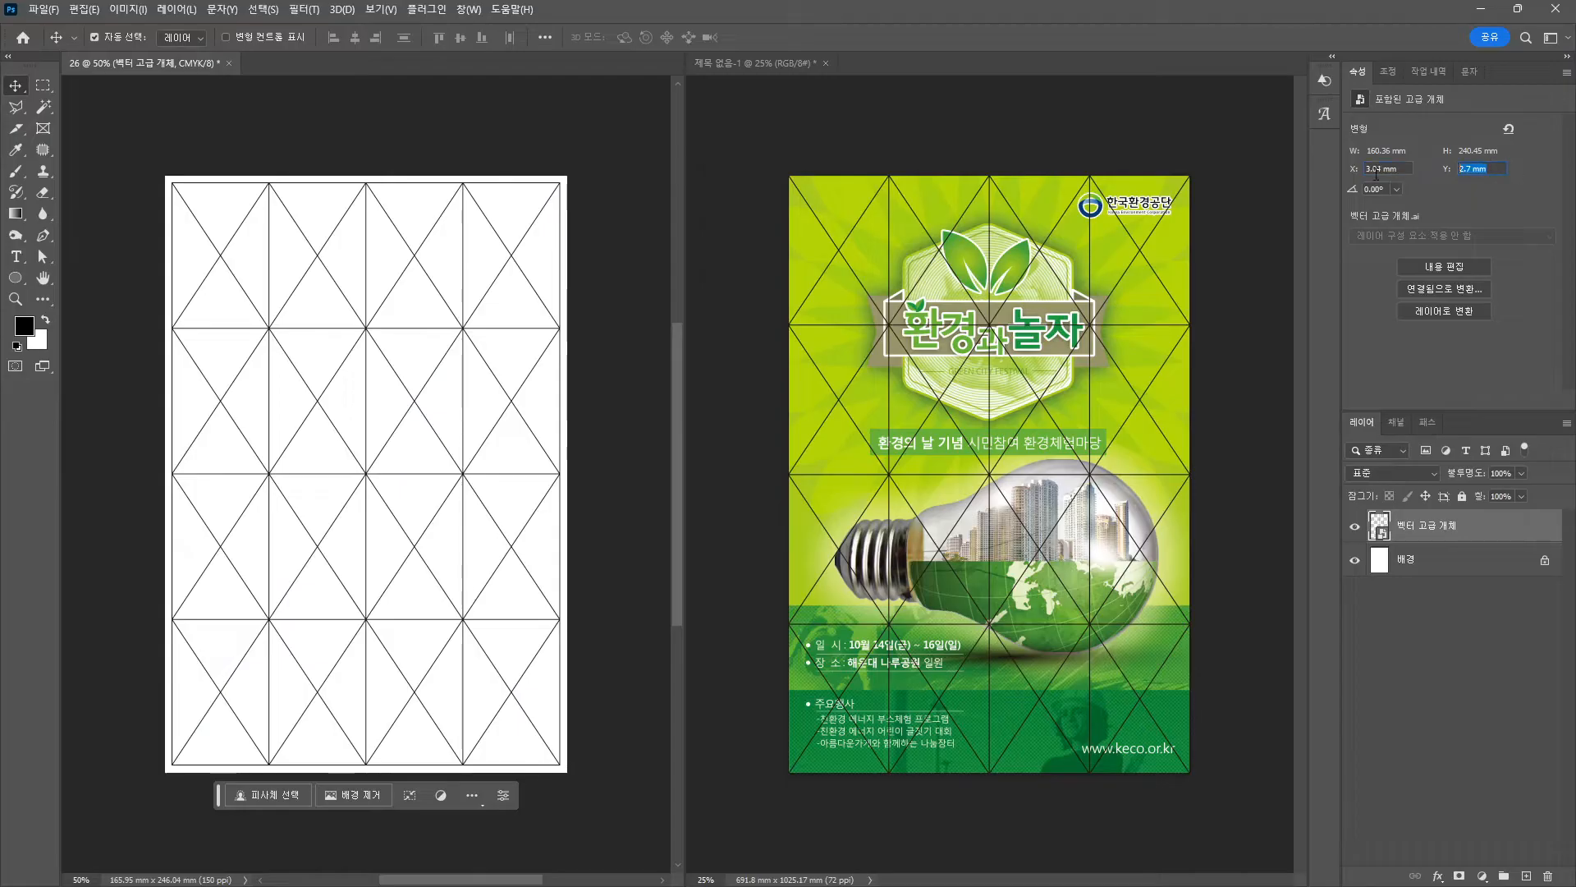
text(3.04)
key(Return)
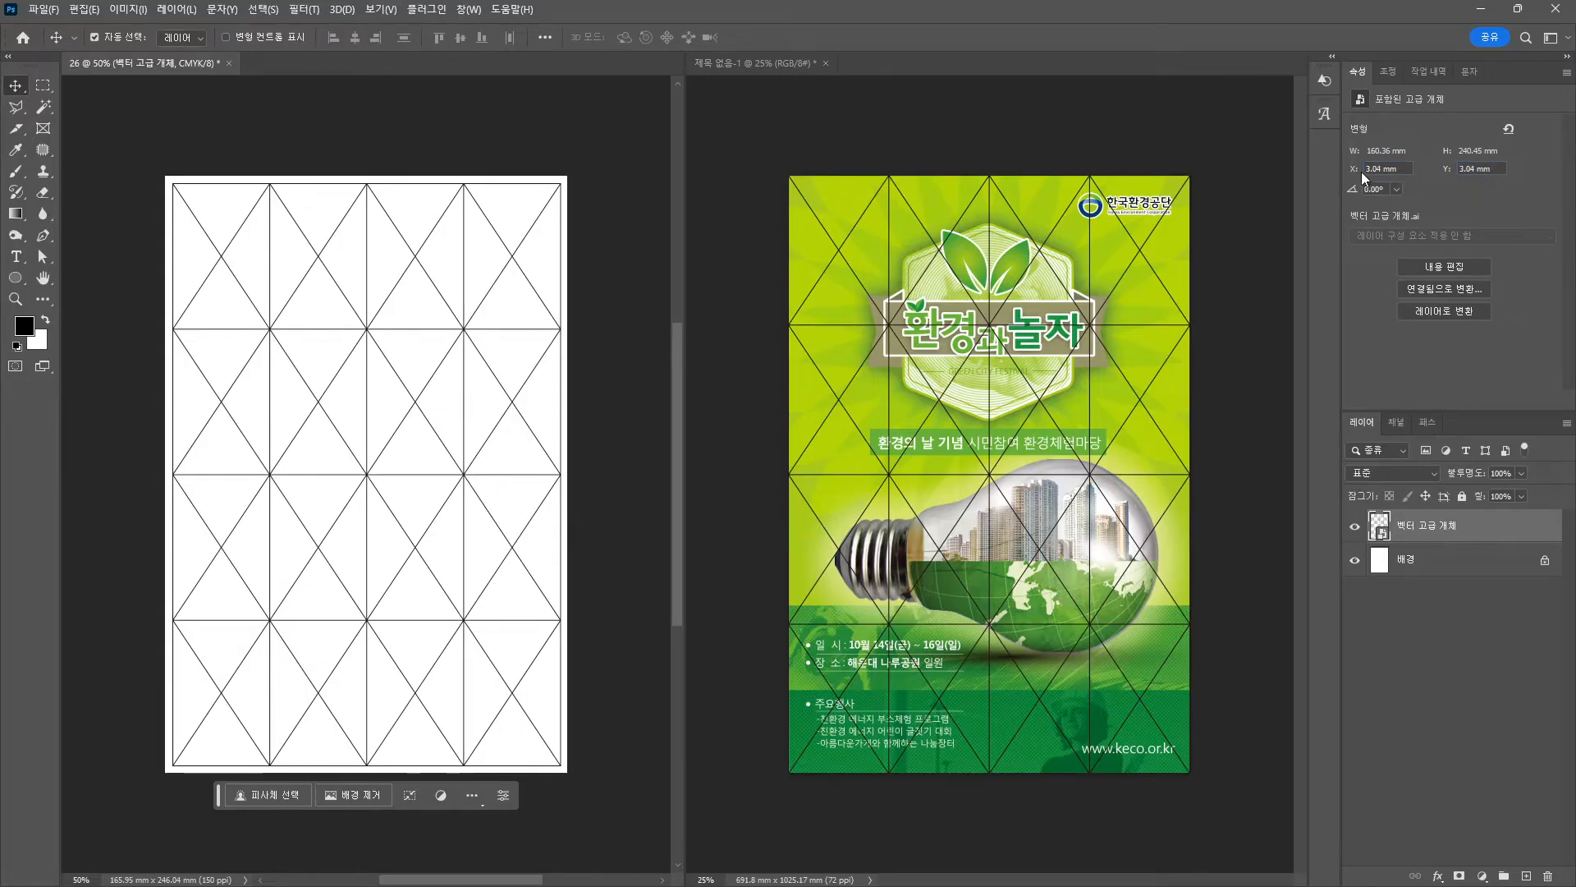
Rename the grid layer to 가이드.
double_click(1444, 524)
text(r가이드)
key(Return)
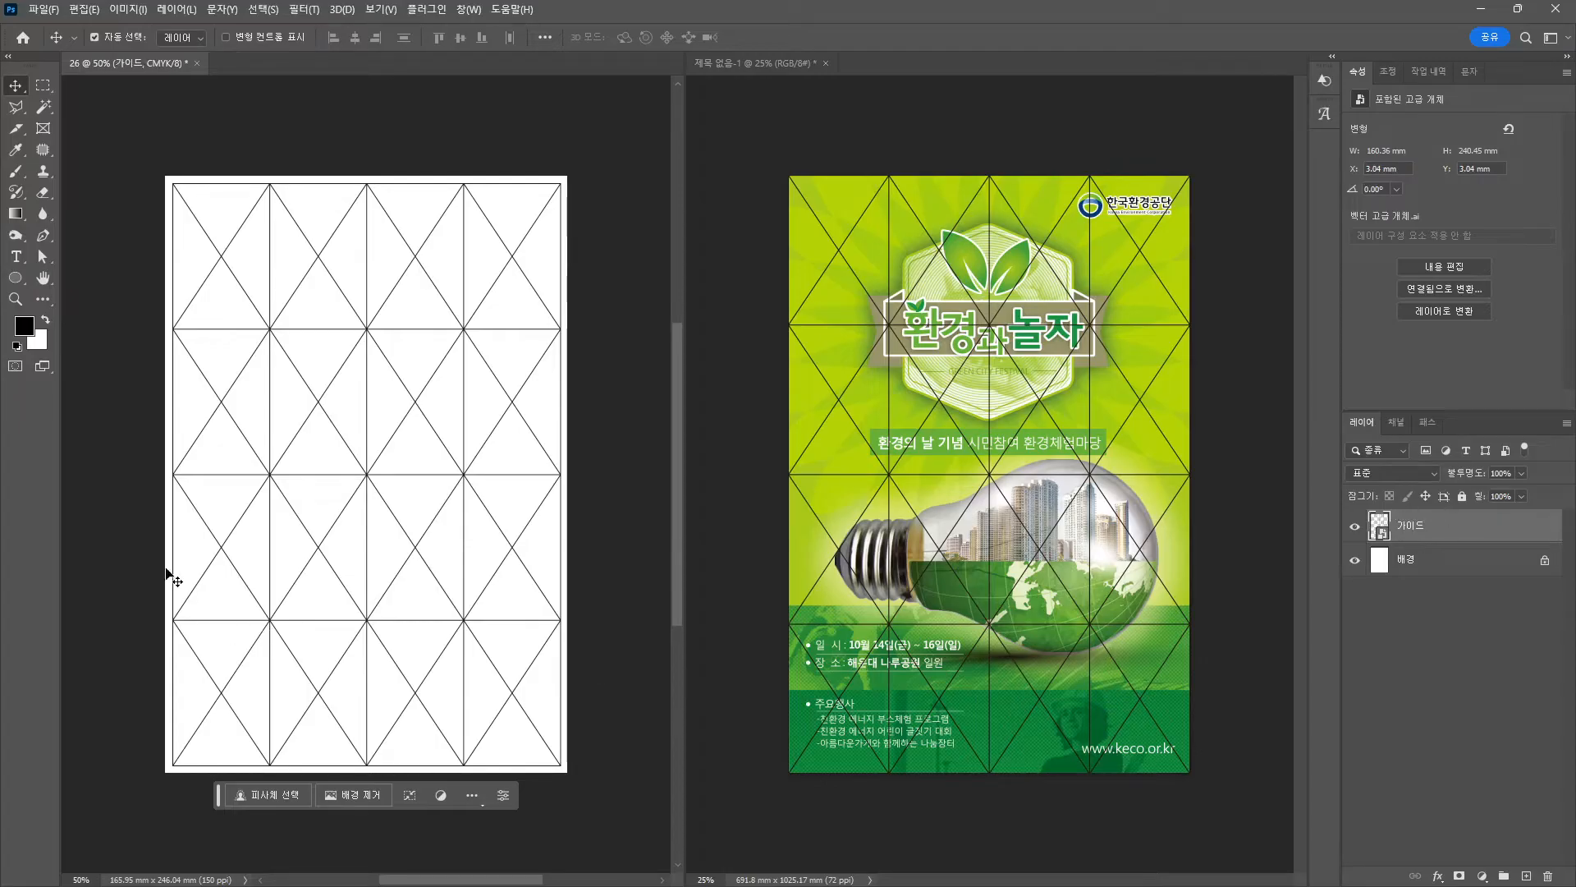
On the background layer, set the foreground colour to yellow-green C40 M0 Y90 K0.
click(1439, 564)
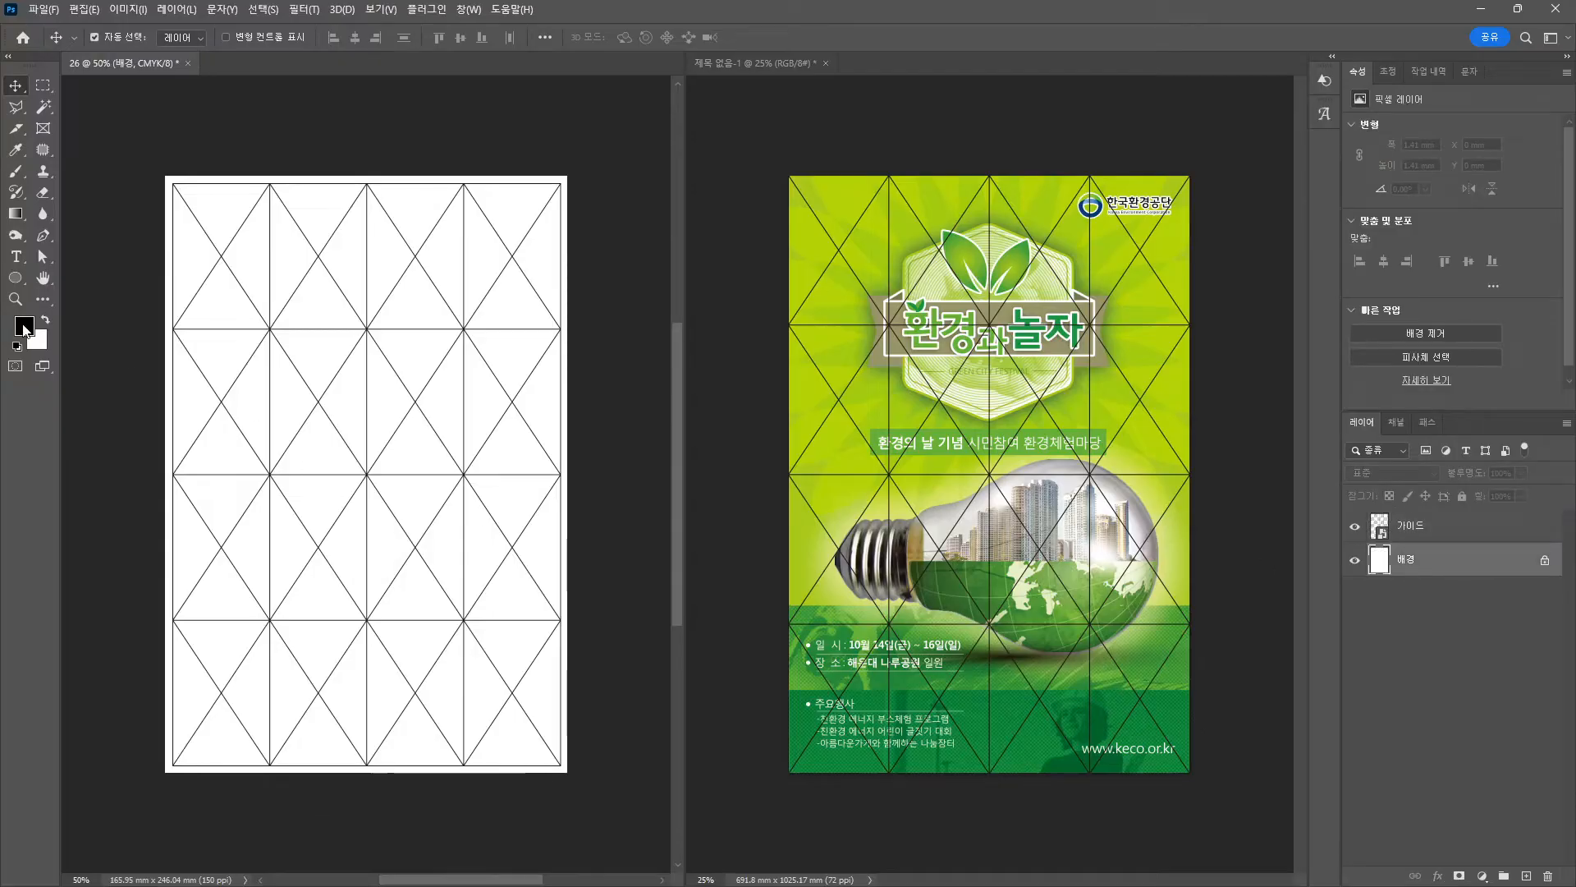
click(24, 327)
drag(821, 90, 437, 160)
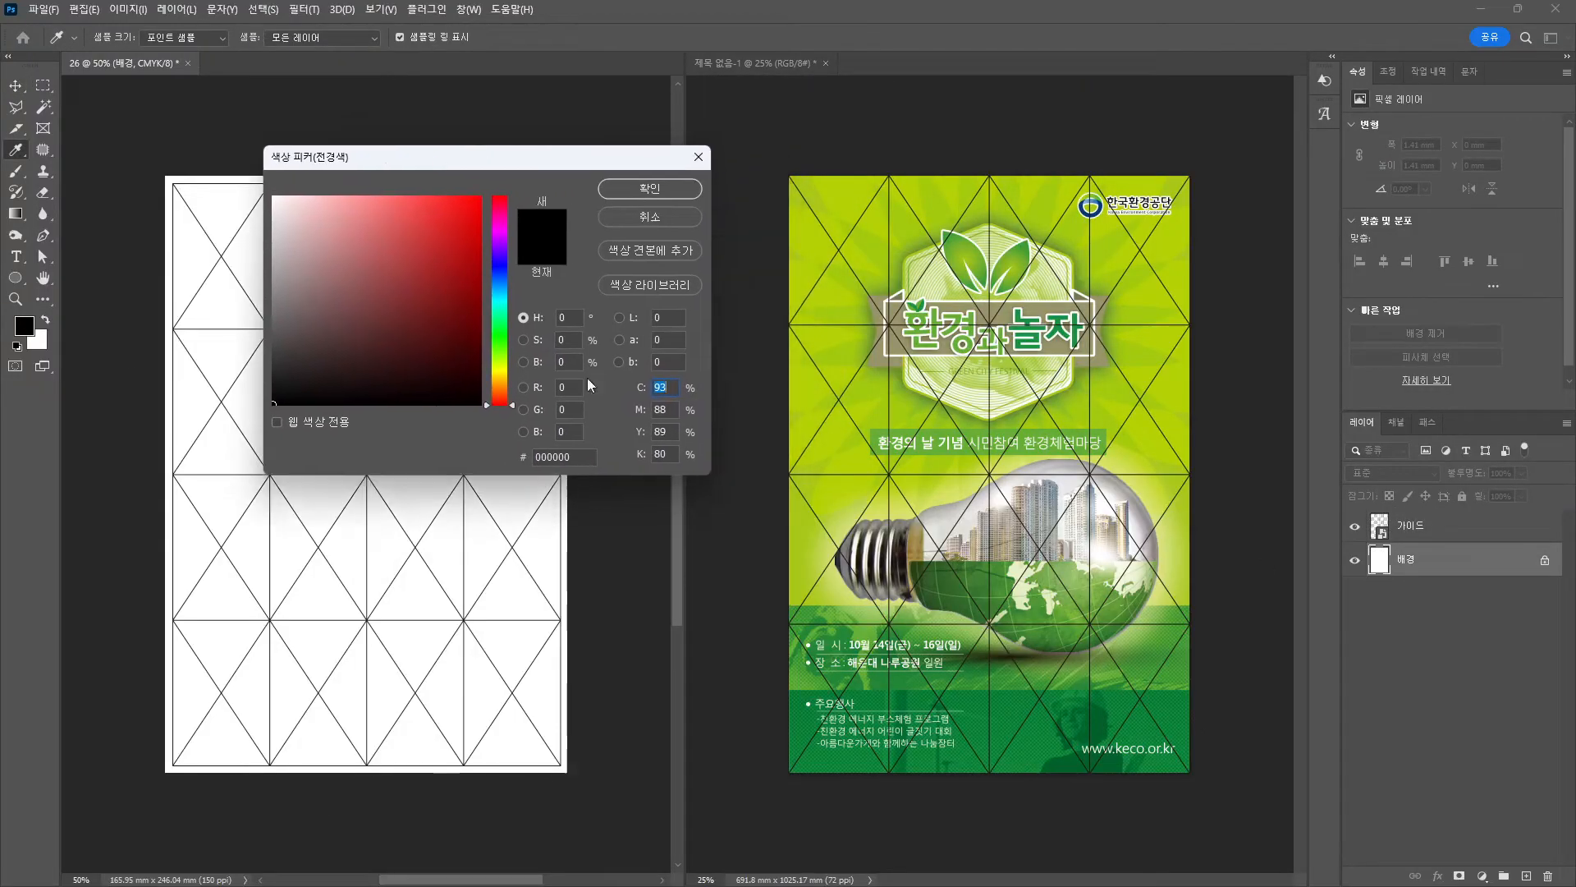
text(409)
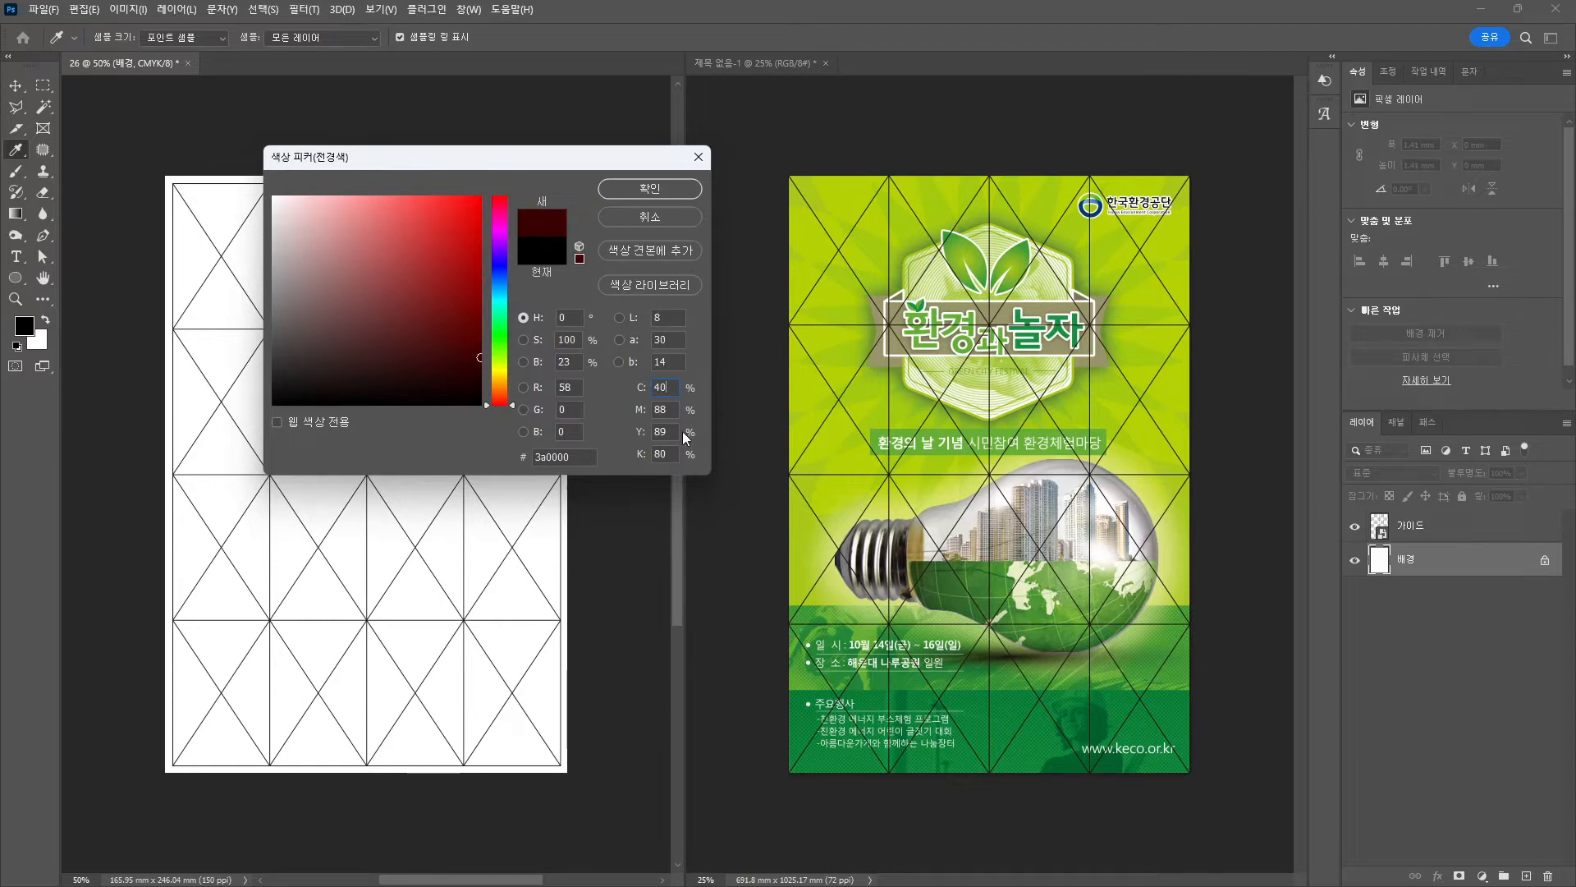
text(0)
key(Tab)
text(90)
key(Tab)
text(0)
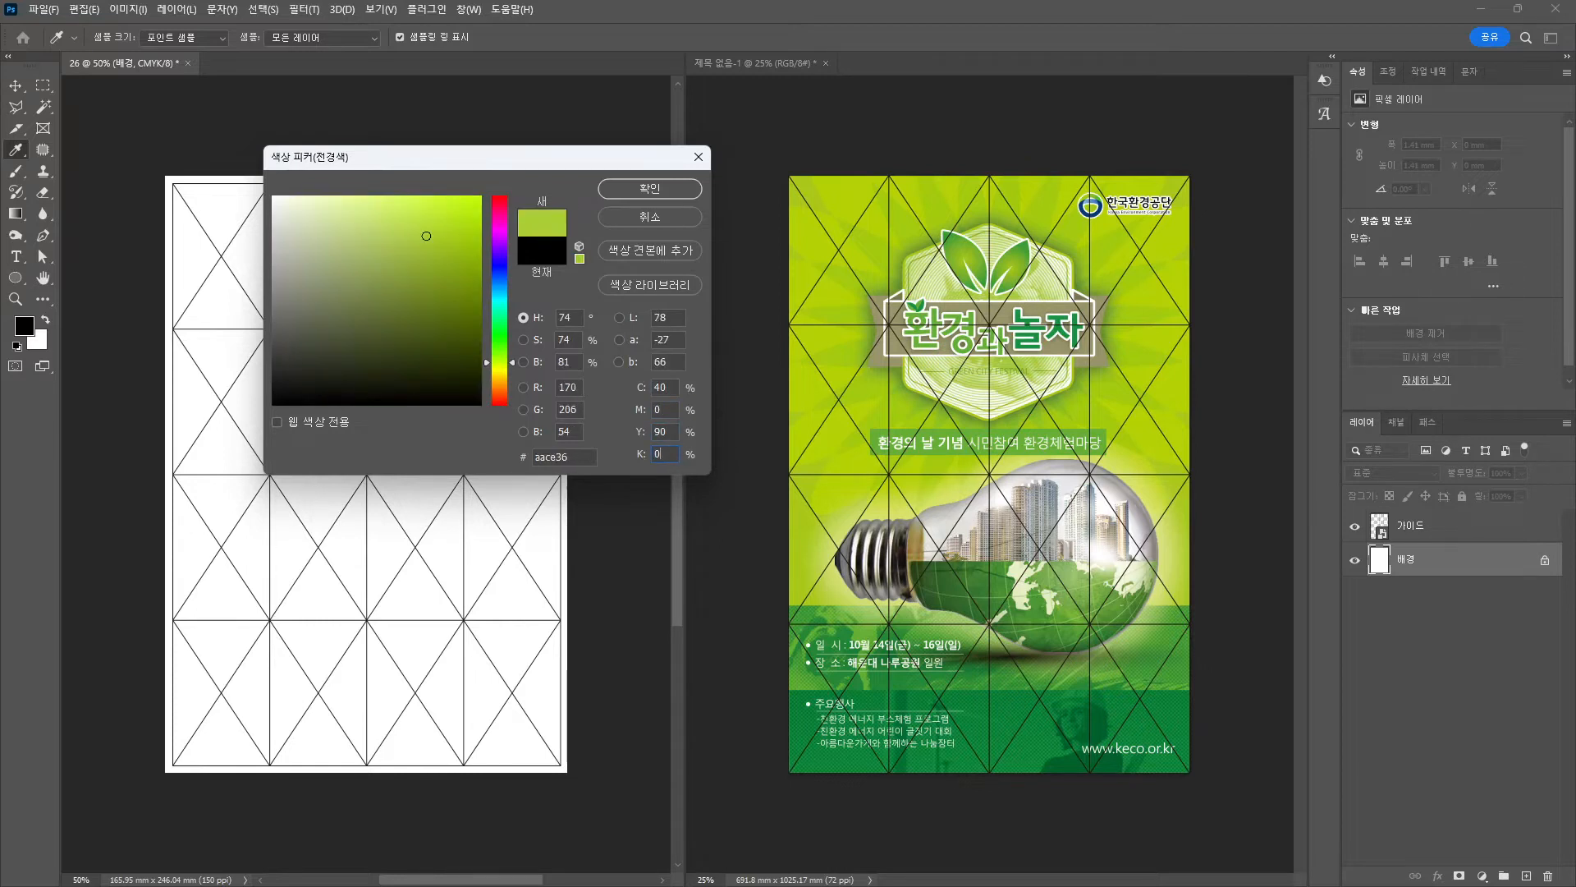
key(Return)
Fill the background with the yellow-green and bring the reference PDF to the front.
key(v)
key(alt+BackSpace)
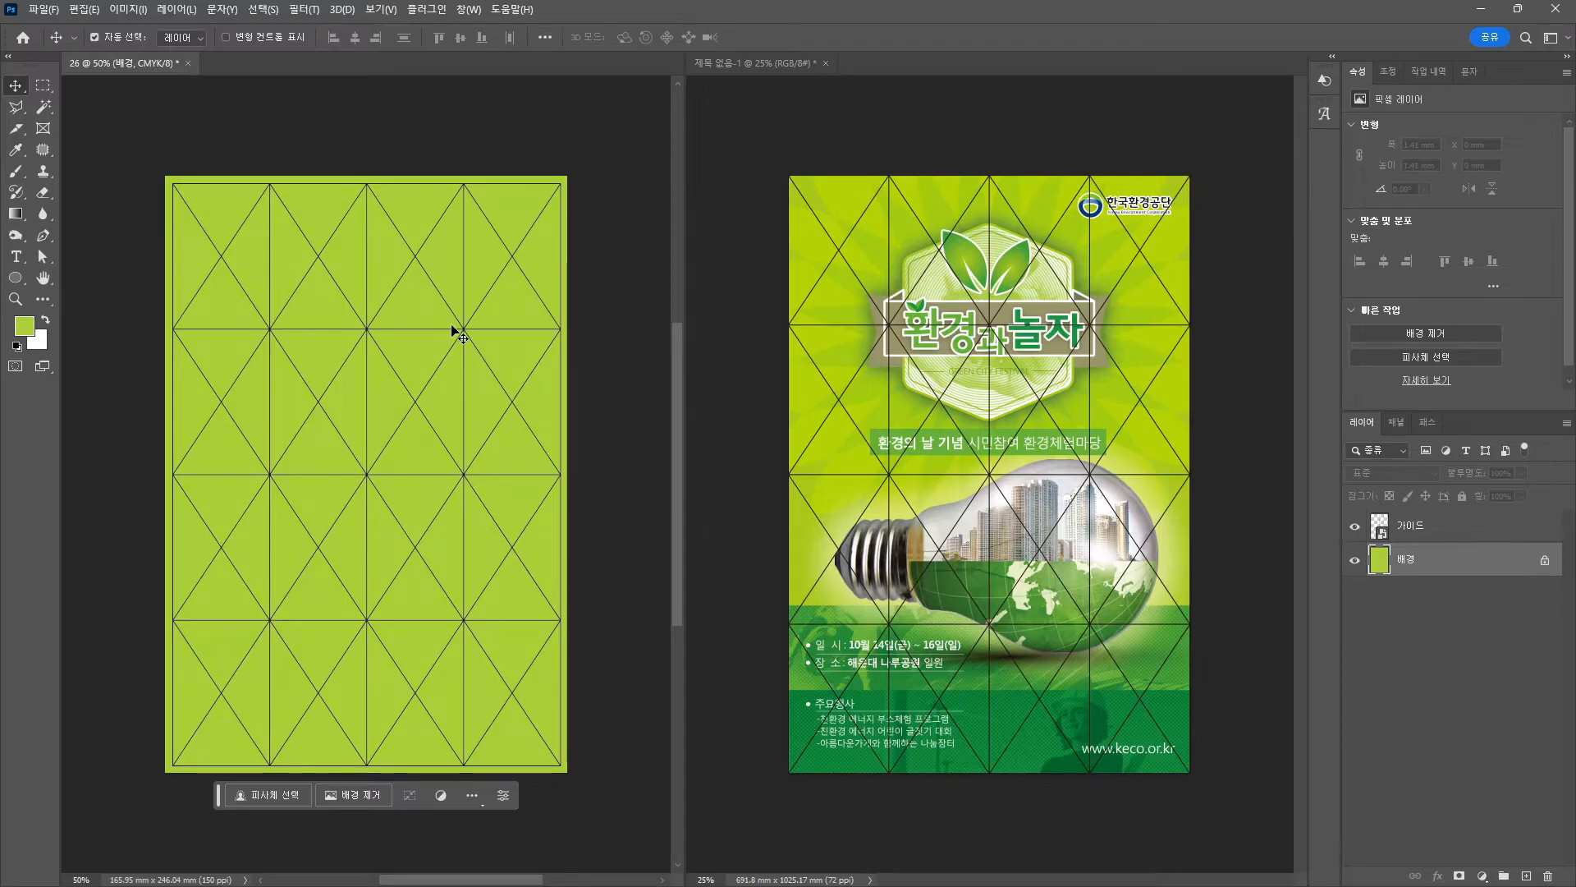
key(alt+Tab)
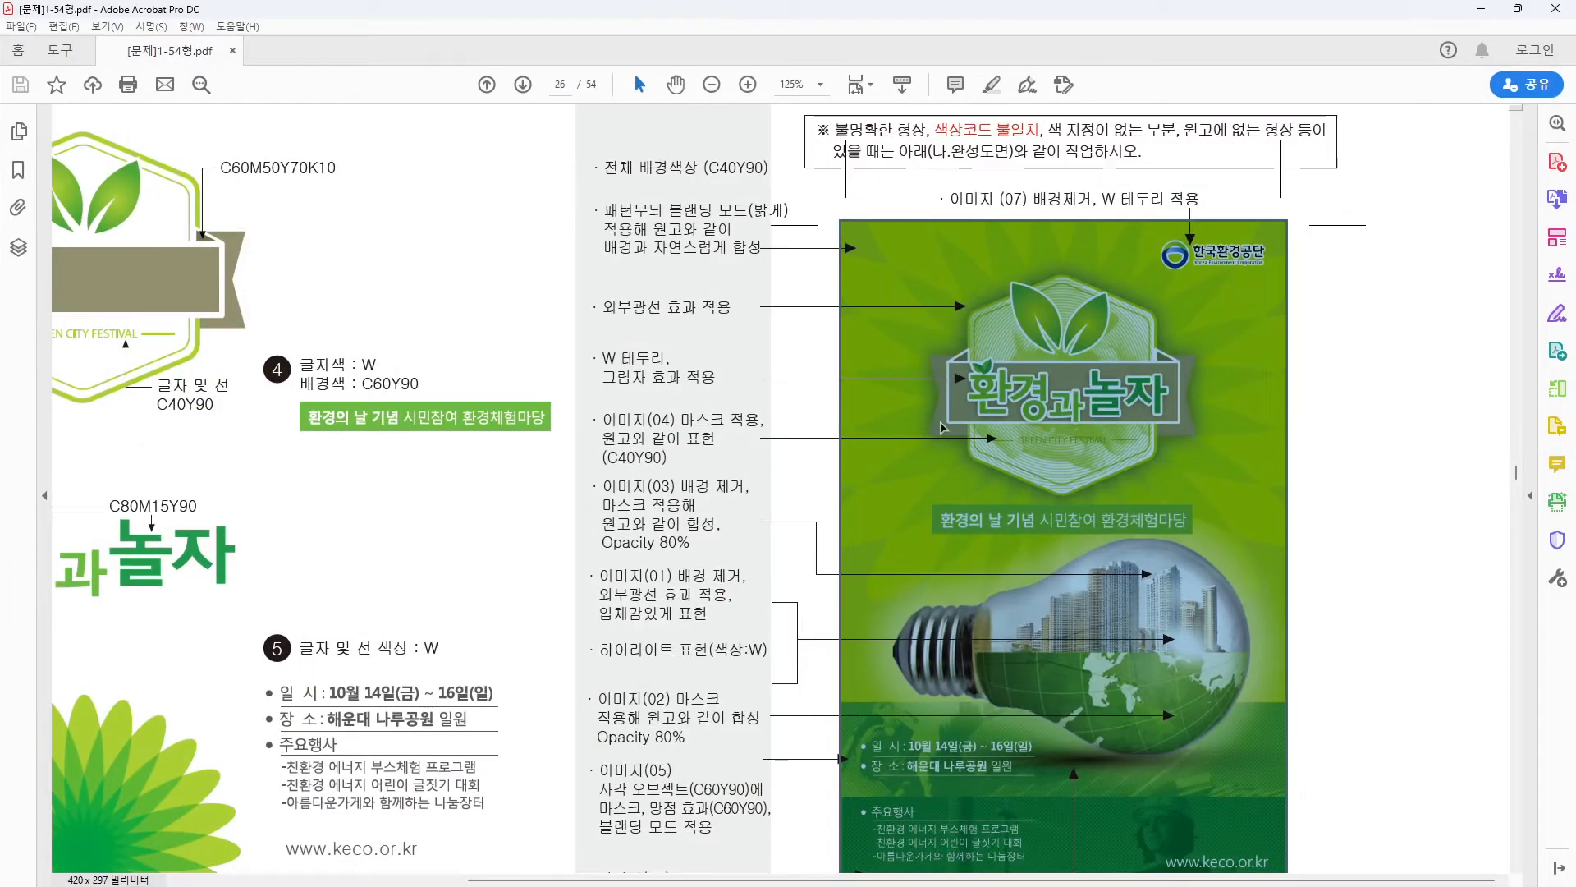
Bring the green flower burst into view in Illustrator and select it.
click(1350, 330)
key(alt+Tab)
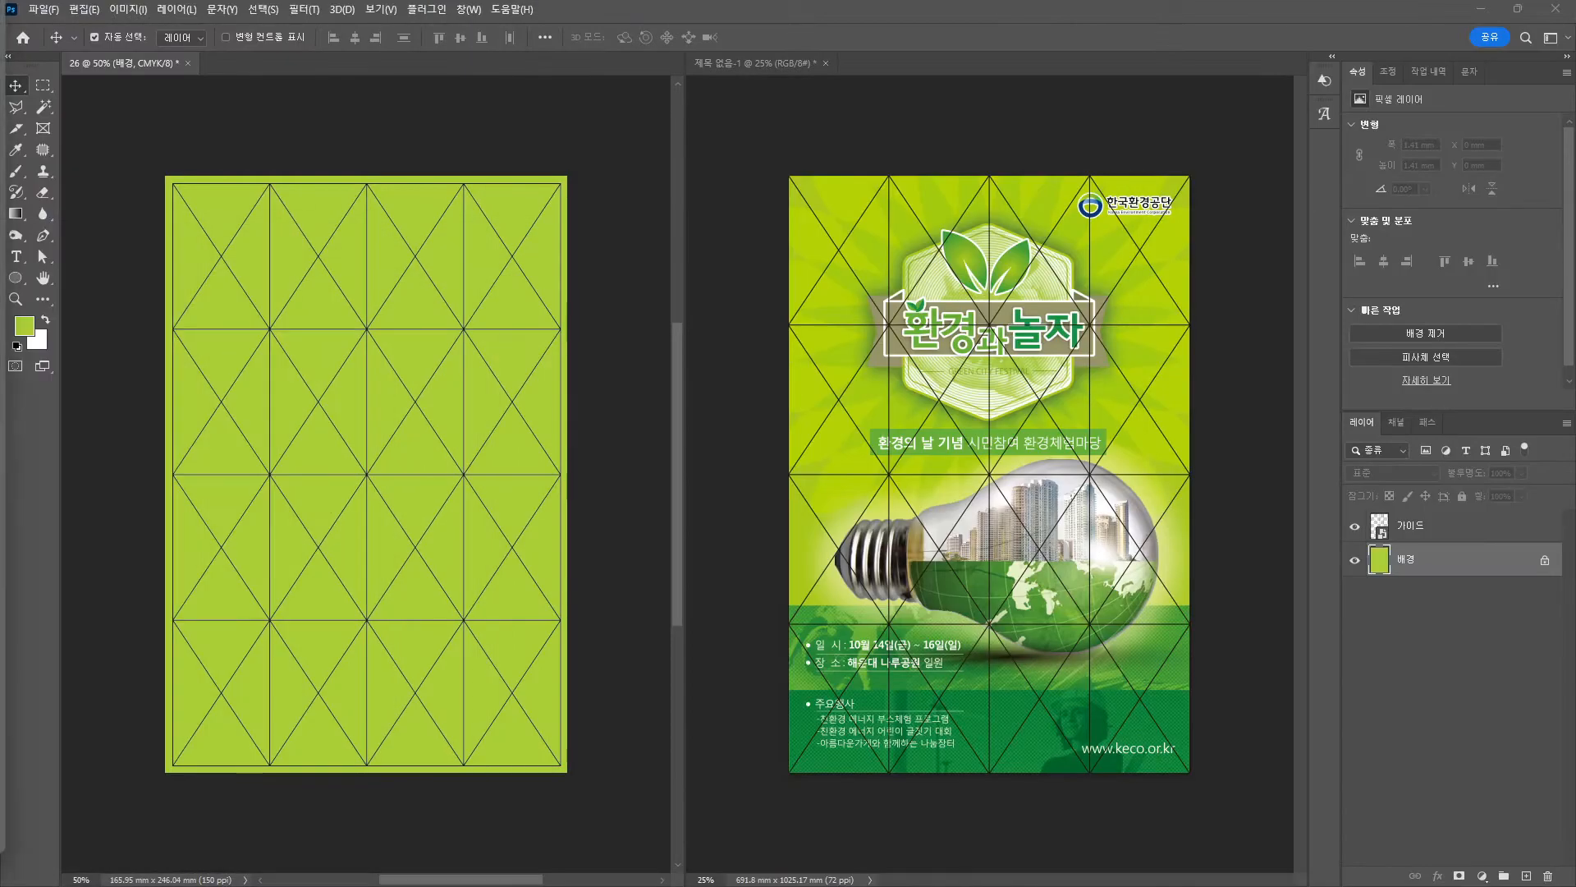
key(alt+Tab)
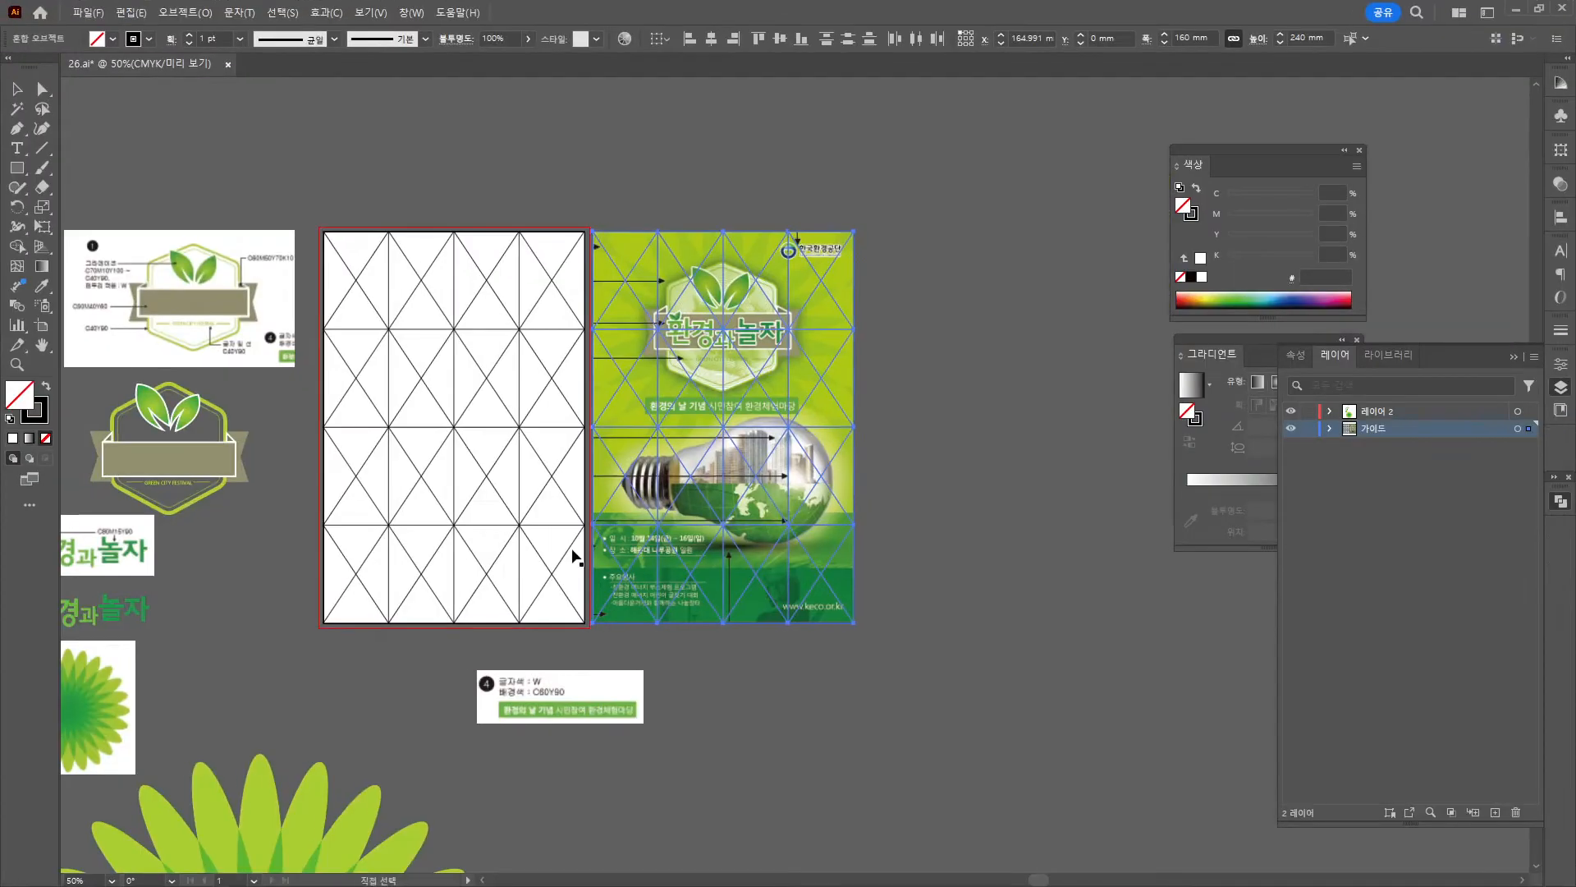
drag(271, 759, 388, 350)
click(375, 488)
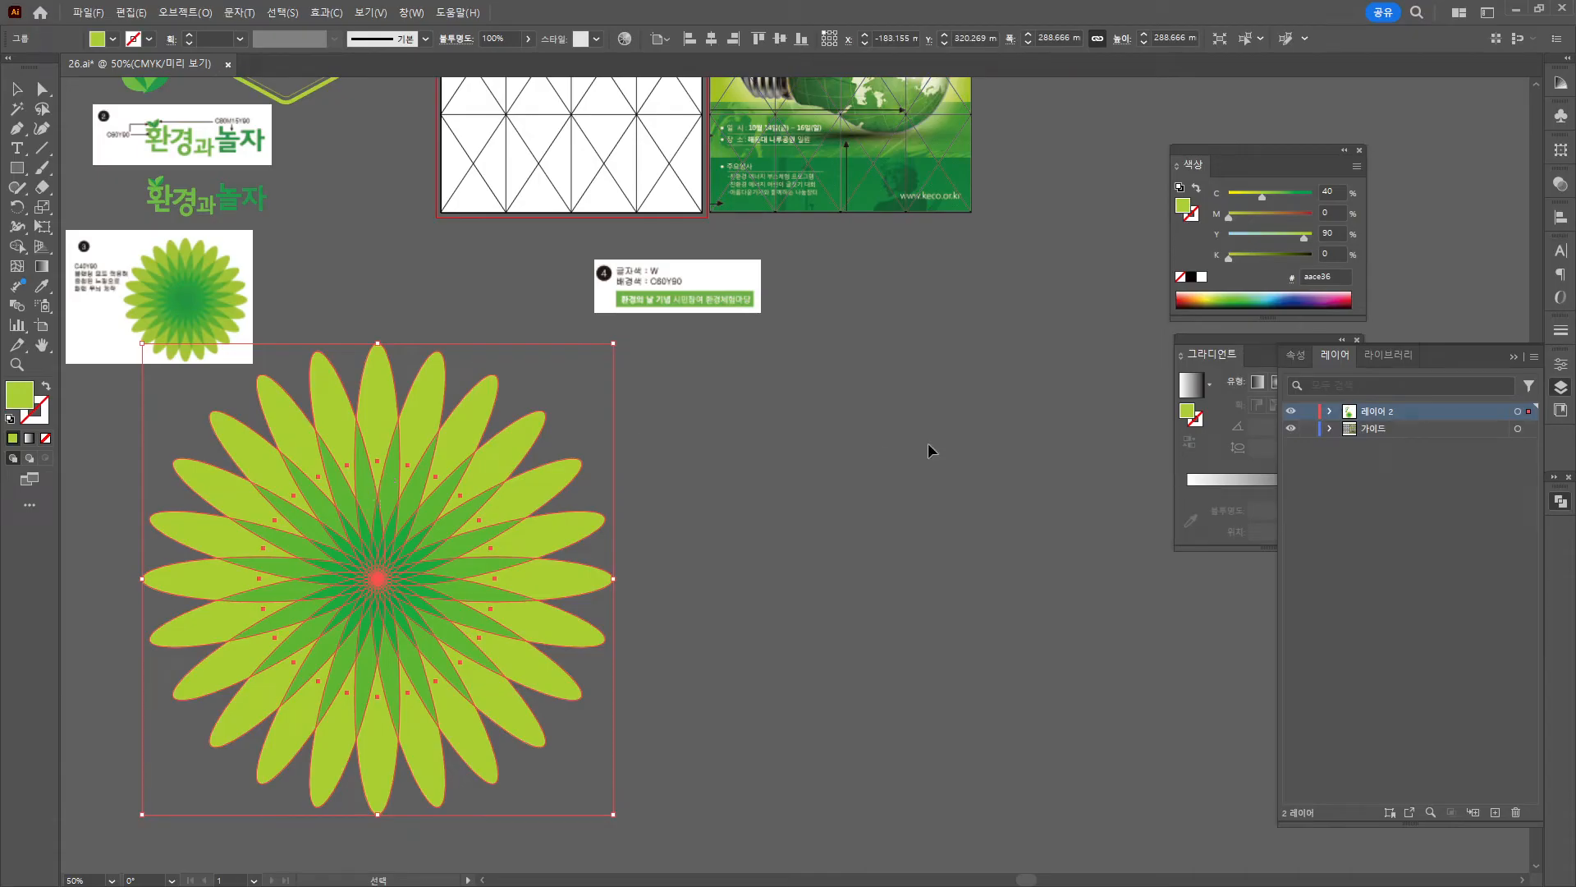
Show the Transparency panel for the flower and switch to Direct Selection.
click(1517, 358)
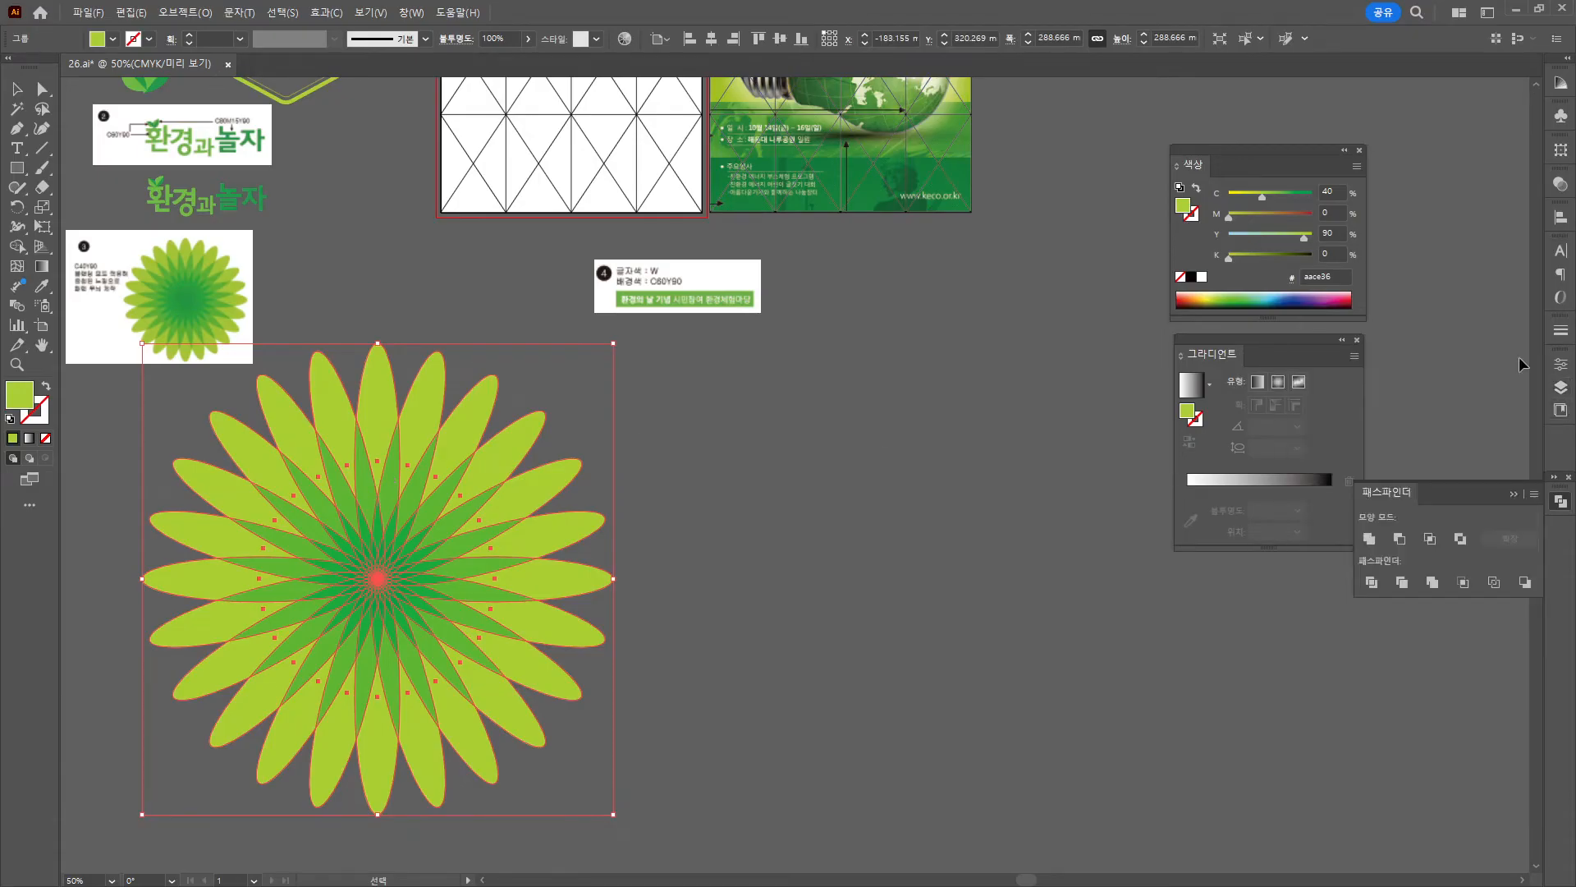
click(411, 12)
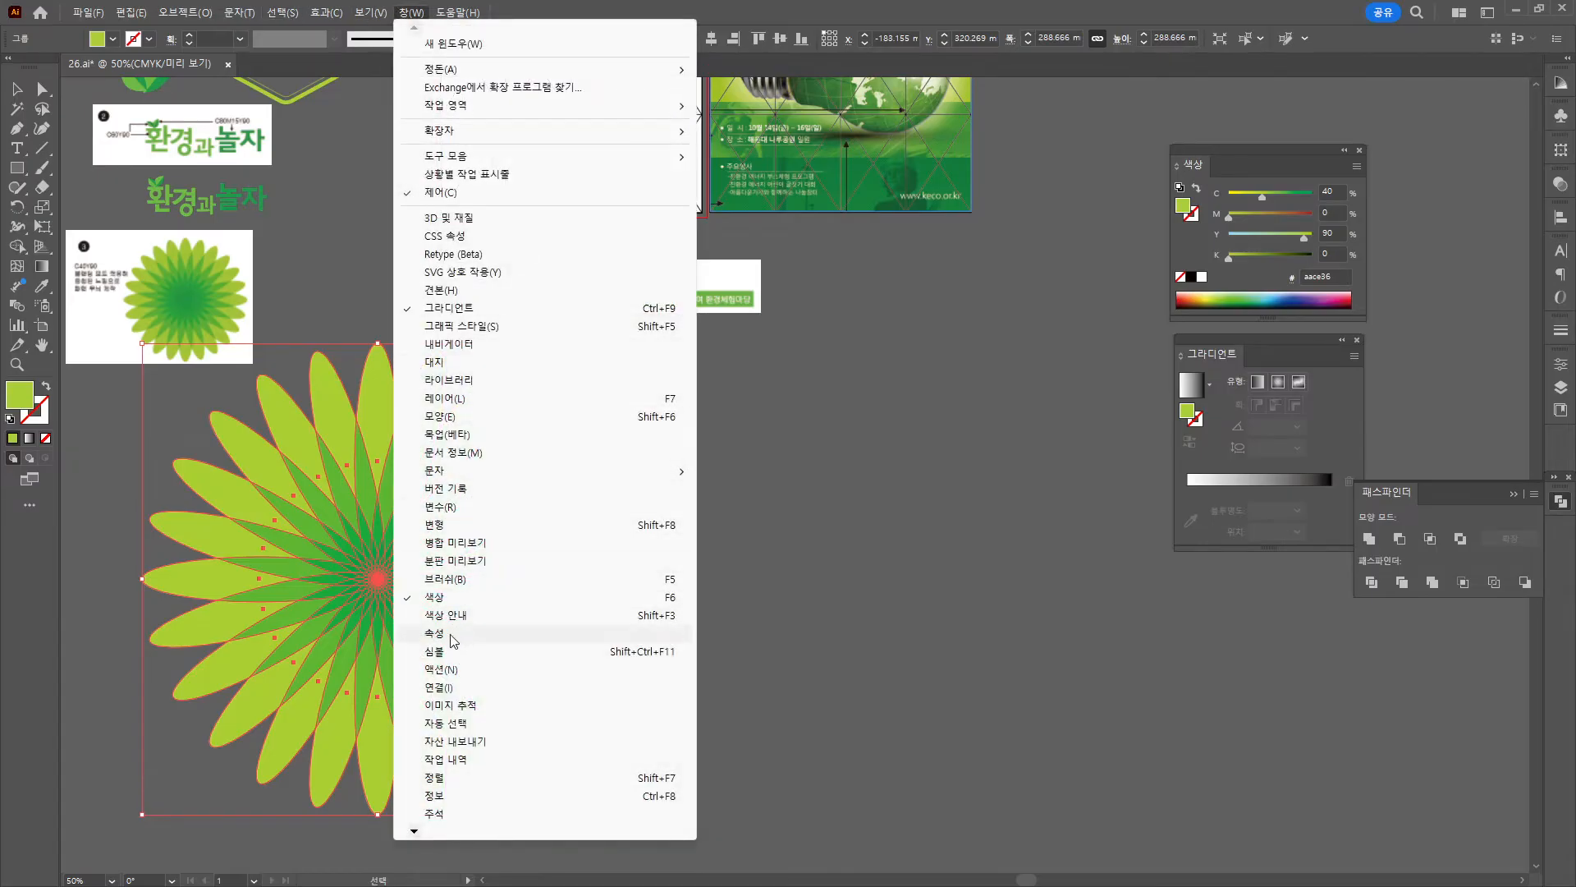
click(1561, 184)
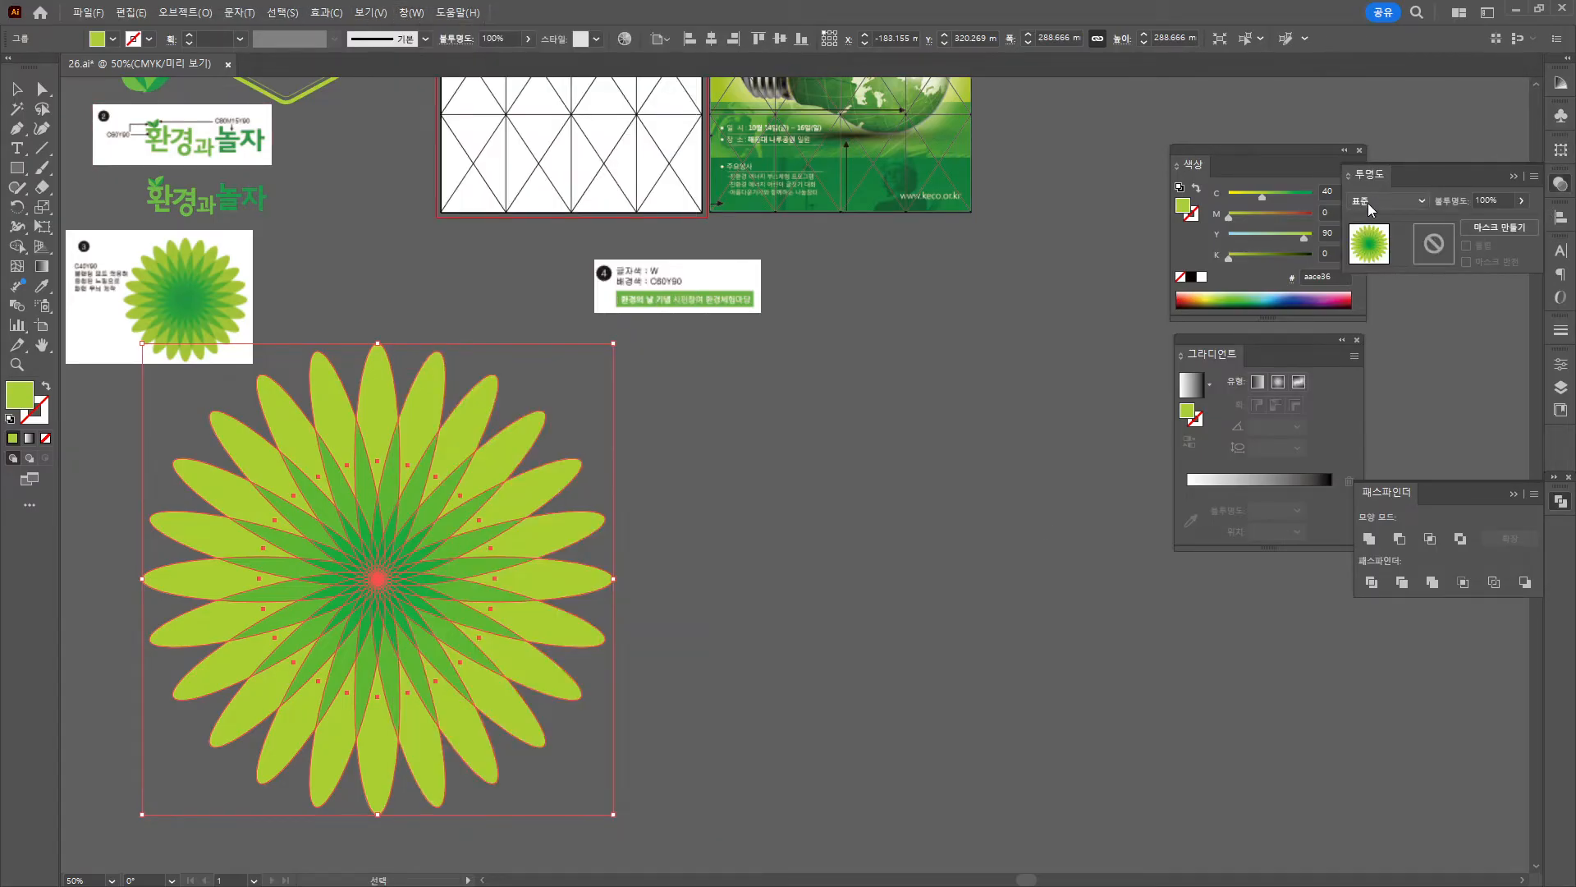
key(a)
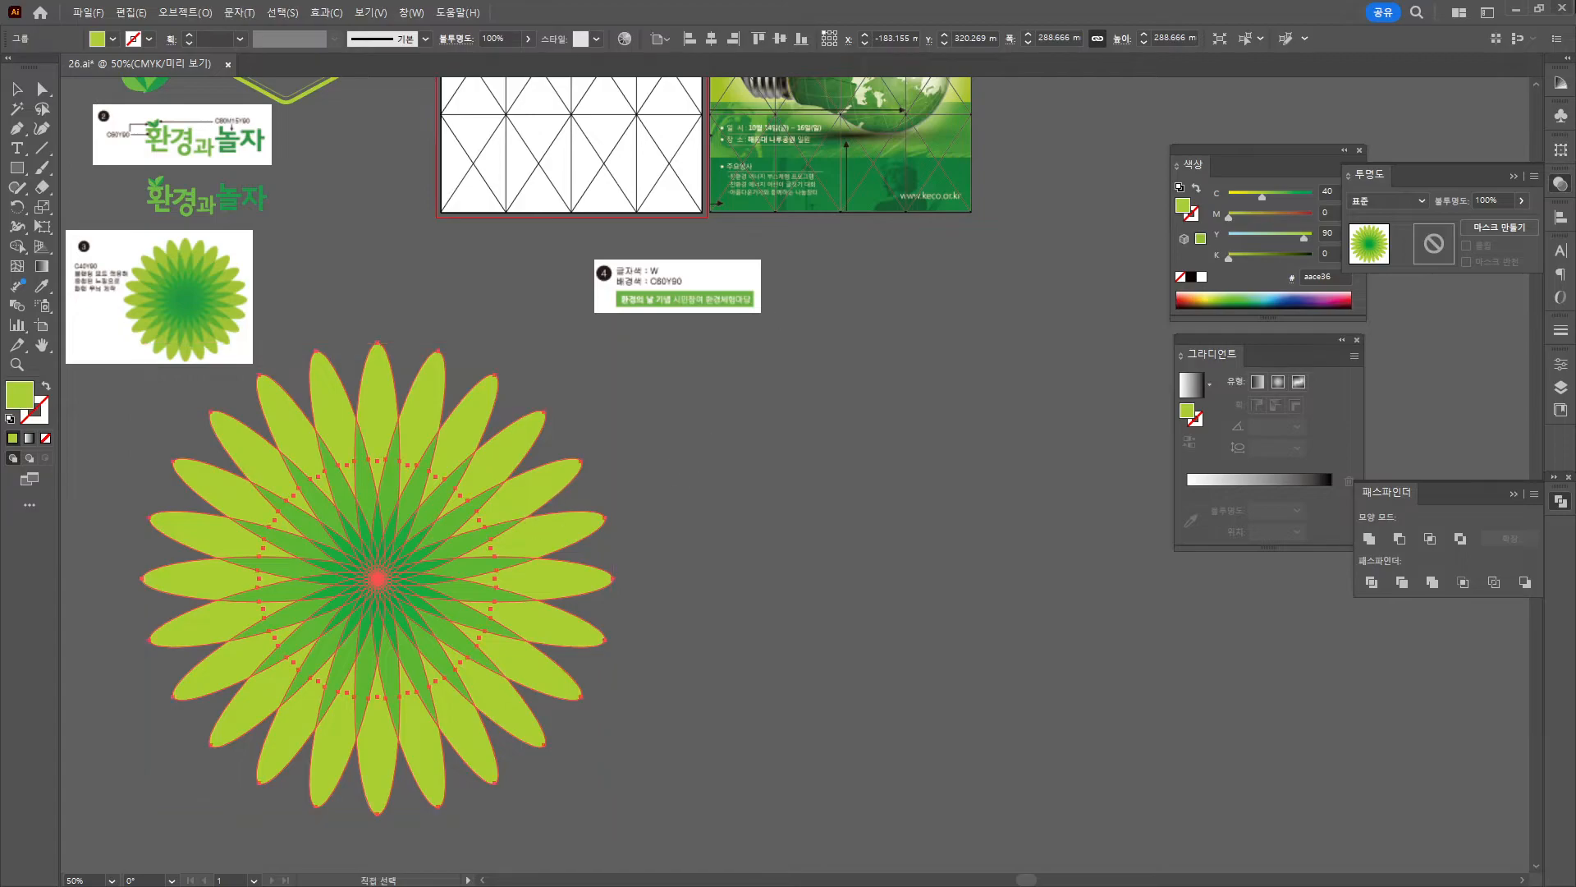
key(alt+Tab)
Paste the flower burst as a smart object and move it up toward the poster top.
key(ctrl+v)
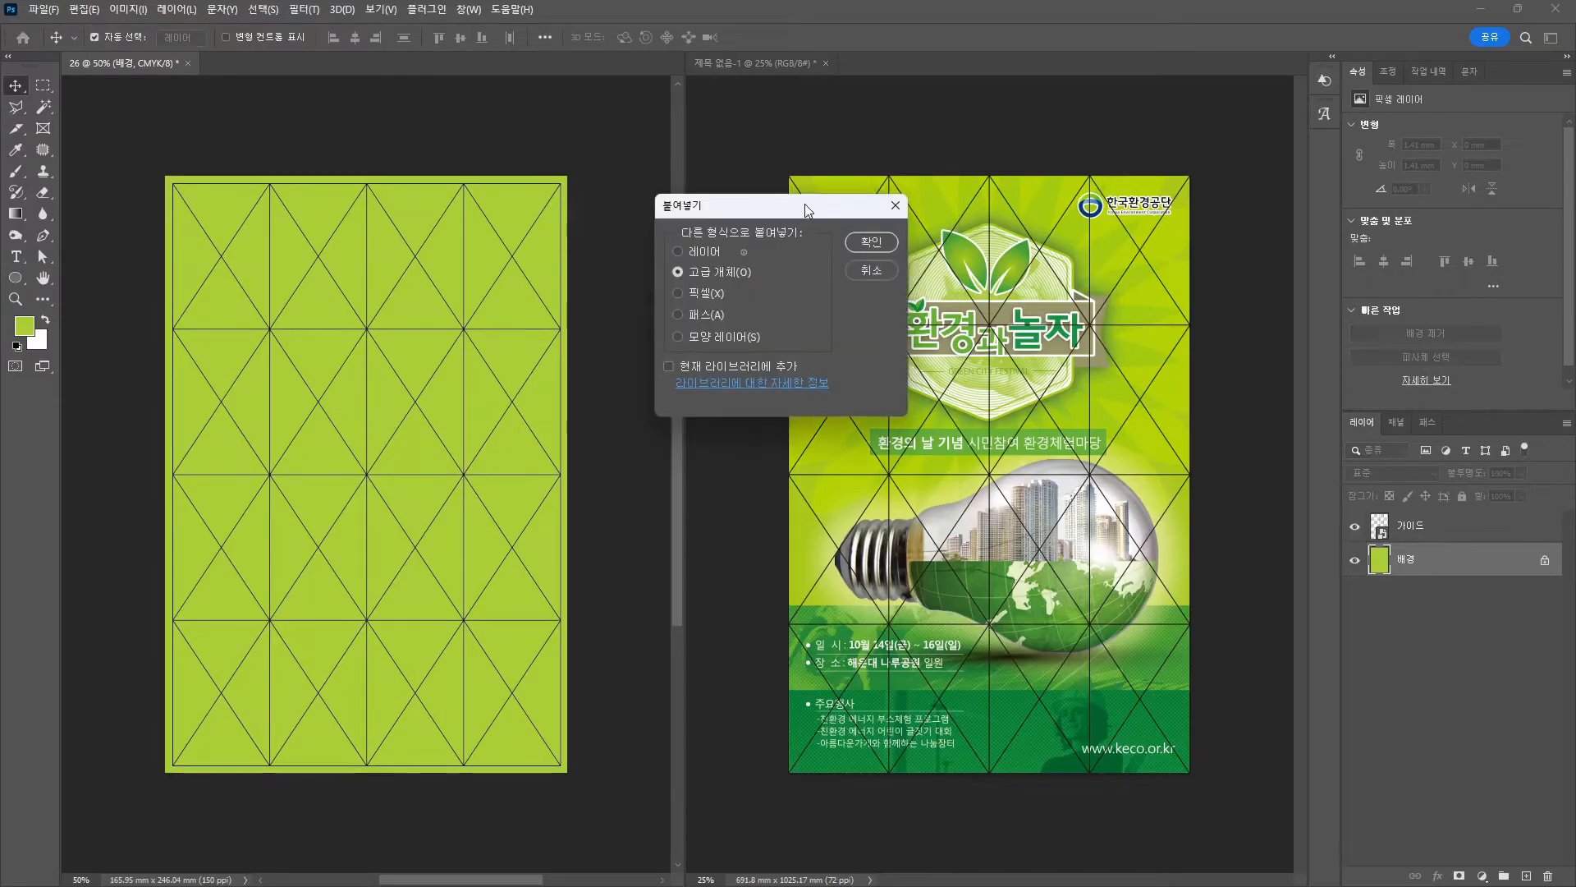
click(864, 249)
drag(351, 493, 351, 366)
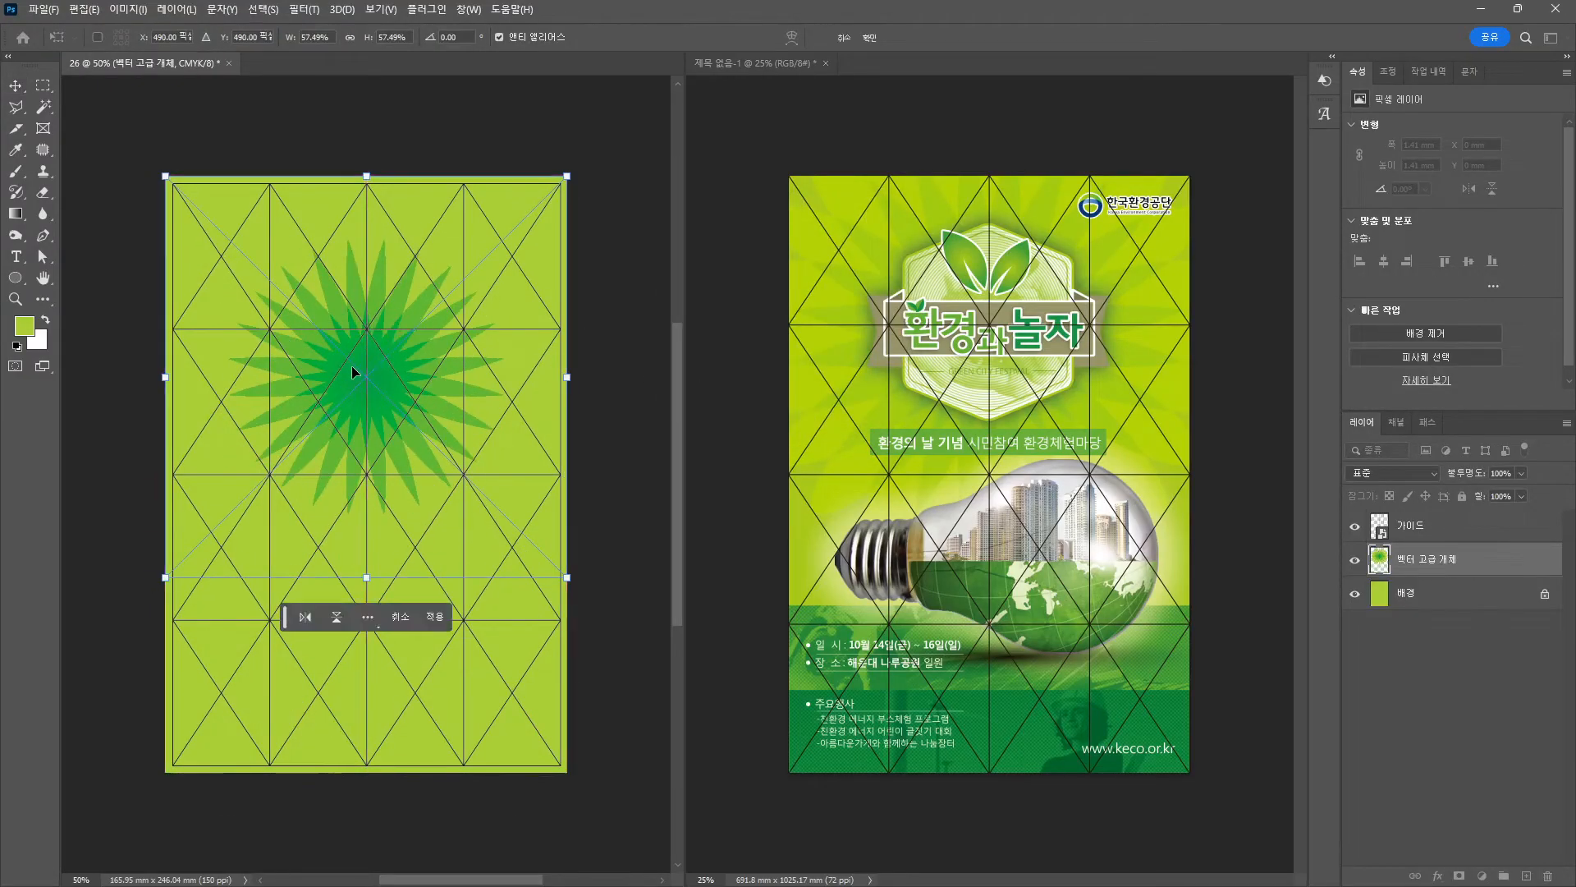
key(alt+space)
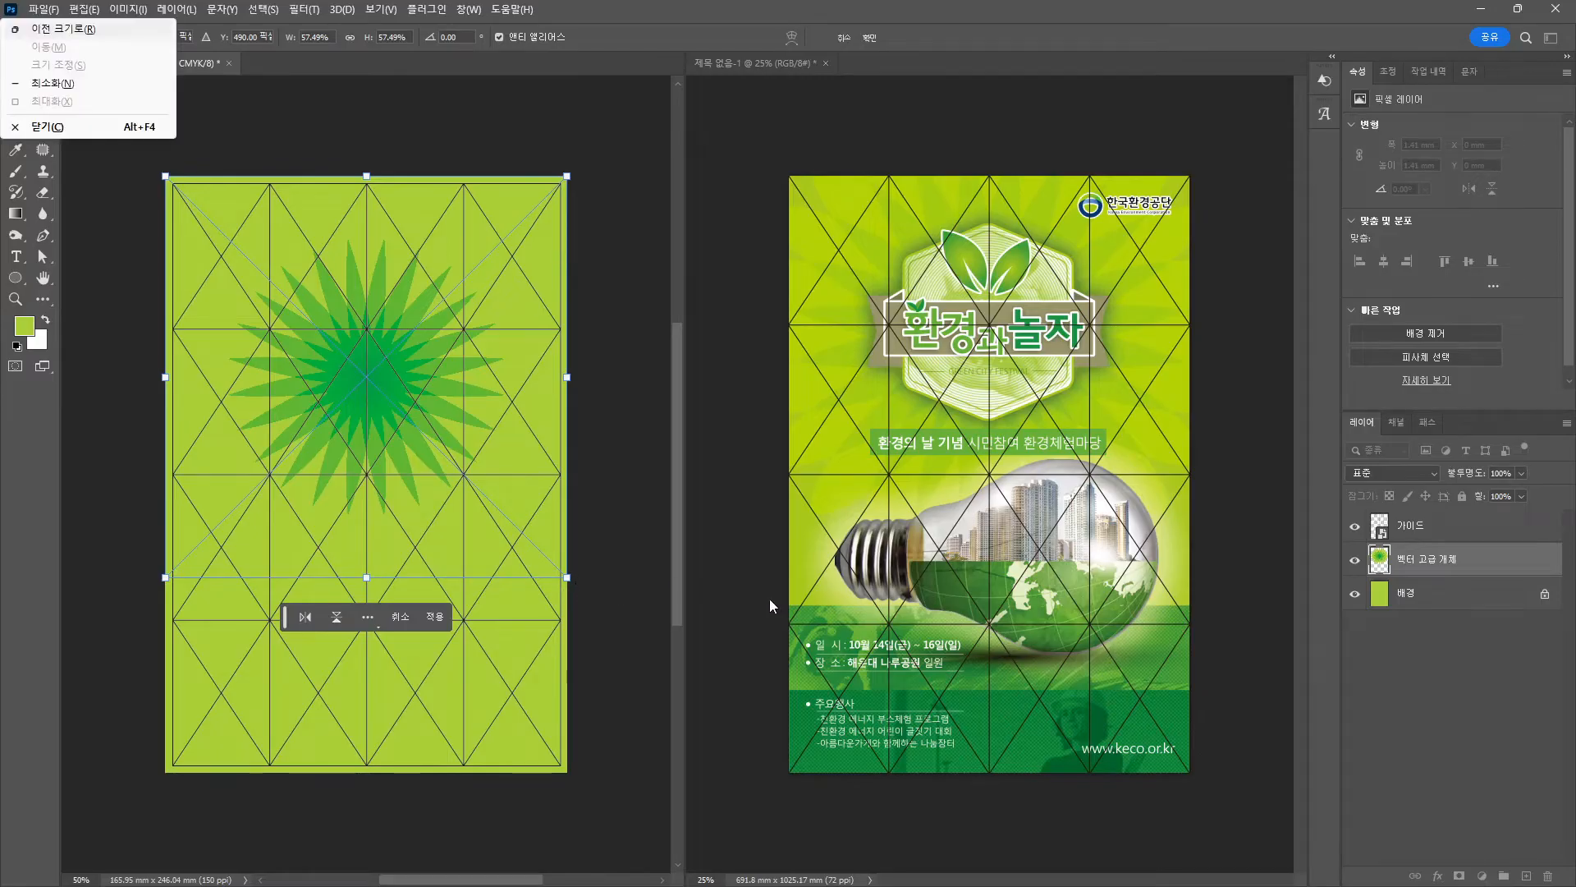
key(Escape)
key(Return)
click(1369, 474)
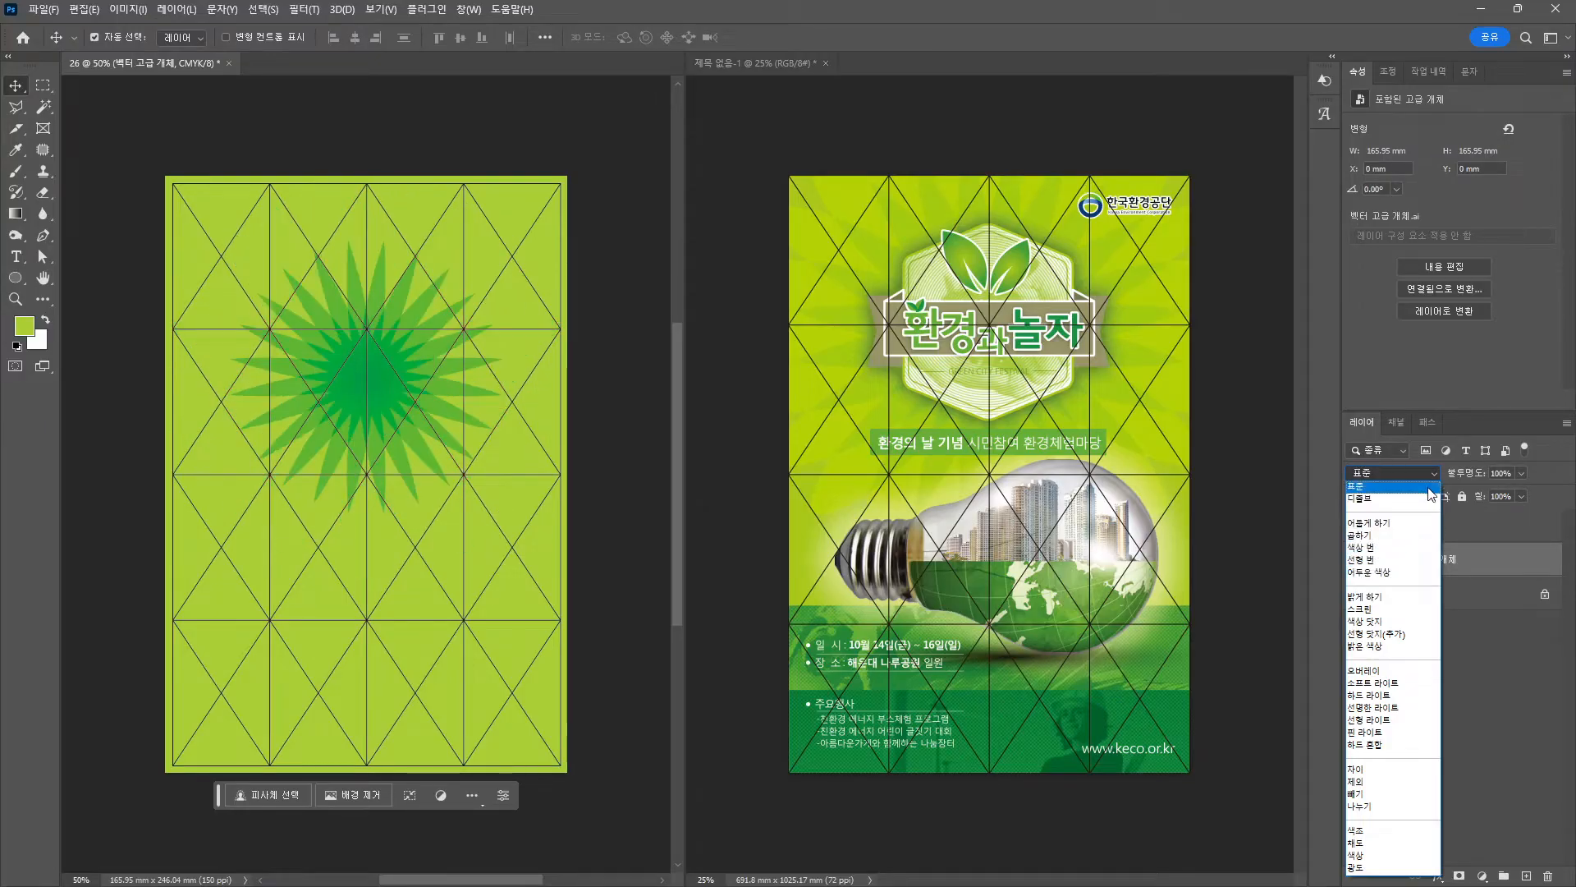
Set the flower layer to Overlay and enlarge it to about 107%, moving it upward.
click(1414, 672)
key(ctrl+t)
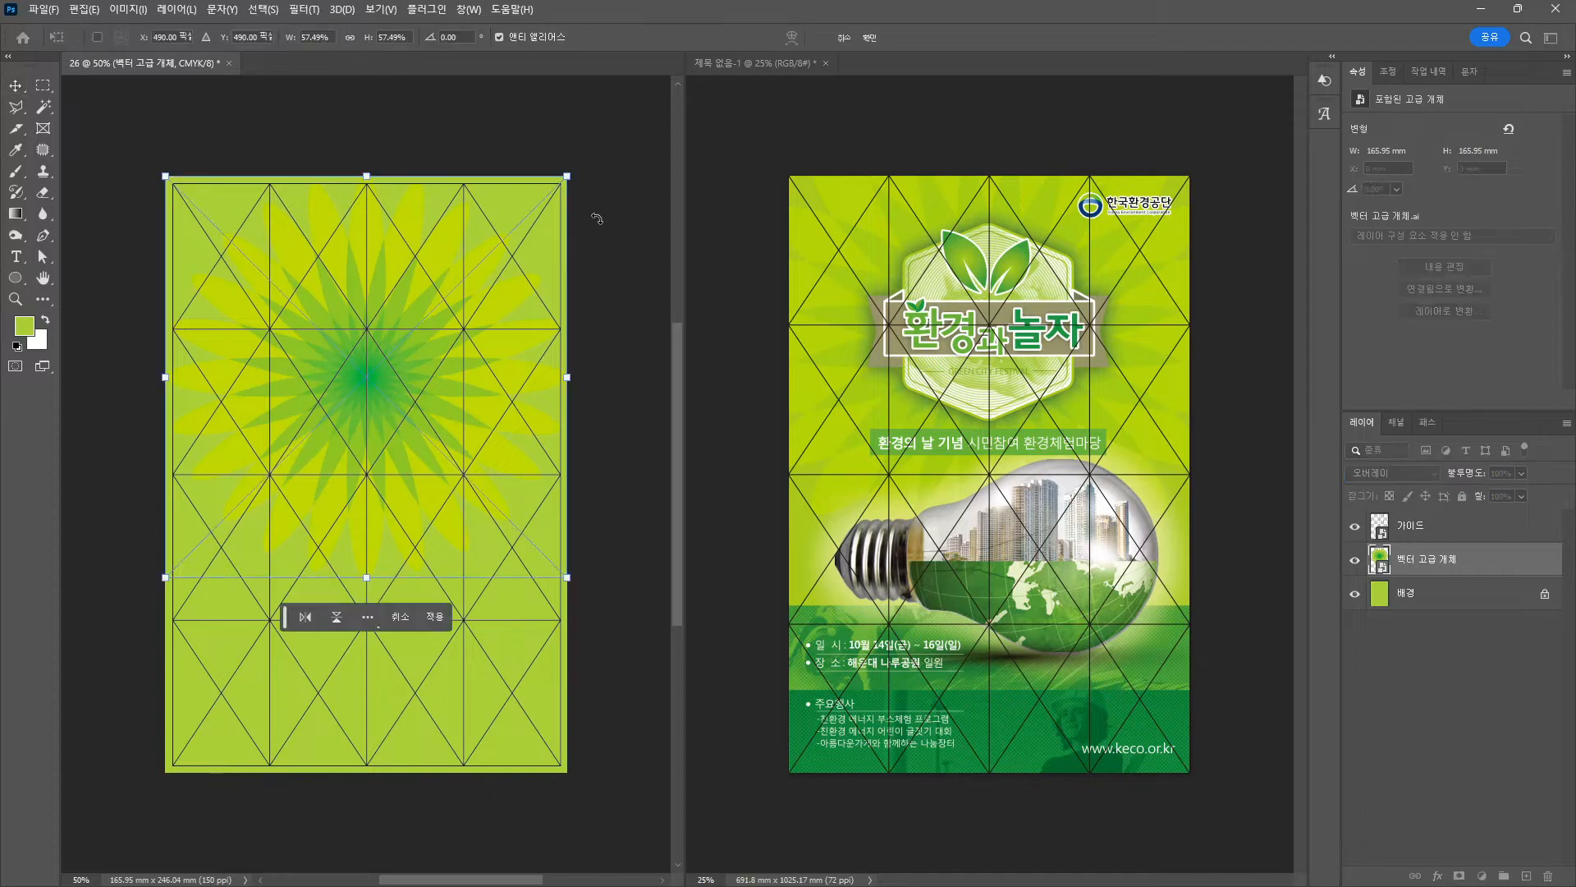
drag(566, 174, 632, 109)
drag(633, 643, 516, 724)
drag(265, 502, 460, 590)
drag(311, 477, 321, 431)
scroll(496, 714, down, 2)
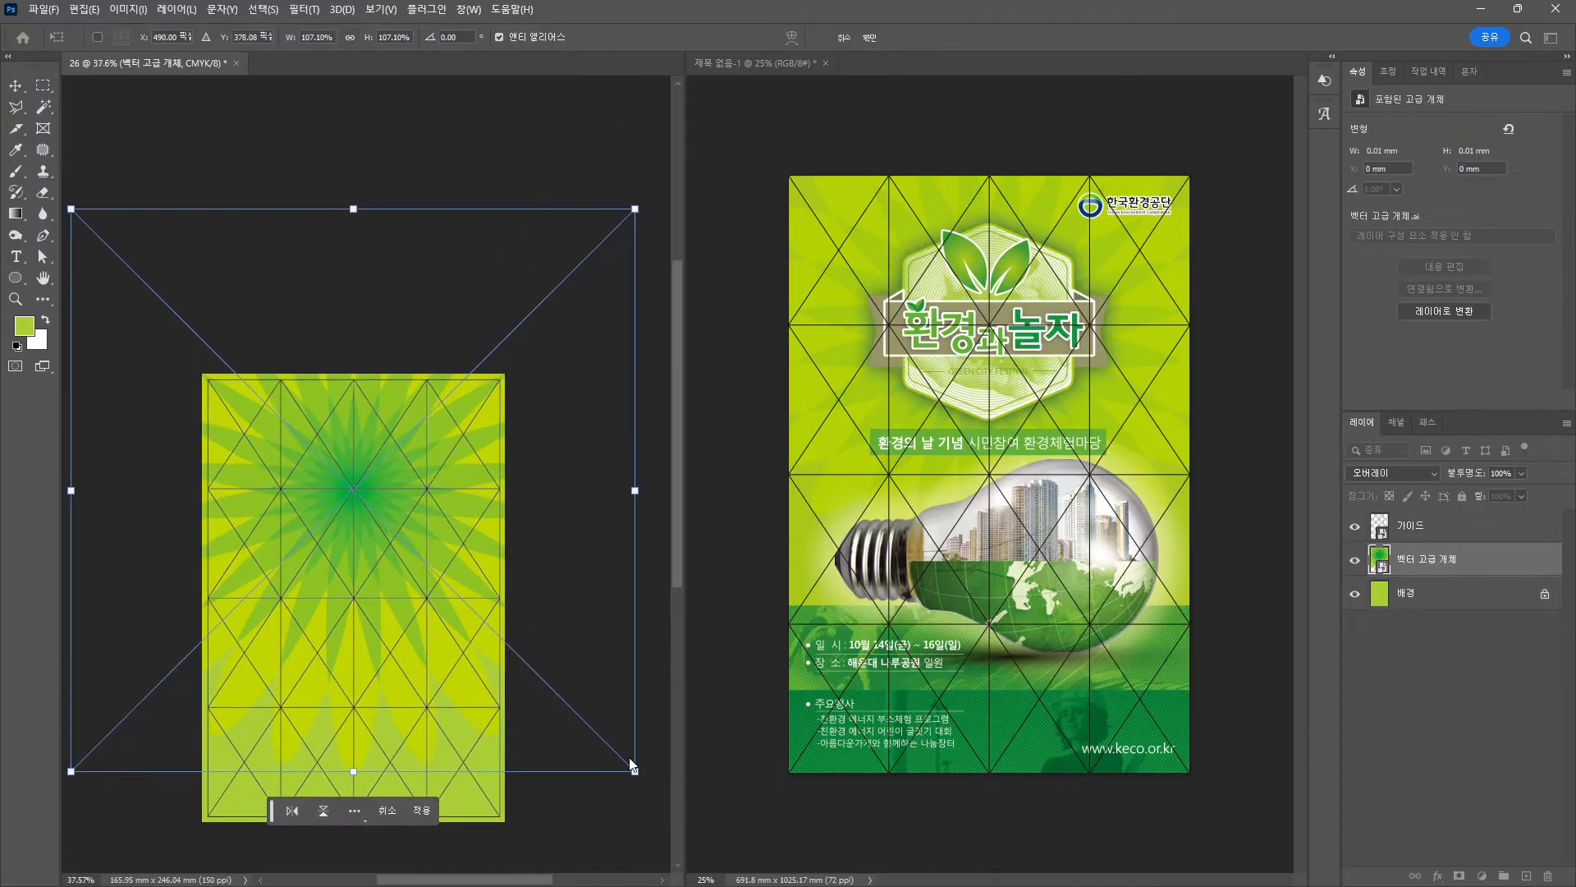
mouse_move(632, 765)
mouse_down()
mouse_move(585, 745)
mouse_move(626, 759)
mouse_up()
key(ctrl+z)
key(ctrl+z)
key(Return)
key(ctrl+z)
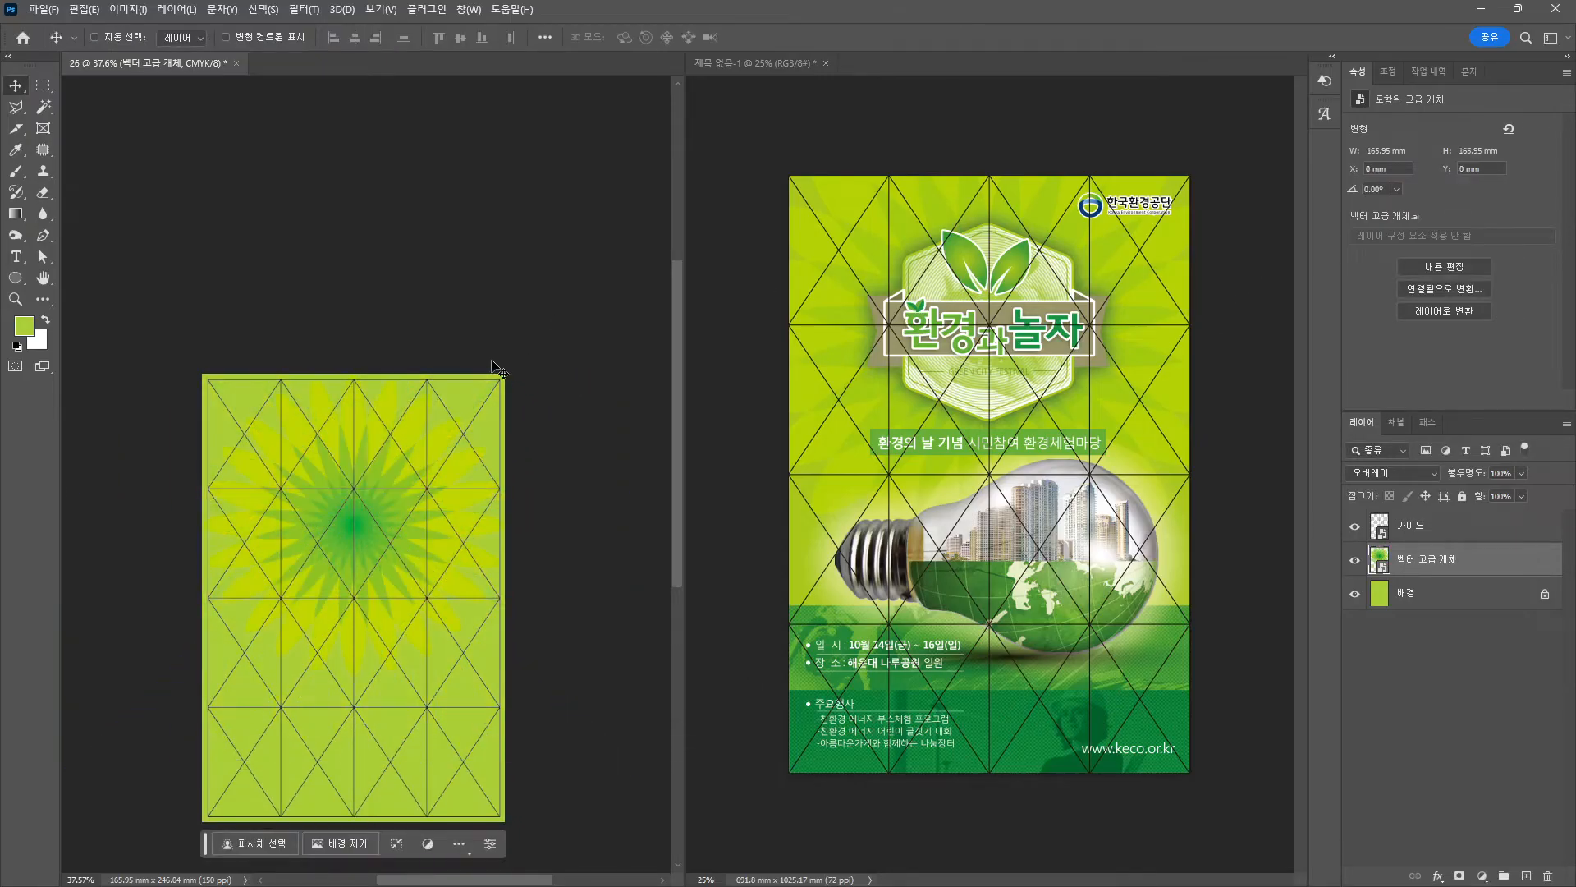
Rescale the flower again from its corner and shift it higher on the page.
key(ctrl+t)
drag(499, 369, 580, 325)
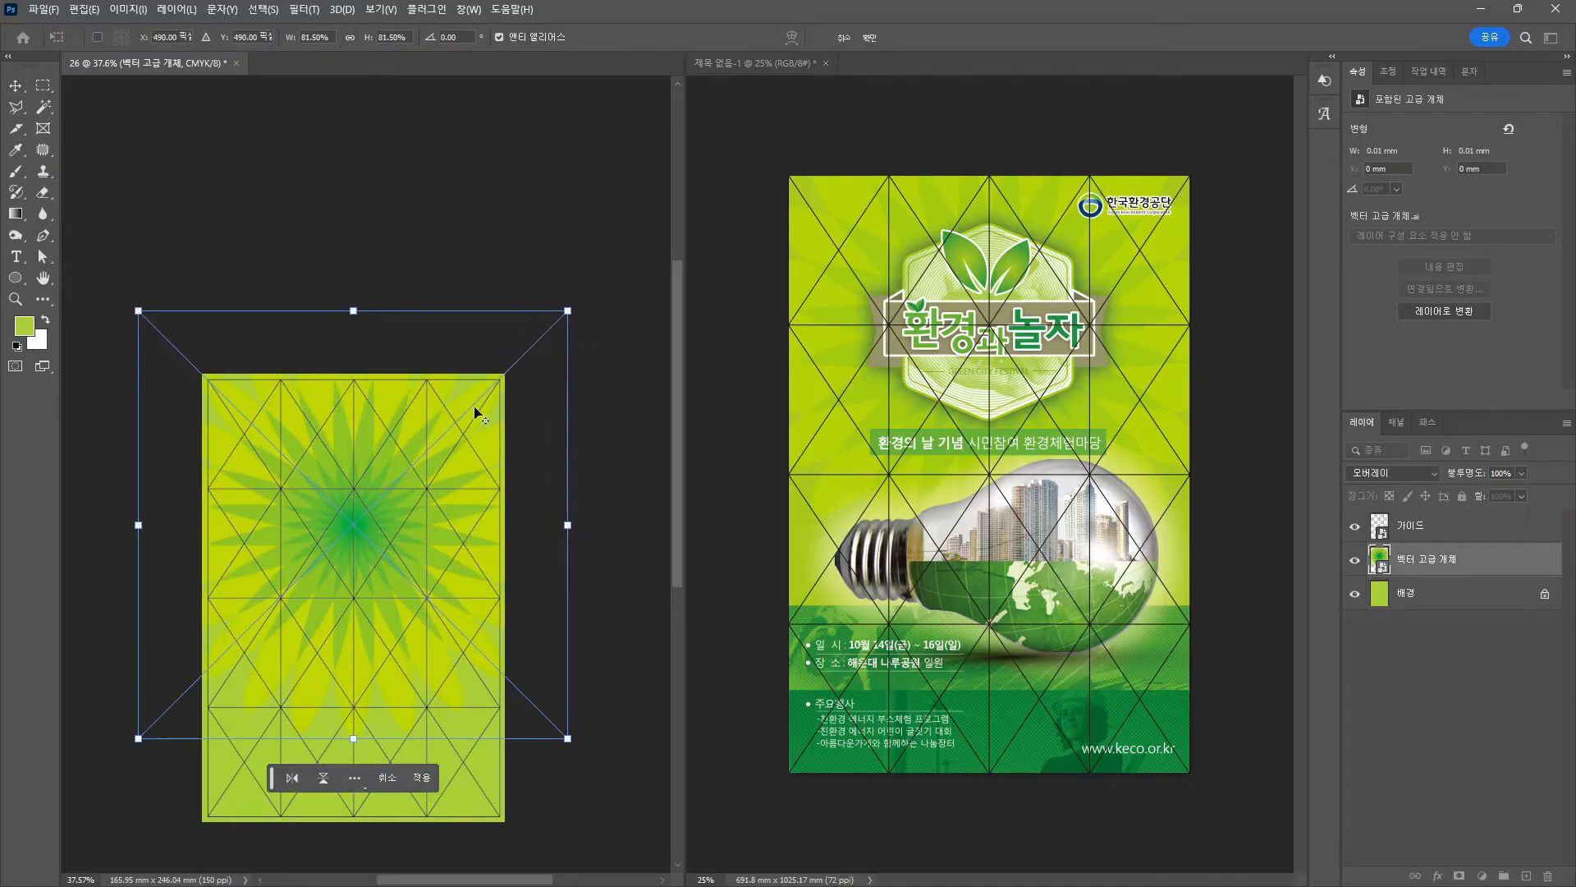
drag(410, 514, 410, 476)
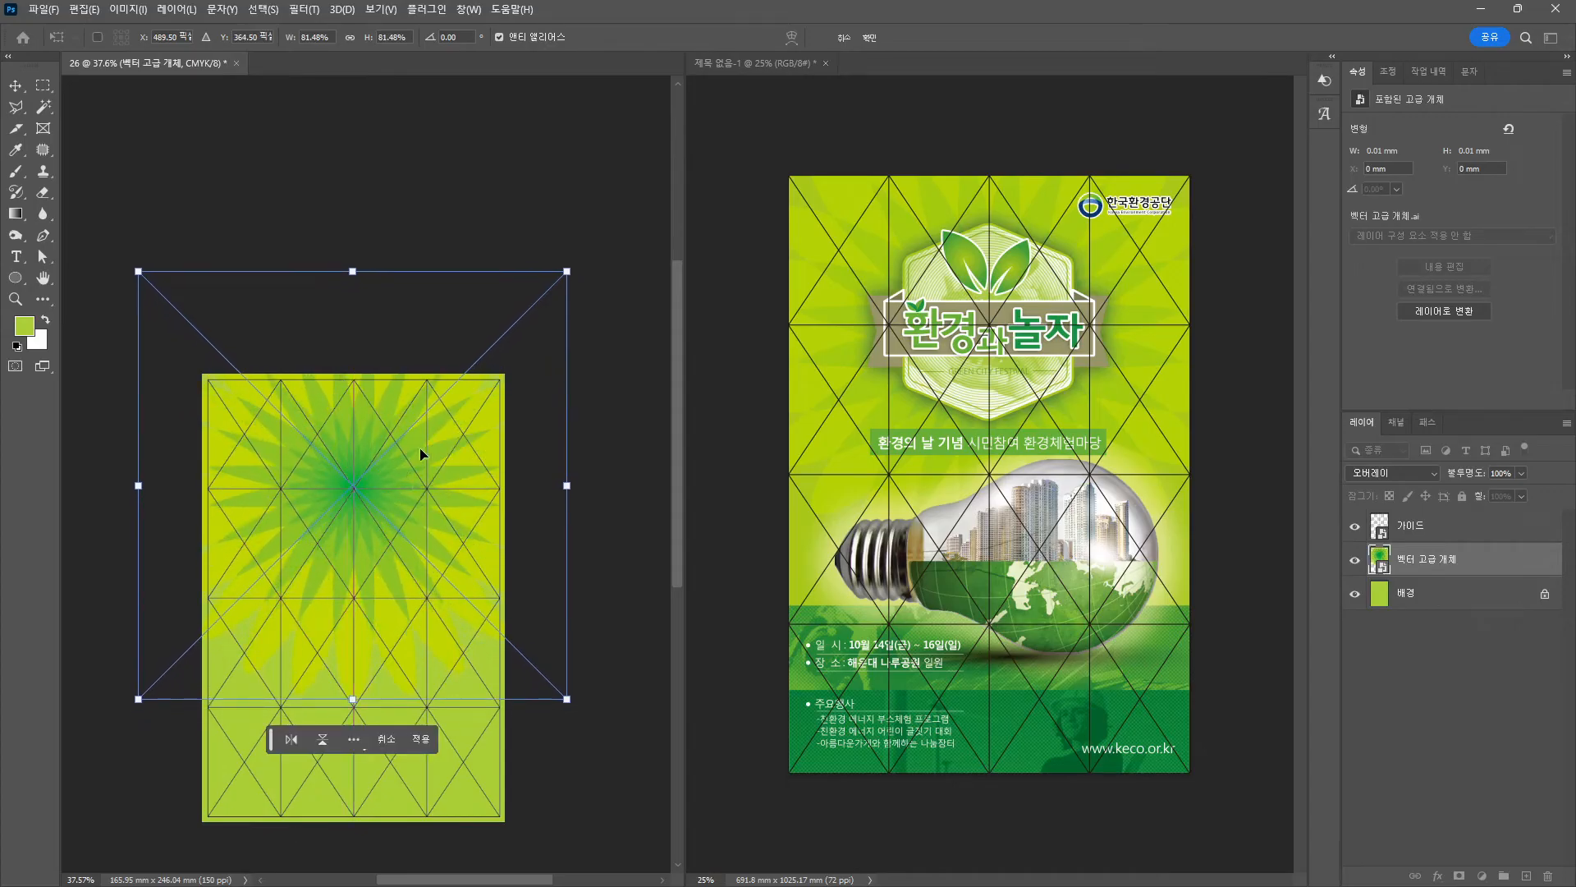
drag(566, 698, 575, 706)
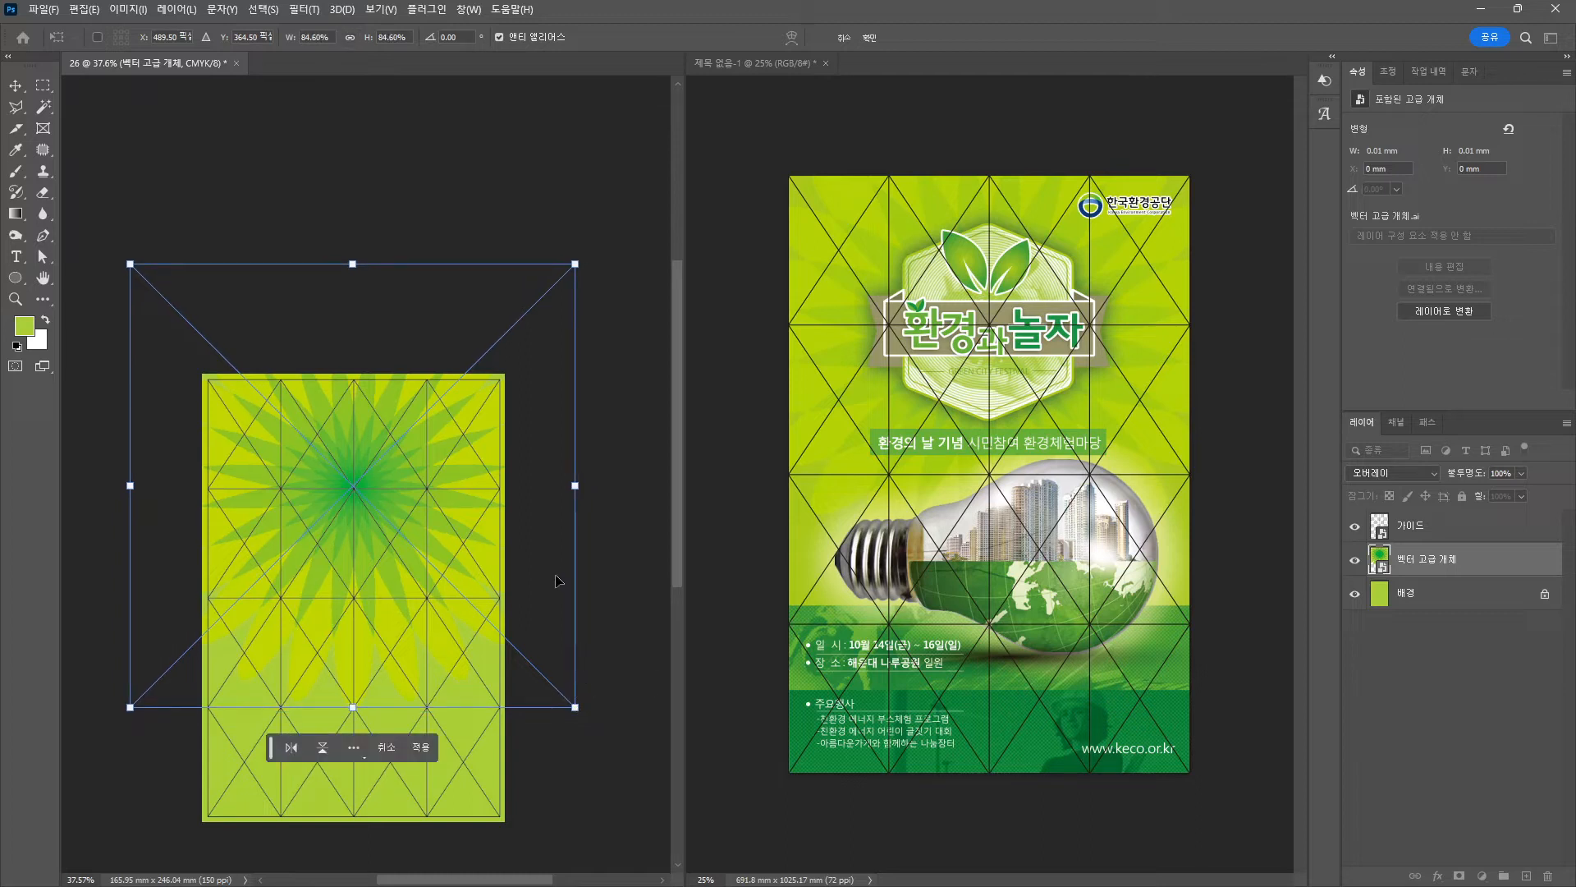
key(Return)
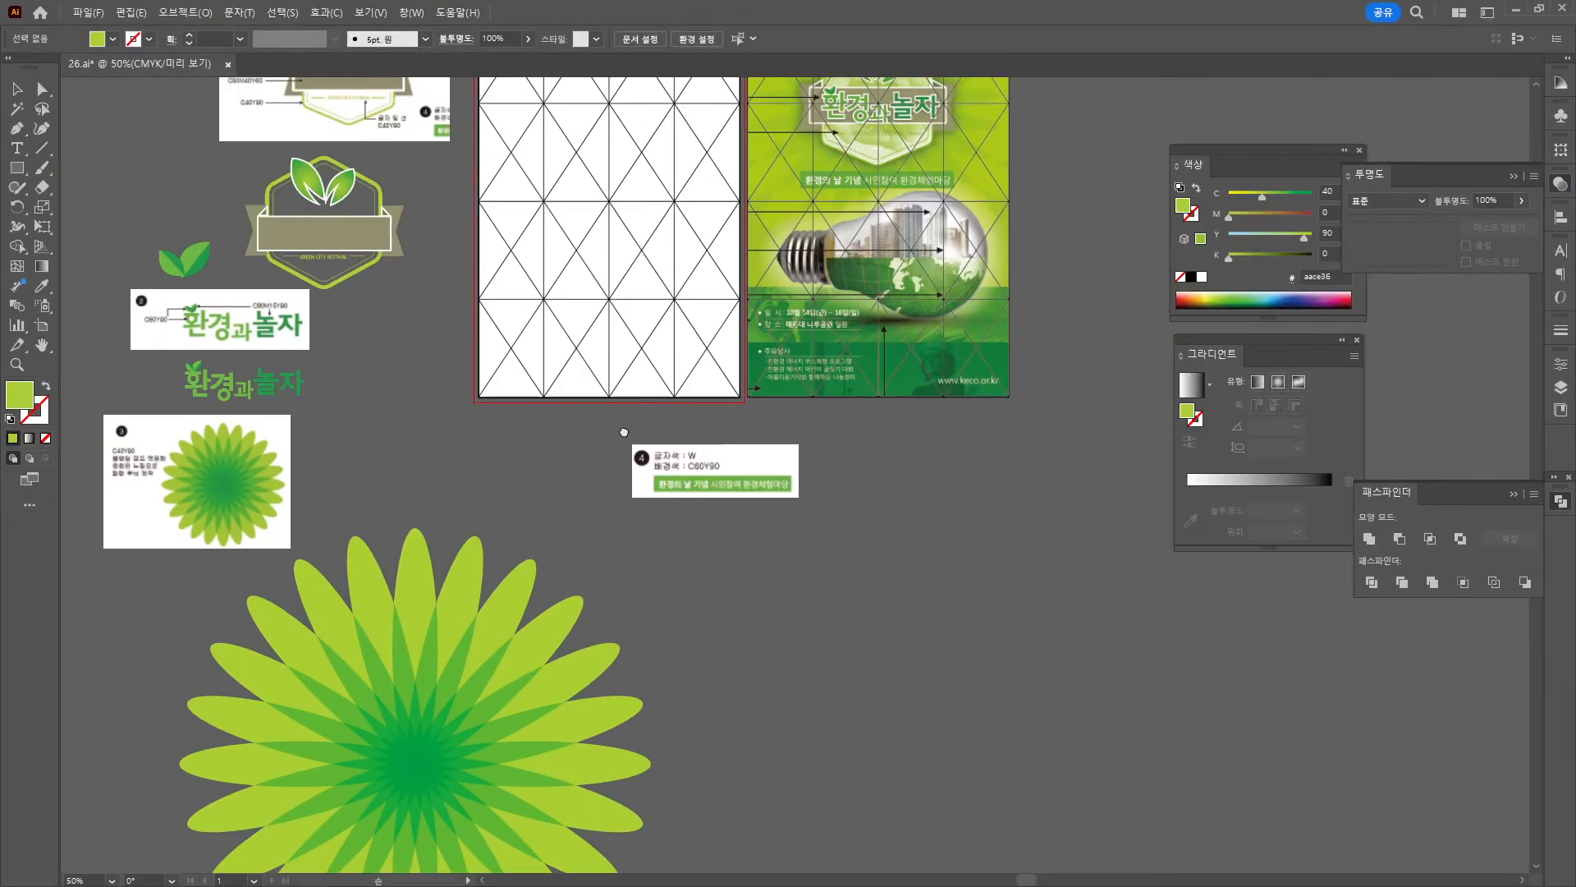
Fill the badge's hexagon frame with white (ffffff).
scroll(452, 382, left, 3)
scroll(412, 369, up, 3)
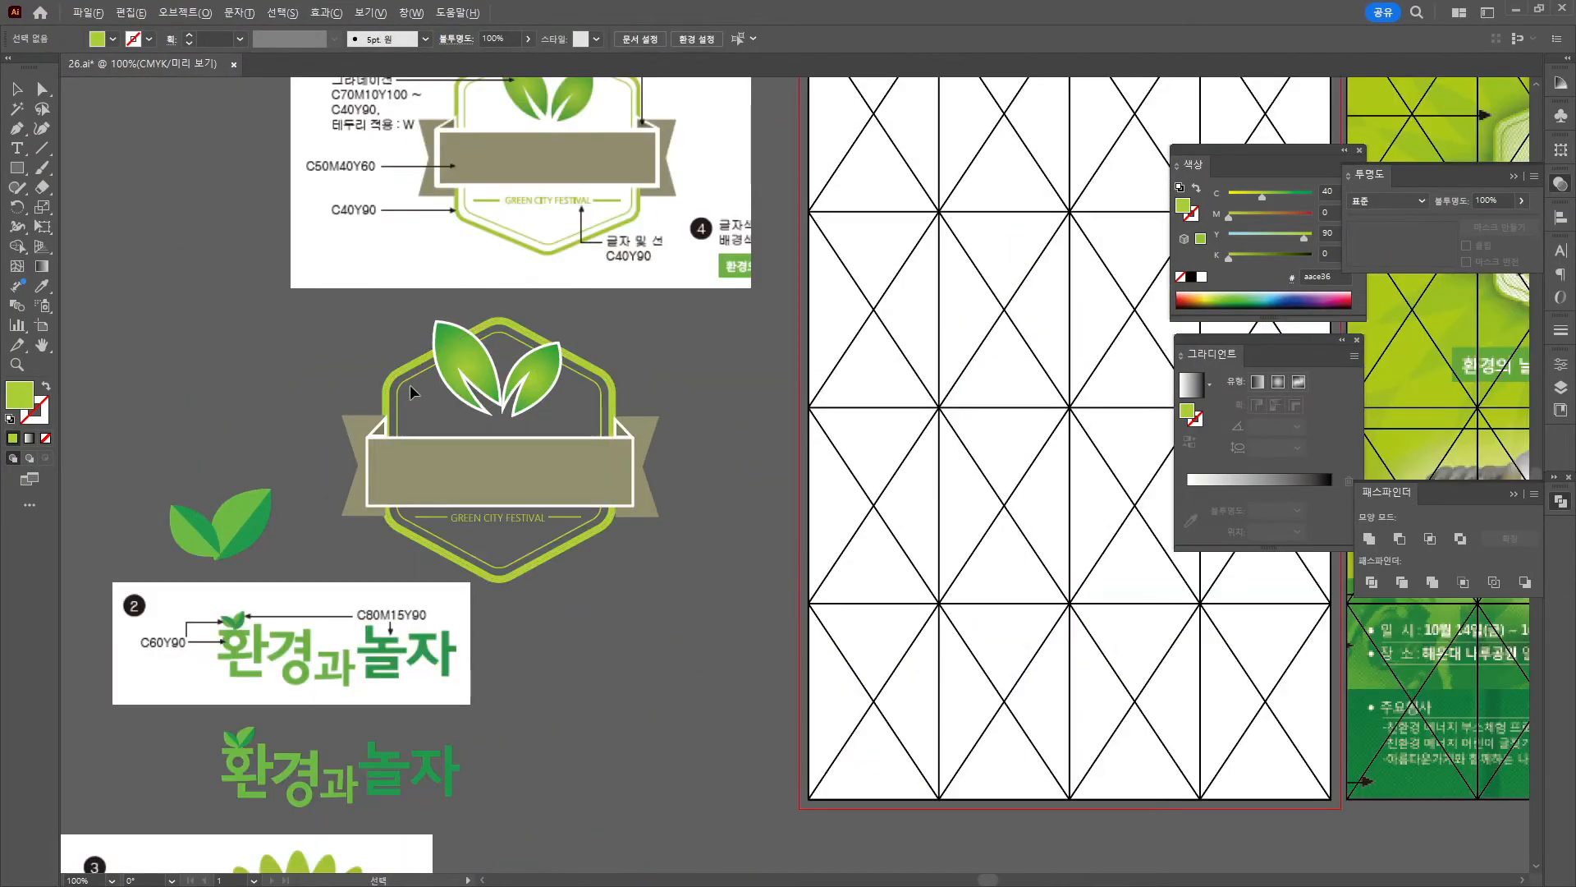
drag(496, 415, 405, 393)
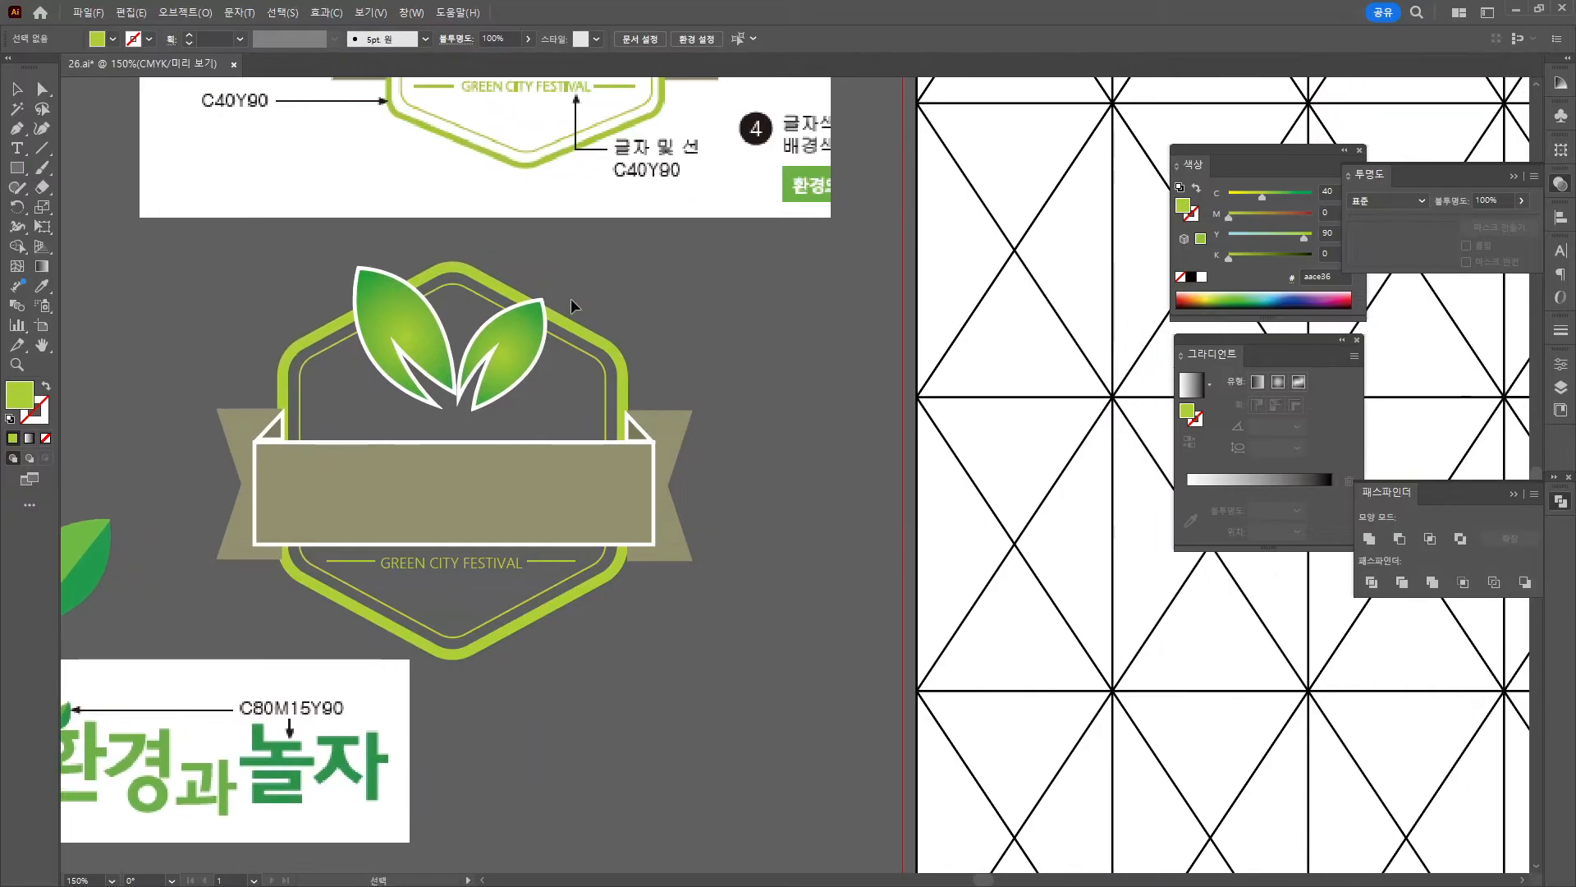
click(572, 352)
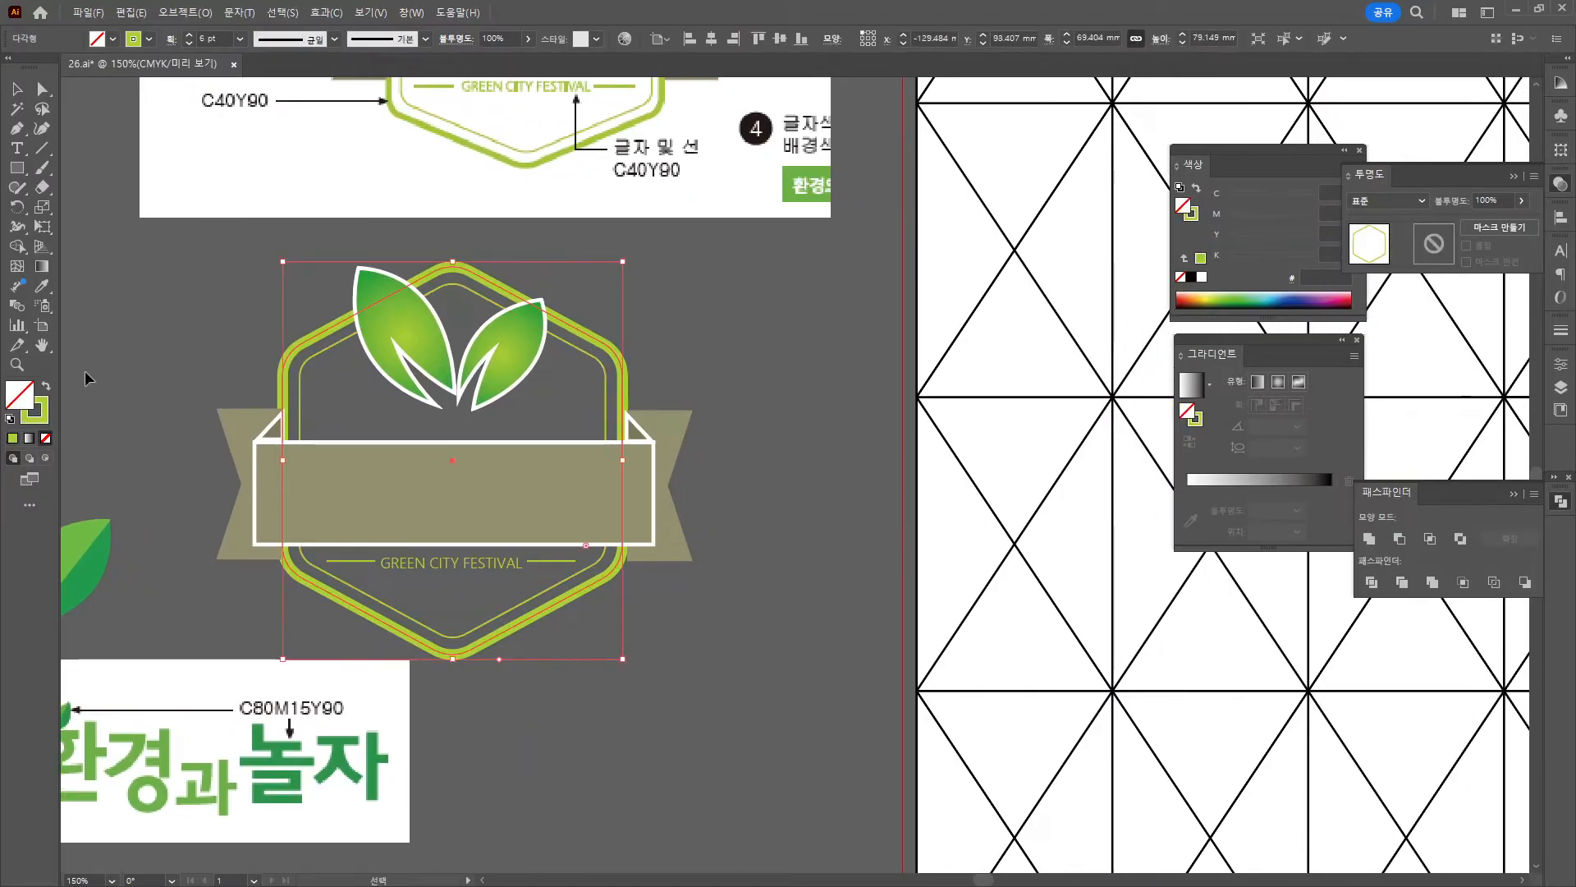
double_click(14, 408)
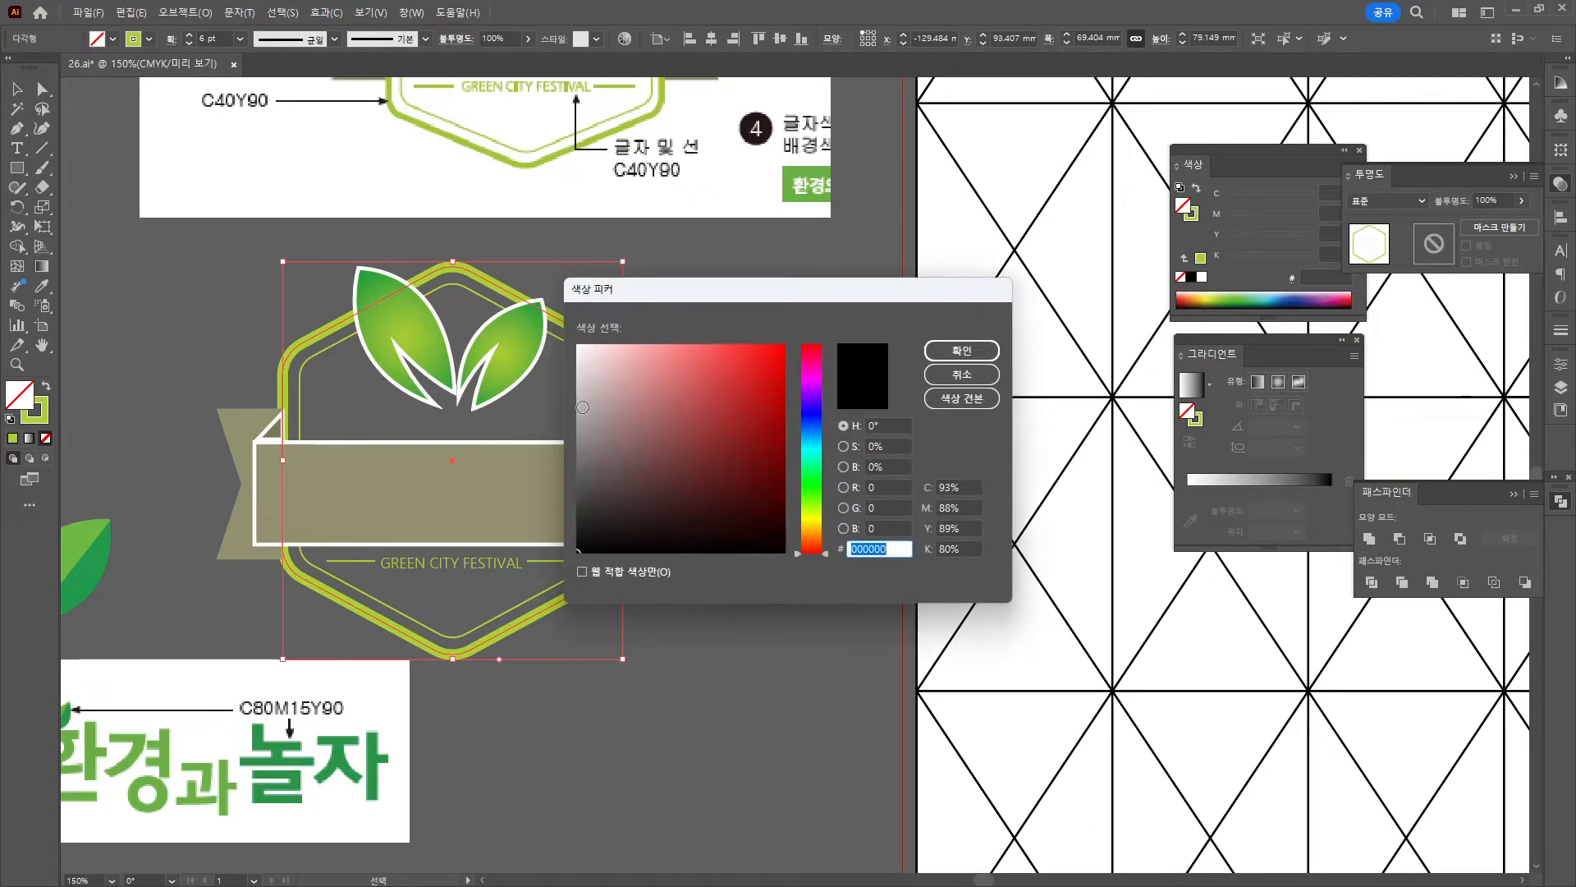
key(Return)
Select and copy the hexagon, leaves, GREEN CITY FESTIVAL text and both side lines.
click(233, 288)
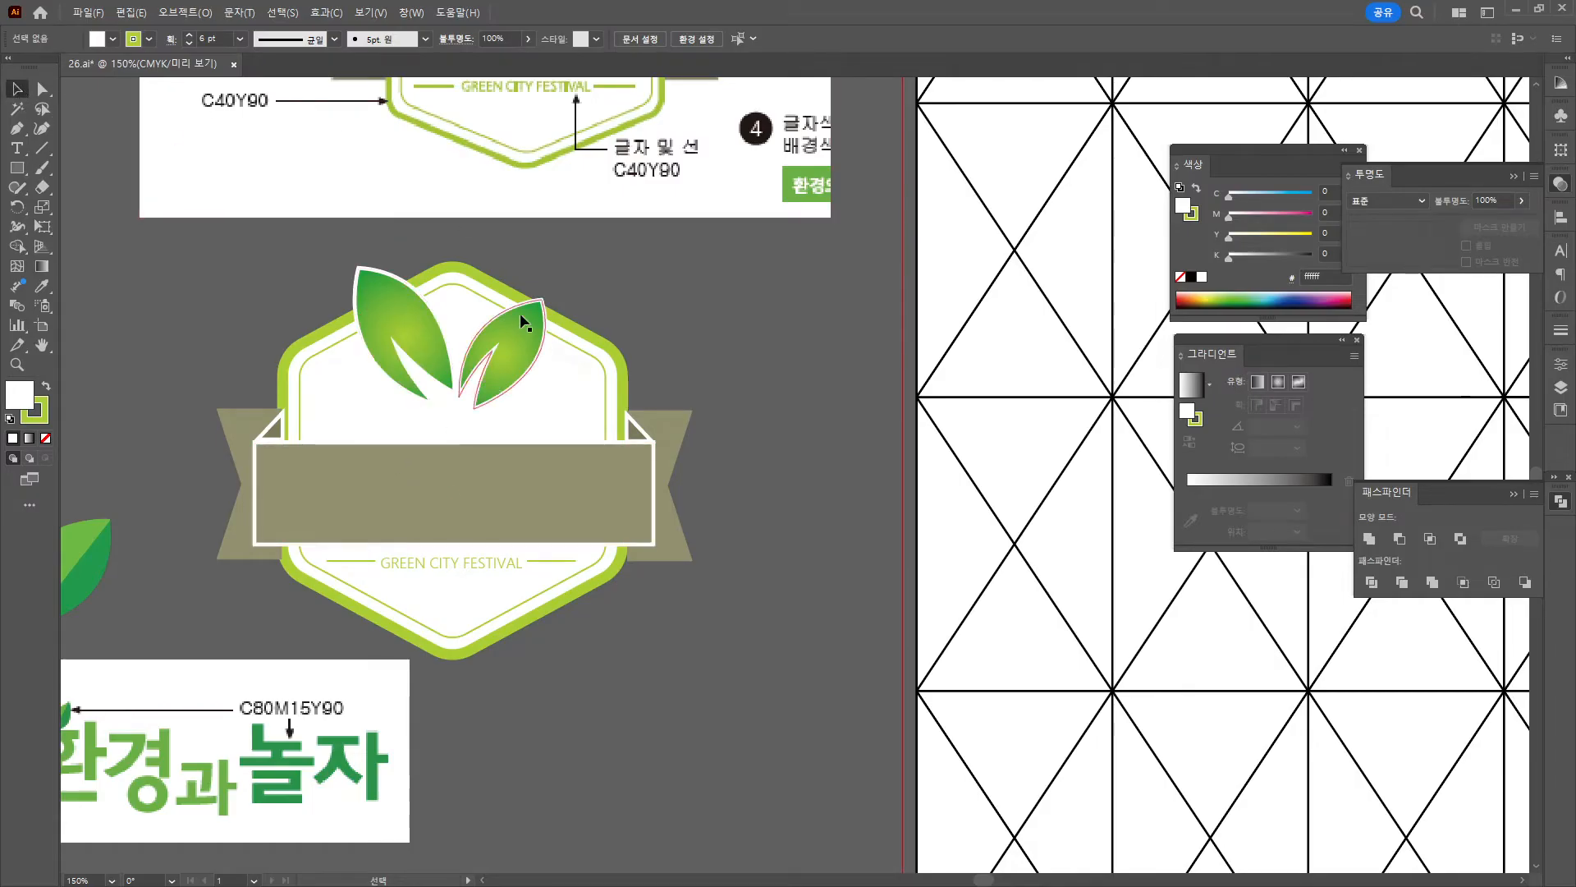
click(492, 288)
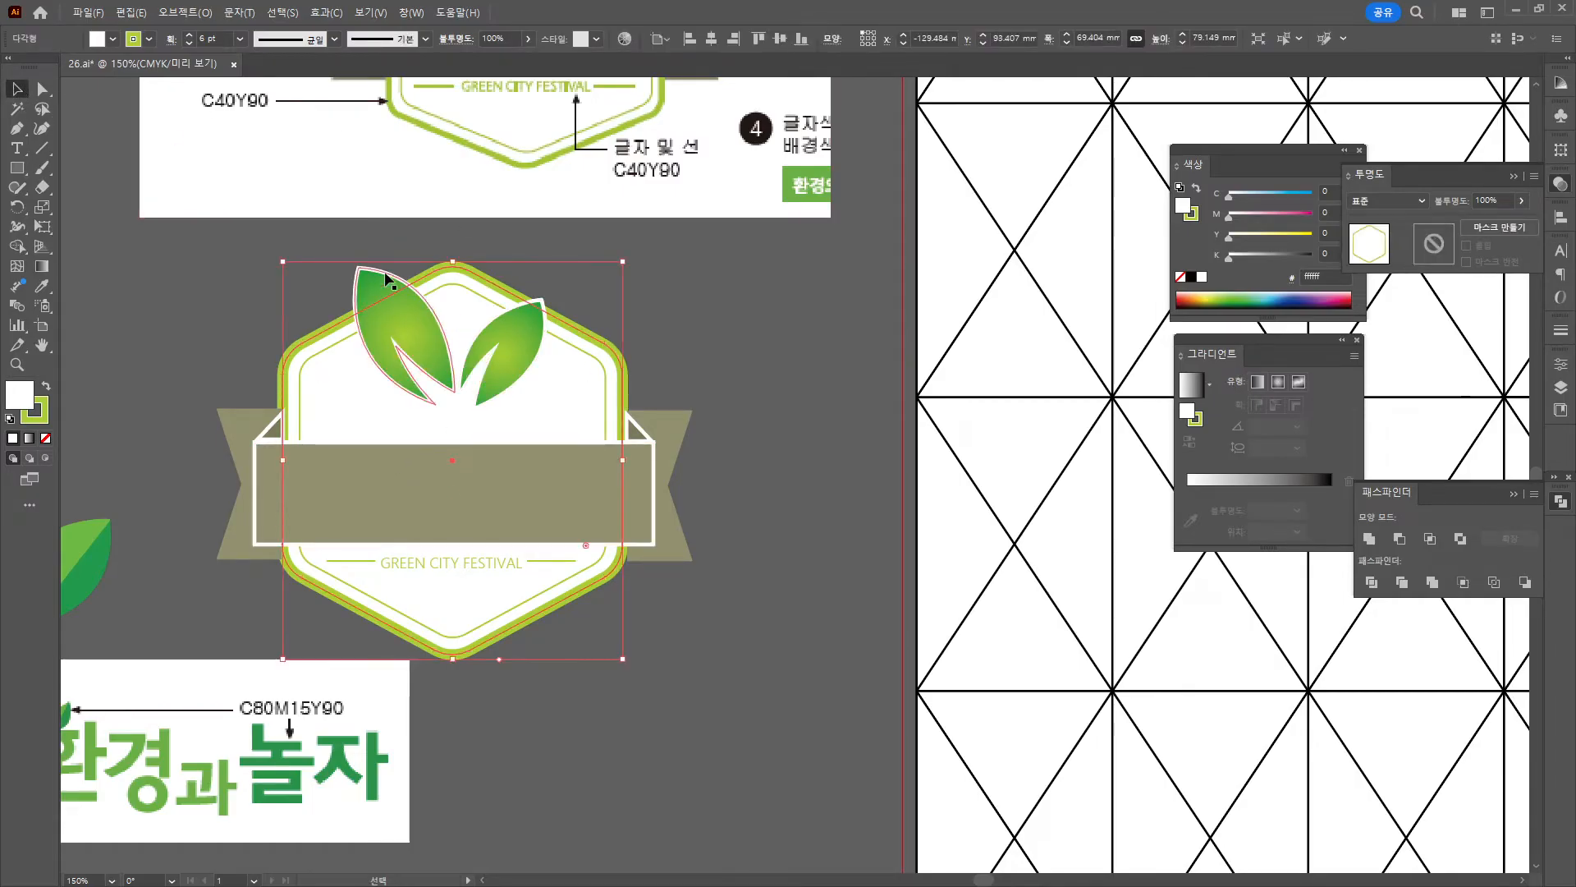
click(643, 307)
drag(339, 306, 600, 420)
shift+click(468, 565)
shift+click(359, 563)
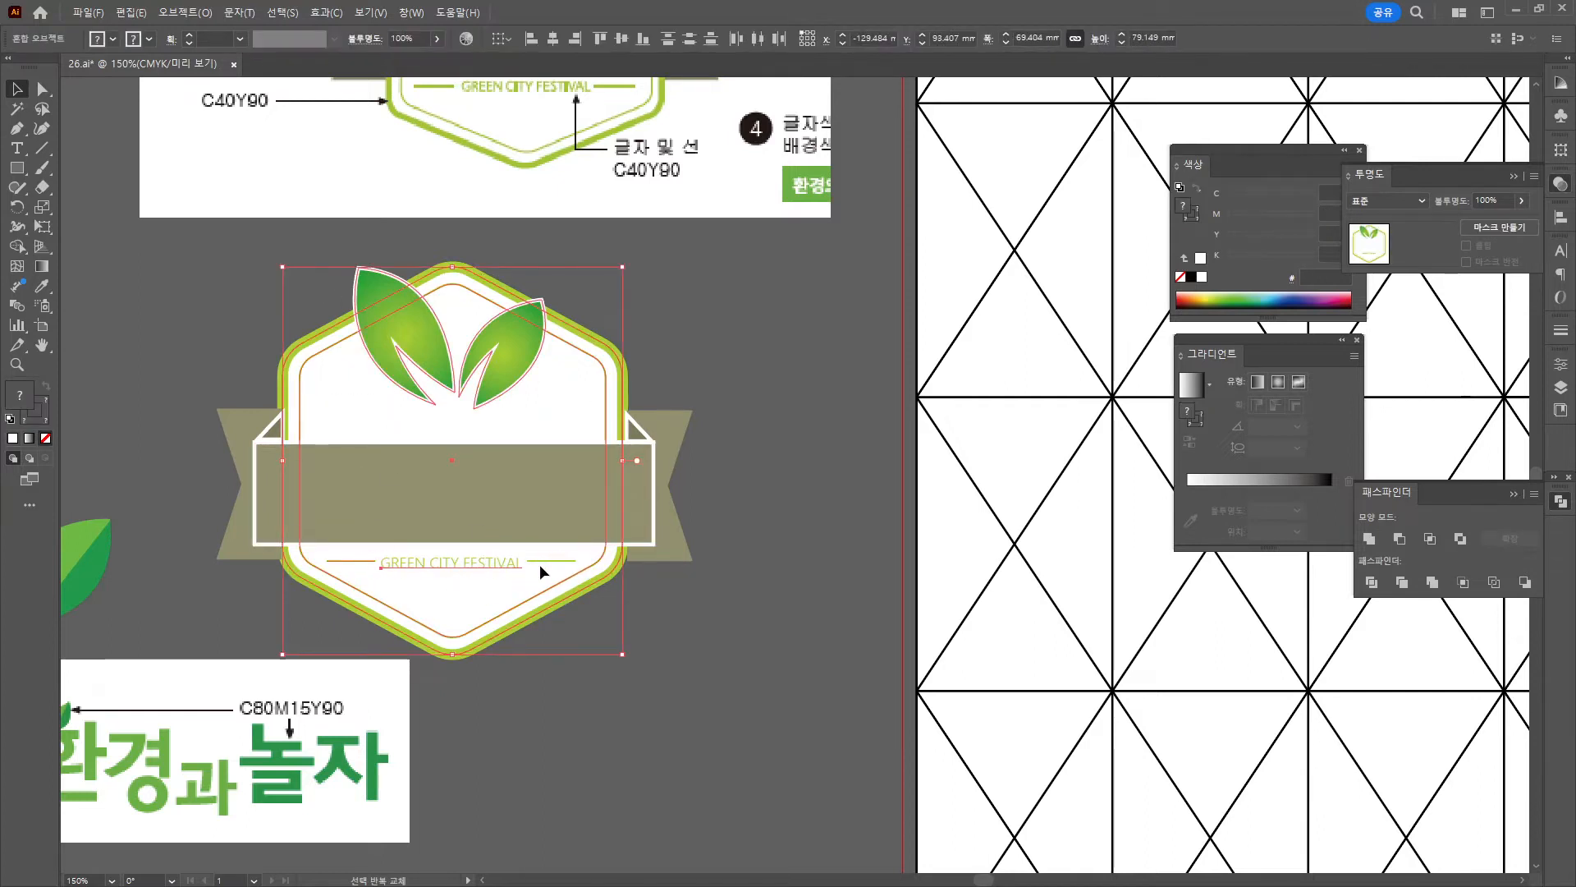
shift+click(545, 561)
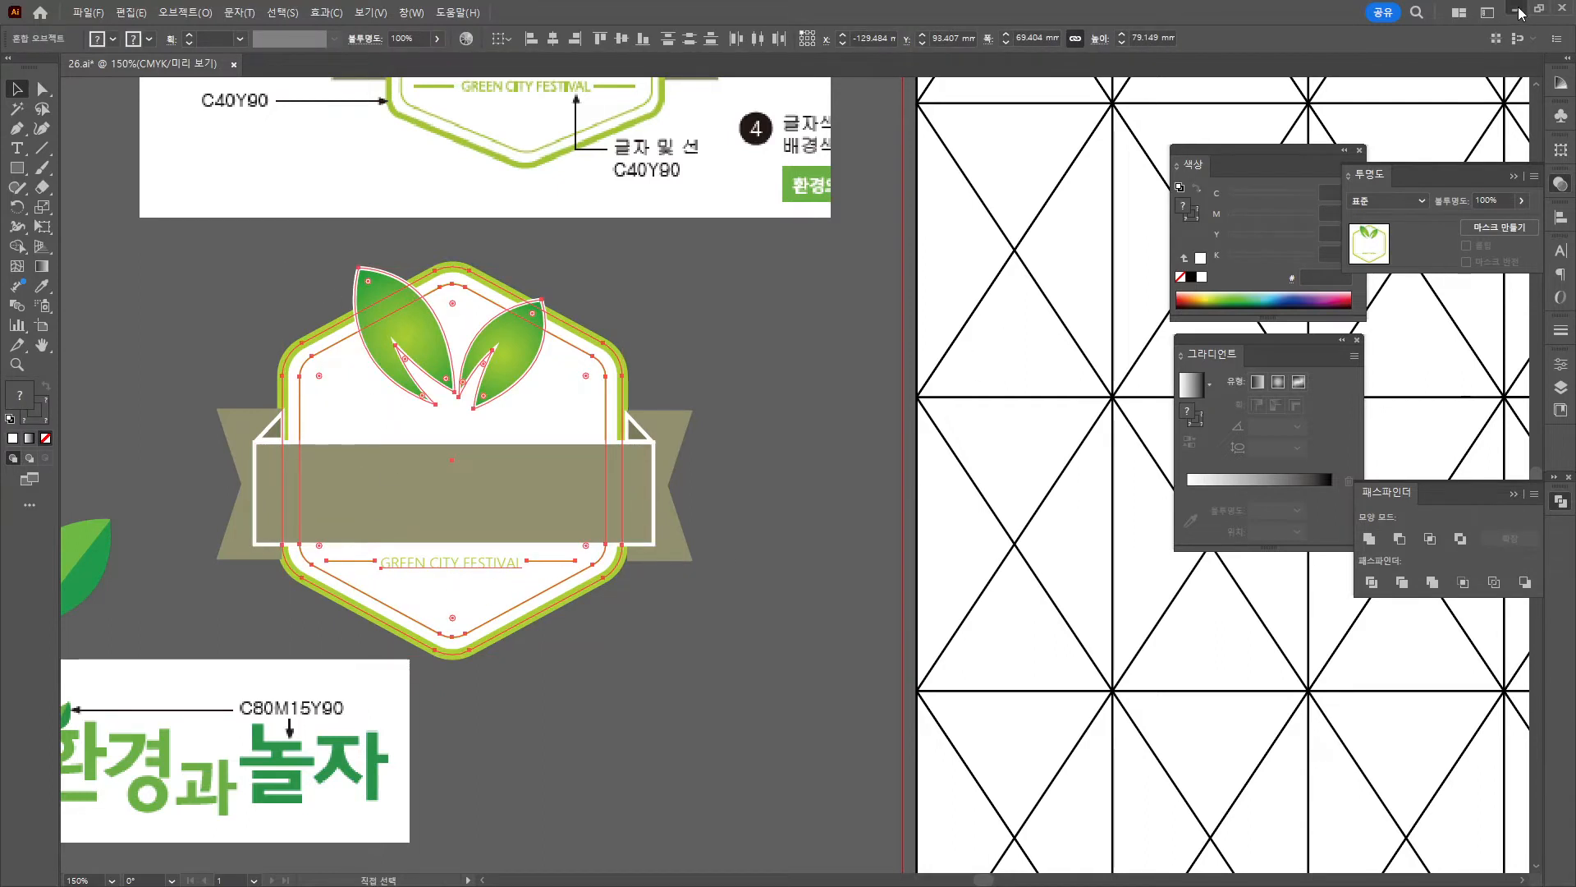
click(1516, 9)
Paste the white badge as a smart object and move it up near the poster top.
key(ctrl+v)
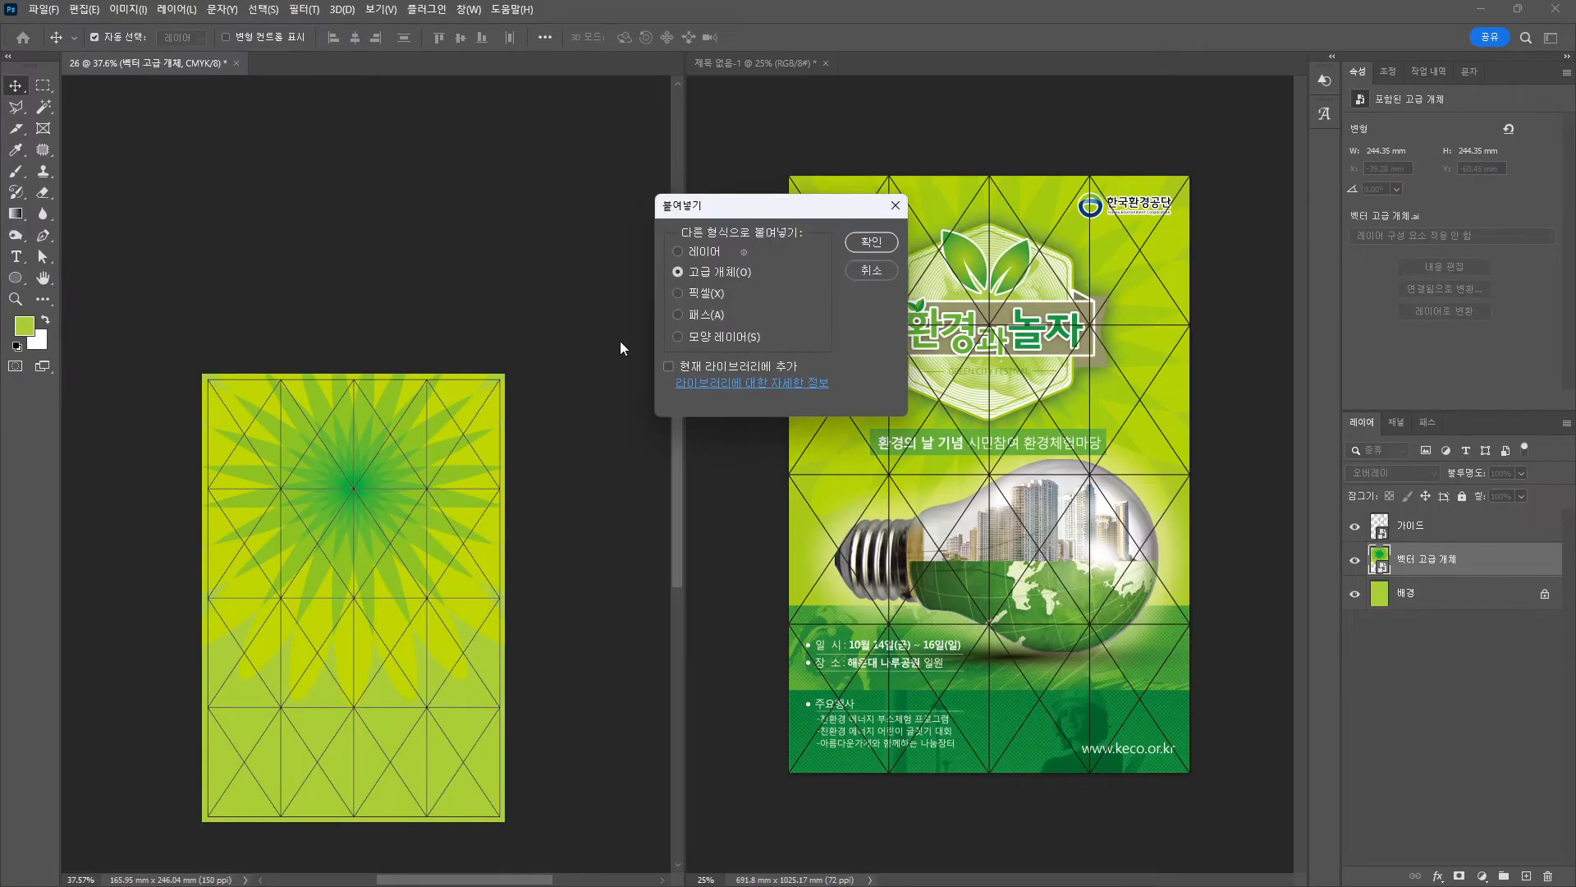
click(865, 239)
drag(386, 599, 396, 503)
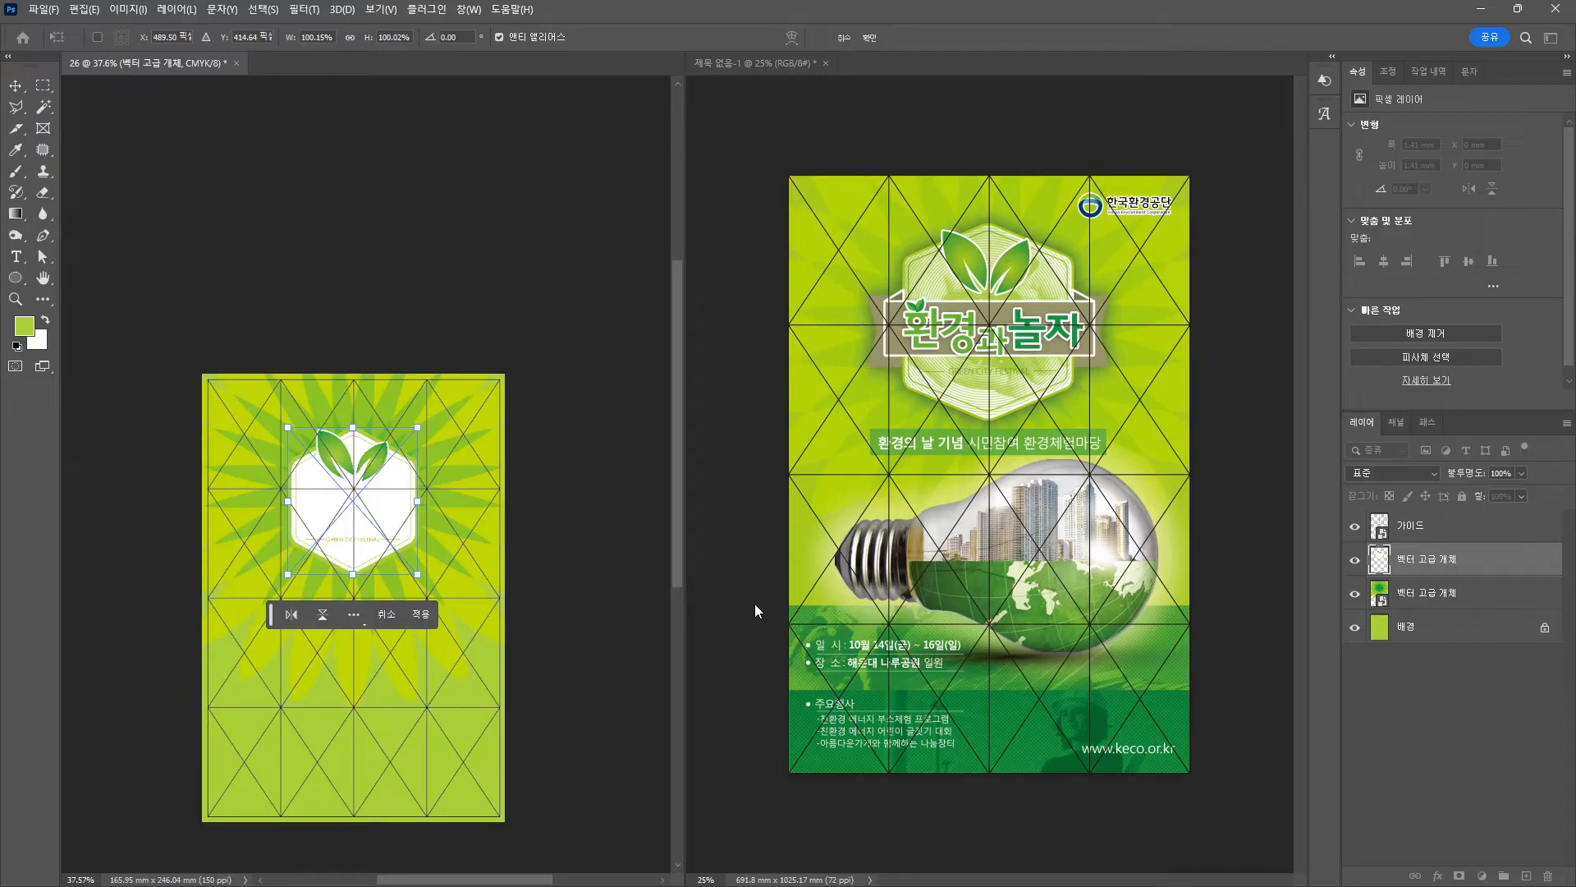
key(Return)
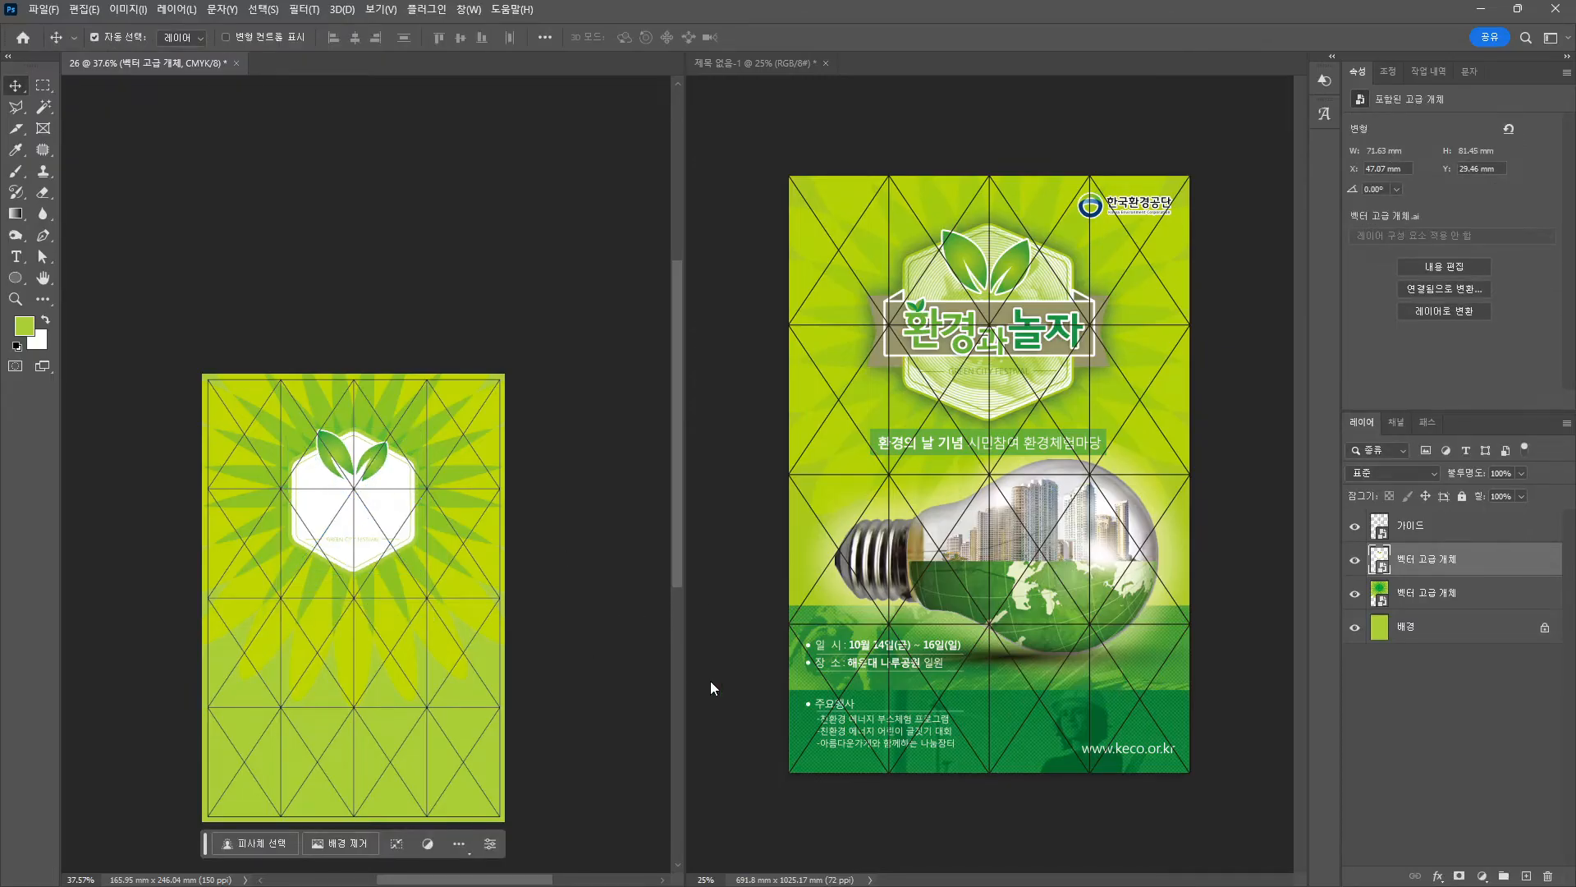
scroll(337, 605, up, 3)
drag(341, 615, 332, 530)
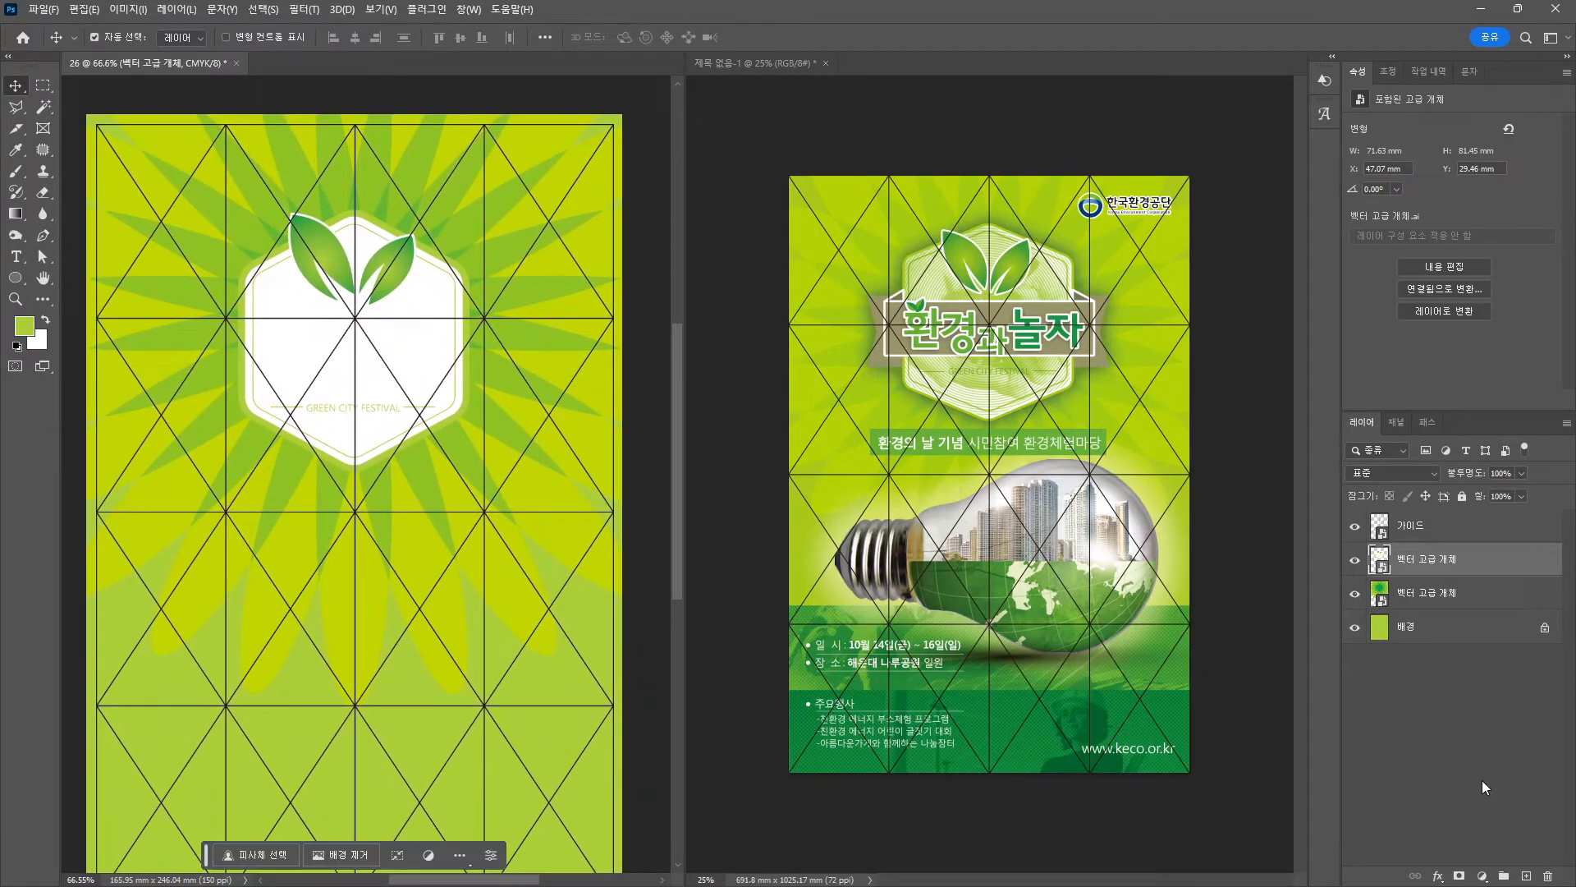
click(1439, 876)
Give the badge layer an Outer Glow in dark green 466803.
click(1467, 852)
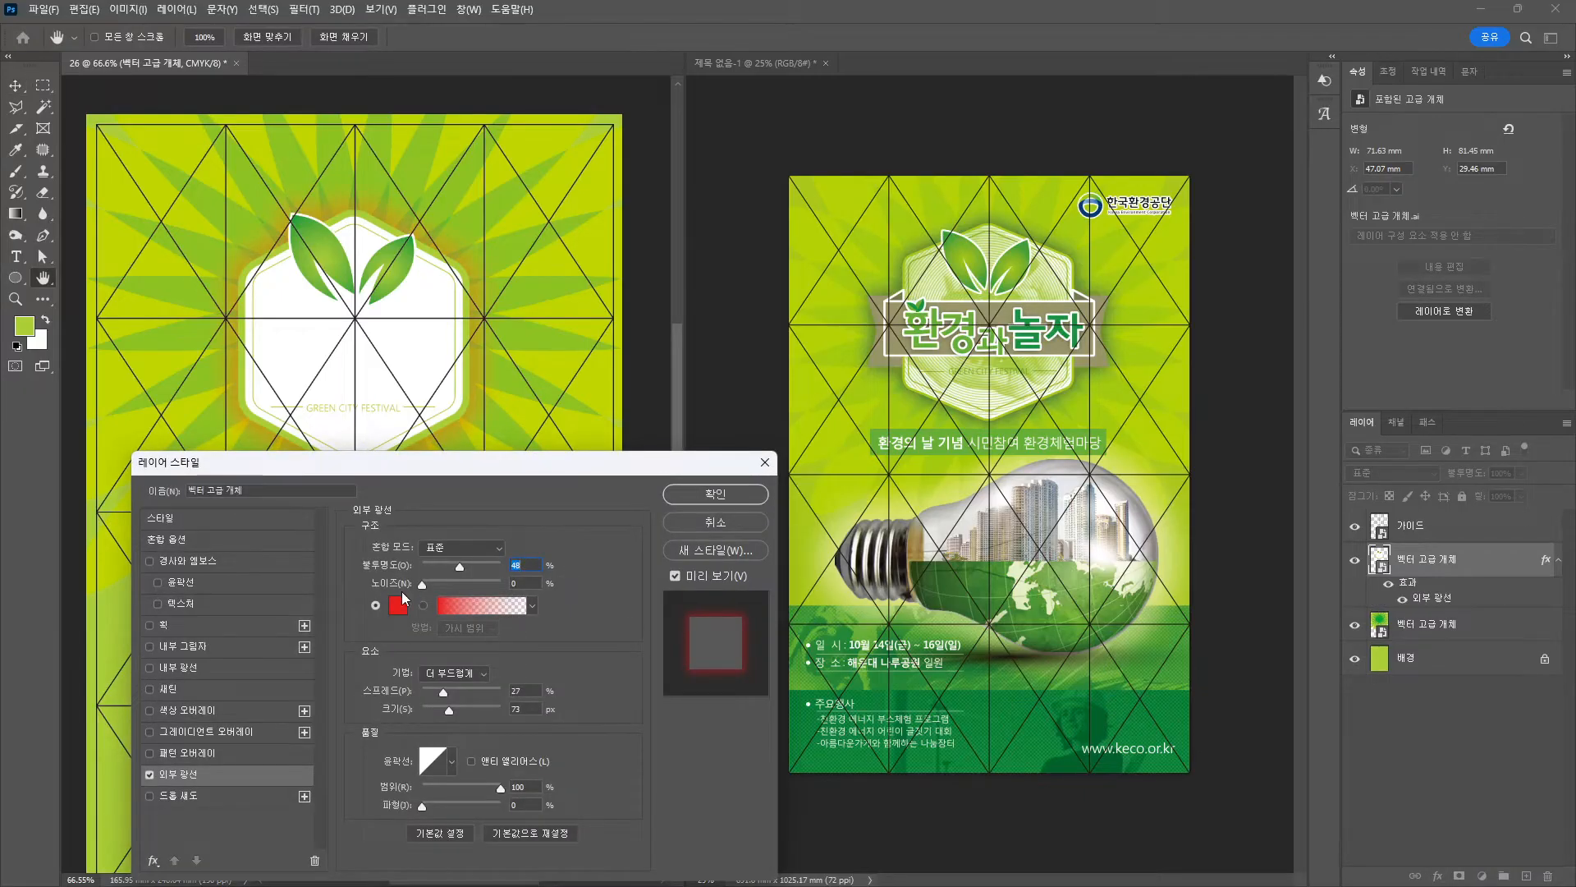
click(397, 605)
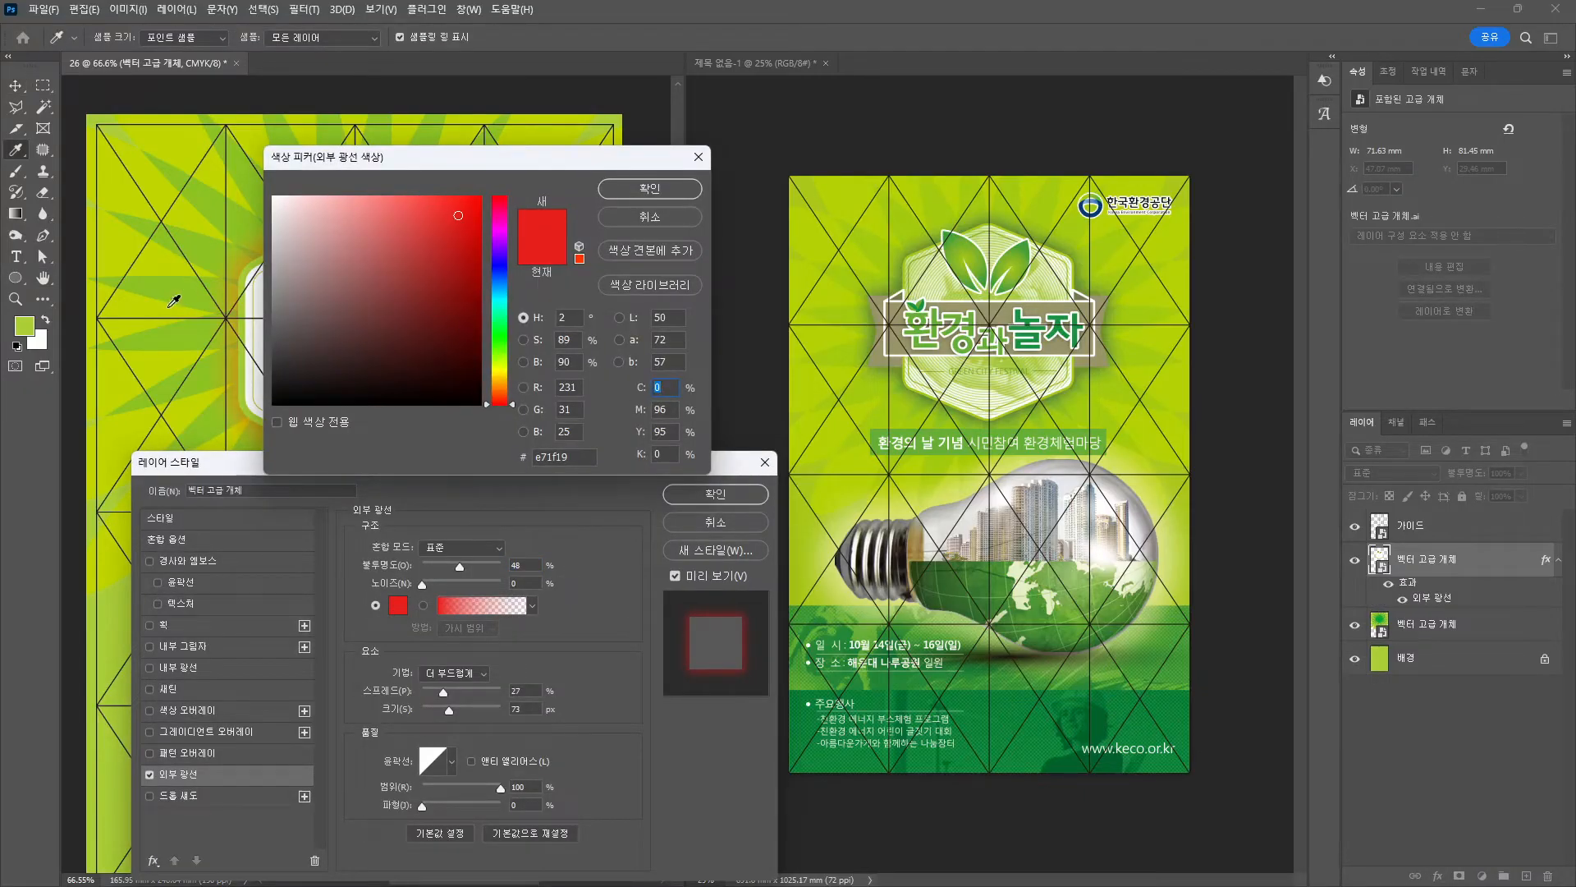
click(196, 298)
drag(447, 158, 739, 171)
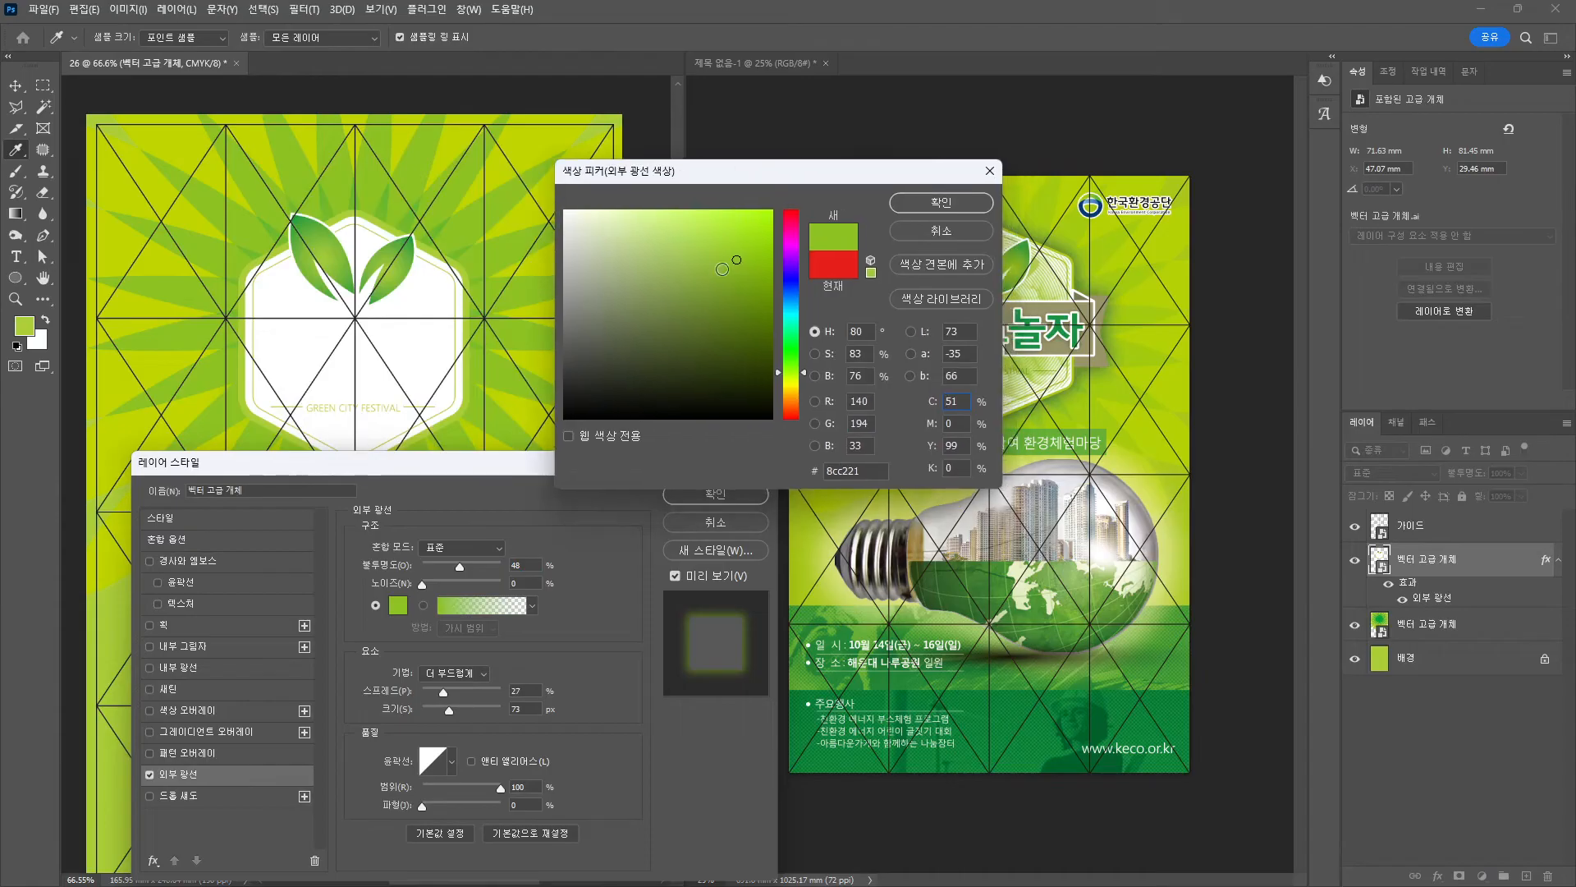
drag(730, 270, 741, 347)
key(Return)
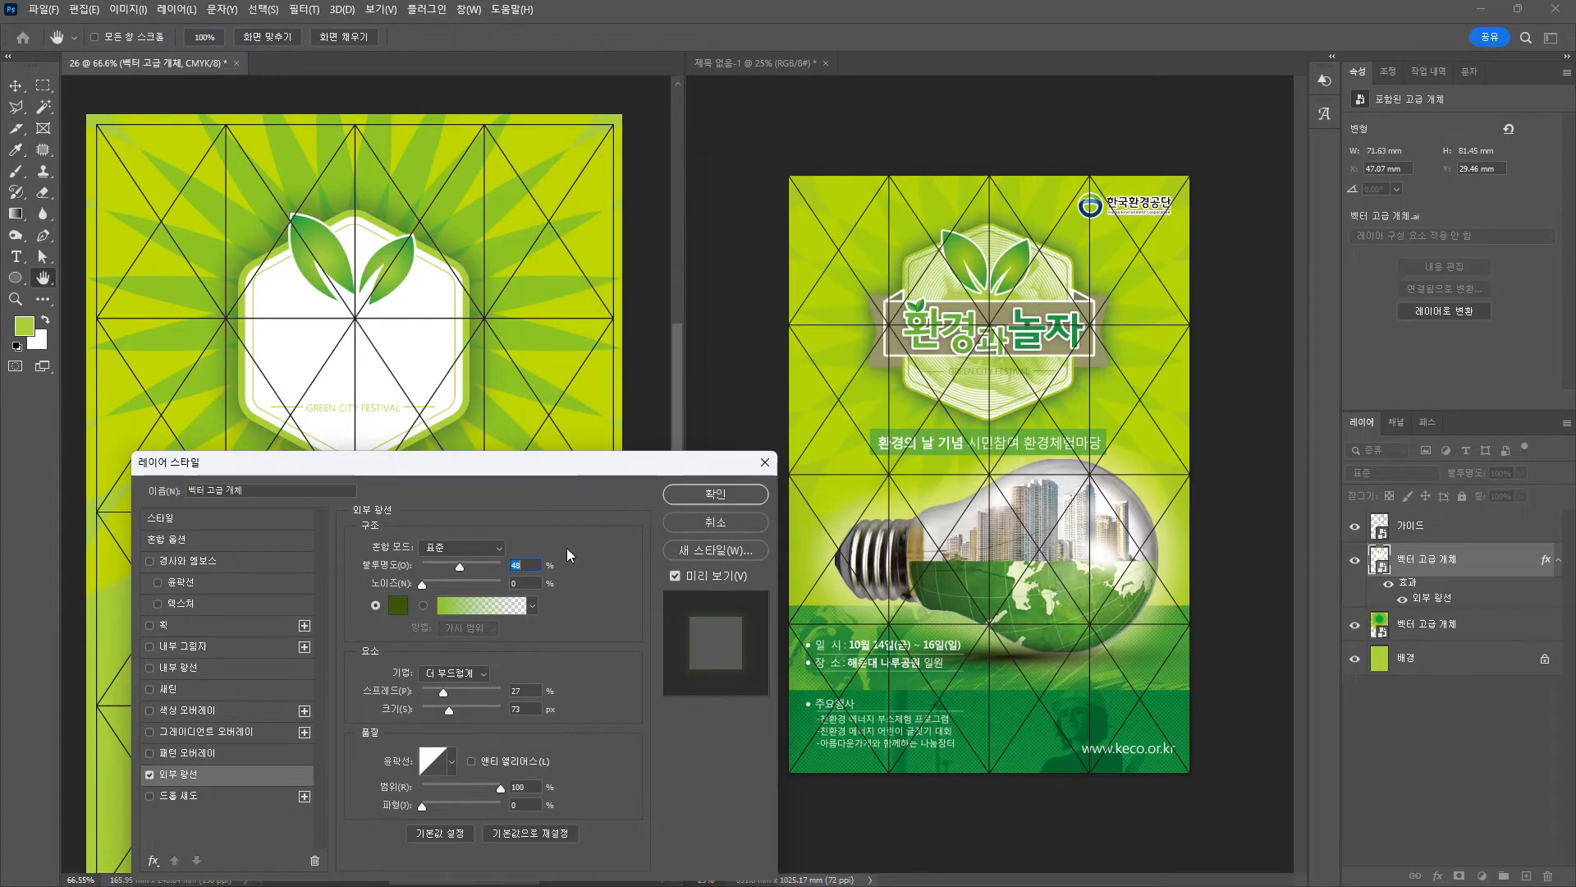
drag(518, 473, 518, 367)
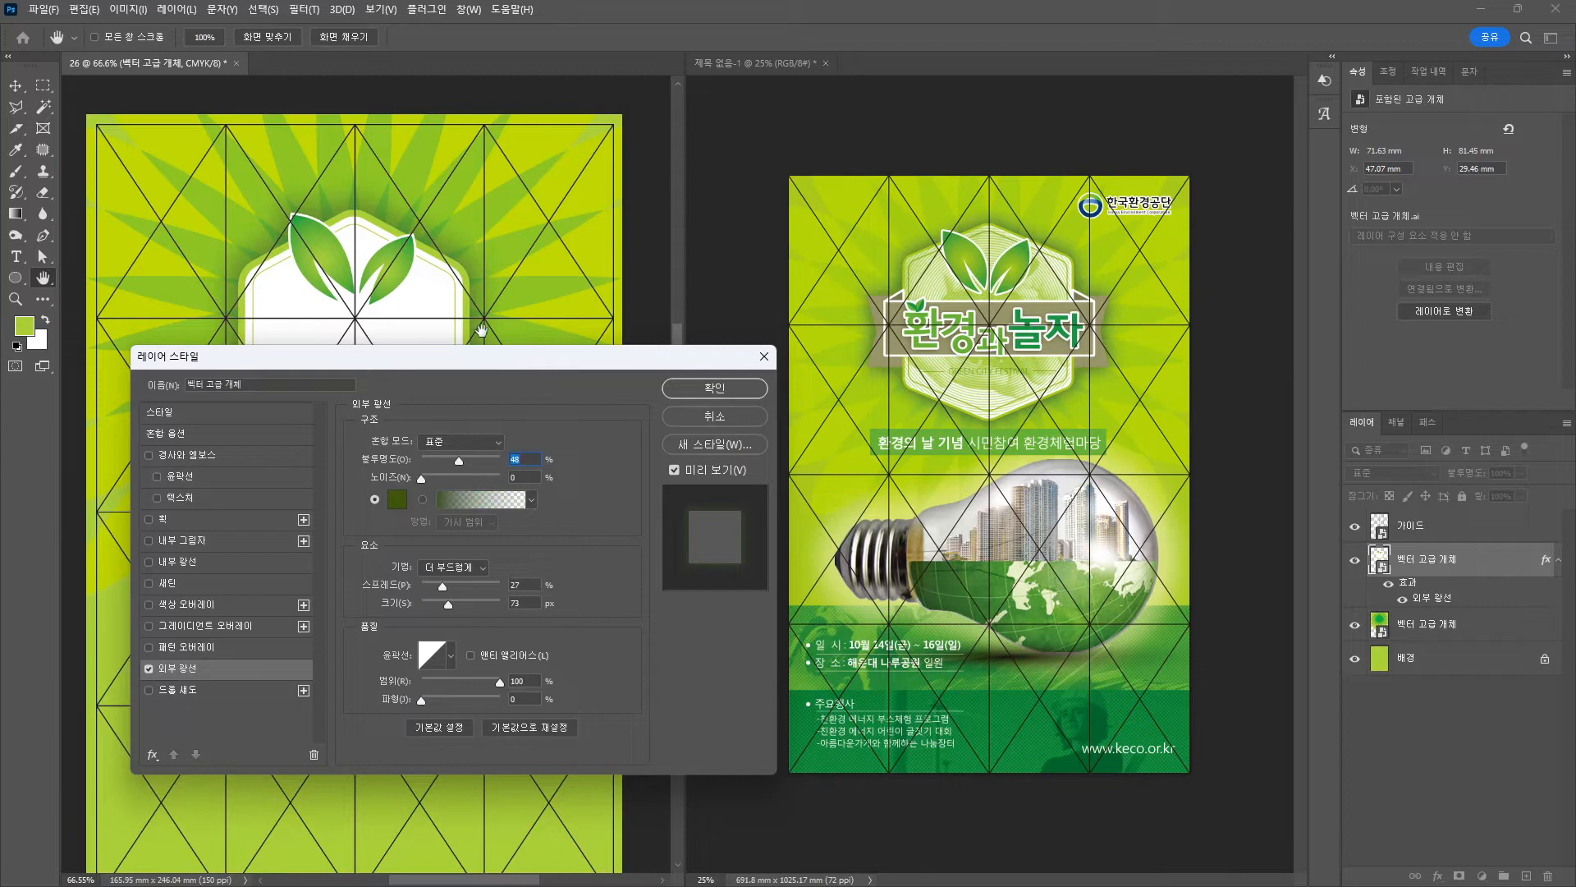
key(Return)
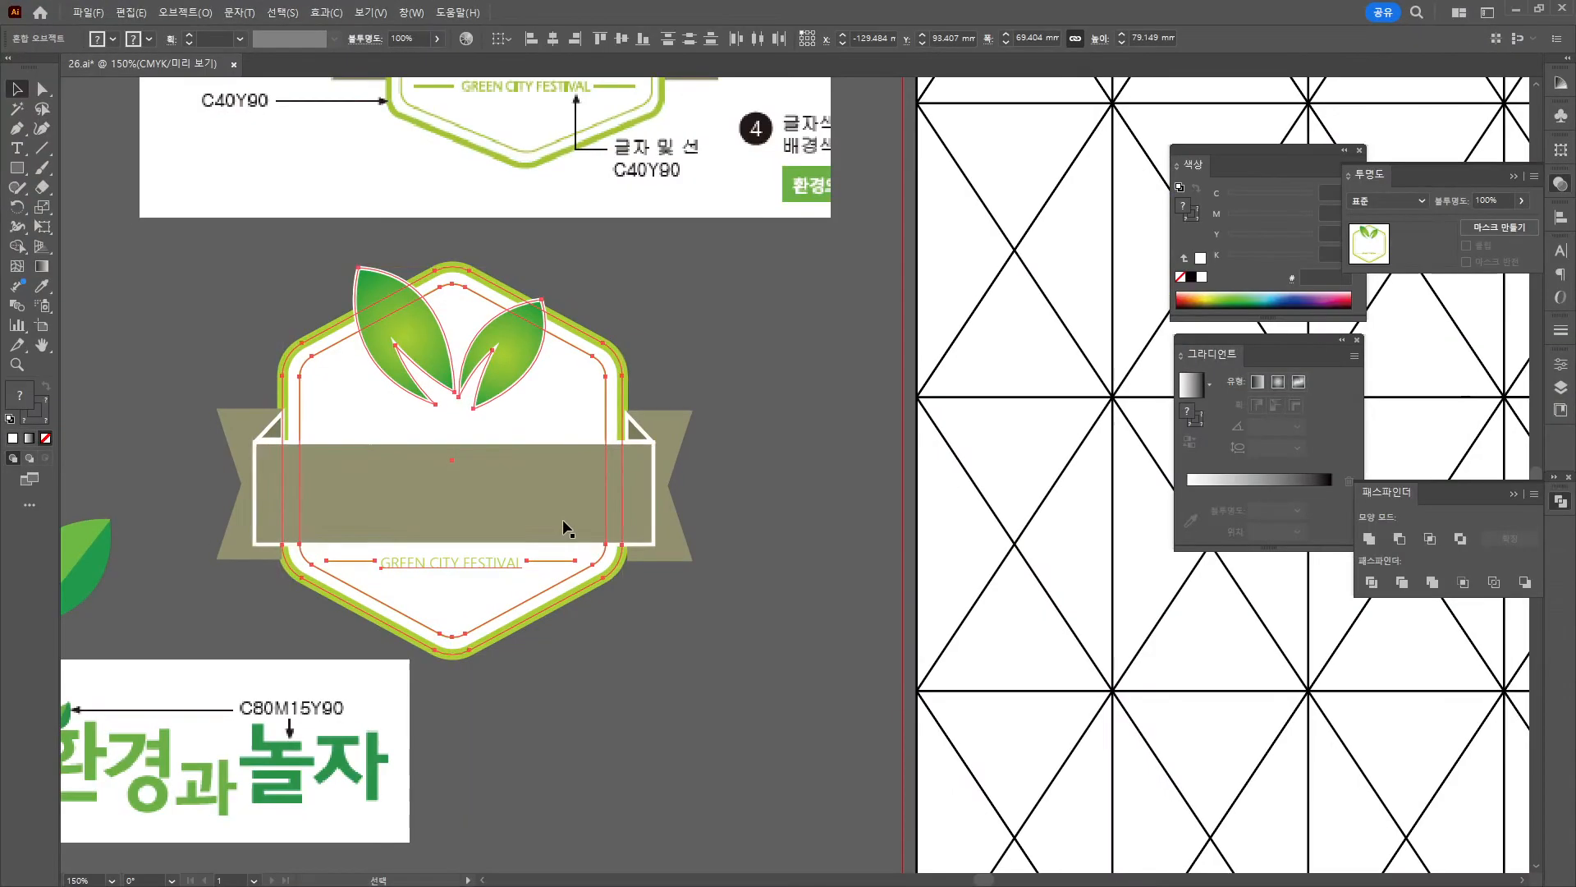
Select the right, centre and left ribbon pieces together and copy them into Photoshop.
click(637, 450)
click(636, 443)
shift+click(436, 492)
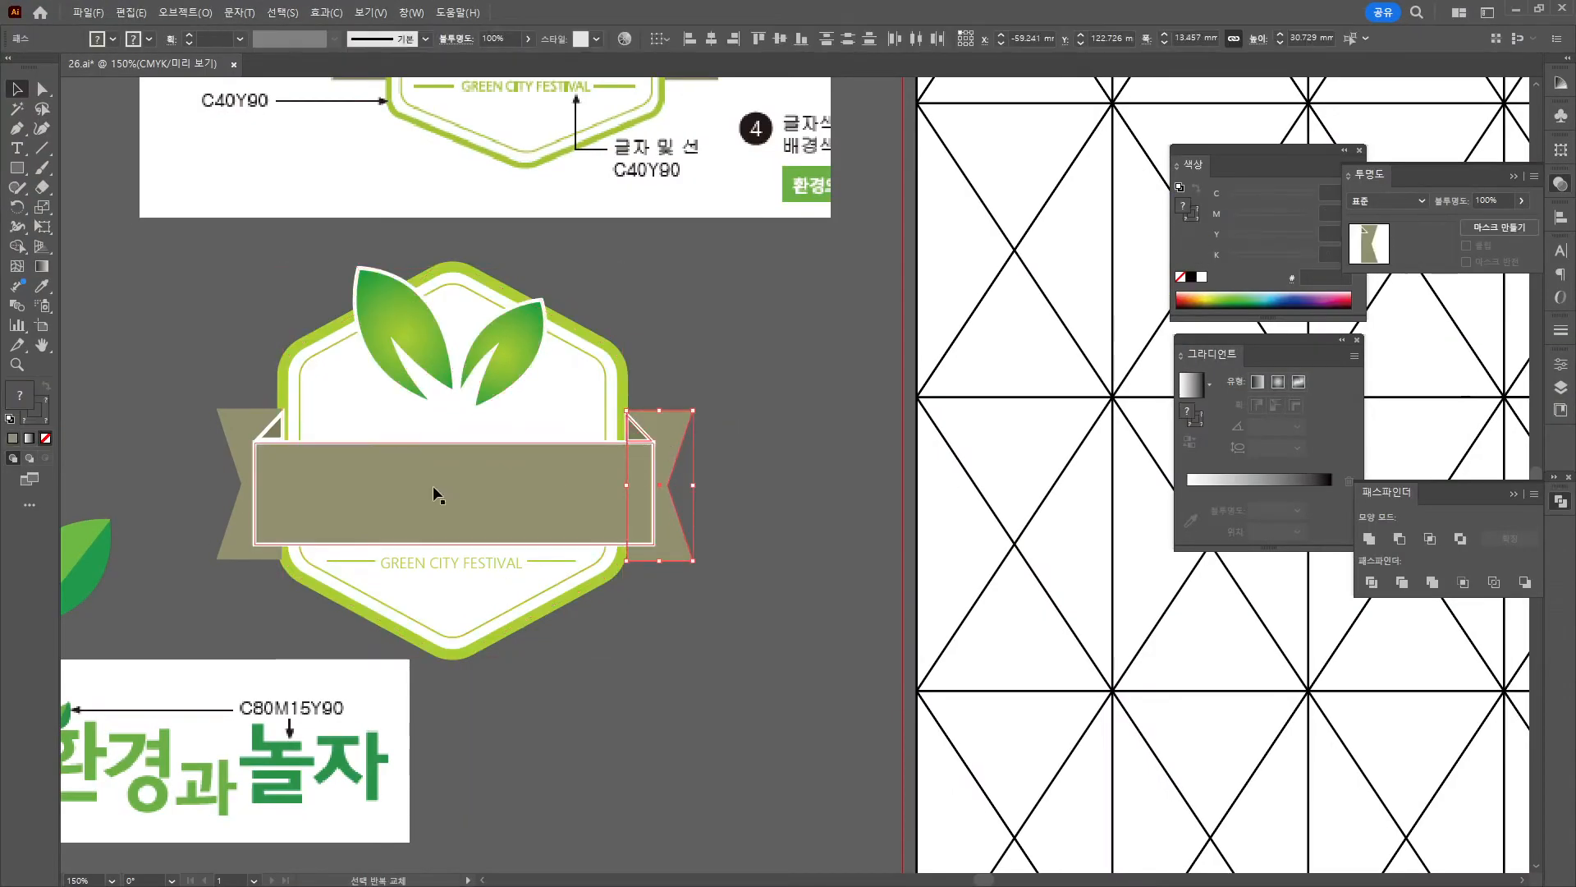
shift+click(269, 429)
key(a)
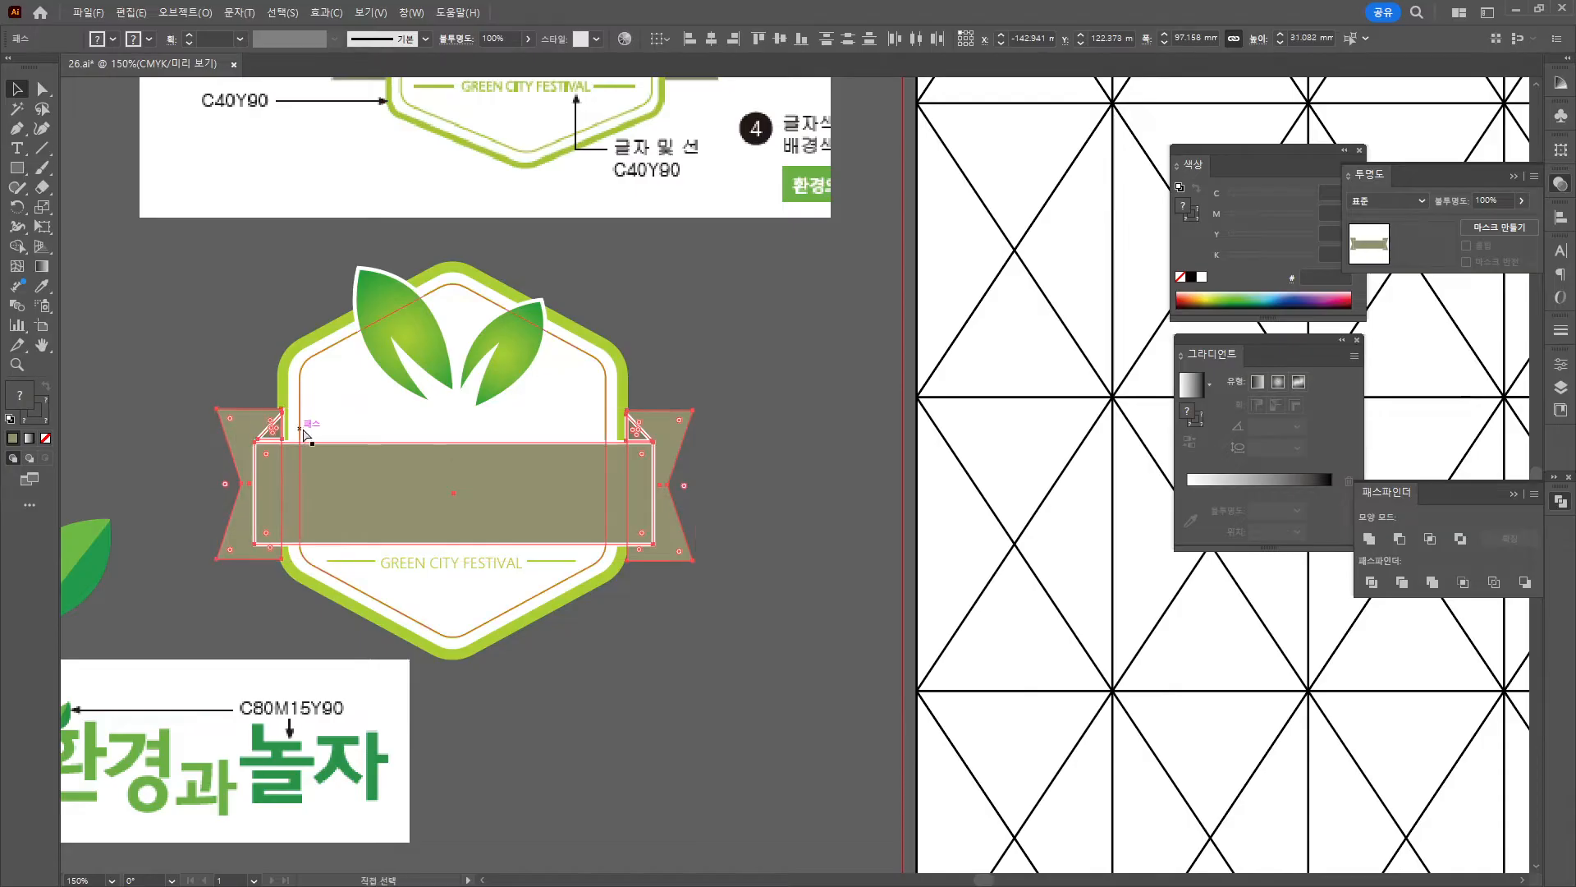
click(1516, 9)
key(ctrl+v)
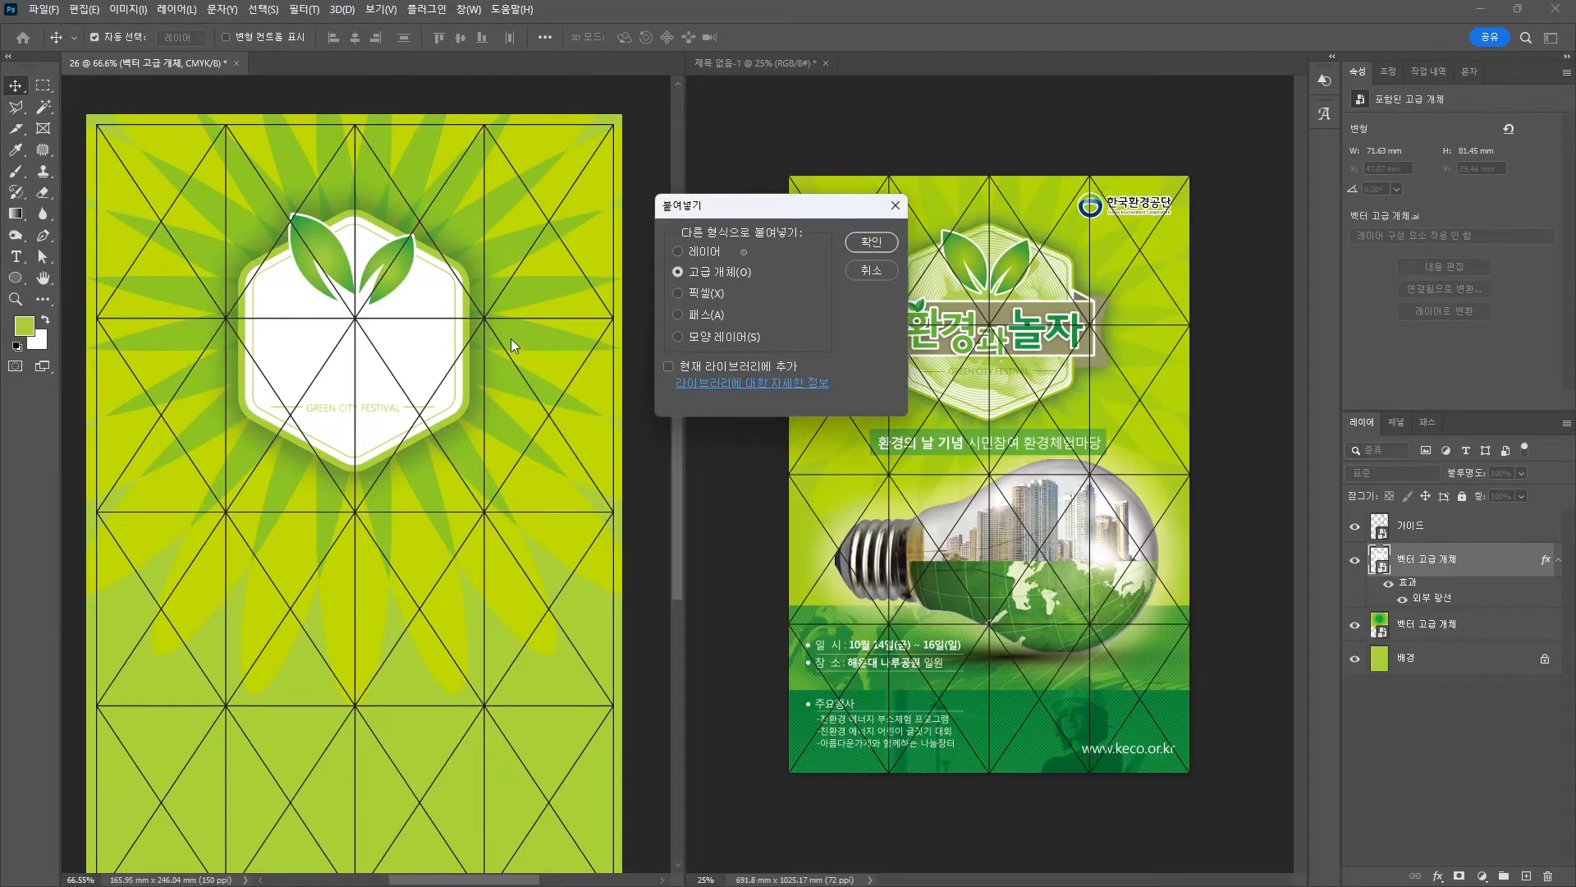
Place the ribbon as a smart object across the white badge.
key(Return)
drag(465, 493, 463, 359)
key(Return)
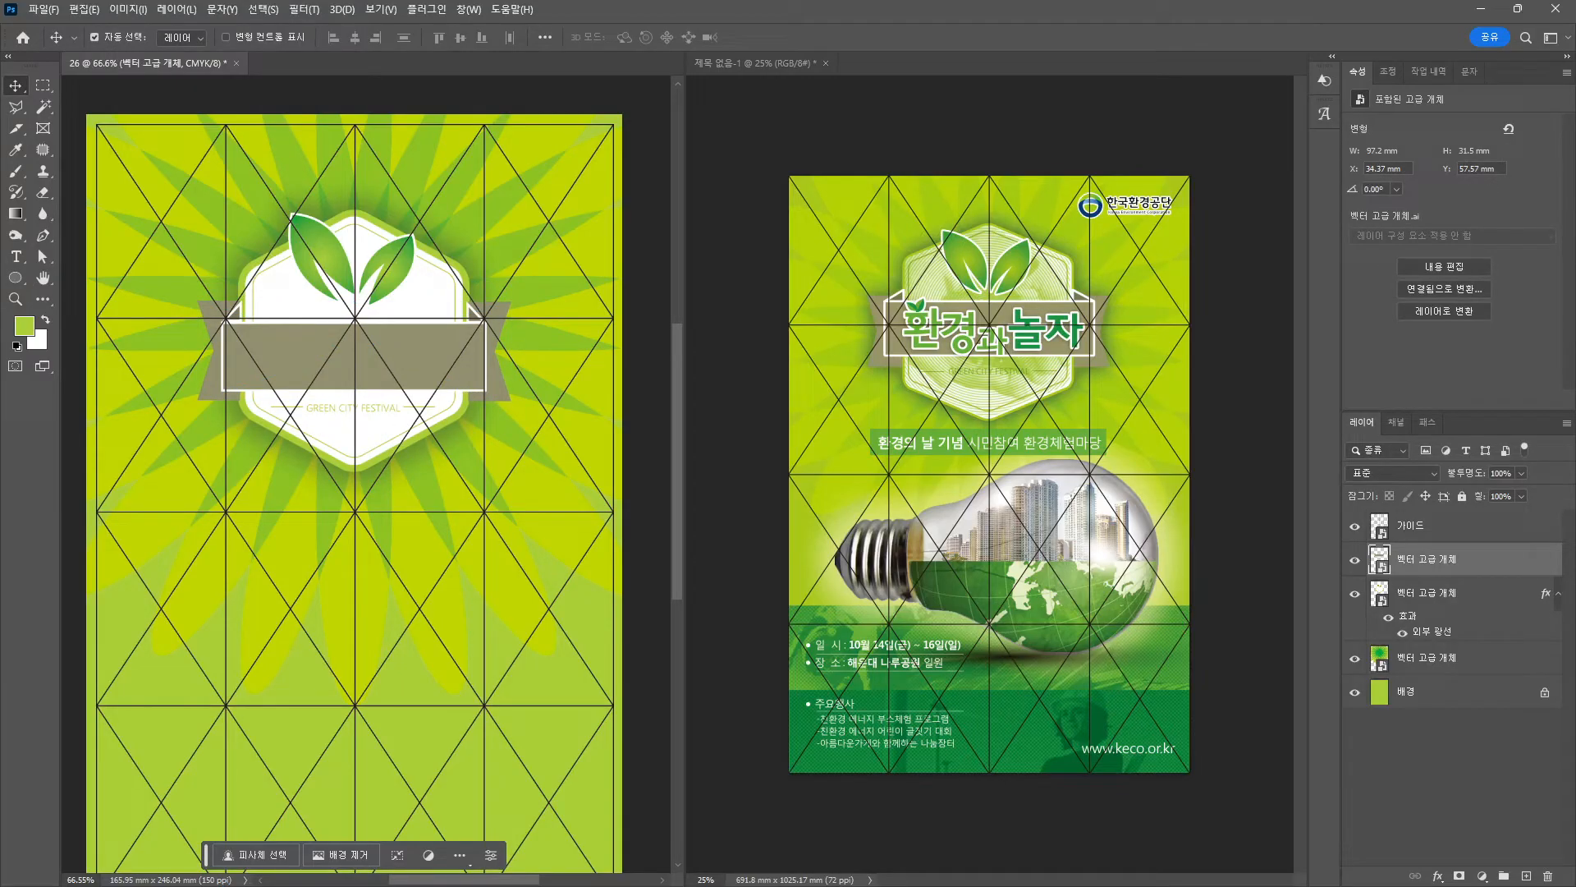
Select the 환경과놀자 leaf lettering in Illustrator and paste it into the poster.
key(alt+Tab)
scroll(584, 398, right, 1)
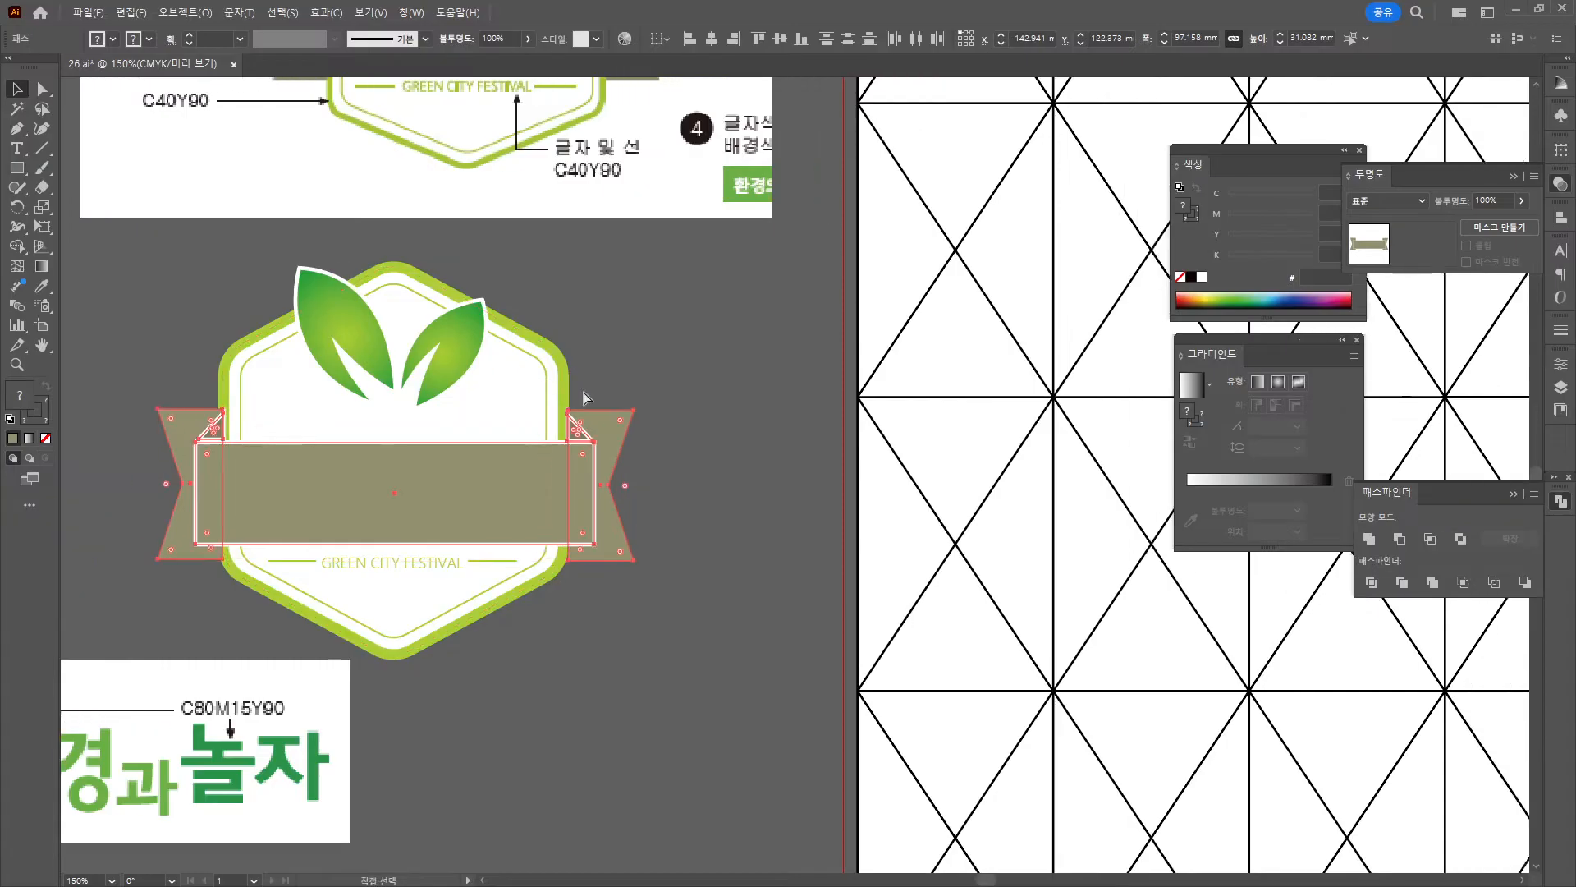
scroll(526, 509, down, 3)
drag(398, 685, 382, 567)
scroll(381, 568, up, 3)
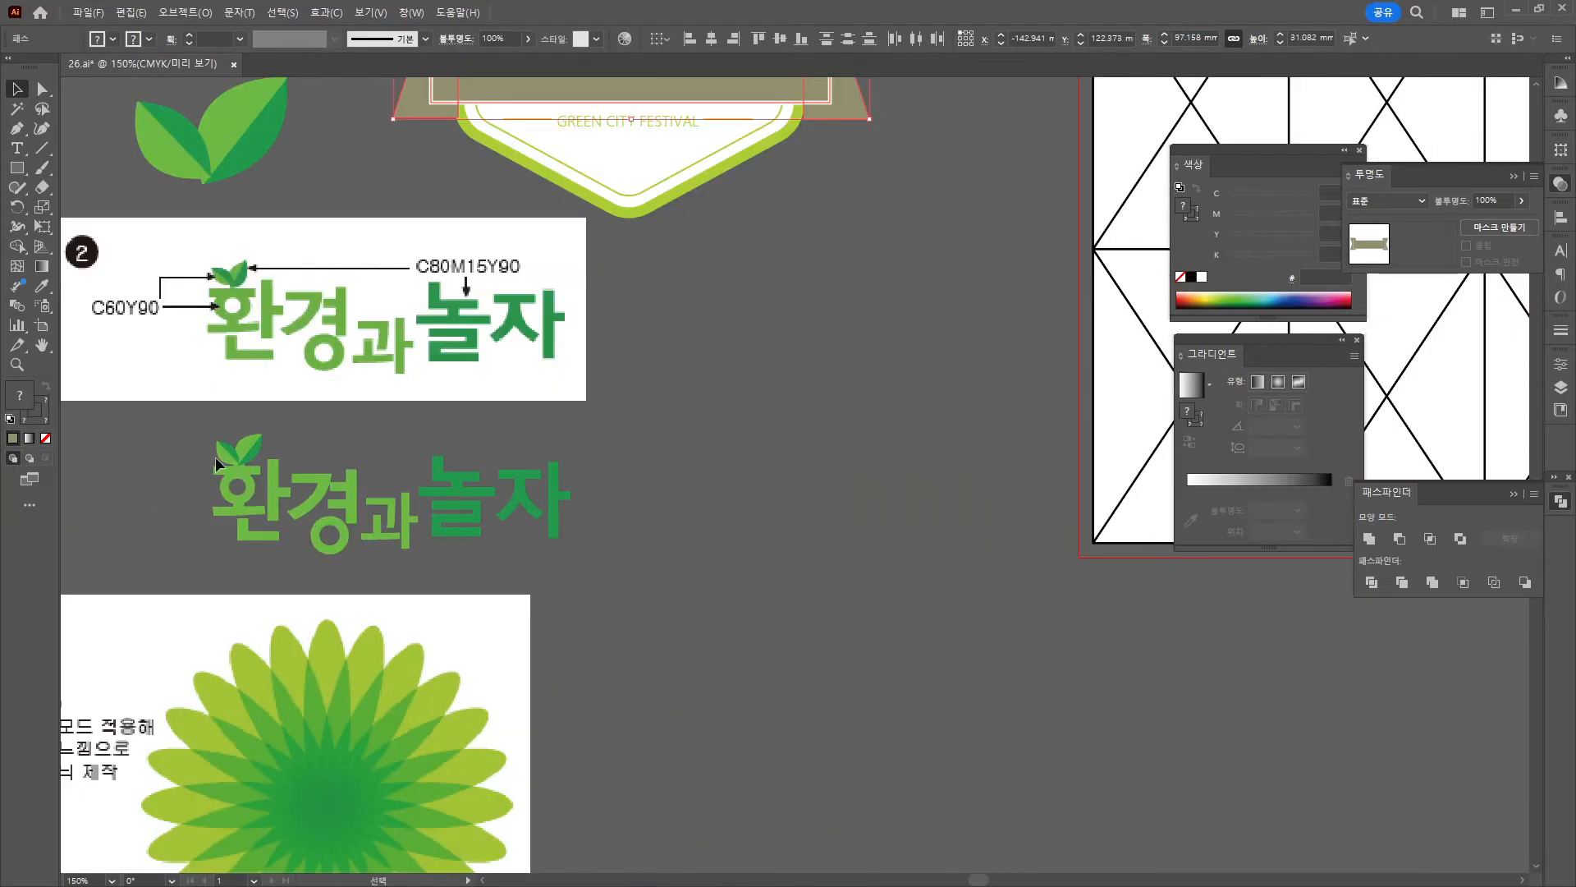
drag(215, 458, 641, 579)
click(1516, 9)
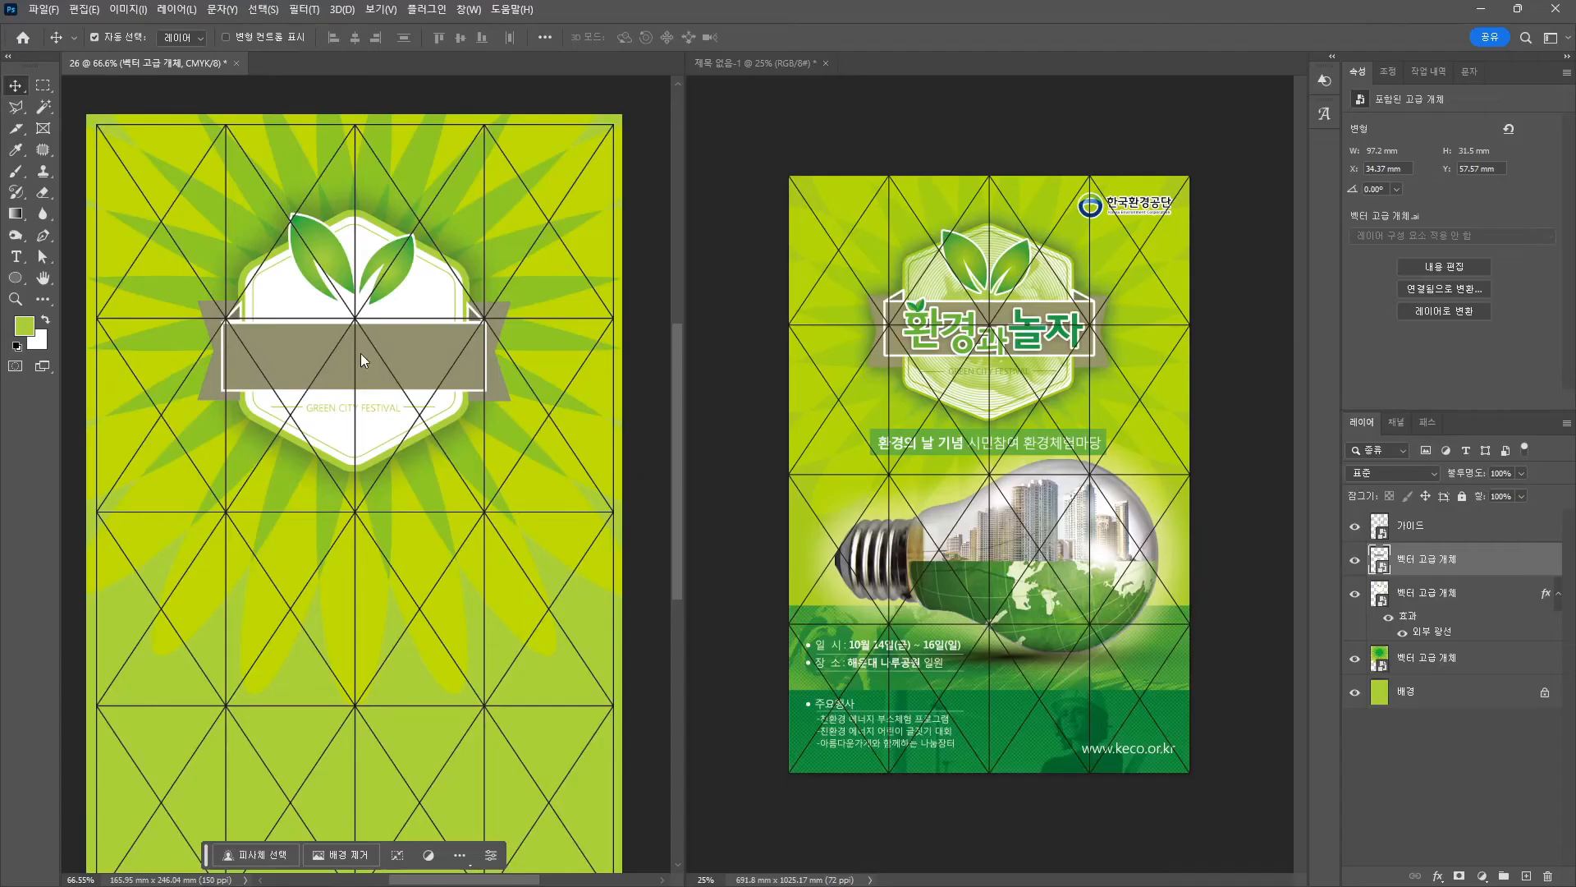
key(ctrl+v)
Place the 환경과놀자 lettering as pixels on the ribbon and add a Stroke effect.
click(763, 269)
key(Return)
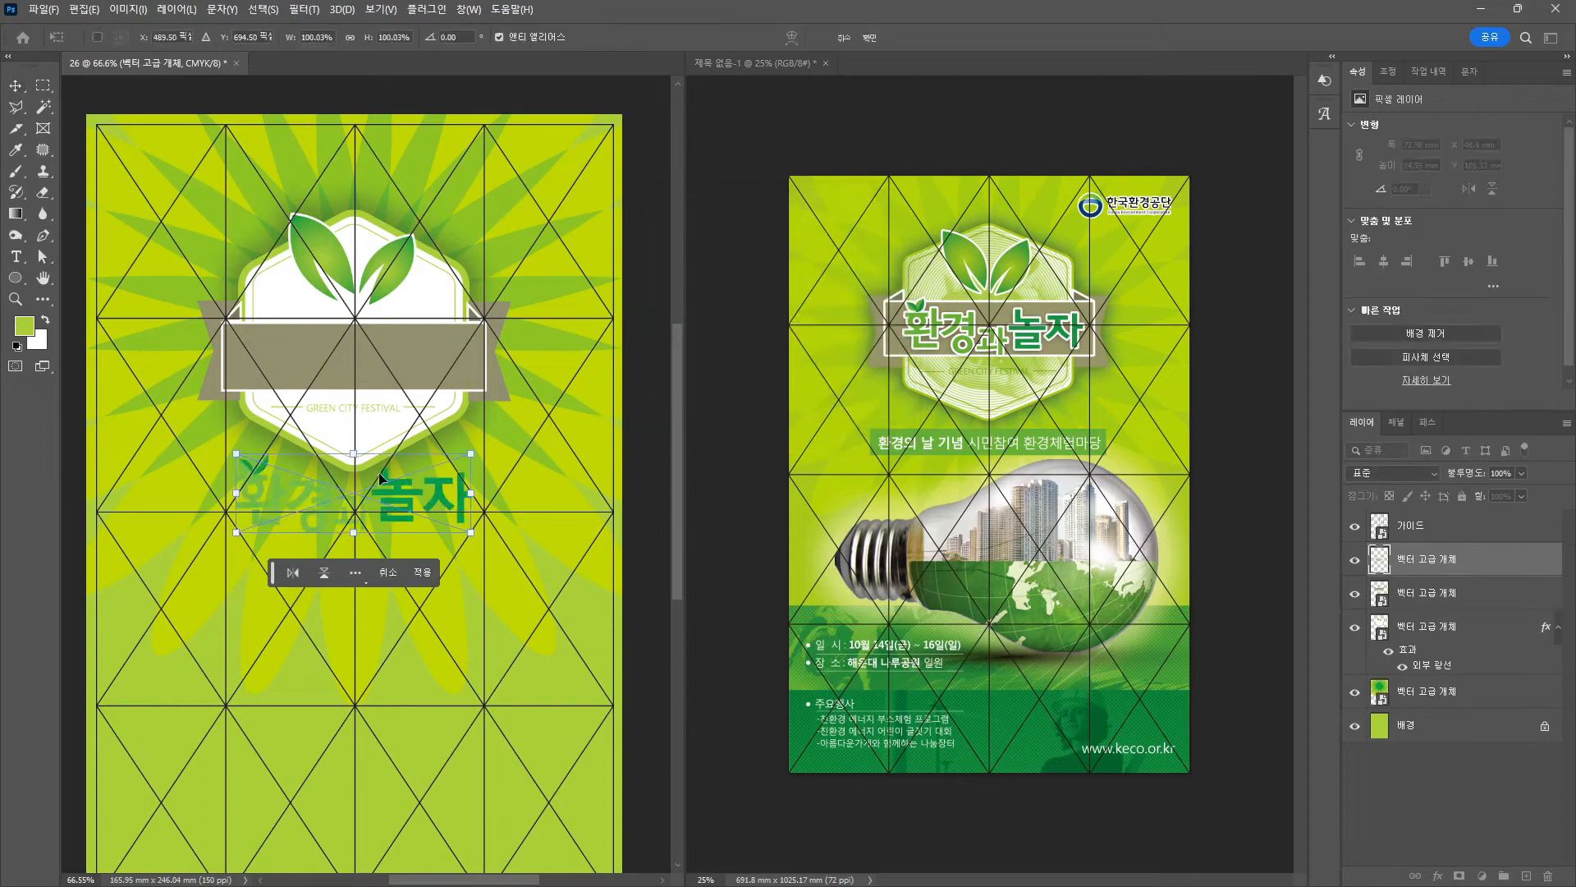
drag(391, 500, 400, 369)
key(Return)
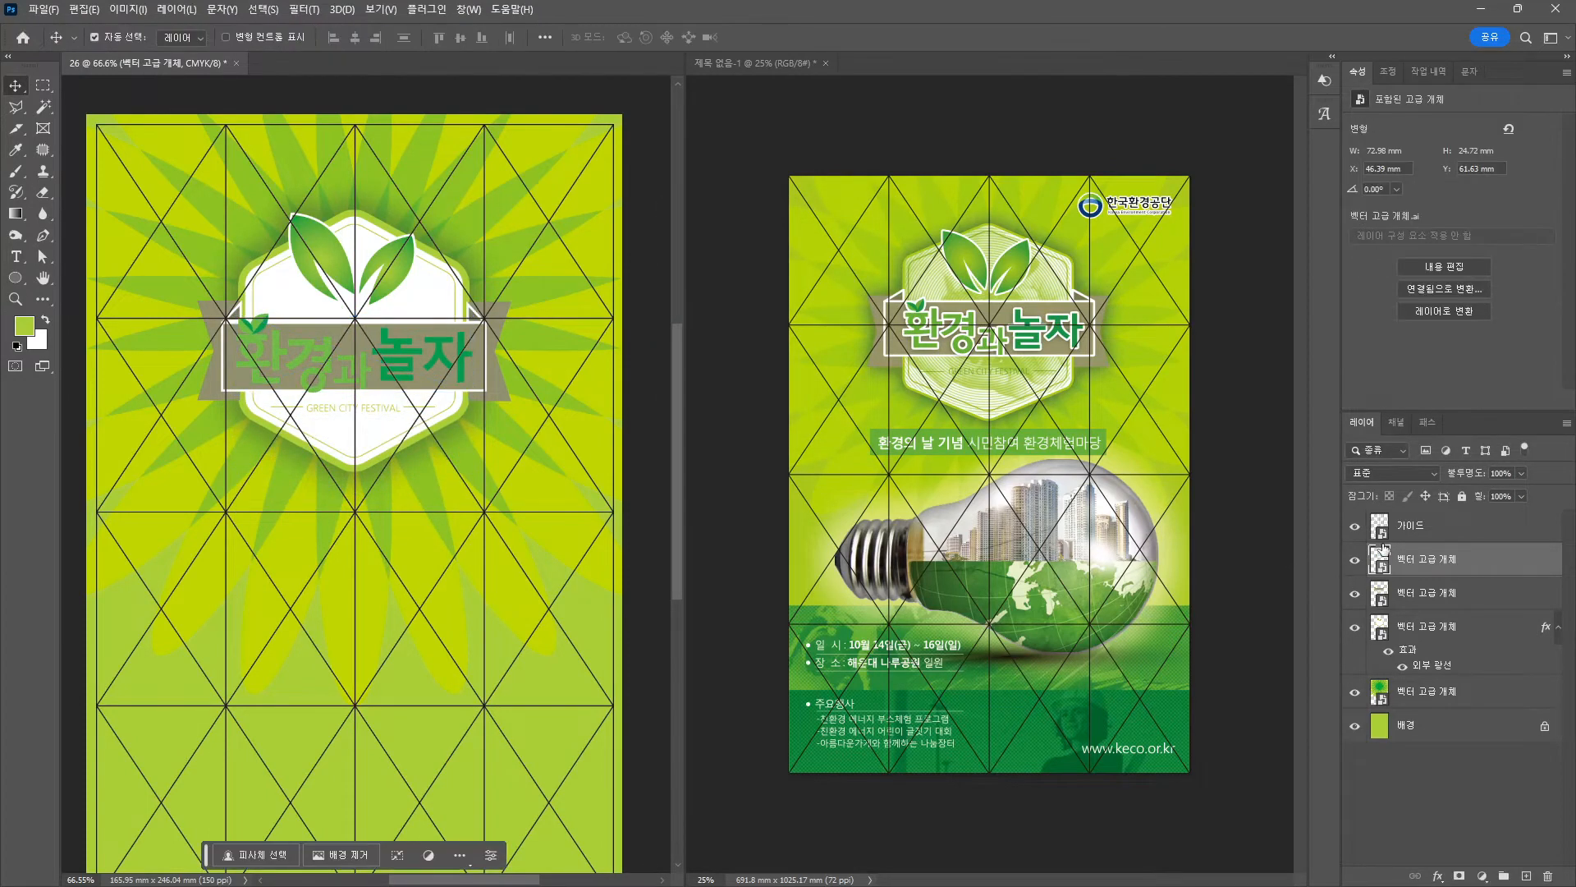
click(1438, 877)
click(1466, 753)
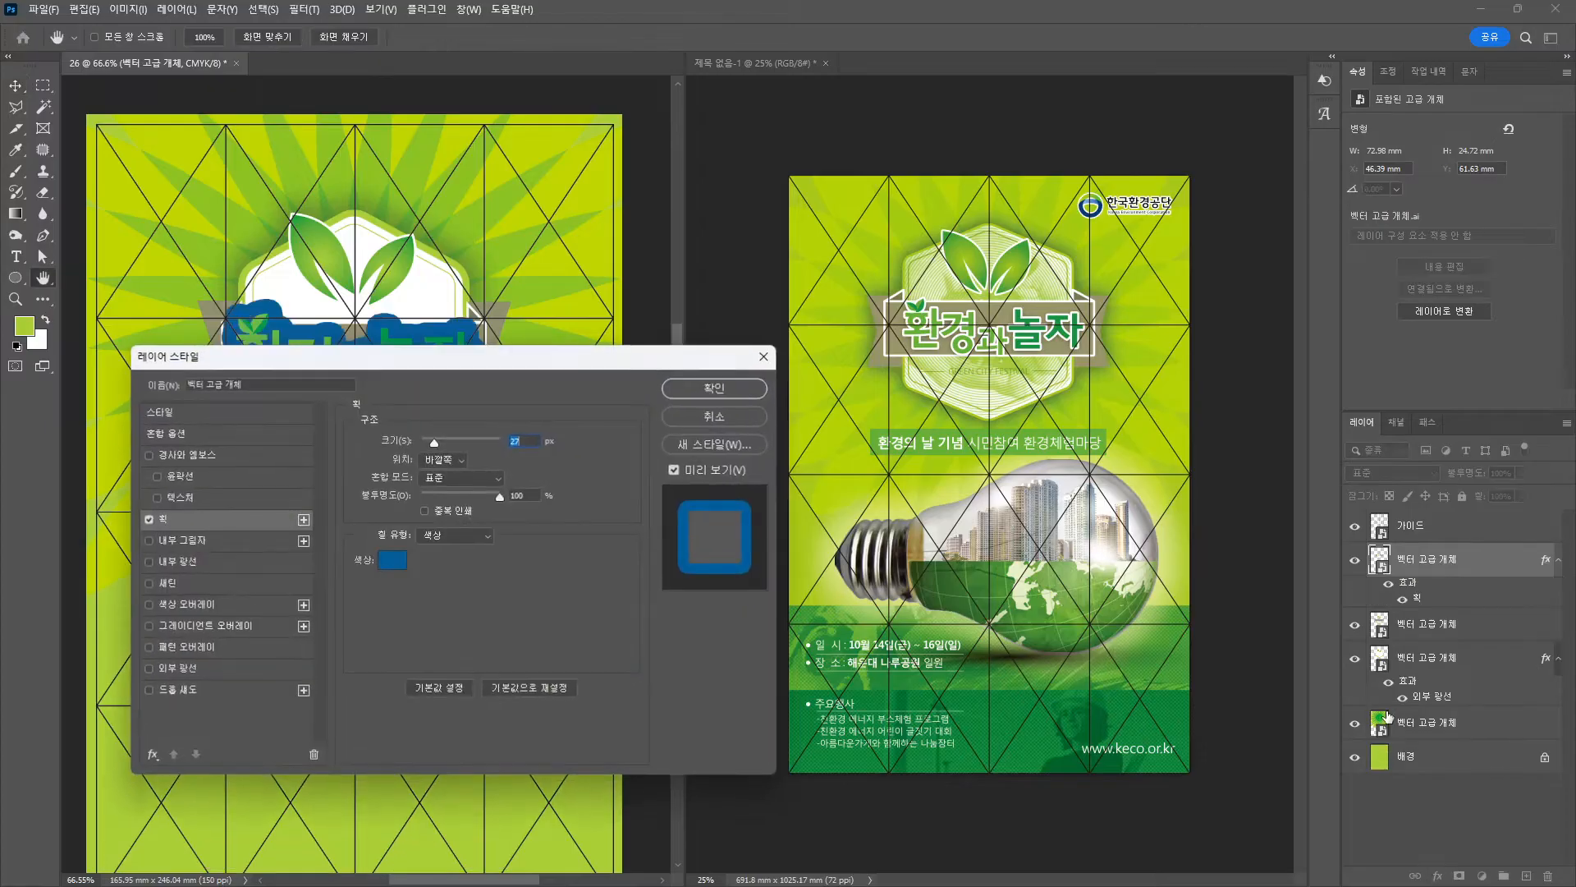
Give the title text's stroke a white colour and a 5 px size.
click(392, 560)
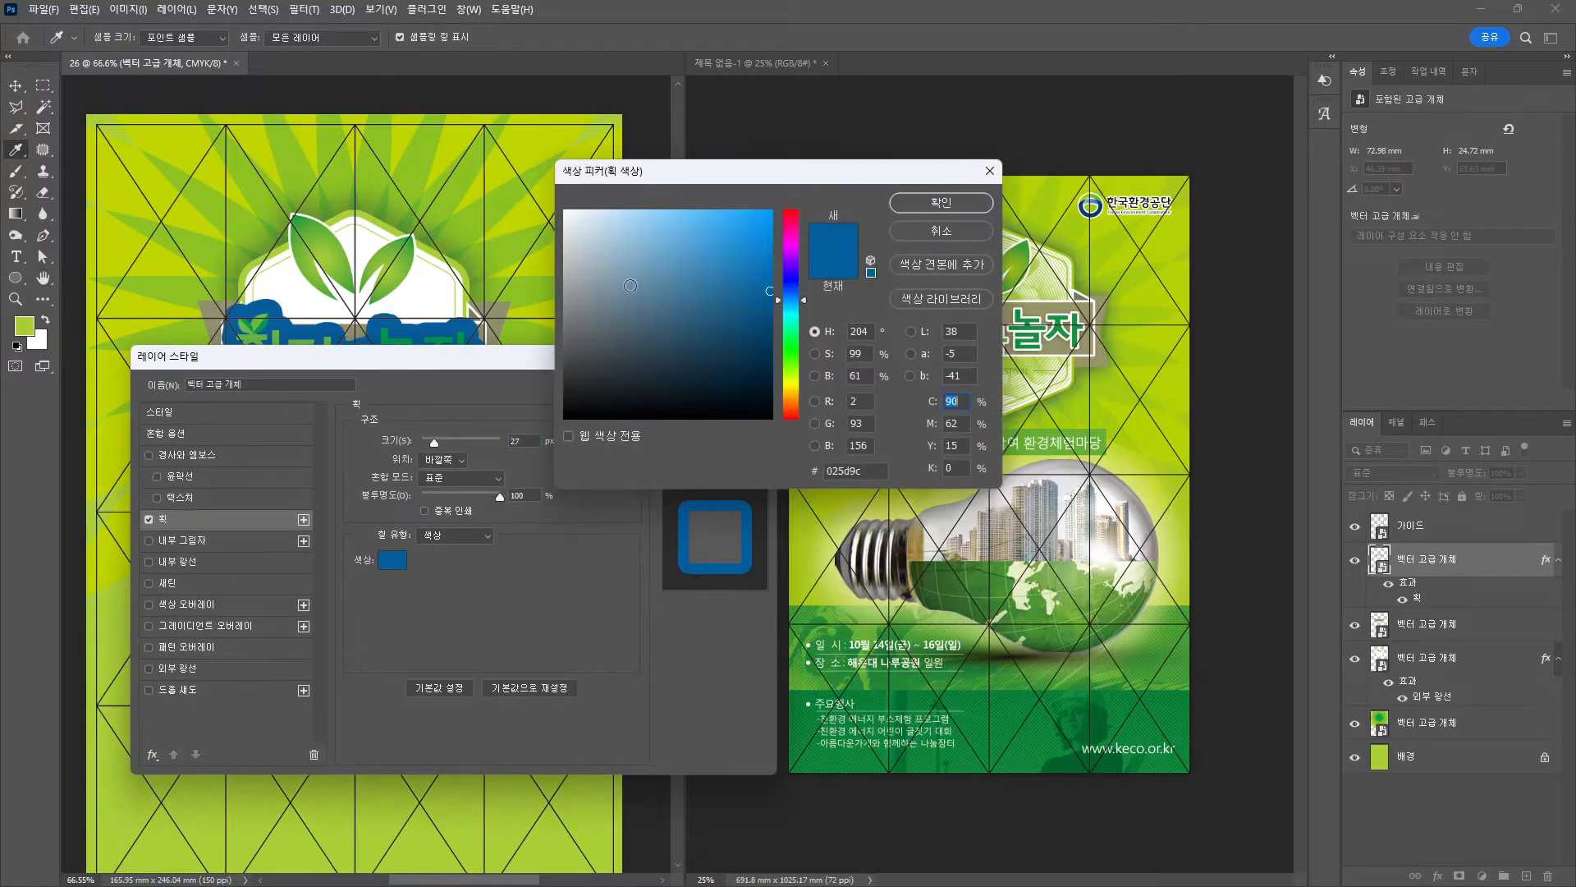
click(385, 281)
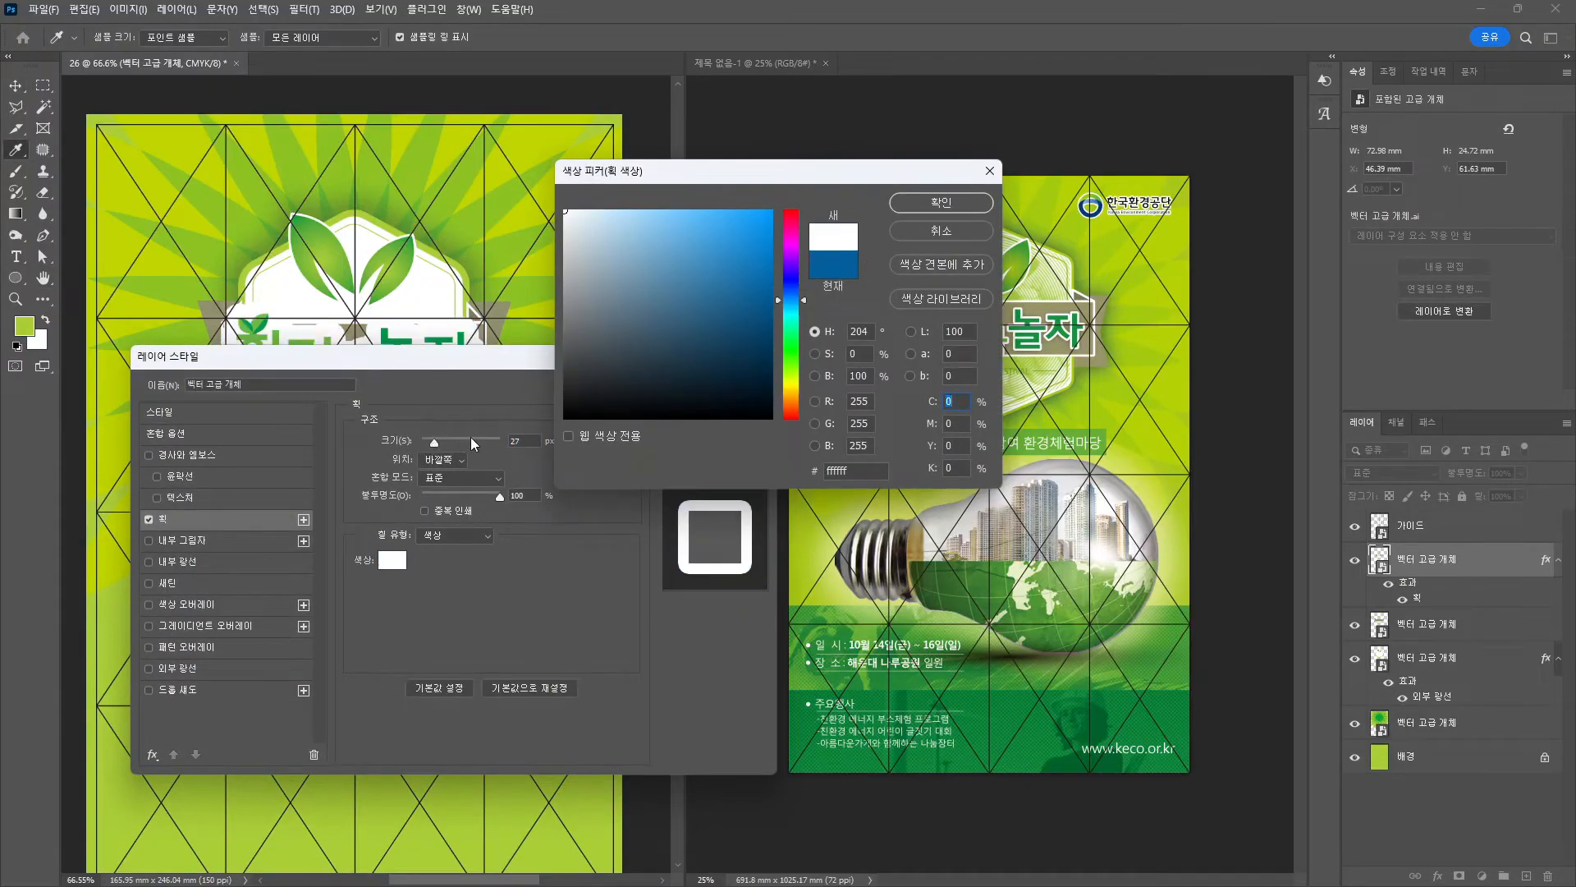
key(Return)
drag(433, 445, 426, 445)
drag(446, 367, 446, 480)
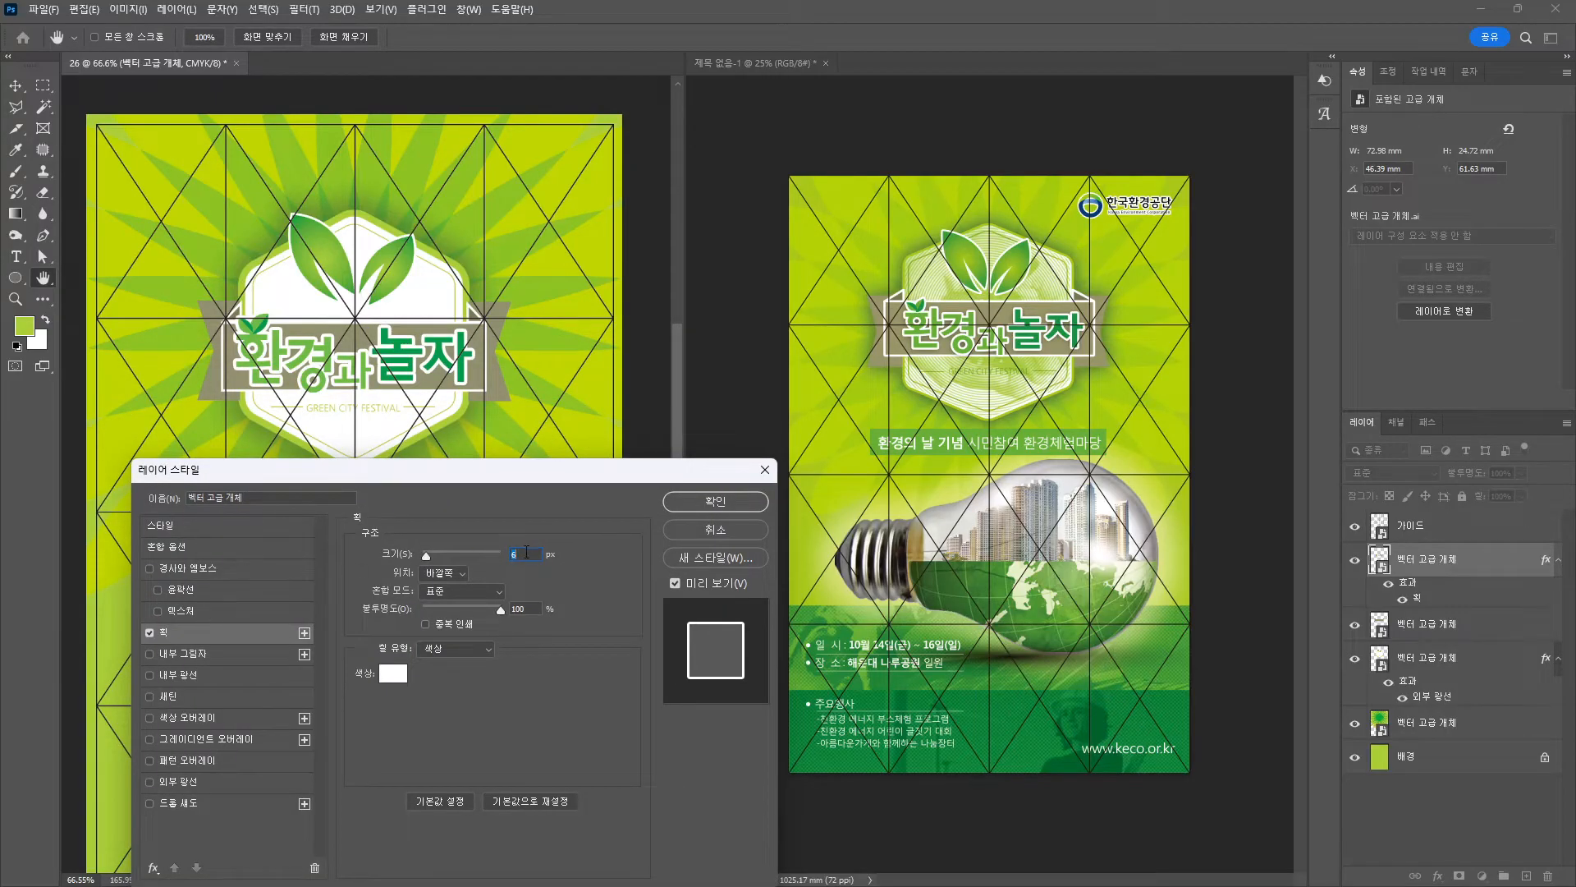
key(Down)
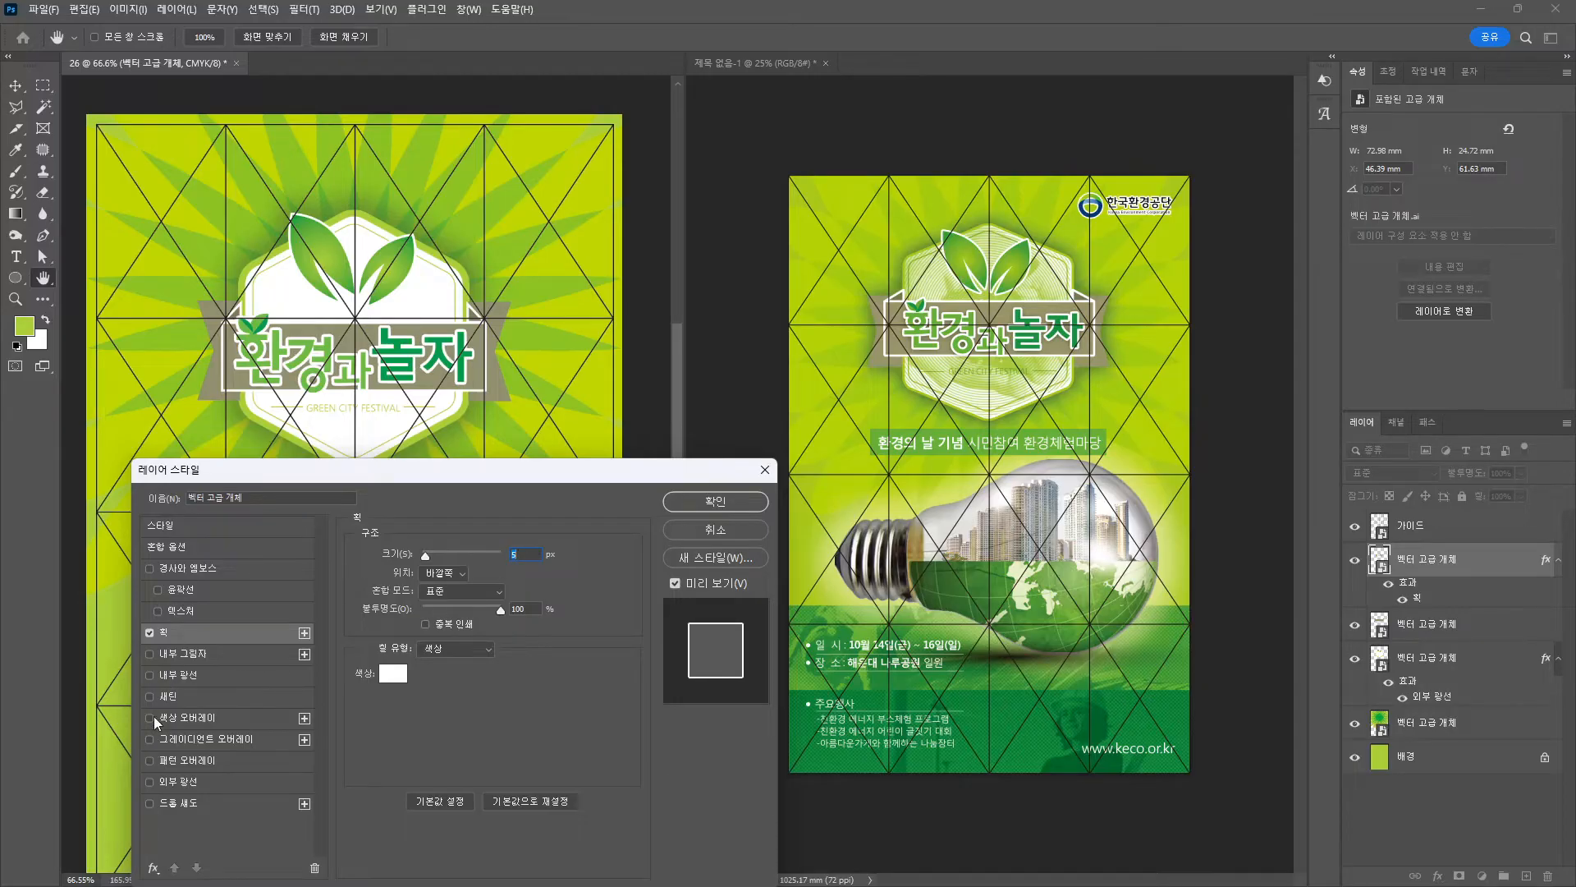
Add a default drop shadow with 13 px distance and higher opacity, then commit both styles.
click(174, 810)
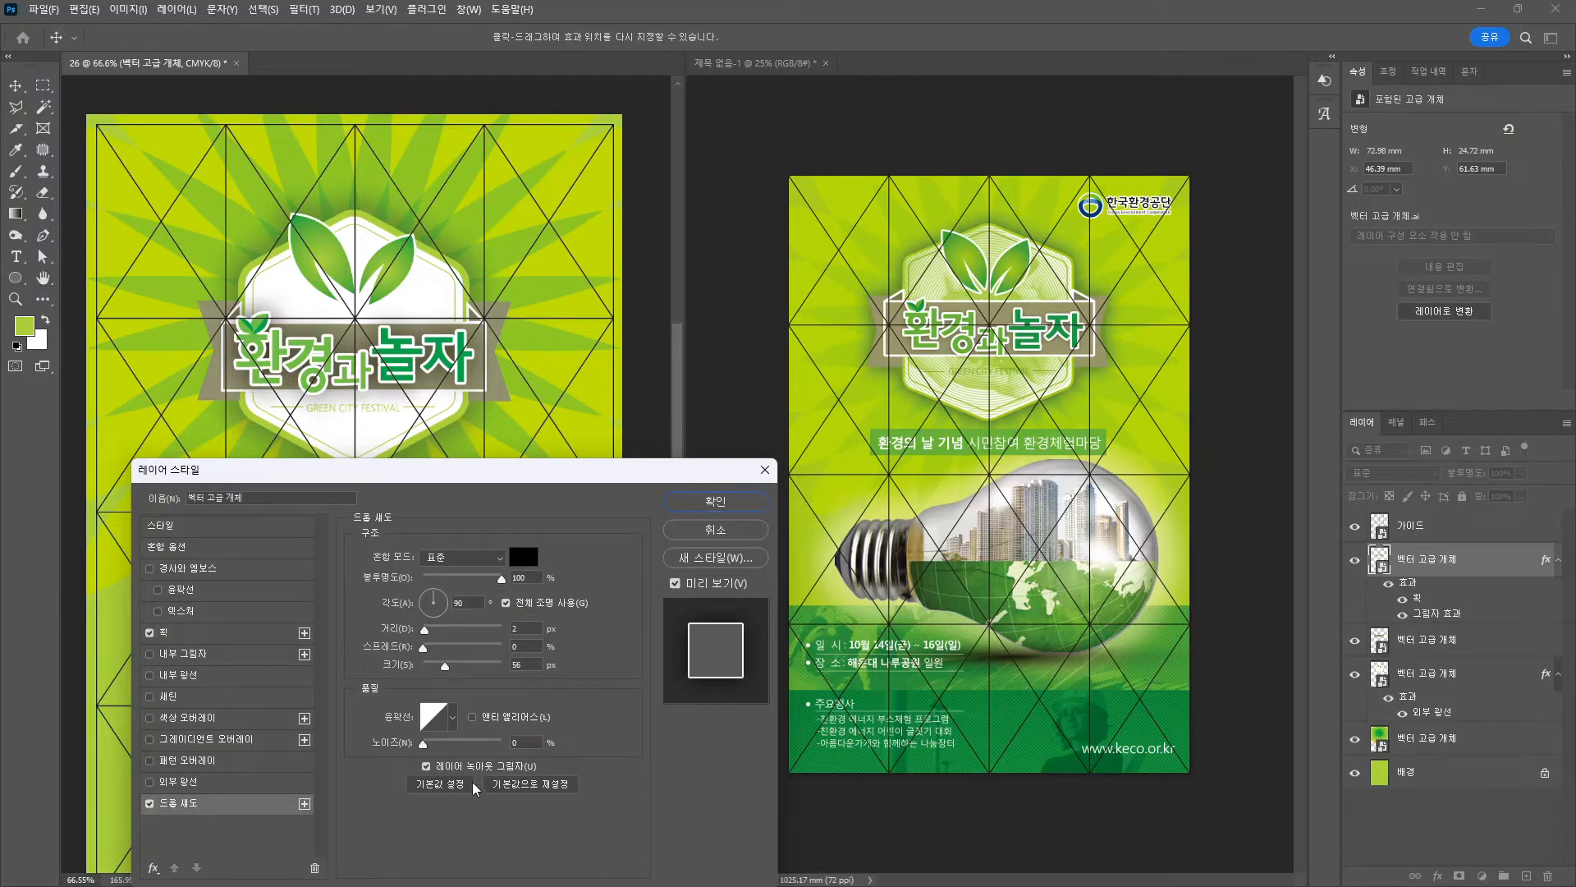
drag(535, 471, 441, 444)
click(1010, 447)
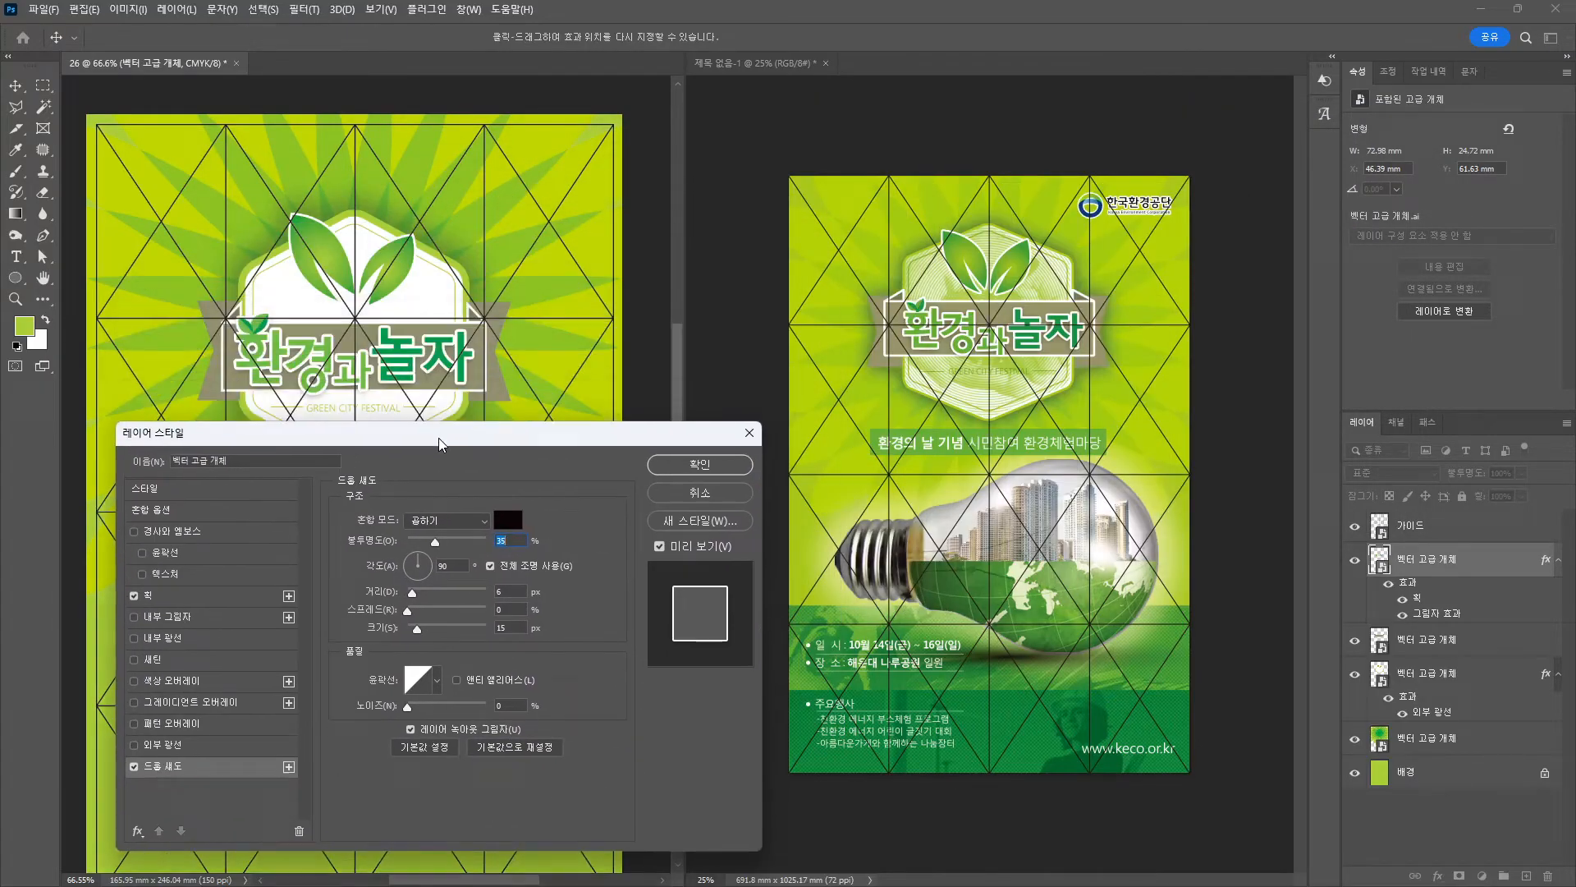
drag(412, 594, 418, 594)
click(418, 593)
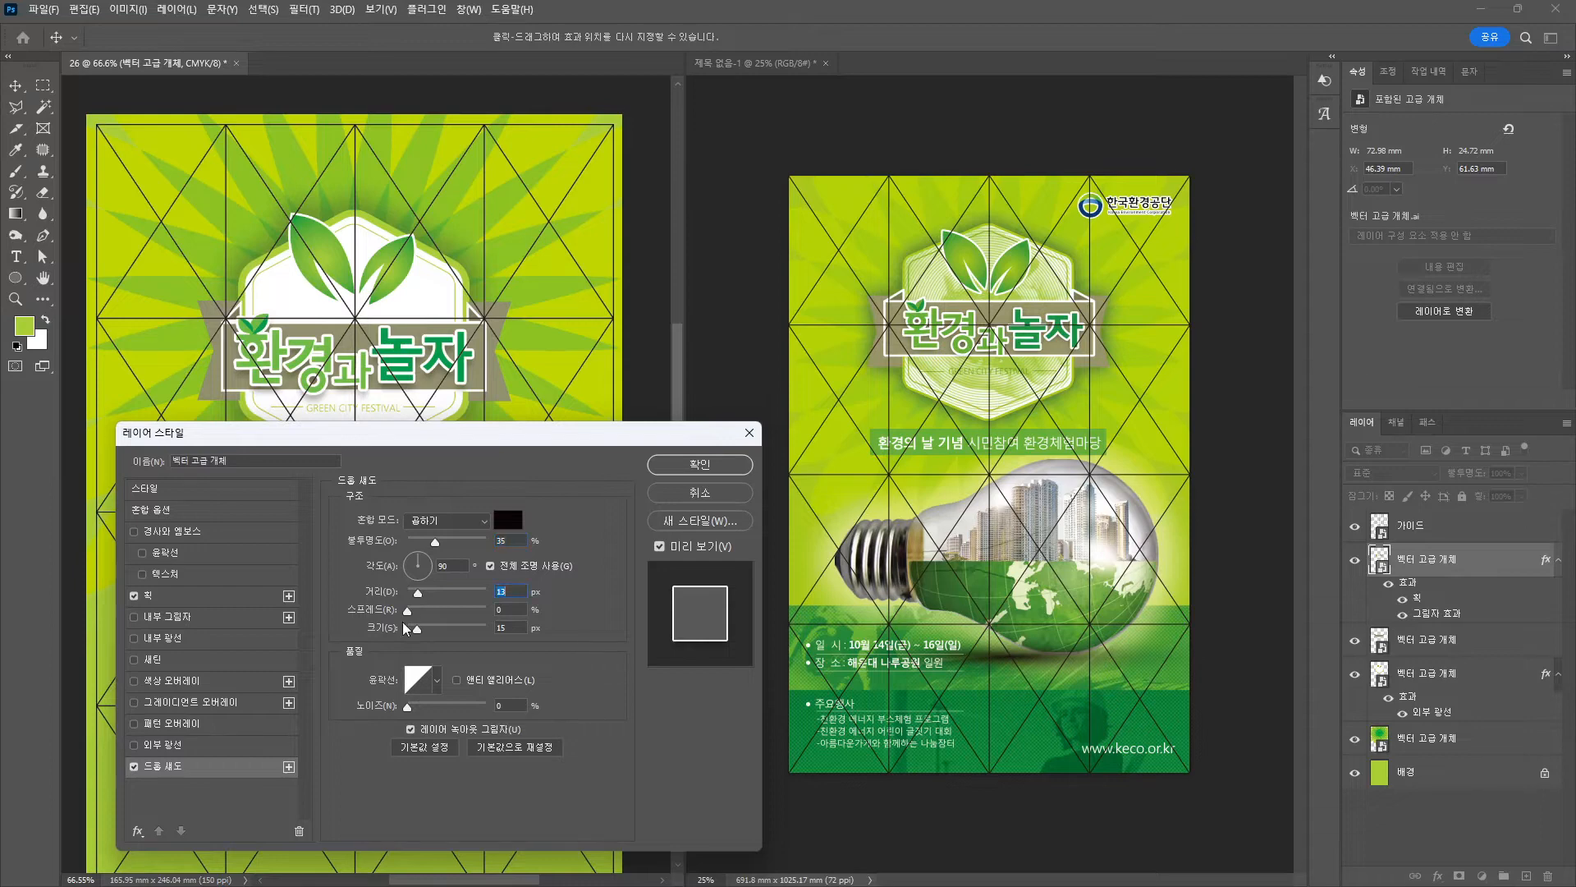
drag(435, 542, 412, 593)
key(Return)
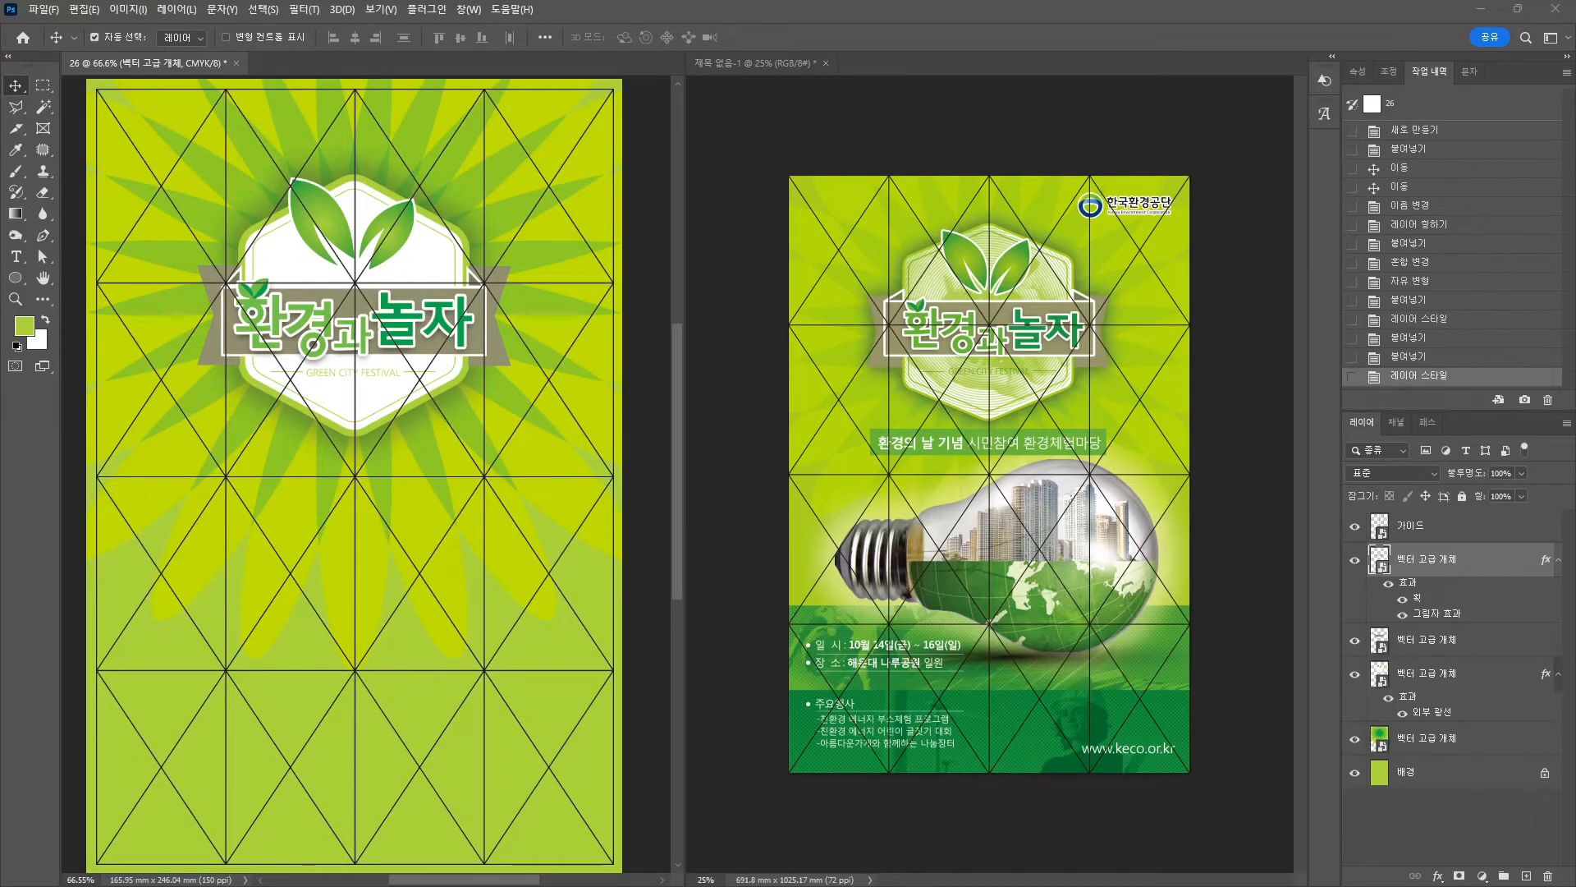
Open 이미지04.jpg, confirm it is in RGB mode, and float it in its own window.
drag(0, 191, 642, 175)
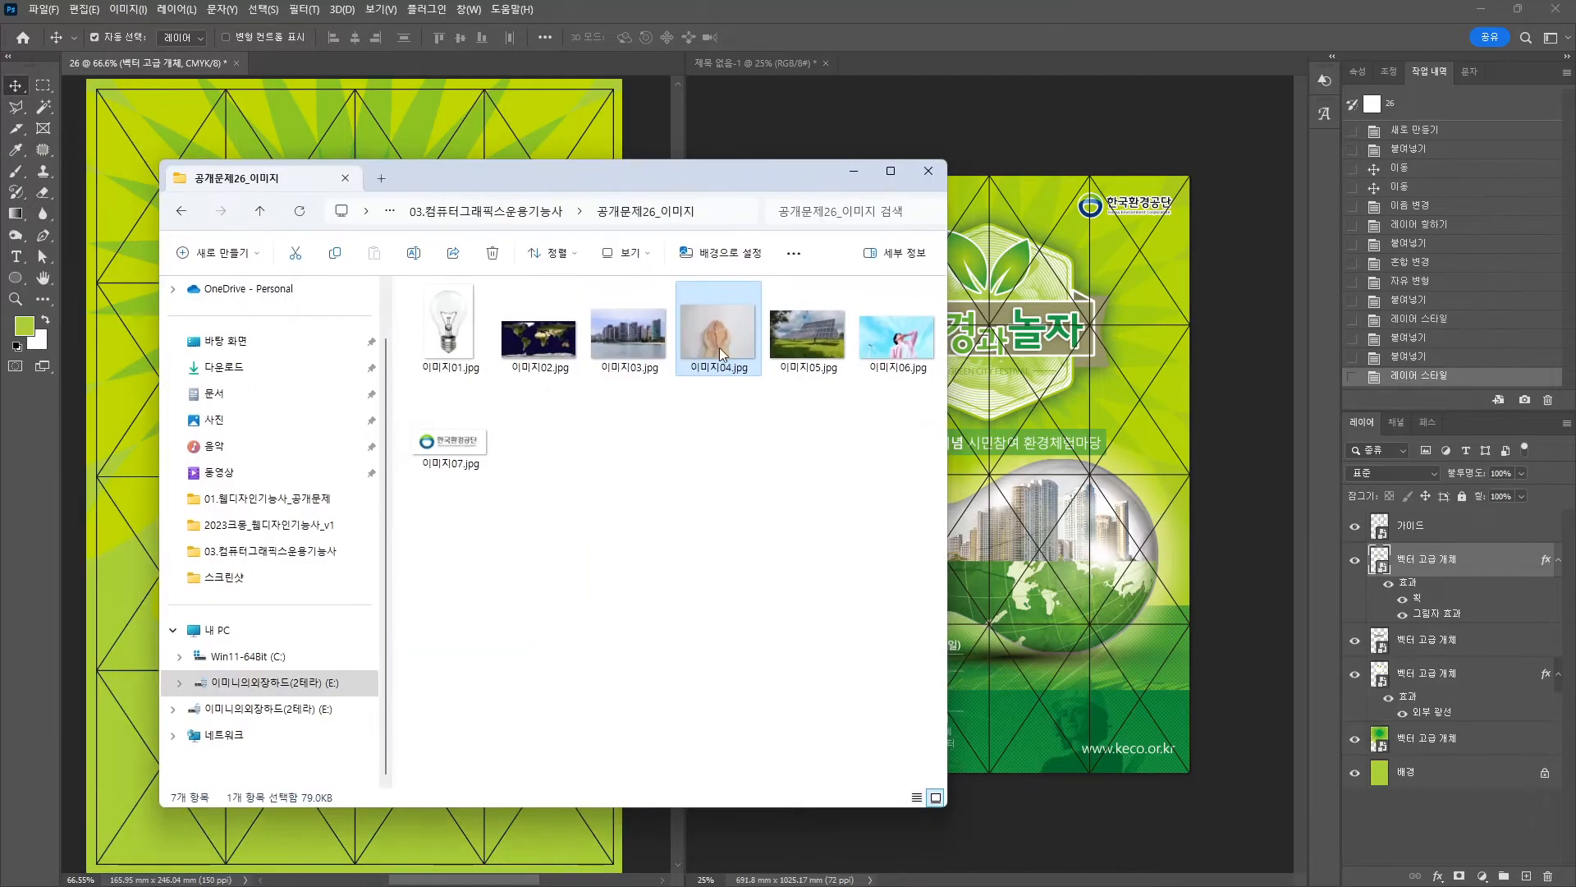
drag(717, 341, 529, 32)
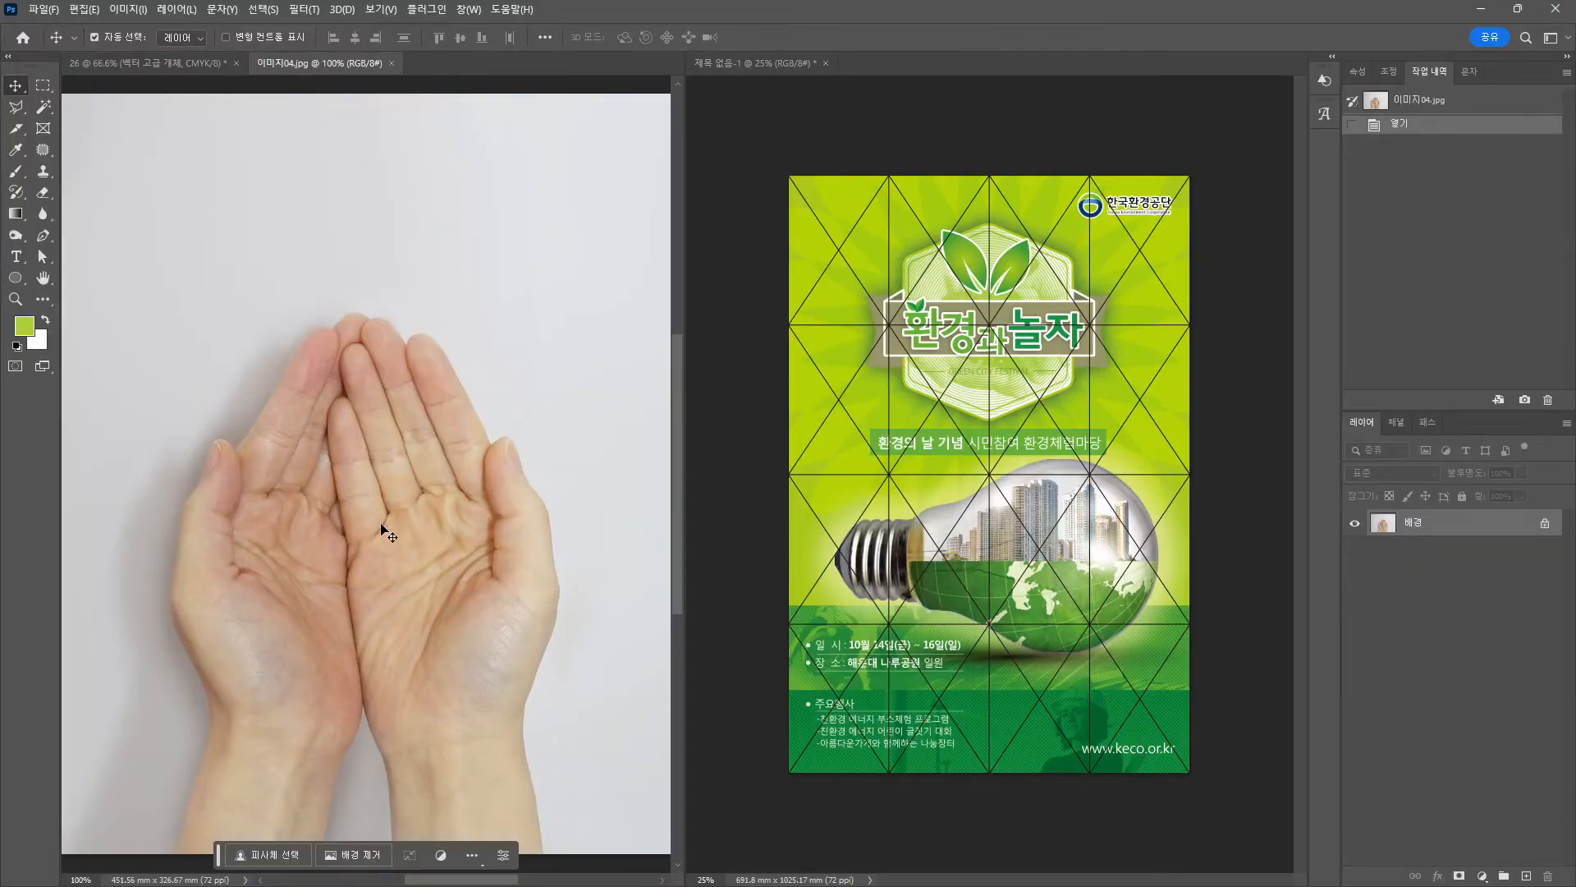
key(ctrl+2)
drag(349, 72, 375, 78)
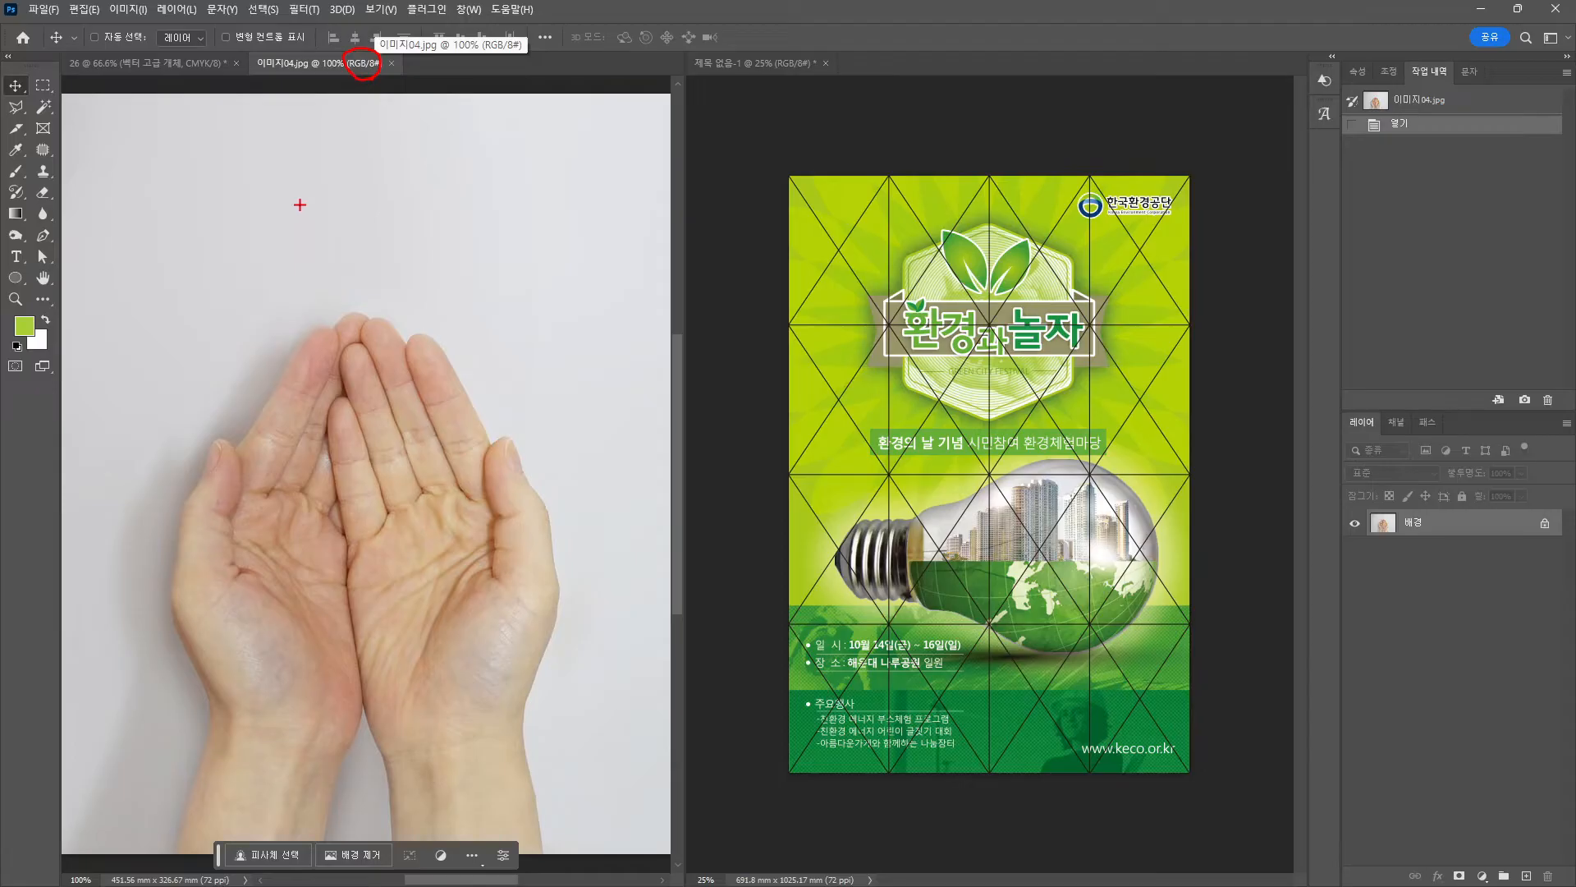
click(134, 9)
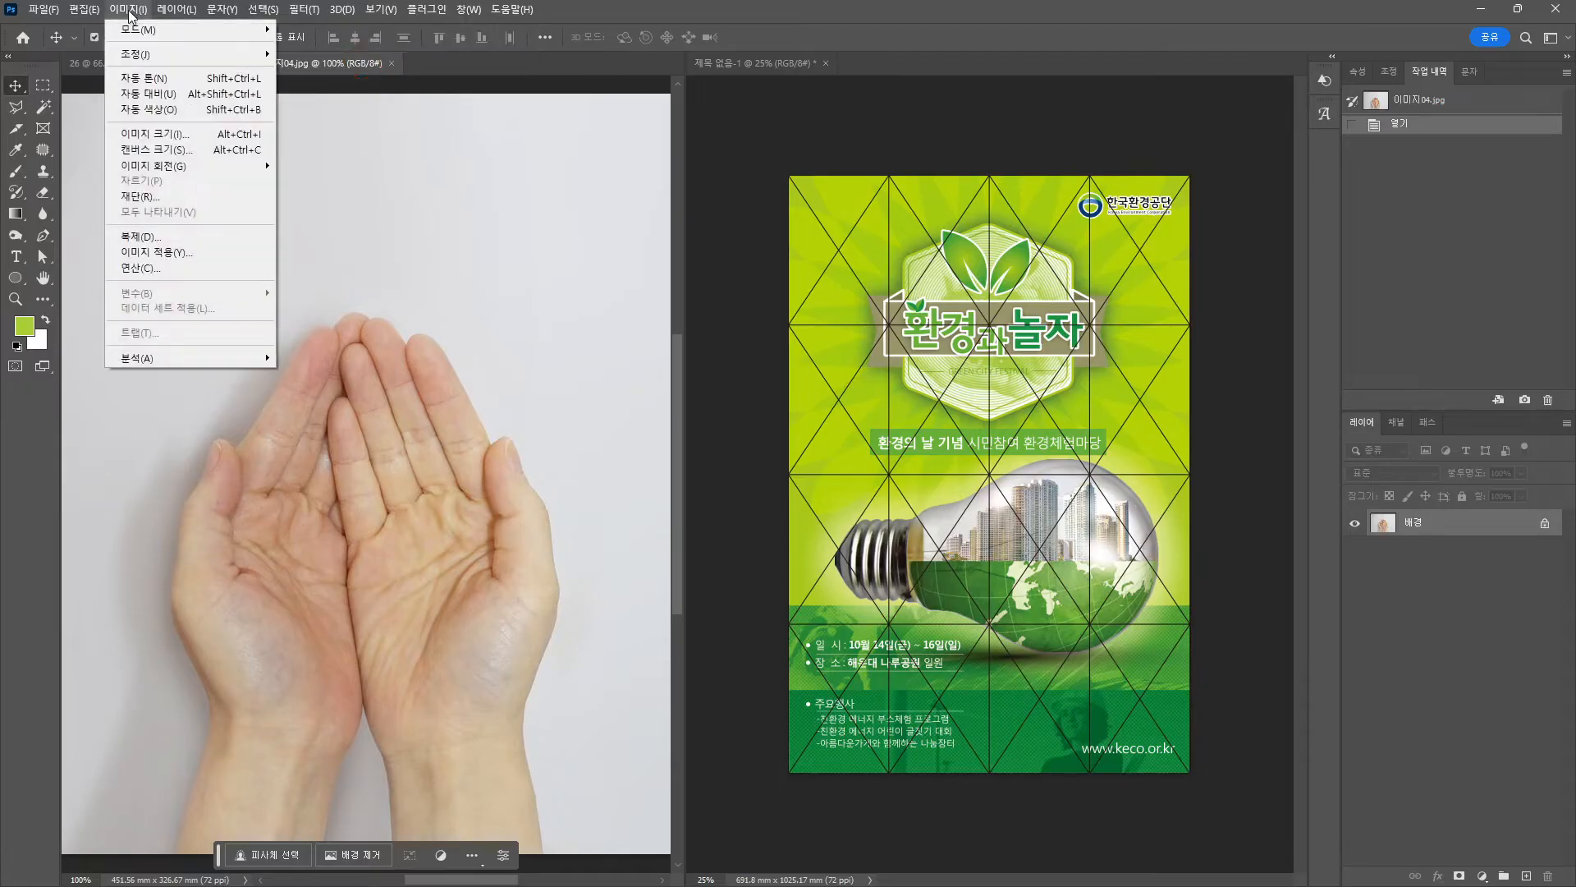
mouse_move(139, 30)
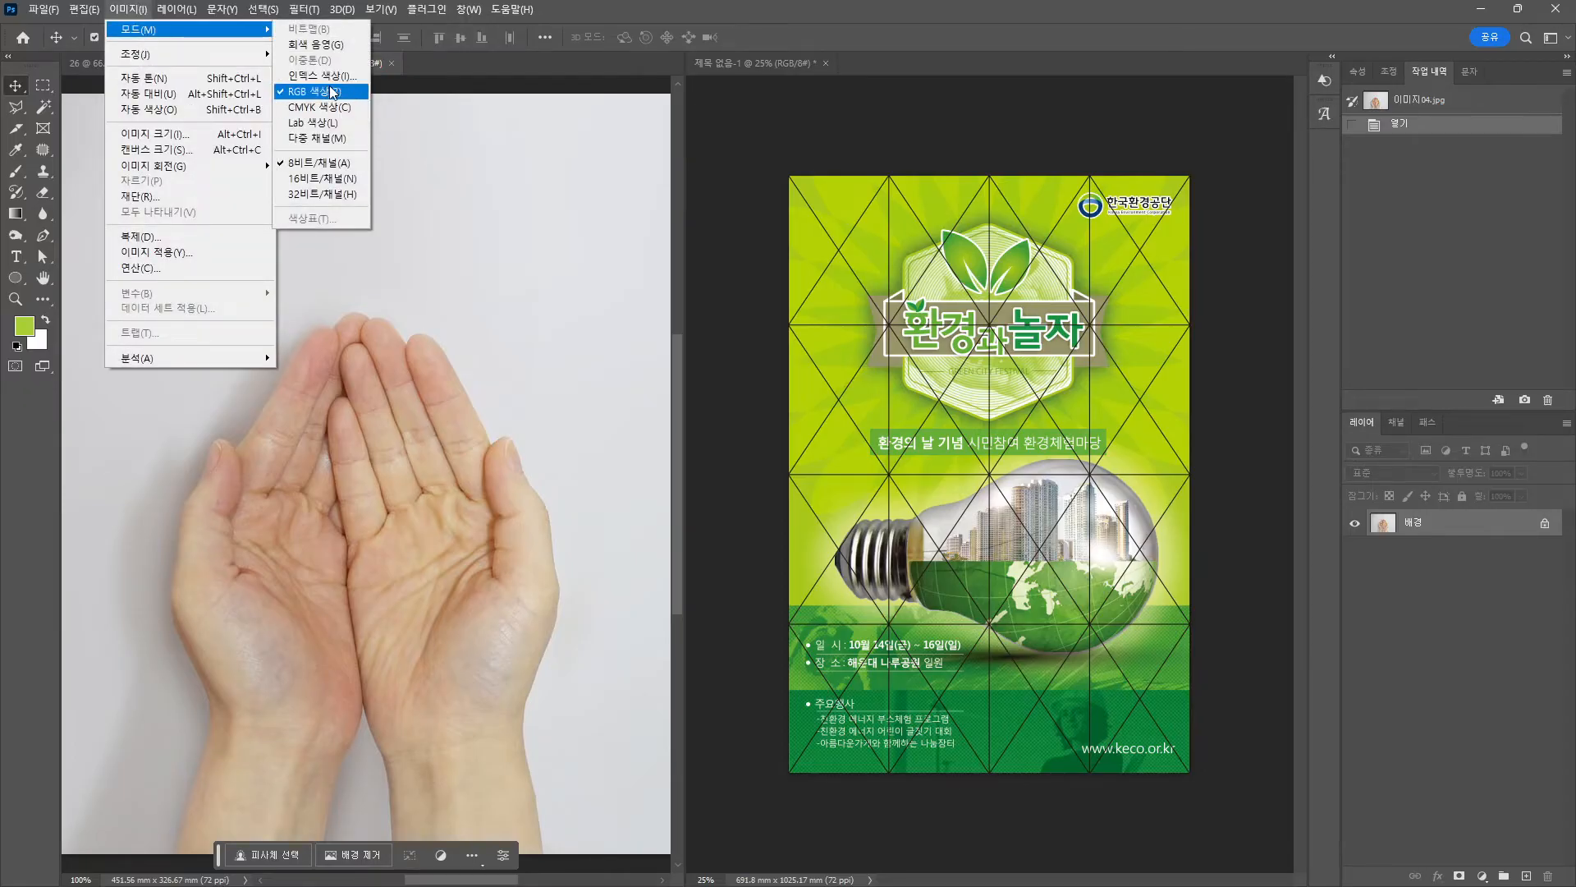
click(423, 91)
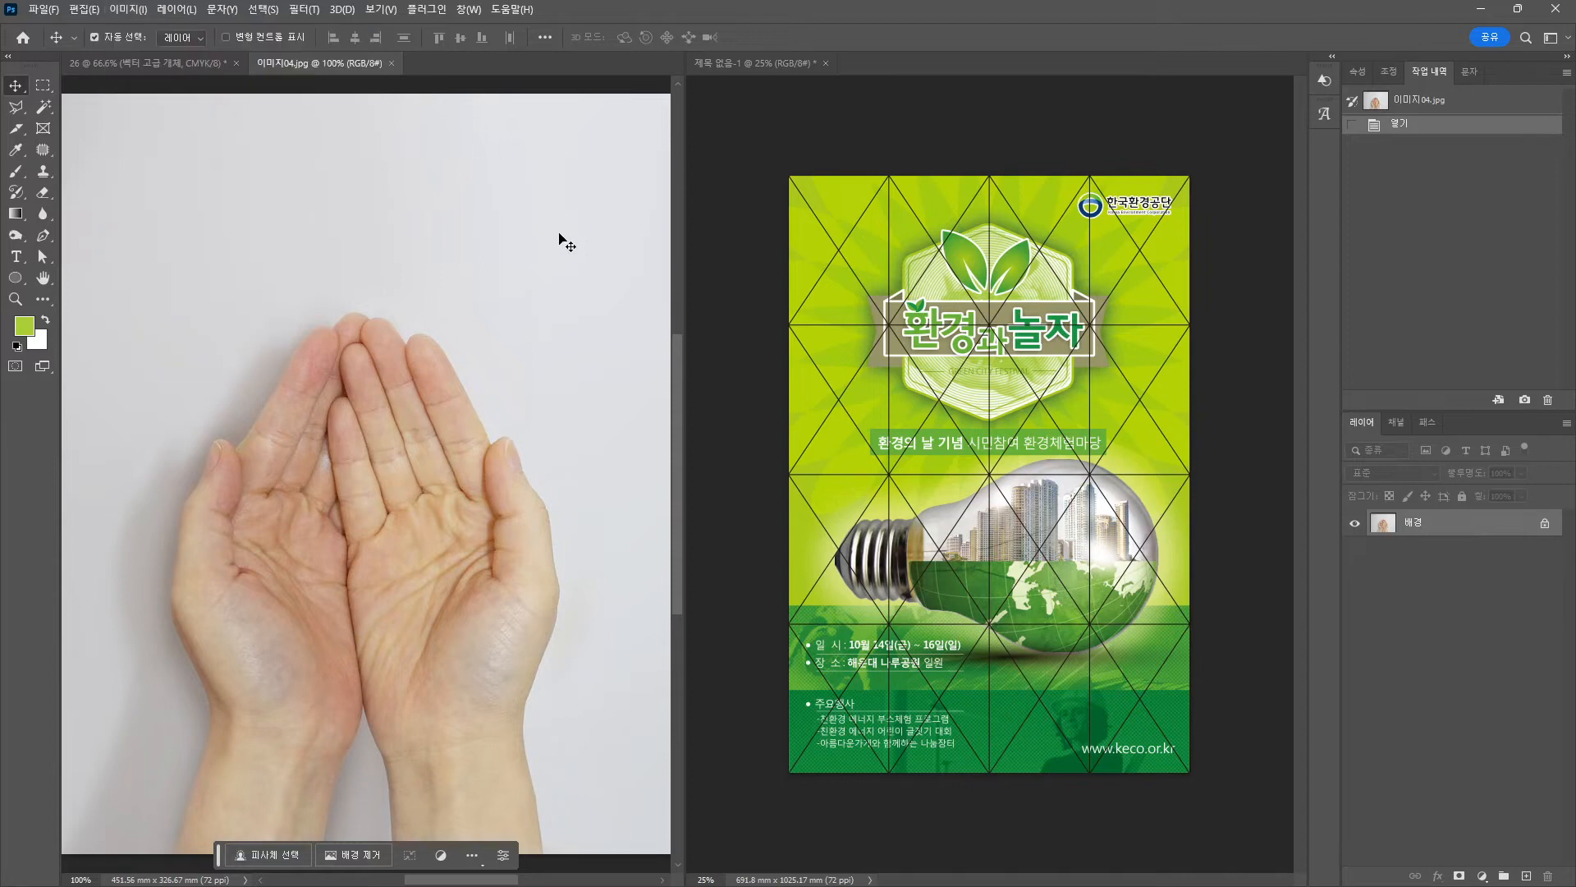
mouse_move(305, 53)
mouse_down()
mouse_move(573, 130)
mouse_move(232, 120)
mouse_up()
Start setting the foreground colour by entering cyan 40.
click(26, 327)
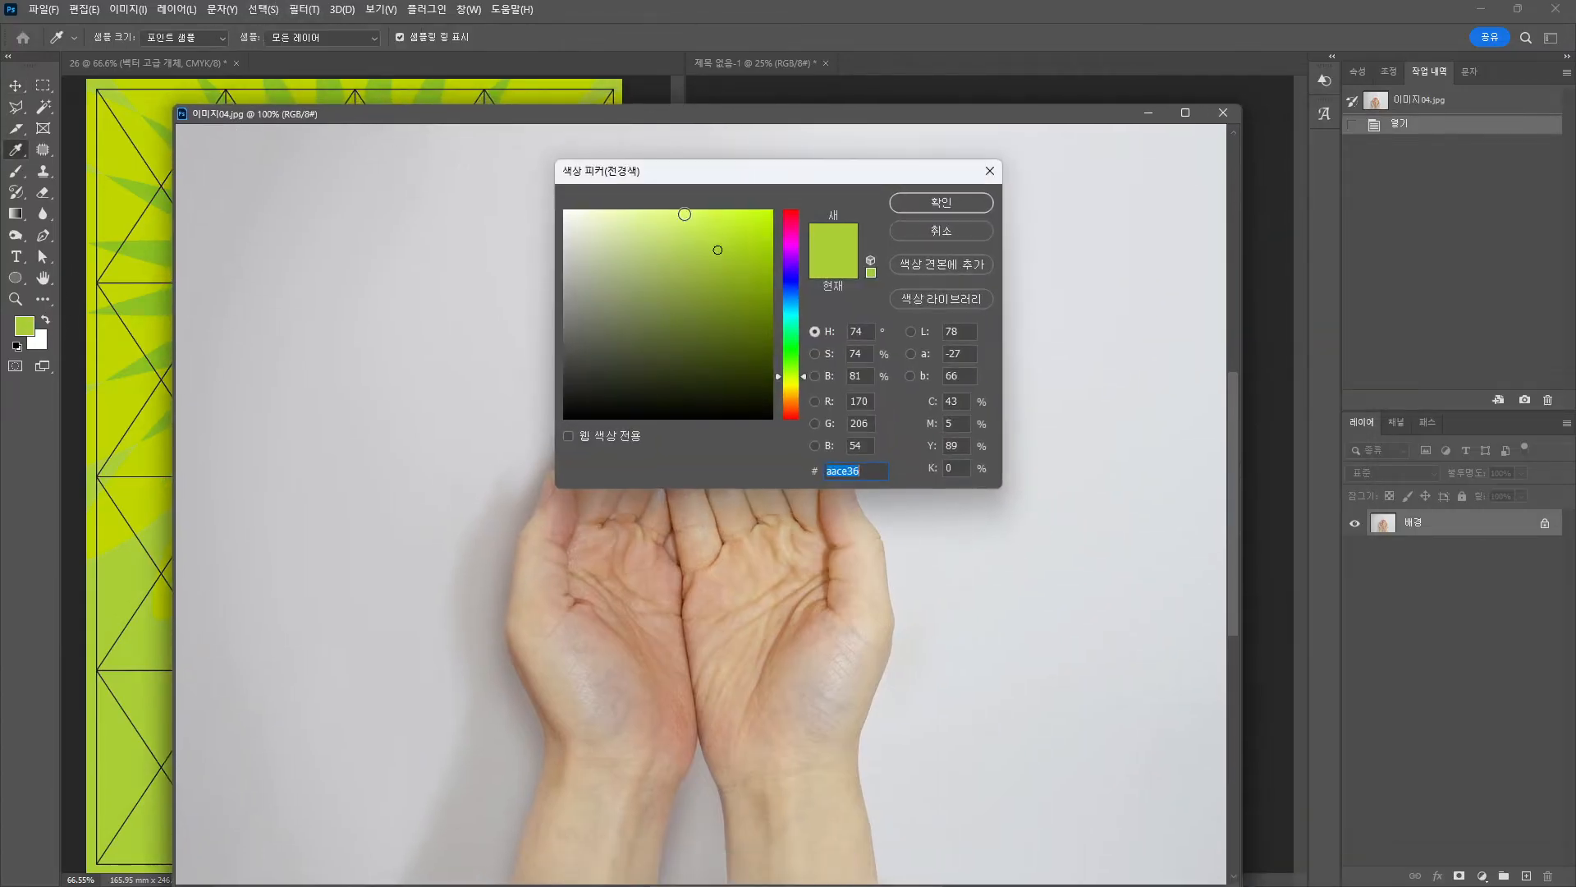
drag(679, 174, 412, 156)
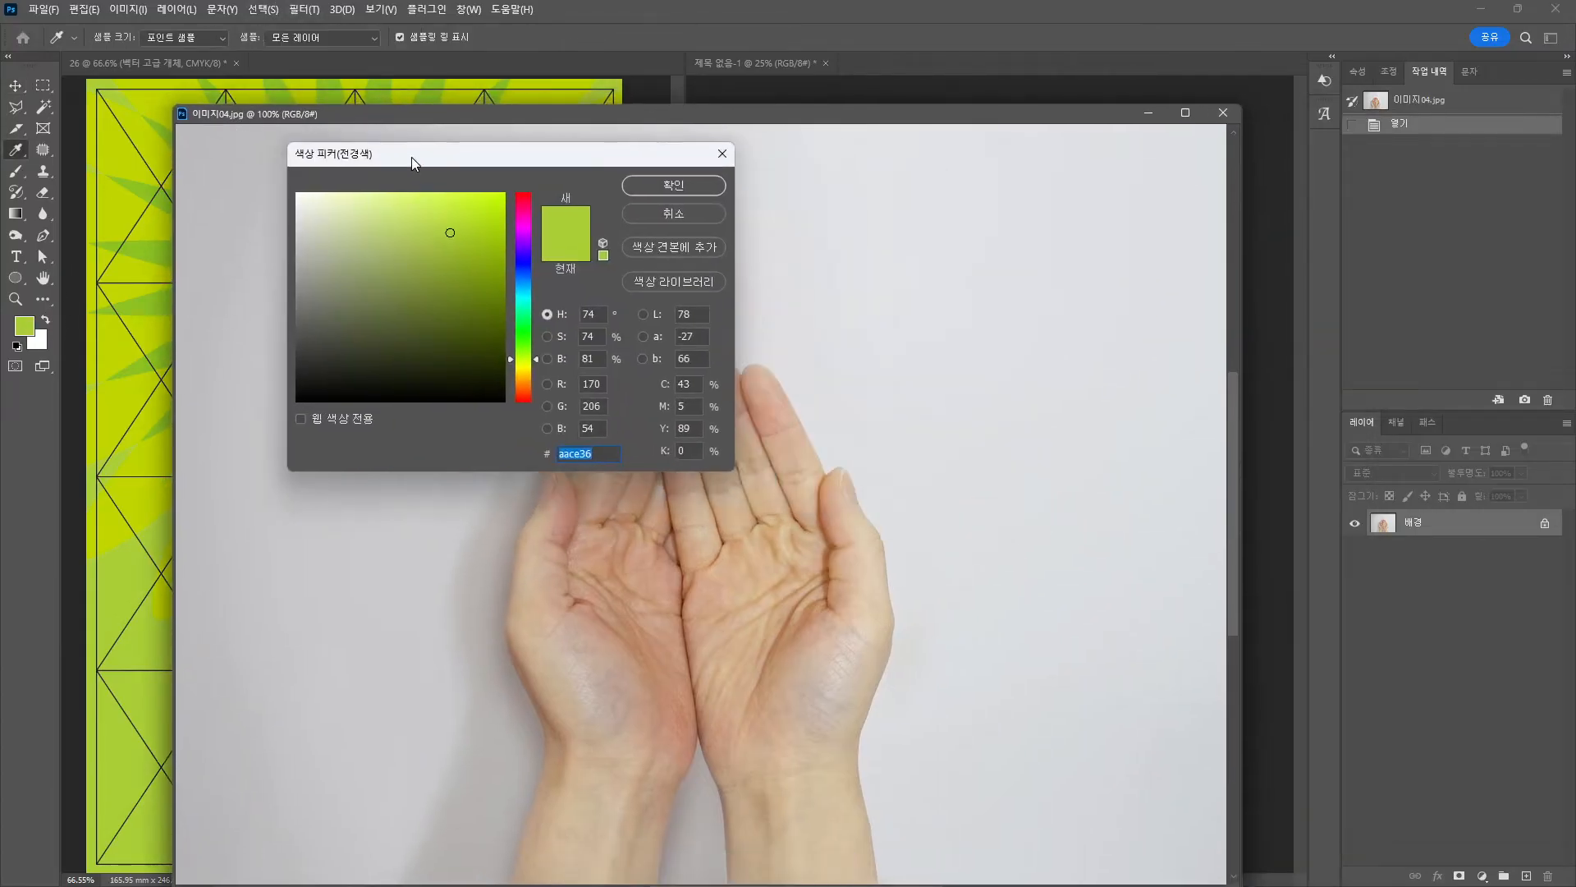
click(701, 383)
text(40)
key(Tab)
Finish the green foreground colour C40 M0 Y89 K0 and confirm it.
text(090)
key(Return)
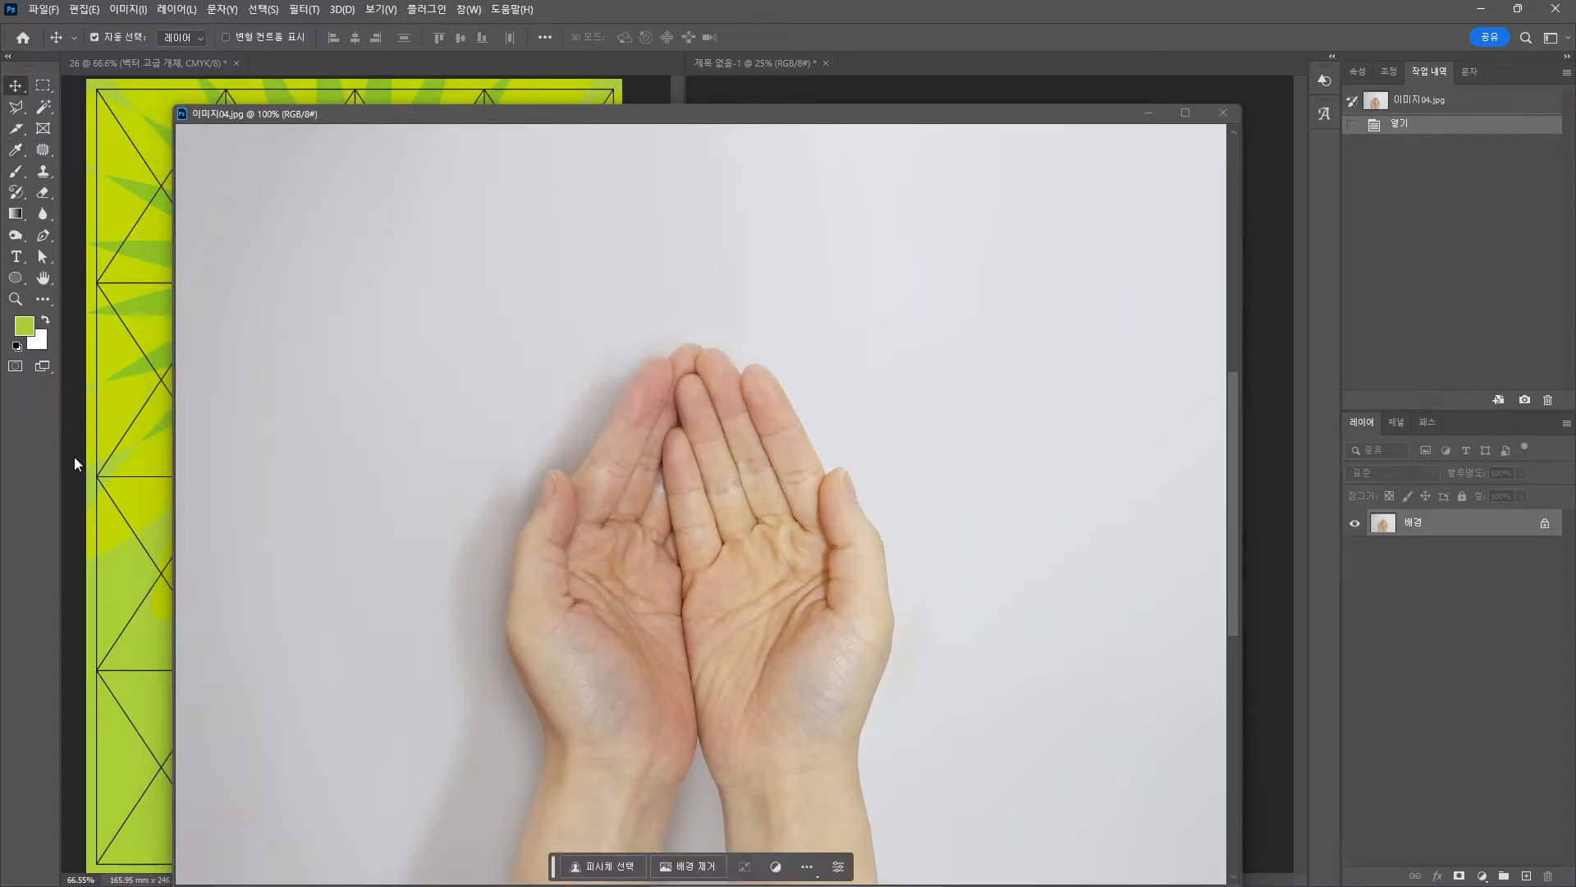
click(303, 9)
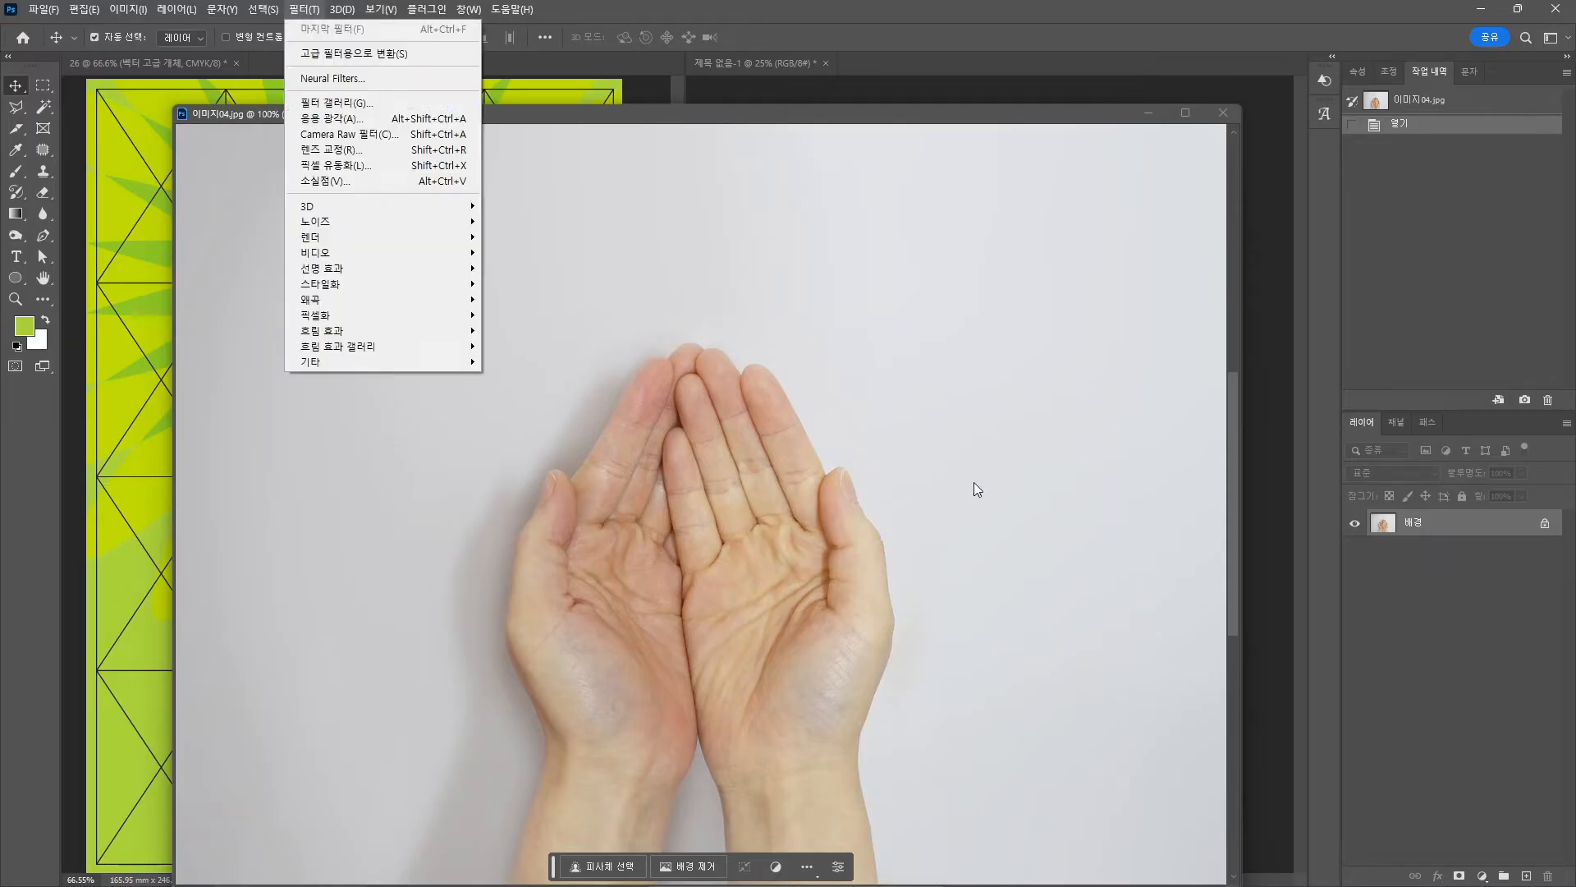
click(685, 101)
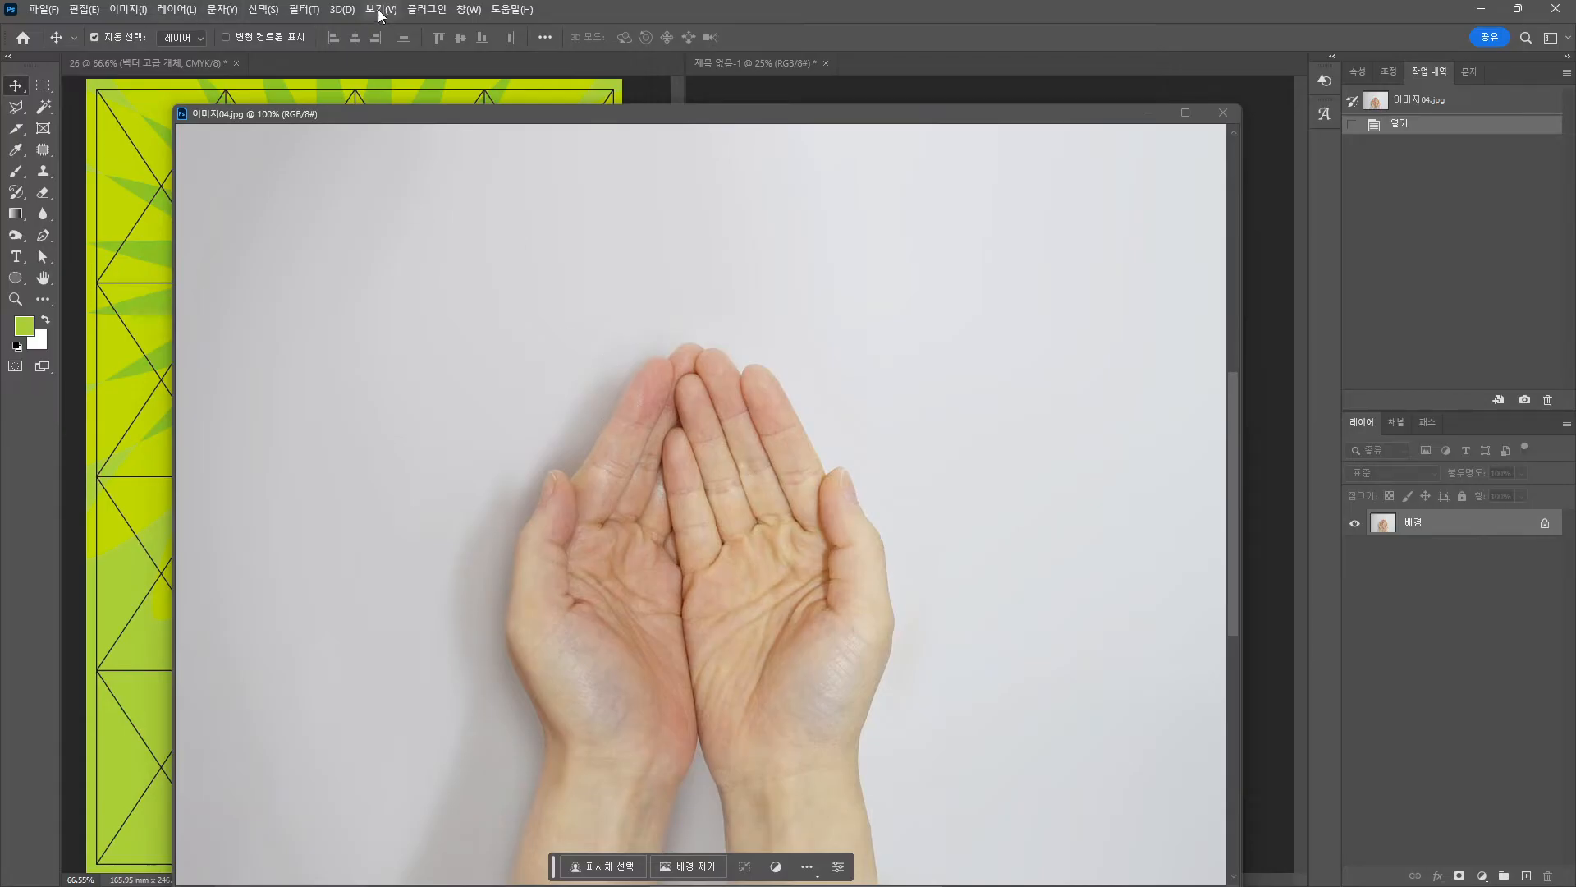
Brighten the hands photo with Curves, white point 219 and black point 65.
click(131, 10)
mouse_move(205, 59)
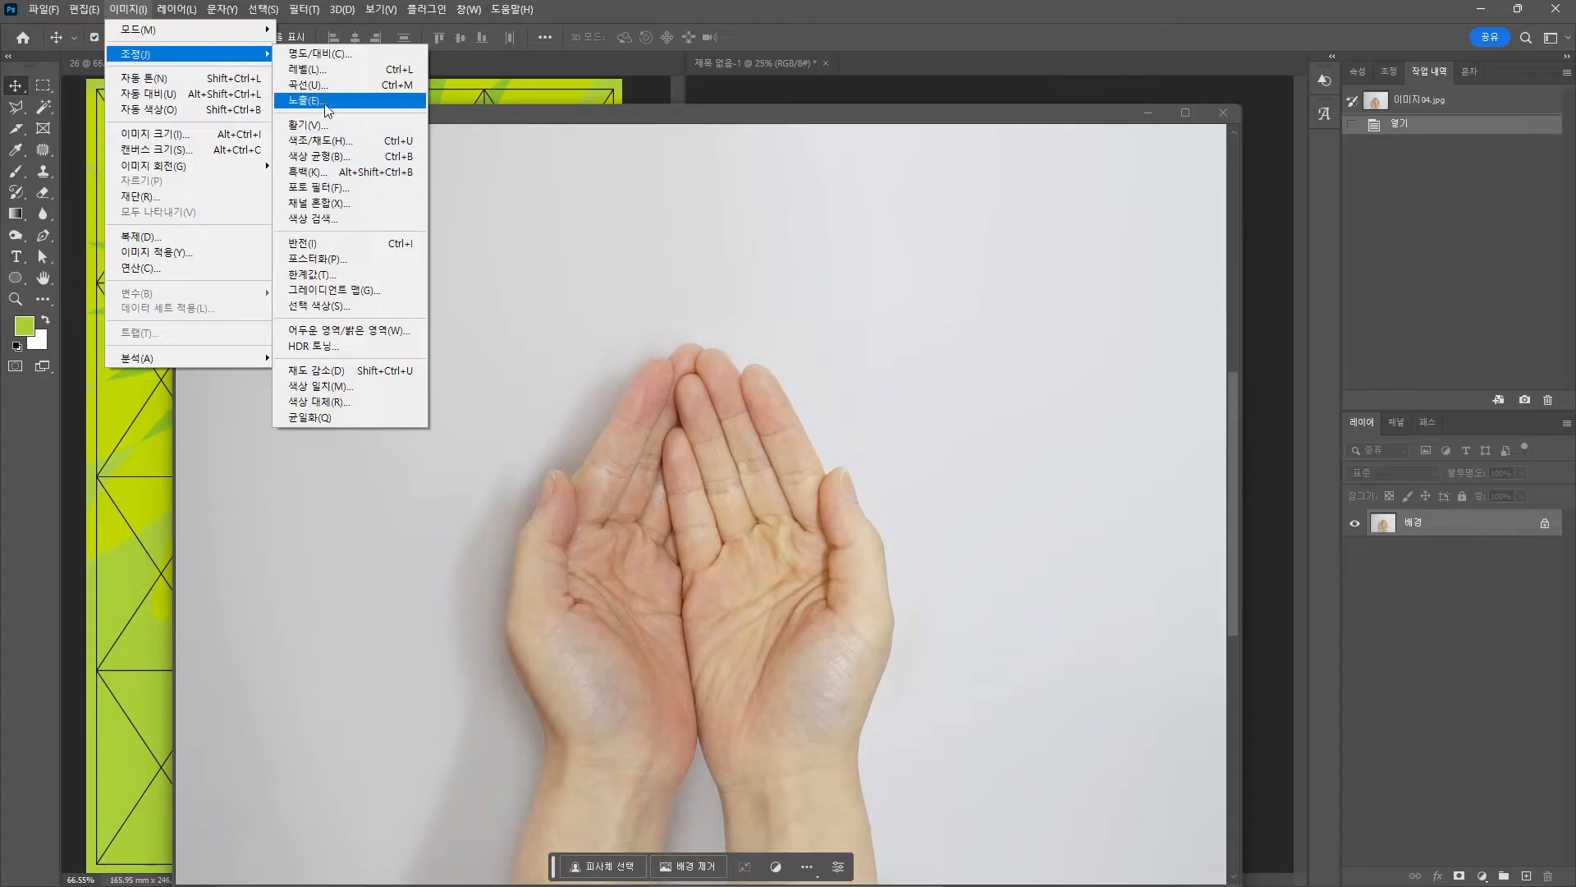
click(312, 84)
drag(1216, 458, 1194, 458)
drag(1010, 459, 1051, 463)
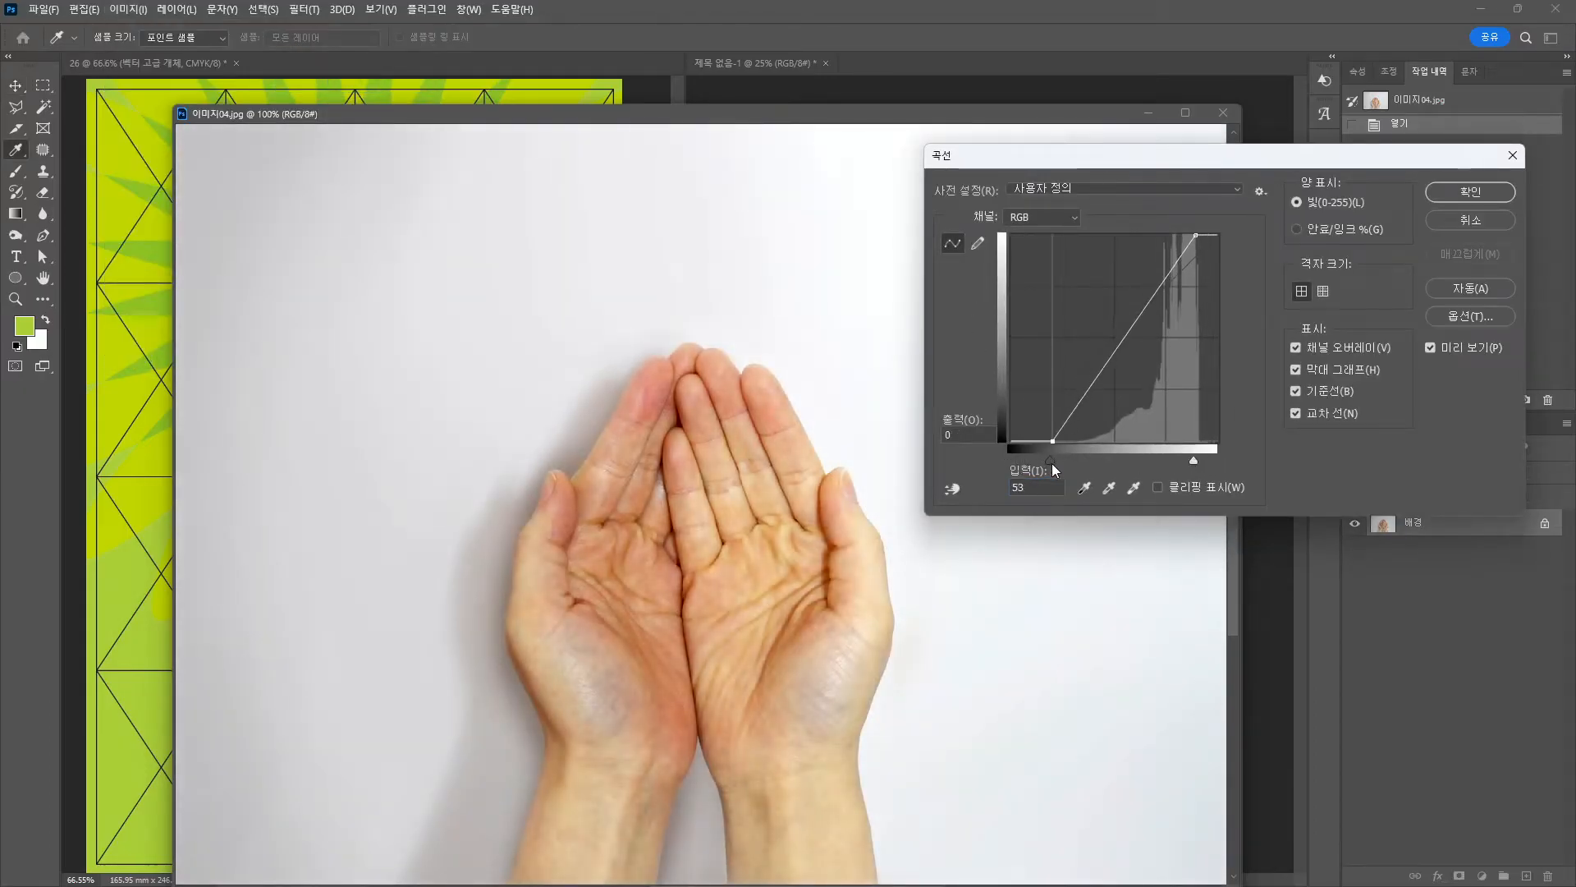
drag(1192, 460, 1178, 465)
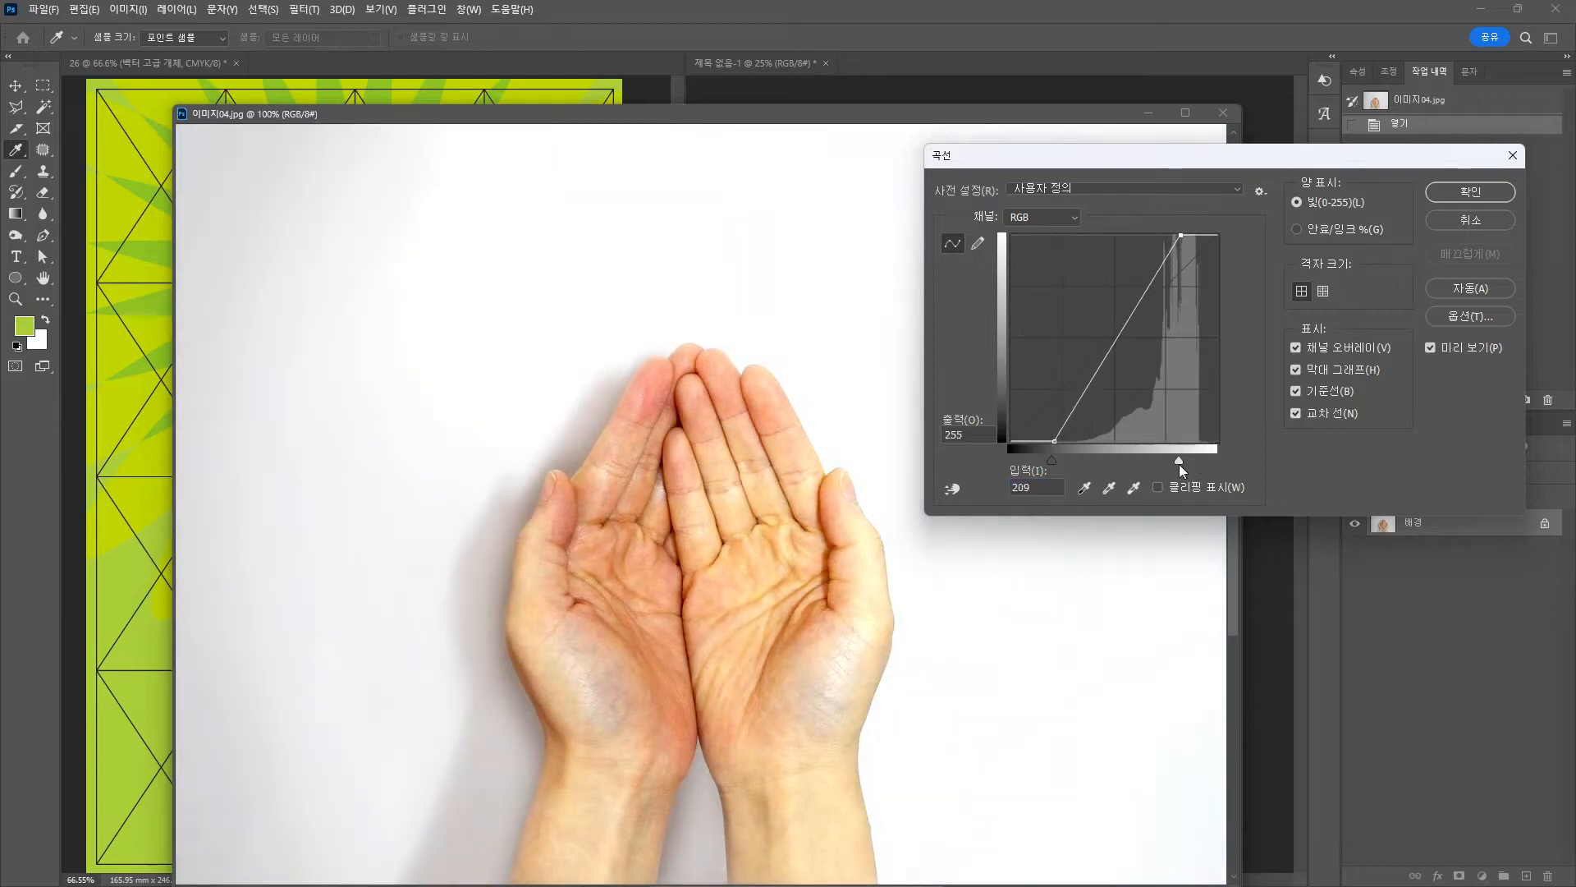
drag(1052, 459, 1062, 460)
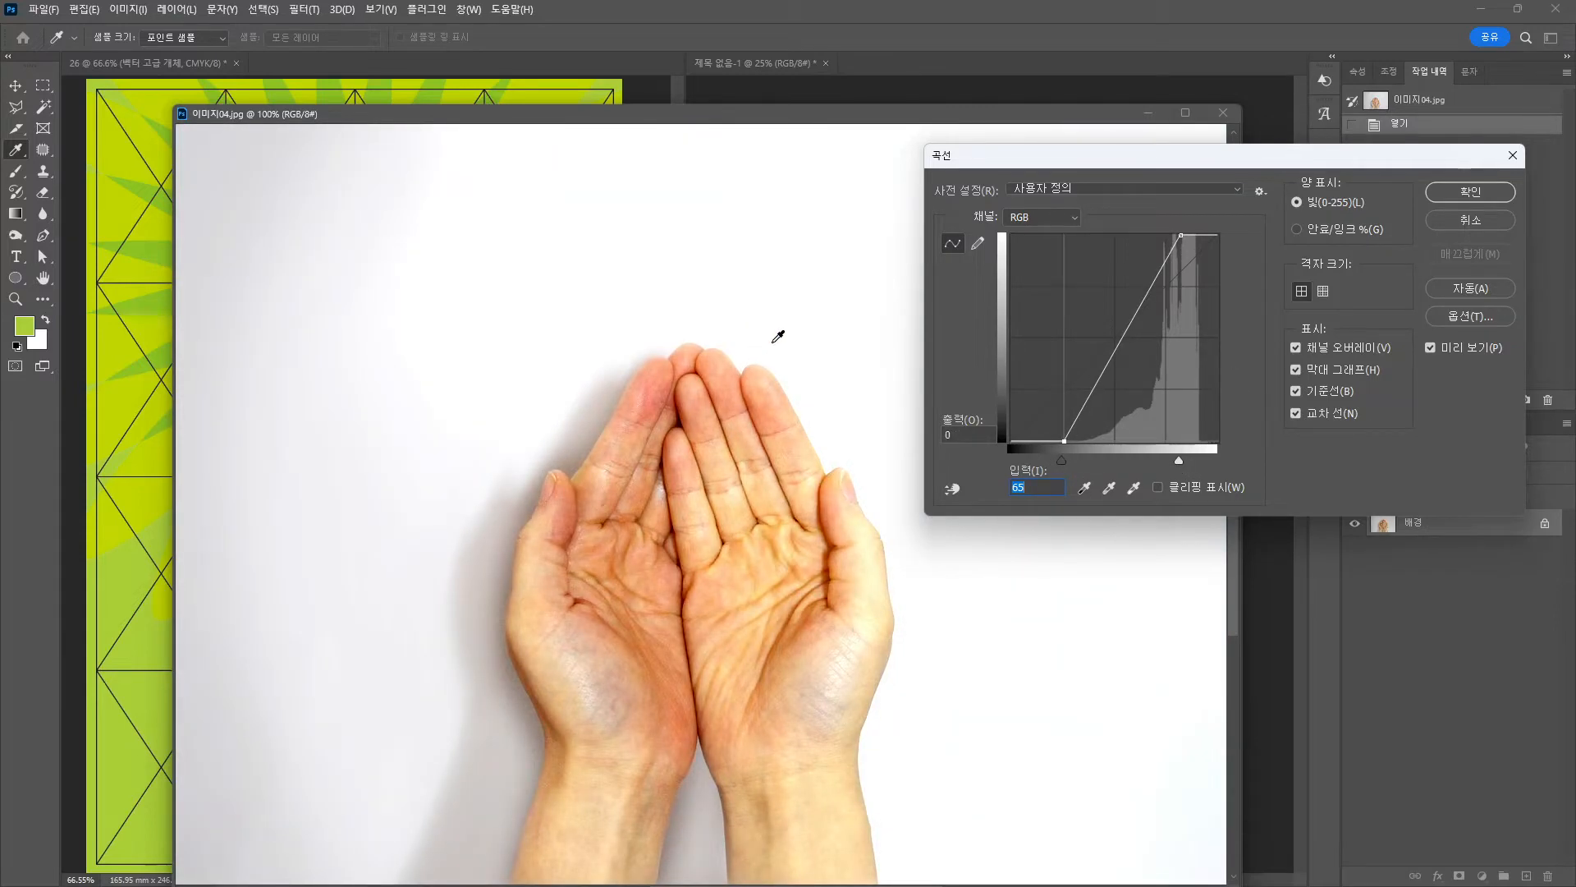
click(1461, 194)
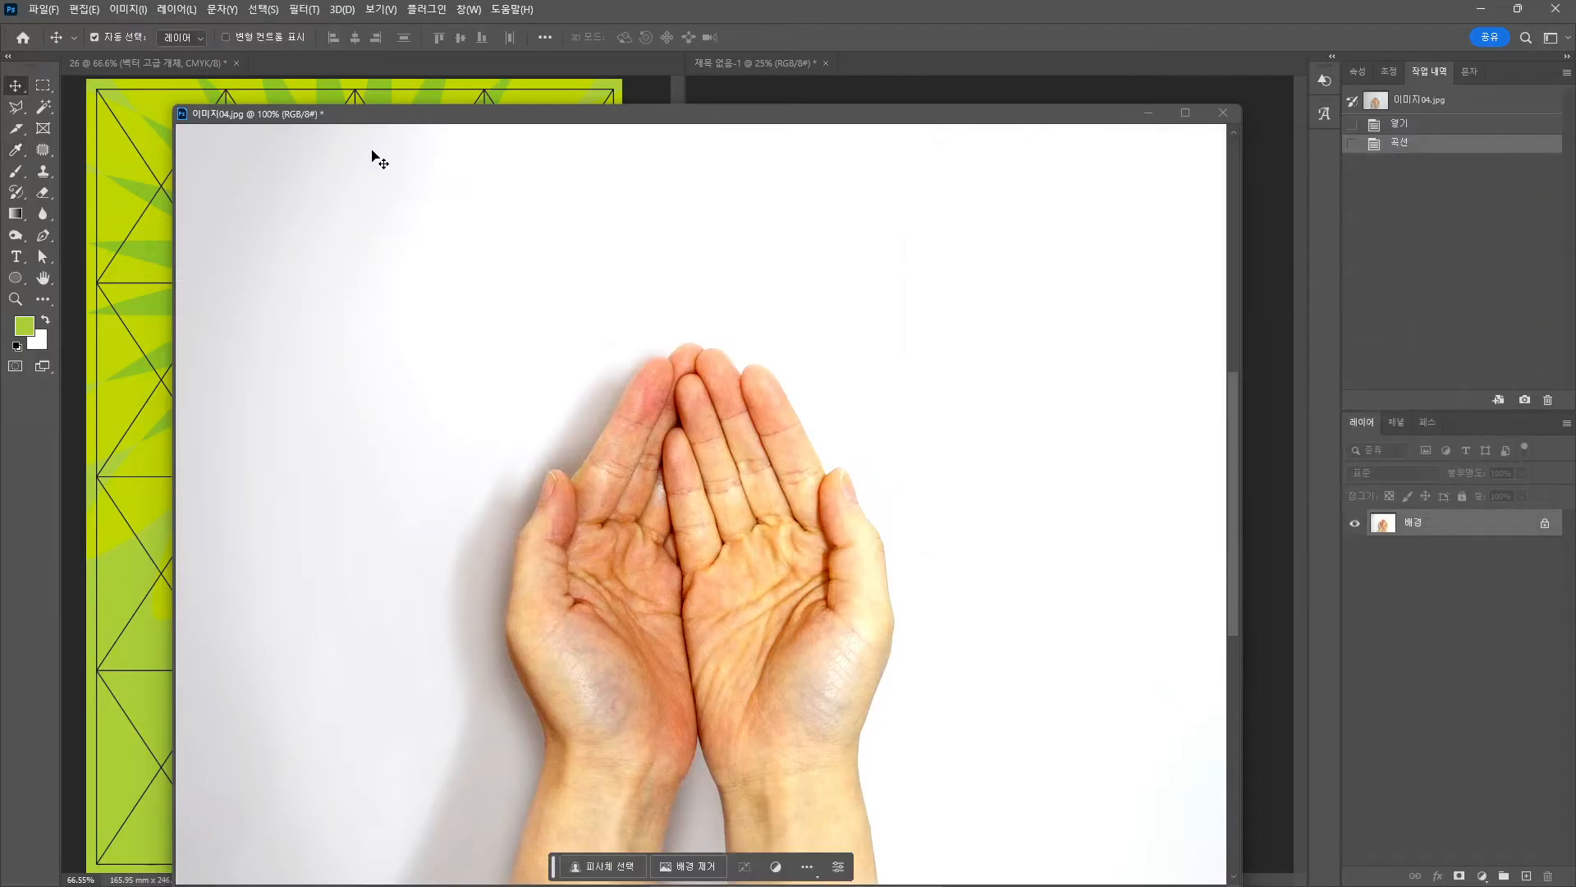
Apply a circle-type 하프톤 패턴 filter to the hands photo, then bring the badge poster forward.
click(306, 10)
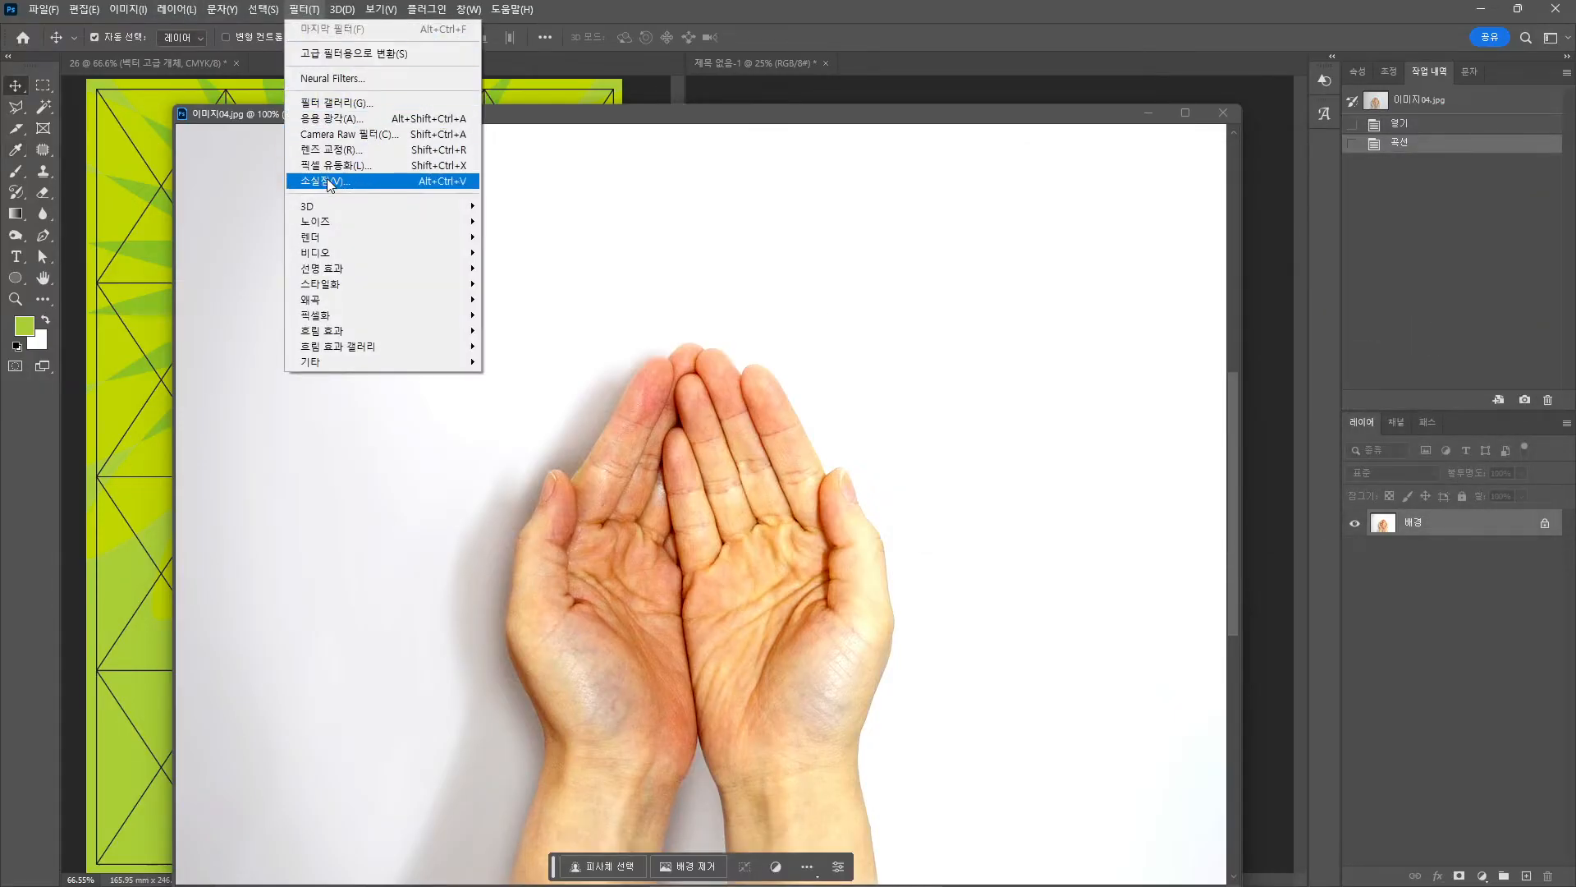
click(358, 102)
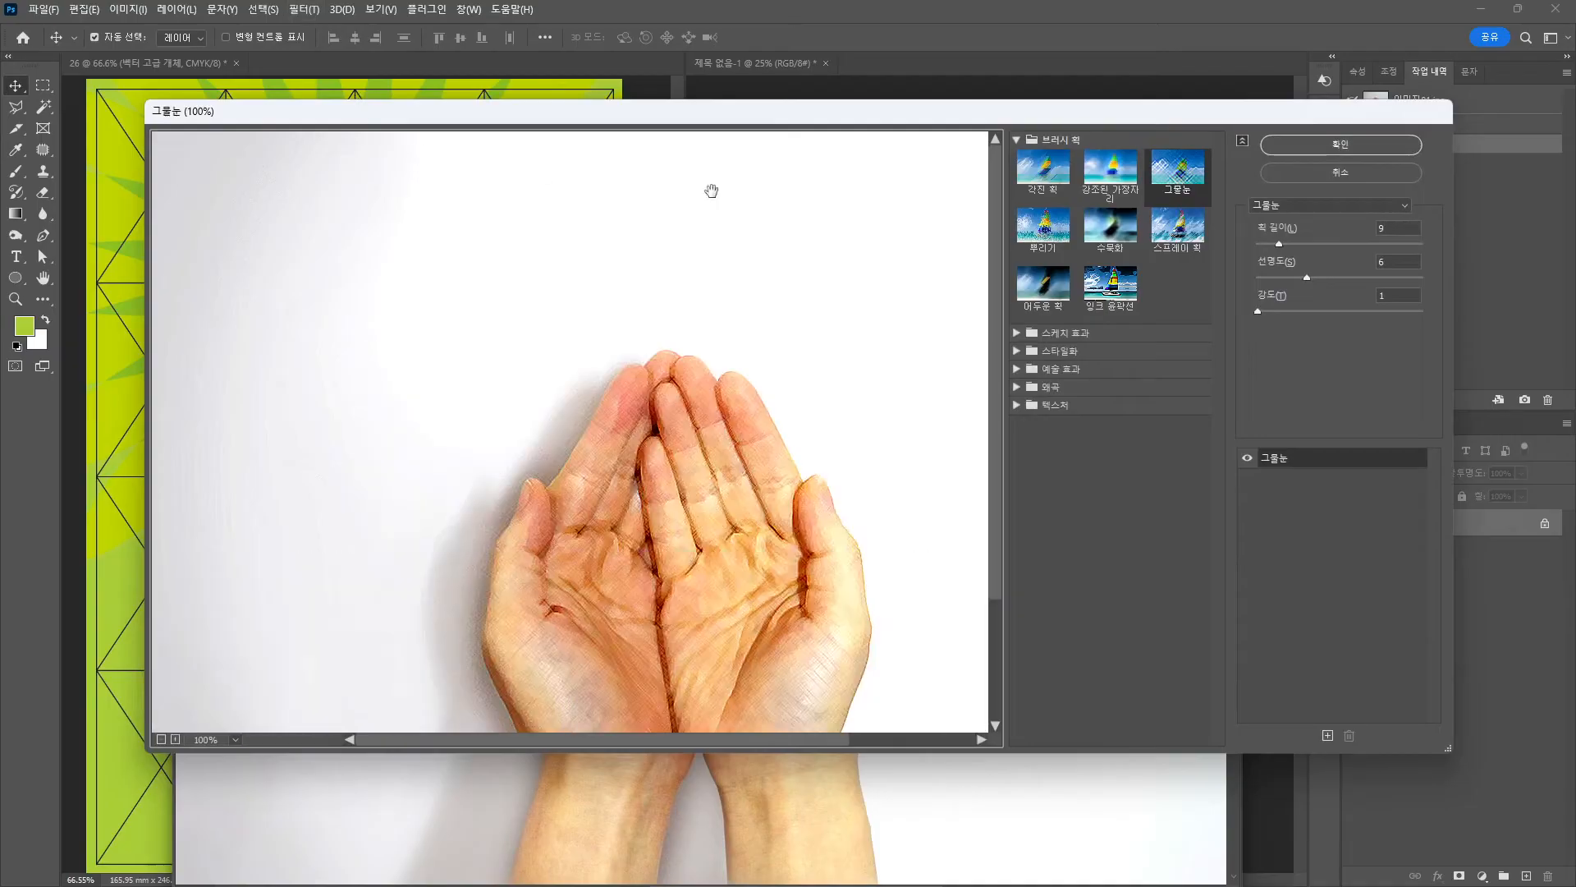
click(1020, 337)
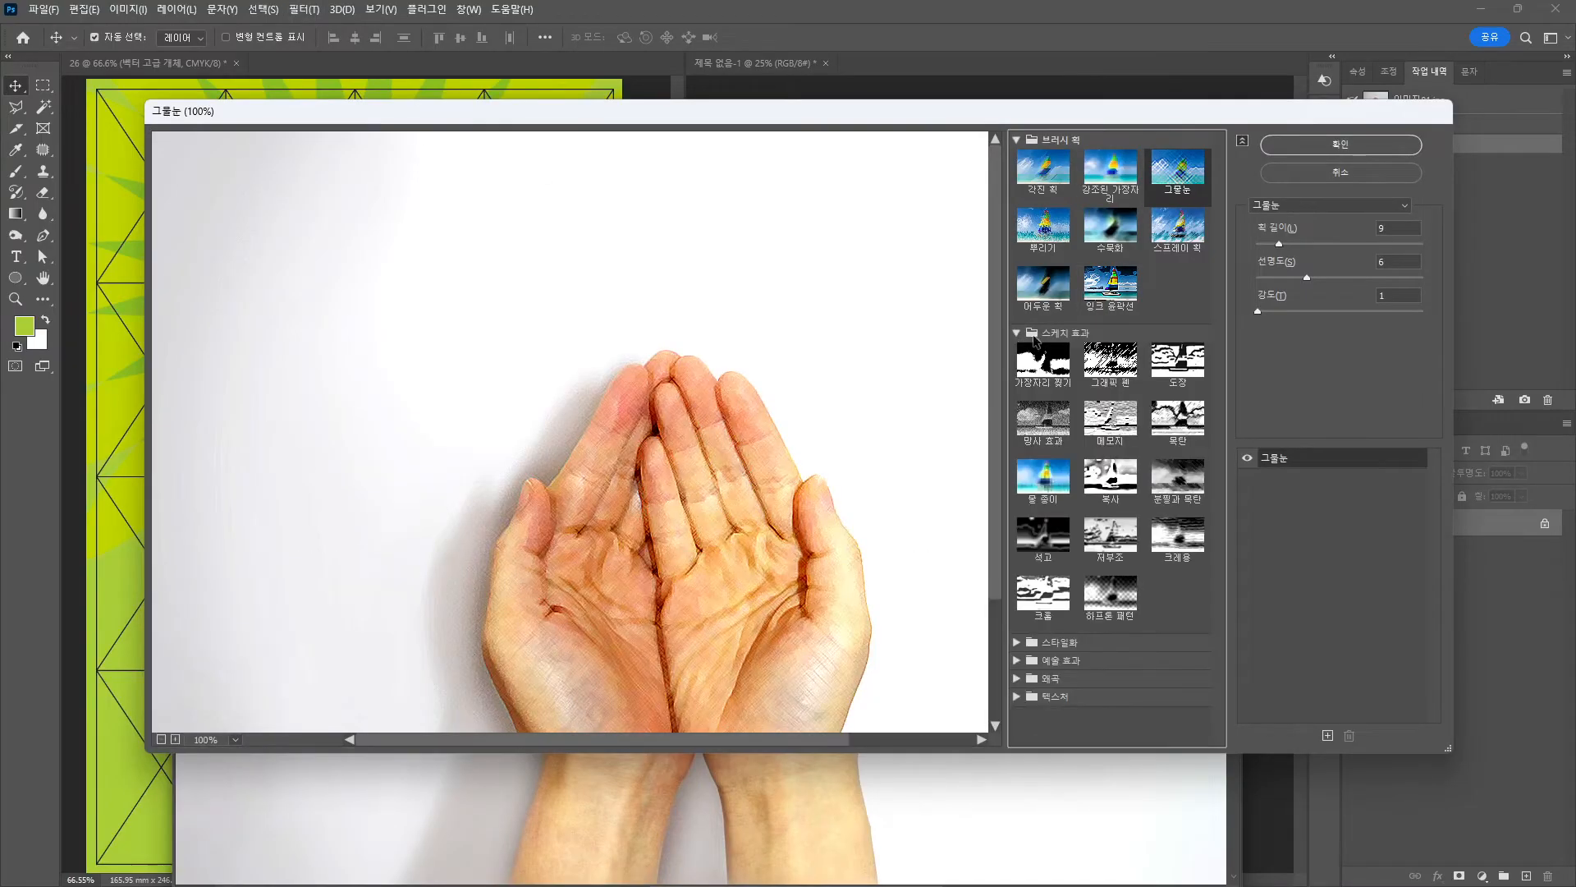
click(1115, 606)
drag(834, 644, 546, 443)
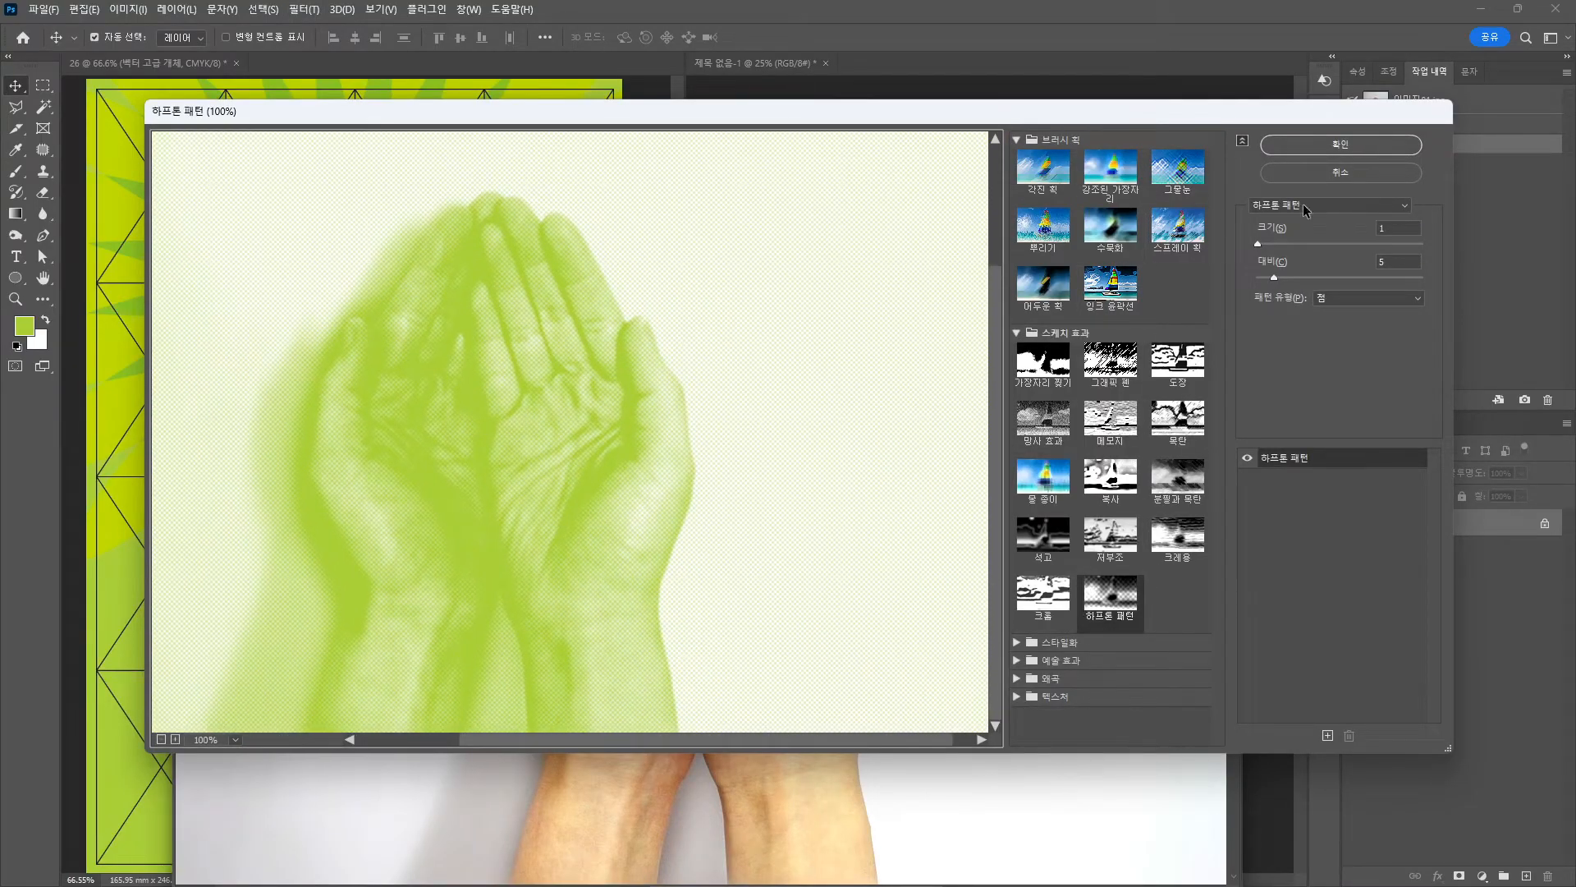
click(1364, 300)
click(1325, 312)
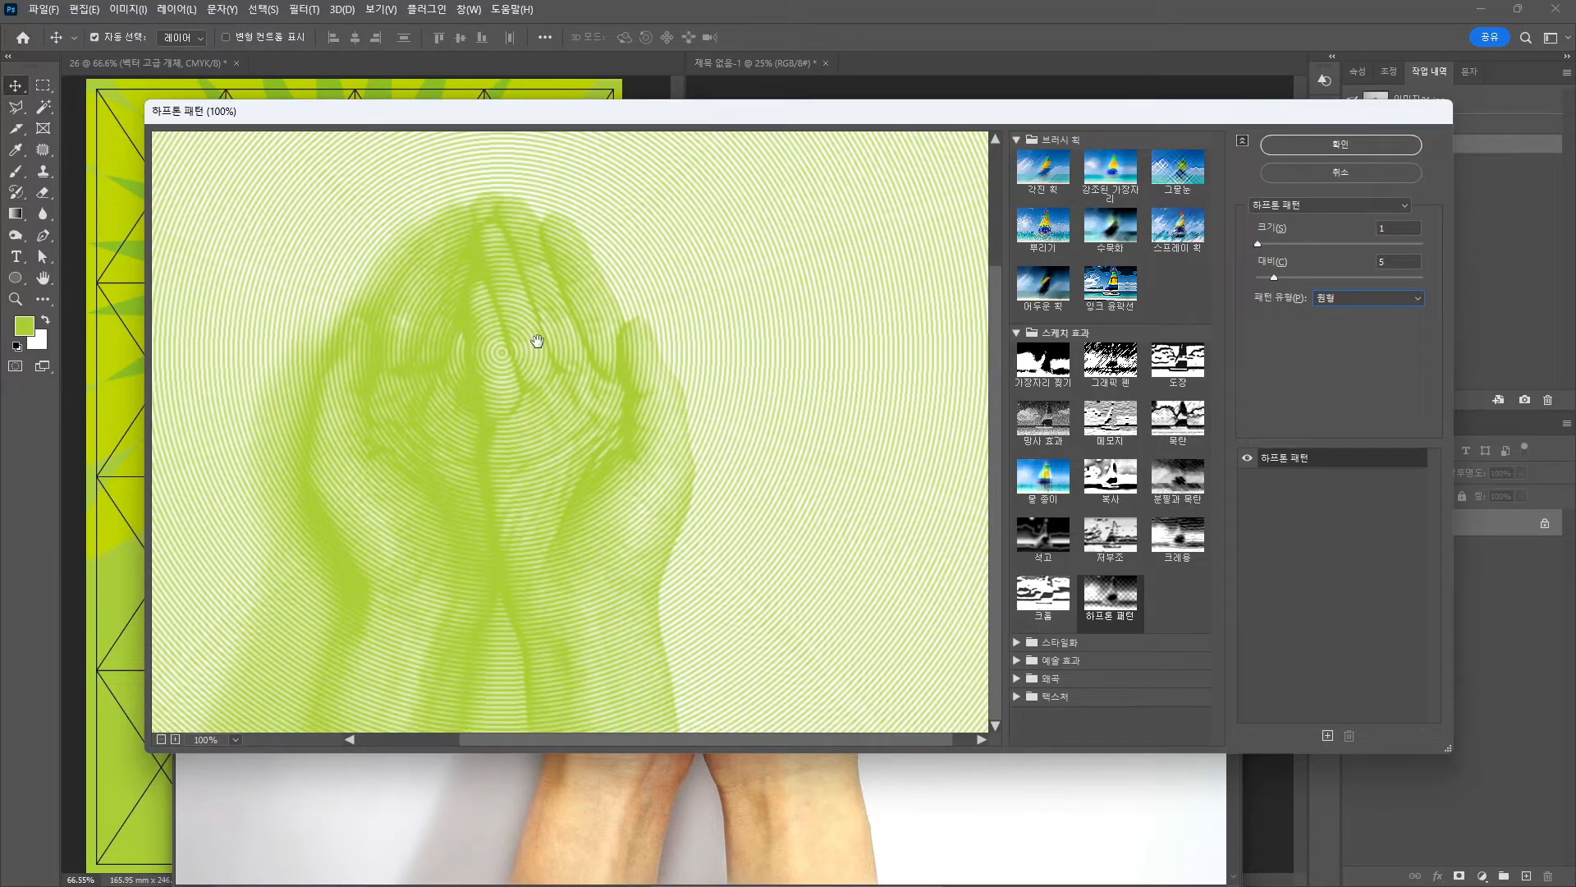
click(1286, 148)
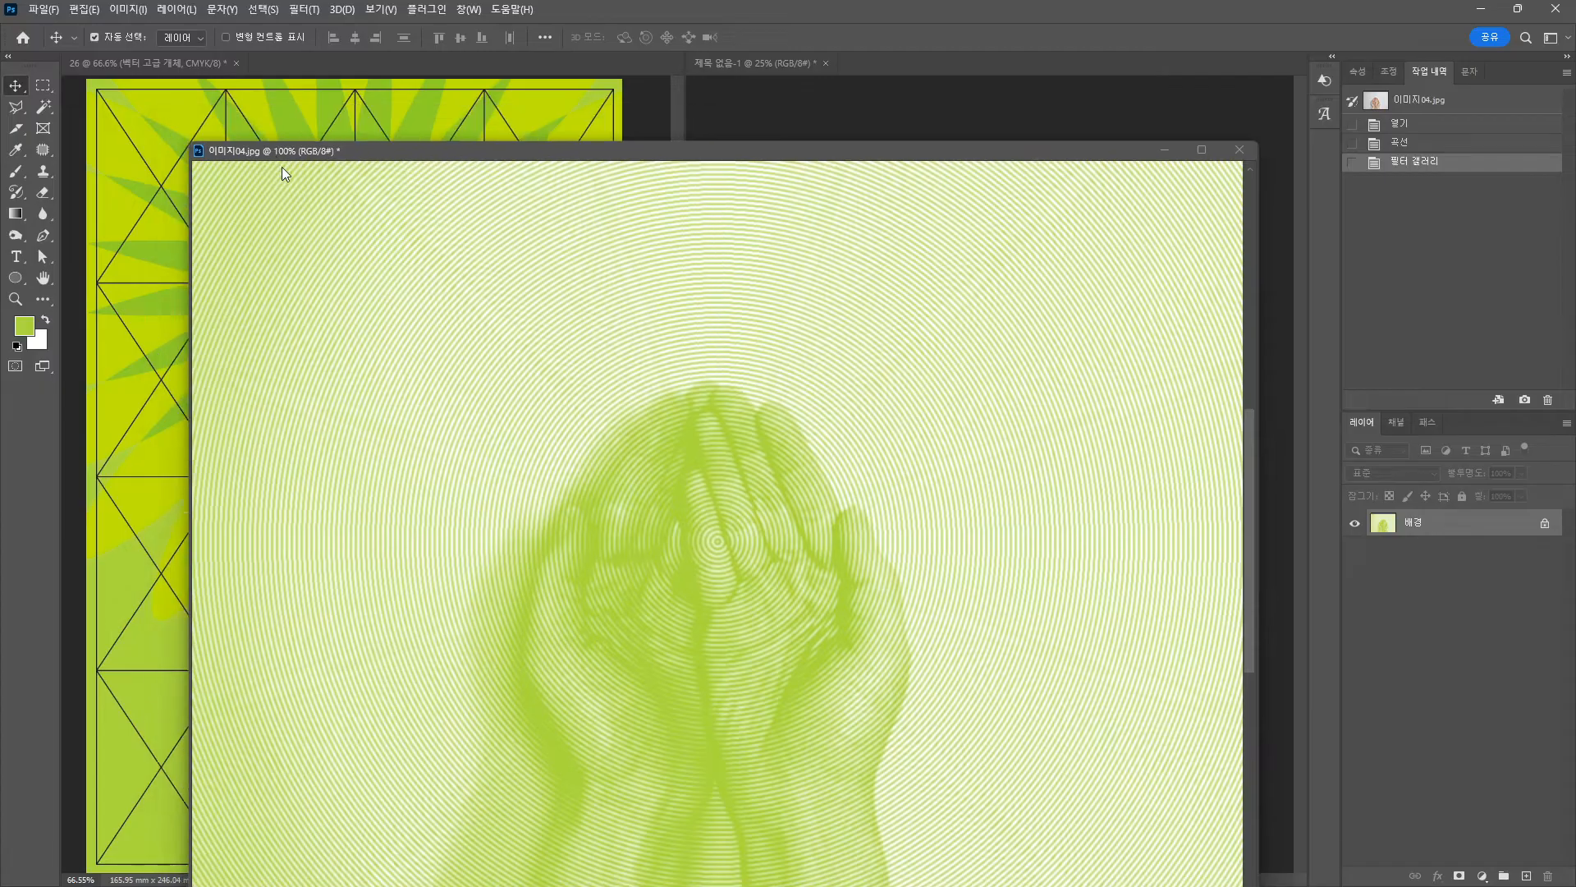
drag(282, 152, 260, 576)
click(370, 260)
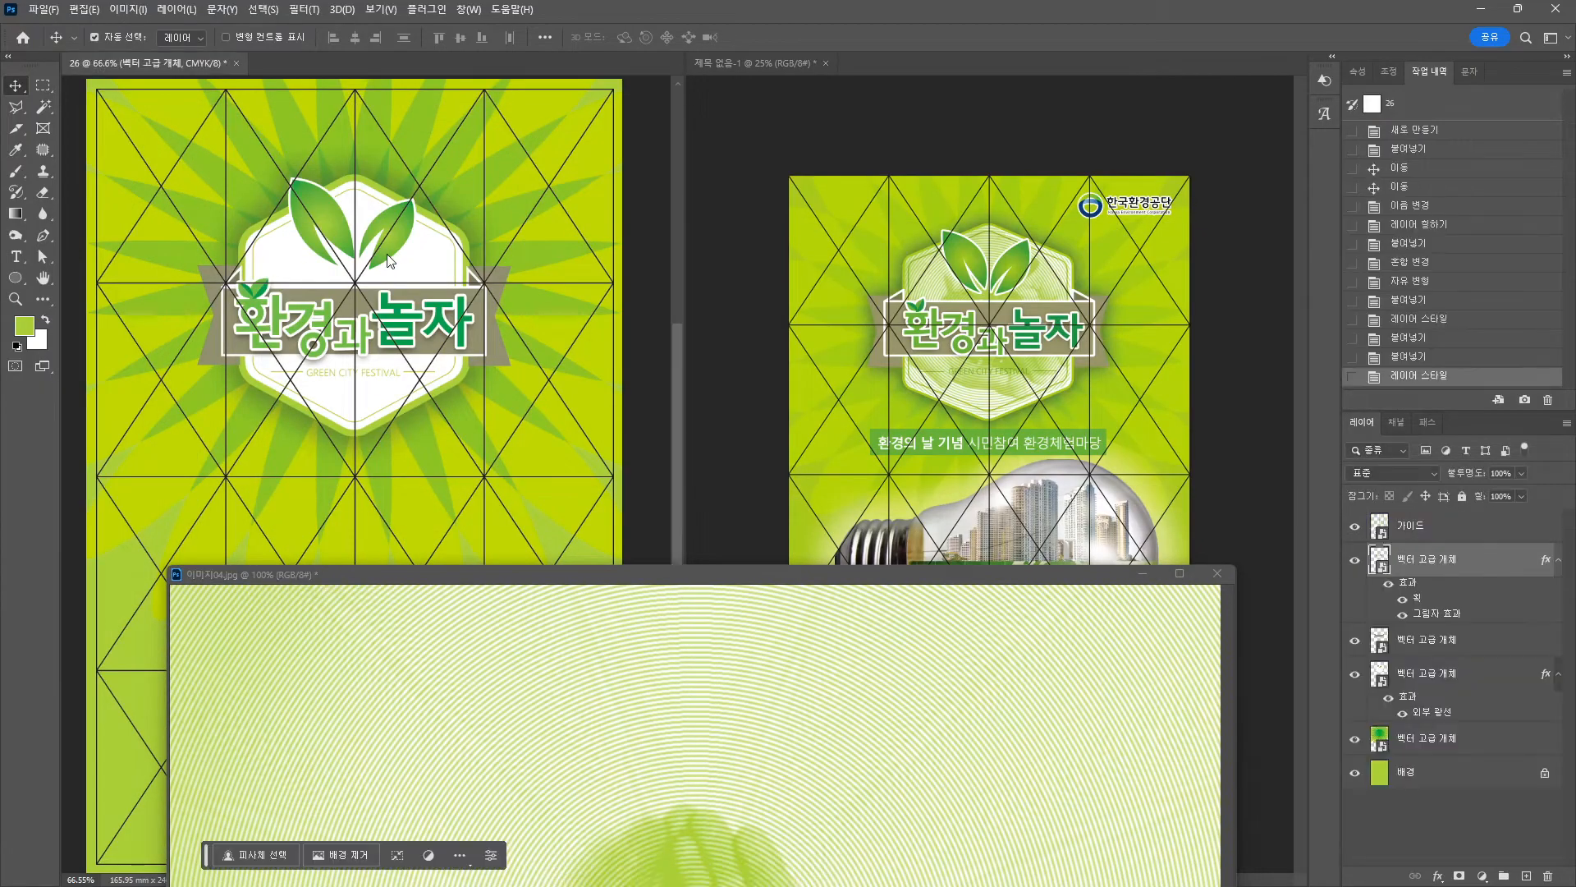
Duplicate the white hexagon badge to its left and remove the copy's green outline.
drag(423, 259, 424, 282)
key(ctrl+z)
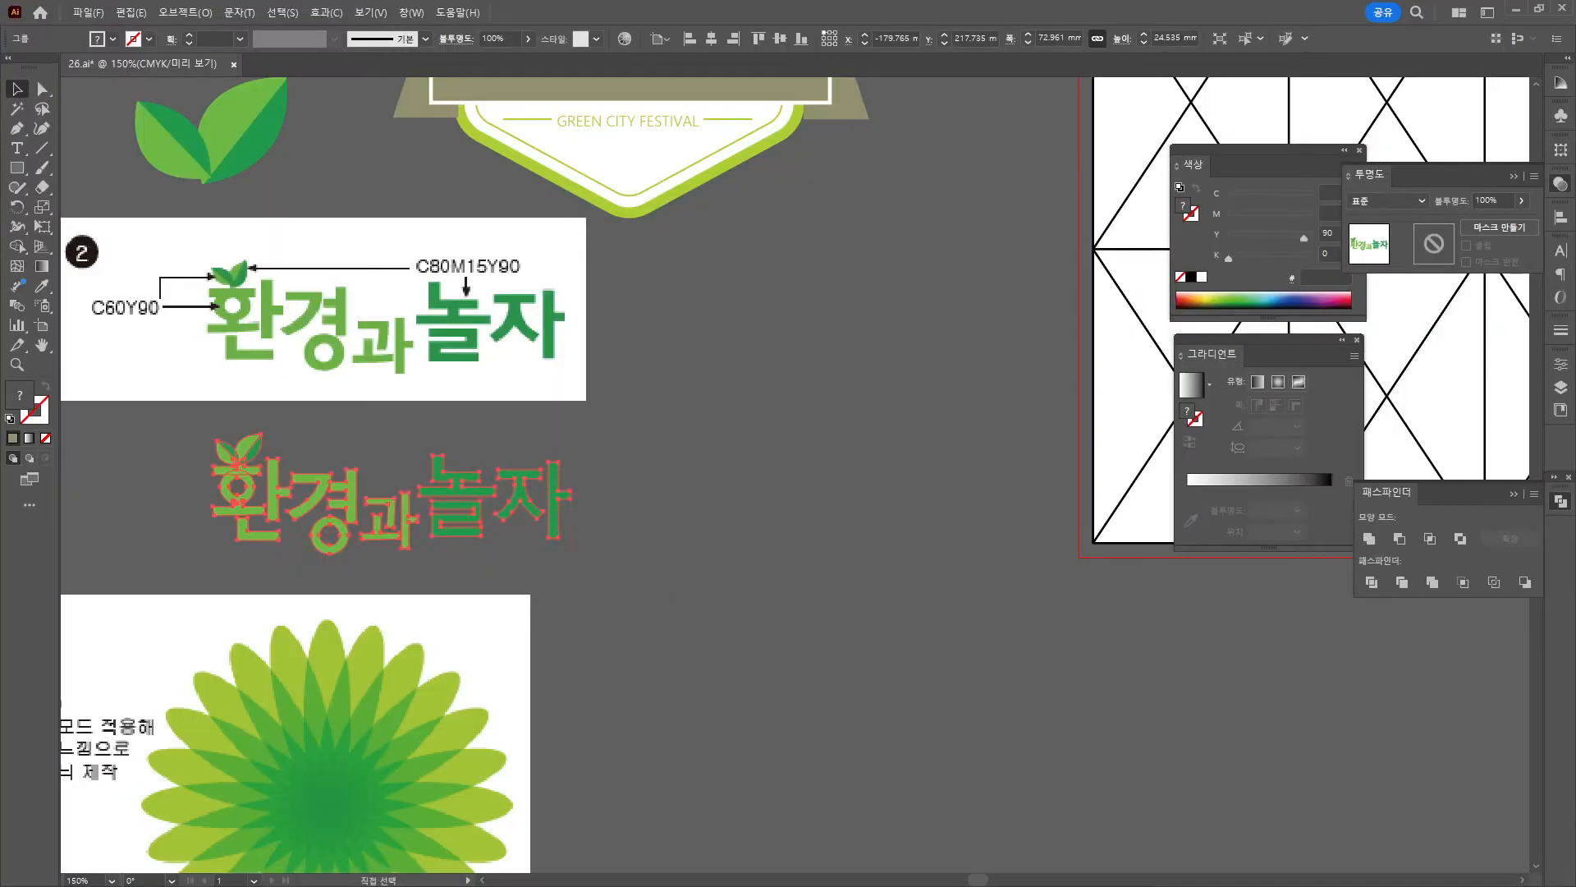
click(238, 501)
click(676, 310)
scroll(610, 619, up, 2)
click(661, 274)
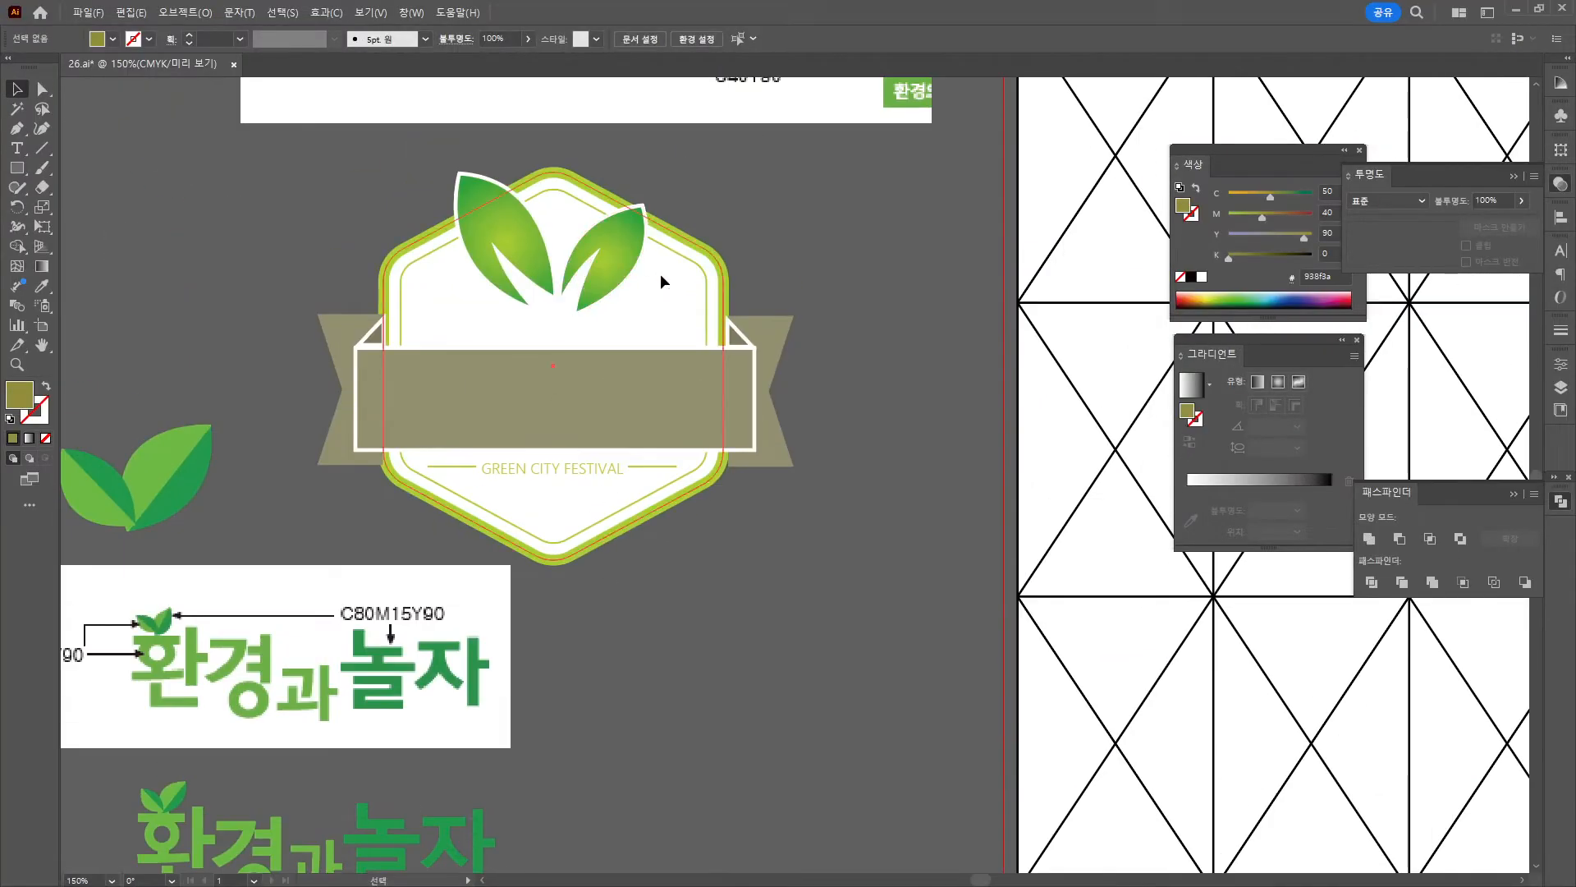
drag(394, 253, 94, 253)
click(45, 437)
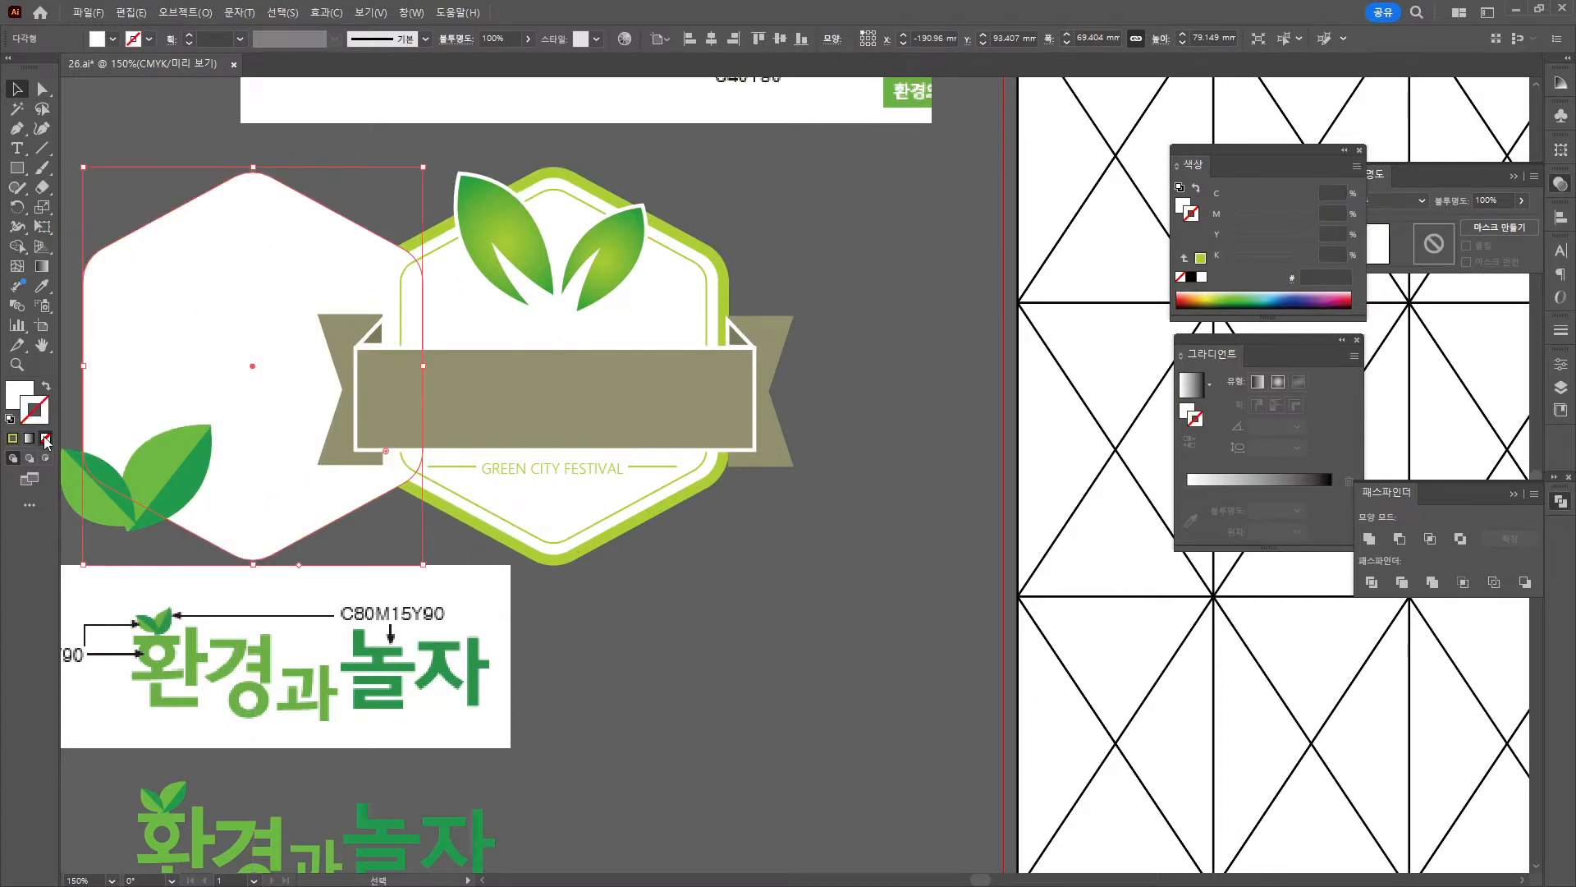
click(1516, 10)
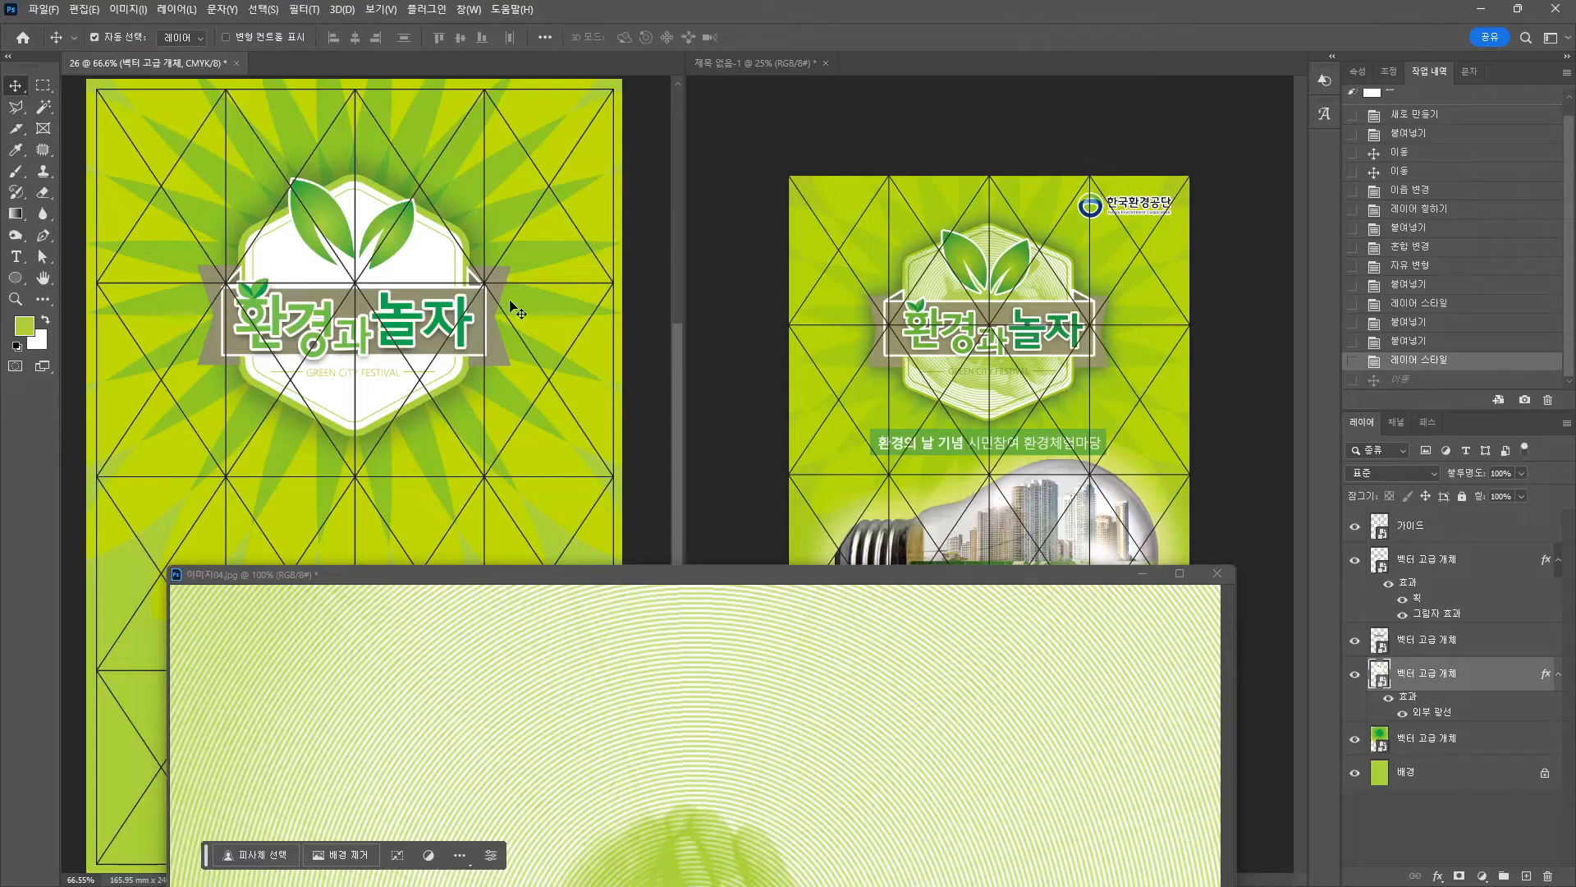
Paste the copied hexagon as a smart object and position it behind the badge.
key(ctrl+v)
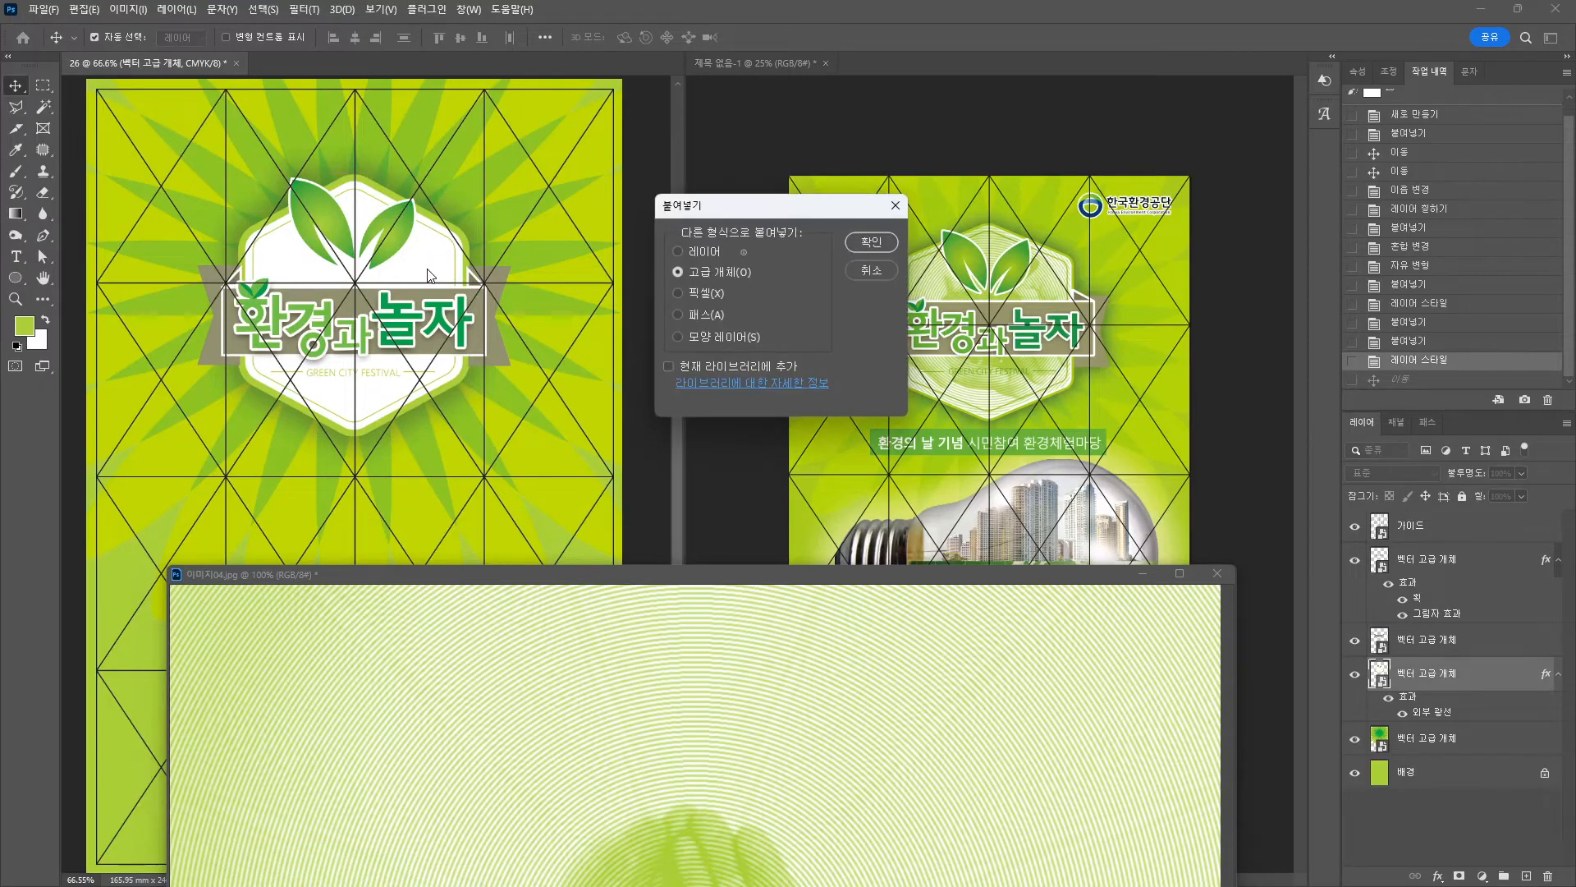
click(882, 238)
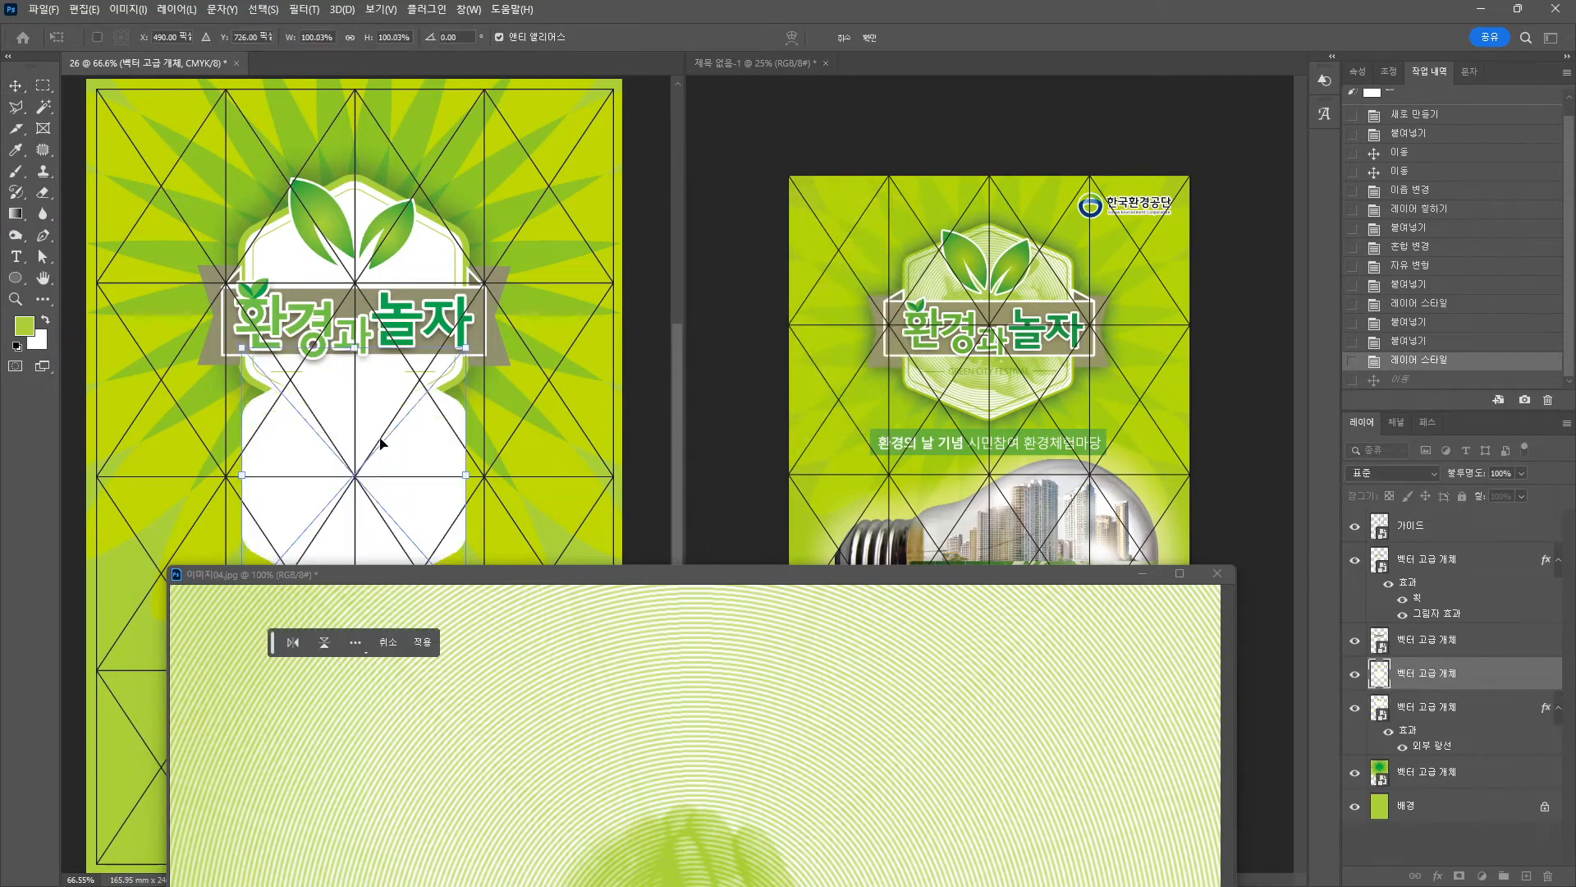
key(Return)
drag(386, 451, 413, 282)
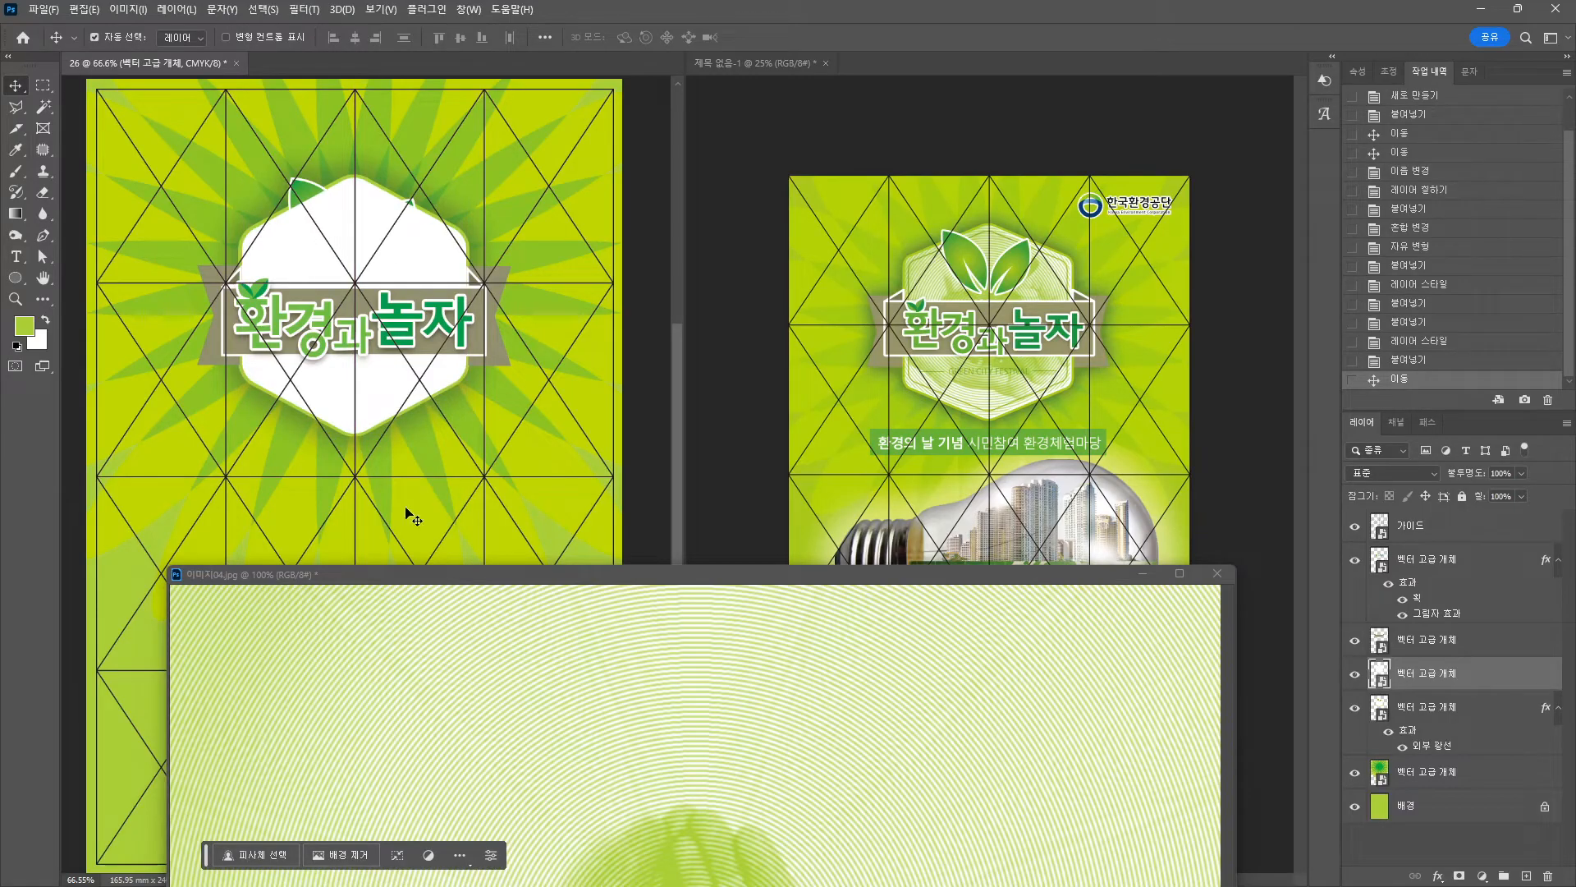
mouse_move(377, 215)
mouse_down()
mouse_move(359, 225)
mouse_move(361, 210)
mouse_up()
Drag the halftone hands image into the poster, close its window, and clip it to the hexagon.
click(426, 581)
drag(426, 581, 551, 363)
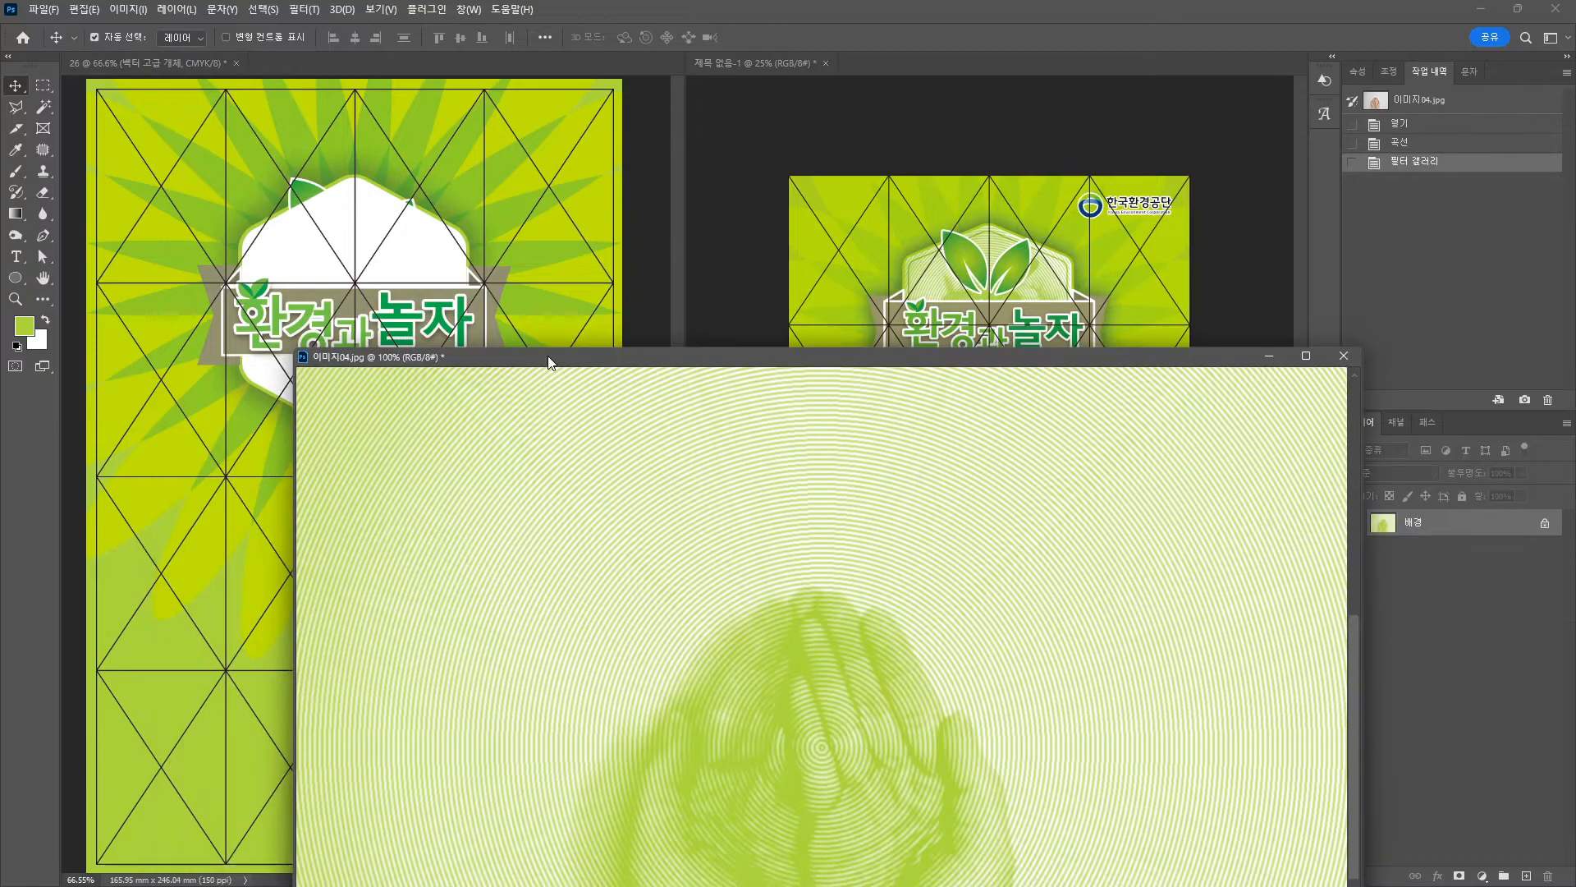
drag(706, 607, 415, 239)
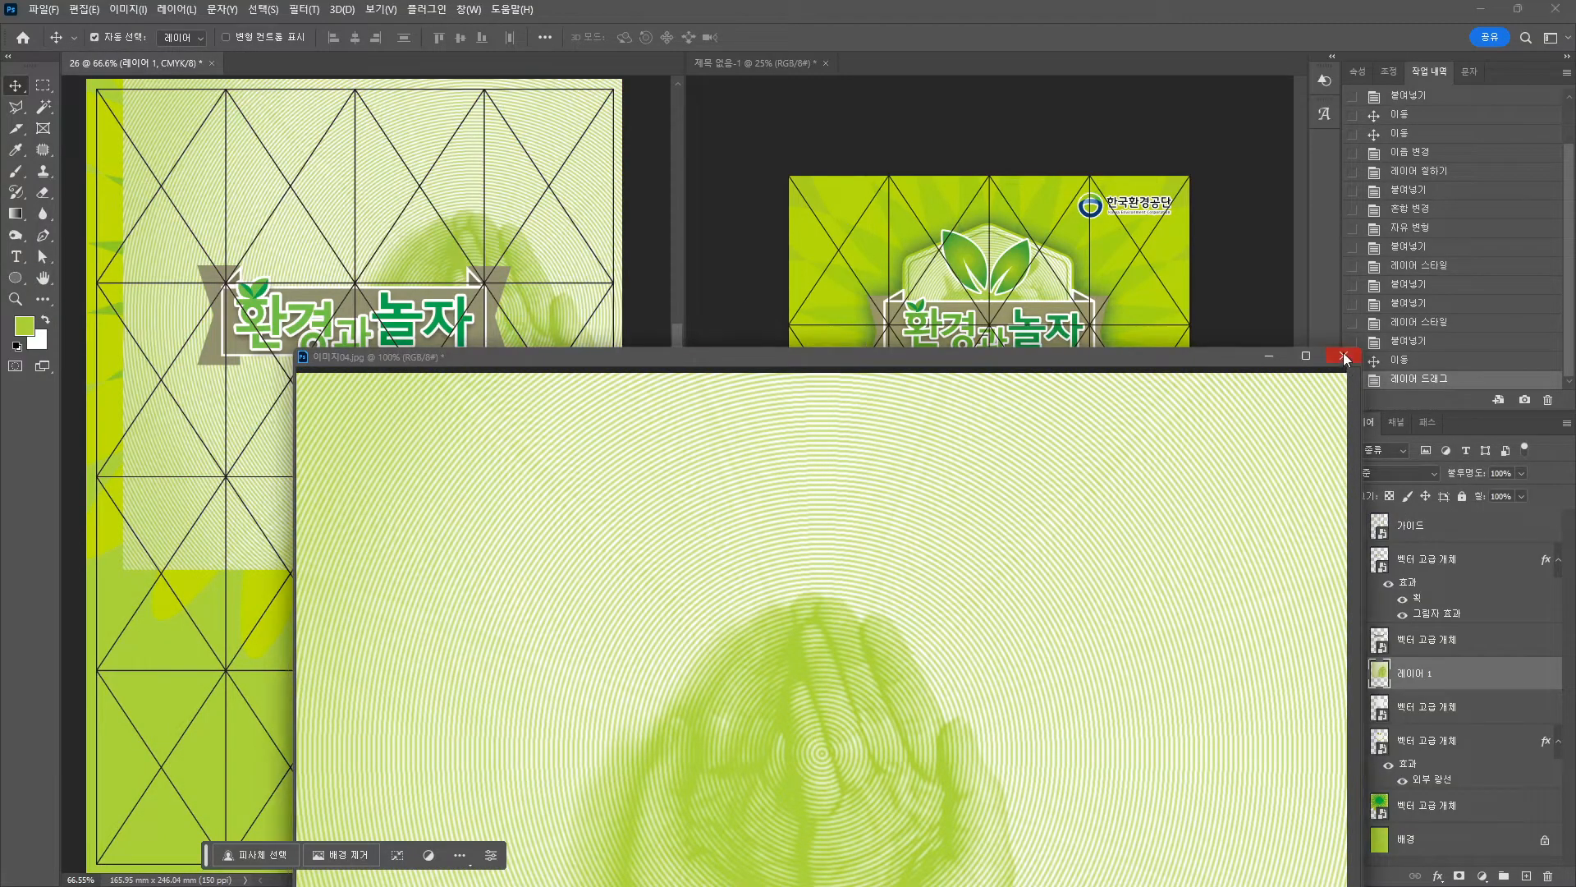
click(1343, 356)
click(827, 327)
drag(1386, 675, 1388, 681)
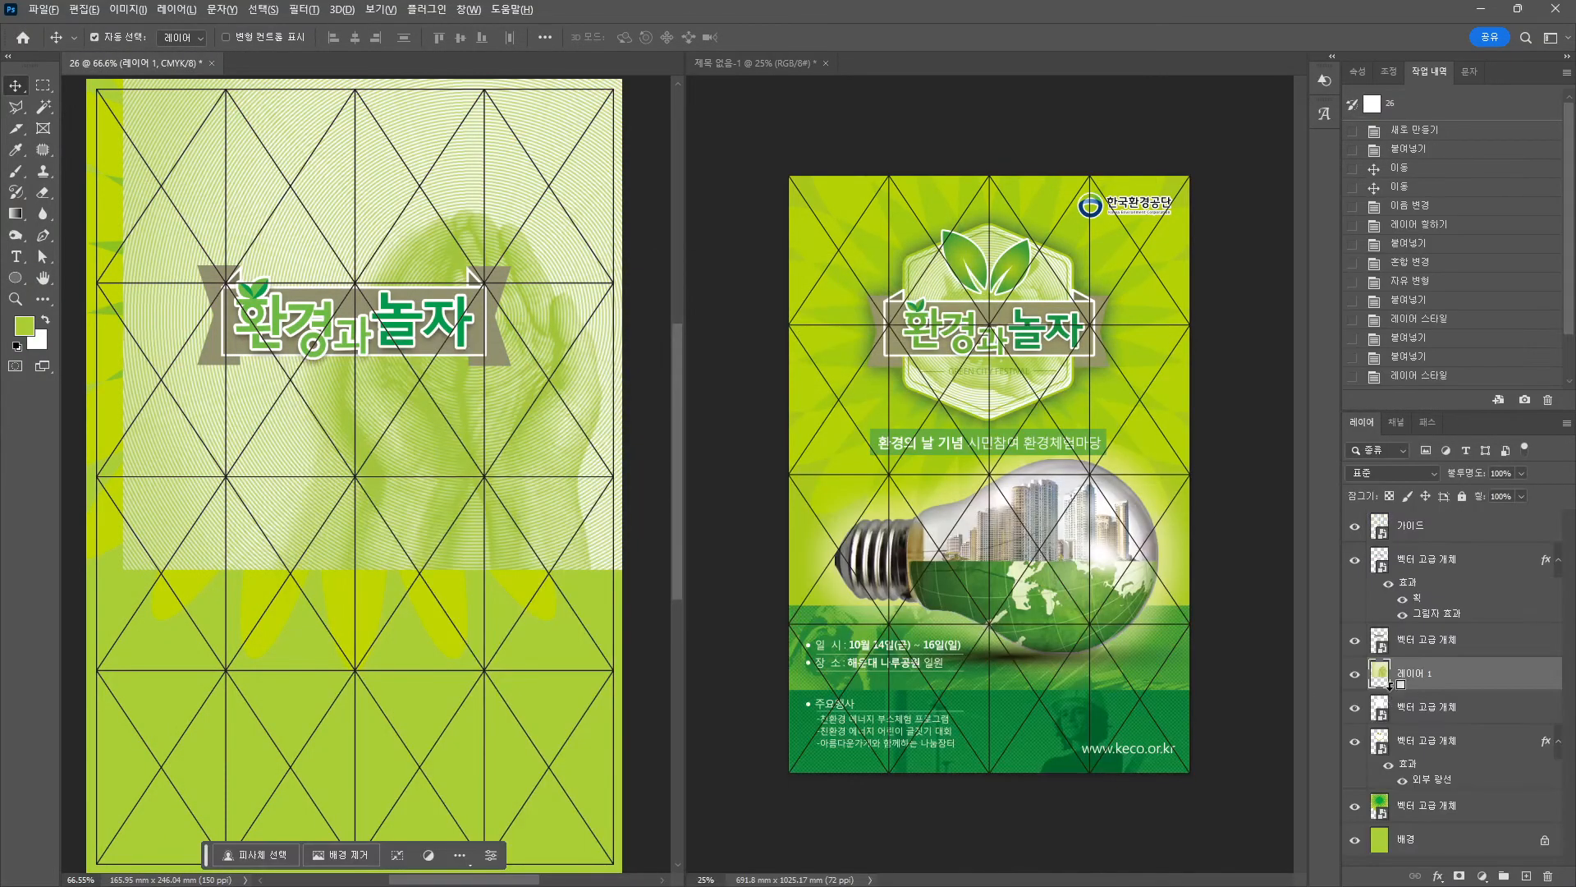
alt+click(1387, 683)
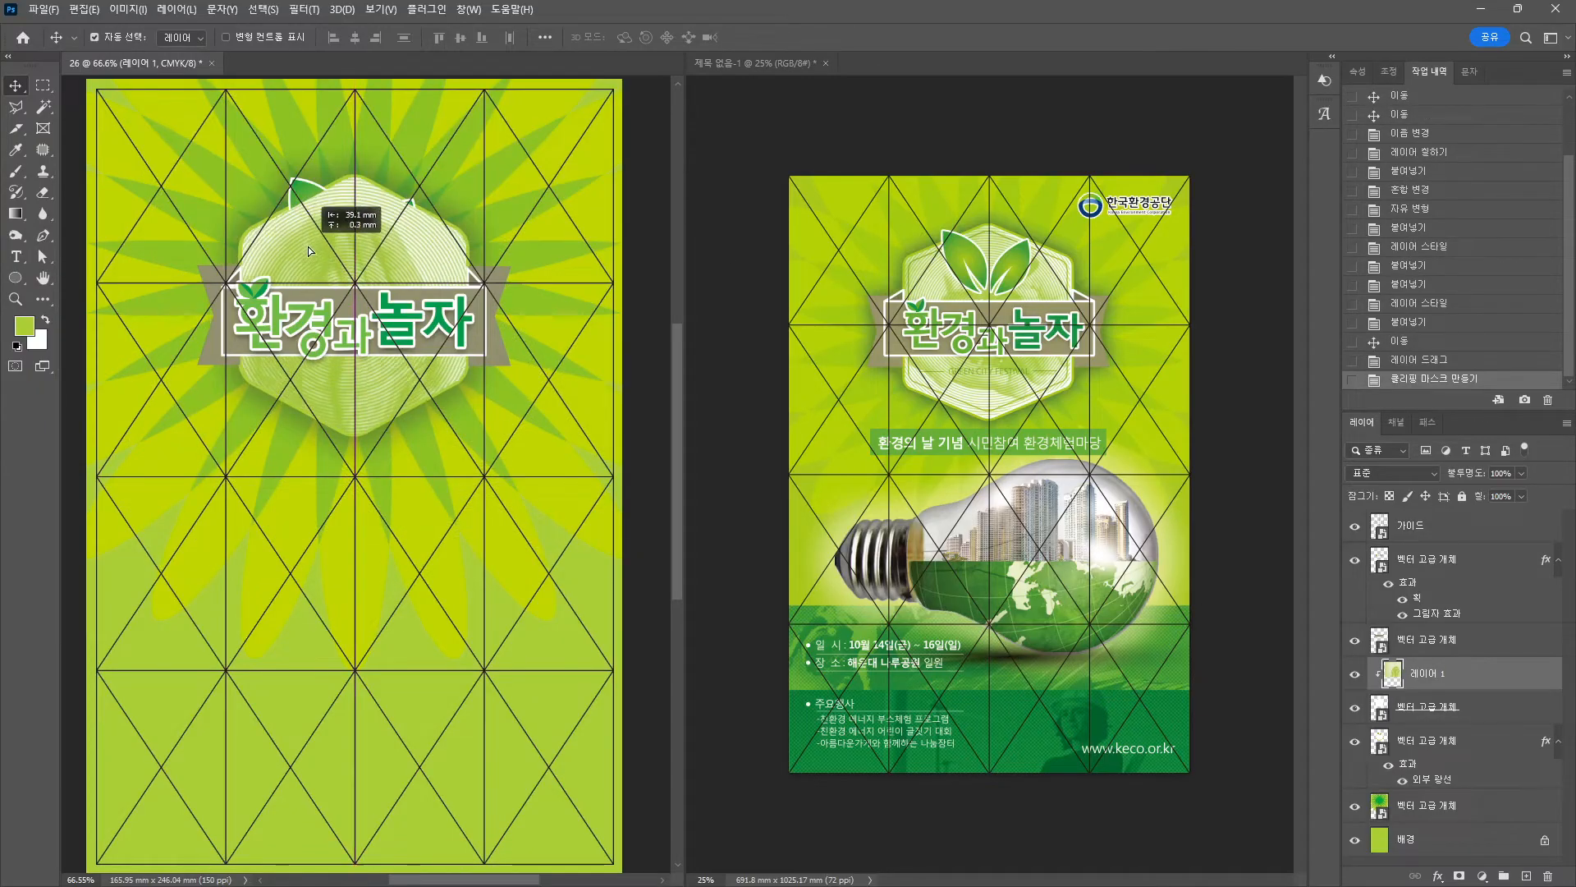
Scale the clipped hands image to about 83% and rotate it about 112 degrees.
key(ctrl+t)
alt+scroll(503, 422, down, 3)
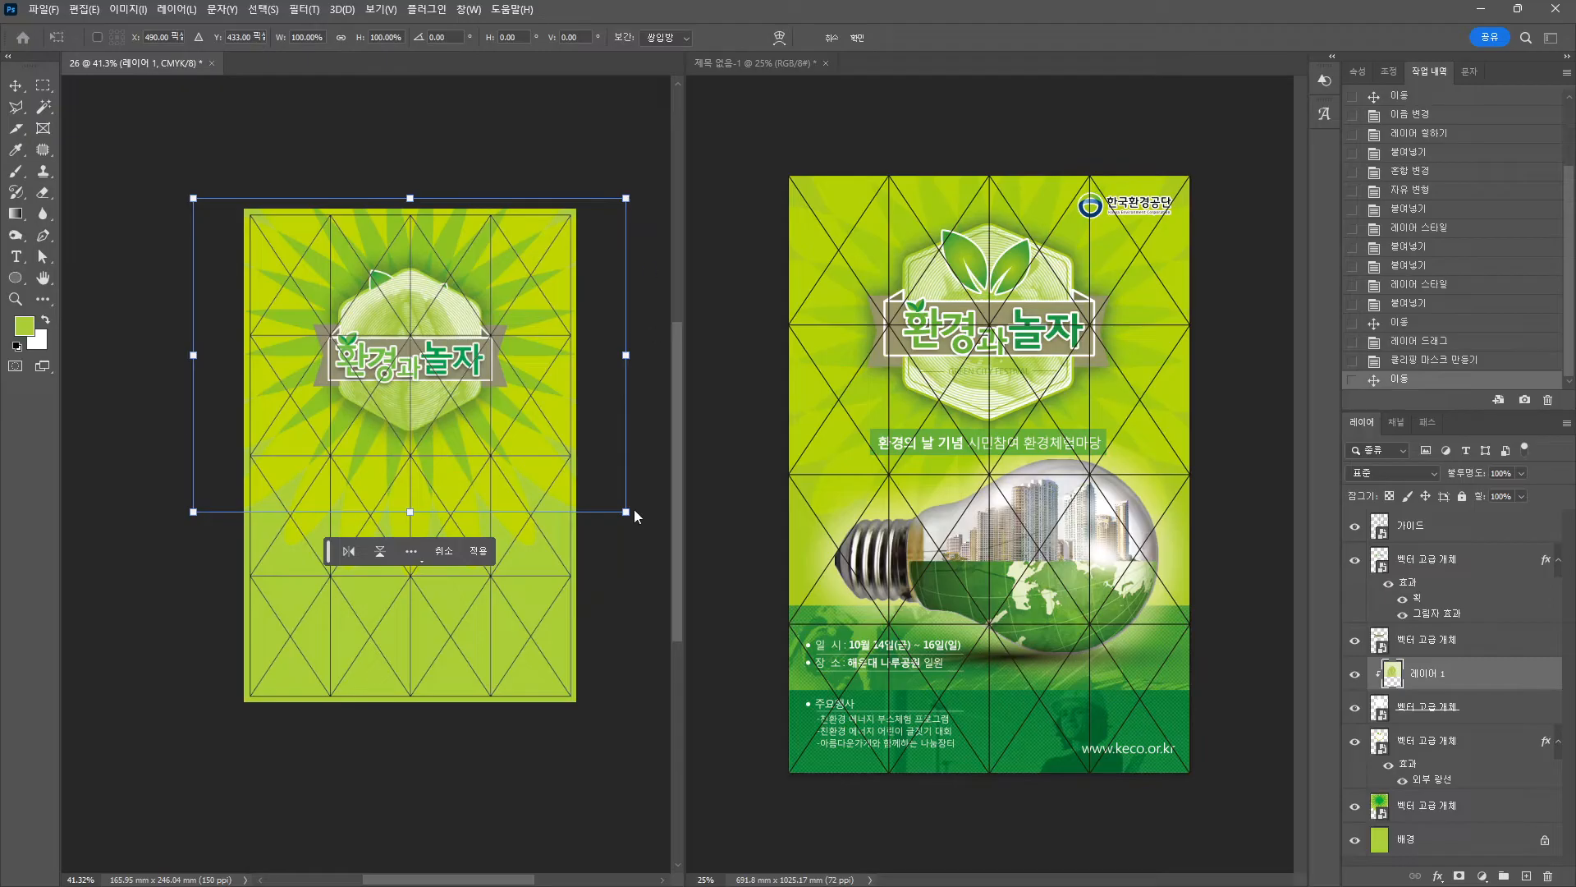
drag(626, 512, 590, 485)
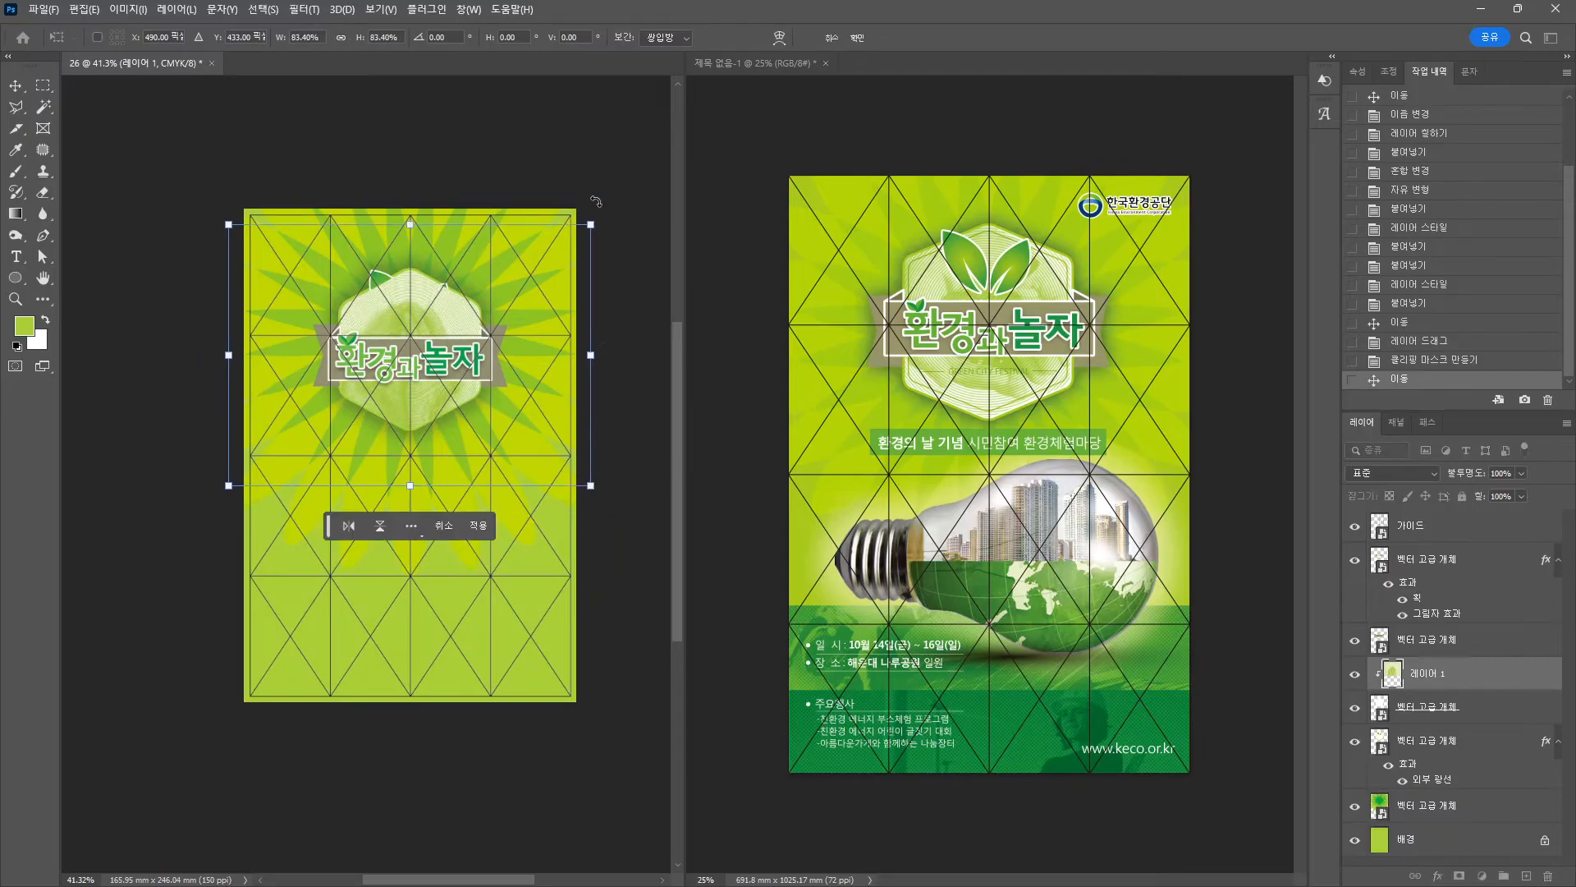
drag(596, 200, 456, 516)
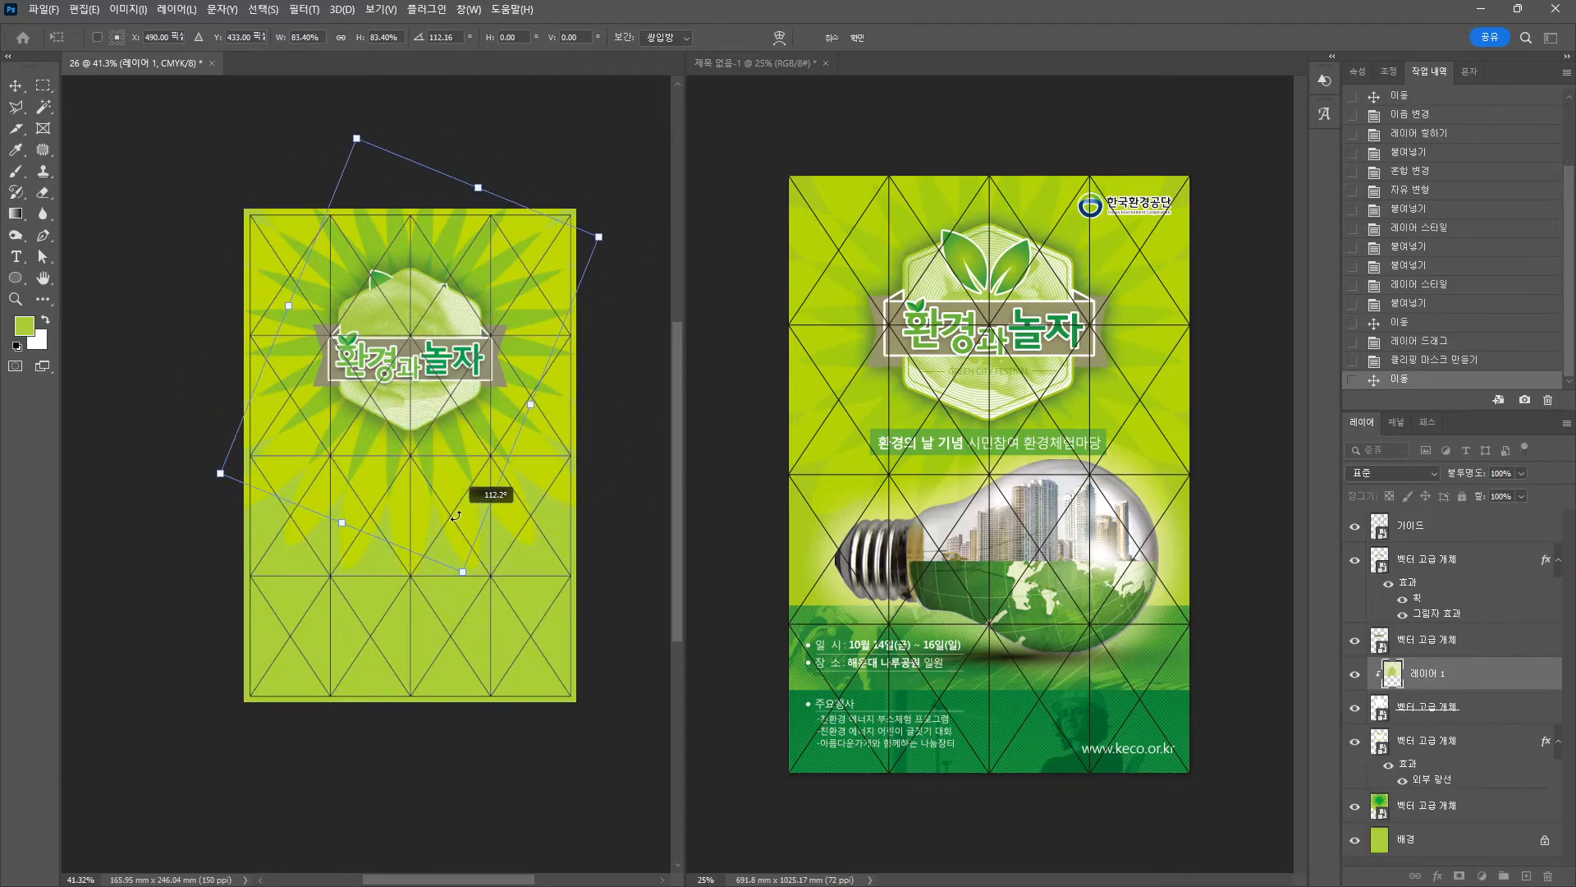
key(Return)
scroll(421, 312, up, 11)
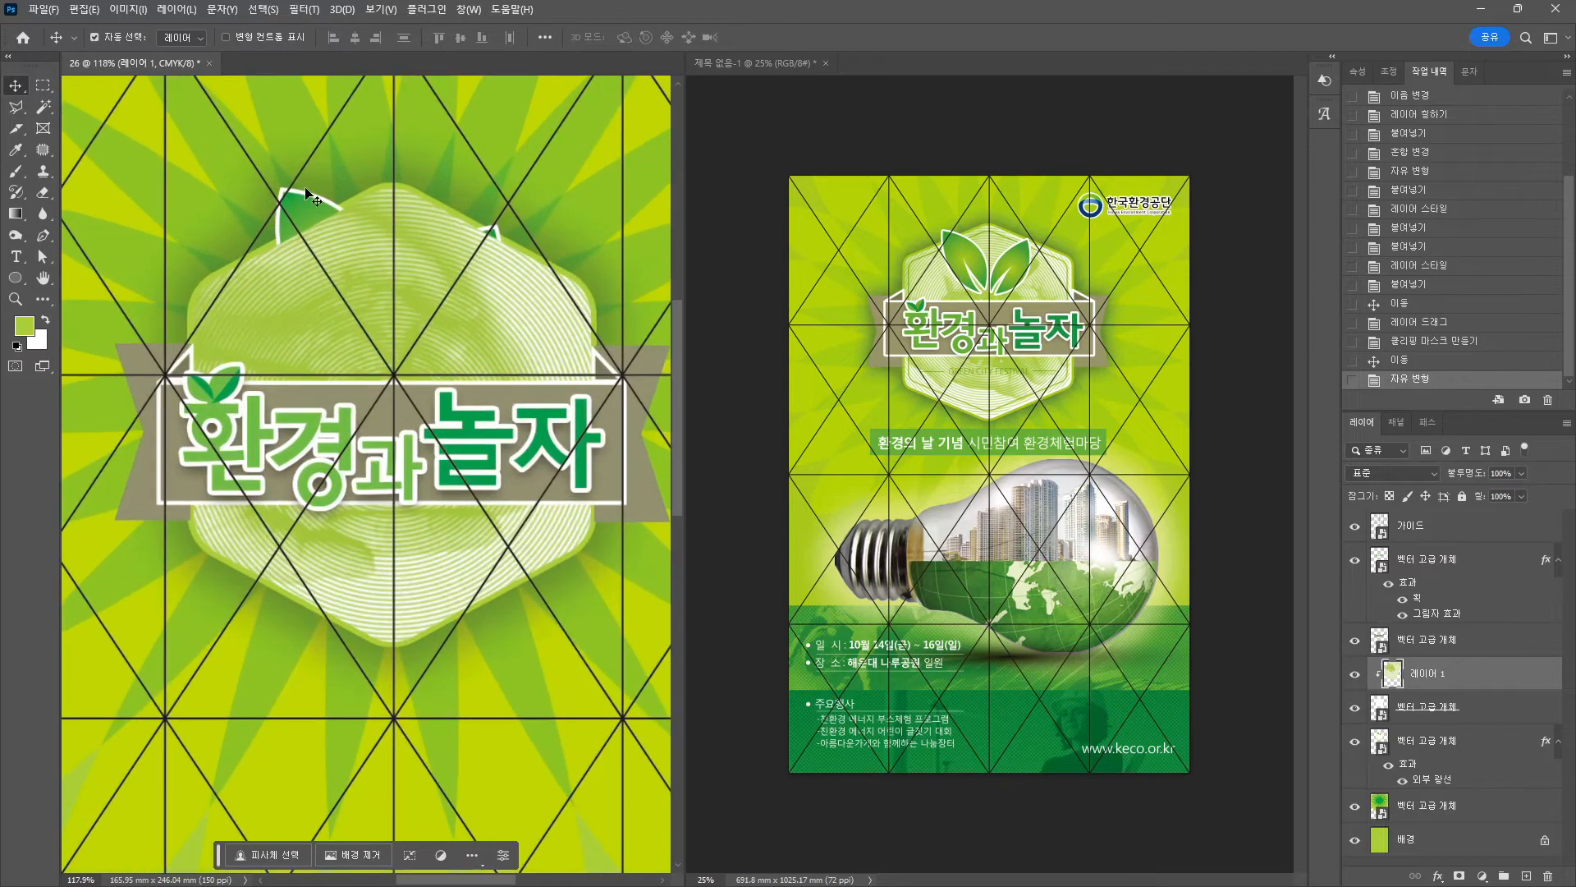
mouse_move(301, 209)
mouse_down()
mouse_move(281, 249)
mouse_move(335, 280)
mouse_move(292, 197)
mouse_up()
key(ctrl+z)
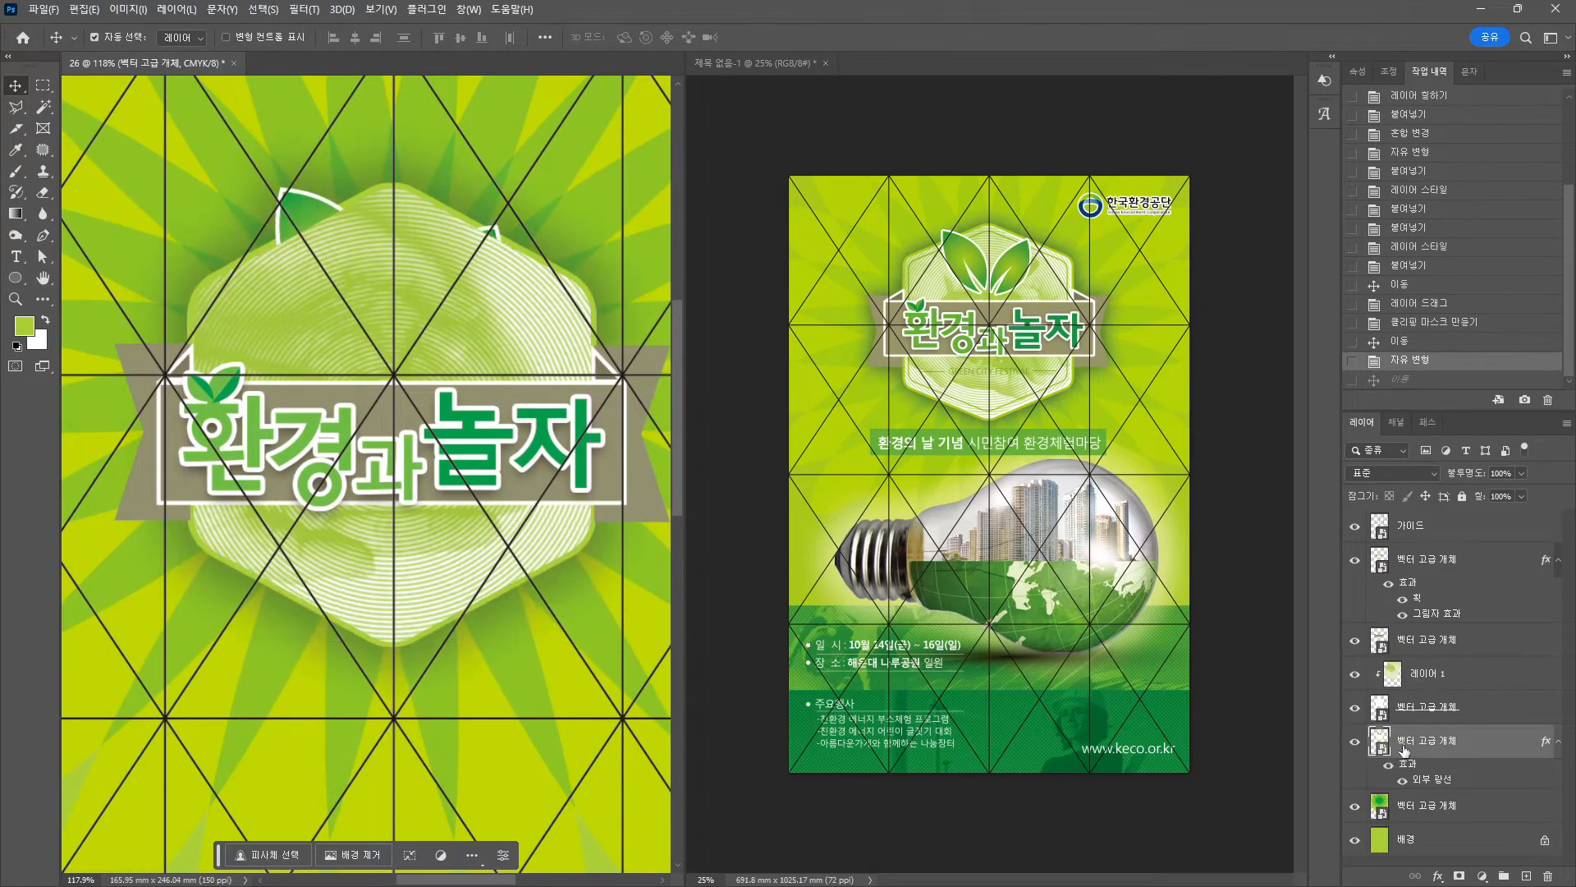
Stack the glowing badge layer above the hands image.
drag(1405, 741, 1419, 656)
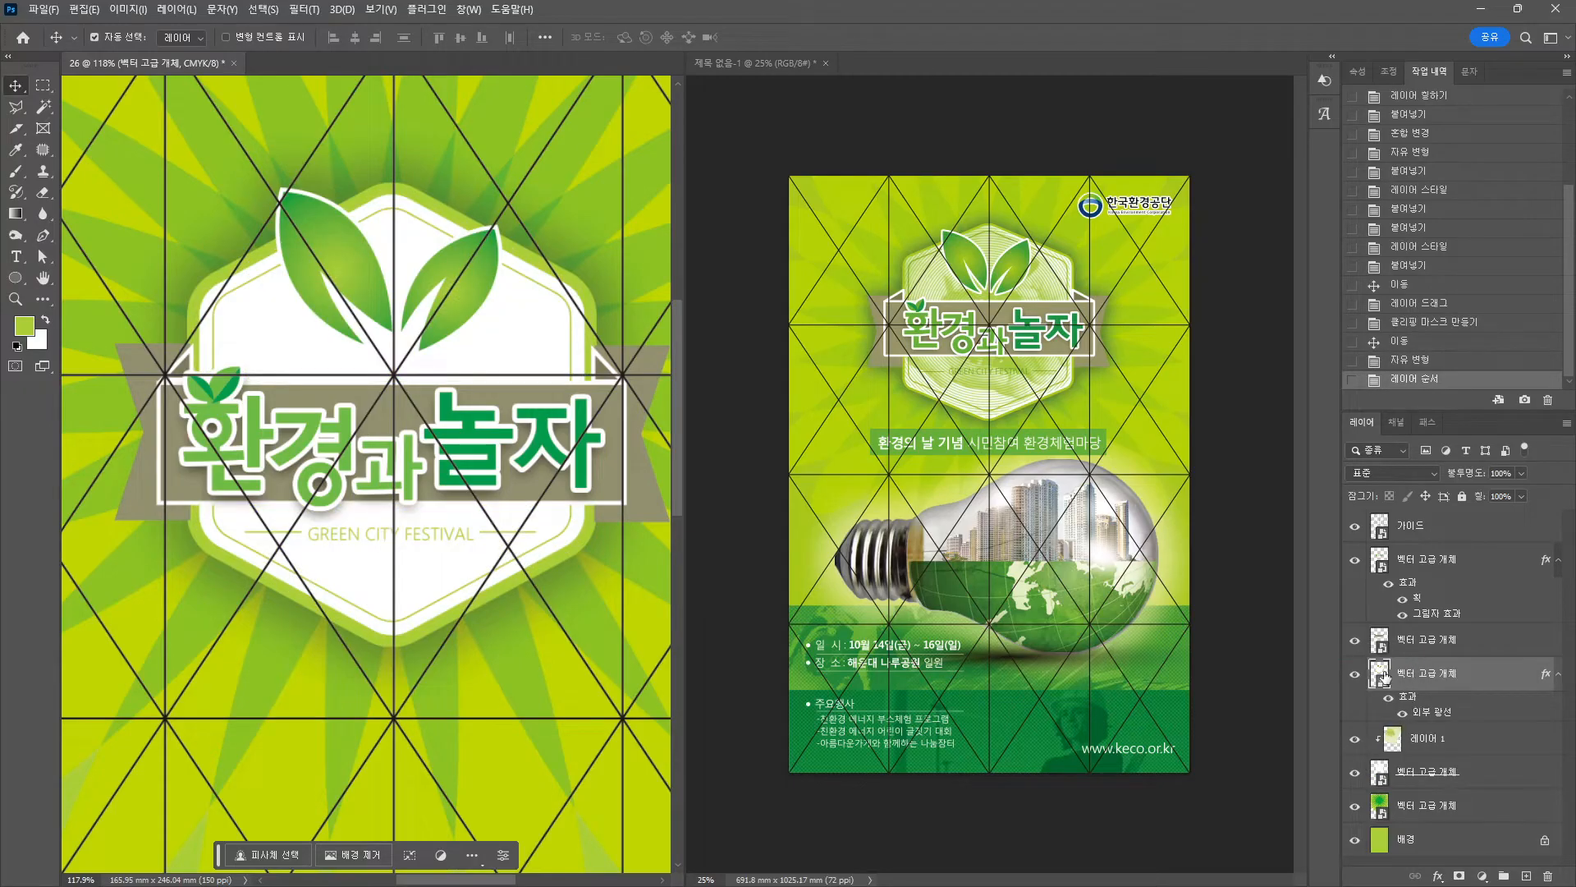
key(ctrl+2)
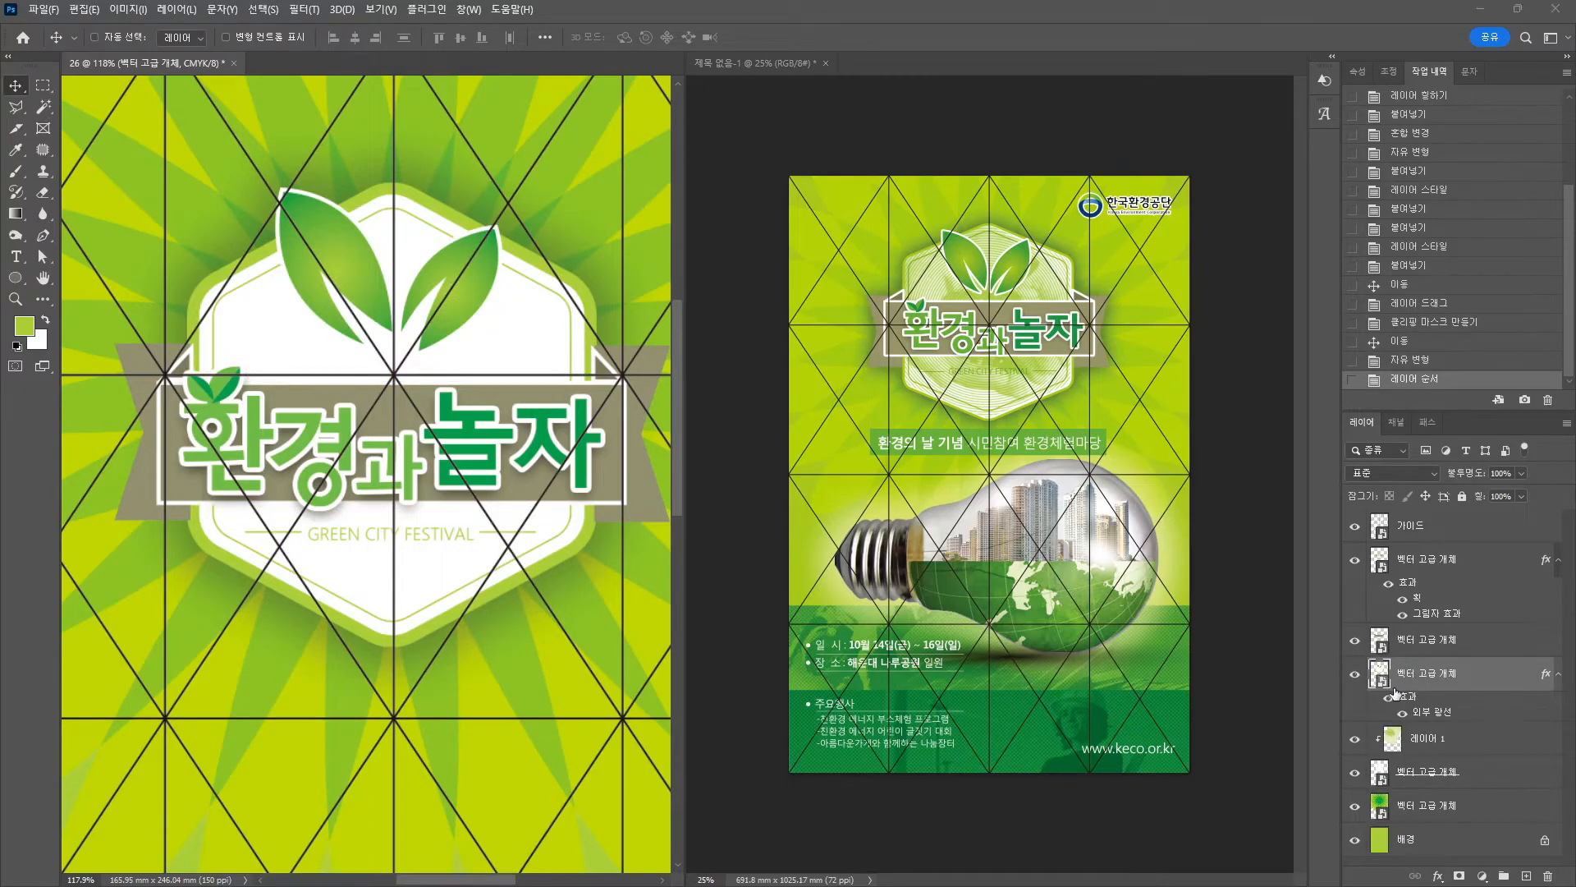
mouse_move(1397, 696)
mouse_down()
mouse_move(1366, 698)
mouse_move(1393, 646)
mouse_up()
key(Escape)
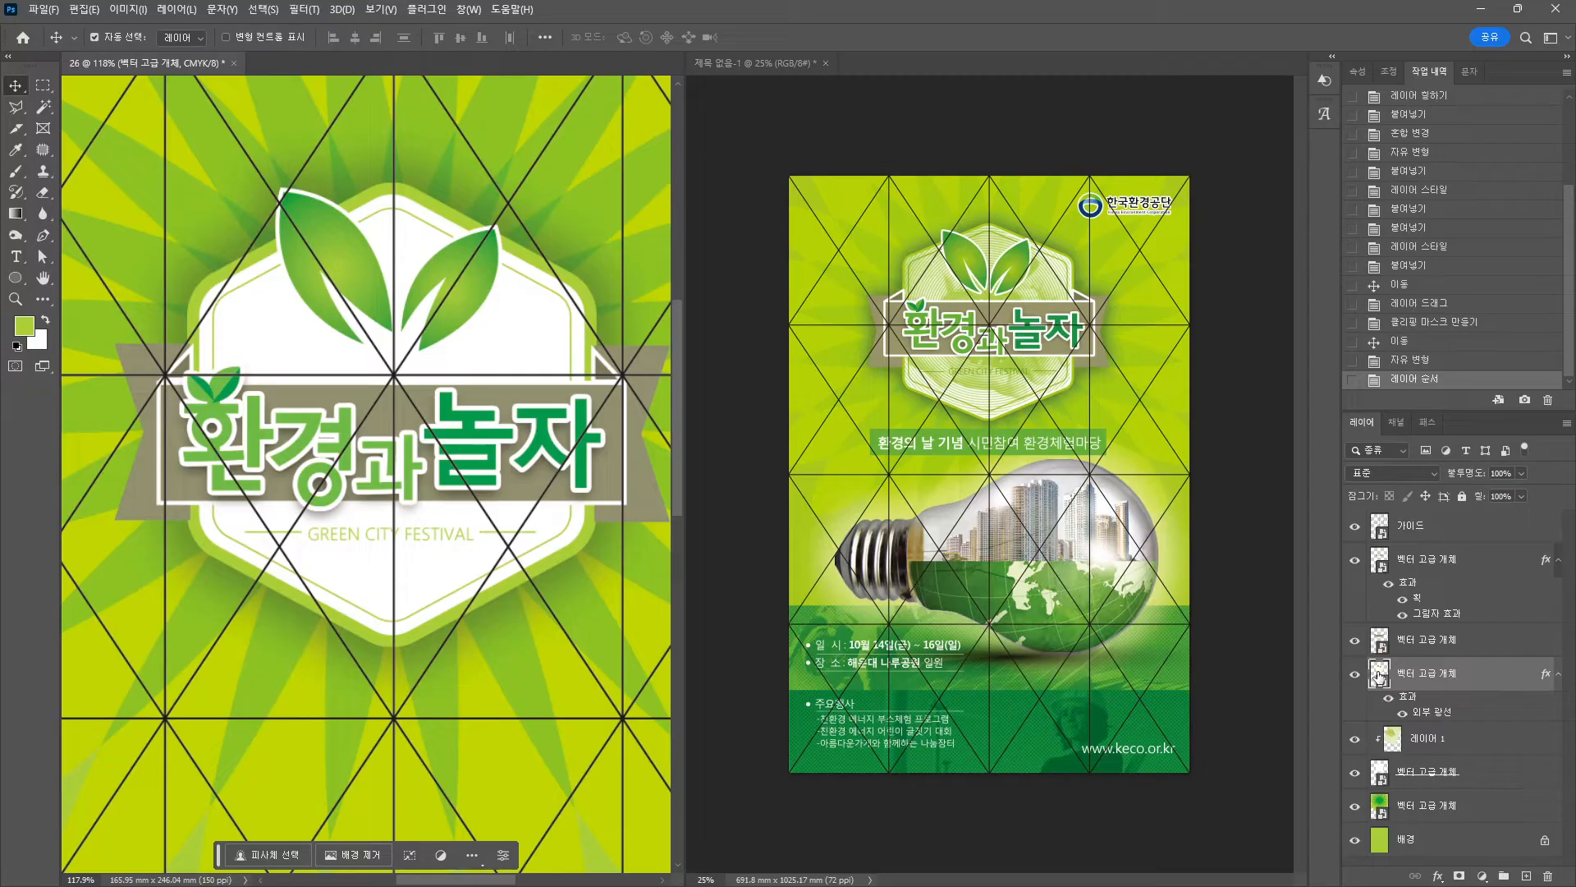
Remove the white fill from the badge smart object and save it.
double_click(1379, 672)
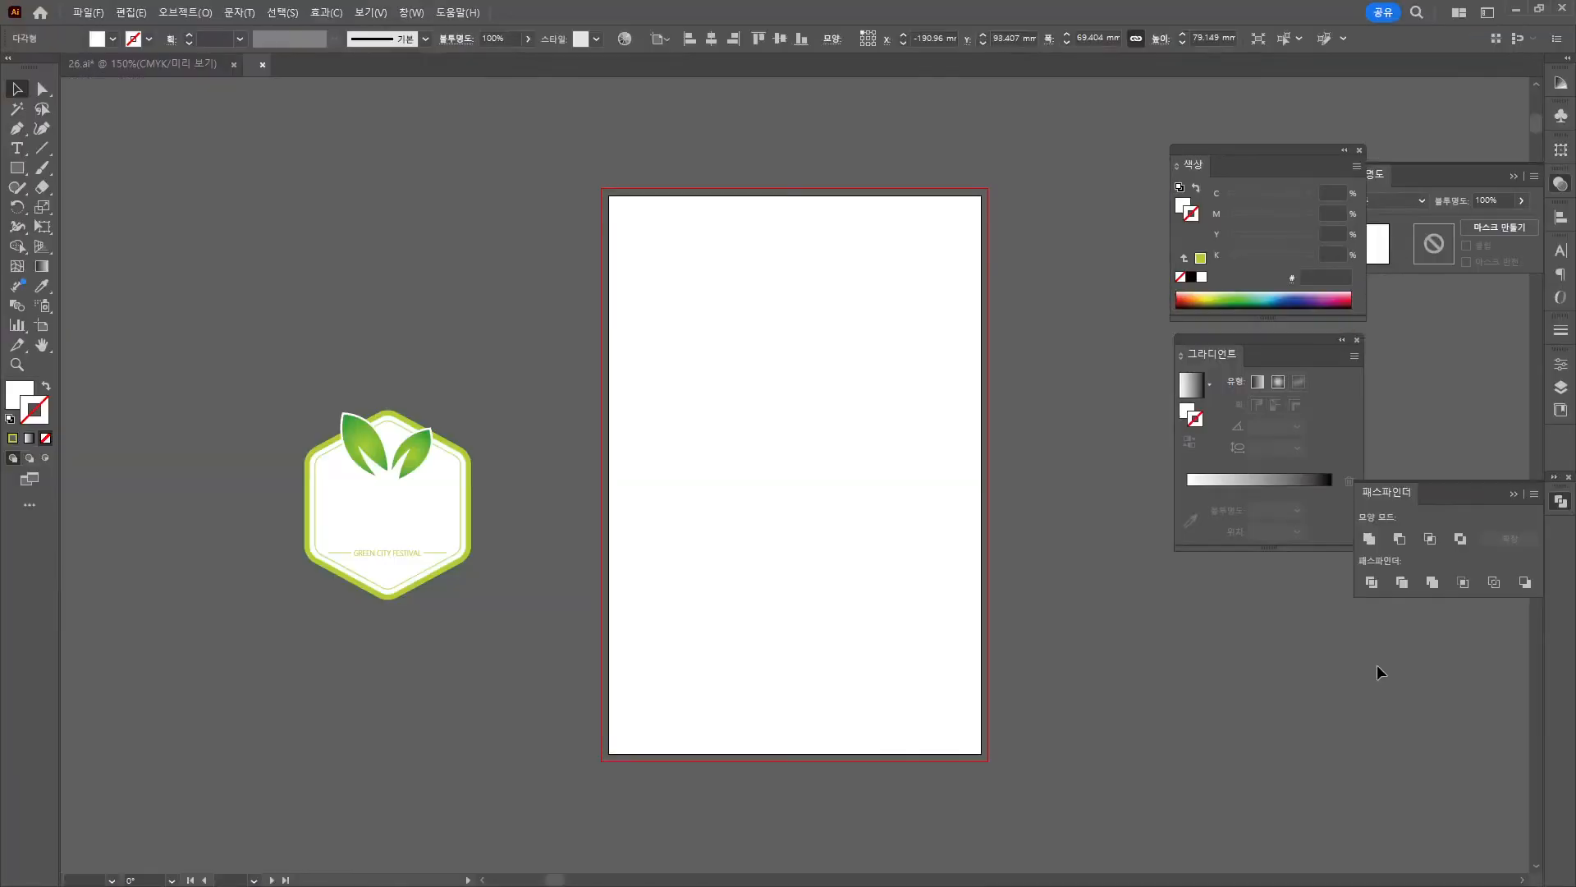
click(369, 492)
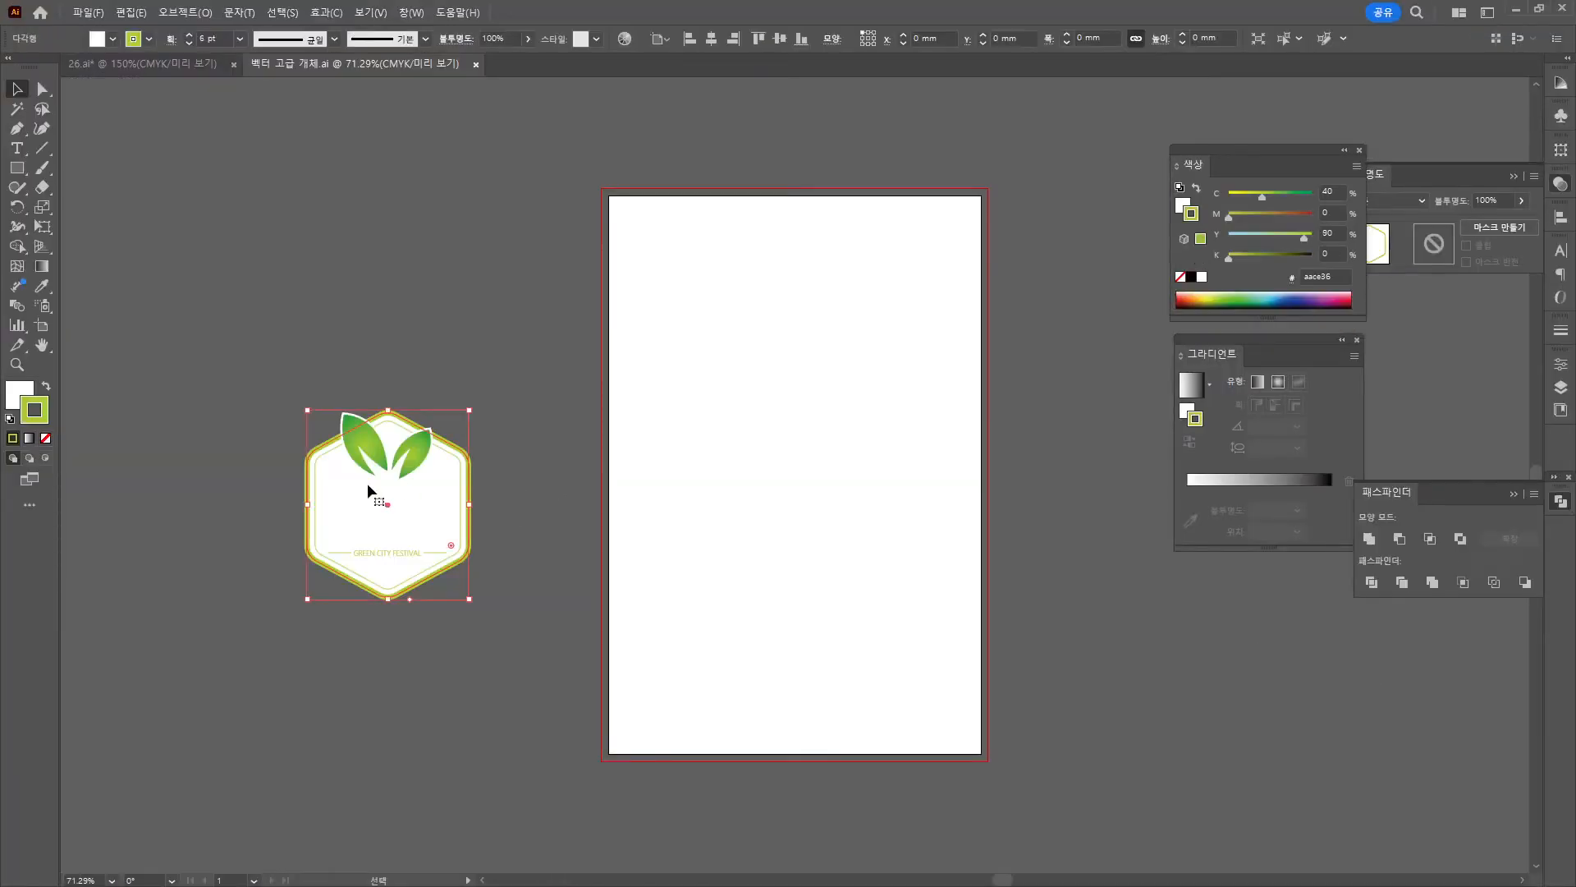
click(18, 391)
click(46, 438)
click(172, 546)
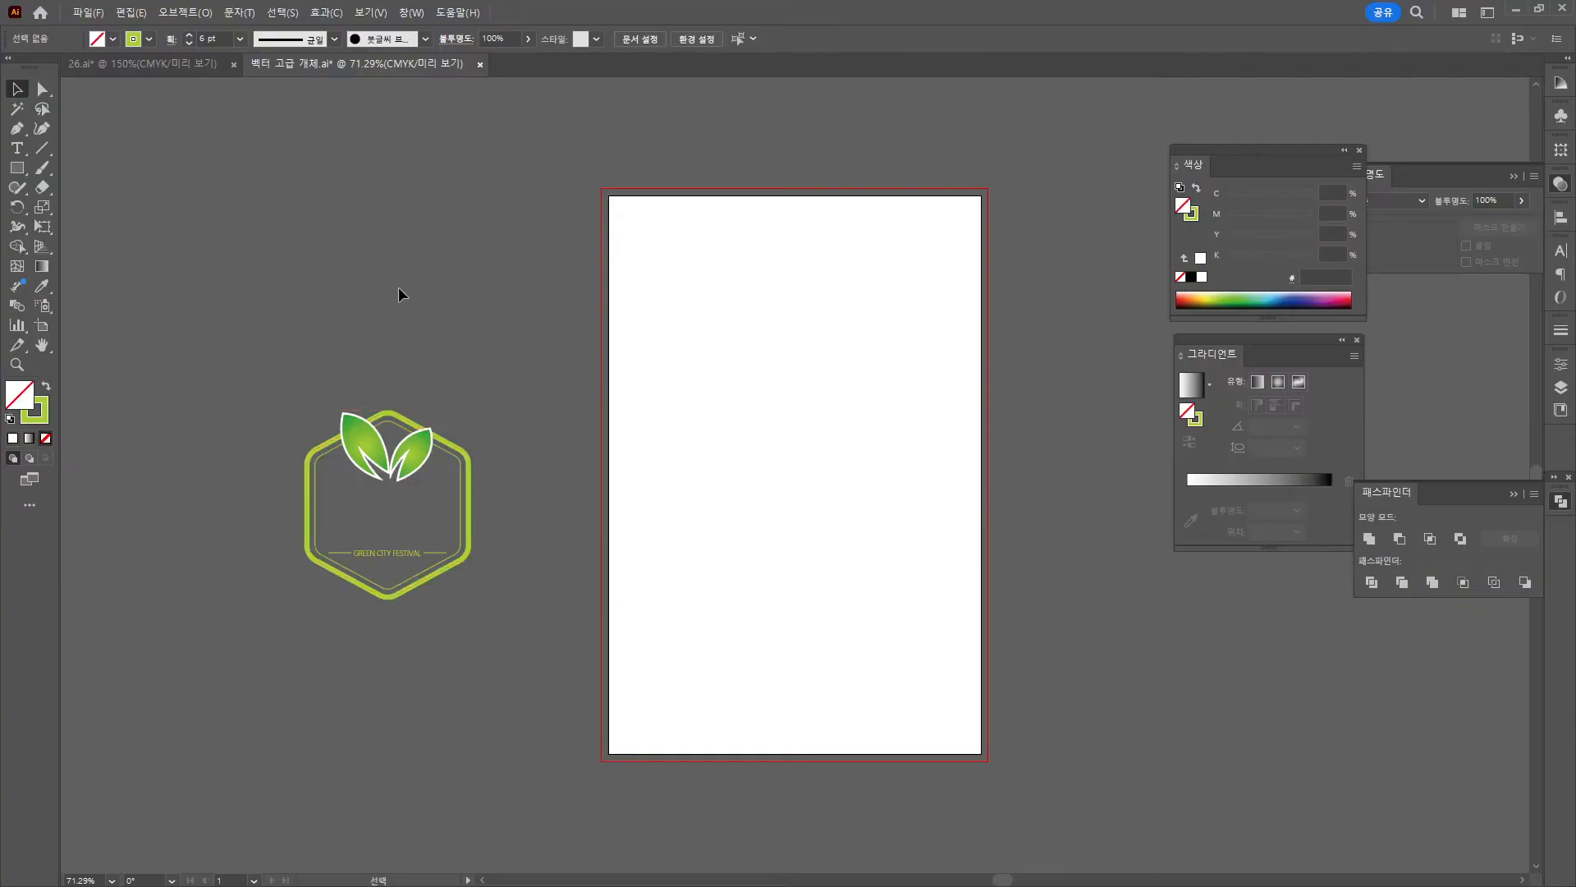
key(ctrl+s)
Reposition the clipped hands image inside the hexagon on the poster.
key(alt+Tab)
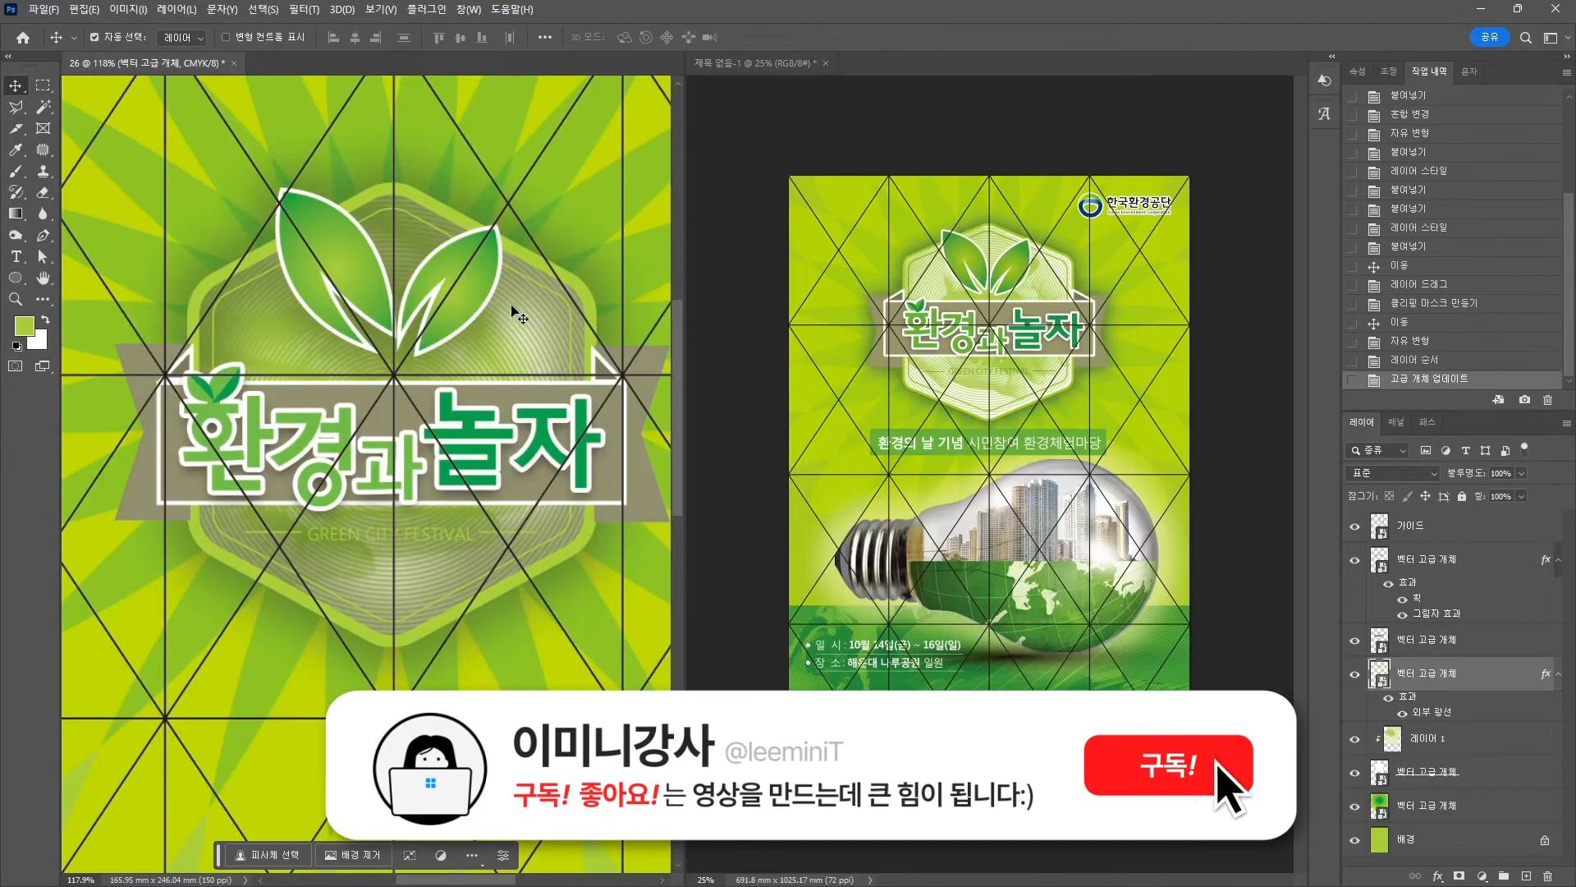
drag(246, 305, 312, 441)
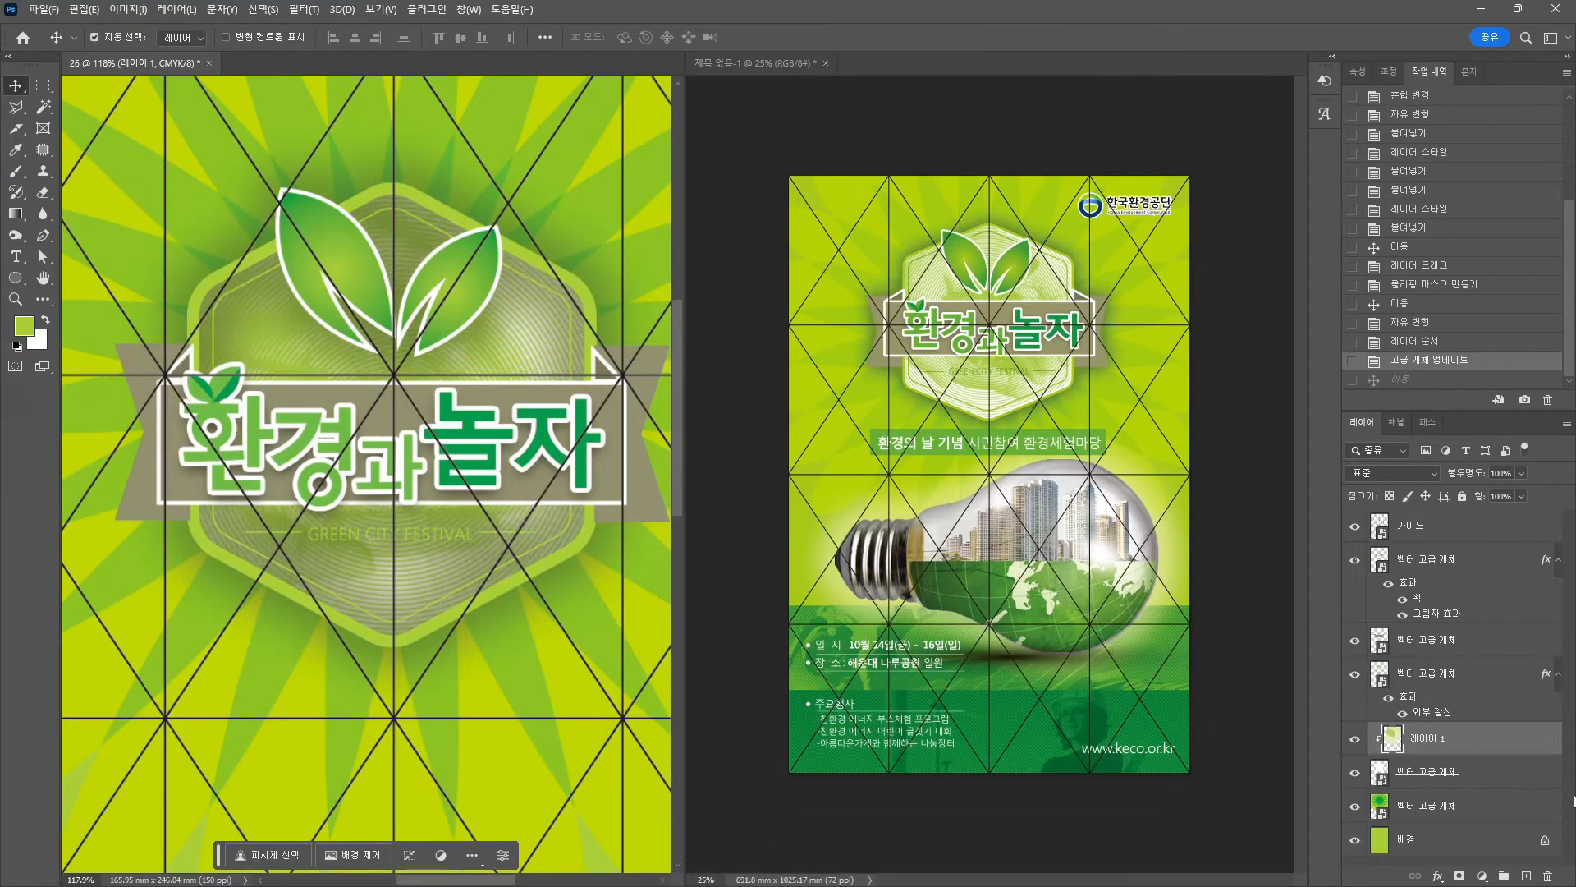
click(1402, 593)
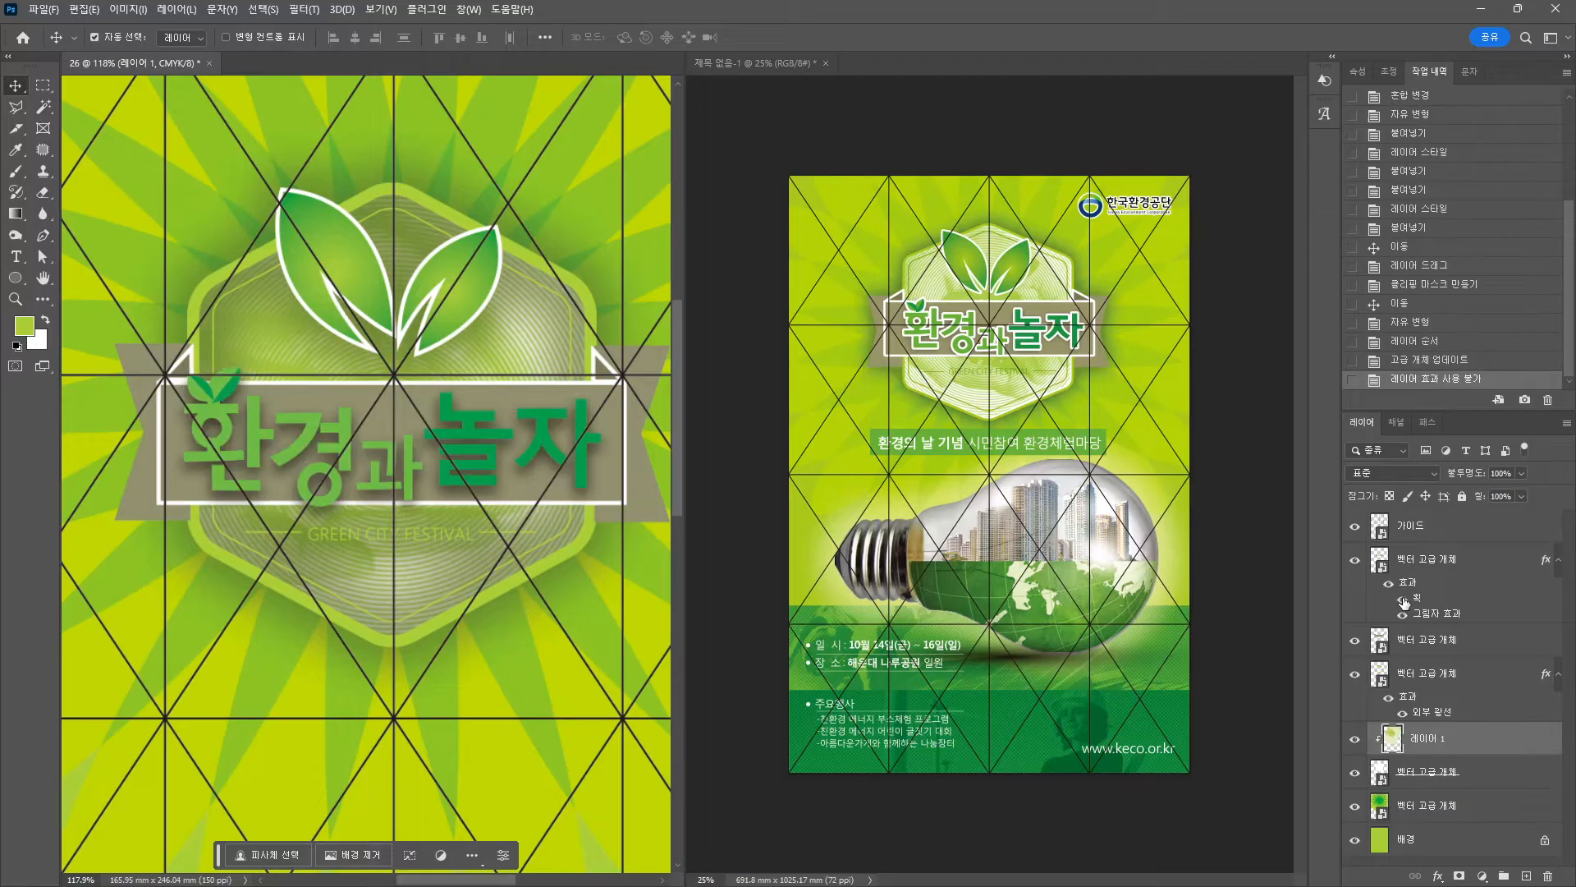
click(1402, 593)
drag(447, 312, 487, 198)
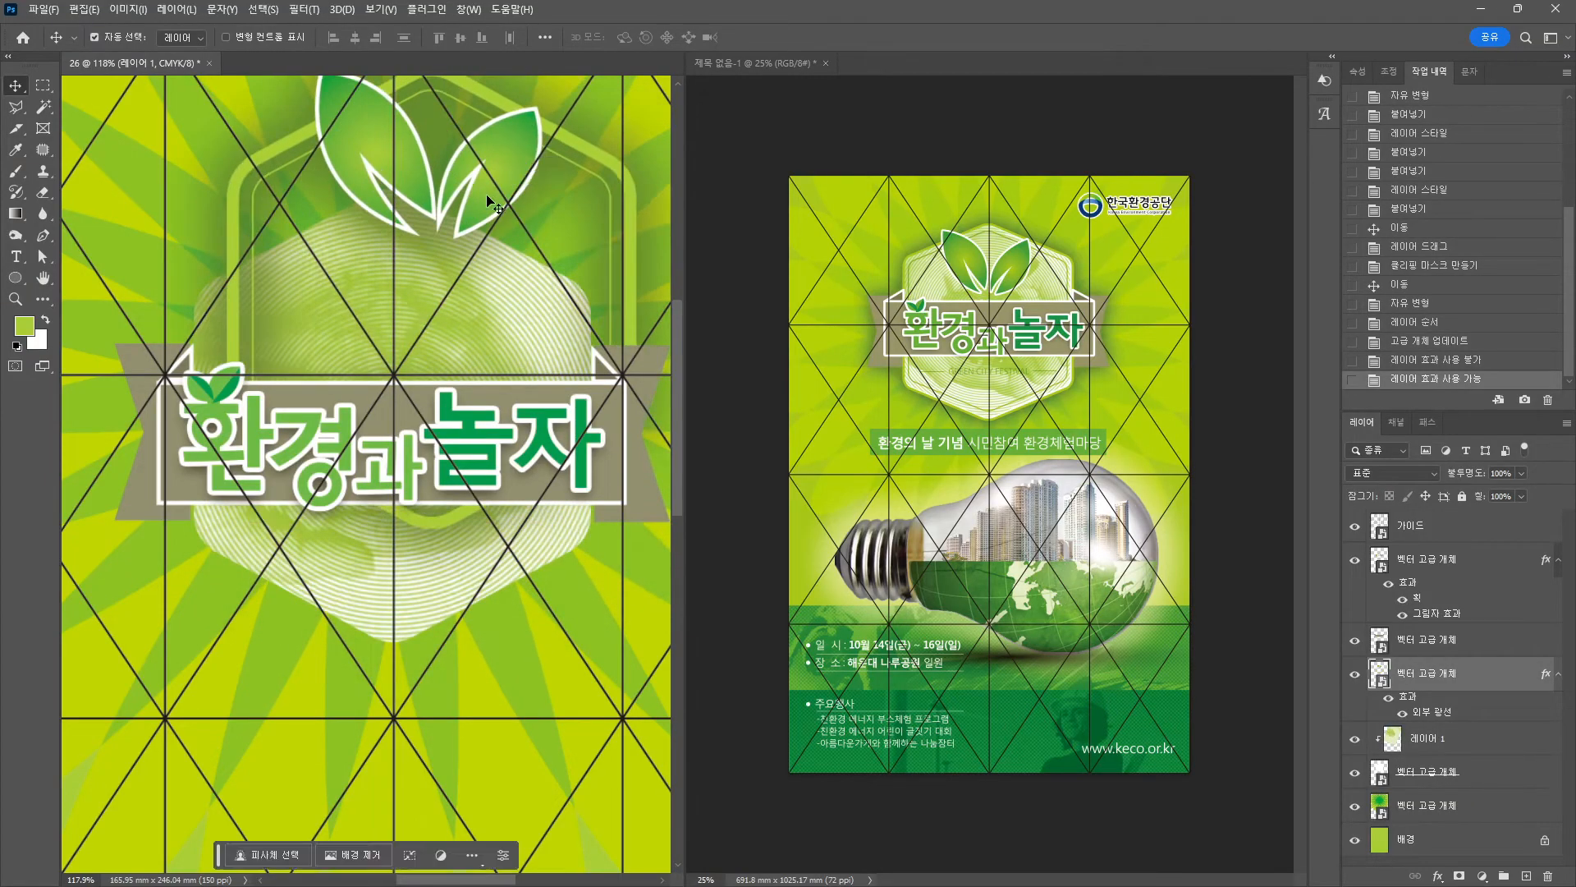
key(ctrl+z)
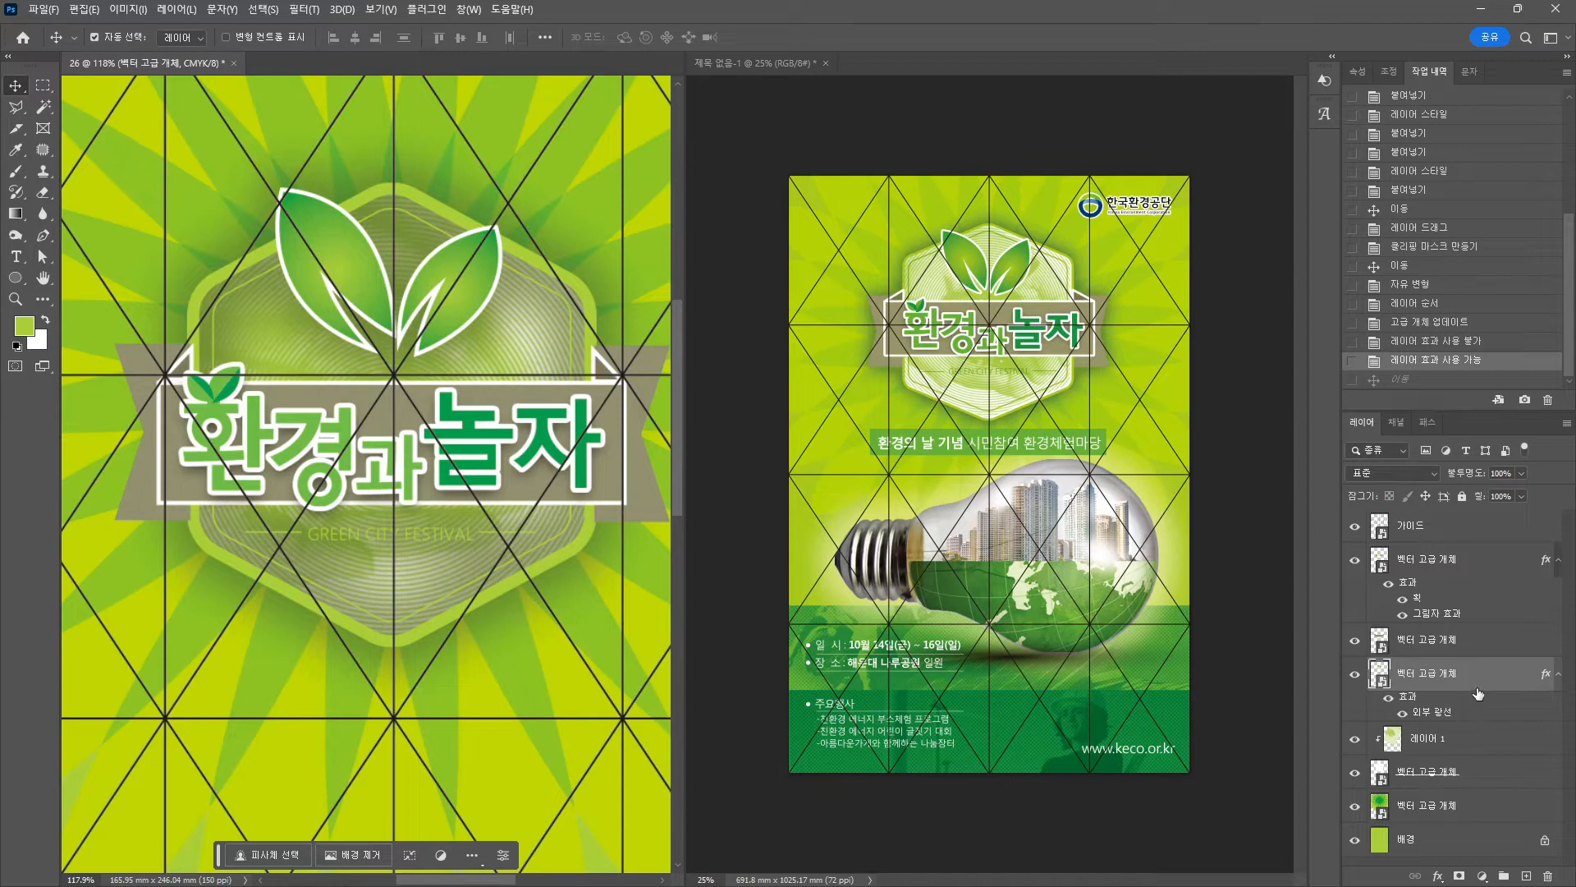
Hide the badge's outer glow and copy it onto the lower vector smart object.
click(1402, 713)
click(1402, 712)
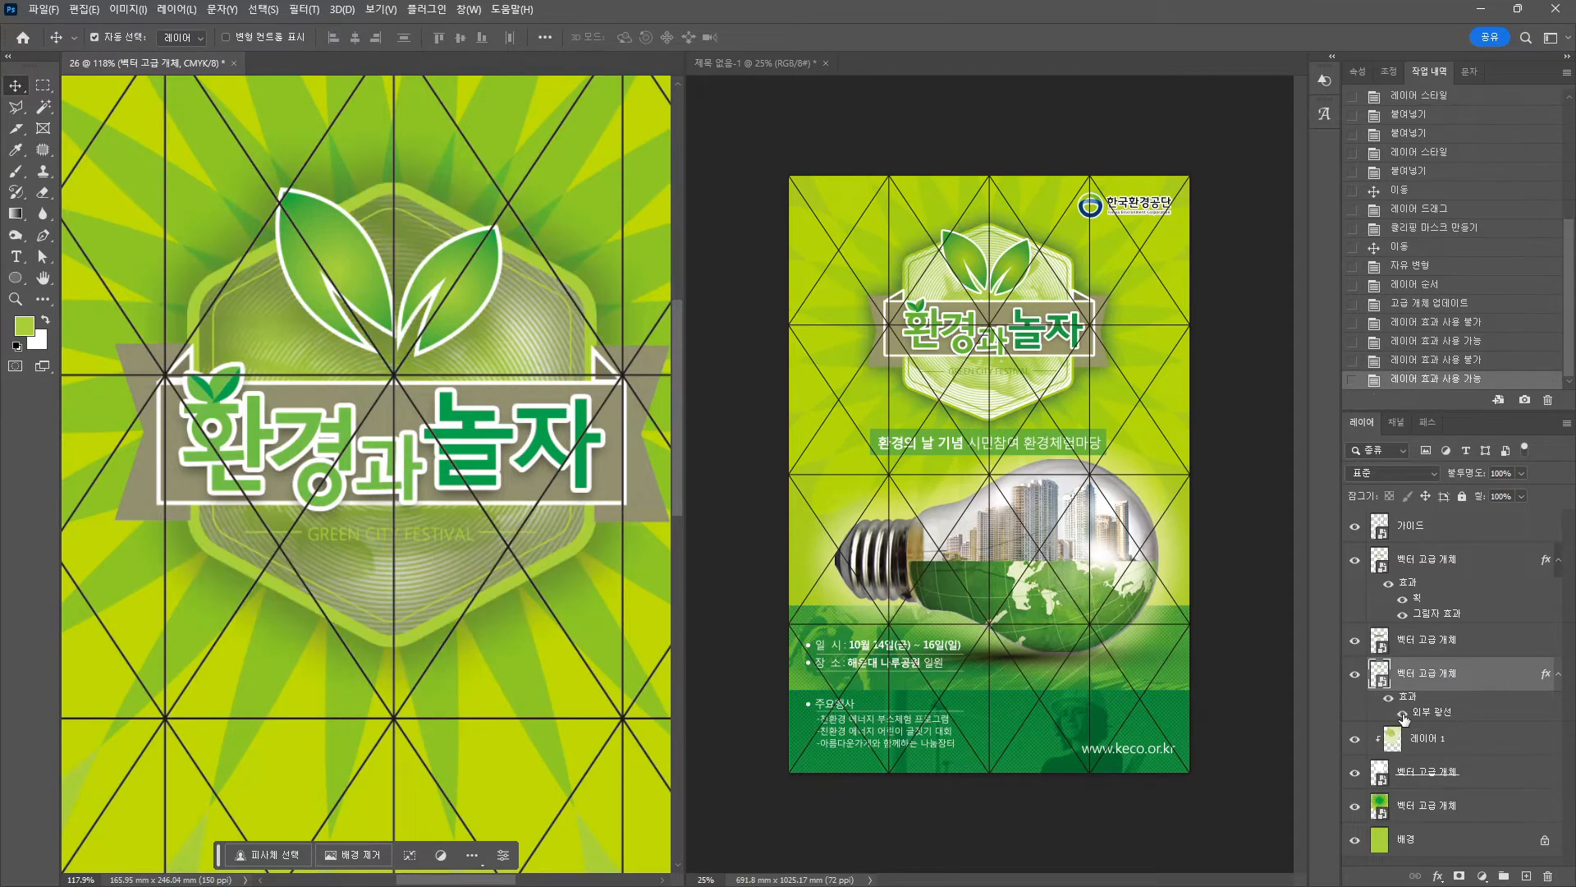
click(1402, 712)
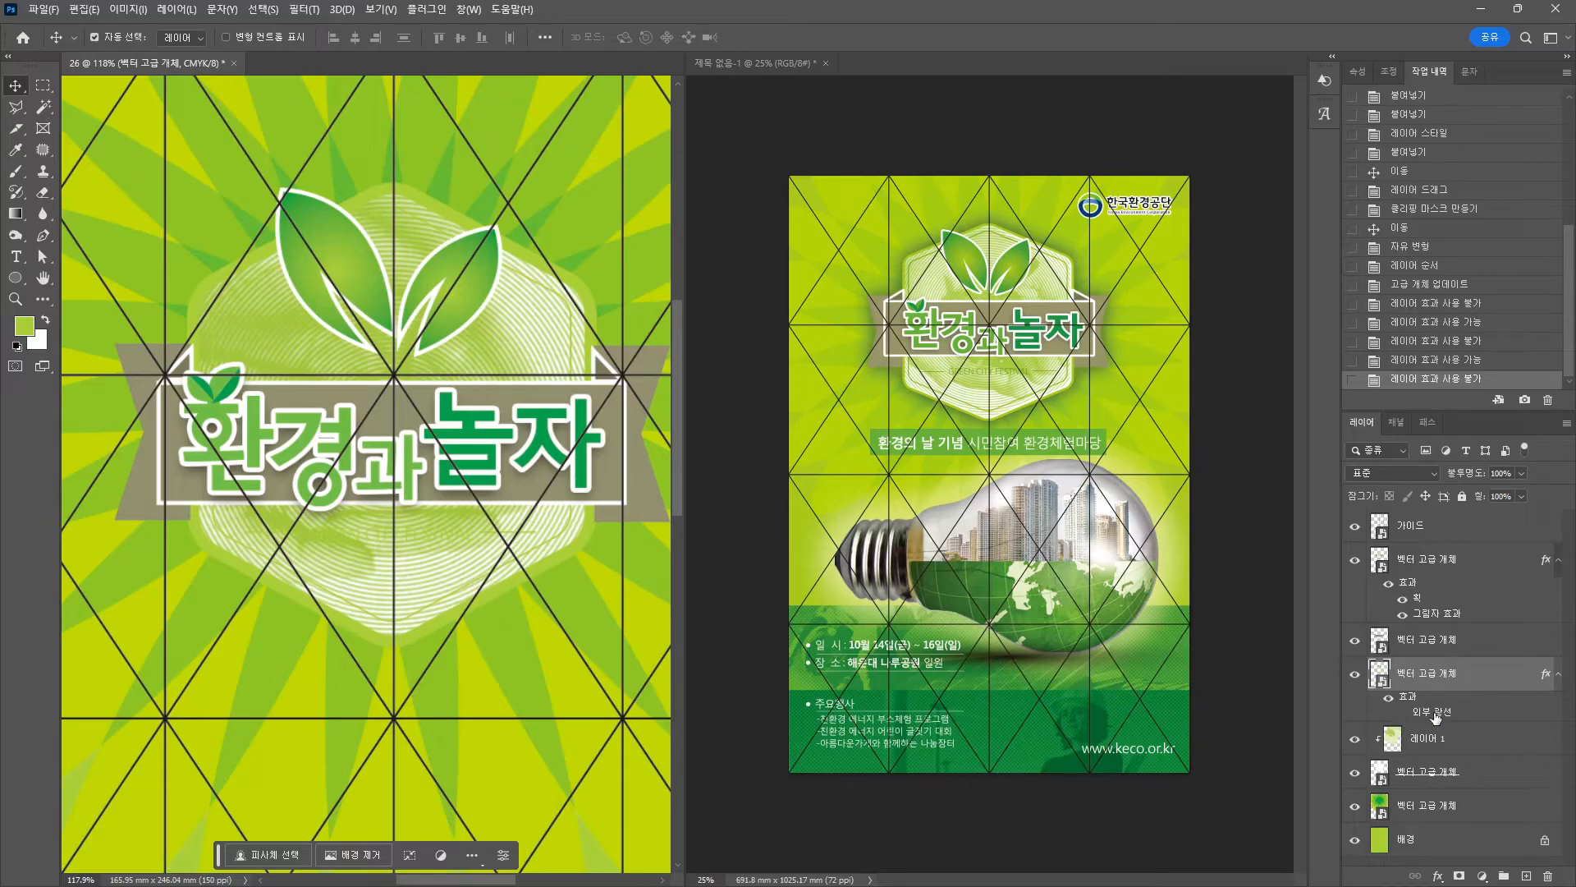
drag(1435, 716, 1474, 788)
Enable the copied outer glow and delete the original from the upper layer.
click(1402, 811)
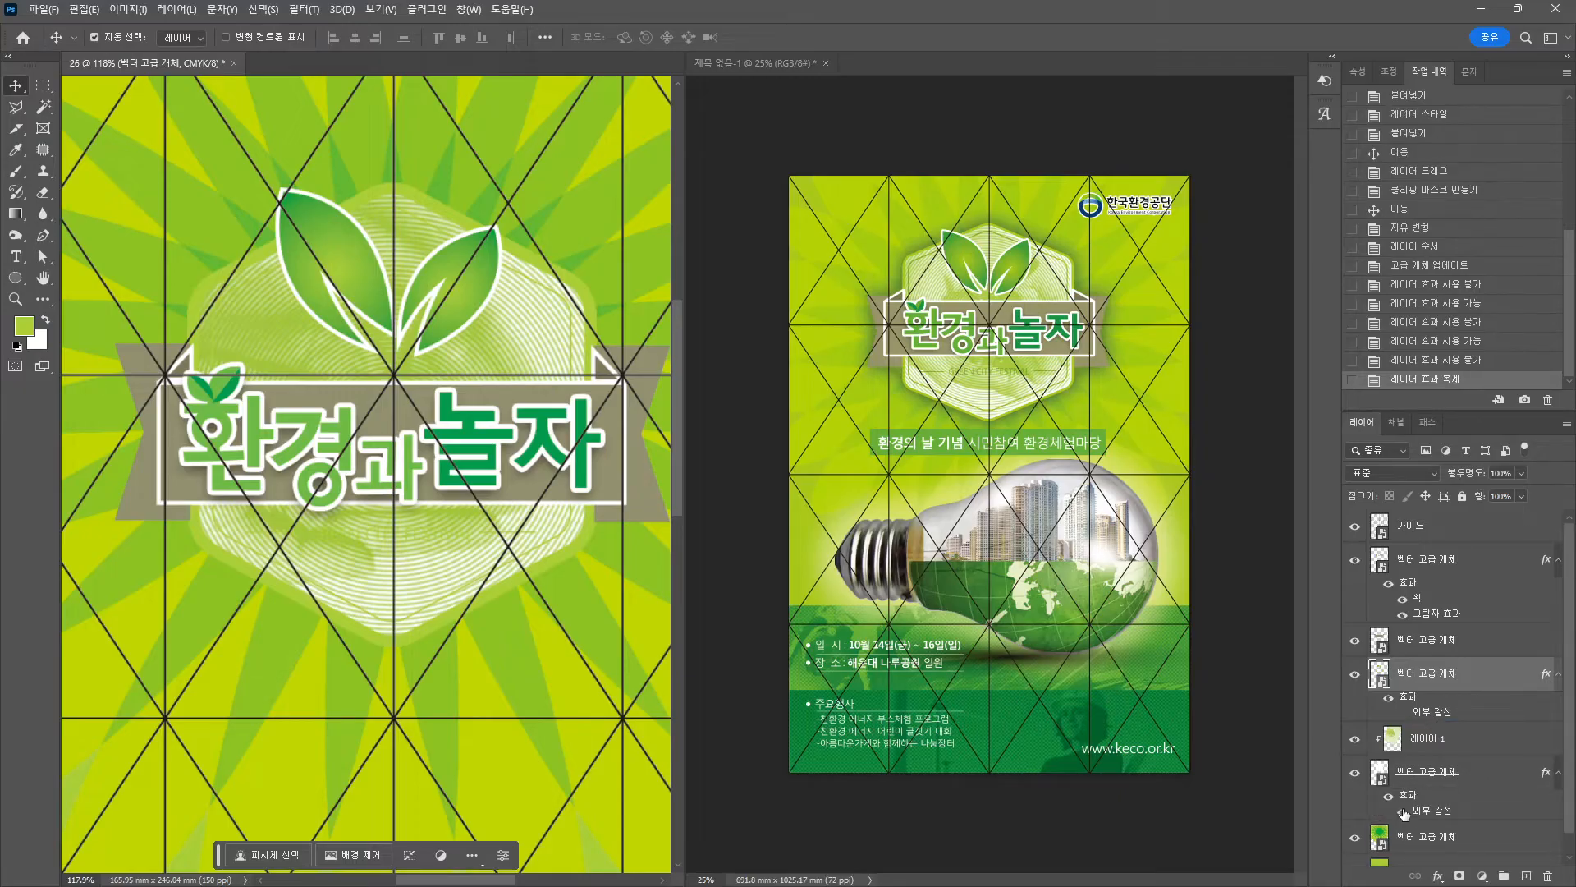
click(1390, 696)
drag(1430, 721, 1547, 875)
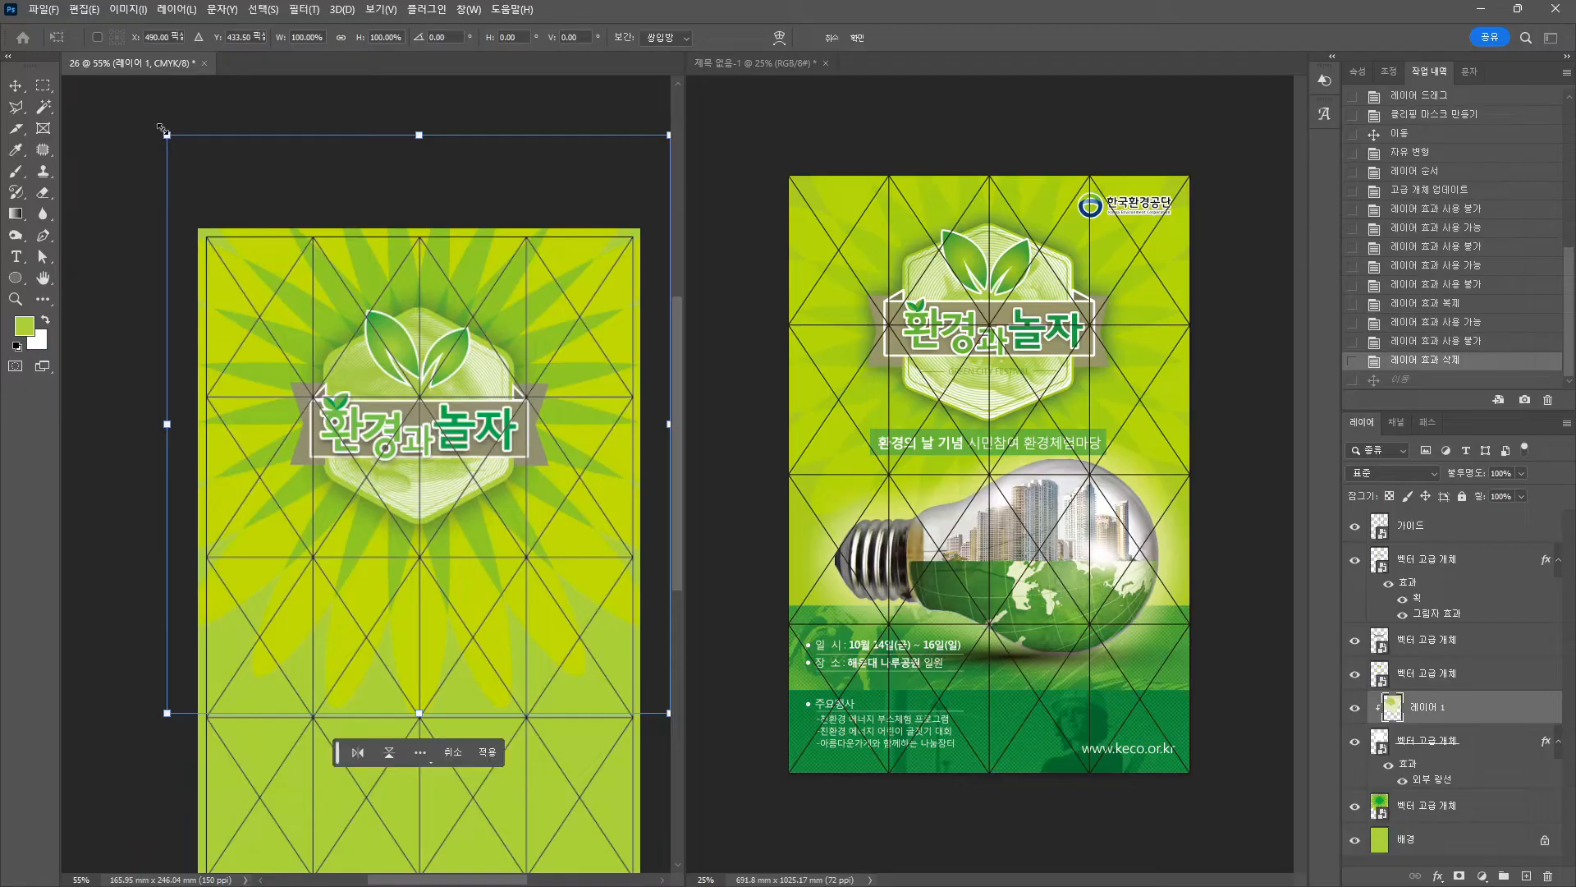
Scale 레이어 1 down to about 84% around its centre.
drag(167, 135, 208, 182)
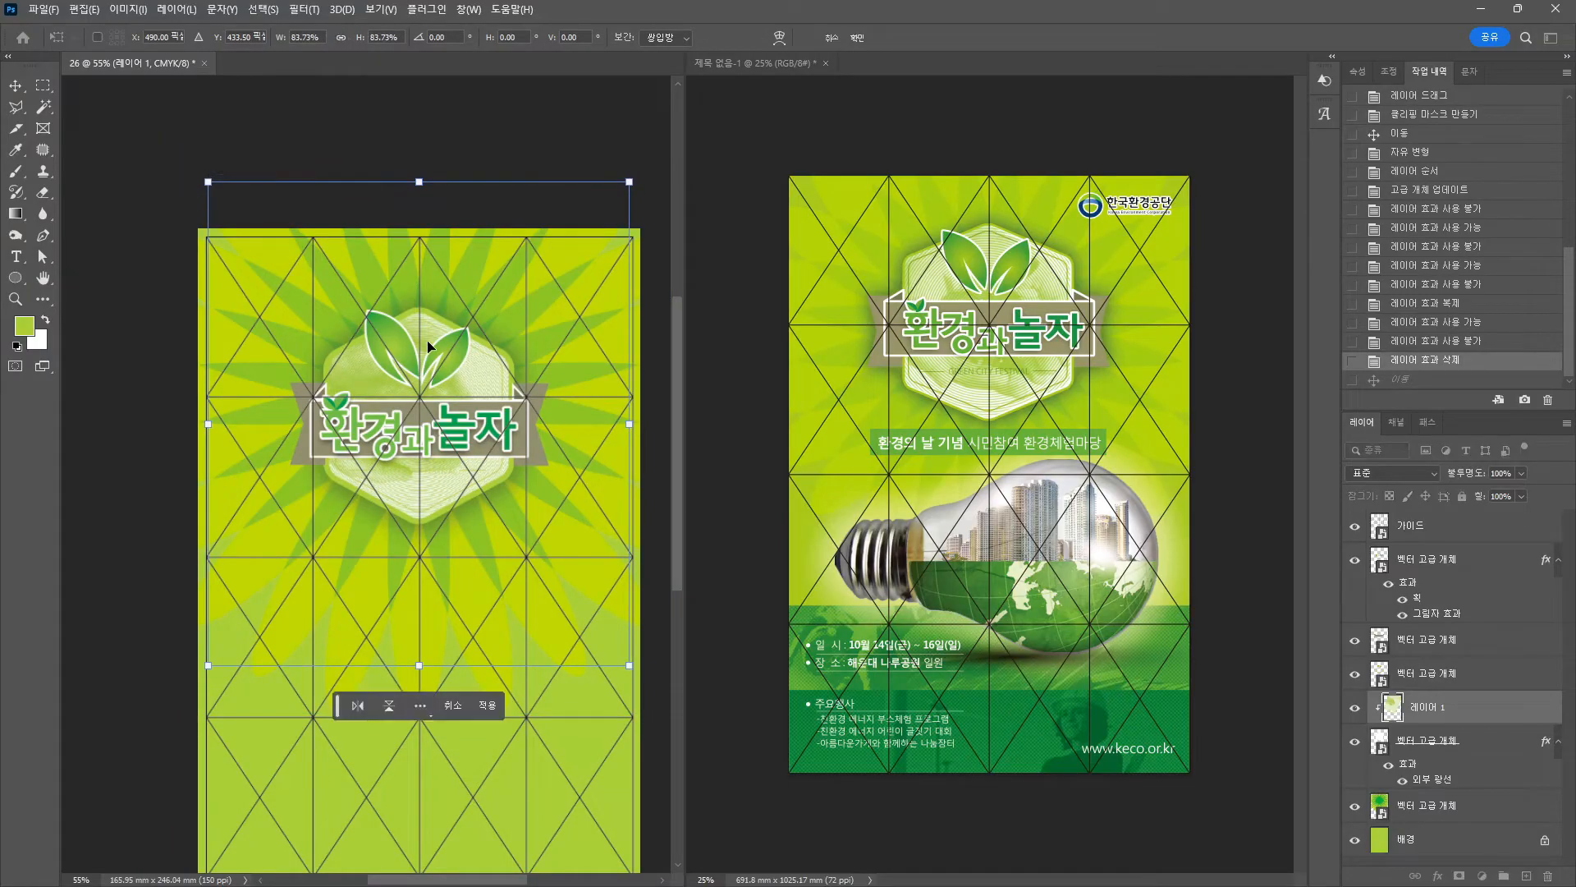
key(Return)
scroll(506, 371, up, 7)
drag(405, 357, 456, 274)
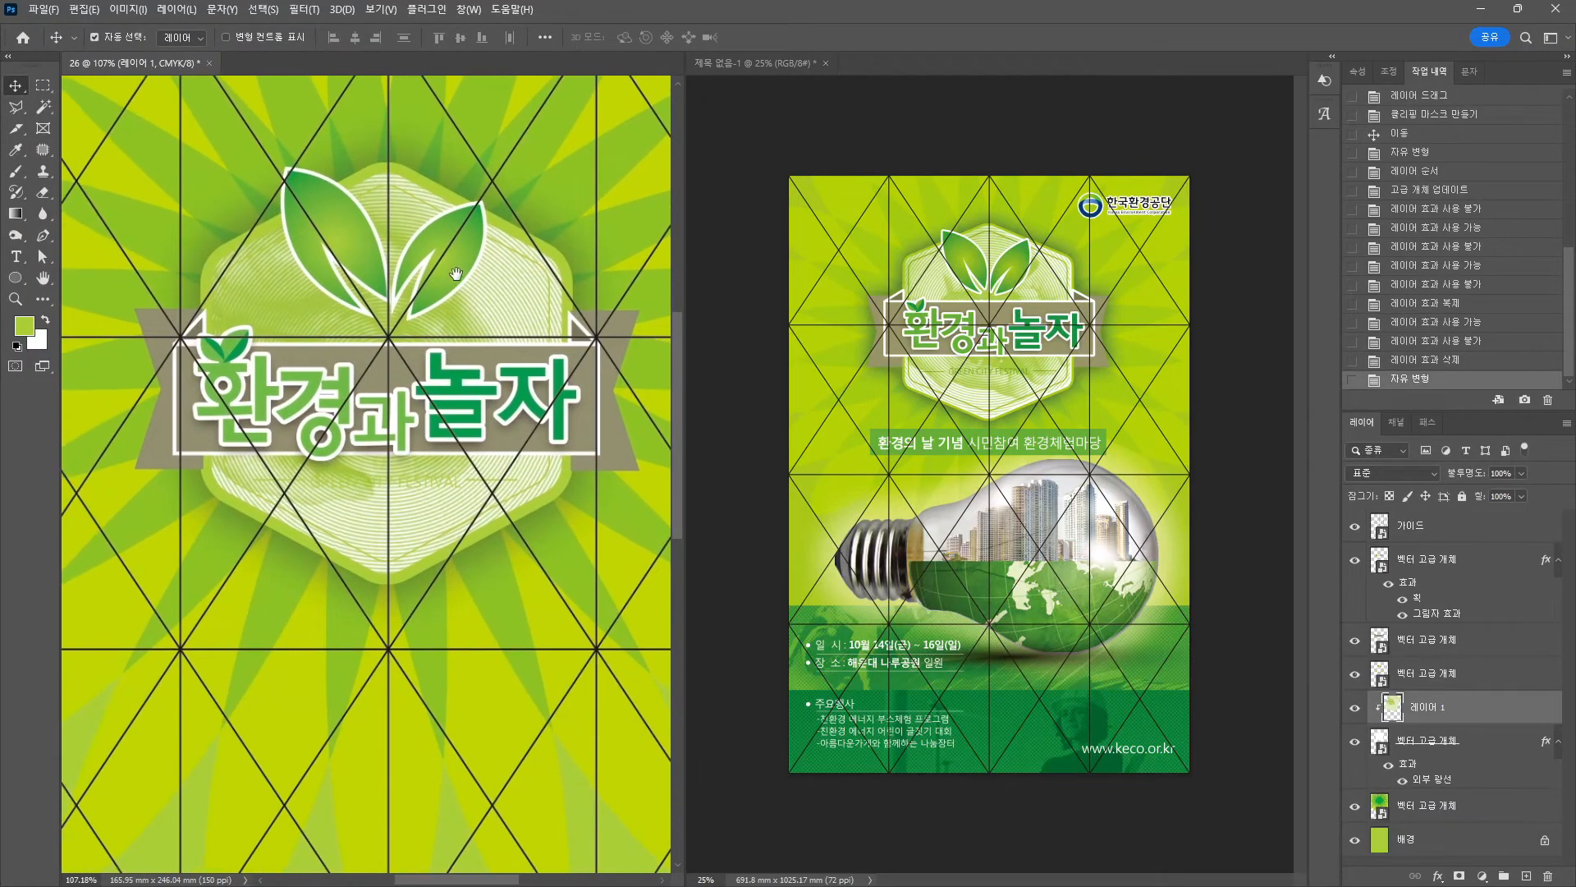
scroll(366, 593, down, 4)
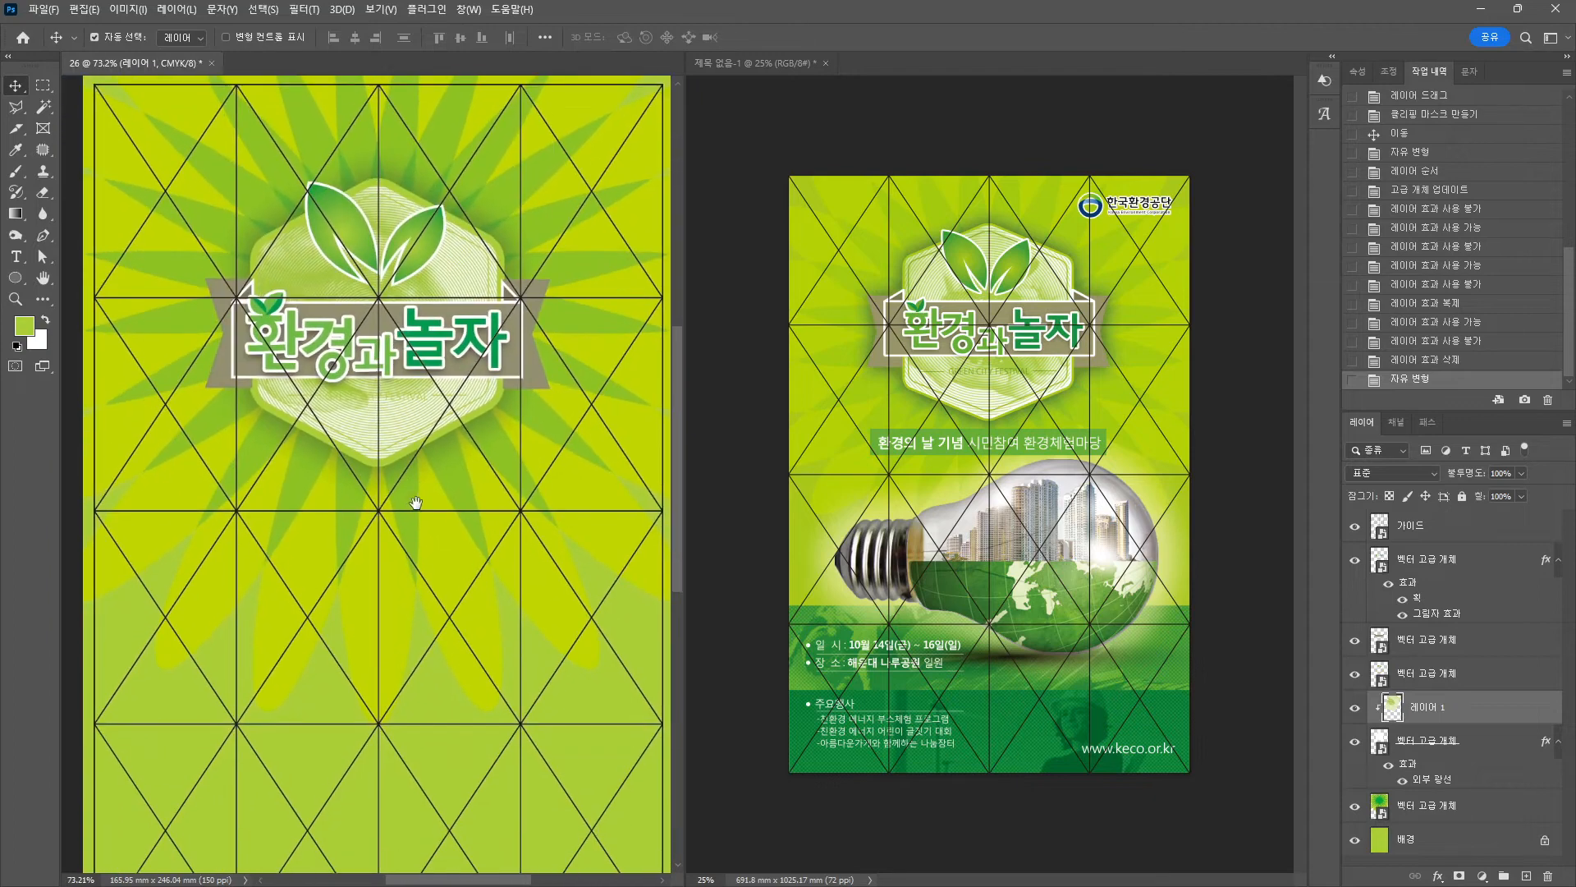
drag(417, 503, 414, 476)
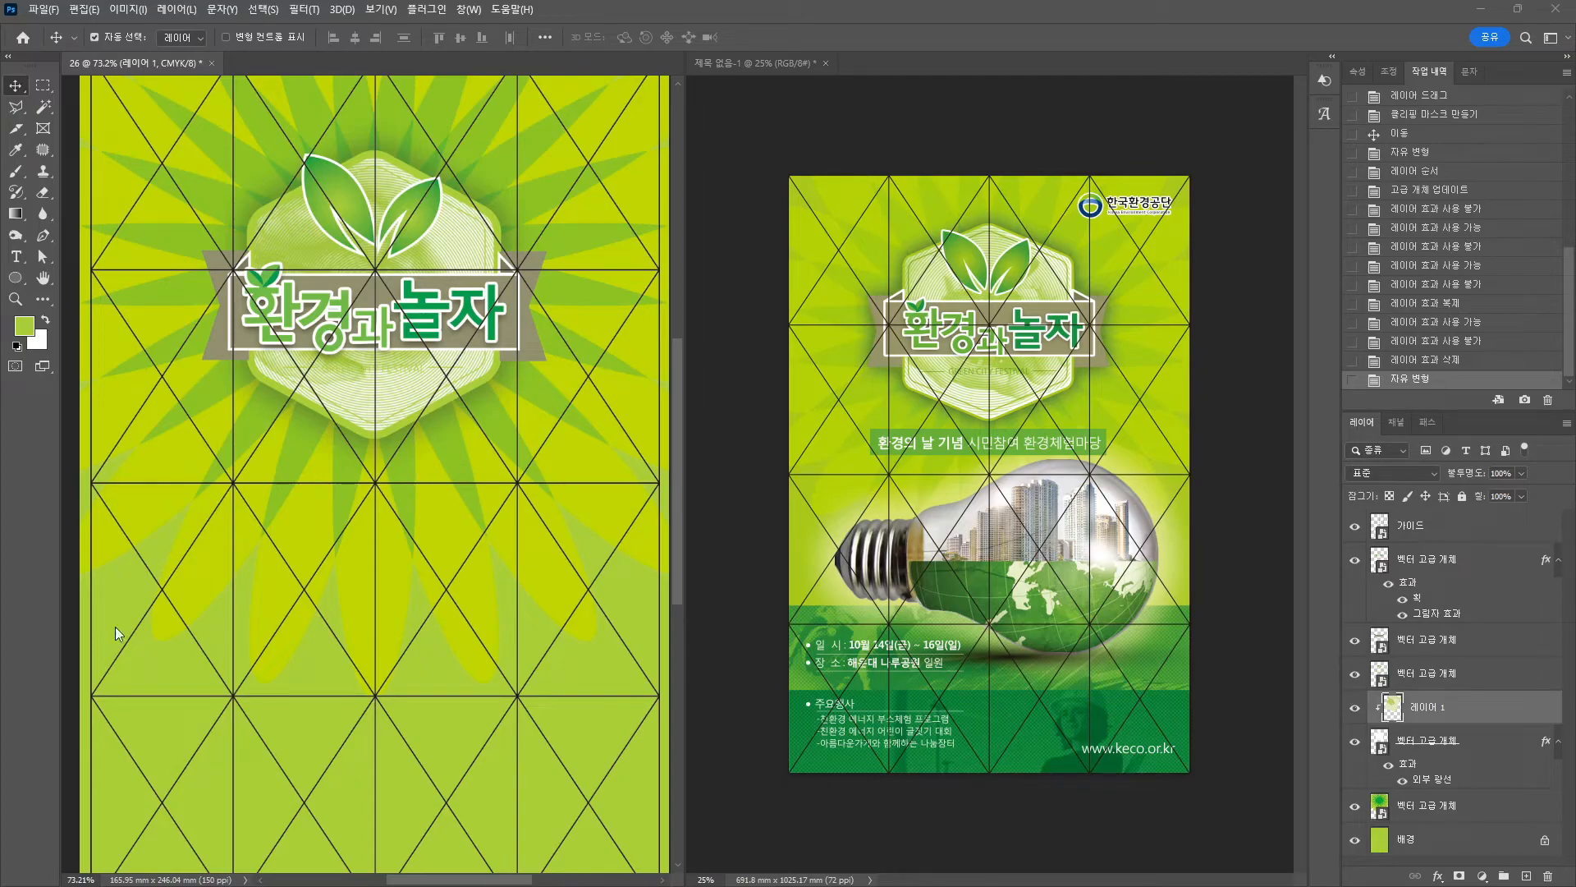
scroll(422, 632, down, 1)
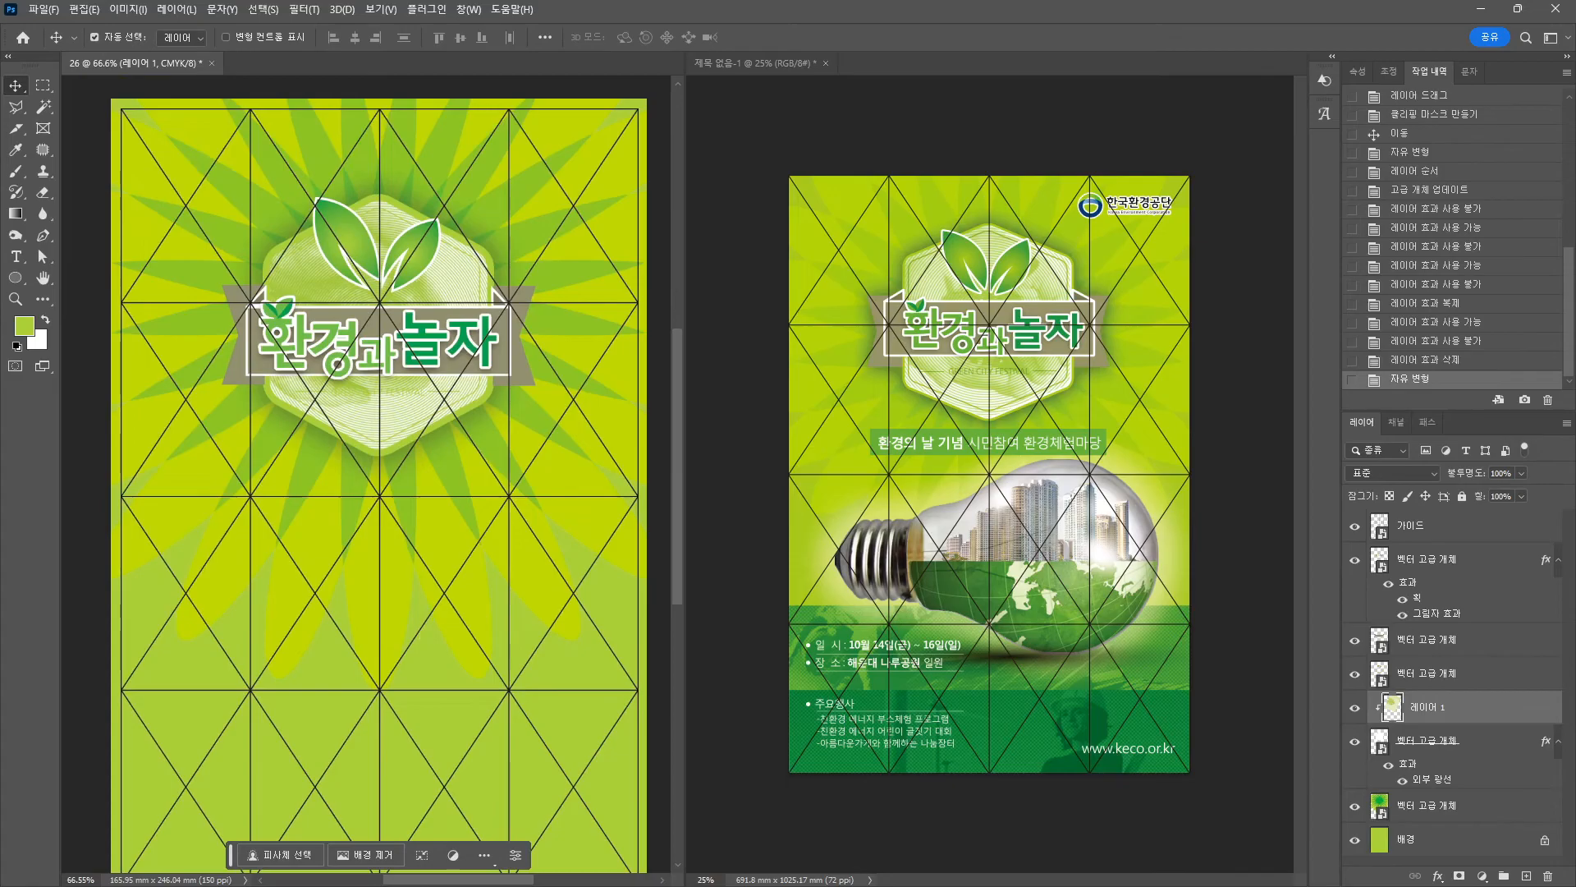
Open 이미지01.jpg and select the light bulb with the Object Selection tool.
key(alt+Tab)
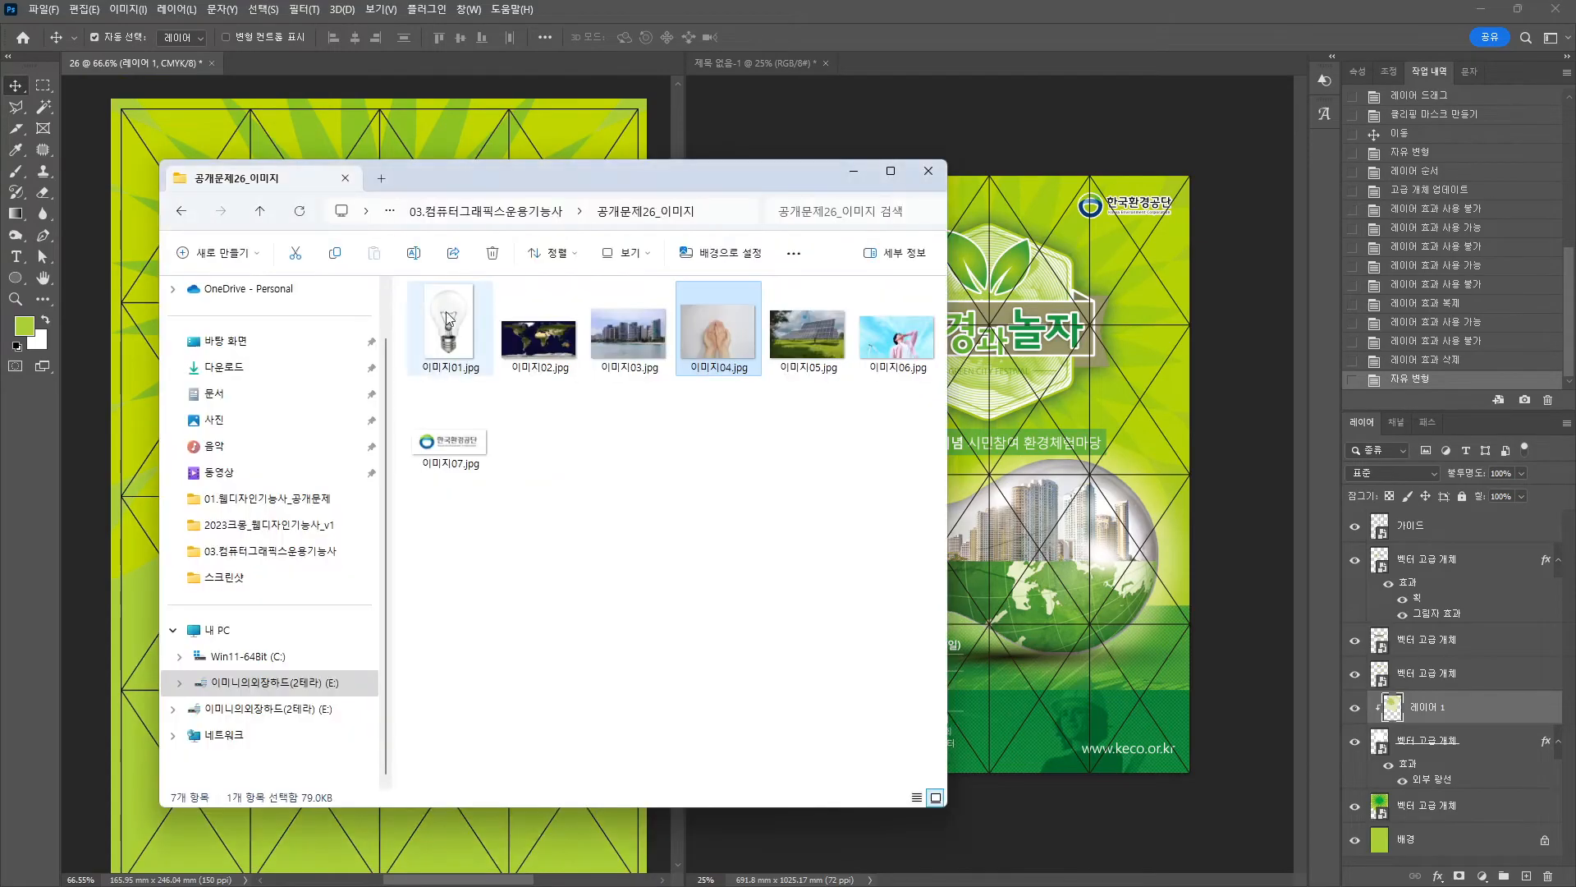
drag(446, 311, 501, 62)
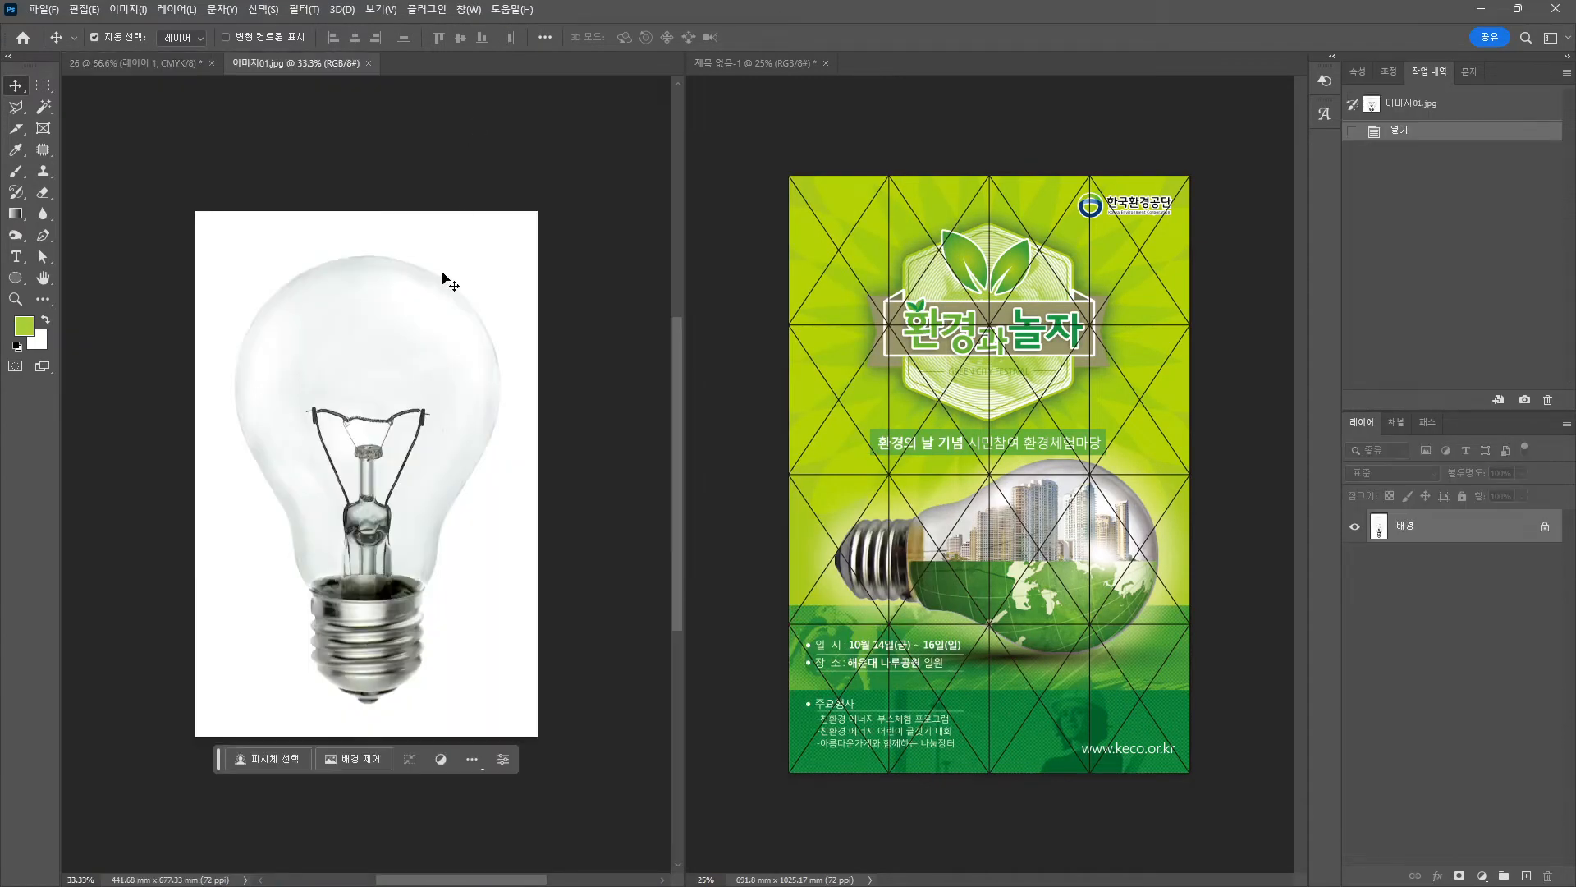
right_click(43, 107)
click(99, 107)
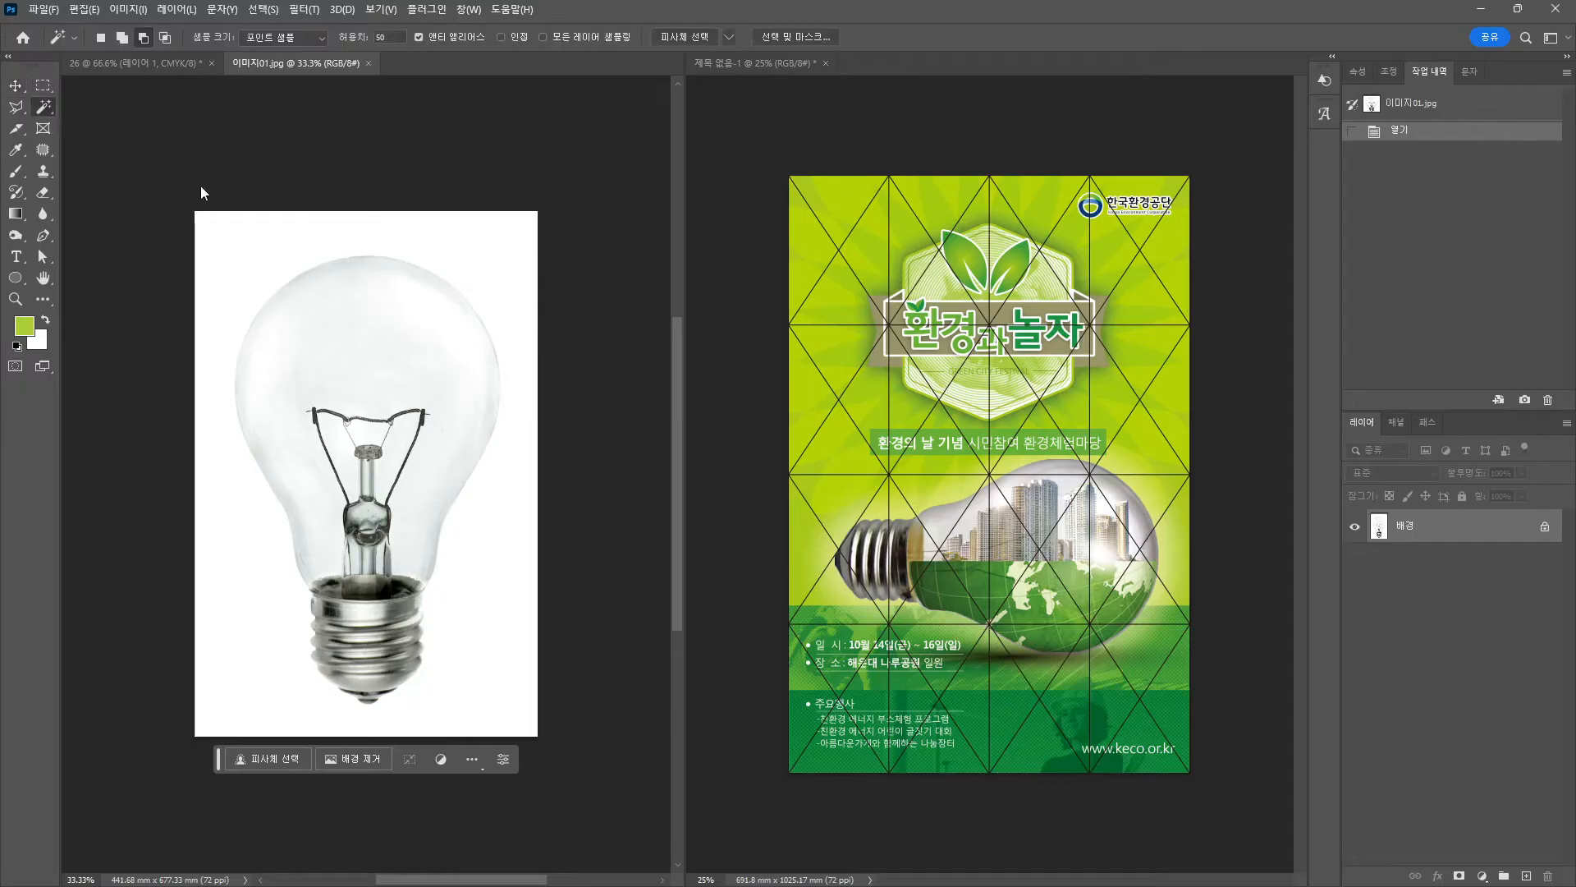
drag(217, 237, 529, 731)
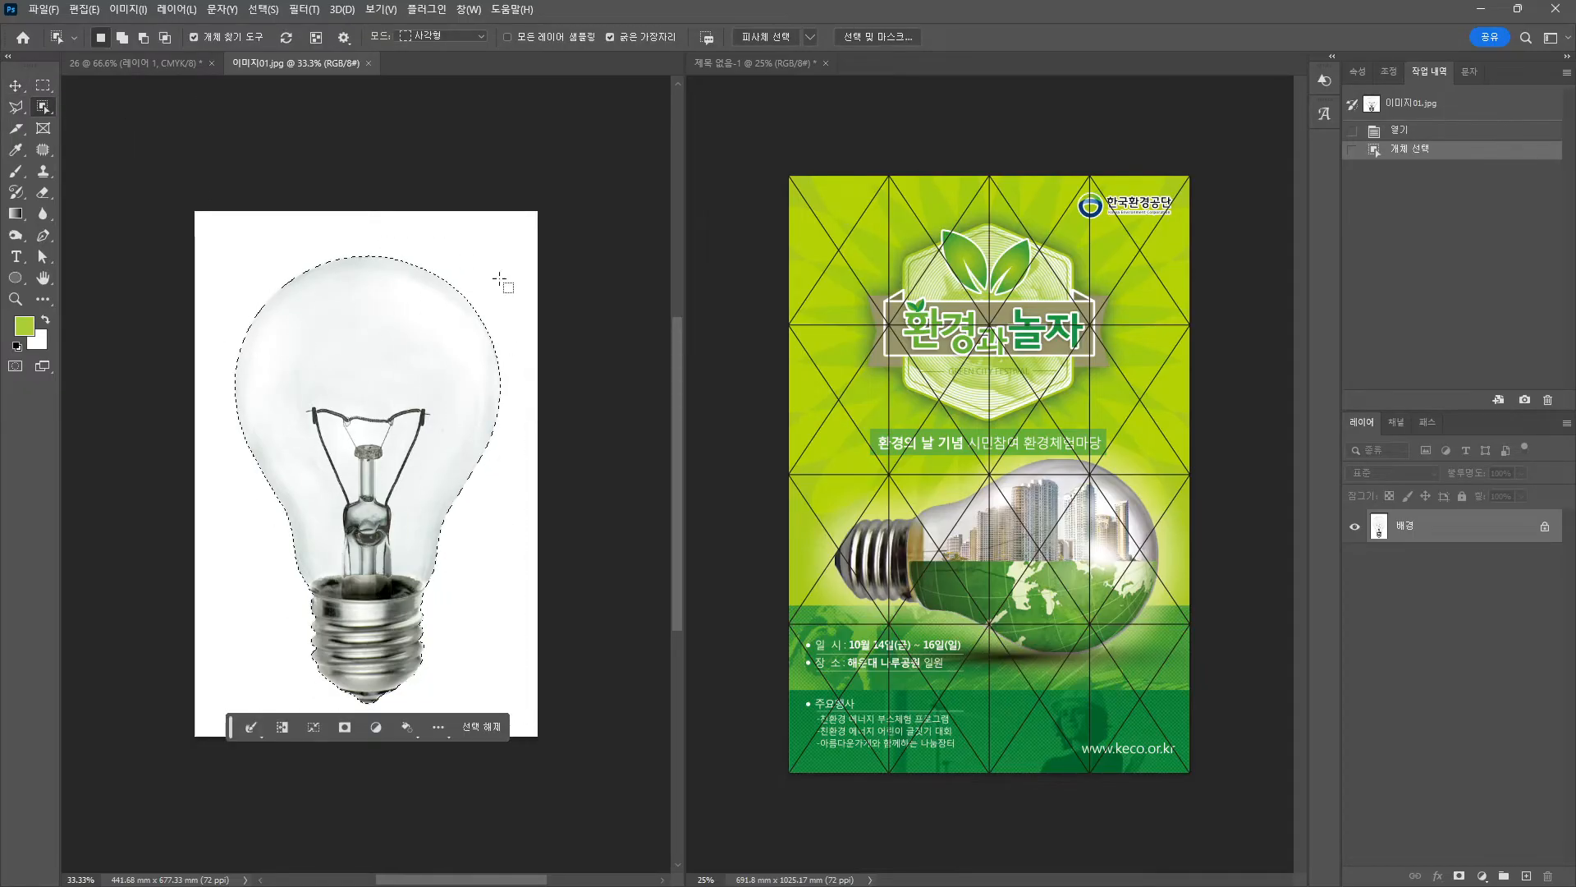
Paste the bulb into the poster, scaled to about 46% in the lower half.
click(159, 55)
key(v)
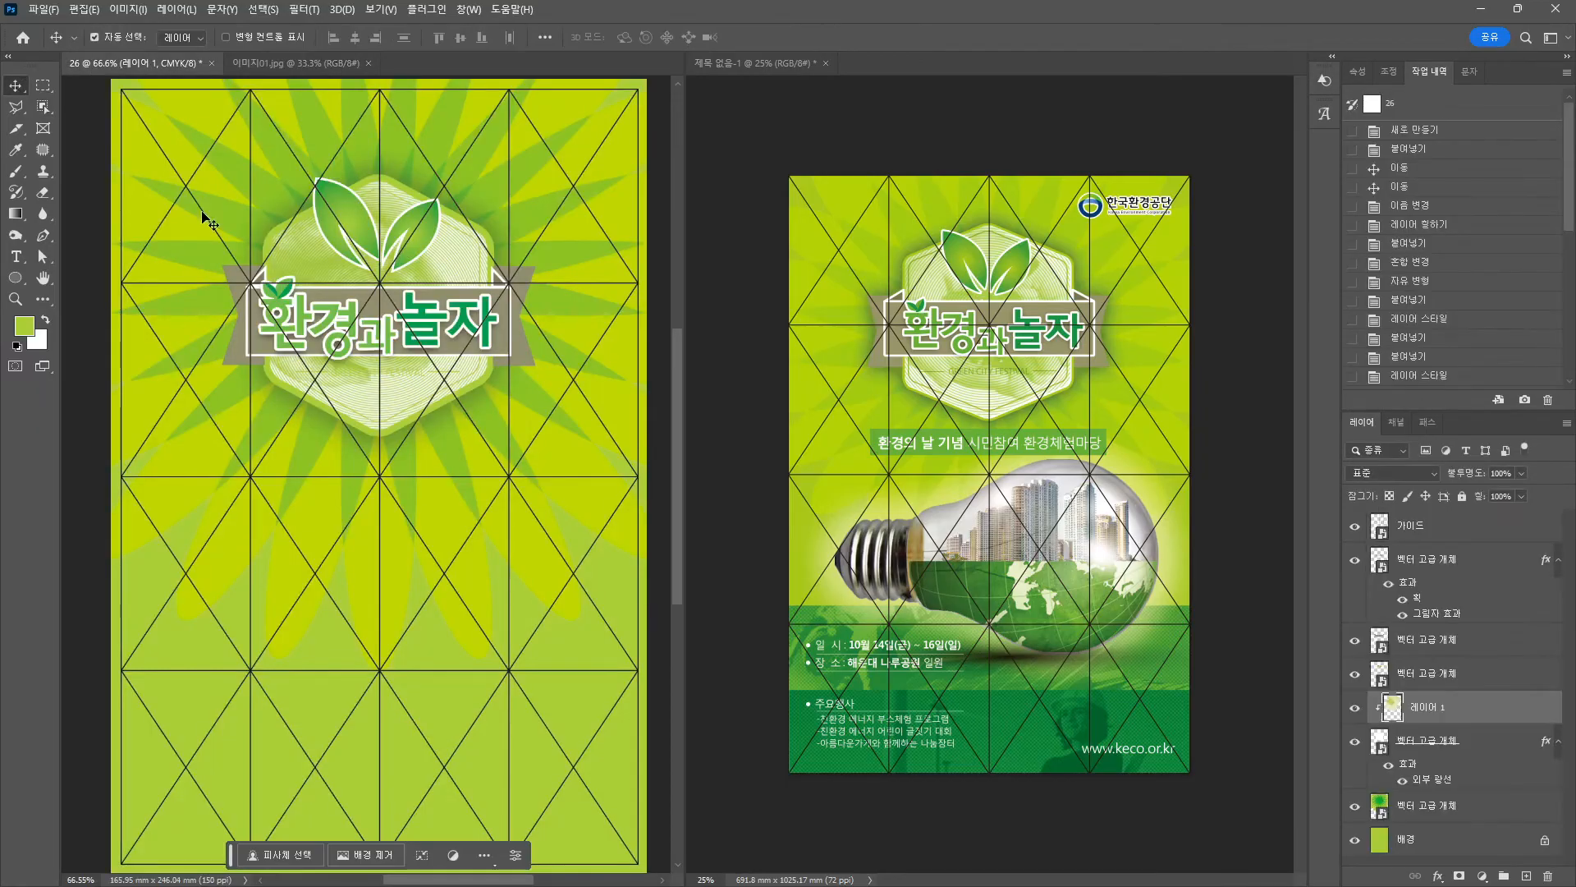
key(ctrl+v)
key(ctrl+t)
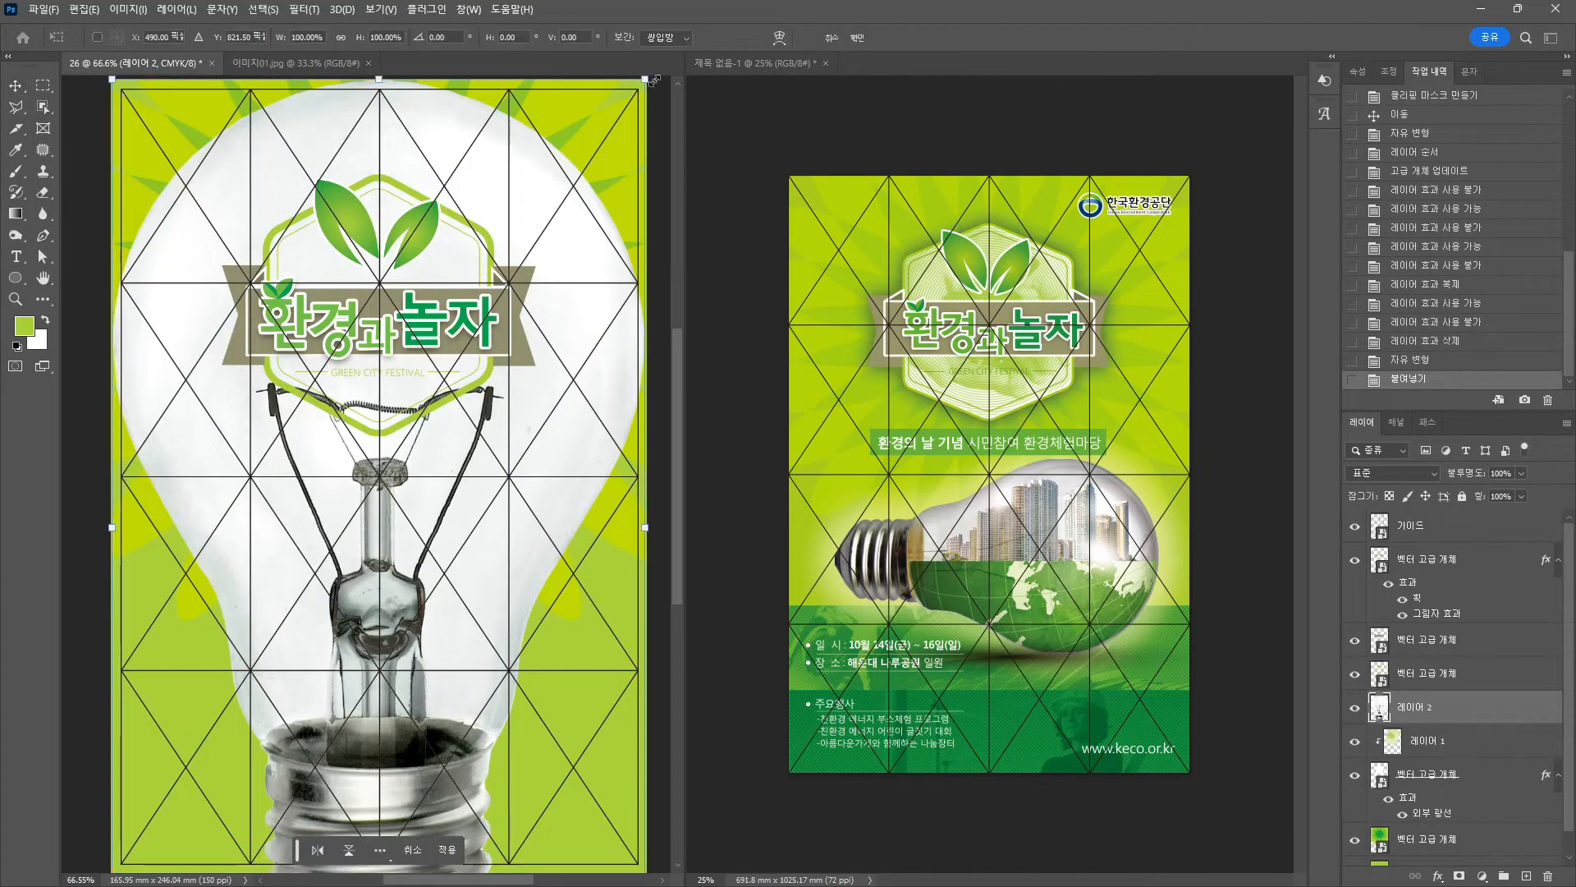
drag(647, 81, 605, 645)
drag(465, 594, 493, 676)
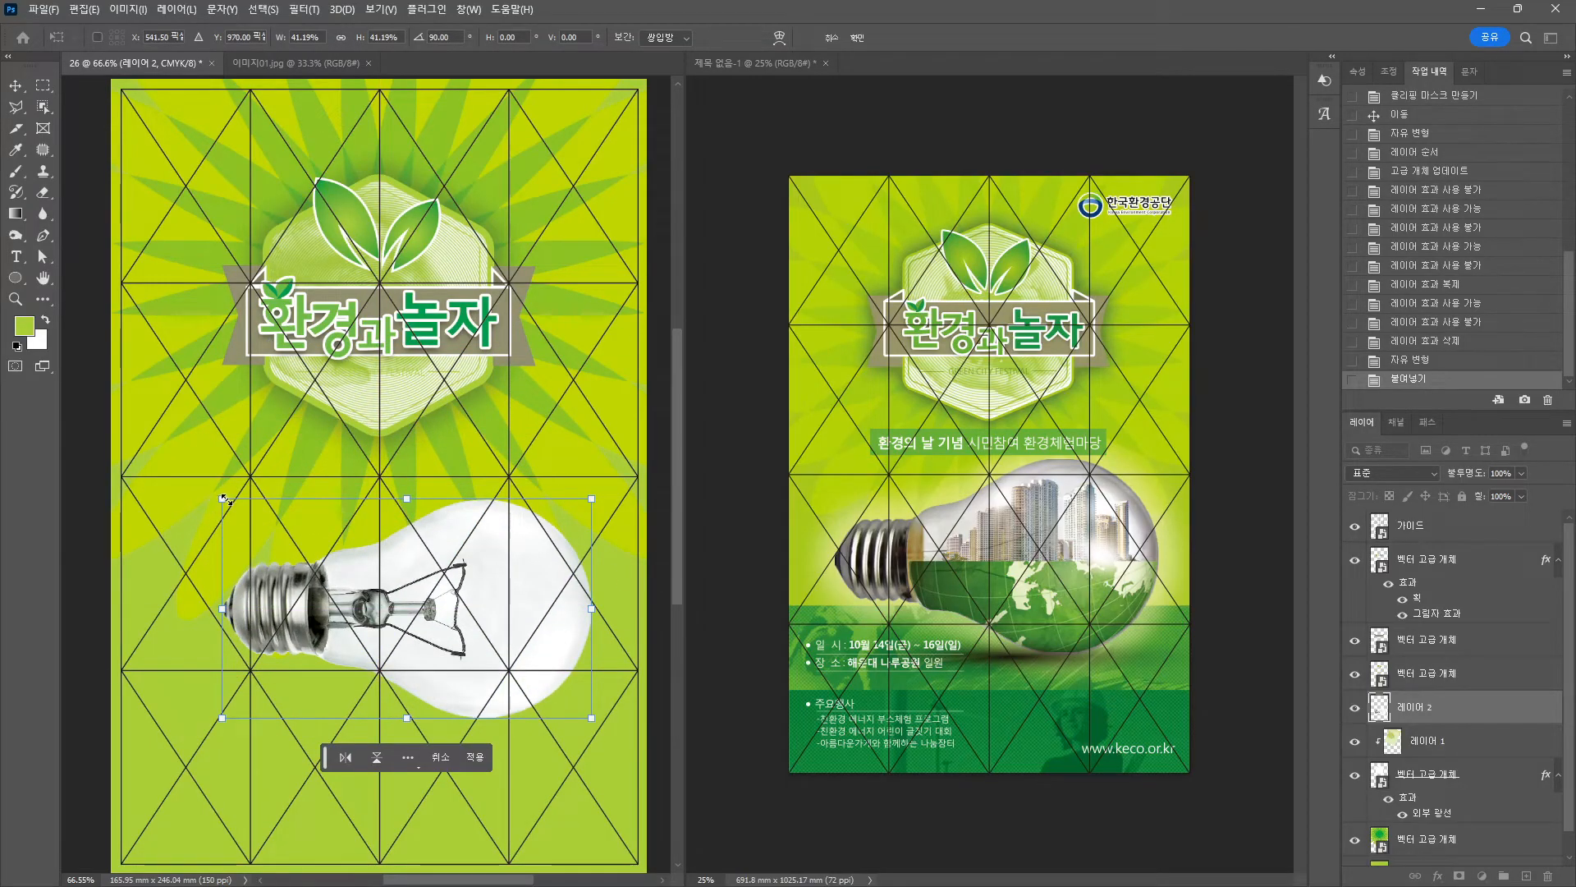
drag(223, 498, 183, 468)
drag(427, 578, 422, 575)
key(Return)
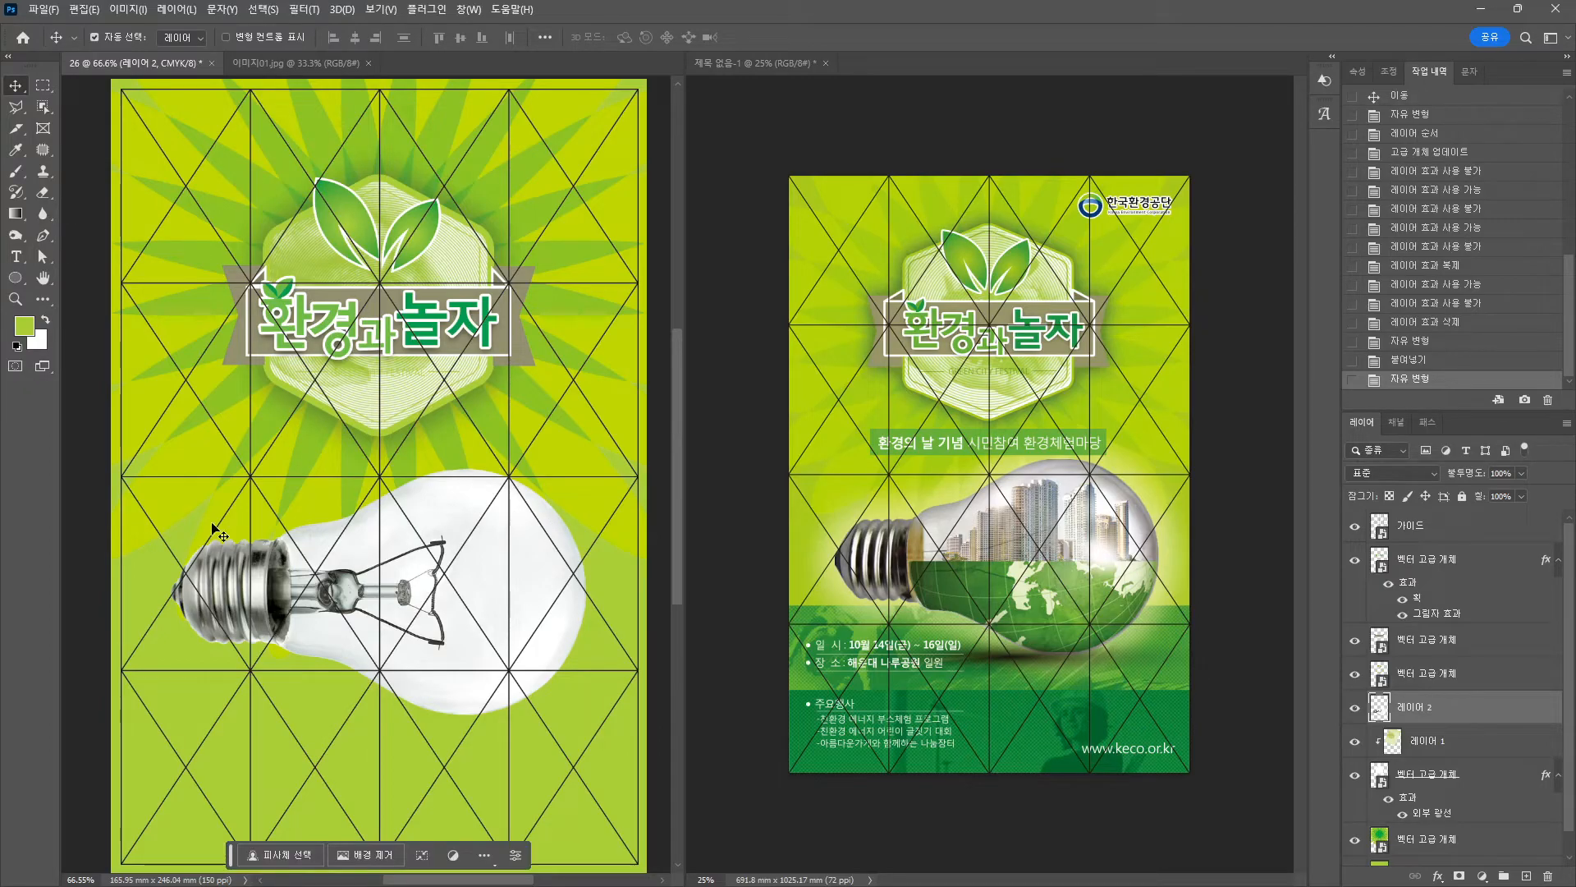
key(alt+Tab)
double_click(491, 7)
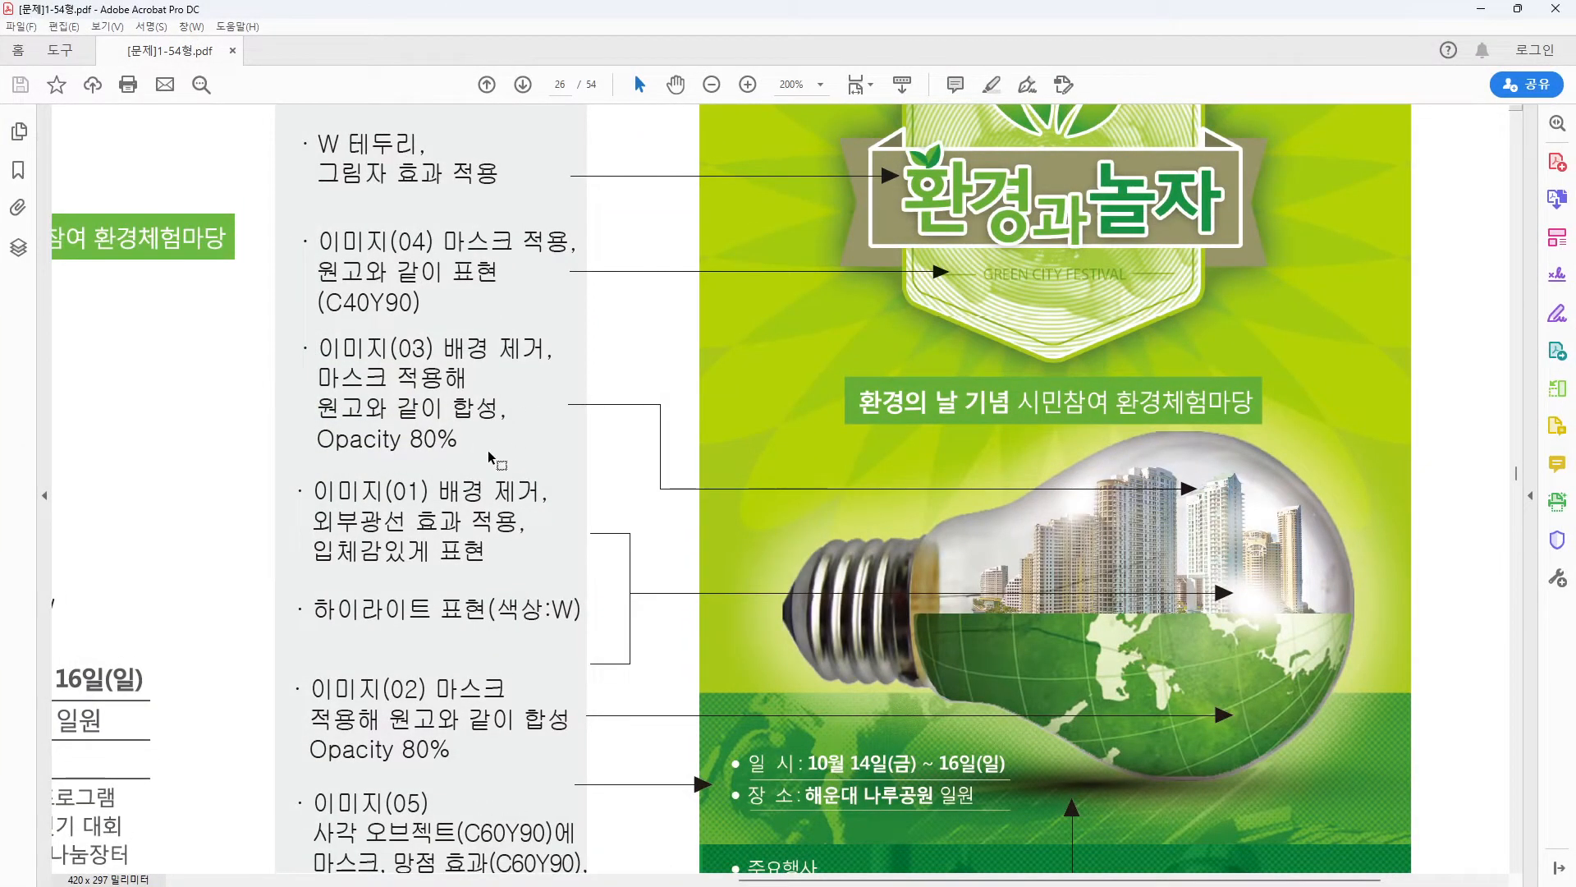
key(alt+Tab)
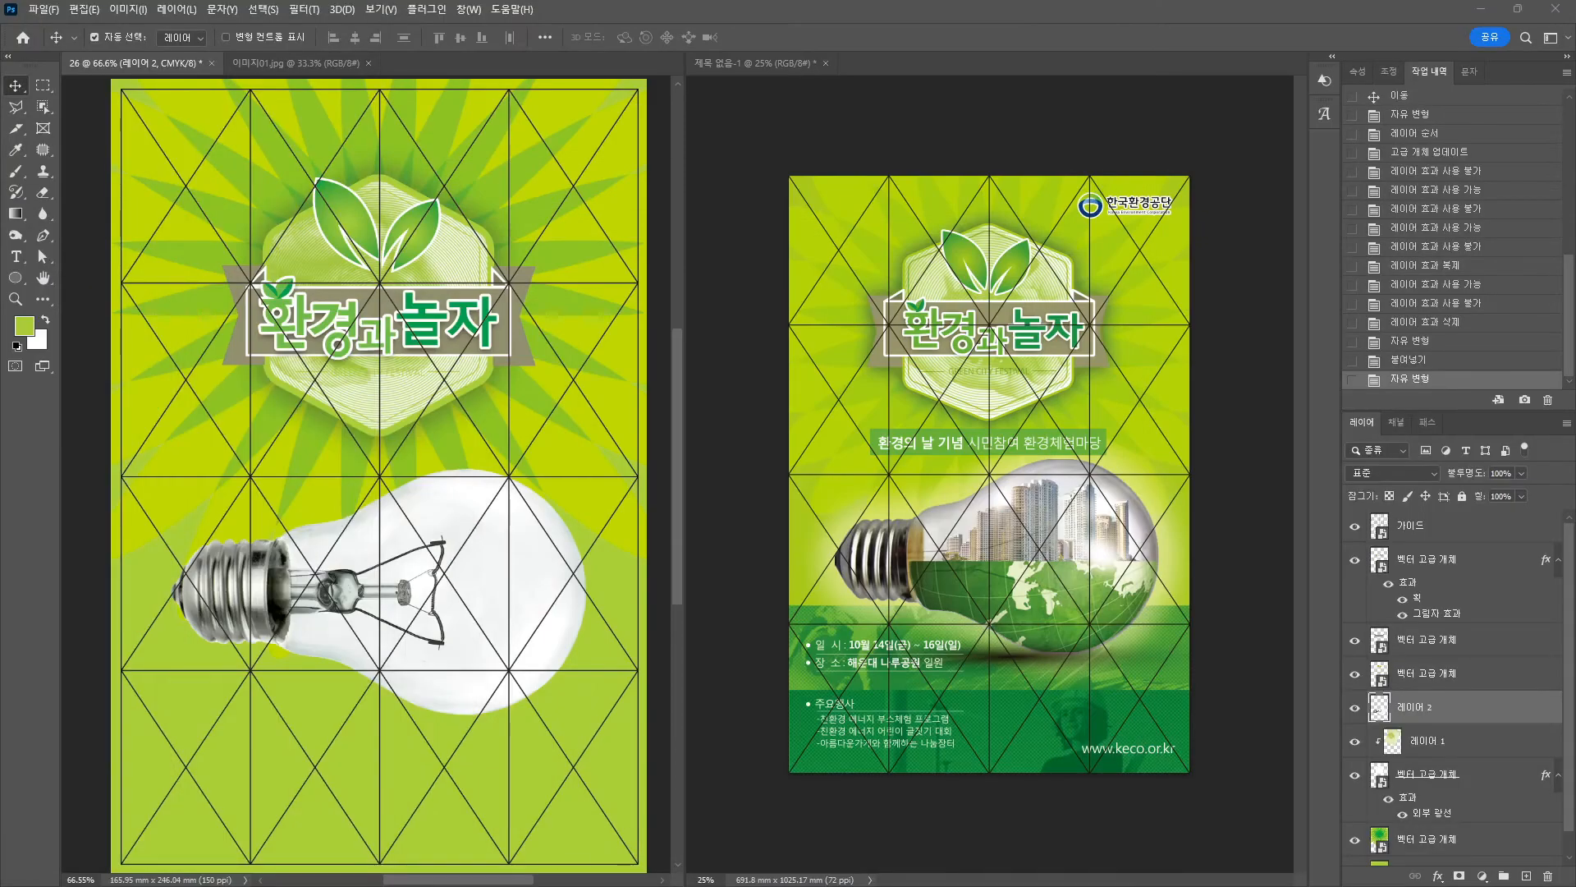
key(alt+Tab)
Open 이미지03.jpg and select its sky with Quick Selection, refining around the towers.
drag(636, 344, 609, 62)
scroll(464, 469, down, 5)
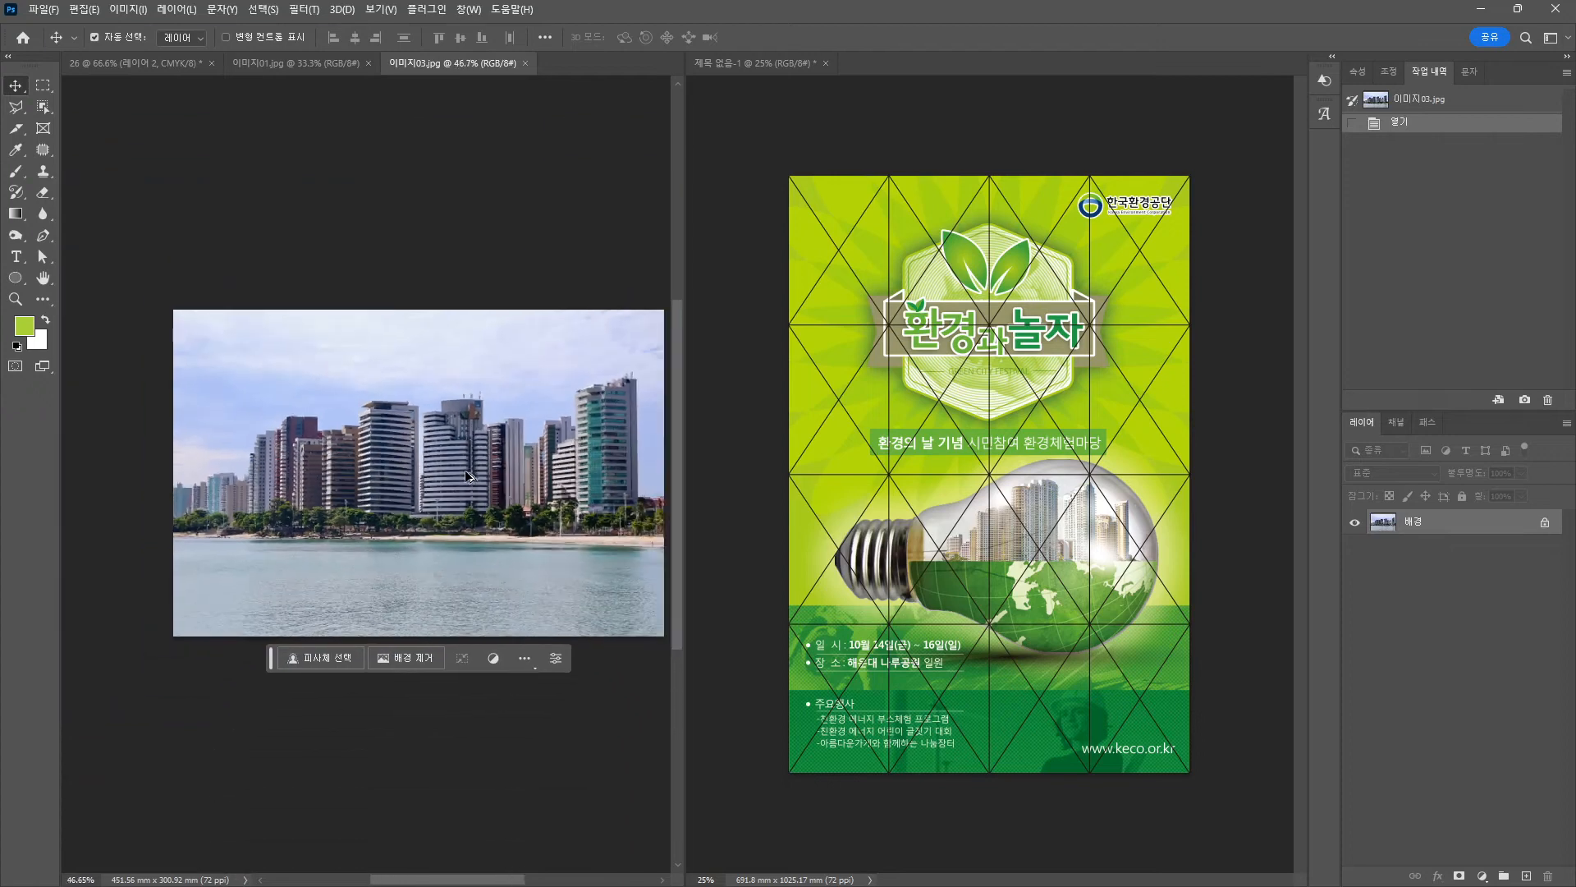
drag(465, 470, 319, 199)
click(43, 108)
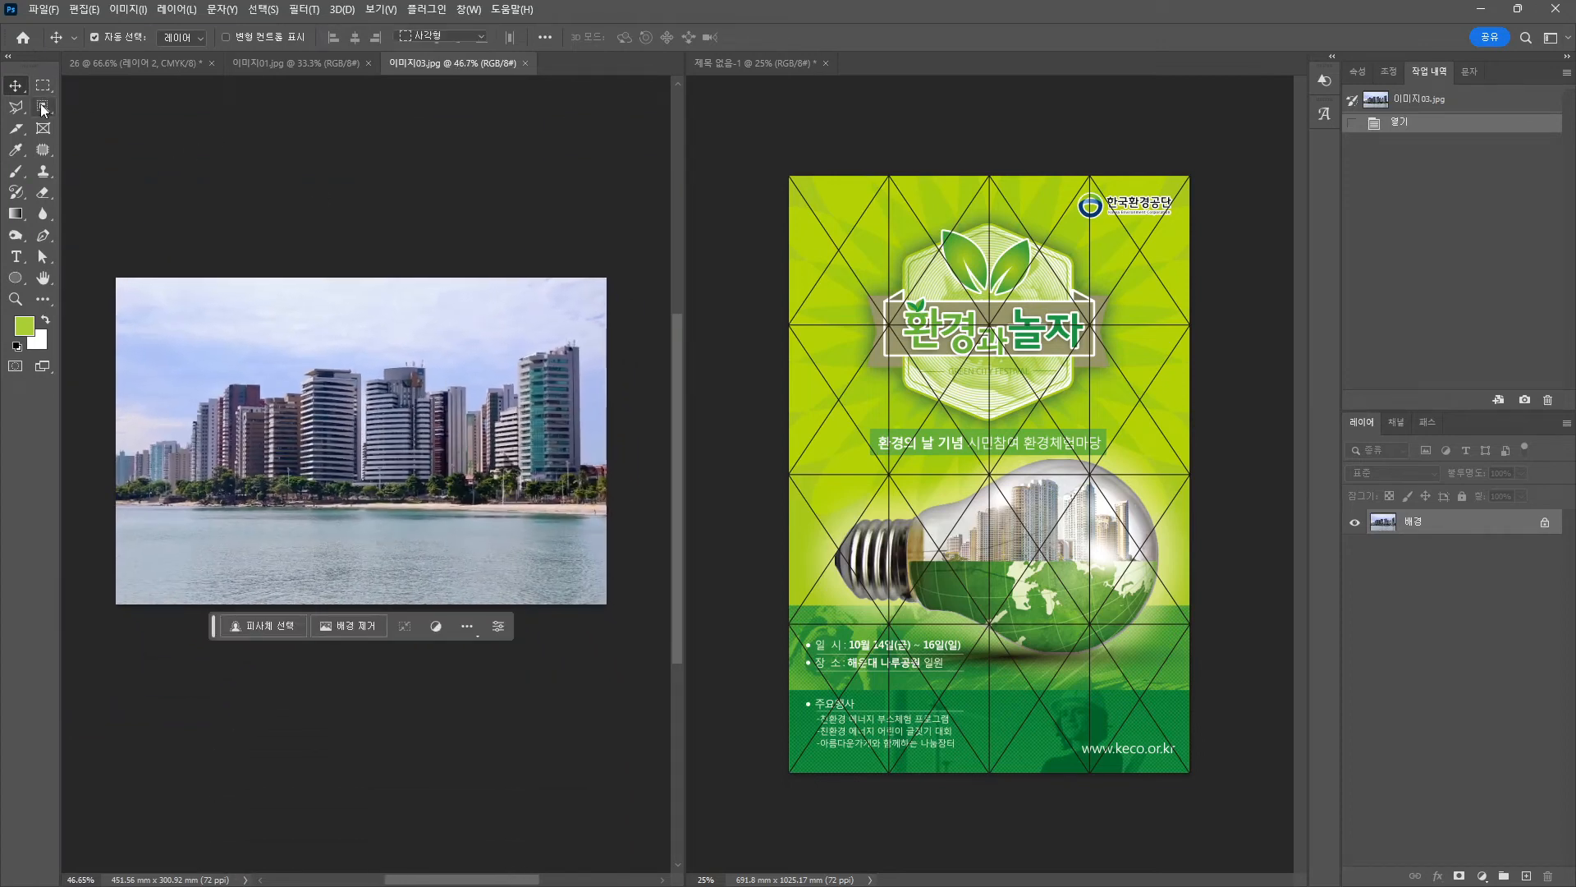
click(101, 122)
mouse_move(145, 419)
mouse_down()
mouse_move(247, 332)
mouse_move(517, 270)
mouse_move(532, 358)
mouse_up()
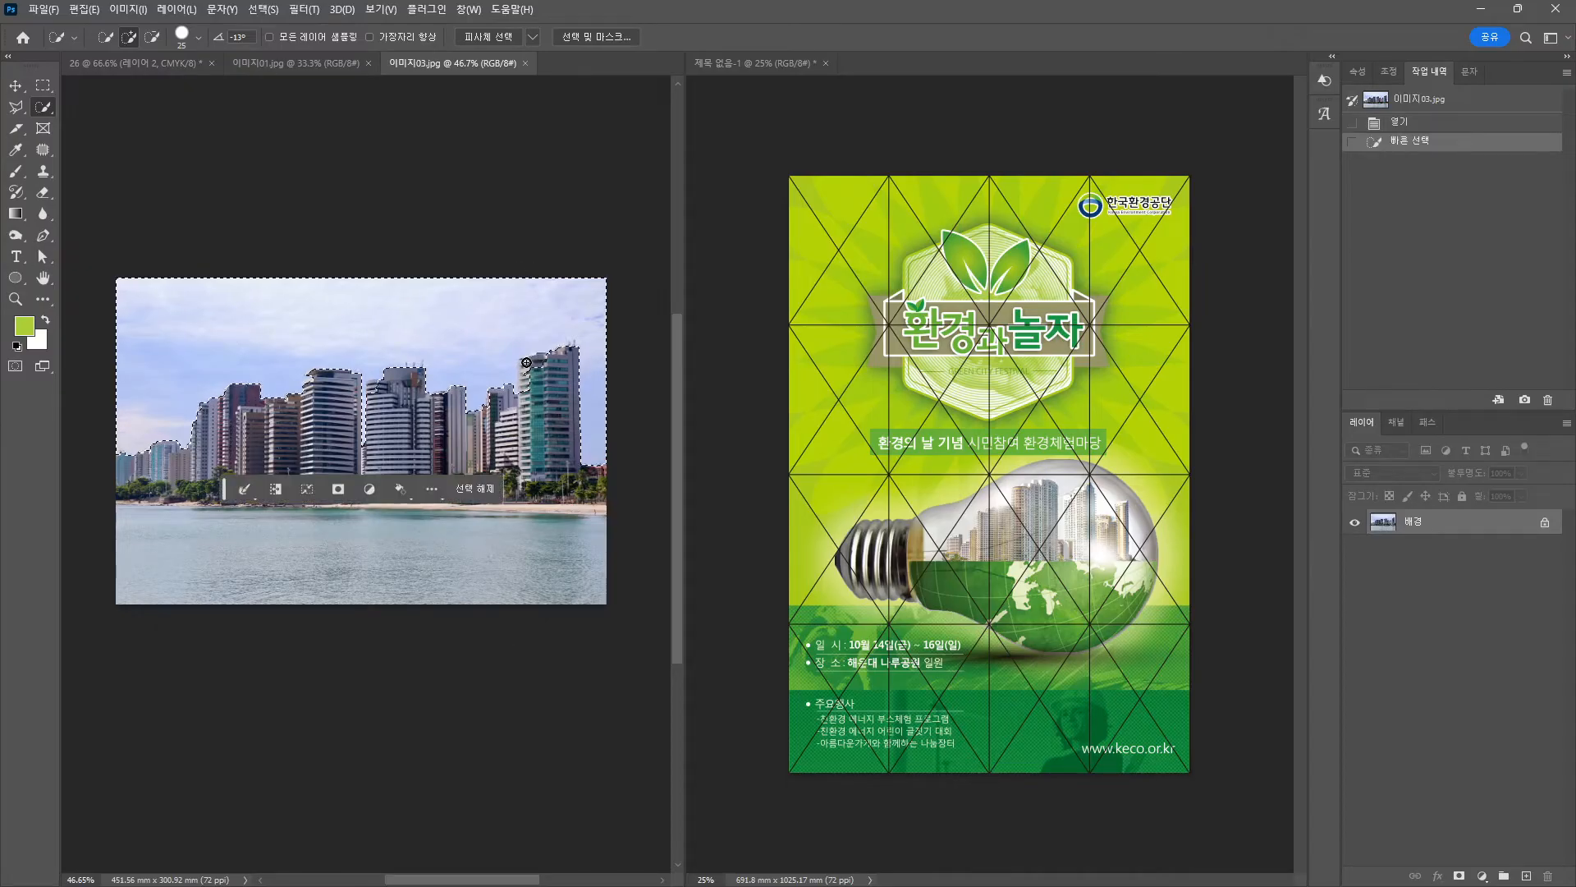
alt+click(533, 362)
alt+click(528, 374)
alt+click(547, 358)
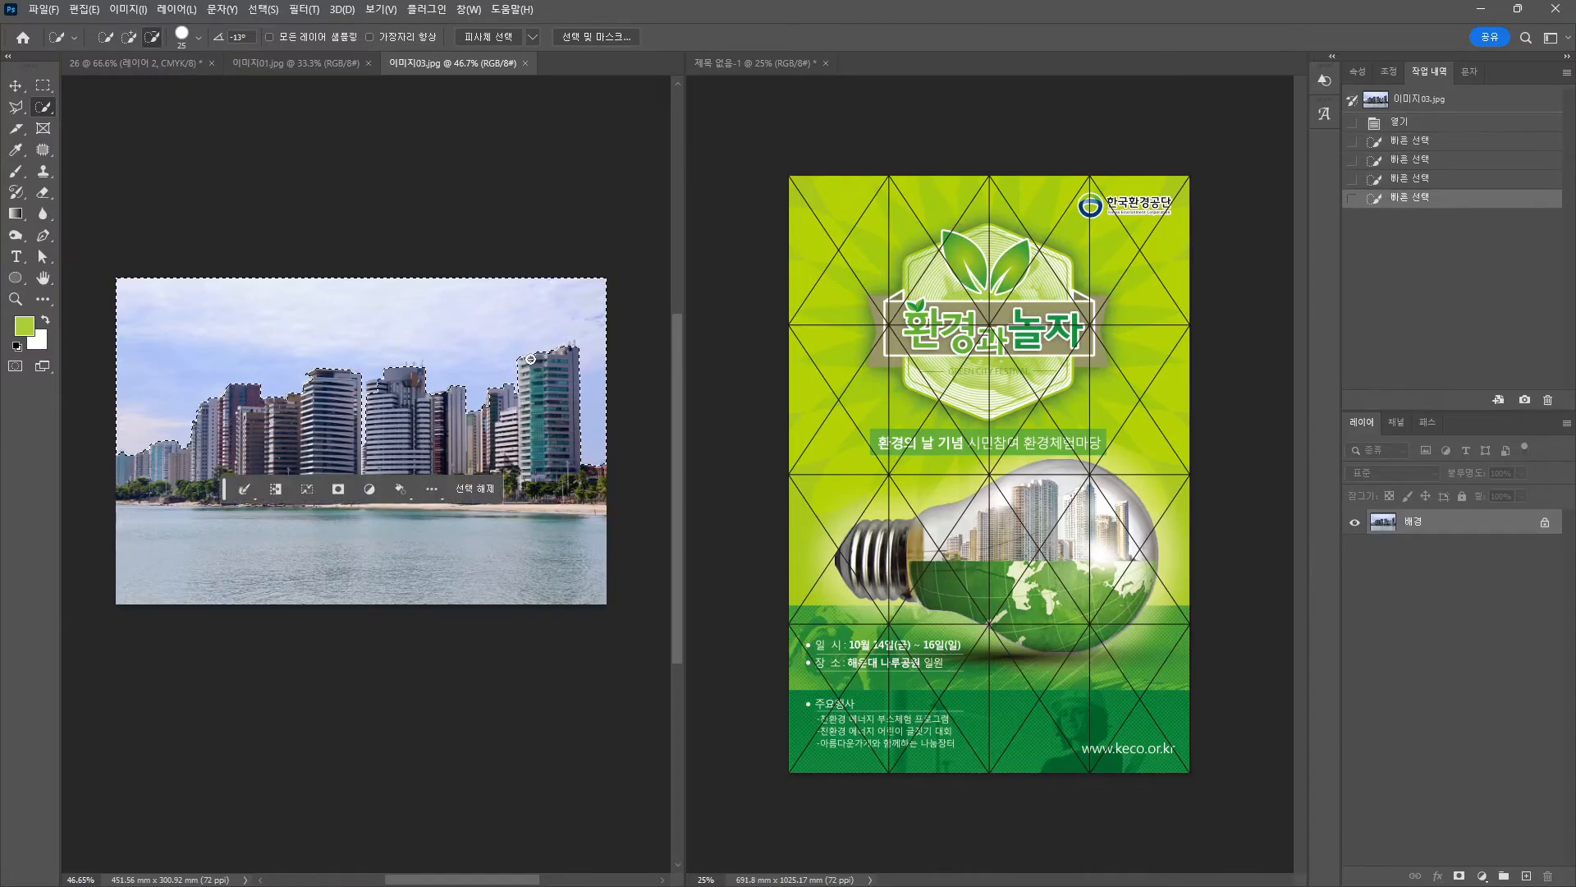
alt+click(553, 369)
click(375, 385)
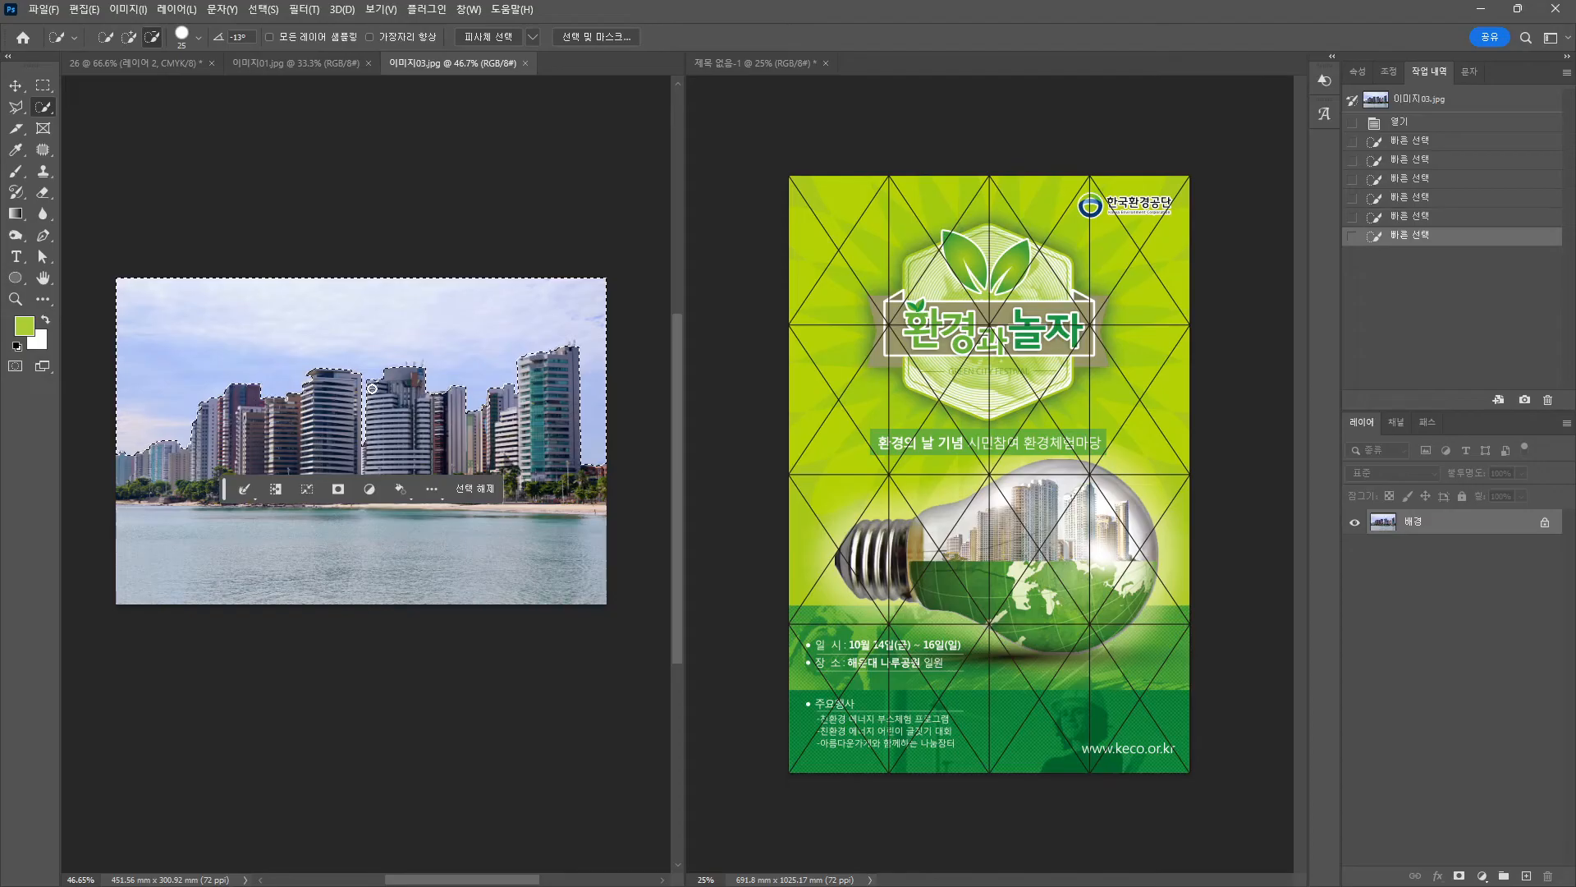
click(384, 384)
scroll(219, 472, down, 3)
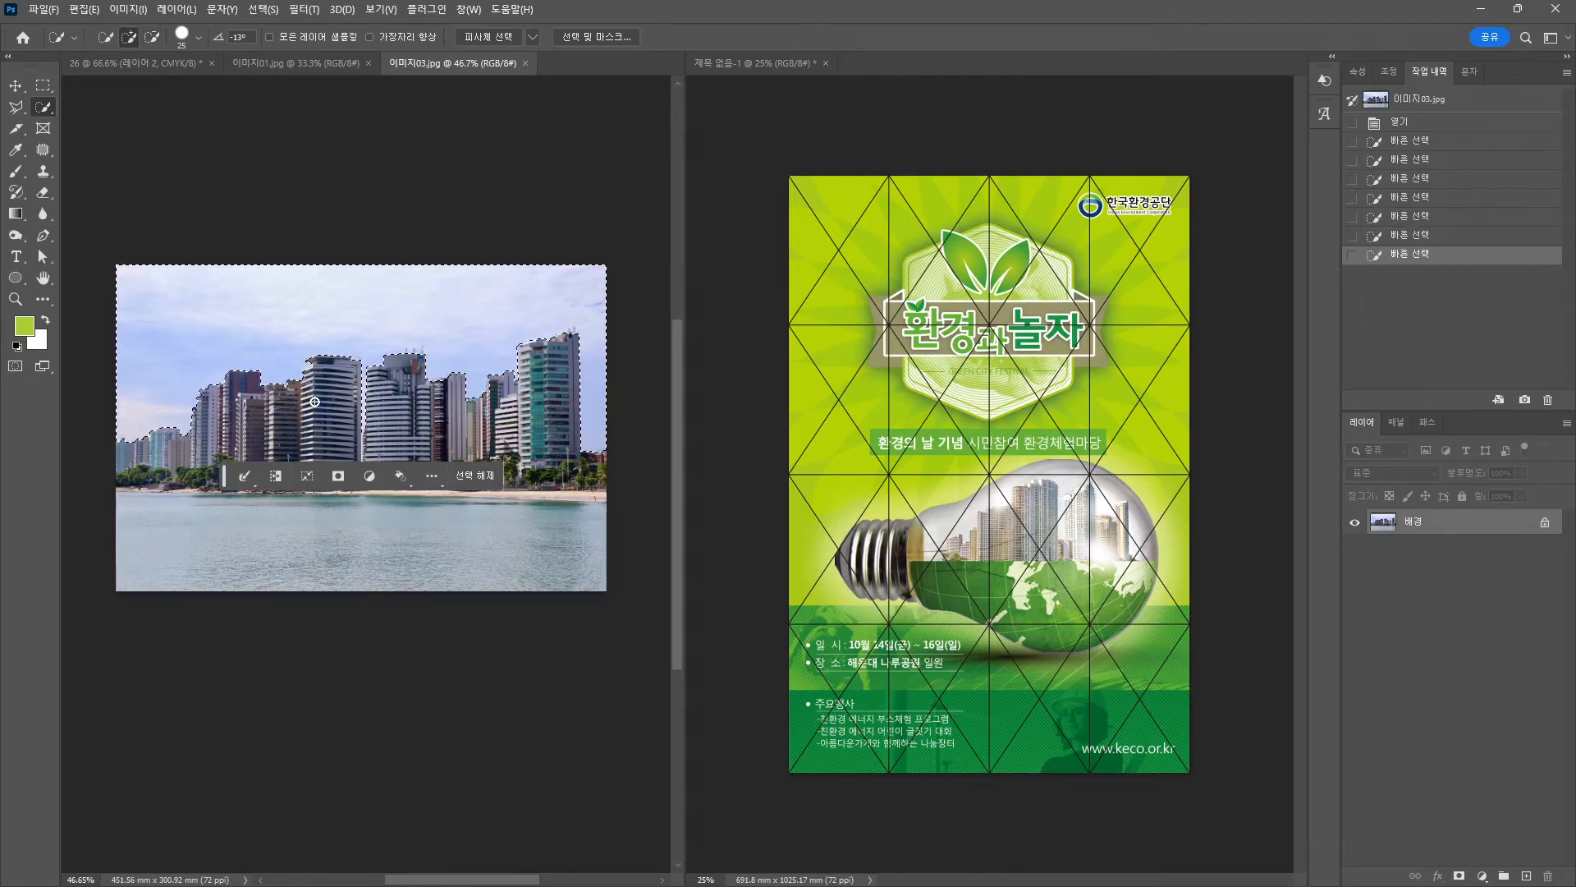
Invert to the skyline and water, copy, and paste it into the poster.
key(ctrl+shift+i)
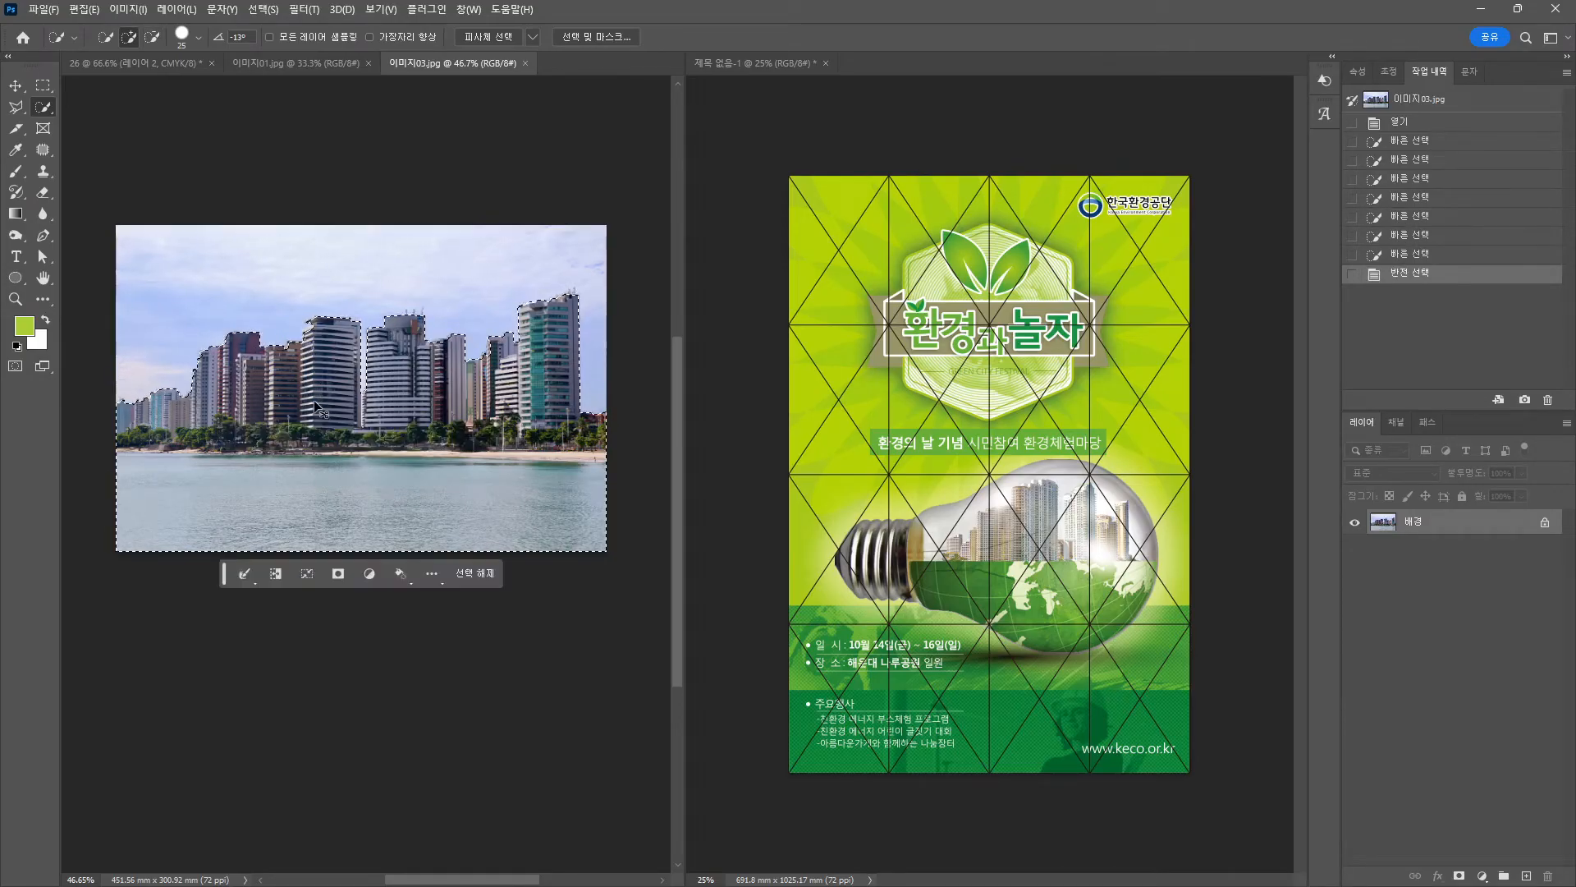
key(ctrl+c)
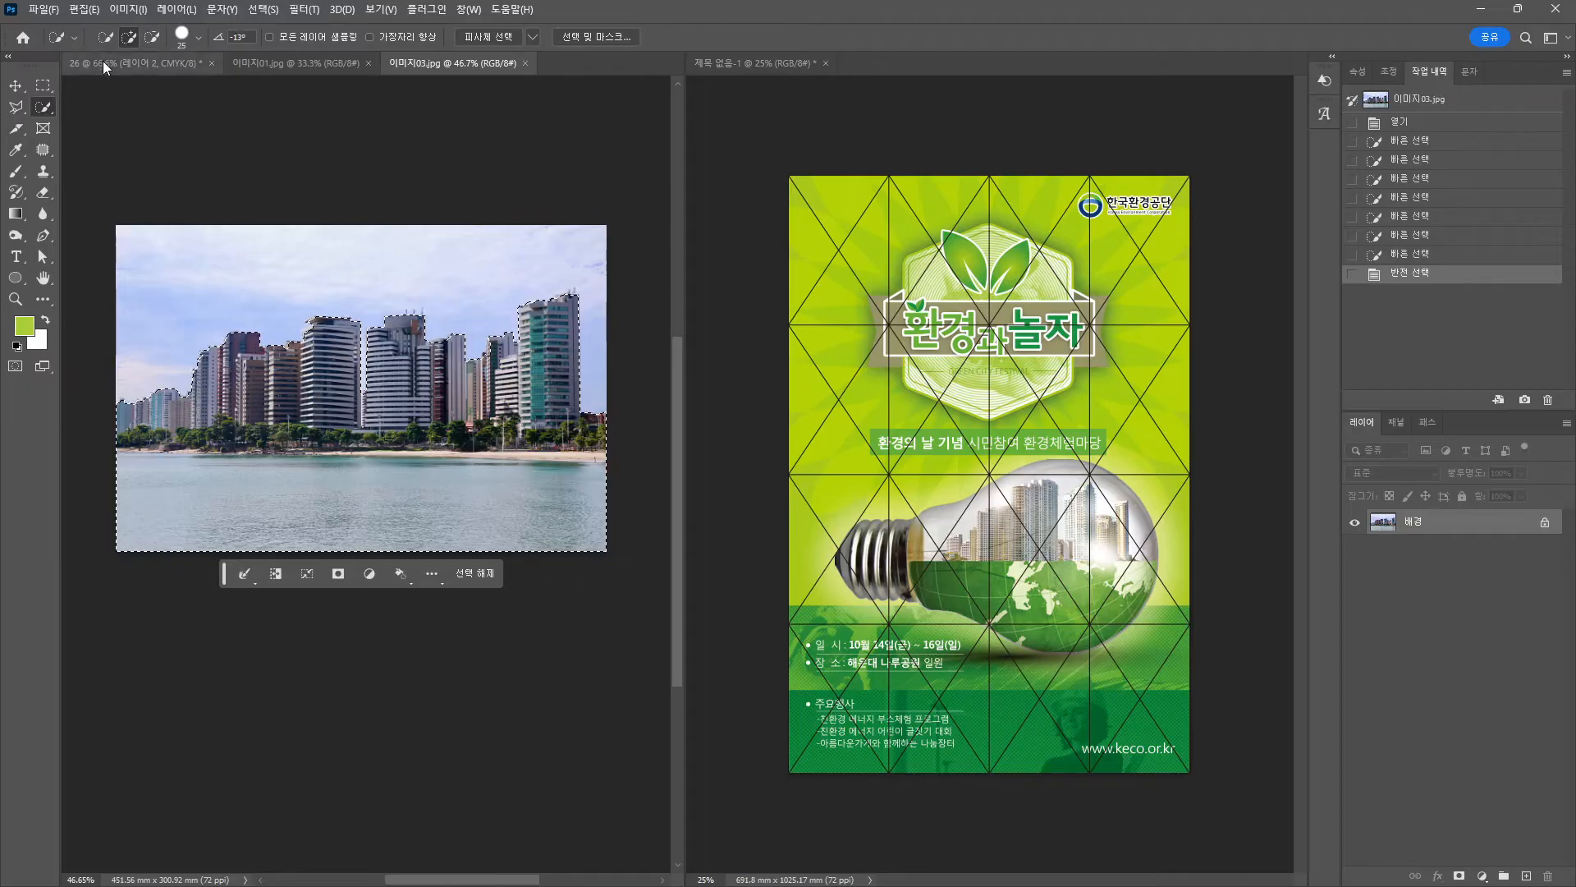
click(102, 62)
key(ctrl+v)
Move the skyline down and shrink it to about 68%, centred over the bulb.
key(v)
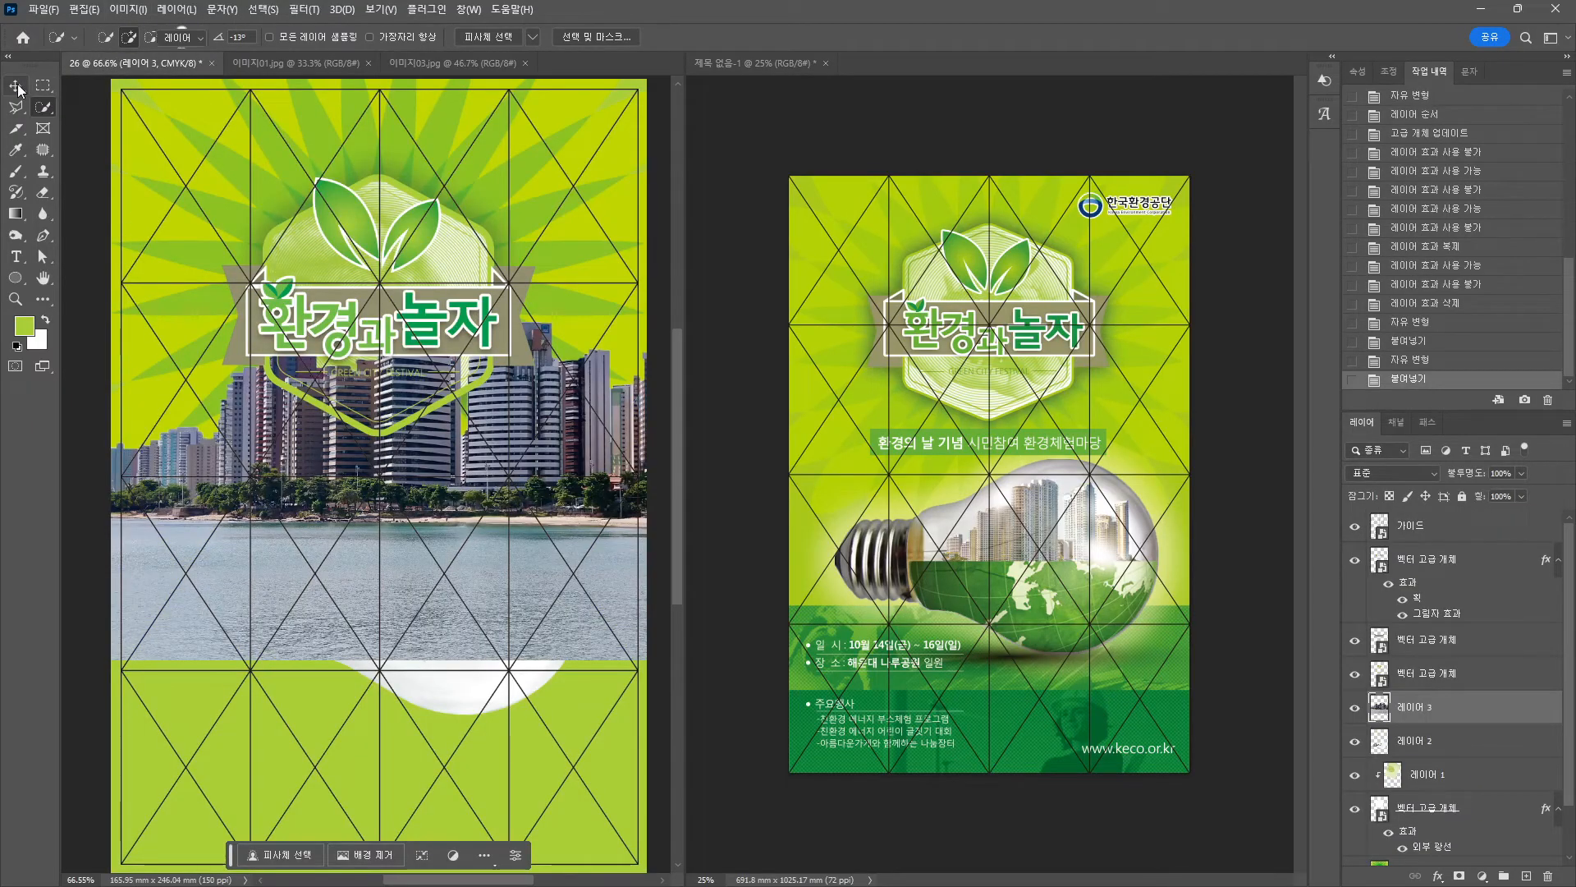
drag(461, 561, 454, 710)
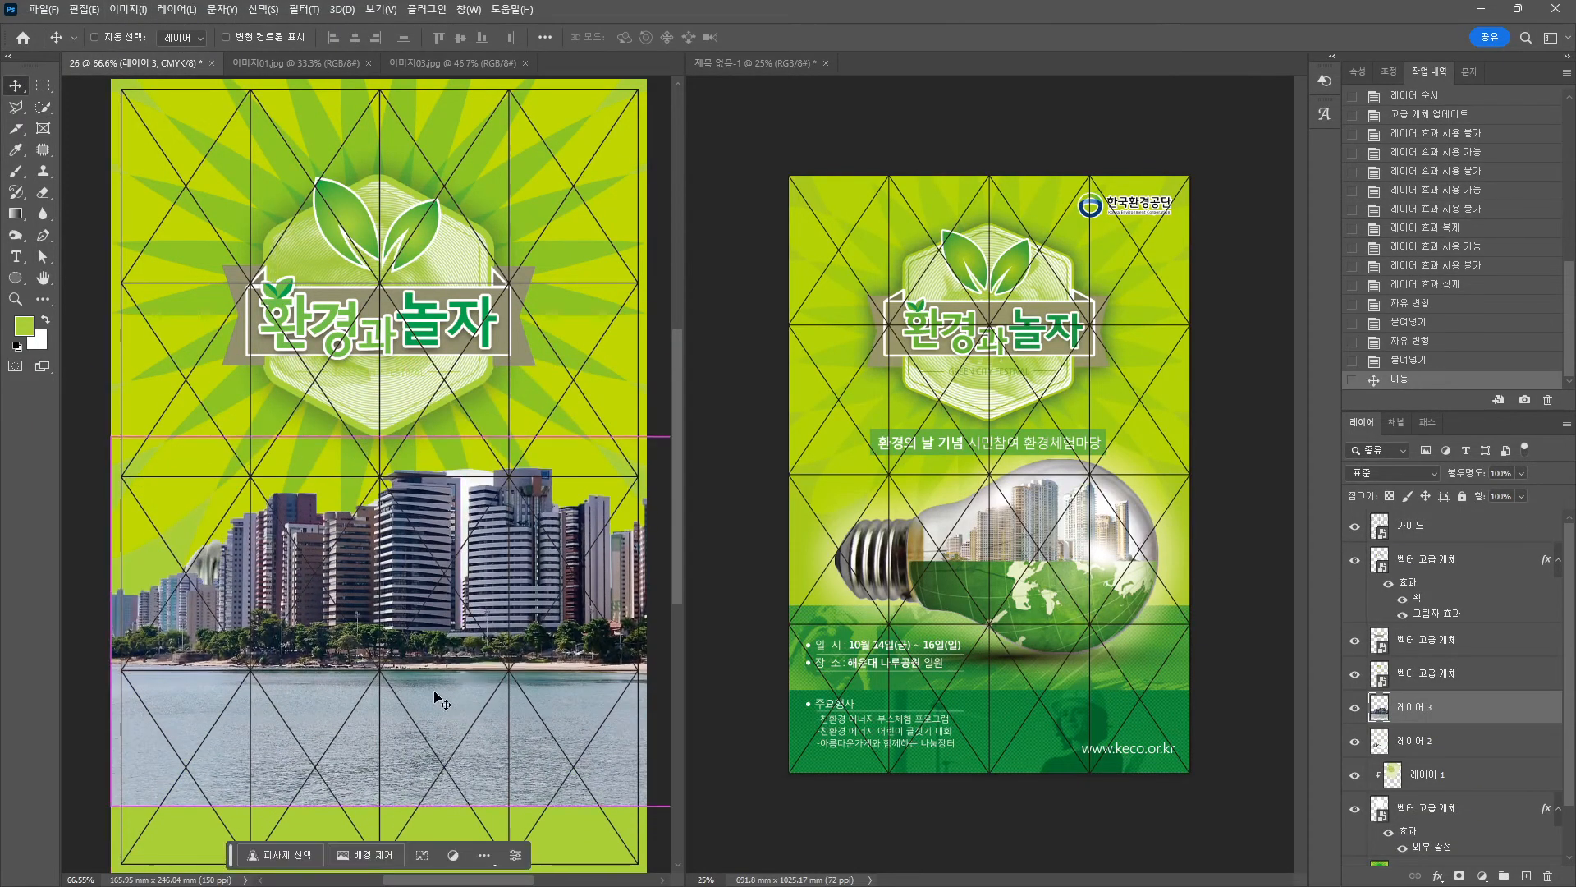
key(ctrl+t)
drag(116, 436, 237, 534)
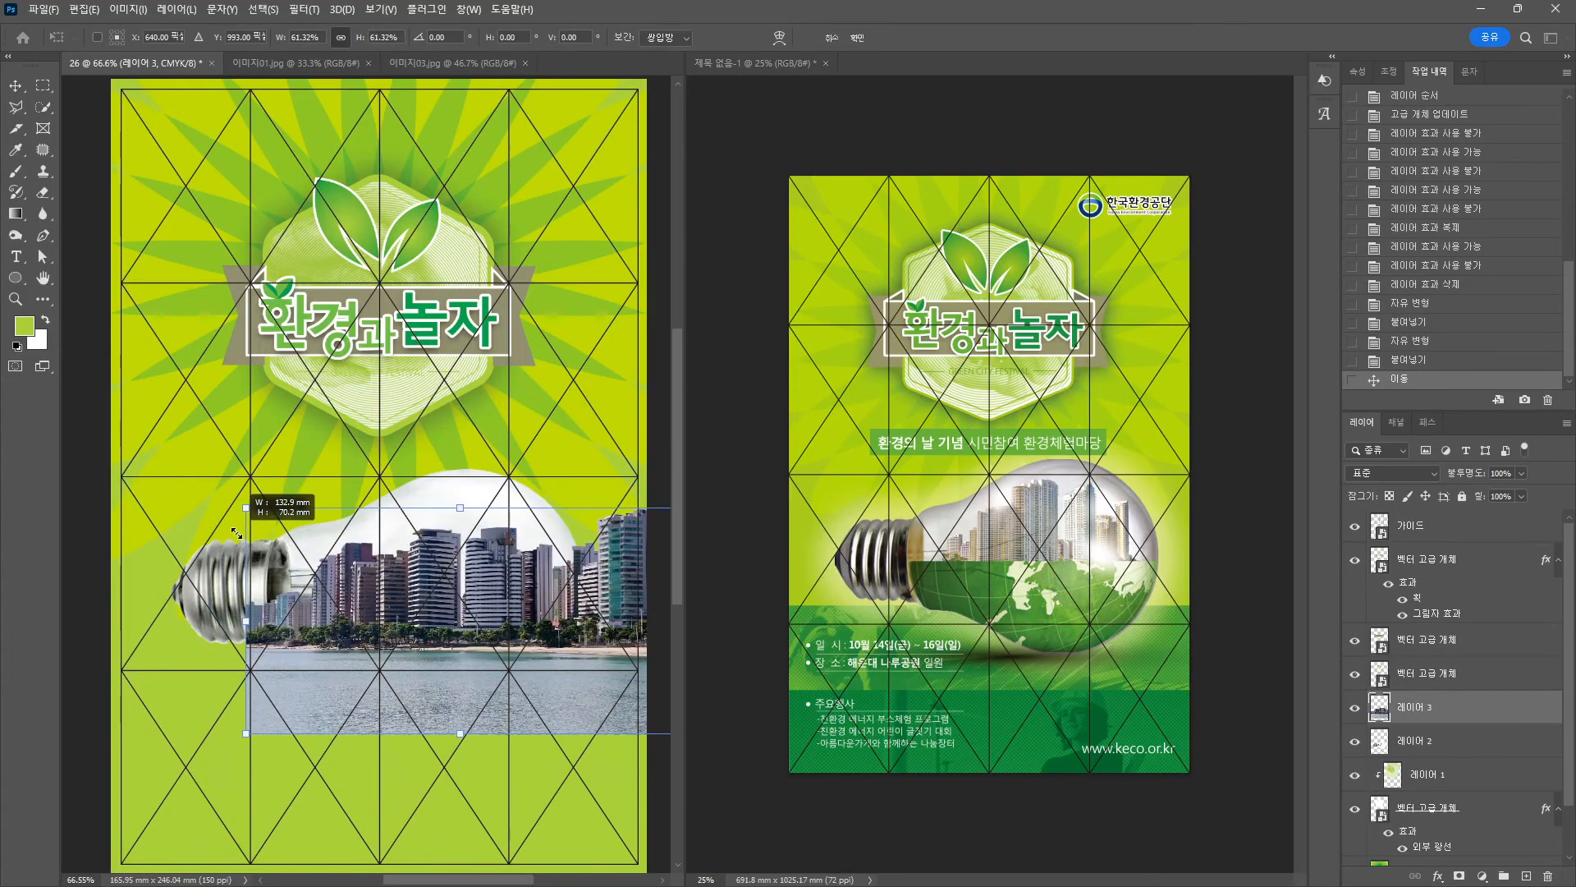
drag(541, 656, 489, 625)
Shrink the skyline further to about 54%, set 80% opacity, and add a layer mask.
drag(630, 478, 575, 503)
drag(552, 627, 586, 615)
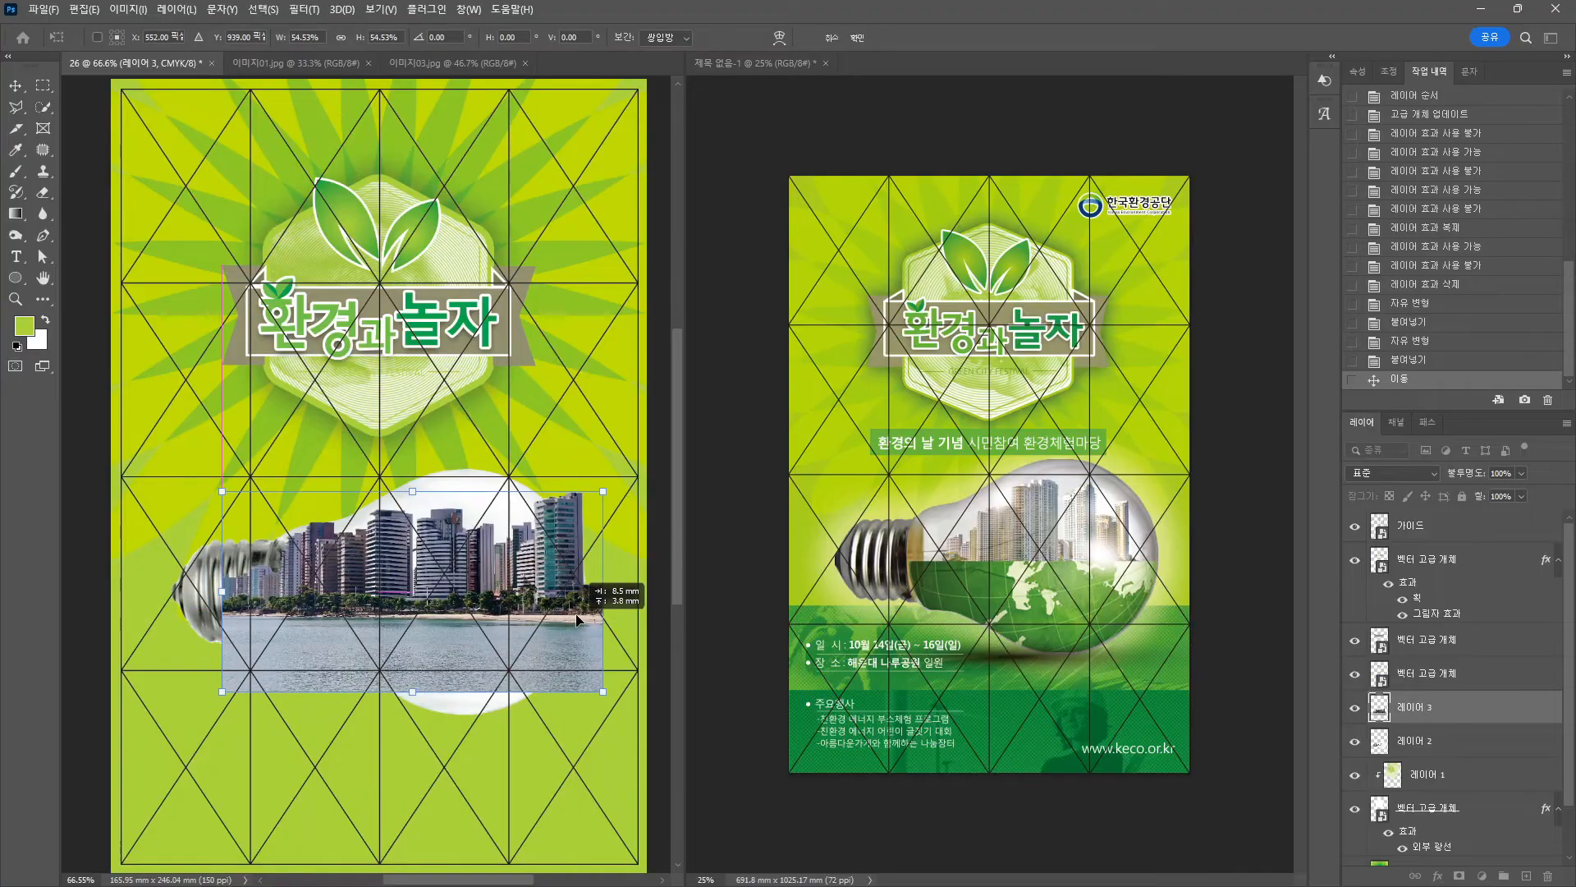
key(Return)
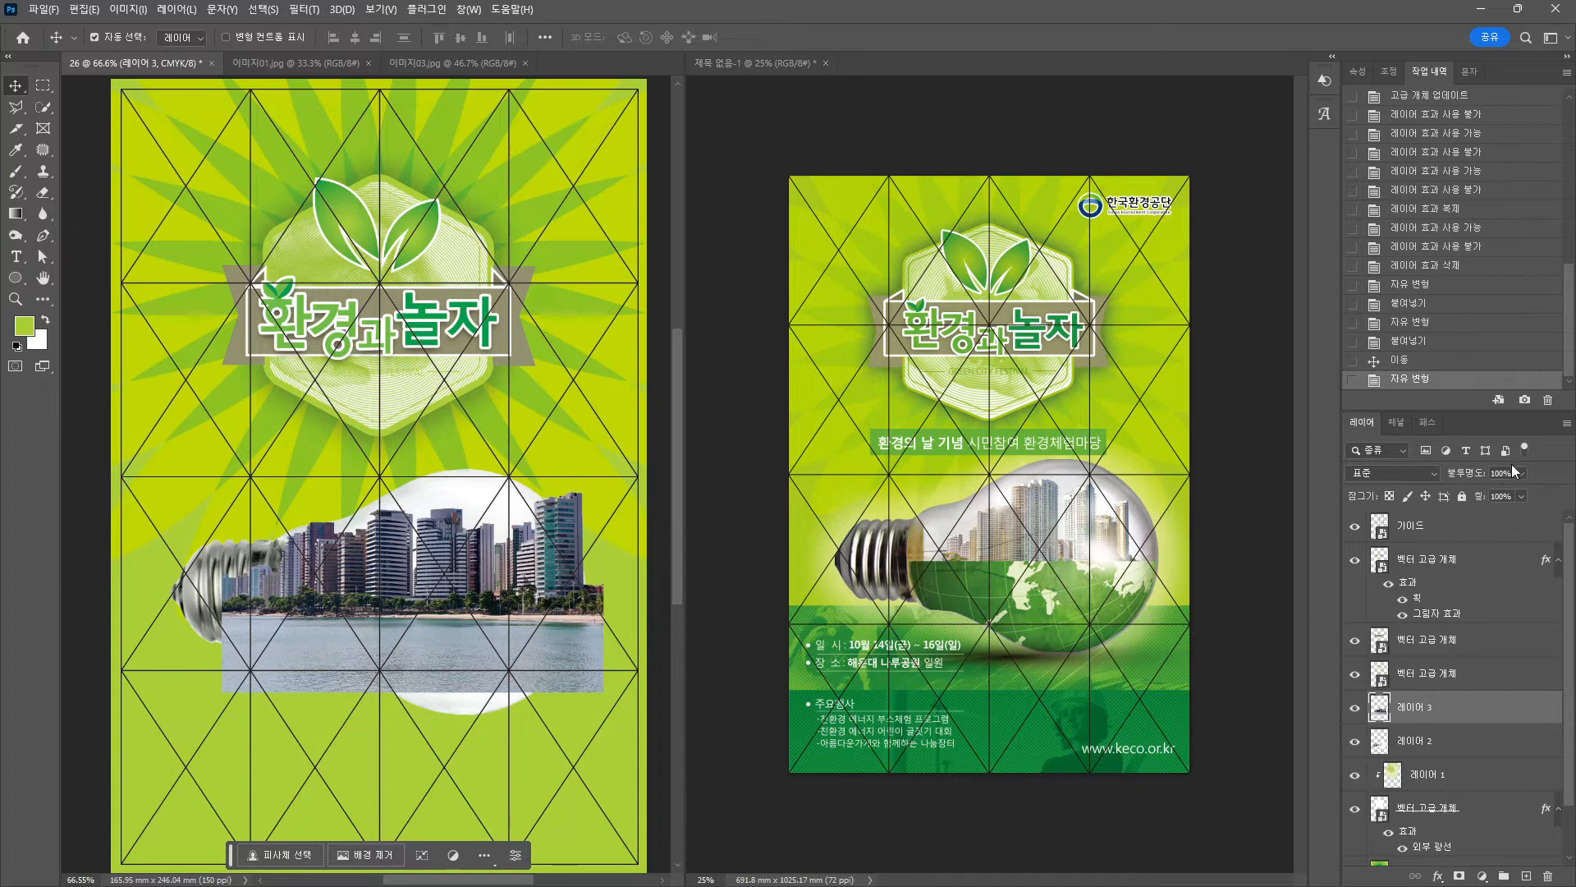
text(80)
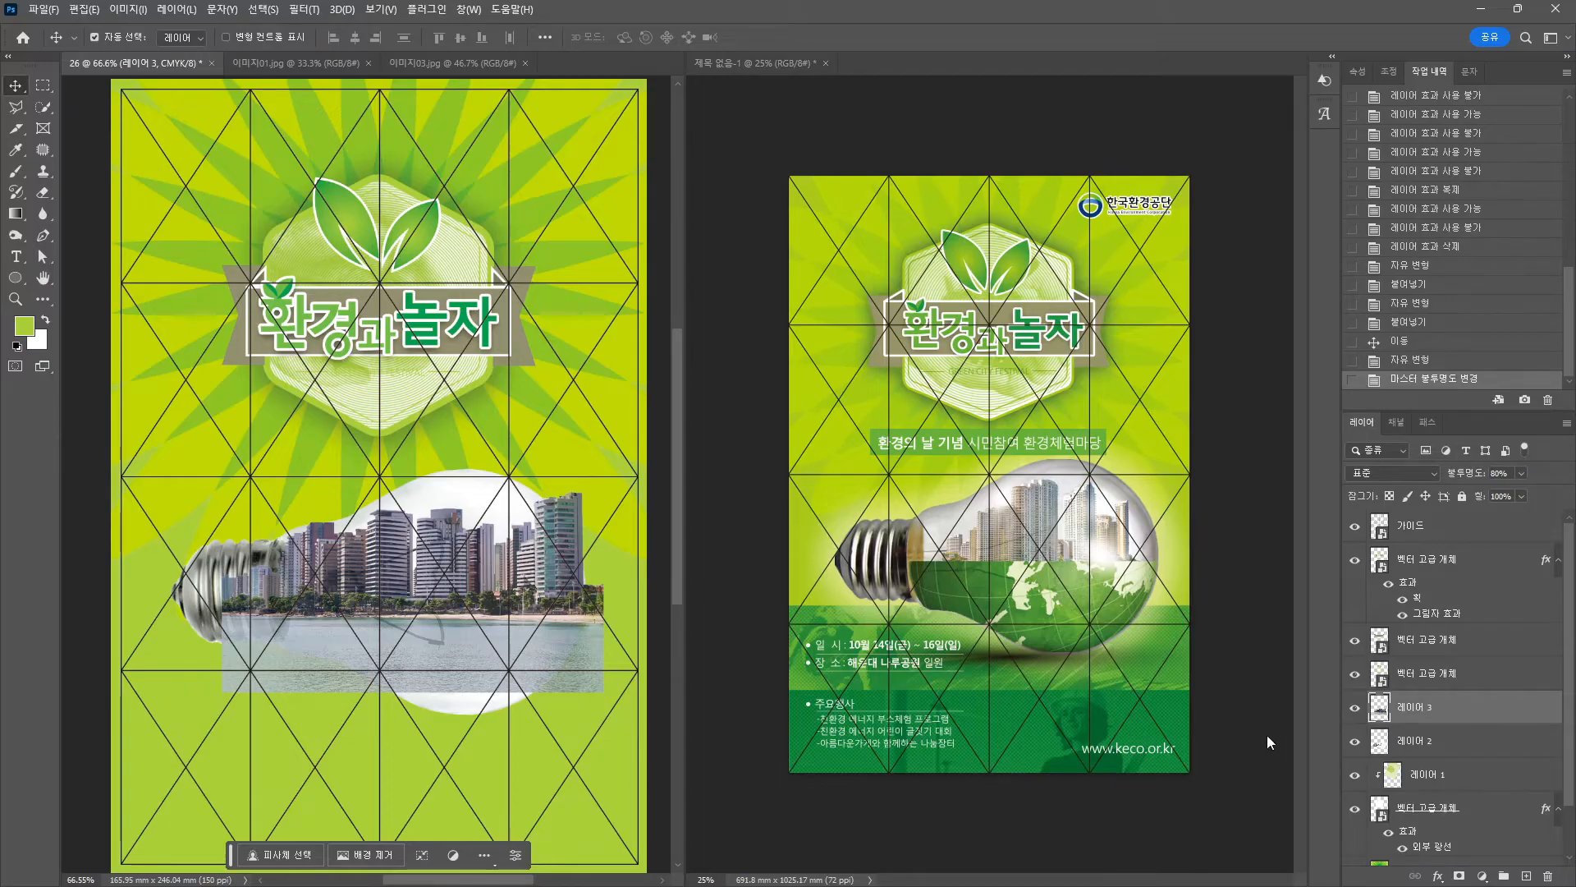
click(1459, 875)
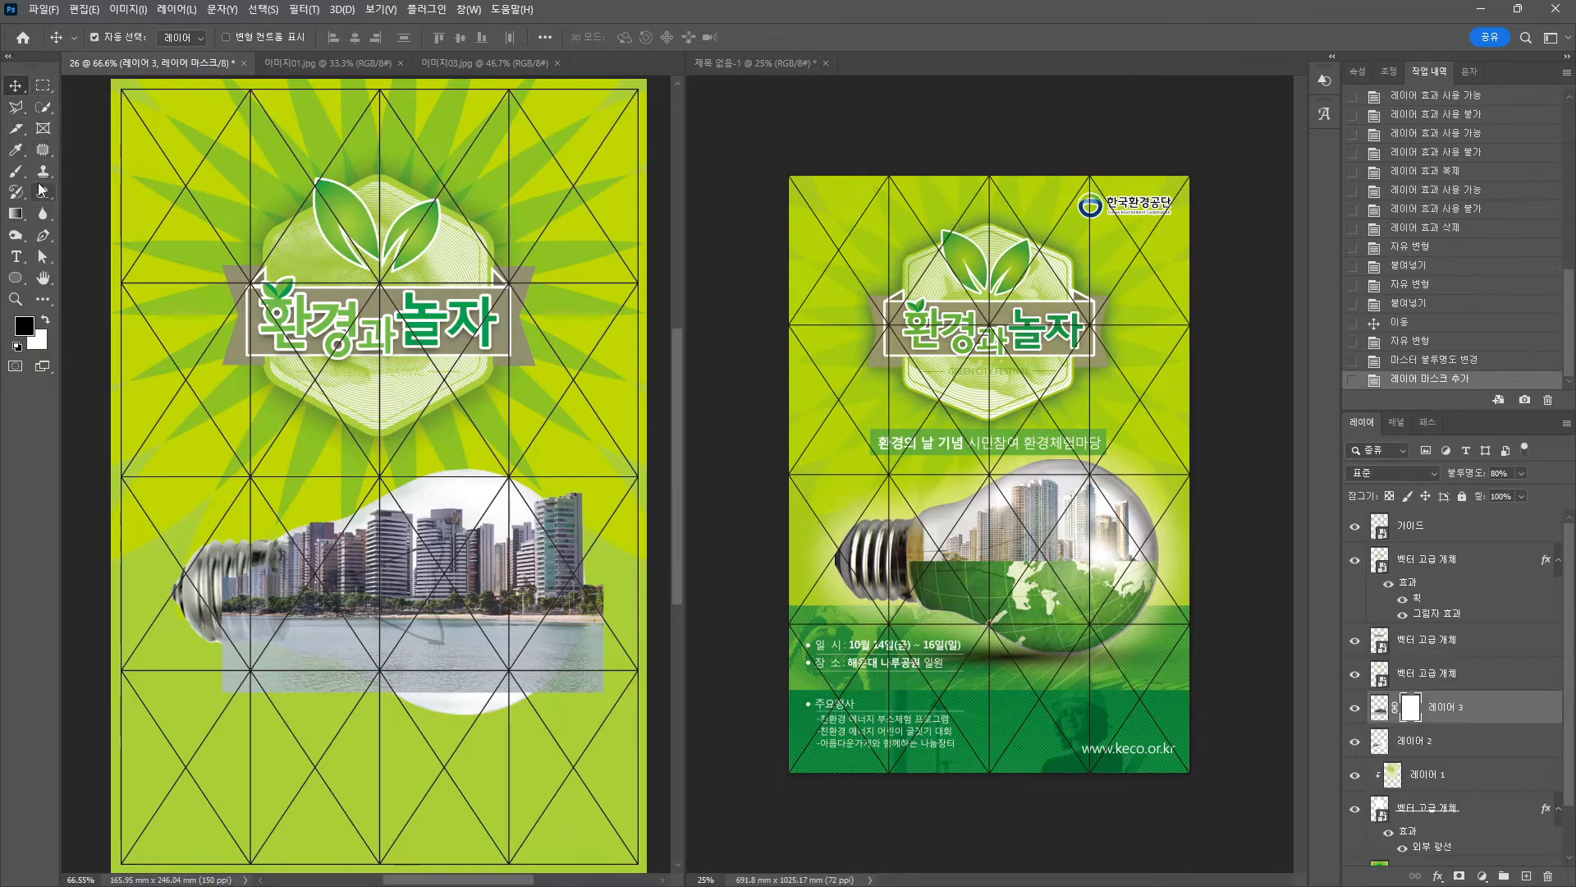
Hide the skyline's water strip by filling a rectangular selection black on the mask.
click(42, 84)
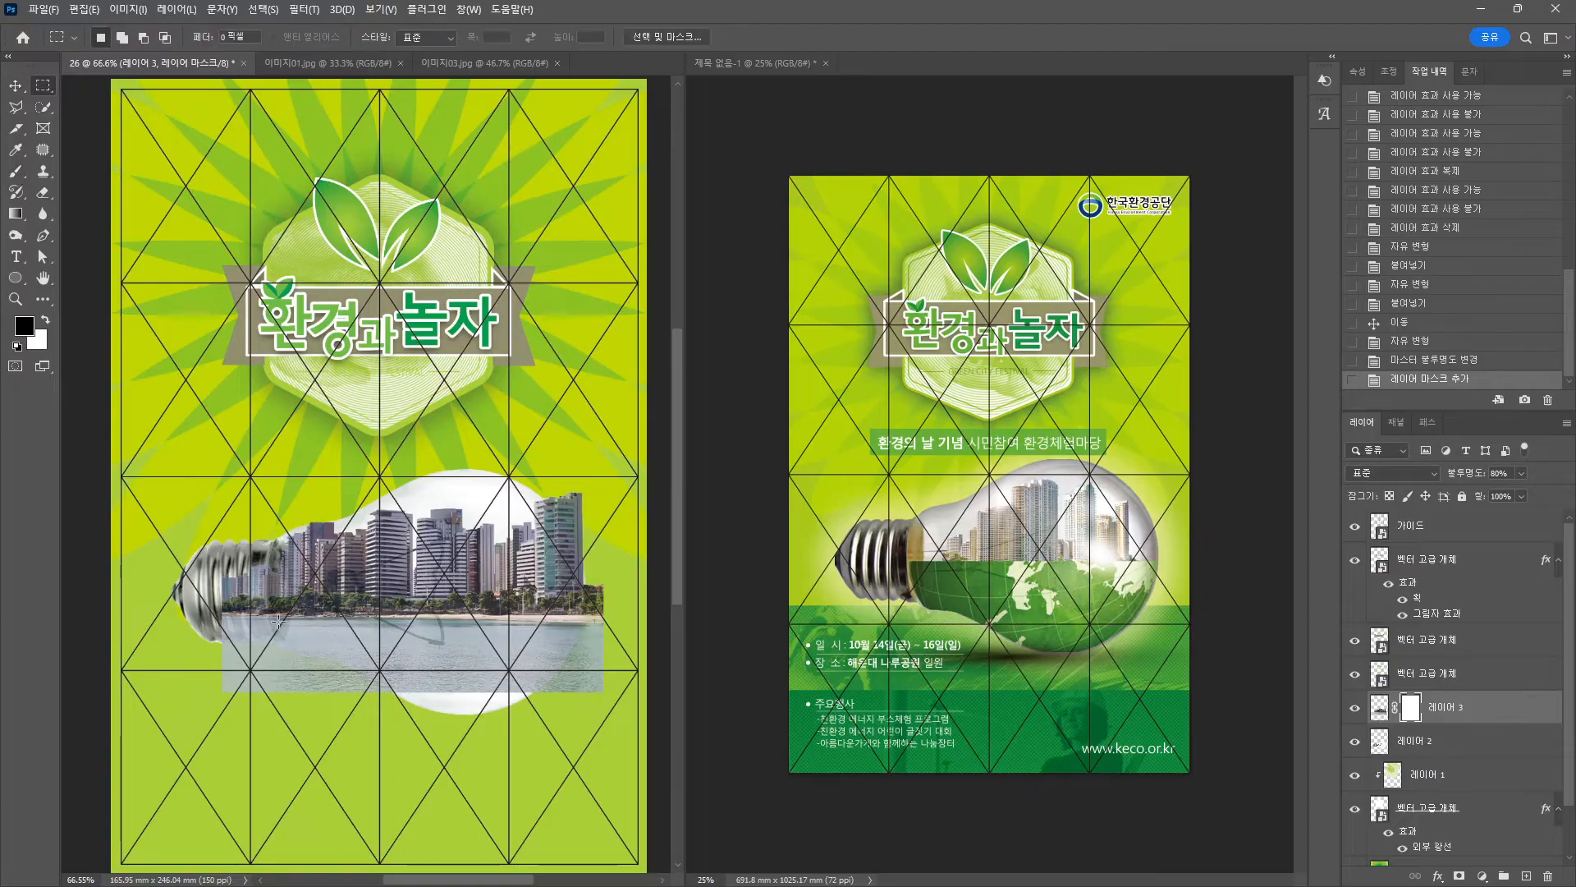
drag(215, 604, 647, 737)
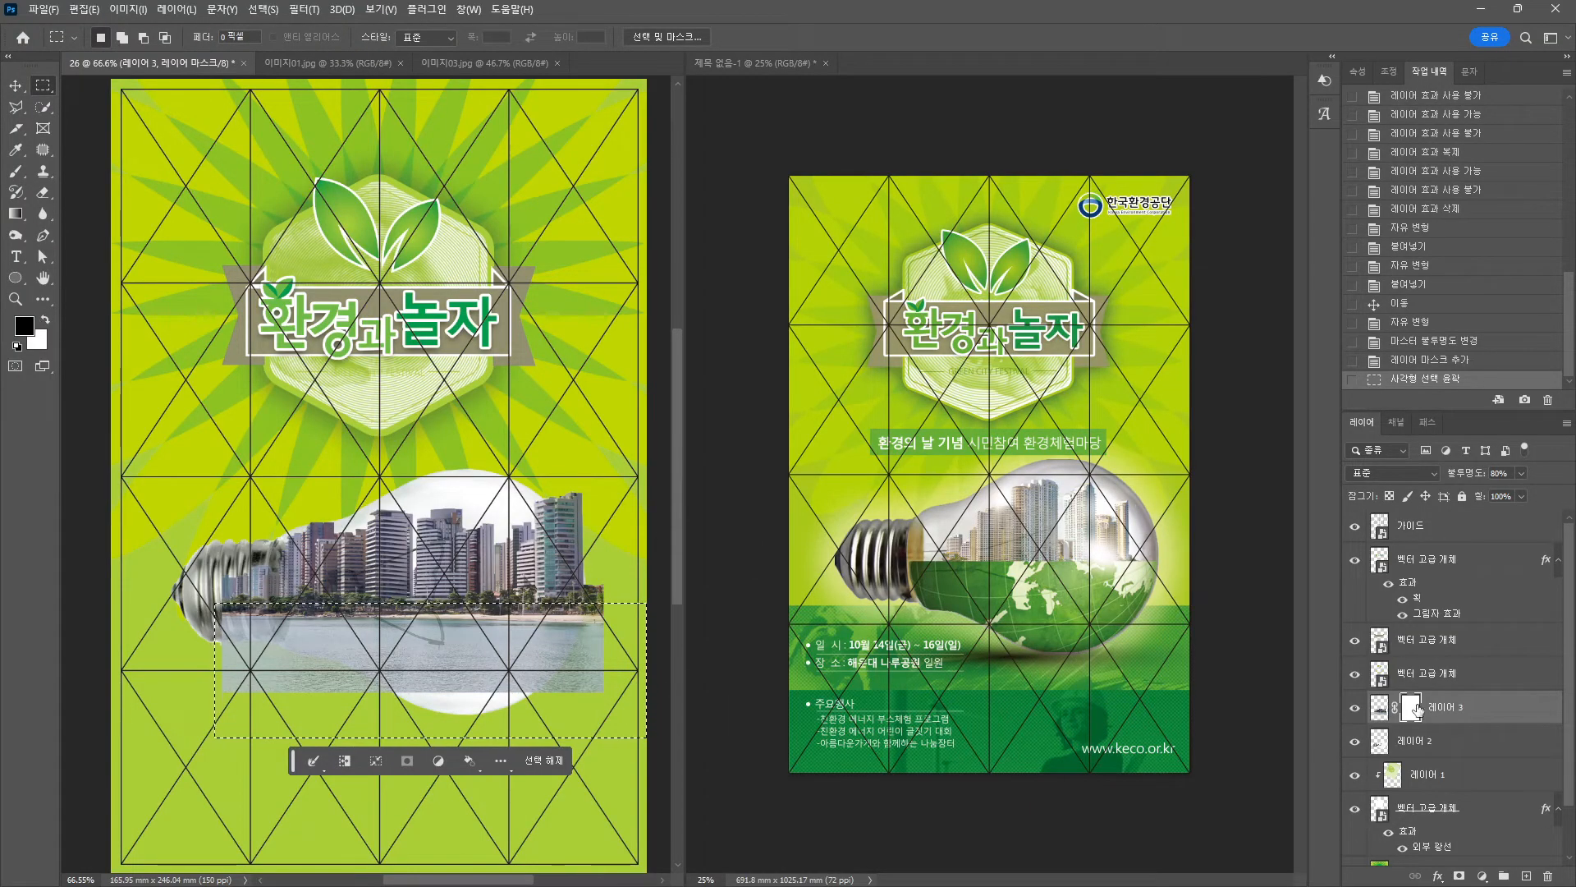
key(alt+BackSpace)
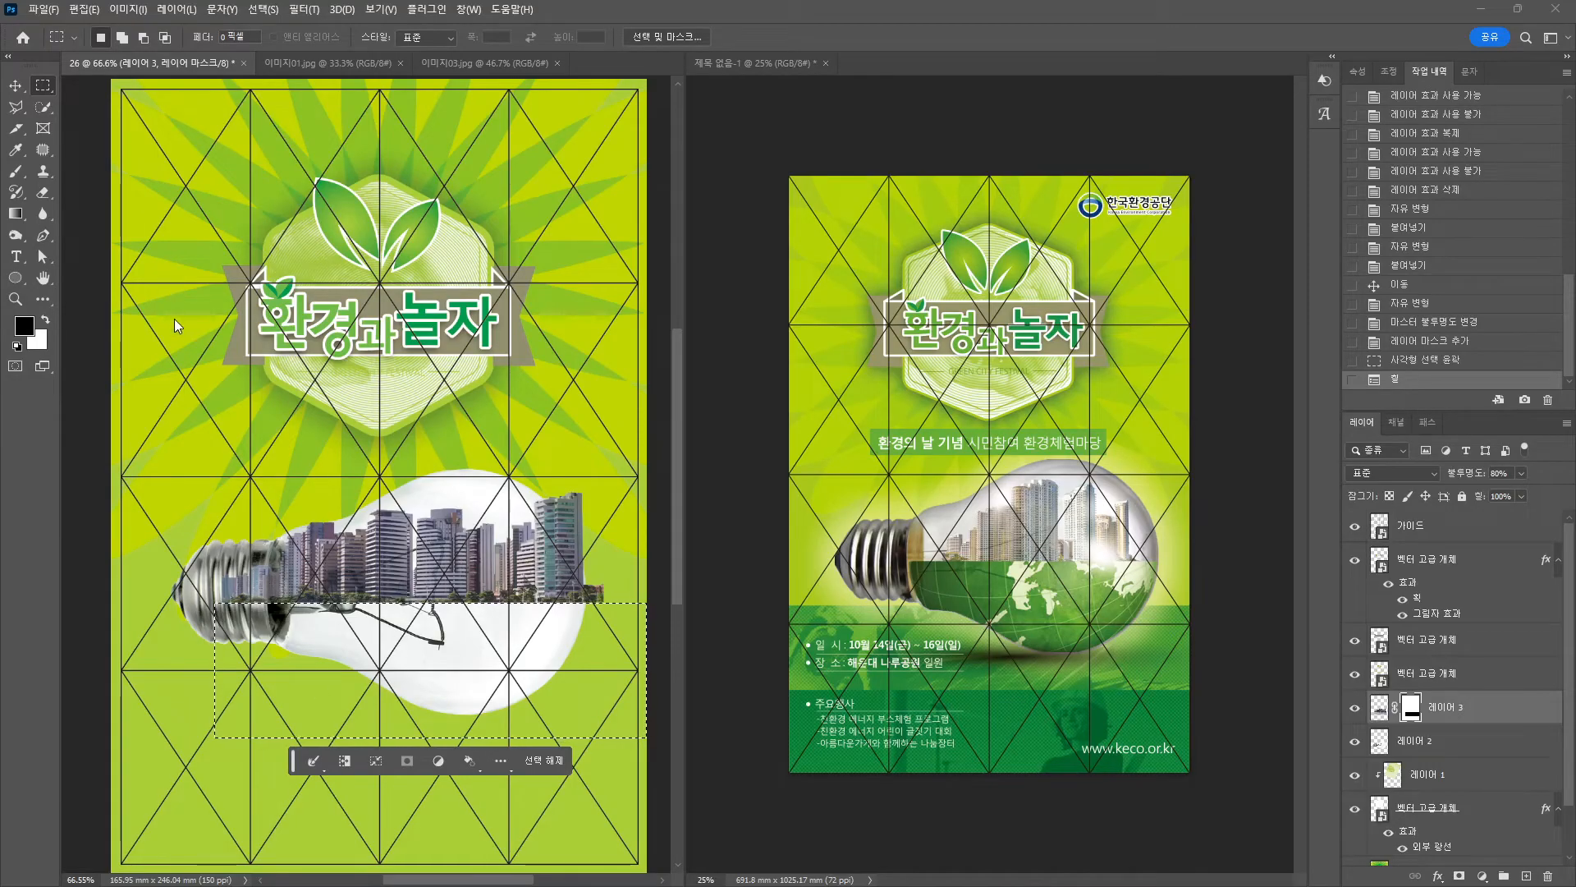
key(ctrl+d)
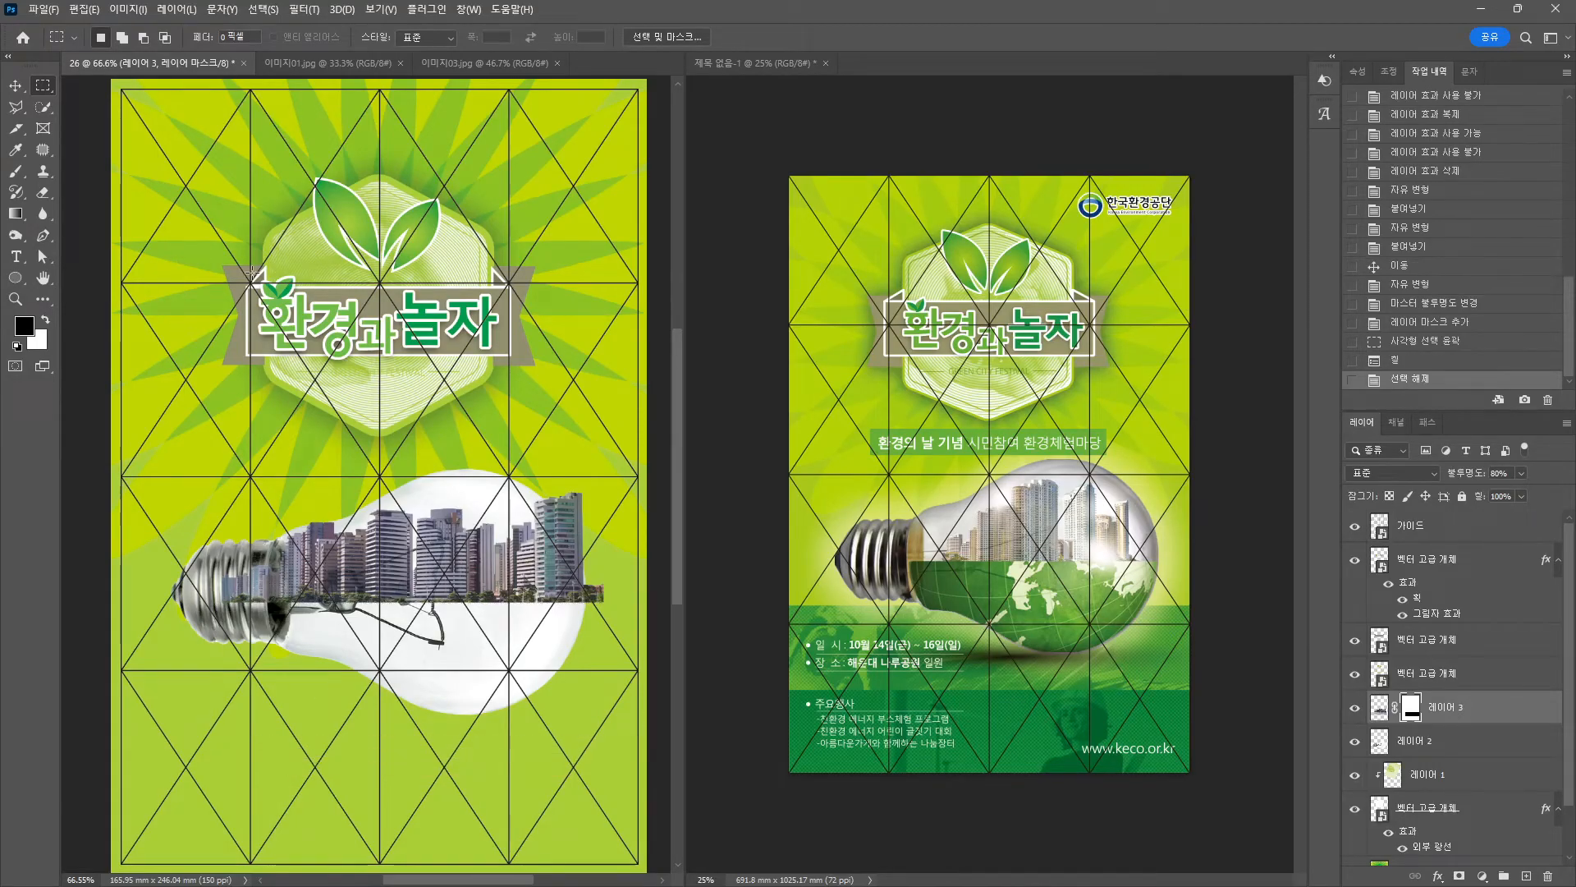
Paint black on the mask to hide the skyline edges outside the bulb.
click(16, 171)
mouse_move(226, 585)
mouse_down()
mouse_move(251, 612)
mouse_move(234, 579)
mouse_move(231, 613)
mouse_up()
drag(617, 597, 602, 605)
drag(608, 604, 604, 606)
Shrink the masked skyline to about 85% from its top-right corner.
key(ctrl+t)
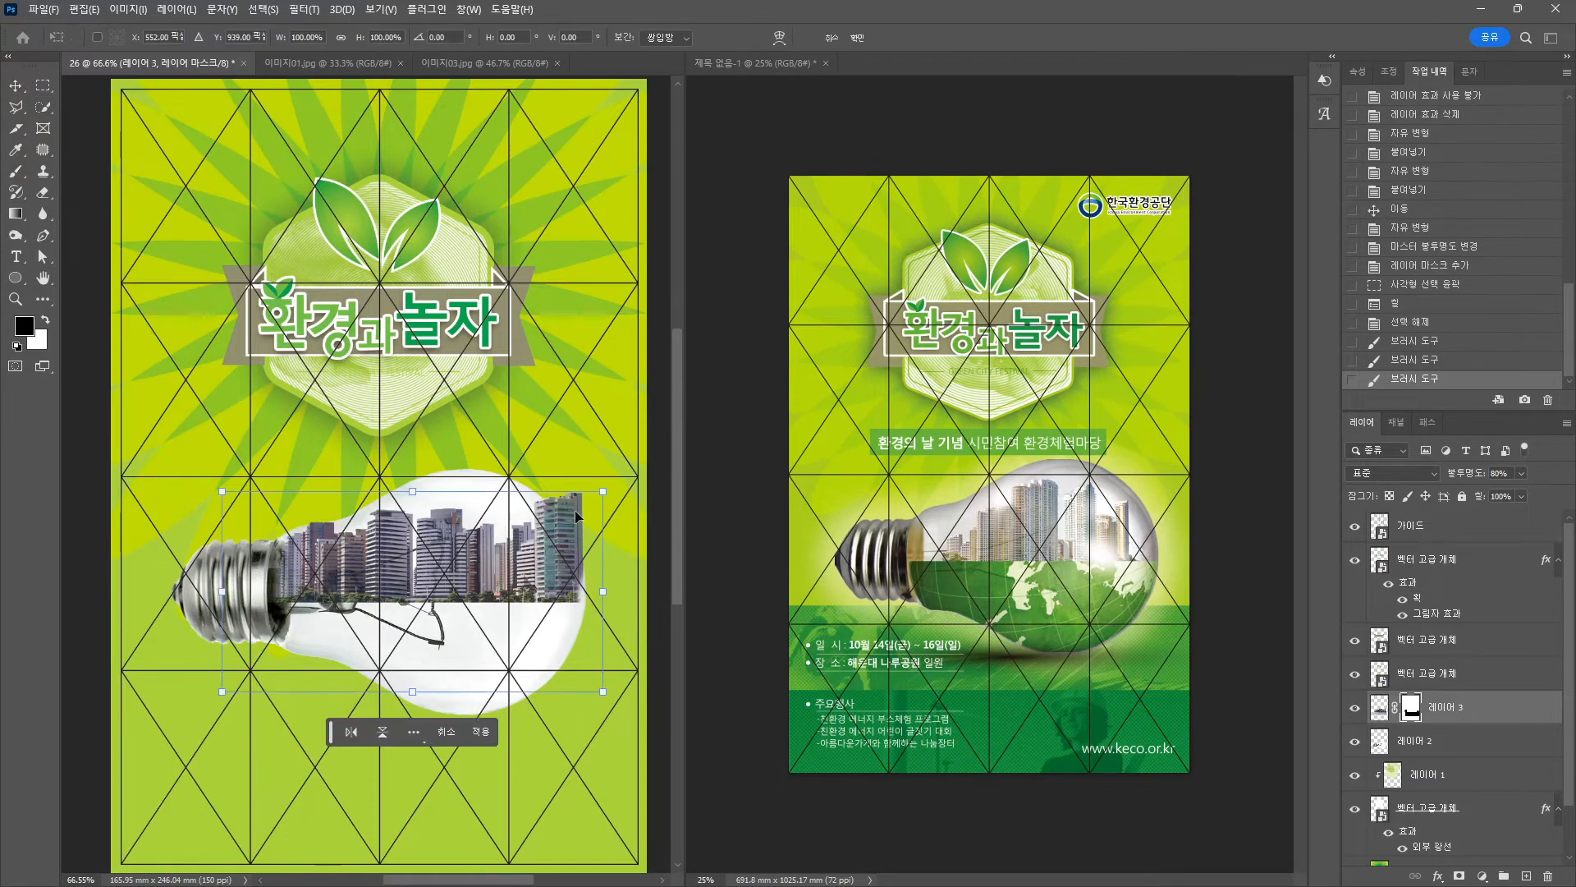
drag(599, 494, 584, 550)
key(Return)
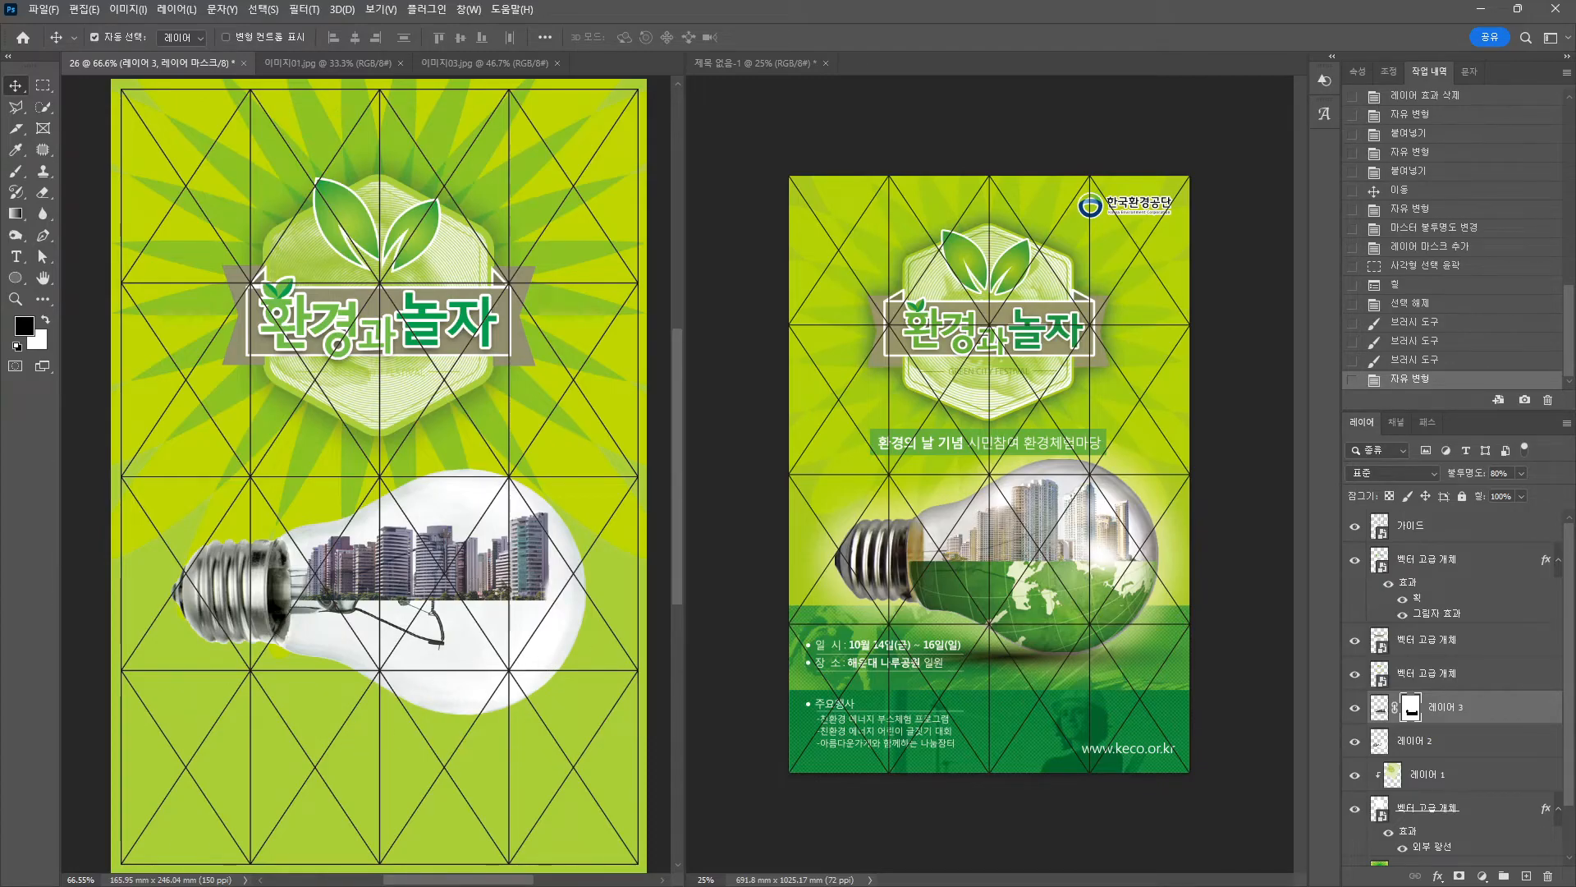
Open 이미지02.jpg, cut a rectangle of the world map, and close it without saving.
key(alt+Tab)
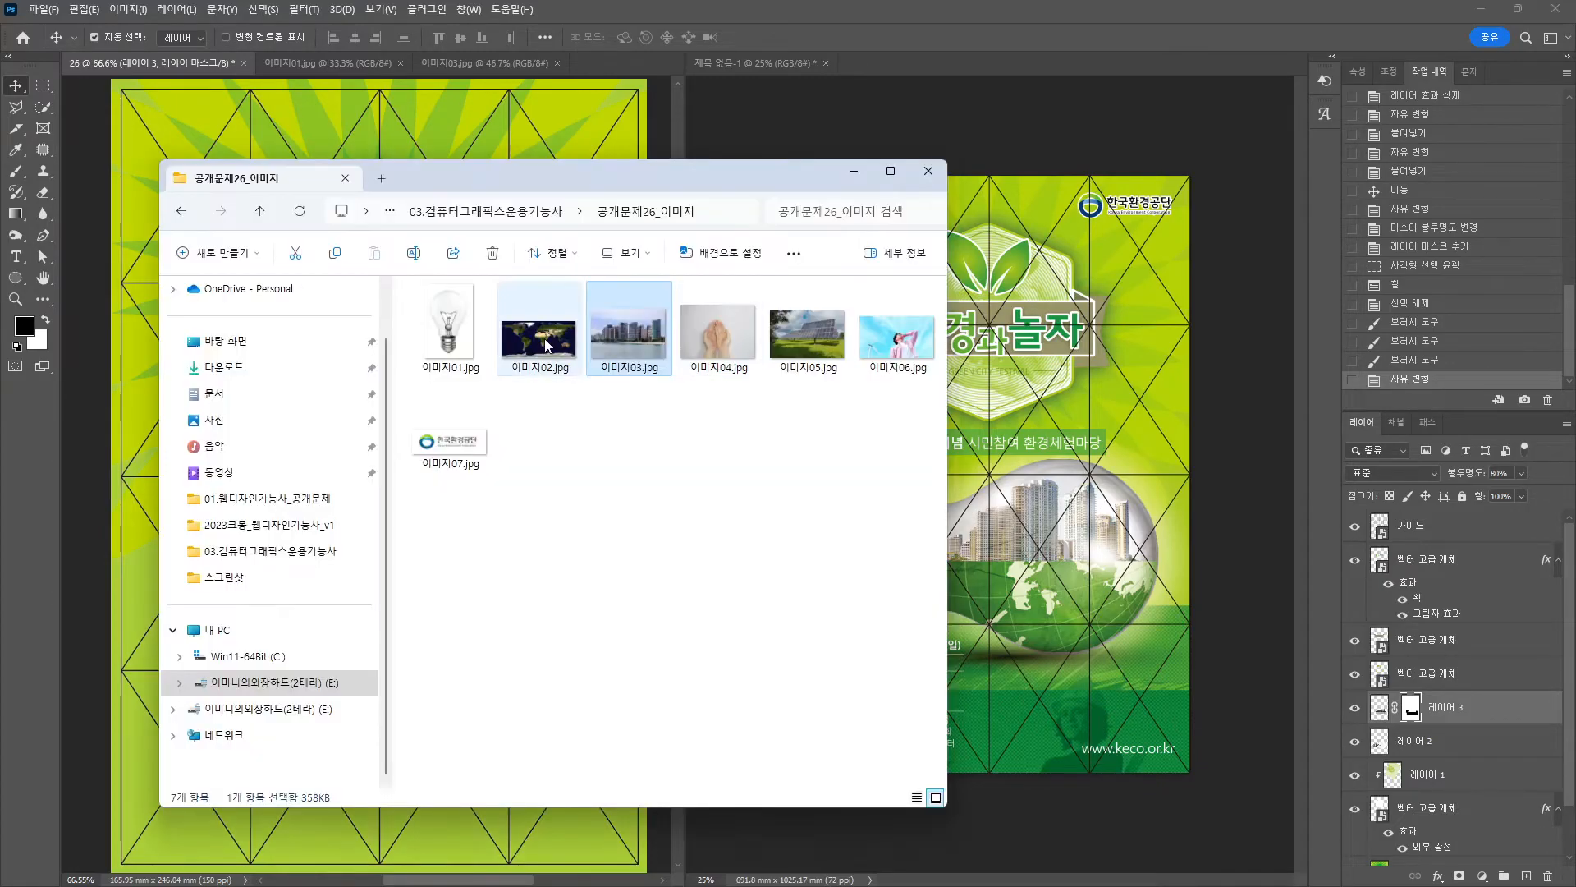
drag(539, 330, 551, 9)
drag(535, 61, 486, 210)
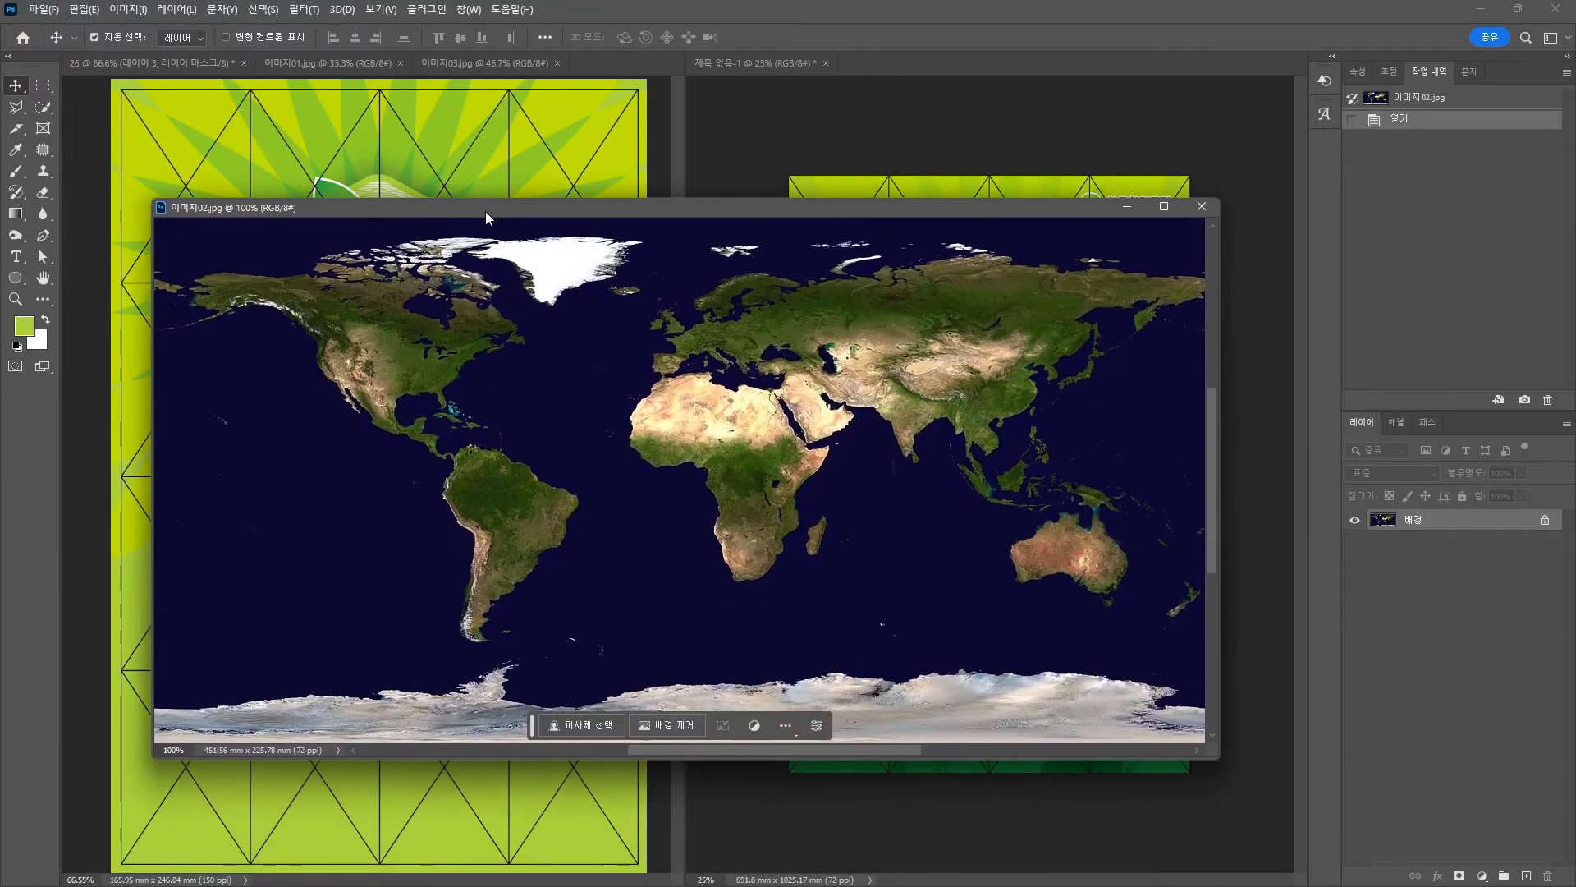
scroll(1047, 519, up, 1)
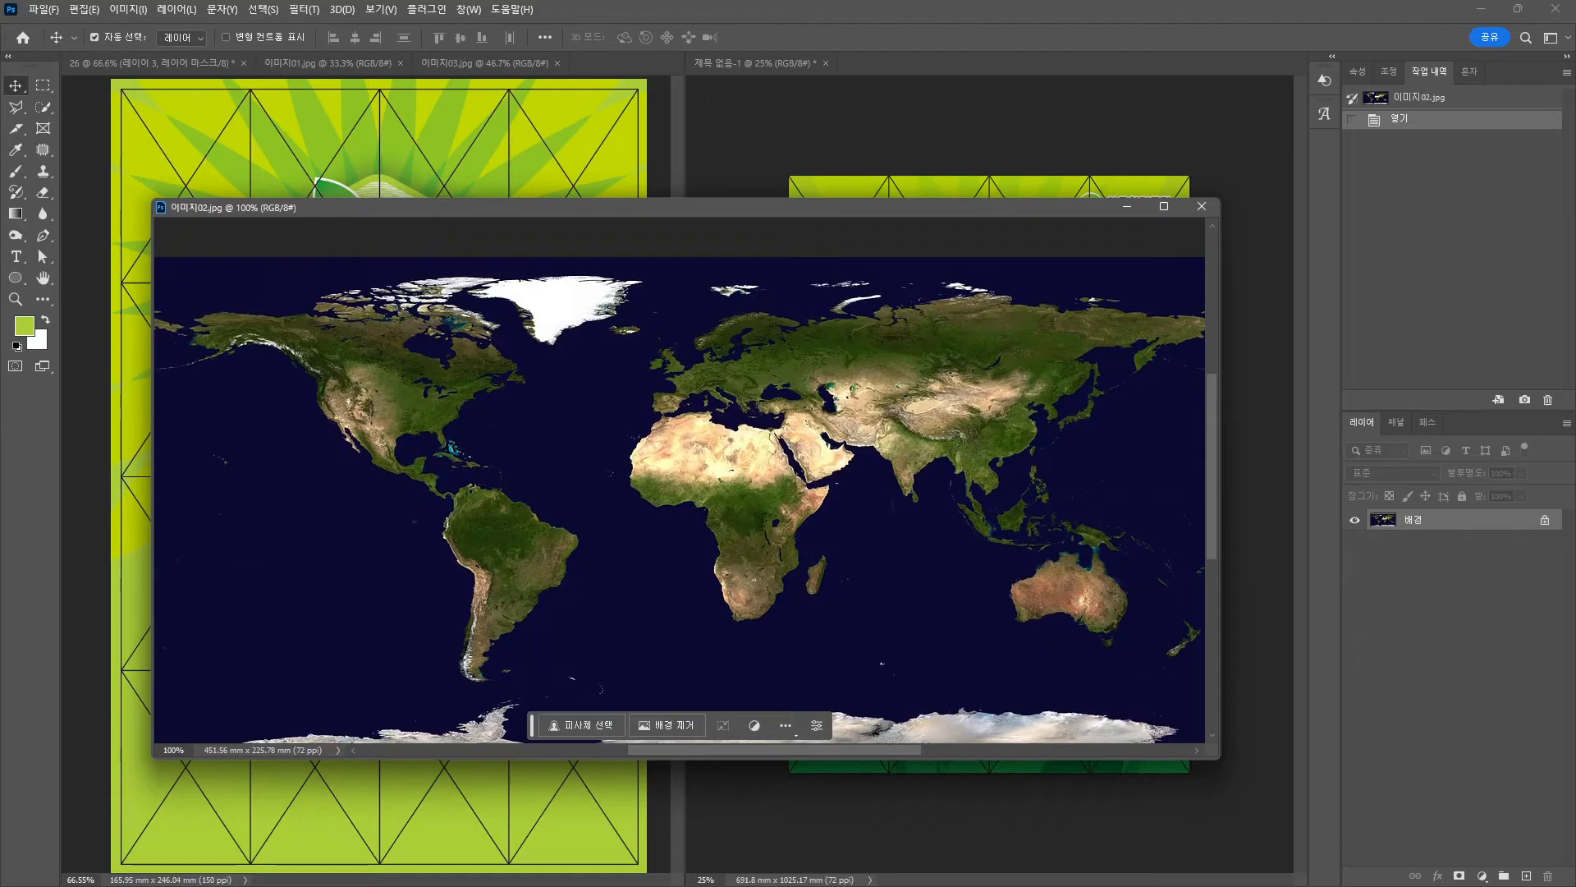
click(43, 85)
drag(619, 282, 1191, 619)
key(ctrl+x)
click(1201, 207)
key(n)
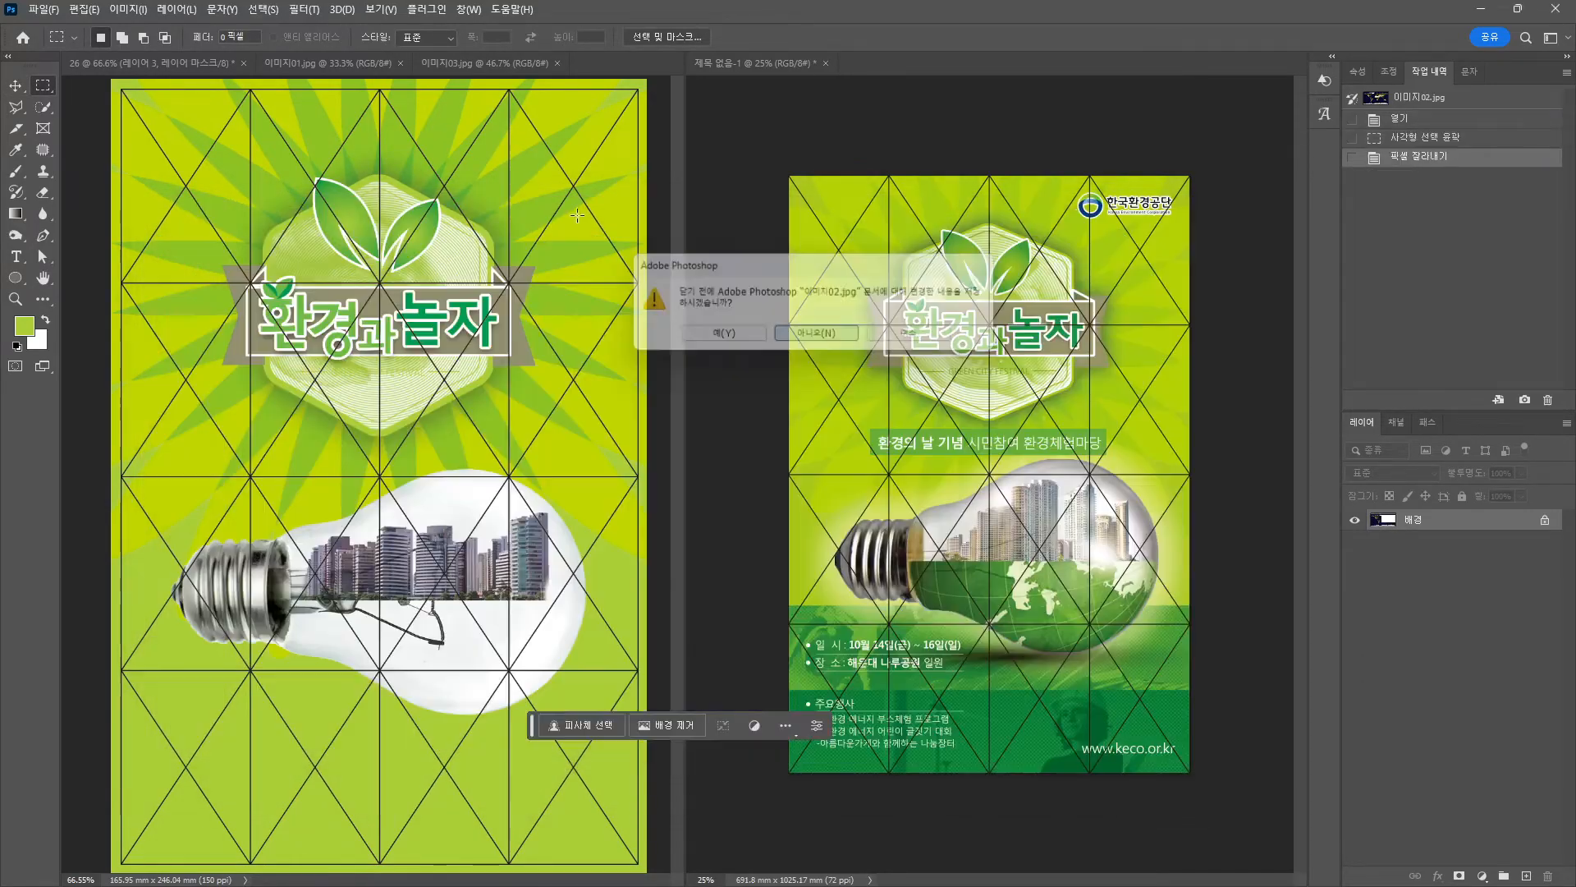
Paste the map into the poster, move it down over the bulb, and add a layer mask.
click(14, 86)
key(ctrl+v)
drag(484, 452, 551, 653)
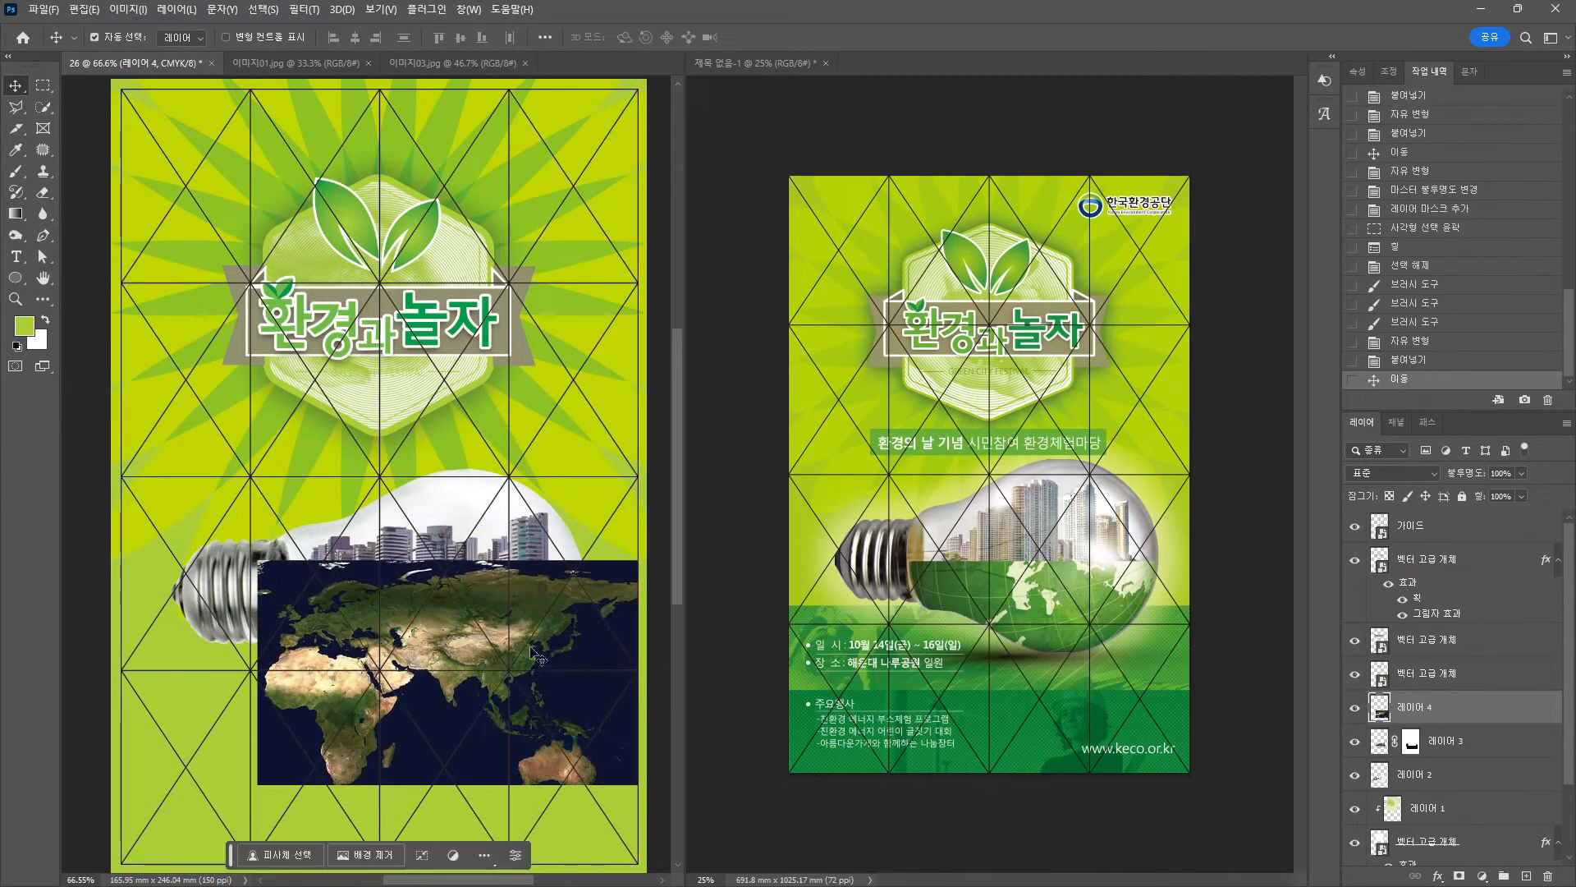
key(space)
drag(474, 618, 433, 521)
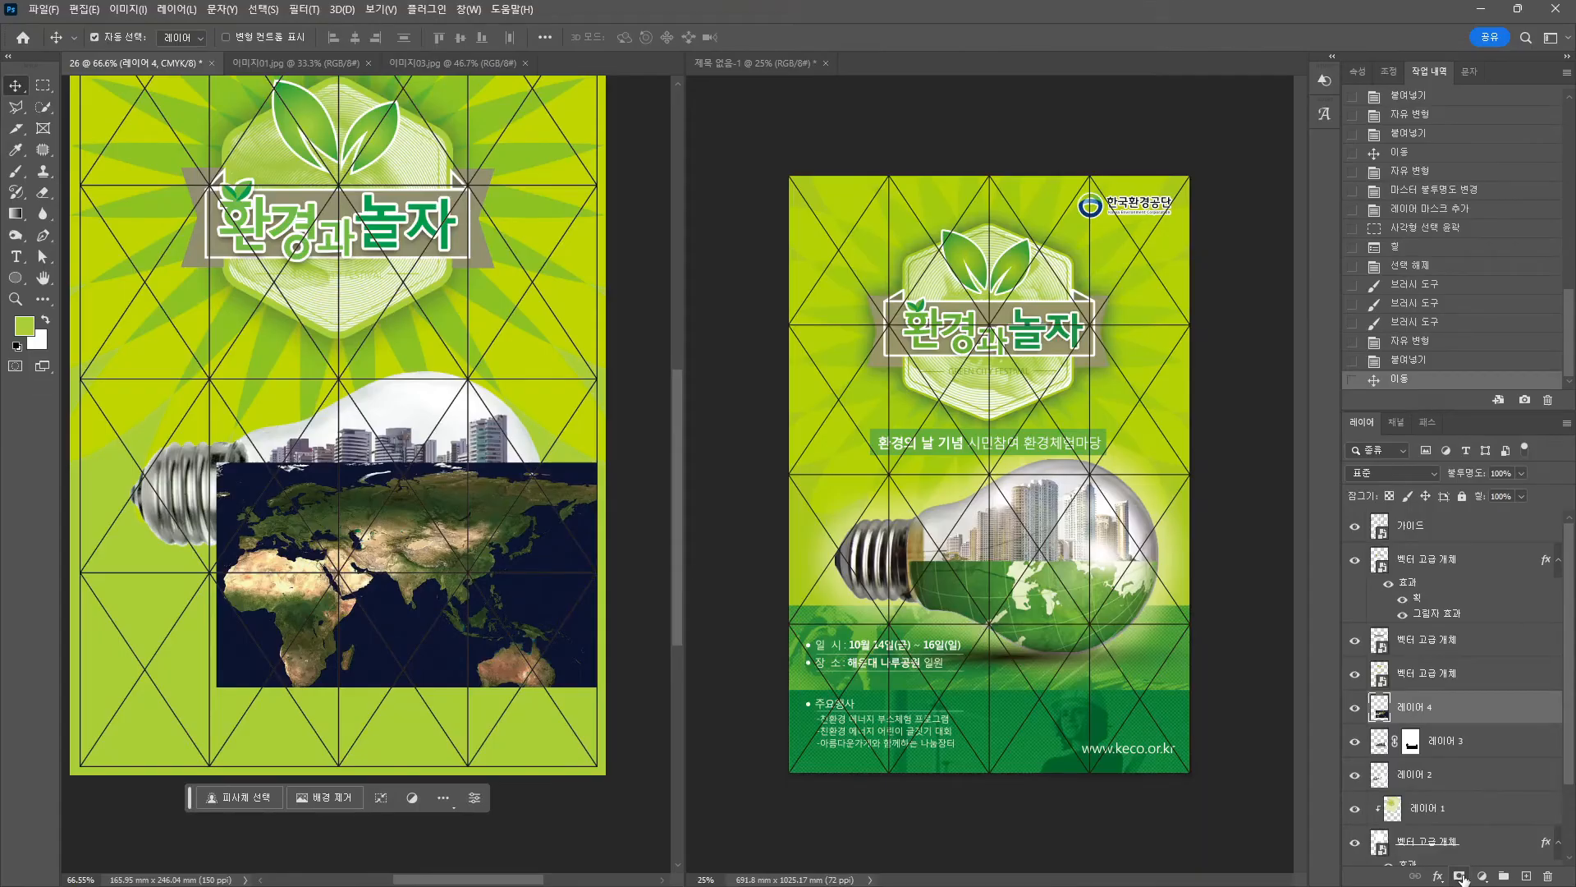
click(1460, 876)
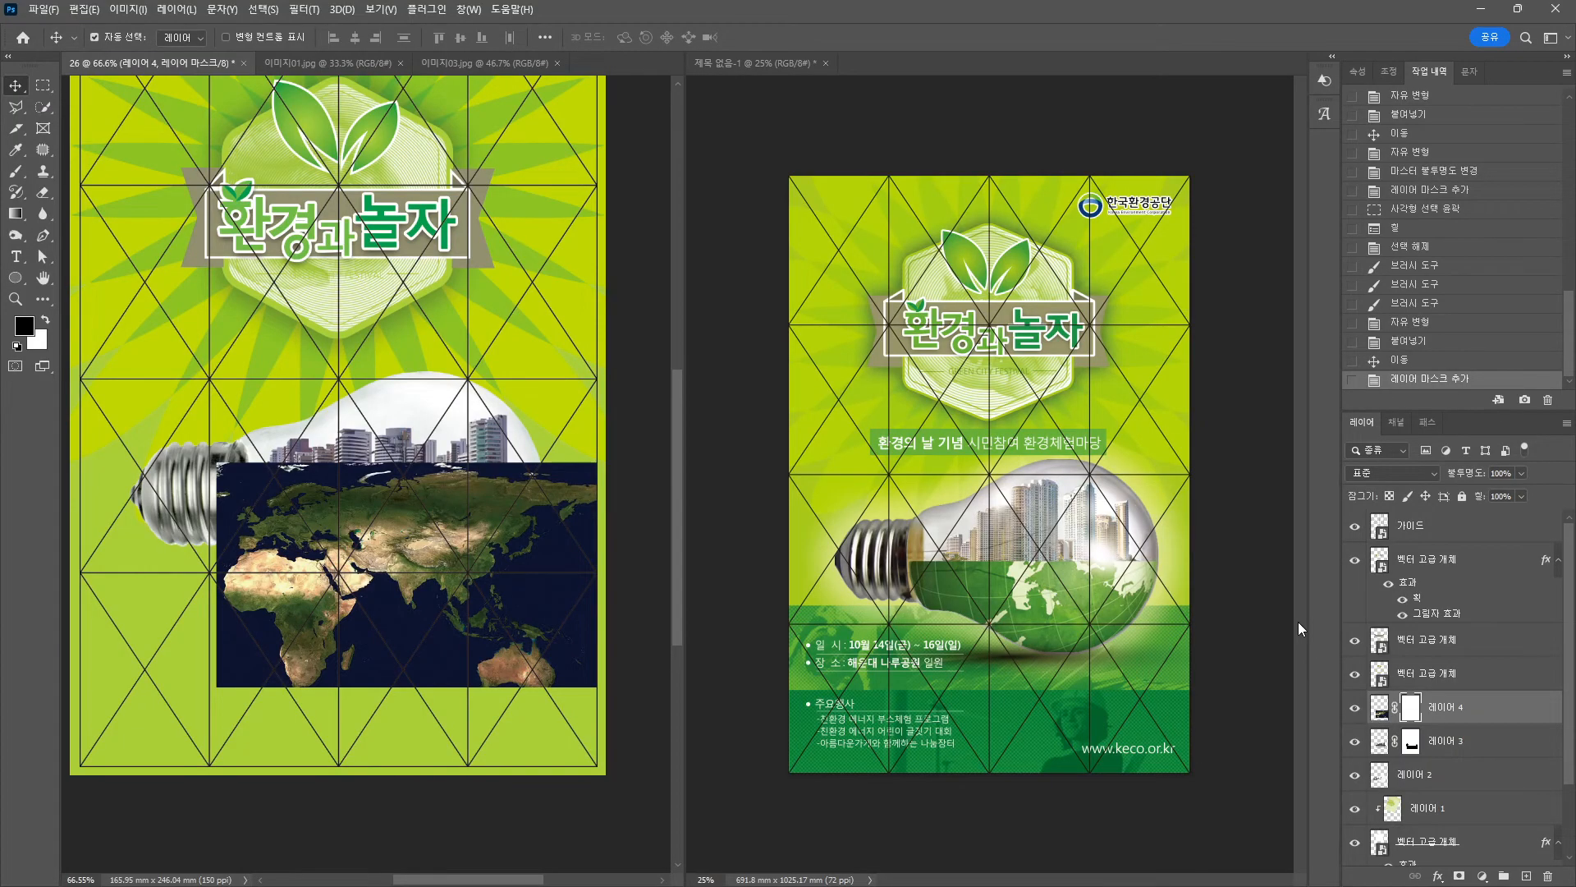
Load the lightbulb layer 레이어 2's outline as a selection and invert it.
scroll(1469, 698, down, 3)
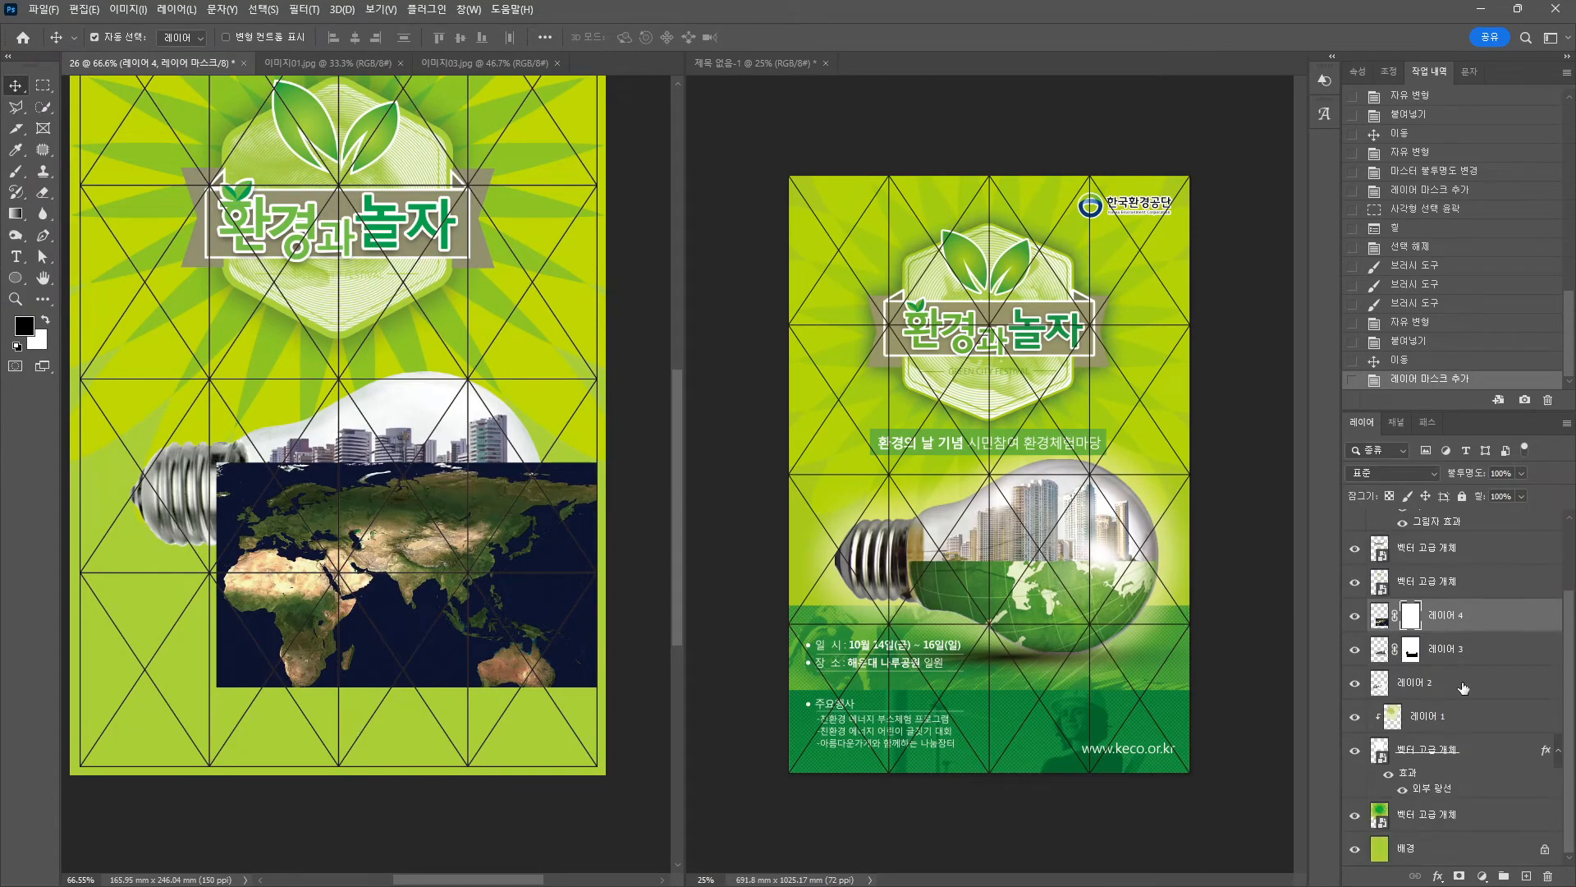
scroll(1445, 735, up, 2)
click(439, 396)
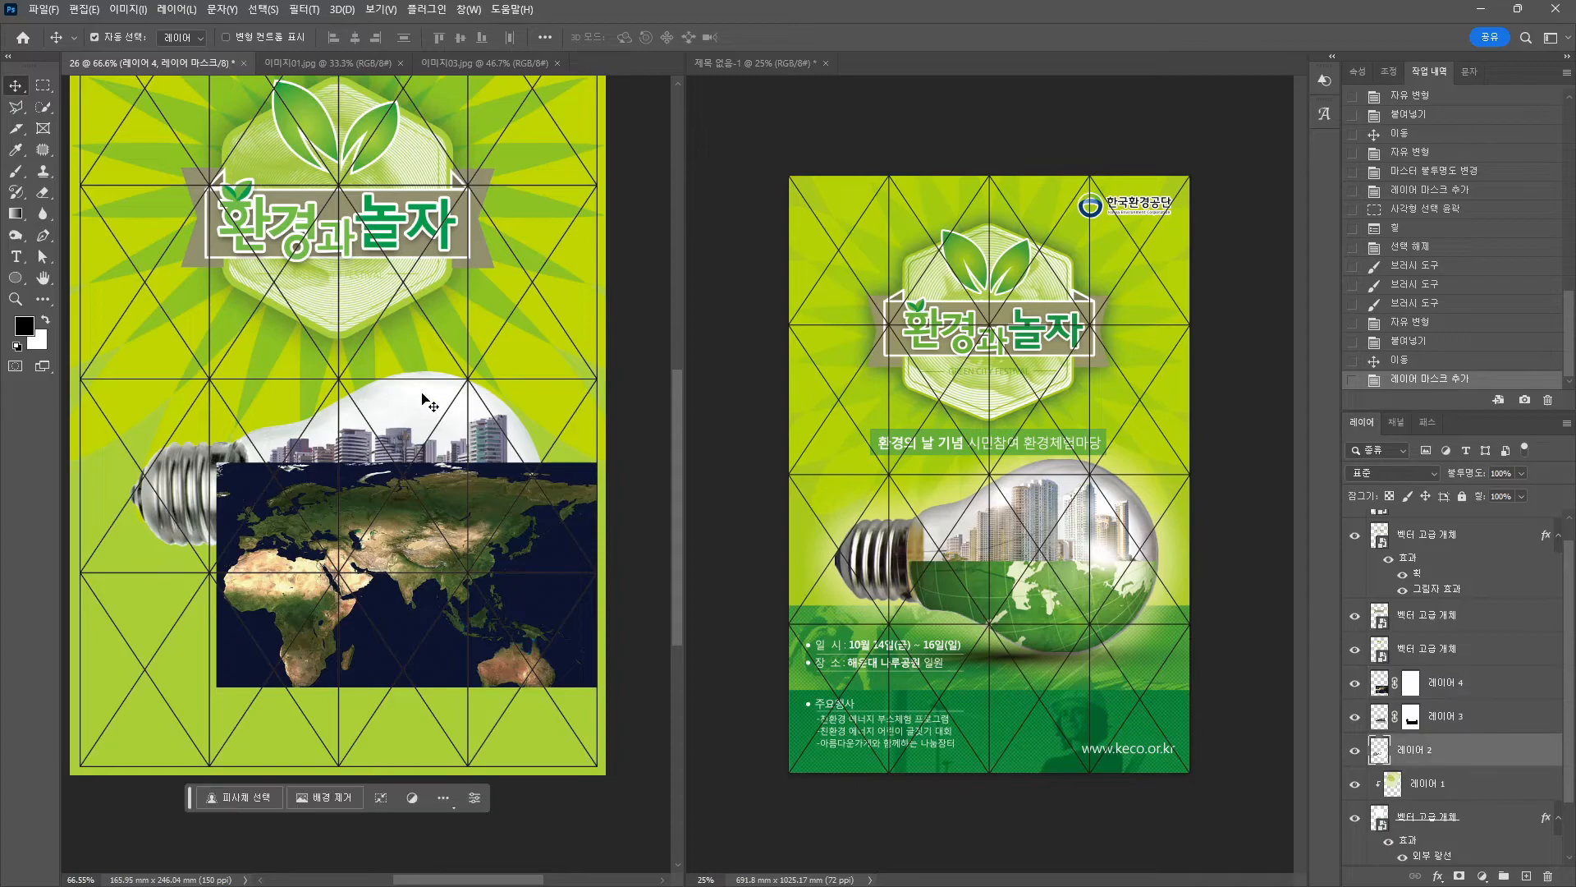
click(1355, 752)
click(1355, 752)
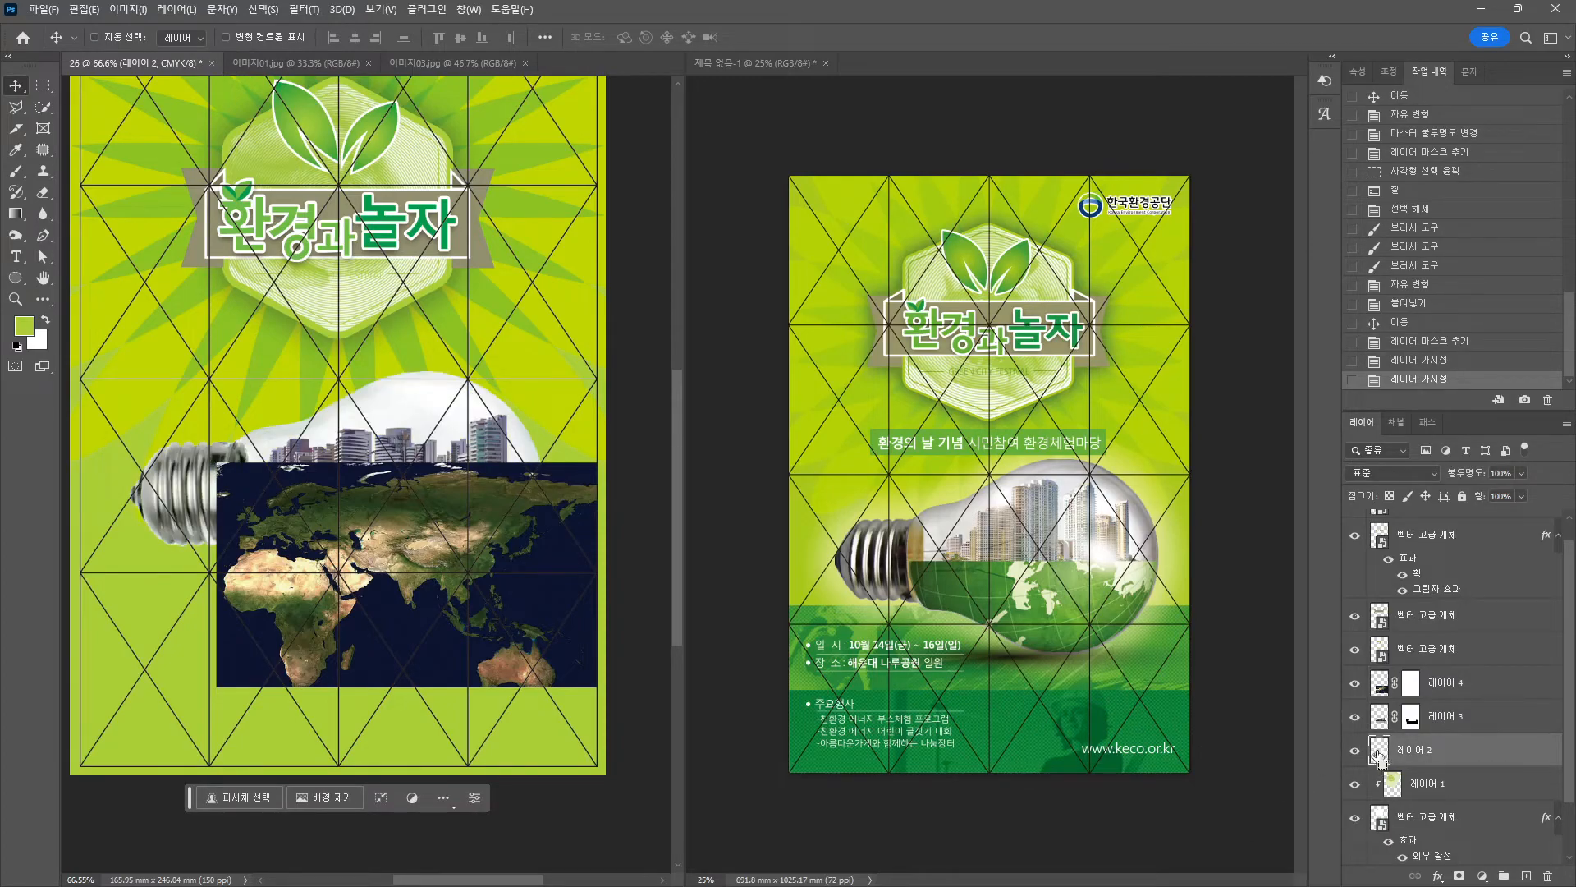
ctrl+click(1379, 749)
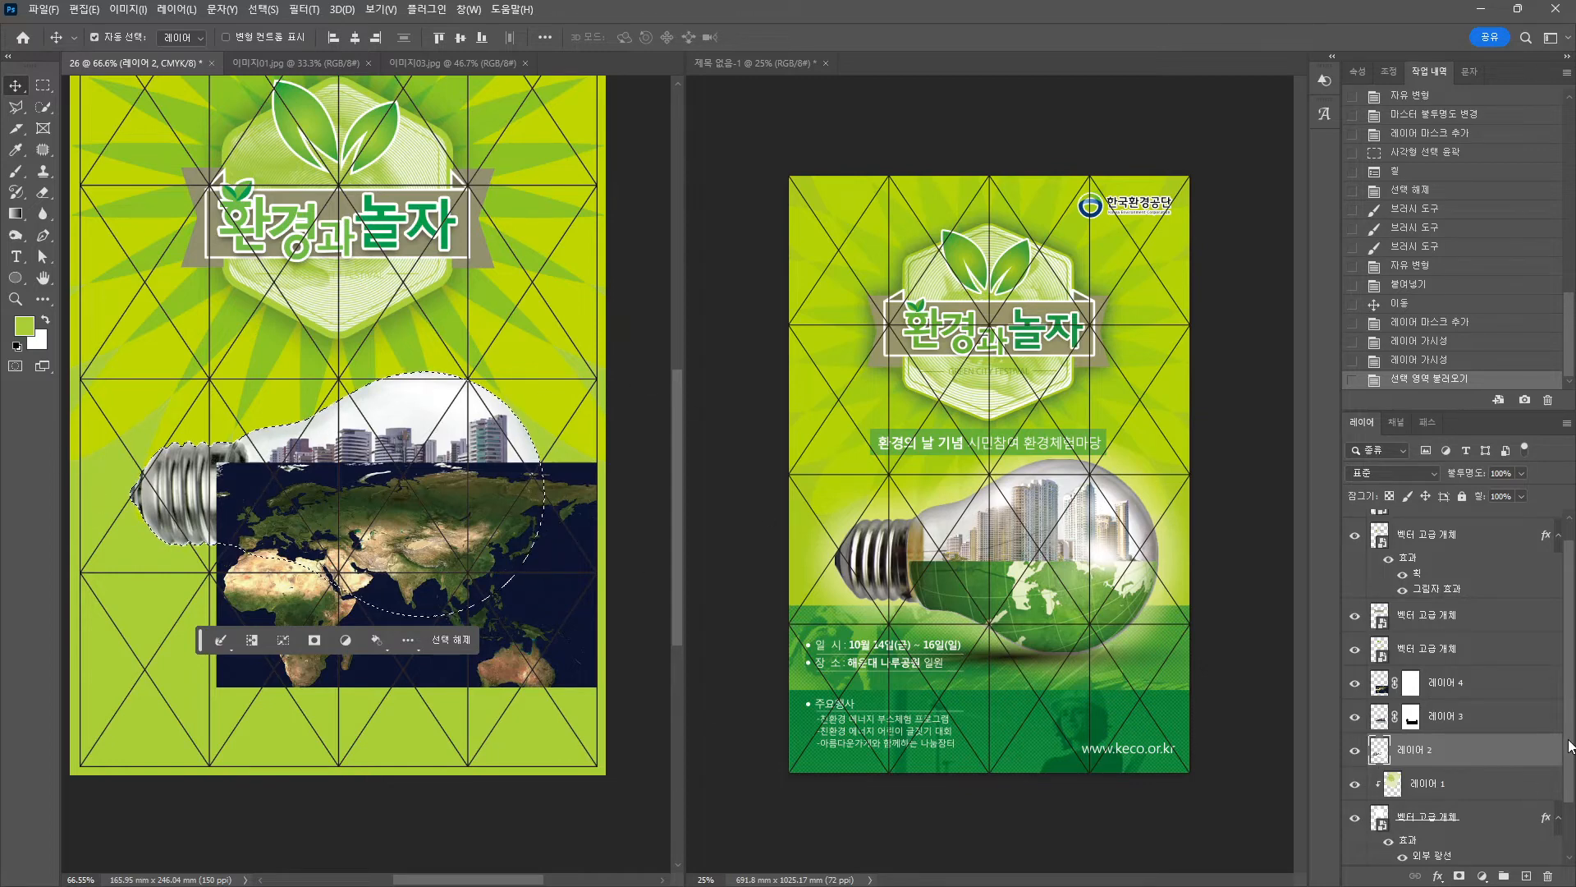
key(ctrl+shift+i)
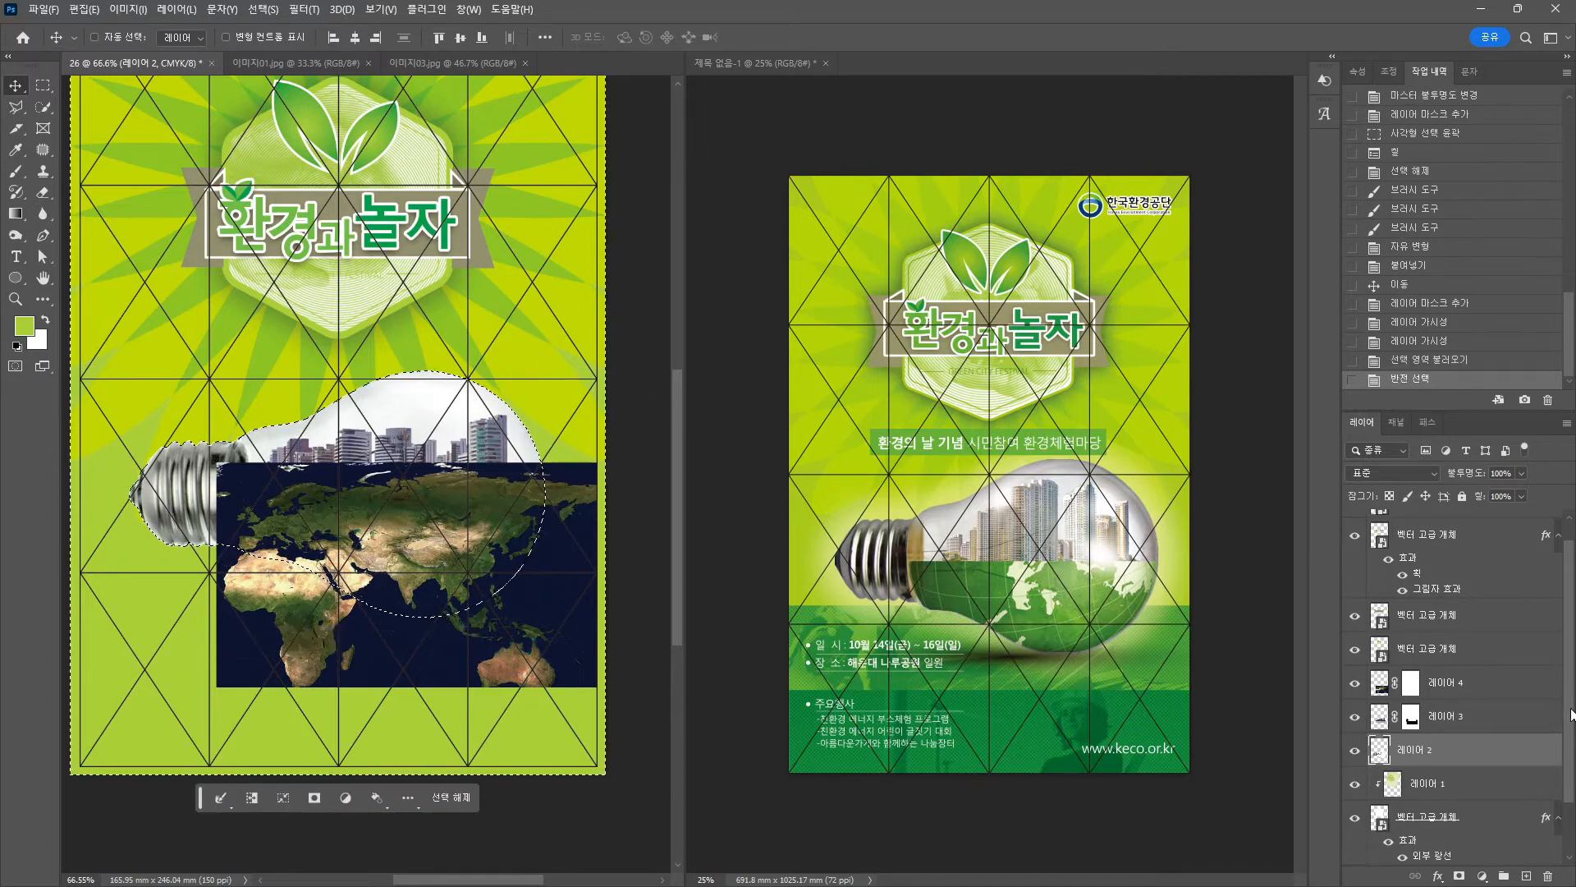
Fill 레이어 4's mask black outside the bulb, then deselect.
click(1429, 689)
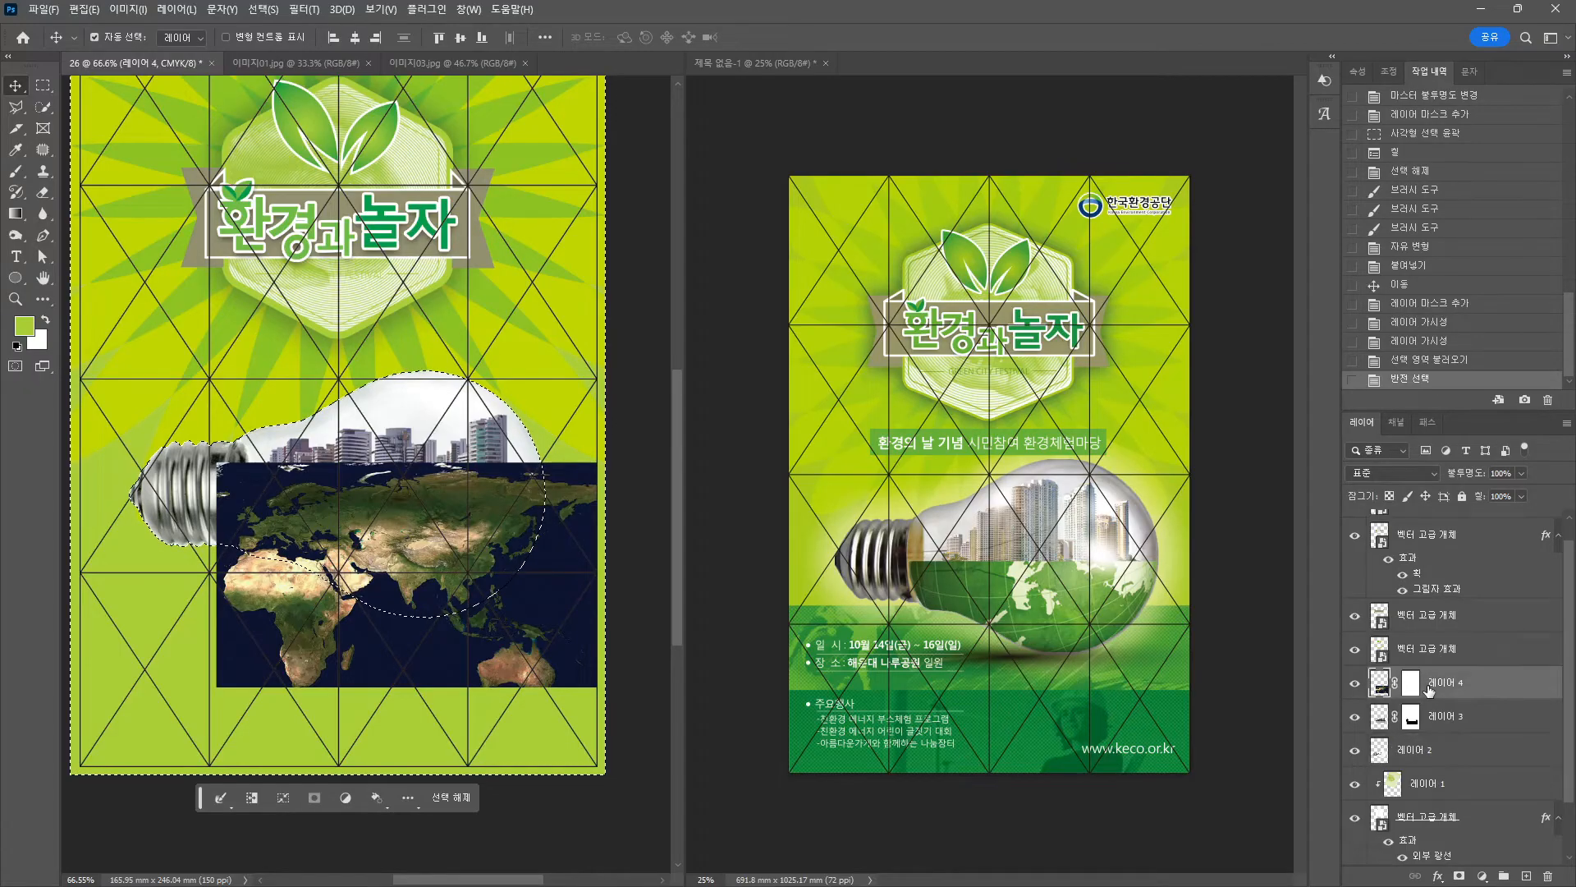
click(22, 348)
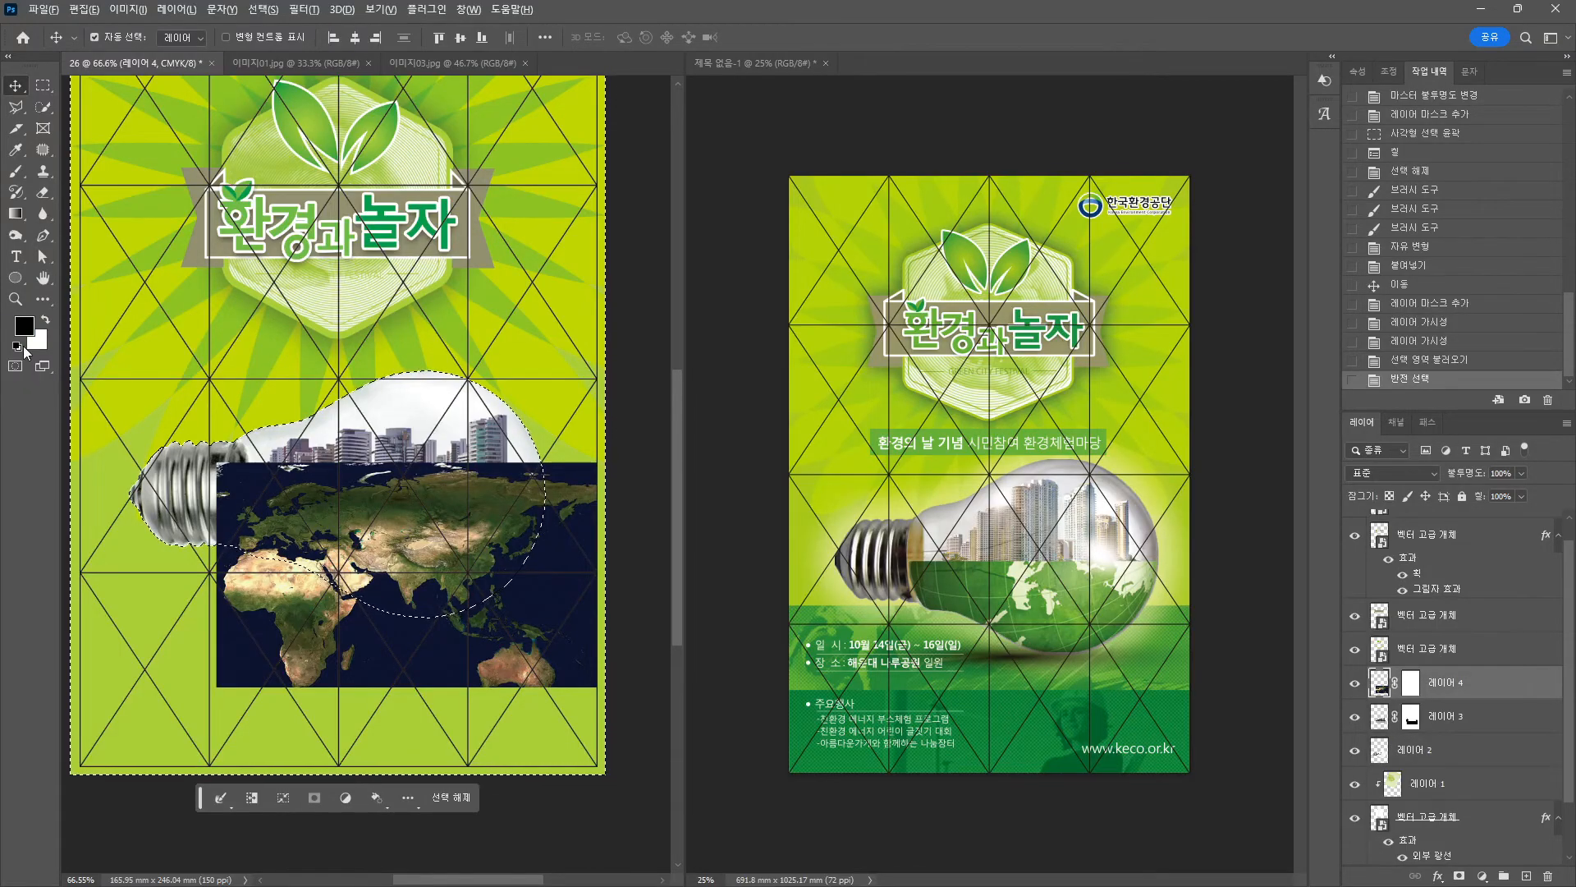
key(alt+BackSpace)
key(ctrl+z)
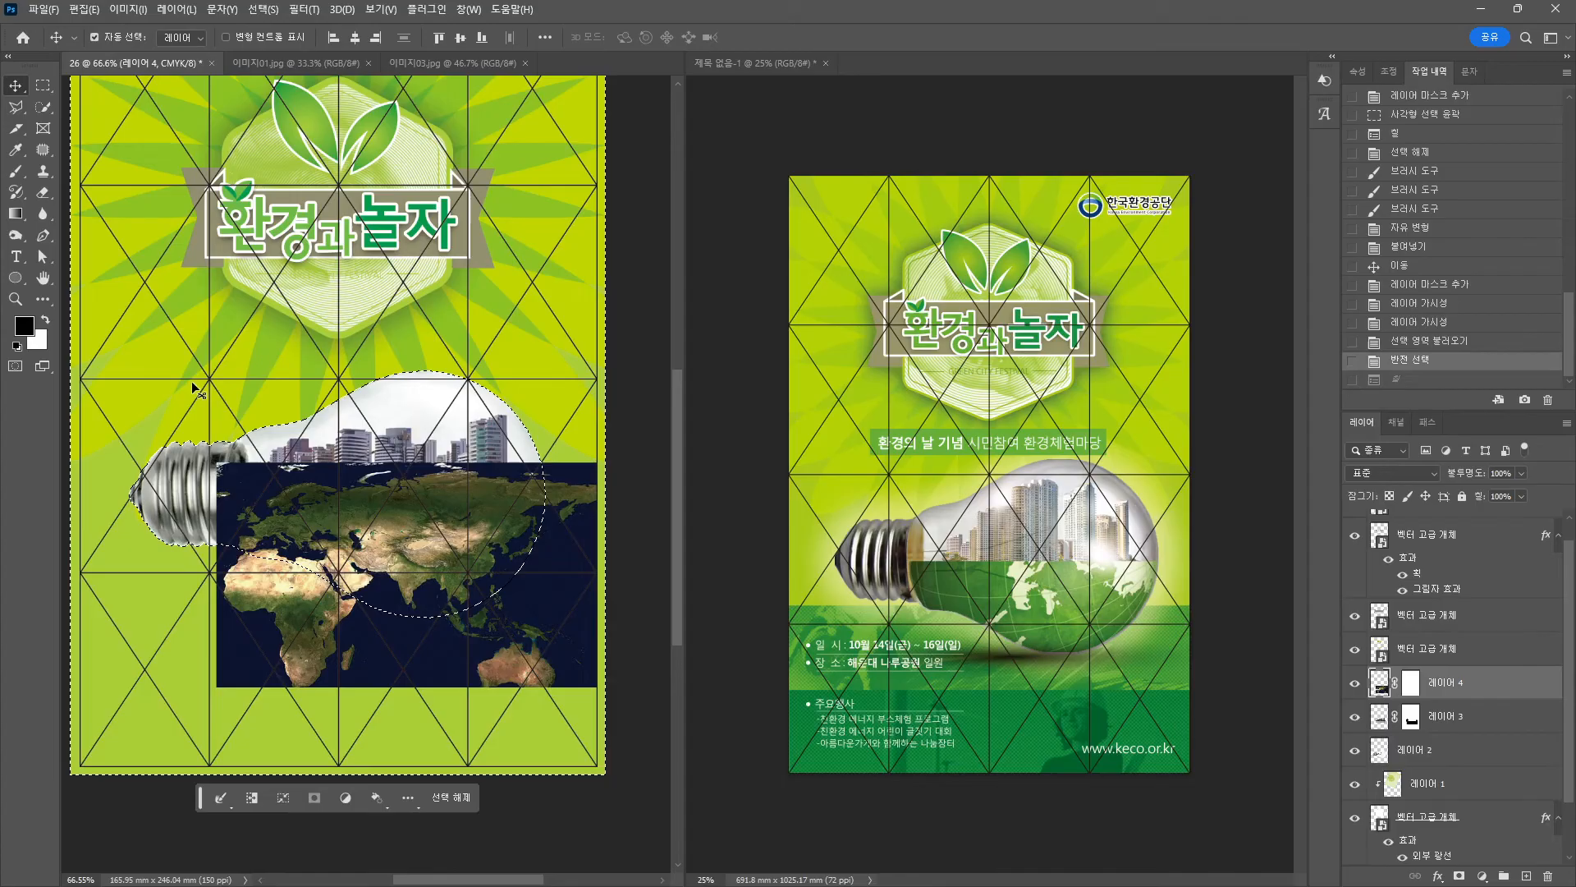
click(1410, 686)
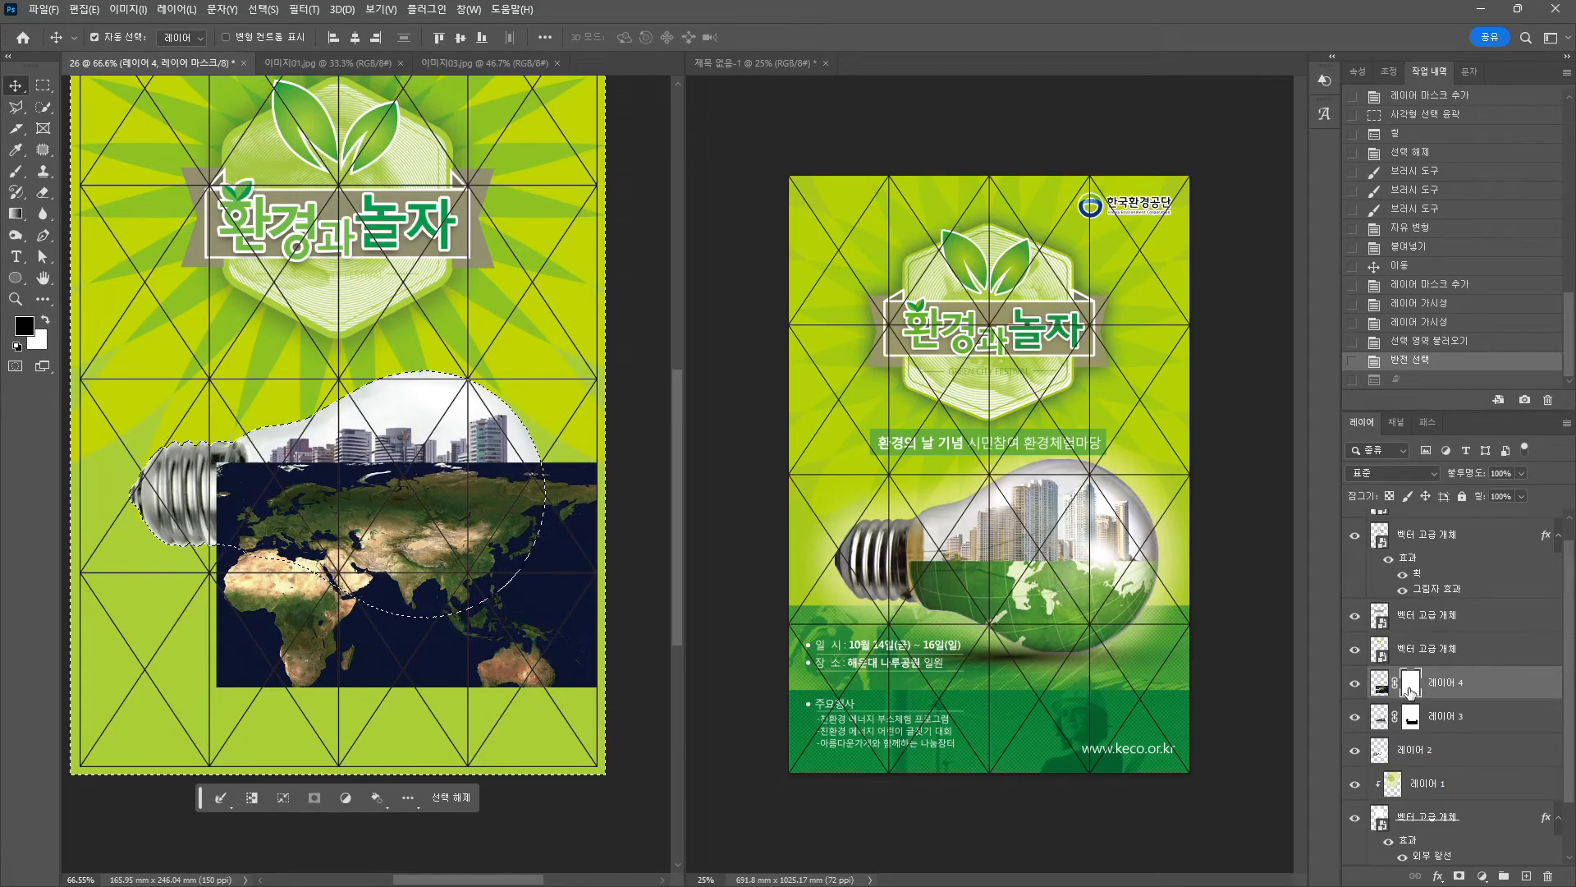
key(alt+BackSpace)
key(ctrl+d)
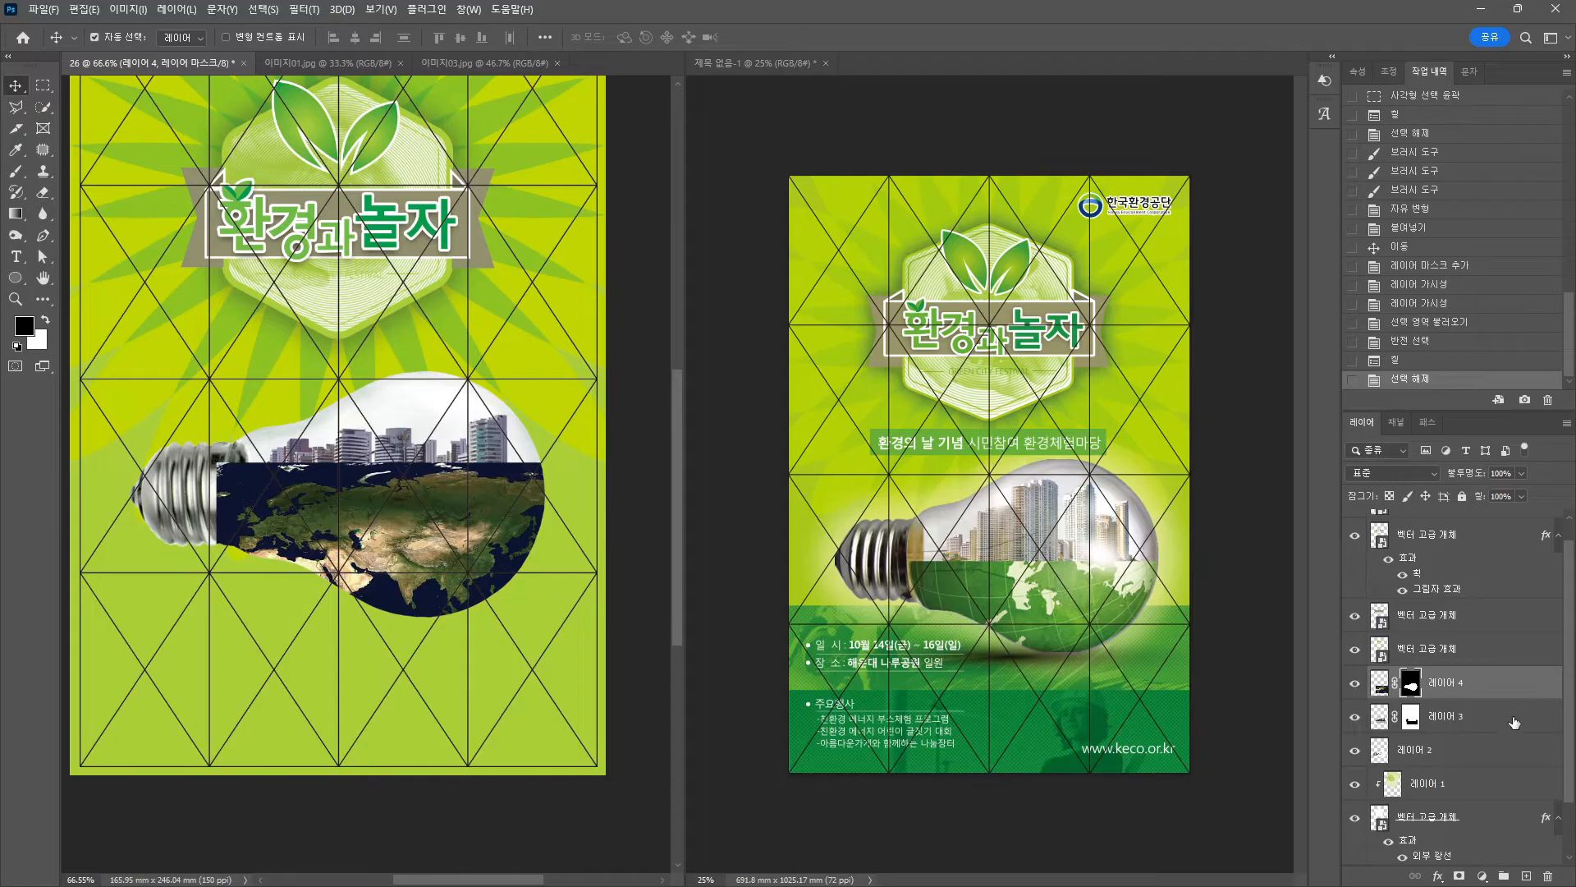
Move the map layer below the skyline and brush black on its mask around the bulb base.
drag(1515, 723, 1466, 736)
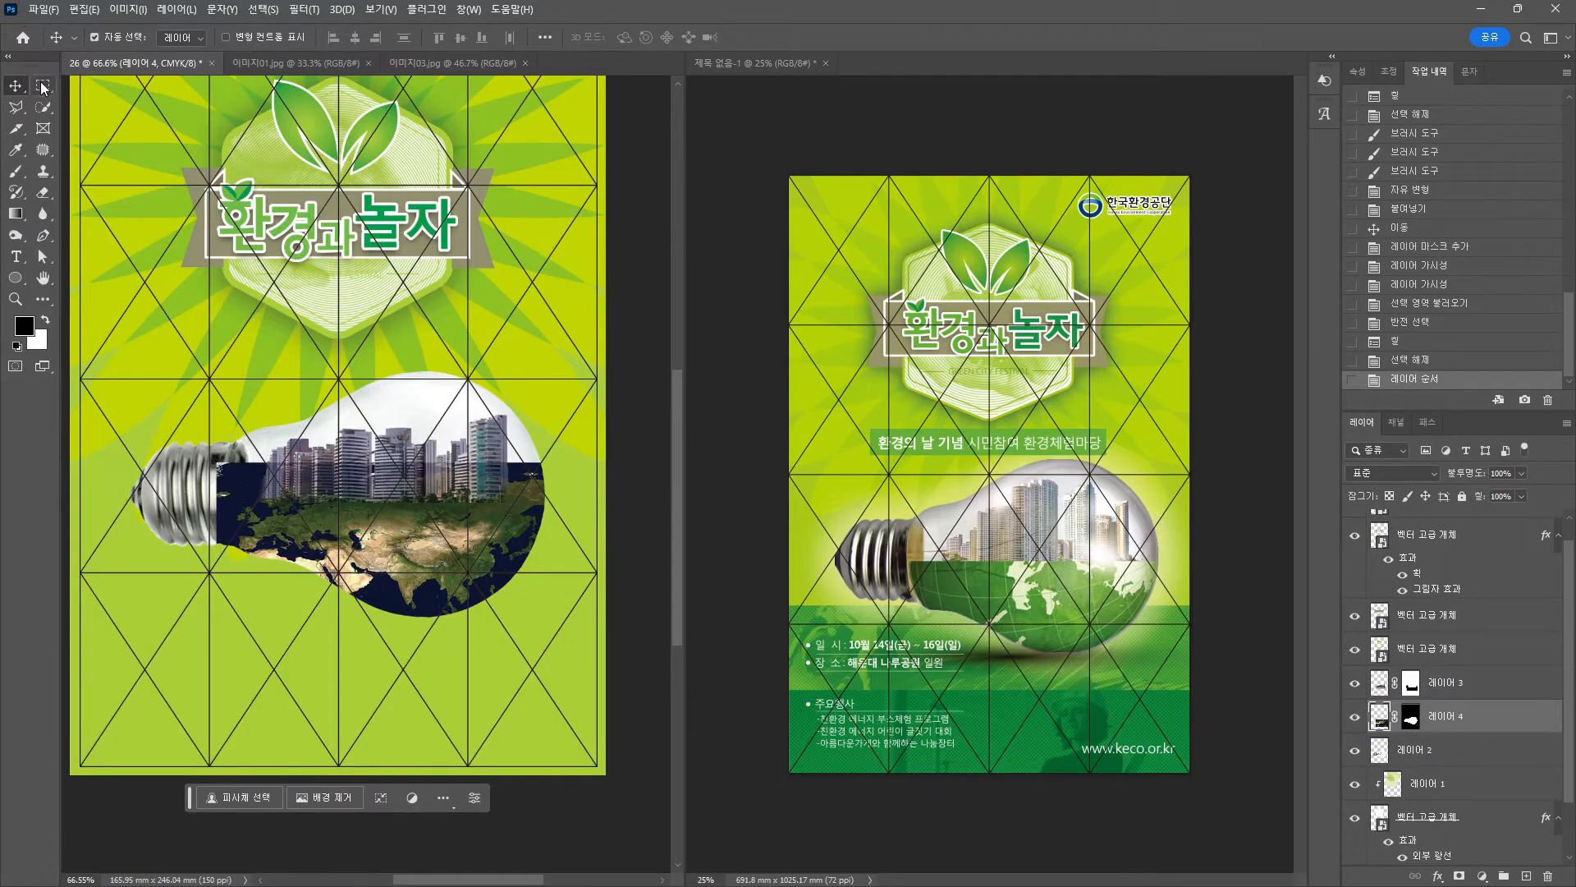
click(16, 171)
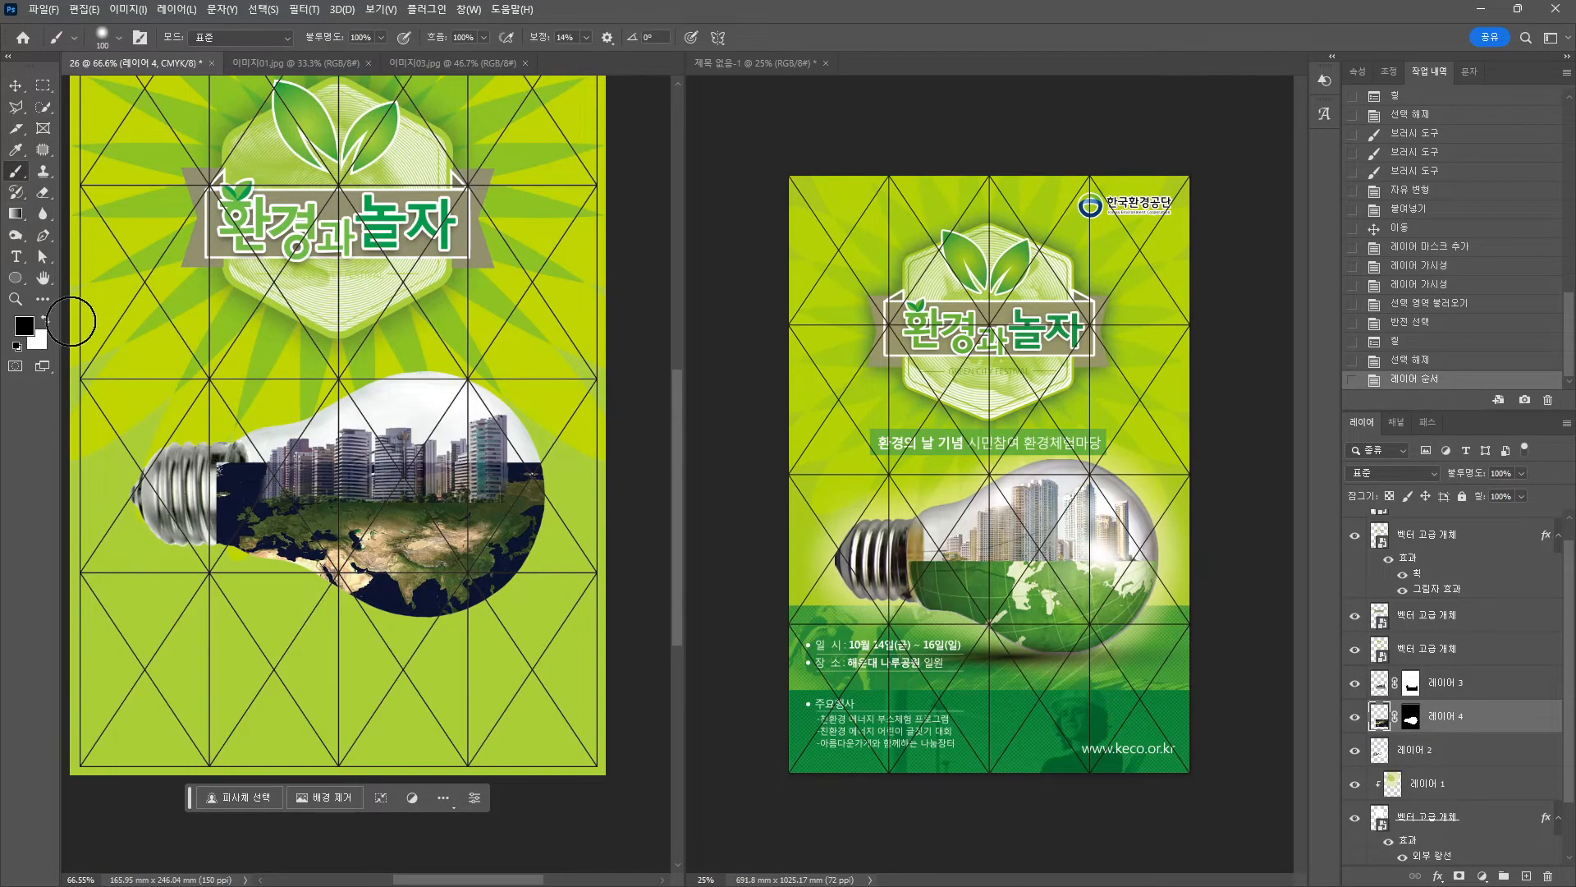
click(1410, 717)
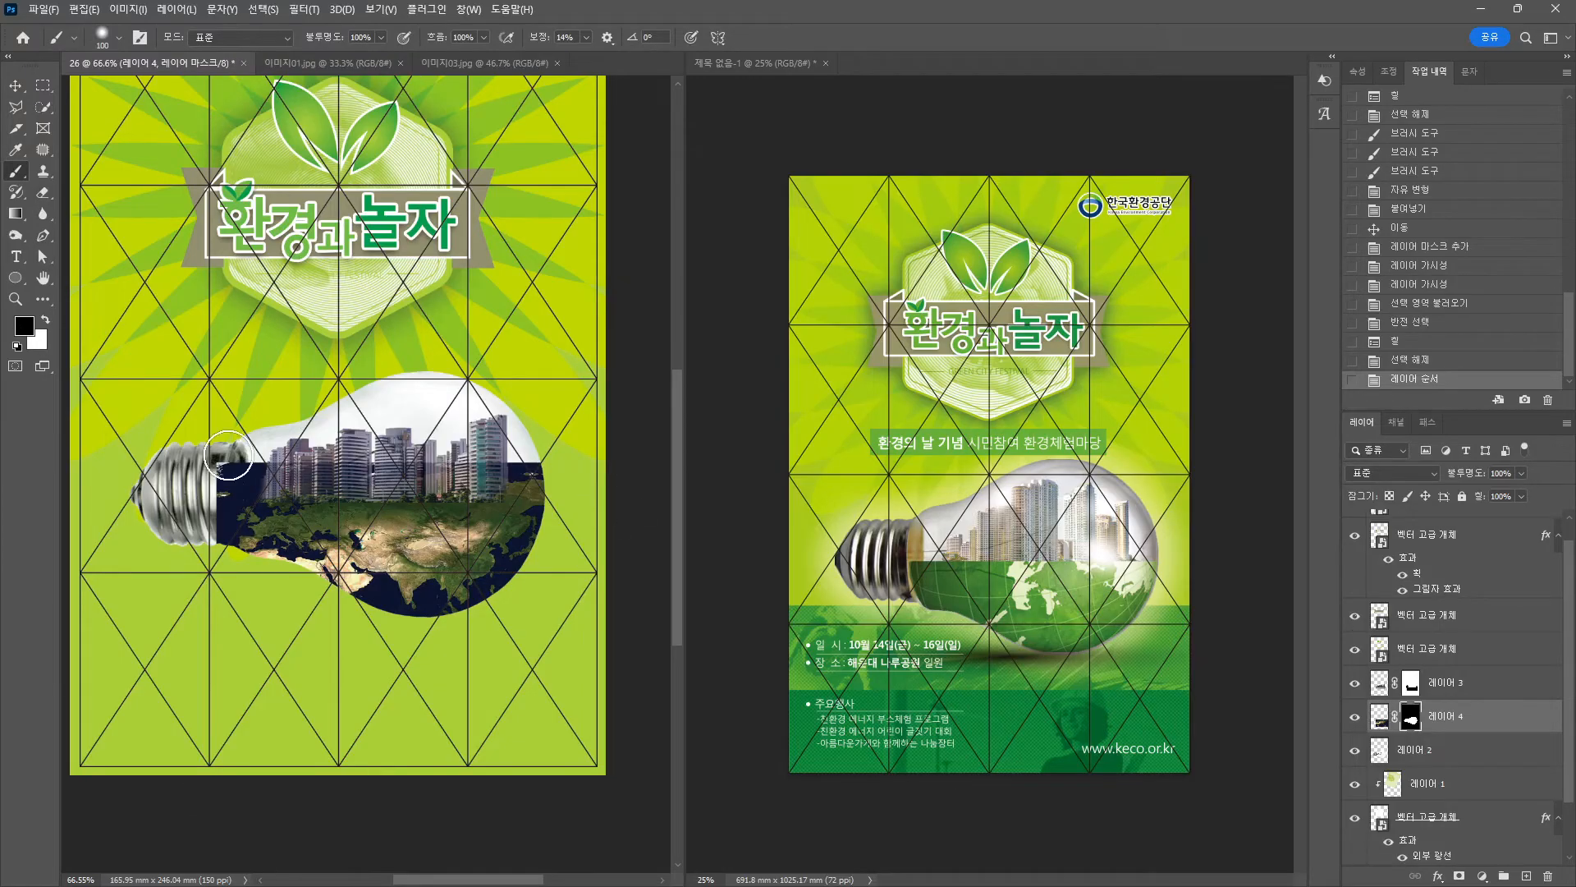
drag(217, 468, 578, 468)
mouse_move(207, 510)
mouse_down()
mouse_move(201, 554)
mouse_move(201, 504)
mouse_move(221, 594)
mouse_up()
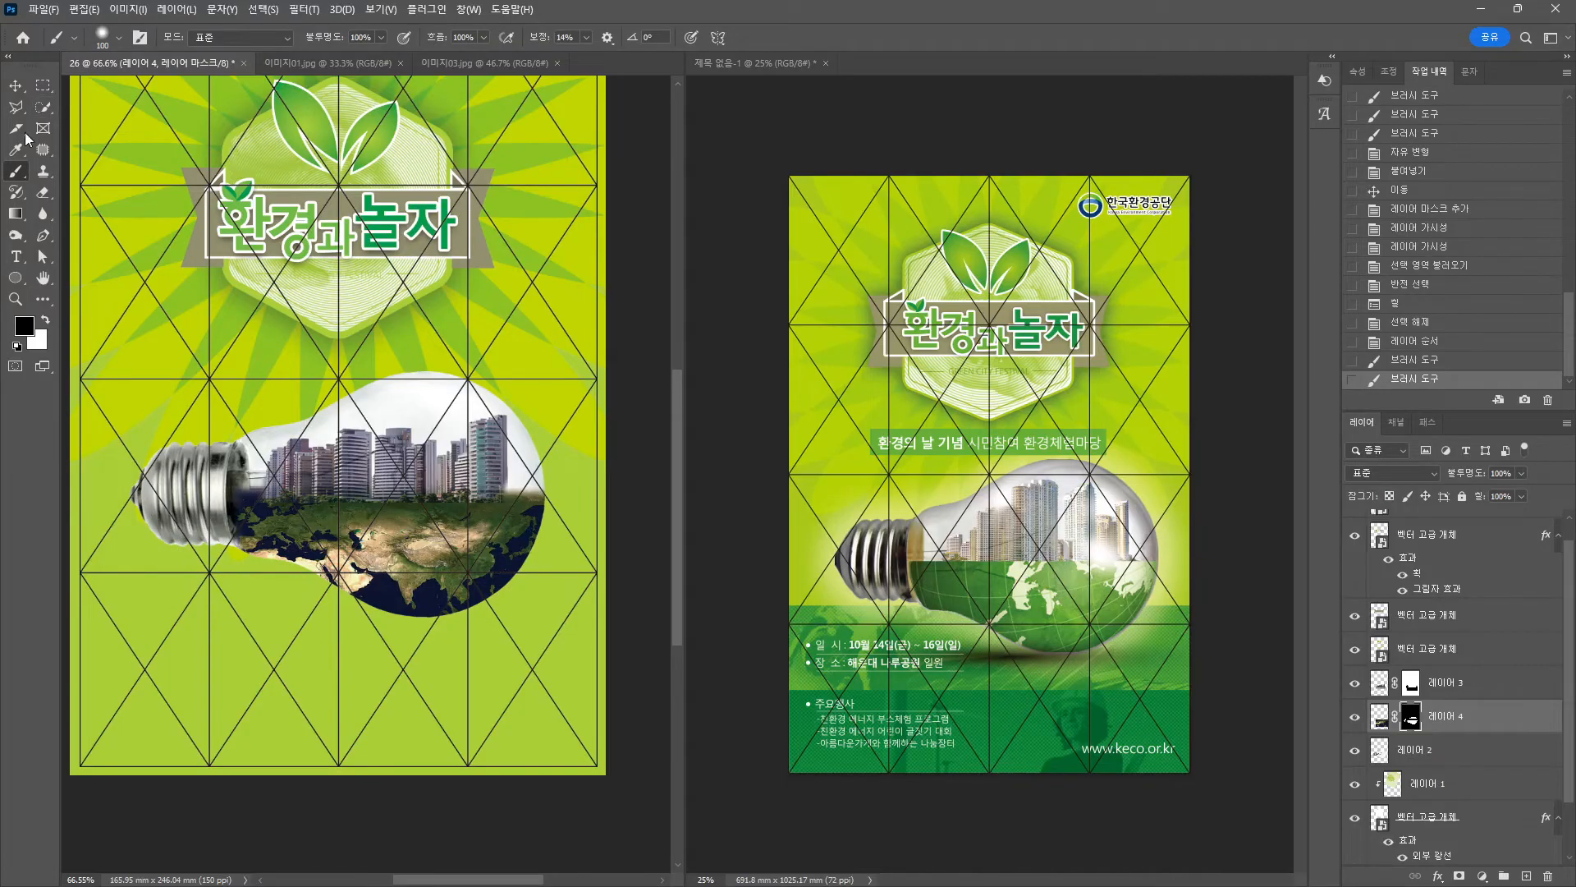
Fill a rectangle over the city strip on the map's mask to reveal more skyline.
click(42, 86)
drag(178, 369, 575, 509)
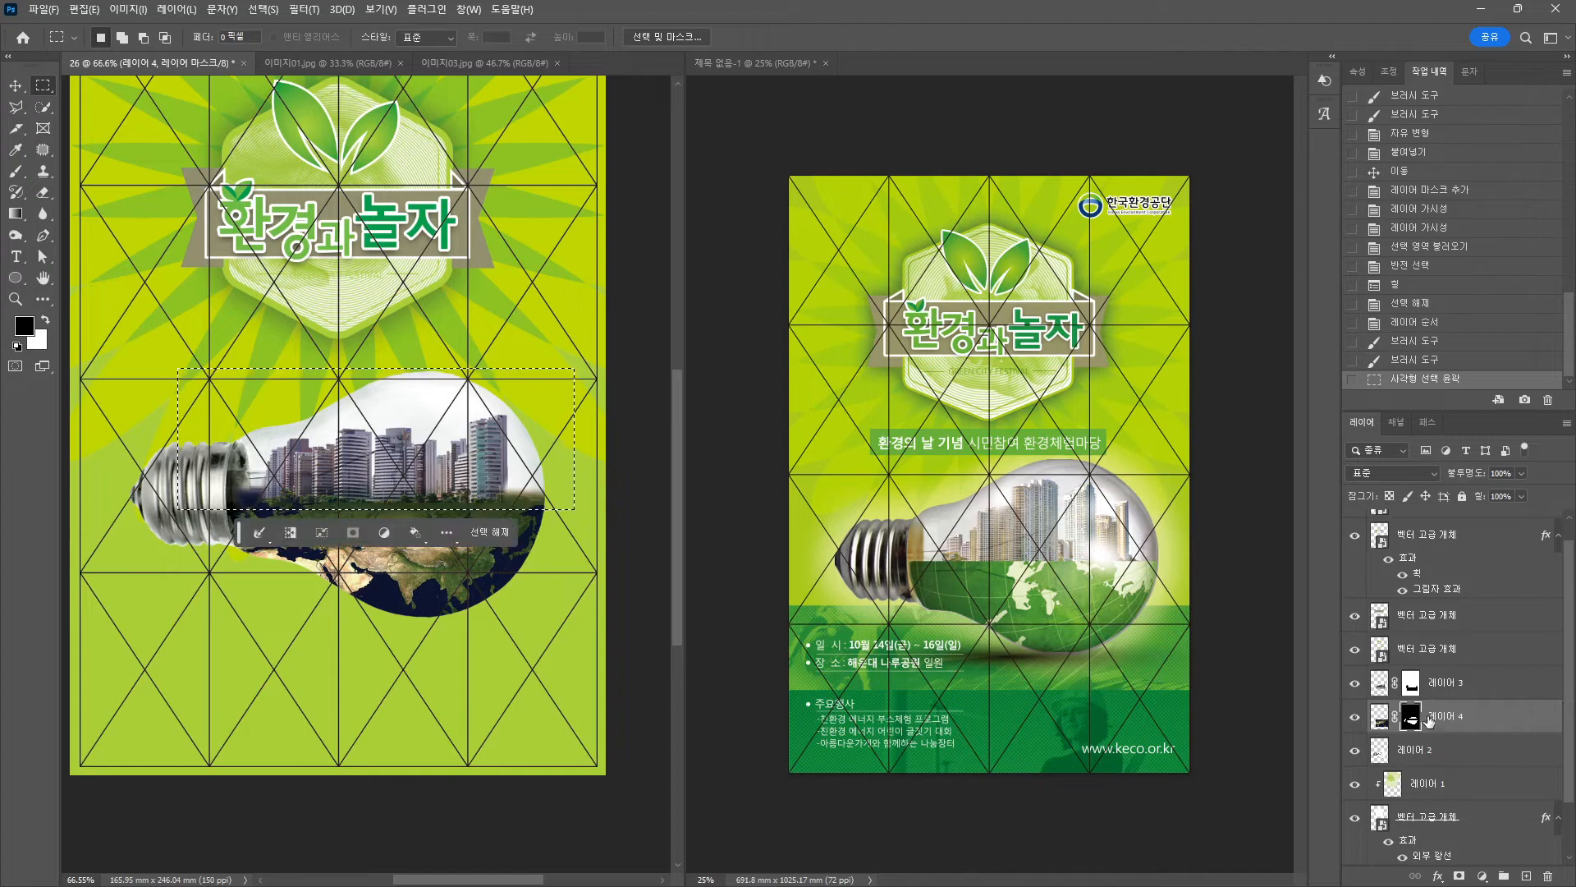
key(ctrl+BackSpace)
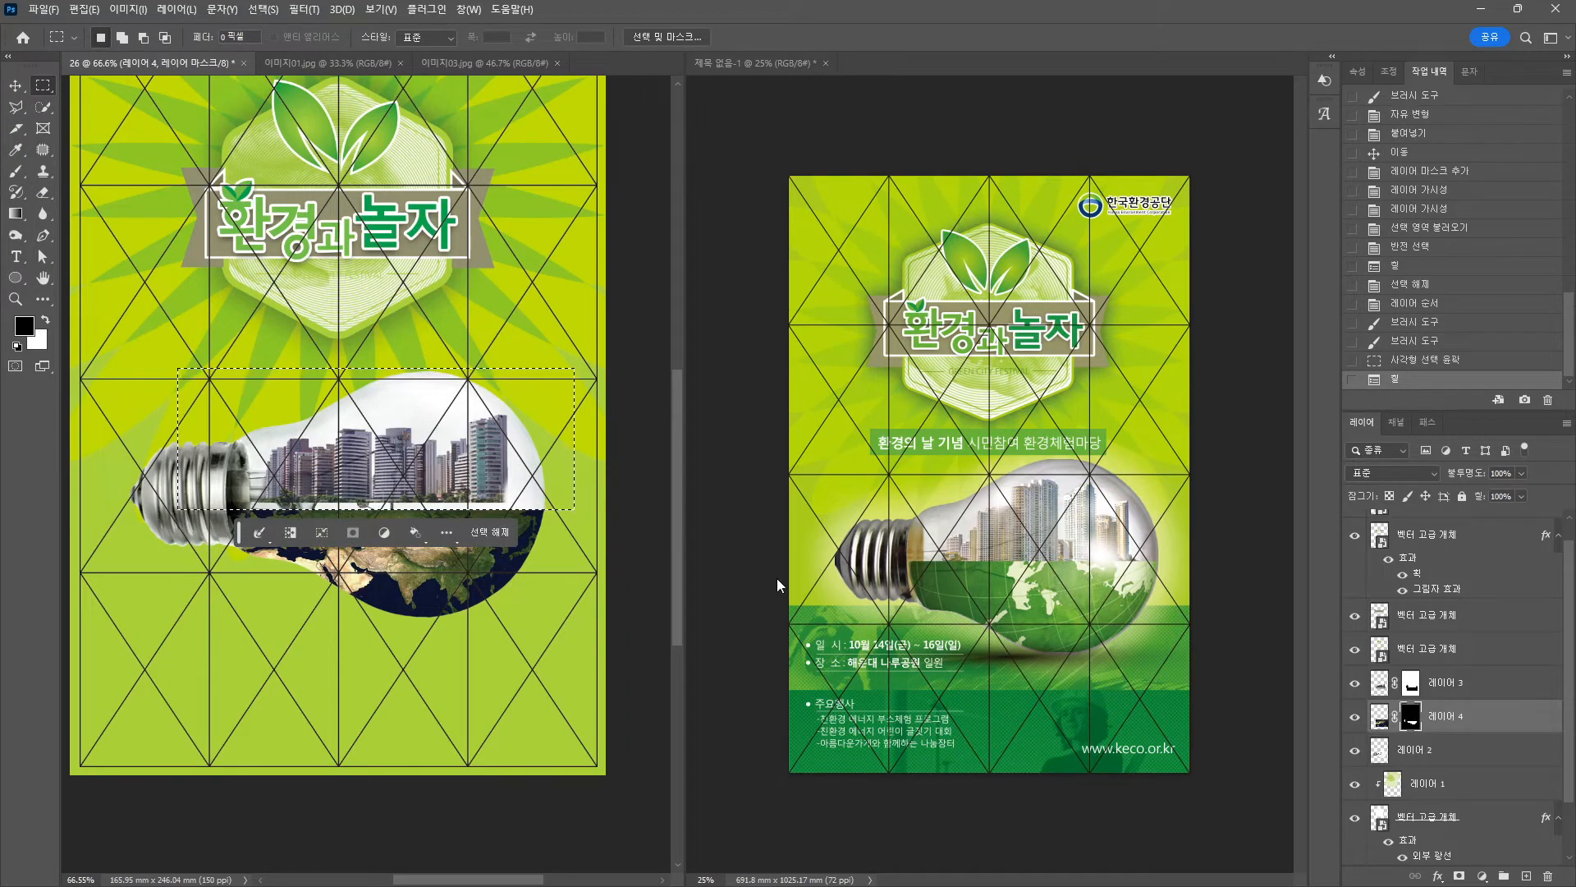
key(ctrl+d)
Nudge the city image slightly into place inside the bulb.
key(v)
drag(498, 484, 505, 494)
click(536, 352)
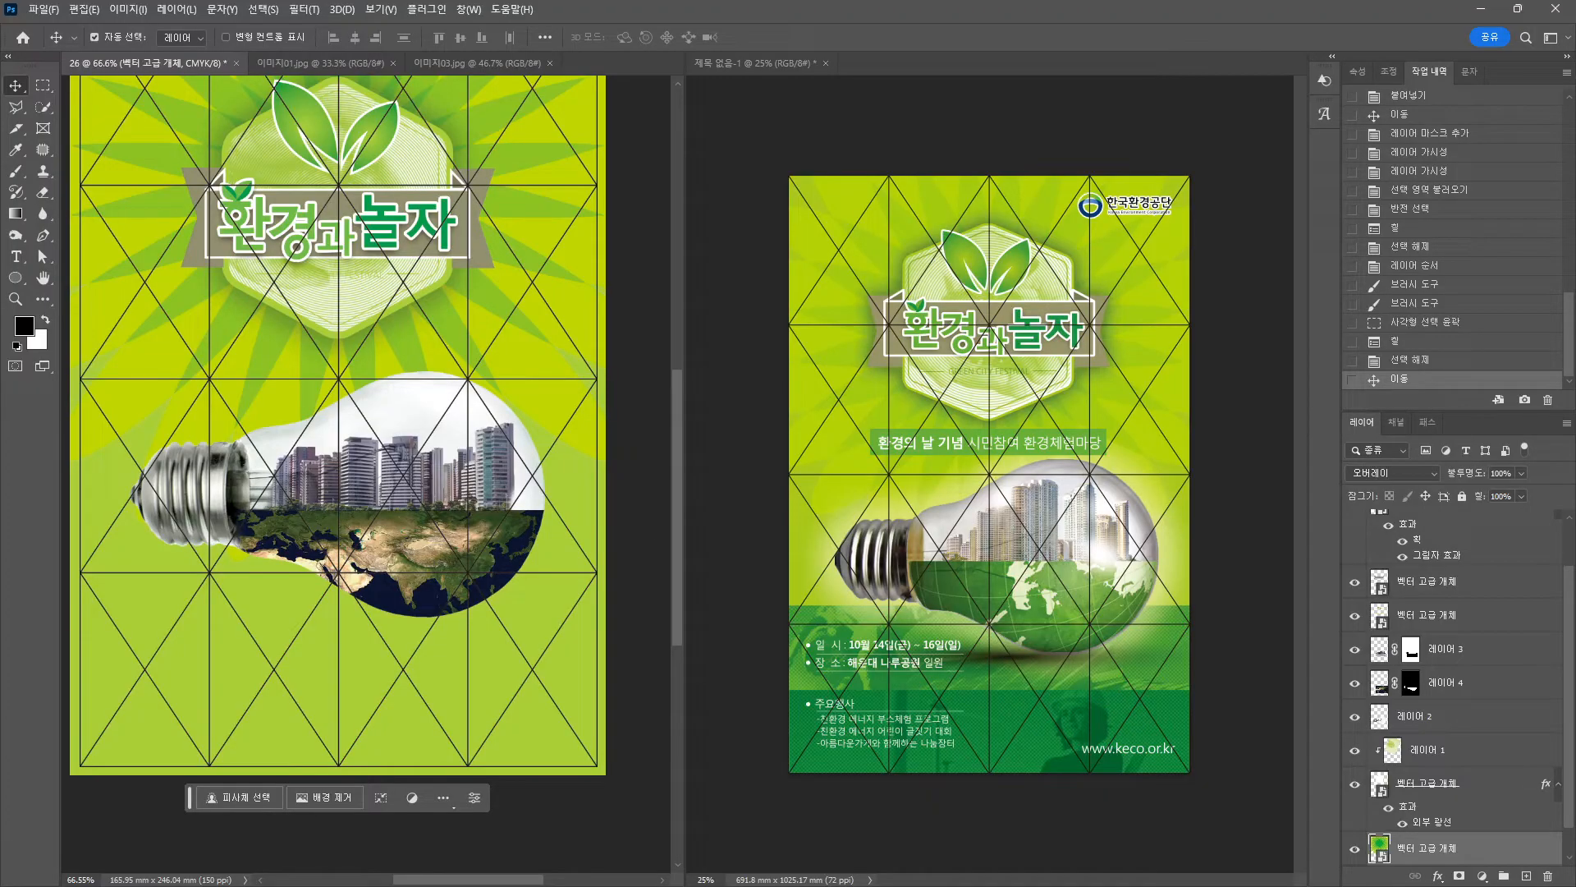
Lower the world map layer 레이어 4 to 80% opacity, toggling its visibility to compare.
click(486, 551)
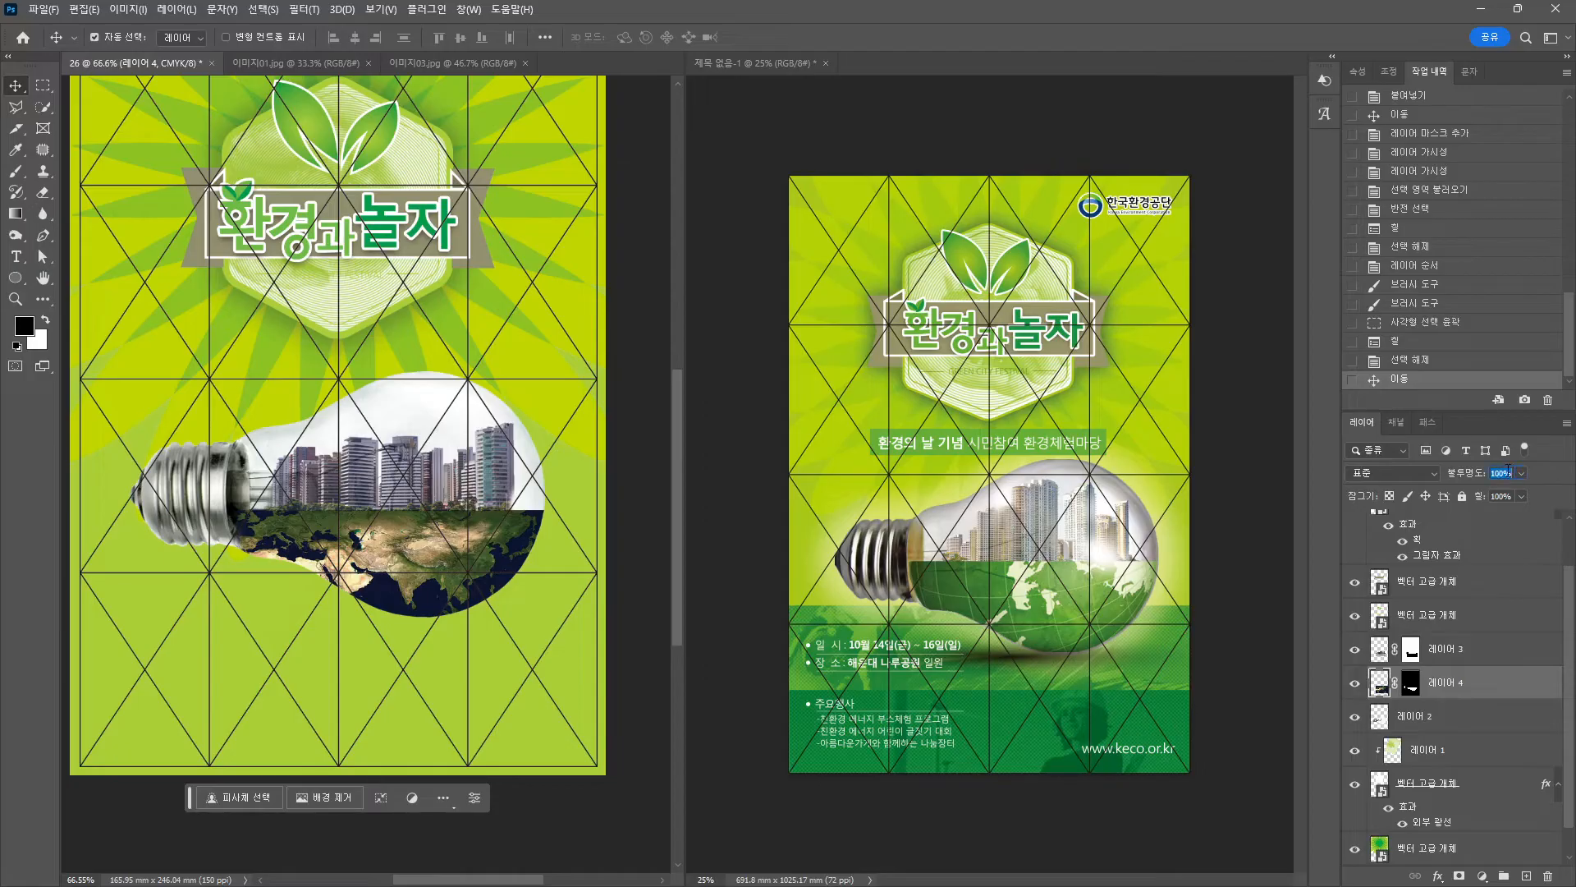
text(80)
key(Return)
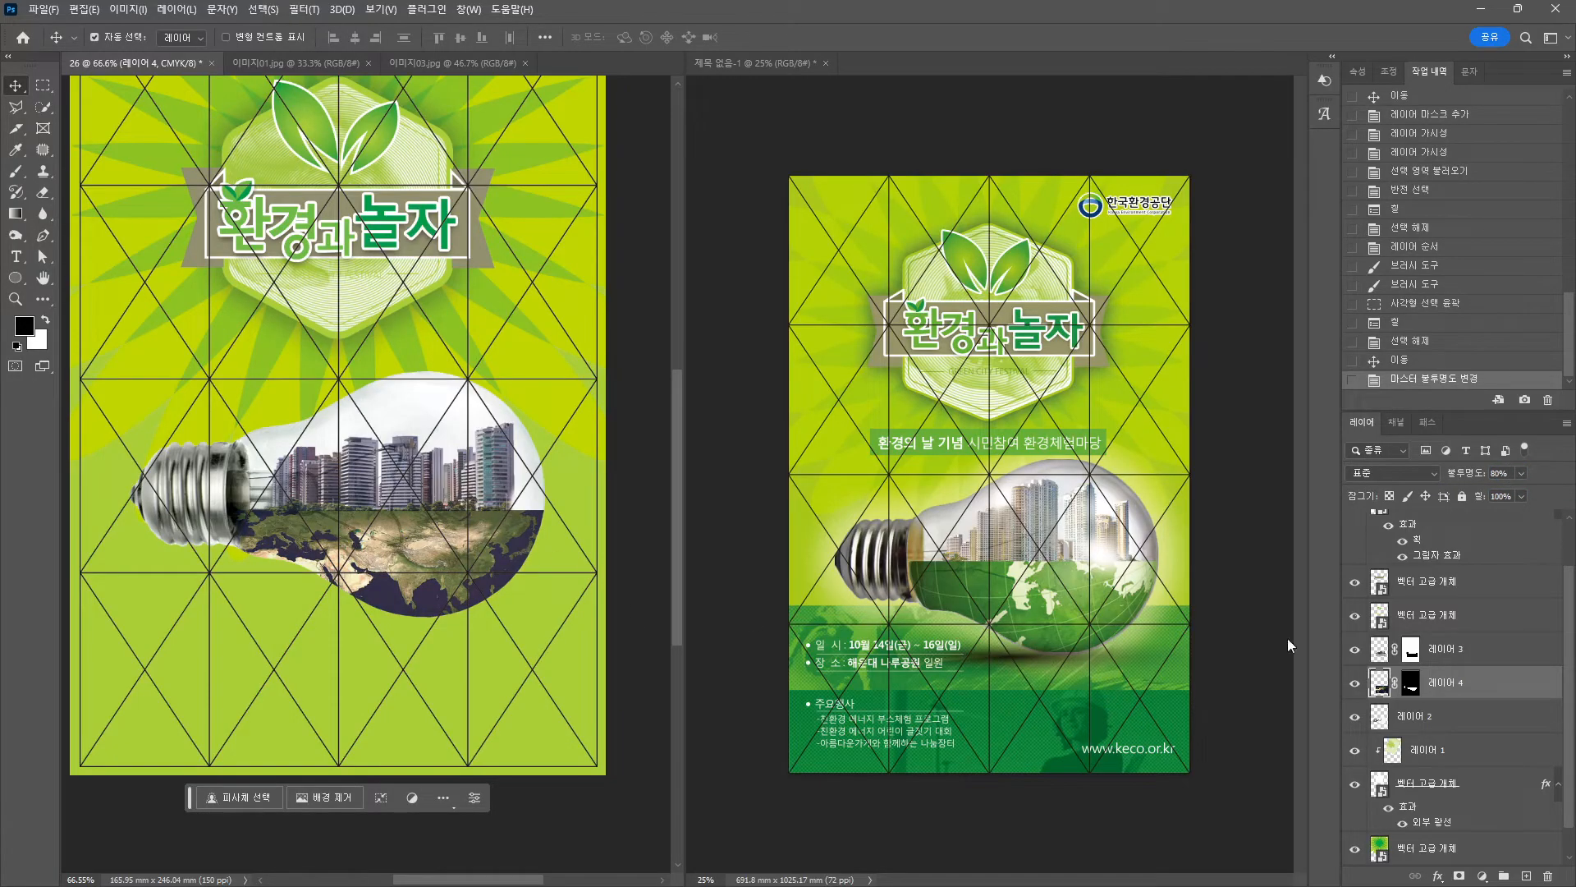
click(1355, 683)
click(1355, 683)
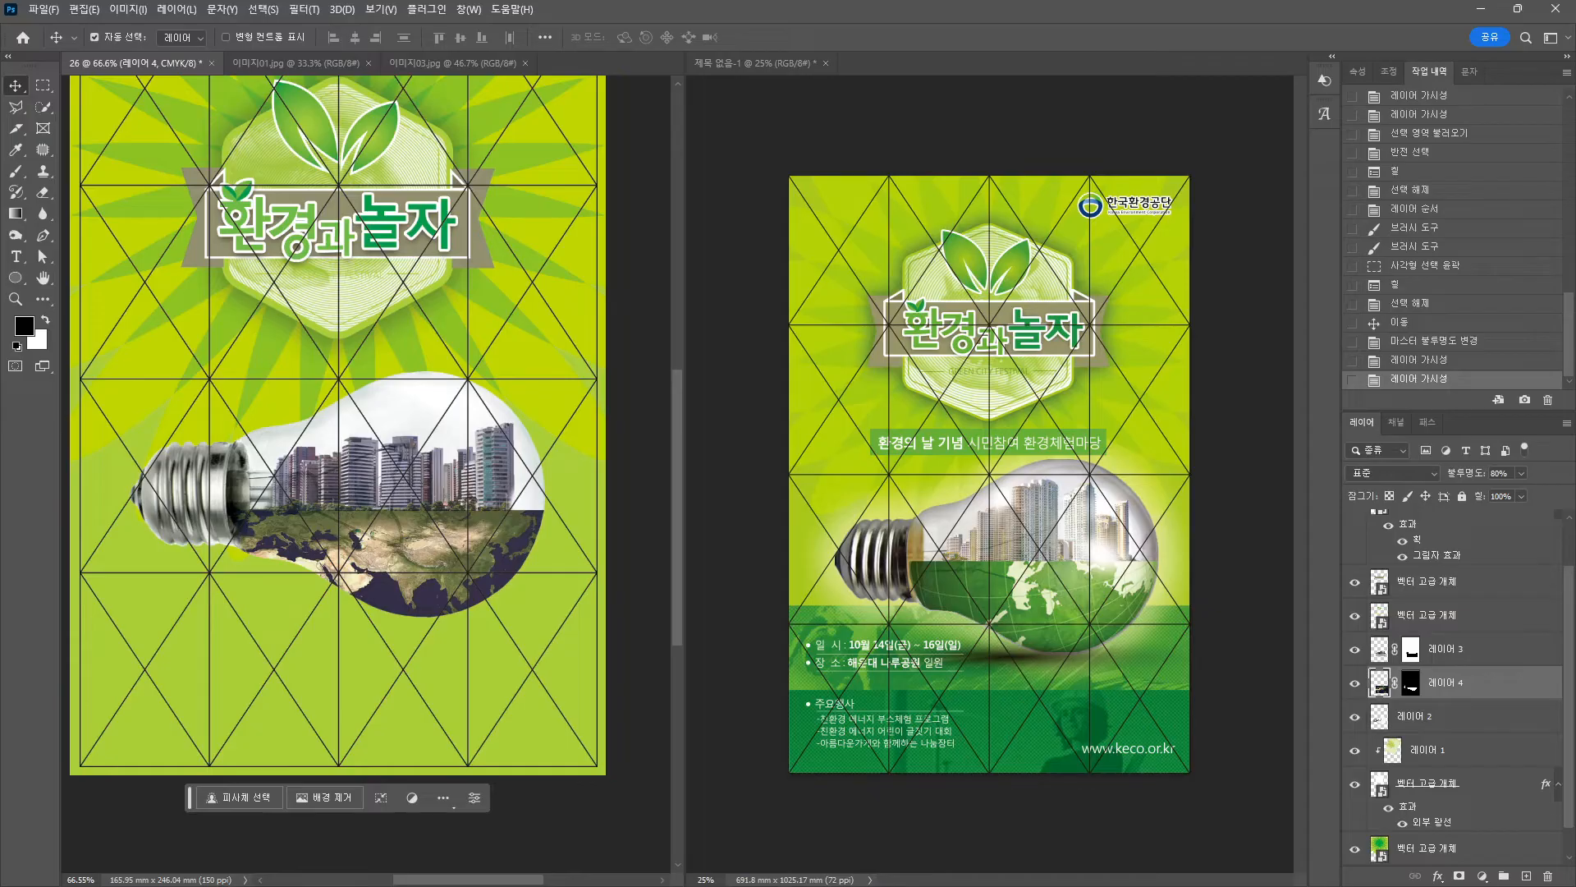
click(391, 412)
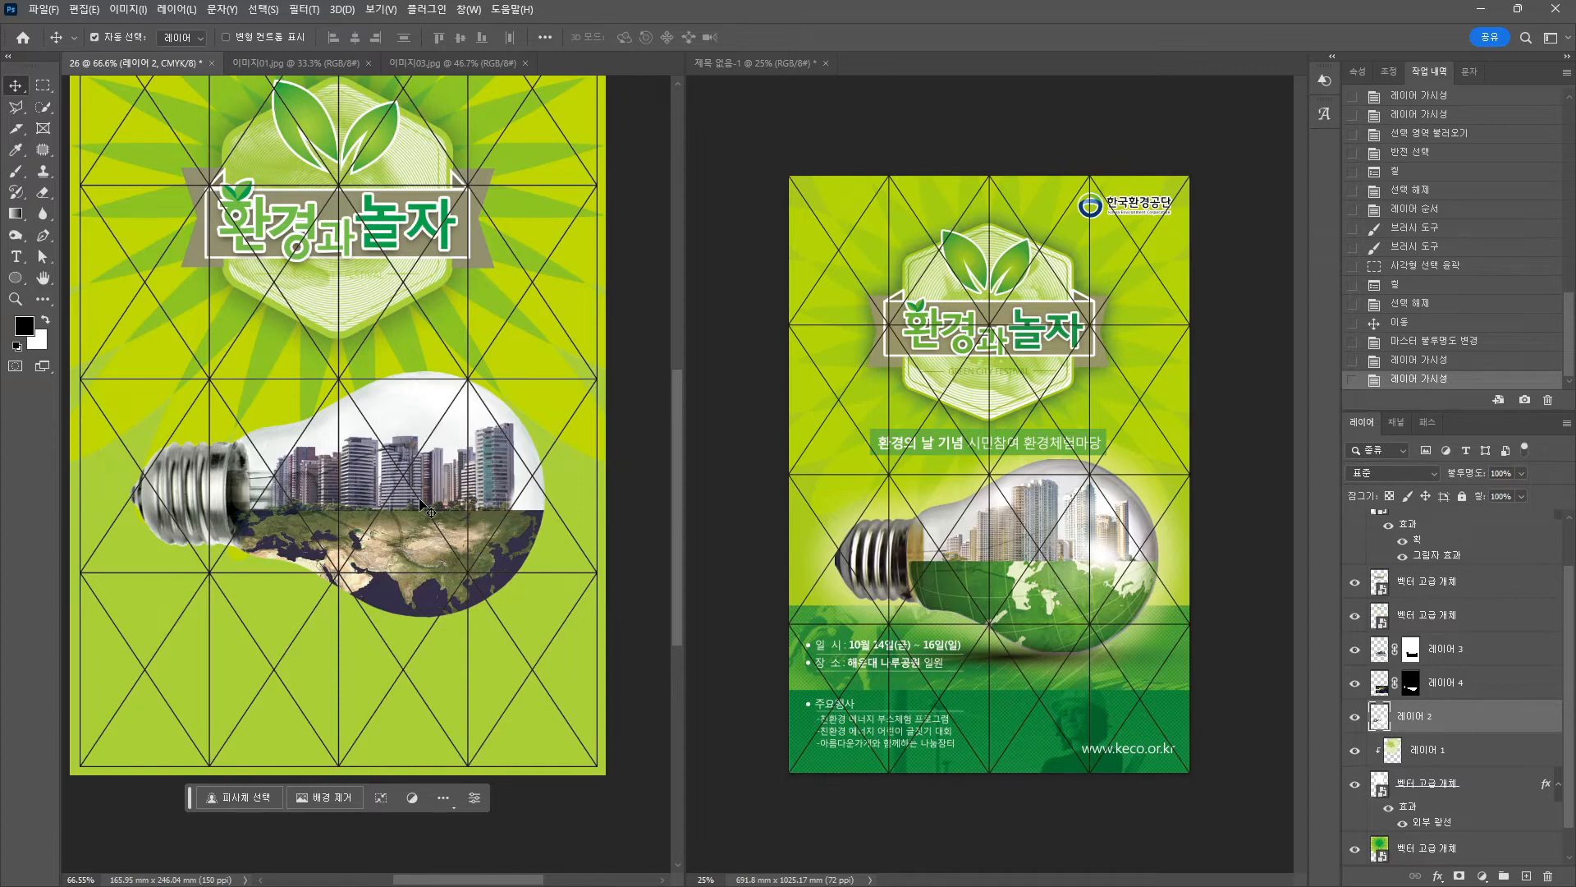
click(304, 9)
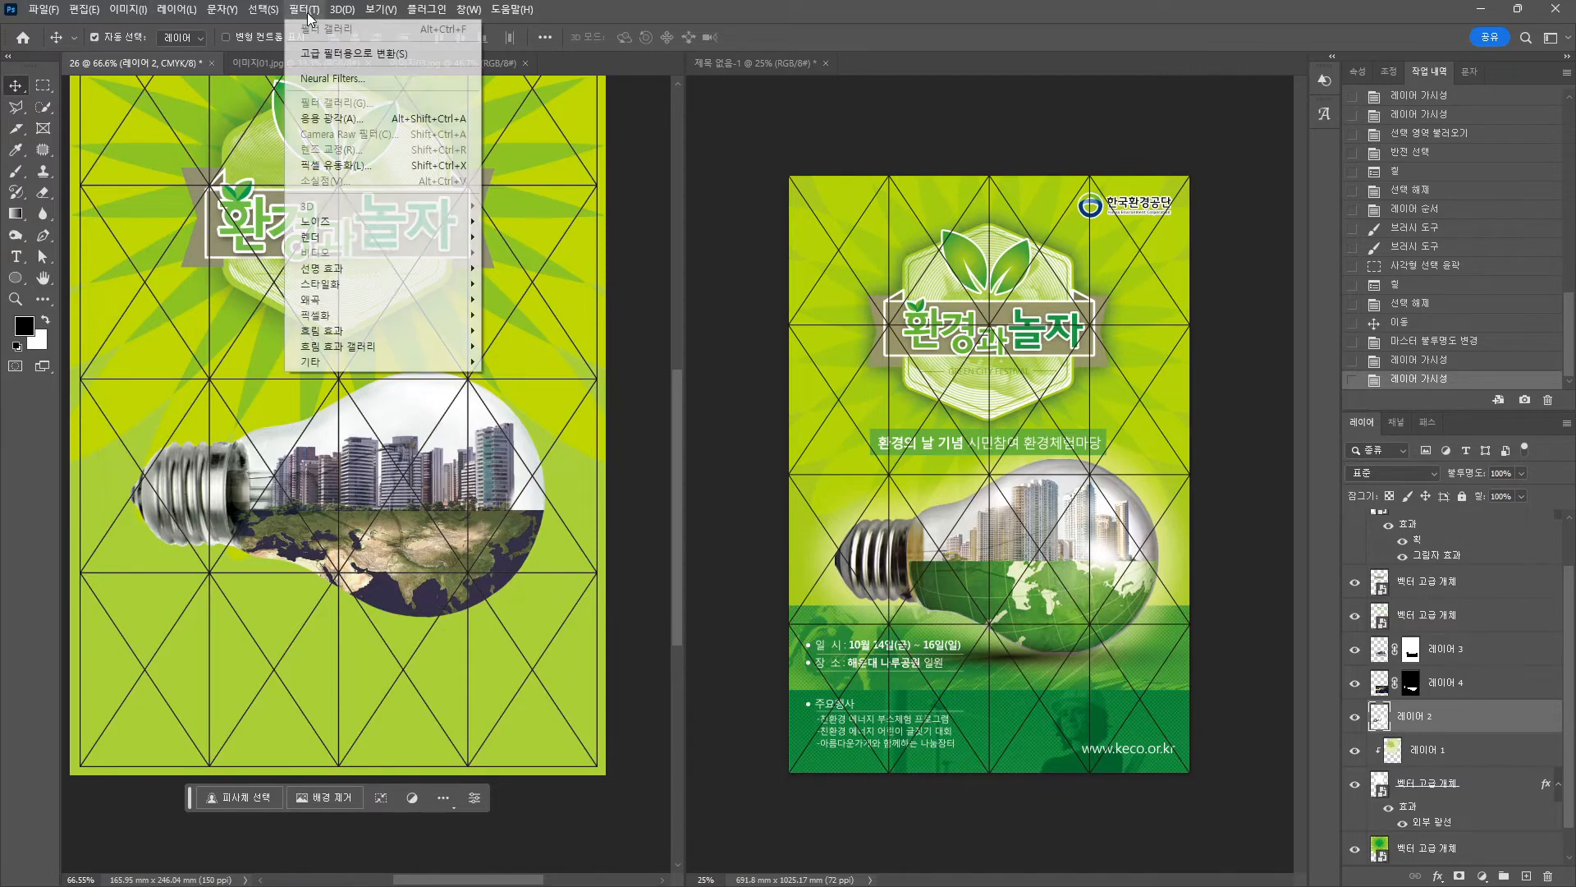
mouse_move(343, 243)
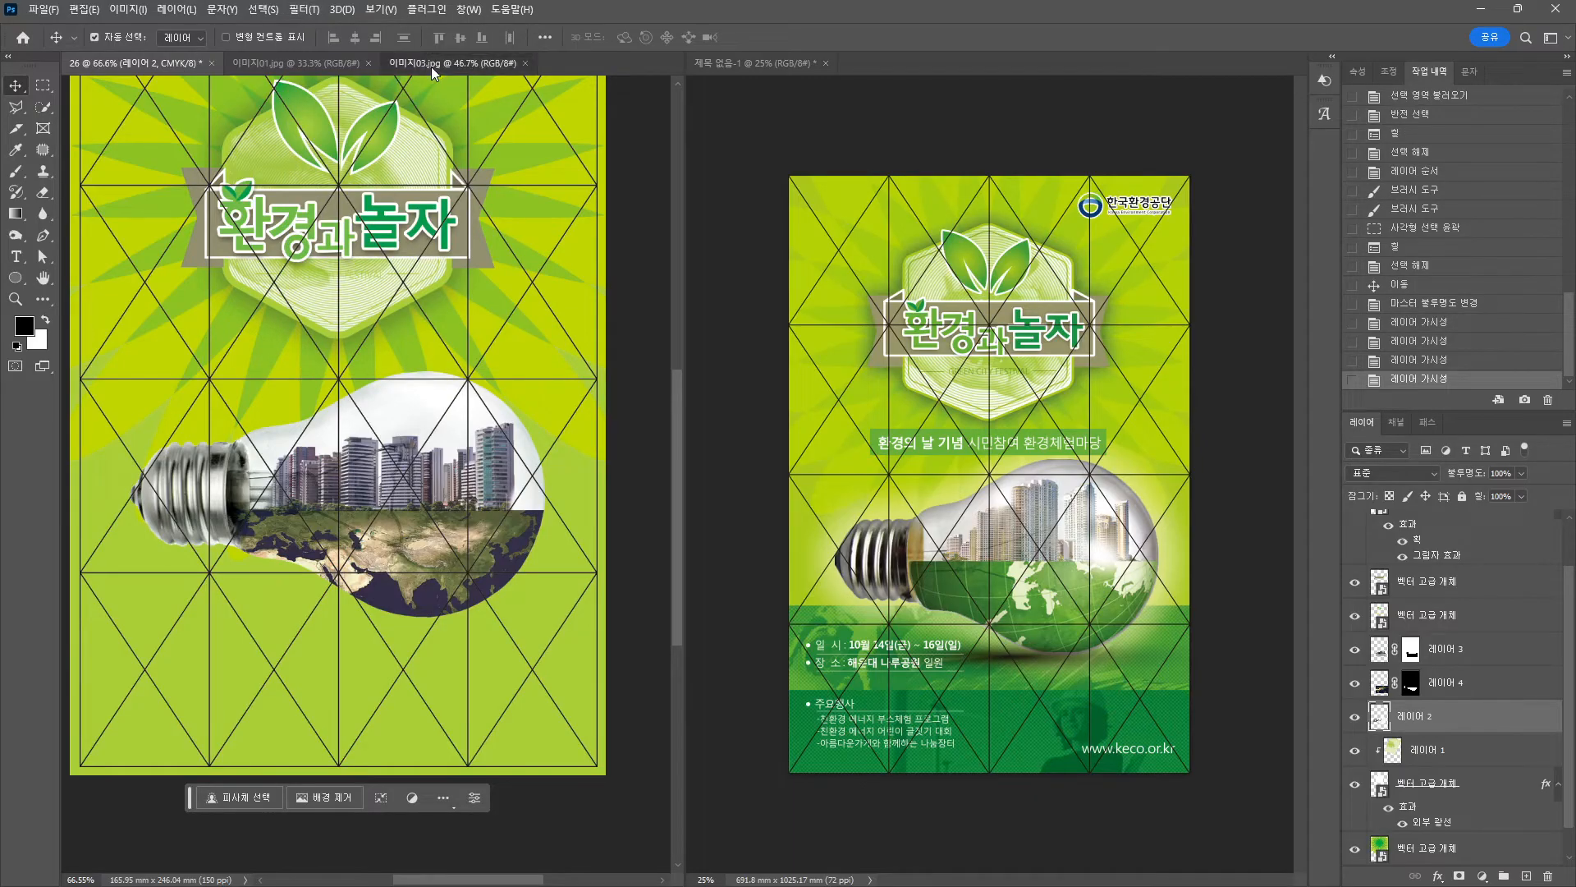
click(430, 67)
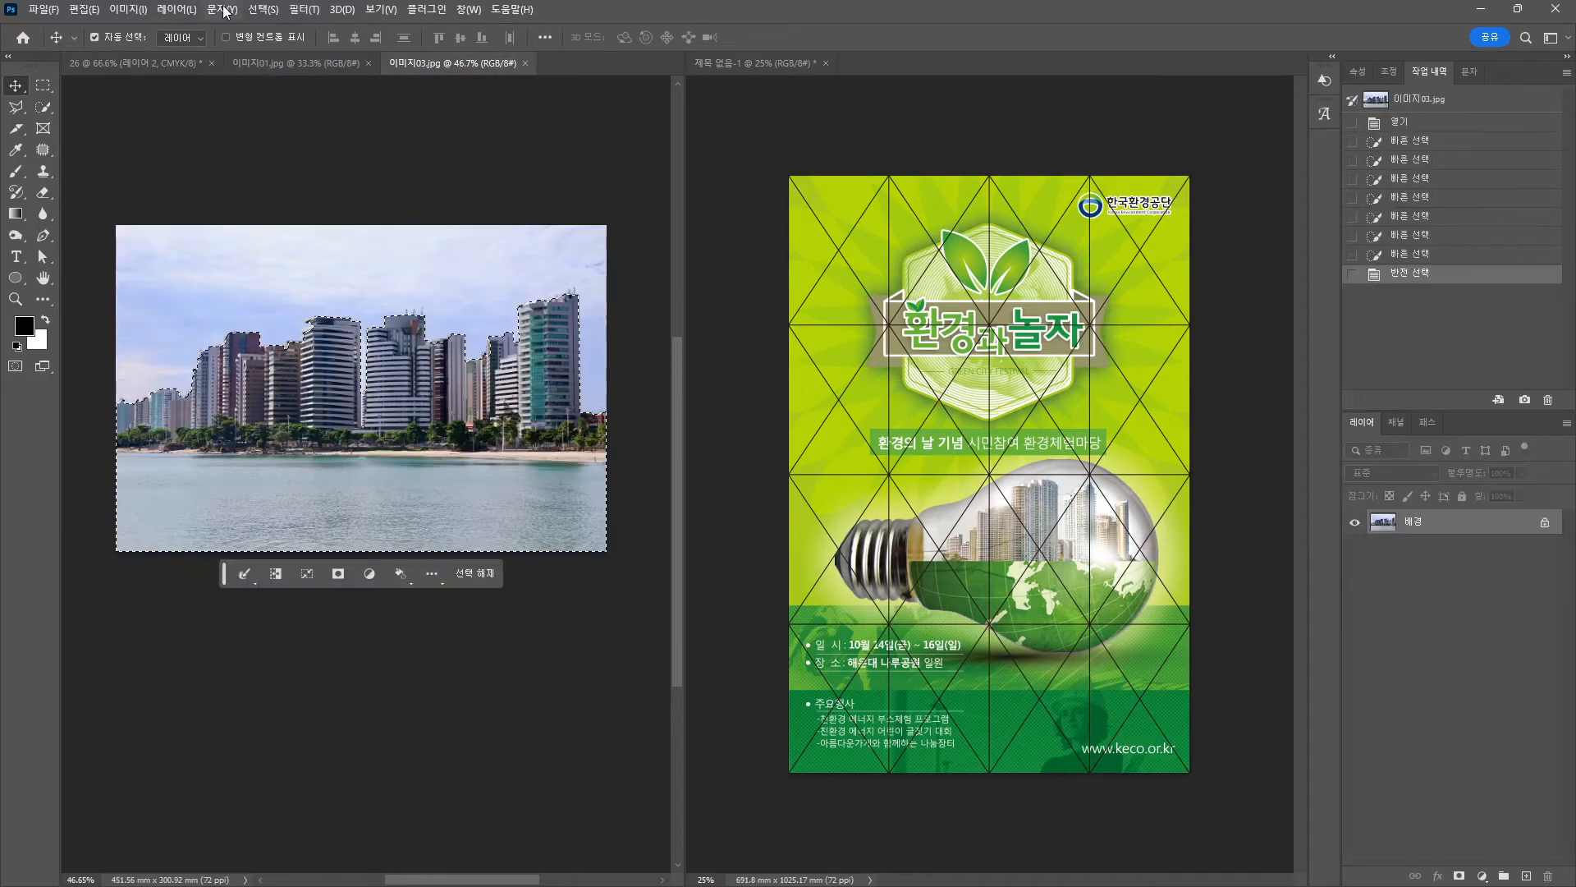
click(302, 9)
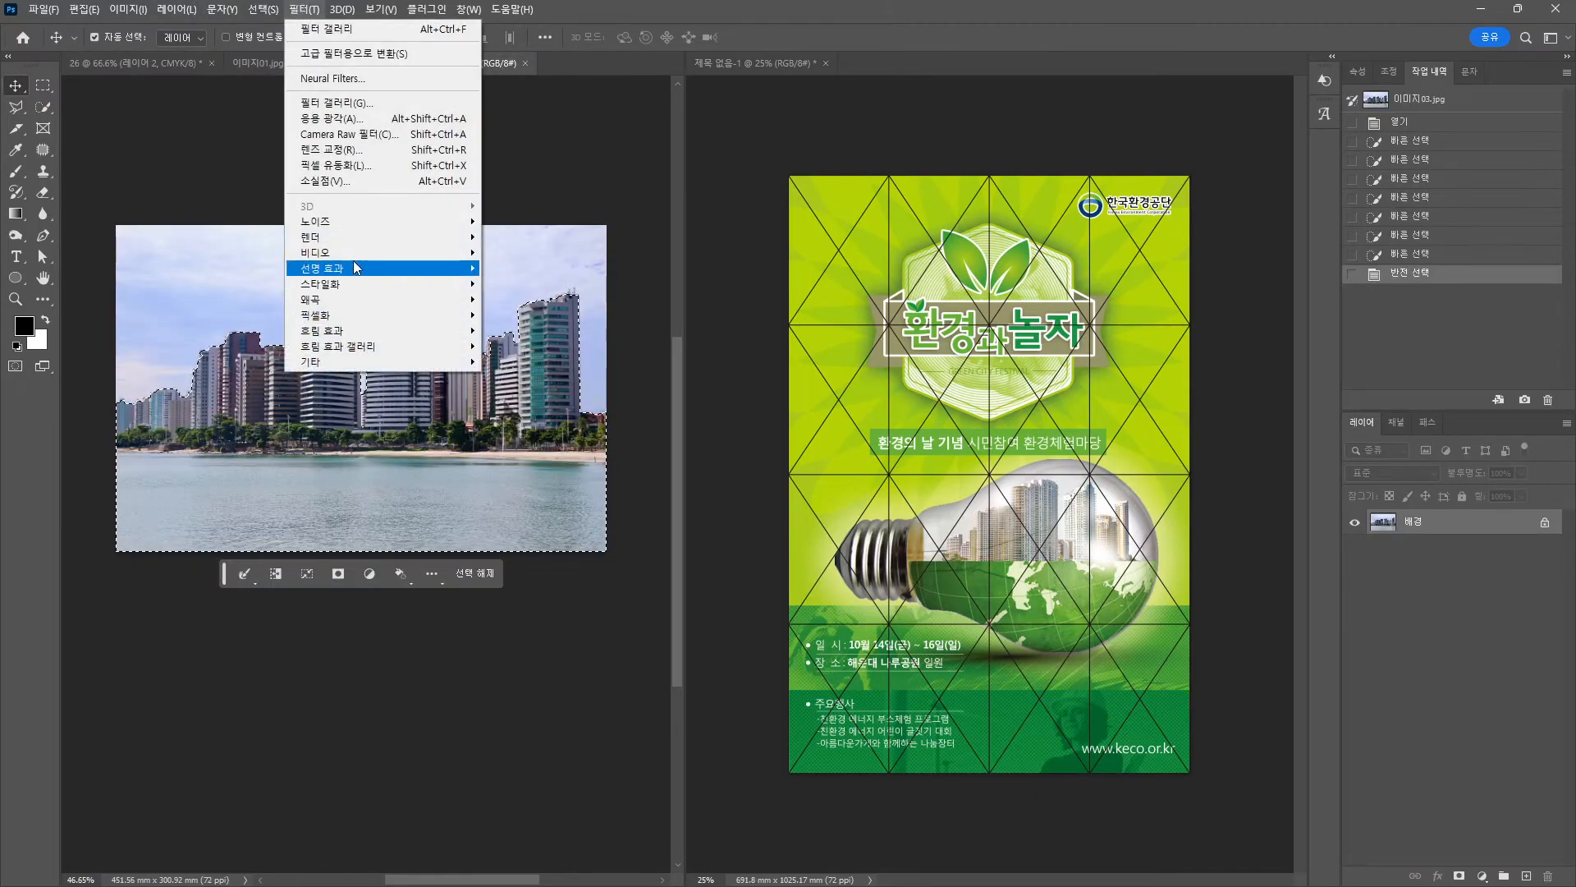
mouse_move(353, 261)
click(517, 322)
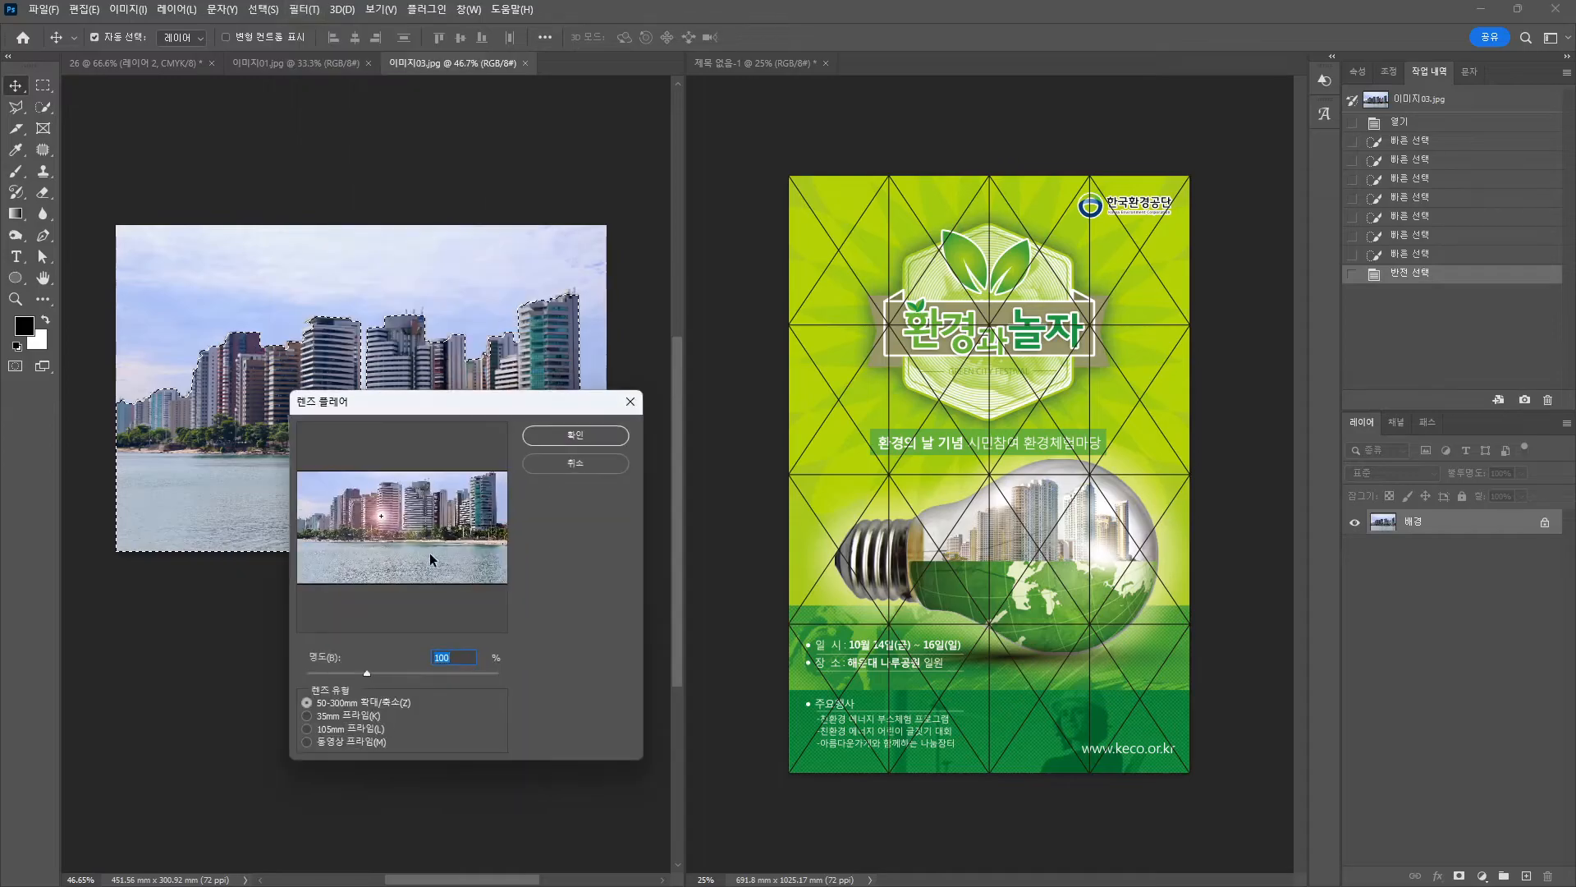
drag(384, 518, 445, 508)
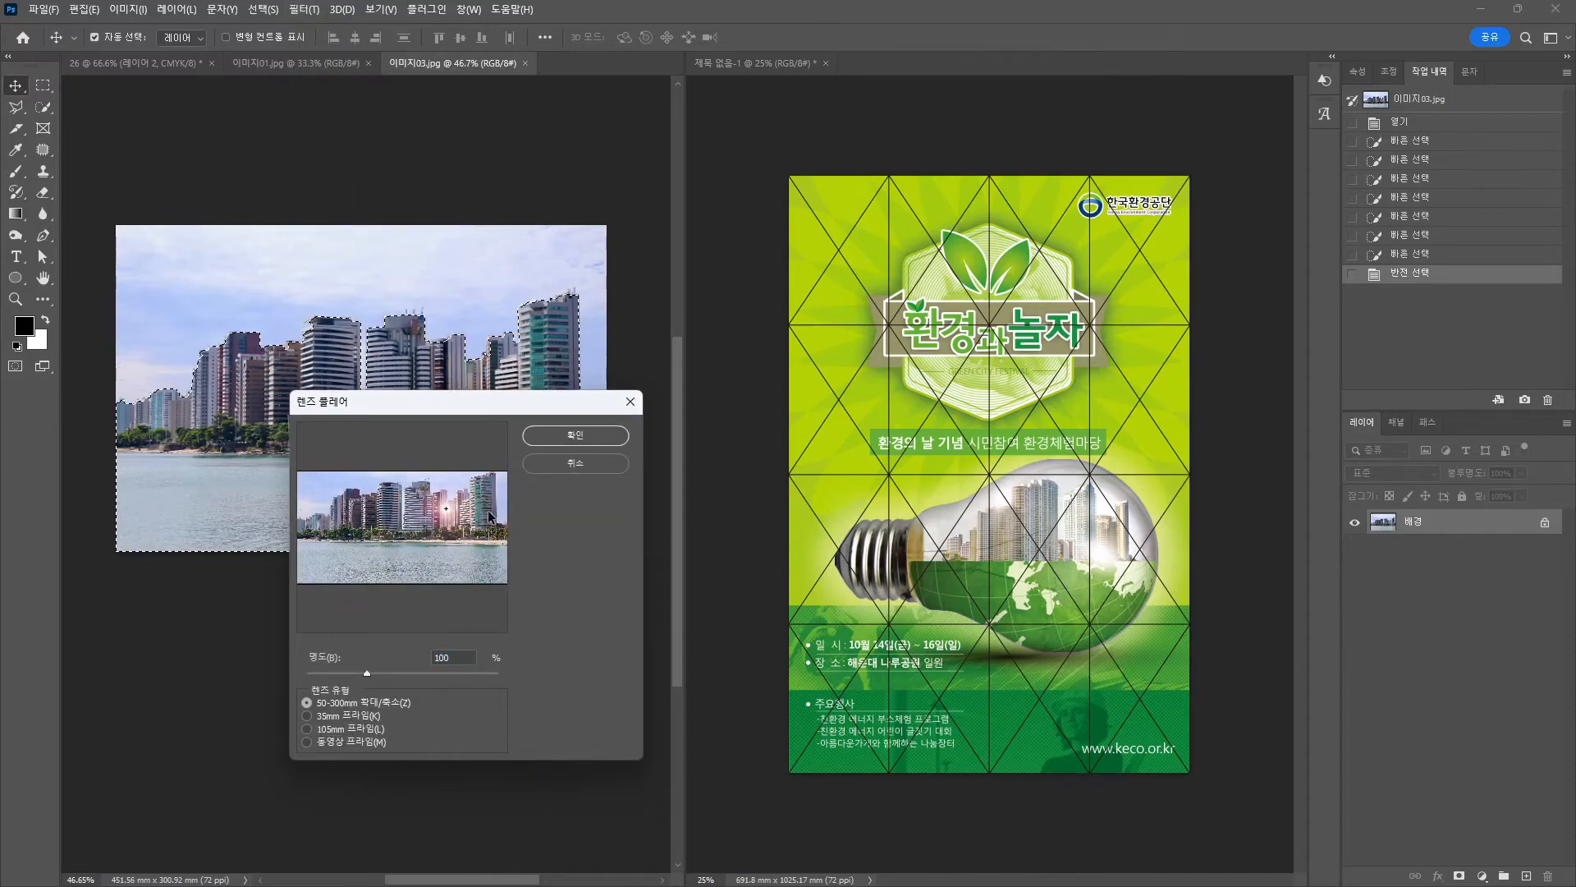
click(556, 471)
click(165, 63)
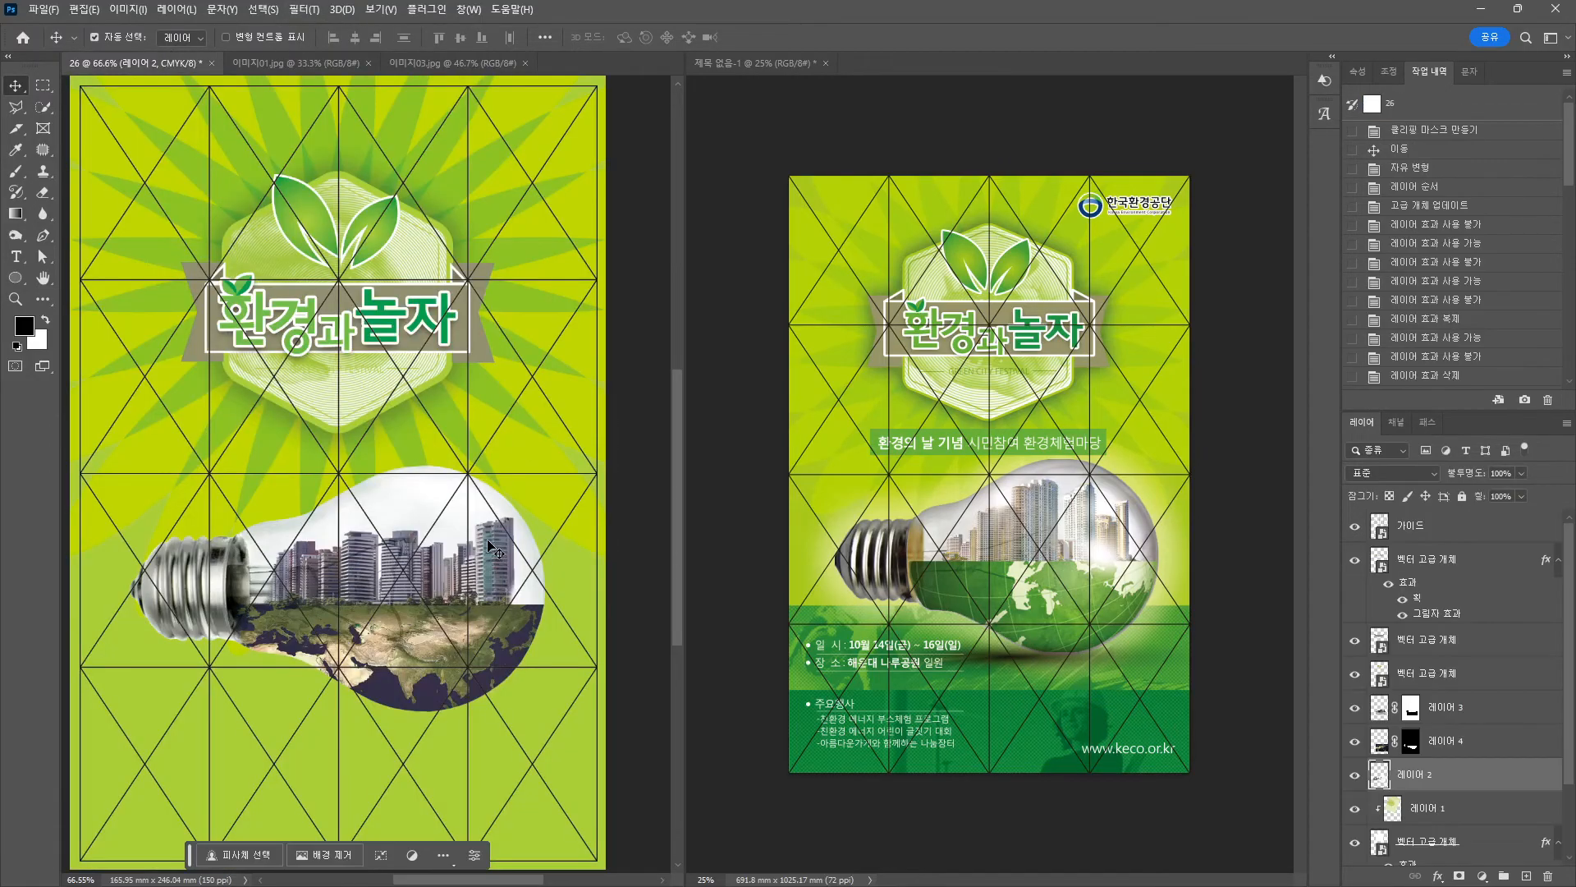
Set the brush colour to white and add a new empty layer 레이어 5.
click(15, 172)
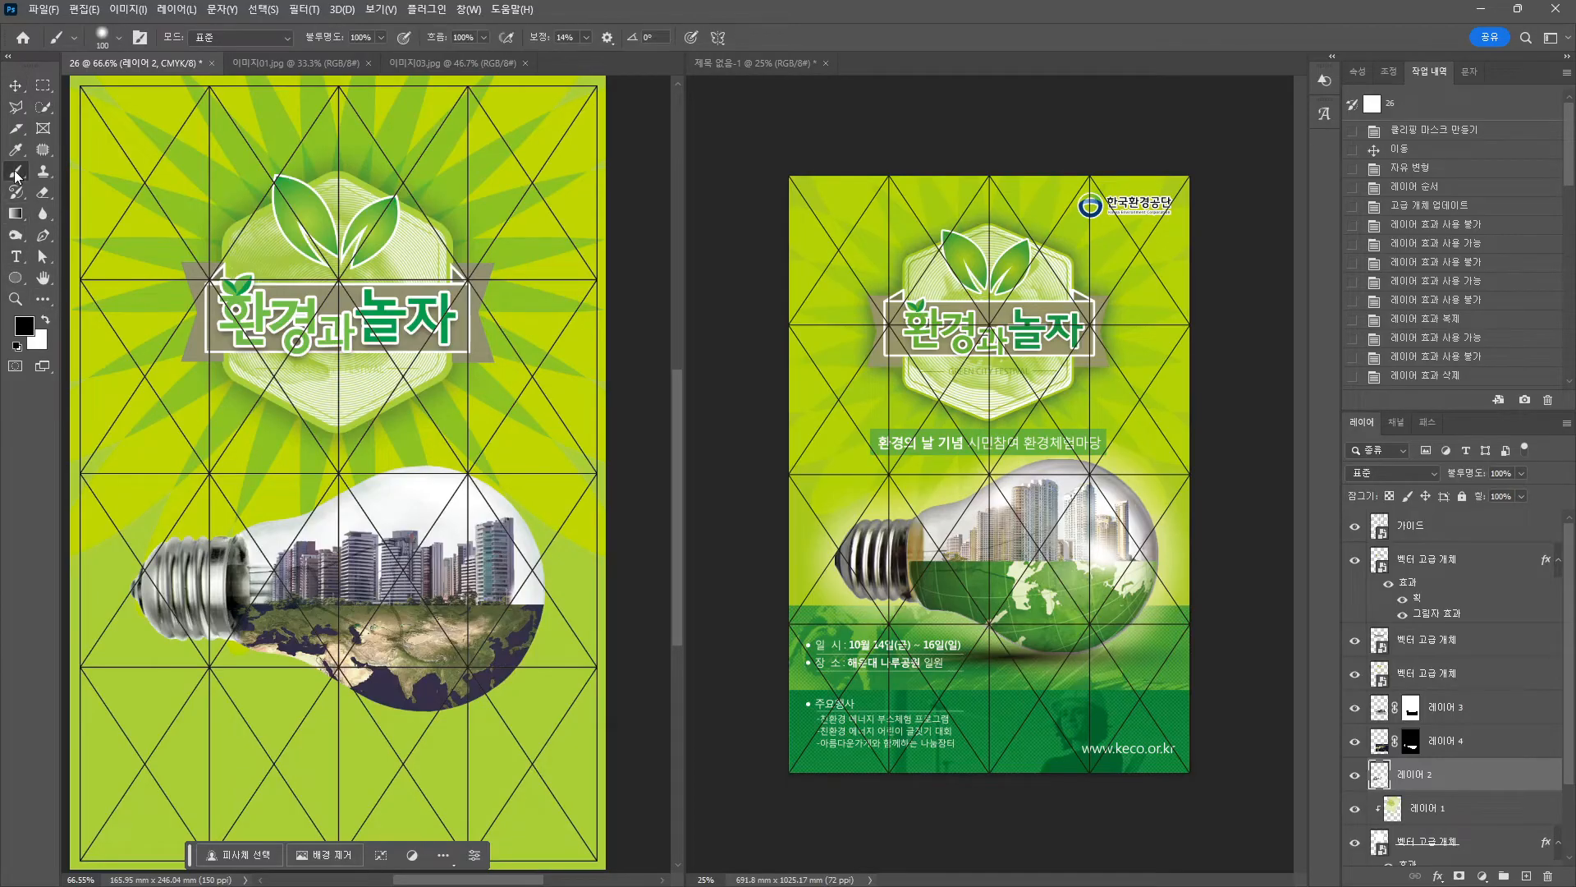
click(46, 321)
click(1454, 559)
click(1526, 875)
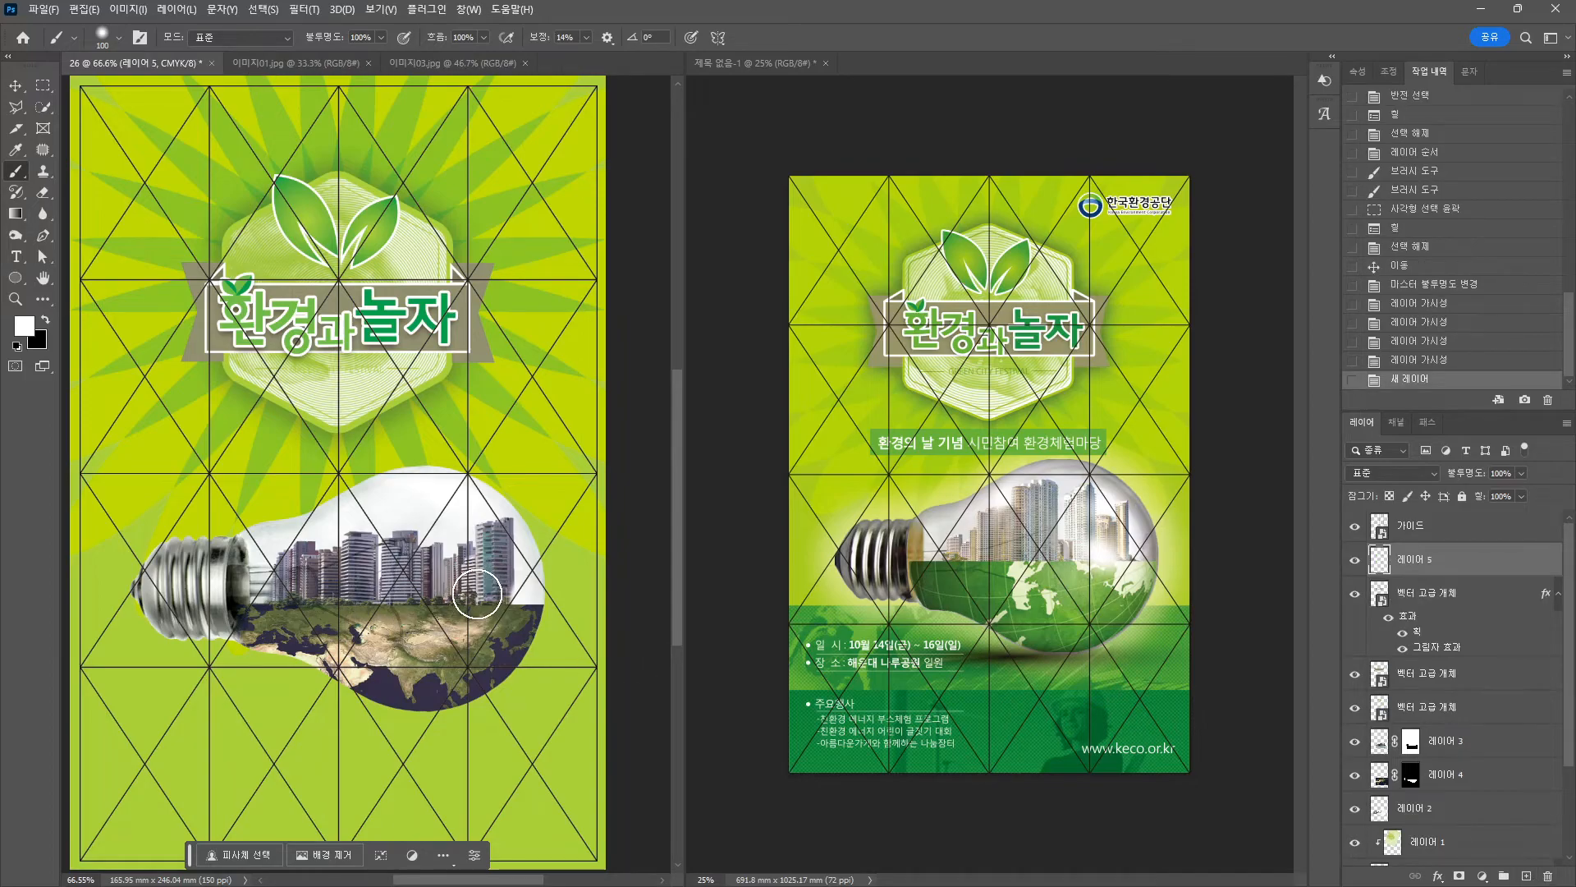
click(476, 591)
key(ctrl+z)
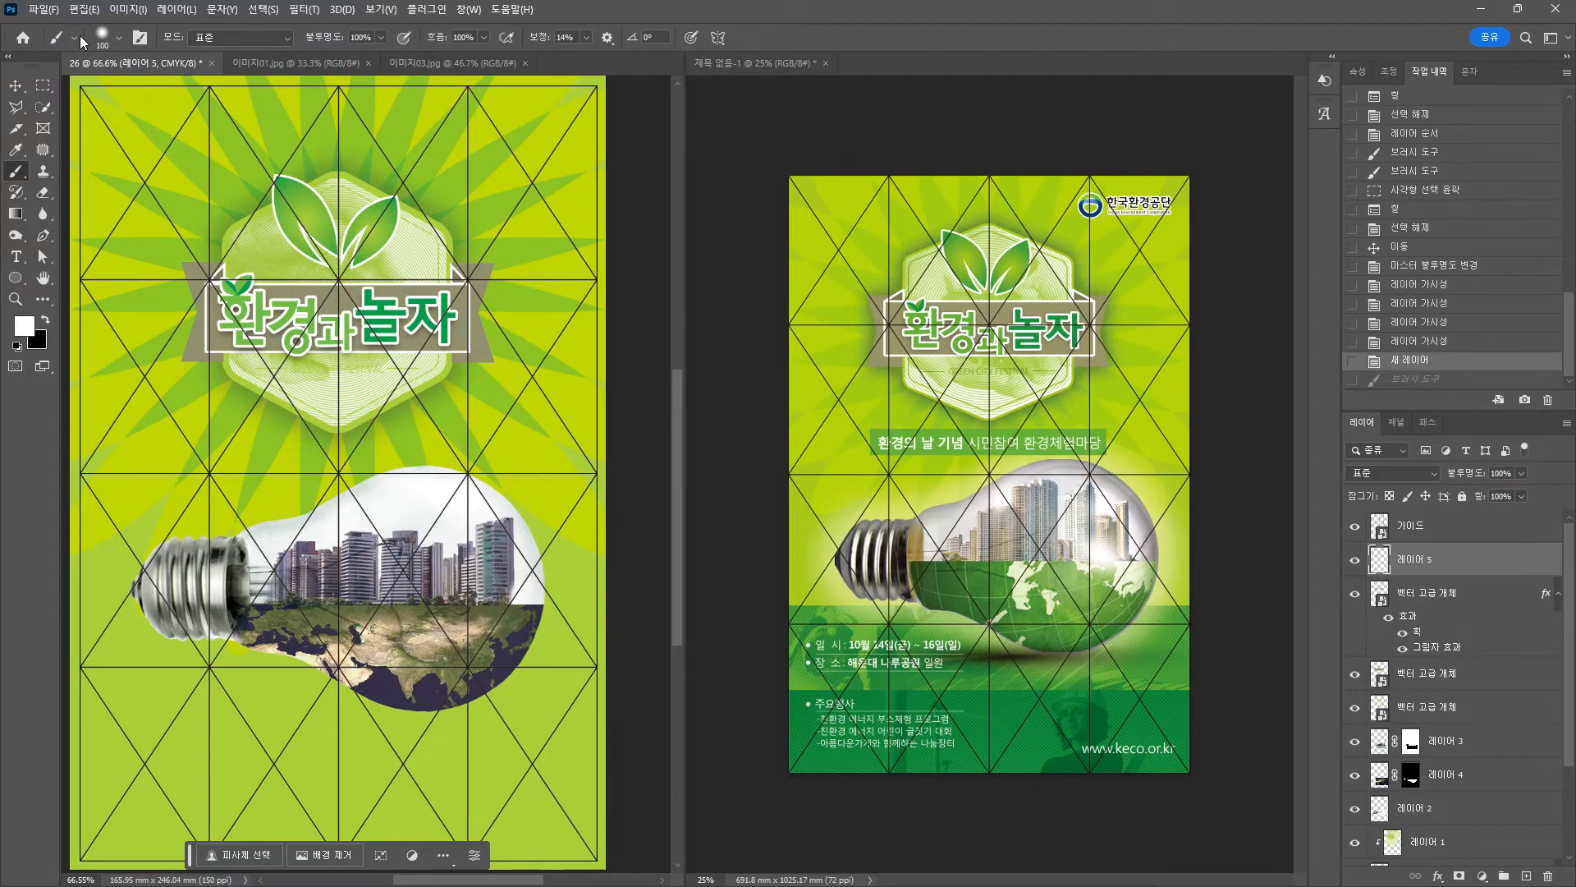
Enlarge the brush to 127 and dab a soft white glow over the buildings.
click(119, 37)
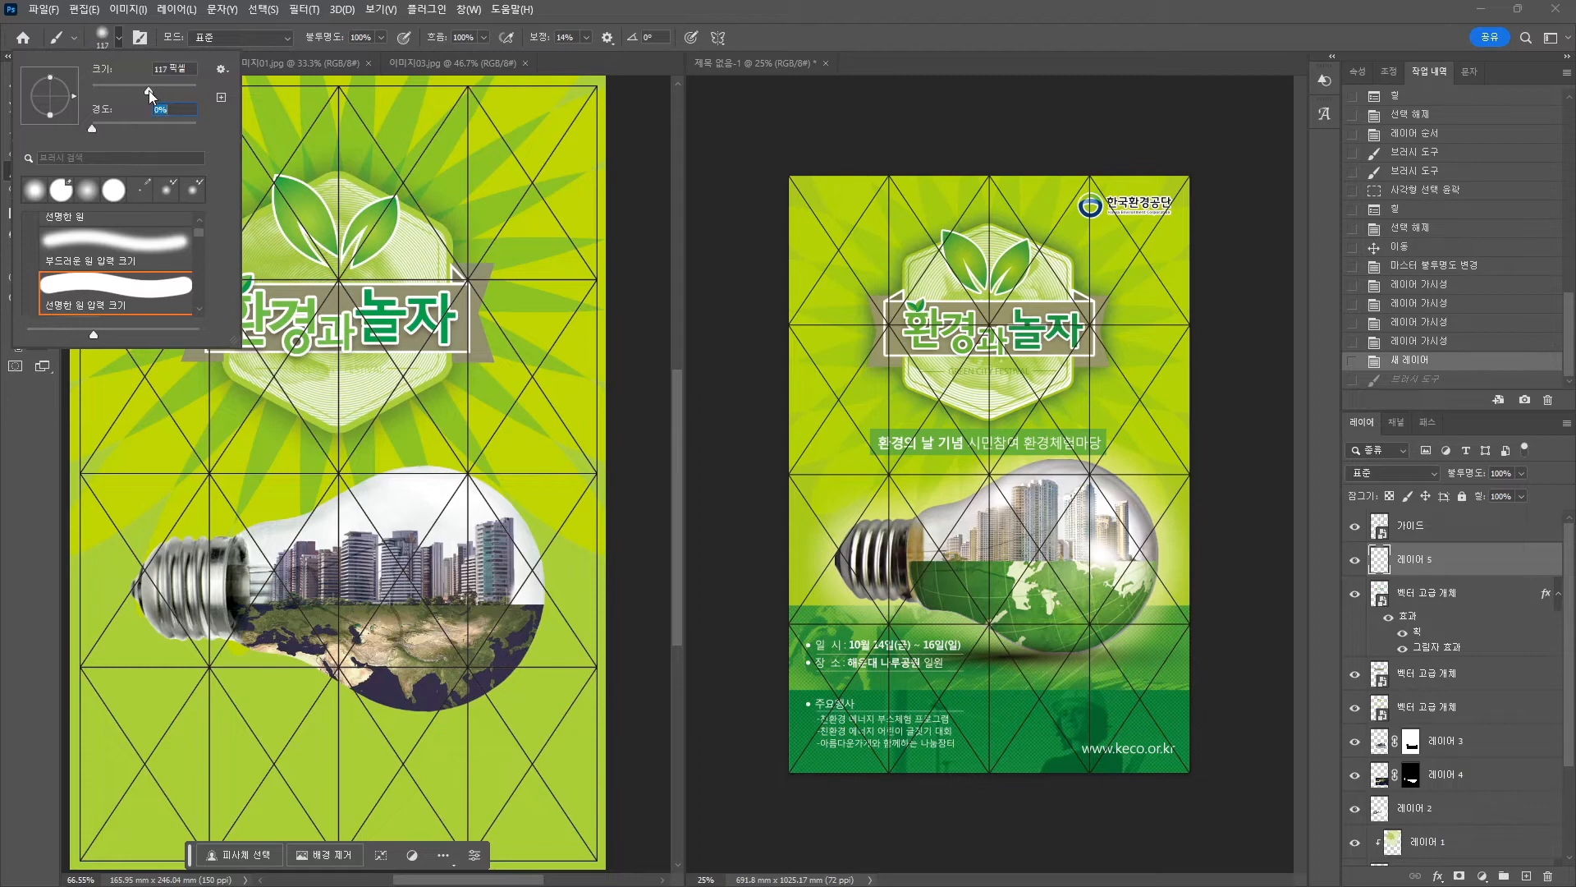
drag(149, 91, 152, 91)
click(479, 589)
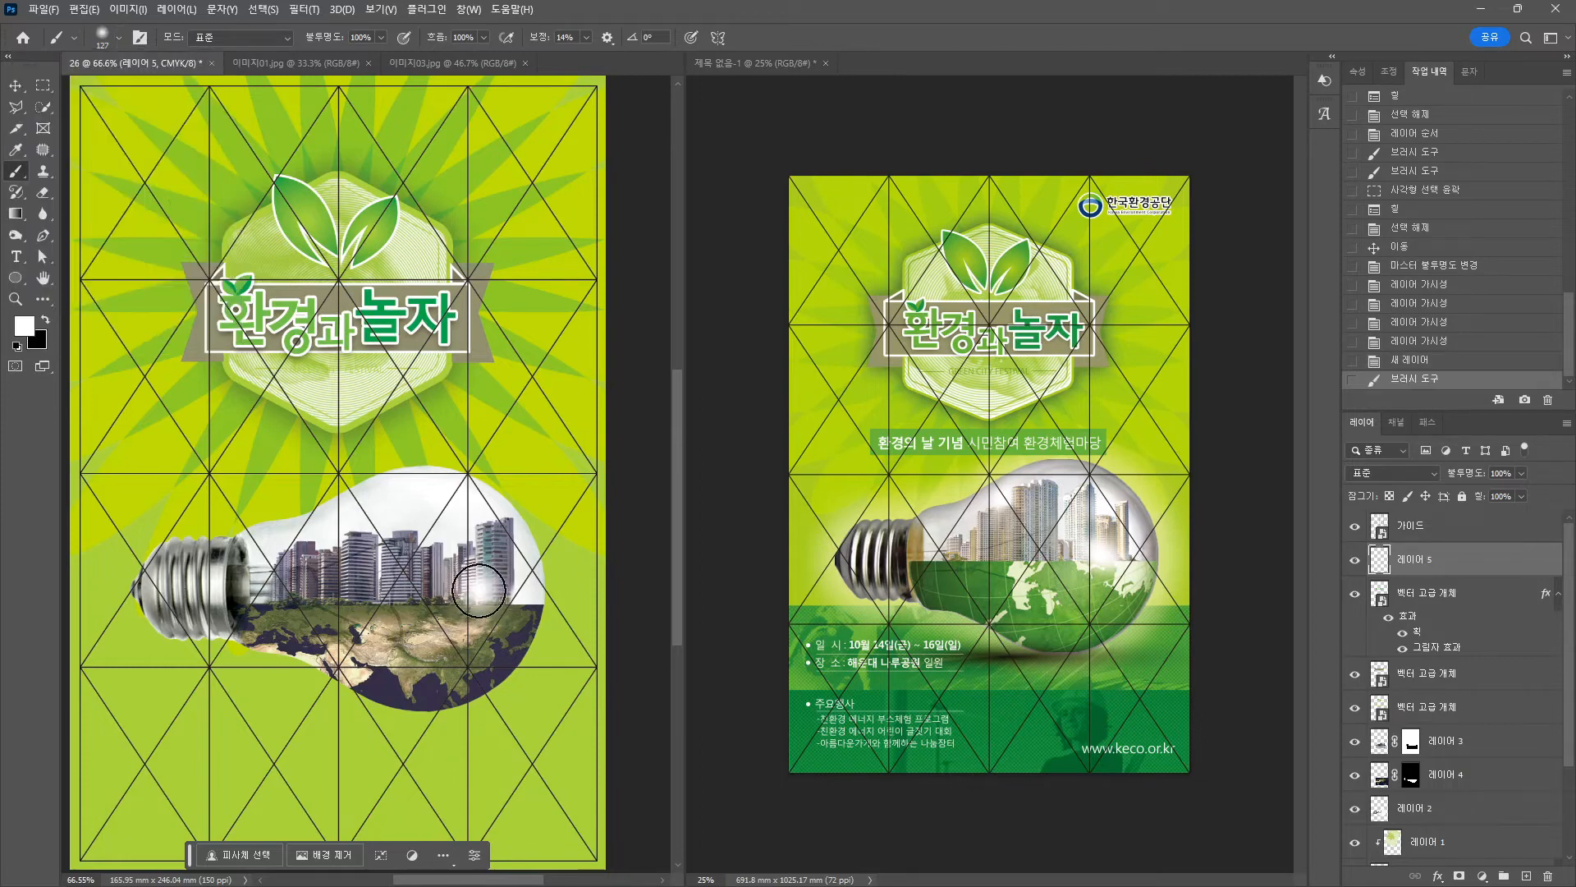
click(480, 595)
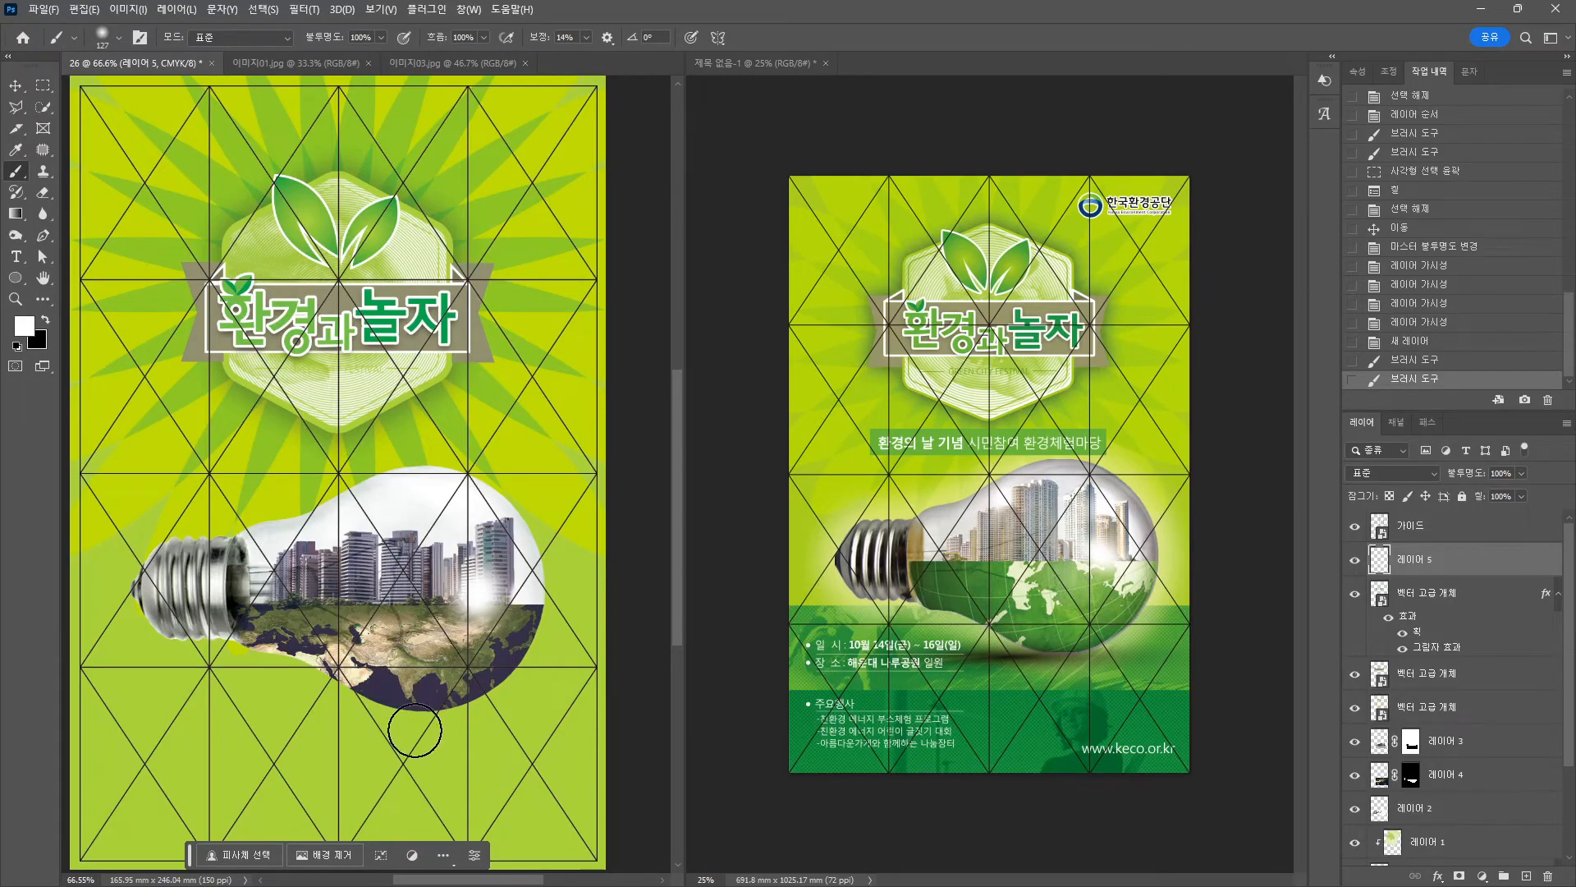
click(14, 86)
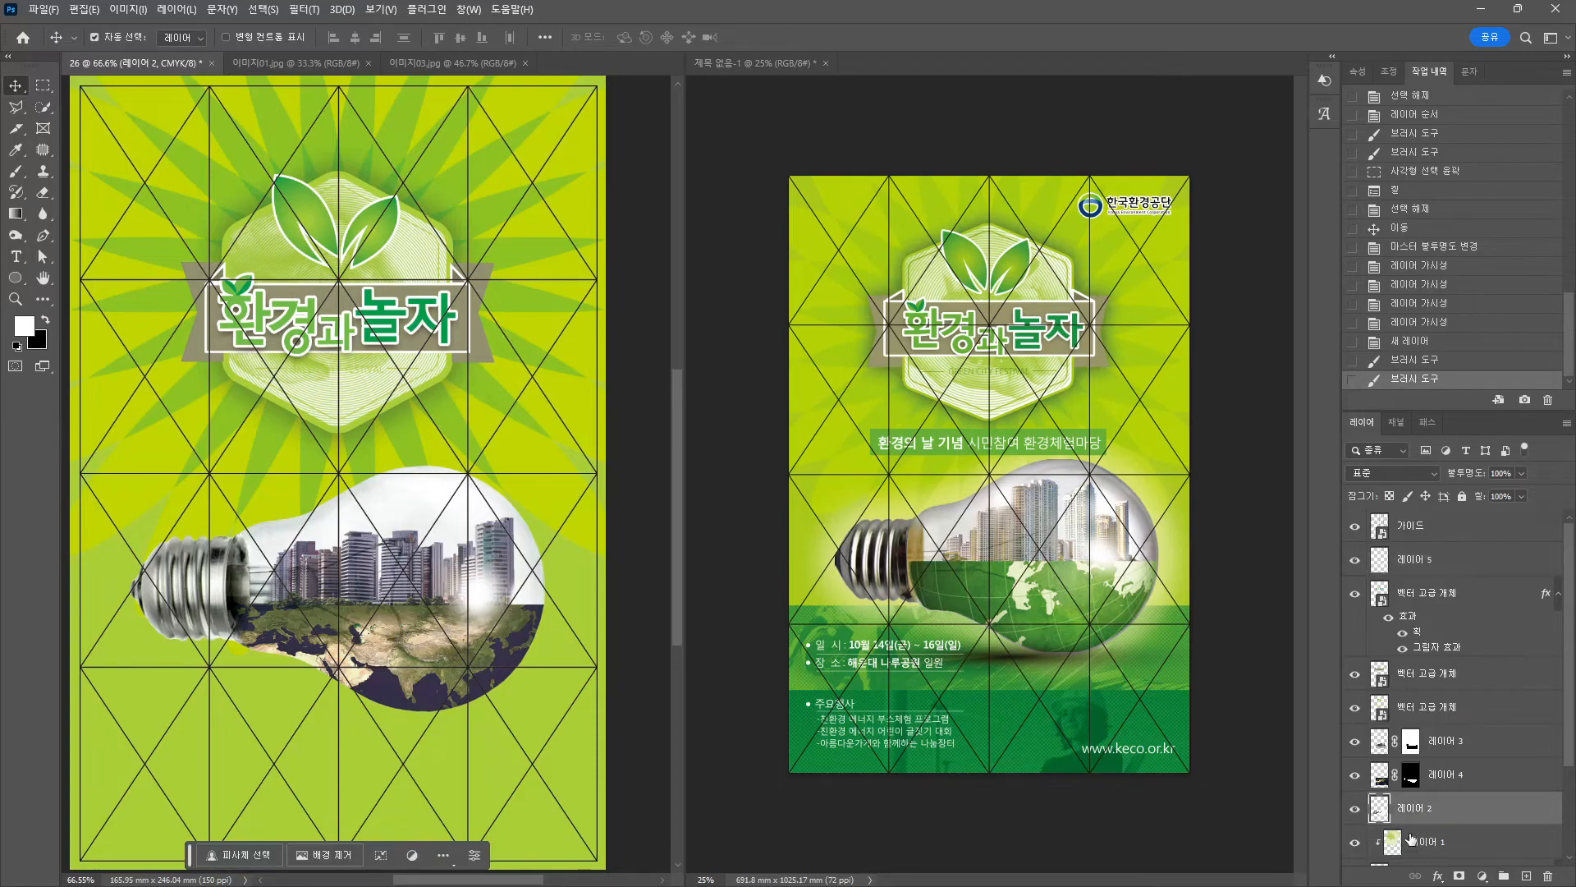
Add a white Outer Glow effect to the bulb layer 레이어 2, 73 px size.
click(1437, 875)
click(1469, 856)
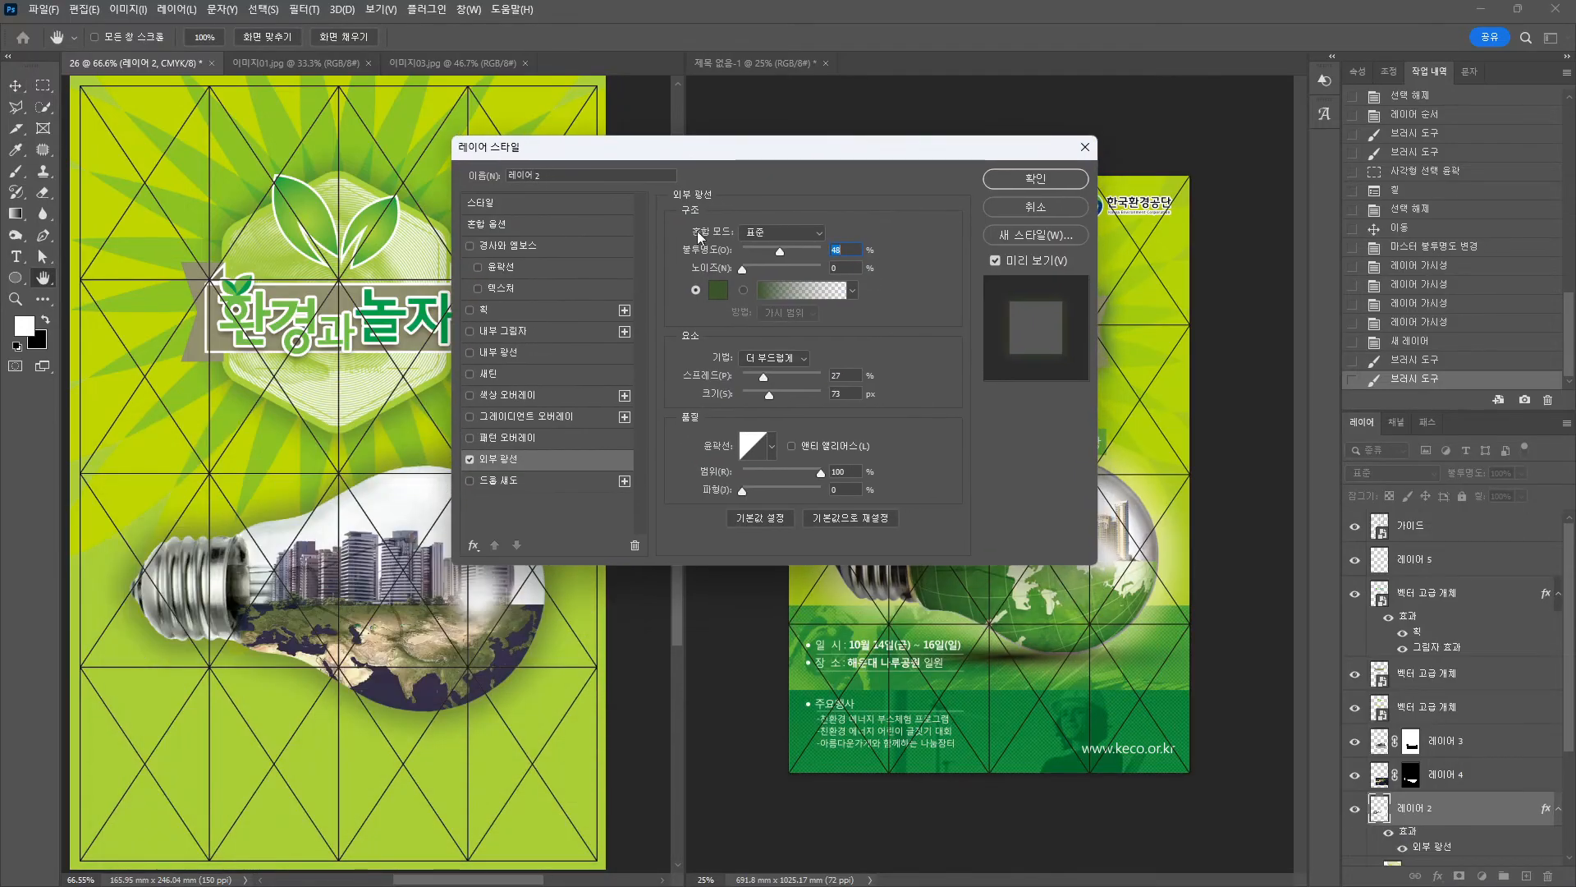
click(714, 293)
drag(417, 257, 260, 124)
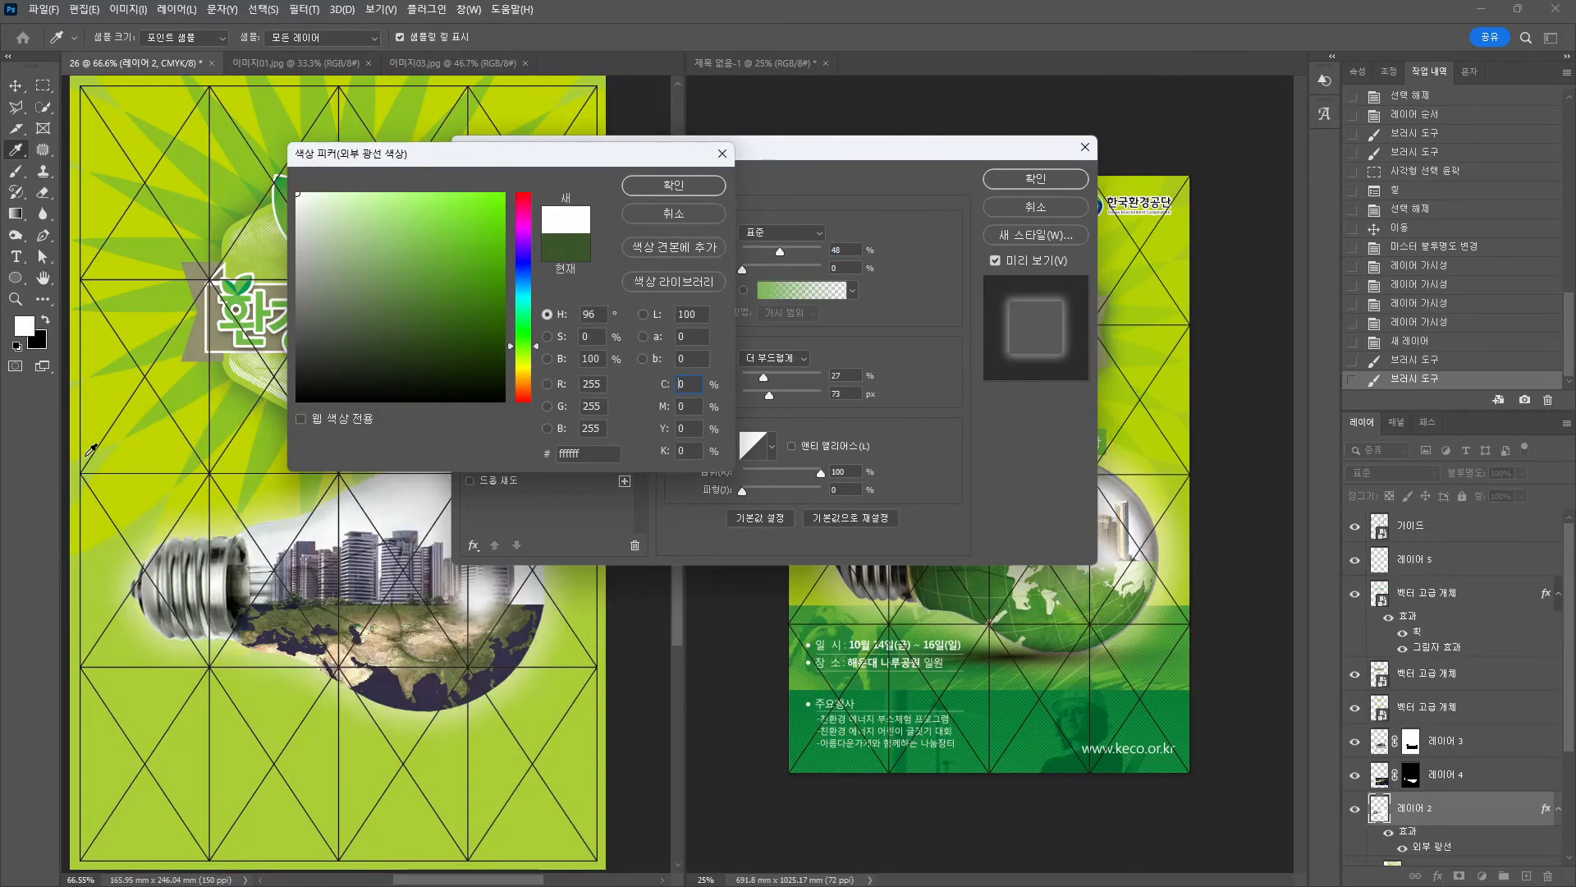
key(Return)
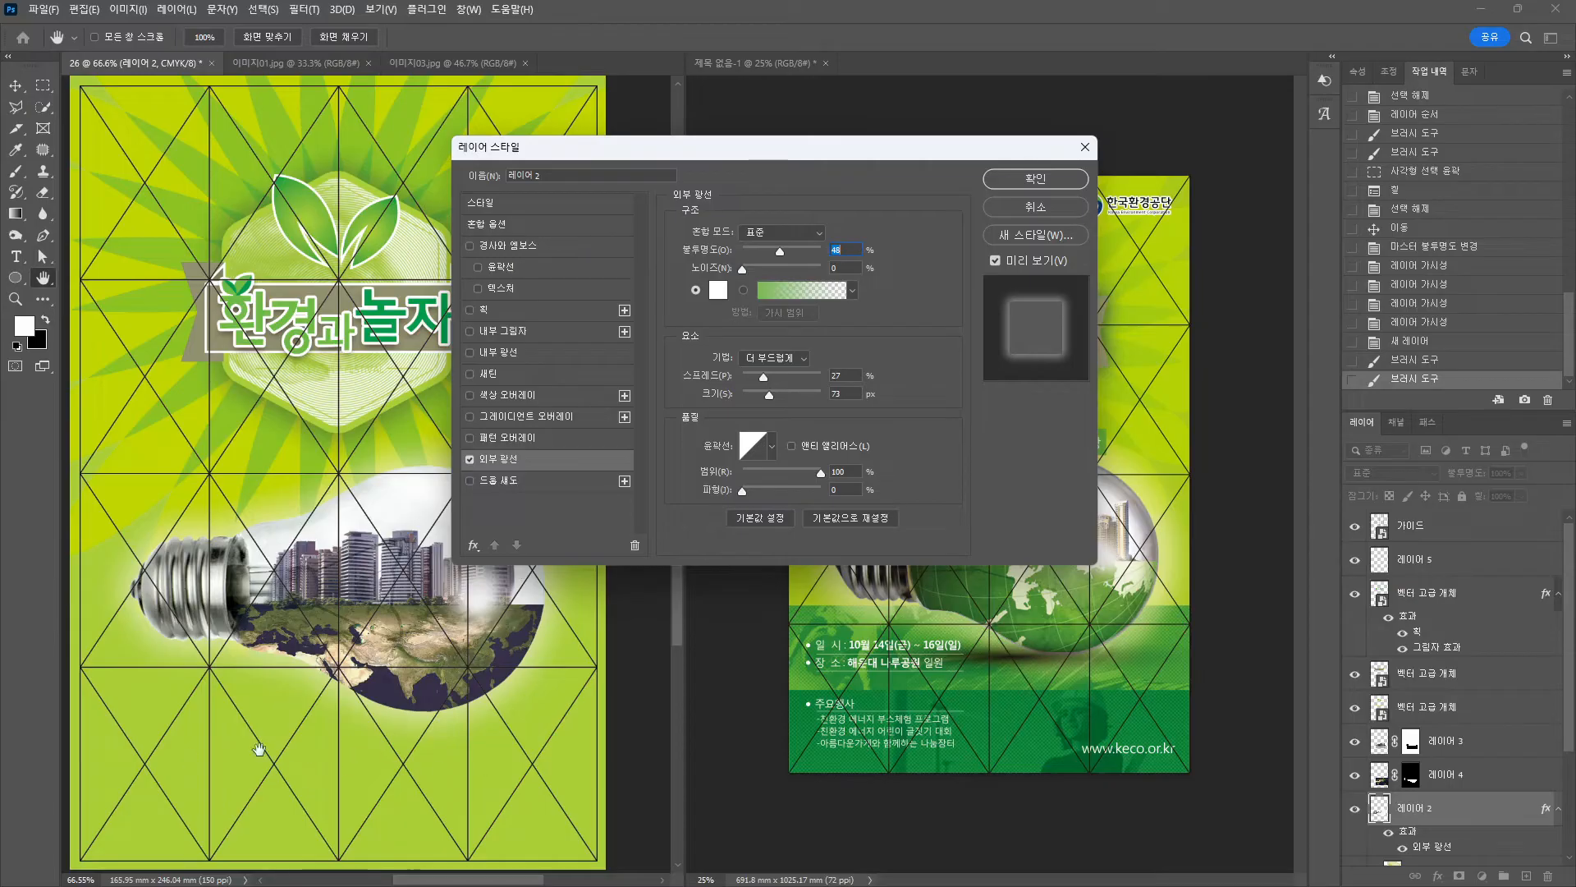
Add a Drop Shadow to 레이어 2 alongside its outer glow and apply the style.
click(491, 481)
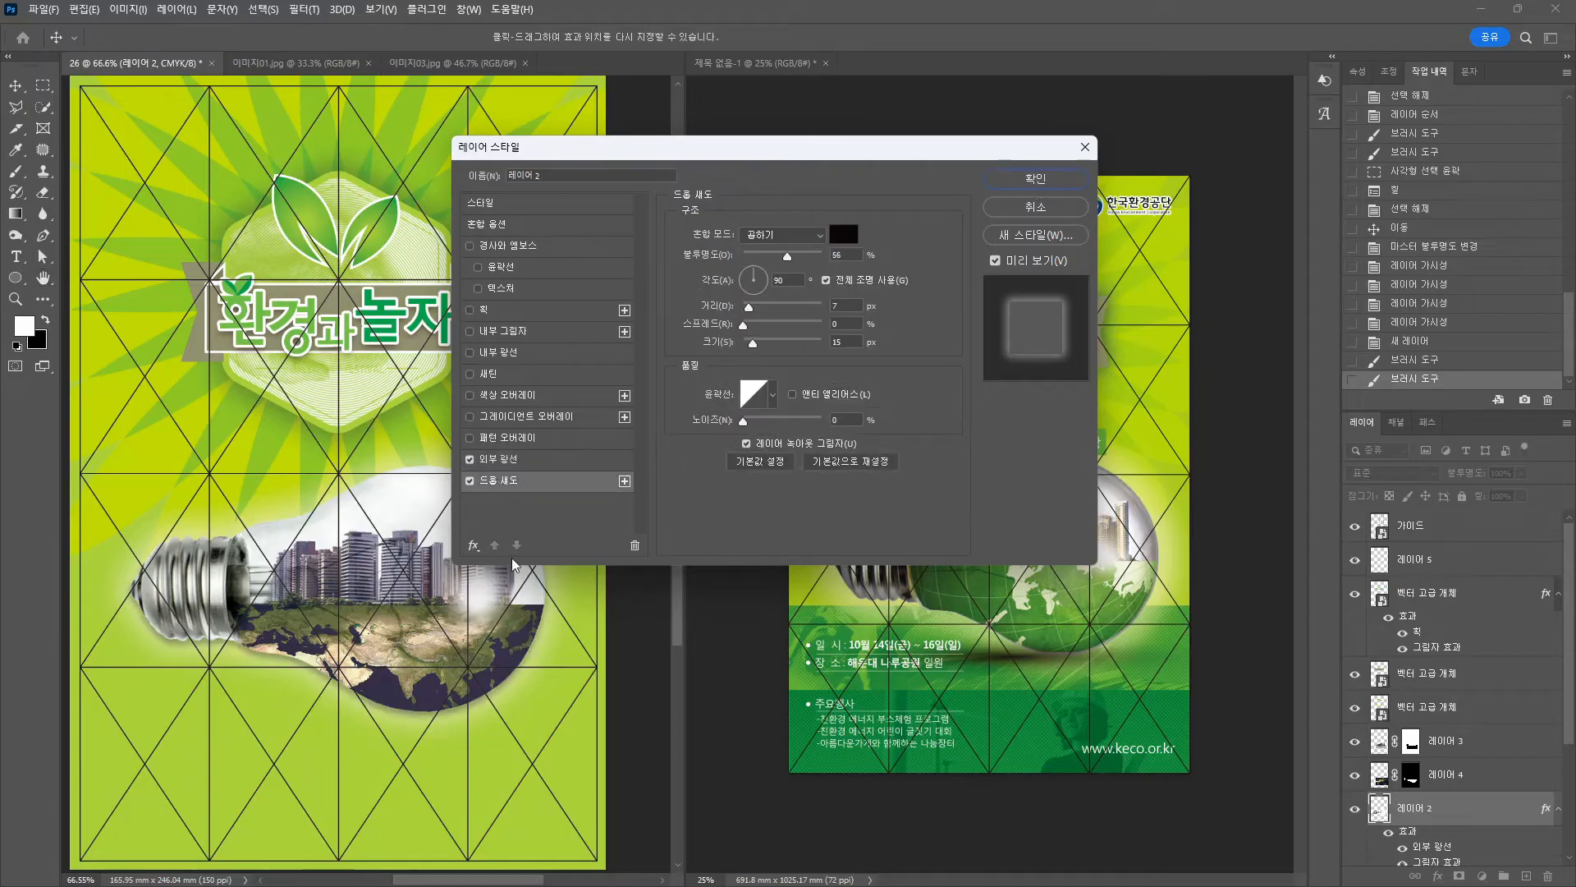
click(1032, 180)
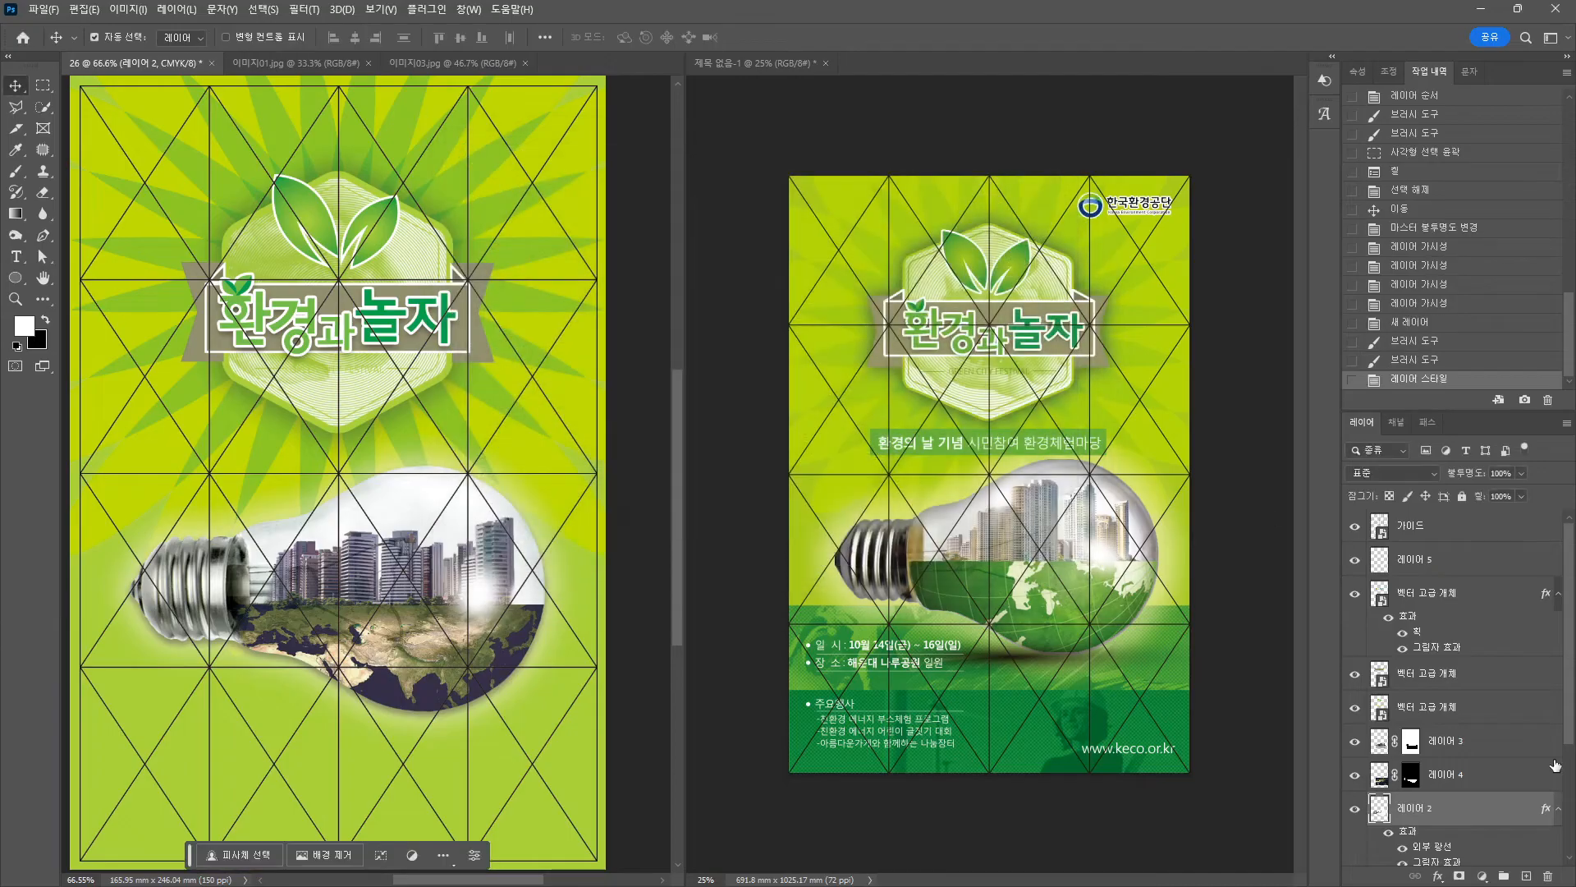
Split 레이어 2's effects into separate layers and select the shadow layer.
right_click(1430, 698)
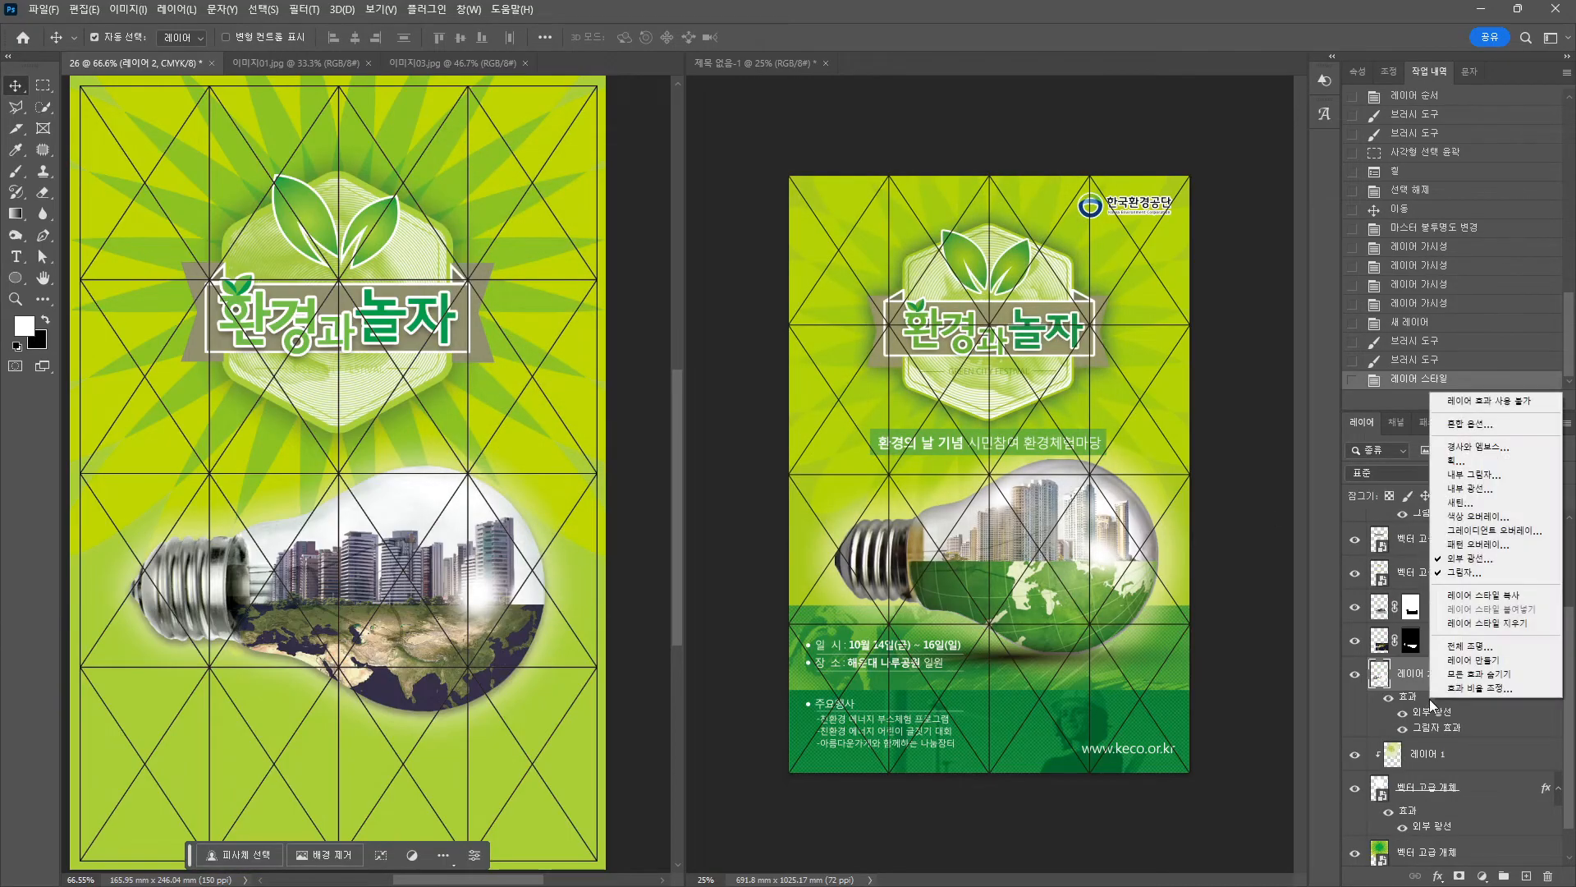
click(1478, 662)
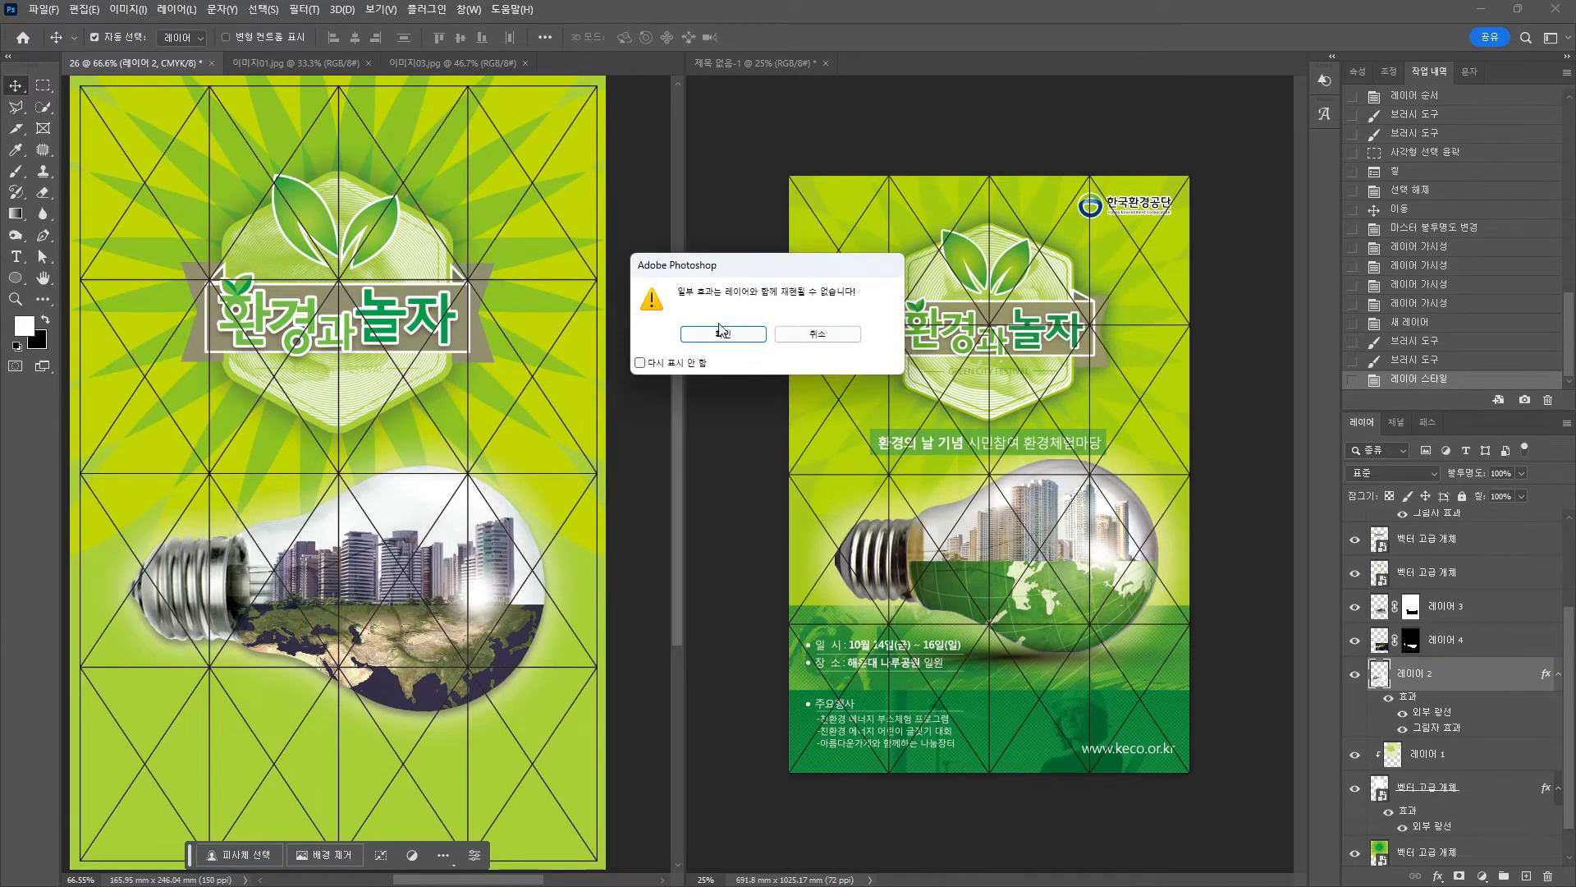
mouse_move(1464, 737)
mouse_down()
mouse_move(1382, 699)
mouse_move(1461, 744)
mouse_up()
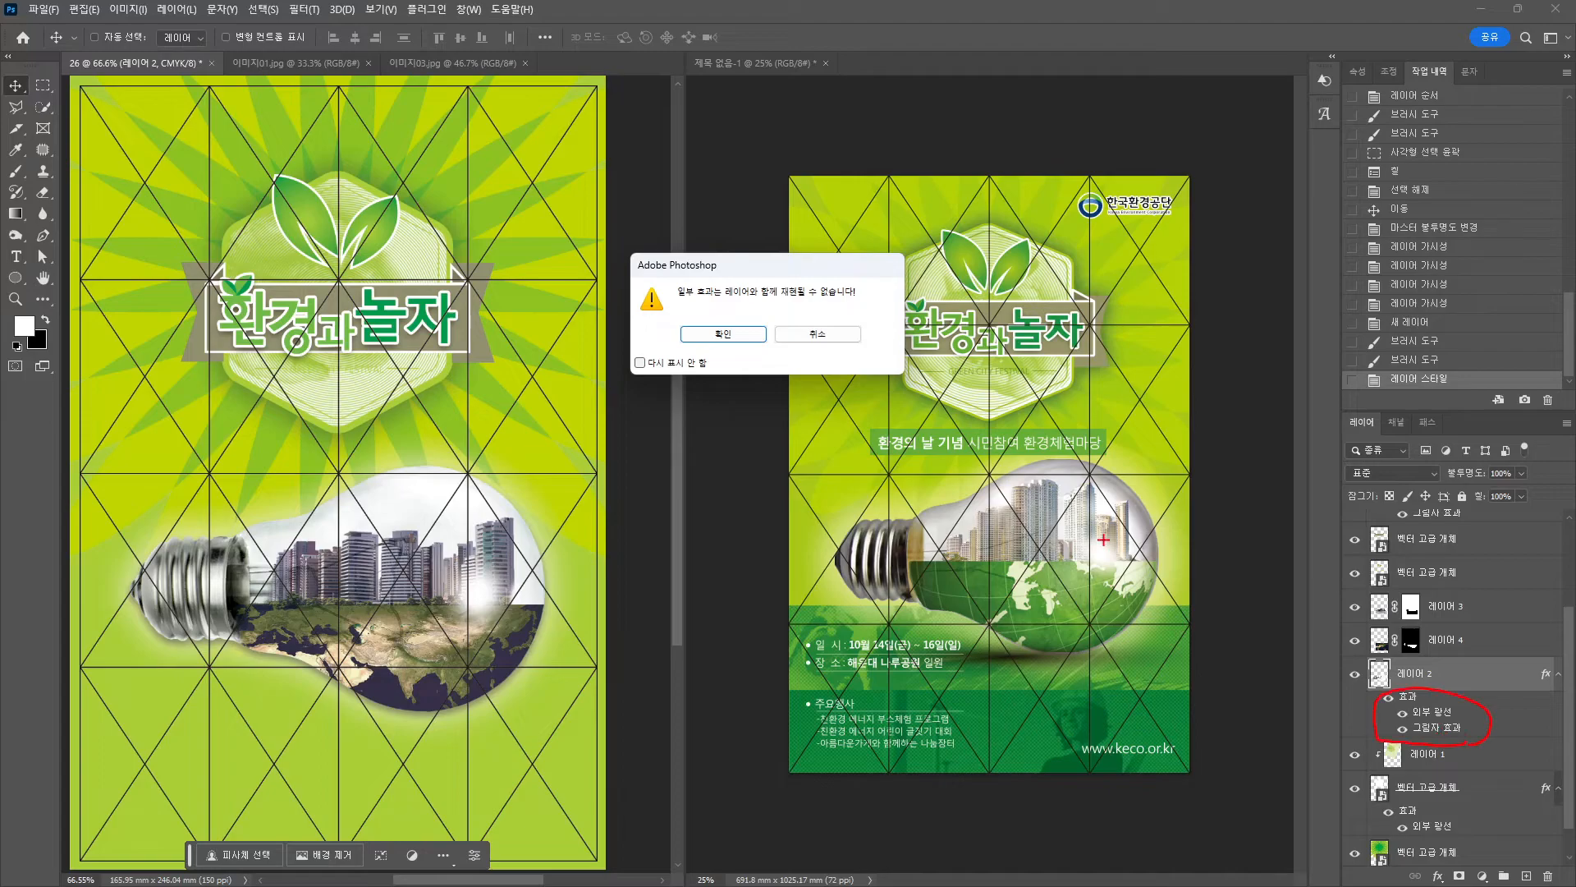
drag(711, 312, 755, 289)
click(723, 334)
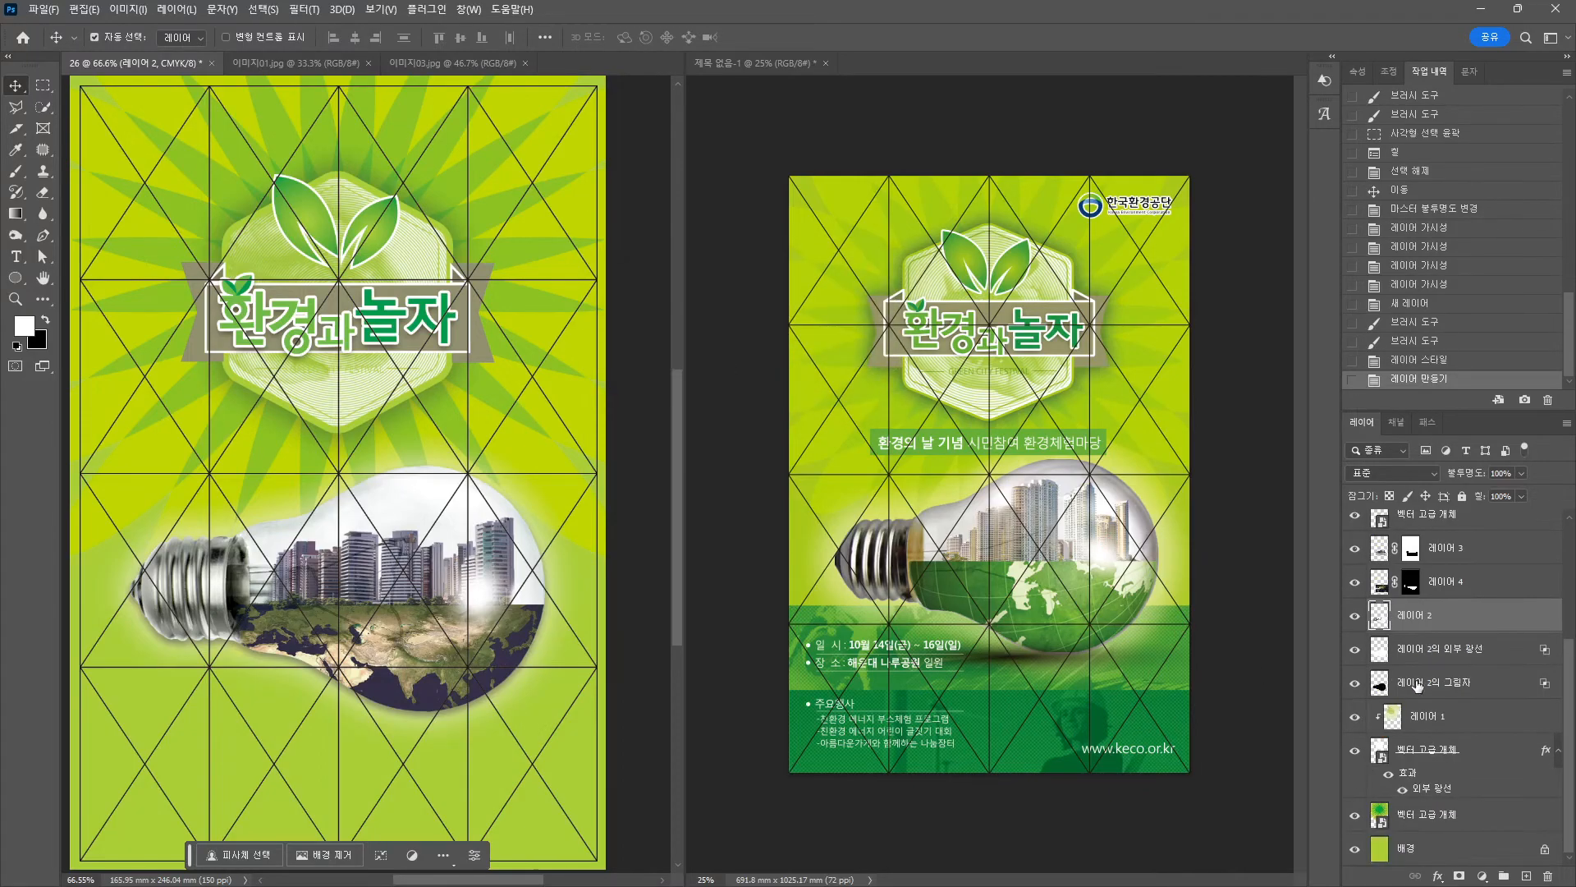
click(1390, 696)
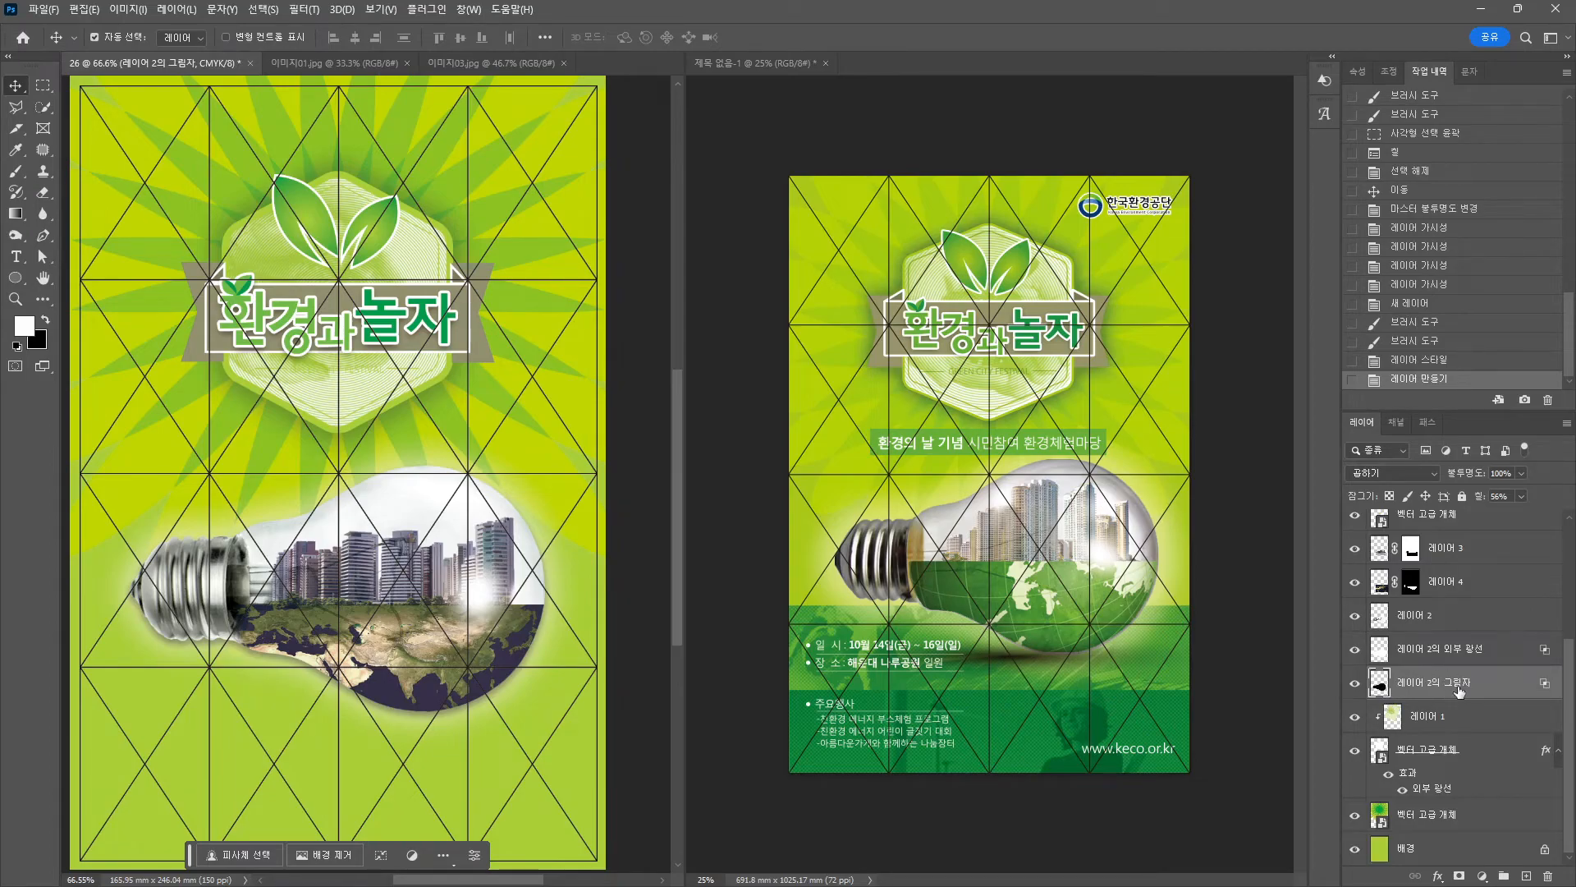
Free-transform the shadow into a flat, narrower band beneath the bulb.
key(ctrl)
key(ctrl+t)
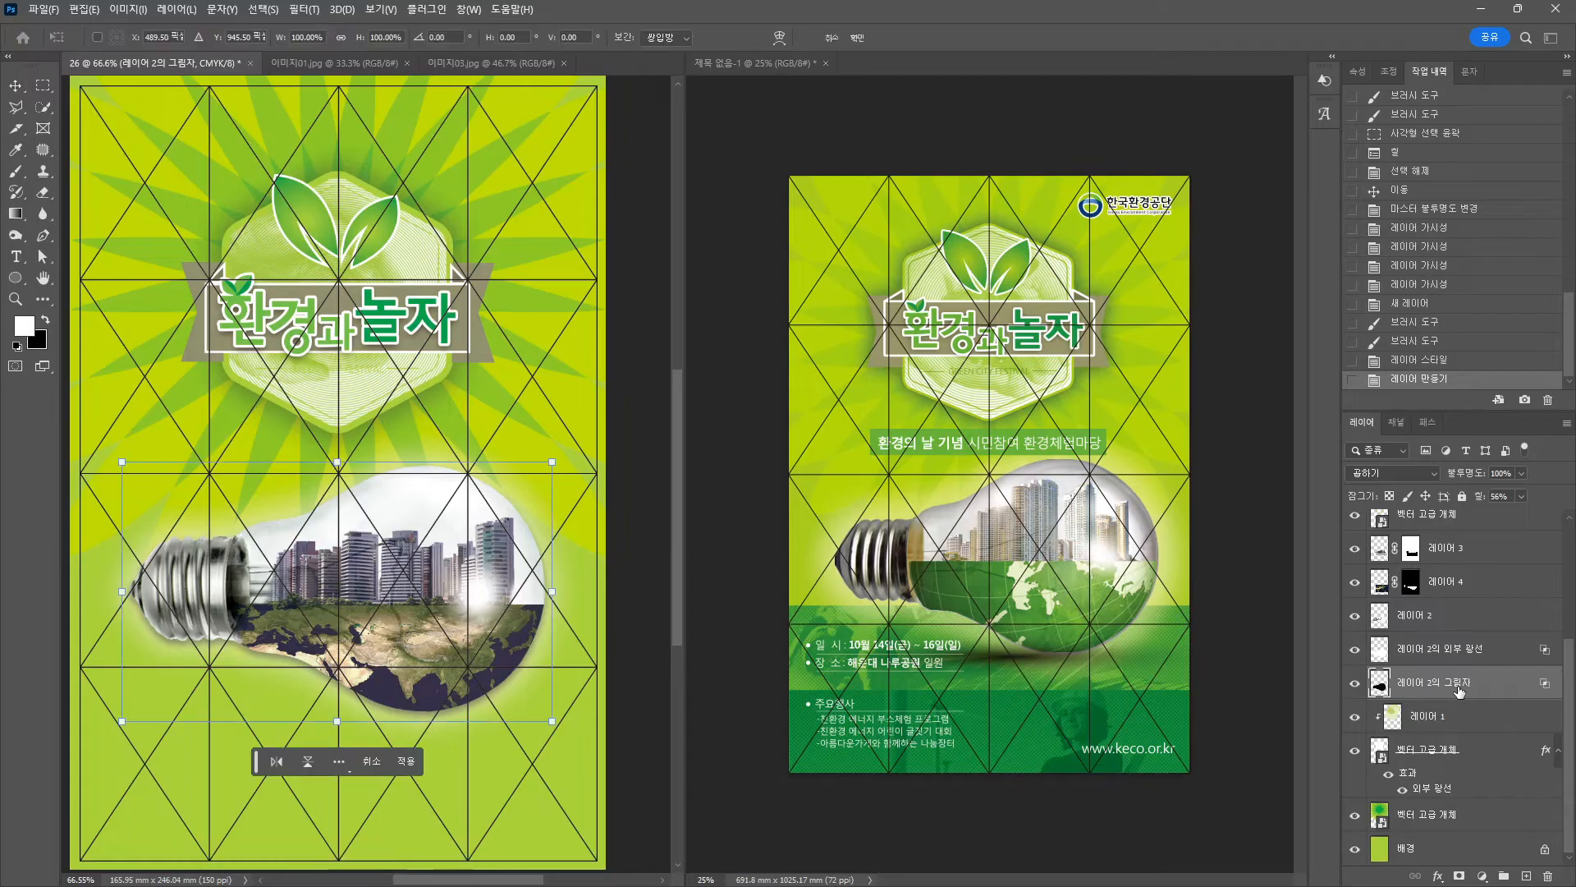
drag(336, 462, 343, 669)
drag(124, 696, 190, 696)
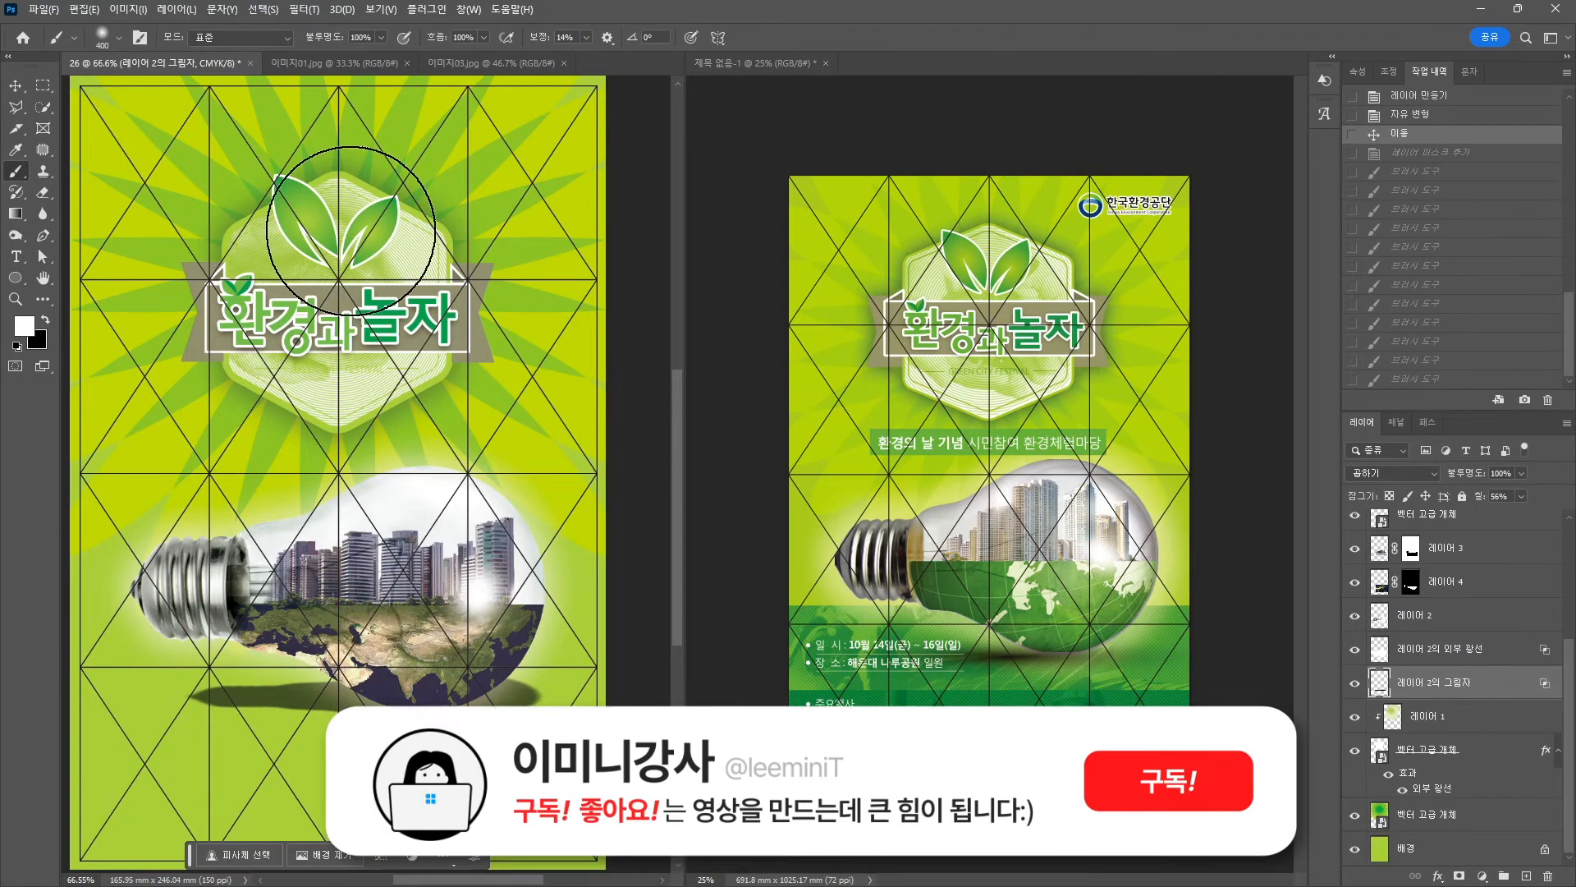
key(v)
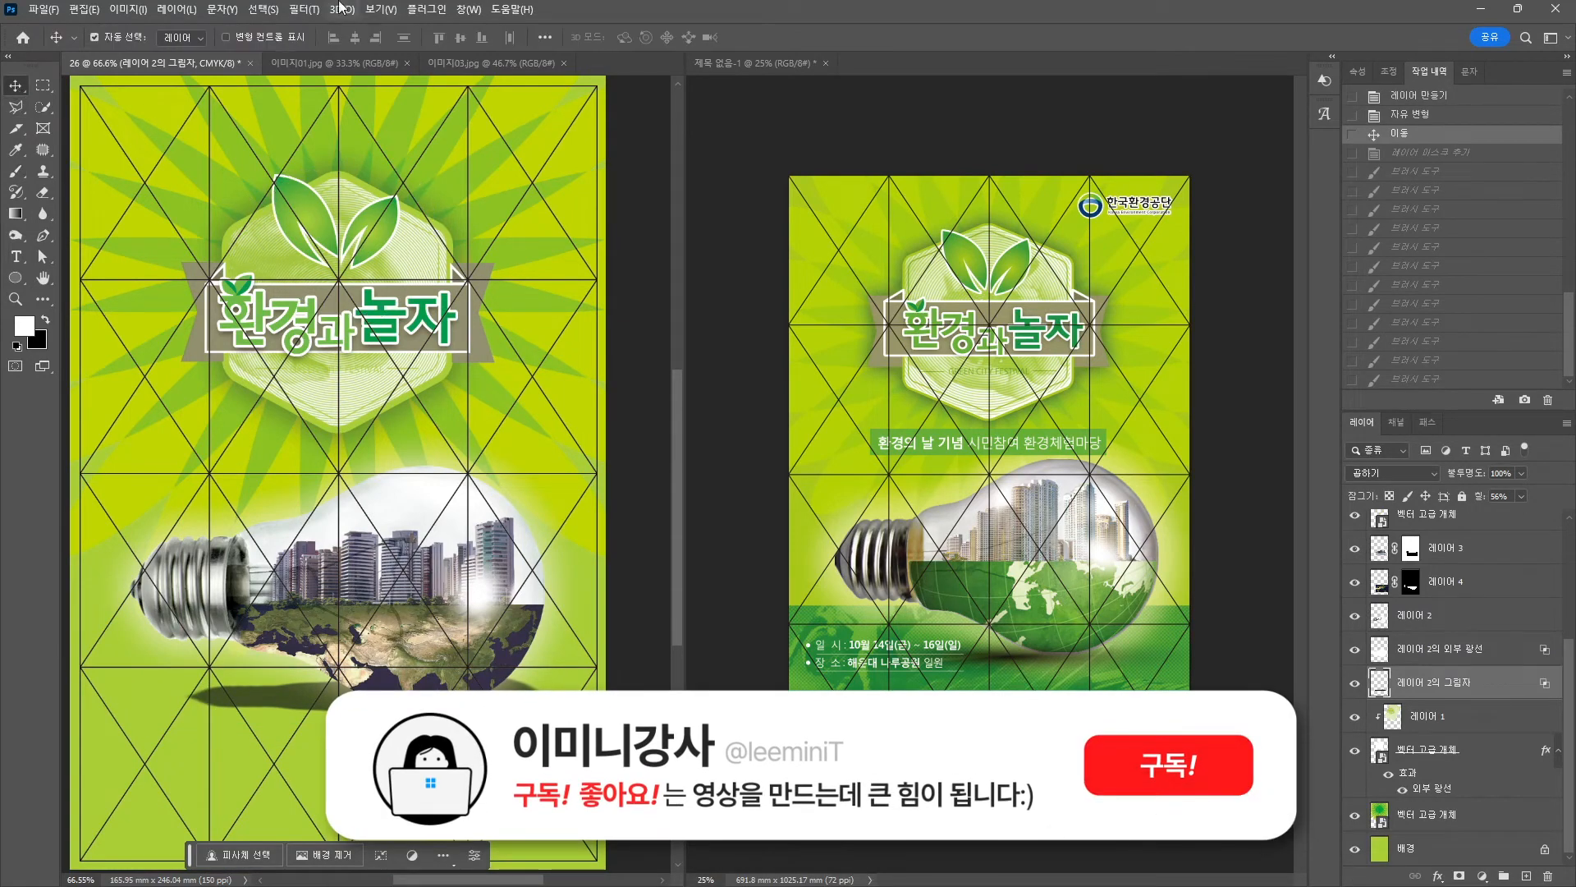
Gaussian-blur the shadow at about 19.4 px and flatten it further.
click(298, 10)
mouse_move(369, 330)
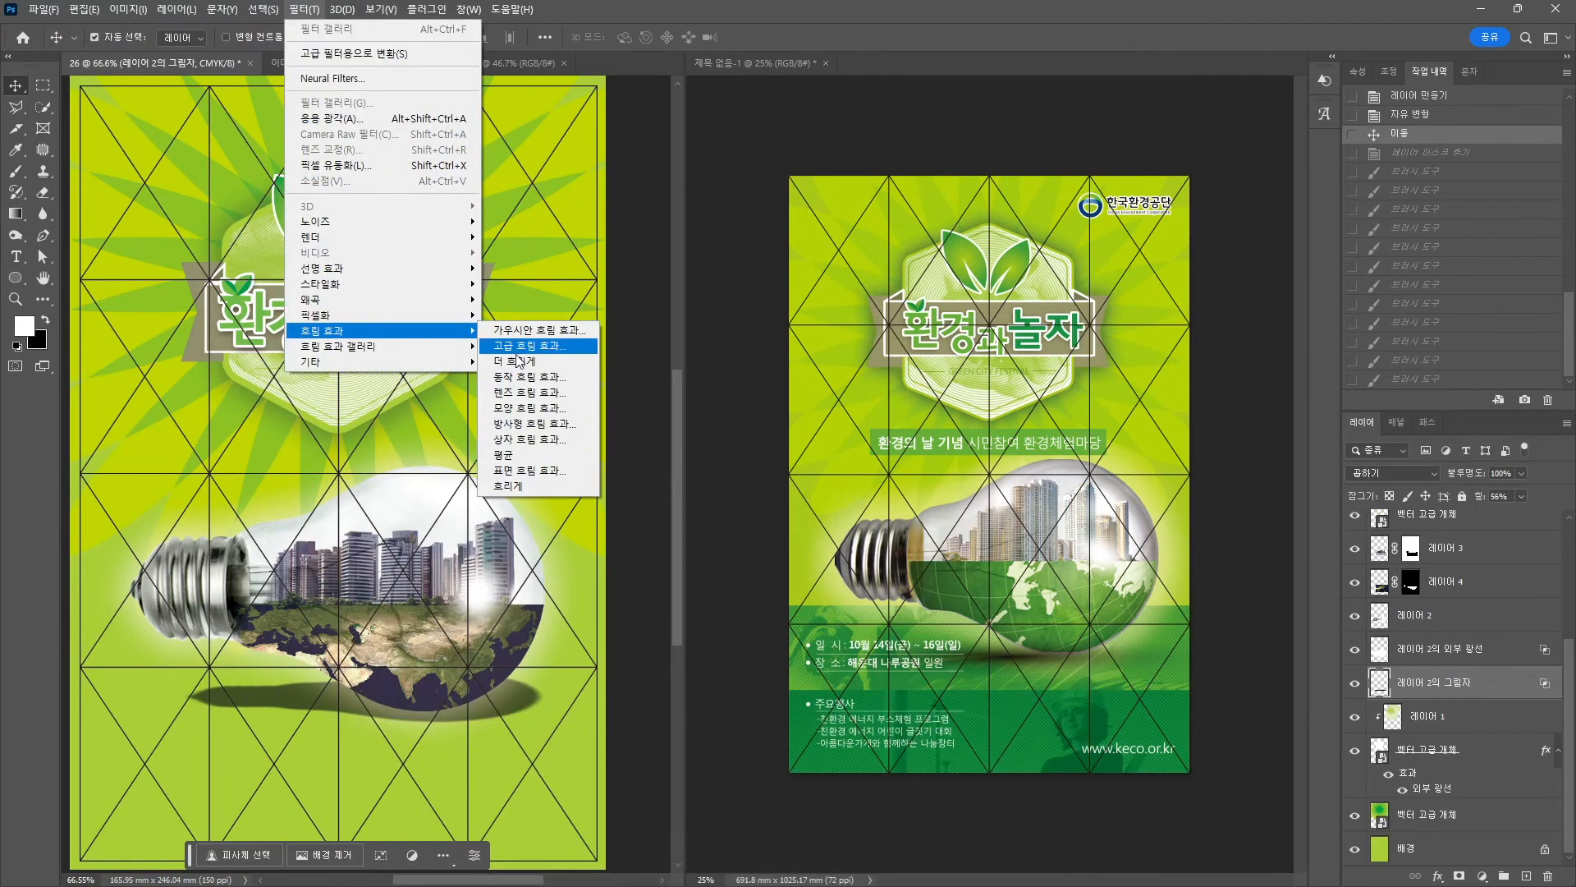
click(530, 333)
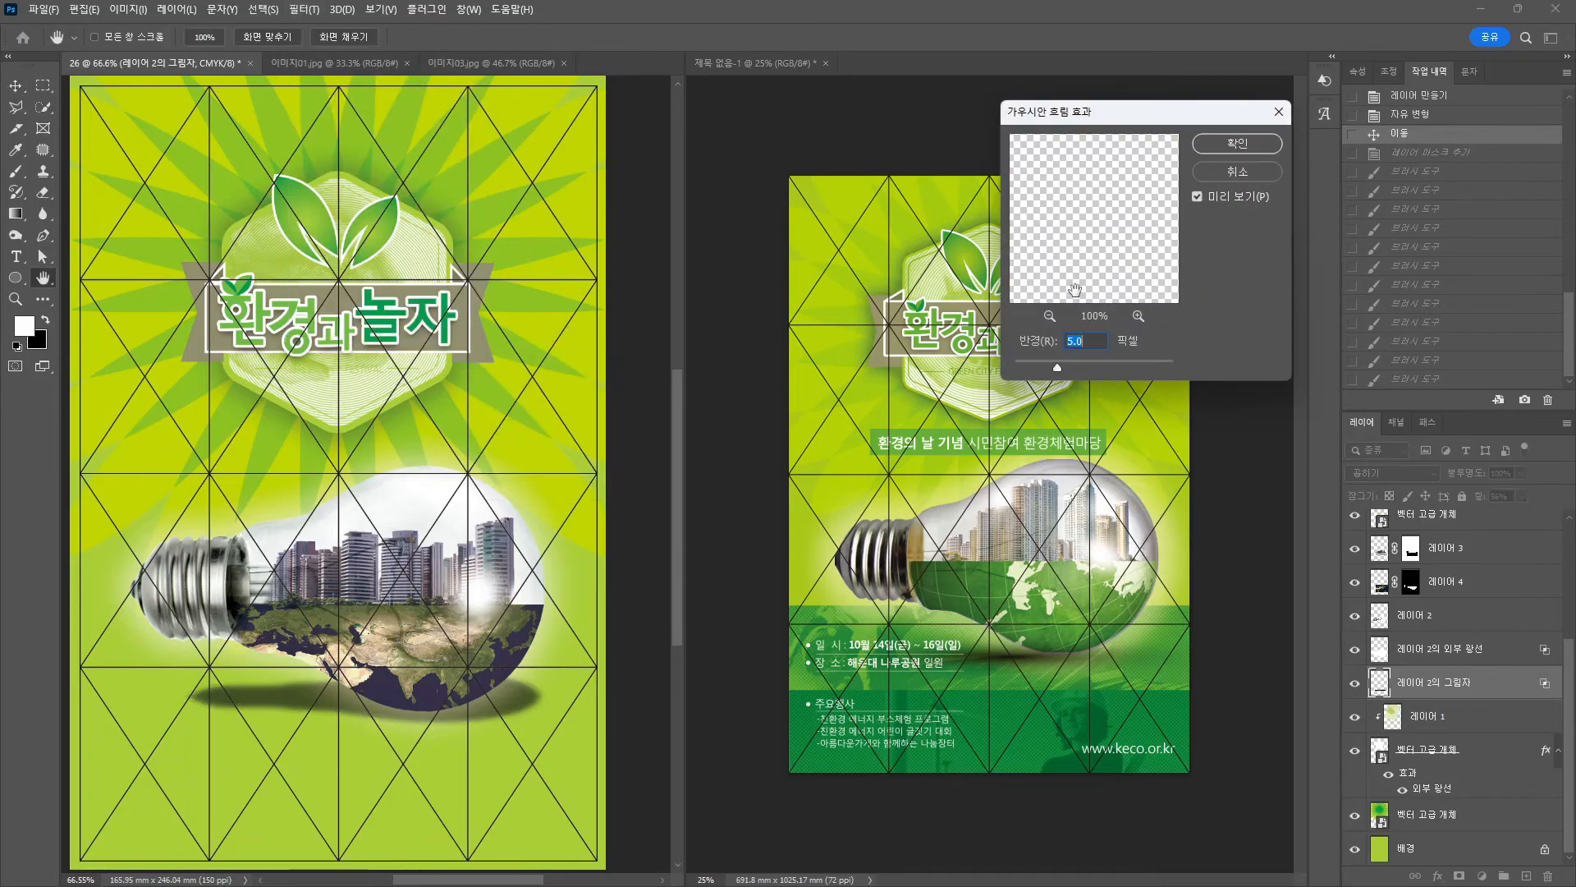
drag(1083, 360, 1082, 360)
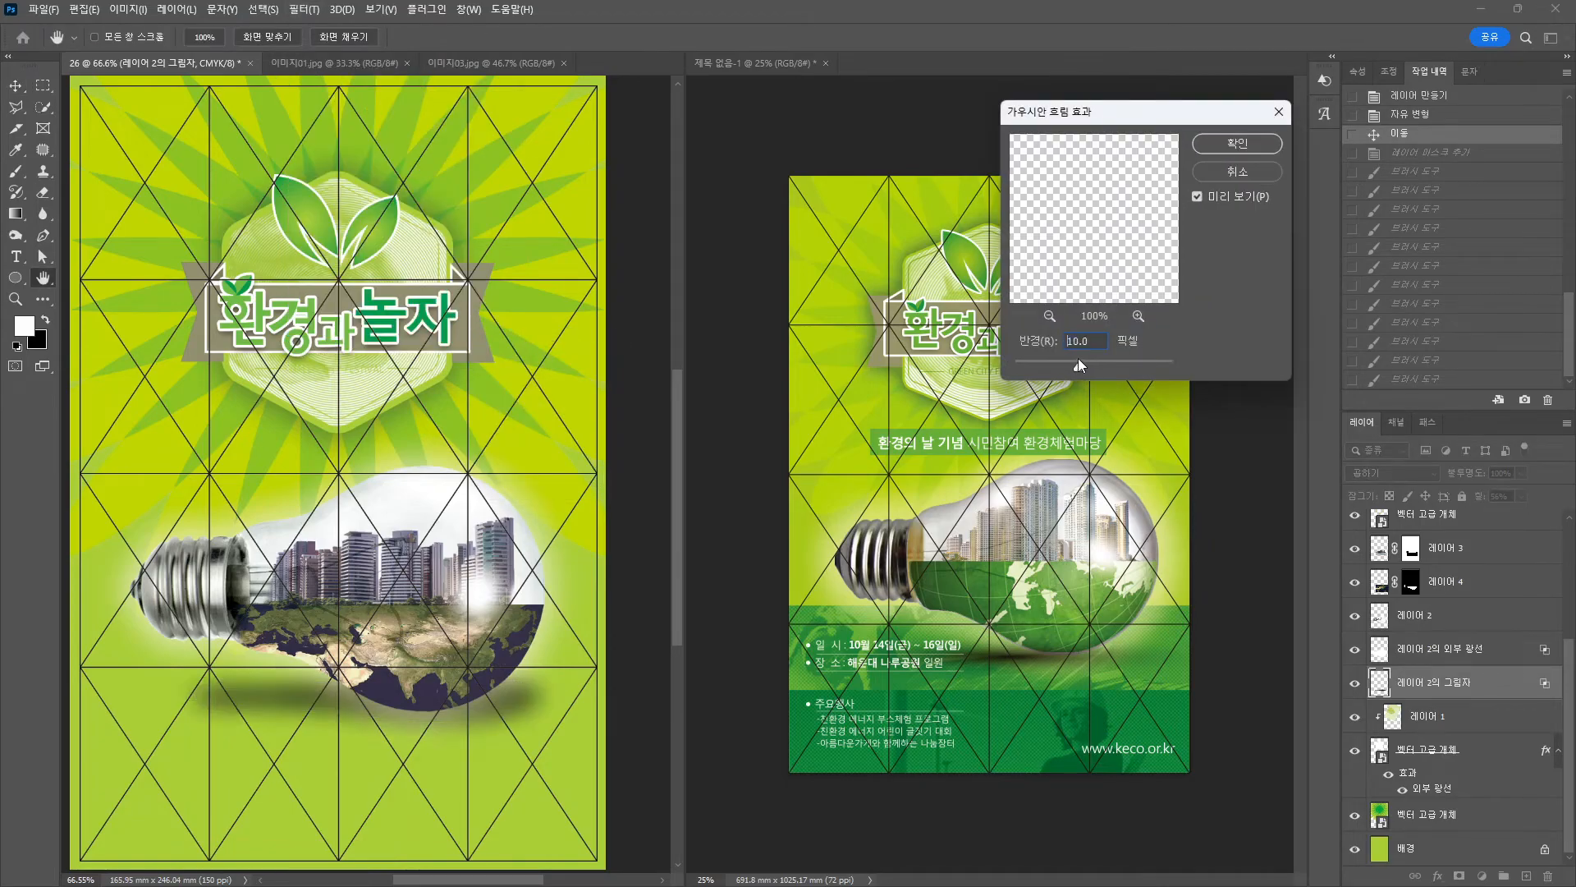
click(1237, 143)
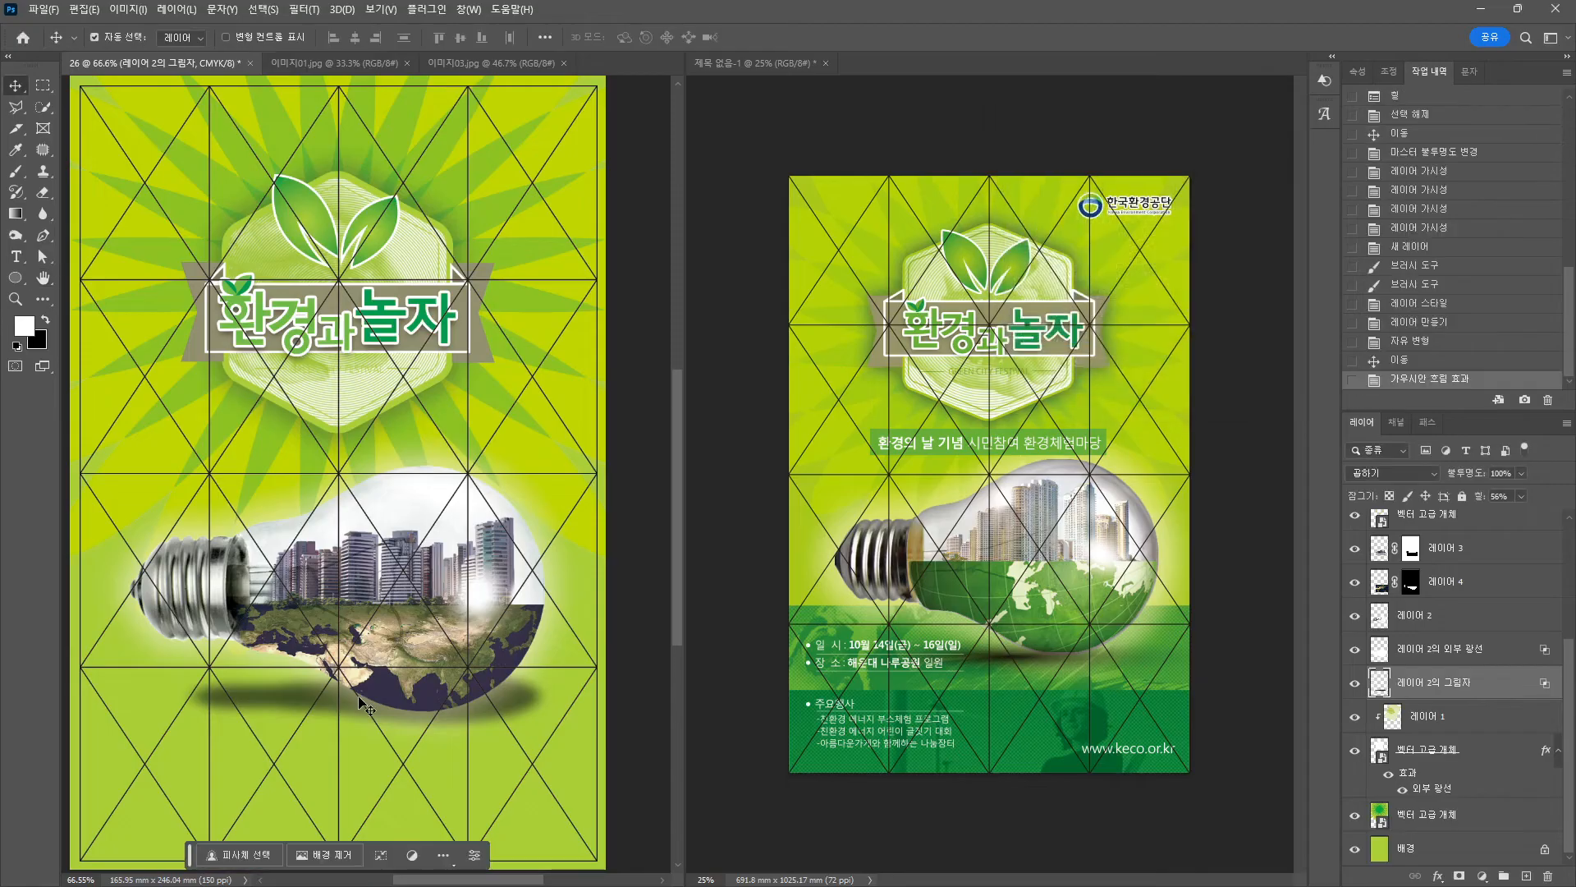
key(ctrl+t)
drag(362, 654, 367, 719)
key(Return)
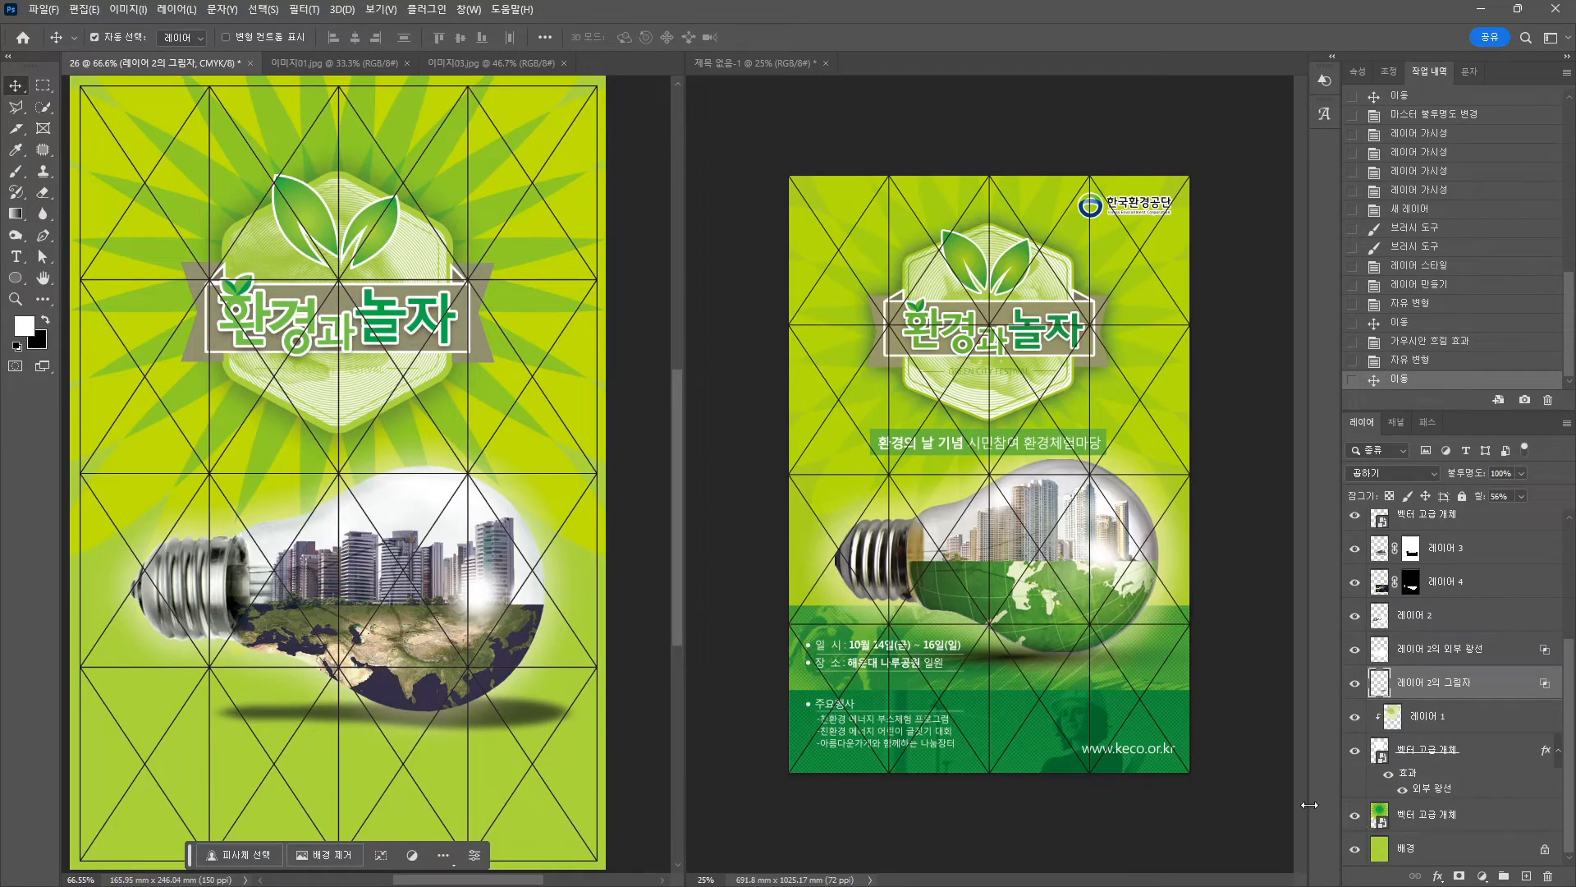
With a large, soft-edged eraser, fade both ends of the shadow.
click(42, 192)
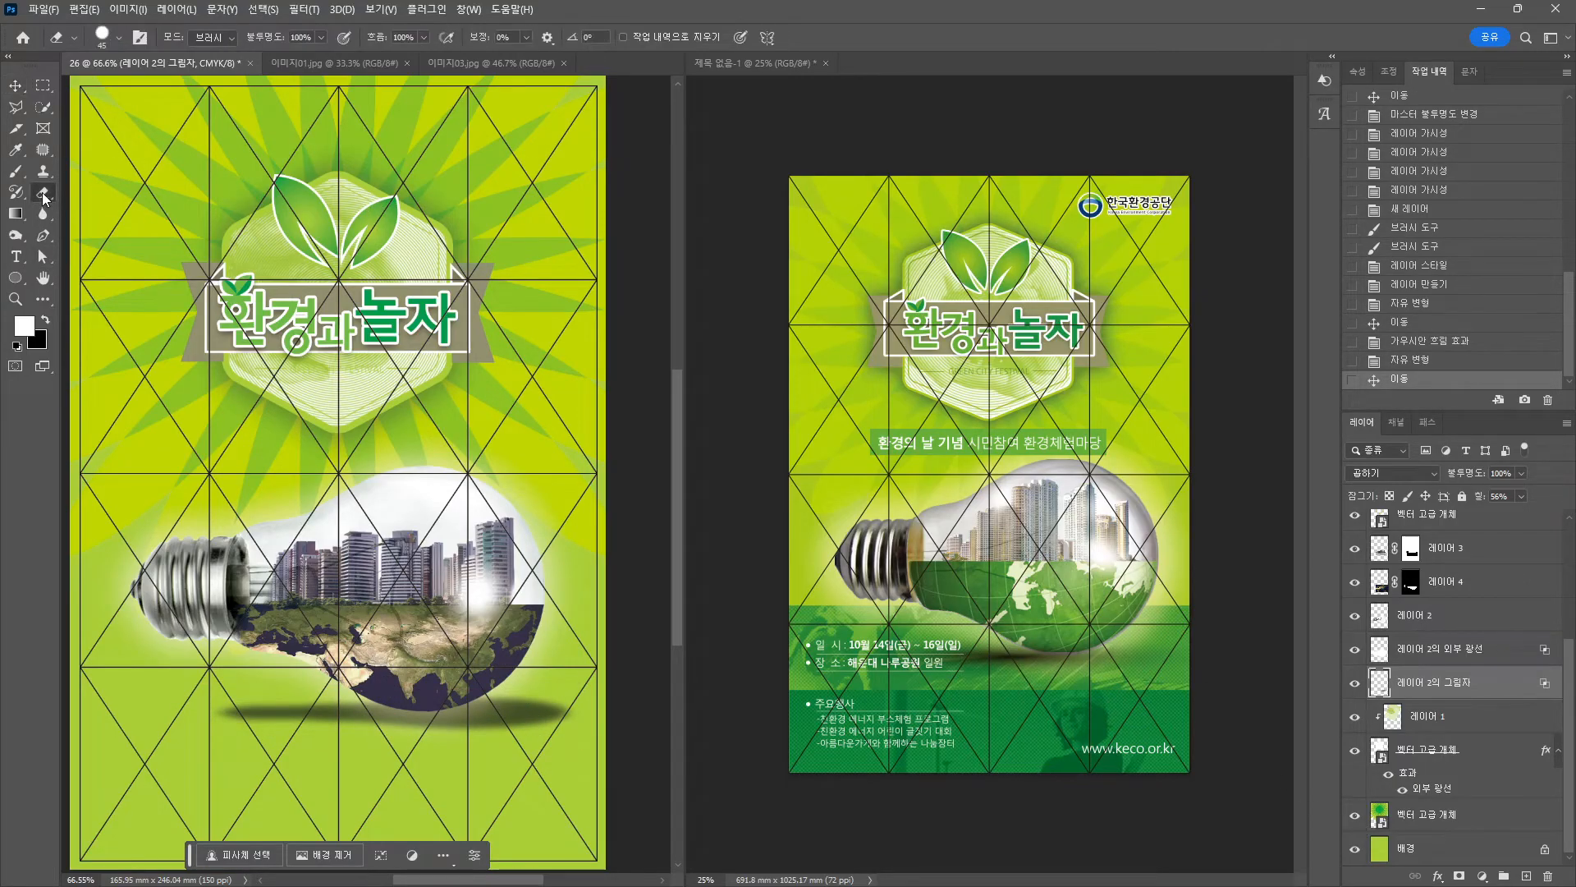
key(bracketright)
key(bracketright)
key(bracketright)
key(bracketright)
key(bracketright)
key(bracketright)
key(bracketright)
key(bracketright)
key(bracketright)
key(bracketright)
key(bracketright)
click(111, 37)
drag(120, 125, 5, 120)
click(624, 673)
click(628, 691)
click(615, 704)
click(621, 719)
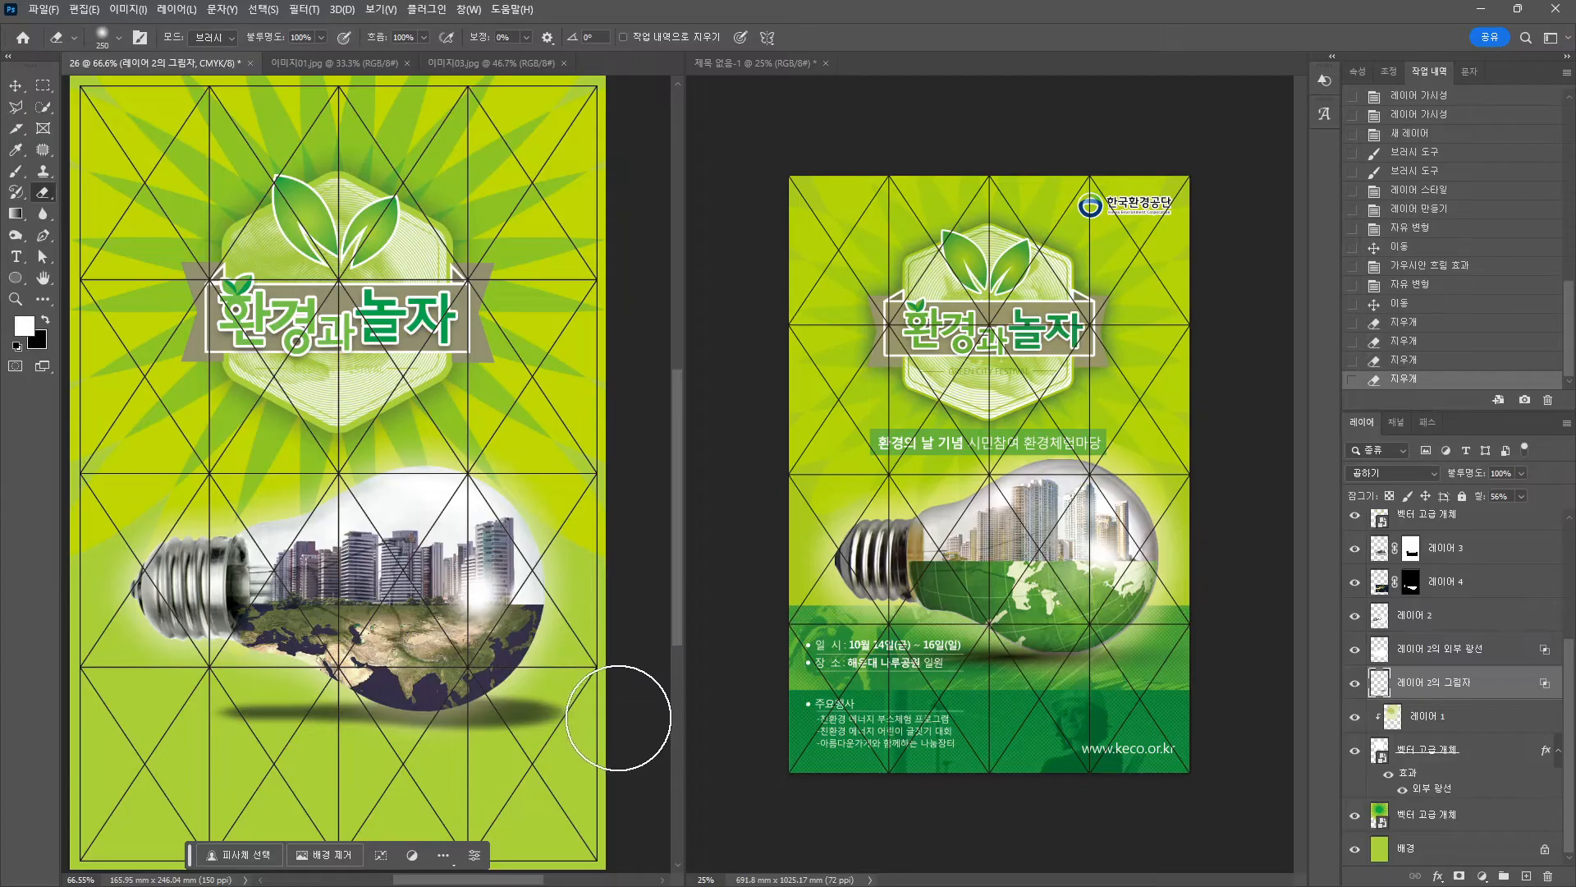
click(615, 727)
click(595, 764)
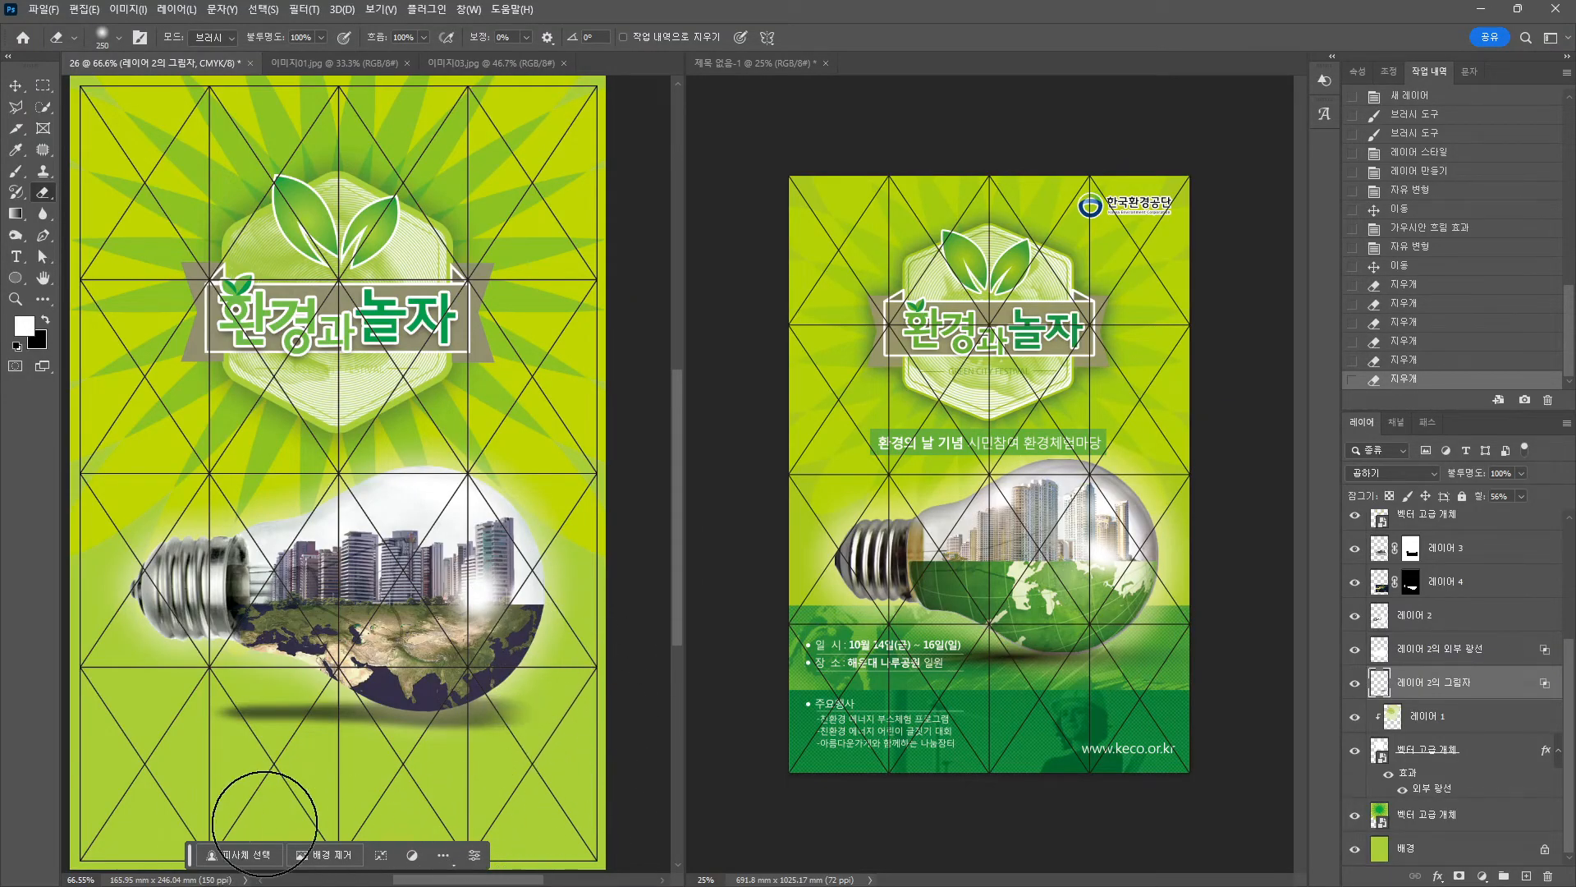
click(213, 726)
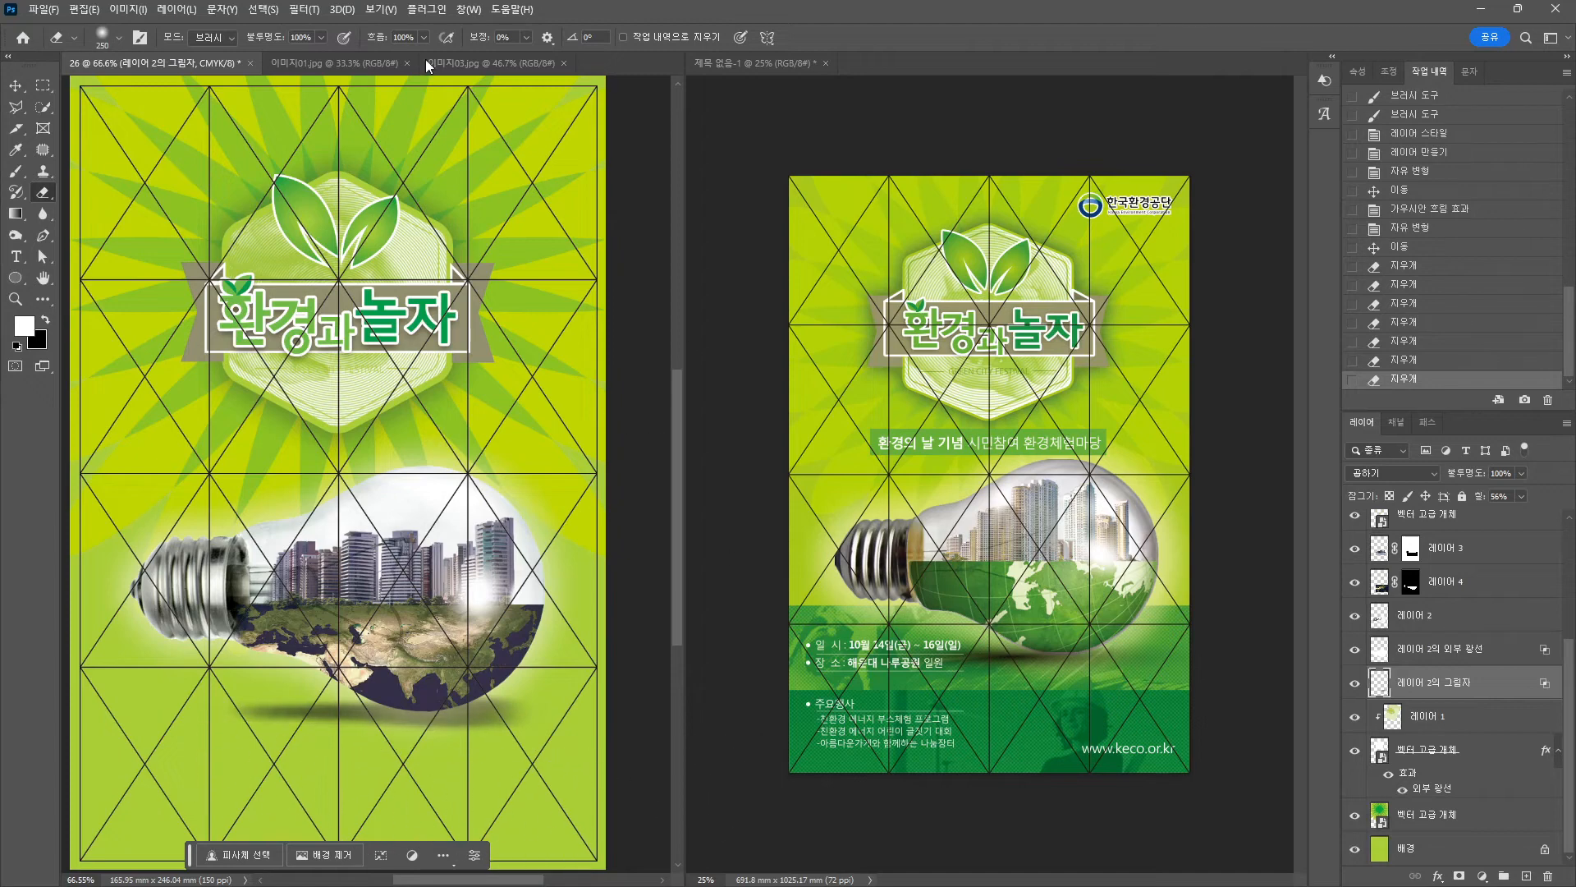
Reselect the shadow layer and erase more of its right end.
key(v)
drag(368, 718, 392, 716)
key(ctrl+z)
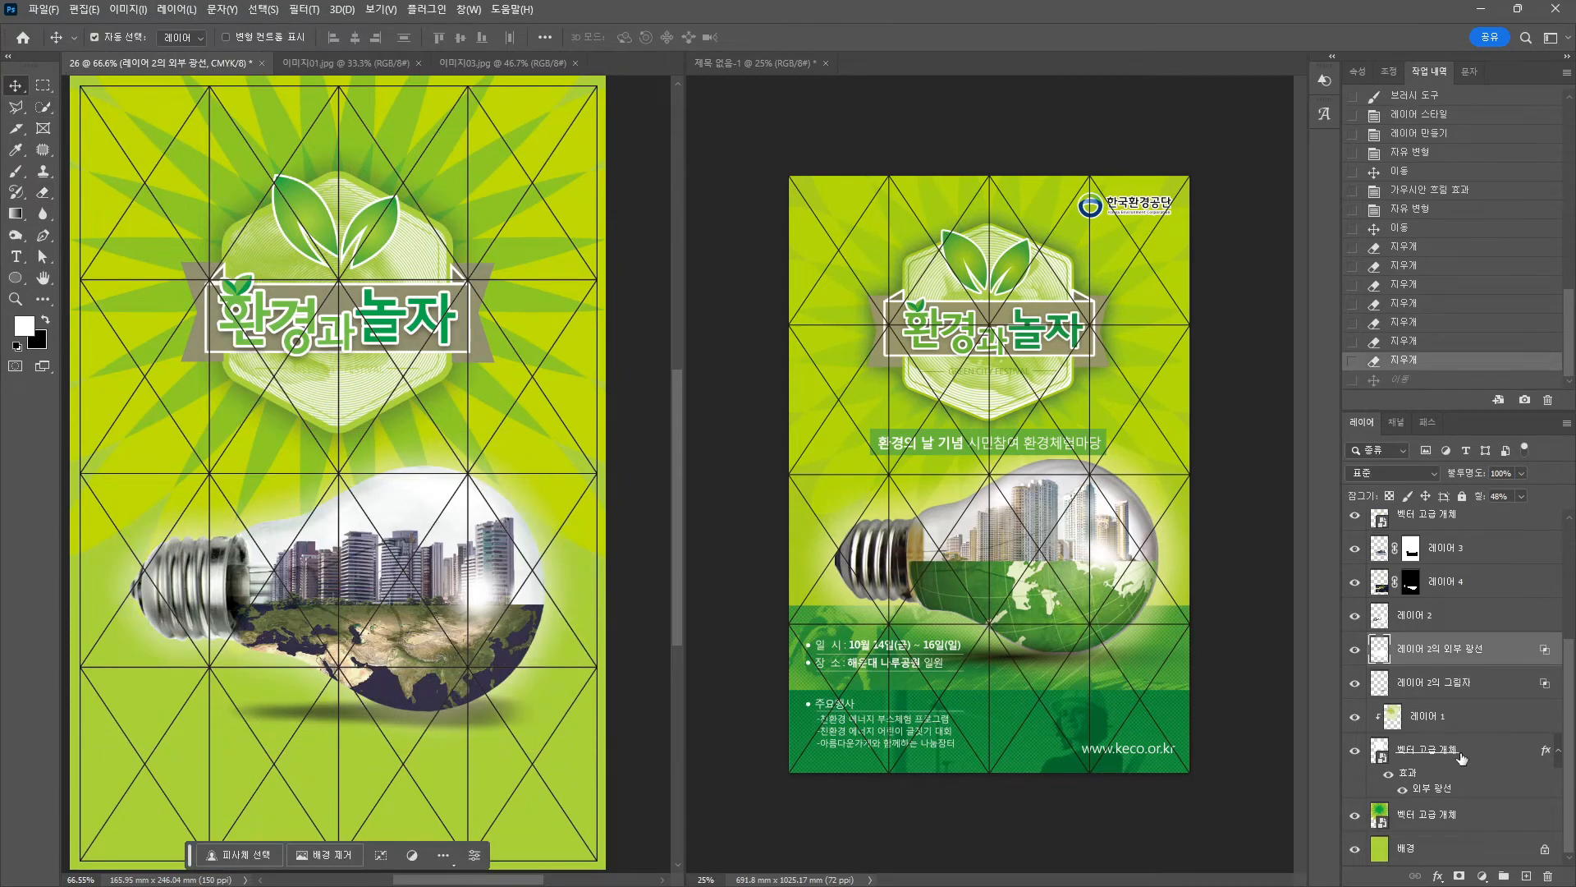
click(1445, 688)
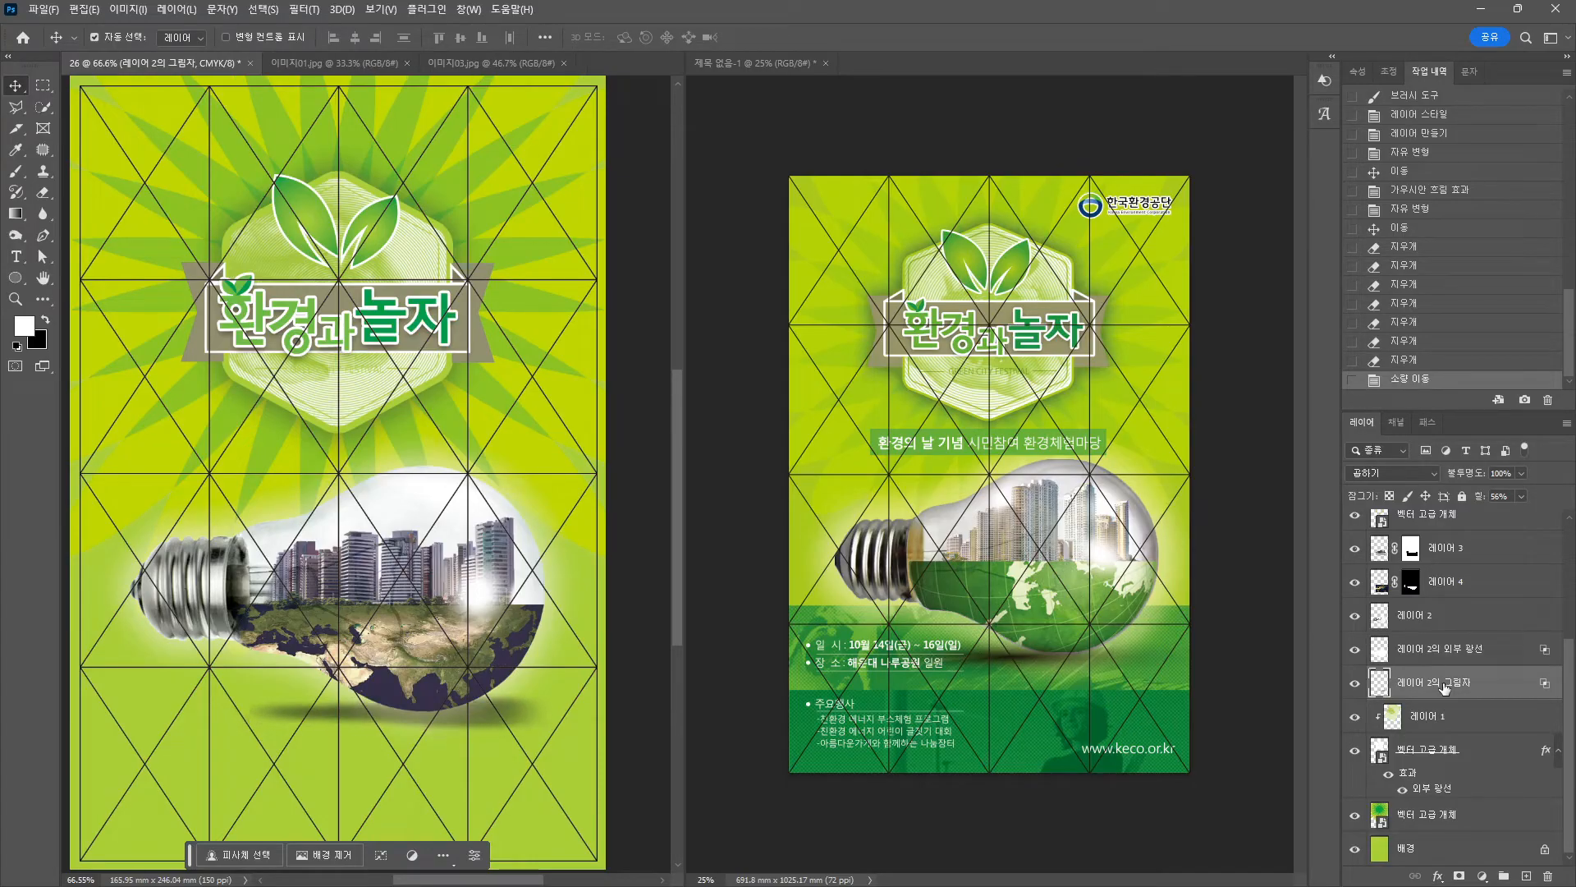
key(e)
mouse_move(508, 757)
mouse_down()
mouse_move(547, 681)
mouse_move(507, 633)
mouse_up()
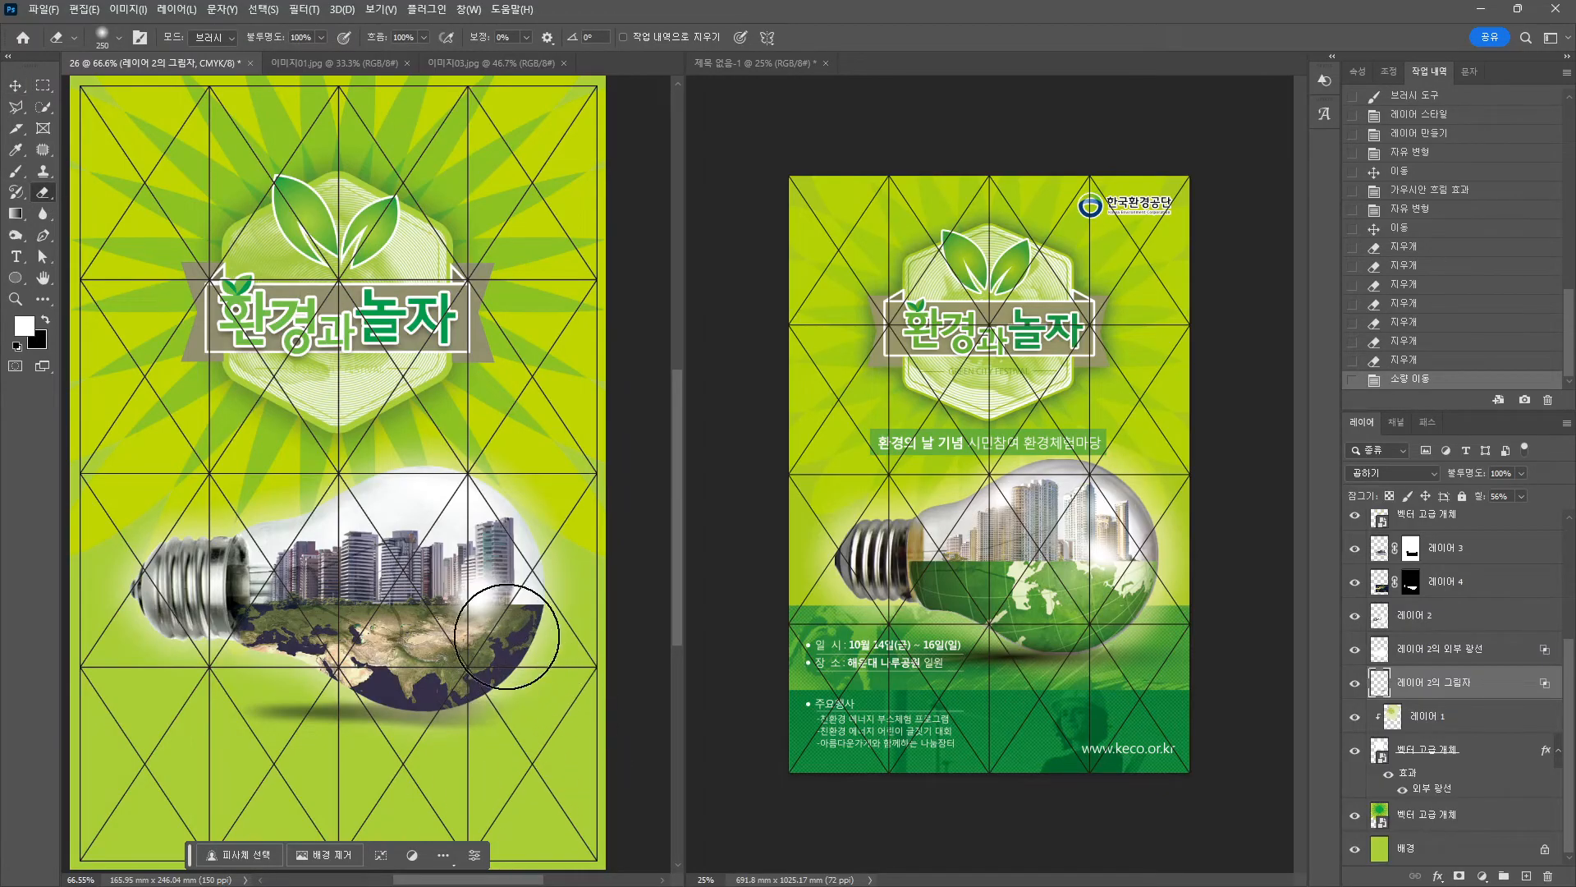
click(15, 85)
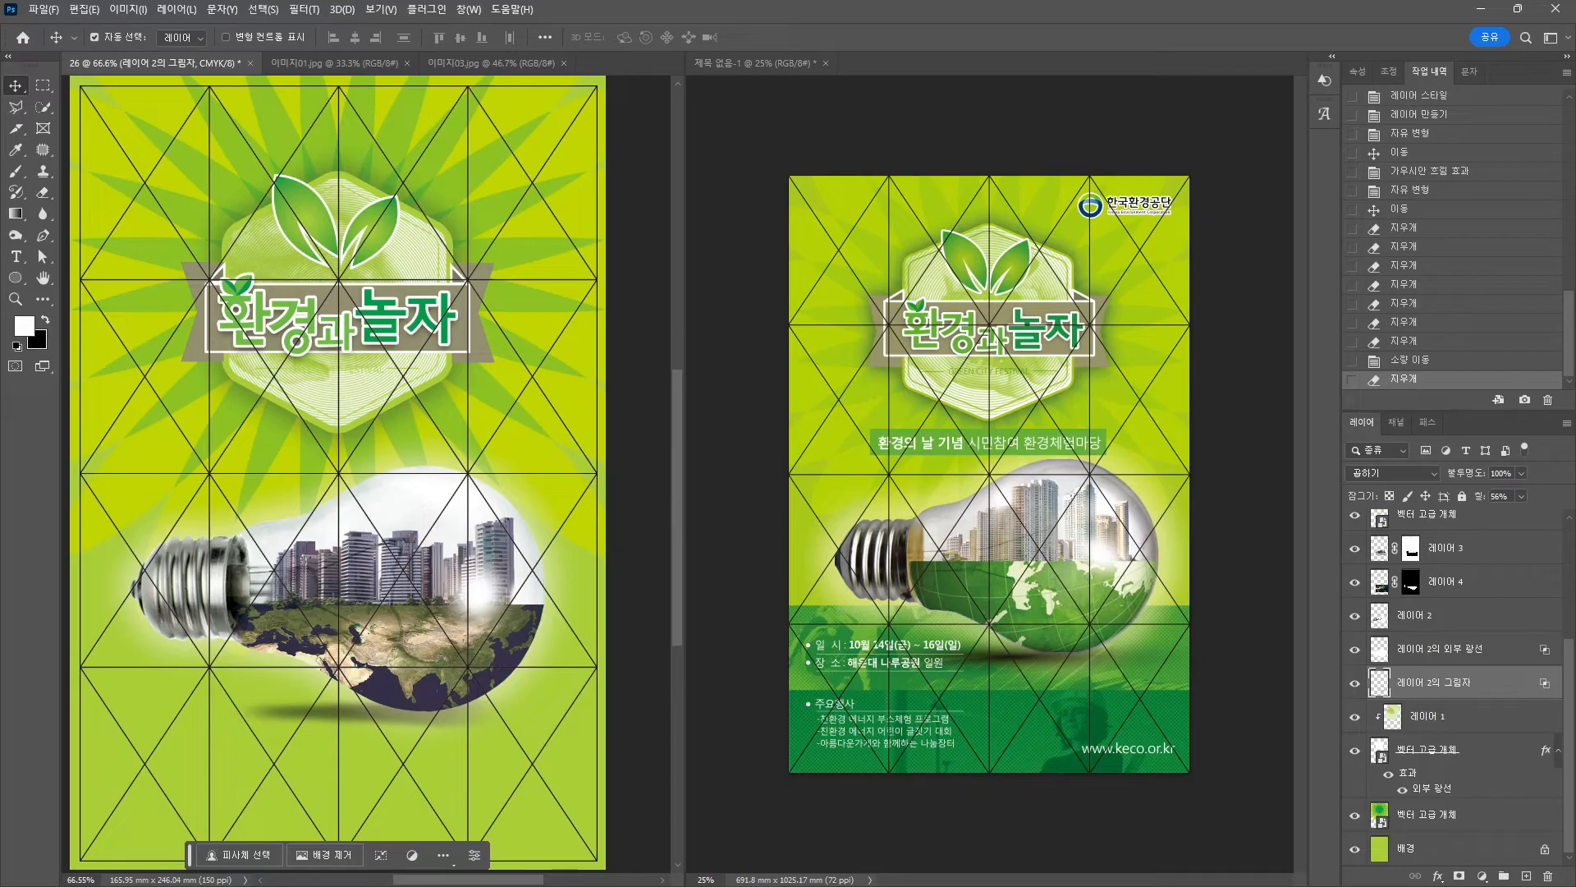
scroll(306, 628, down, 3)
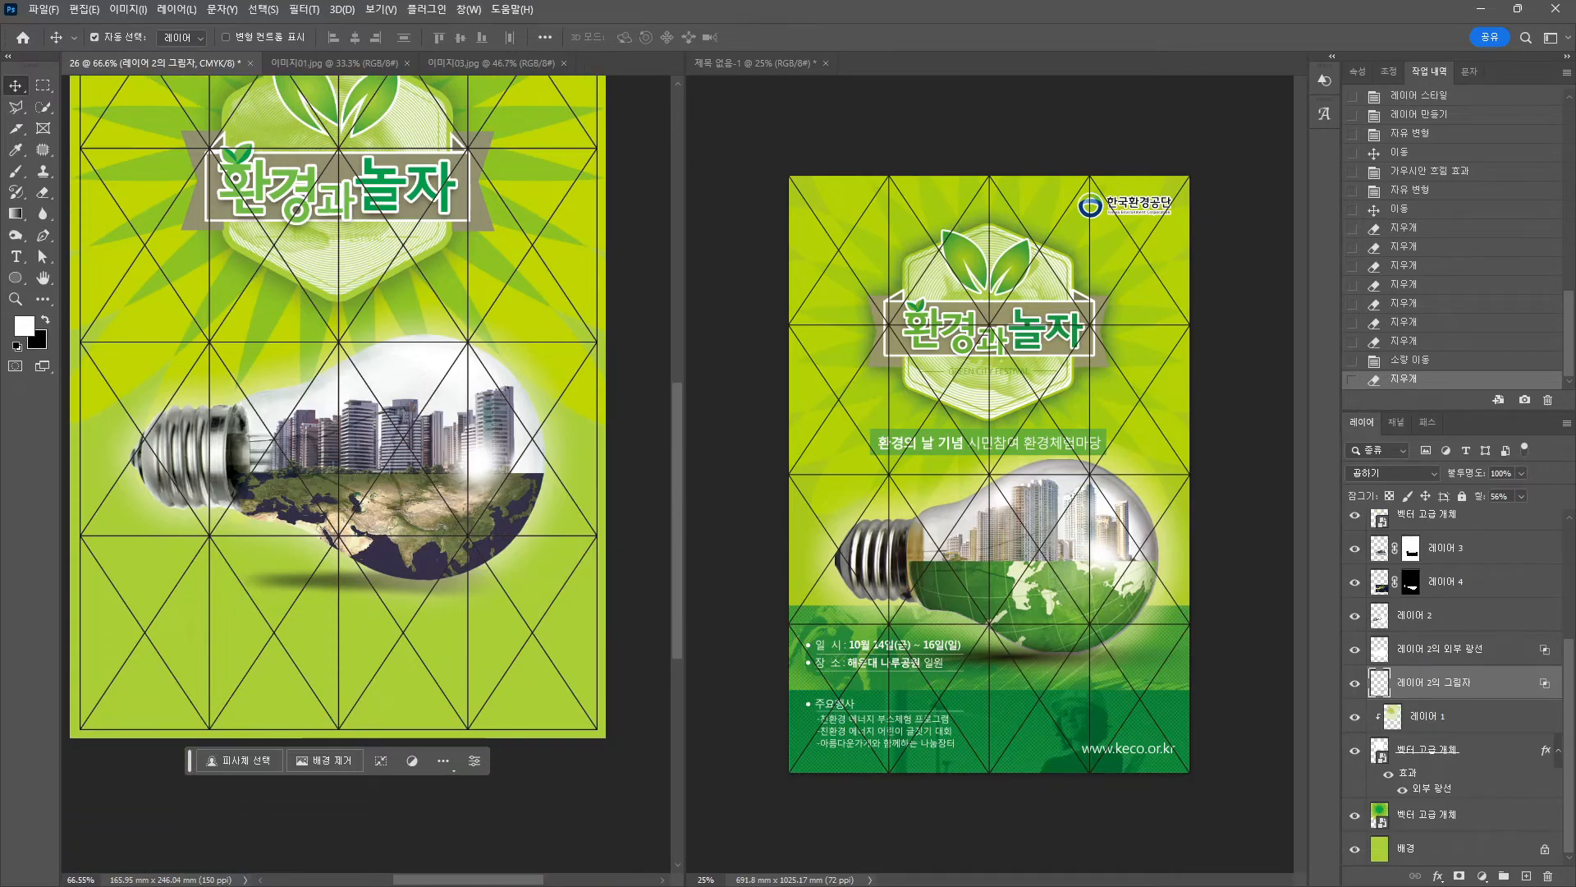
Draw a four-corner strip shape across the poster's bottom and nudge it into place.
click(43, 235)
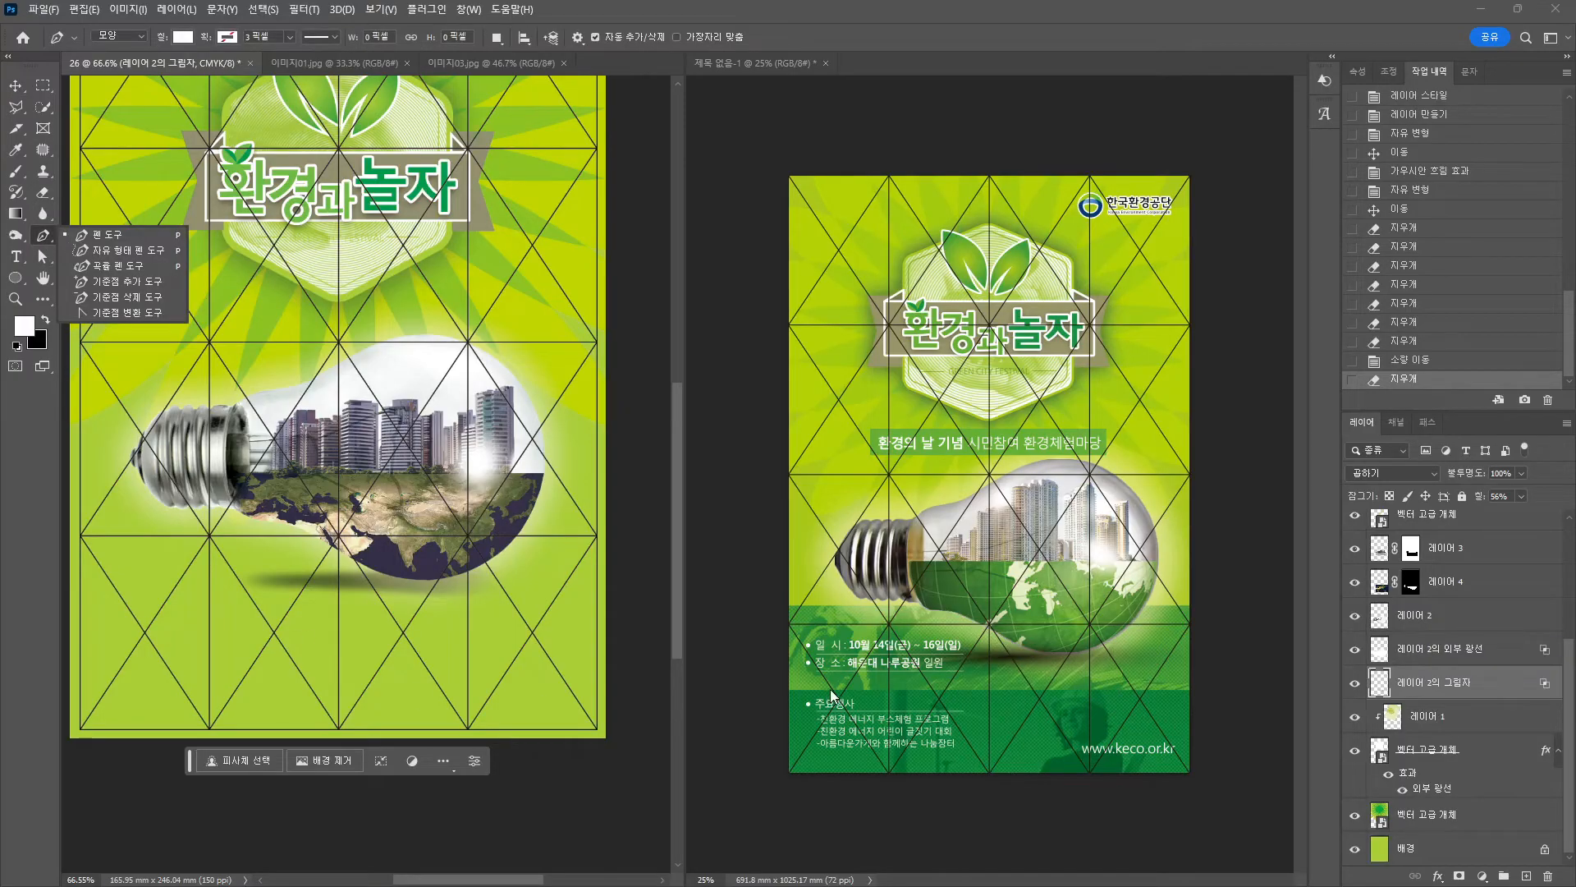
click(66, 637)
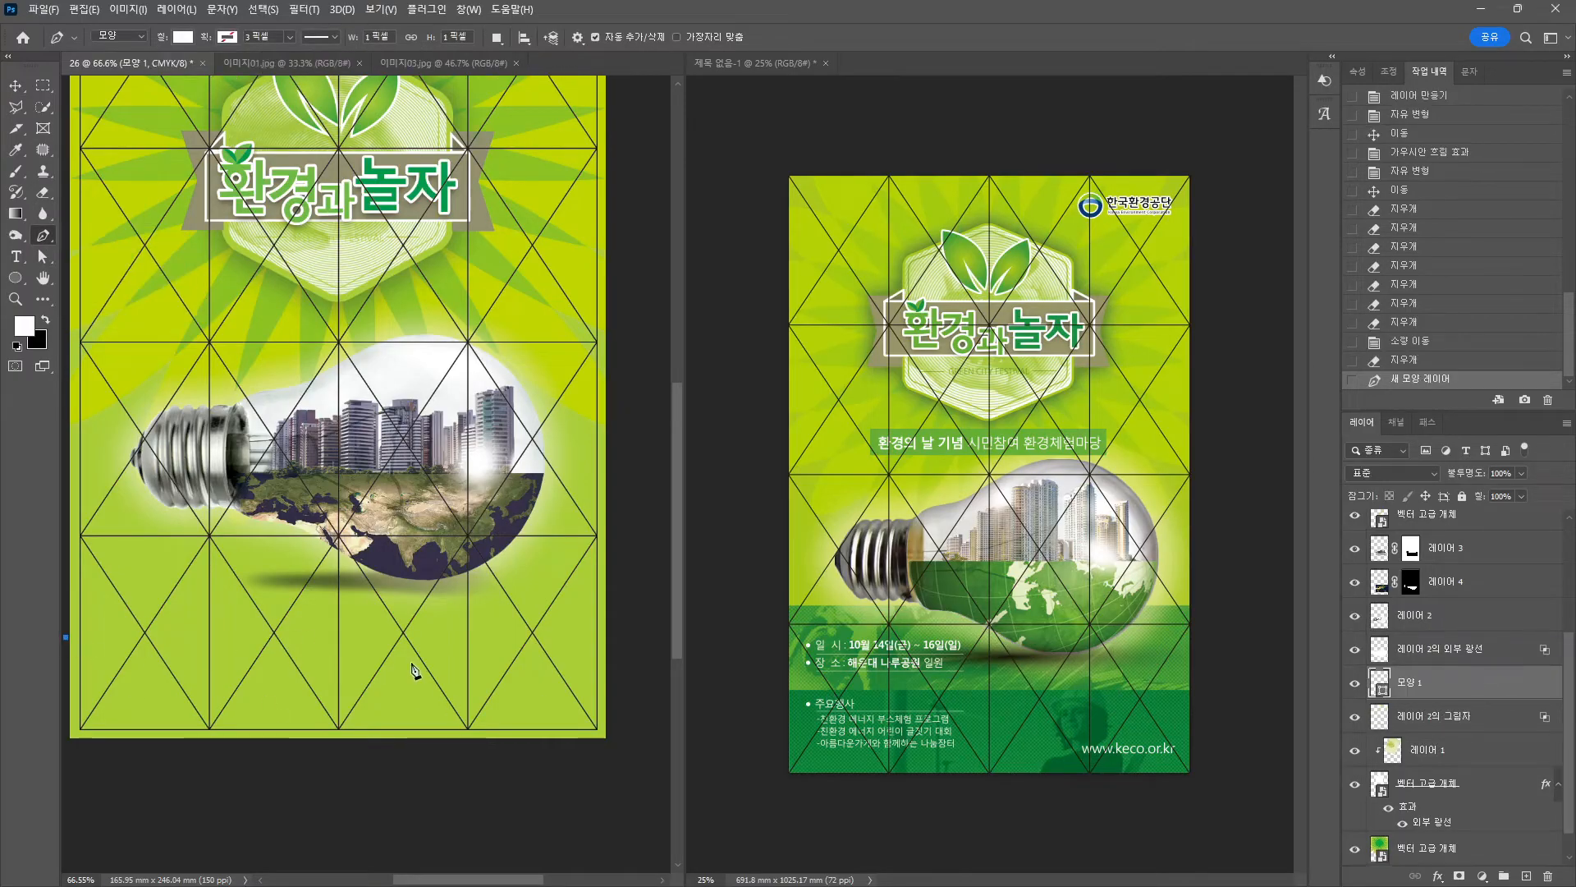
key(ctrl+z)
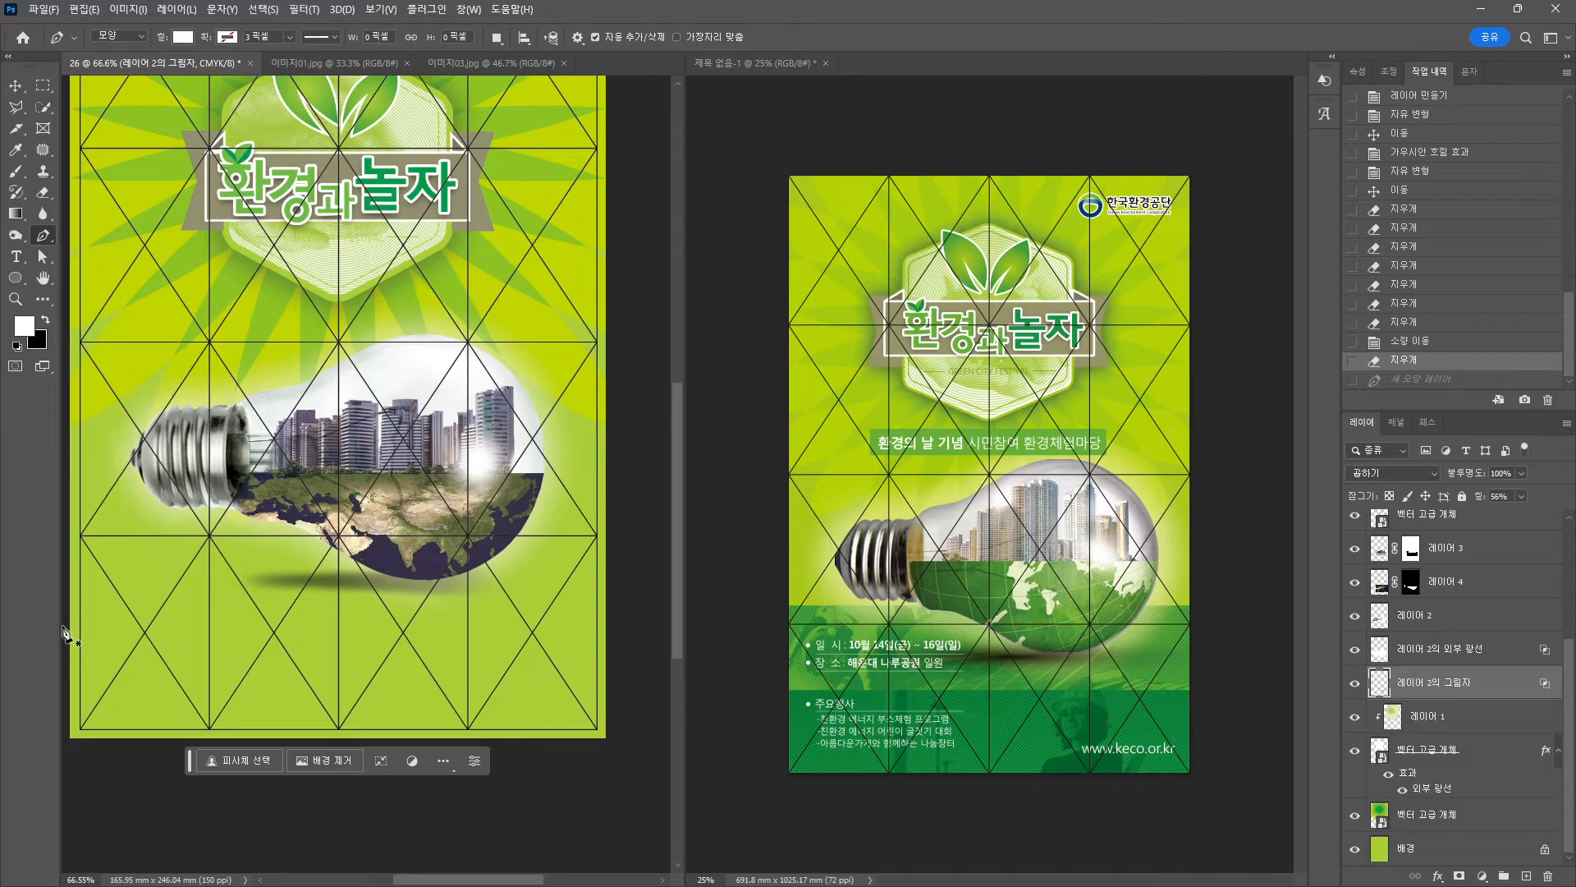
click(66, 609)
shift+click(634, 612)
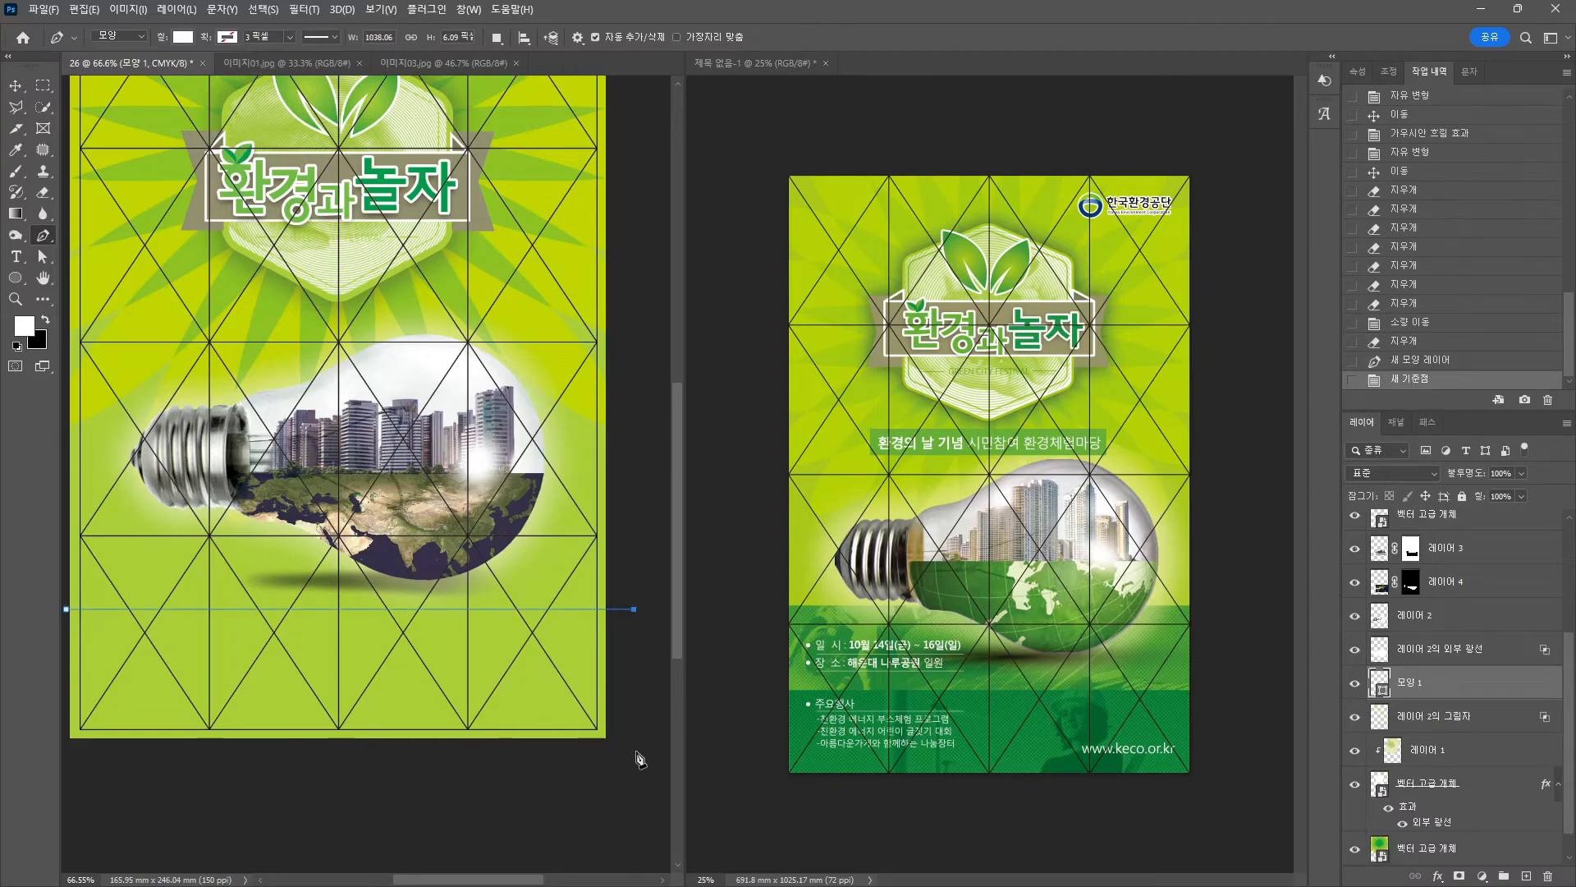
click(637, 751)
click(65, 746)
click(66, 609)
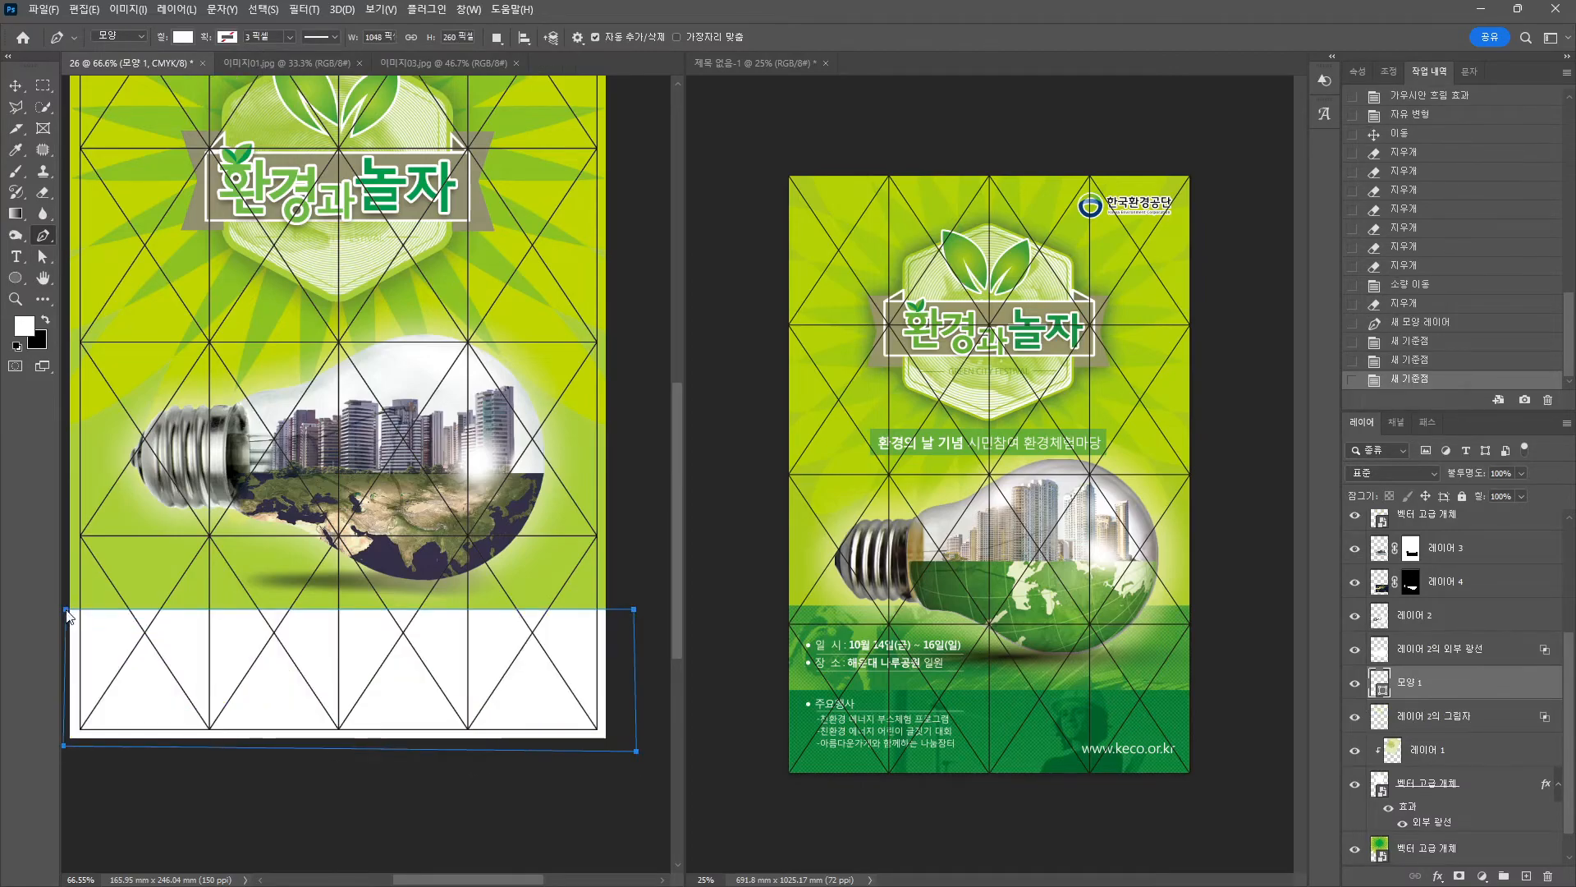
click(17, 88)
drag(318, 621, 355, 610)
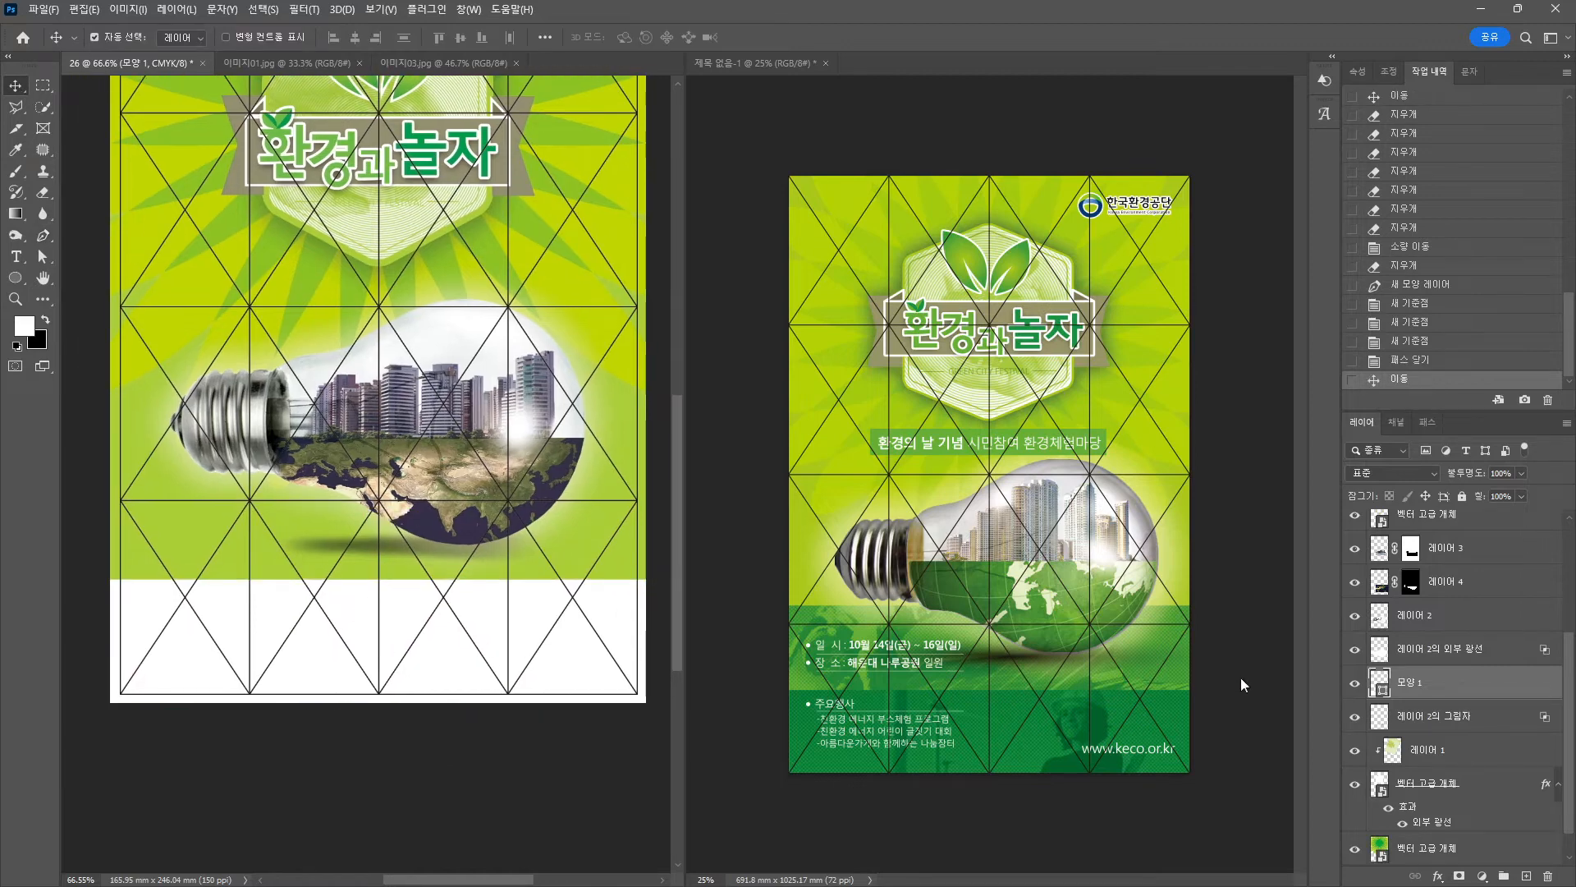
Fill the bottom band with green CMYK 80/15/90/0.
double_click(1384, 679)
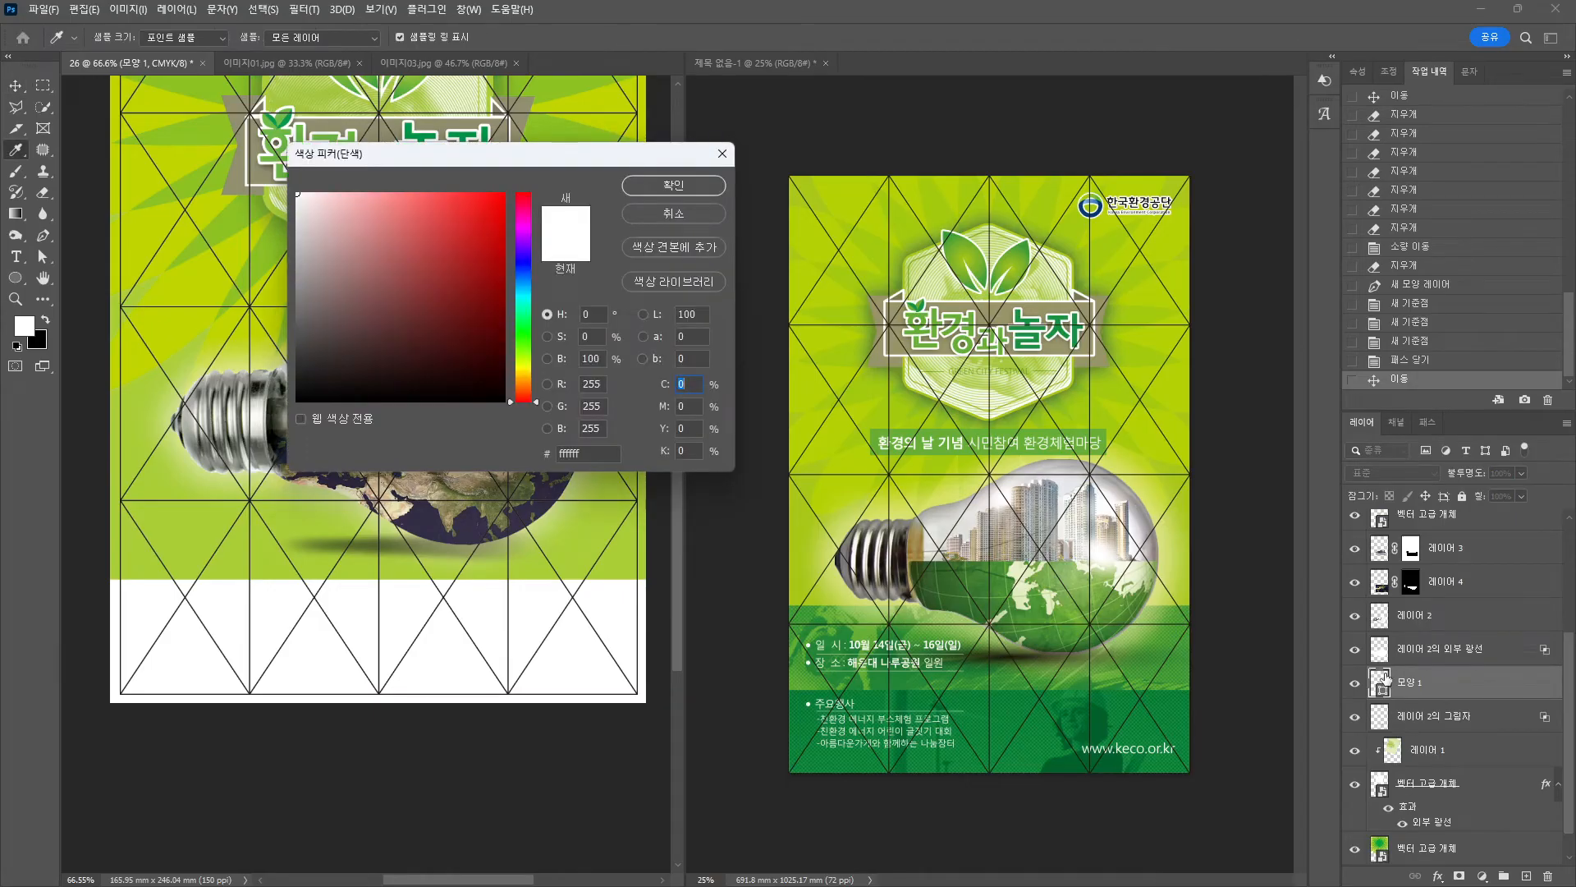
text(80)
text(1)
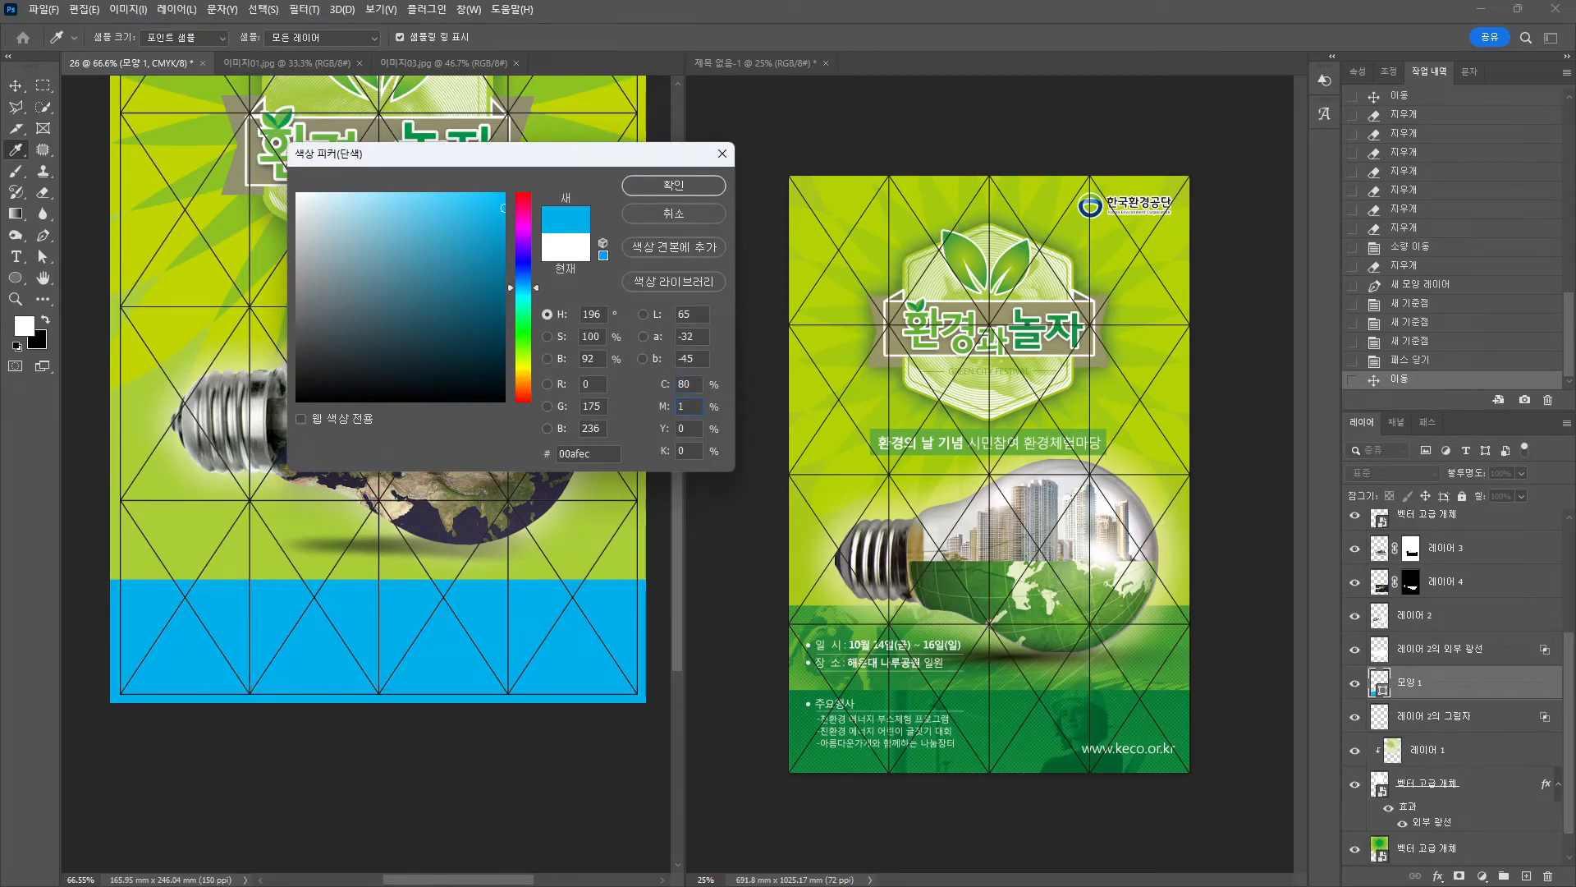
text(5)
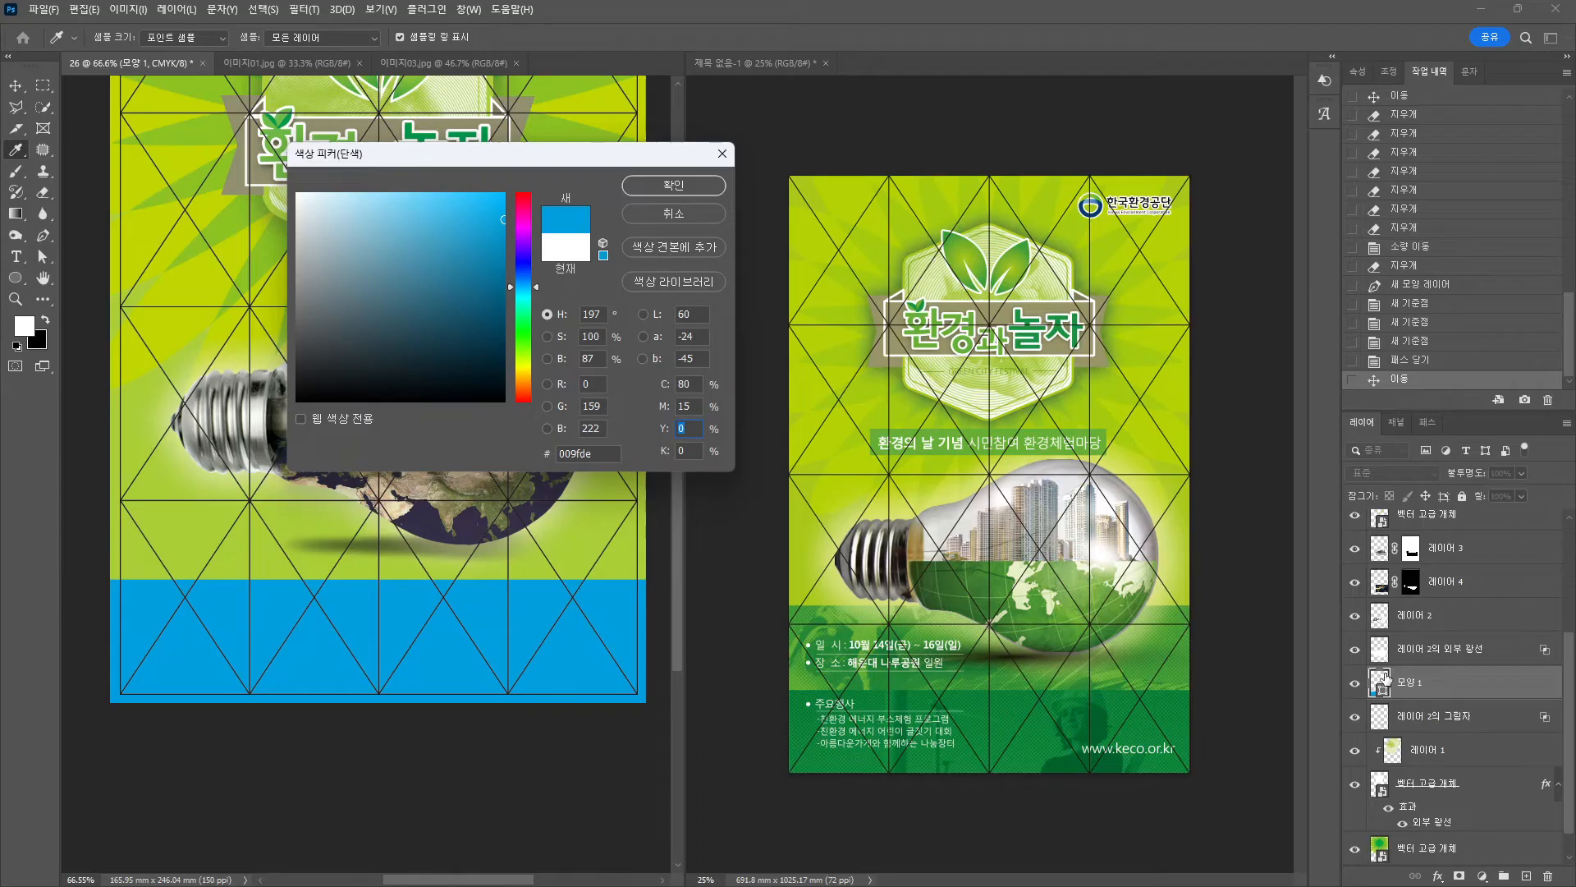
text(90)
key(Tab)
key(Return)
key(v)
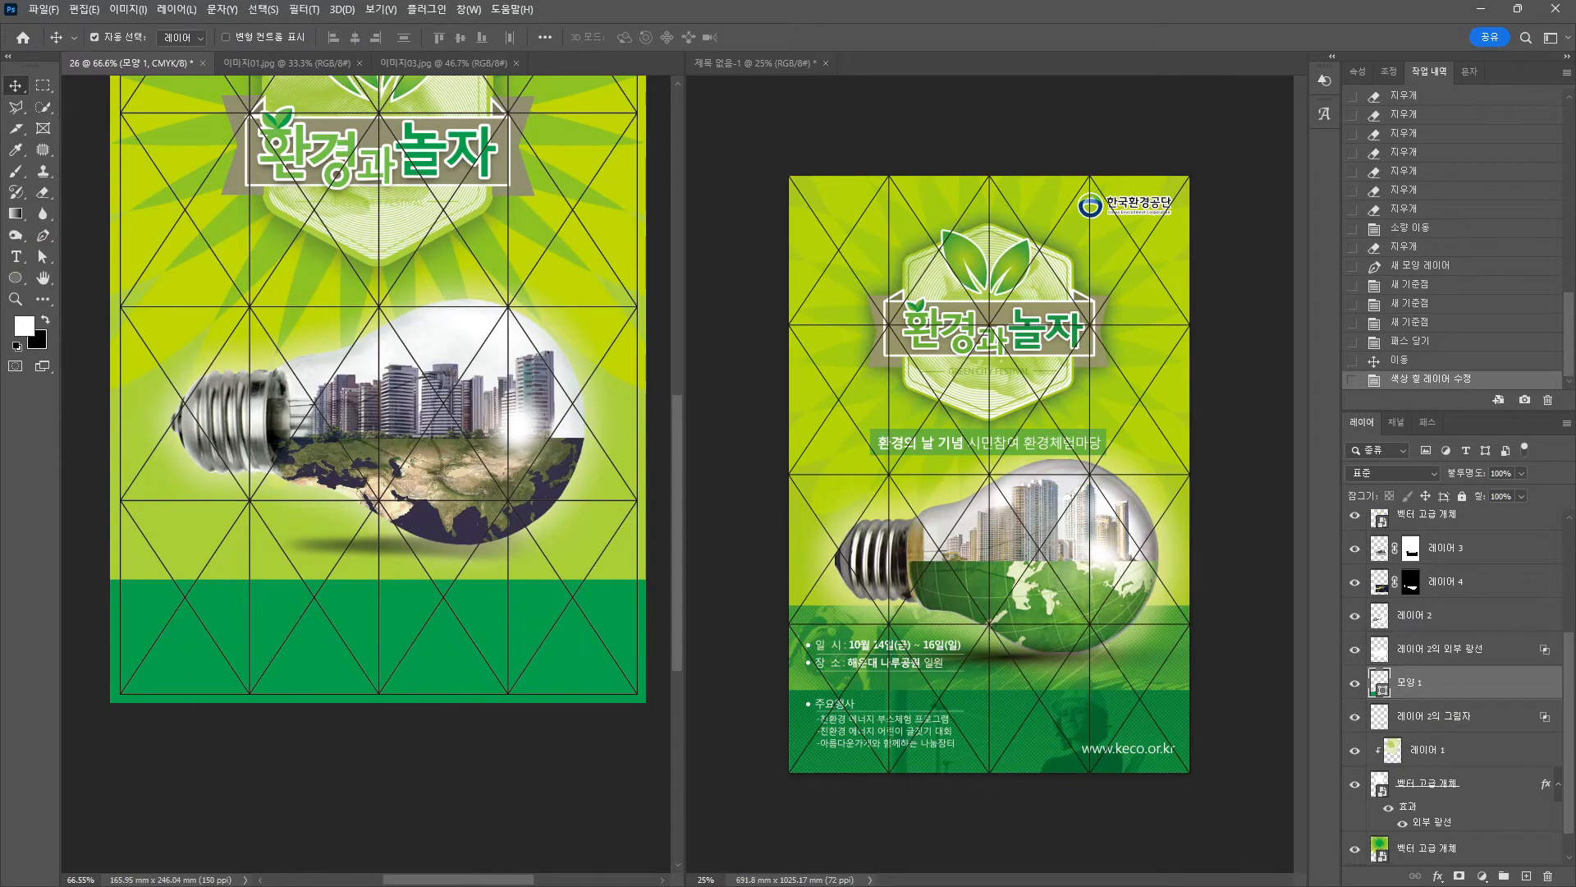
Duplicate the band upward in a lighter green, then move both bands below the shadow.
drag(228, 627, 216, 499)
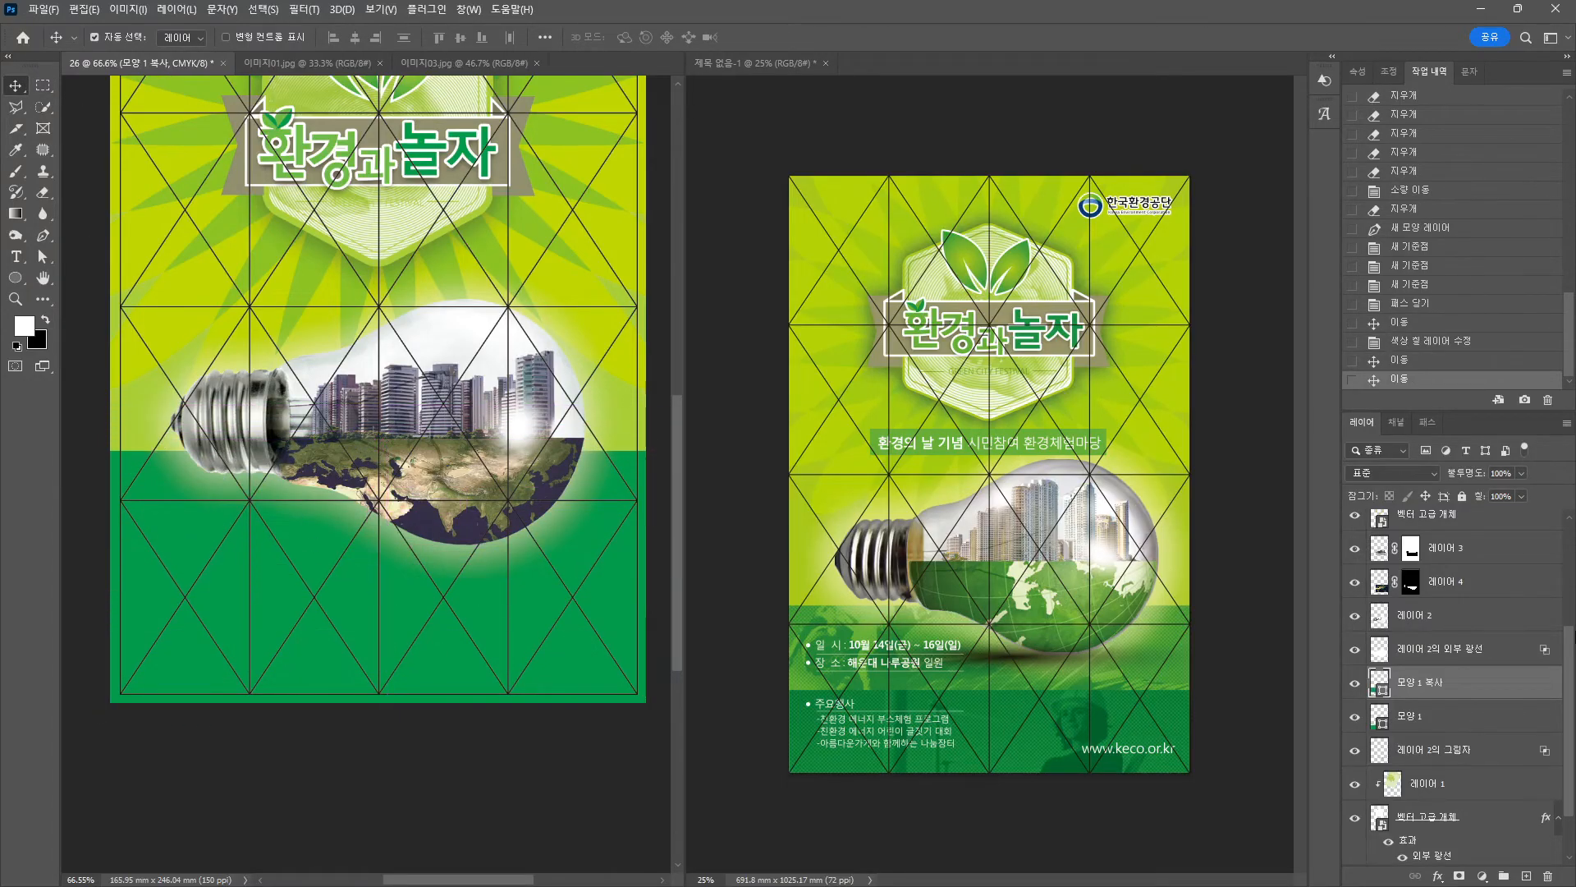
drag(1454, 692, 1376, 721)
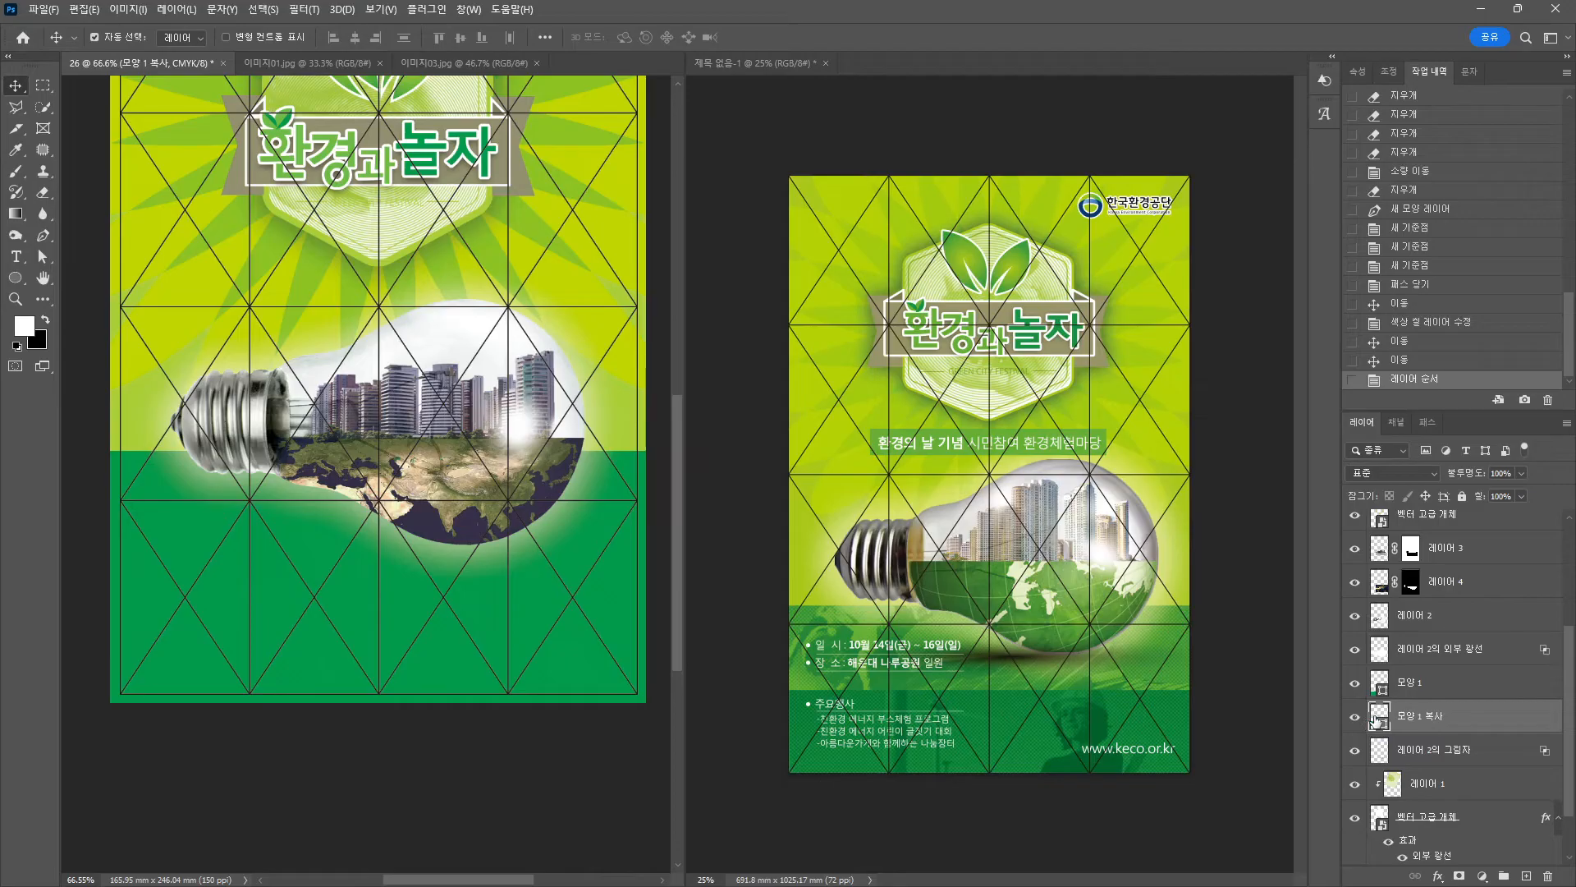
double_click(1376, 720)
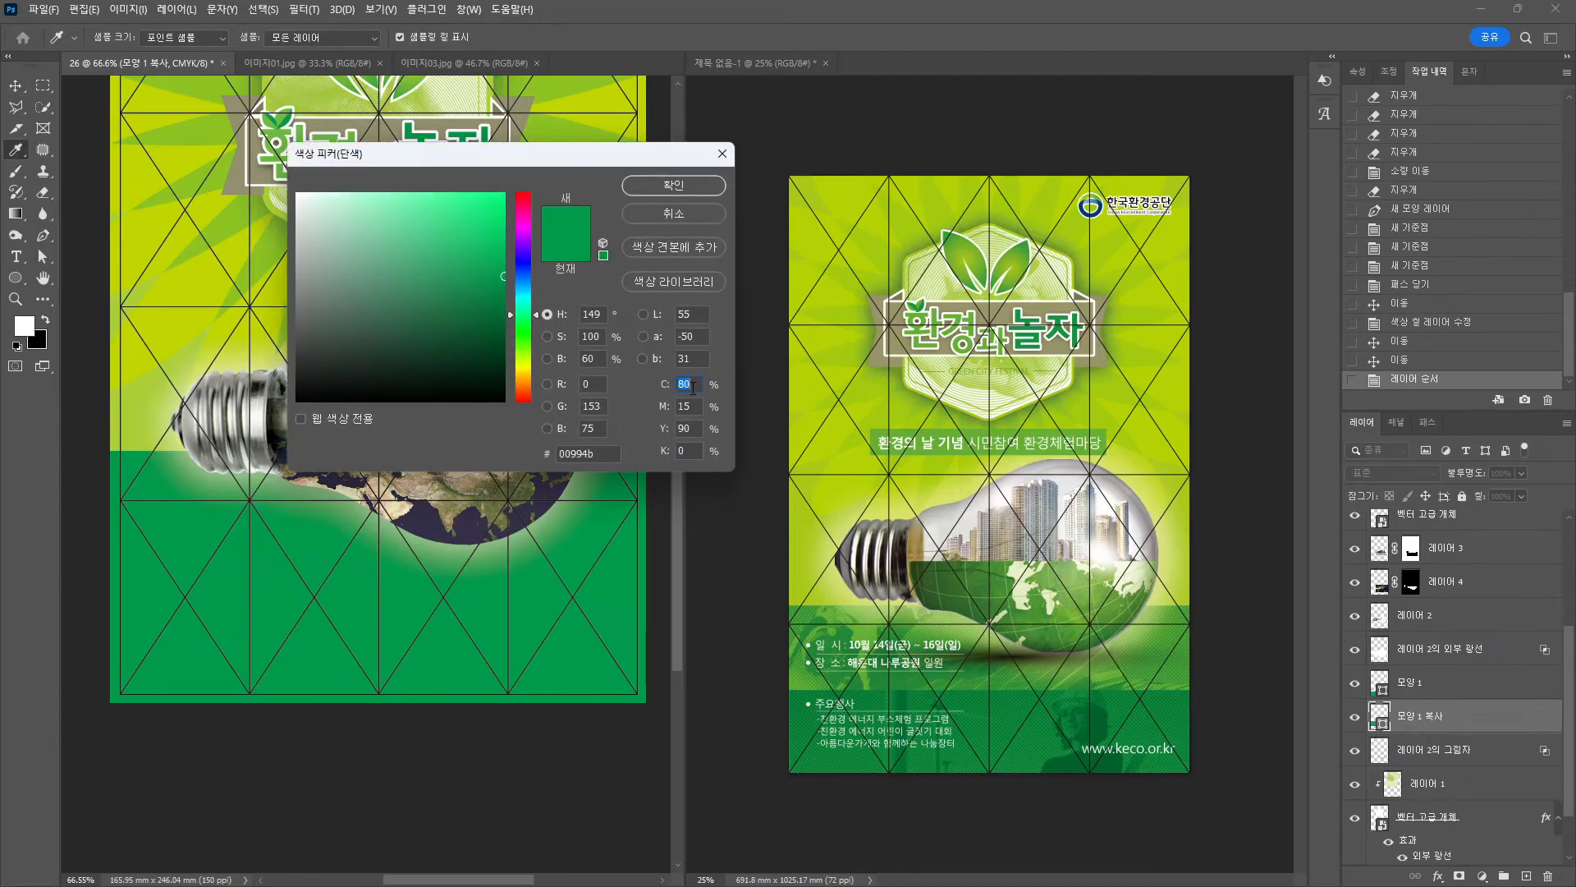
text(60)
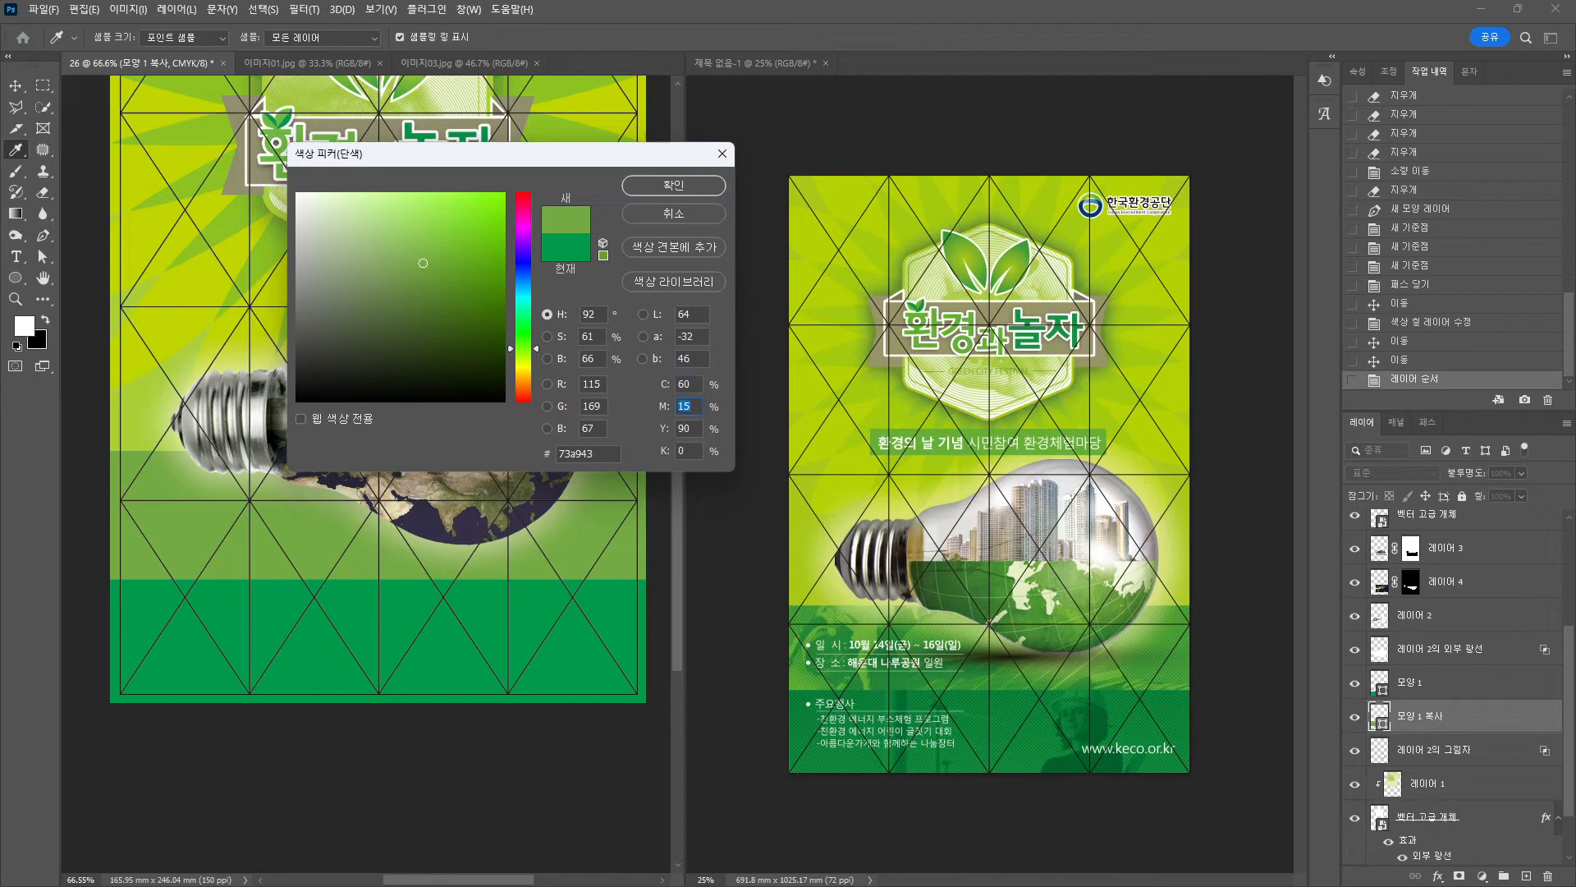
text(0)
key(Tab)
key(Return)
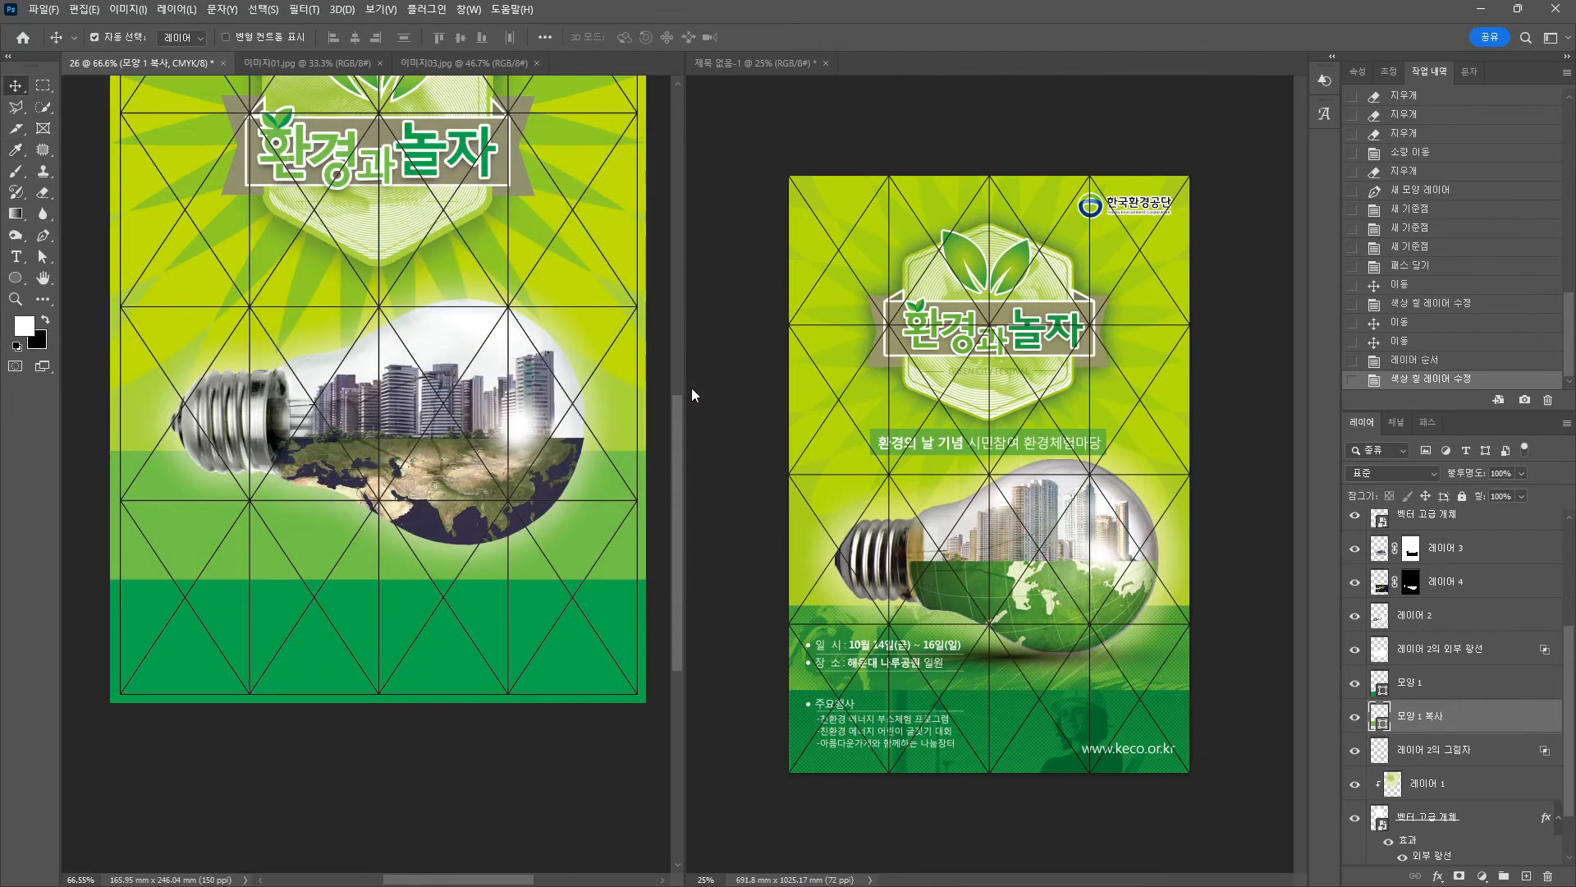
shift+click(1403, 686)
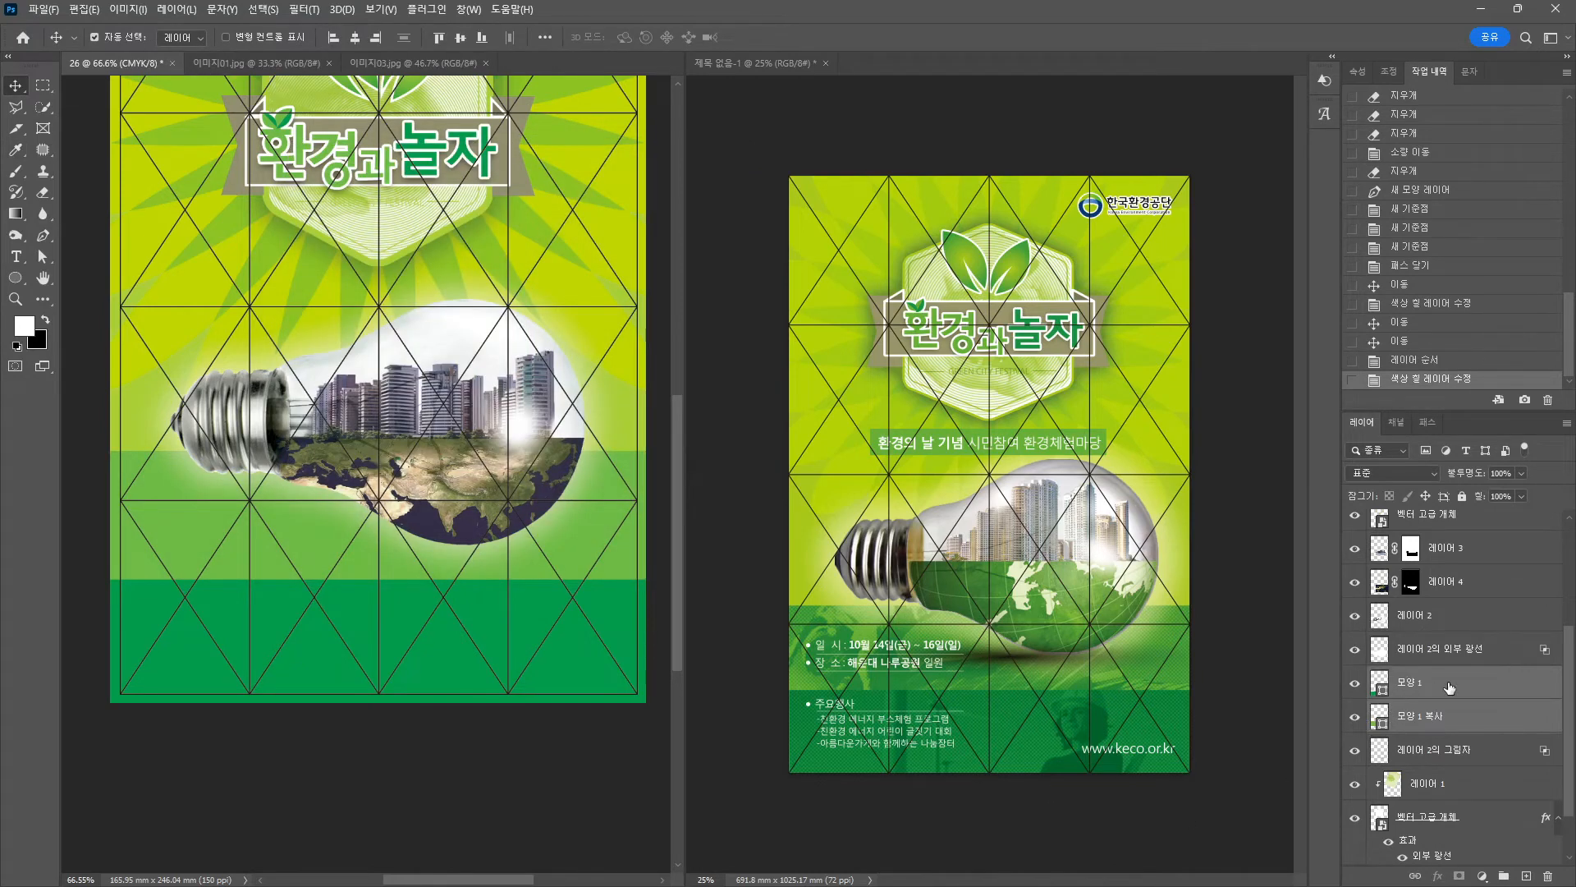
drag(1404, 686, 1412, 767)
scroll(1528, 844, down, 2)
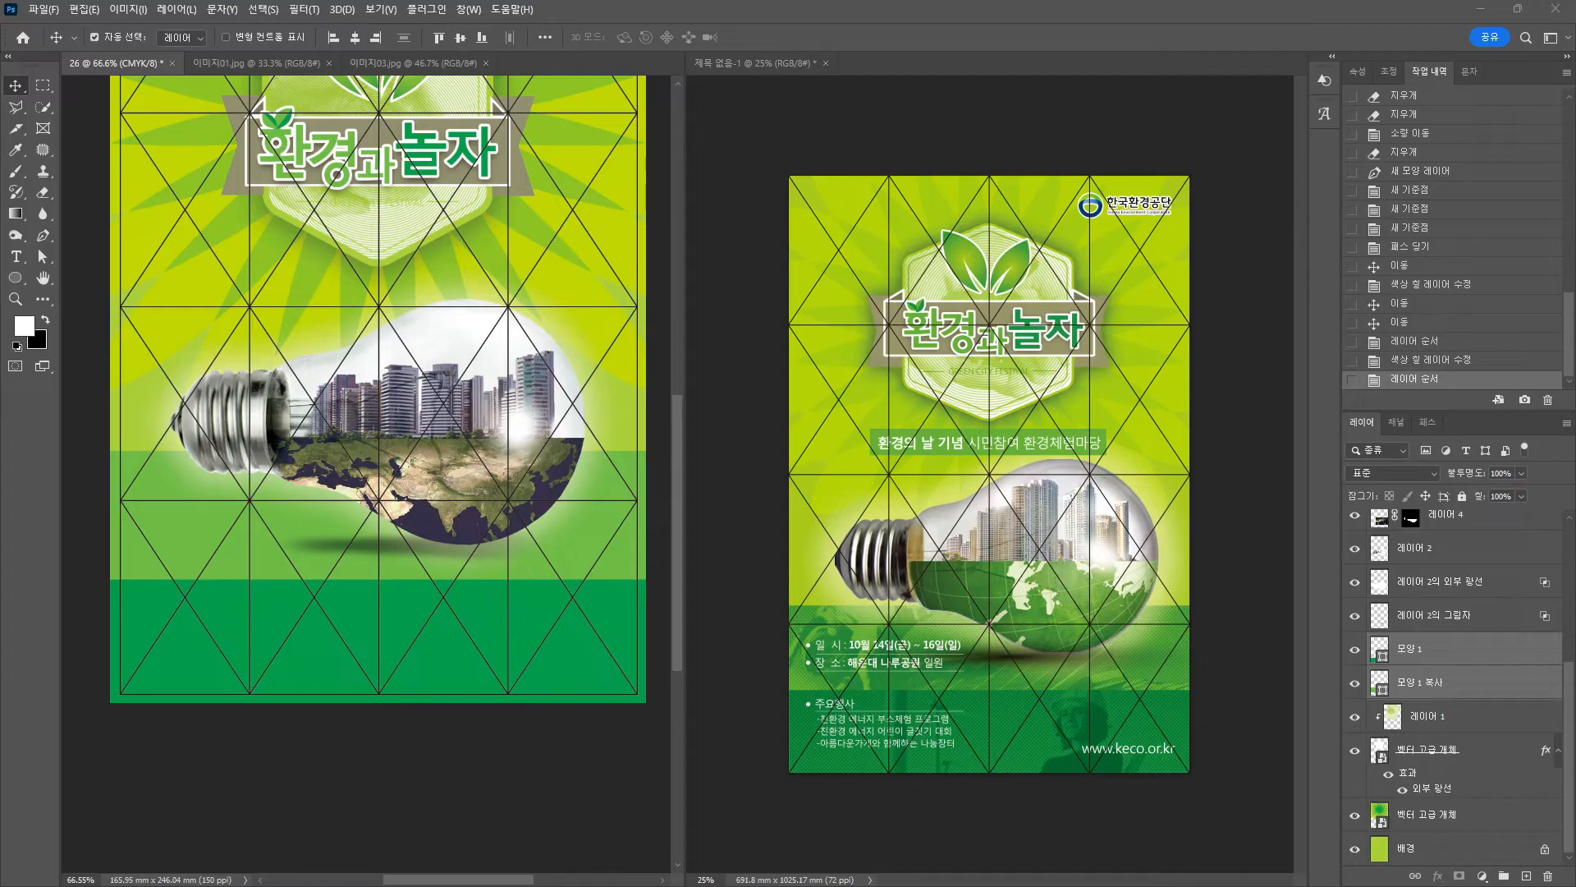
Place 이미지06 at the poster's bottom and clip it to the green band shape.
key(alt+Tab)
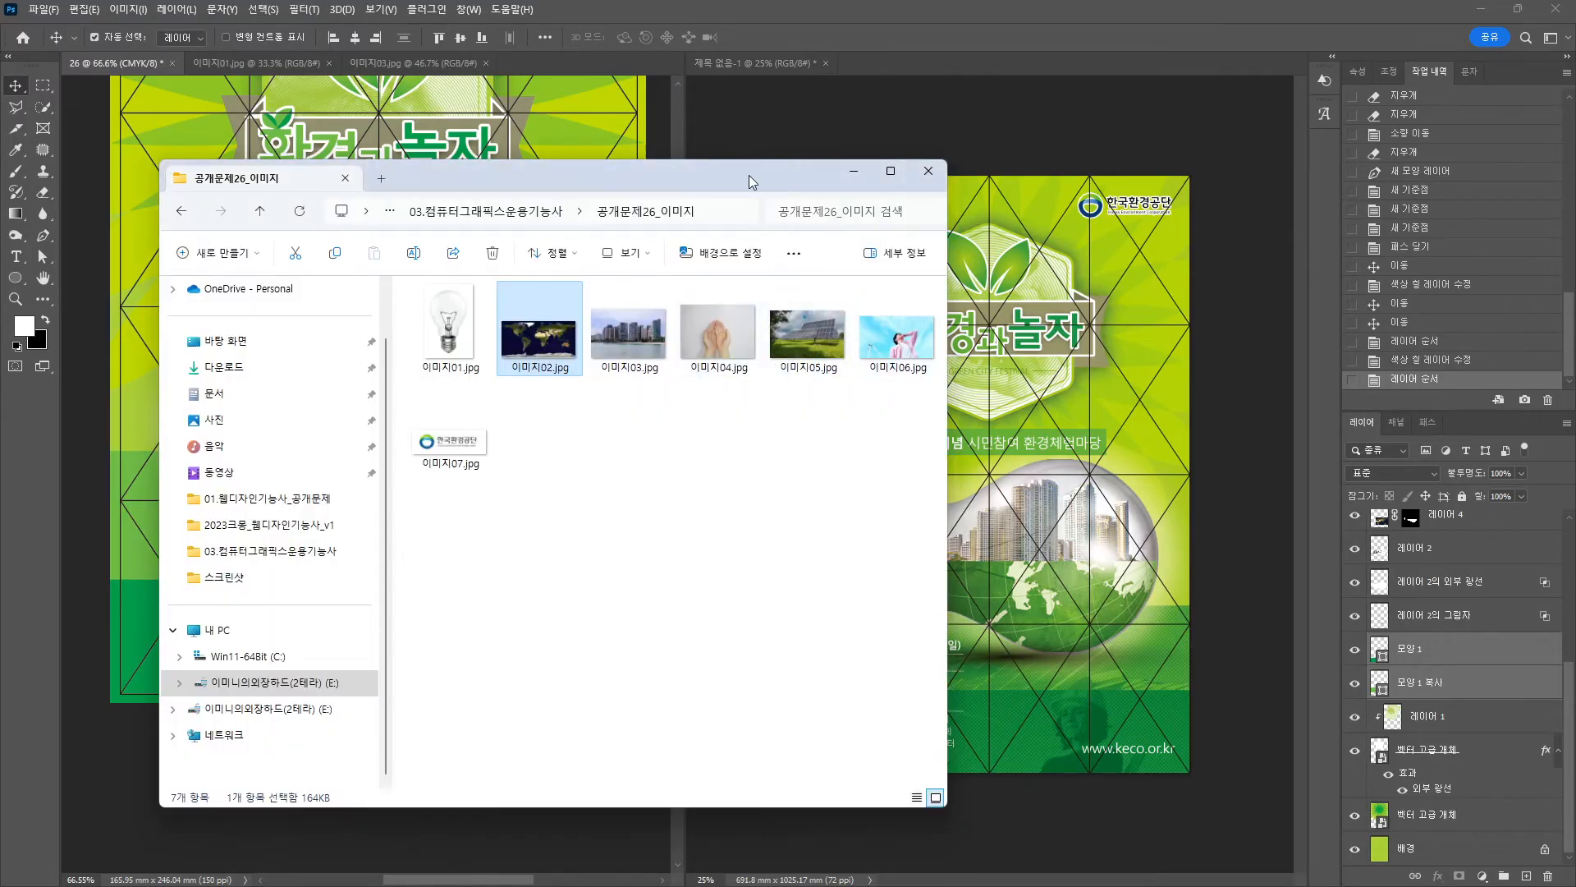
drag(749, 178, 0, 193)
drag(8, 566, 422, 651)
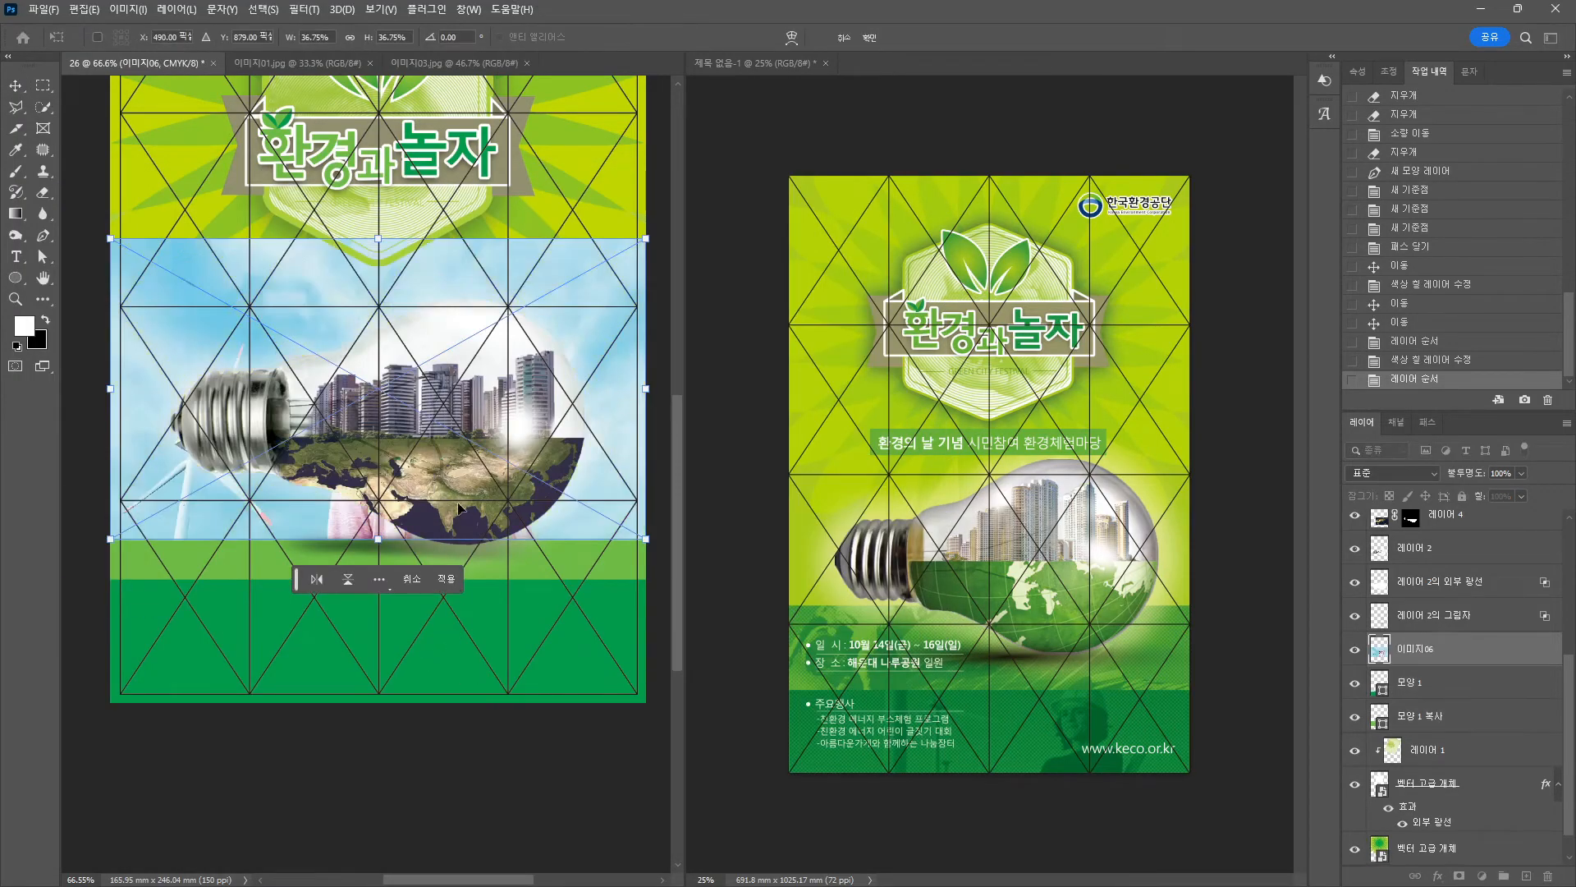
drag(622, 423, 624, 636)
key(Return)
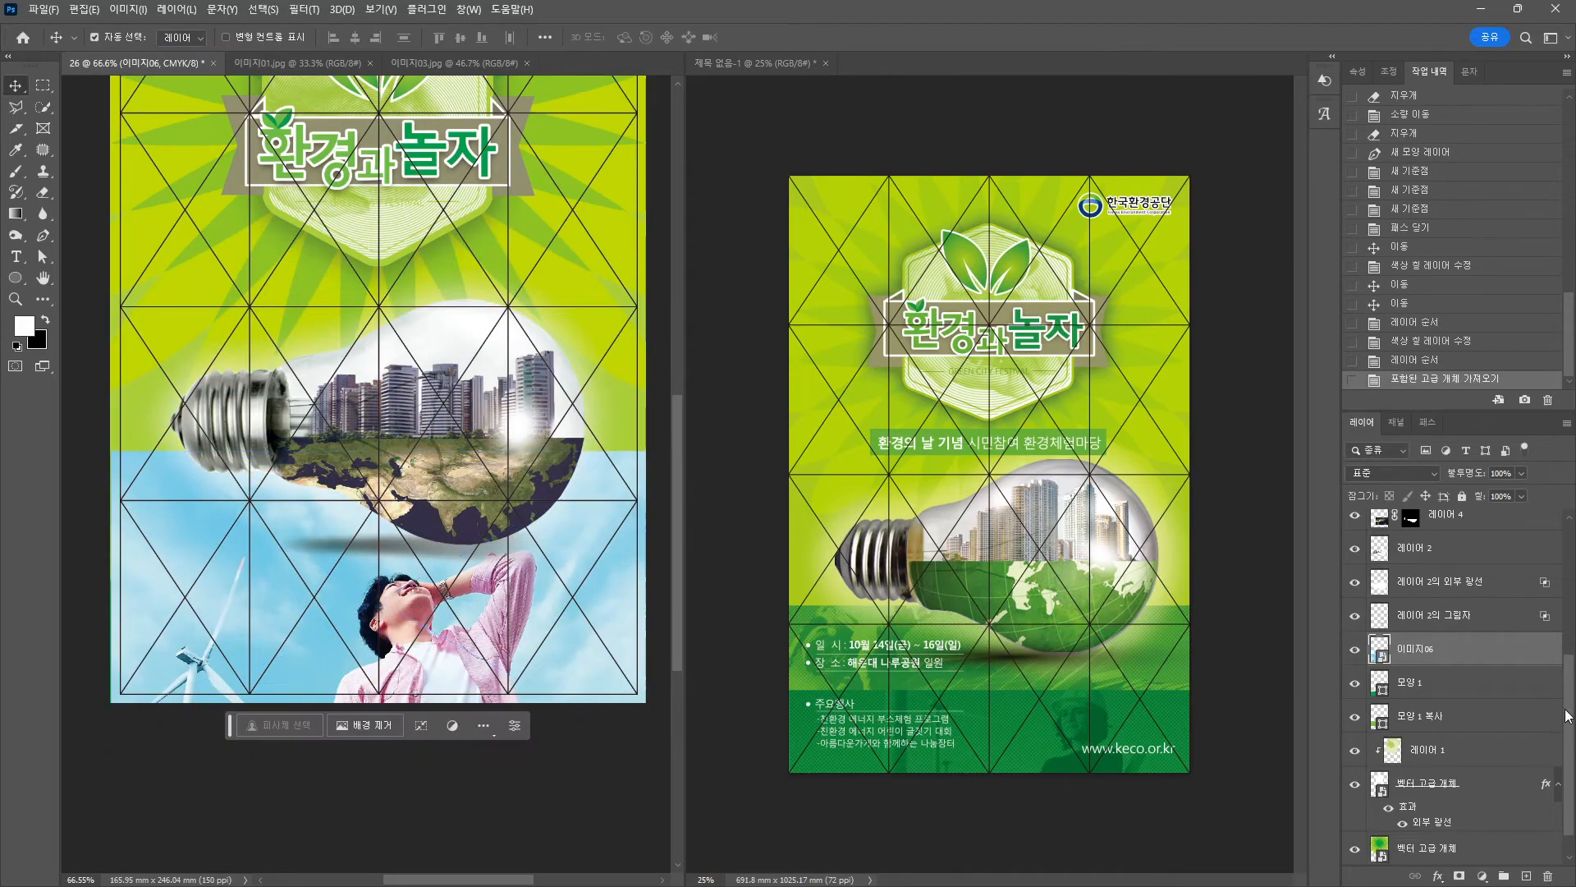
key(ctrl+alt+g)
drag(497, 621, 496, 641)
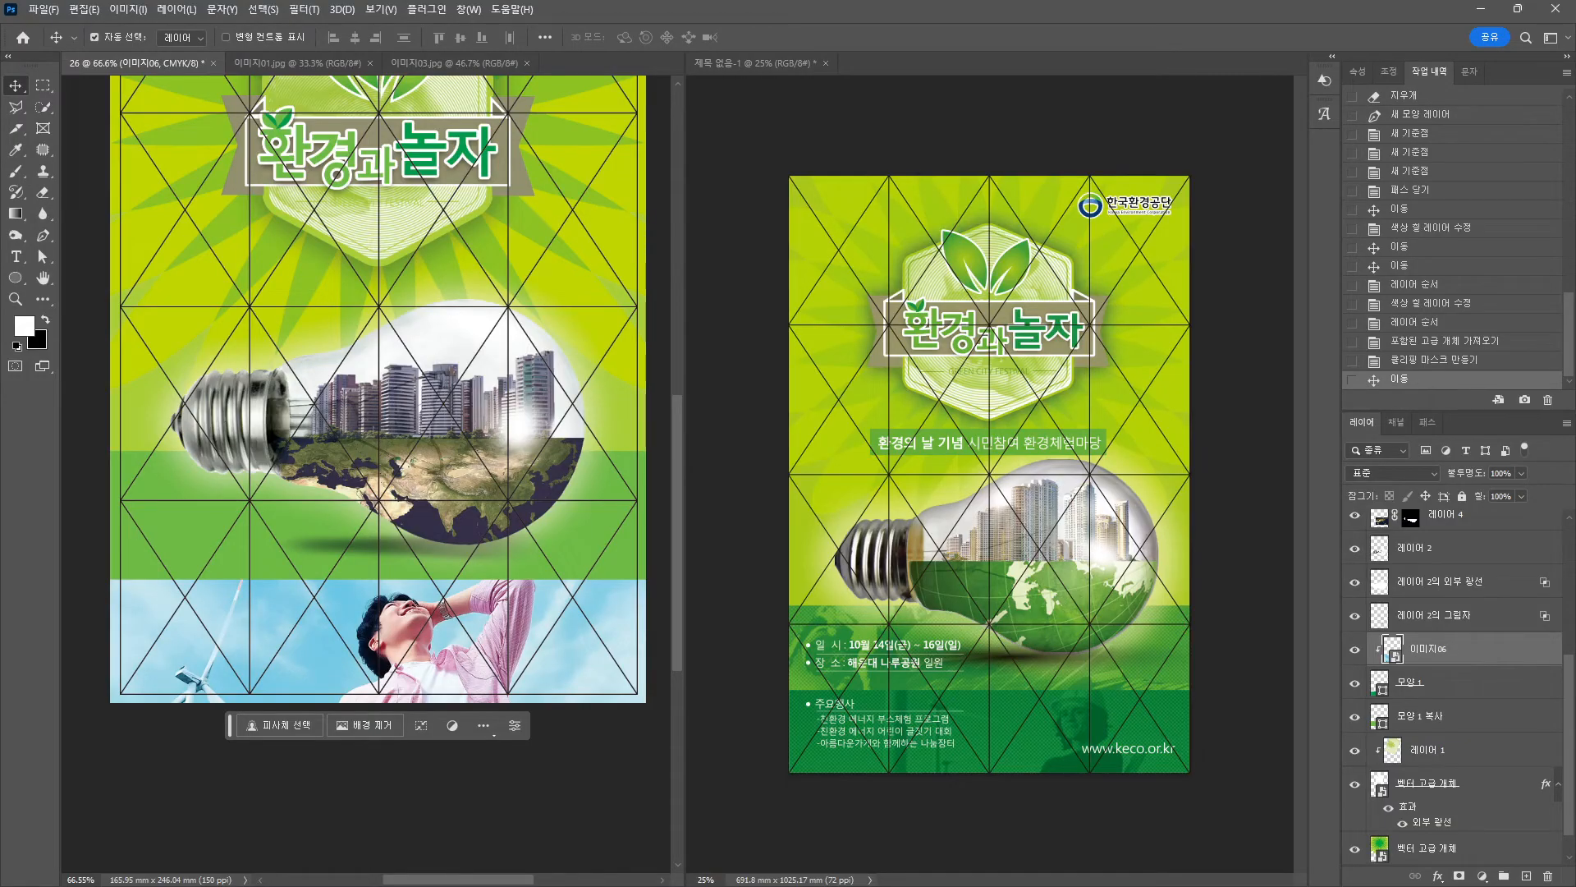
Open the 이미지06 smart object's contents in its own tab.
click(300, 11)
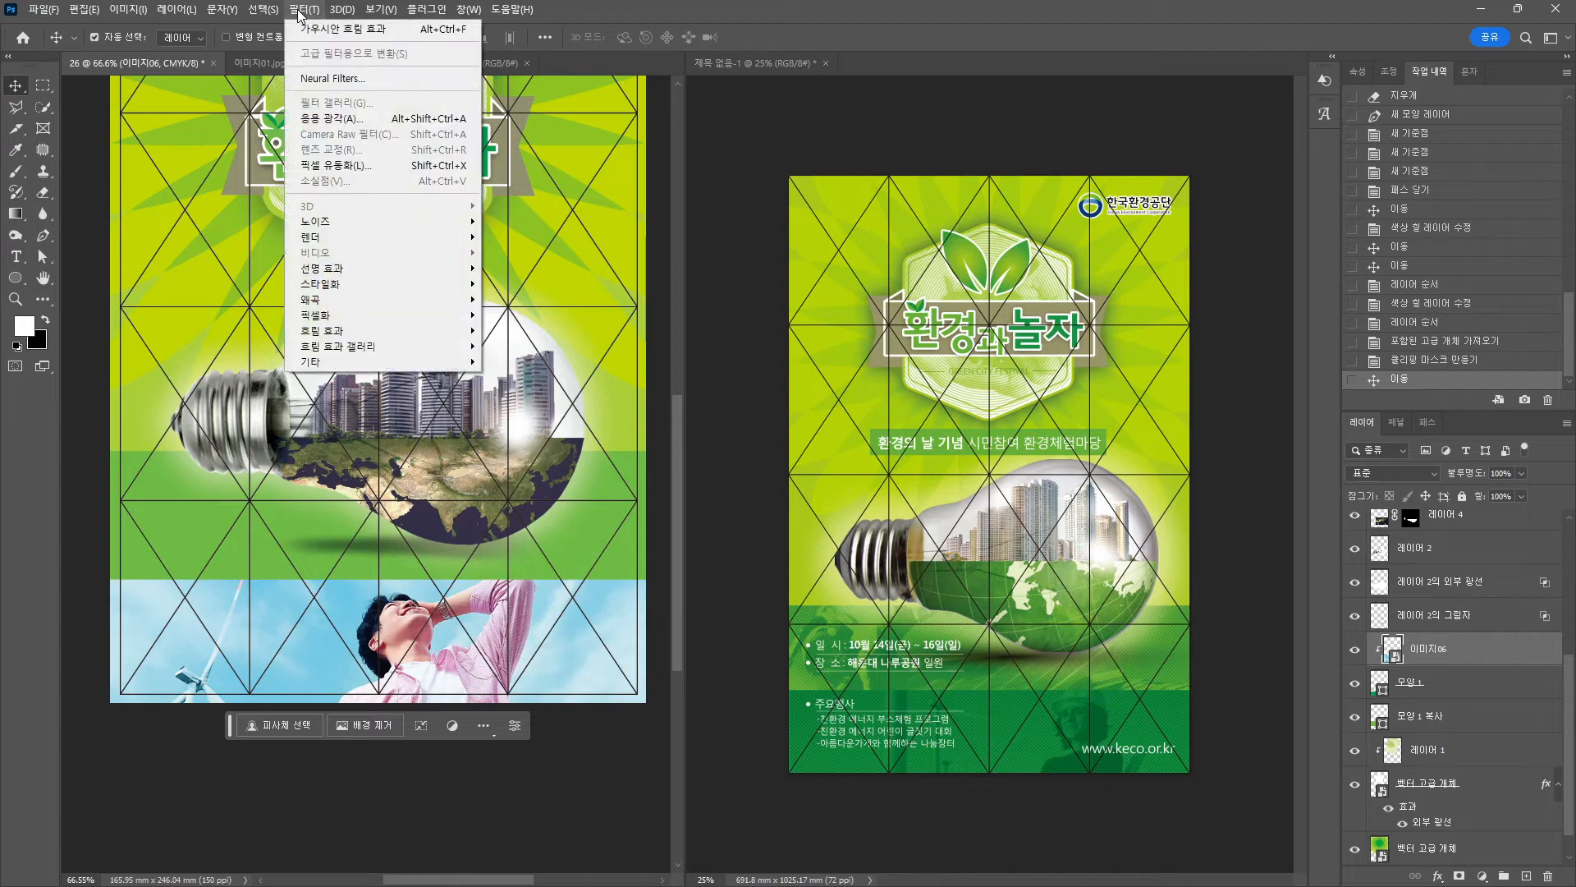
click(314, 614)
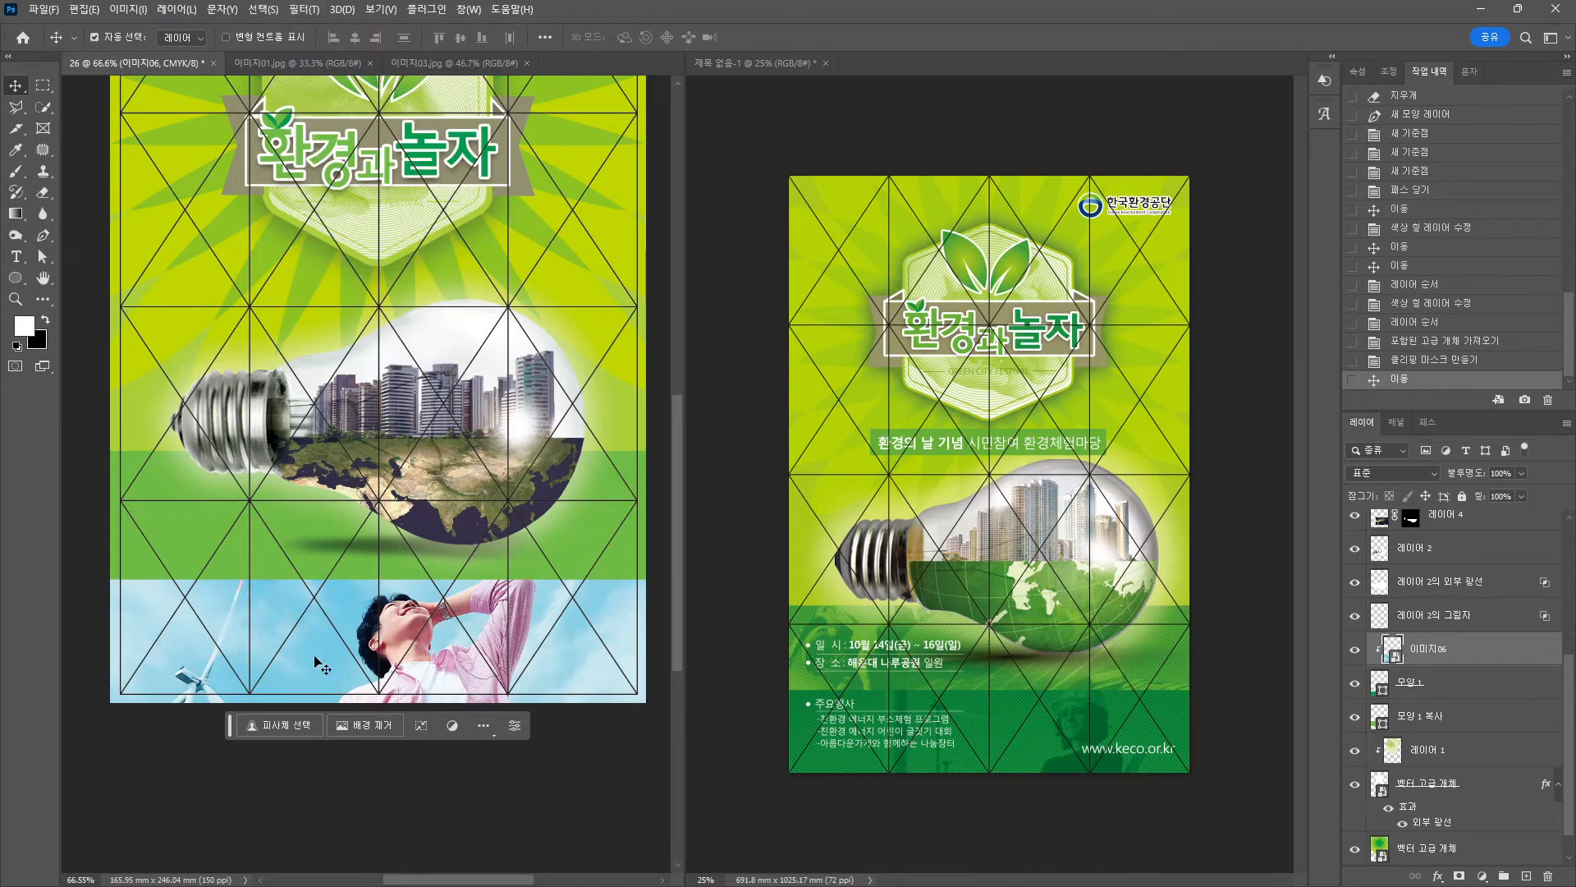
double_click(1396, 649)
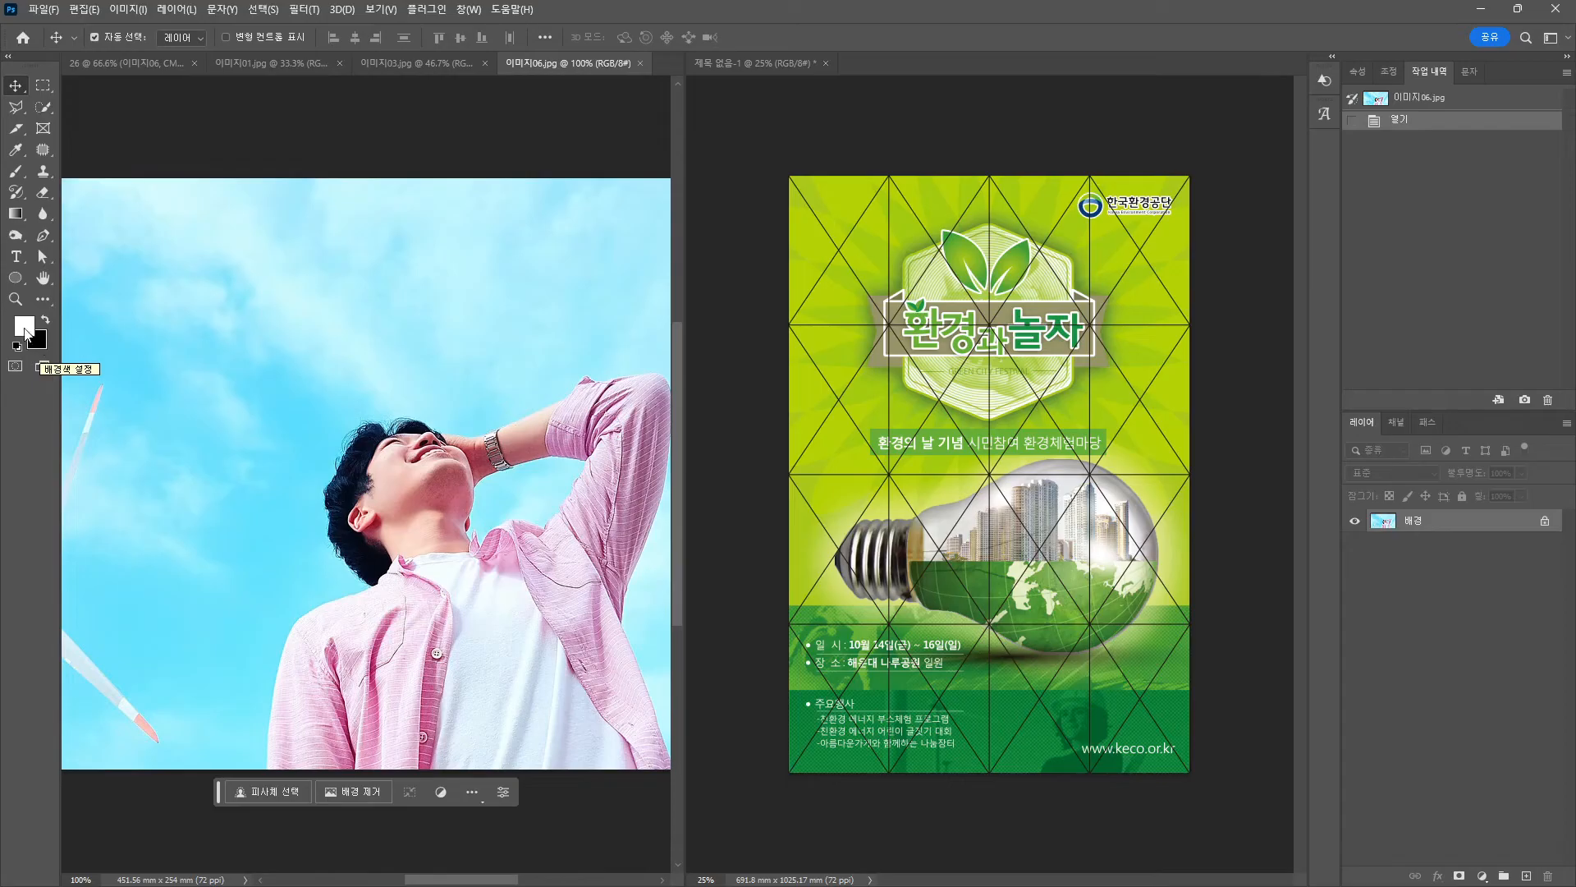
Set the foreground colour to green CMYK 80/15/100.
click(39, 352)
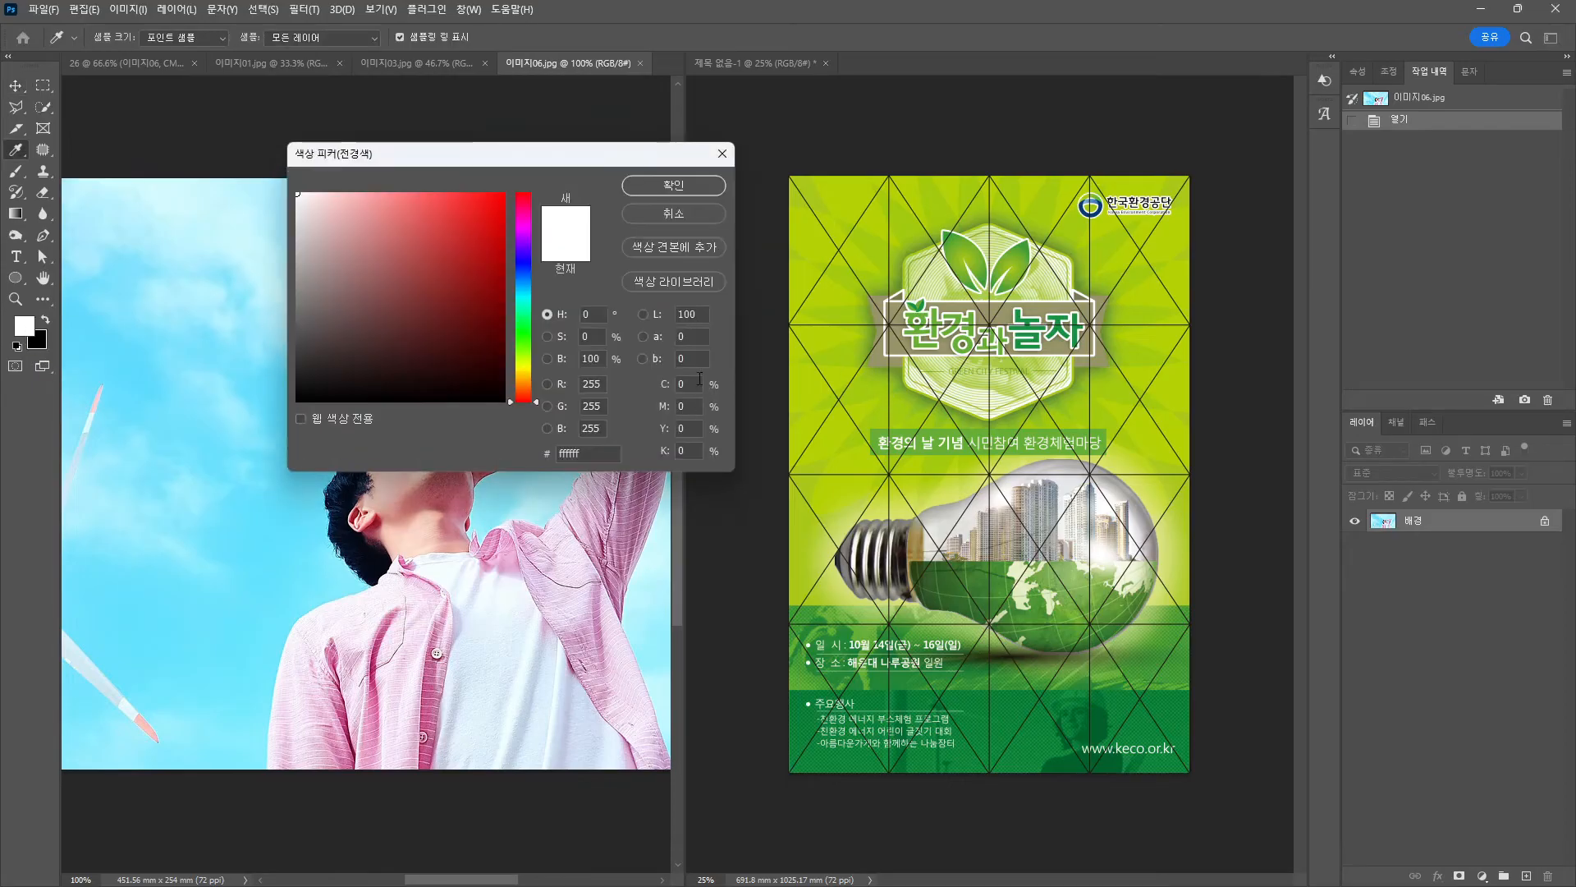
click(696, 384)
text(80)
key(Tab)
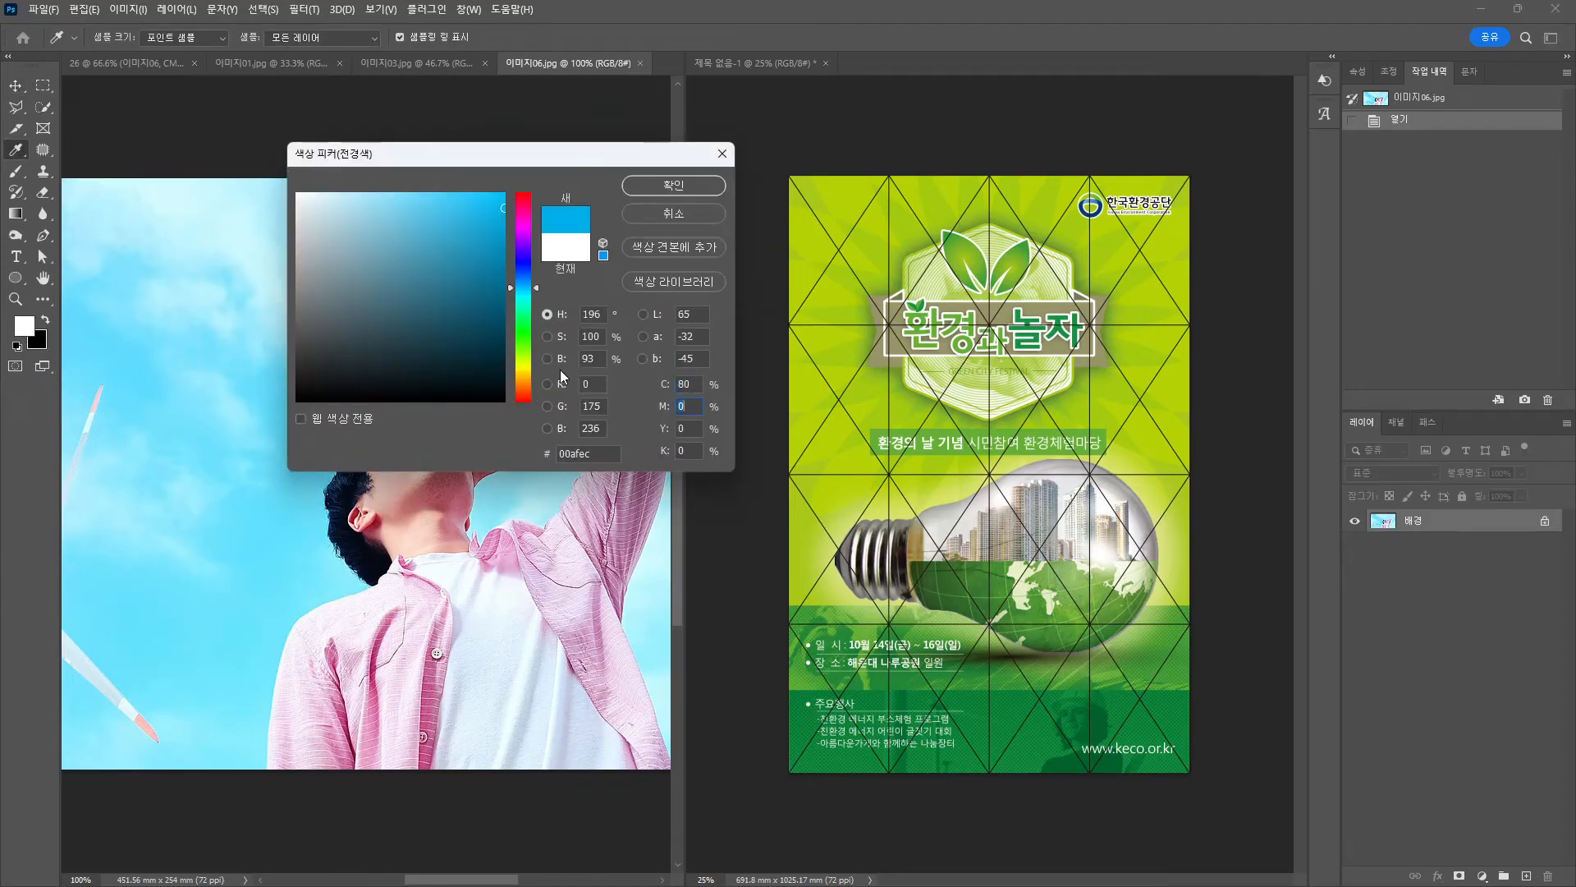
text(15)
key(Tab)
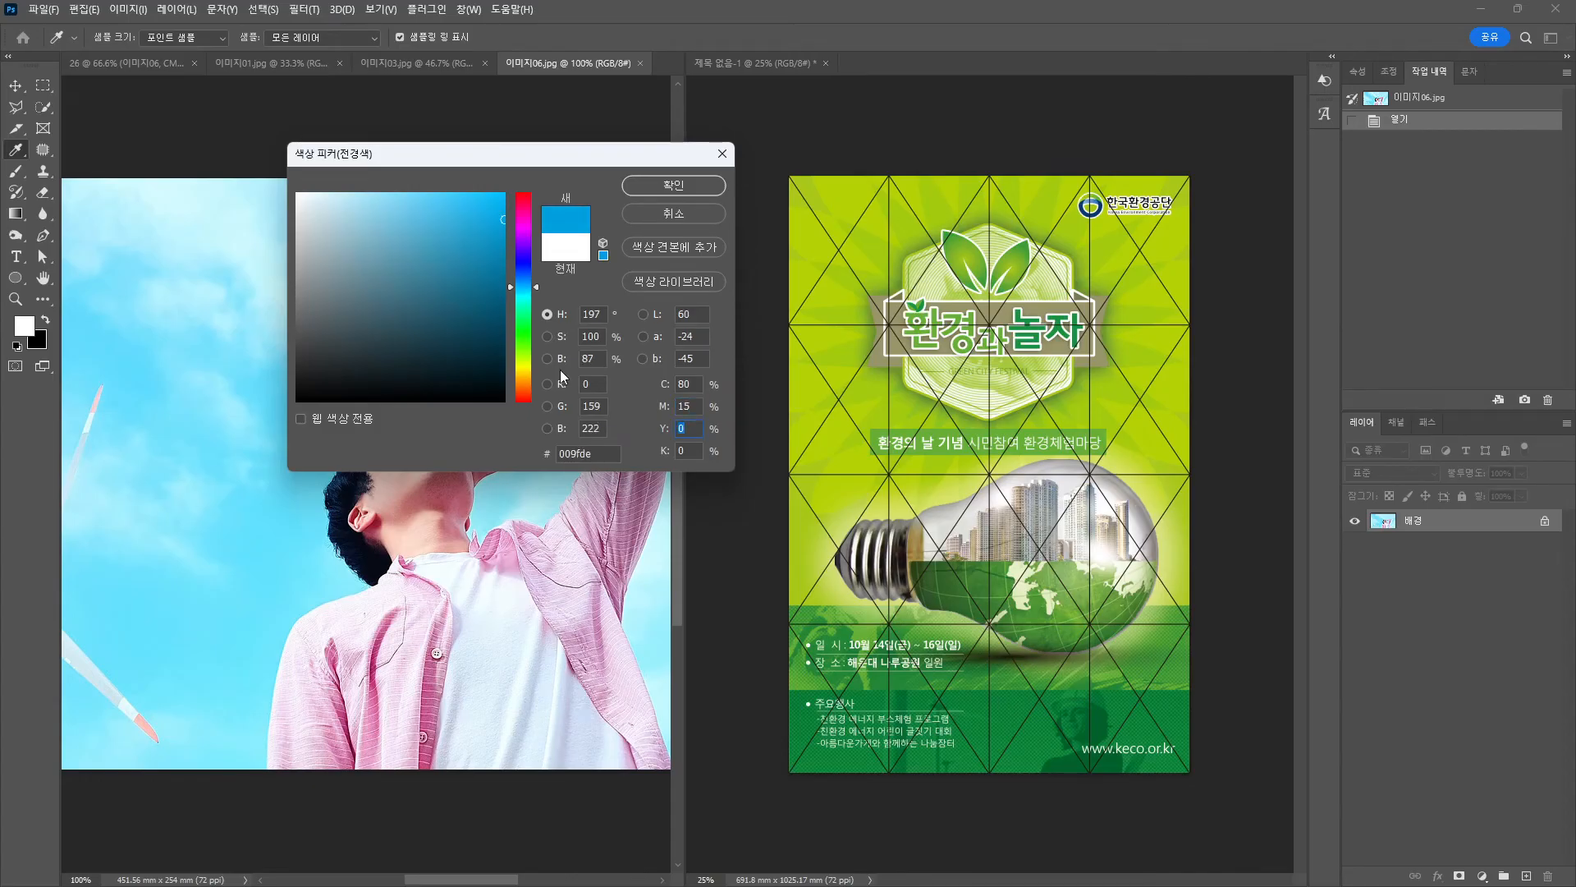
text(100)
key(Return)
key(v)
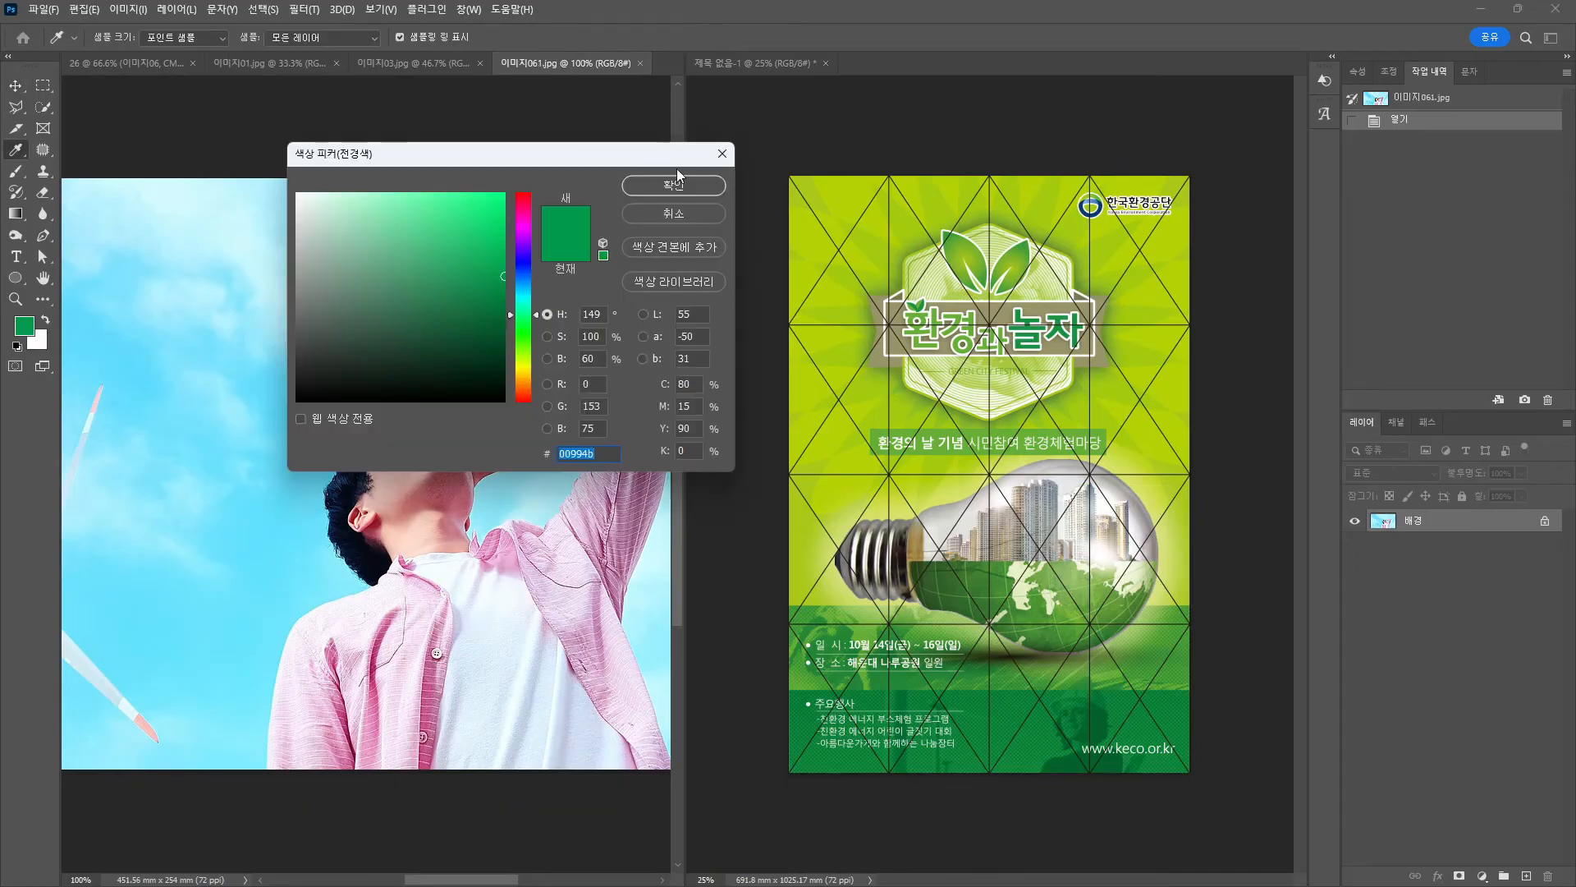
click(673, 184)
key(v)
Apply the Halftone Pattern filter to the photo and save it as JPEG.
click(304, 9)
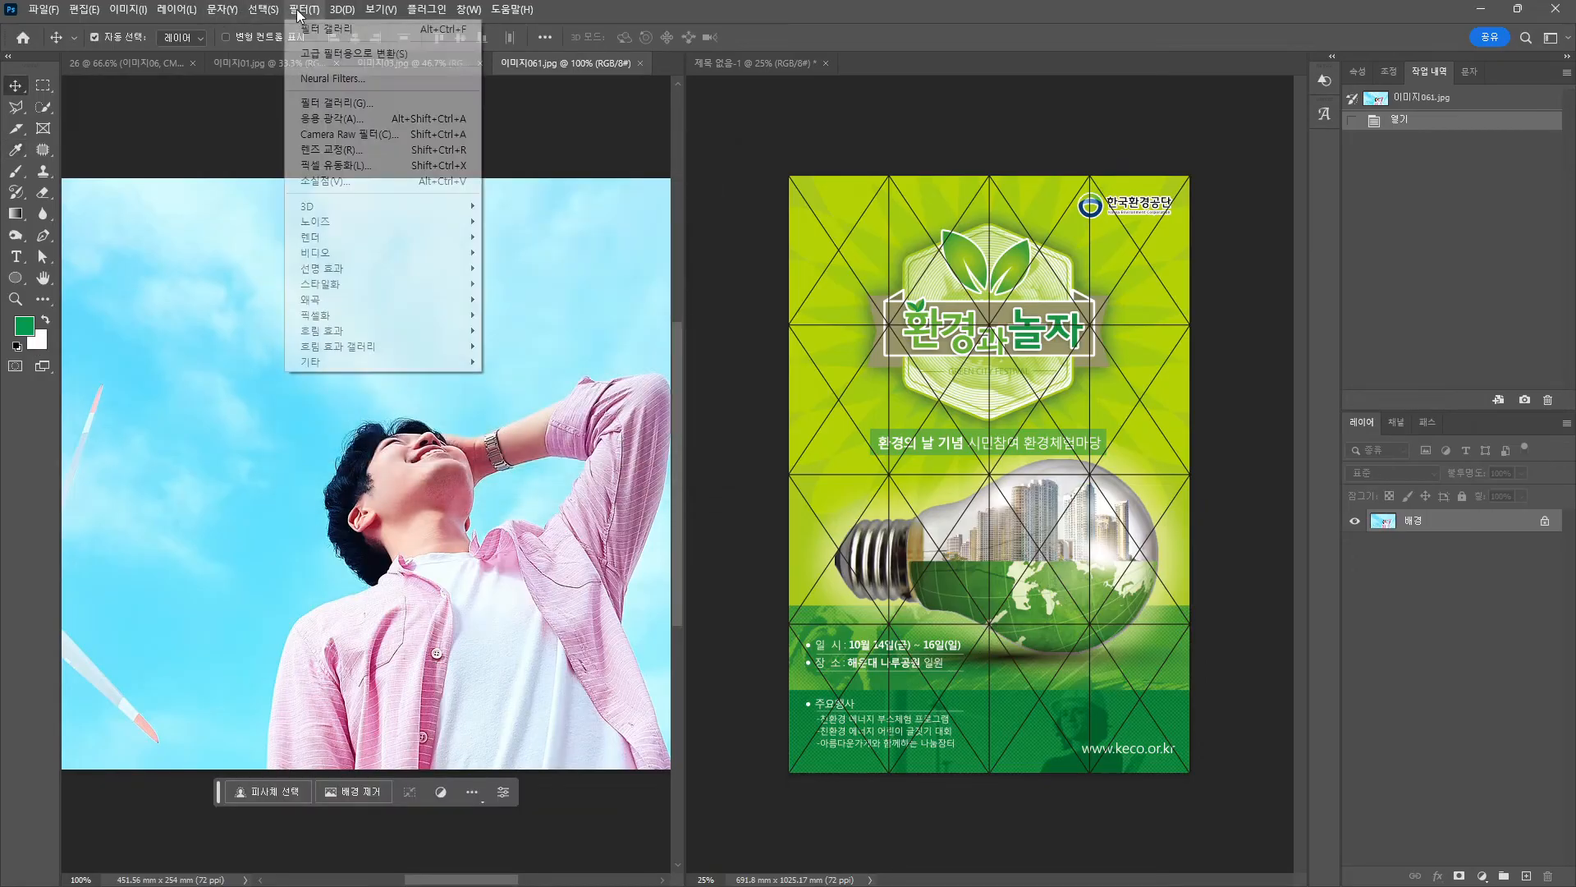
click(369, 104)
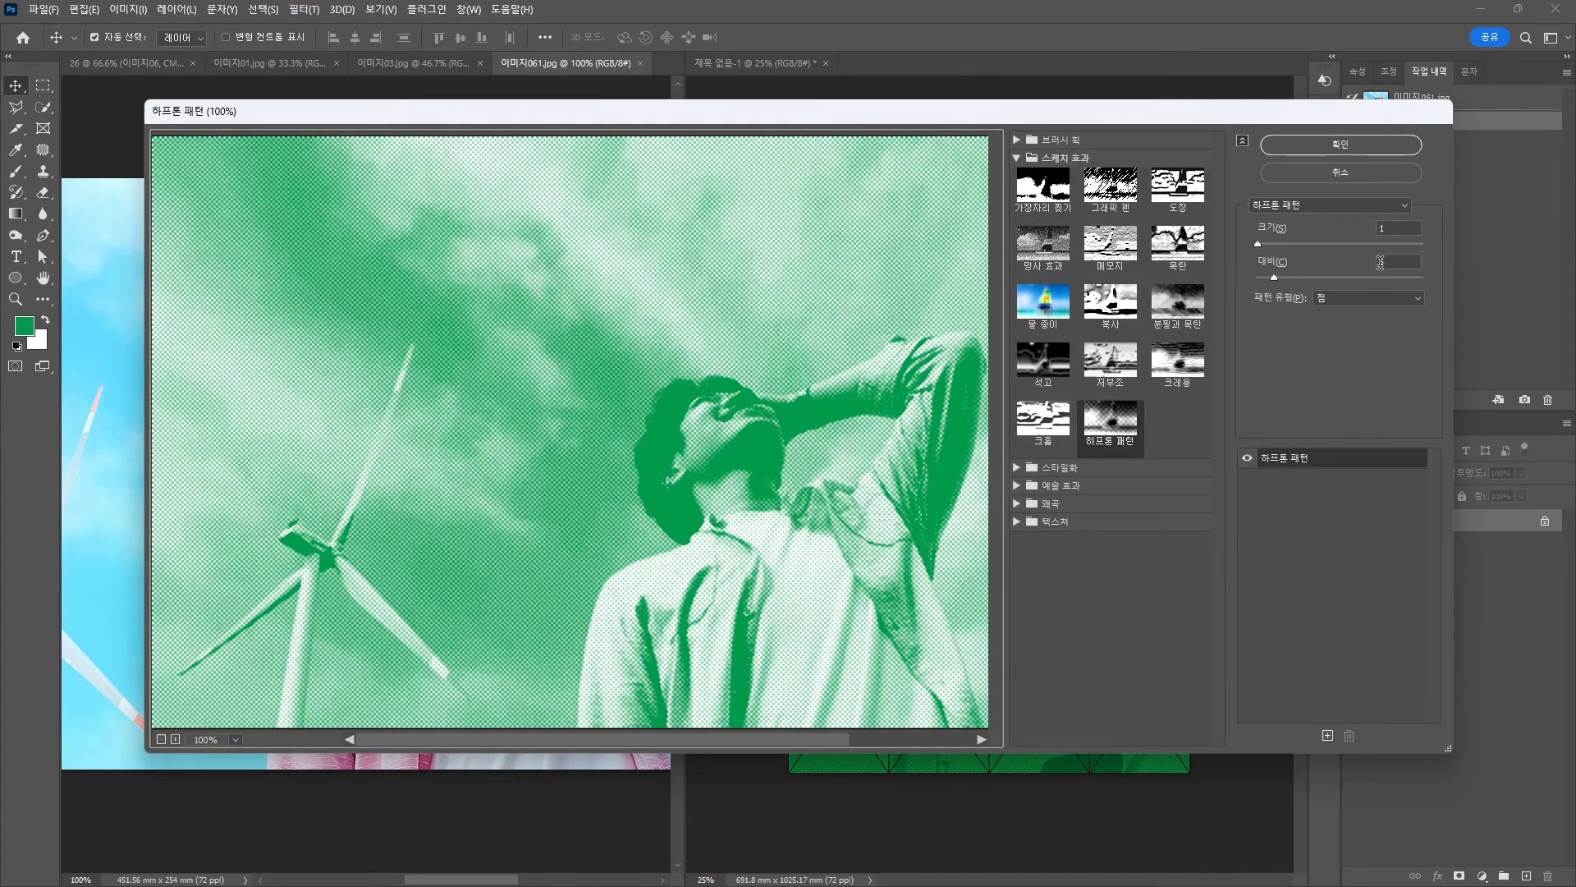
click(1355, 143)
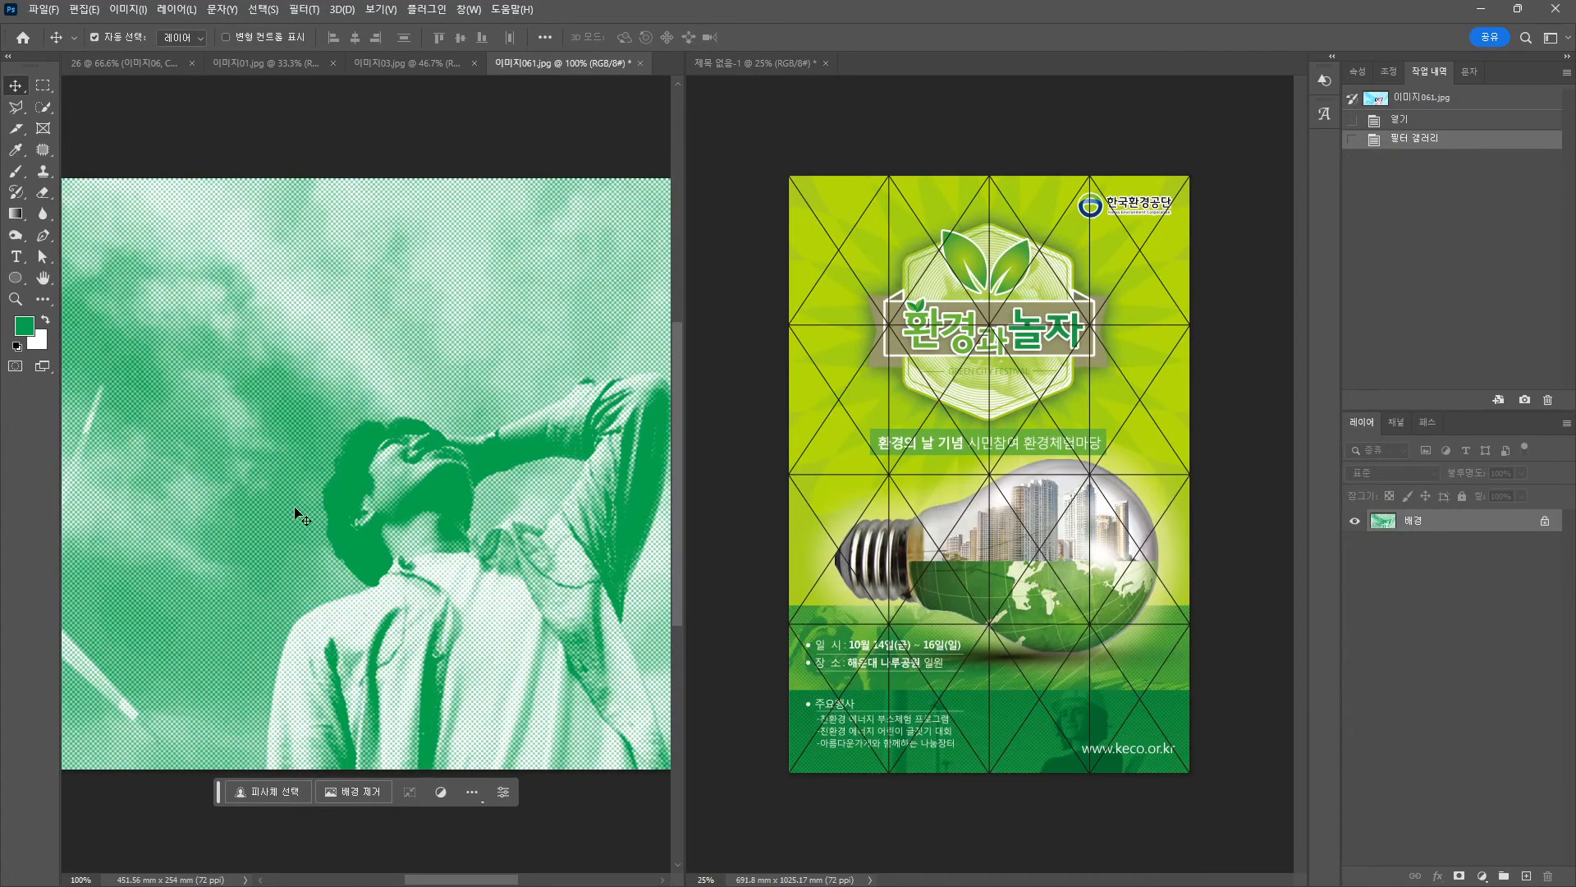
key(ctrl+s)
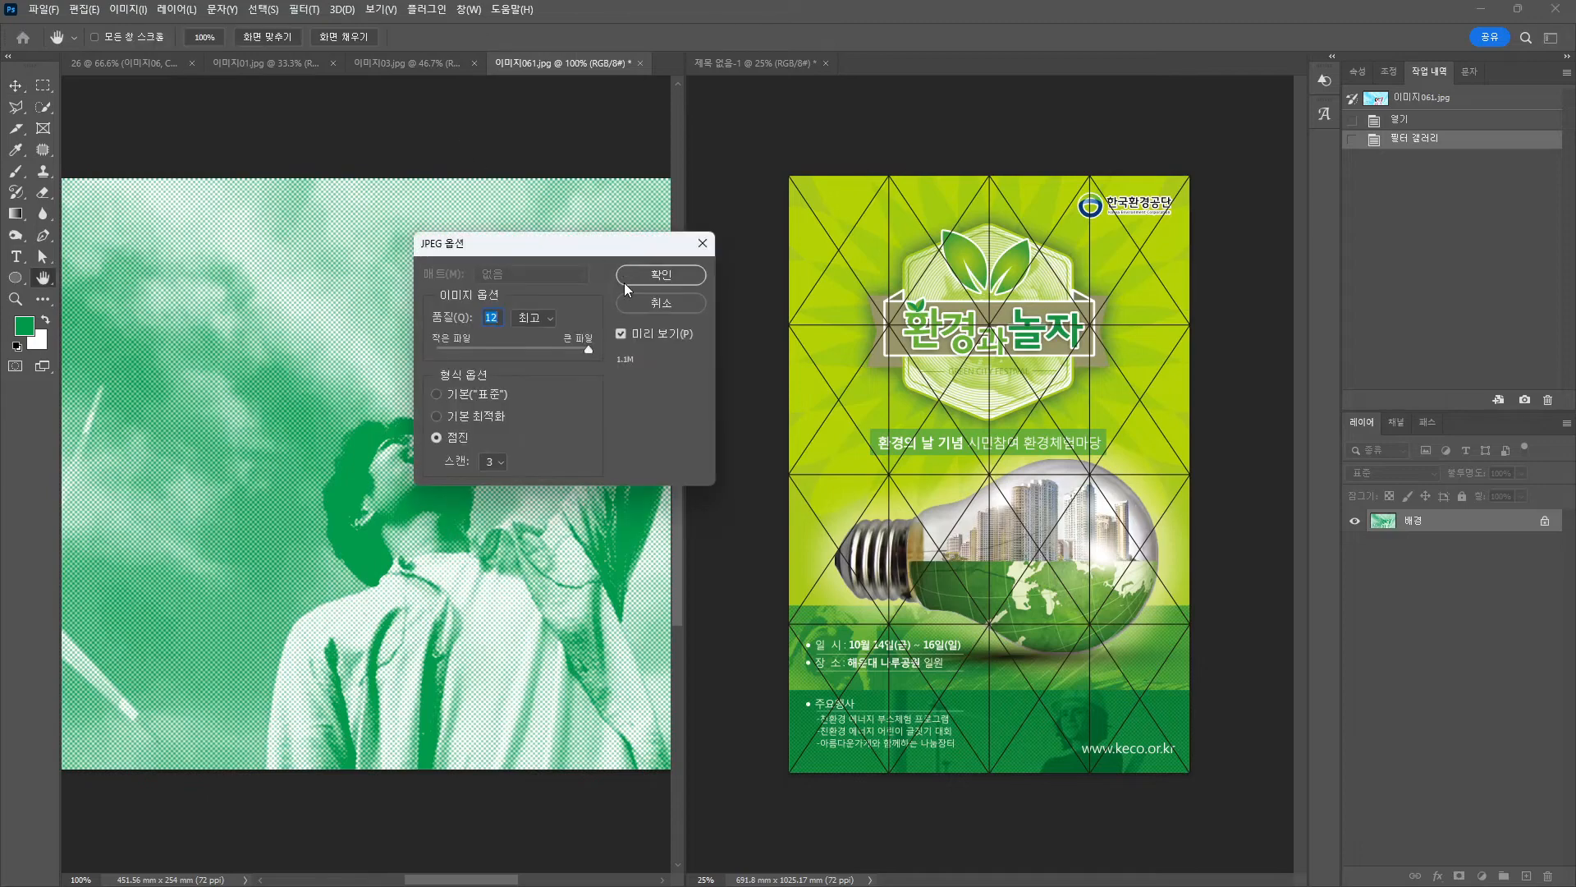
Confirm the JPEG save options and return to the poster document.
click(624, 284)
click(77, 64)
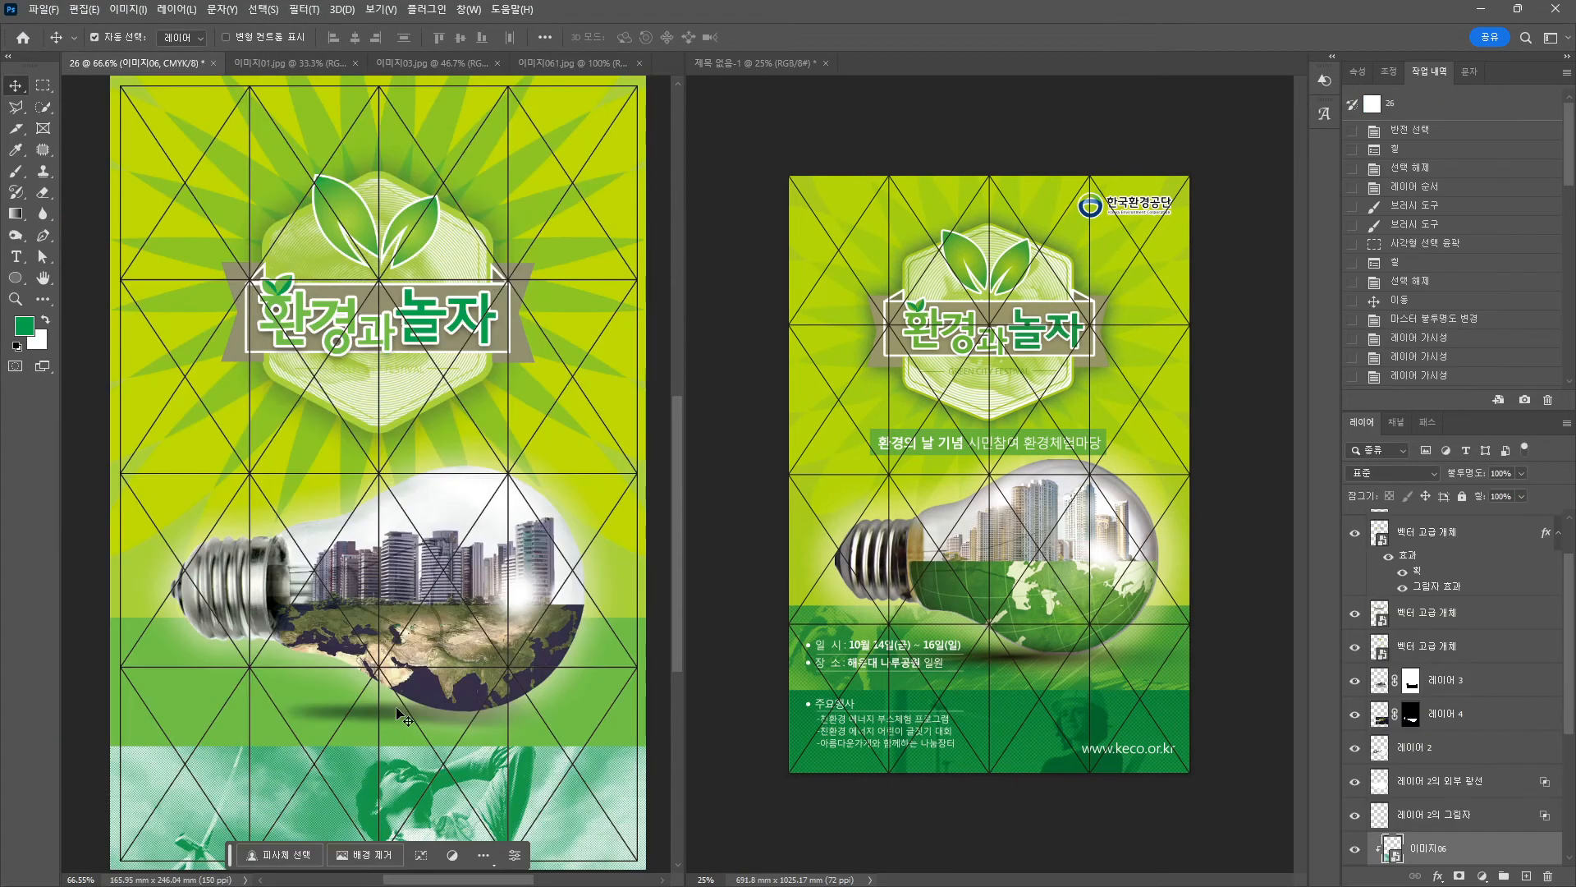
scroll(402, 716, down, 3)
Try 곱하기 (Multiply) blending on the 이미지06 band photo.
click(1384, 472)
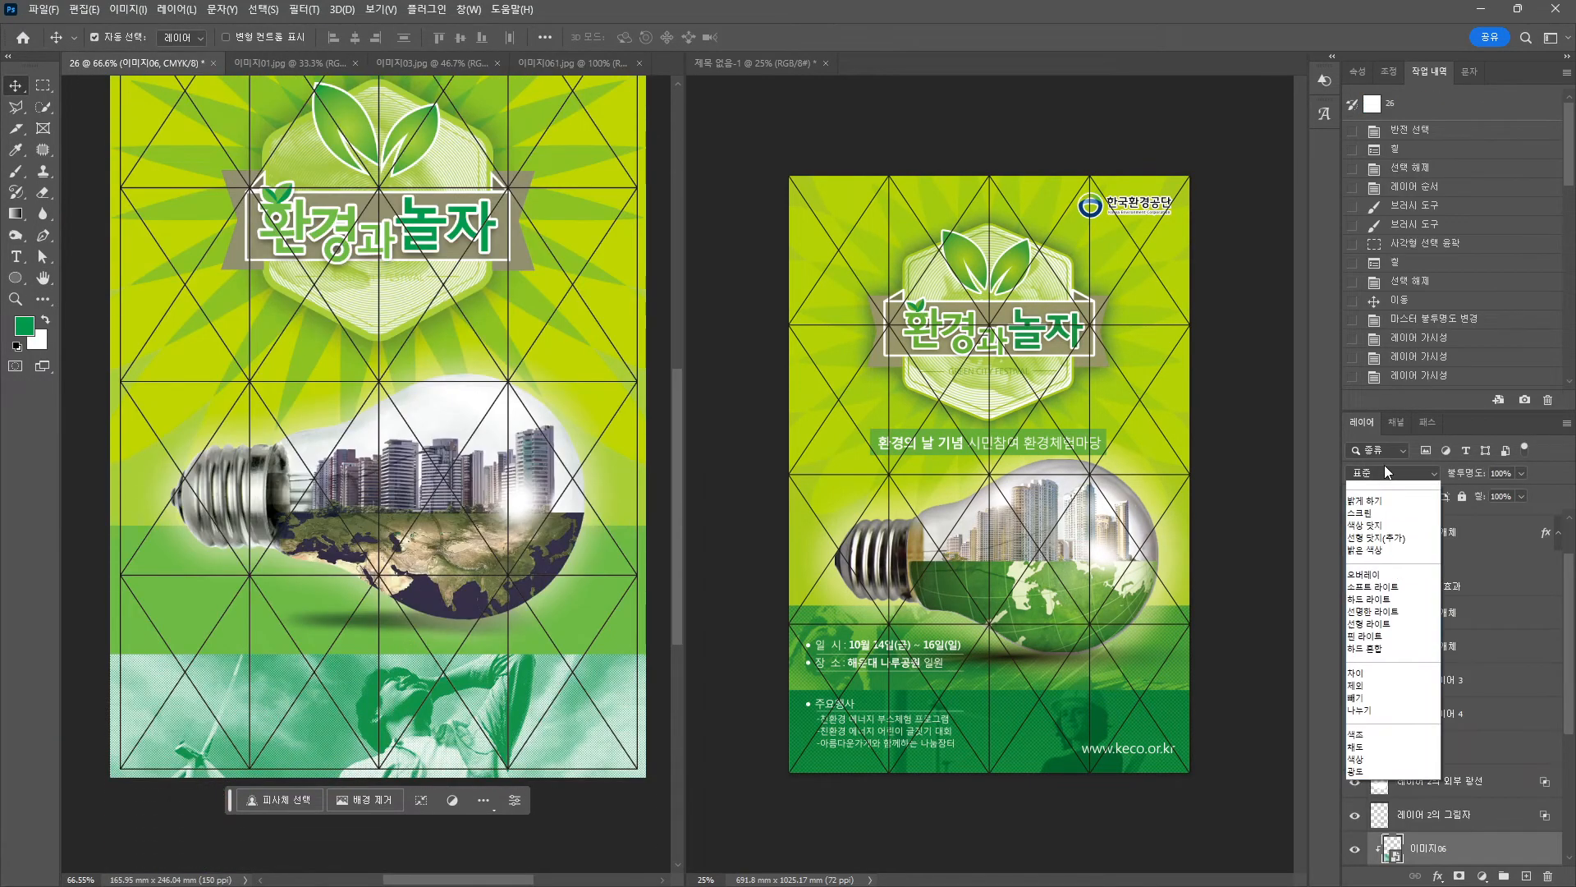
click(1382, 480)
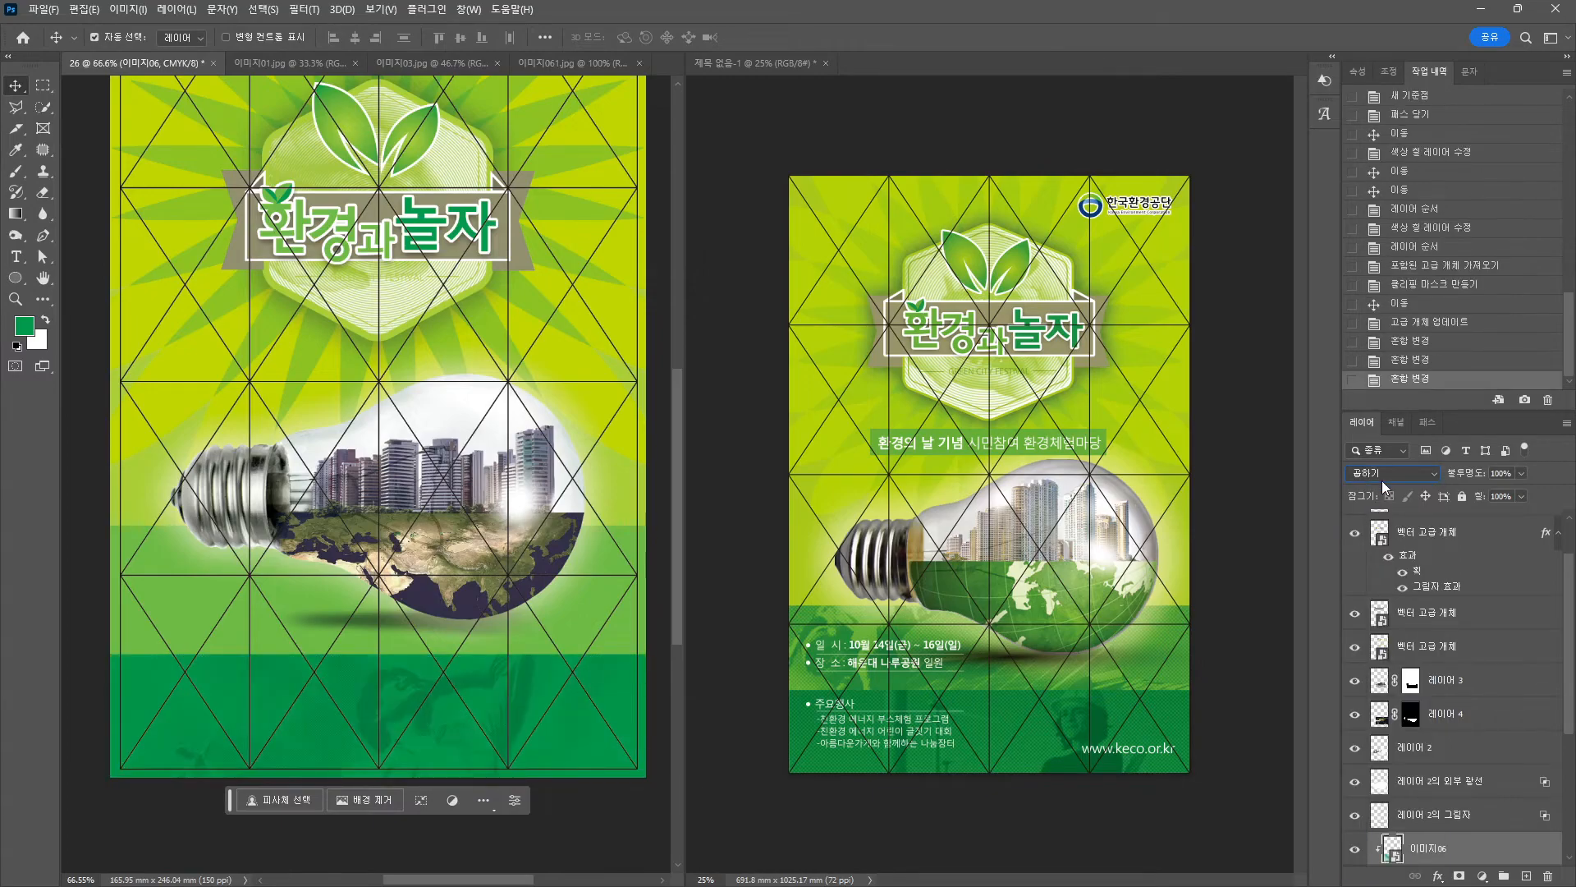
scroll(1381, 481, down, 4)
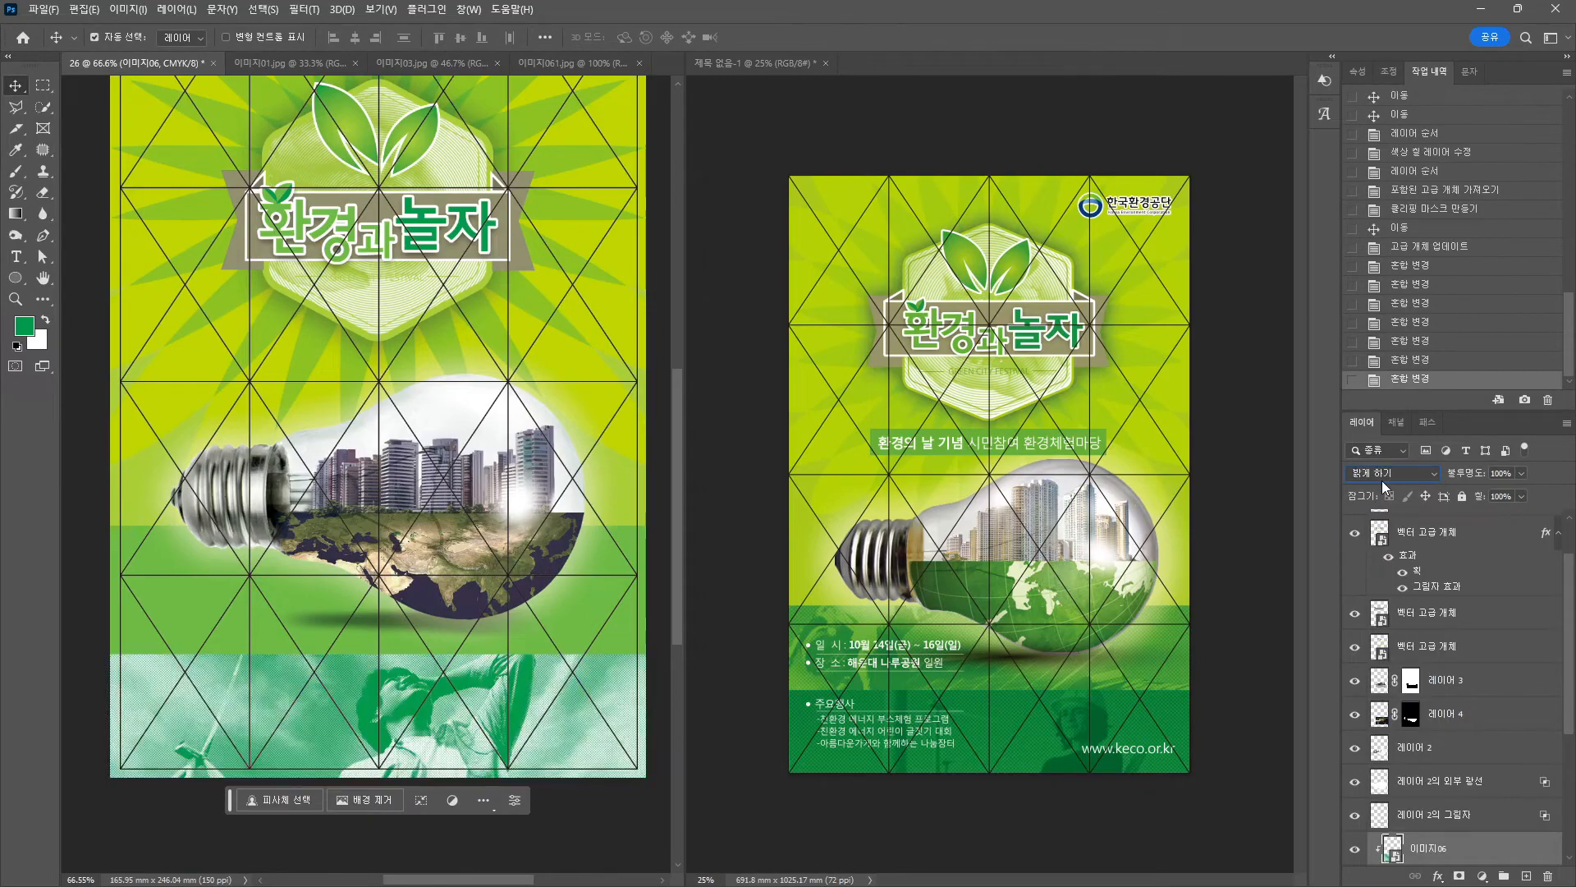
scroll(1381, 481, down, 7)
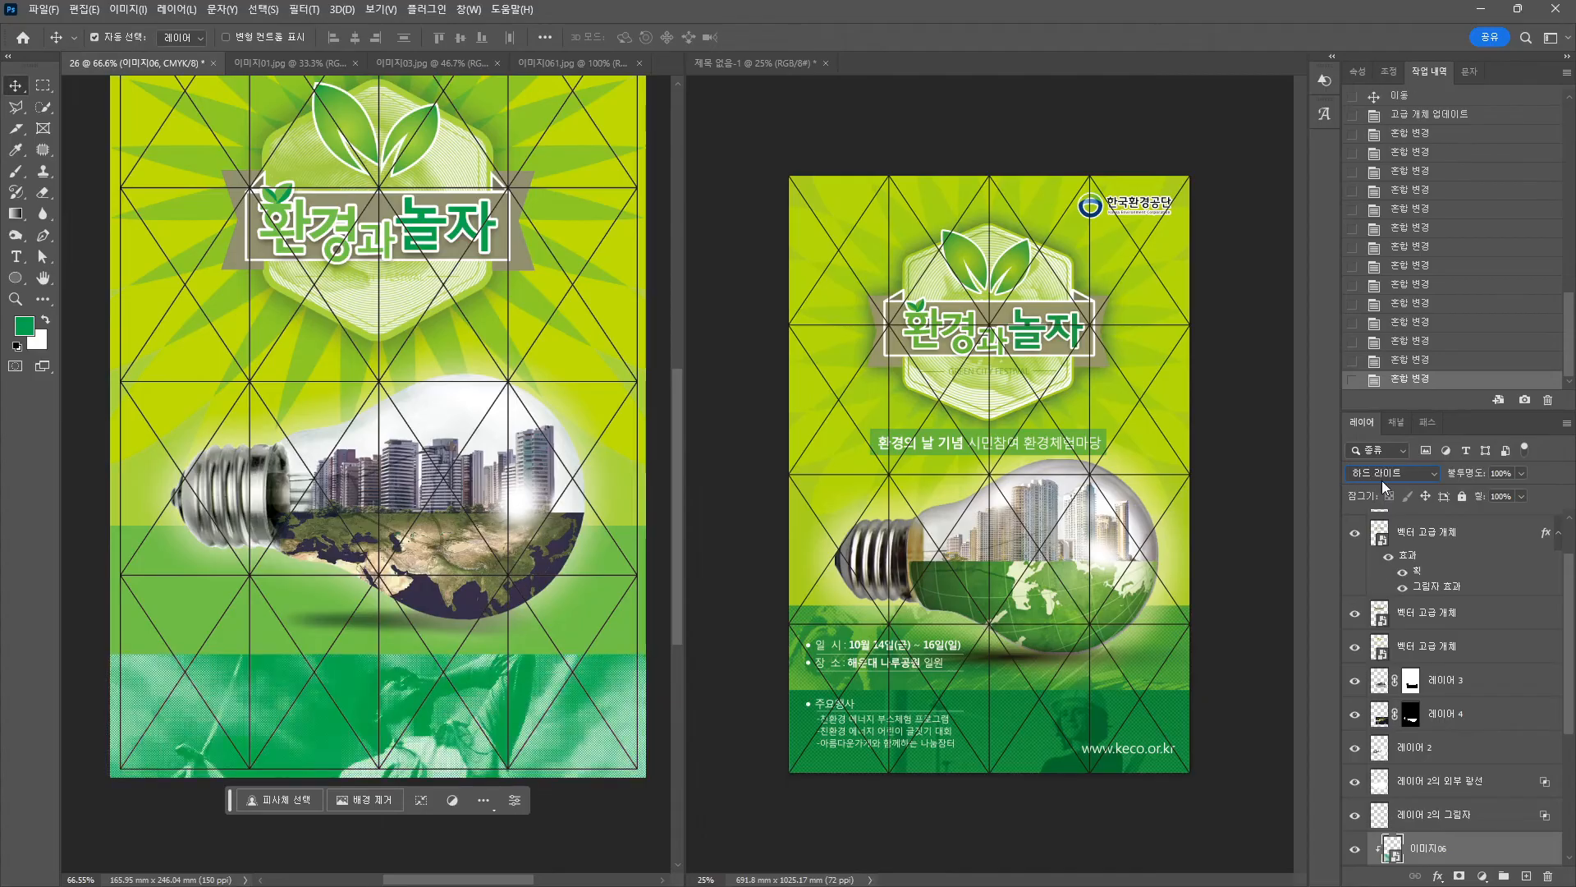
scroll(1381, 480, down, 7)
click(1381, 480)
click(1387, 460)
scroll(420, 735, up, 8)
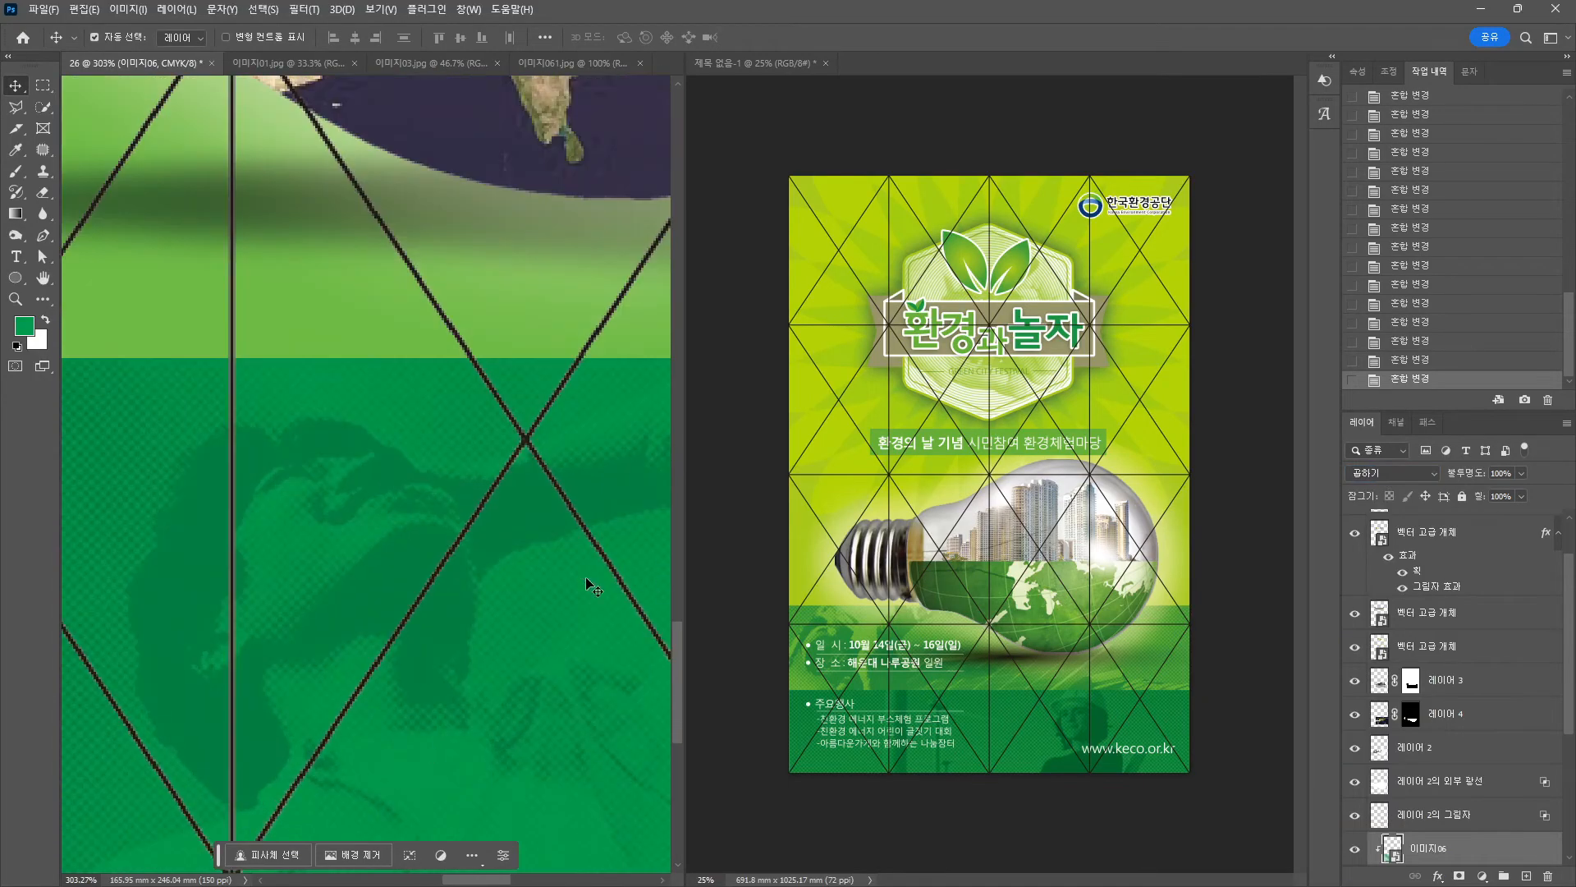
Settle on 선형 번 (Linear Burn) for the band photo, then select 모양 1 복사.
click(1393, 473)
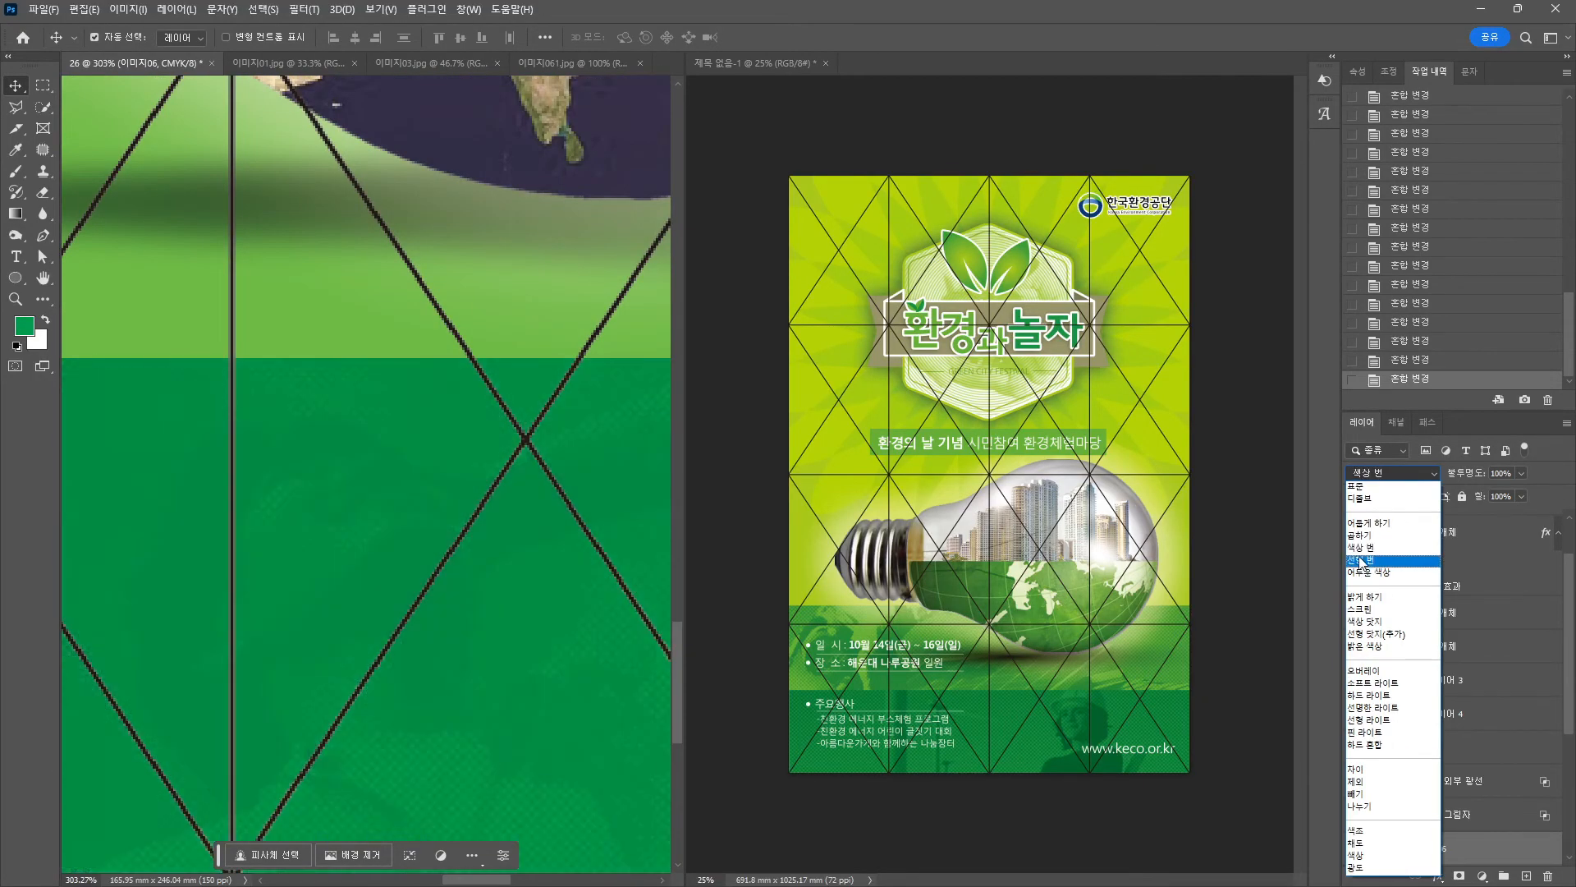
click(1360, 560)
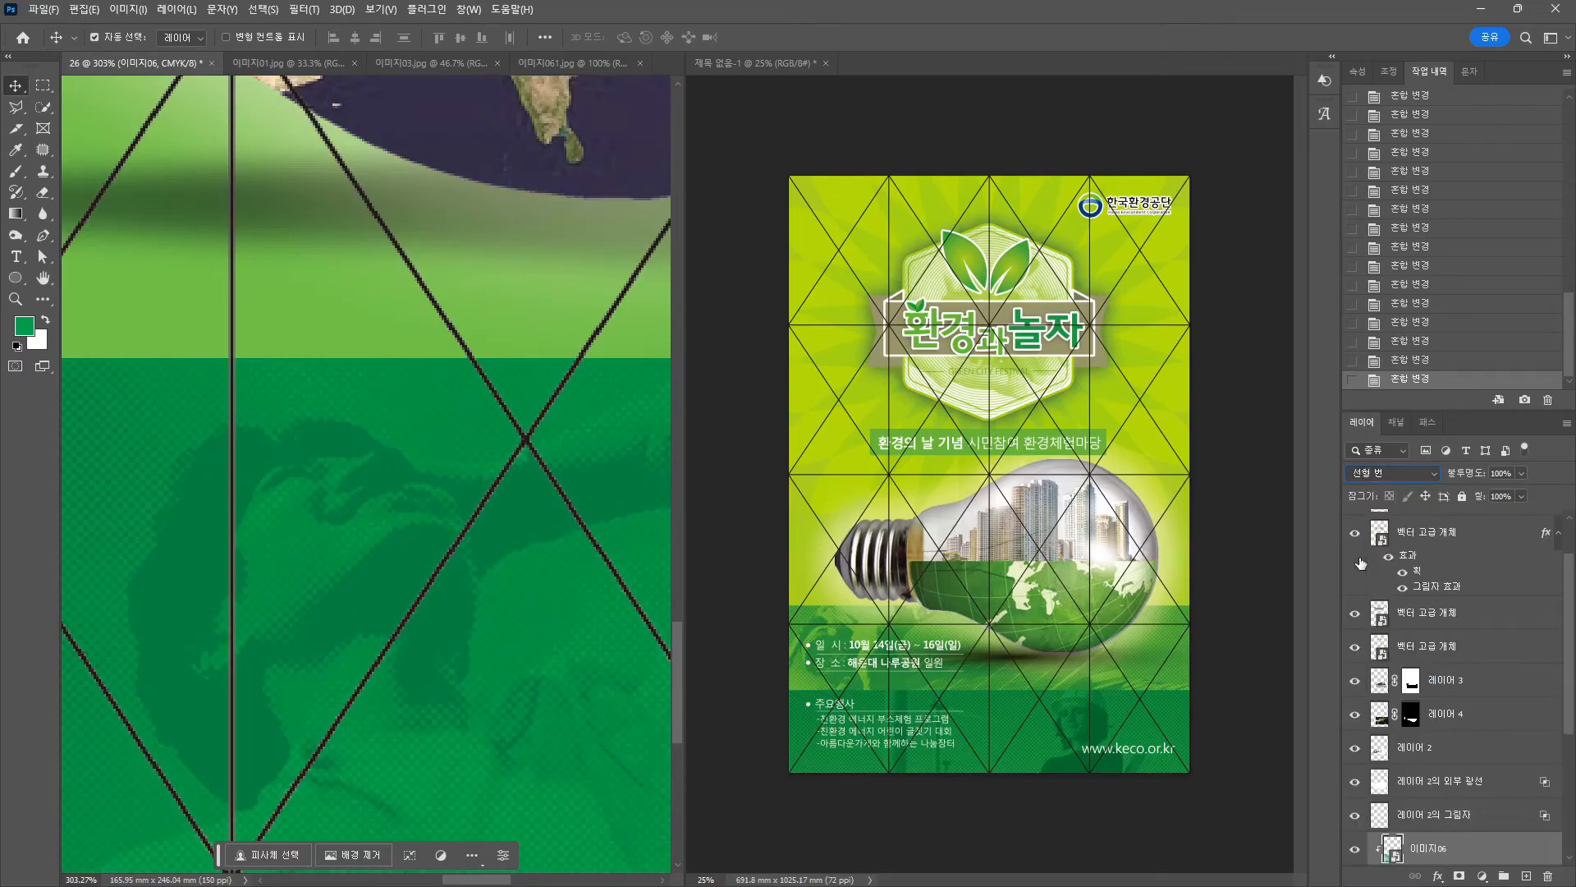
click(1383, 476)
click(1383, 474)
click(1383, 474)
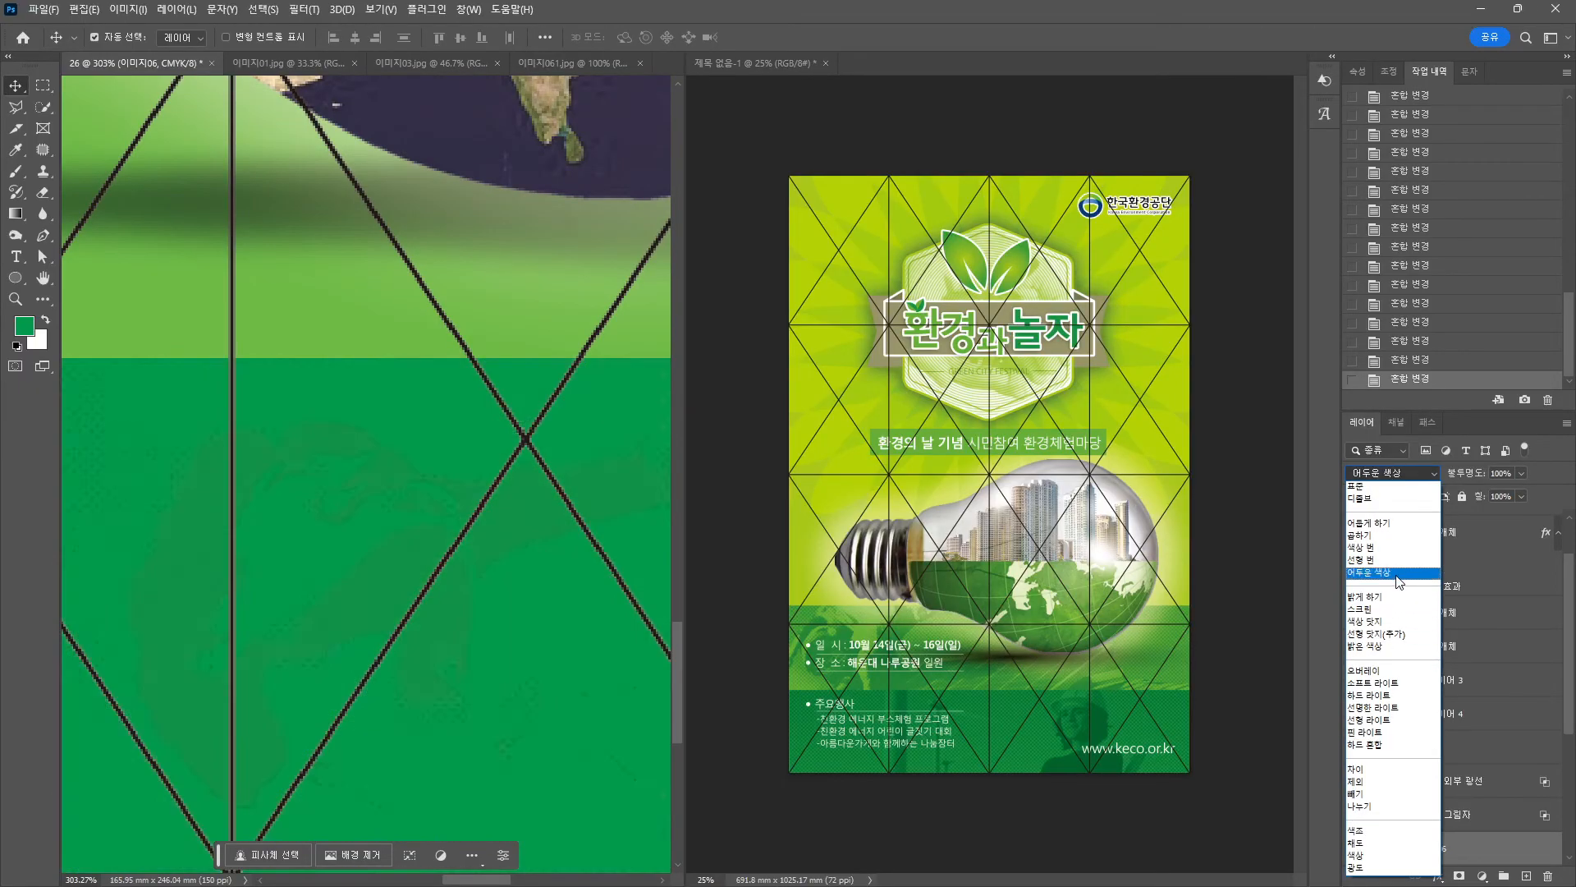
click(1393, 560)
click(329, 342)
scroll(329, 343, down, 6)
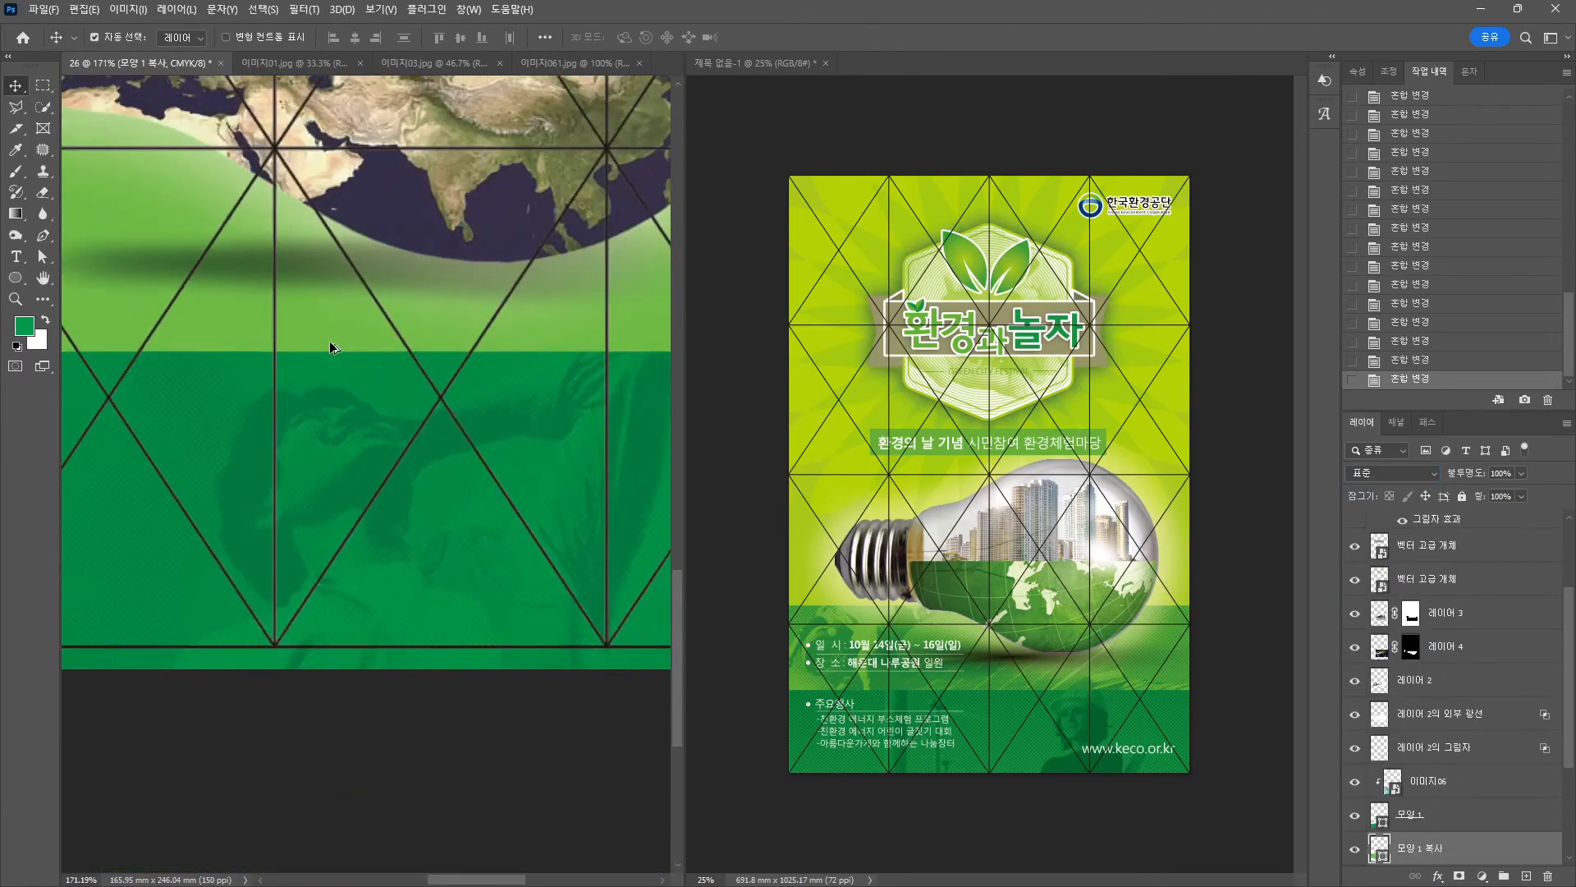
Place the 이미지05 solar-panel photo over the band and clip it to 모양 1 복사.
scroll(329, 341, down, 10)
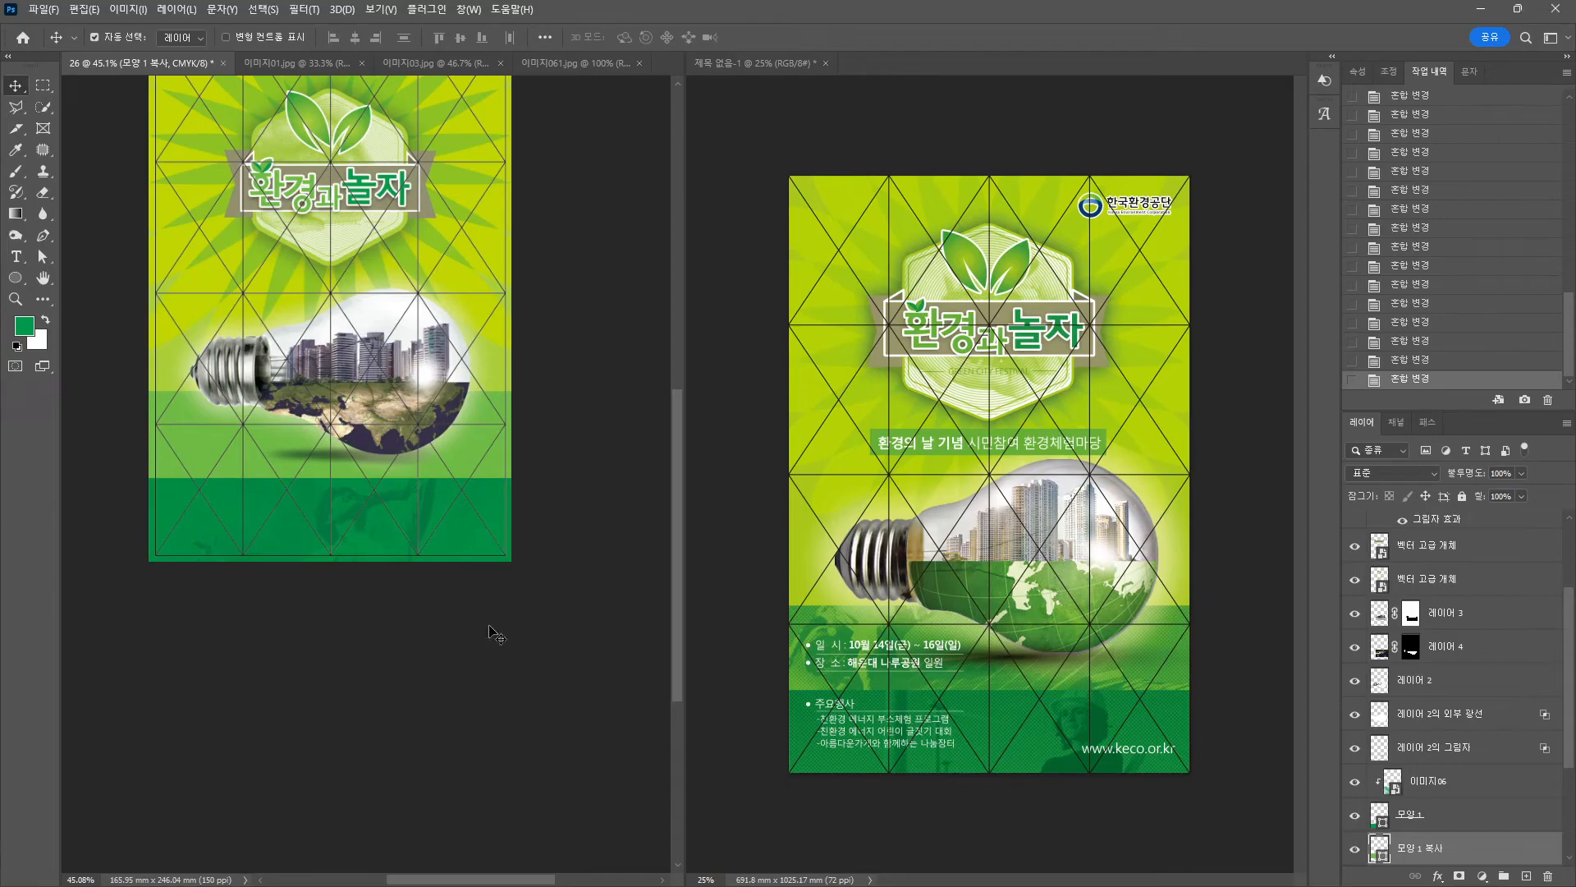
click(1354, 849)
click(1354, 849)
drag(477, 284, 483, 404)
key(Return)
scroll(1482, 776, down, 3)
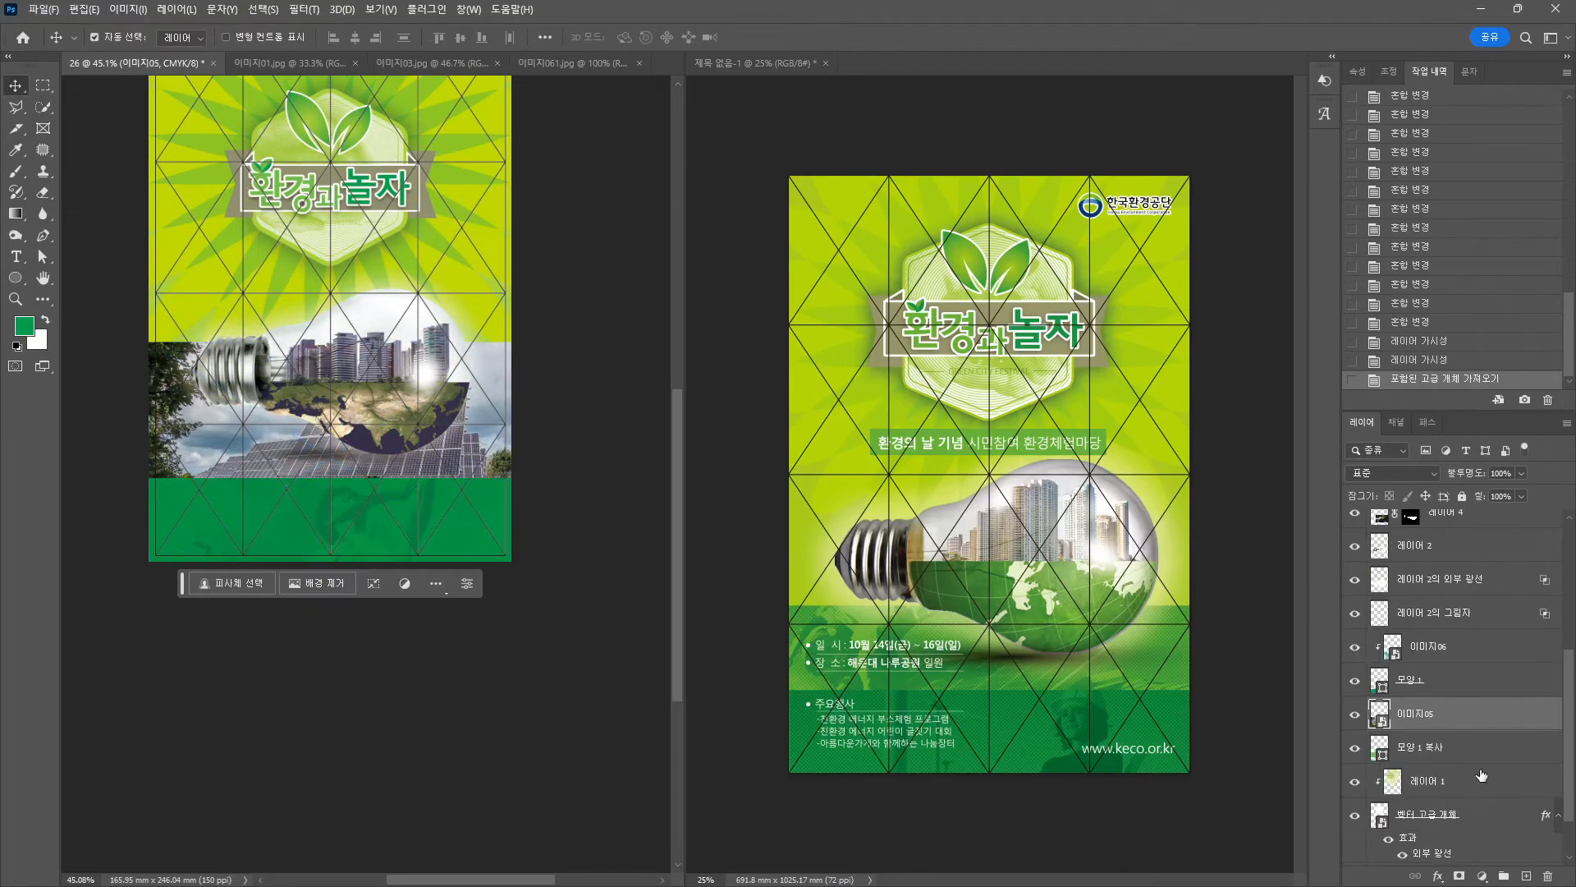
alt+click(1396, 737)
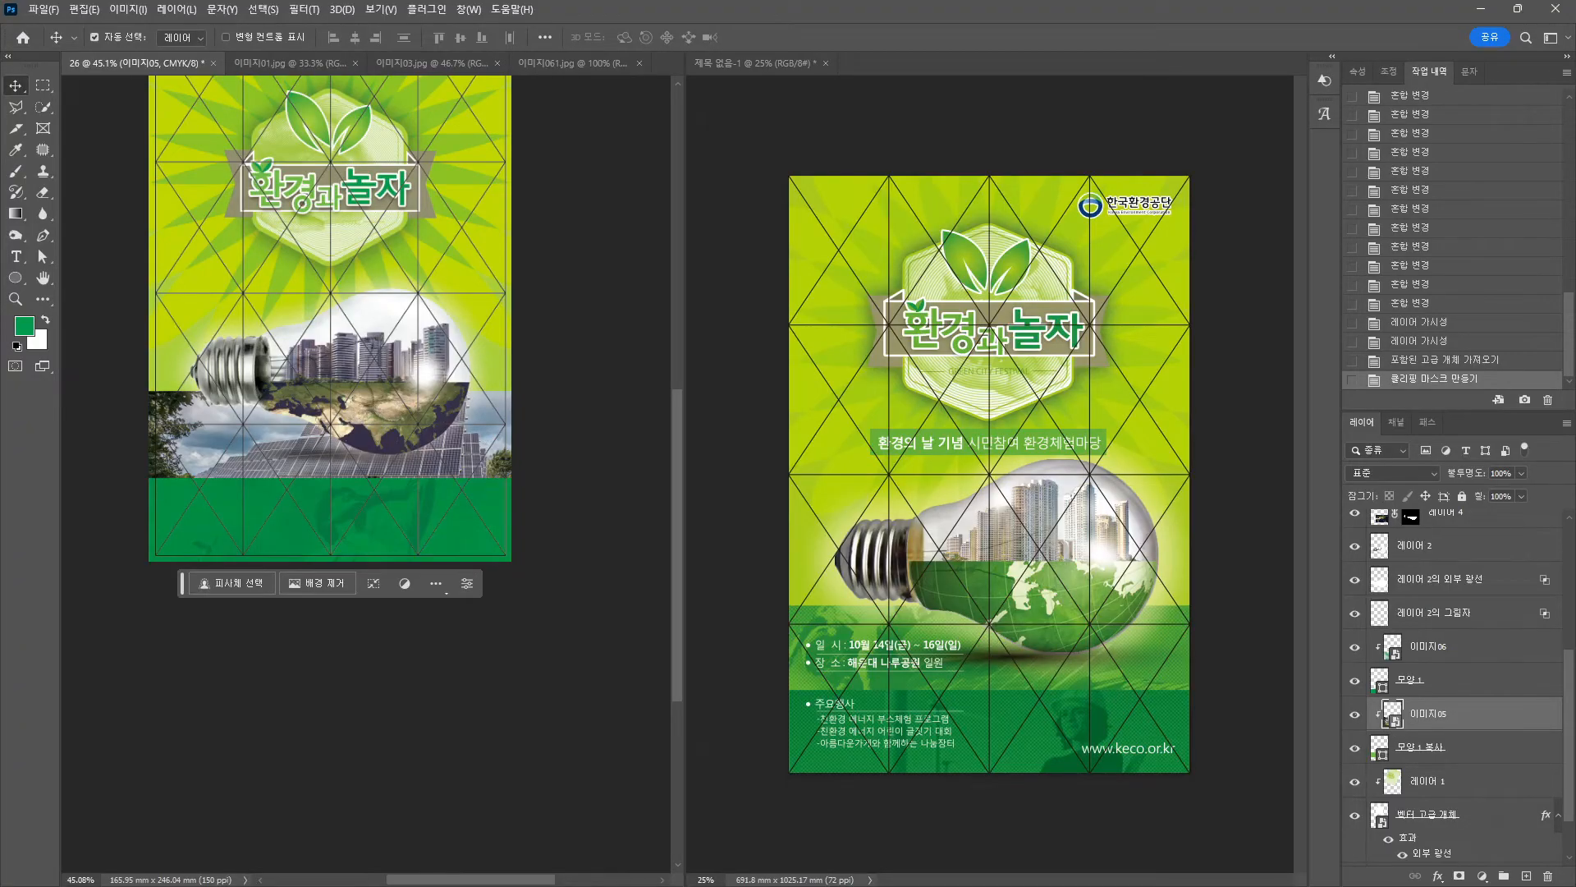
Set the foreground colour to light green #6eba44.
click(24, 326)
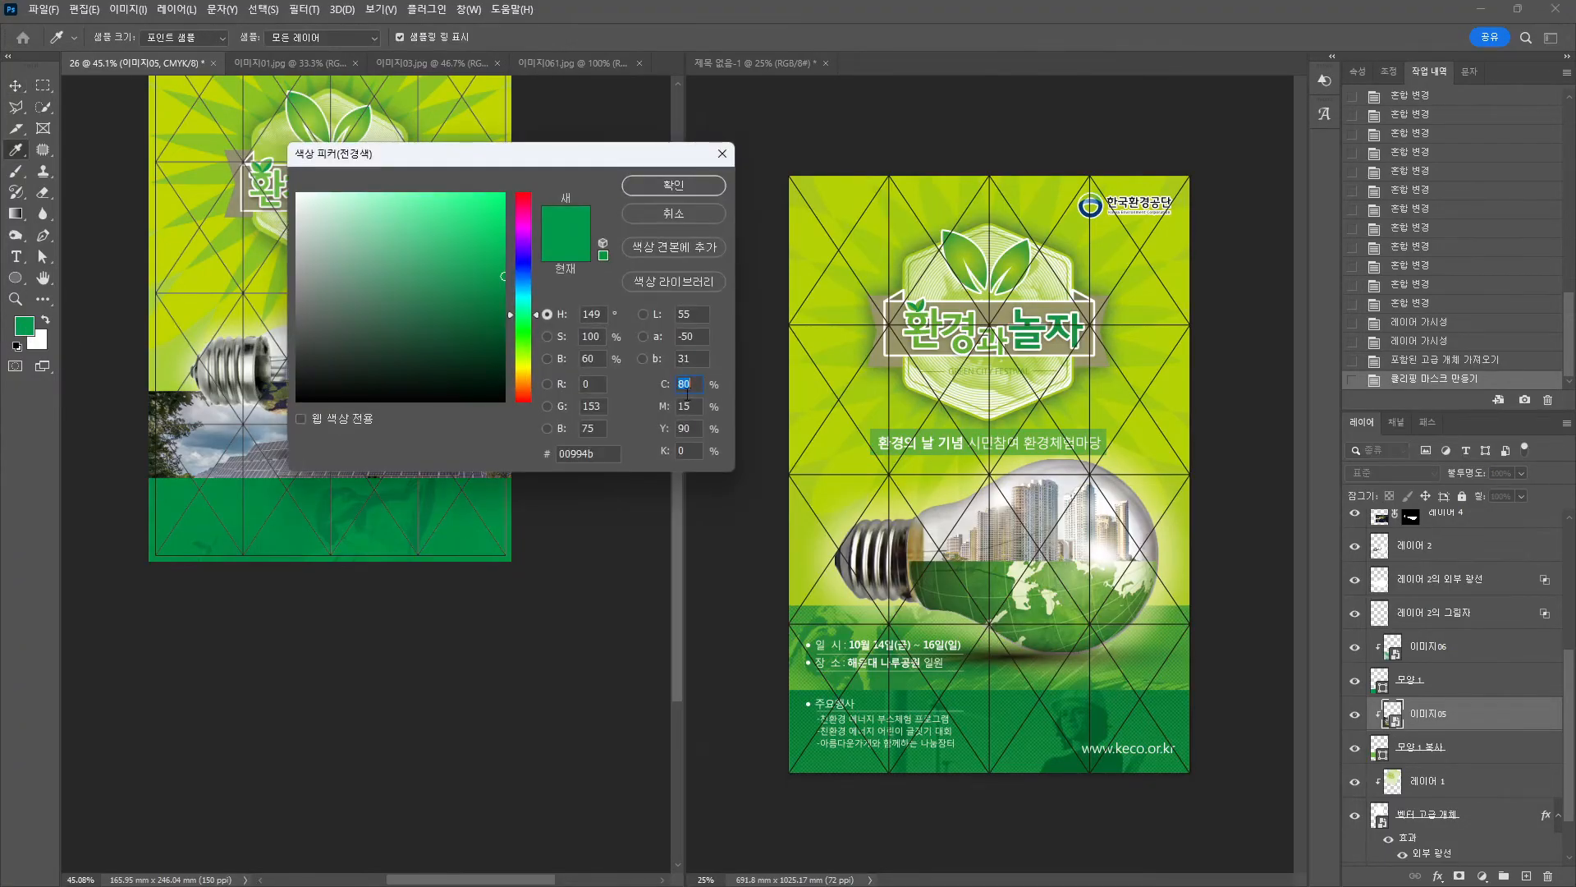
click(881, 329)
text(0)
key(Tab)
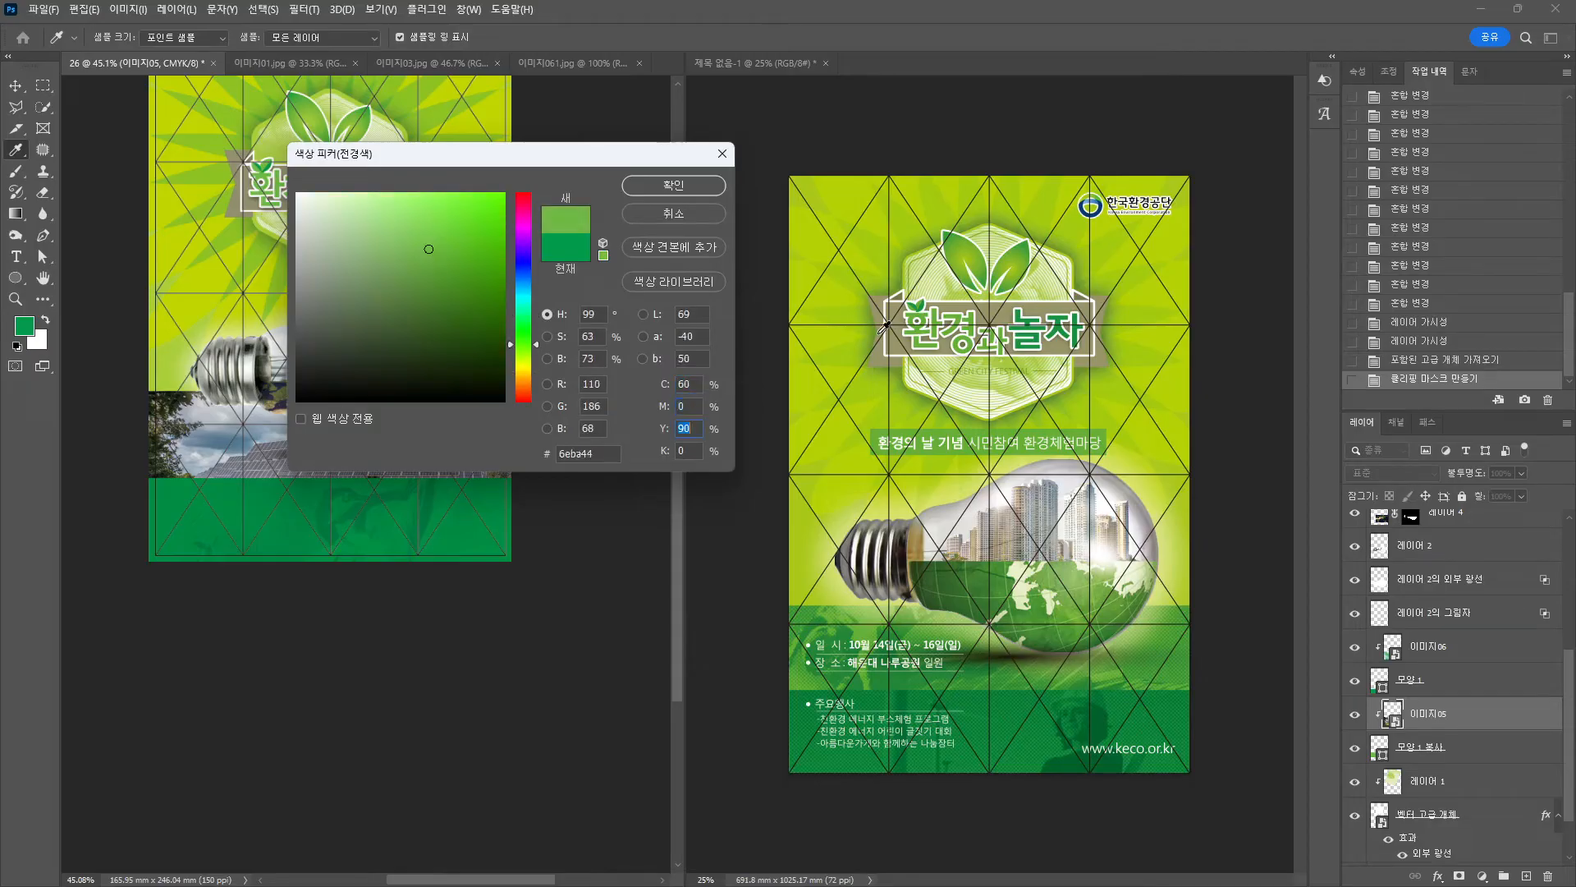
key(Return)
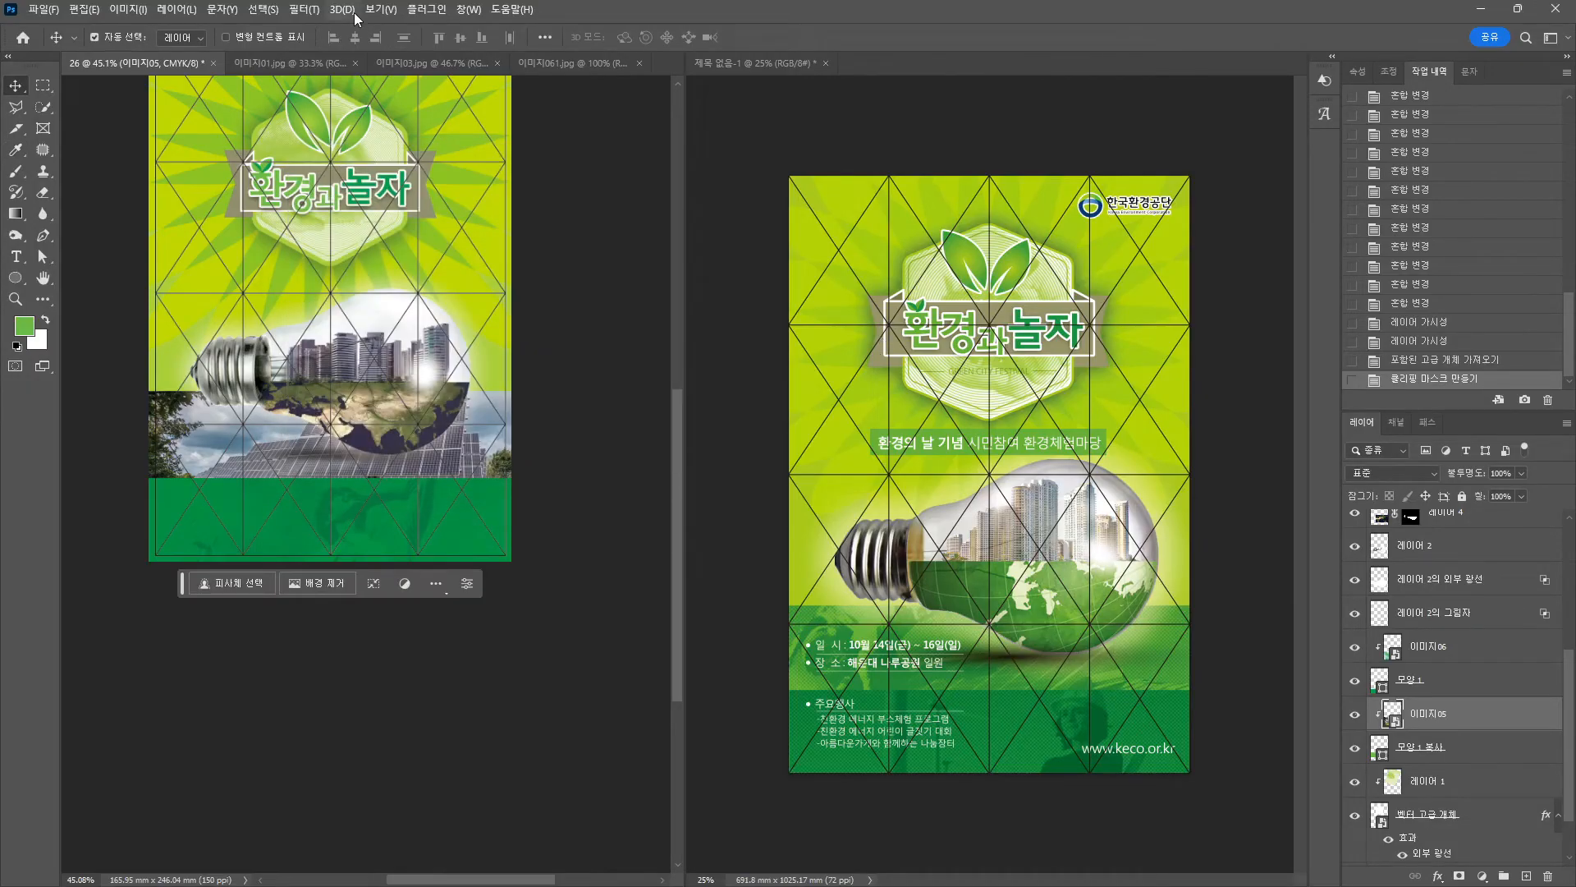
Open the solar-panel photo's smart object contents for editing.
click(321, 16)
click(577, 222)
click(284, 460)
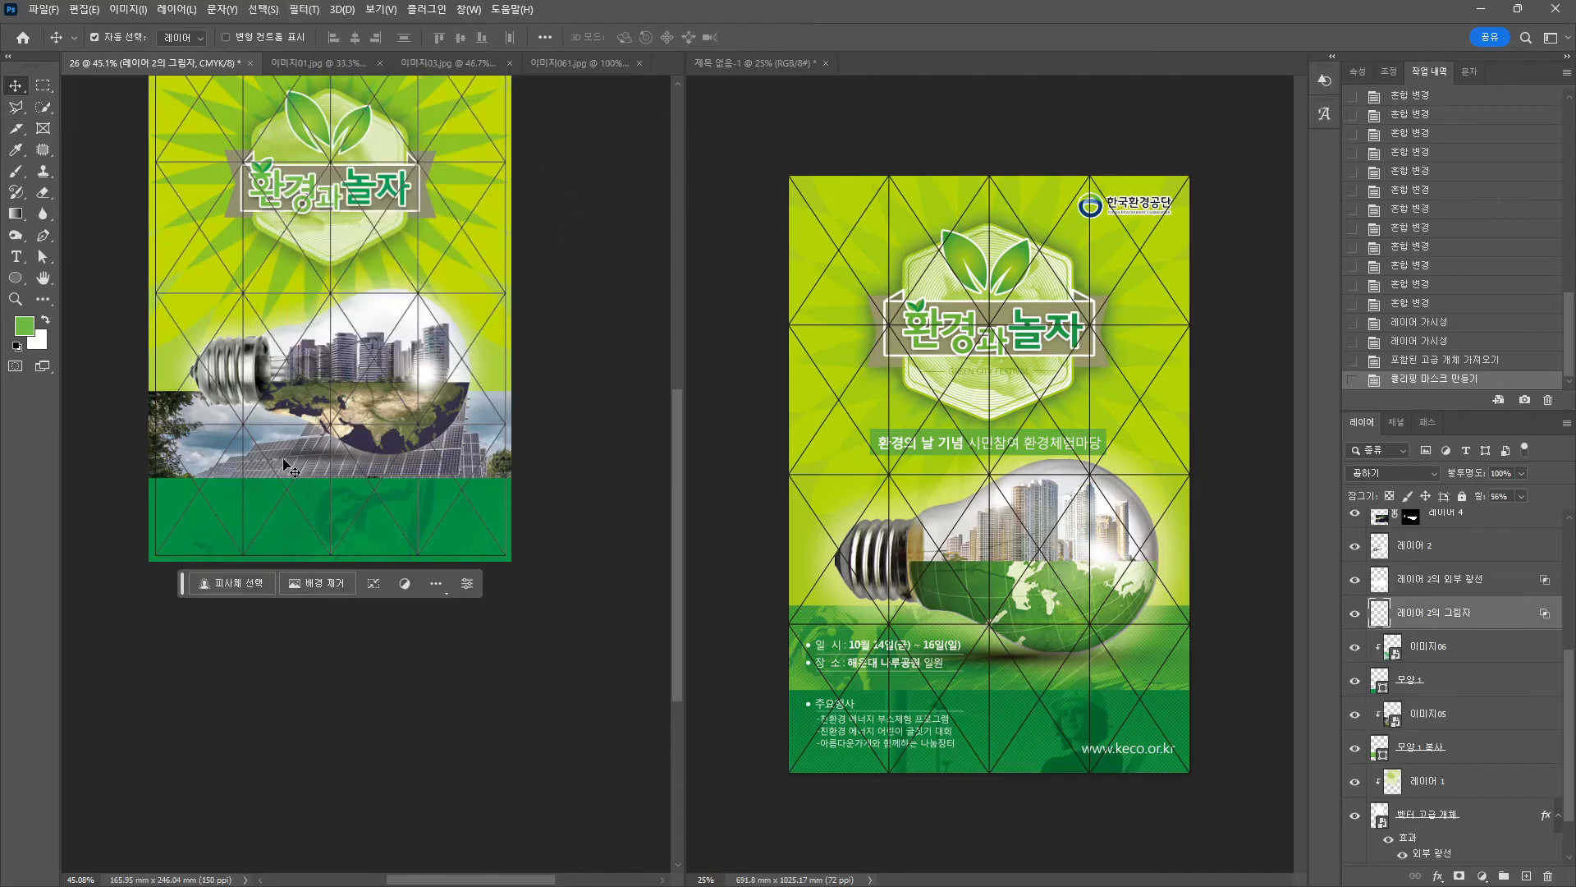
click(1429, 648)
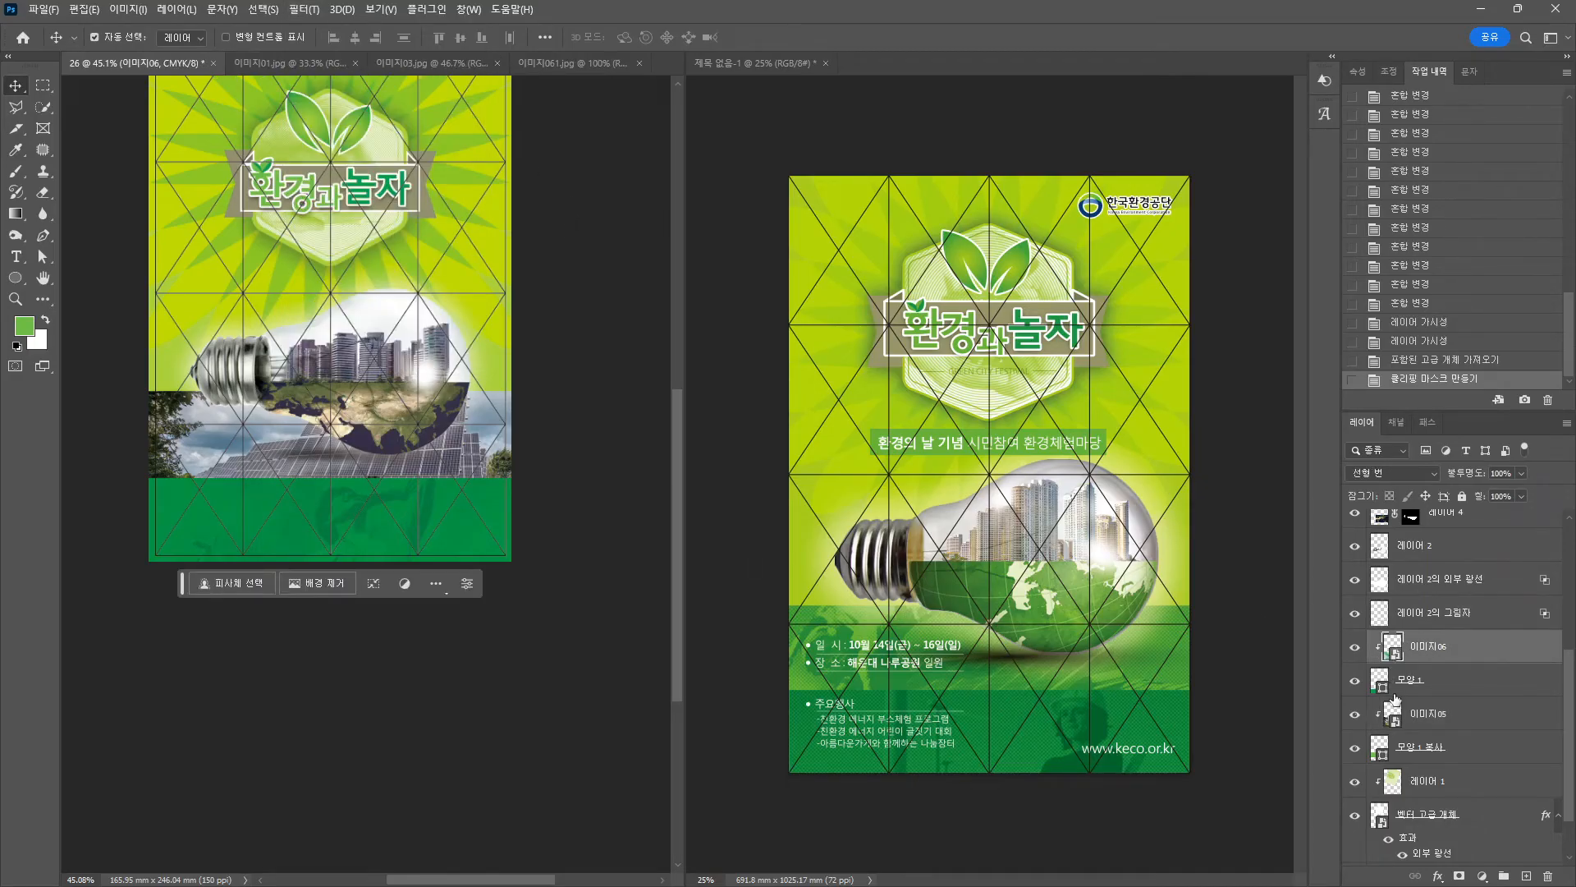
double_click(1393, 714)
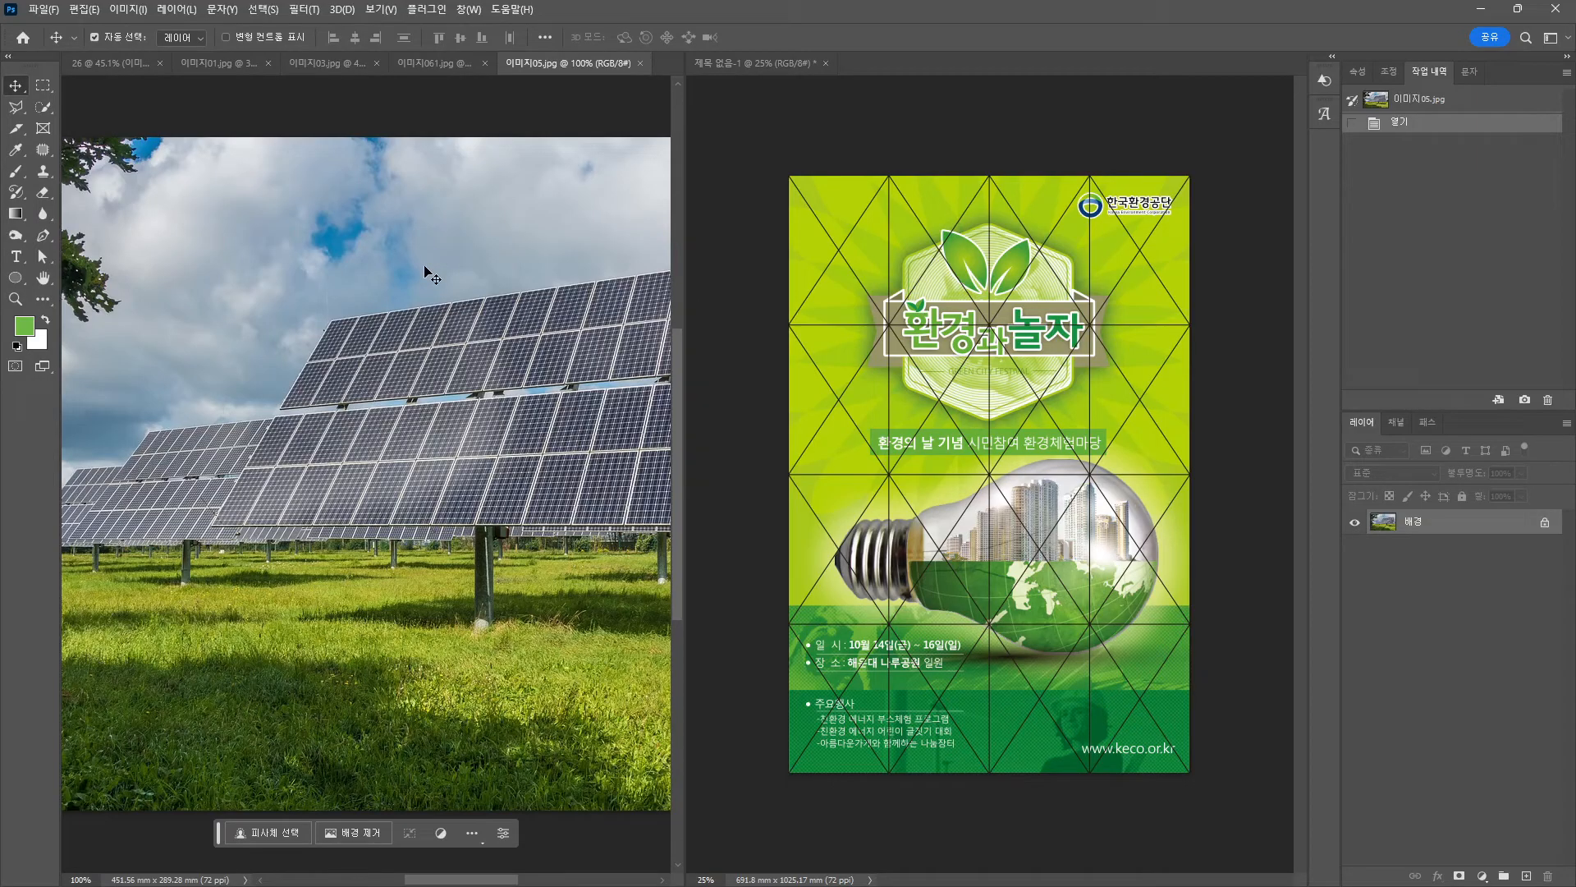
Apply the Halftone Pattern filter to the solar-panel photo.
click(293, 10)
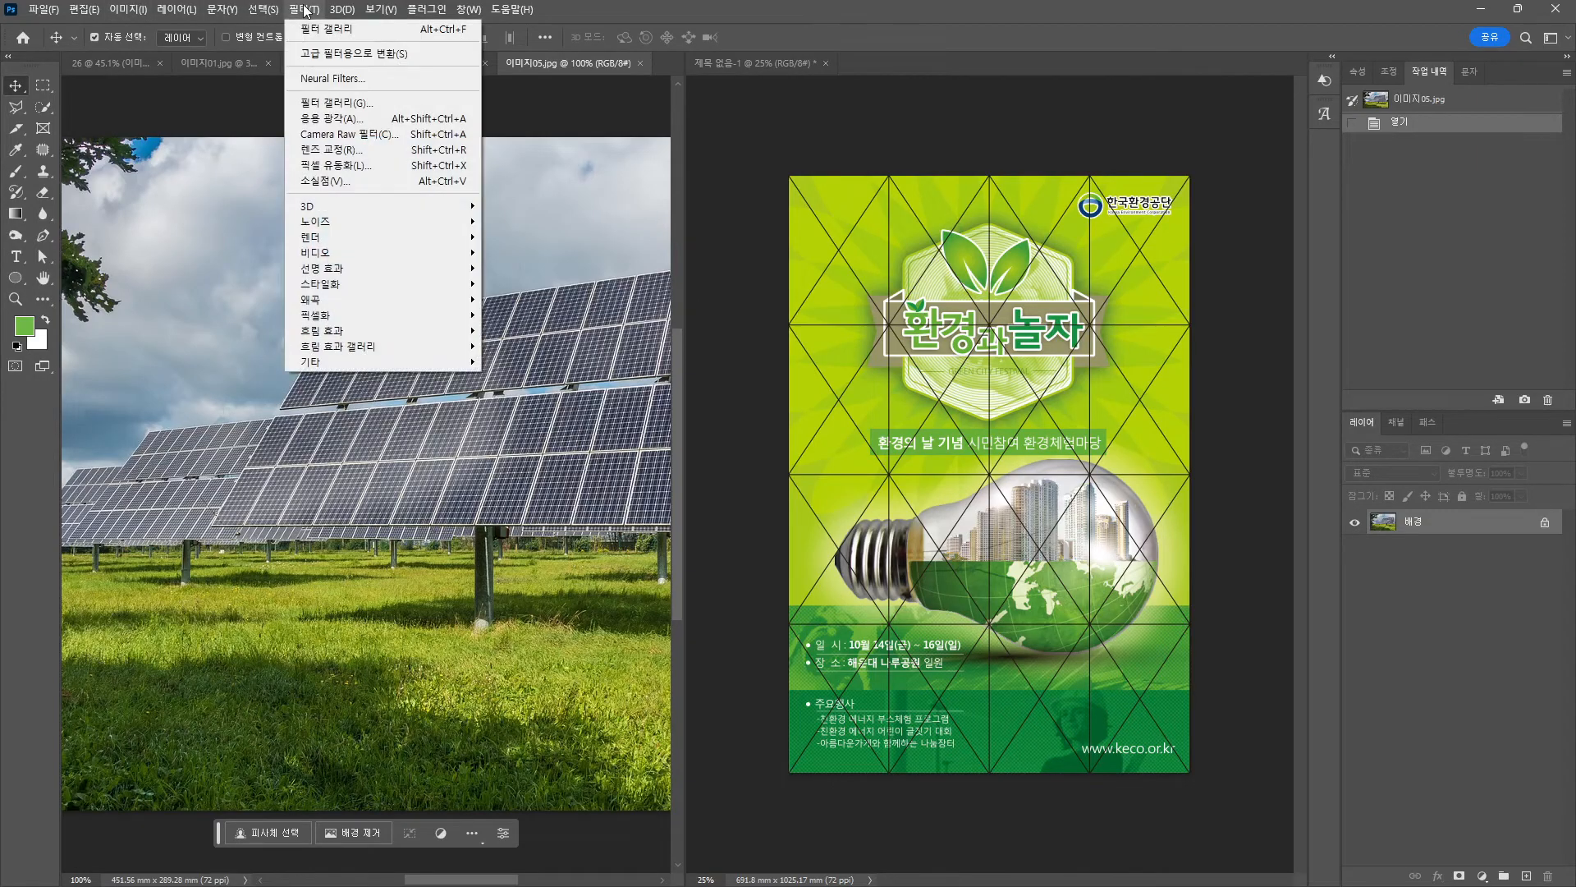
click(344, 103)
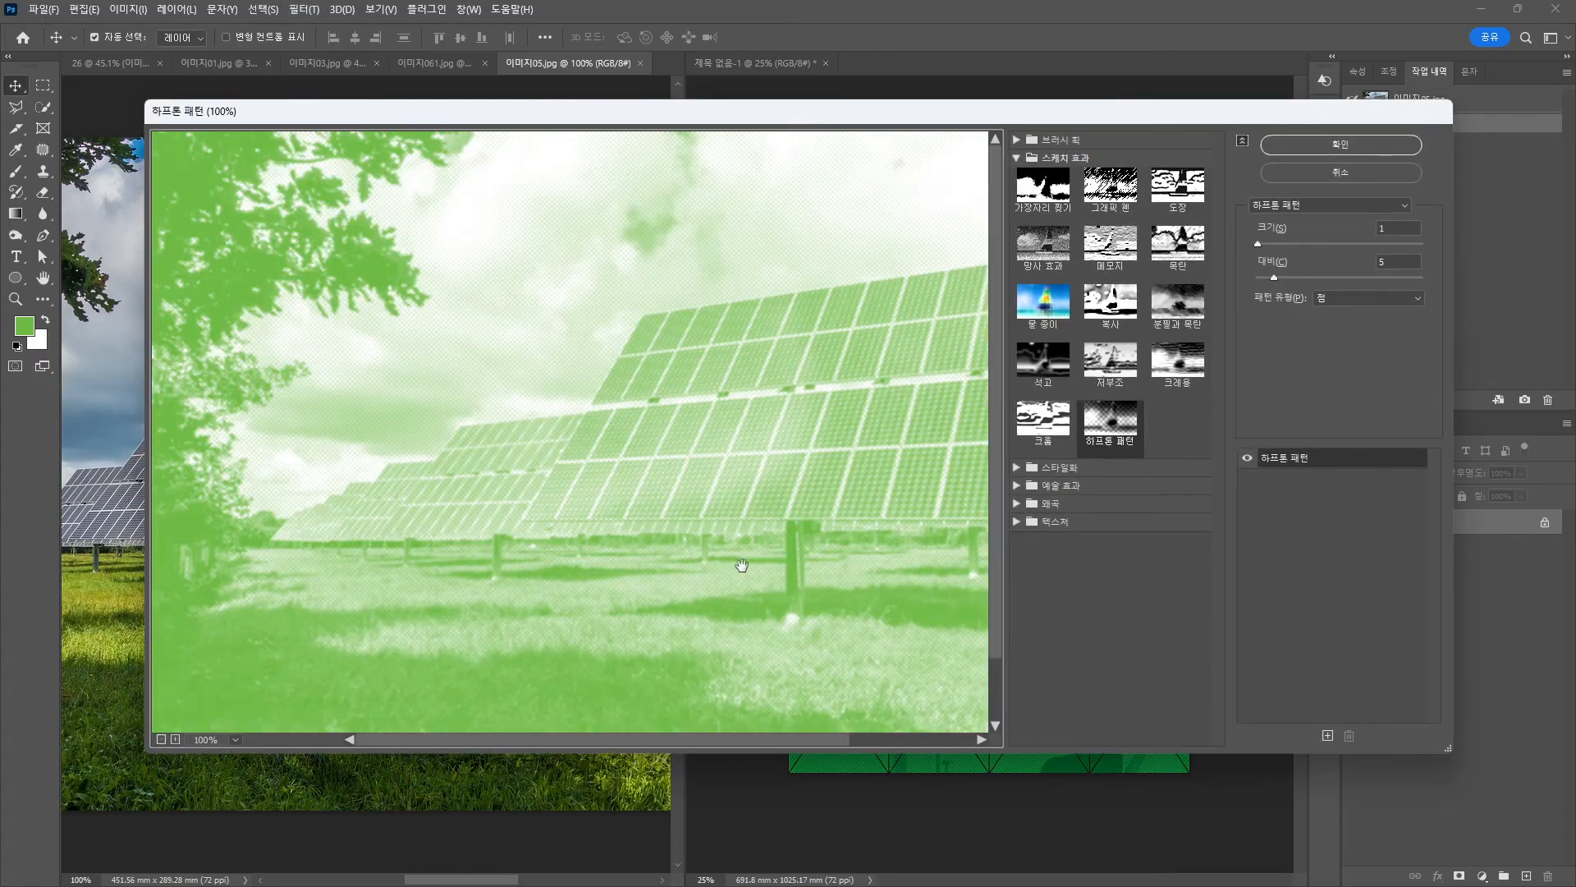
click(1302, 152)
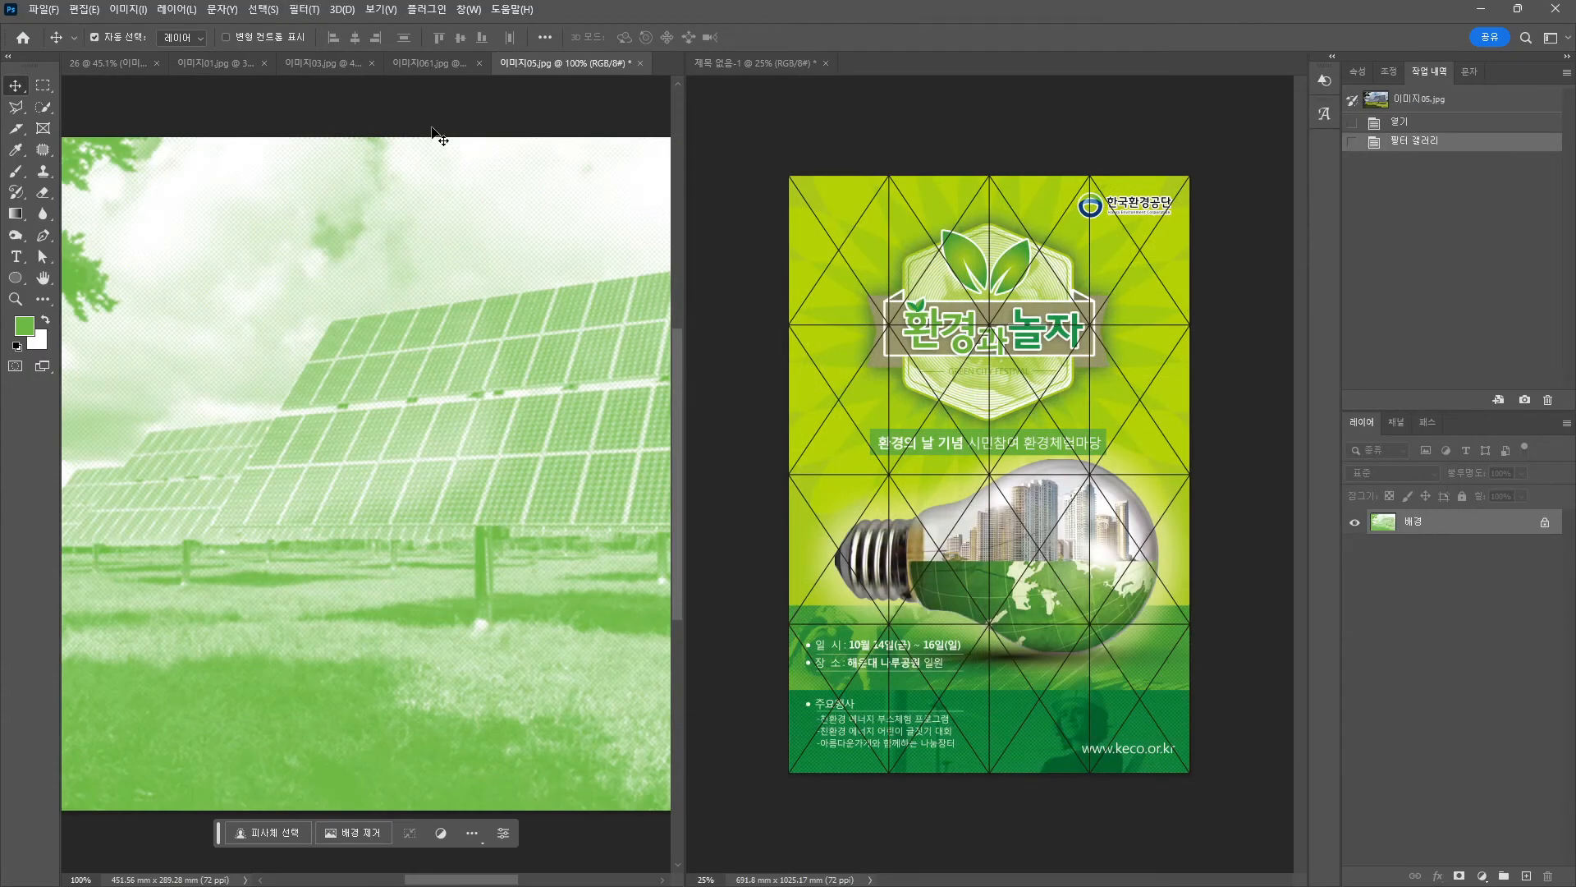
Save 이미지05.jpg as JPEG and close its tab.
key(ctrl+s)
click(656, 276)
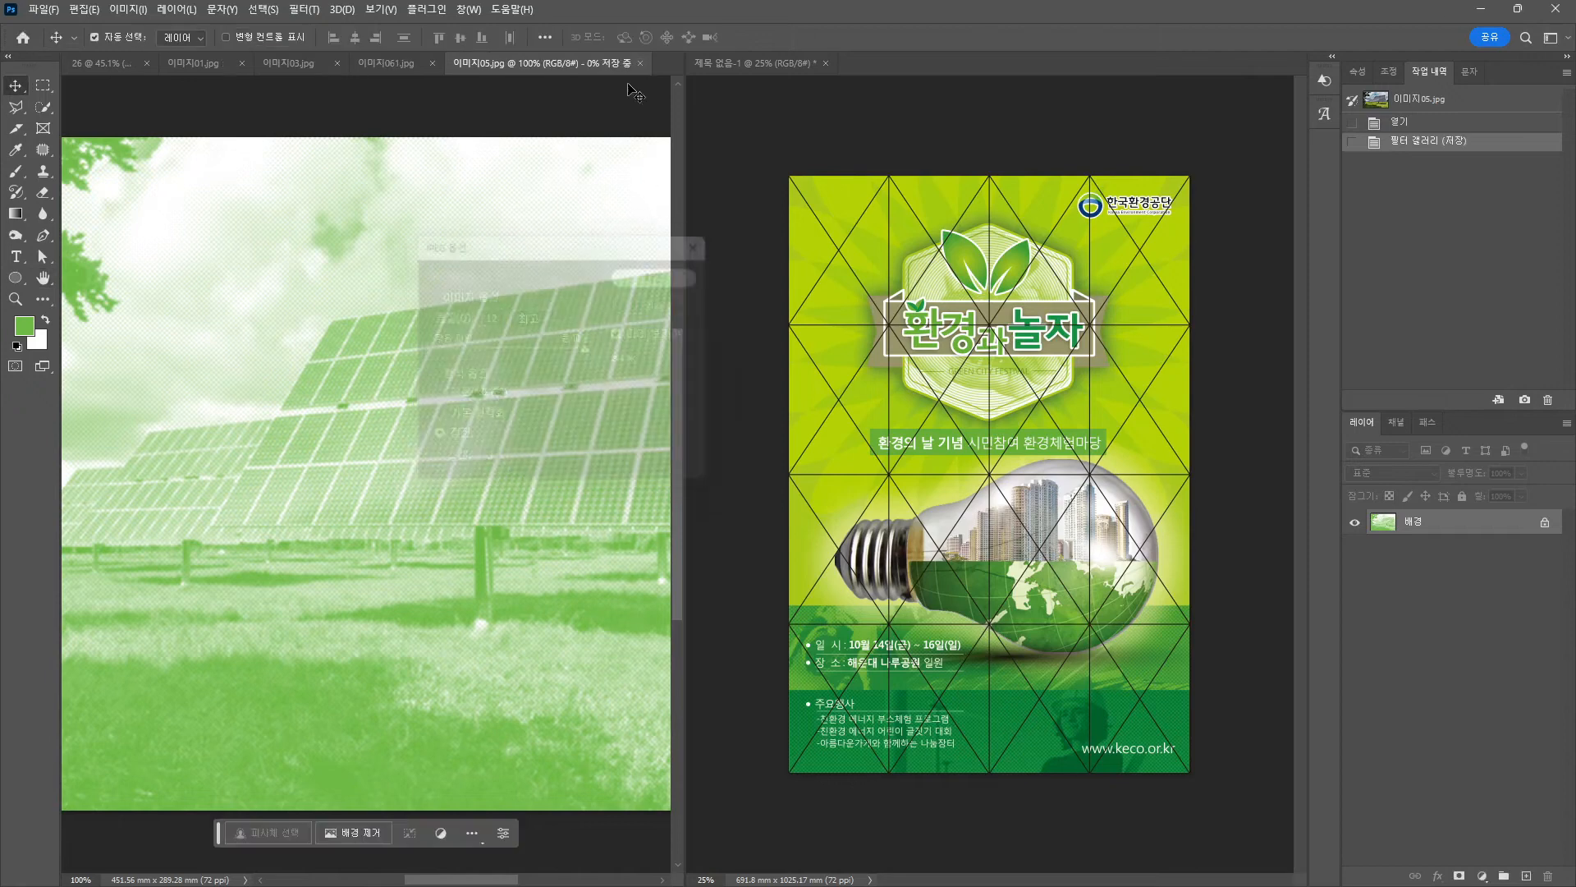
click(640, 64)
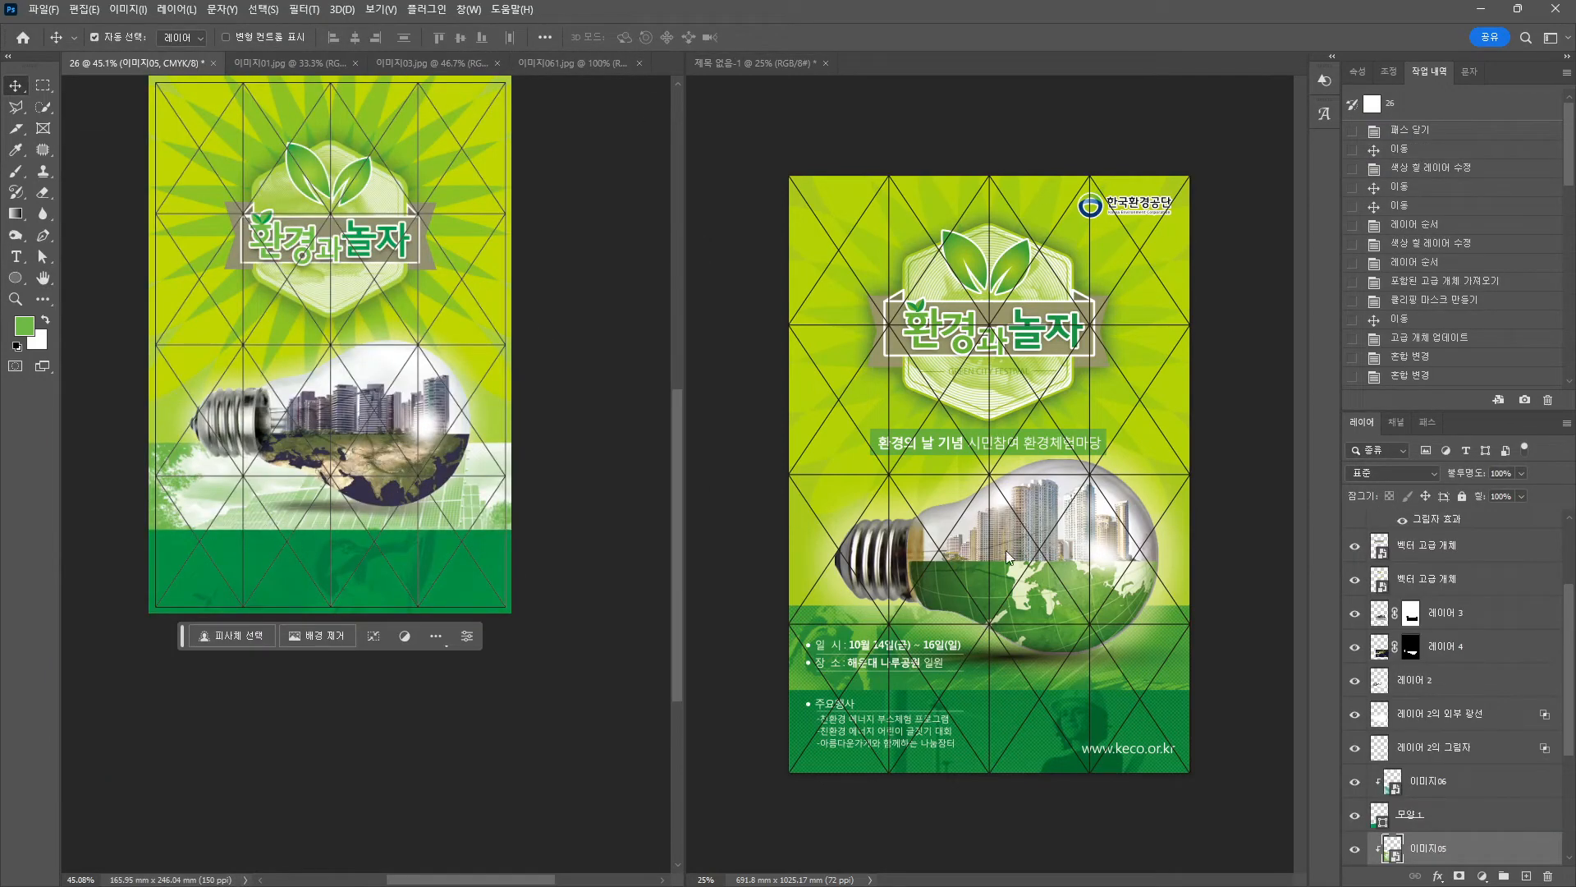
Try blend modes on the 이미지05 solar-panel layer, settle on 곱하기 (Multiply), then deselect.
click(1393, 473)
click(1383, 496)
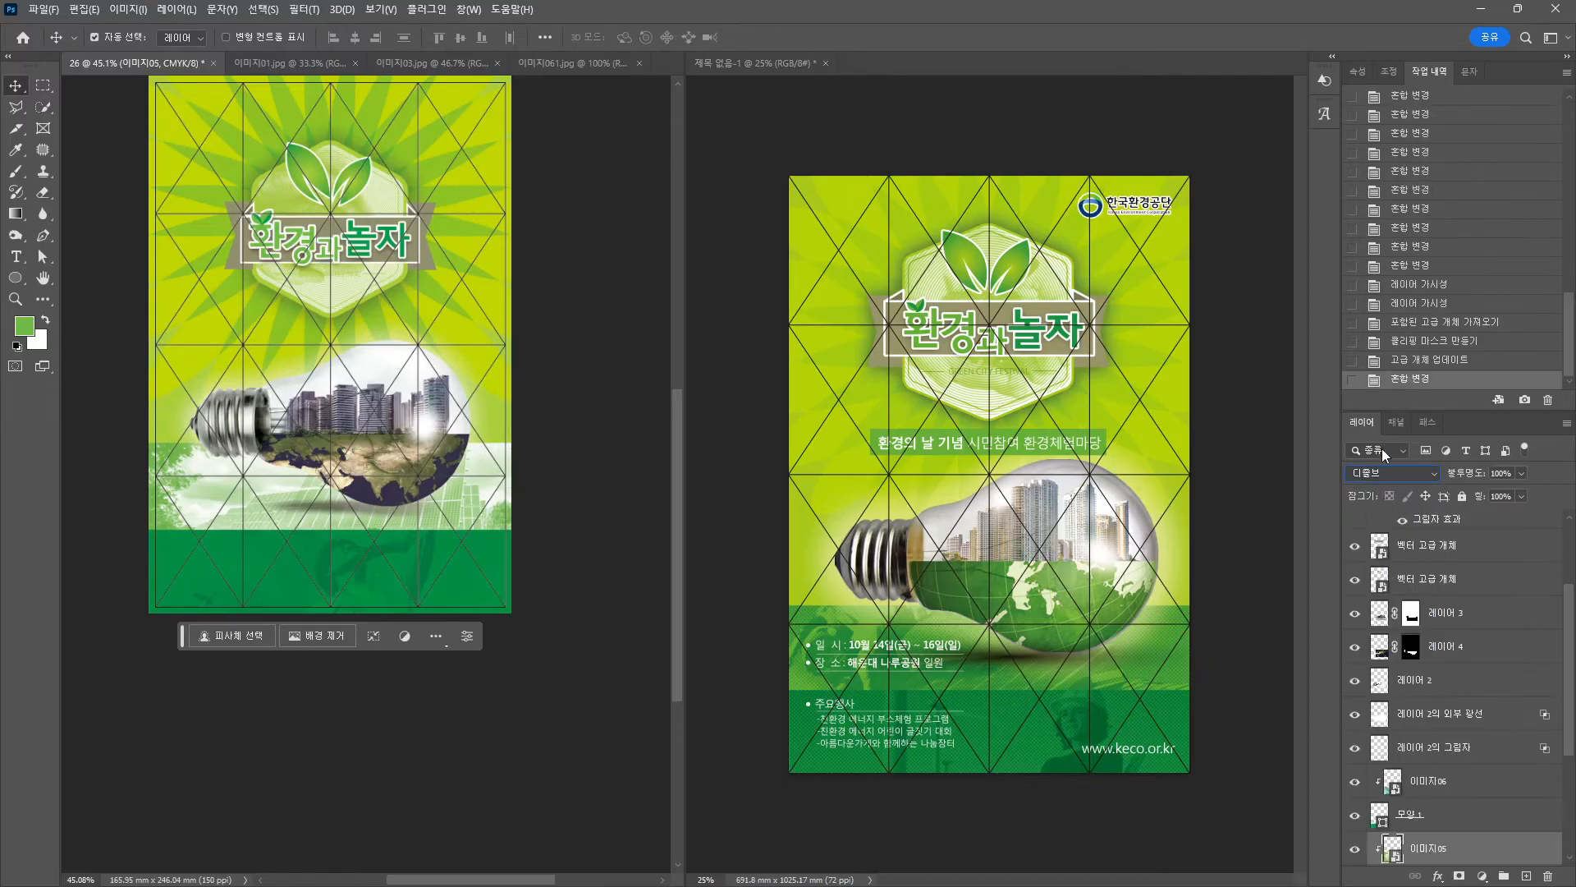
scroll(1382, 468, down, 1)
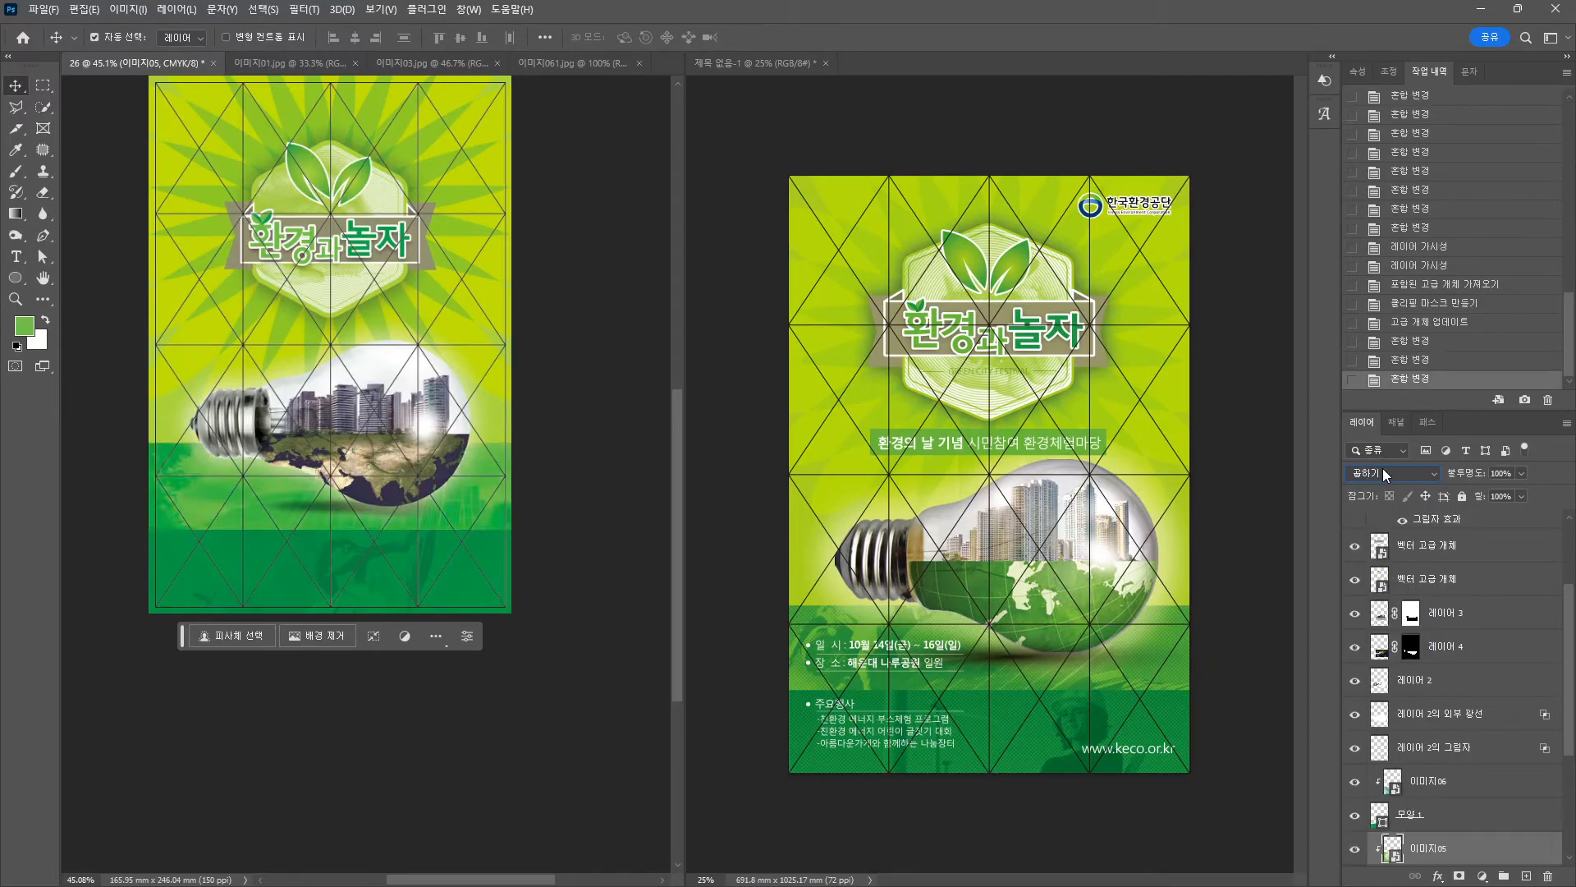
scroll(1383, 474, down, 1)
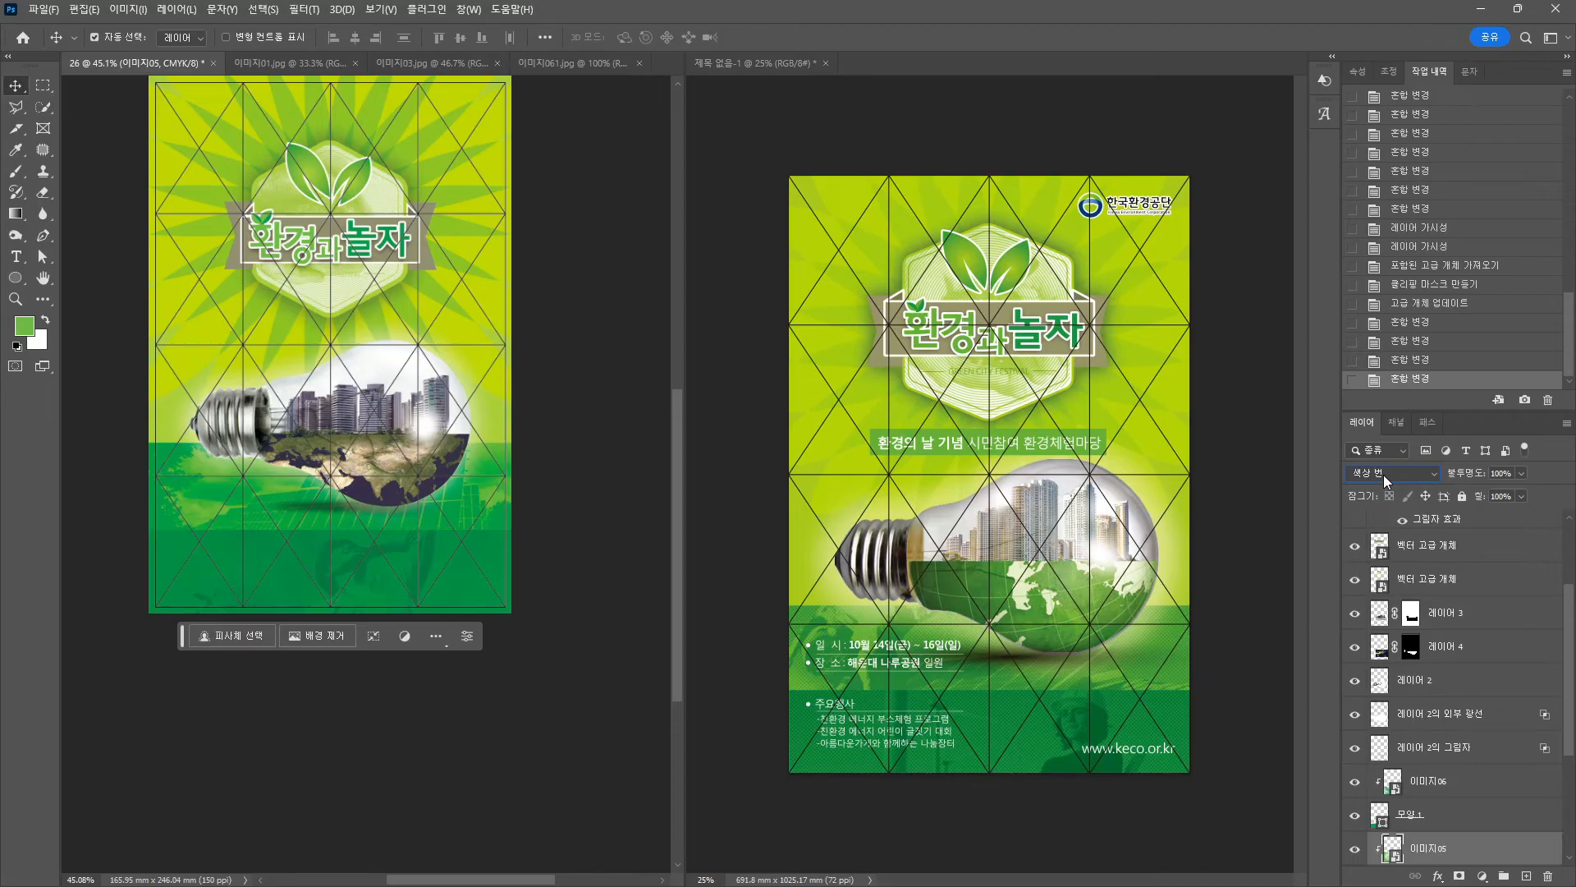
scroll(1382, 475, up, 1)
scroll(1382, 474, down, 5)
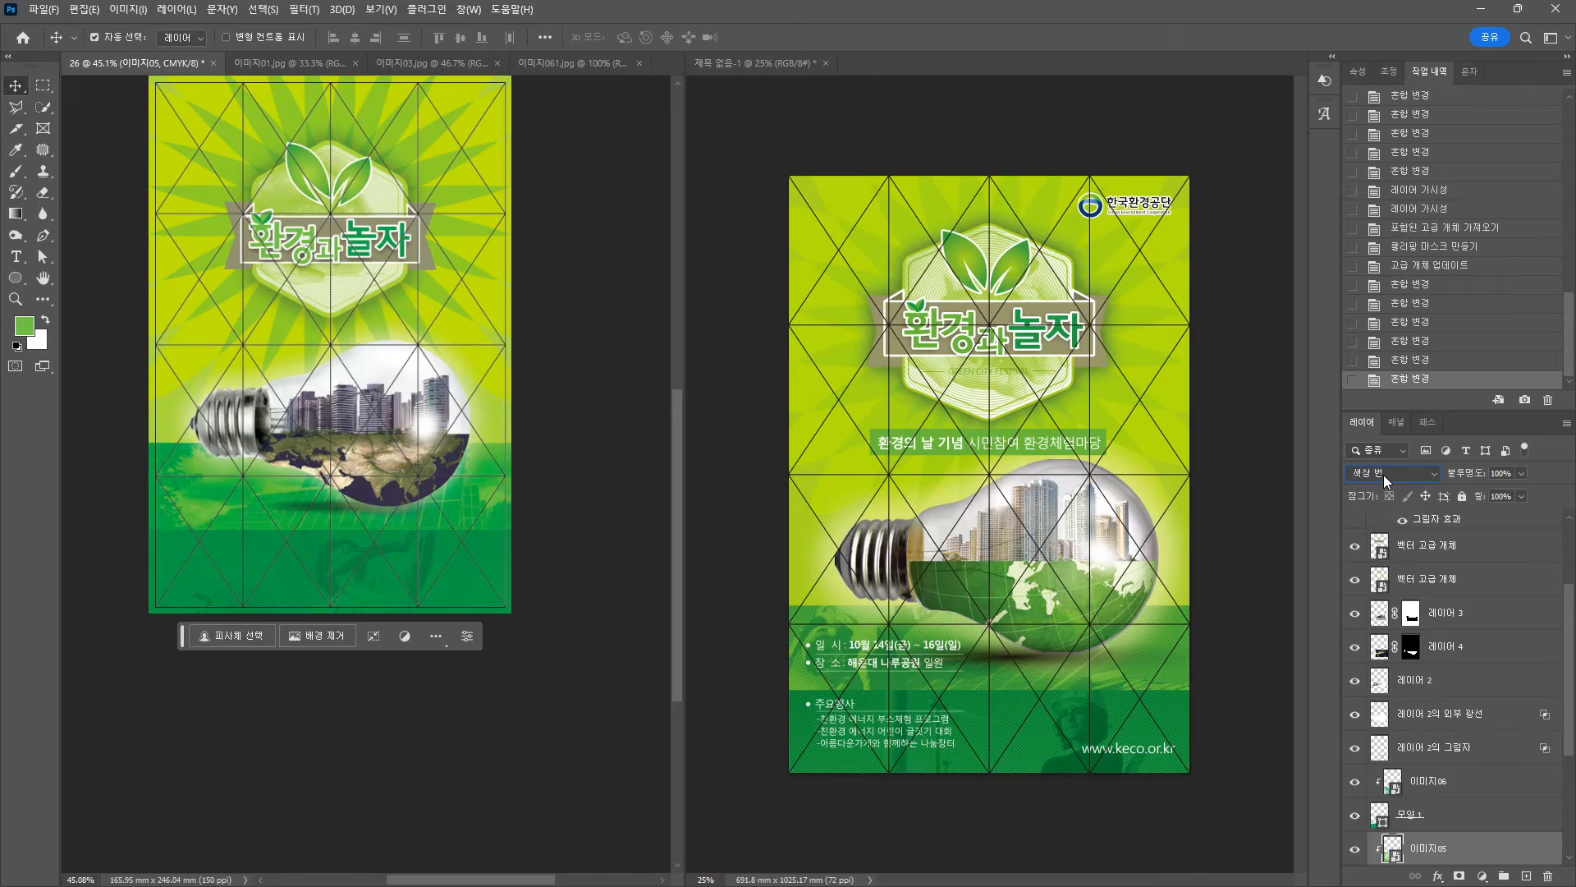
scroll(1383, 472, up, 5)
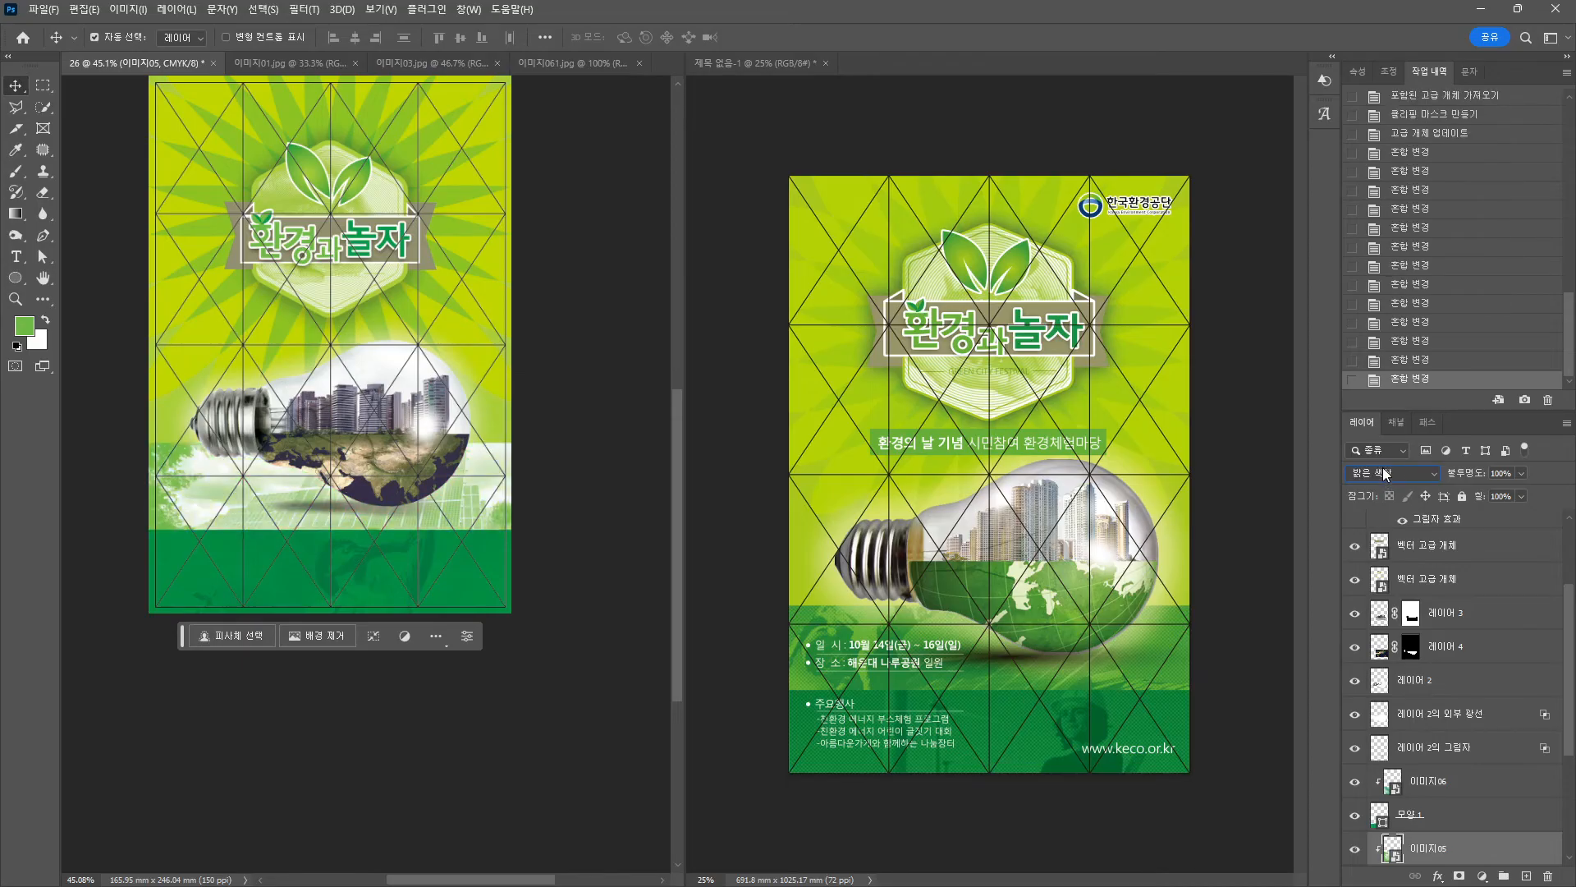
click(1382, 466)
click(1384, 536)
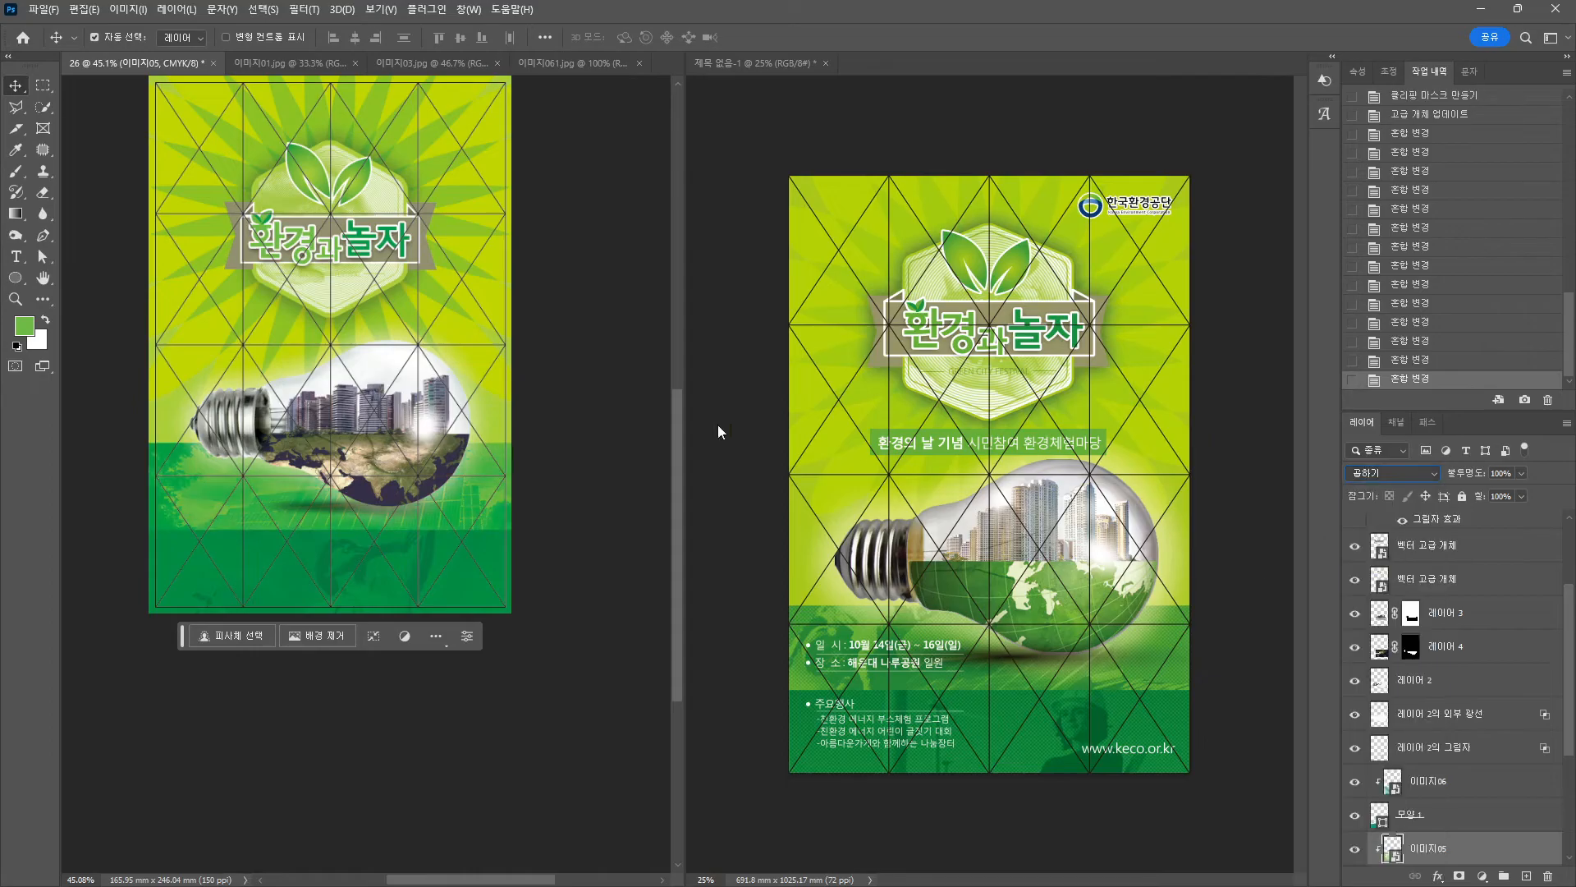
click(567, 464)
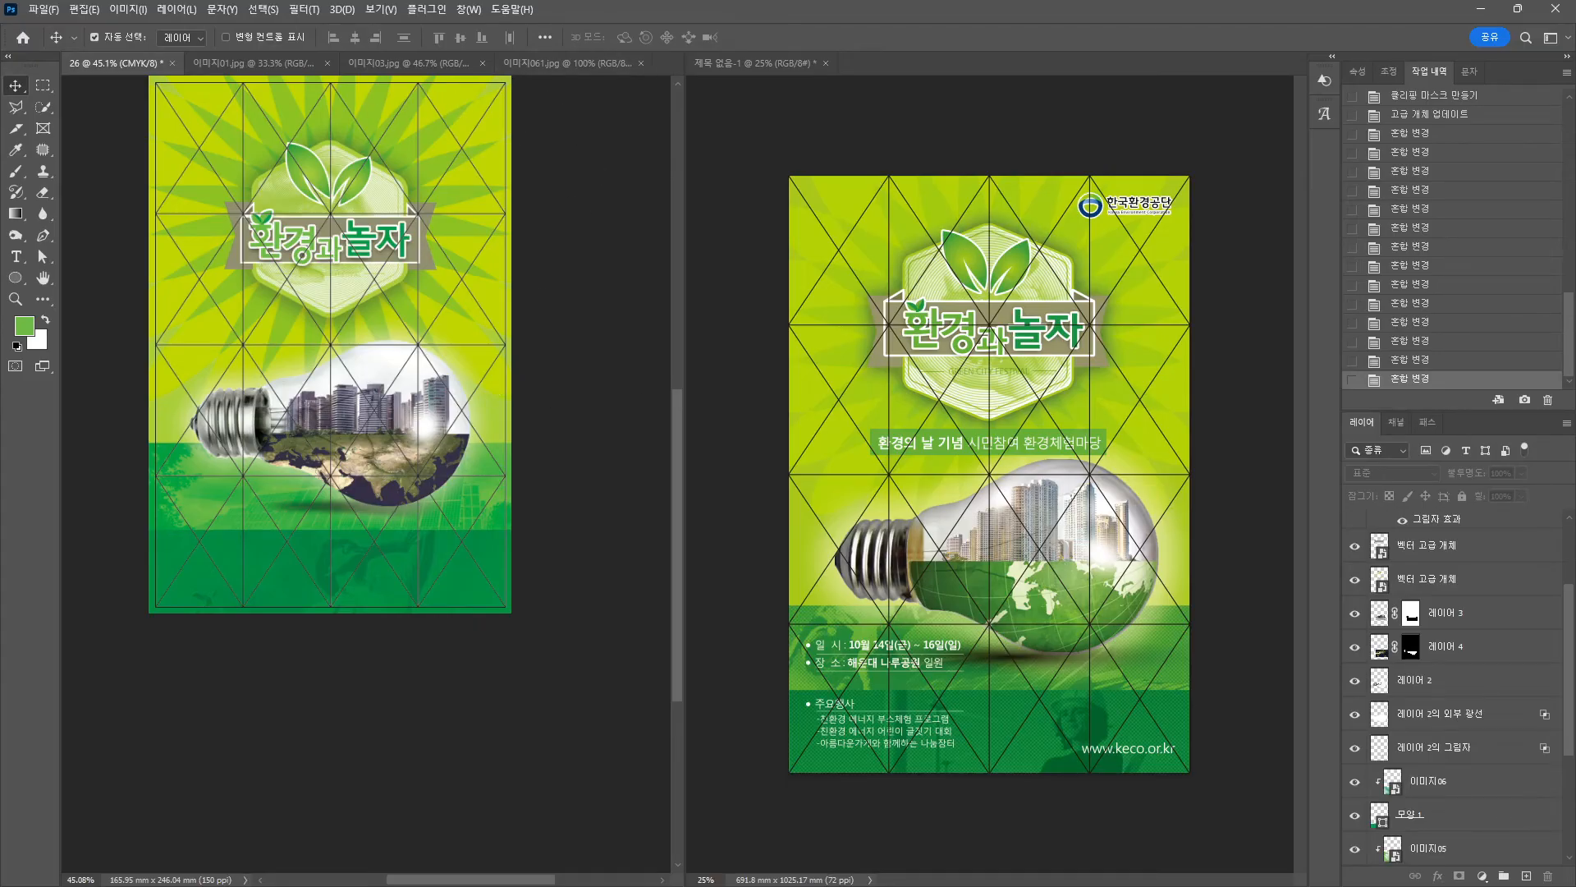
In 이미지07.jpg, select the white background with Magic Wand at tolerance 10, invert, and copy the logo.
drag(0, 164, 297, 28)
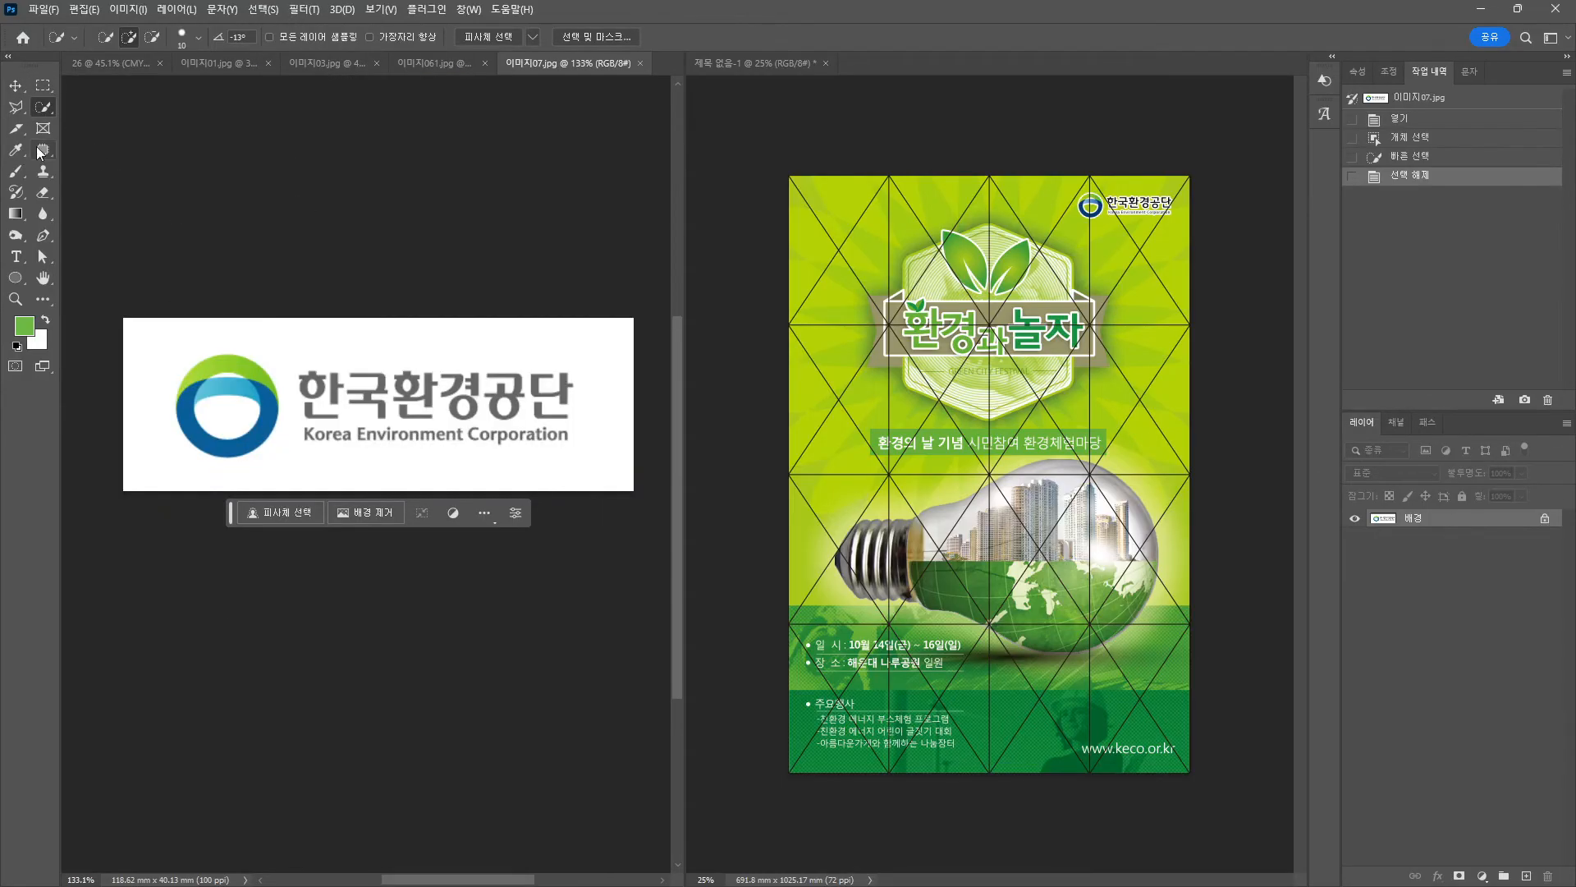
right_click(42, 106)
click(123, 138)
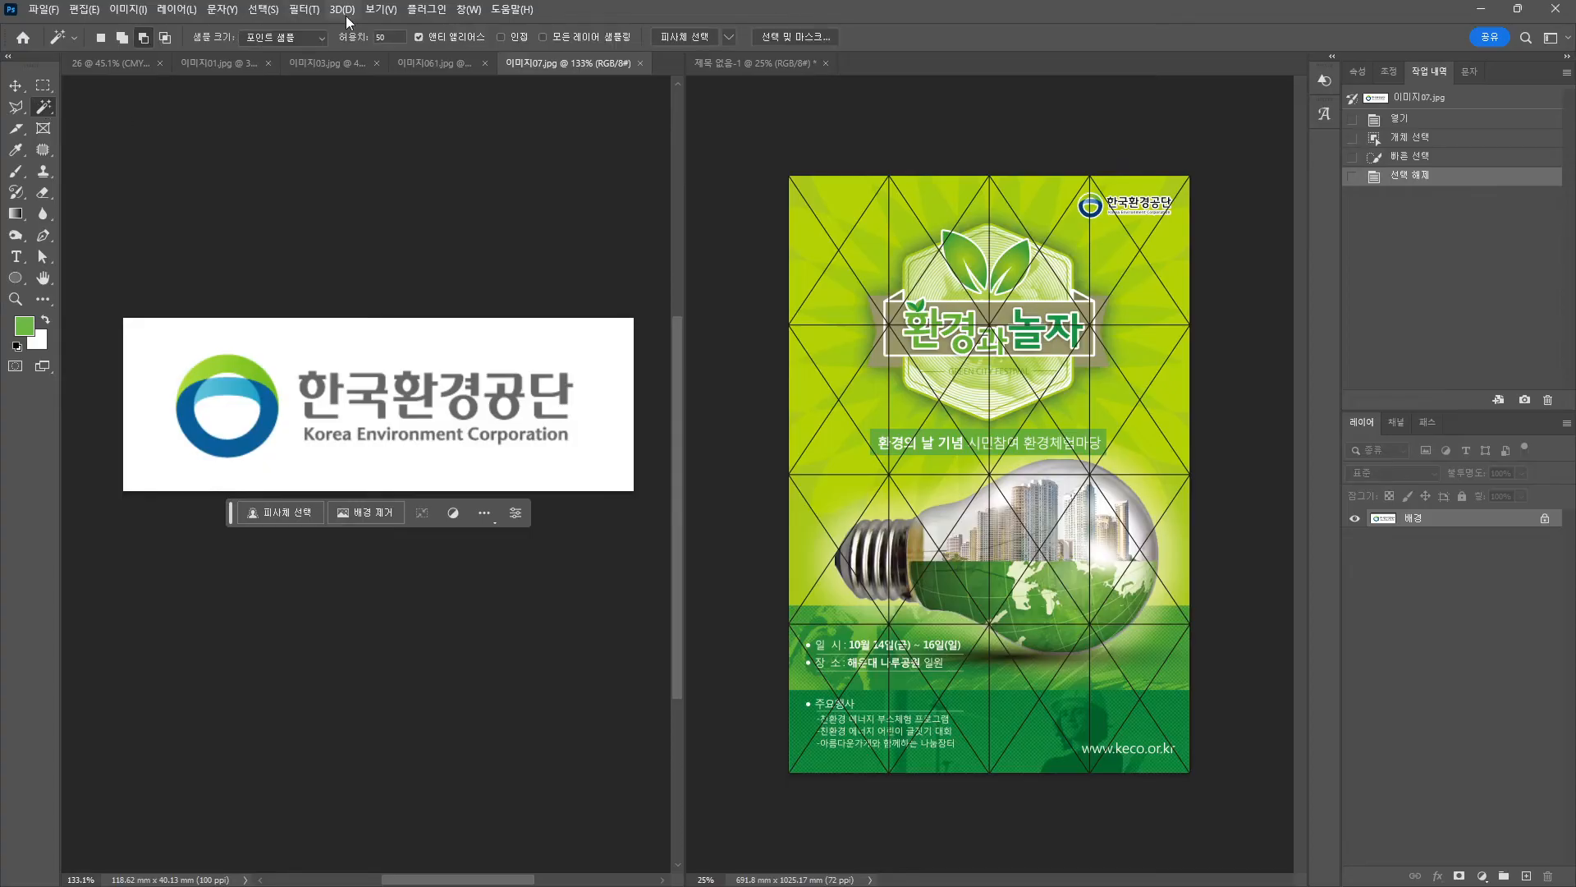
text(10)
click(308, 351)
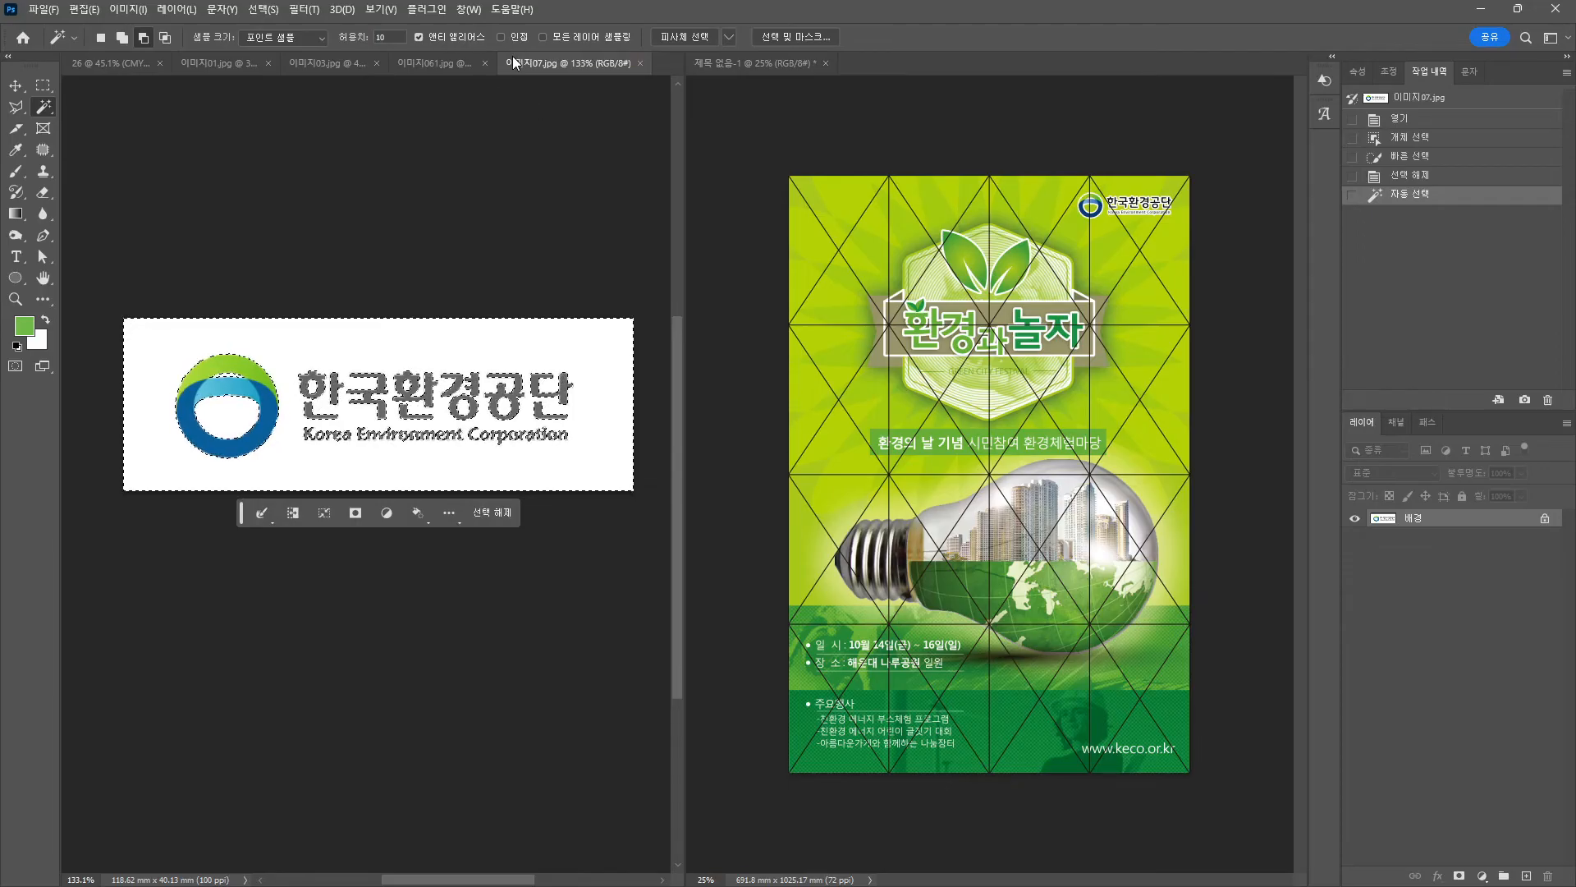
scroll(325, 456, up, 1)
scroll(326, 439, up, 10)
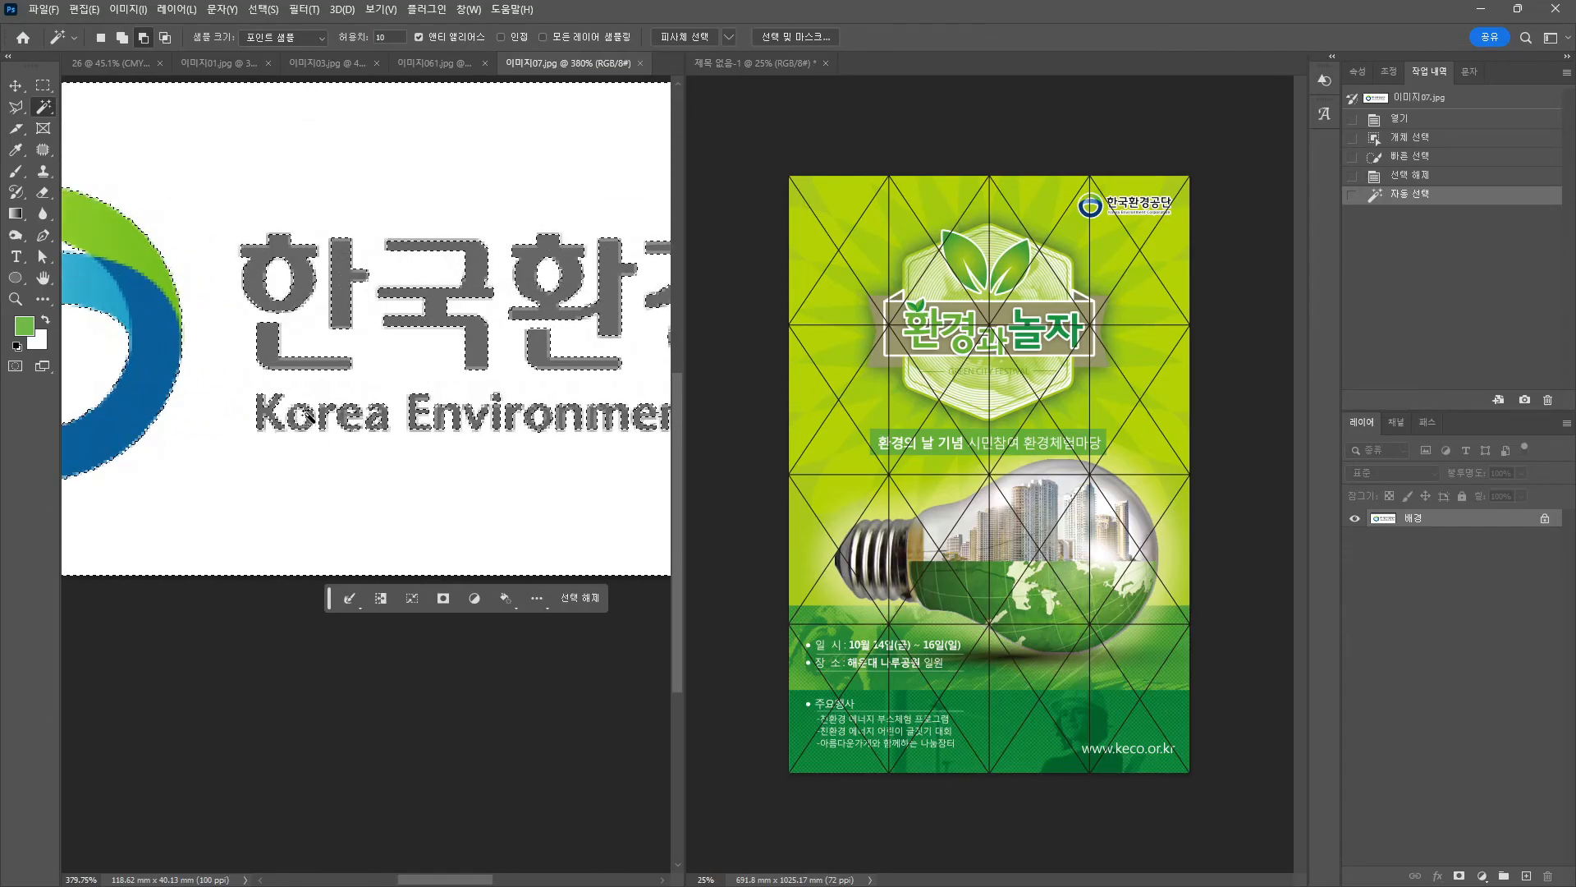
scroll(296, 281, down, 10)
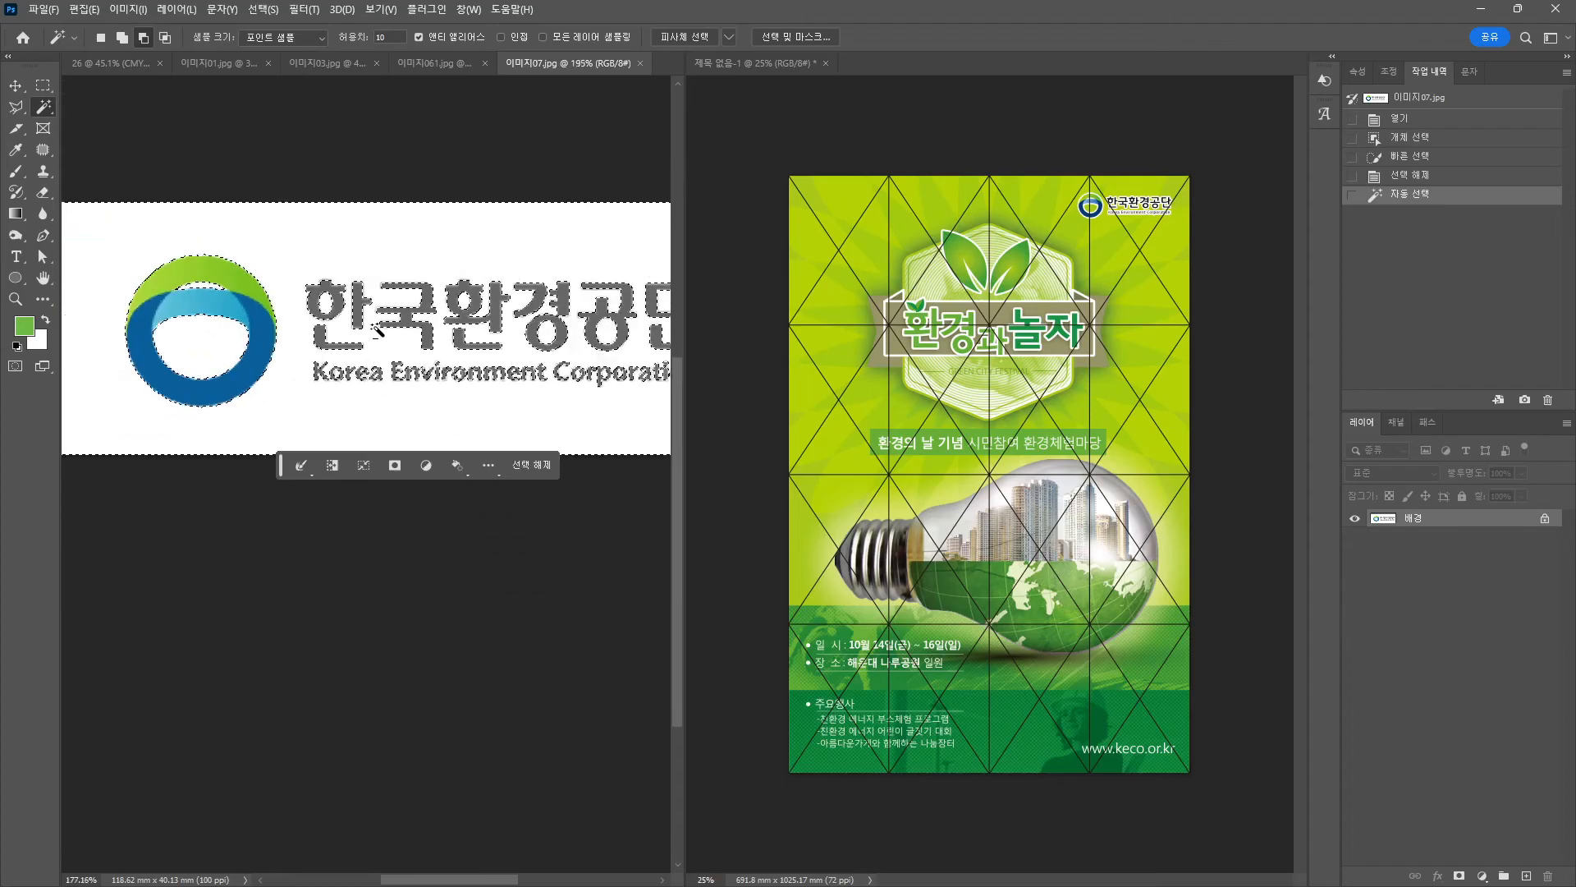
key(ctrl+shift+i)
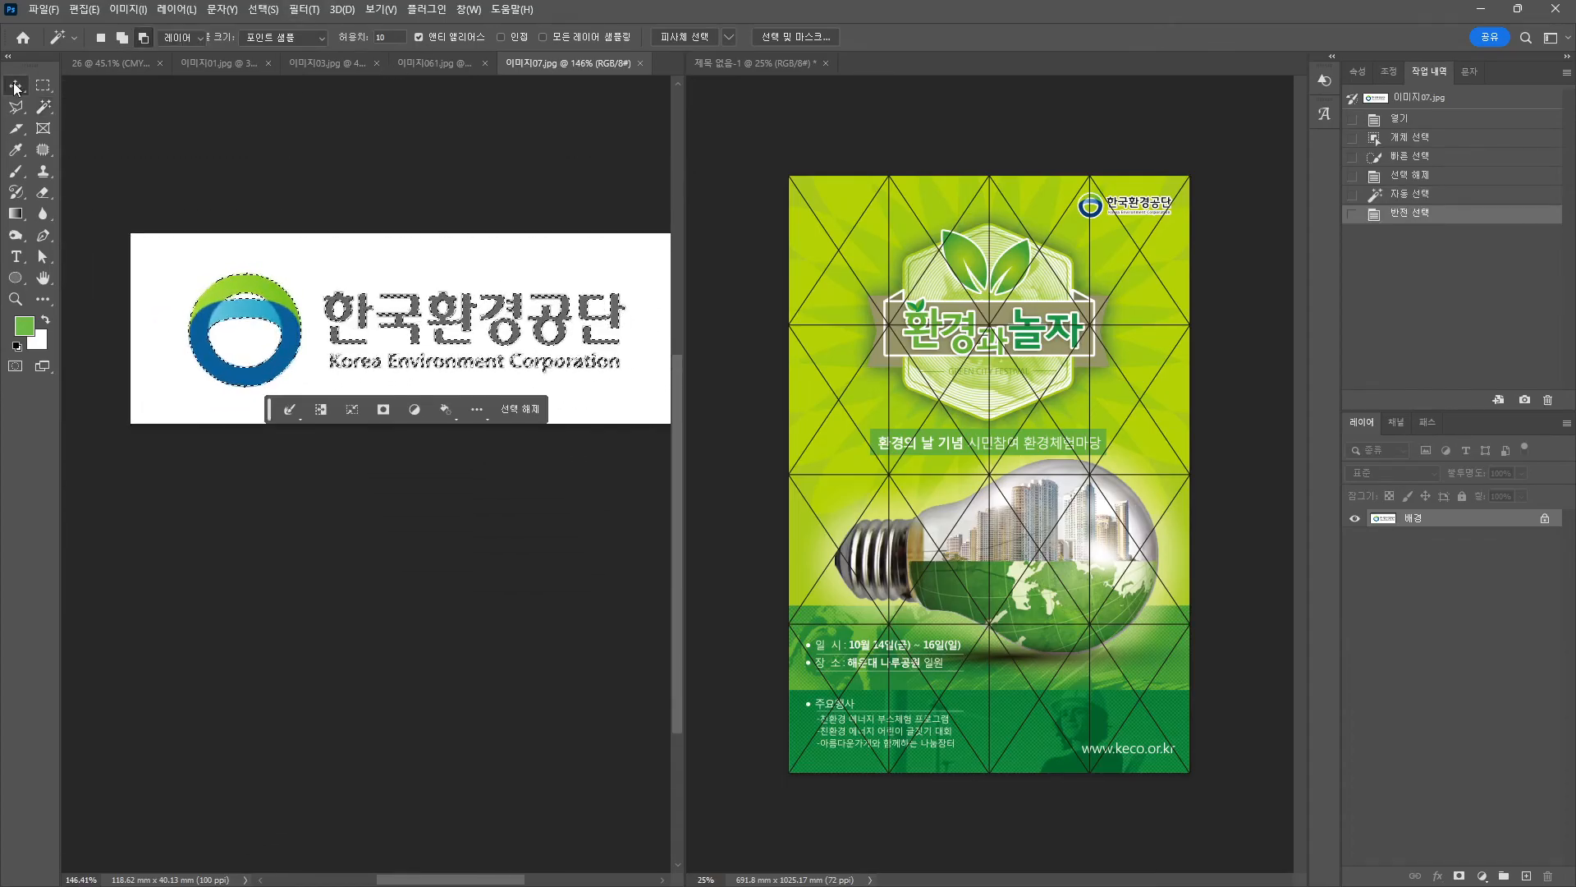
key(v)
Paste the logo into poster 26 and position it at the top right.
click(126, 62)
key(ctrl+v)
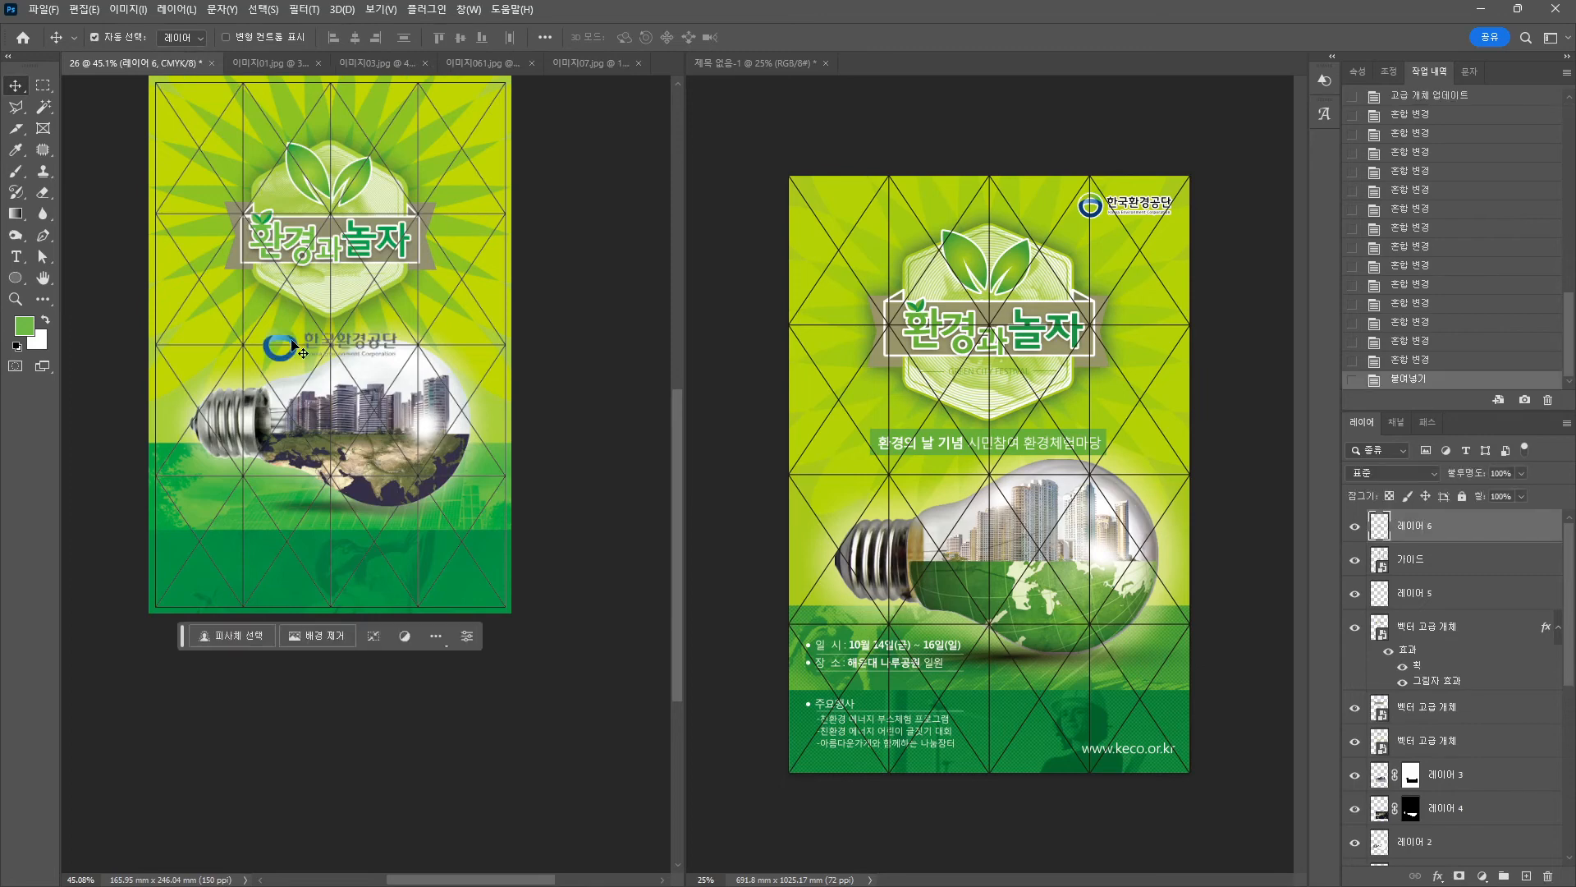
drag(293, 344, 403, 115)
key(ctrl+t)
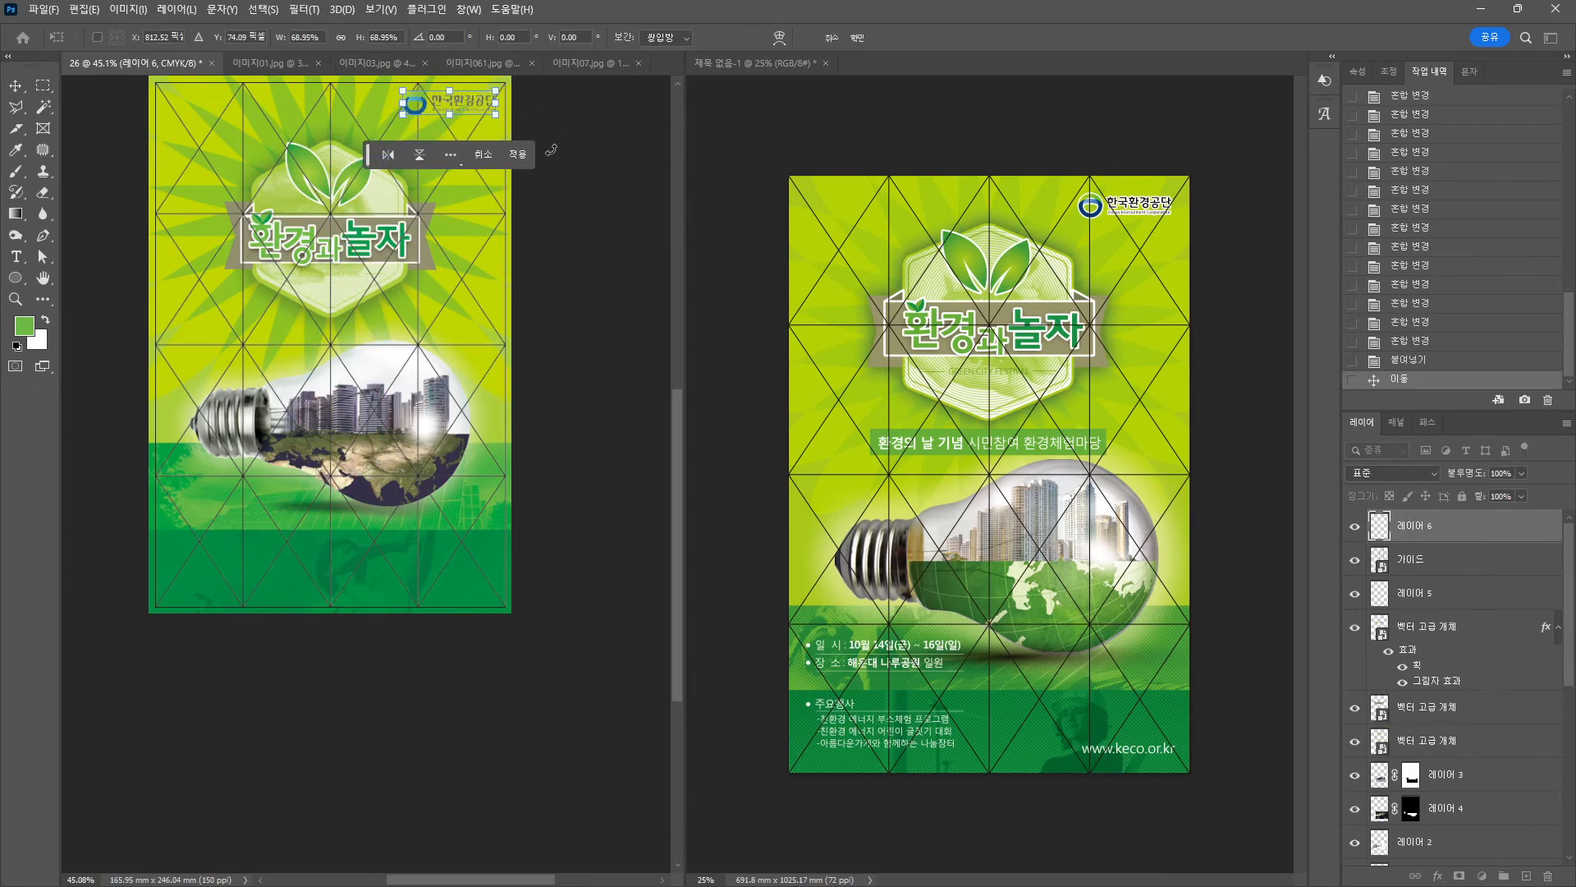
key(Return)
scroll(544, 118, up, 7)
drag(545, 120, 486, 581)
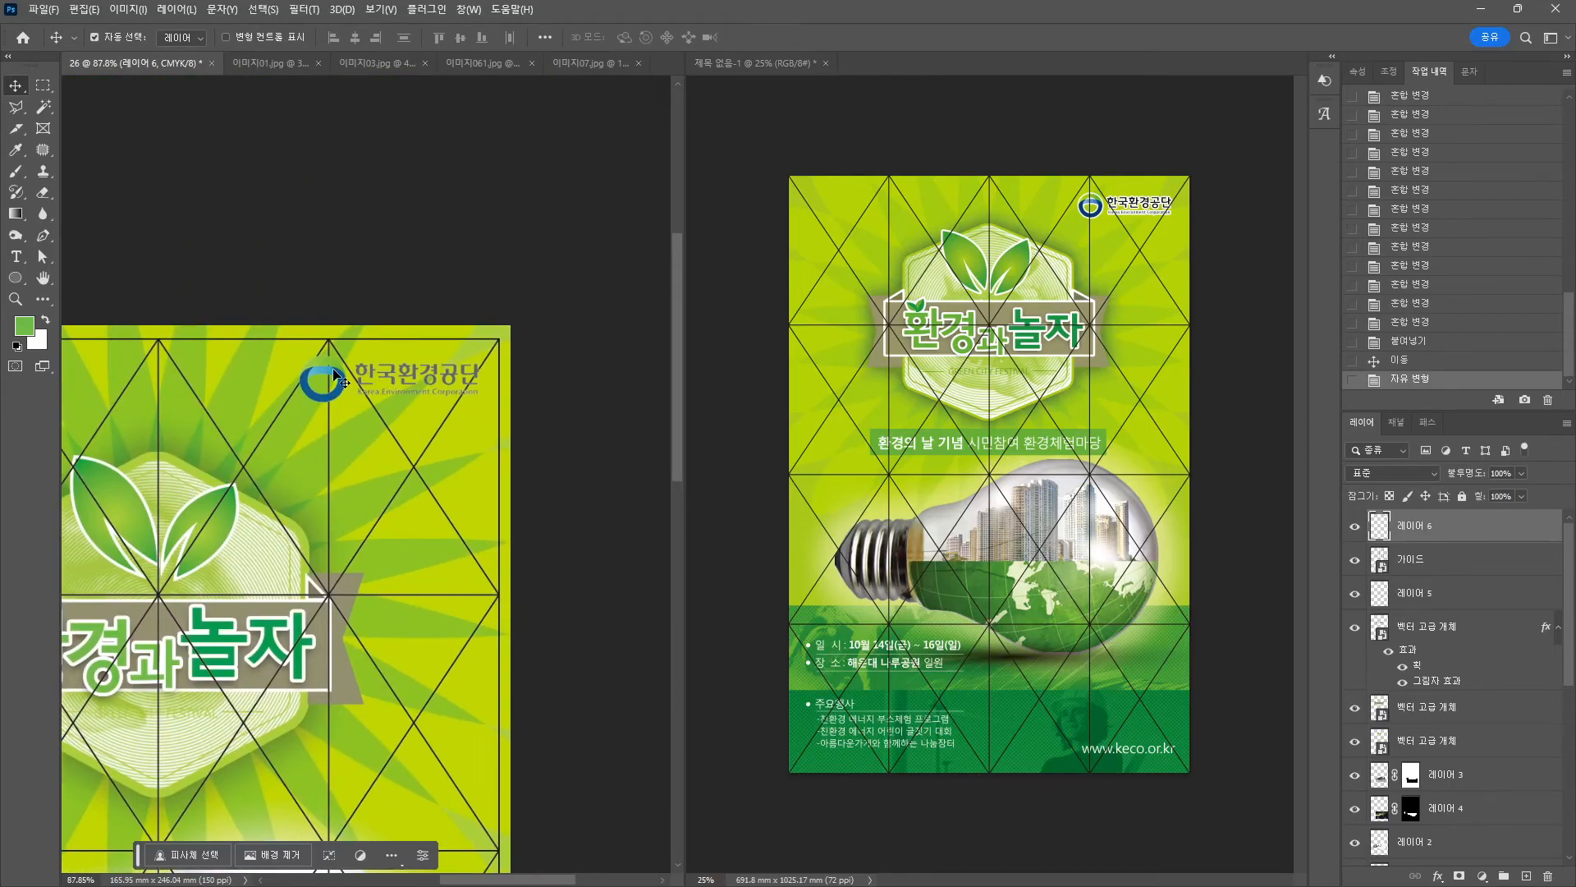
drag(334, 376, 348, 373)
Scale the logo down to about 92% and nudge it into place.
scroll(480, 399, up, 5)
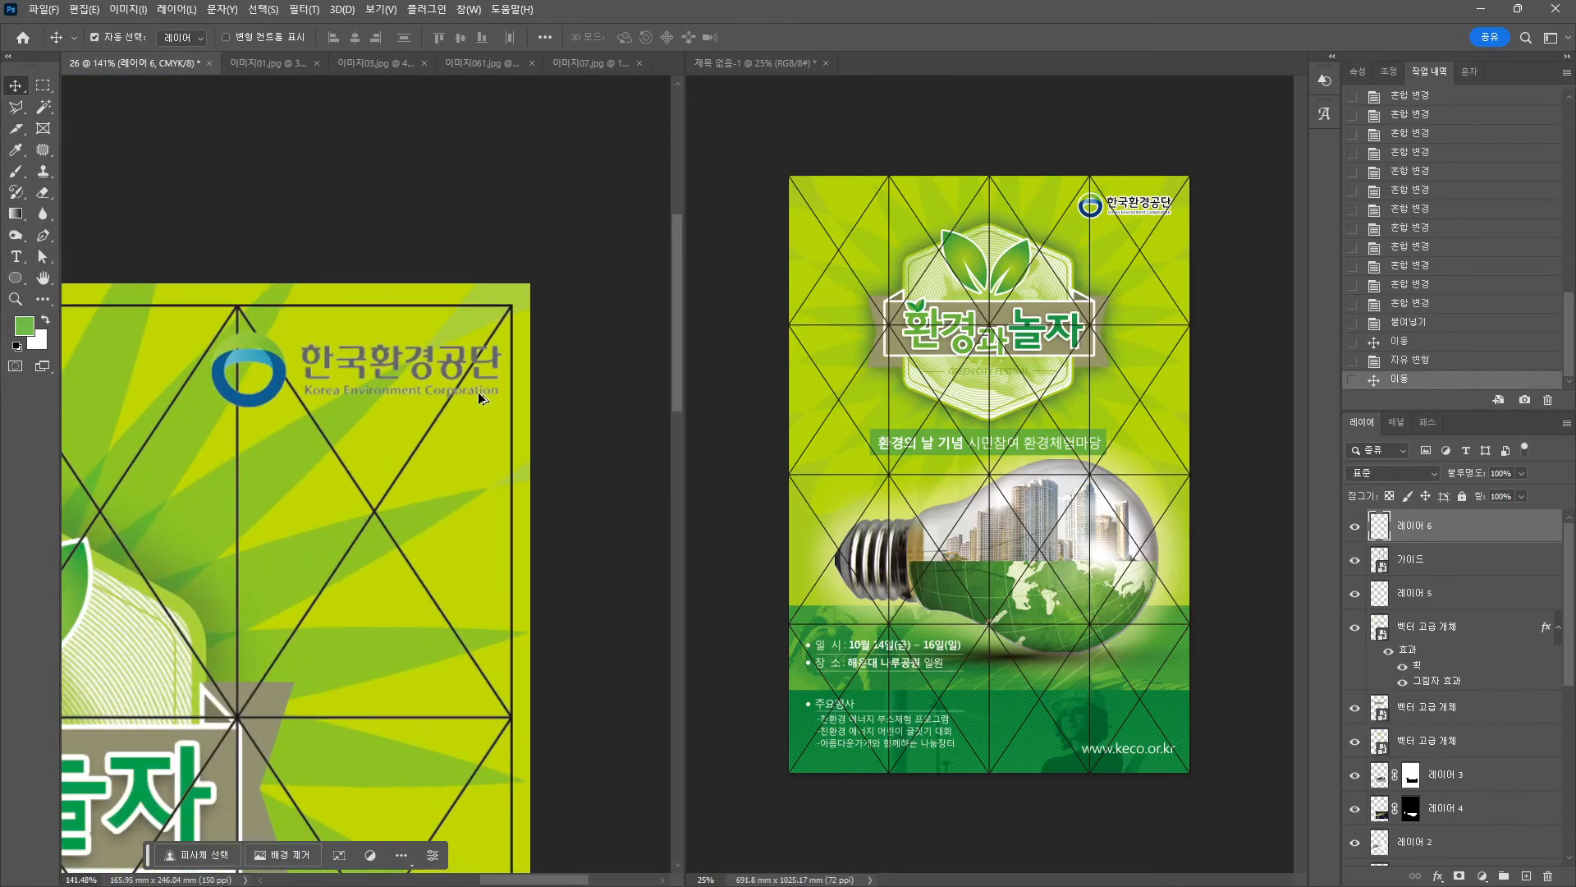
scroll(498, 402, up, 1)
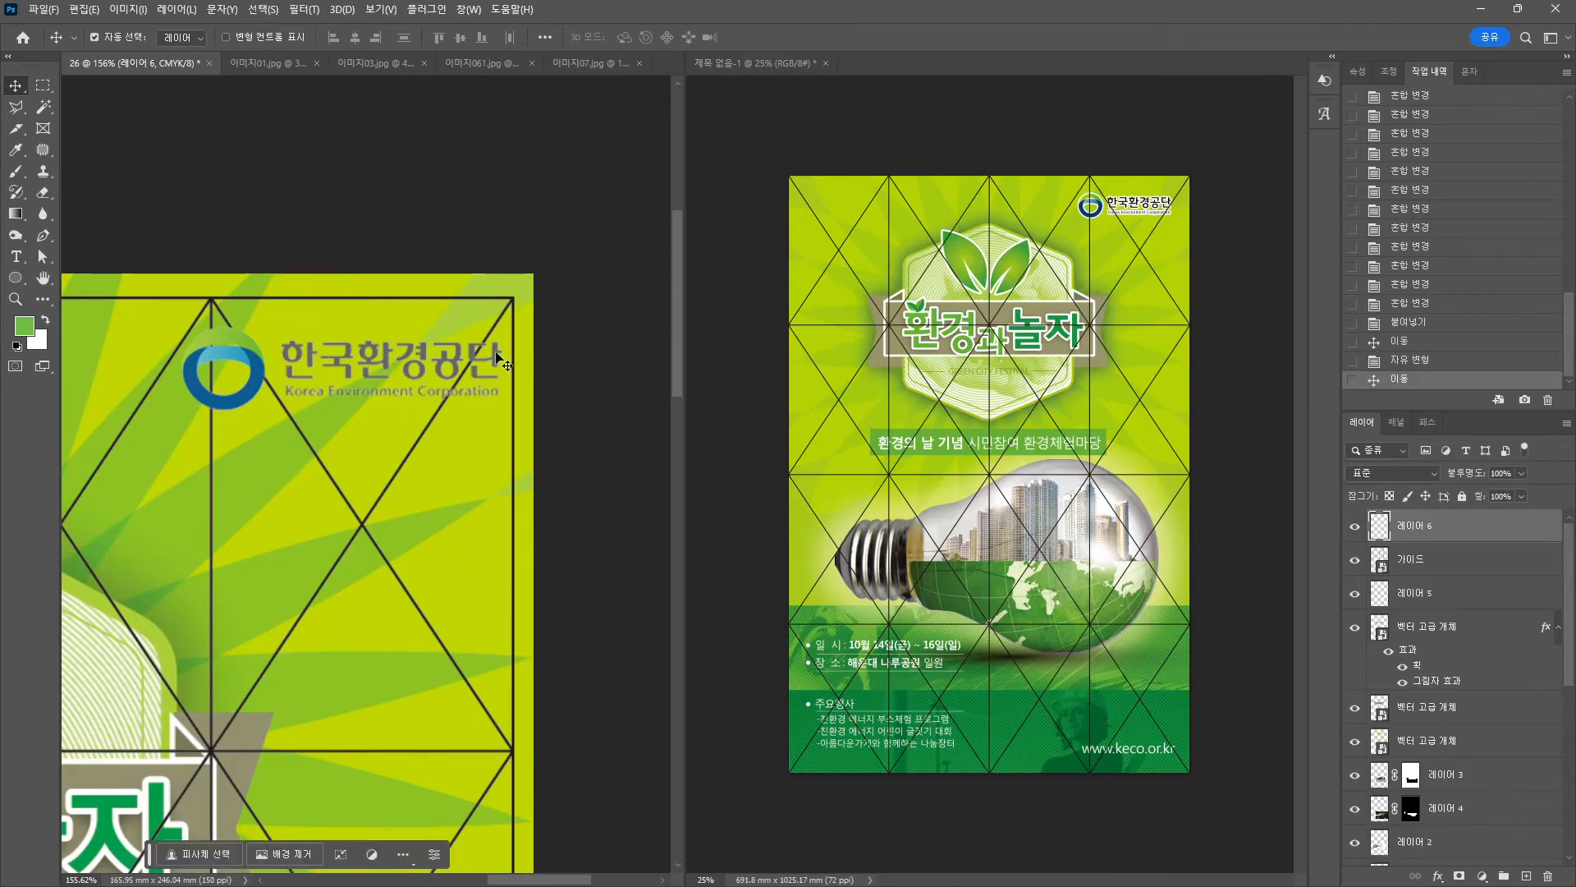
key(ctrl+t)
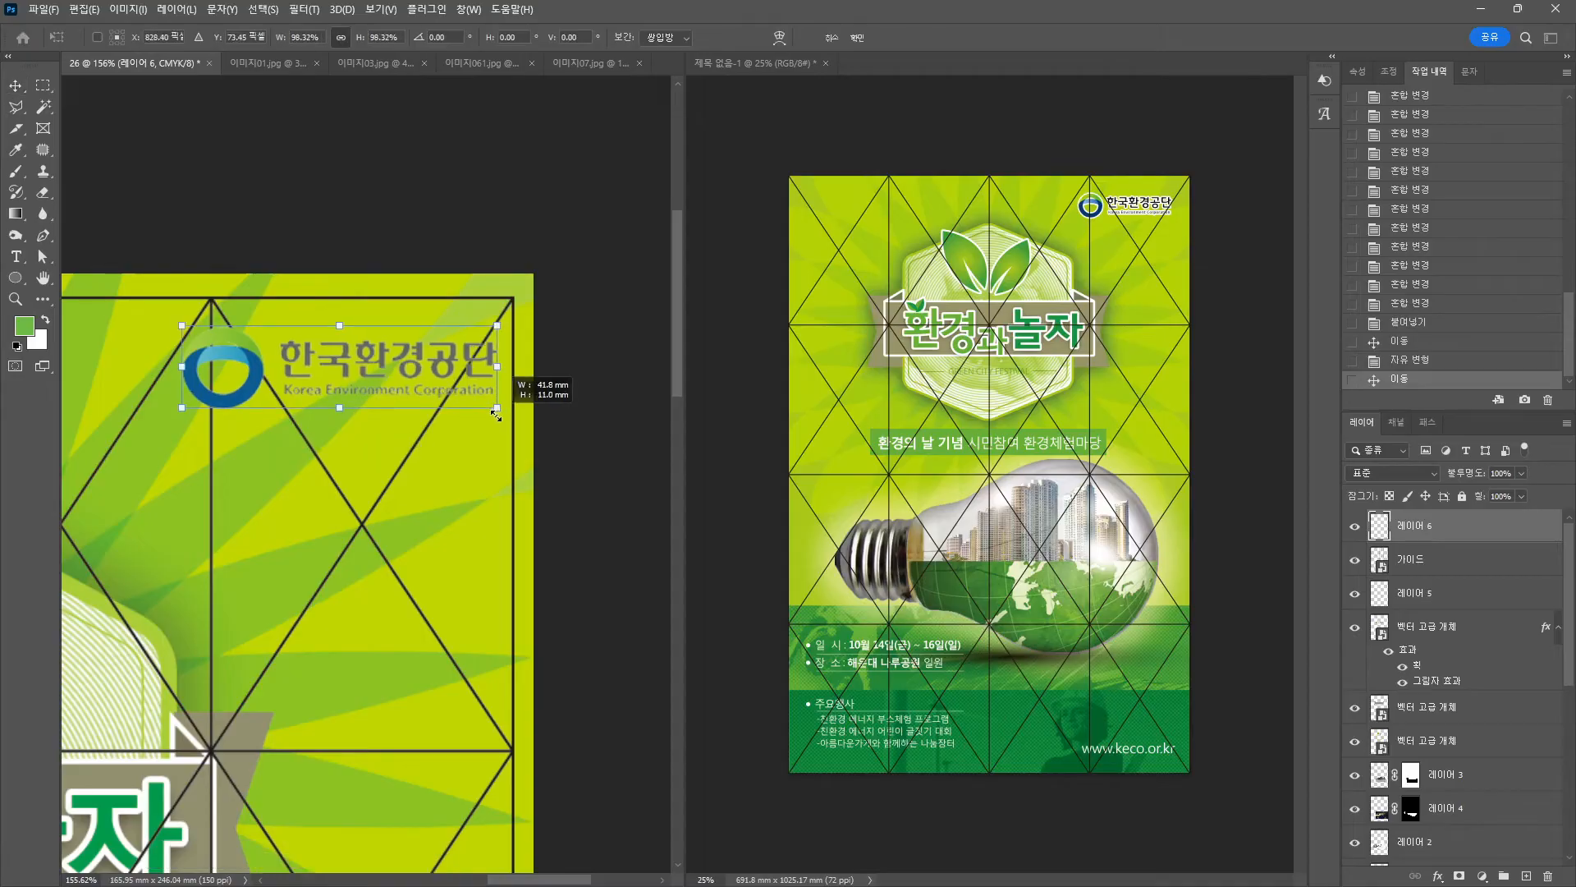
drag(502, 408, 482, 404)
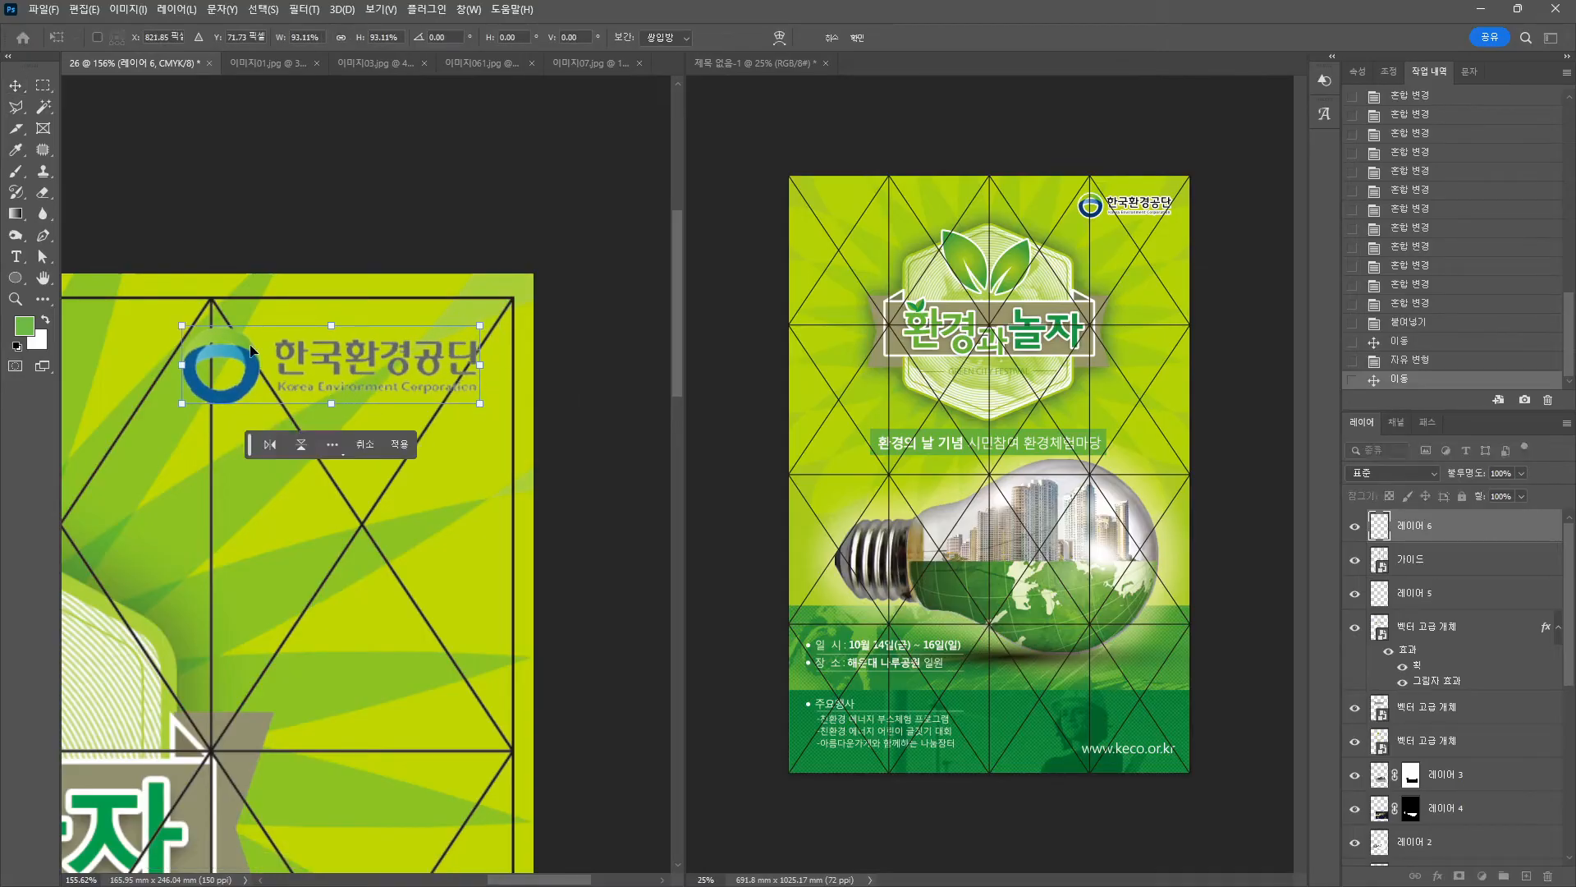
drag(202, 359, 197, 359)
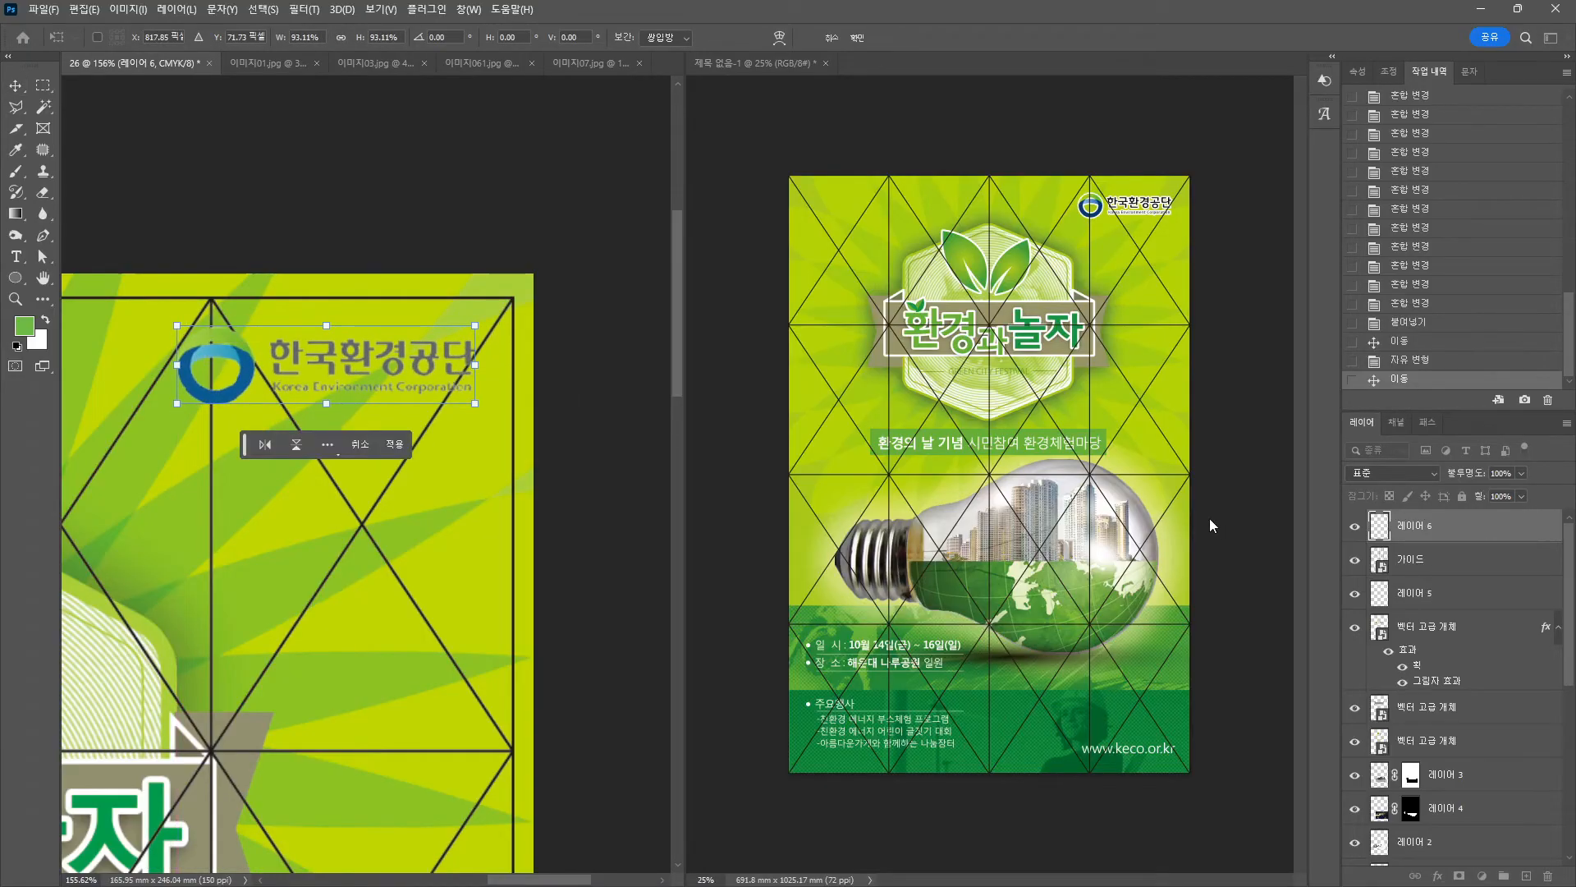
key(Return)
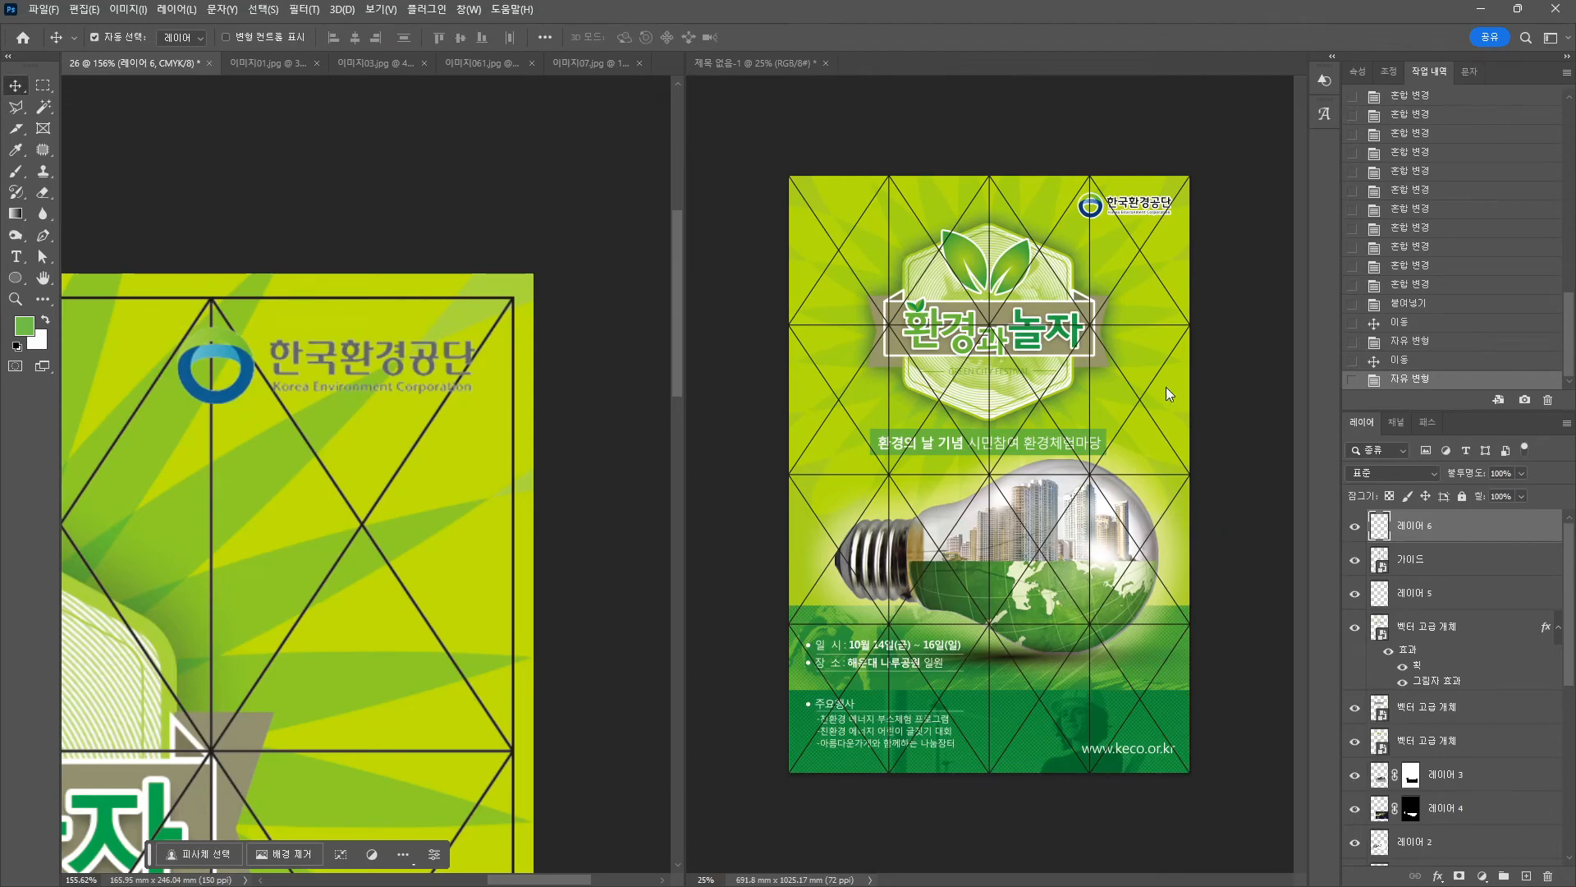
Give logo layer 레이어 6 a thin 3 px white outside stroke.
click(1438, 880)
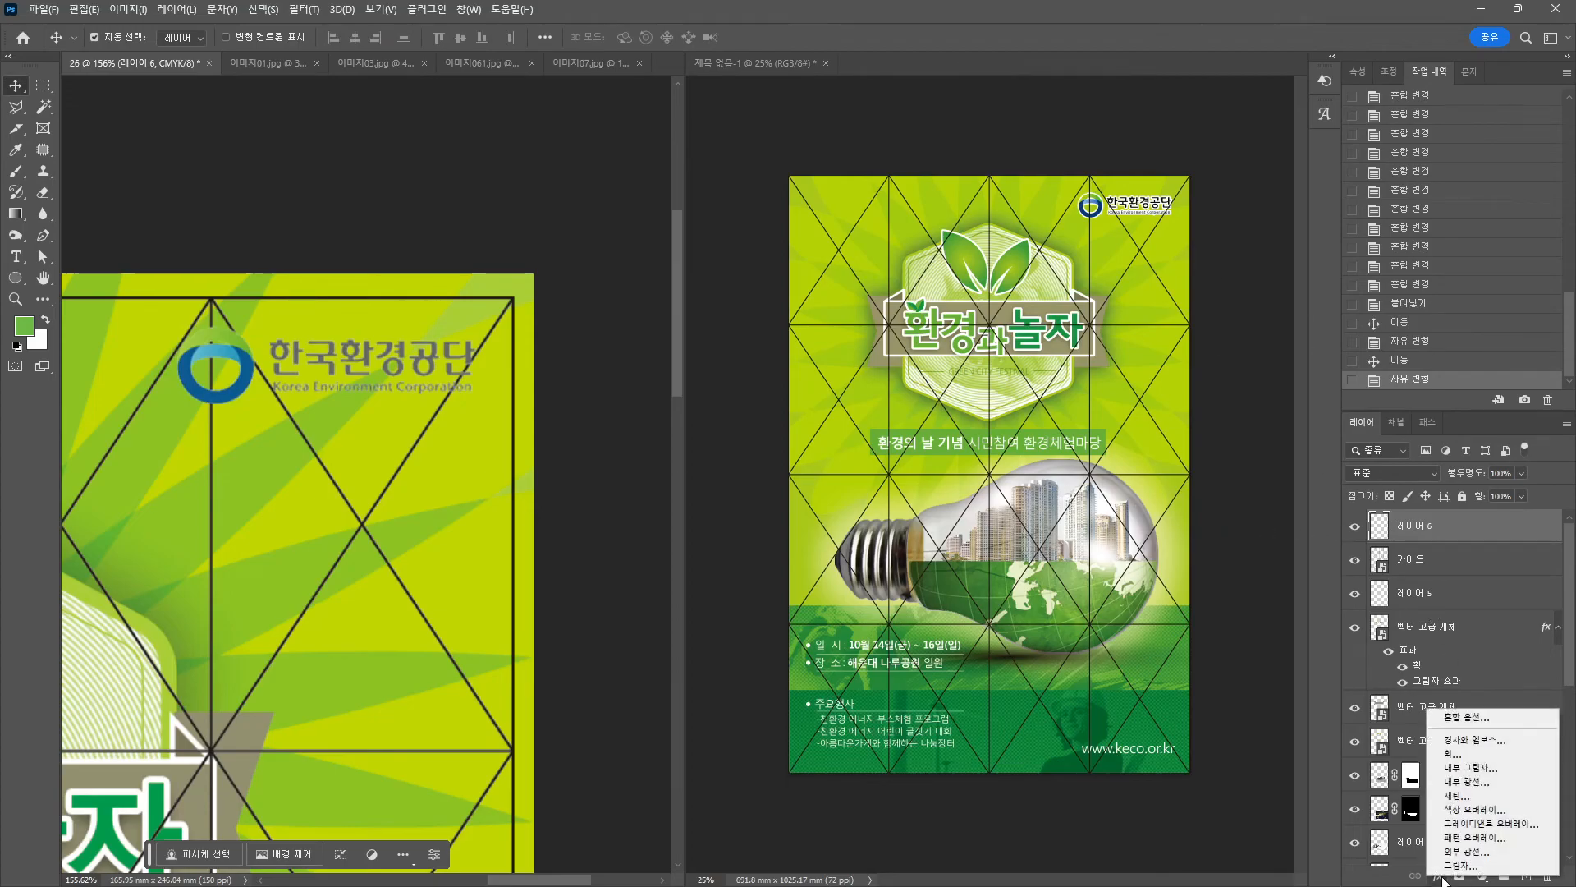
click(1485, 758)
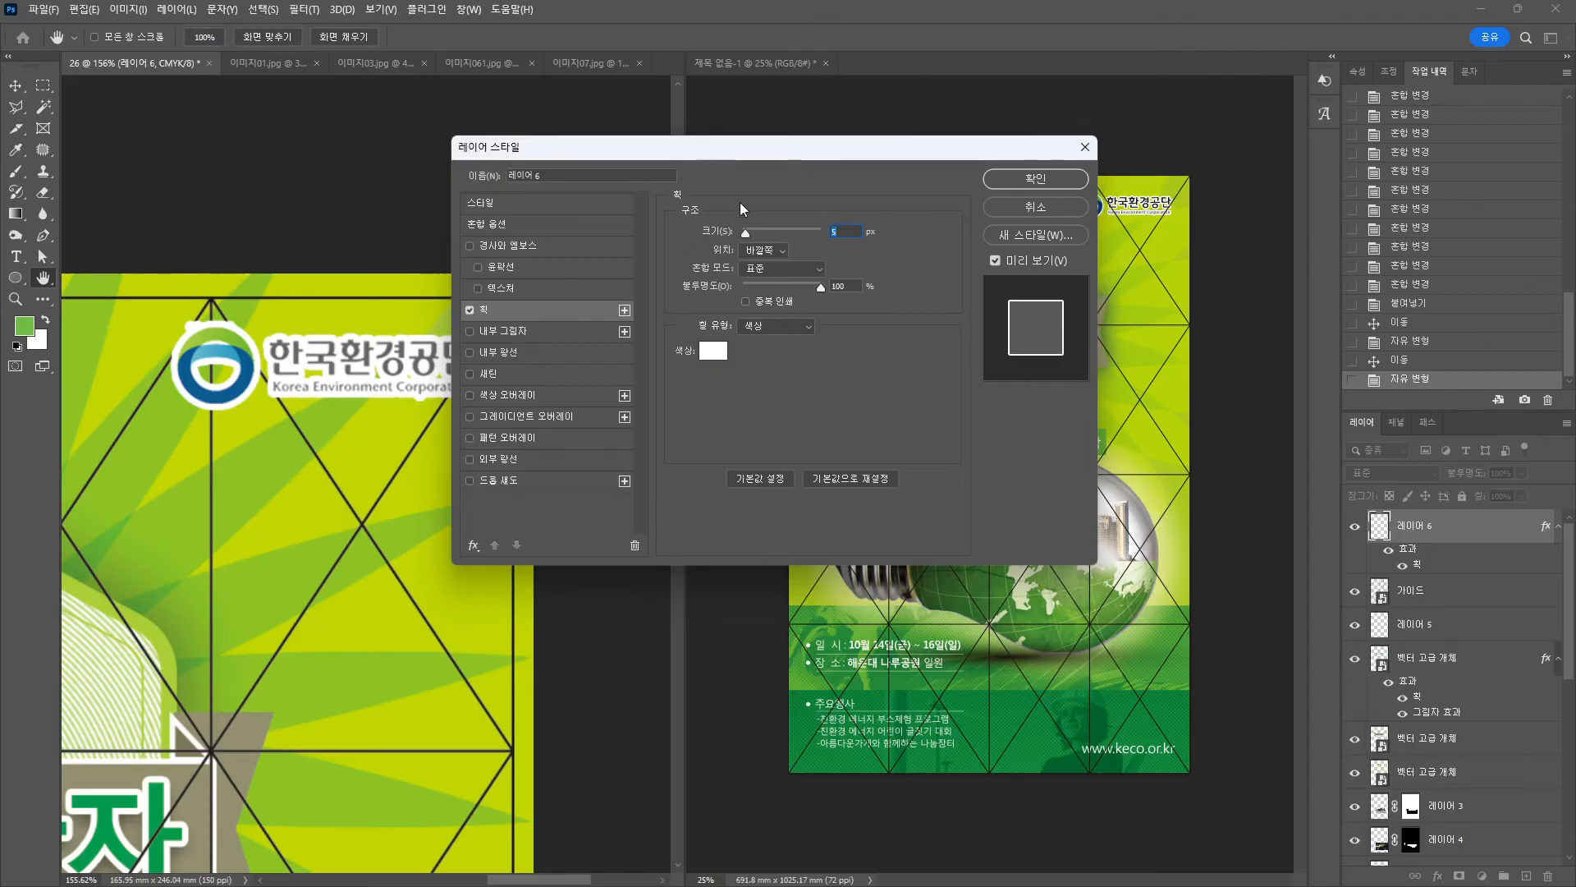
drag(745, 234, 746, 233)
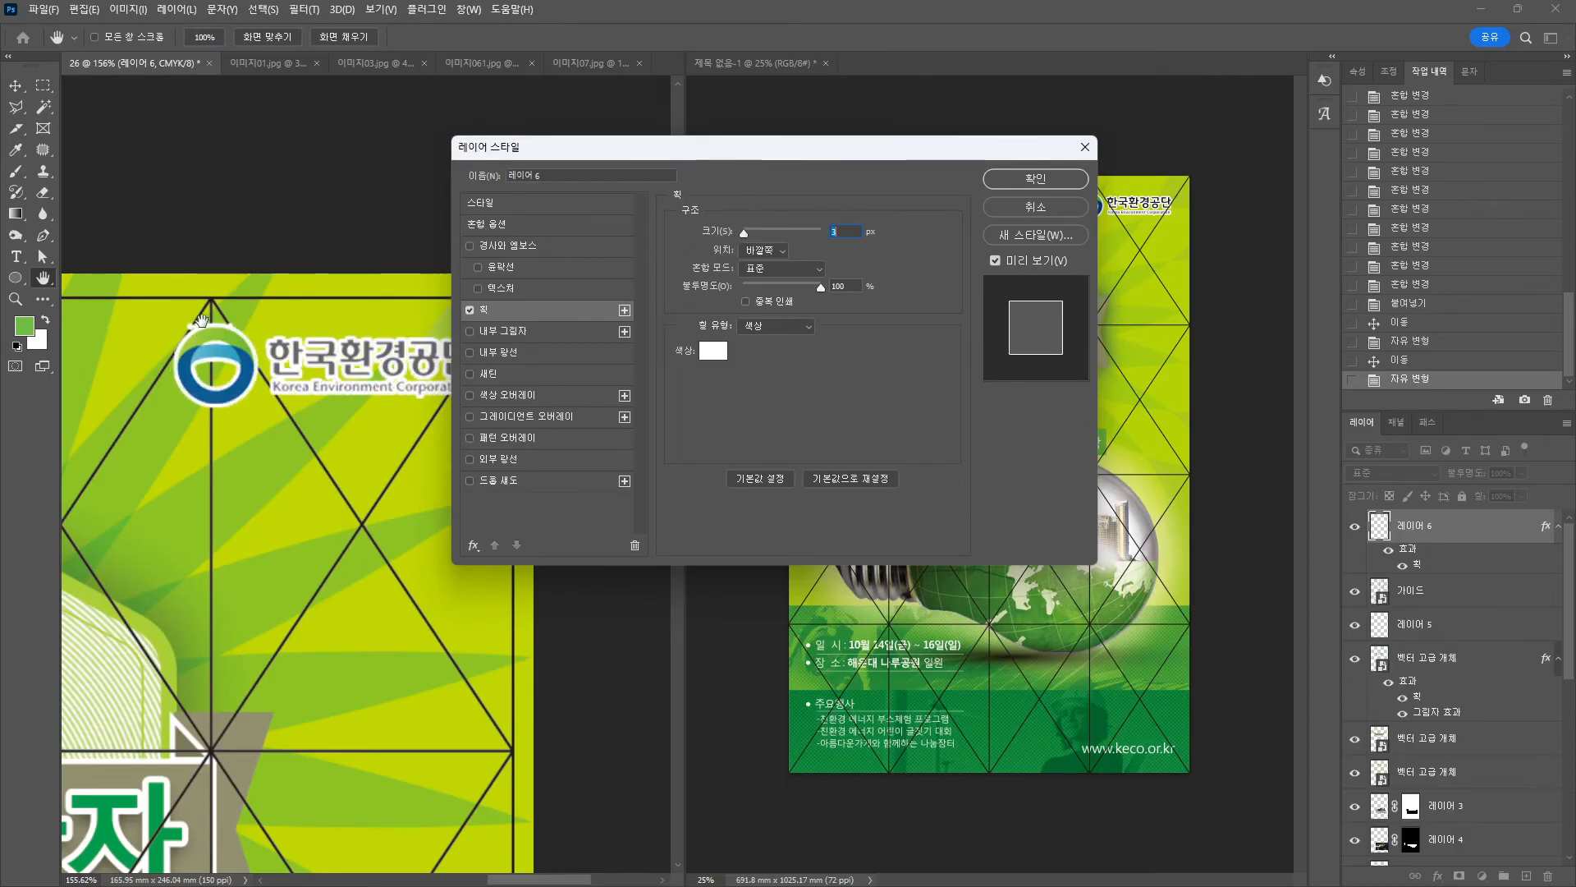
click(1023, 181)
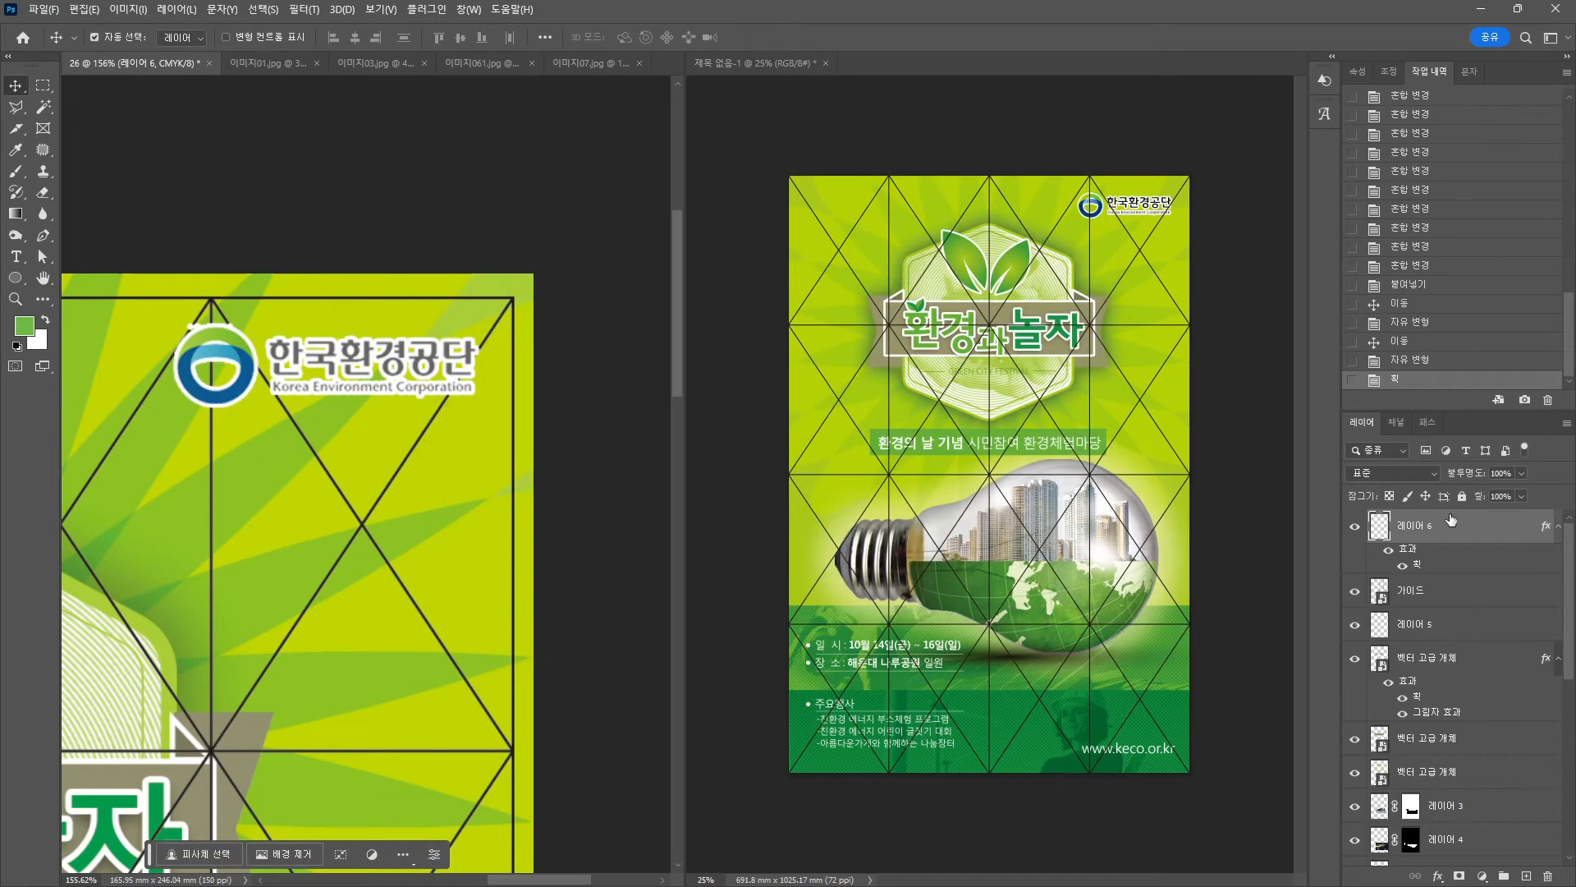
Fill a new layer over the logo lettering with black and clip it to the logo layer.
click(1526, 875)
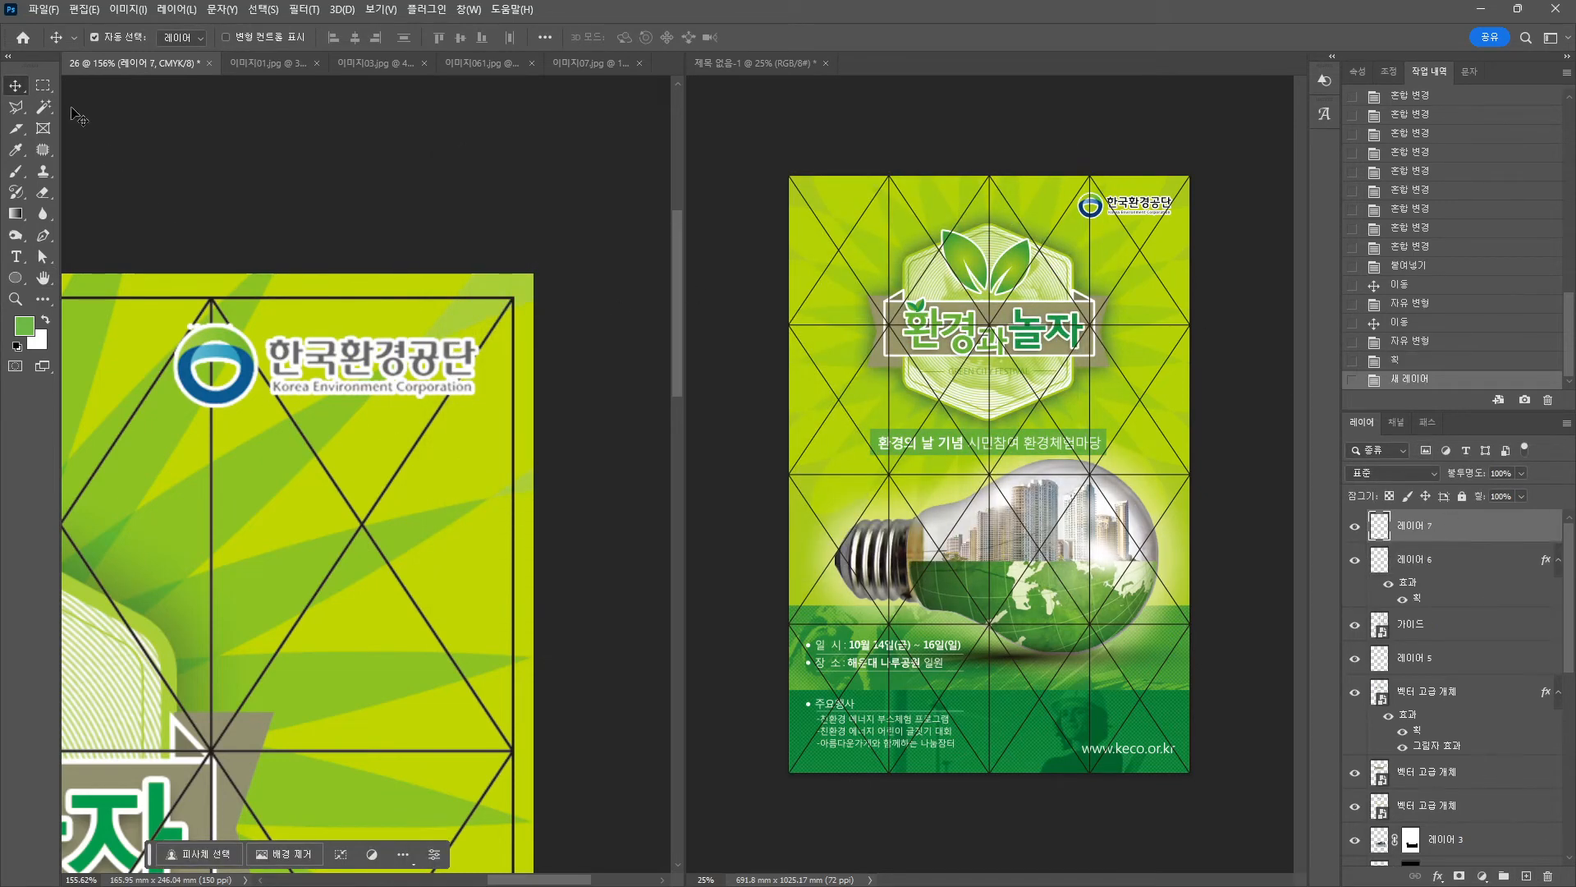
click(42, 85)
drag(263, 329, 498, 404)
click(16, 346)
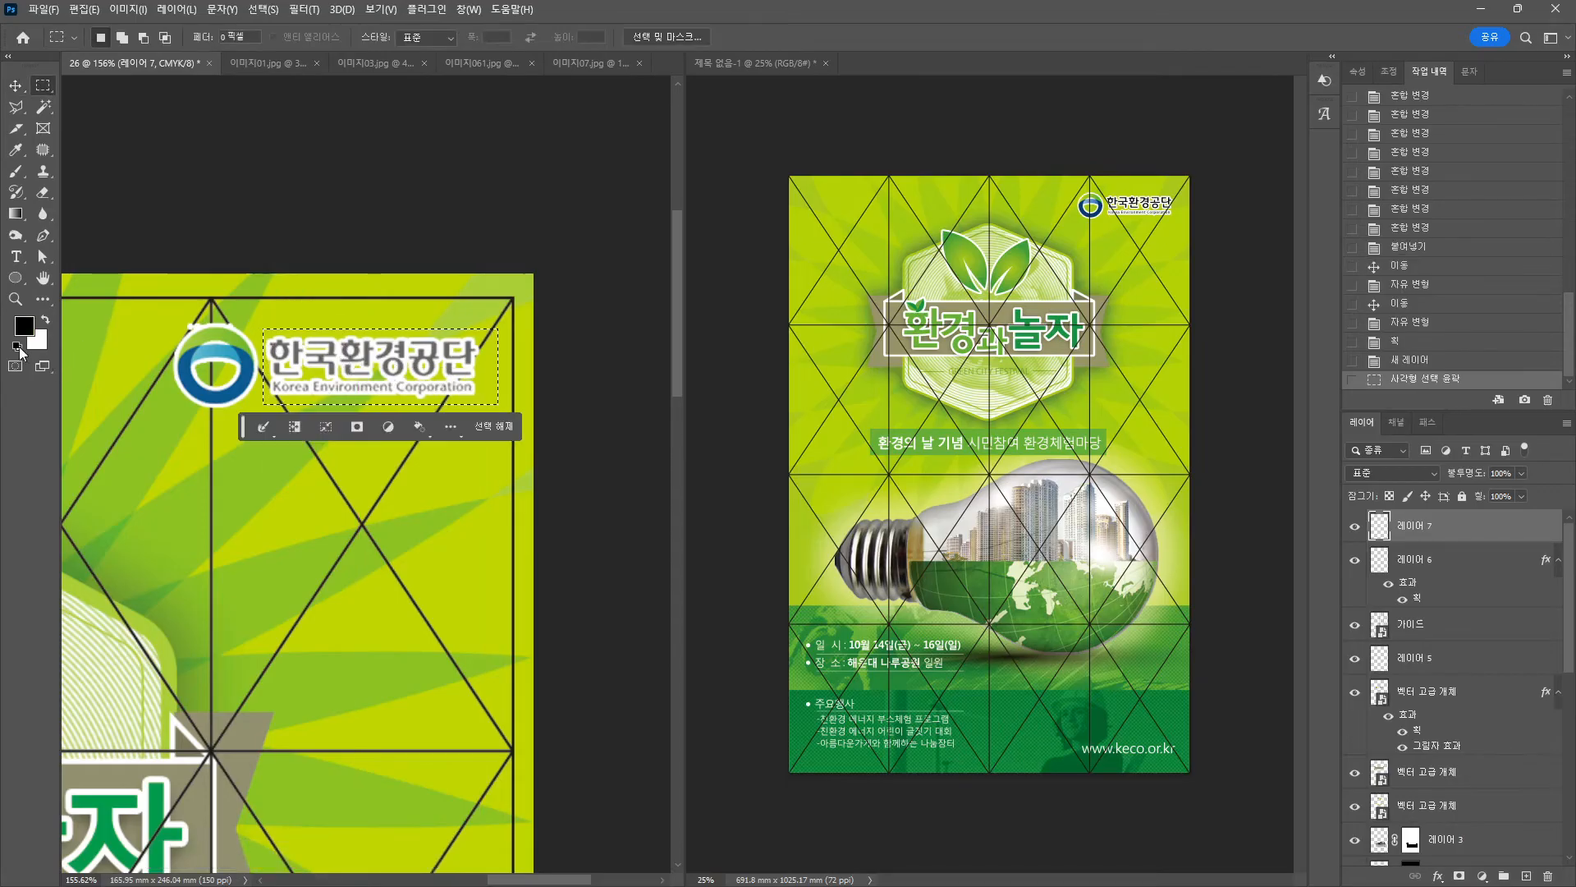
key(alt+BackSpace)
key(ctrl+d)
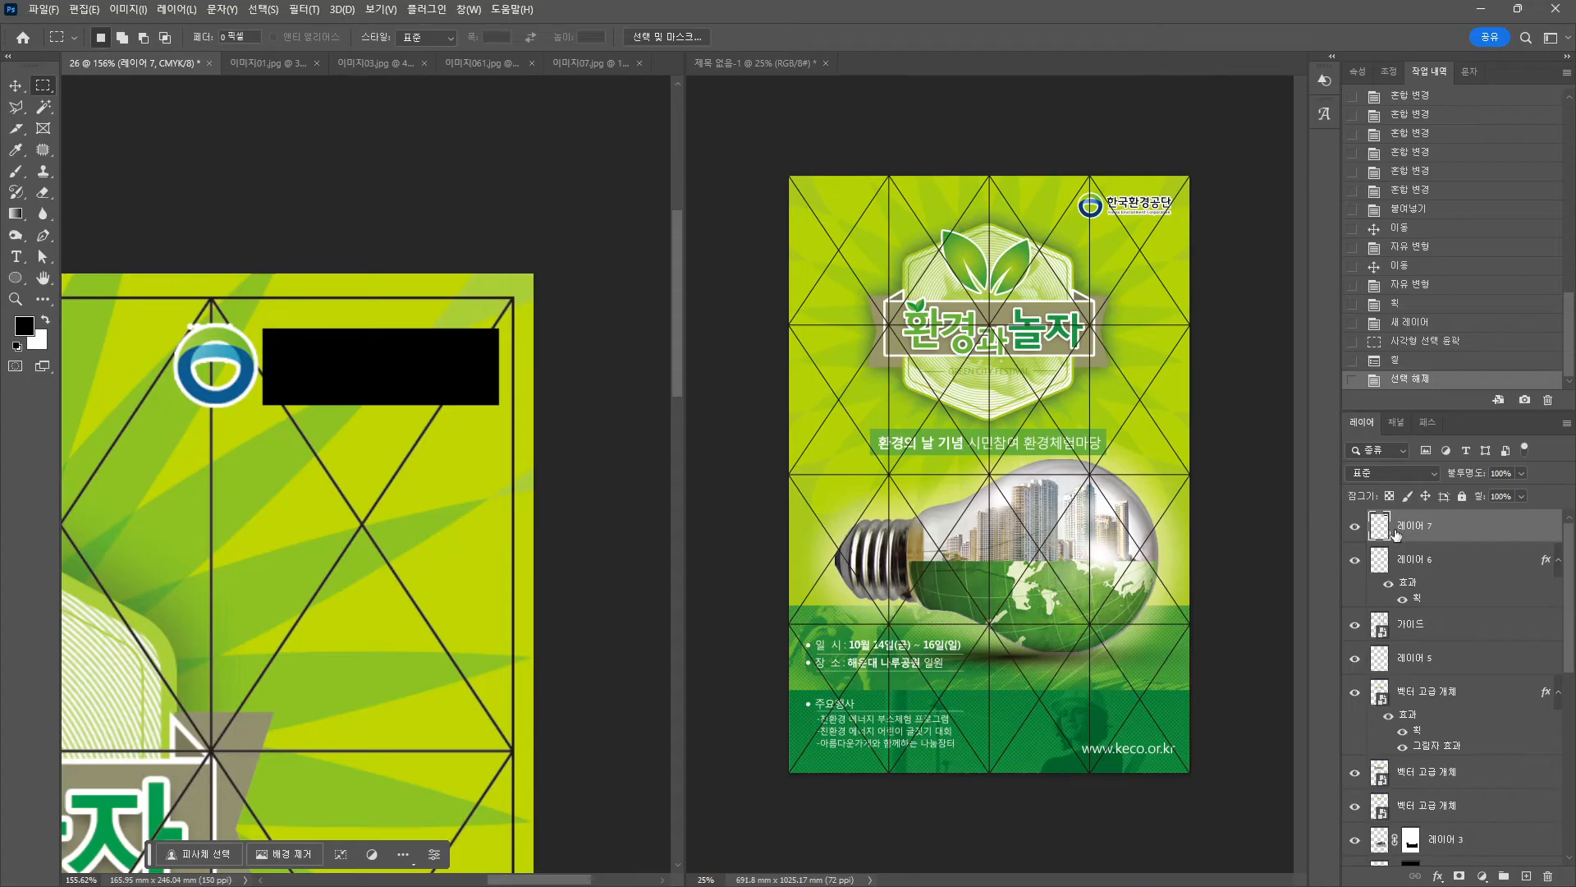
alt+click(1390, 539)
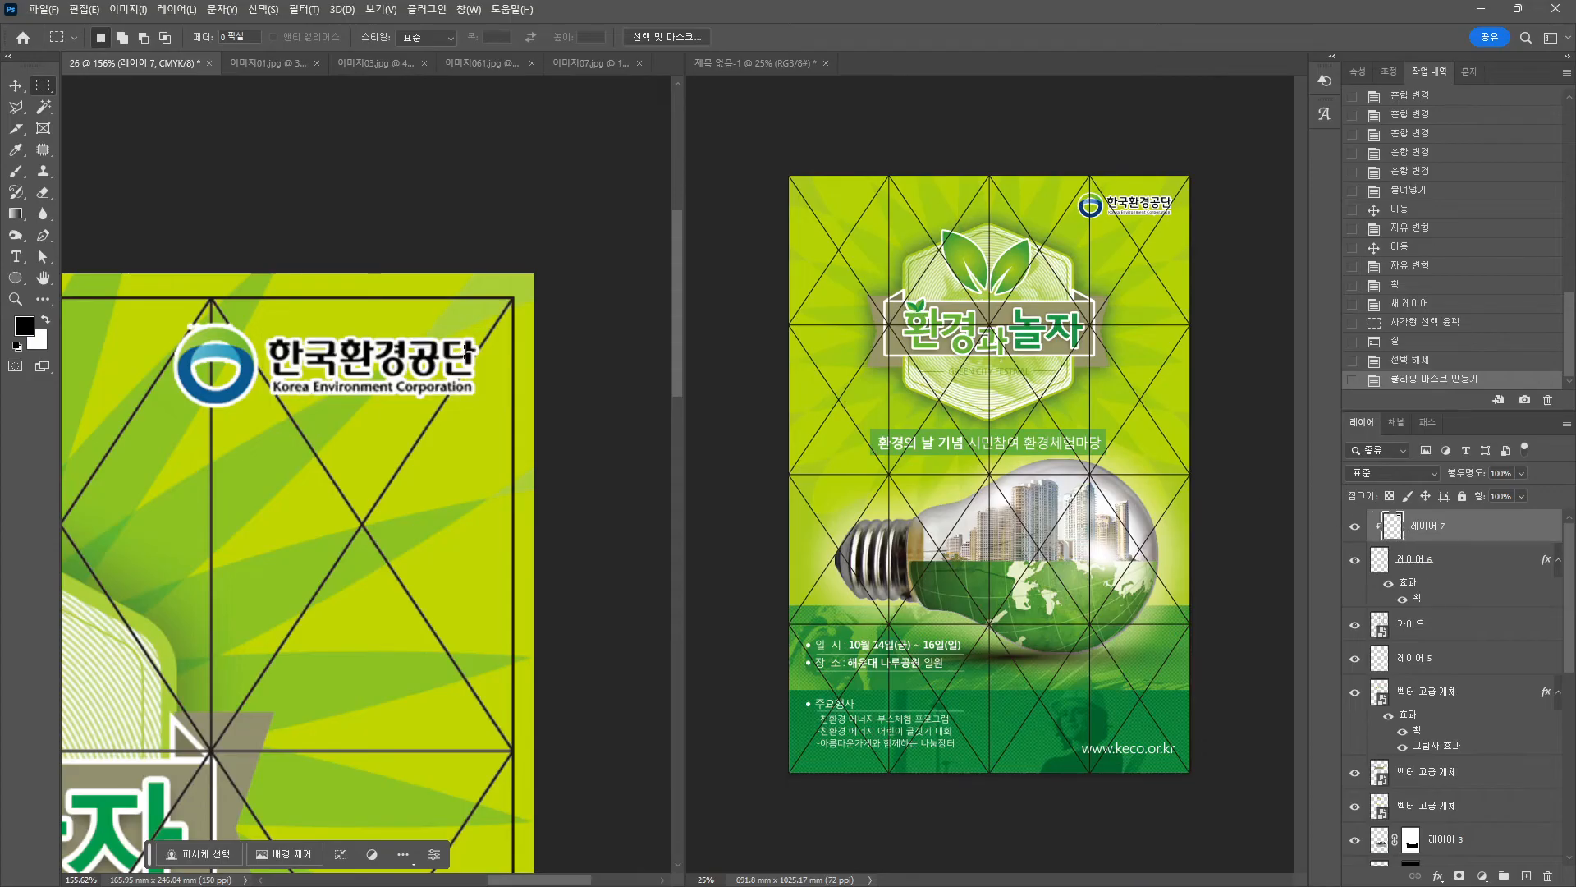
click(18, 86)
scroll(152, 251, up, 8)
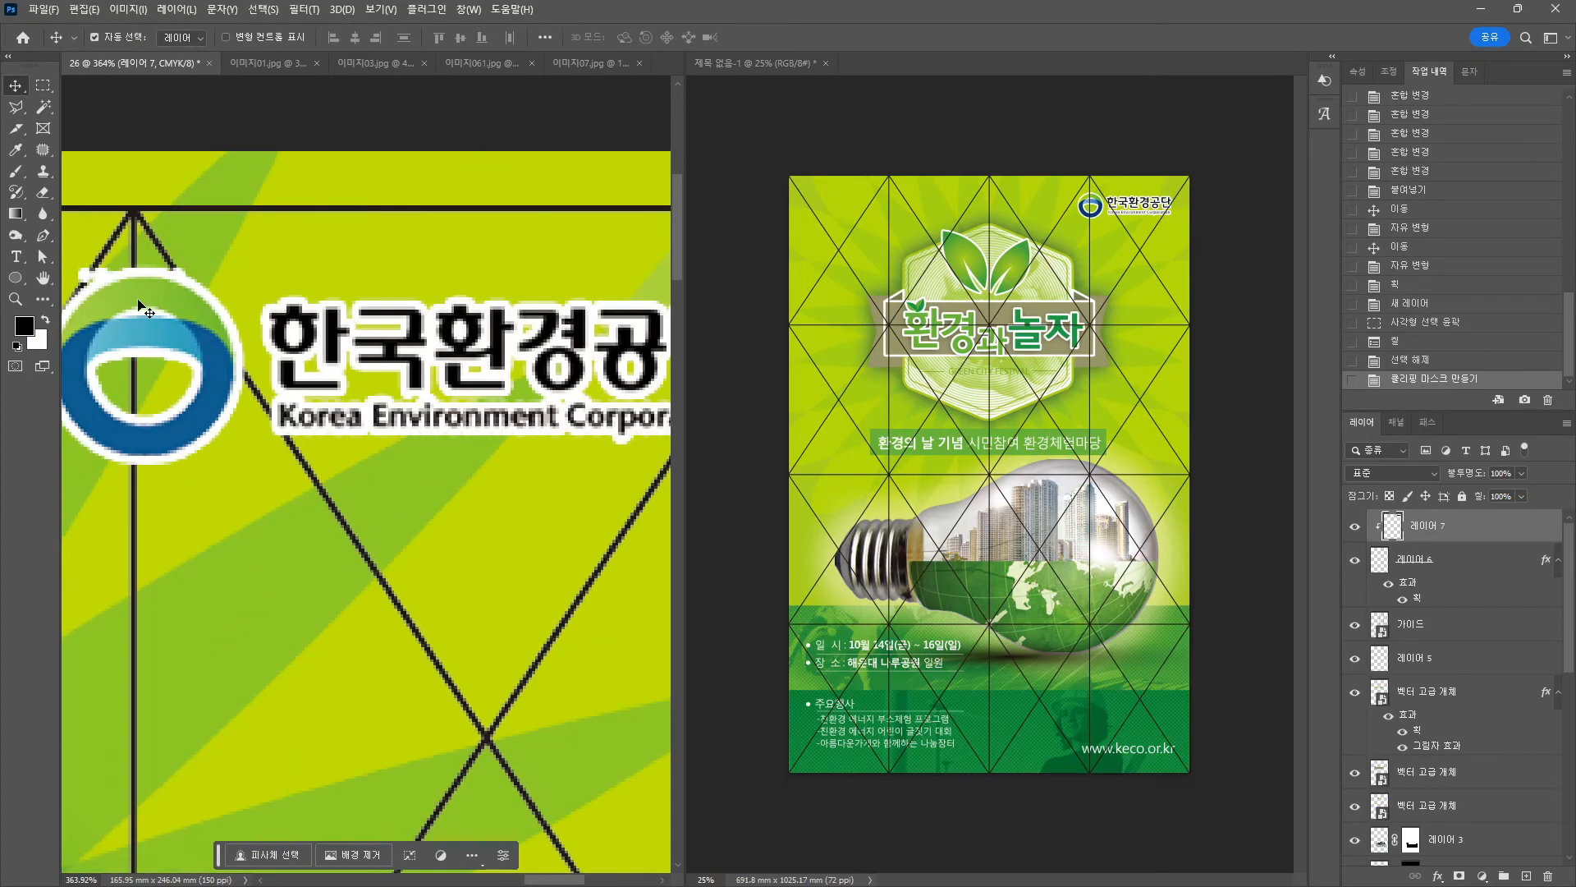
drag(120, 289, 184, 296)
click(1387, 570)
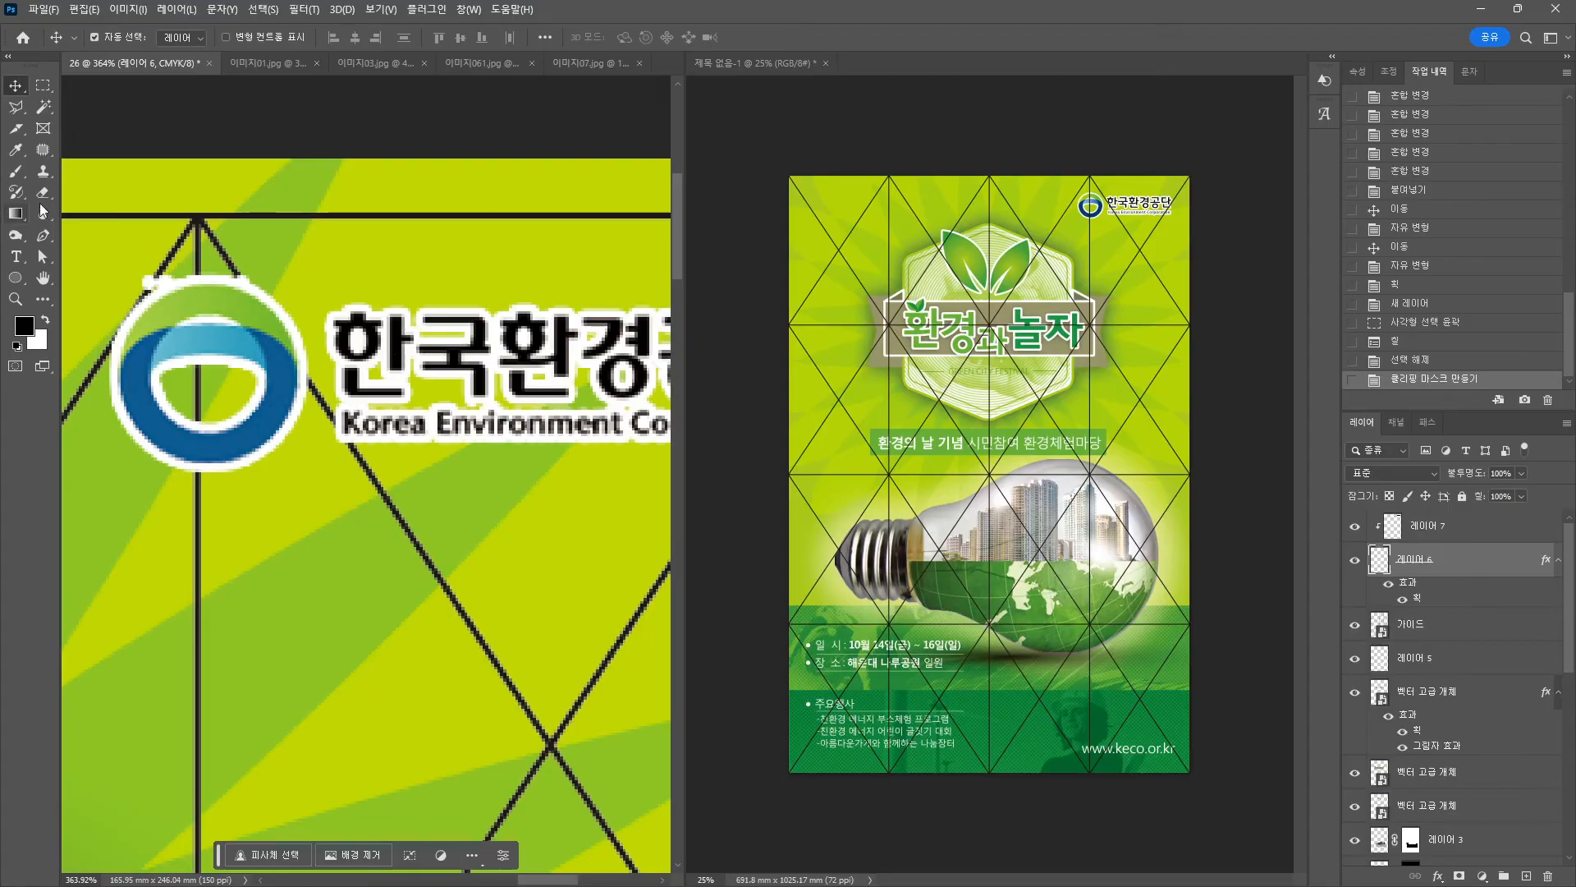
Switch to the Eraser and shrink its brush size.
key(e)
click(103, 37)
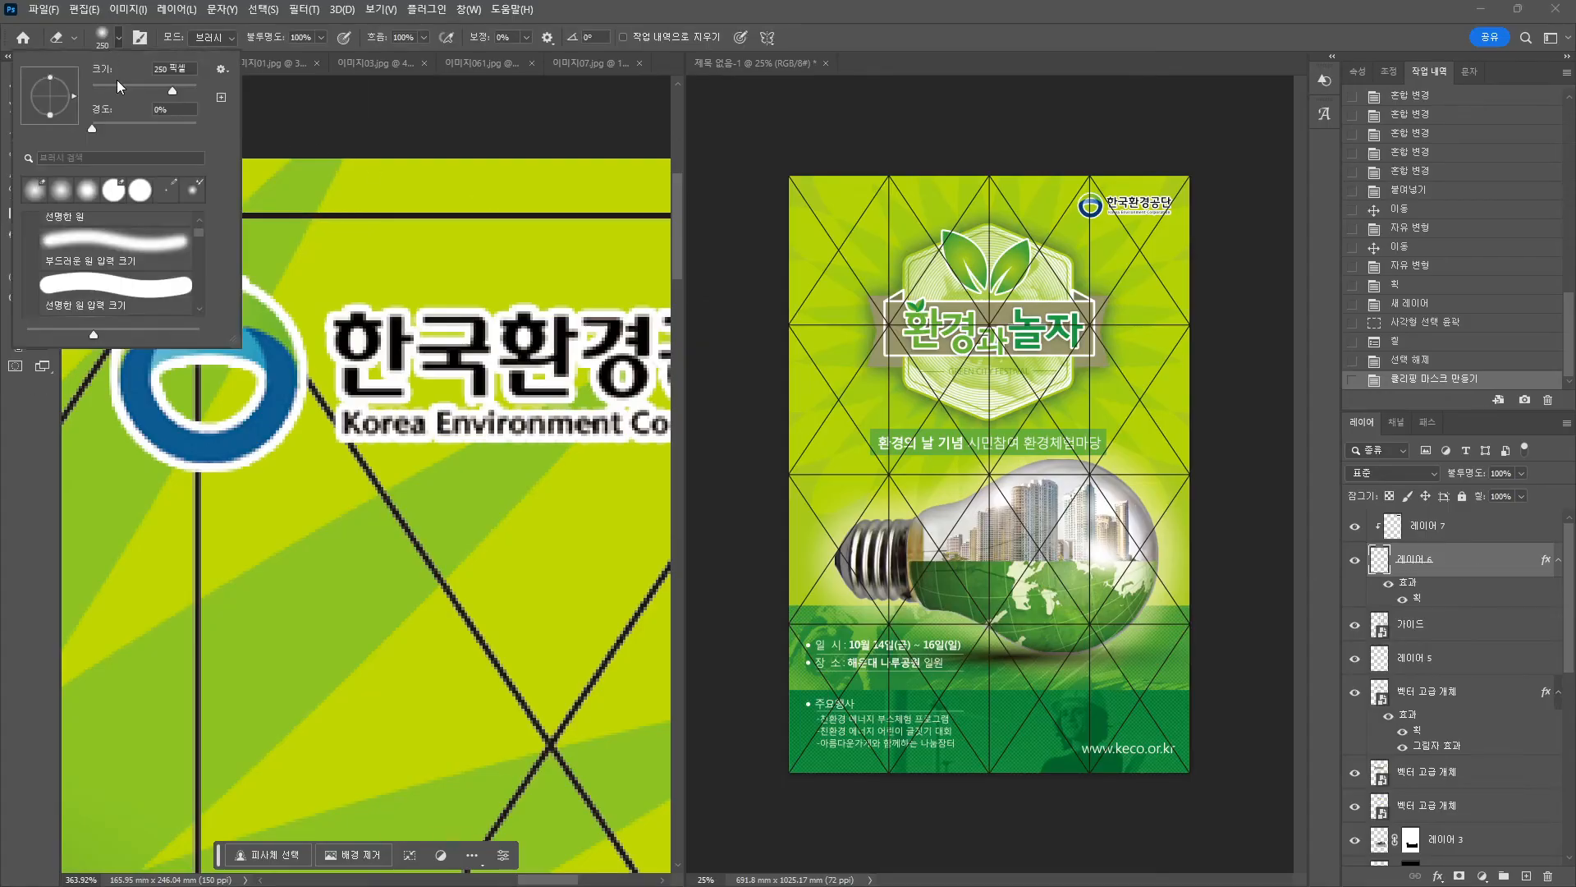
click(241, 128)
key(bracketleft)
key(bracketleft)
key(ctrl+z)
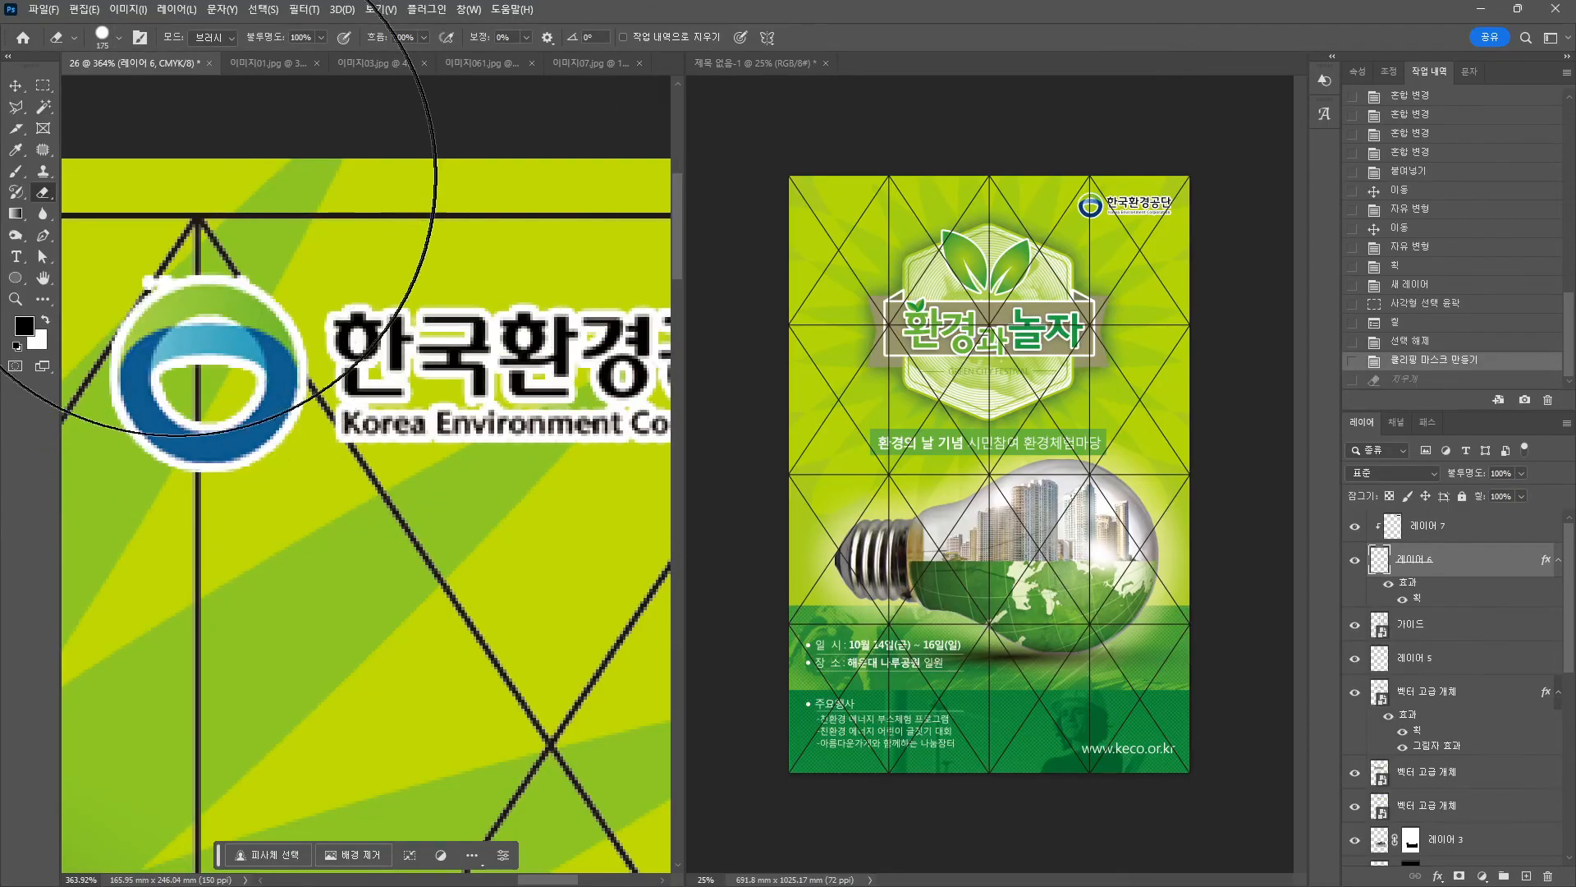
key(bracketleft)
key(bracketleft)
key(bracketleft)
key(bracketleft)
key(bracketleft)
key(bracketleft)
key(bracketleft)
key(bracketleft)
key(bracketleft)
key(bracketleft)
key(bracketleft)
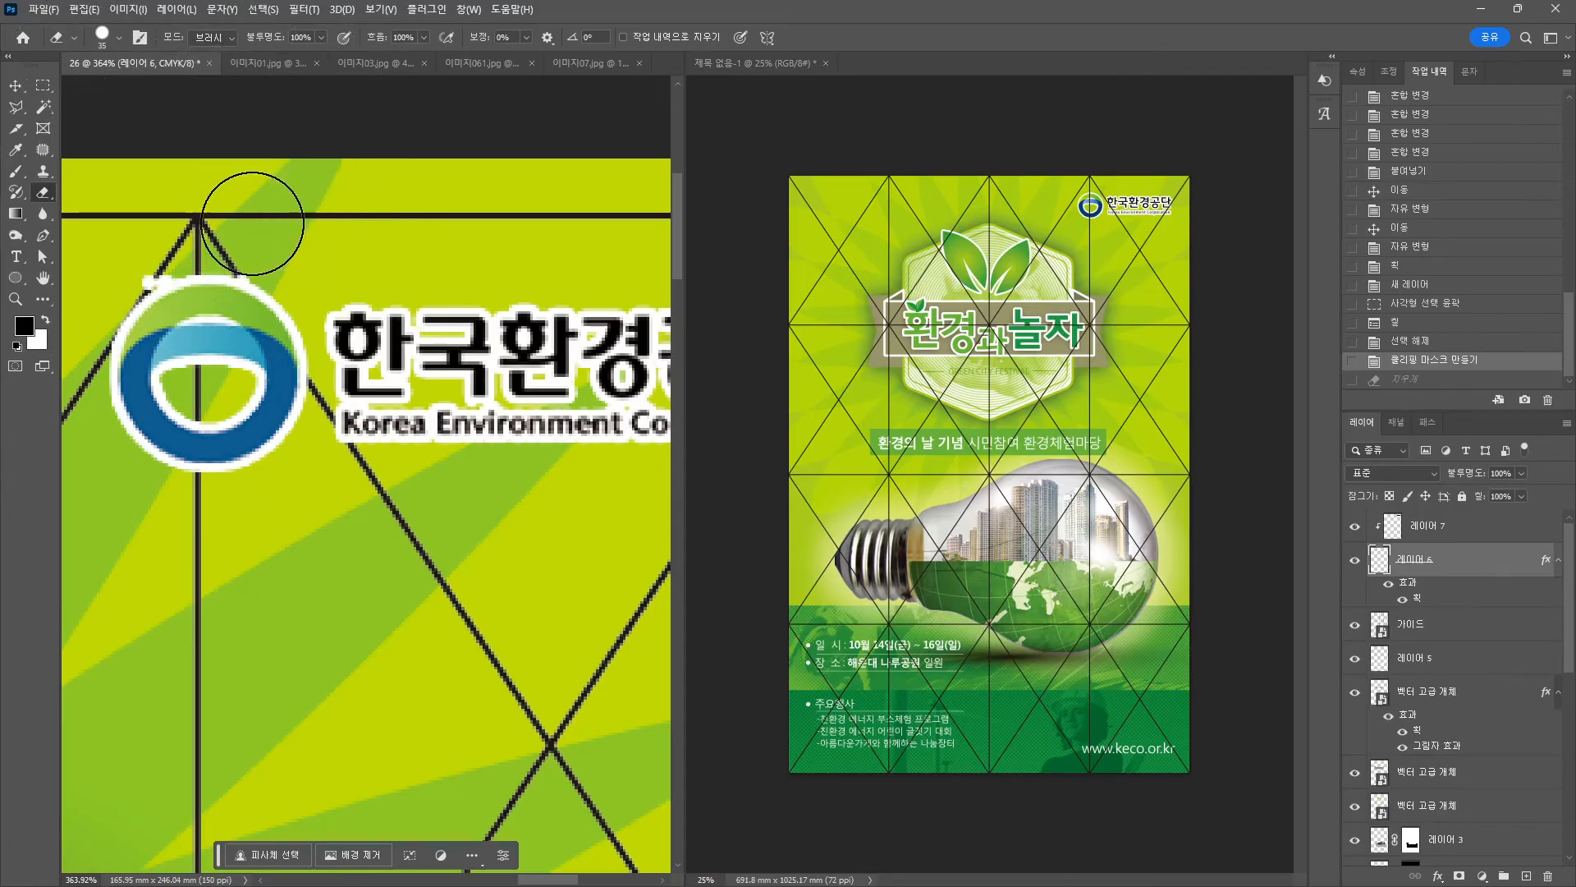
key(bracketleft)
key(bracketleft)
Erase the white bumps on the logo's top edges, then zoom out to the whole poster.
click(262, 251)
click(262, 253)
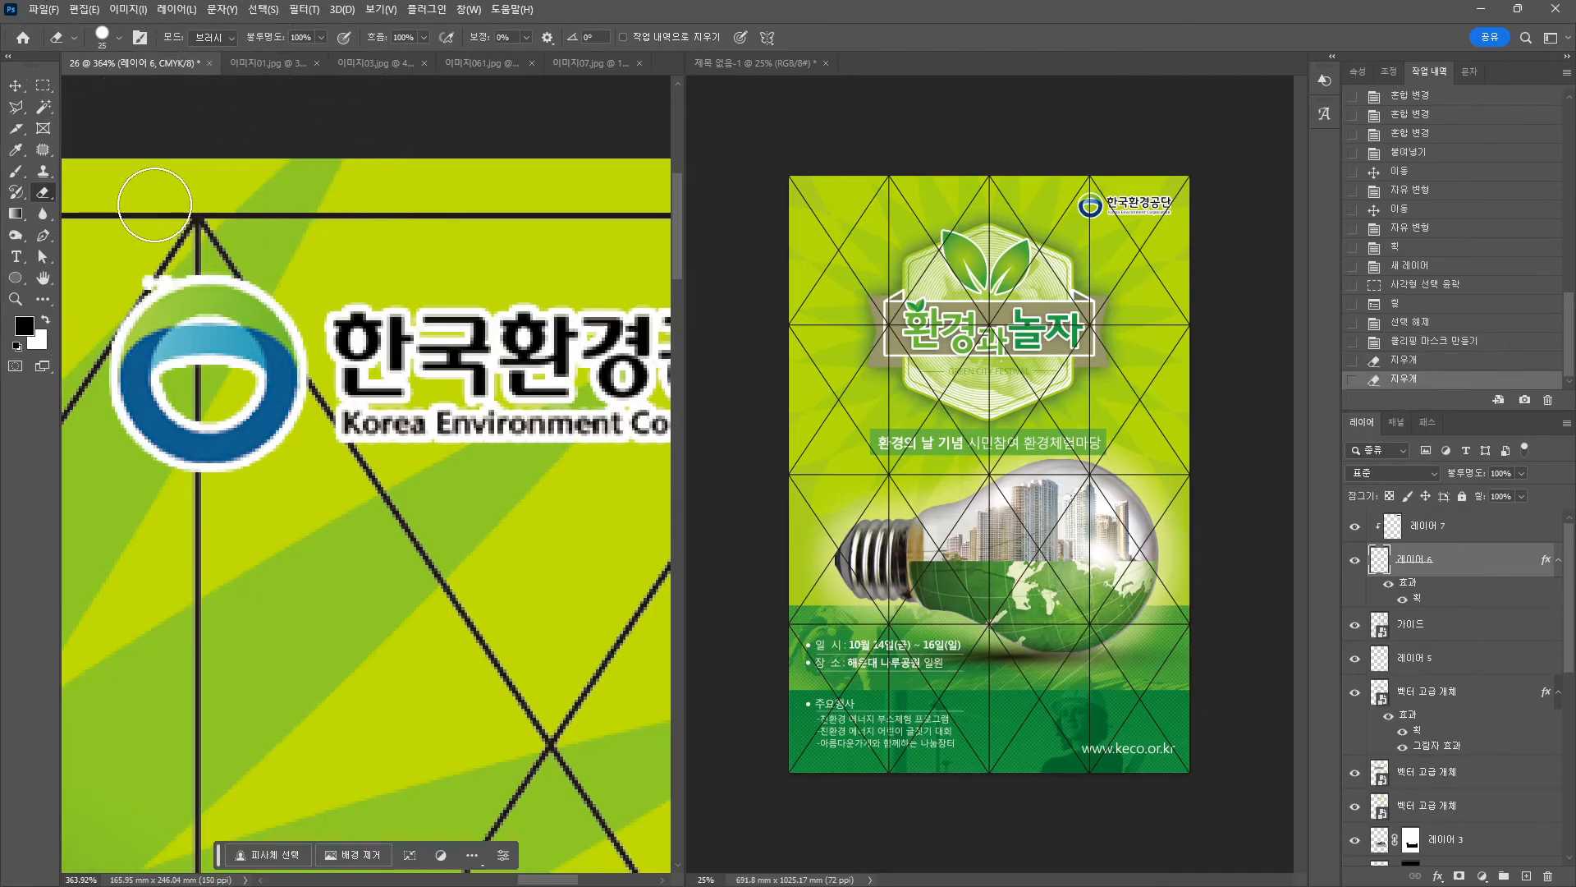
click(130, 250)
click(129, 251)
click(128, 252)
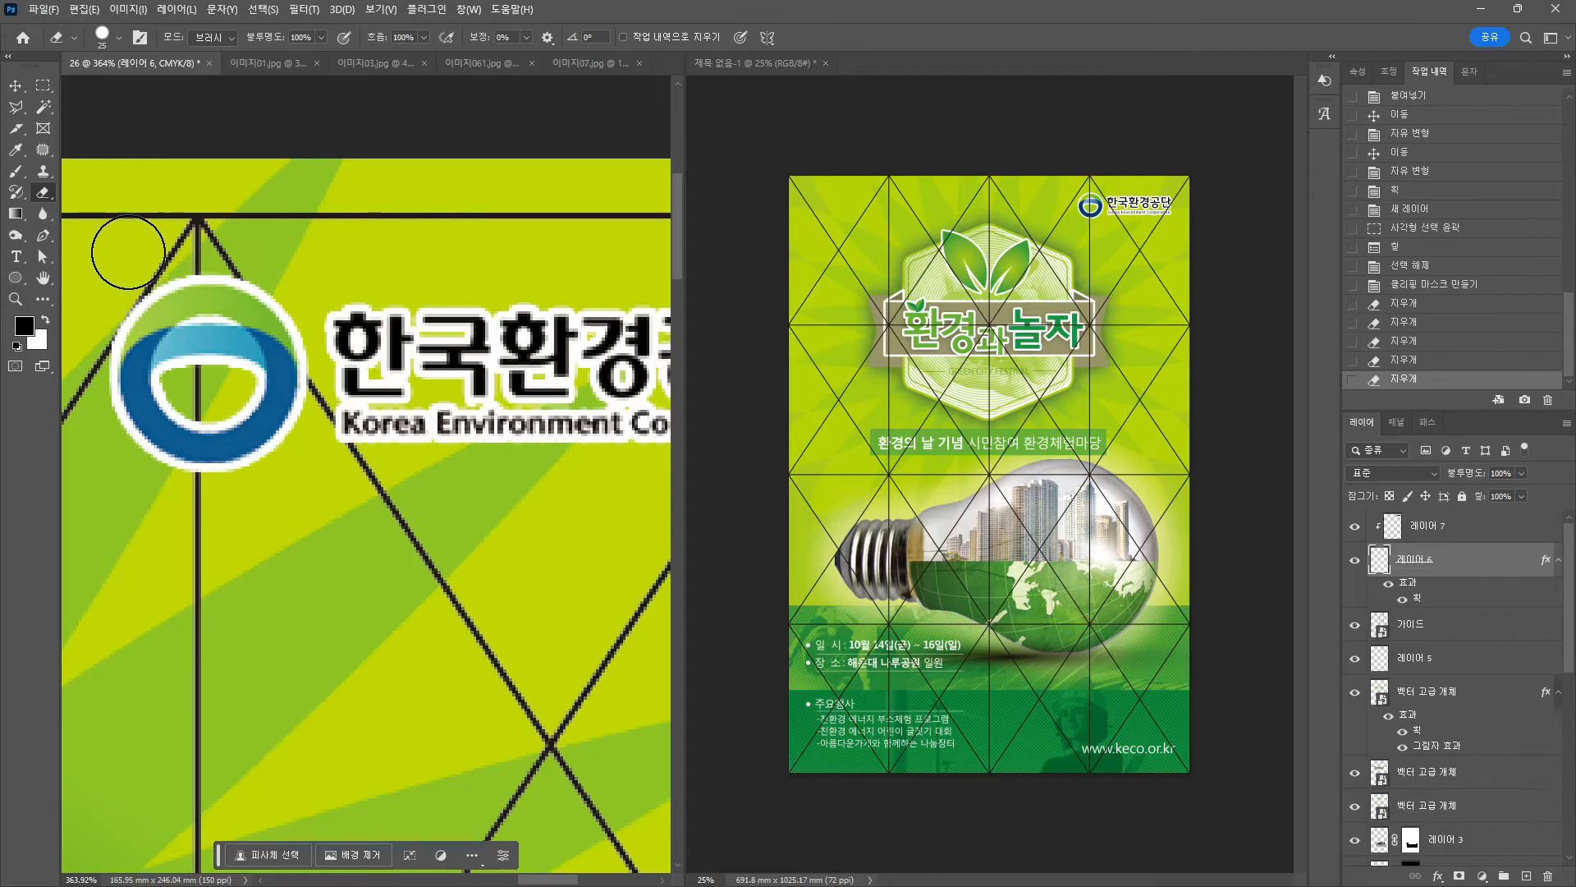
scroll(402, 472, down, 8)
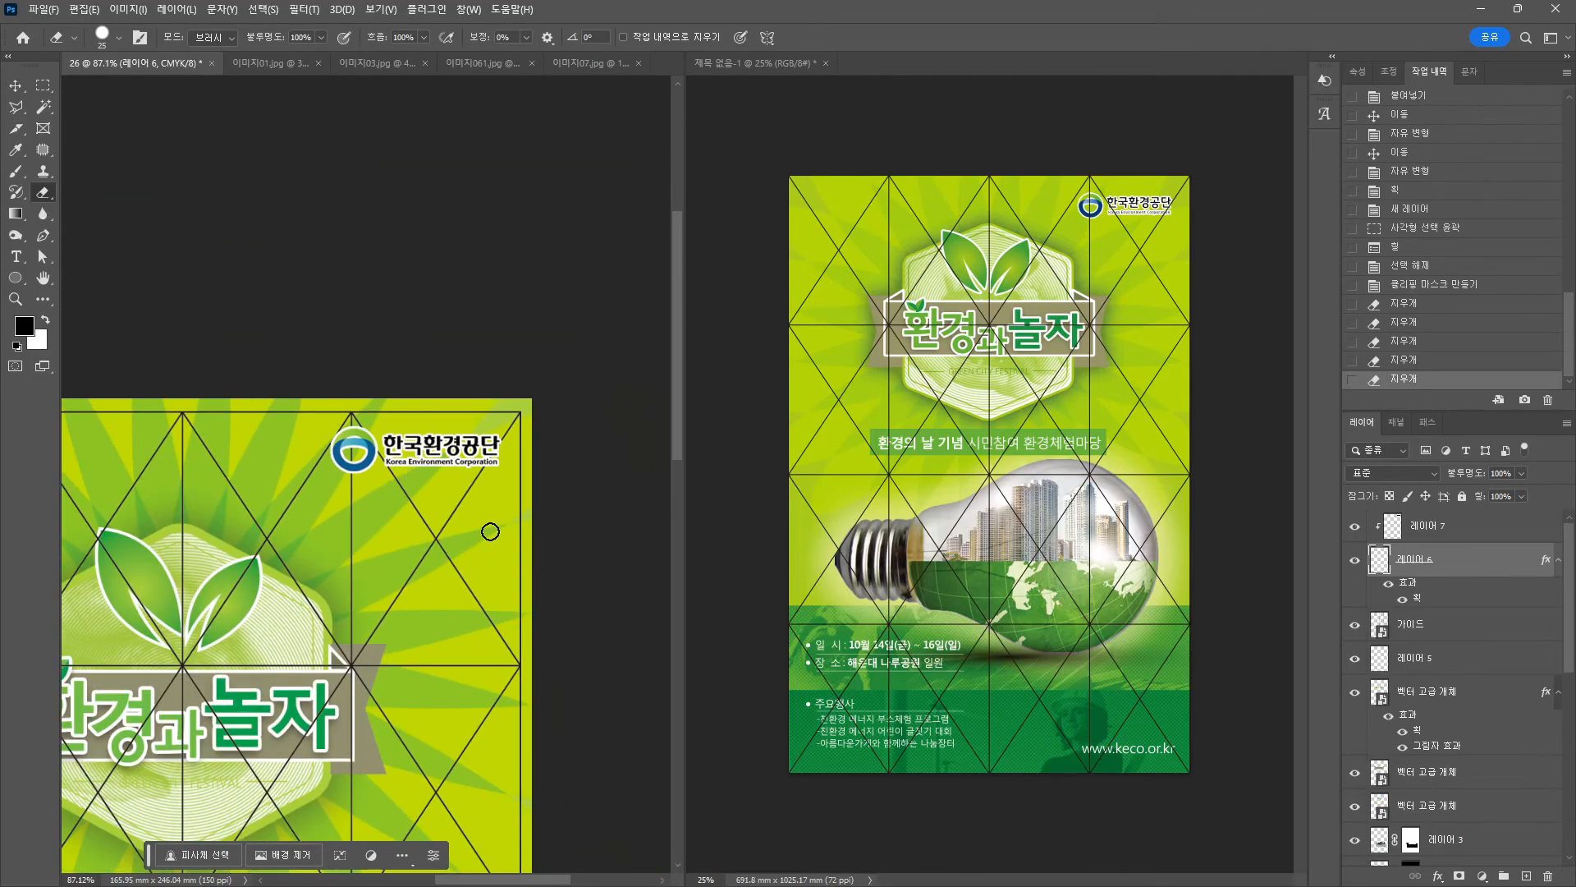
scroll(490, 531, down, 3)
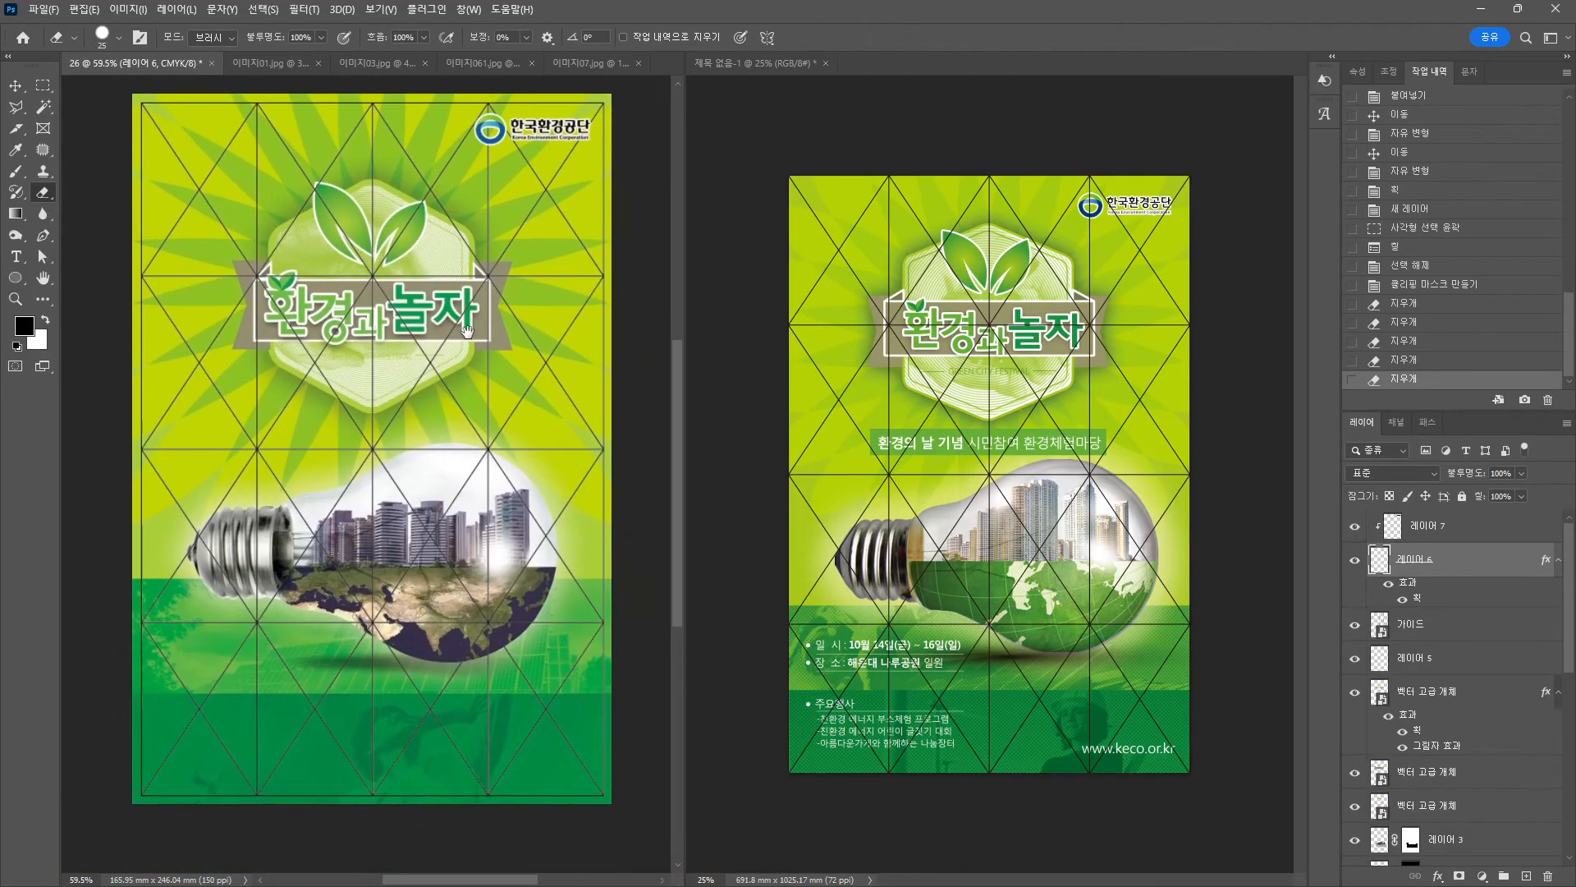
click(15, 85)
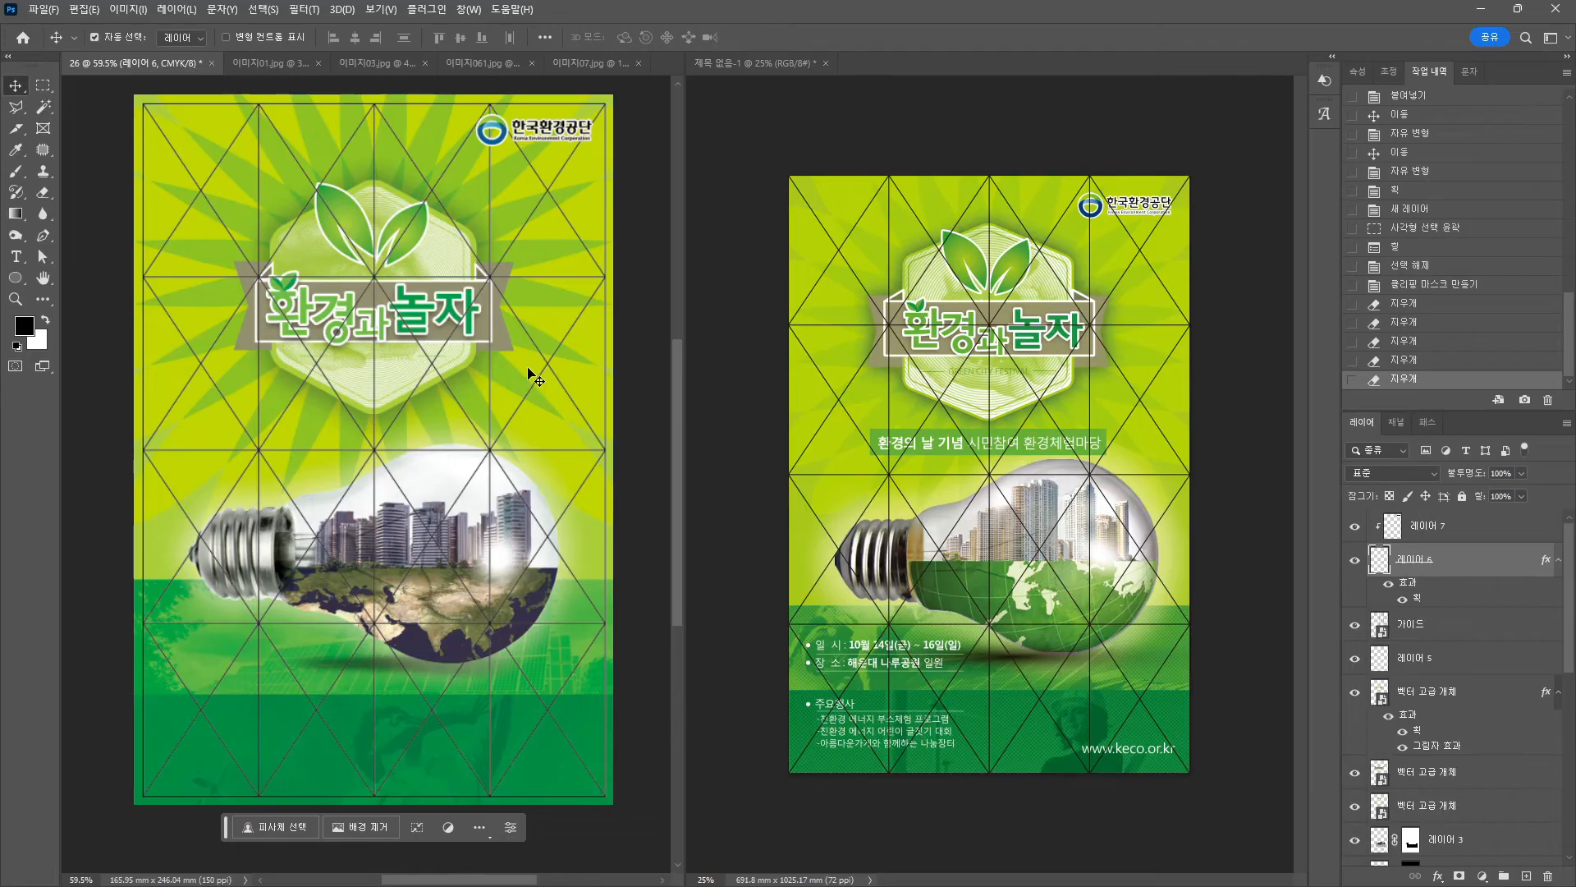
scroll(1469, 706, down, 10)
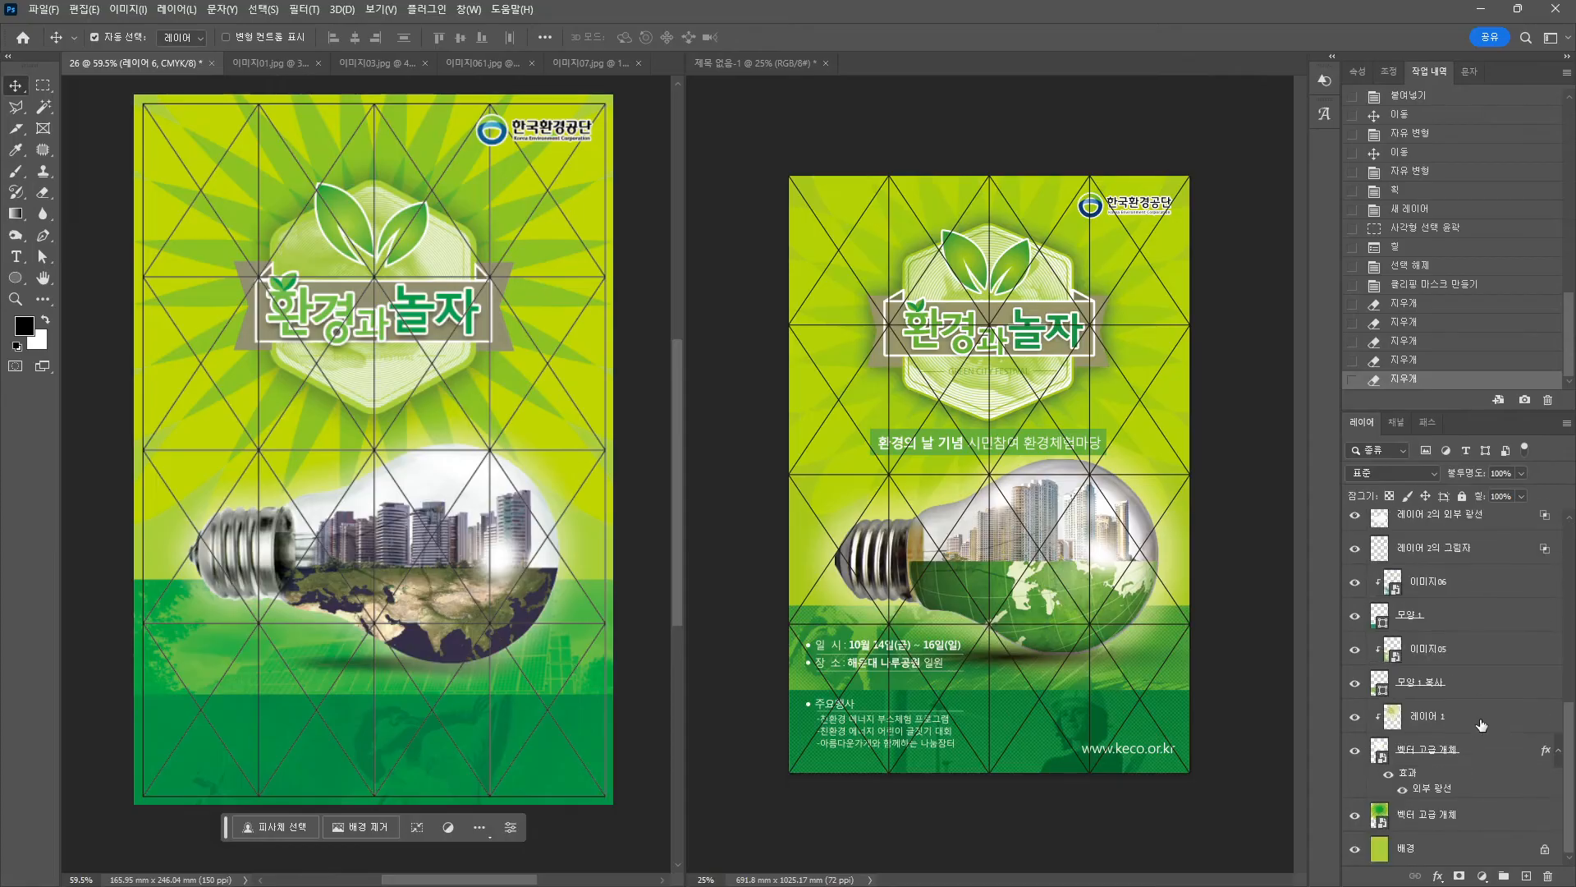
Hide the 가이드 triangle grid layer.
right_click(601, 284)
click(628, 293)
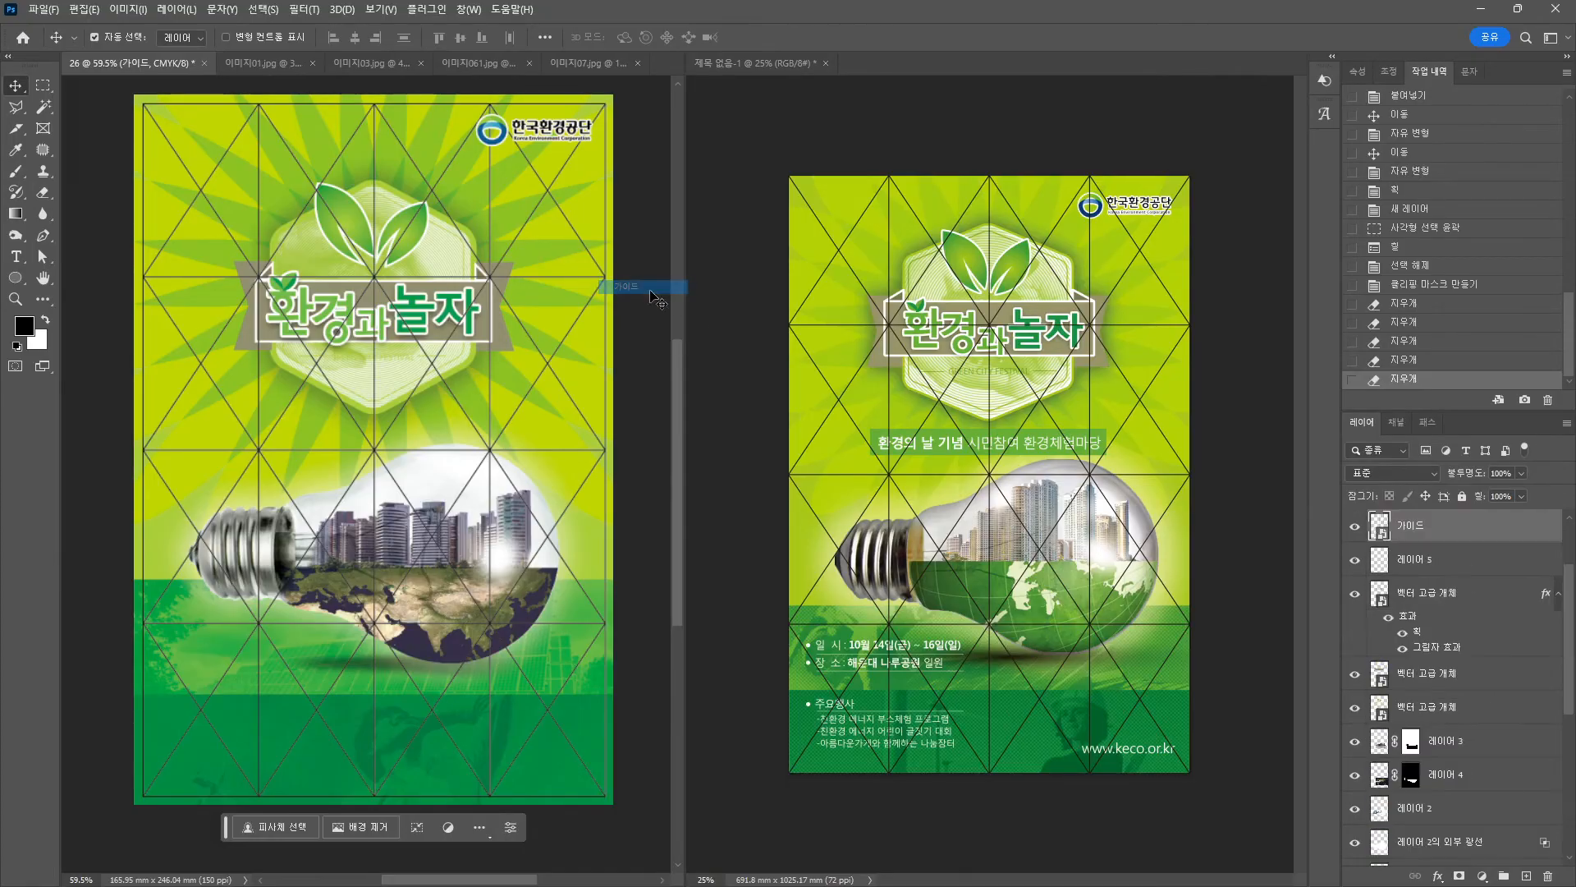
click(1354, 526)
Save the poster to the computer as 26.psd with maximum compatibility.
click(46, 8)
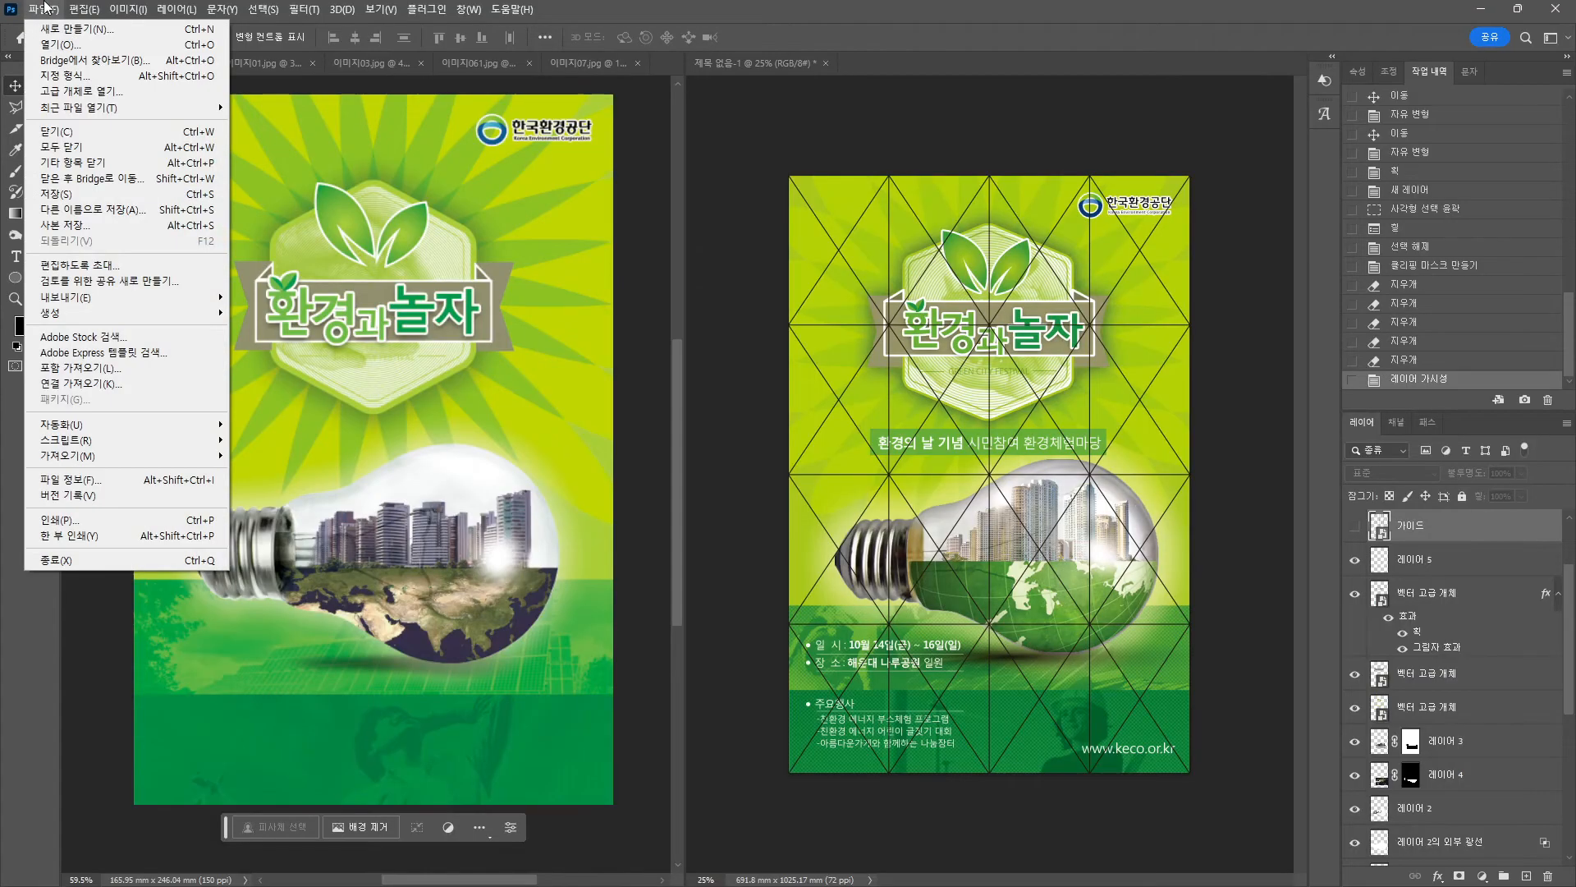
click(58, 194)
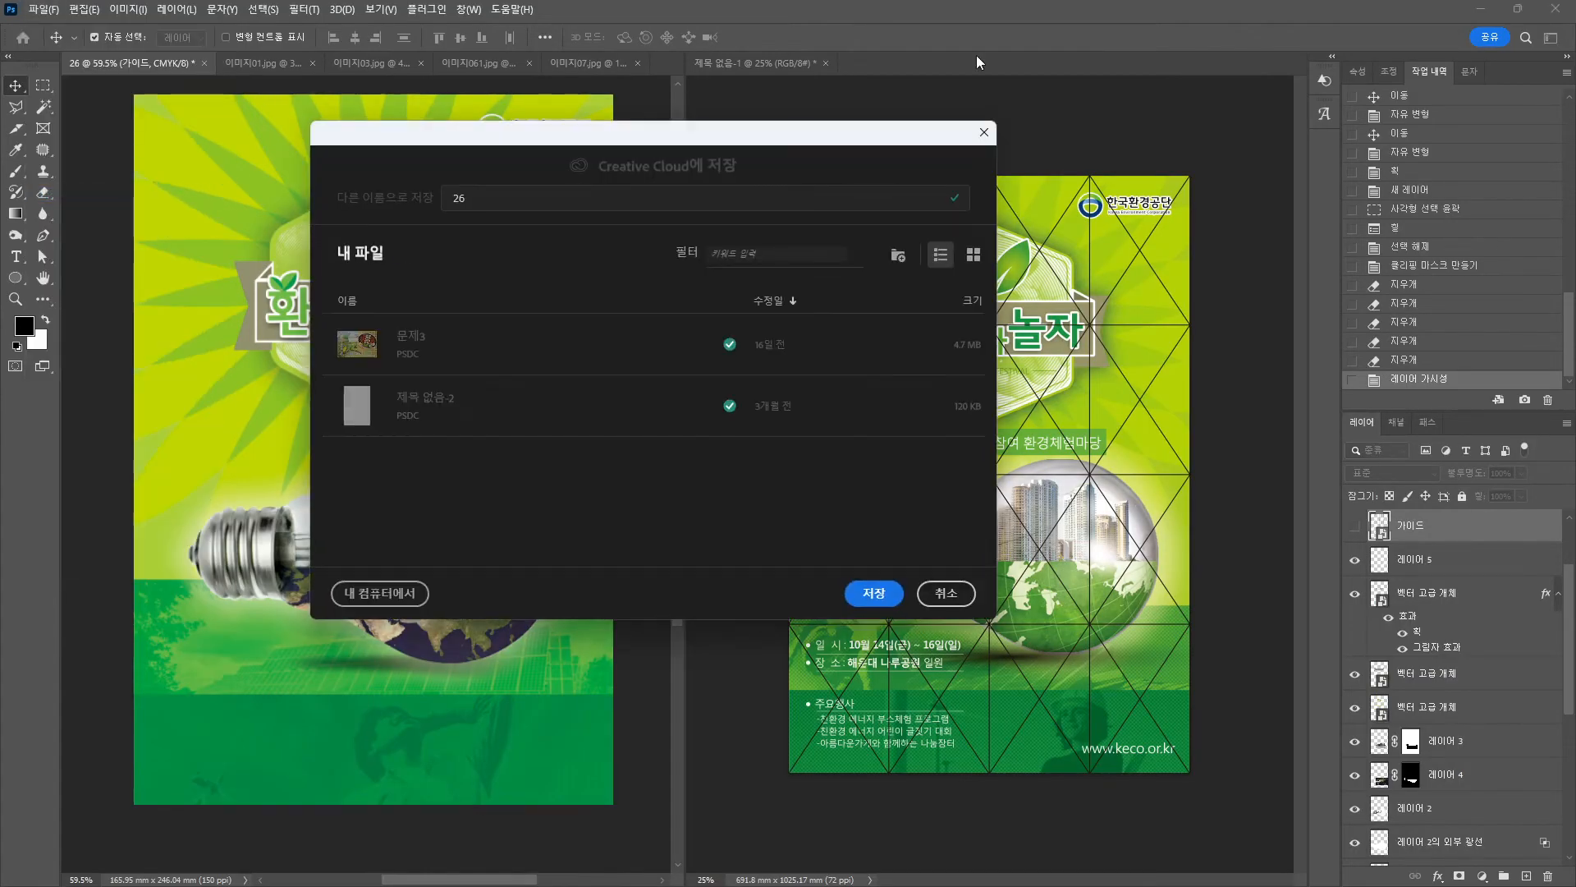
click(408, 594)
click(637, 476)
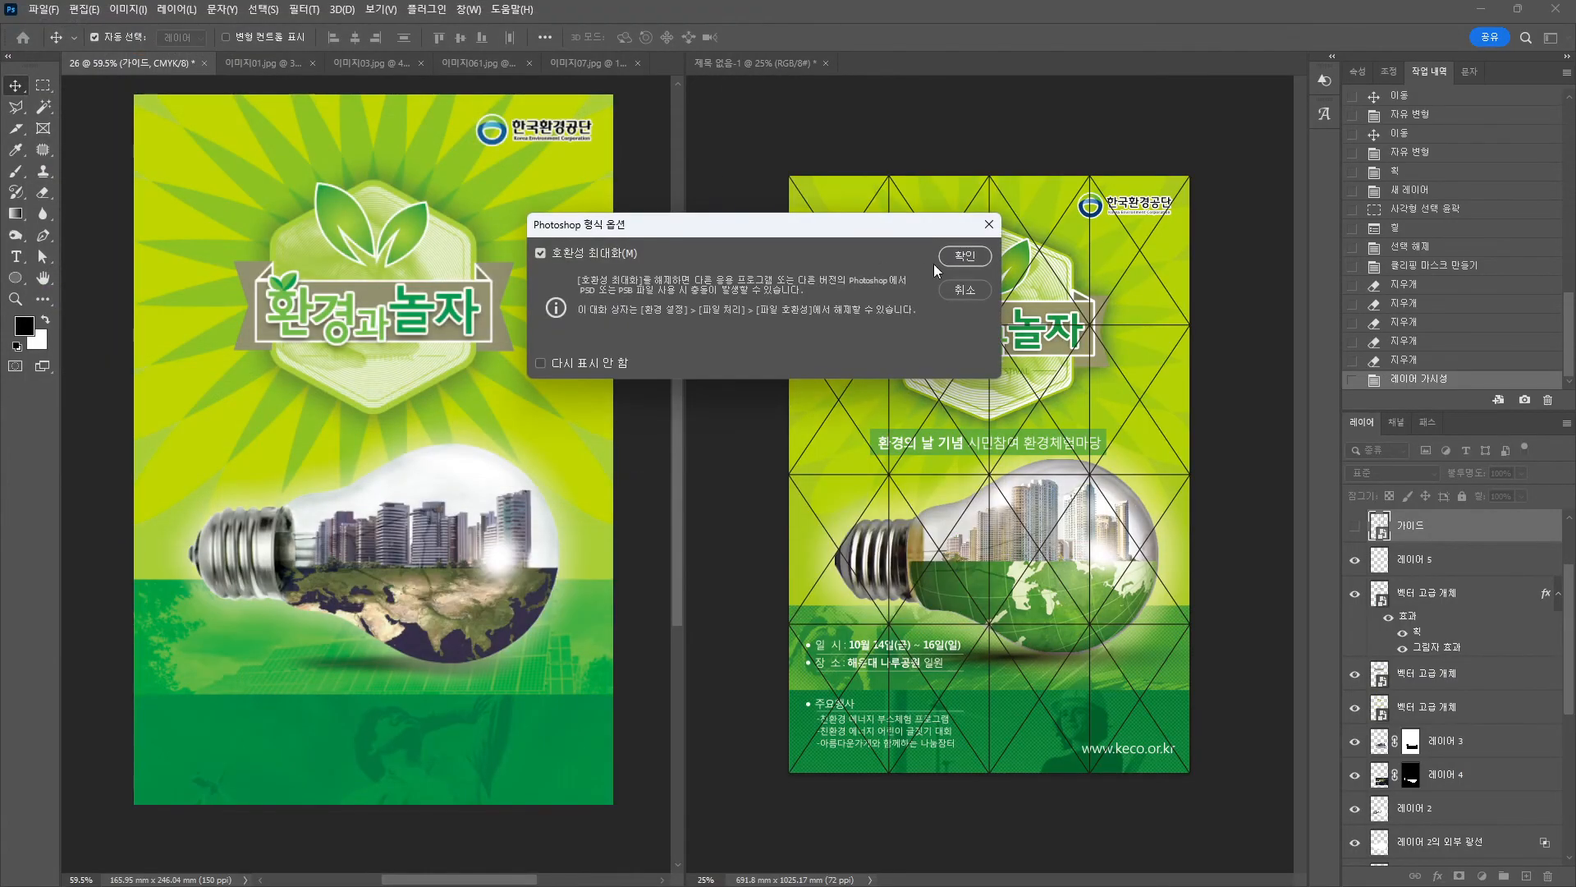
click(966, 256)
Save a JPEG copy of the poster at the default quality settings.
click(45, 9)
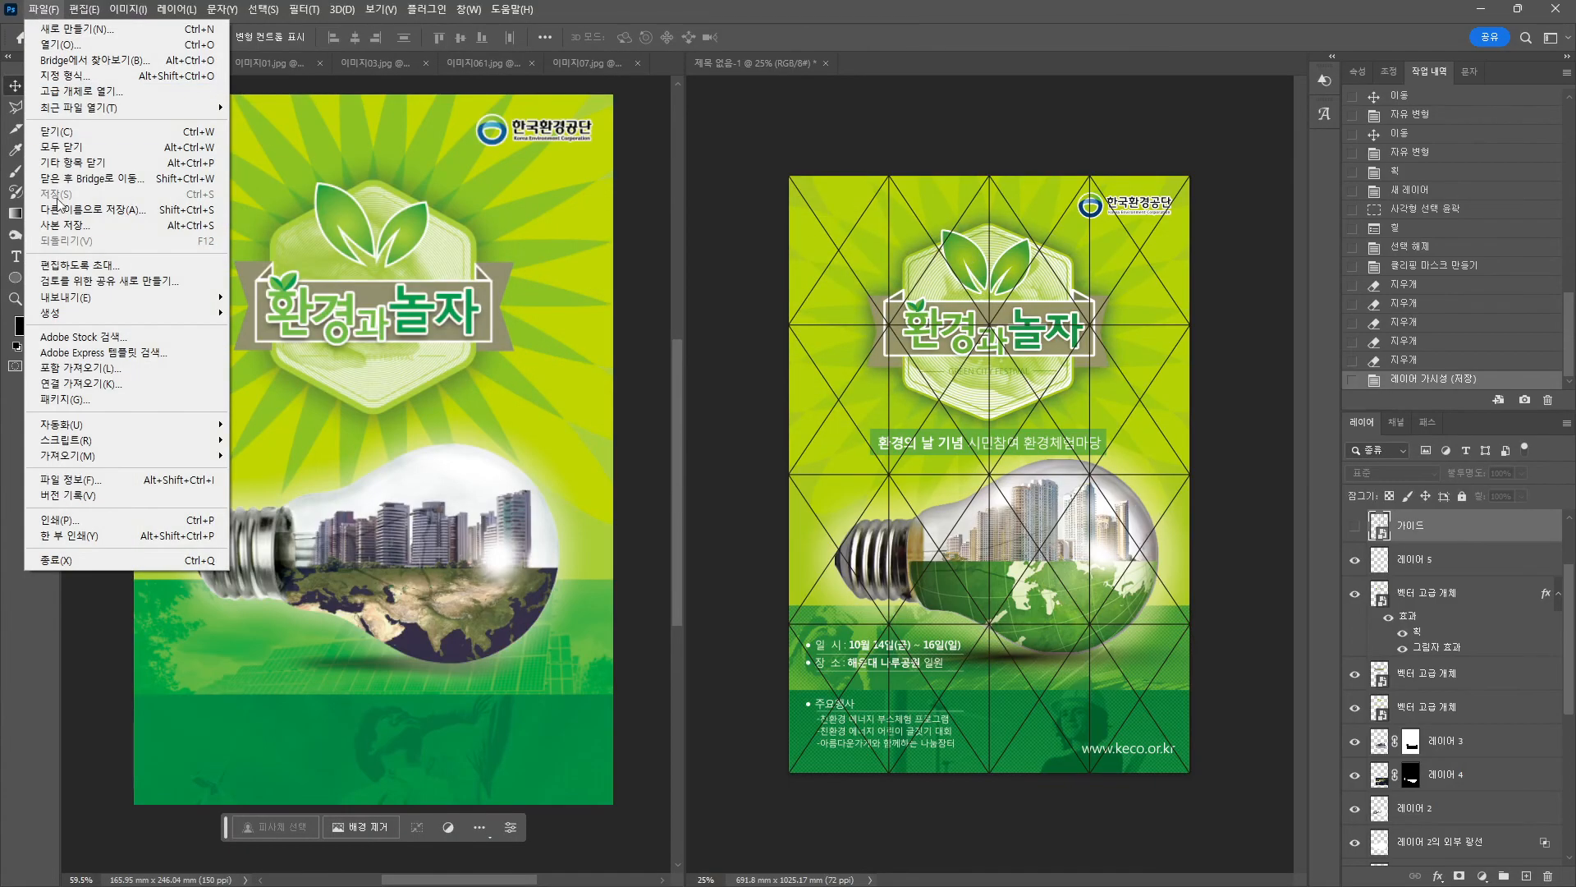
click(64, 225)
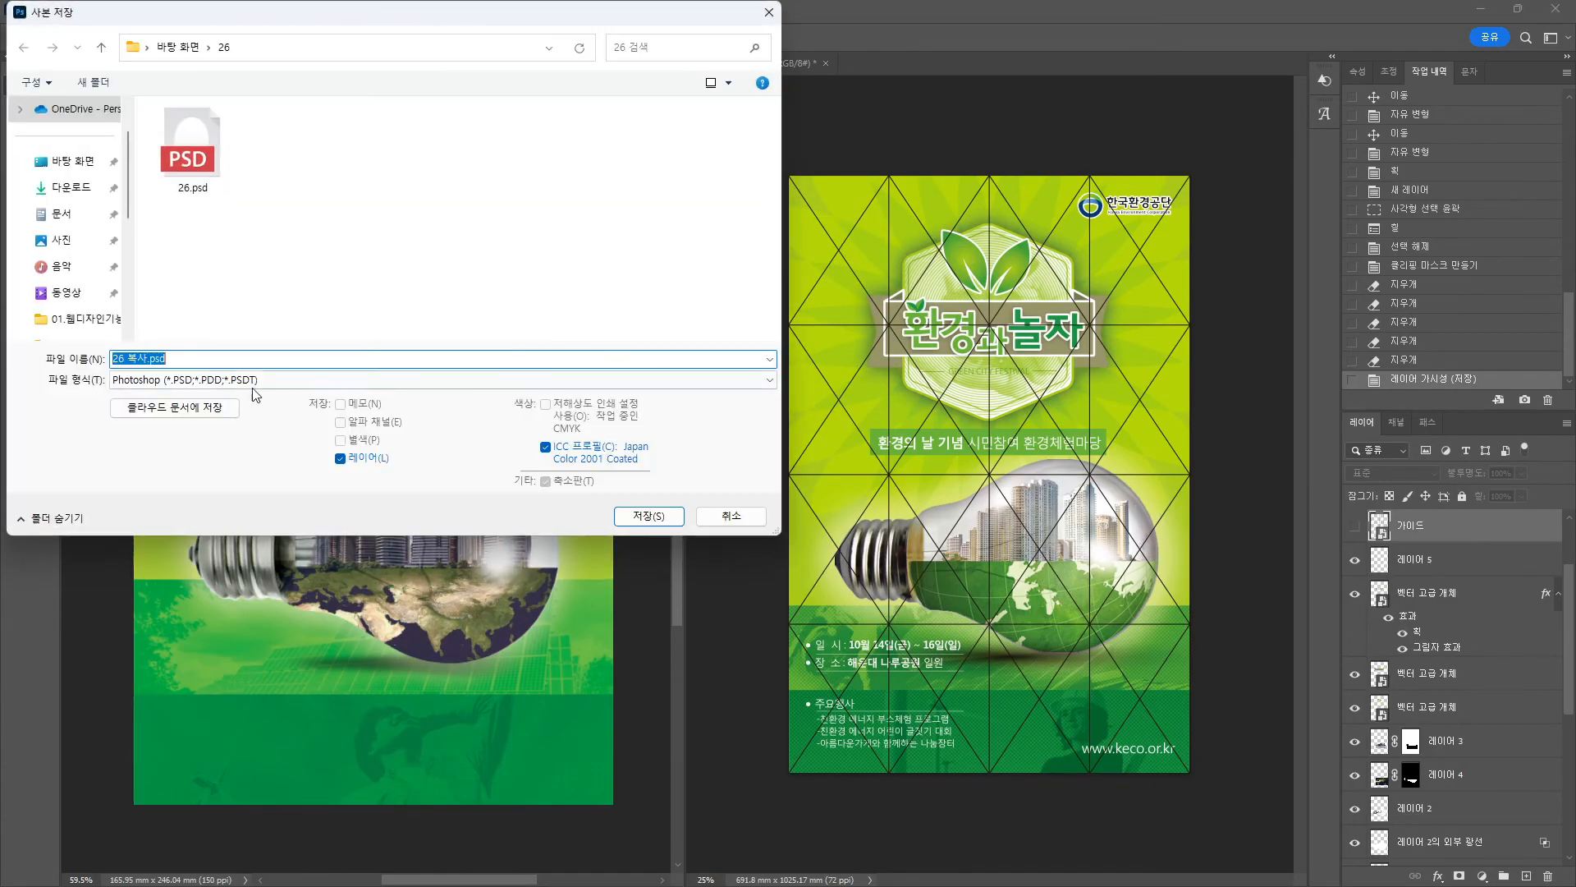
click(261, 380)
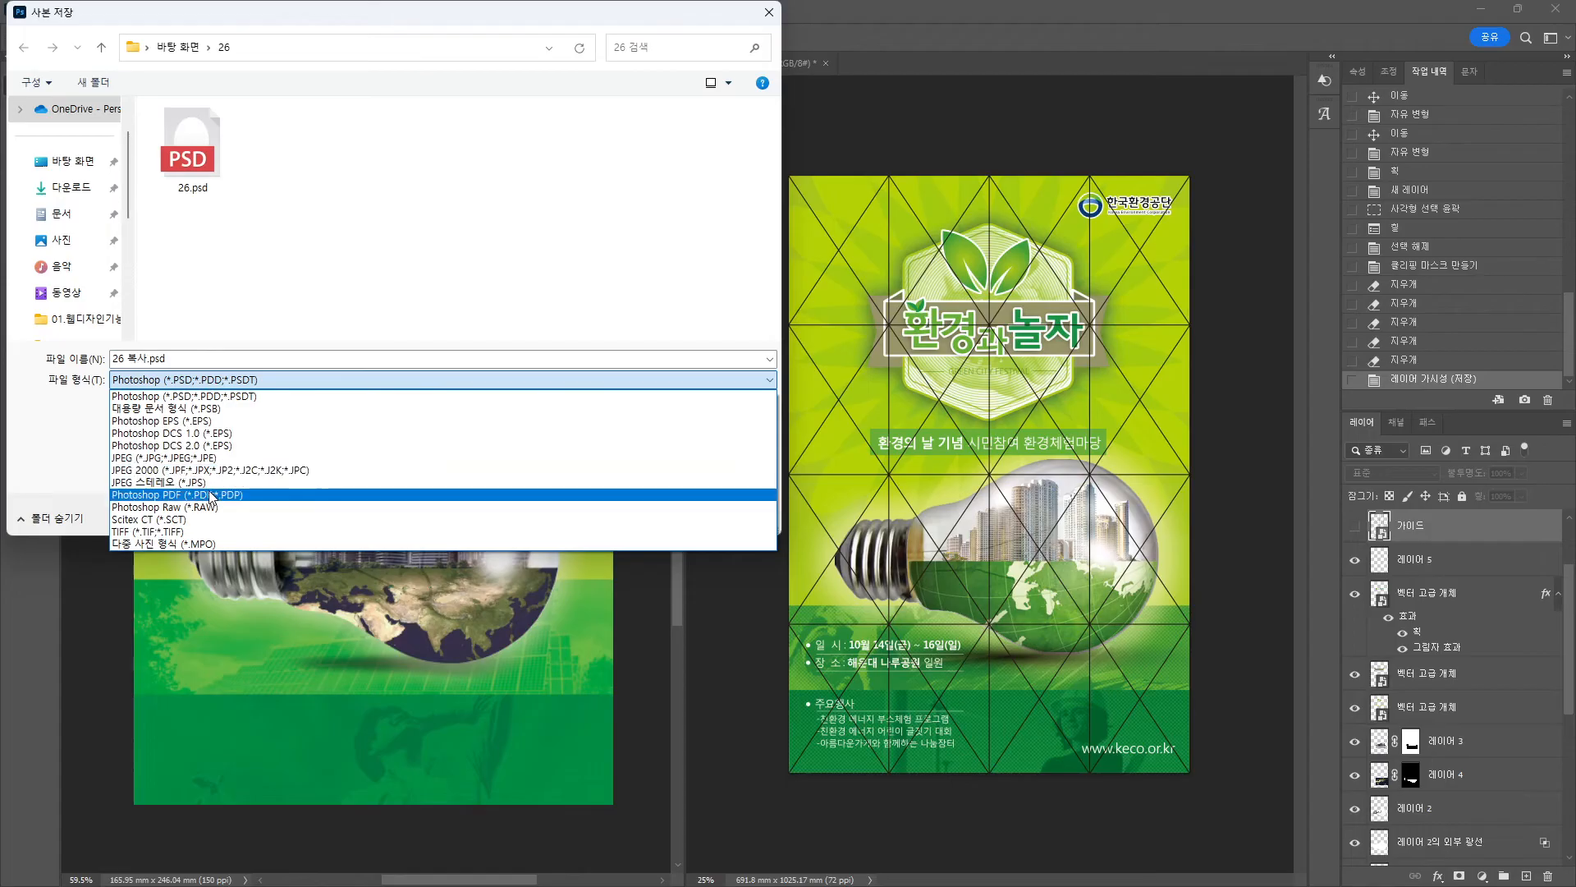
click(212, 457)
click(662, 517)
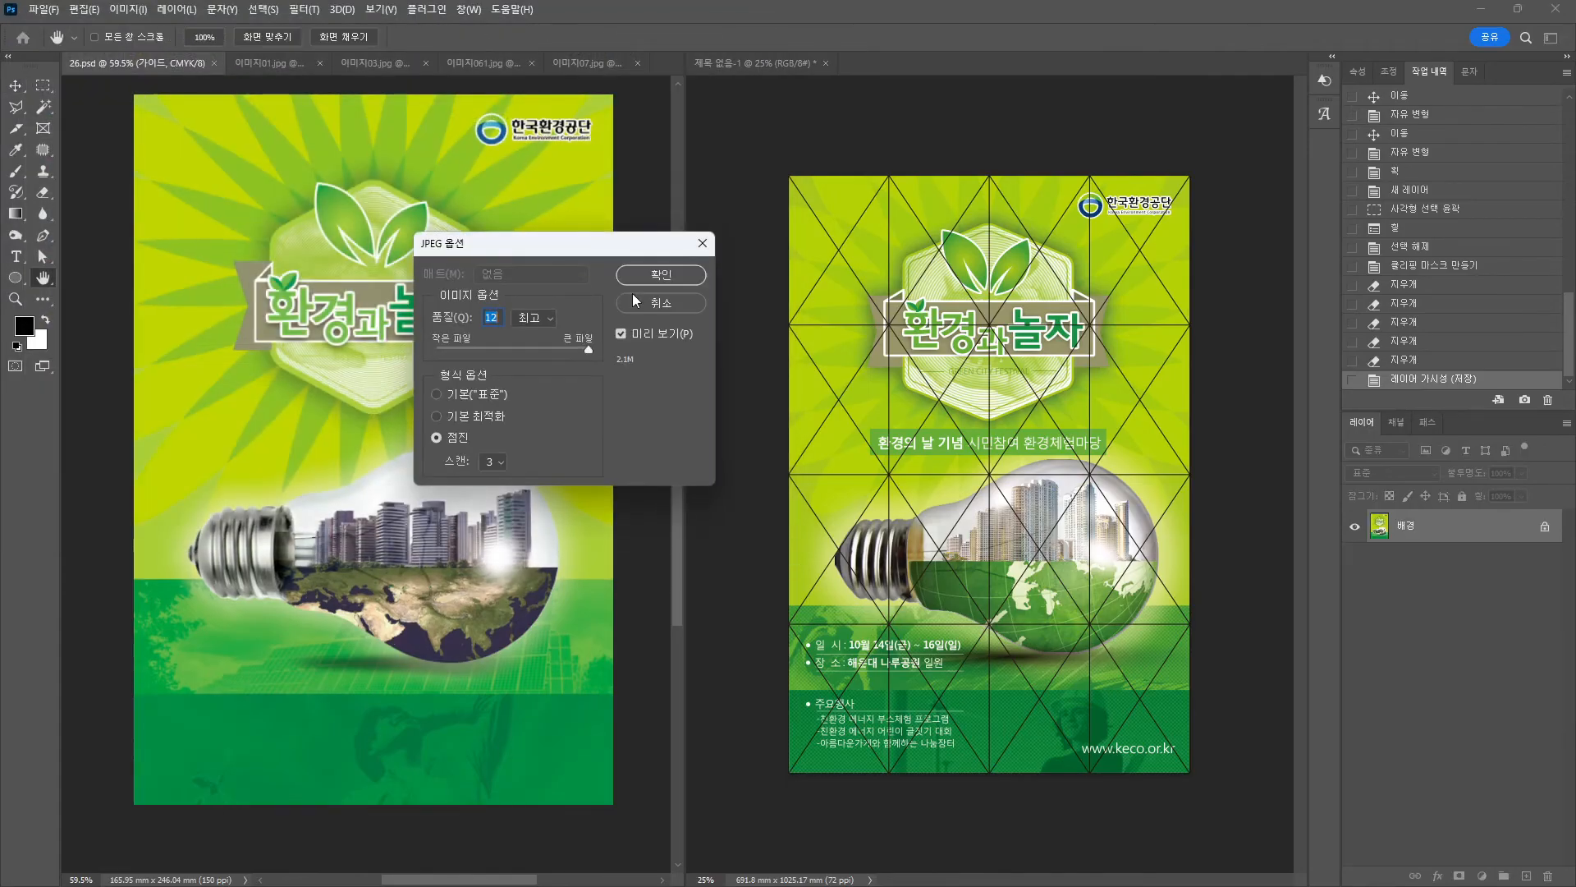
click(666, 279)
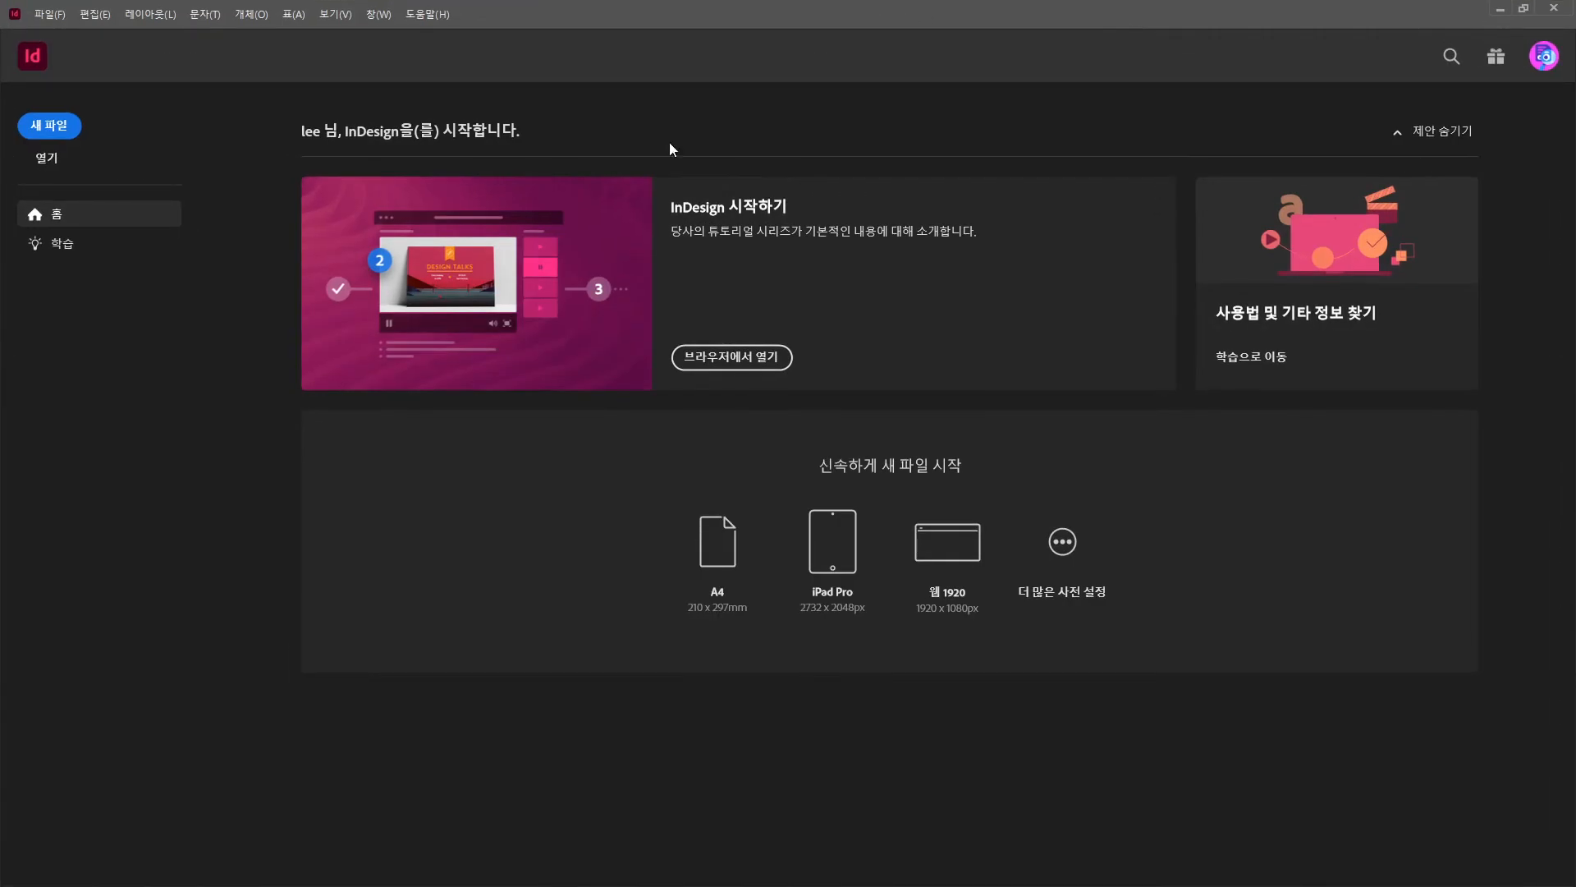
Start a new A4 portrait InDesign document named 26.
click(49, 14)
mouse_move(70, 34)
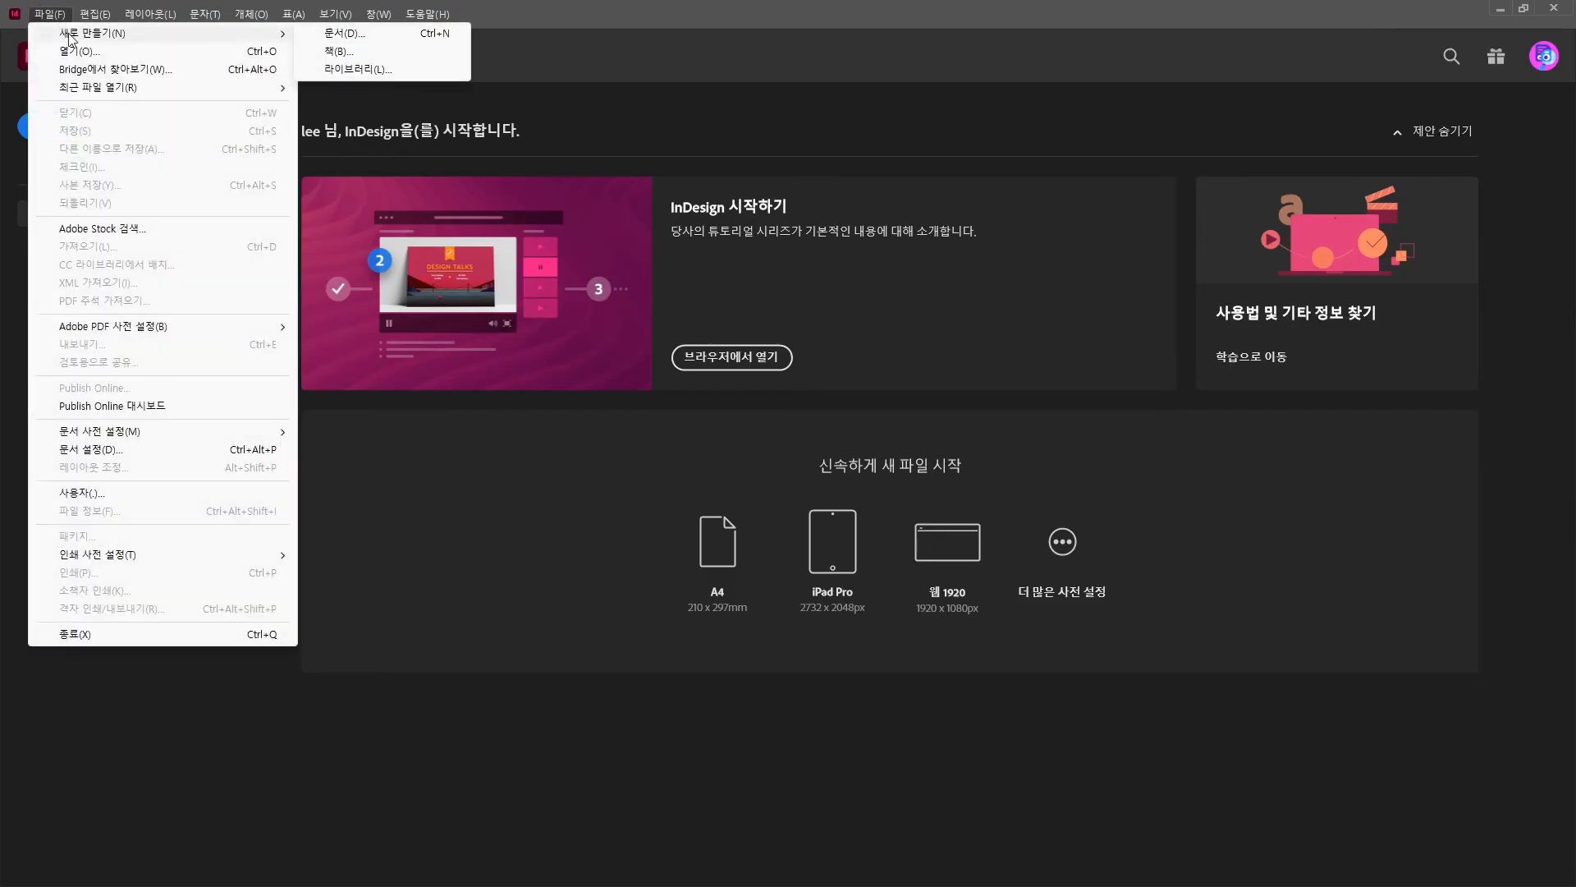
click(317, 35)
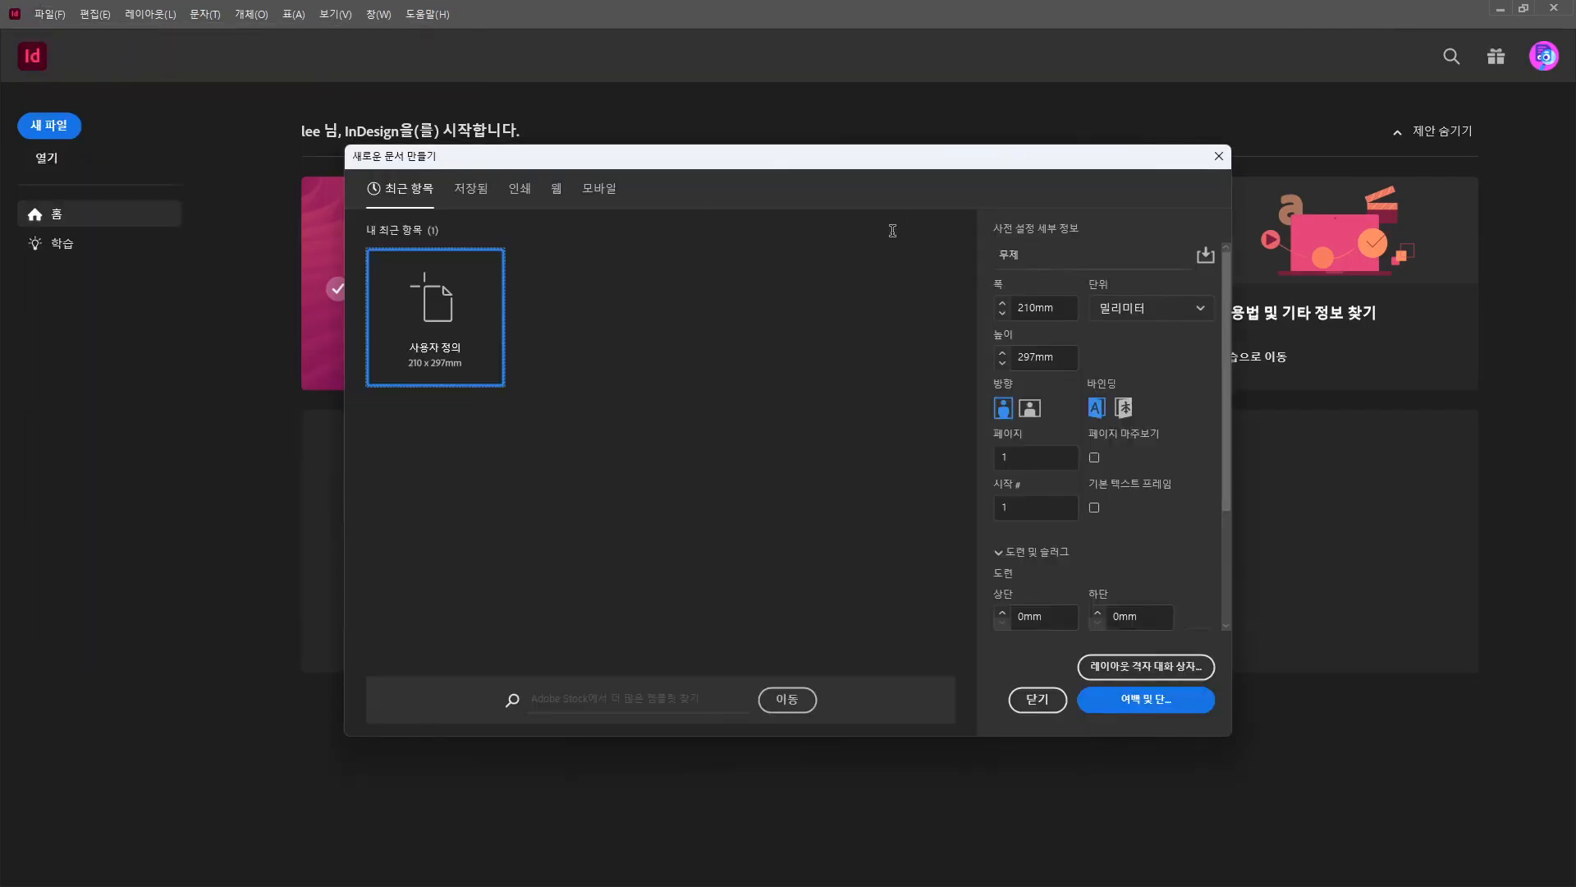
text(2)
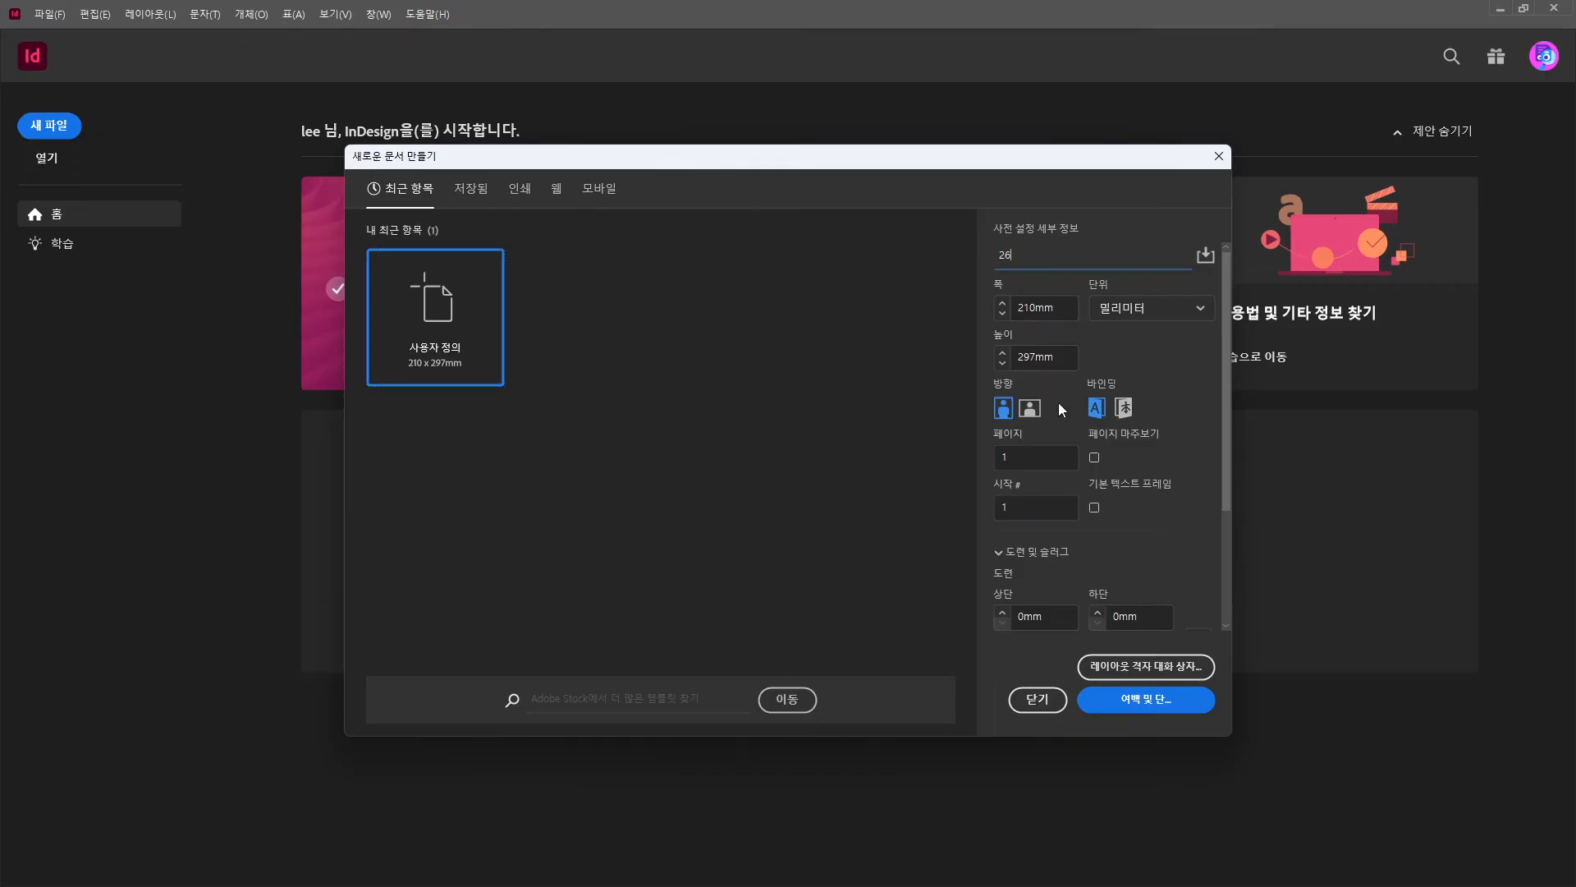
text(6)
scroll(1138, 545, down, 3)
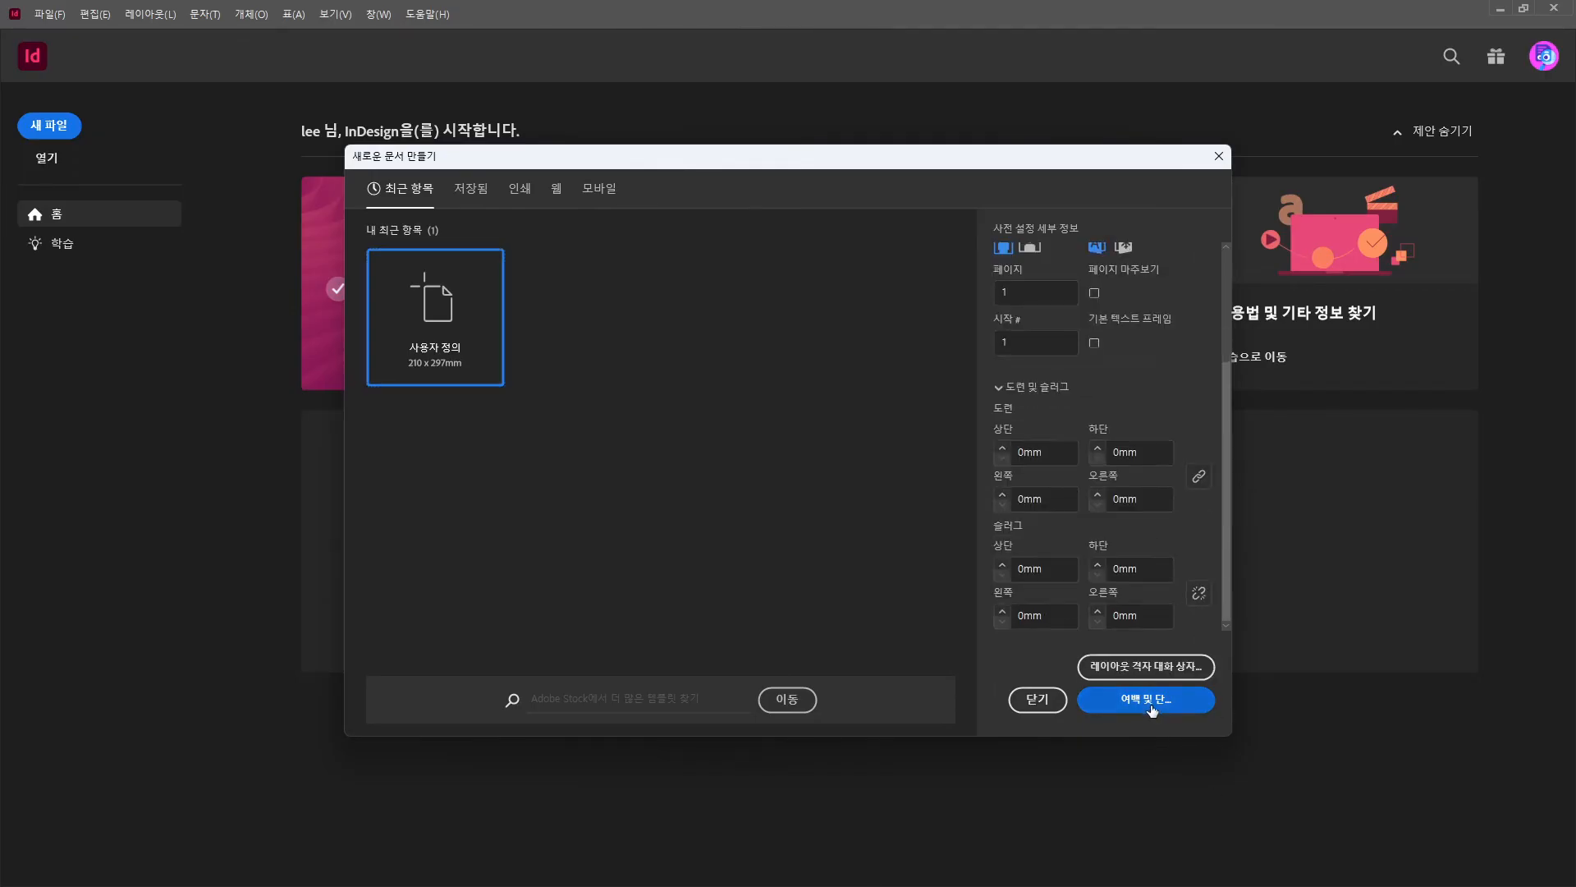
click(1152, 708)
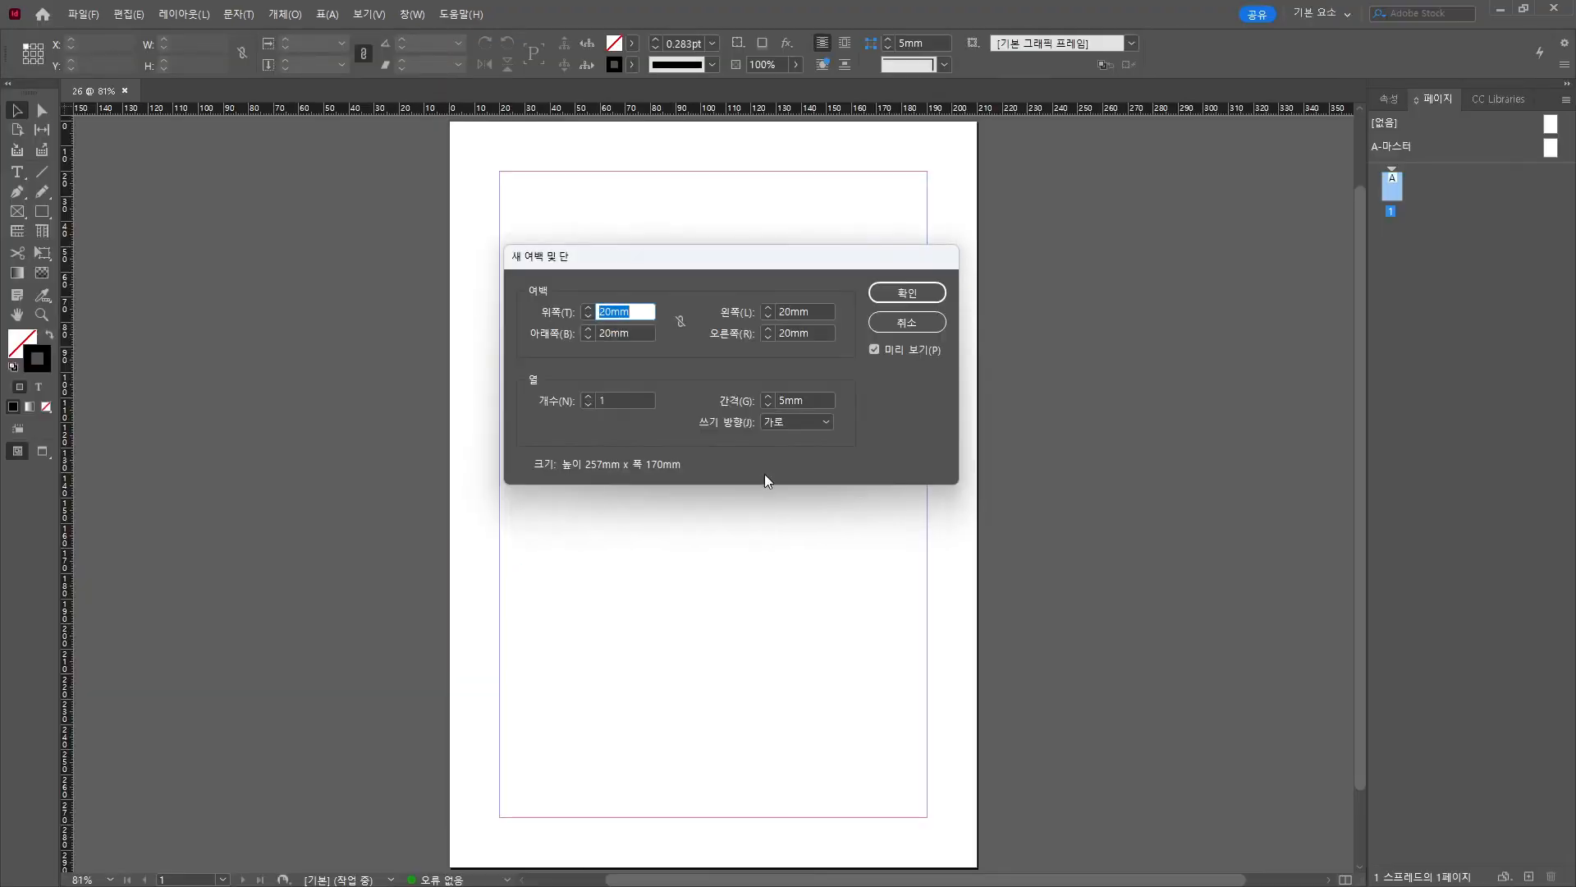
Work out (210−166)/2 in the calculator and set left and right margins to 22 mm.
drag(593, 252, 592, 250)
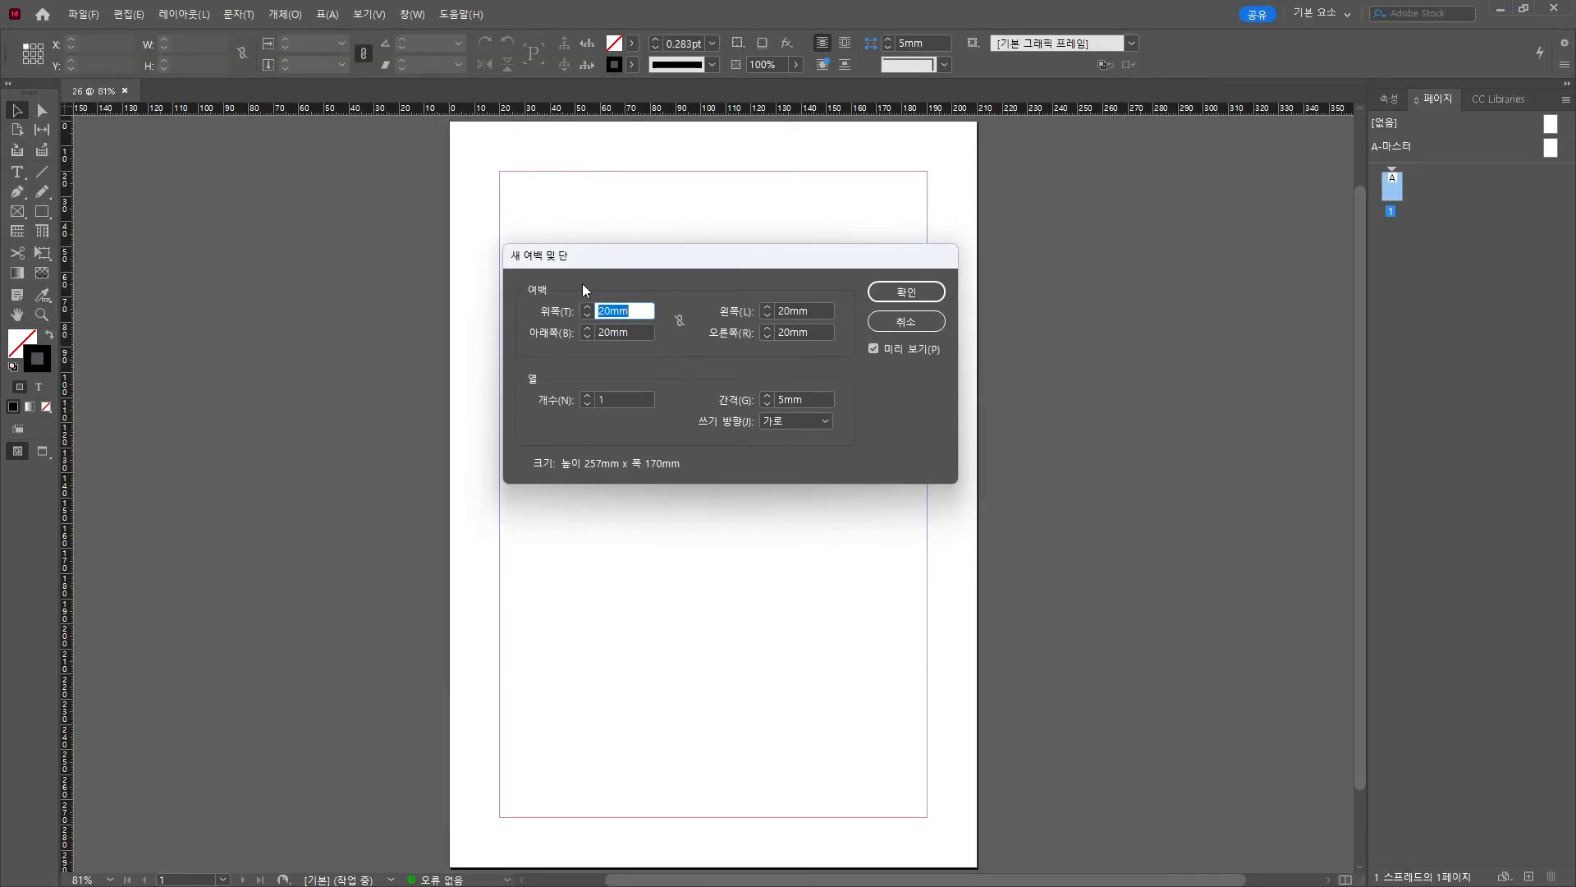
key(XF86Calculator)
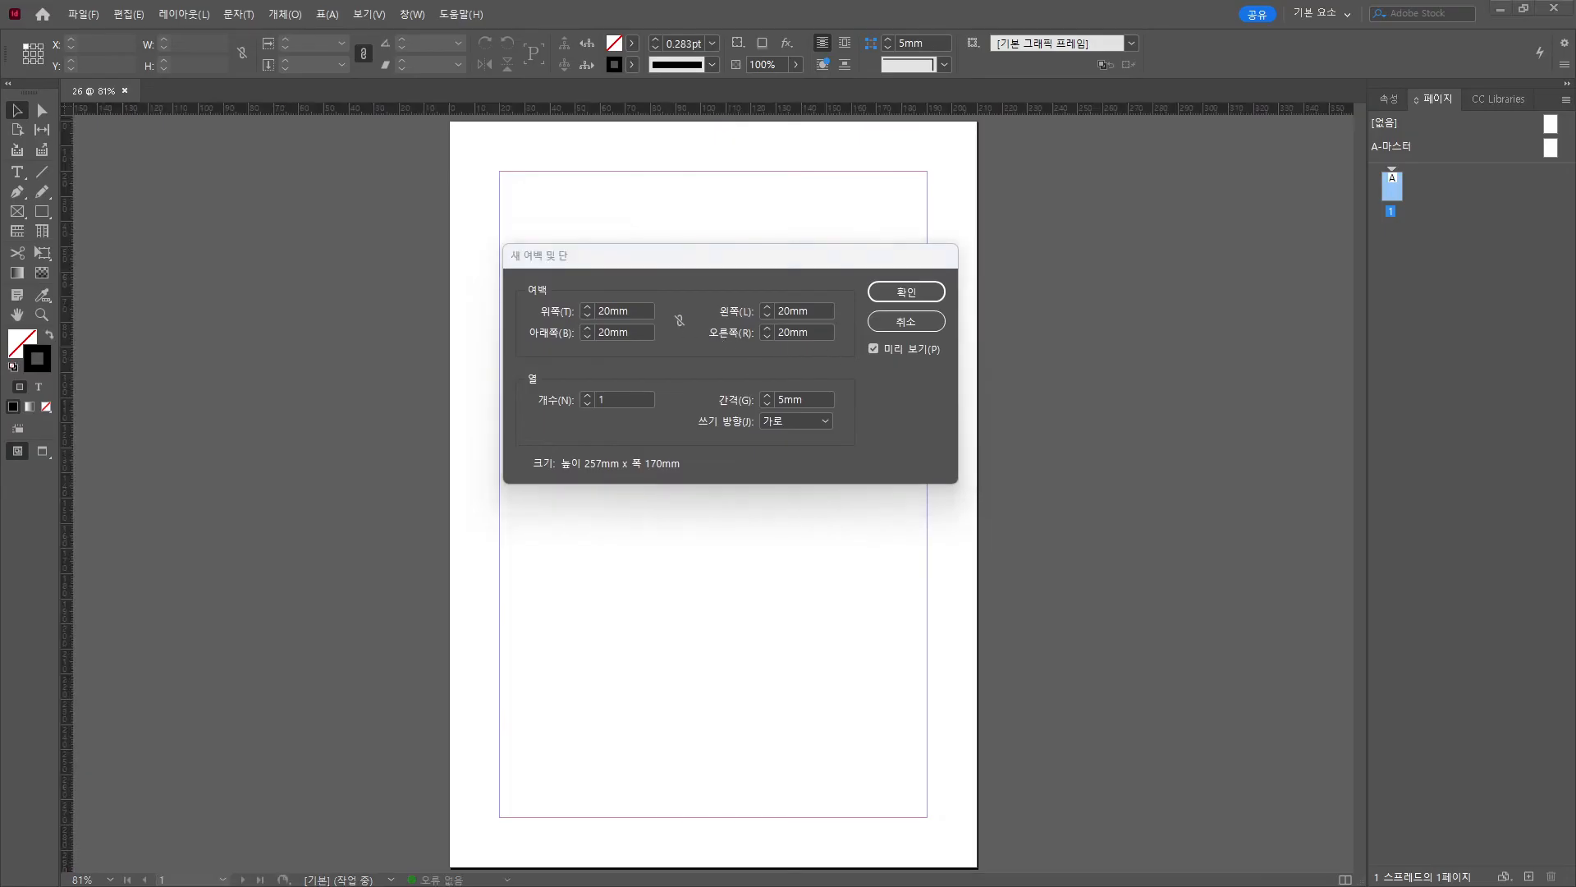
drag(407, 173, 303, 220)
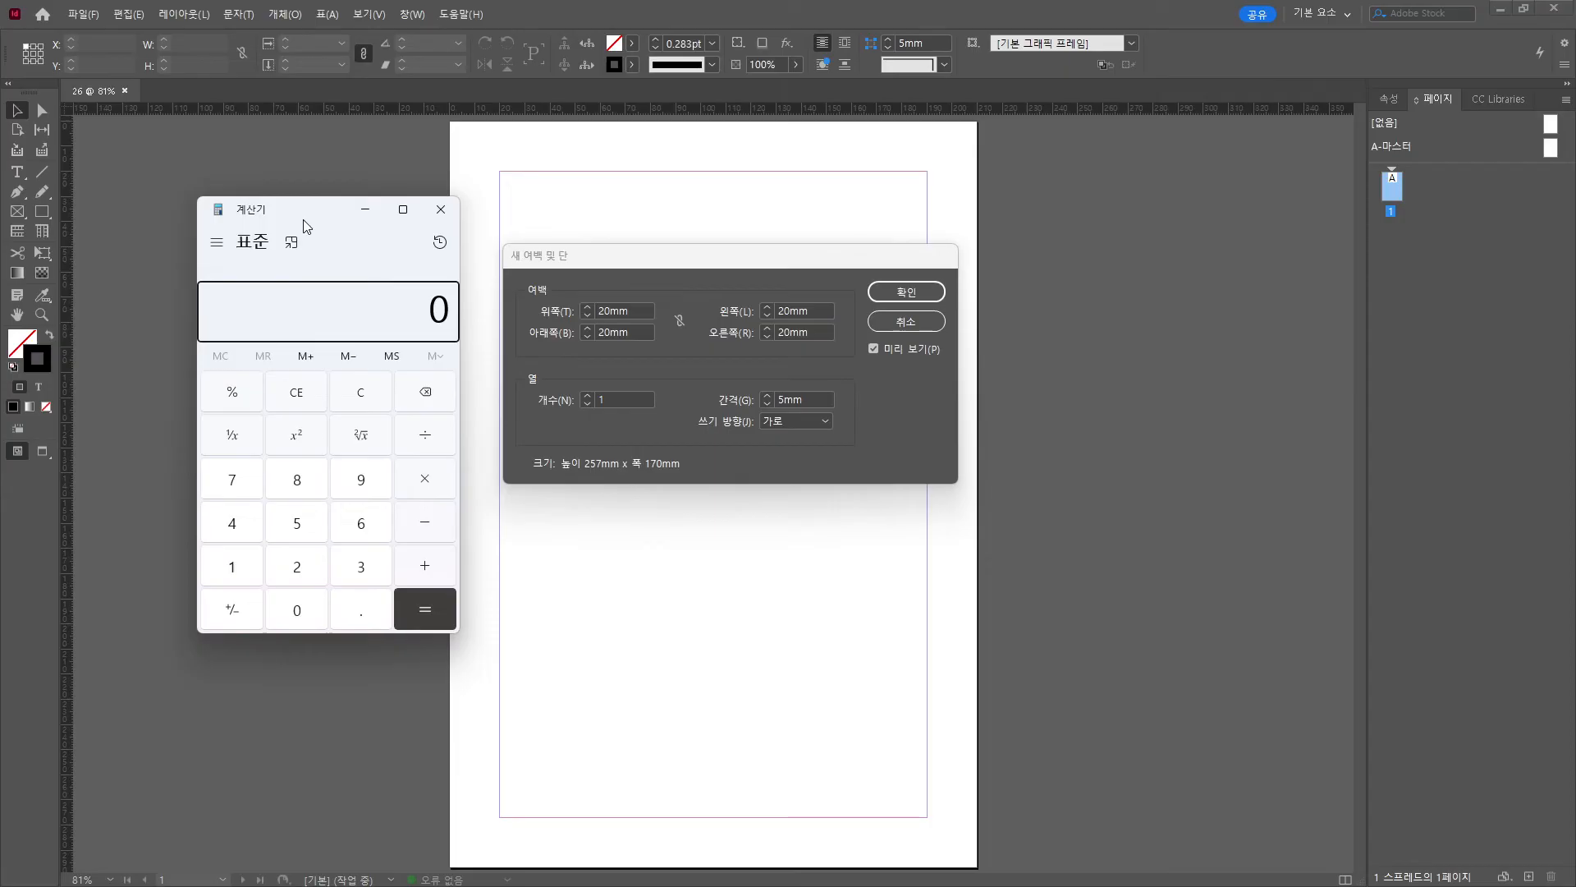
text(210)
text(166)
key(Return)
text(/2)
key(Return)
click(811, 312)
text(222)
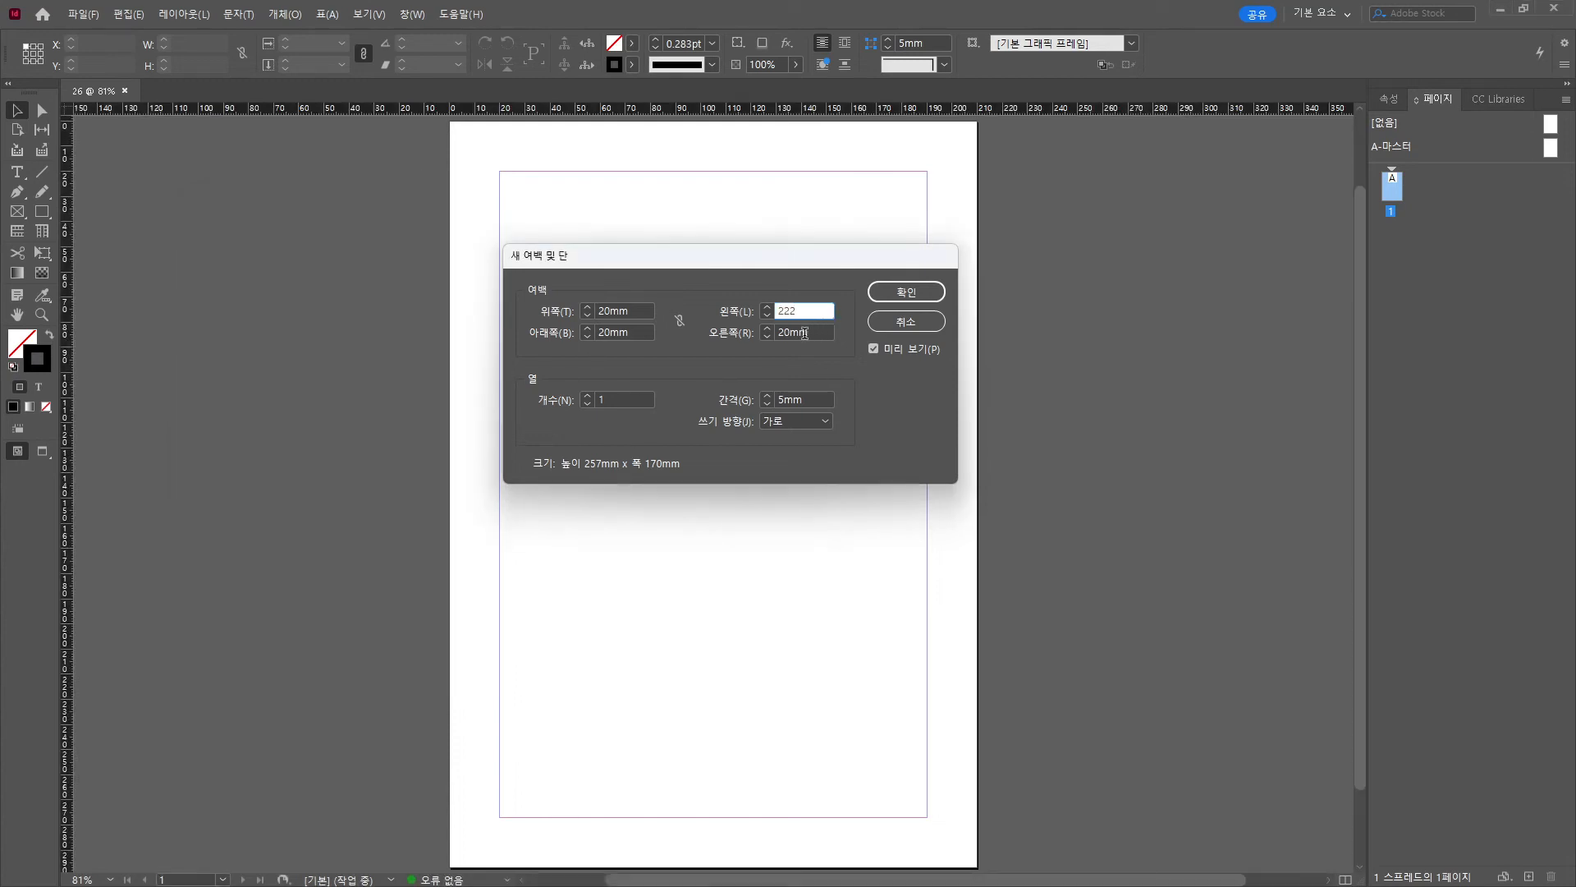
key(BackSpace)
key(Tab)
text(22)
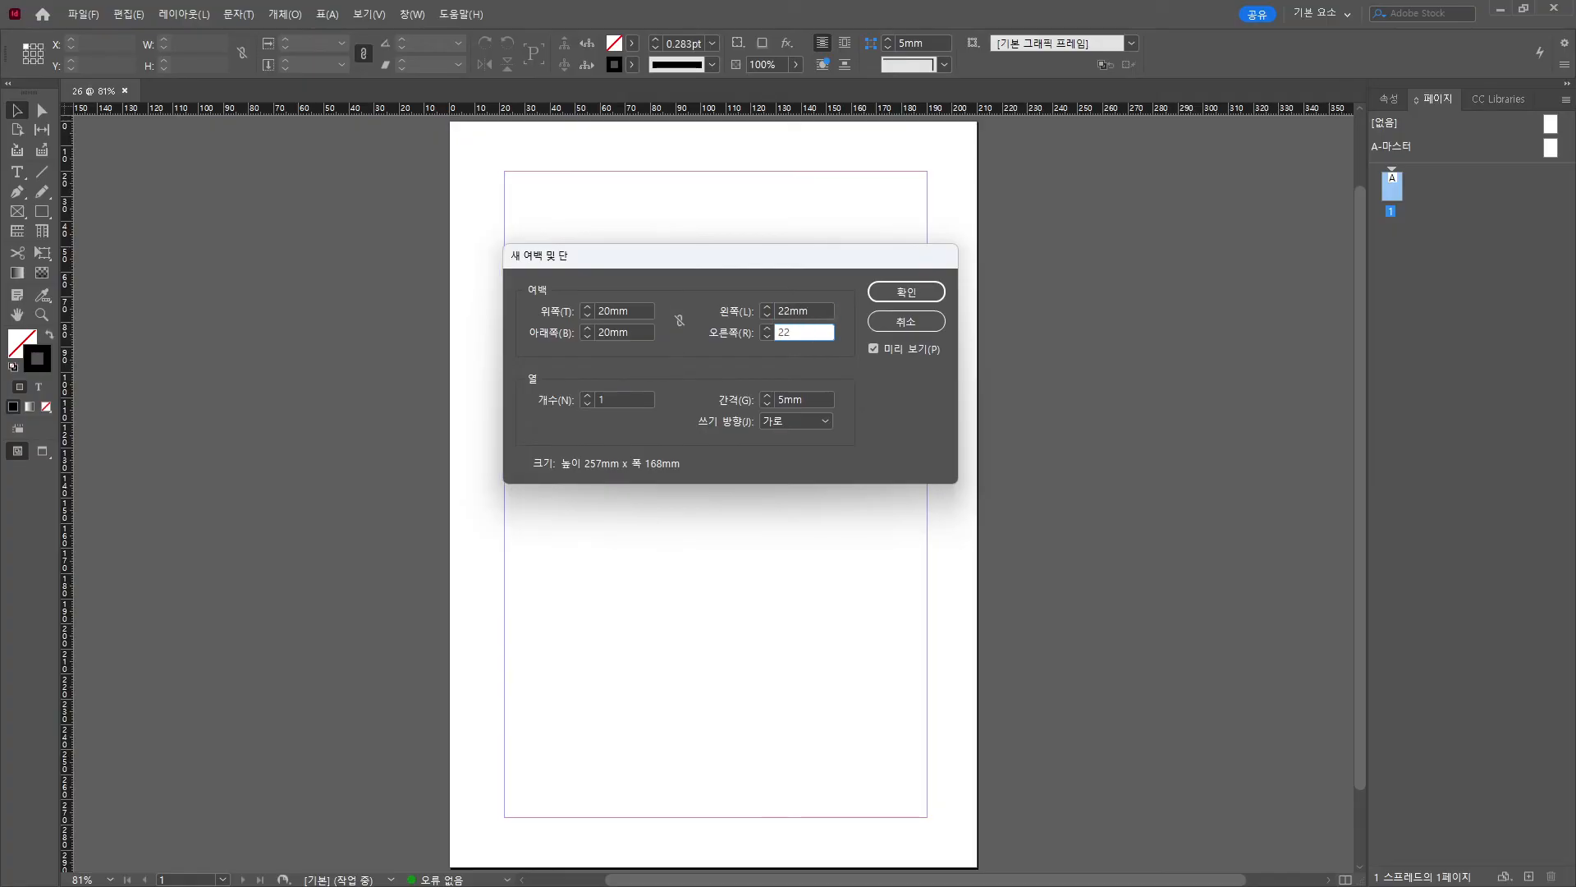
Set the top margin to 25.5 mm and bottom to 25 mm, then create the document.
key(alt+Tab)
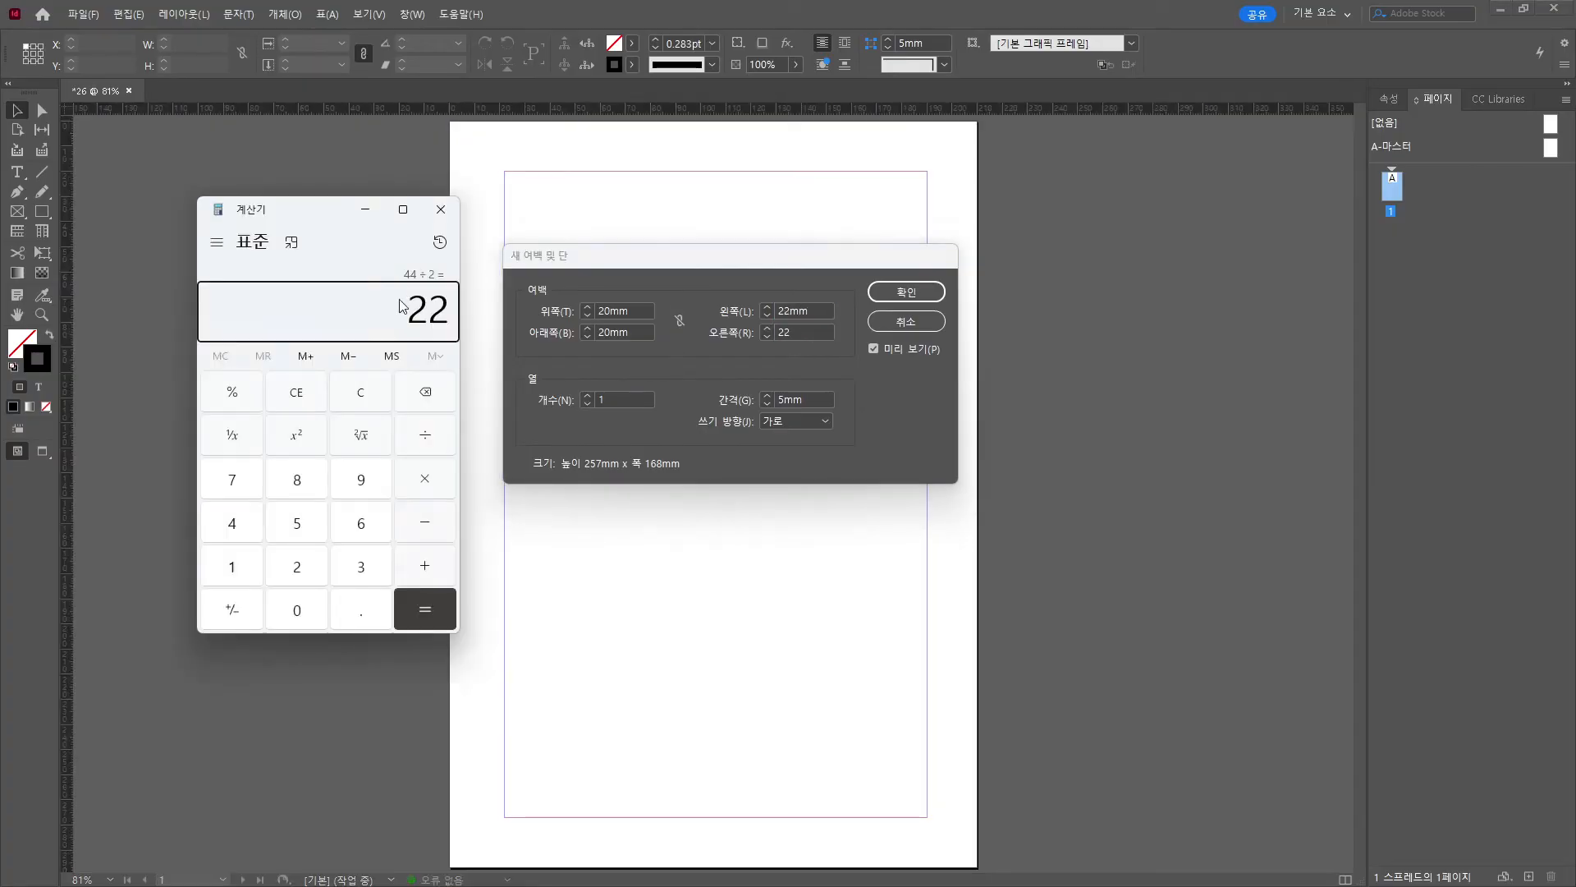
text(297)
text(246)
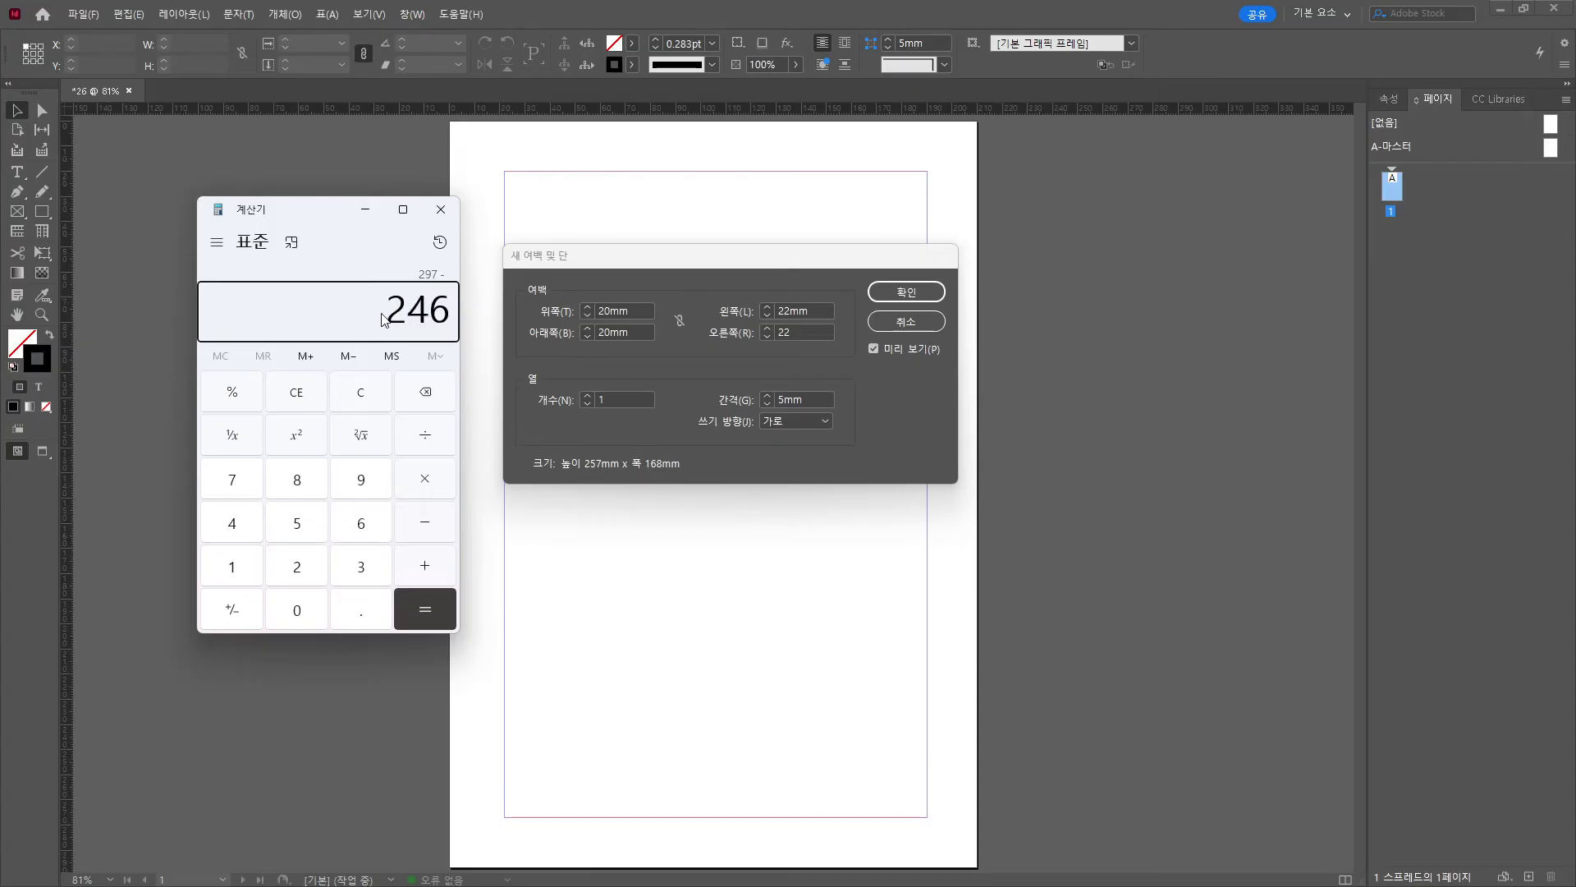
text(/2)
key(Return)
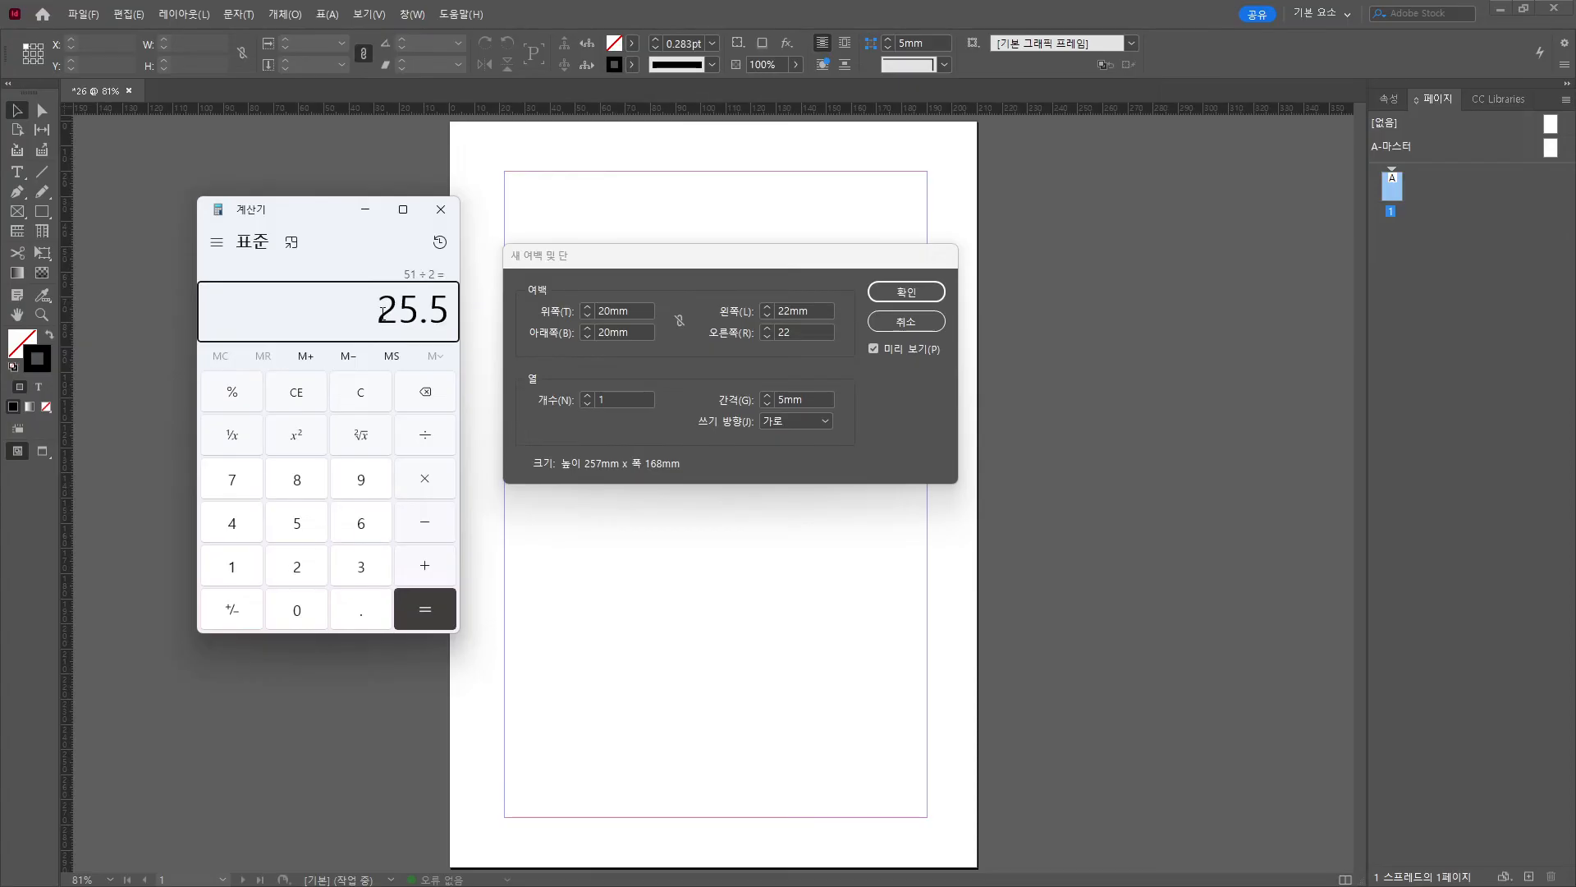
click(617, 305)
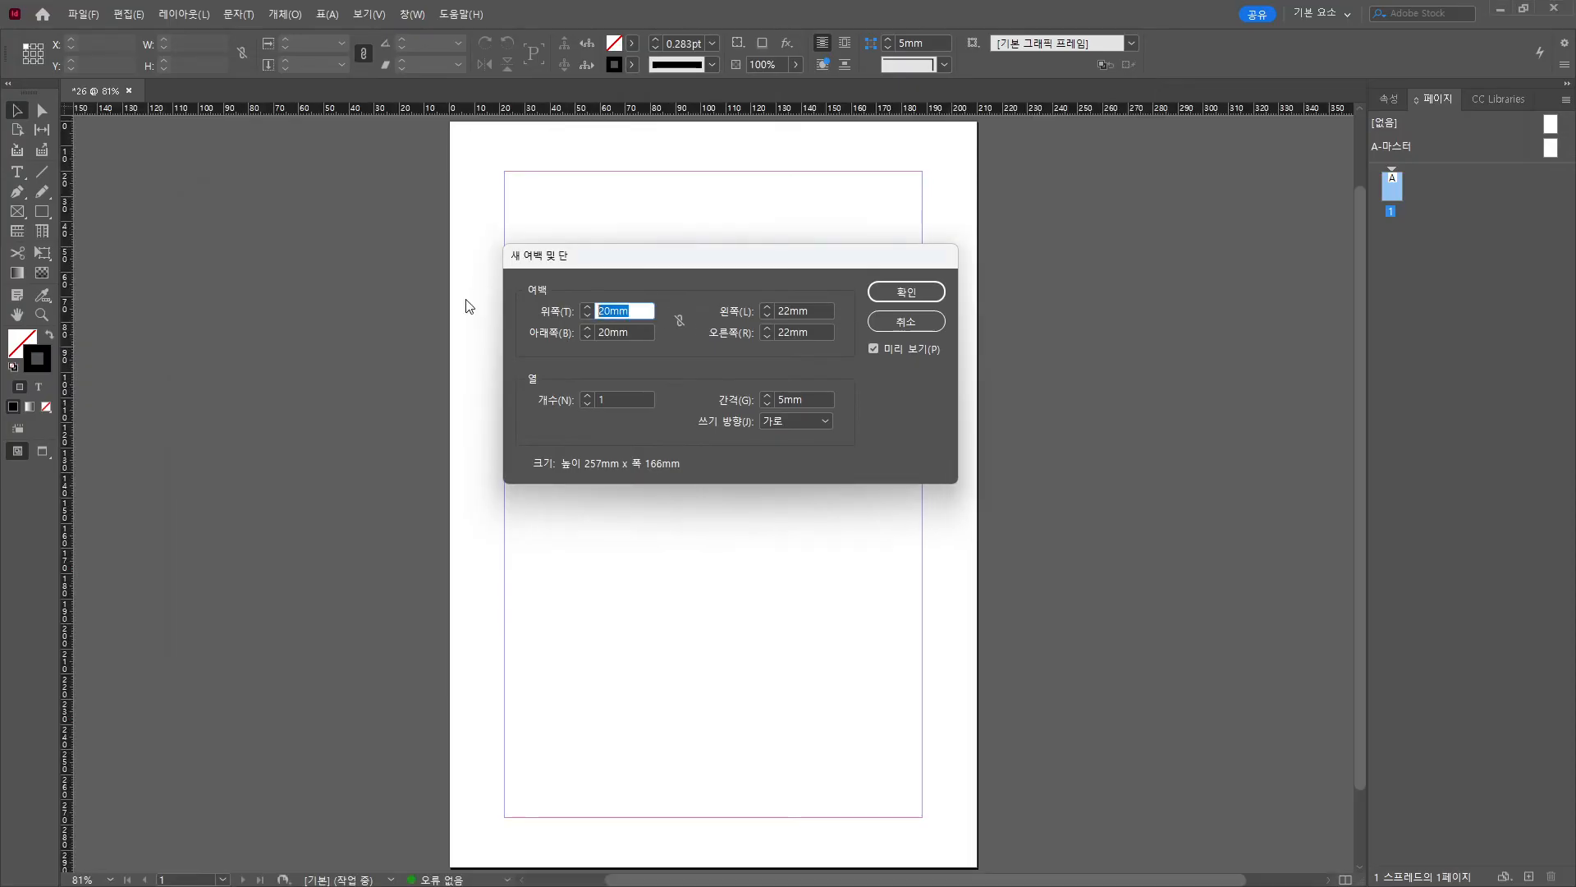
text(25.5)
key(Tab)
text(25)
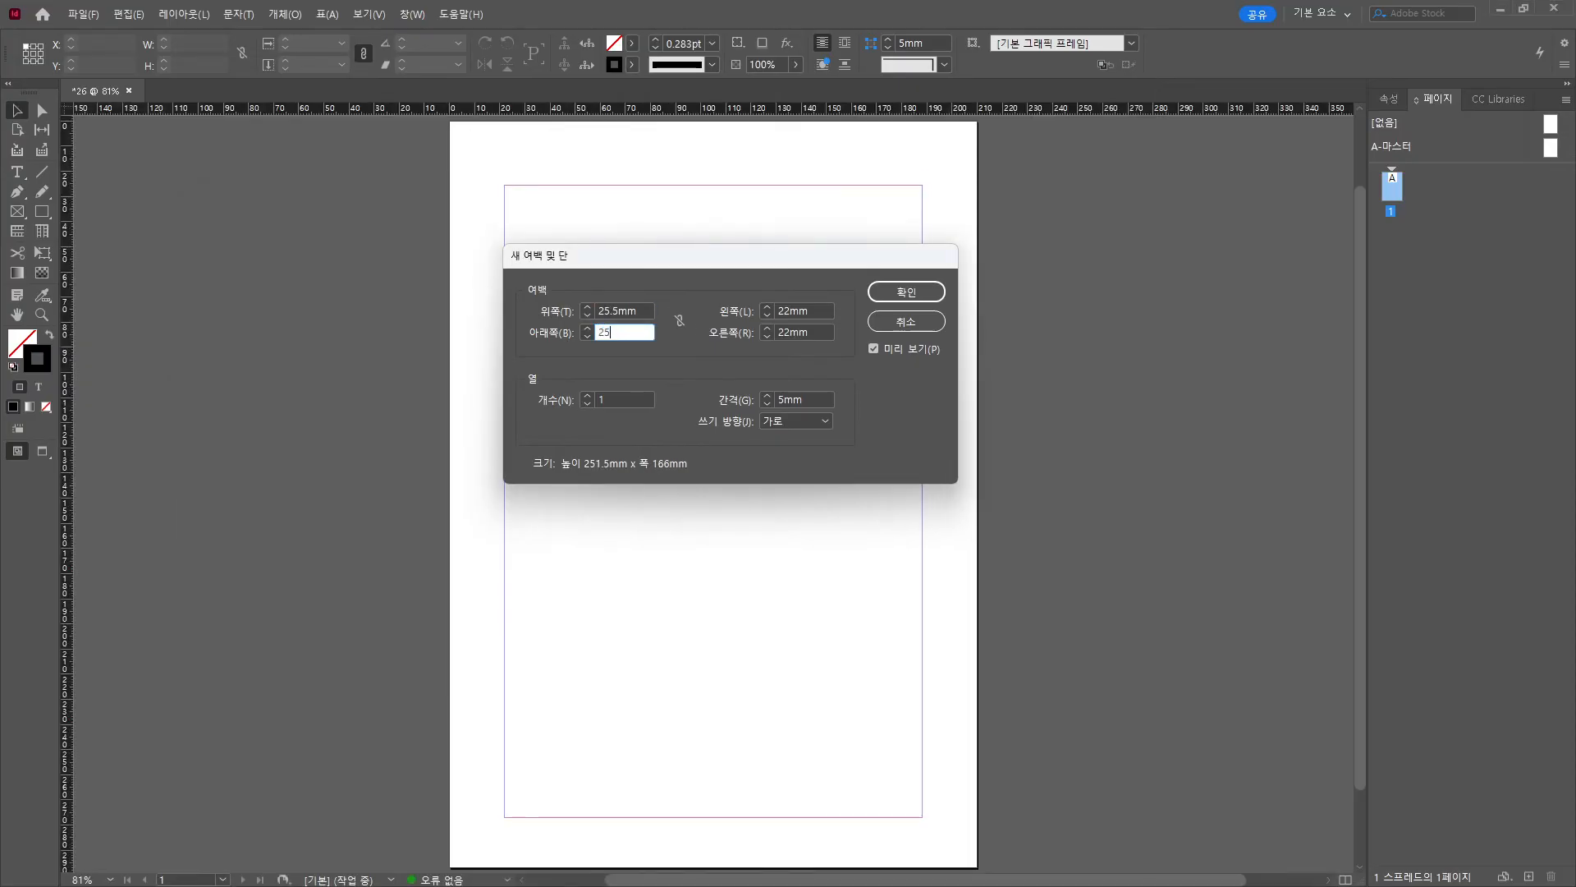
key(Return)
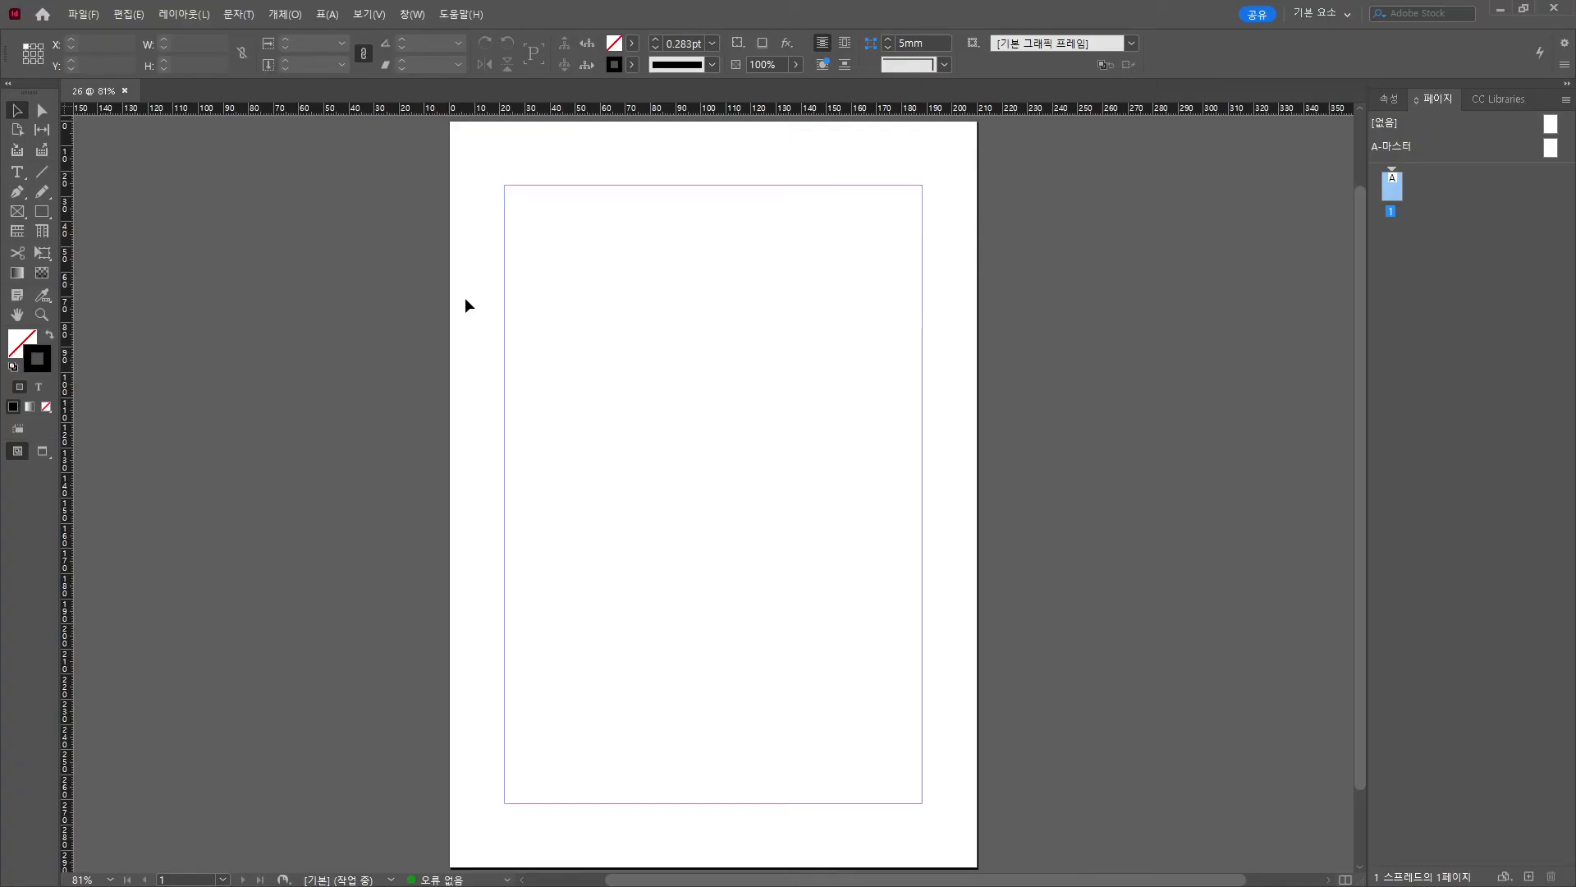
Place 26 복사.jpg on the page and set its width to 166 mm.
click(89, 15)
click(114, 253)
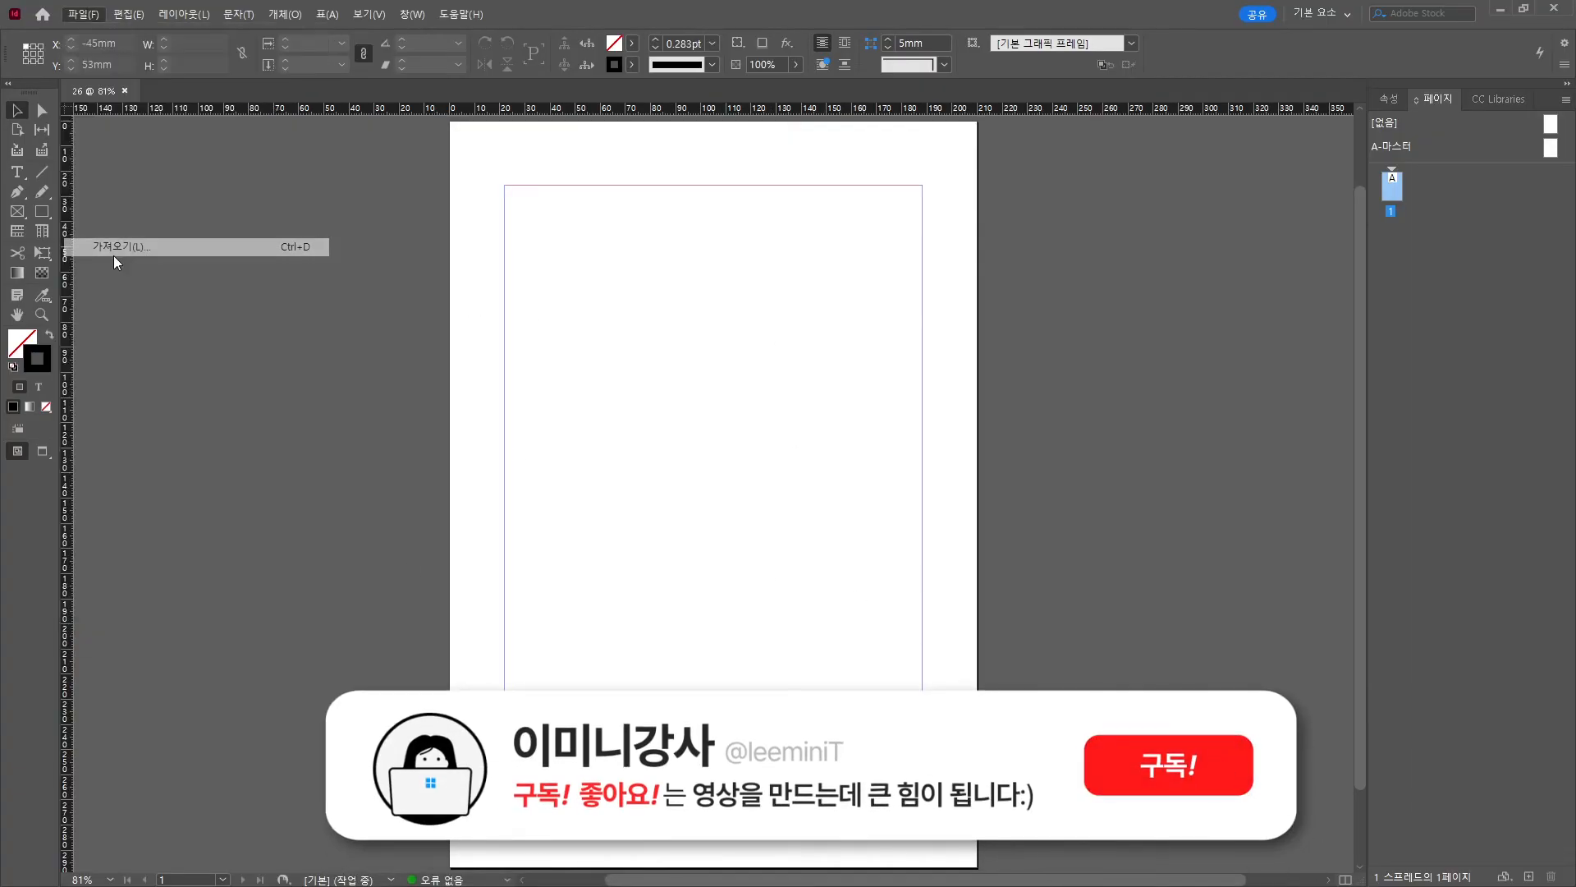
click(701, 371)
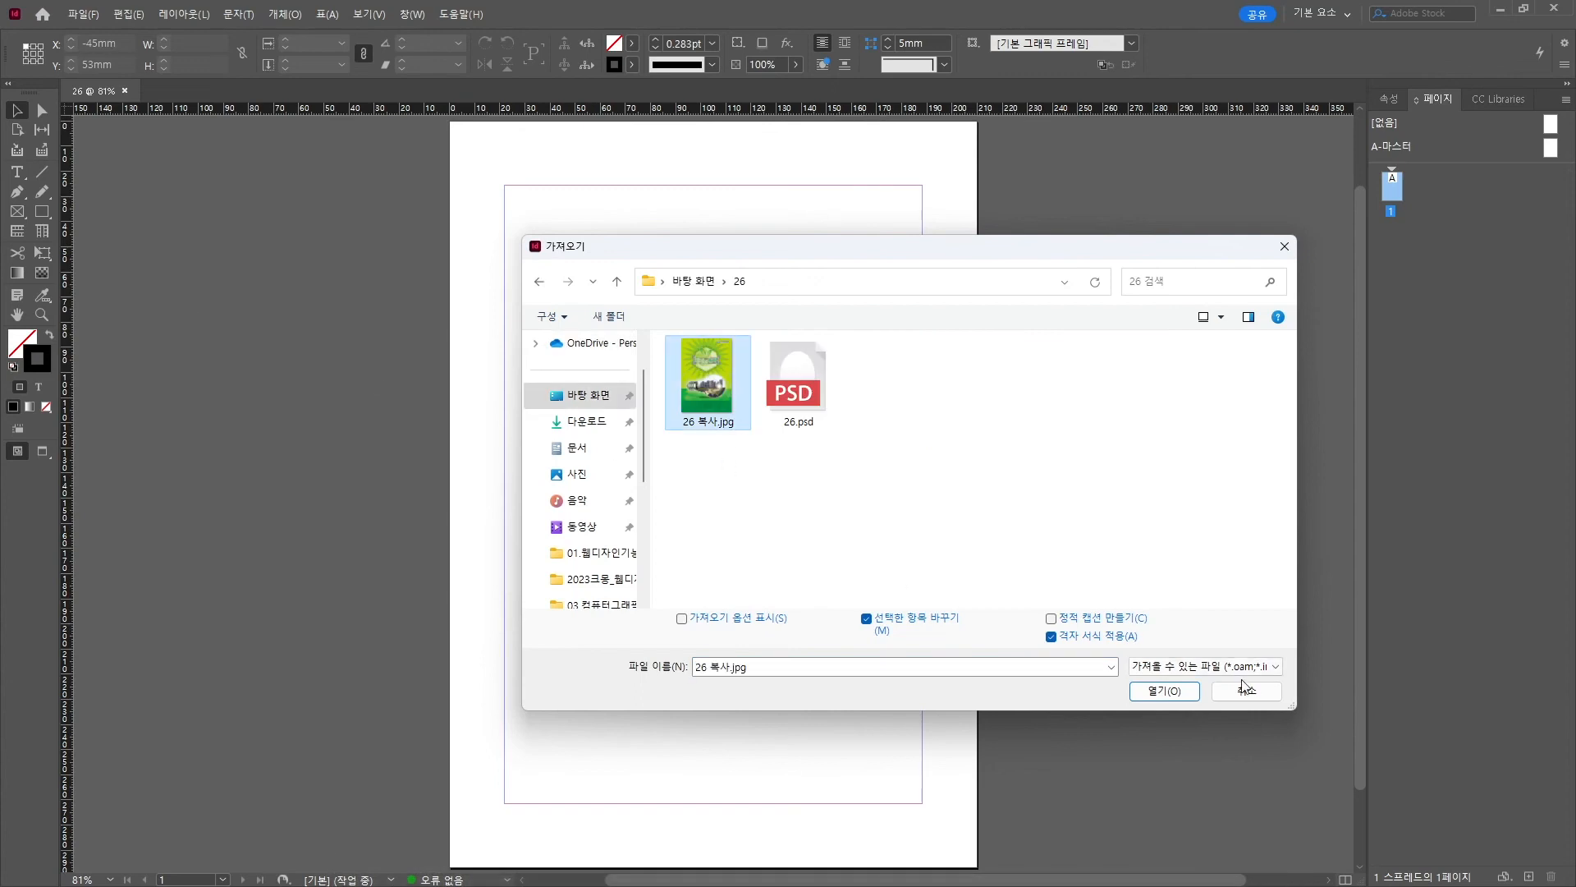
click(1164, 690)
drag(510, 194, 921, 803)
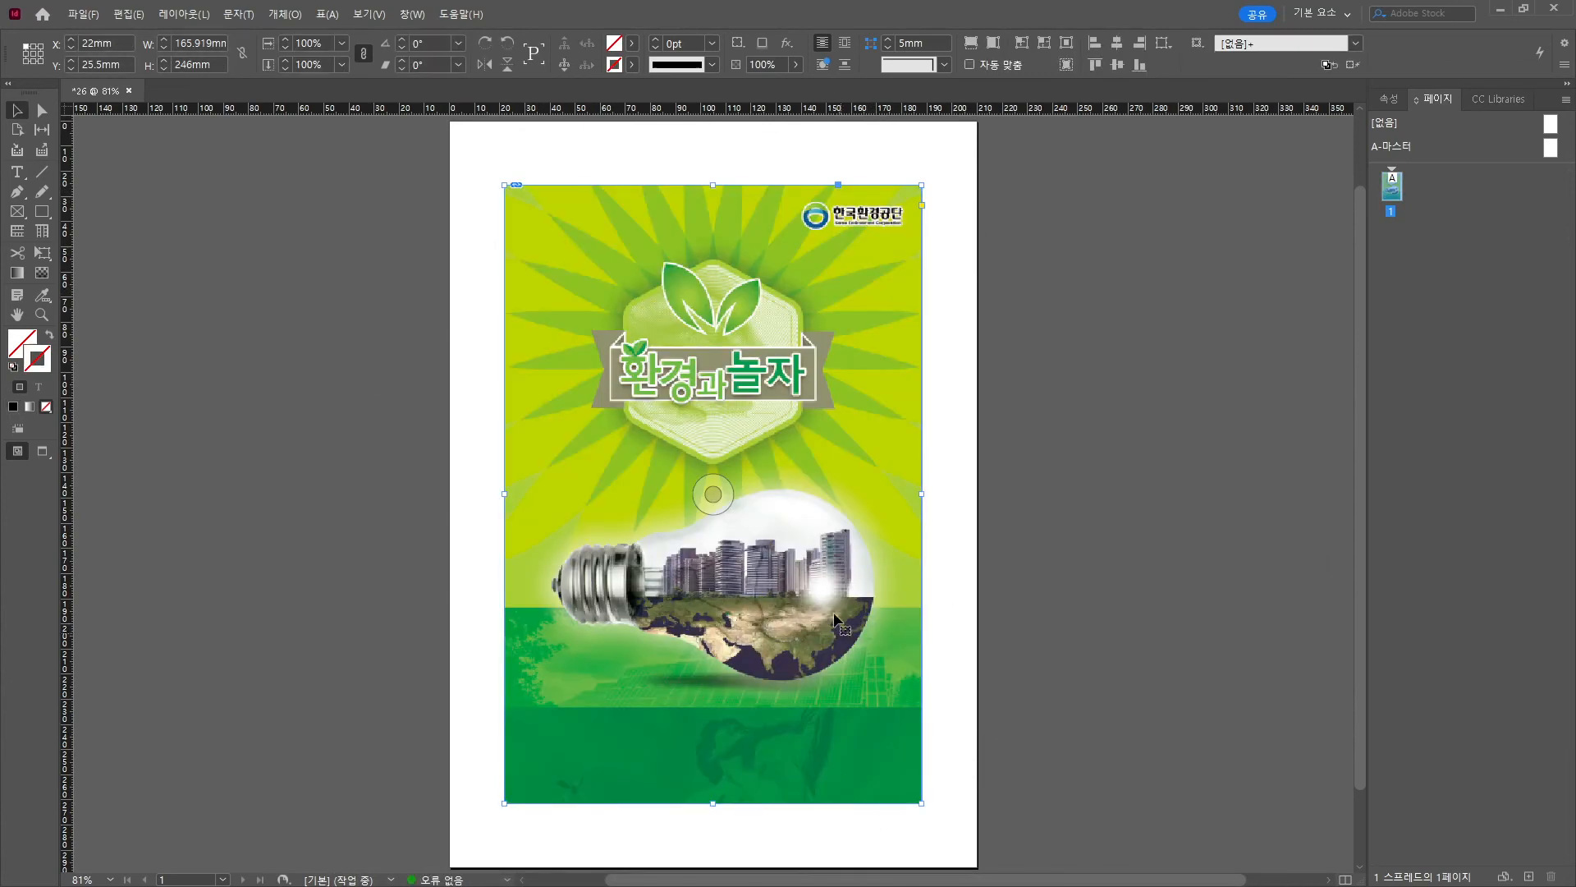
double_click(200, 38)
text(166)
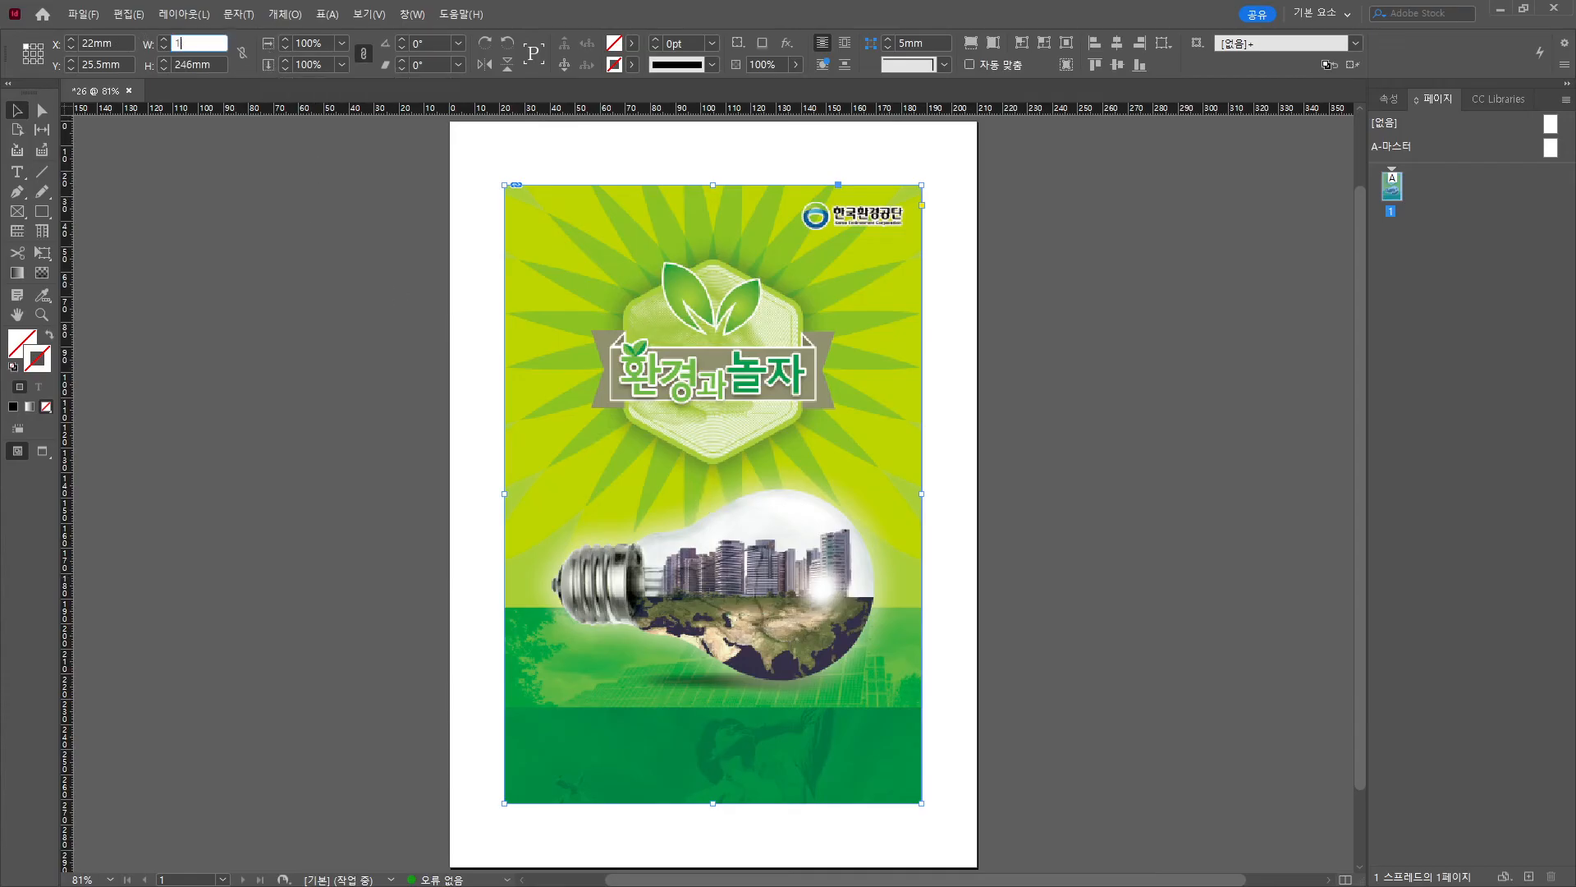
key(Return)
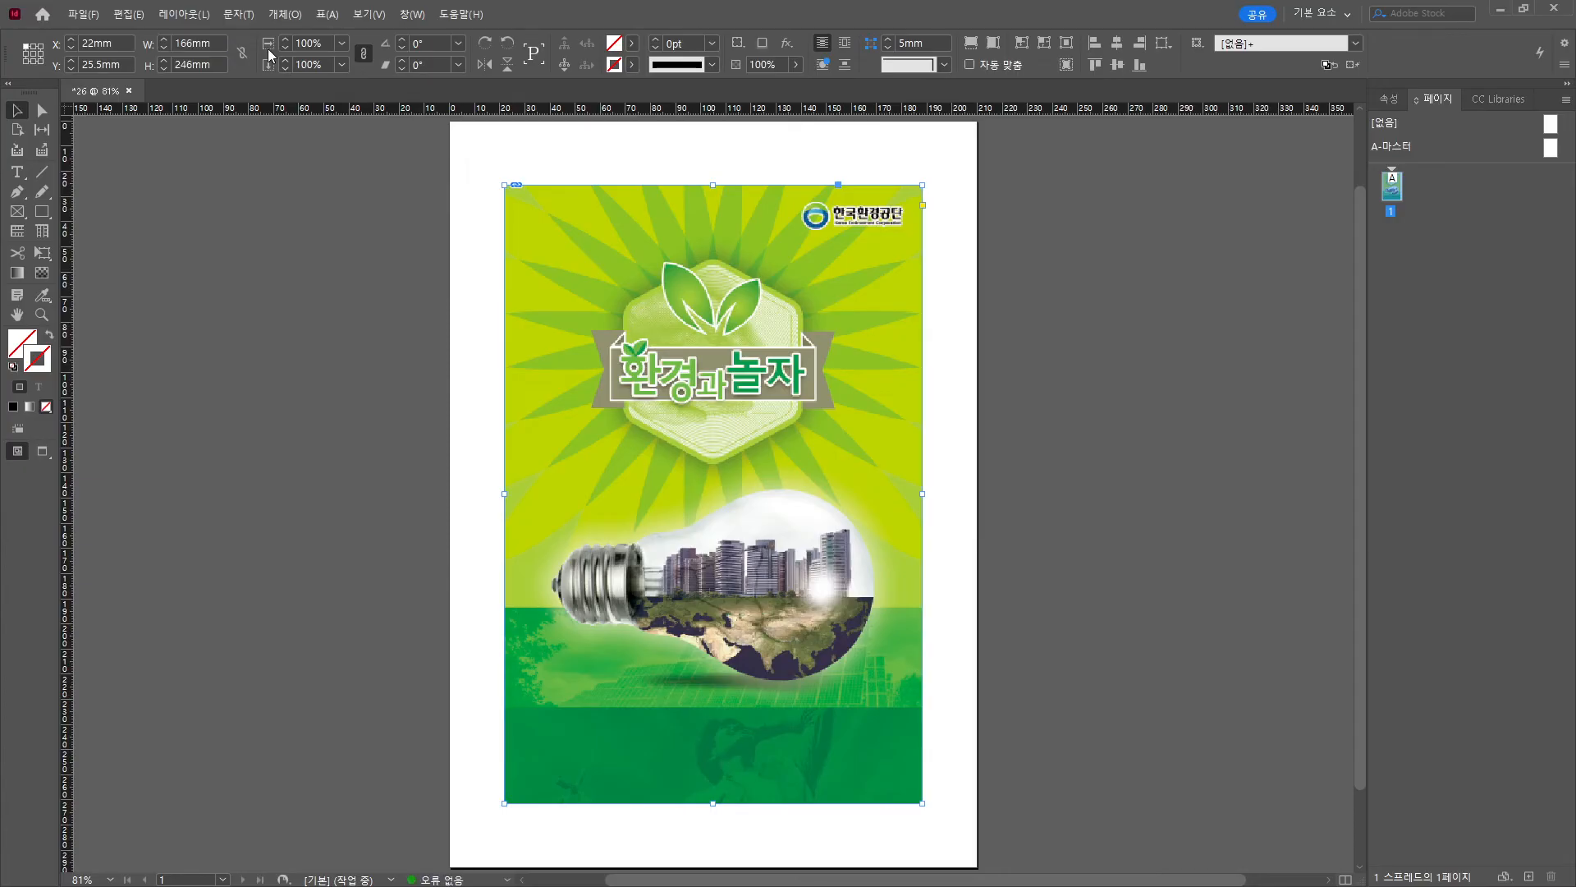
Adjust the frames on the page, deselect the poster image, and save document 26.
drag(237, 94, 183, 91)
mouse_move(149, 83)
mouse_down()
mouse_move(52, 75)
mouse_move(136, 81)
mouse_up()
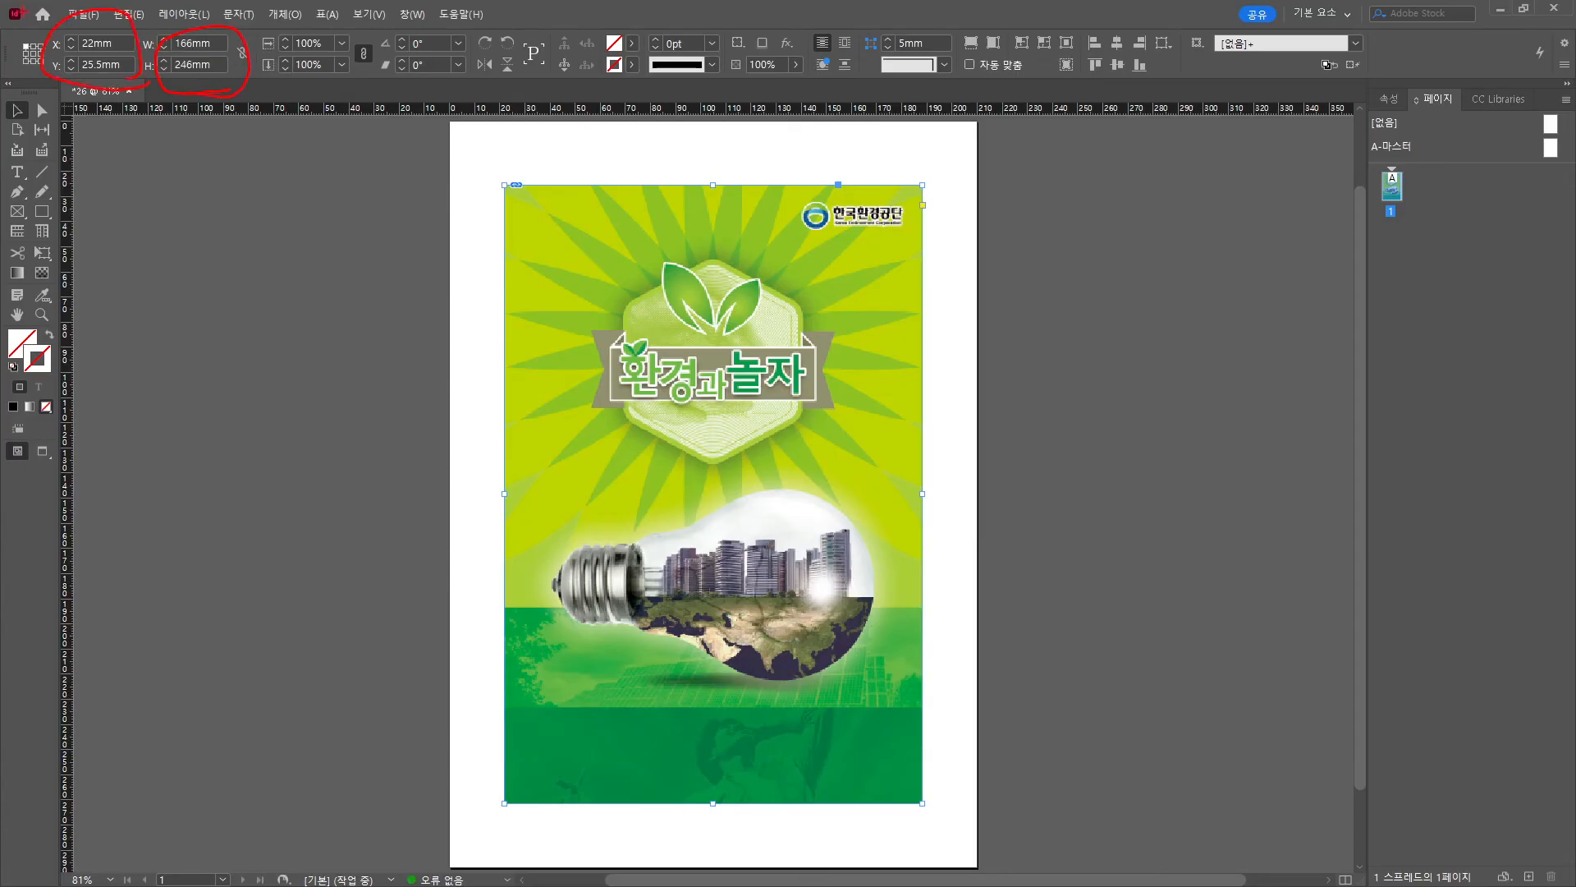
key(Escape)
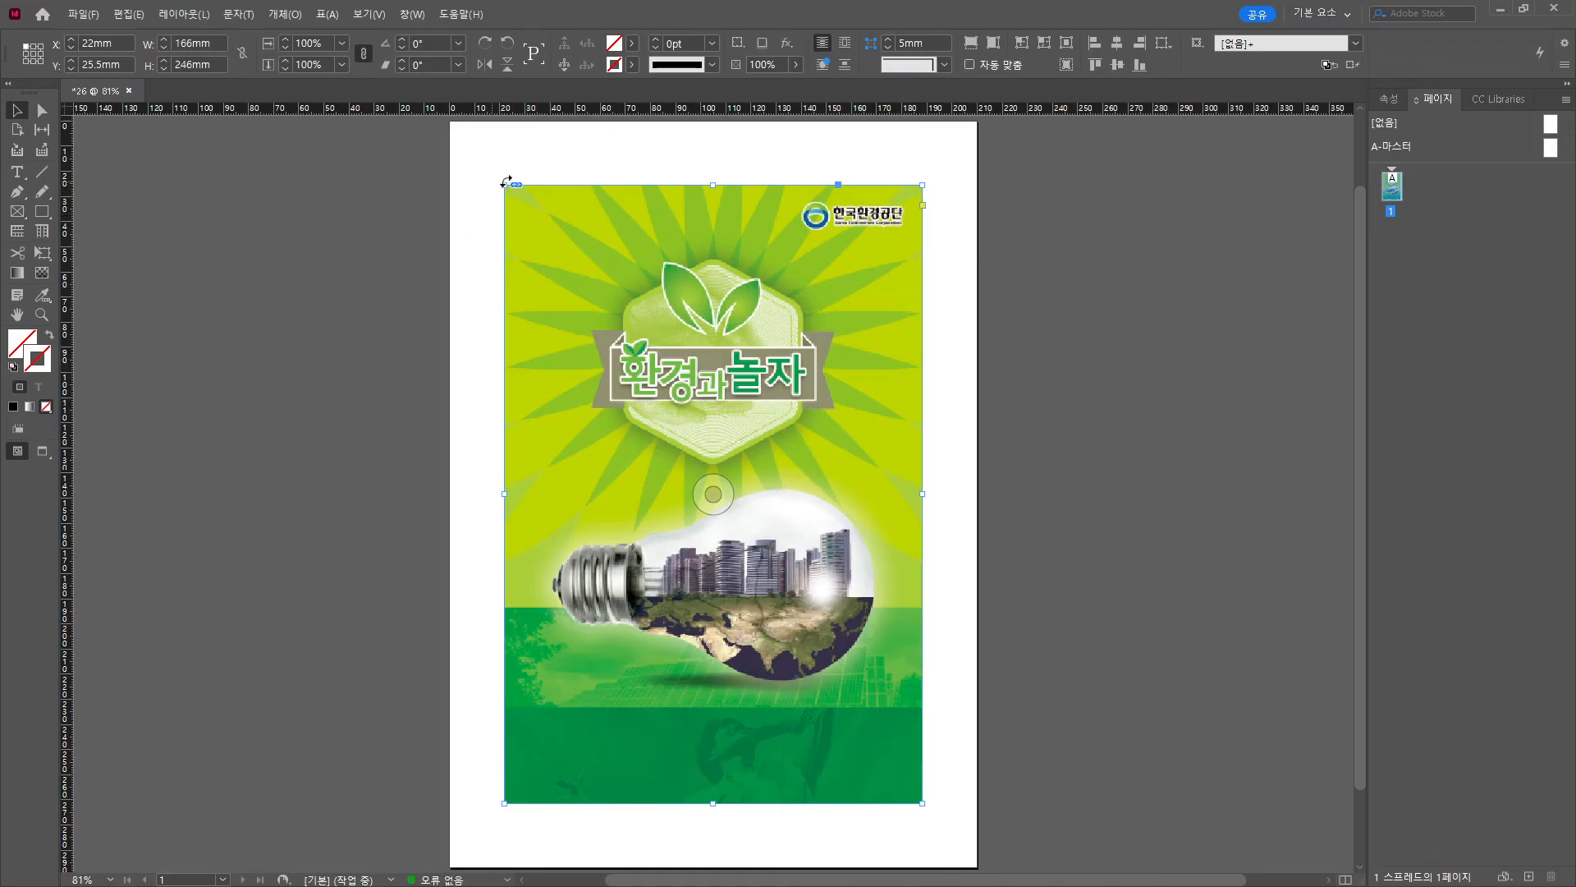
mouse_move(503, 188)
mouse_down()
mouse_move(556, 291)
mouse_move(947, 819)
mouse_up()
mouse_move(1054, 637)
mouse_down()
mouse_move(847, 656)
mouse_move(884, 673)
mouse_up()
key(Escape)
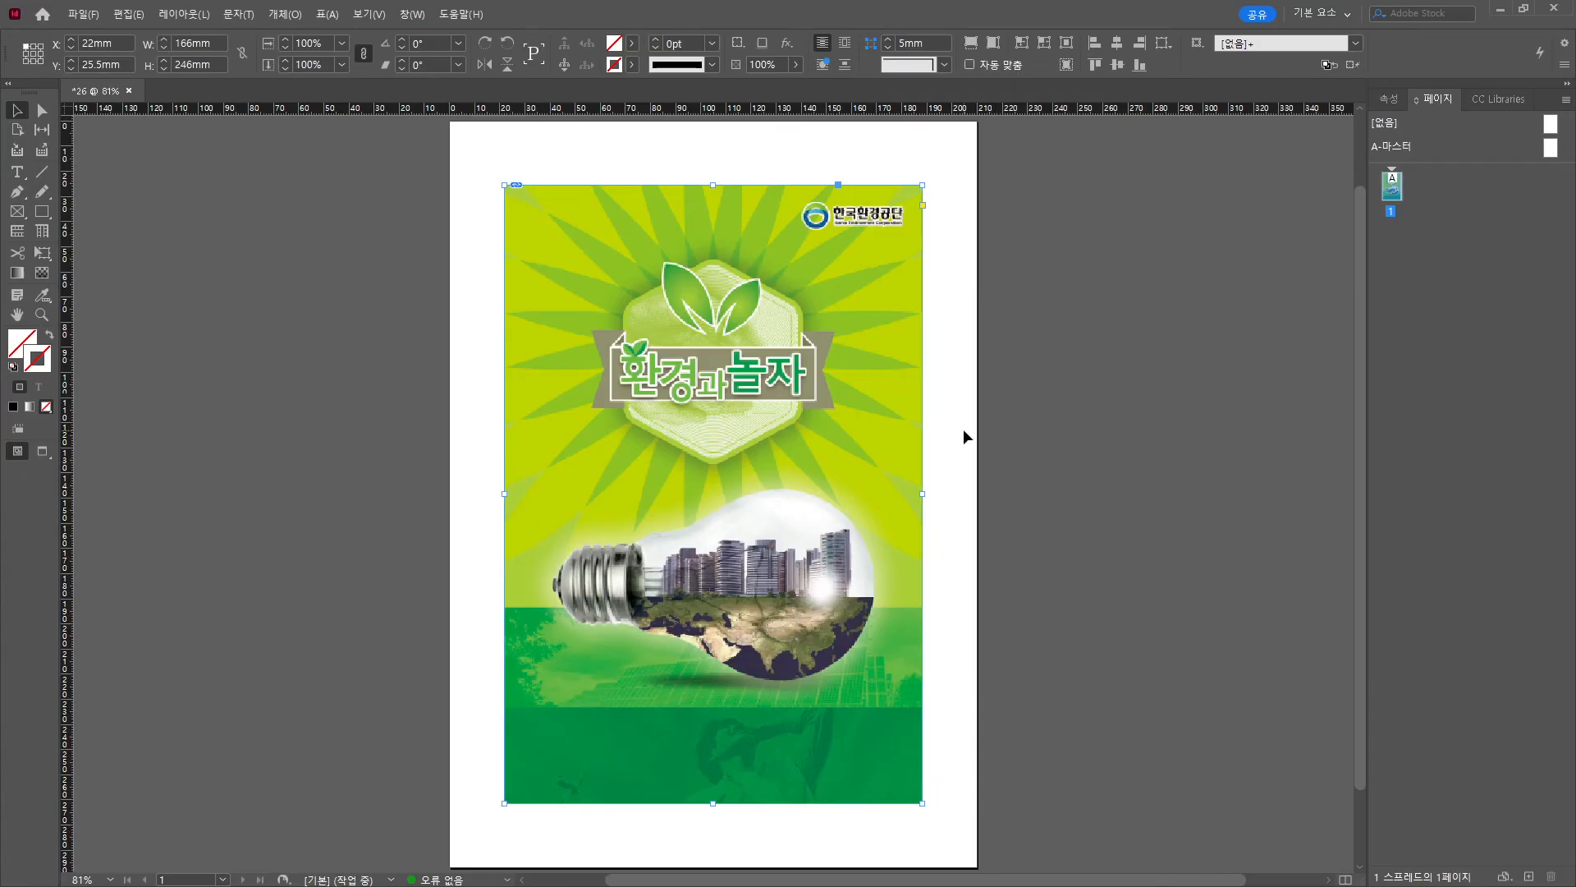
click(1060, 402)
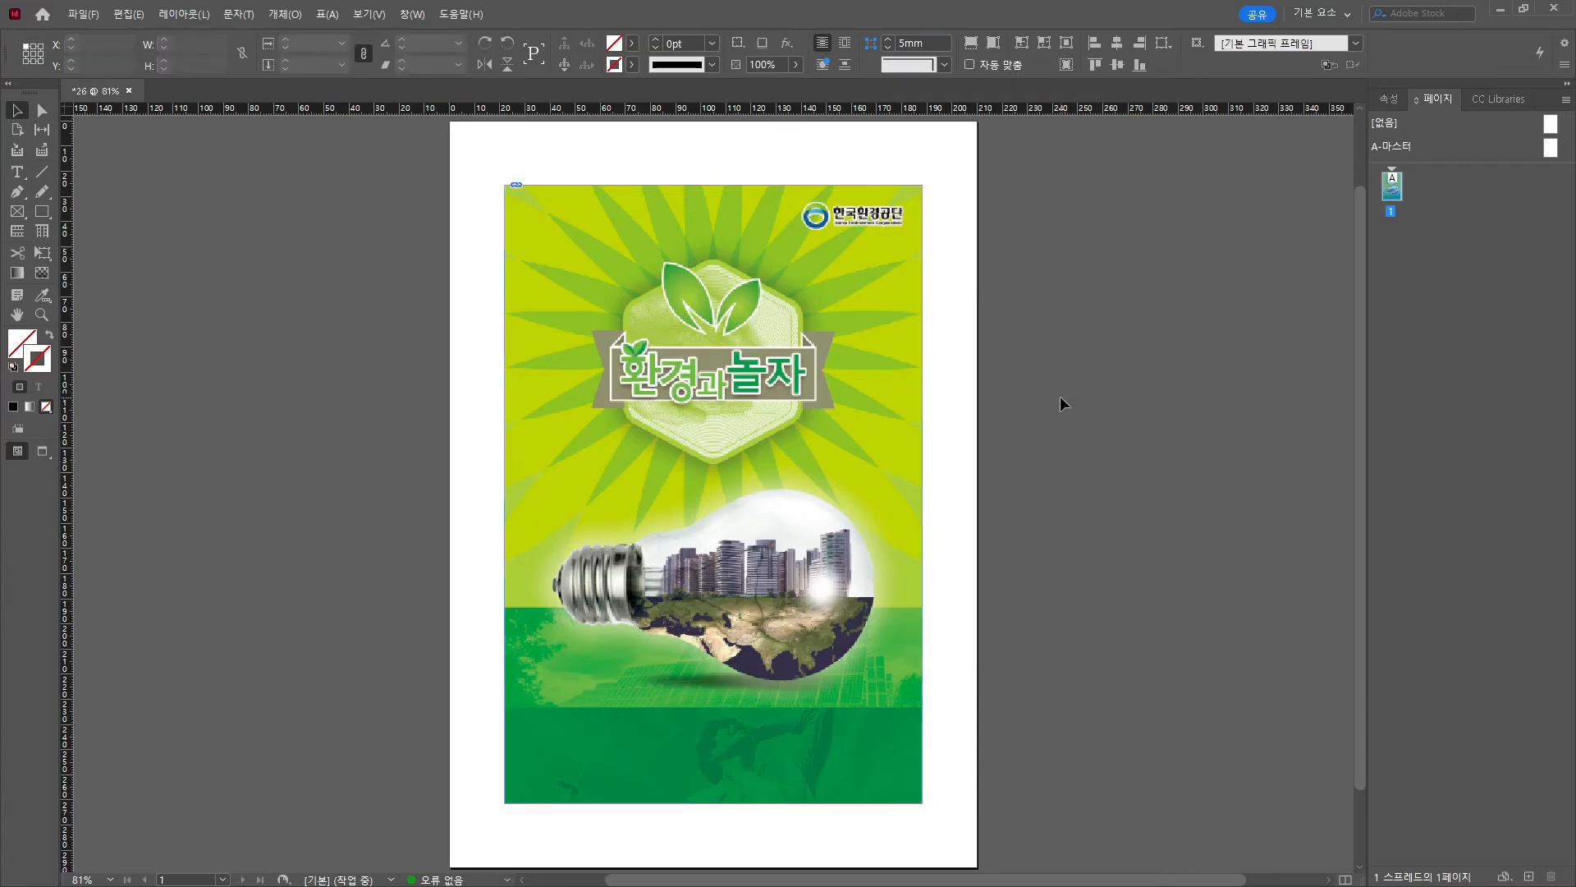
drag(973, 445, 850, 442)
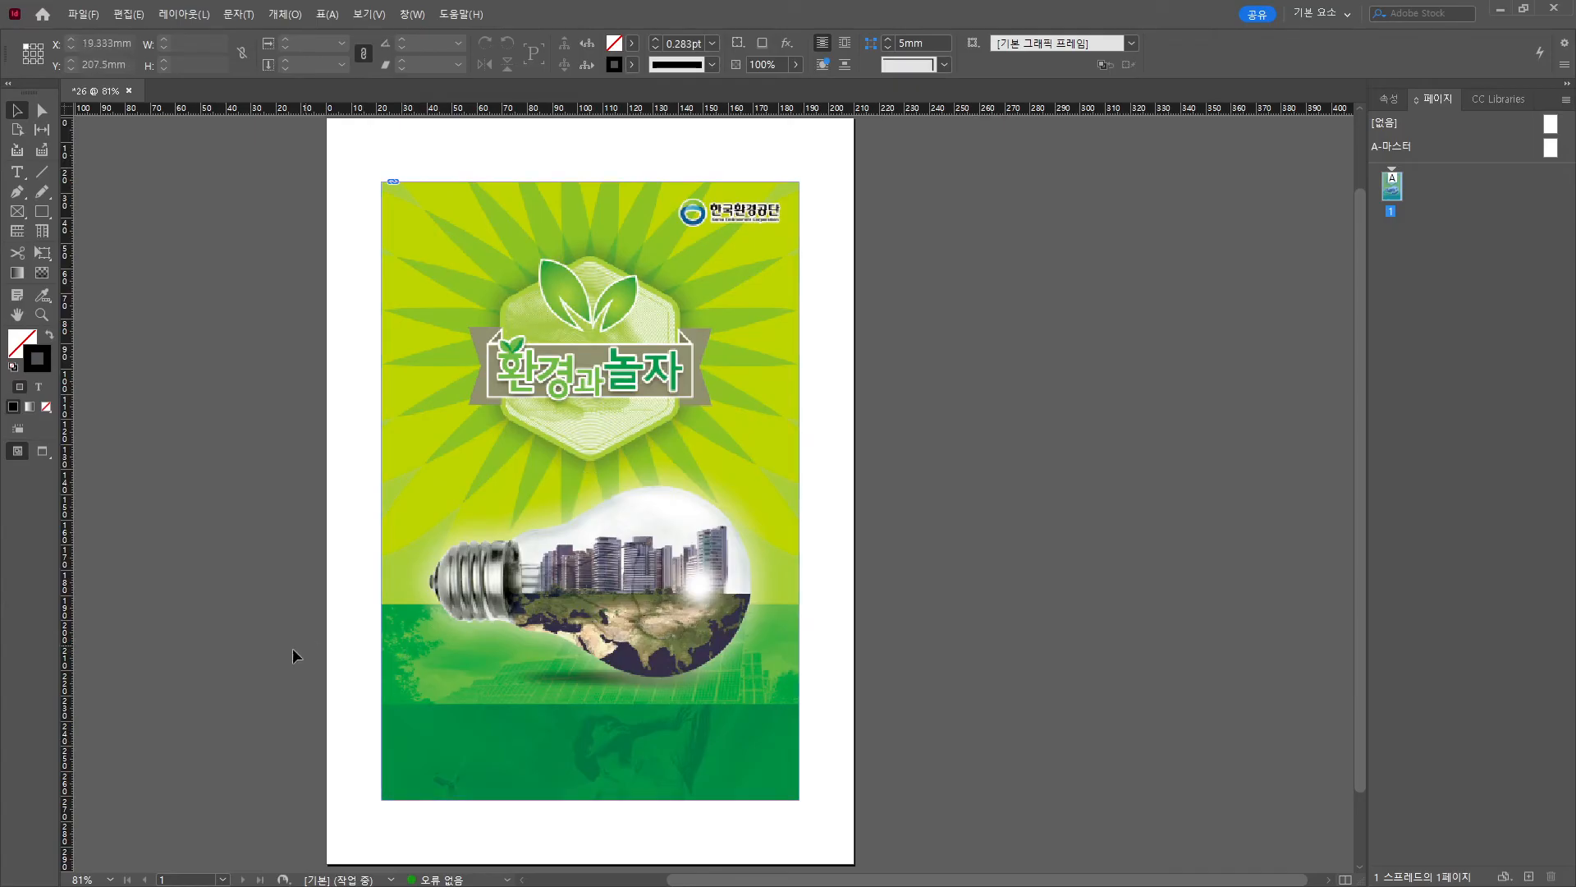
key(ctrl+s)
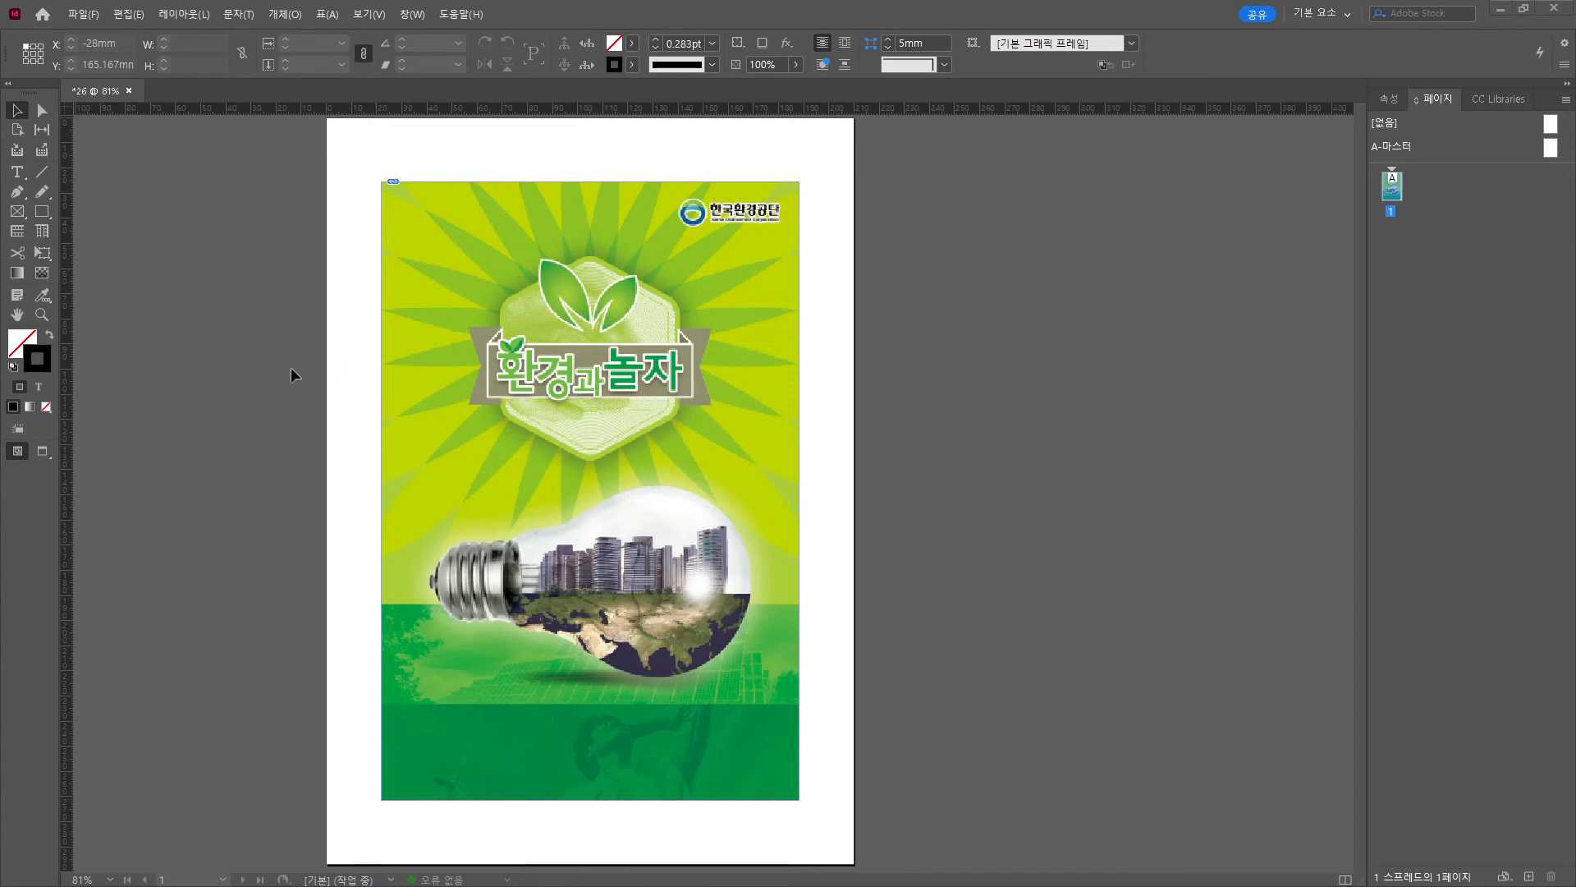
drag(0, 378, 0, 832)
Draw a text frame below the title and paste the subtitle line into it.
click(17, 172)
drag(492, 452, 710, 491)
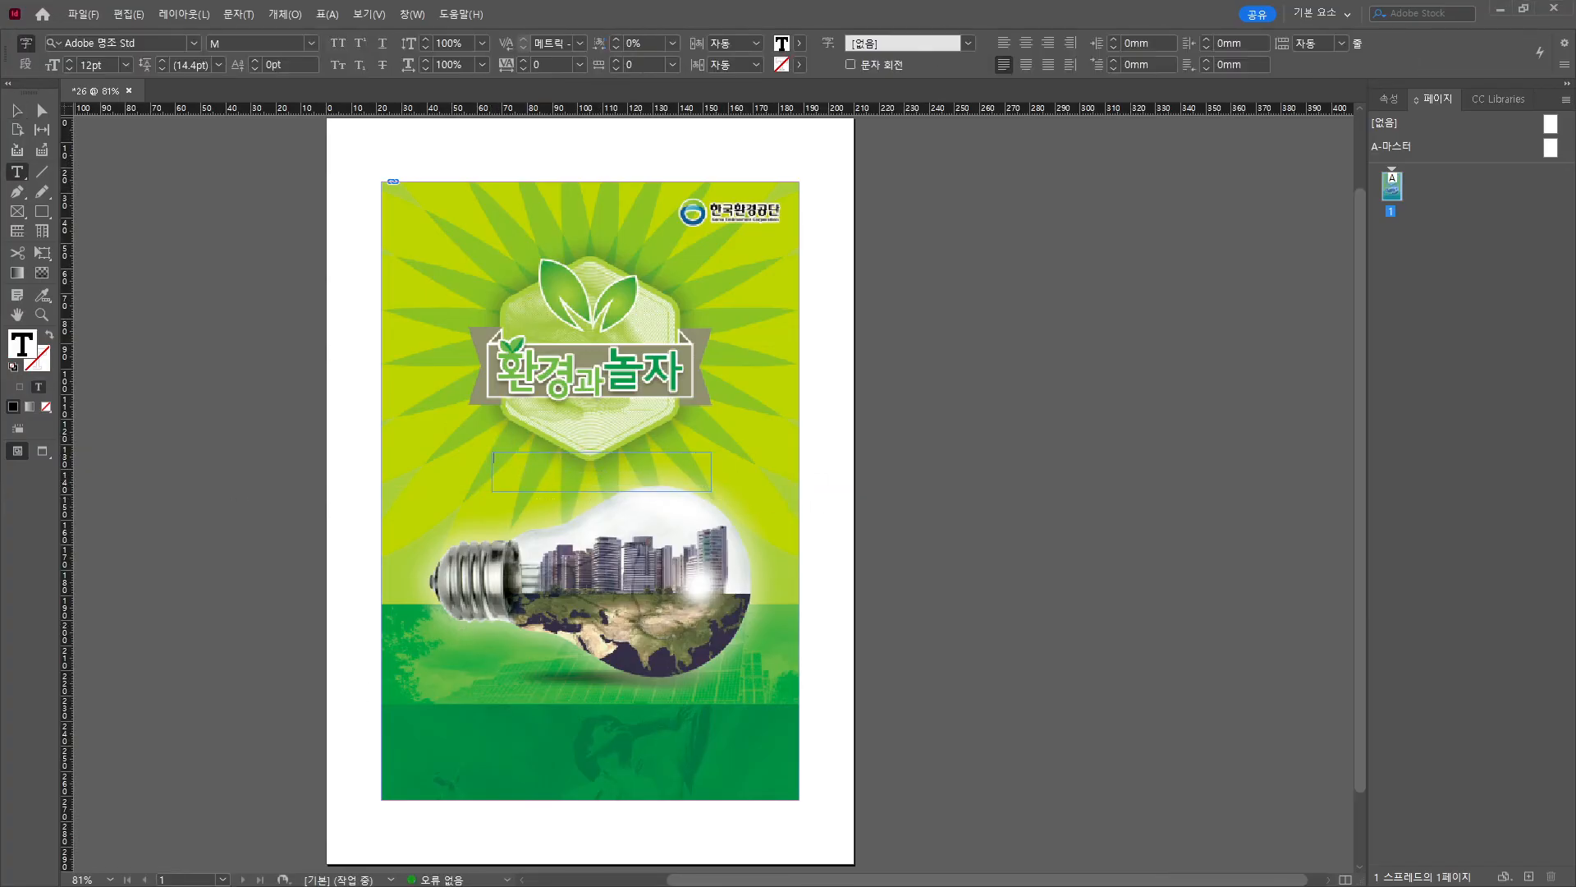
key(ctrl+v)
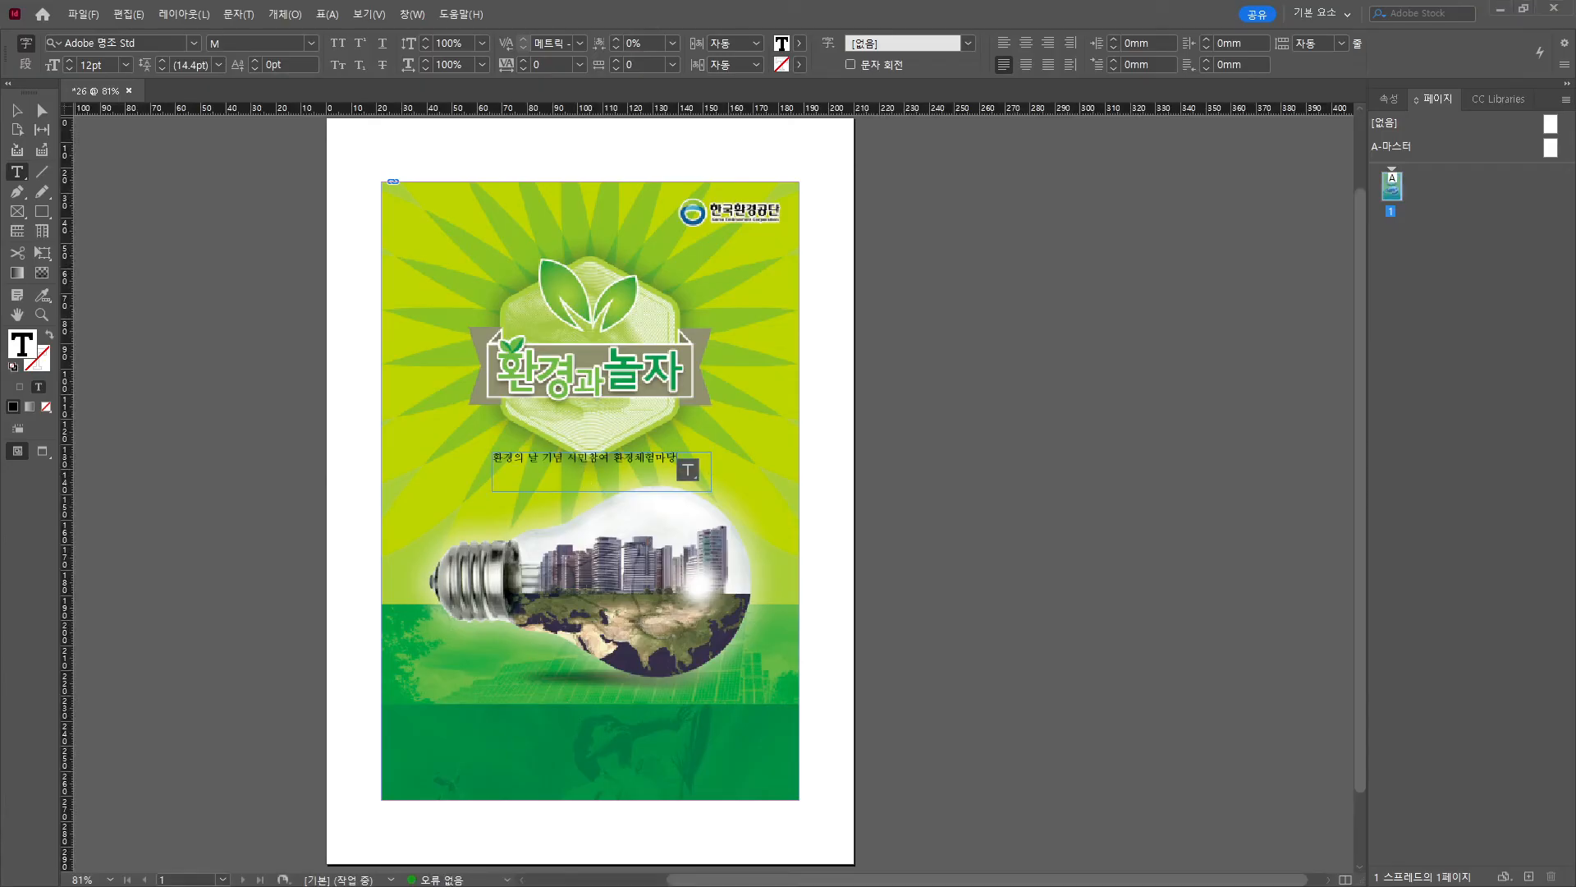
key(alt+Tab)
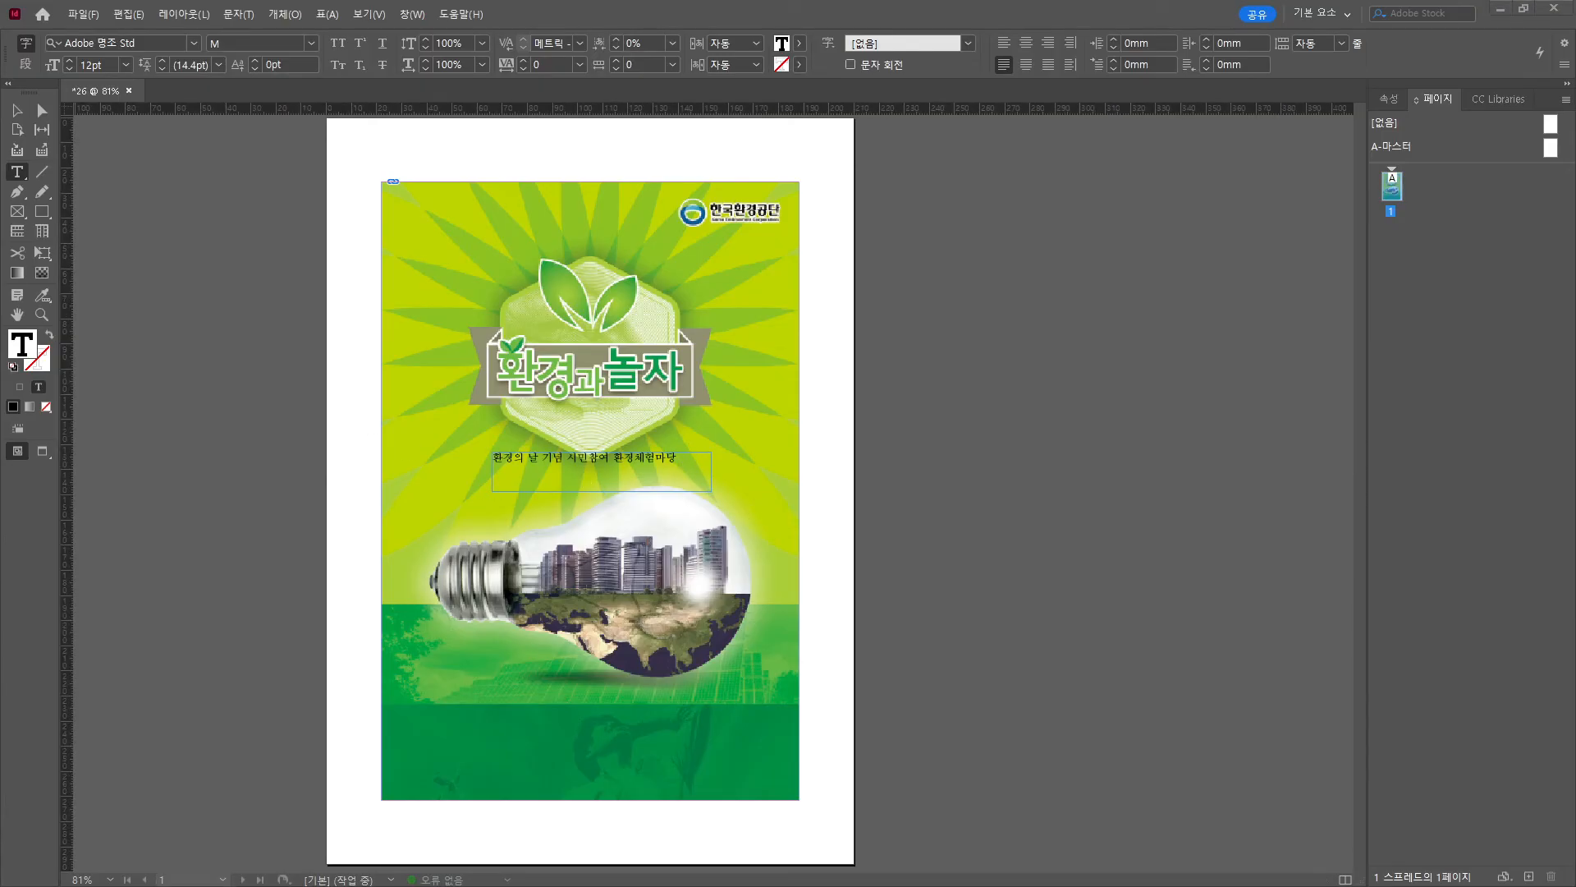
Set the subtitle to 맑은 고딕 Semilight and make 환경의 날 기념 bold.
click(587, 458)
key(ctrl+a)
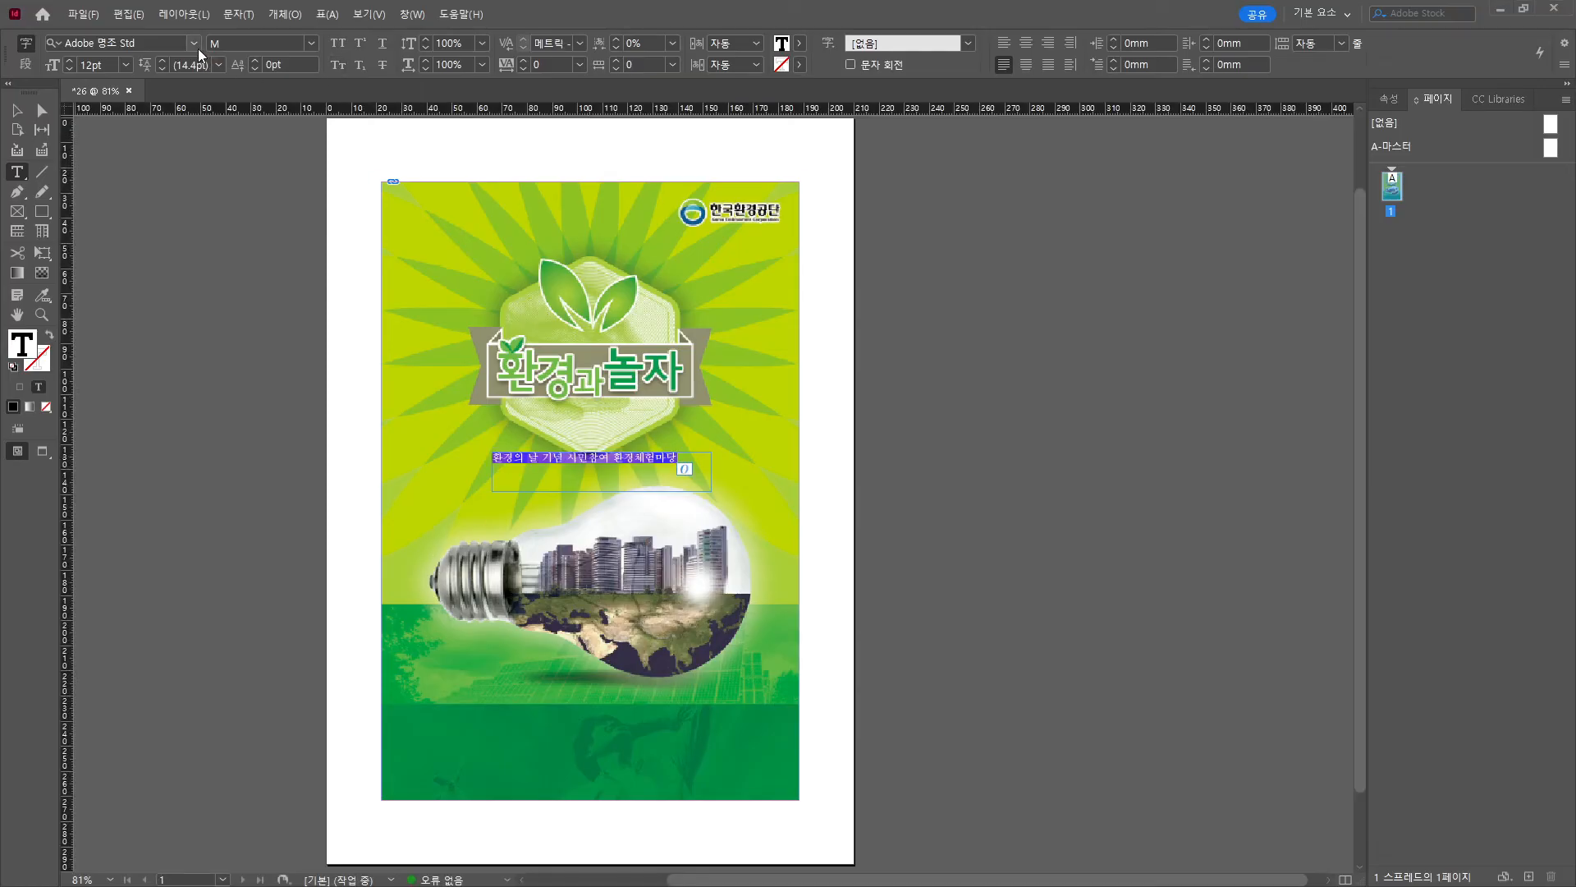
click(197, 47)
click(121, 116)
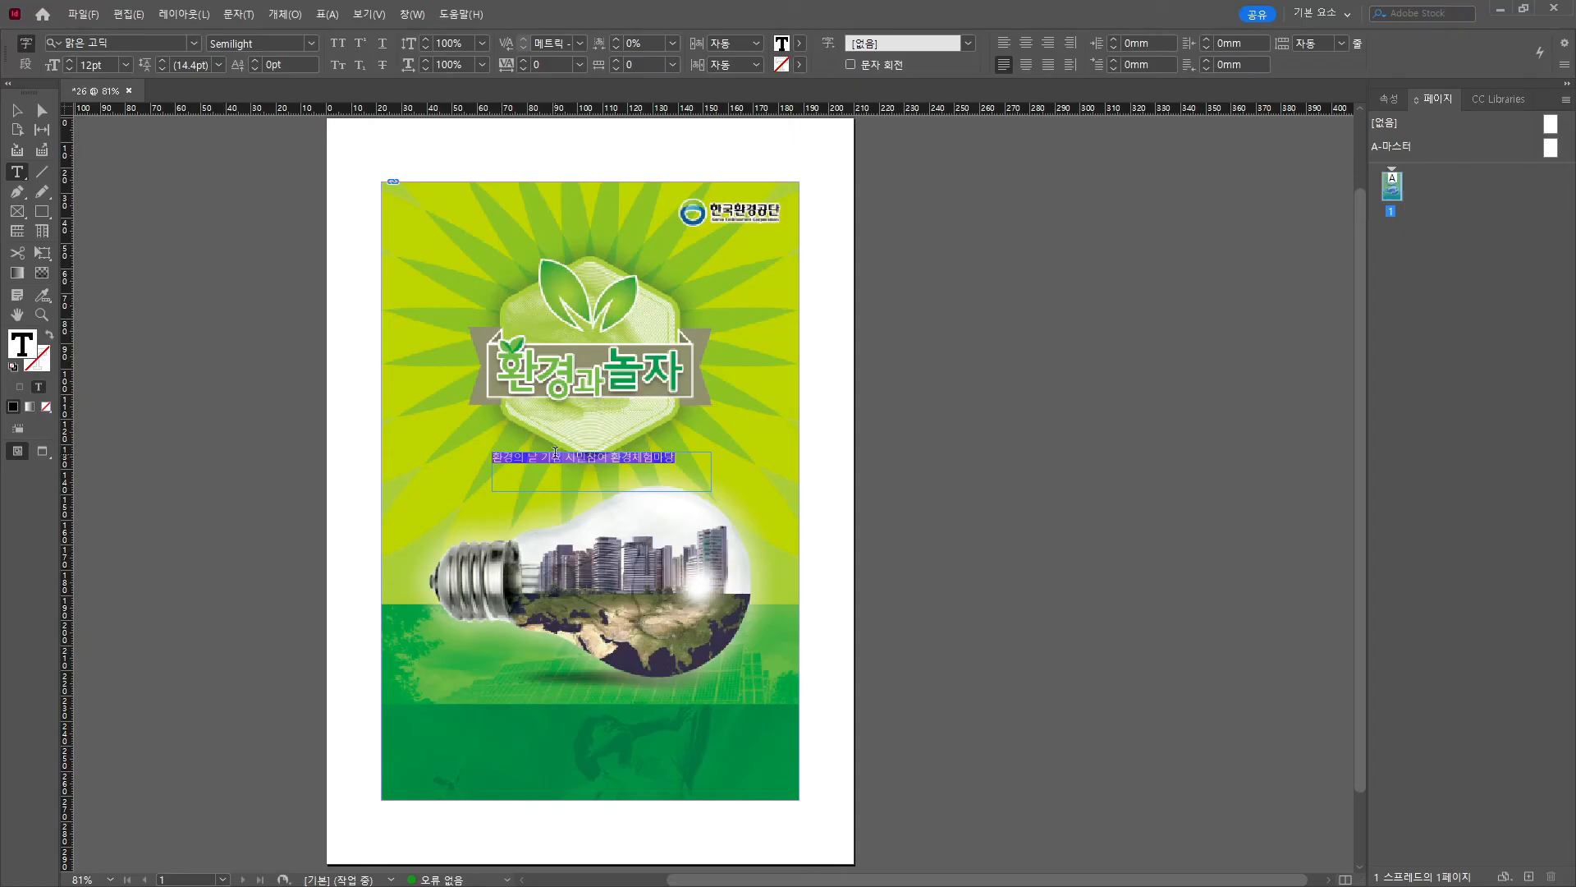
click(564, 461)
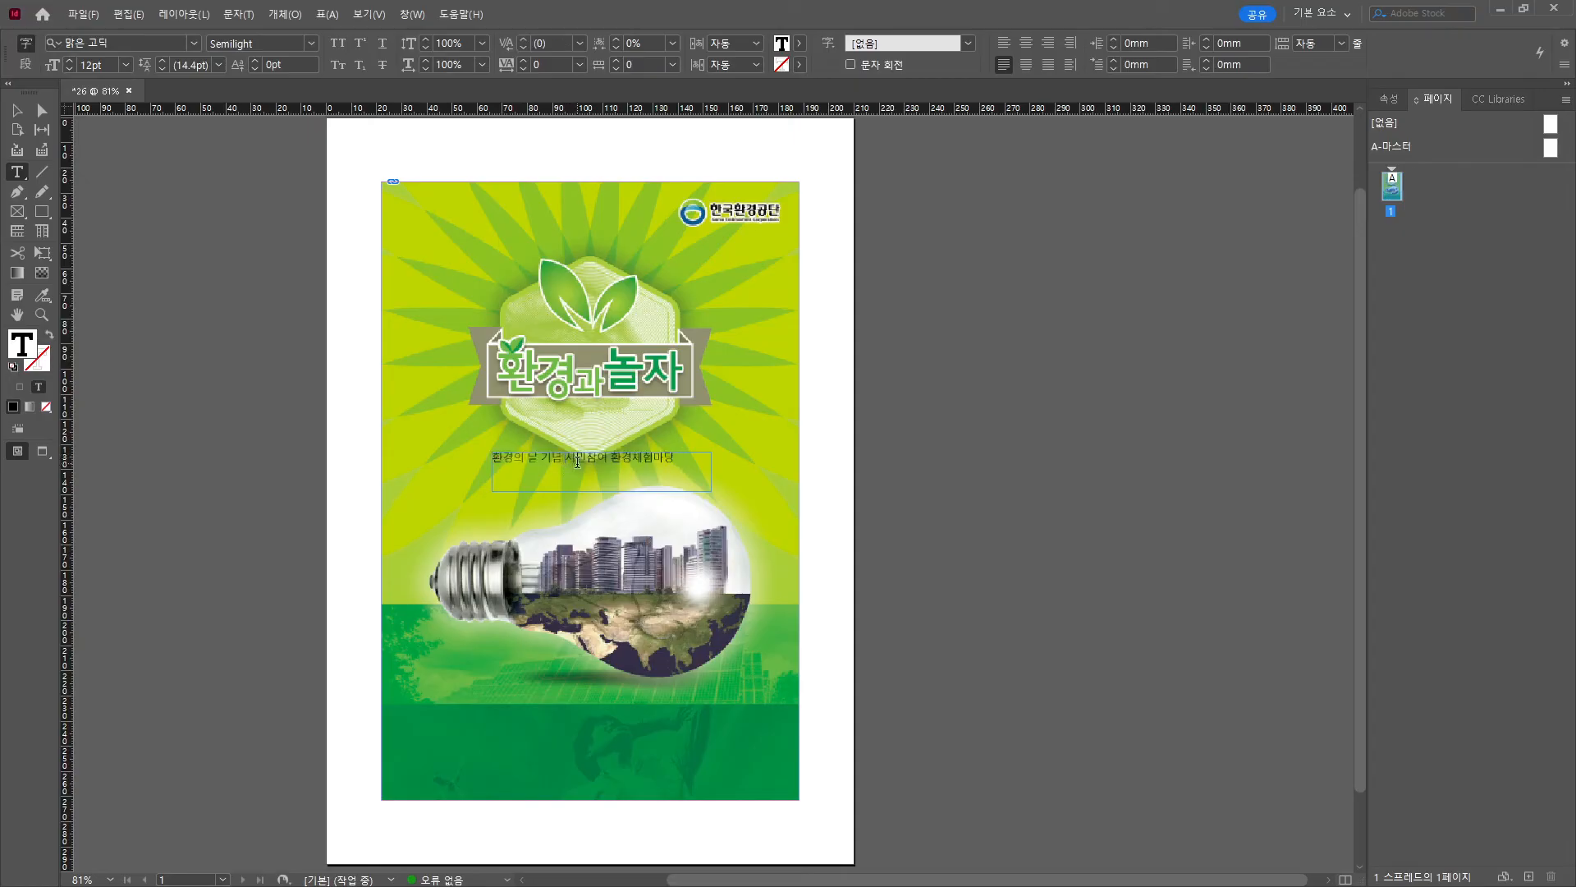
drag(564, 457, 481, 454)
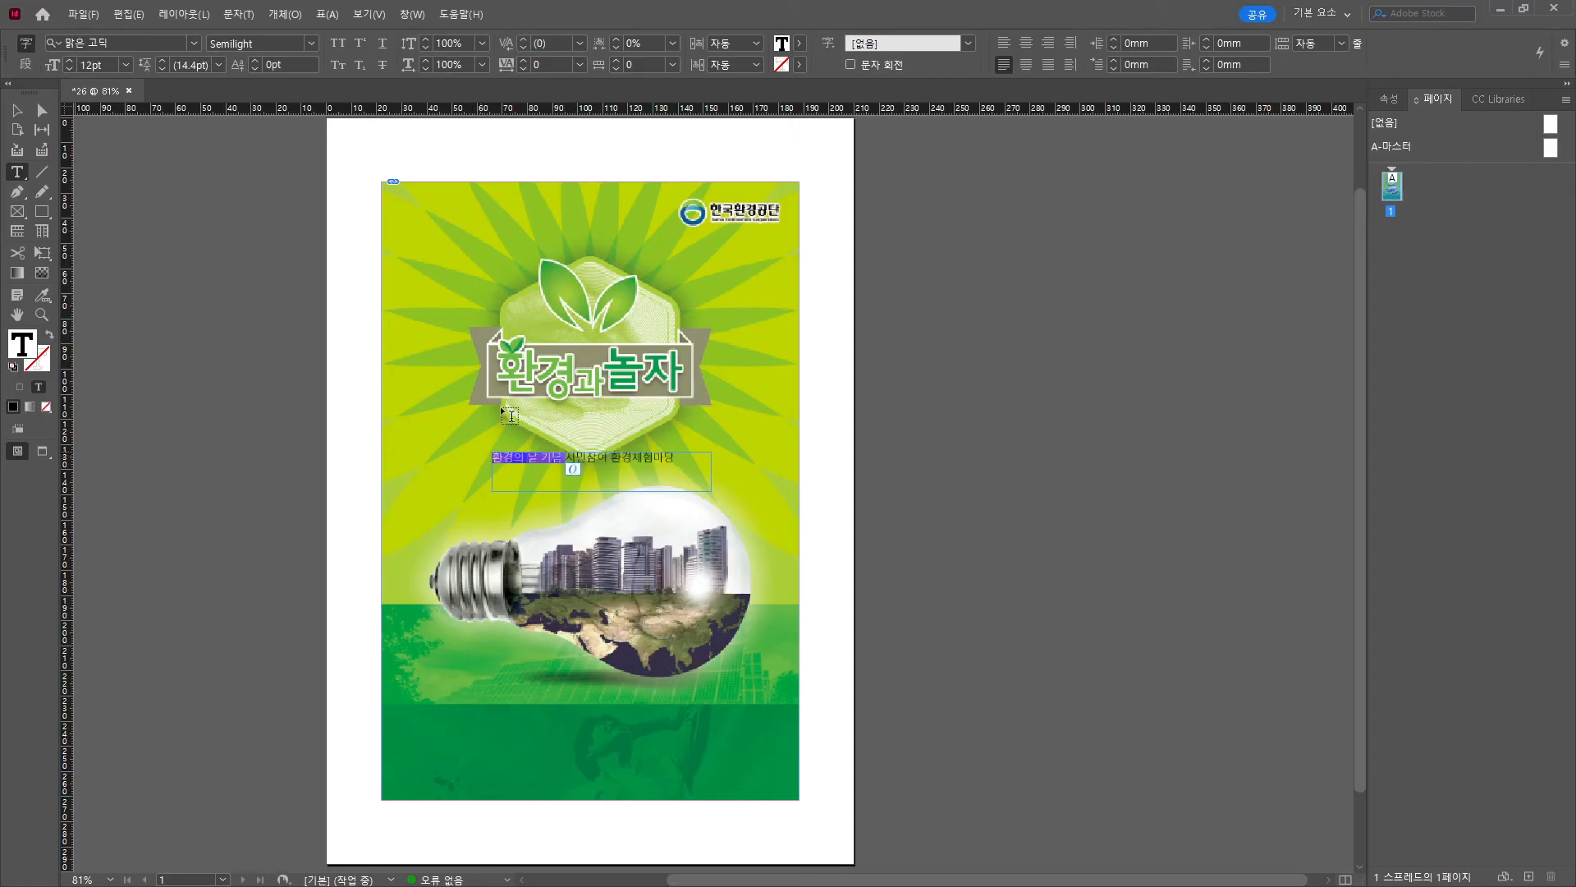
click(310, 43)
click(246, 98)
Make the whole subtitle white and raise its size to 18pt.
click(693, 472)
key(ctrl+a)
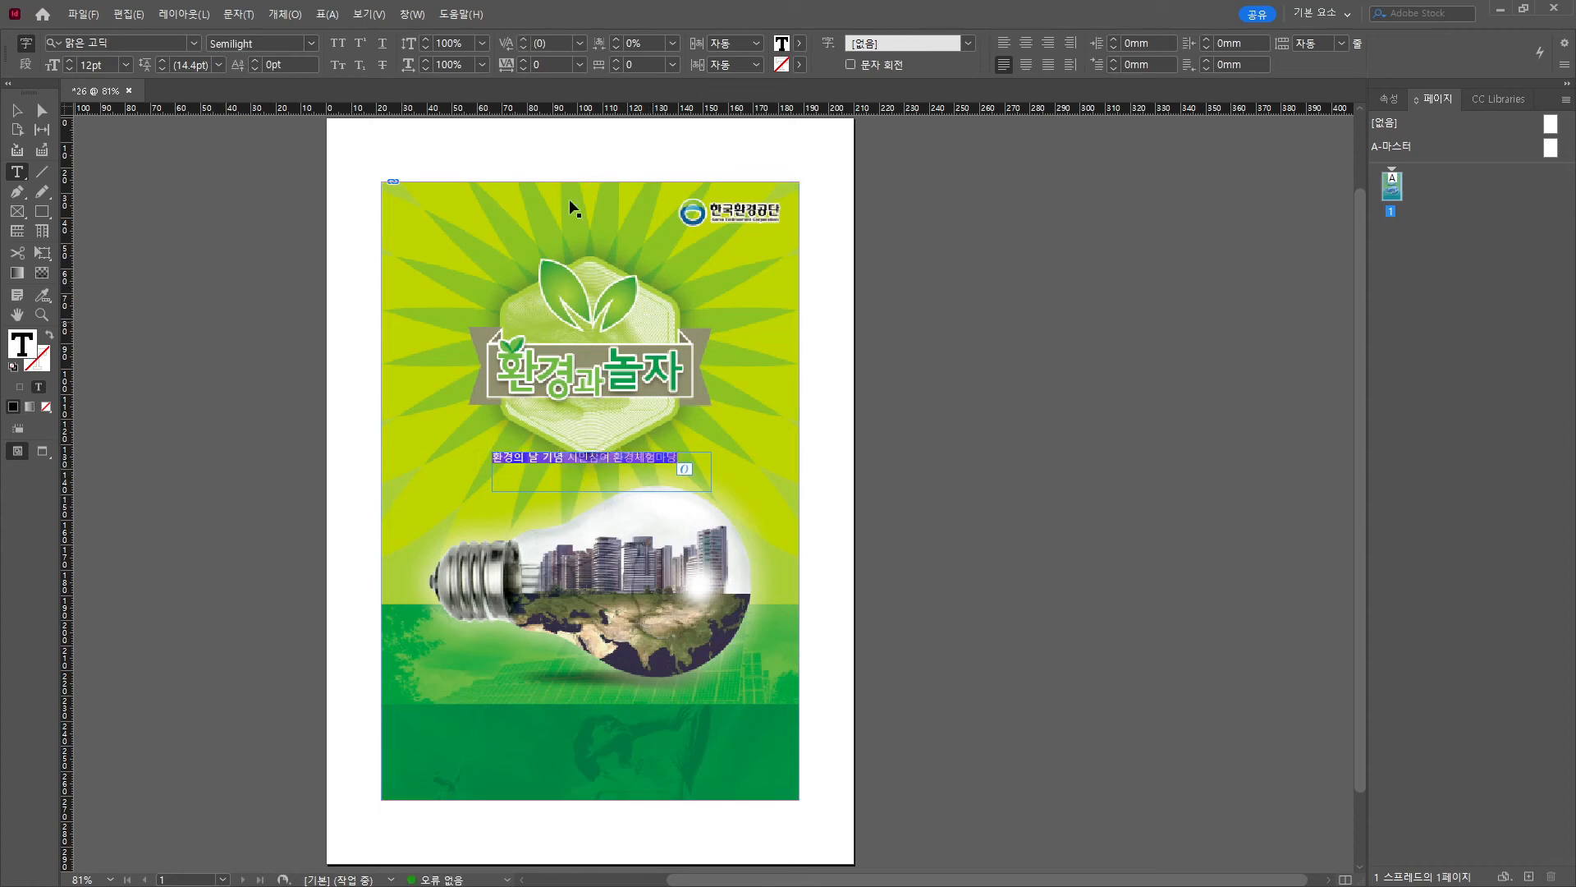
click(786, 48)
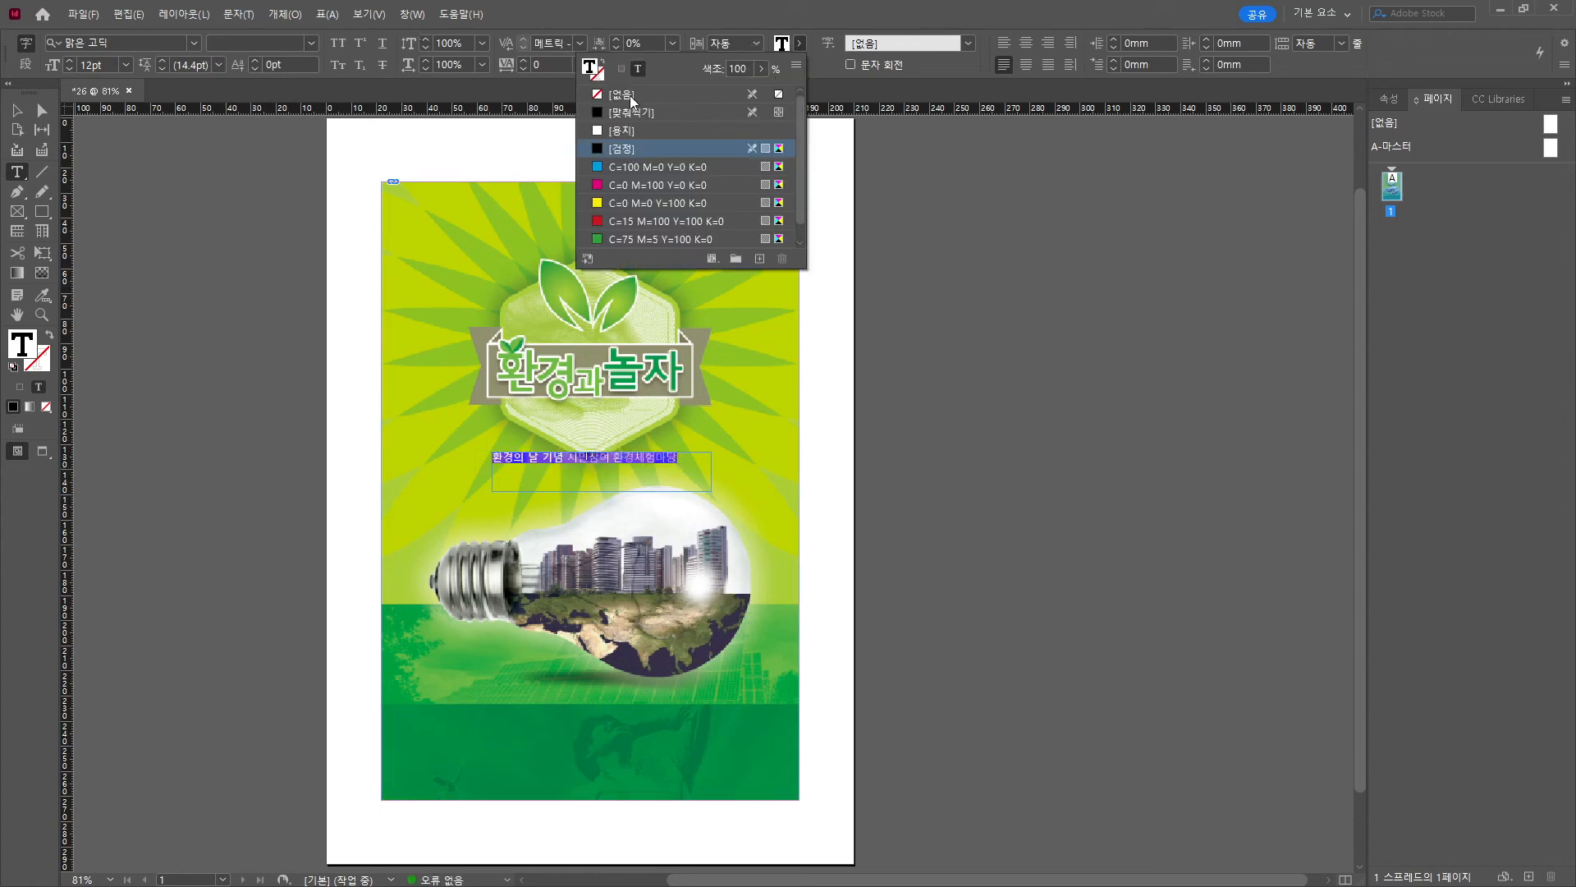
click(628, 130)
click(69, 60)
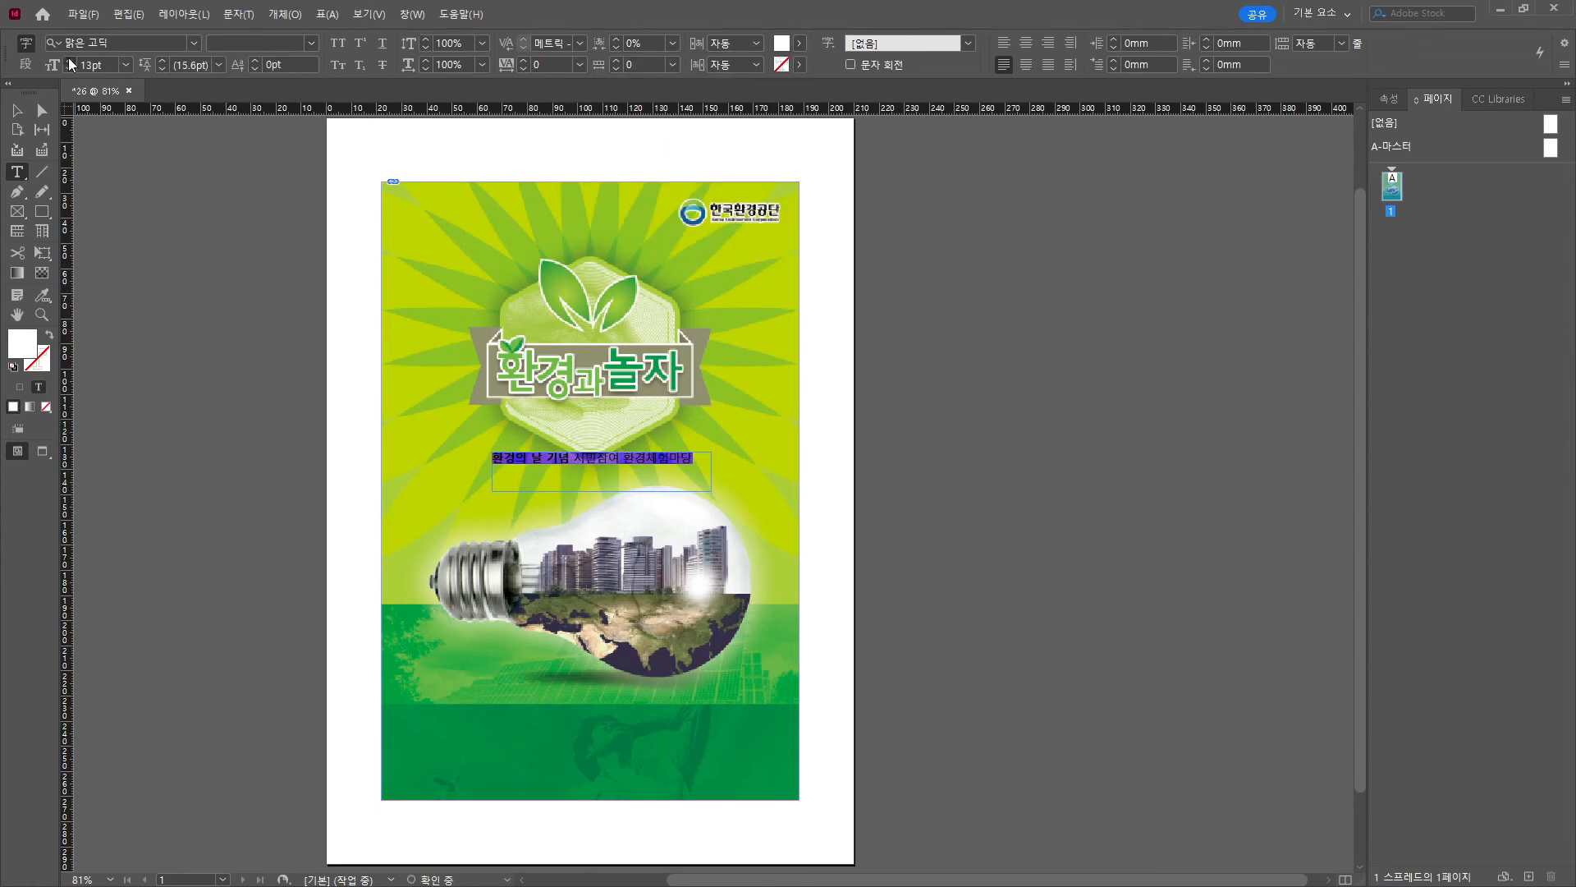
click(69, 60)
click(69, 60)
click(69, 60)
click(69, 60)
Widen the subtitle frame, shift it left and down, and tighten its tracking.
key(Escape)
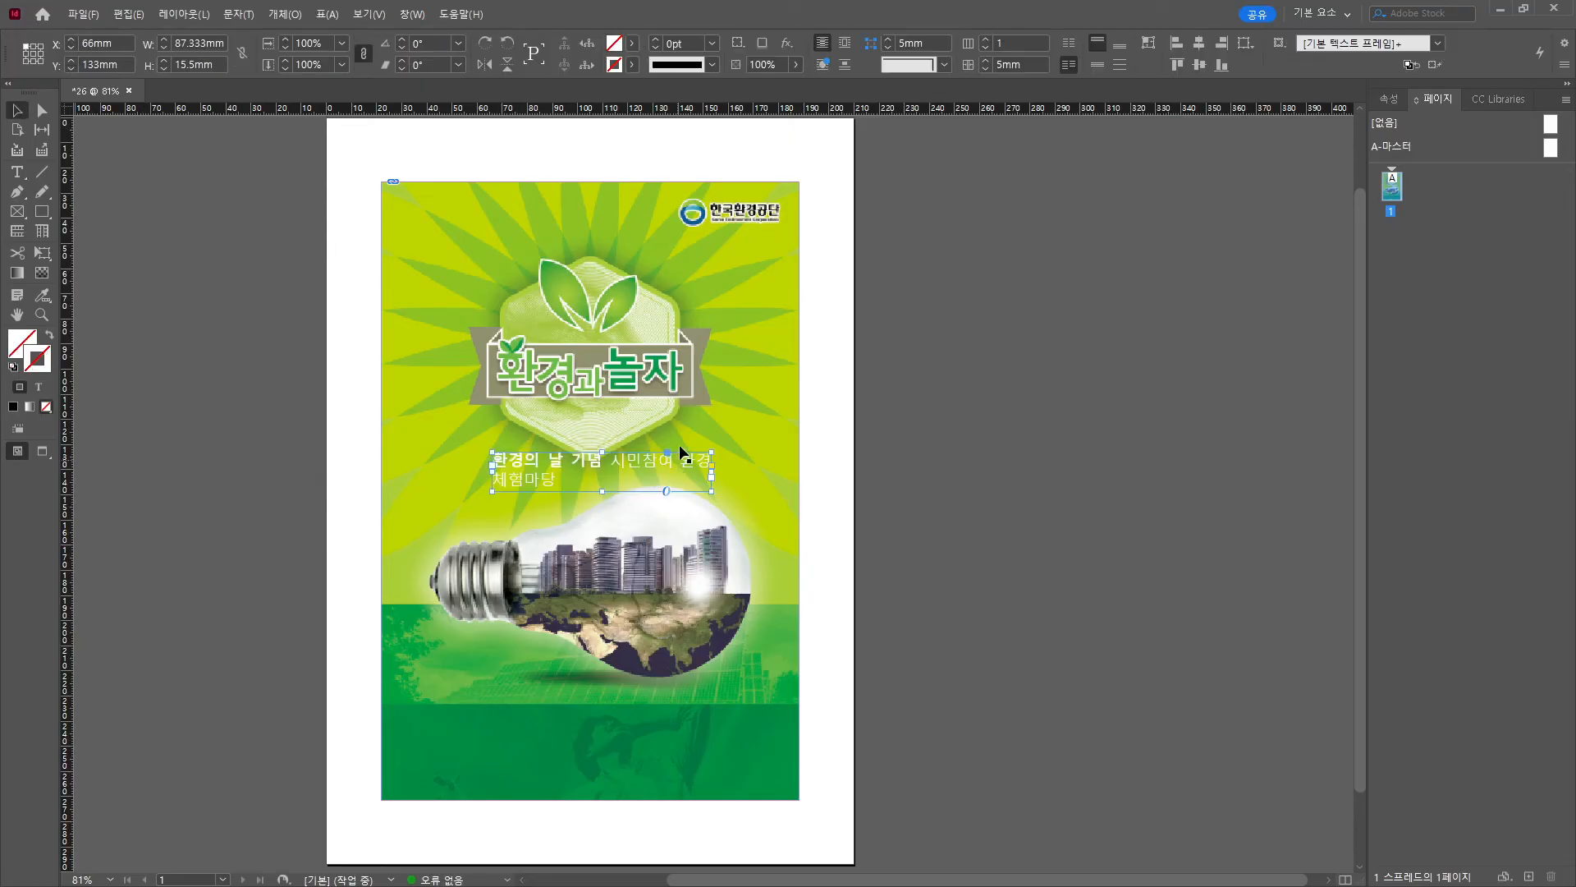
drag(710, 491, 767, 496)
drag(659, 470, 626, 475)
double_click(656, 478)
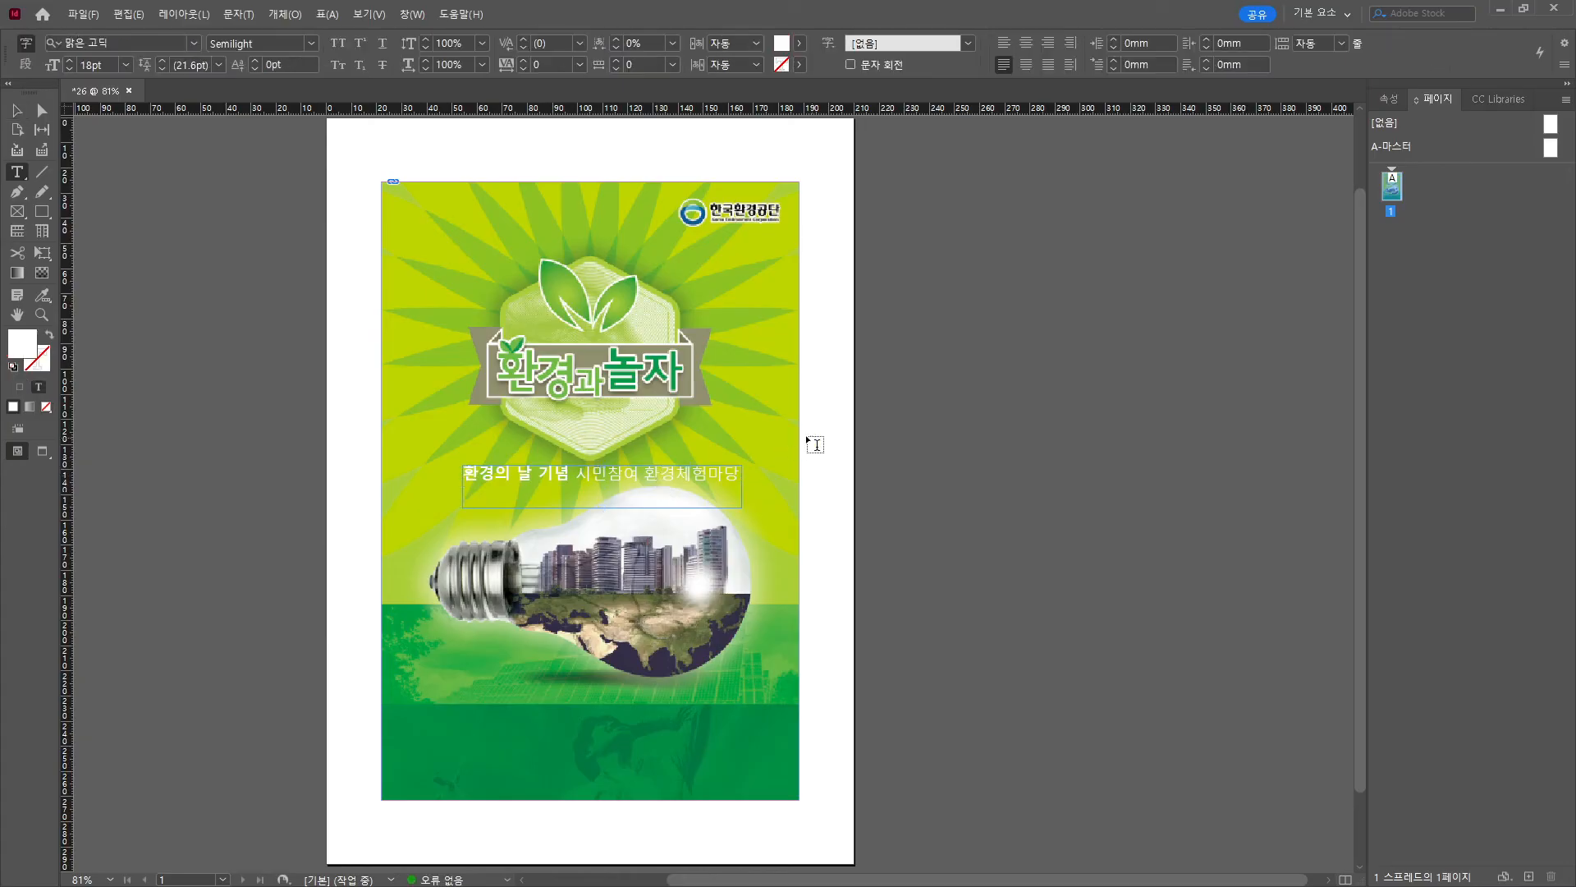
key(ctrl+a)
key(alt+Left)
key(alt+Left)
key(alt+Left)
key(alt+Left)
key(alt+Left)
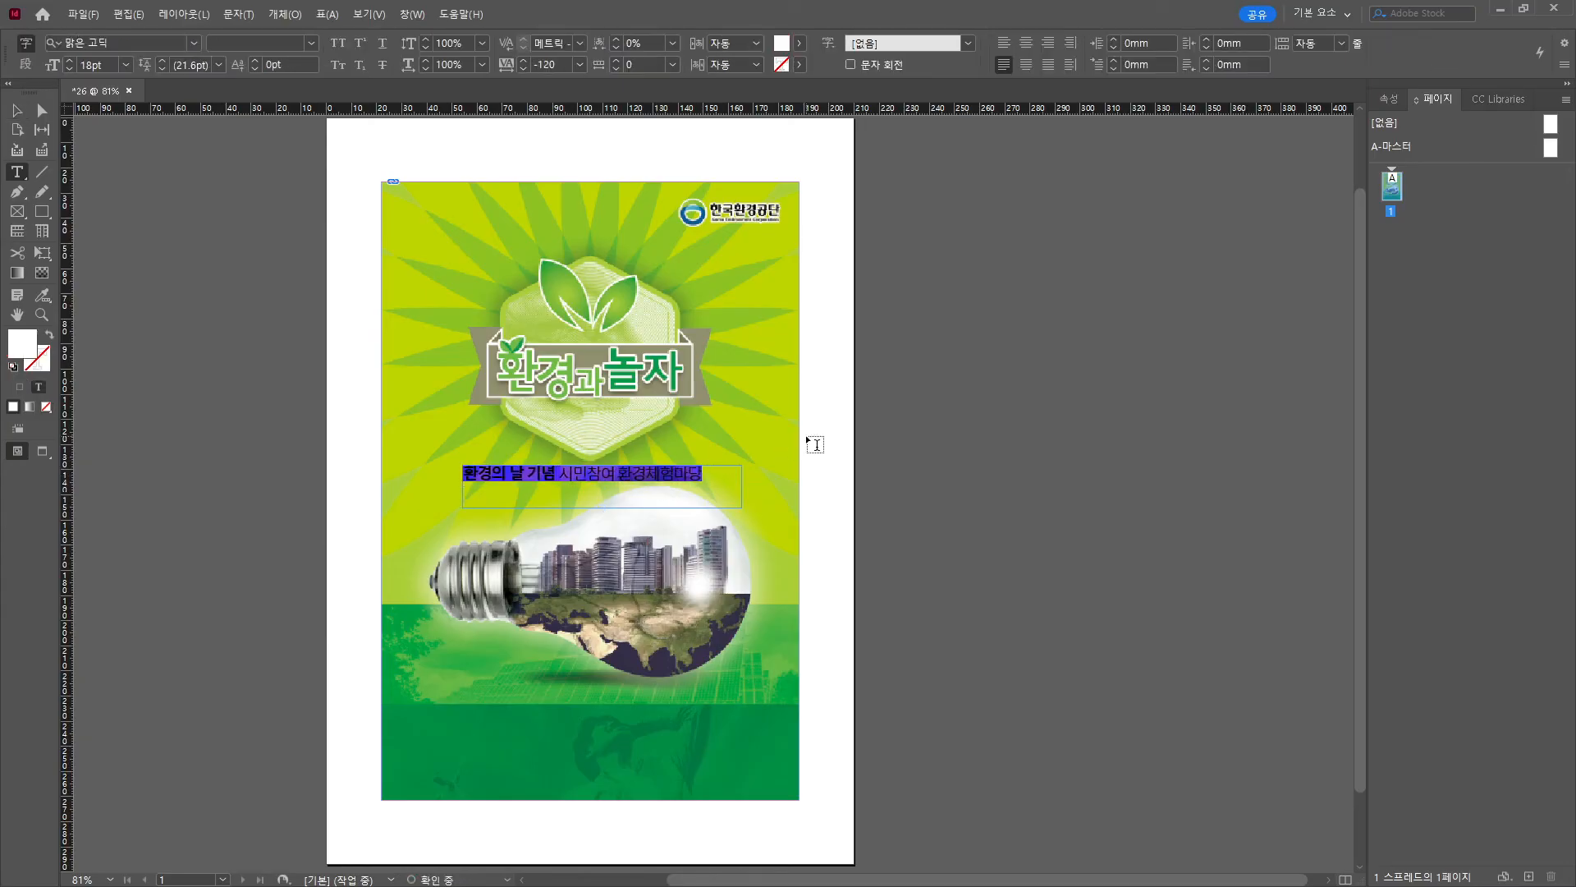
key(Escape)
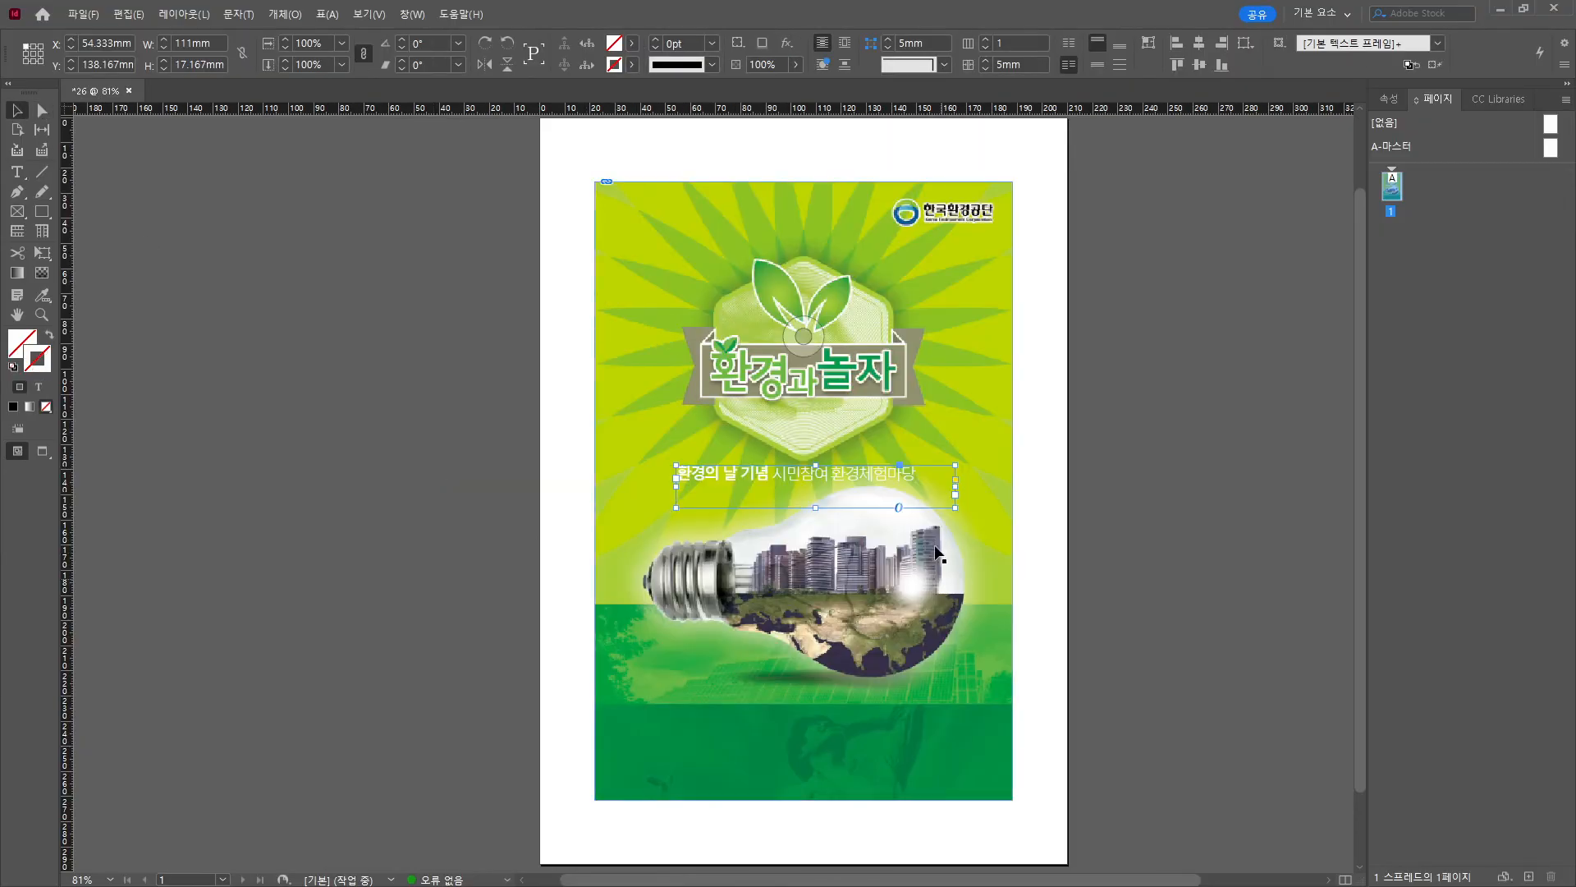
Zoom in, nudge the subtitle frame right and shrink it to hug the text.
key(ctrl+2)
drag(691, 369, 718, 374)
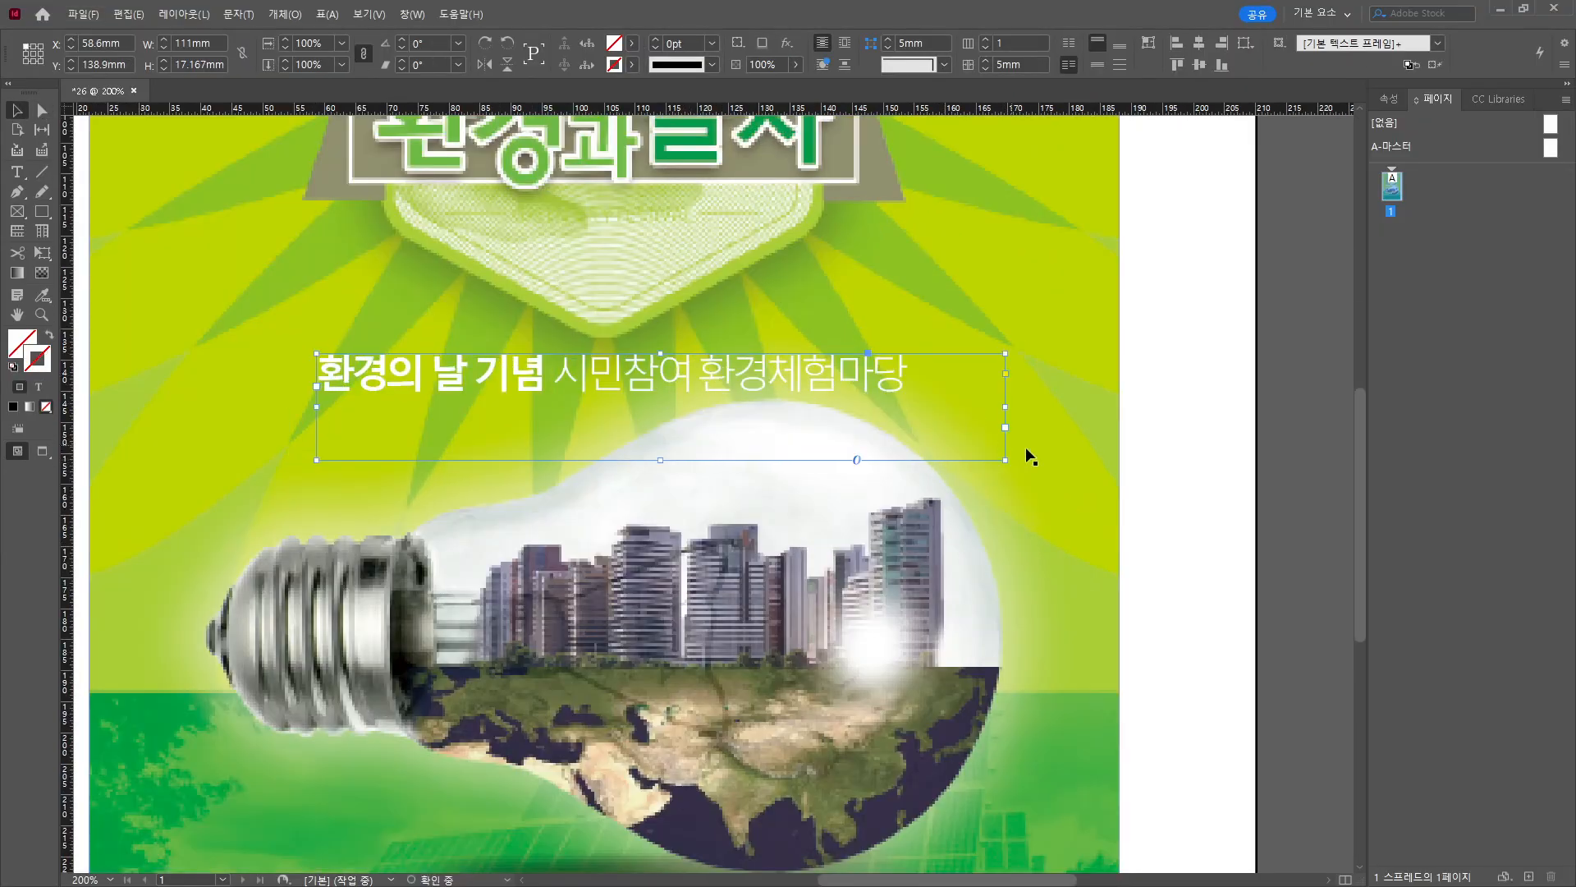
drag(1005, 459, 915, 400)
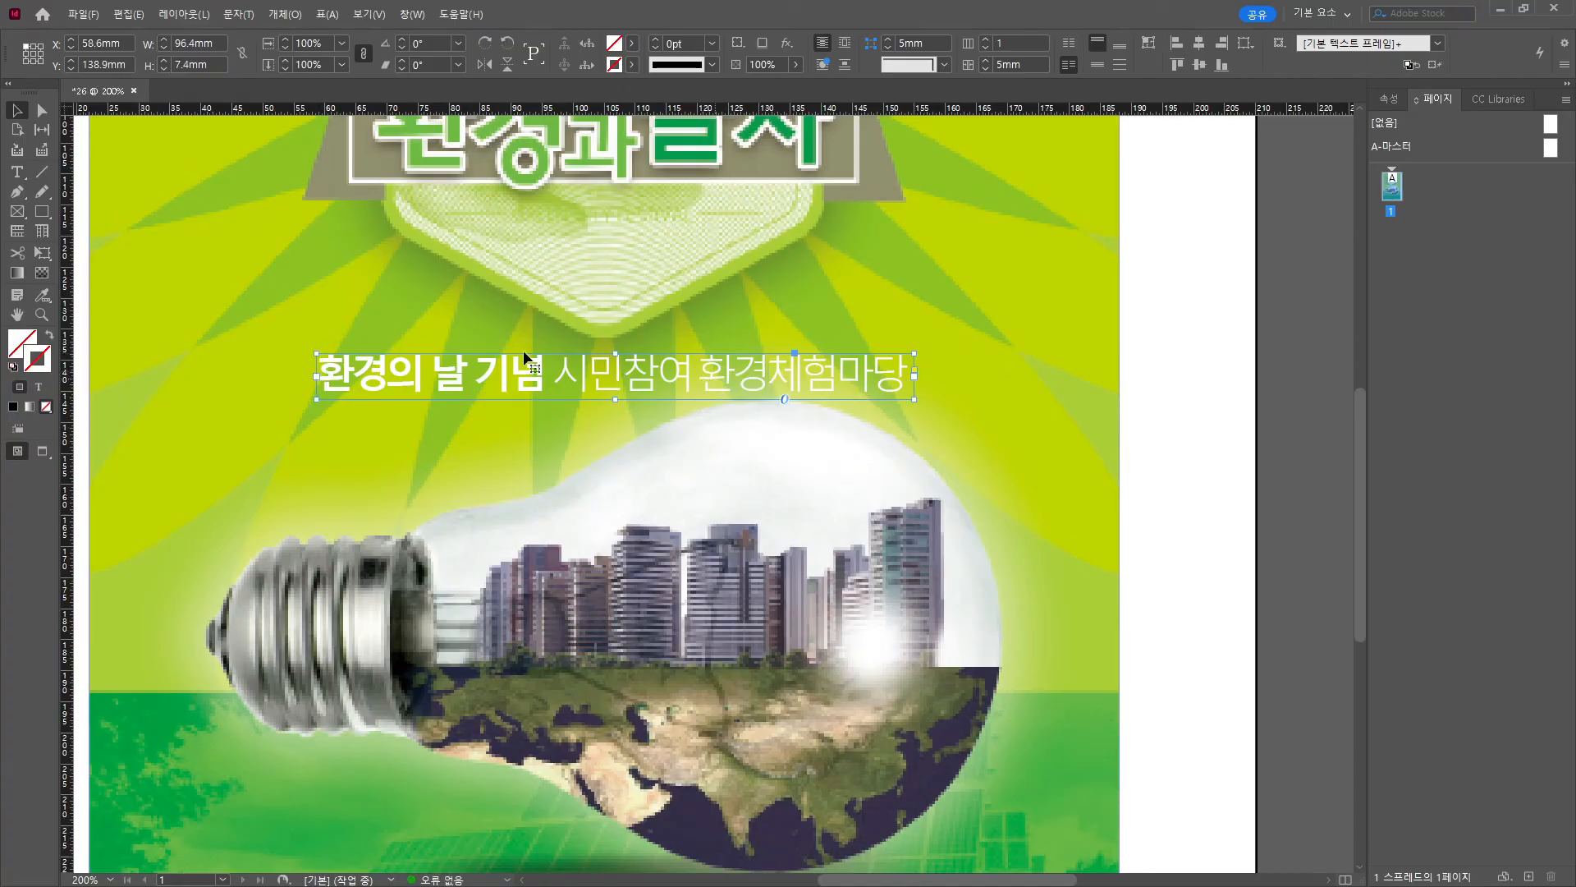
Draw a rectangle over the subtitle and fill it with a new green swatch (C60, Y90).
click(42, 211)
mouse_move(303, 345)
mouse_down()
mouse_move(408, 387)
mouse_move(928, 409)
mouse_up()
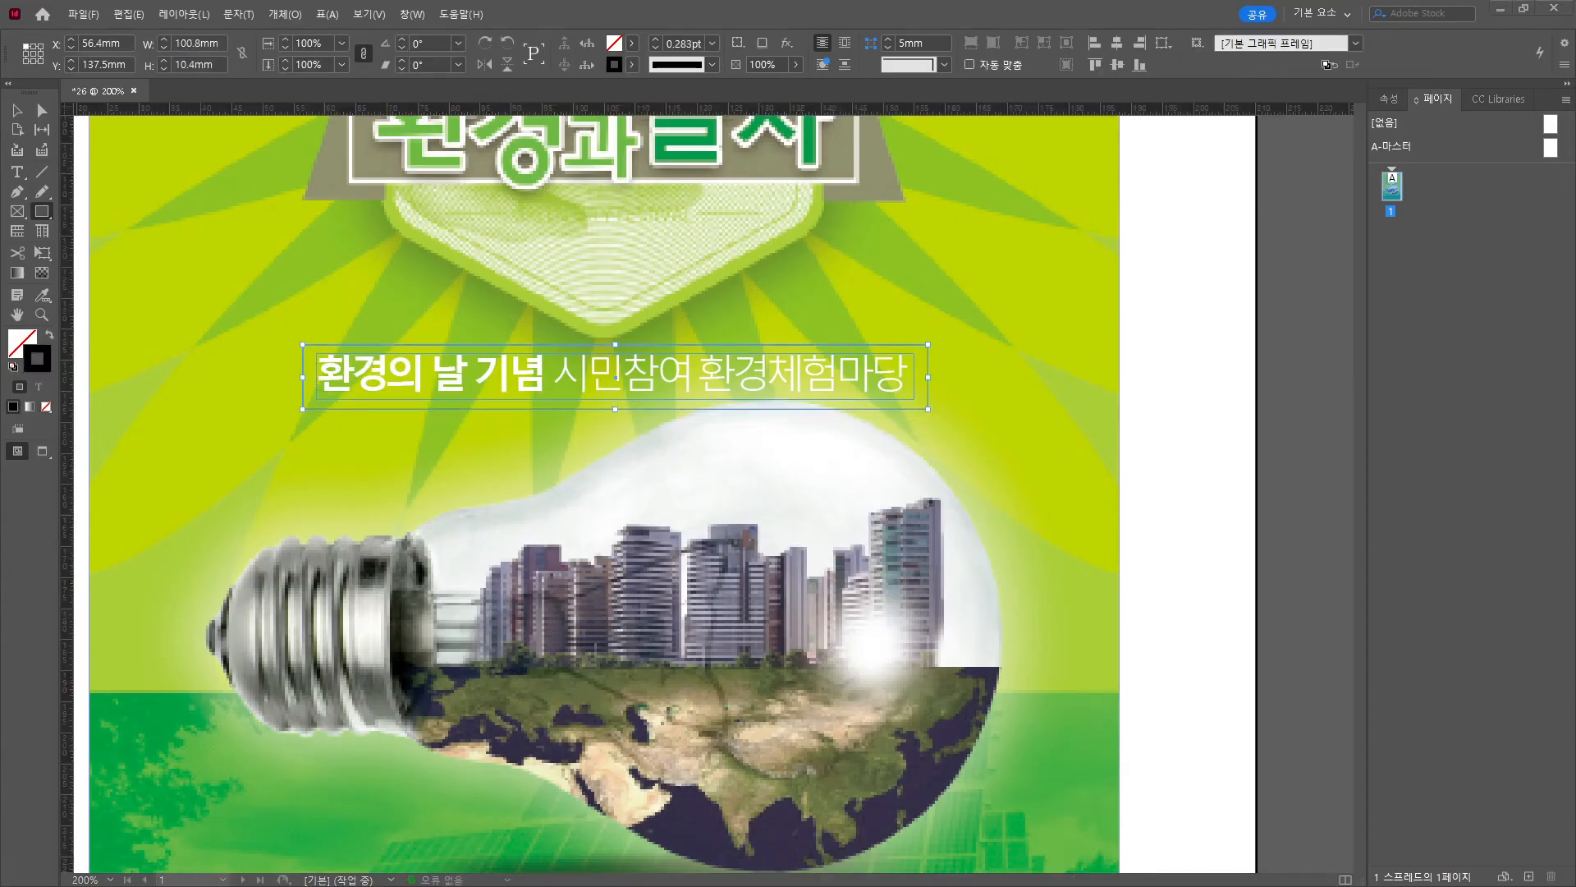
click(631, 43)
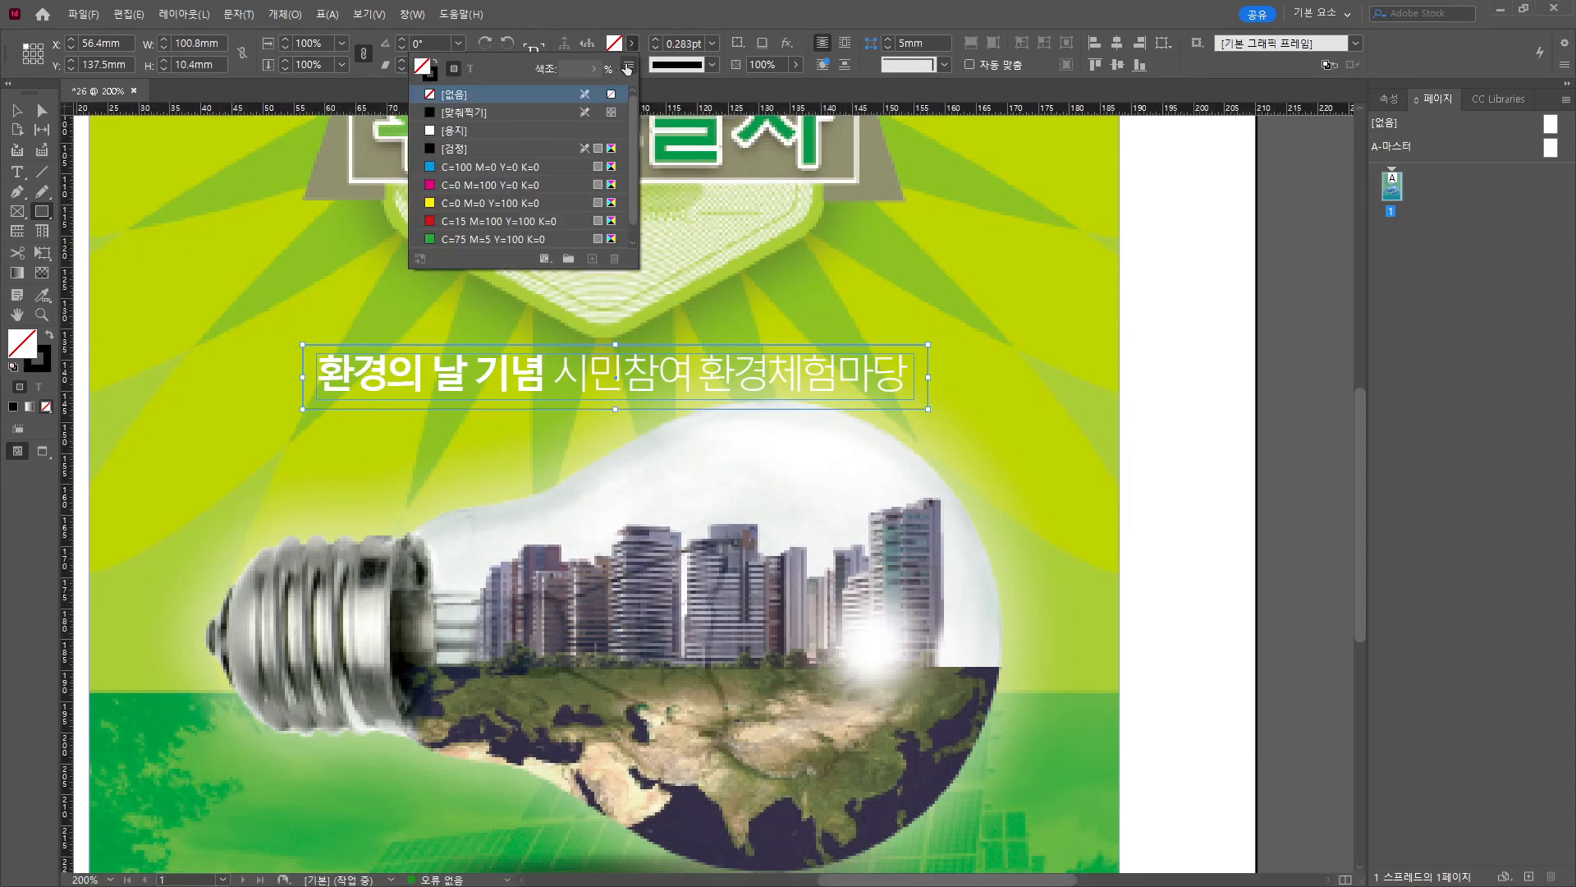
click(629, 70)
click(669, 69)
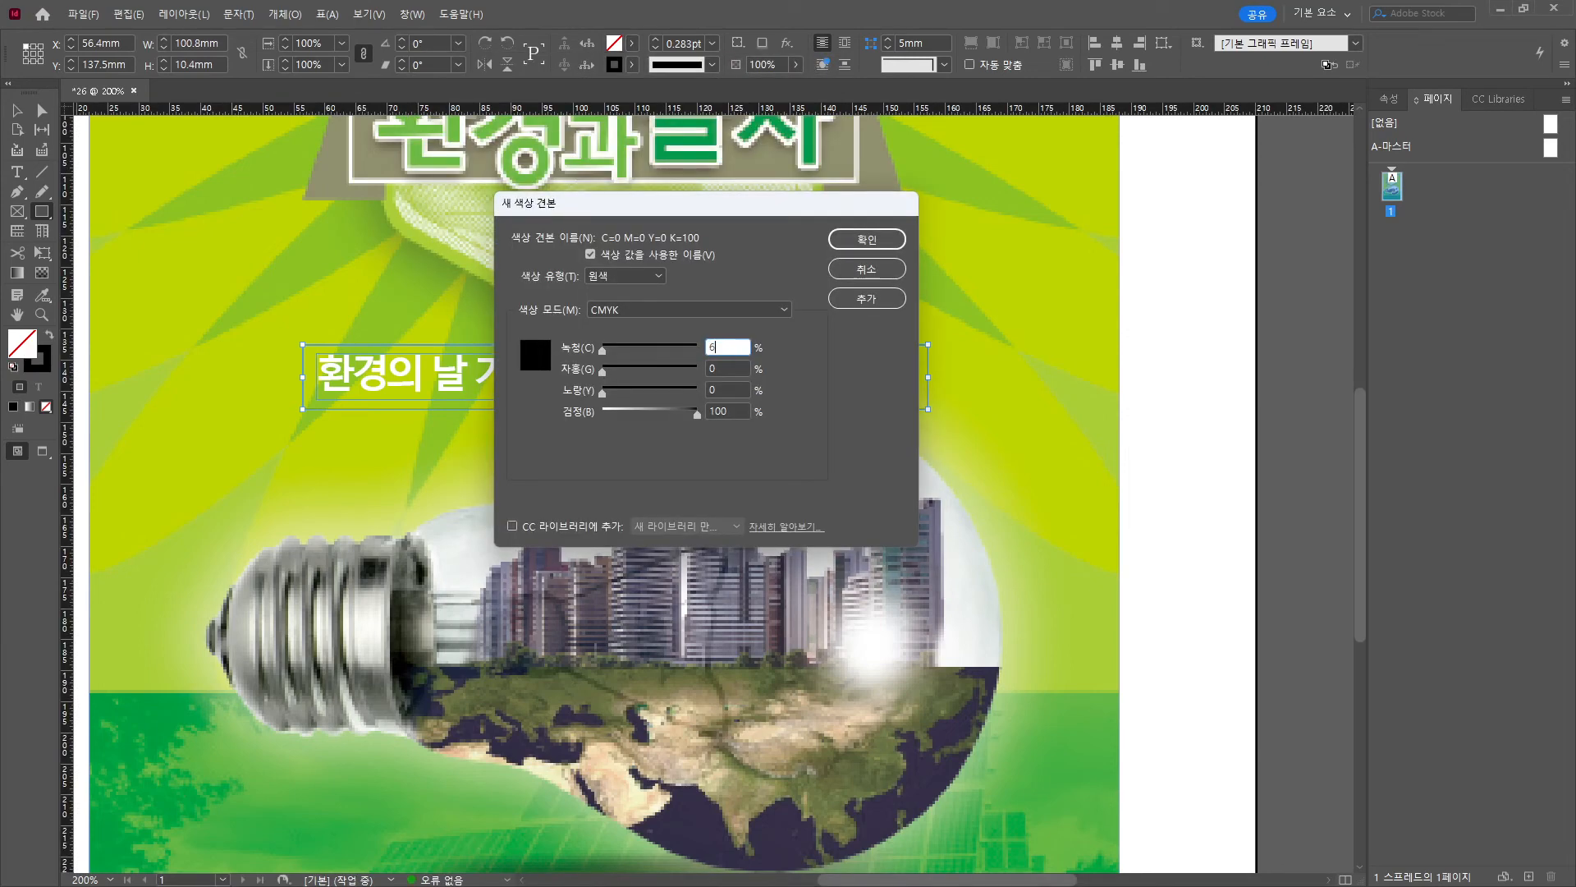
text(60)
key(Tab)
key(Tab)
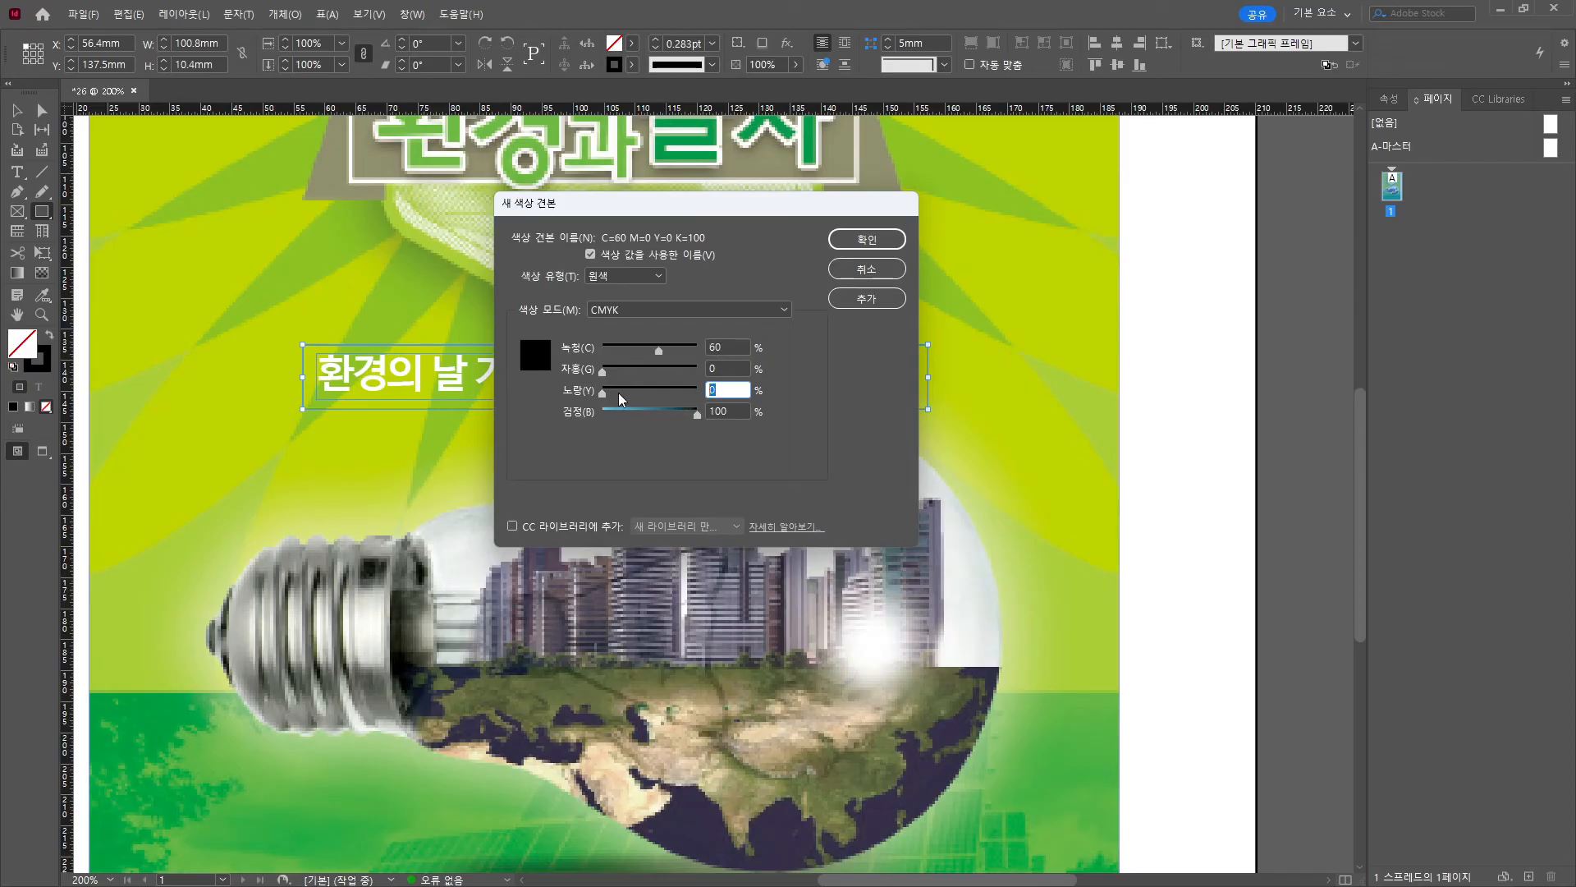
text(90)
key(Return)
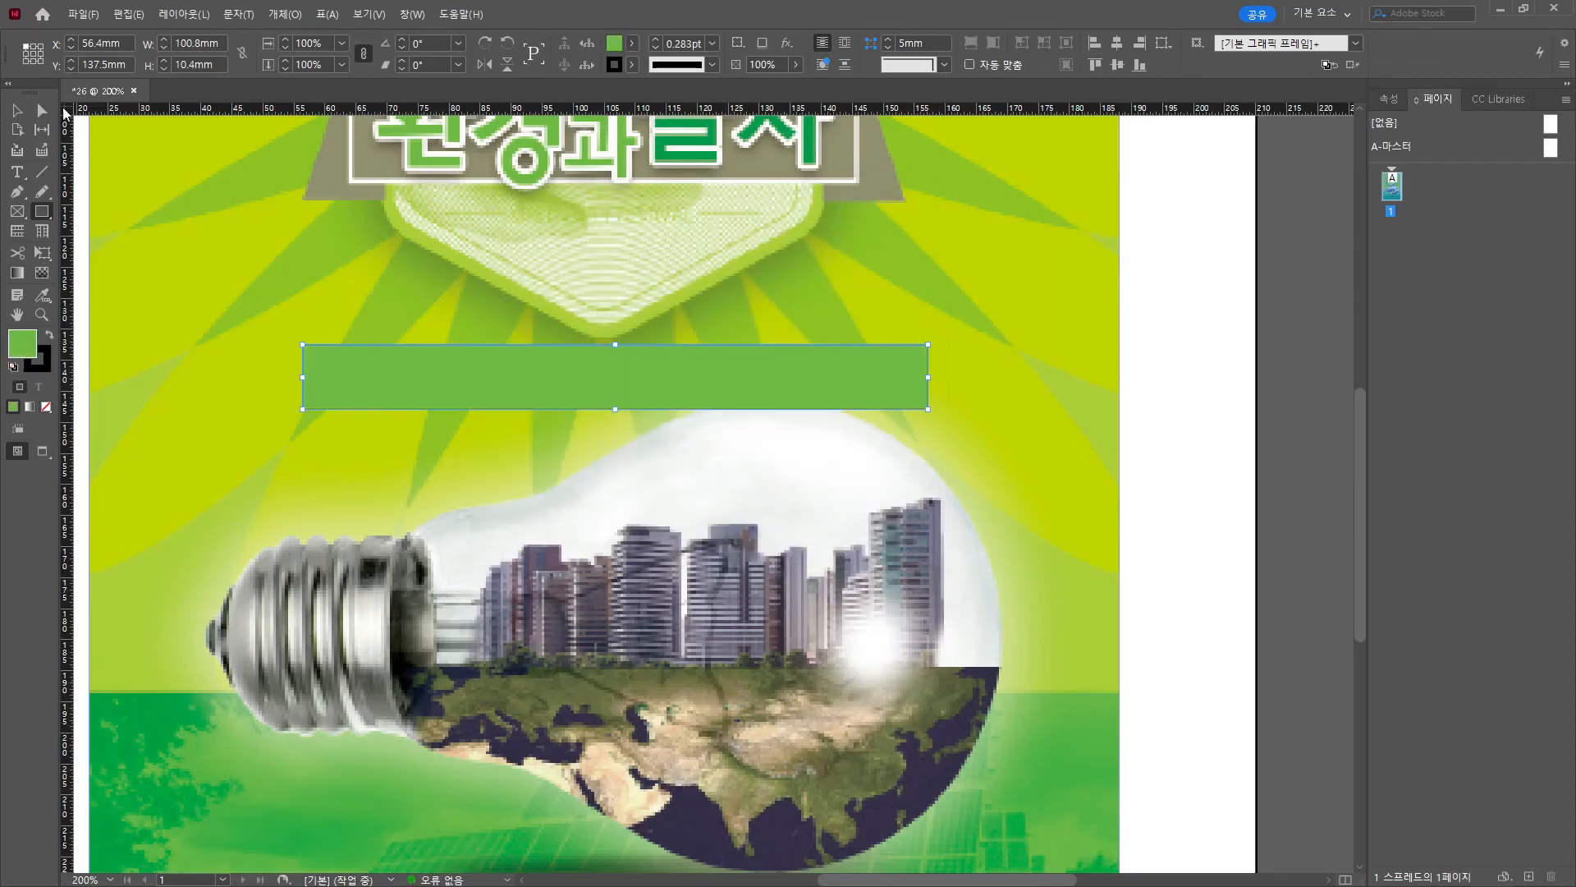
click(16, 109)
Bring the subtitle text to front and move the green bar up behind it.
drag(435, 369, 435, 430)
right_click(447, 378)
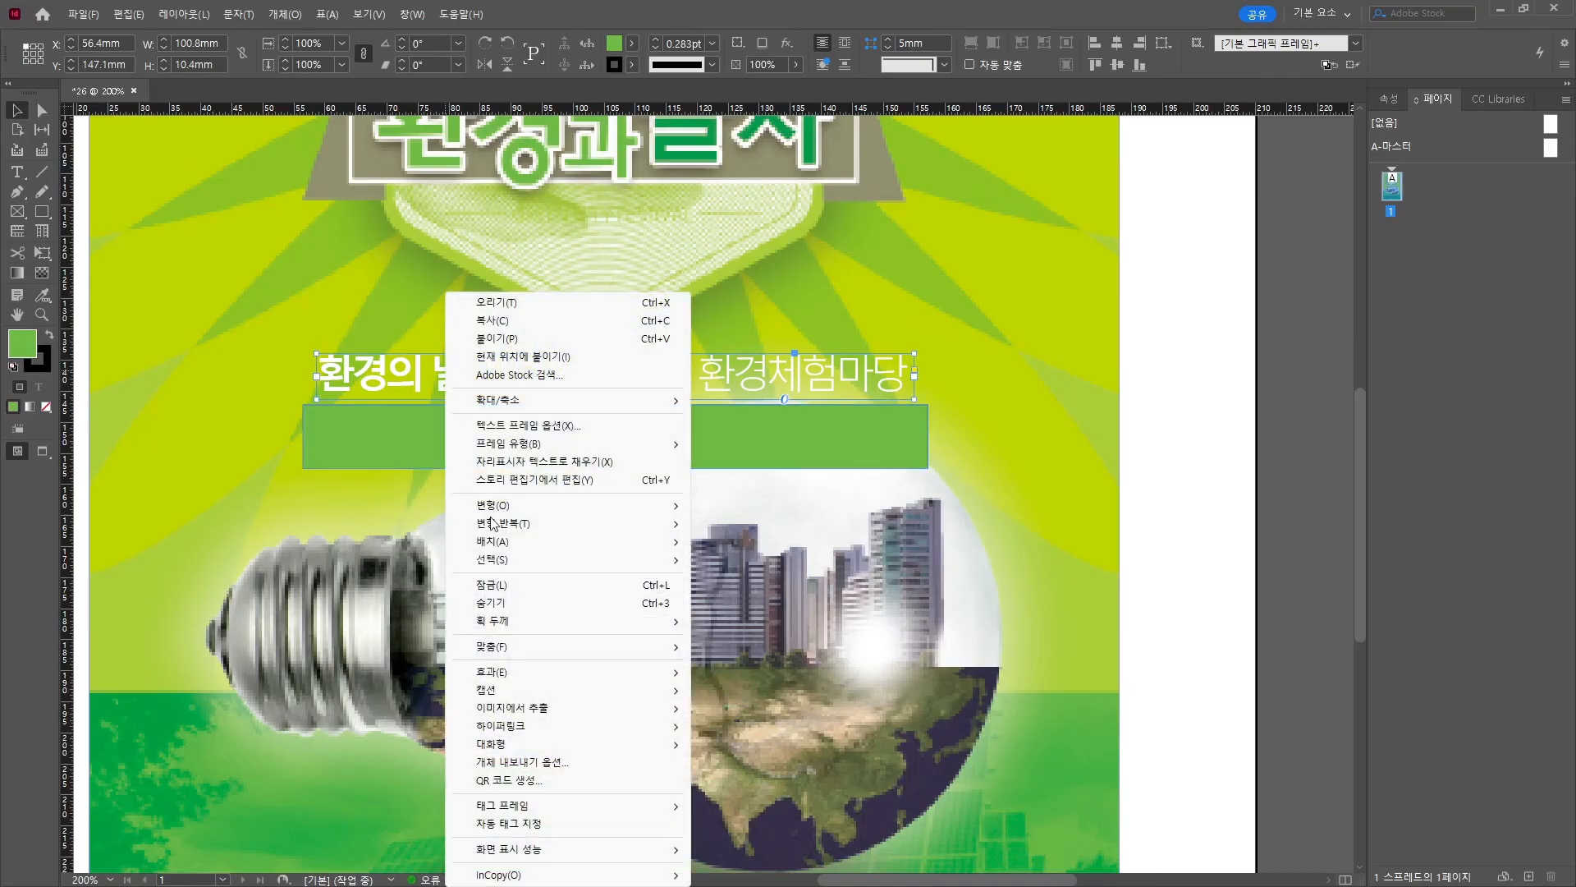
mouse_move(509, 541)
click(784, 546)
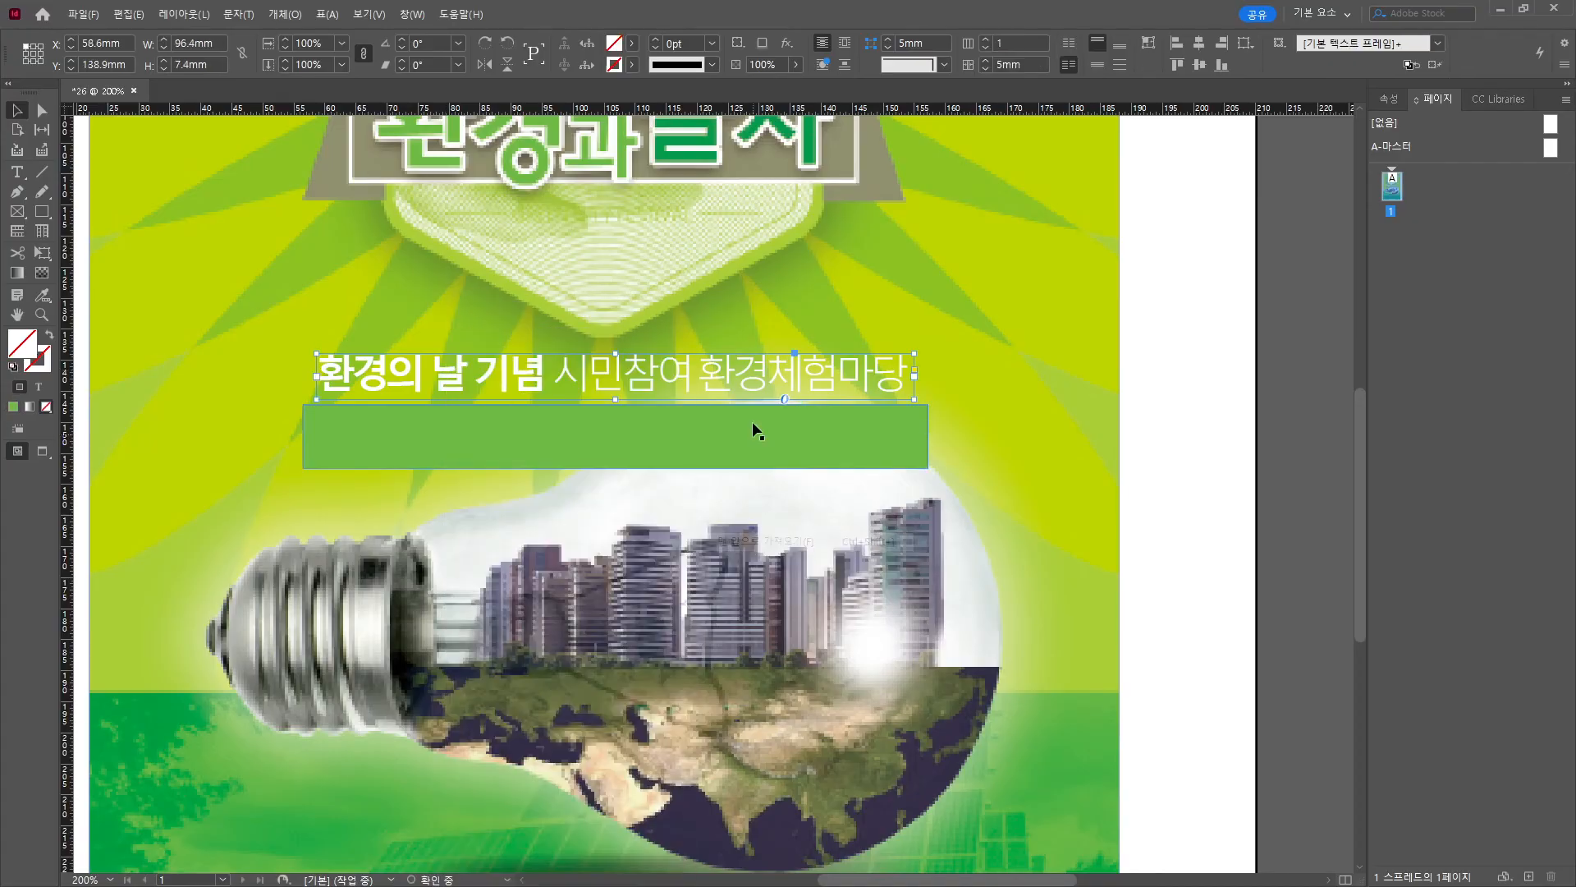
drag(753, 429, 766, 371)
click(1221, 372)
scroll(1189, 425, down, 2)
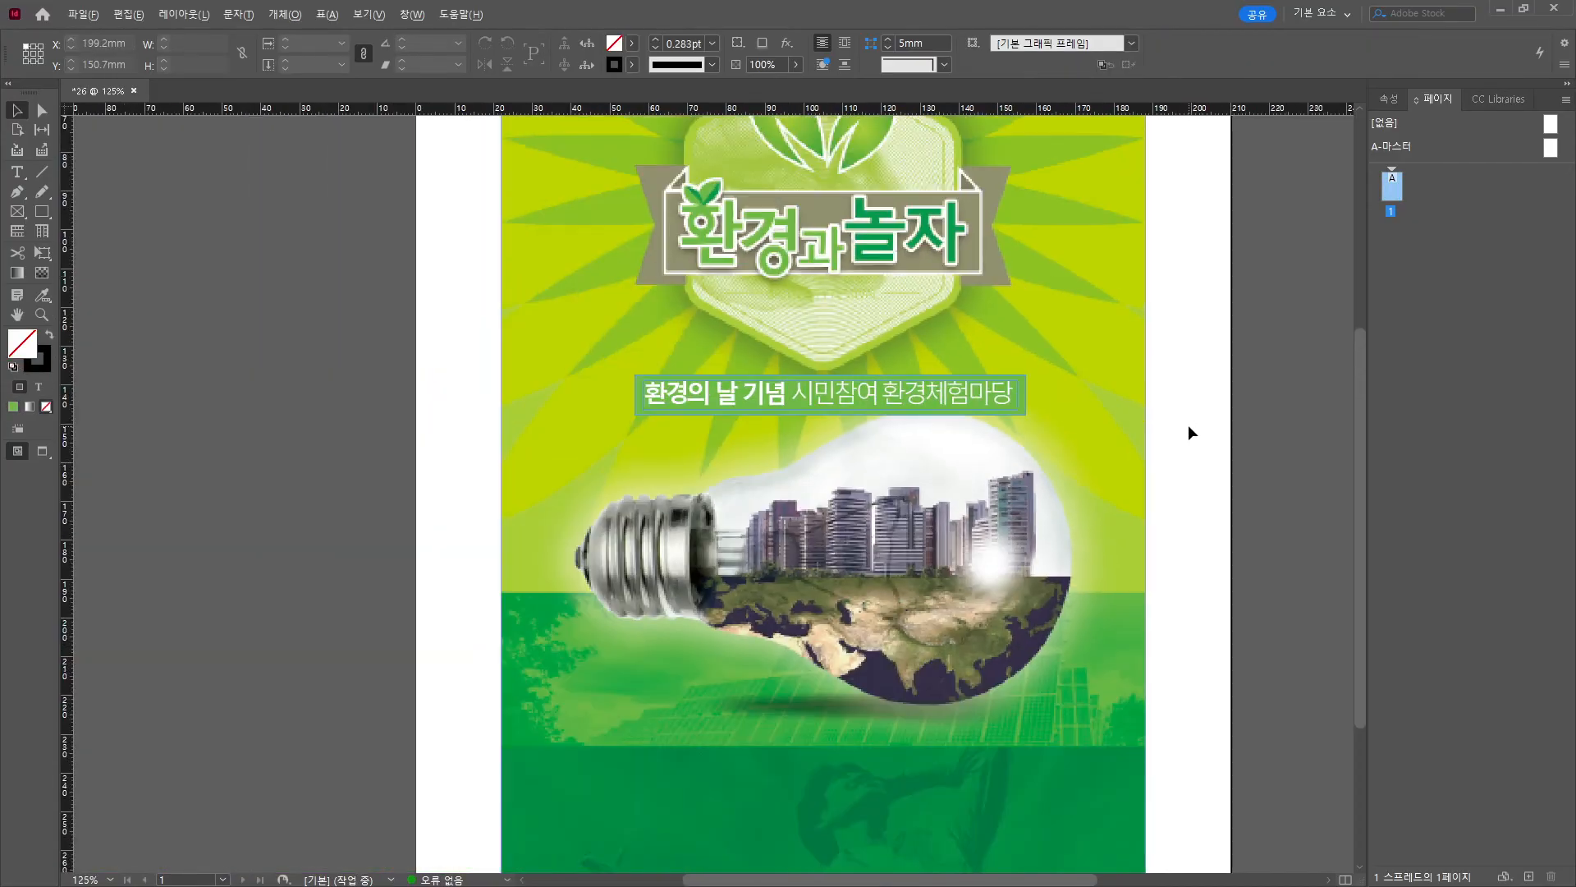
Preview the poster without frame edges and inspect the green bar and background frame.
drag(1183, 446, 1032, 523)
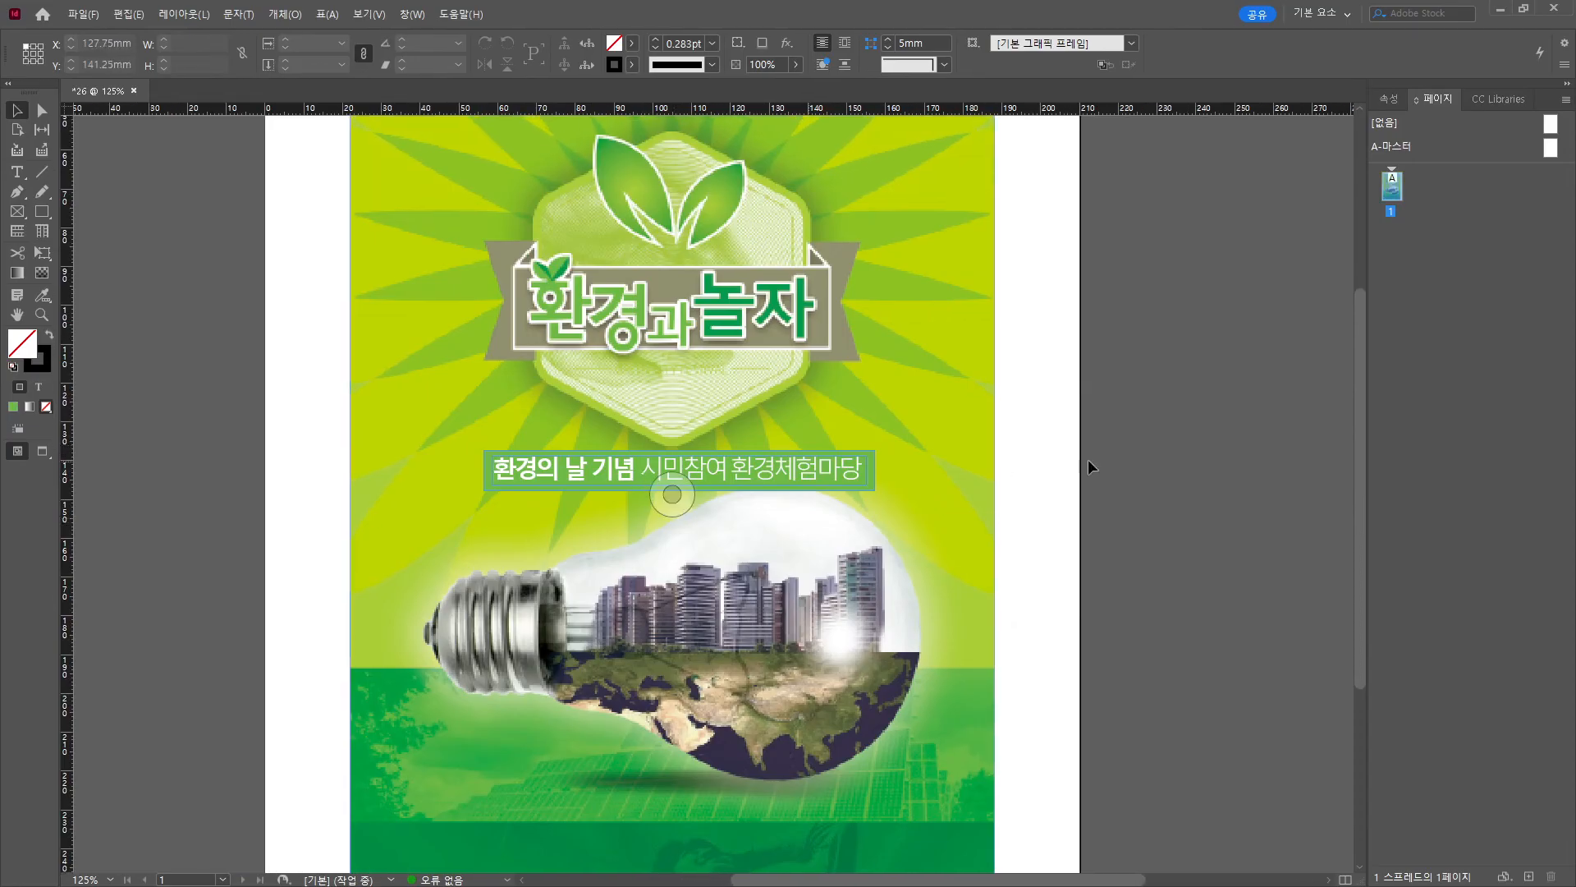
key(w)
scroll(748, 457, left, 2)
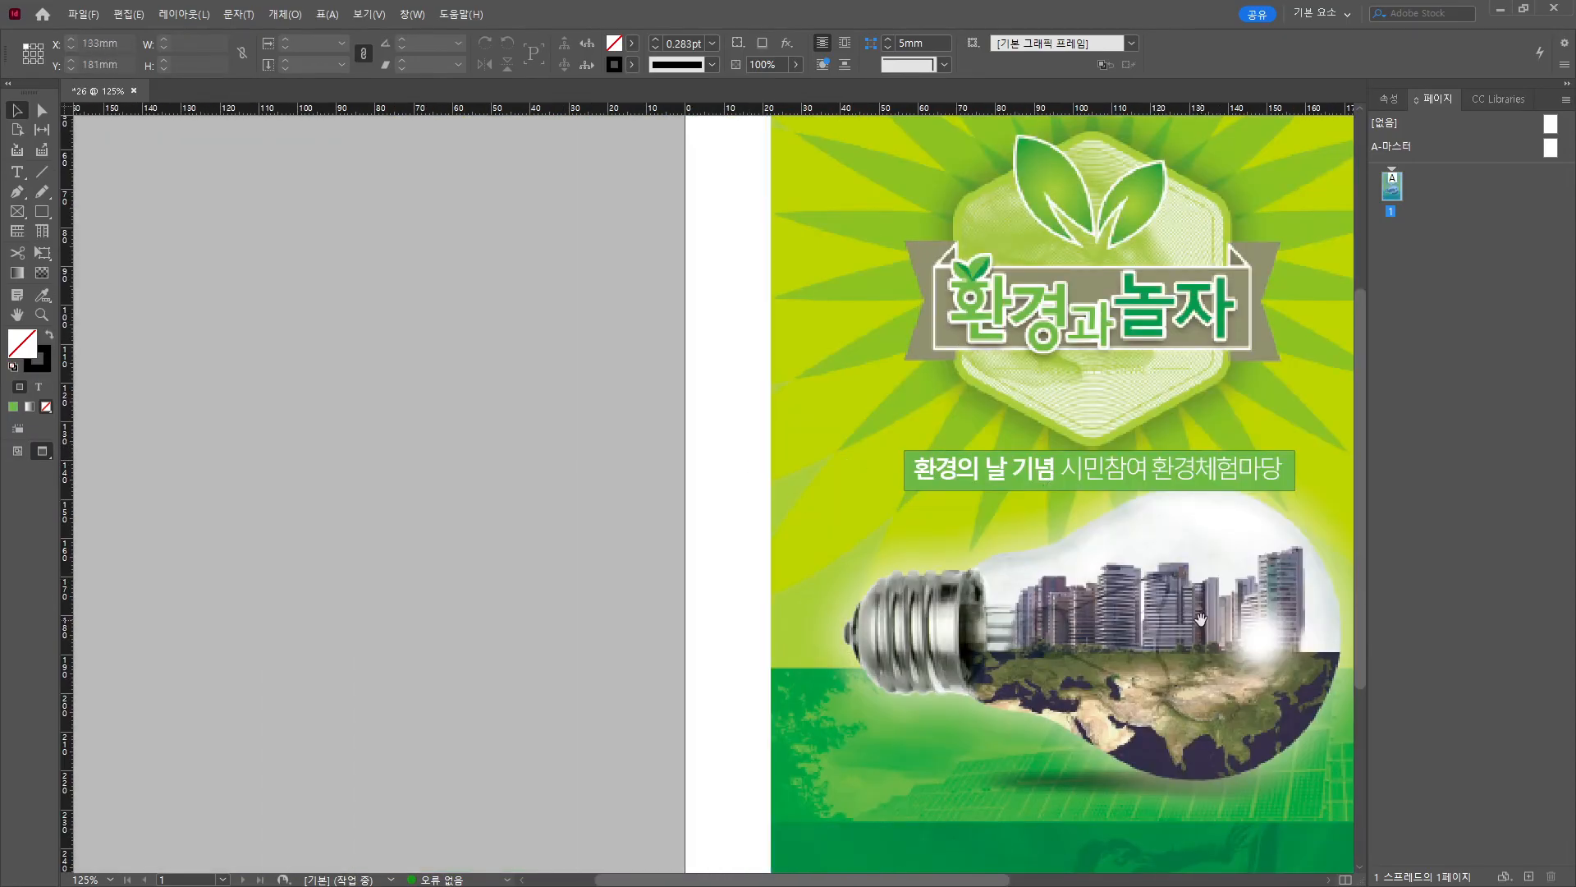
scroll(749, 465, right, 2)
scroll(749, 450, up, 4)
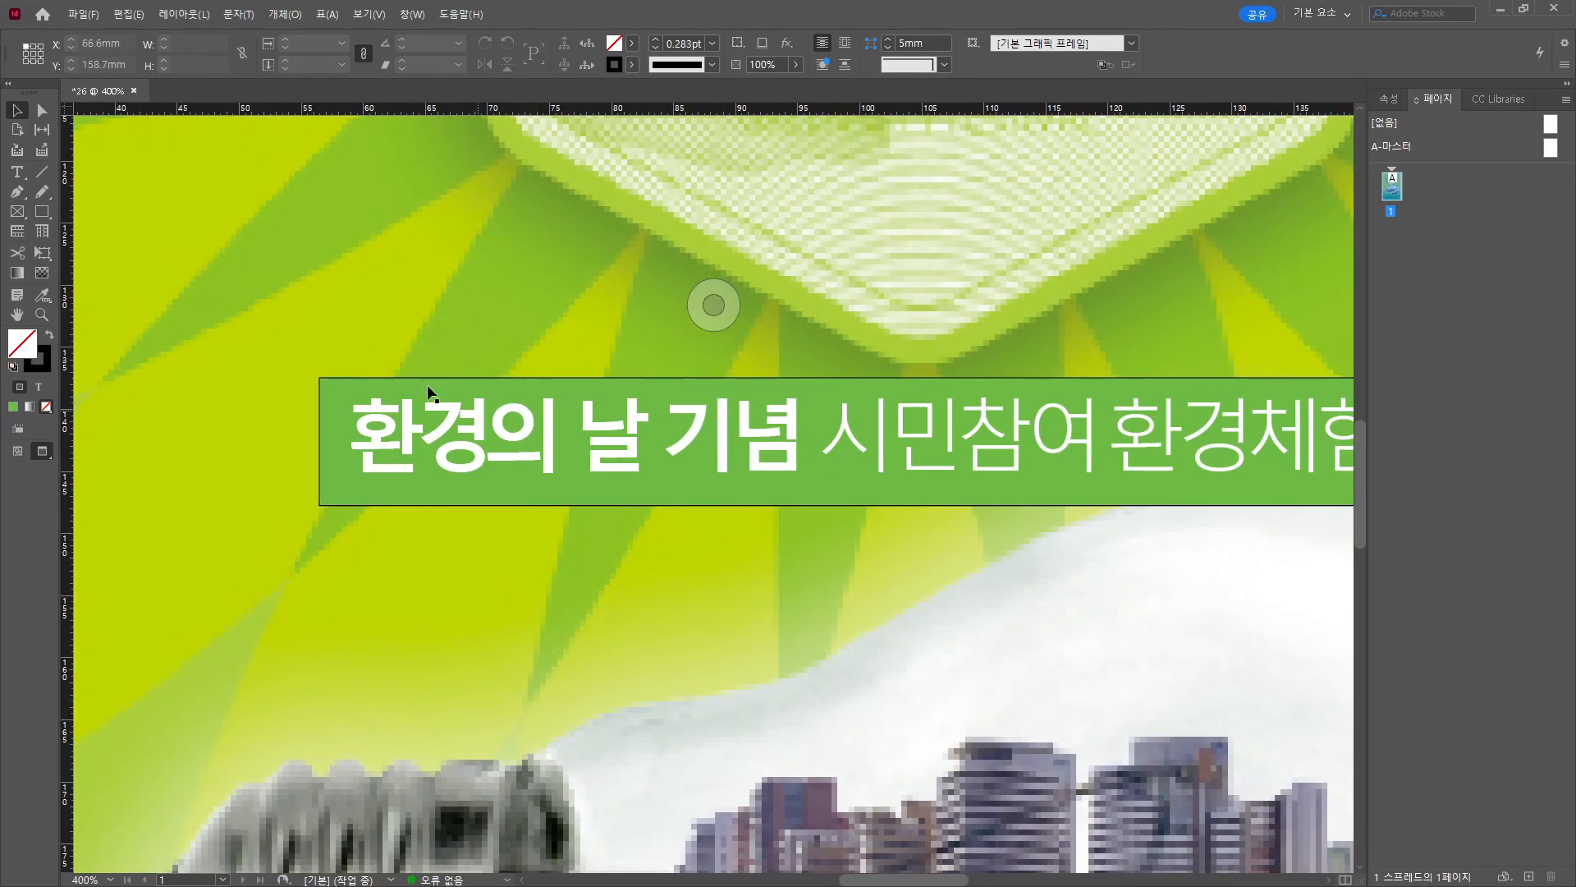
click(343, 384)
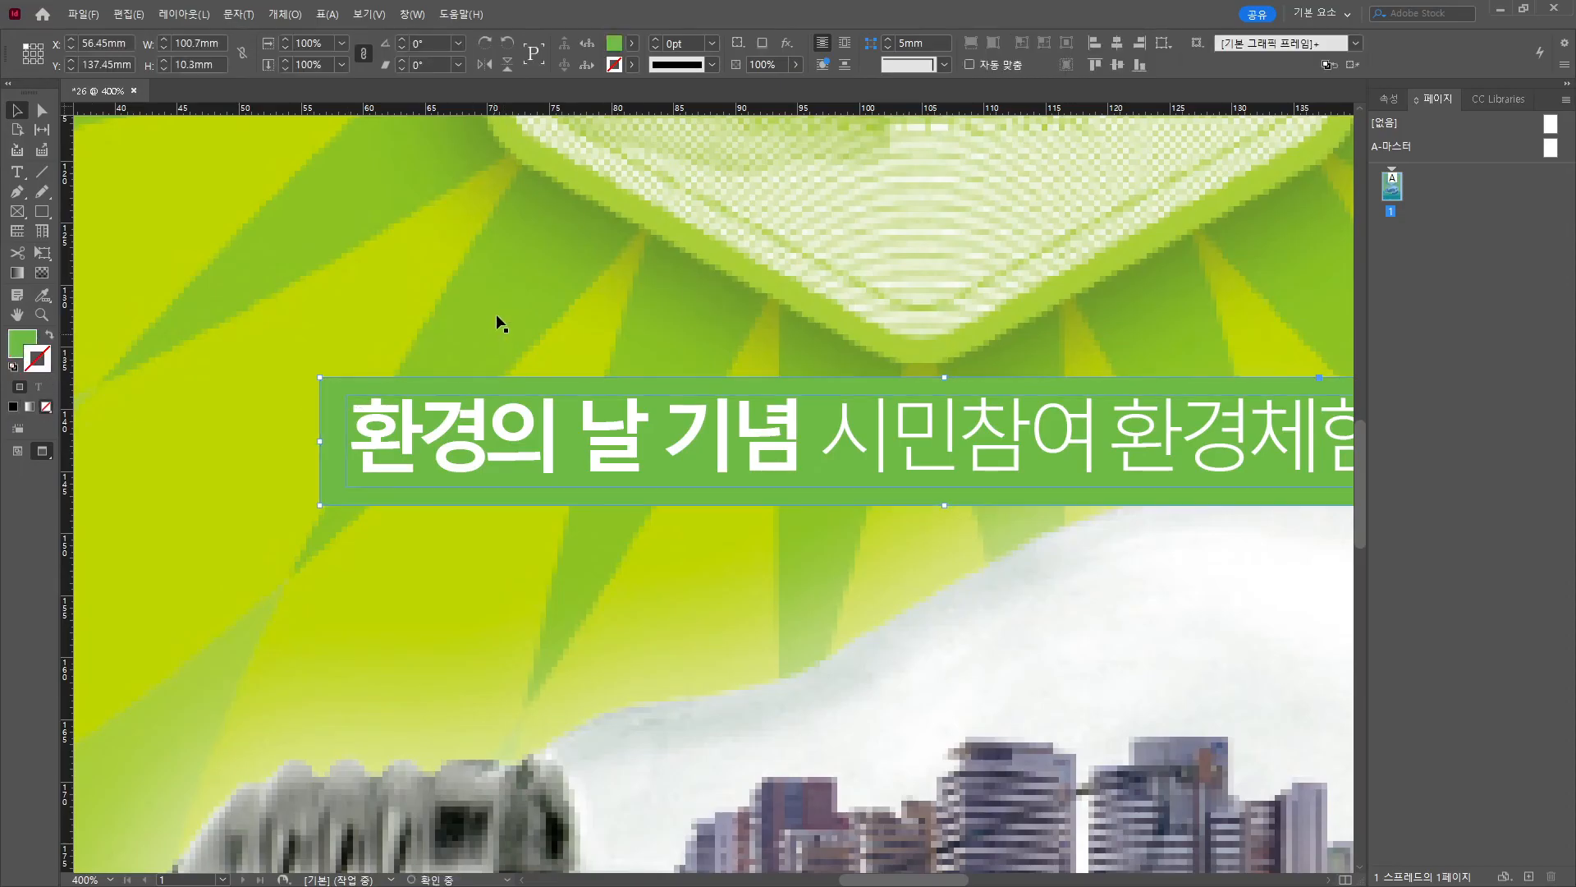
click(750, 495)
scroll(824, 495, down, 2)
scroll(824, 495, down, 2)
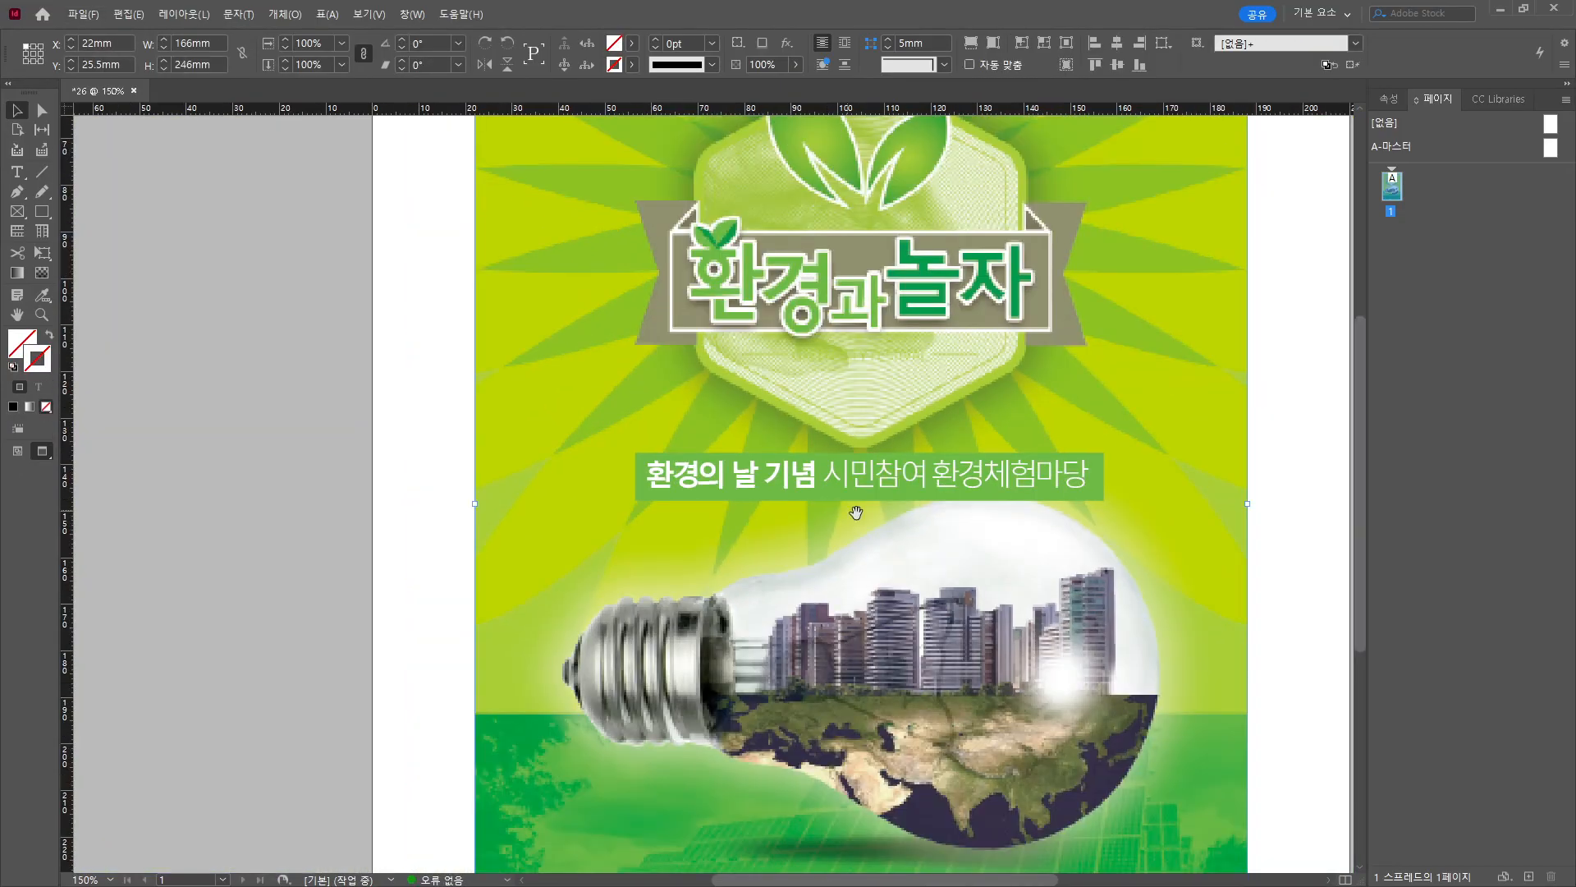
key(ctrl+shift+a)
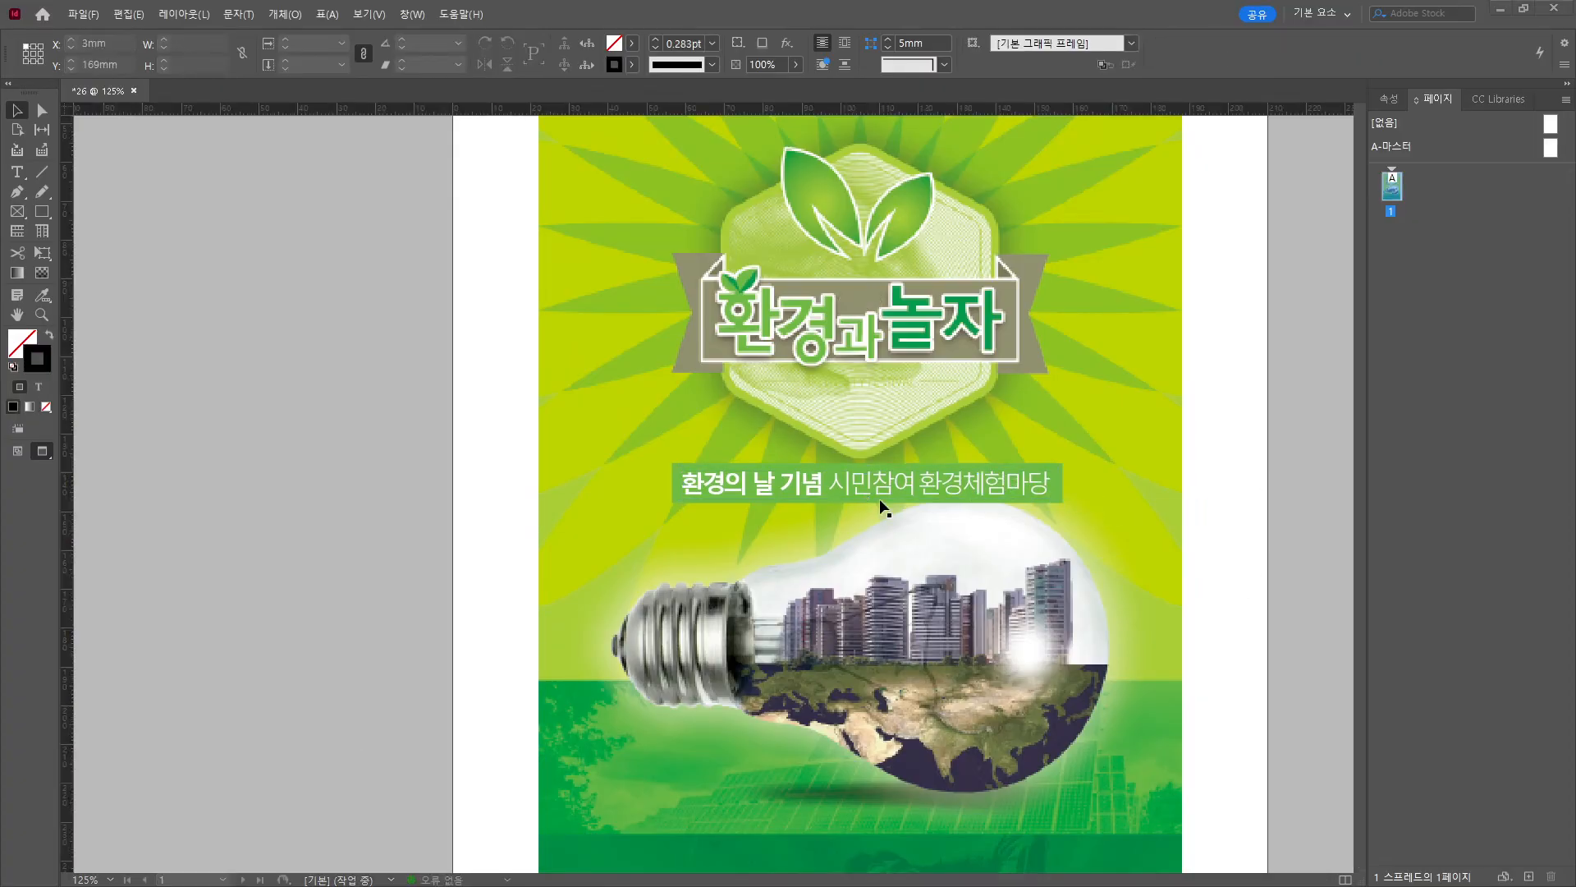
Narrow the green bar behind the subtitle so it fits the text.
triple_click(1008, 477)
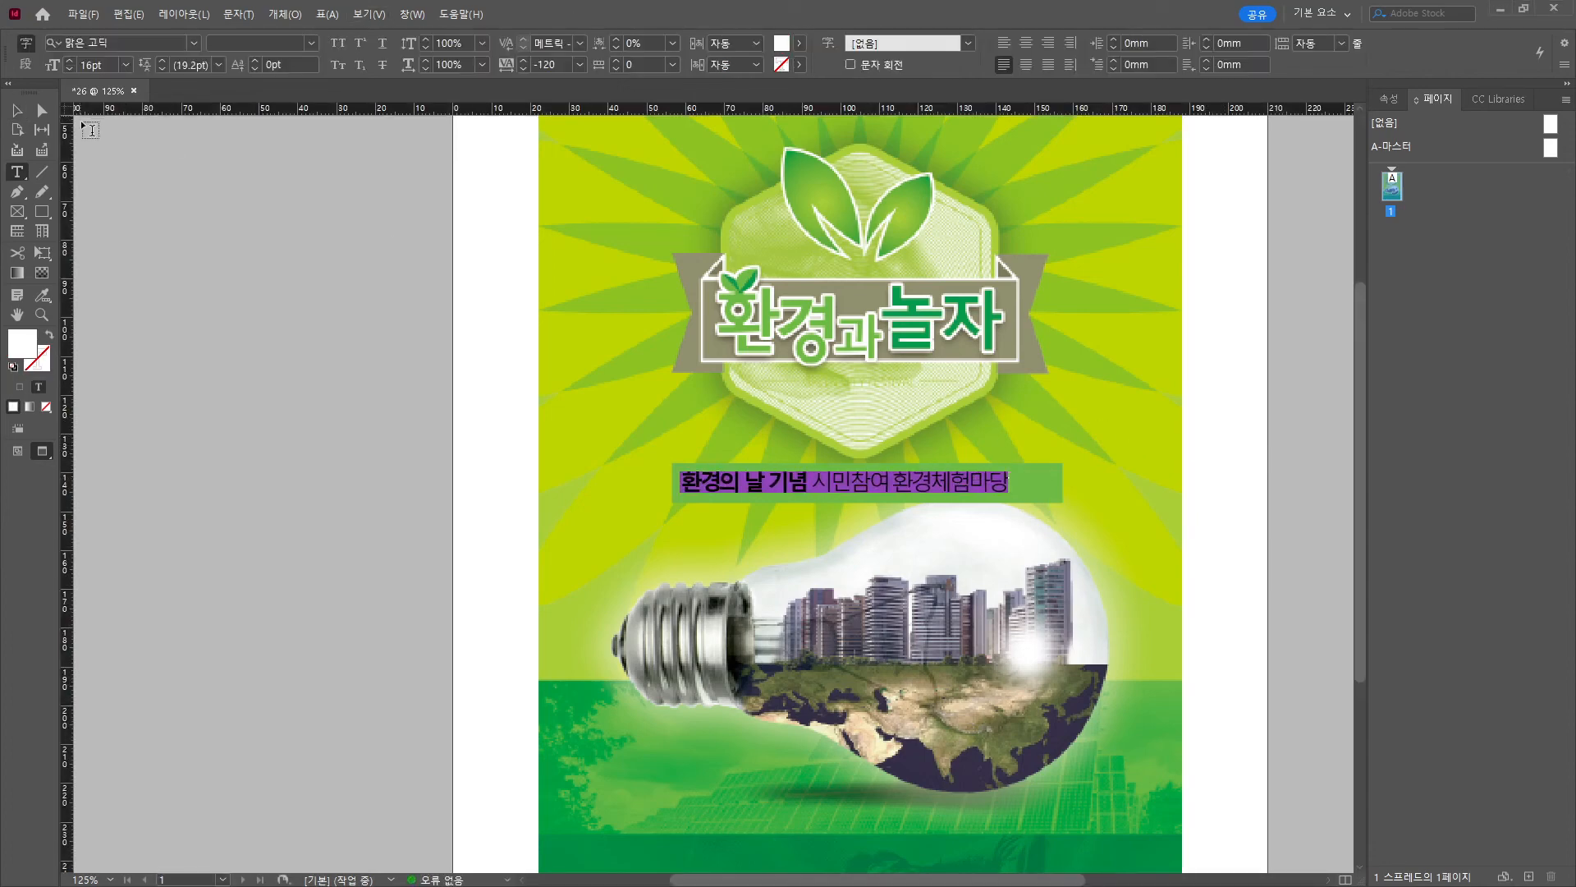
click(16, 110)
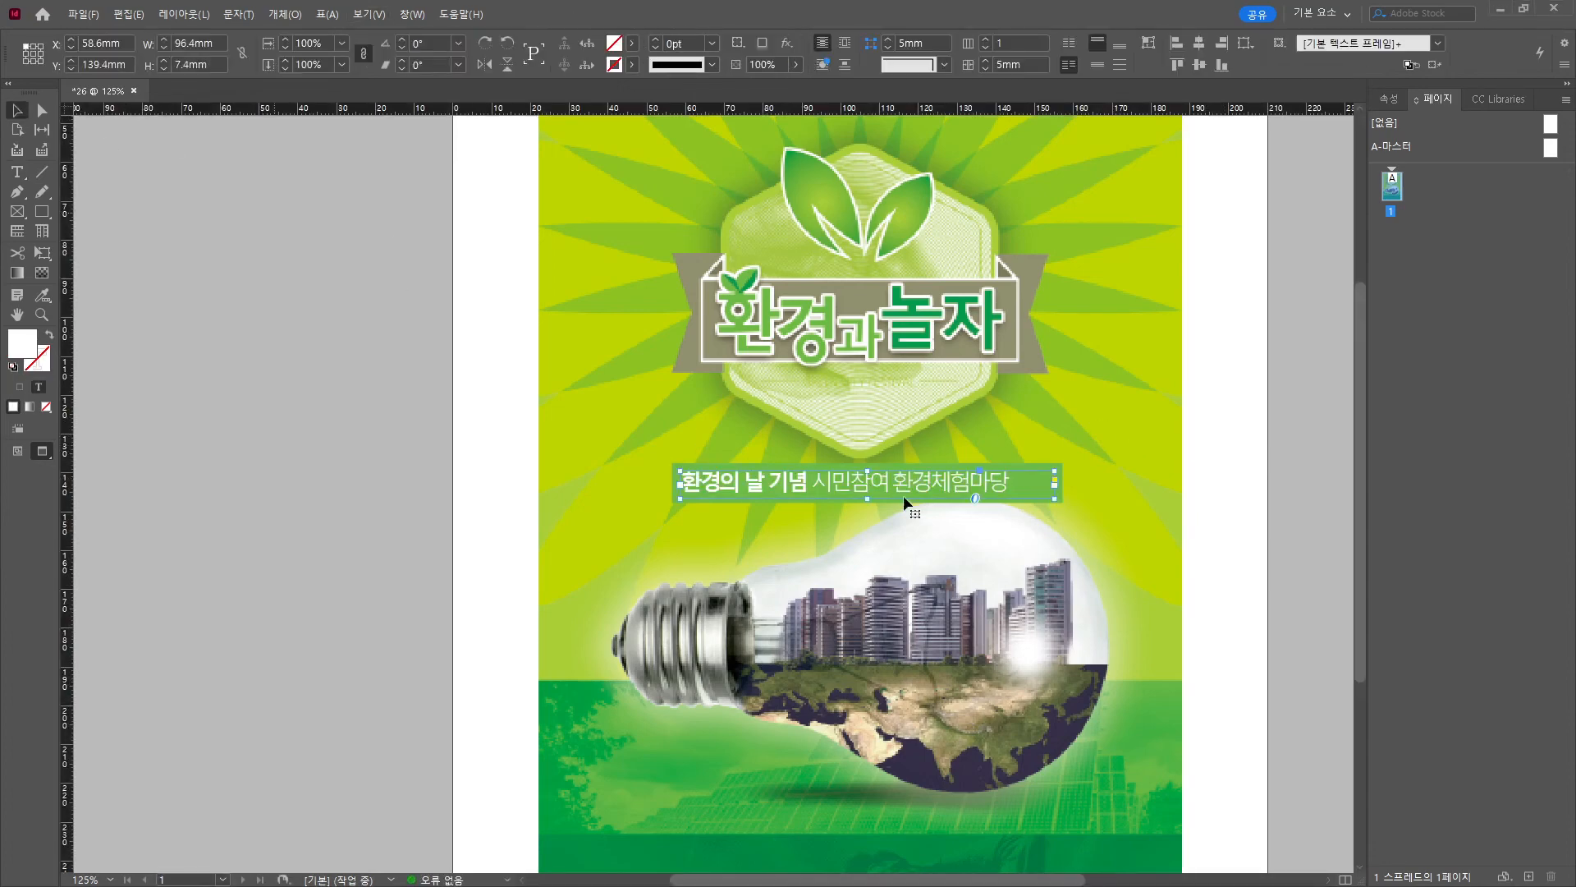
click(1058, 485)
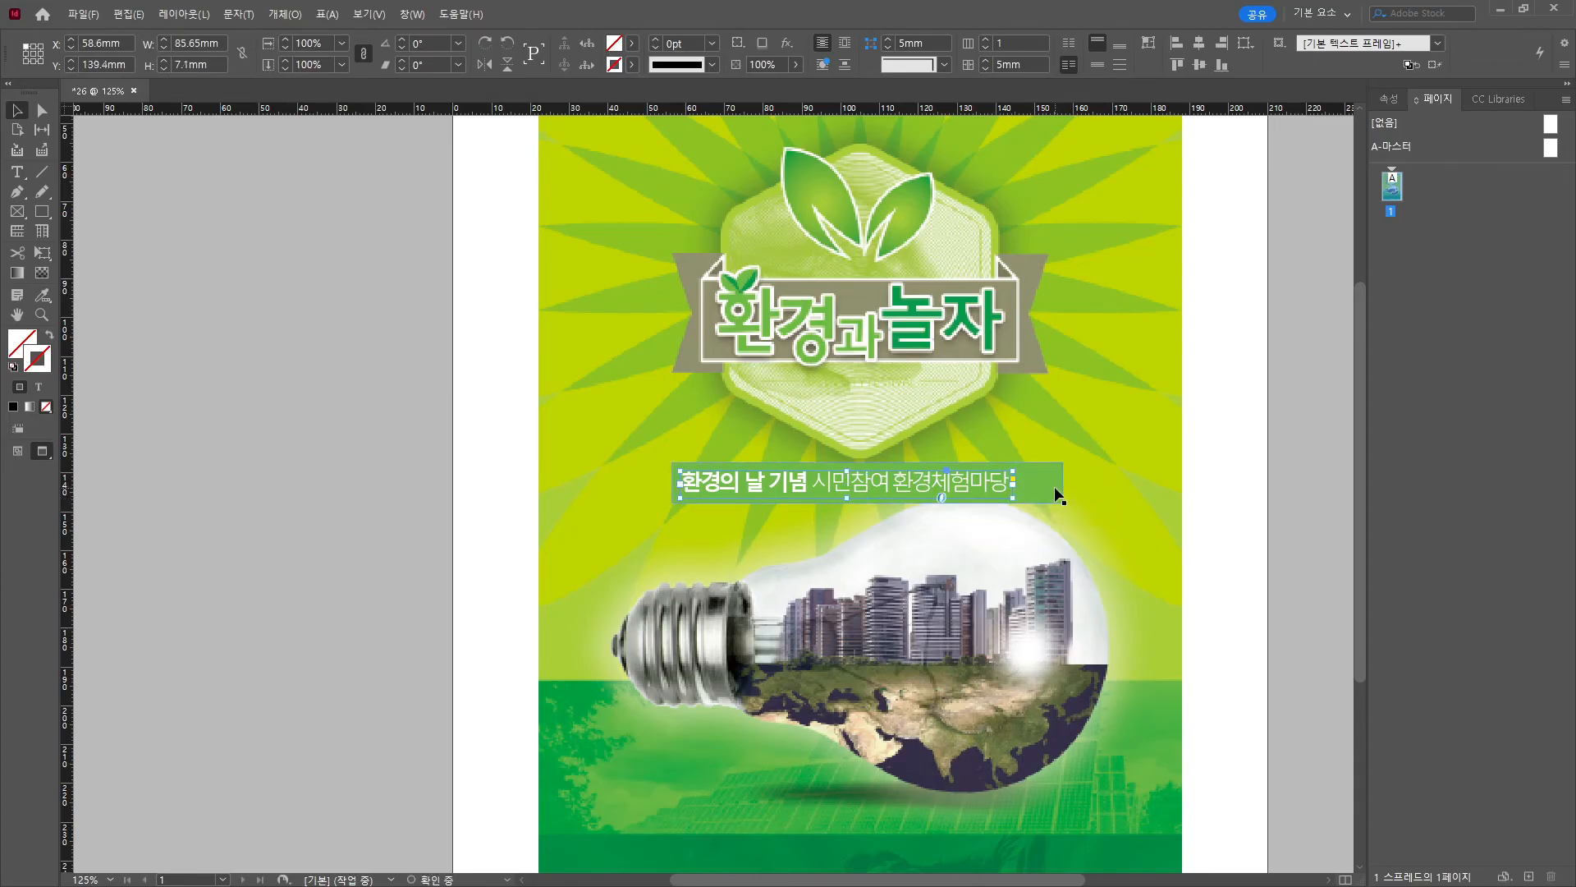
drag(1063, 482, 985, 494)
shift+click(959, 488)
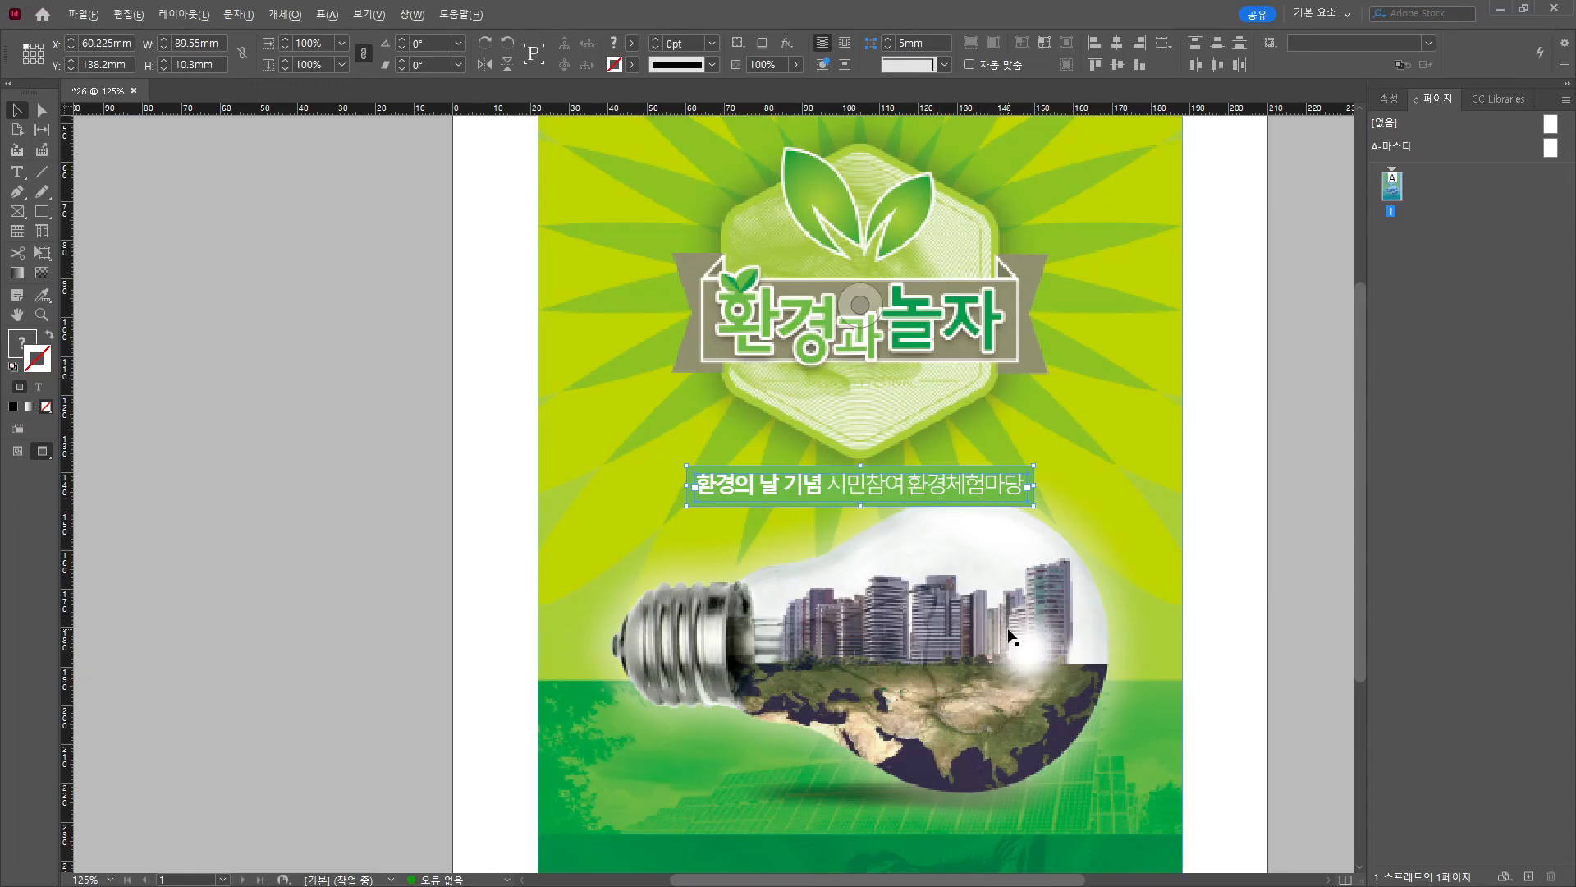
scroll(1012, 636, down, 1)
click(1226, 614)
drag(1151, 708, 1052, 567)
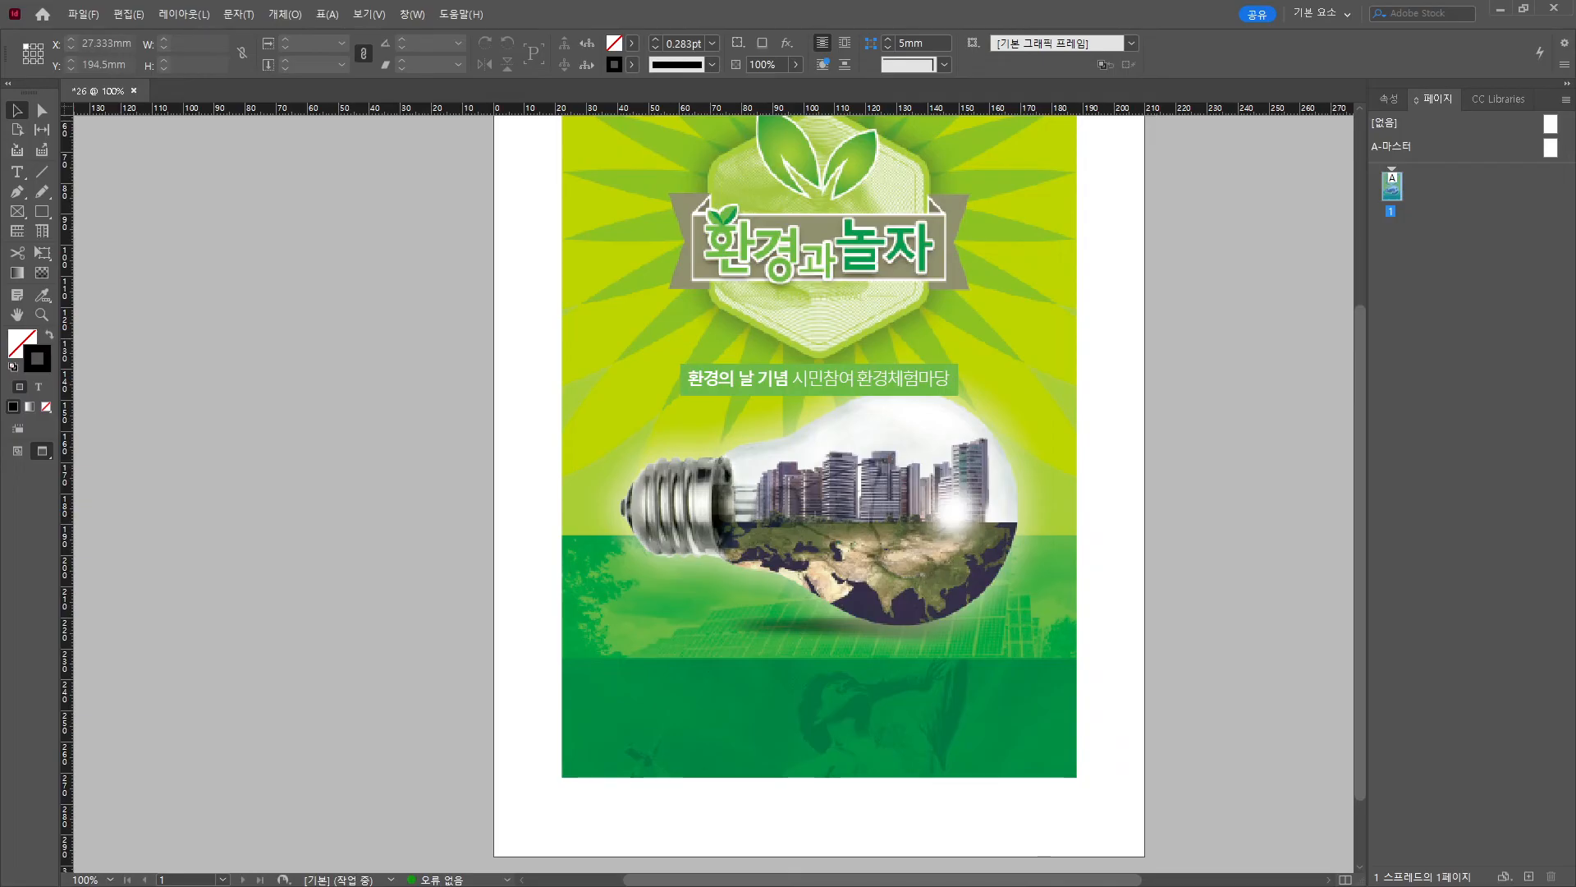
Reduce the subtitle to 15pt and centre it in its frame.
click(873, 392)
scroll(1087, 361, up, 3)
click(527, 429)
scroll(981, 468, down, 3)
drag(981, 467, 900, 381)
double_click(739, 350)
key(ctrl+a)
click(70, 70)
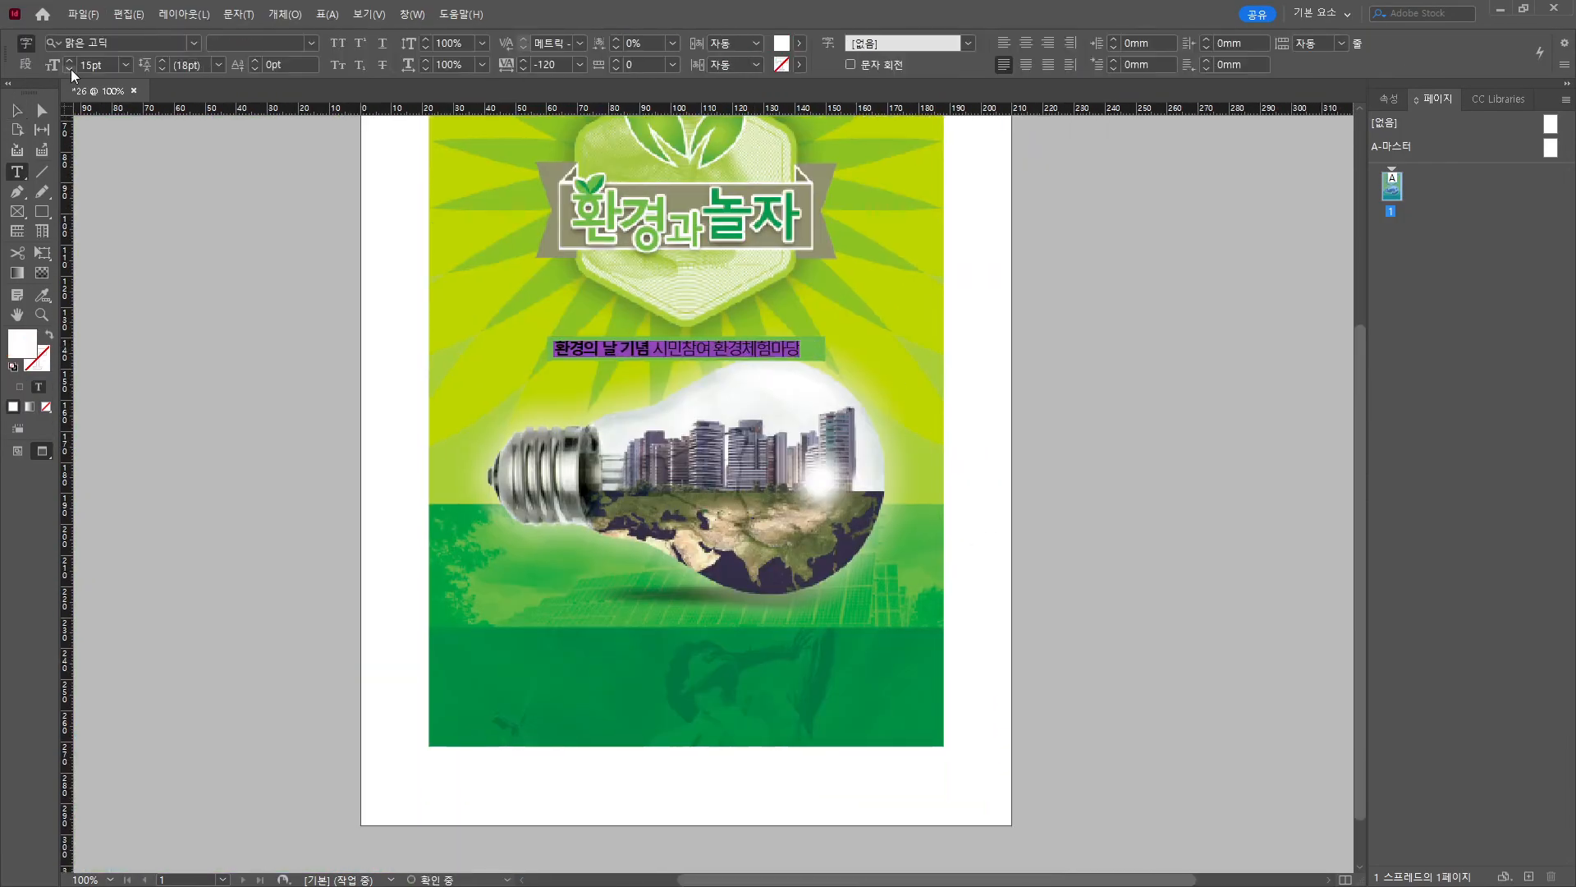
click(71, 70)
key(ctrl+shift+c)
key(Escape)
Widen the subtitle's letter spacing and copy the frame to the bottom of the green band.
double_click(763, 348)
key(ctrl+a)
key(alt+Right)
key(alt+Right)
key(Escape)
click(229, 374)
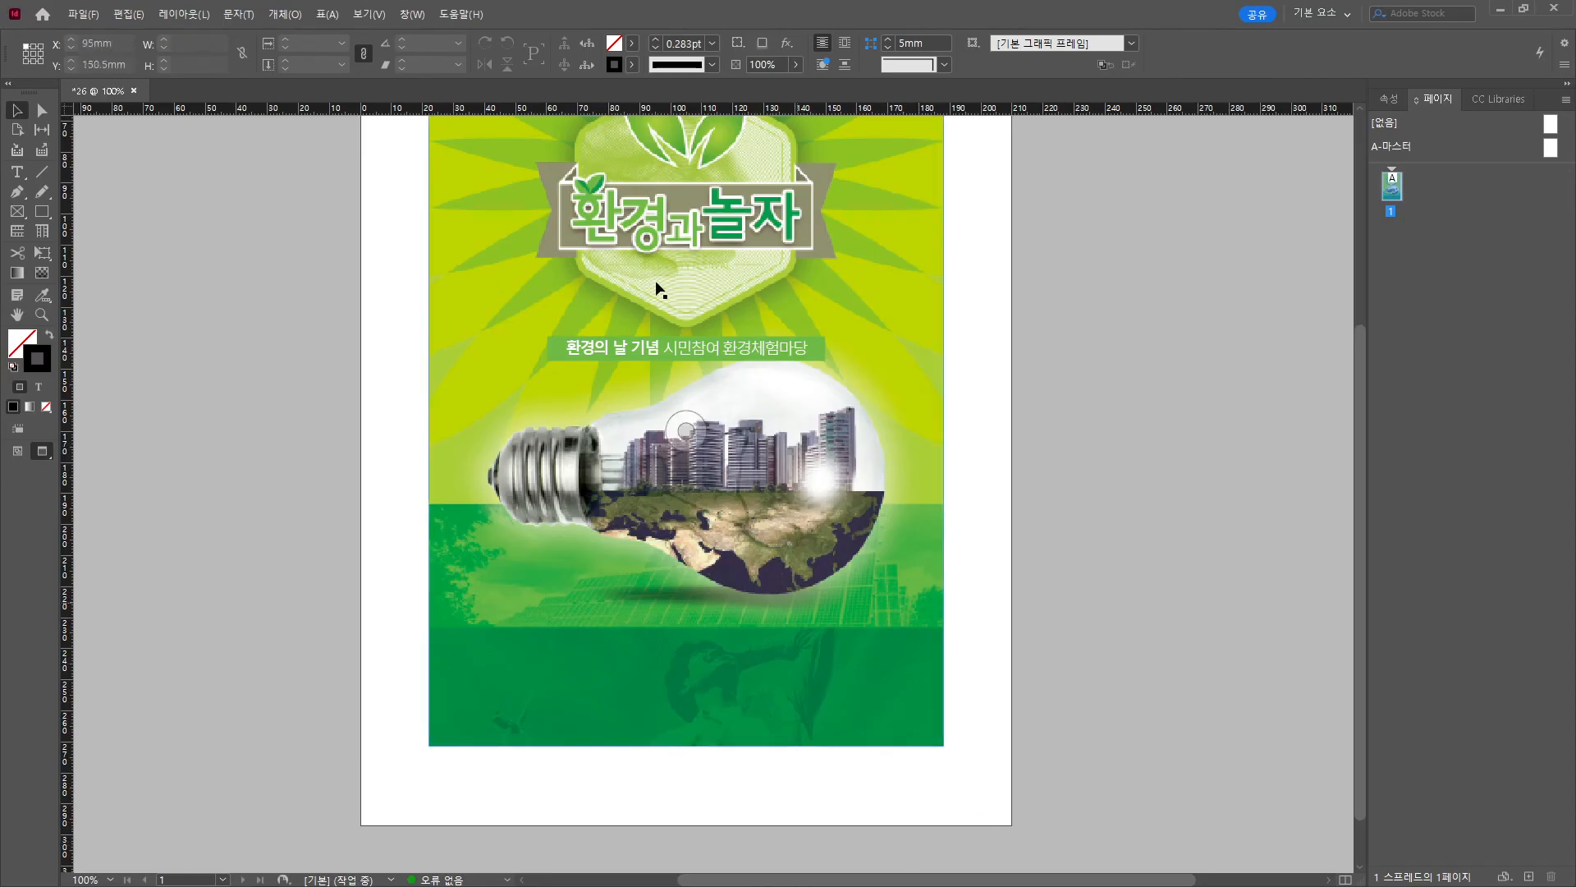
drag(756, 351, 894, 723)
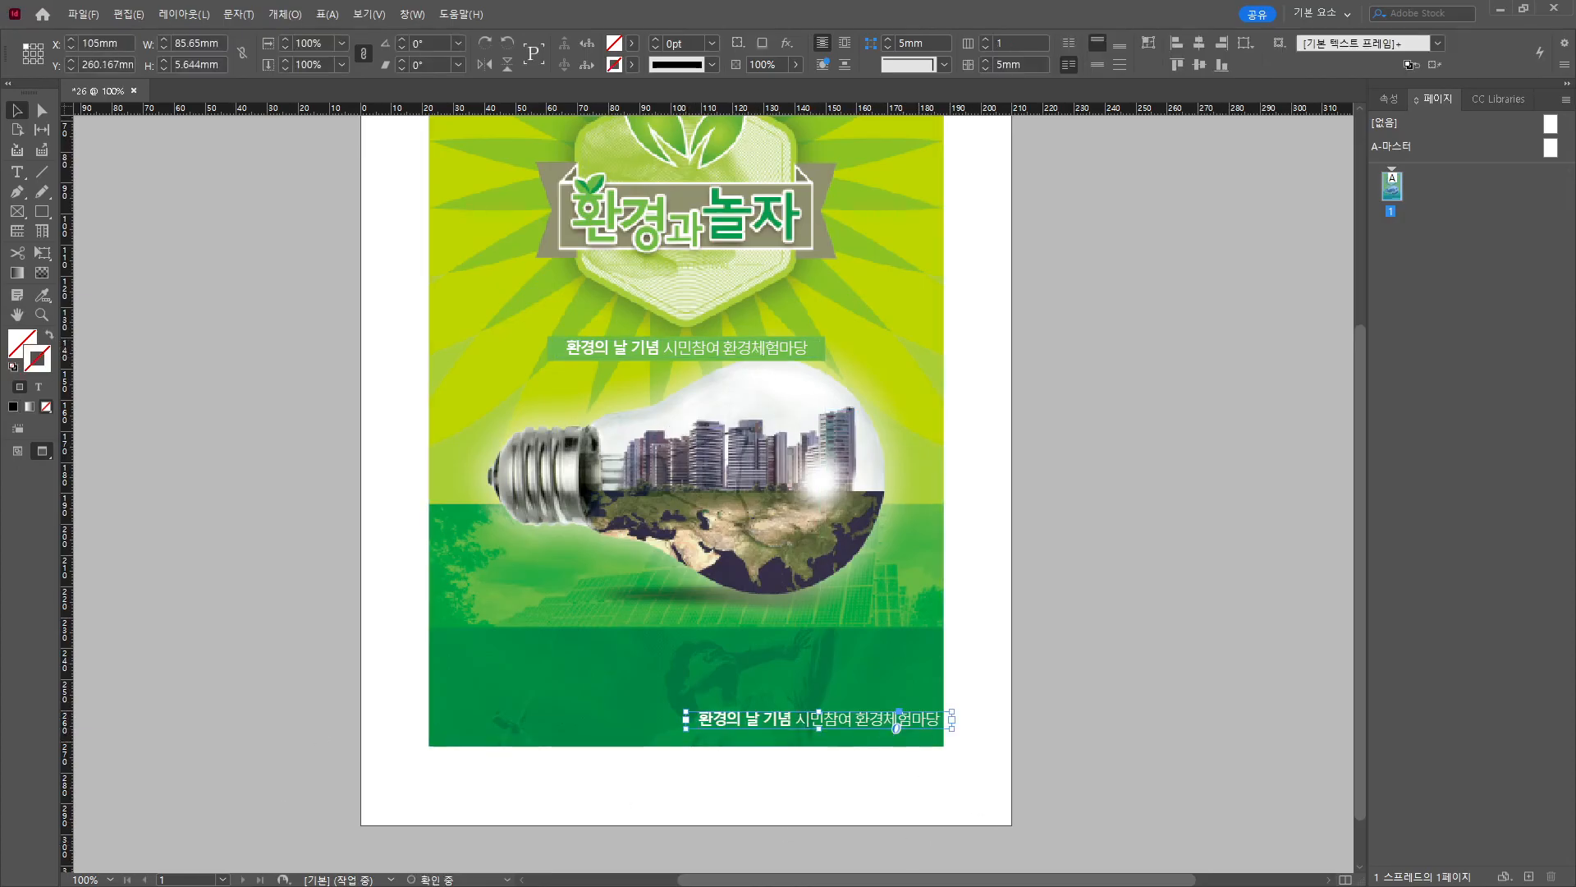
key(alt+Tab)
drag(668, 218, 857, 196)
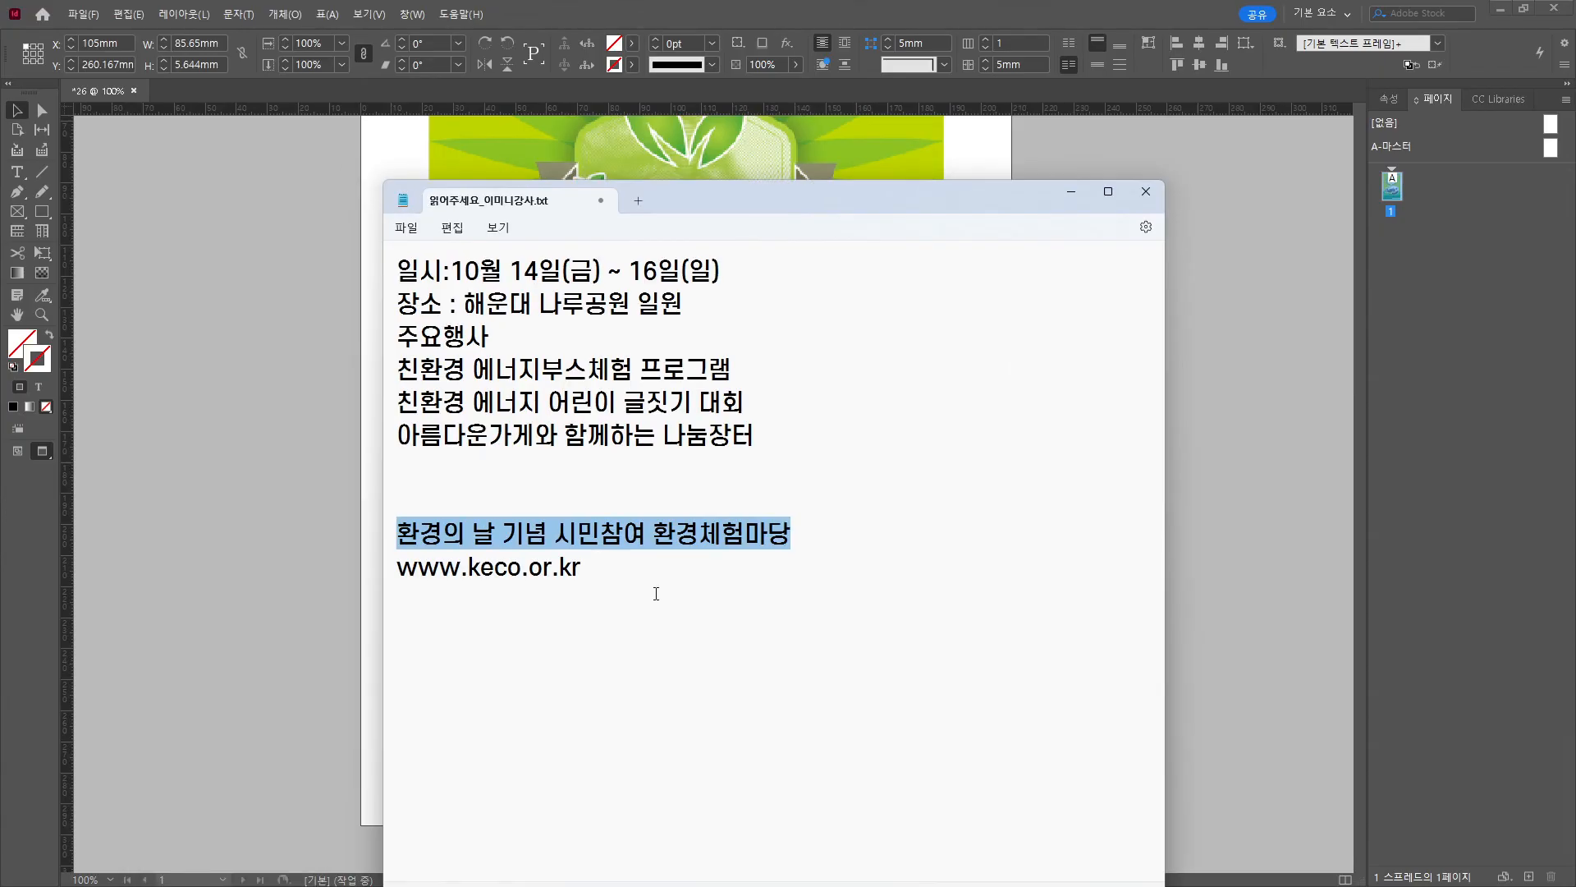
drag(601, 591, 343, 572)
click(1280, 554)
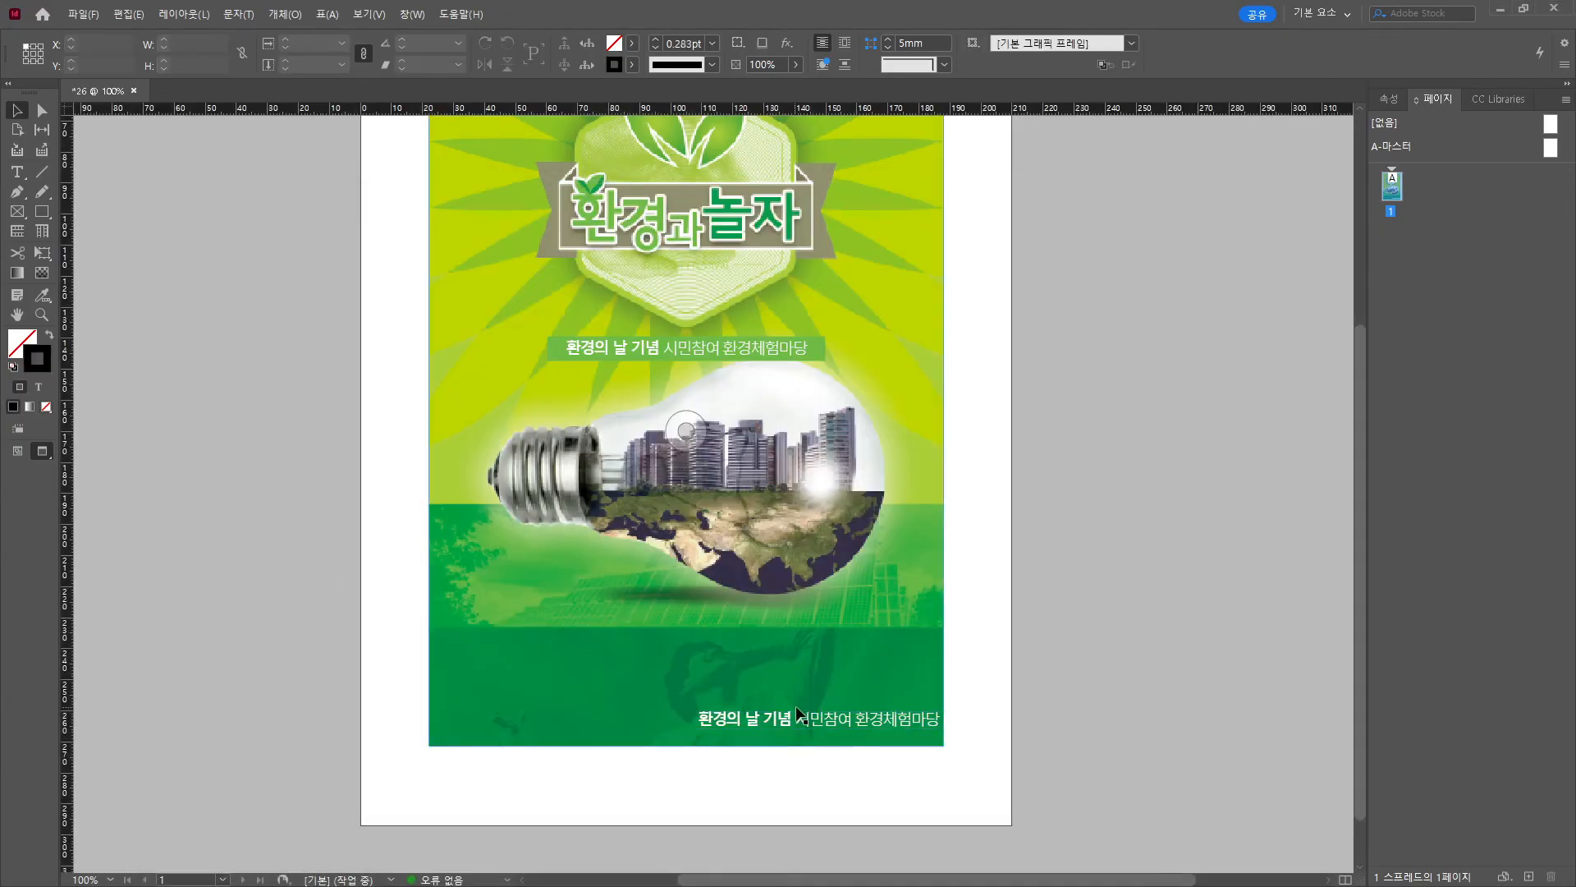
double_click(798, 717)
key(ctrl+a)
key(ctrl+v)
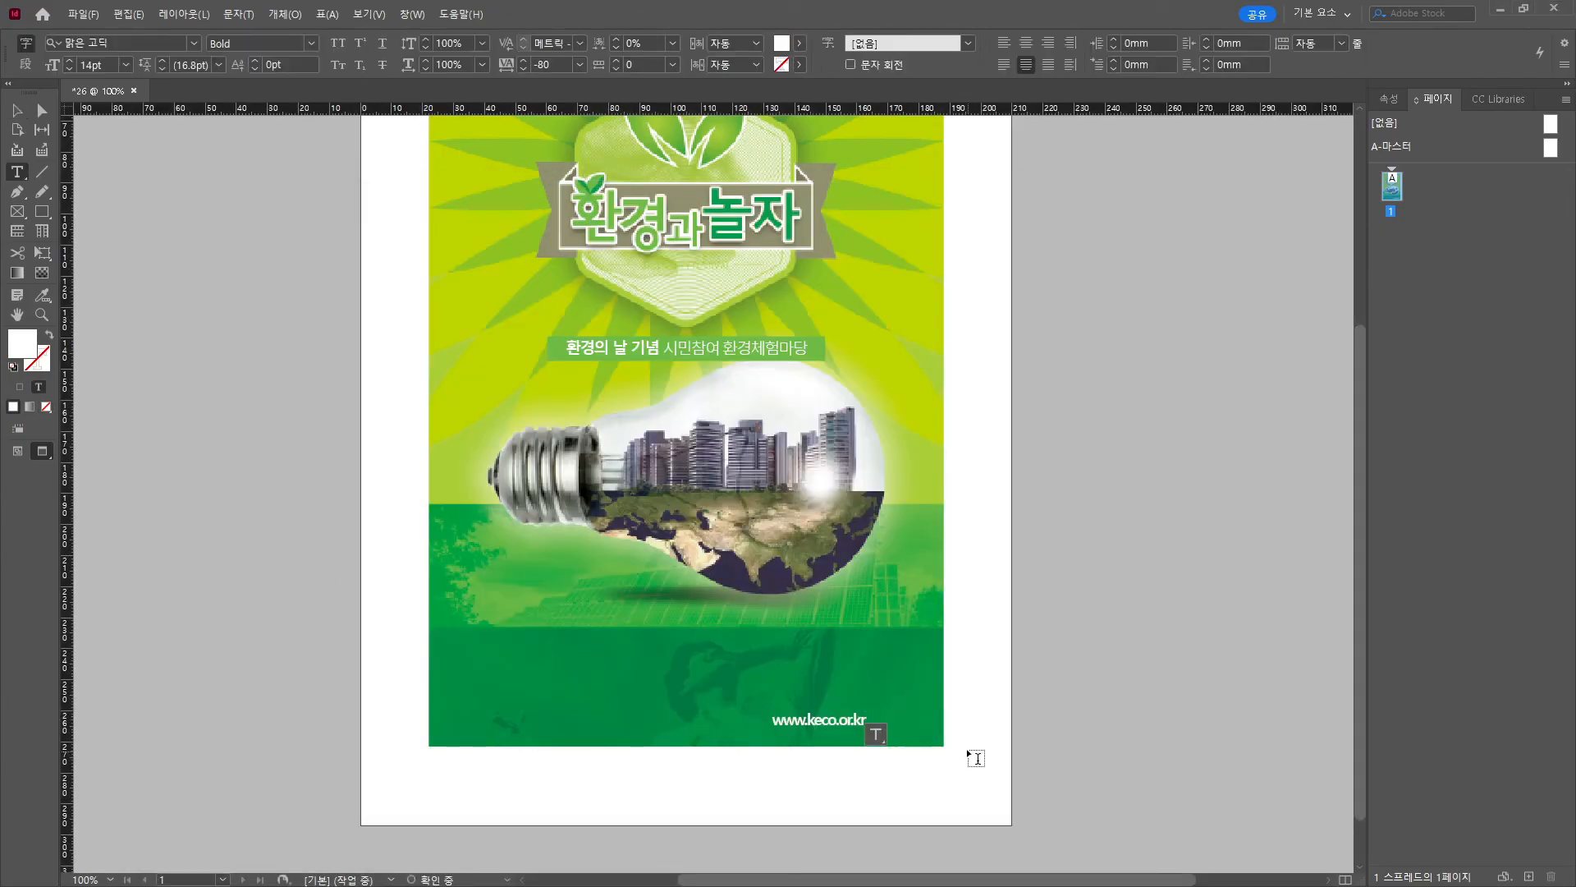
click(967, 747)
Give the URL tracking 40, Semilight style and a larger size, and make its frame taller.
key(alt+Right)
key(alt+Right)
key(alt+Right)
key(alt+Right)
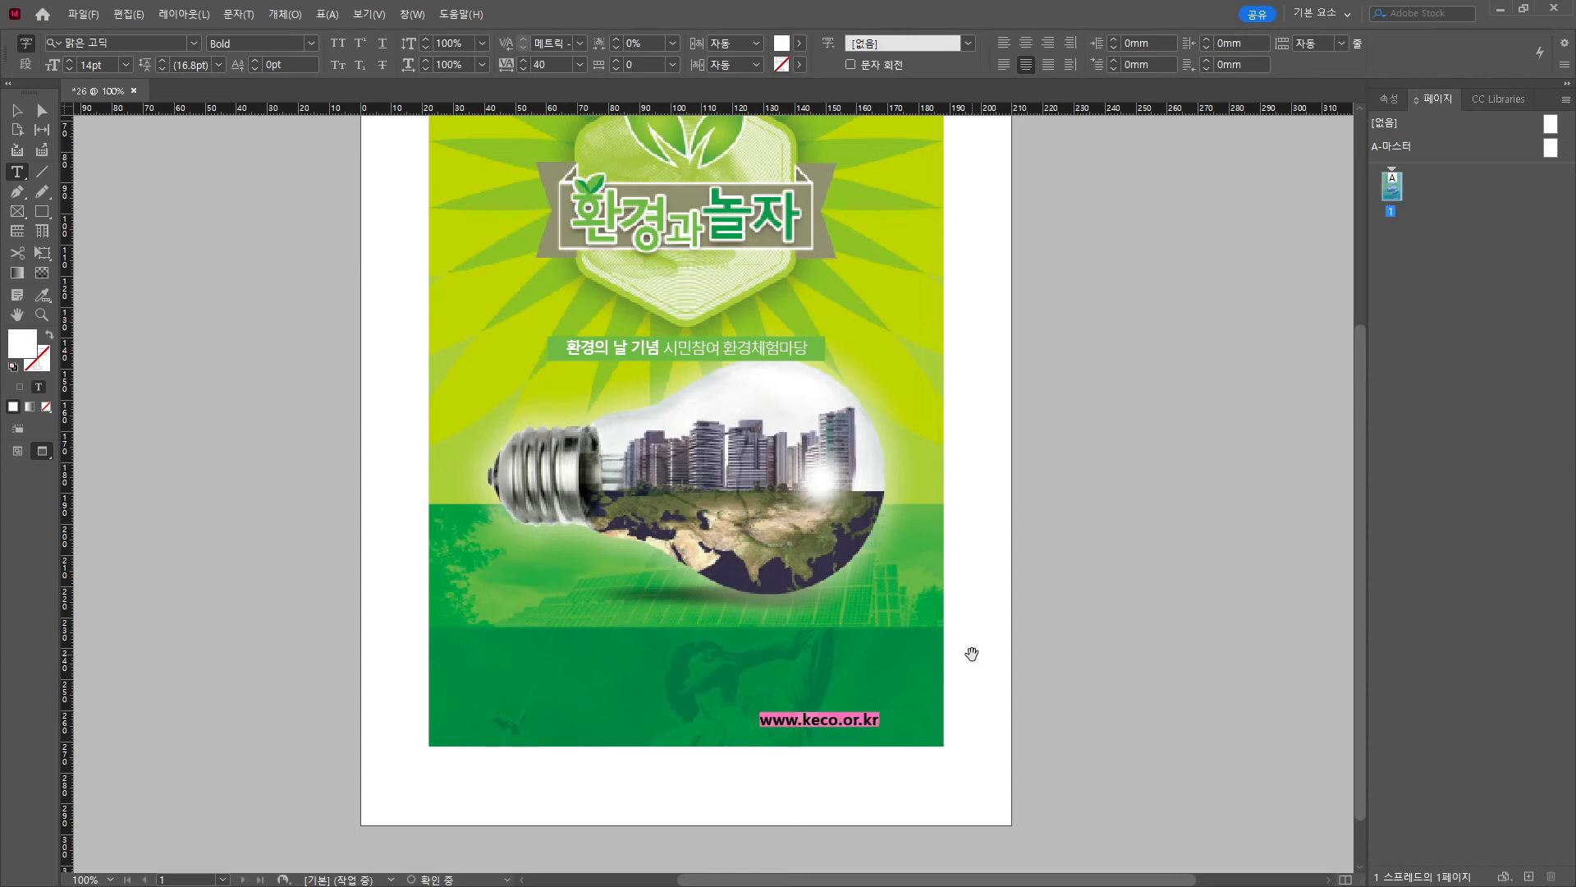
click(311, 43)
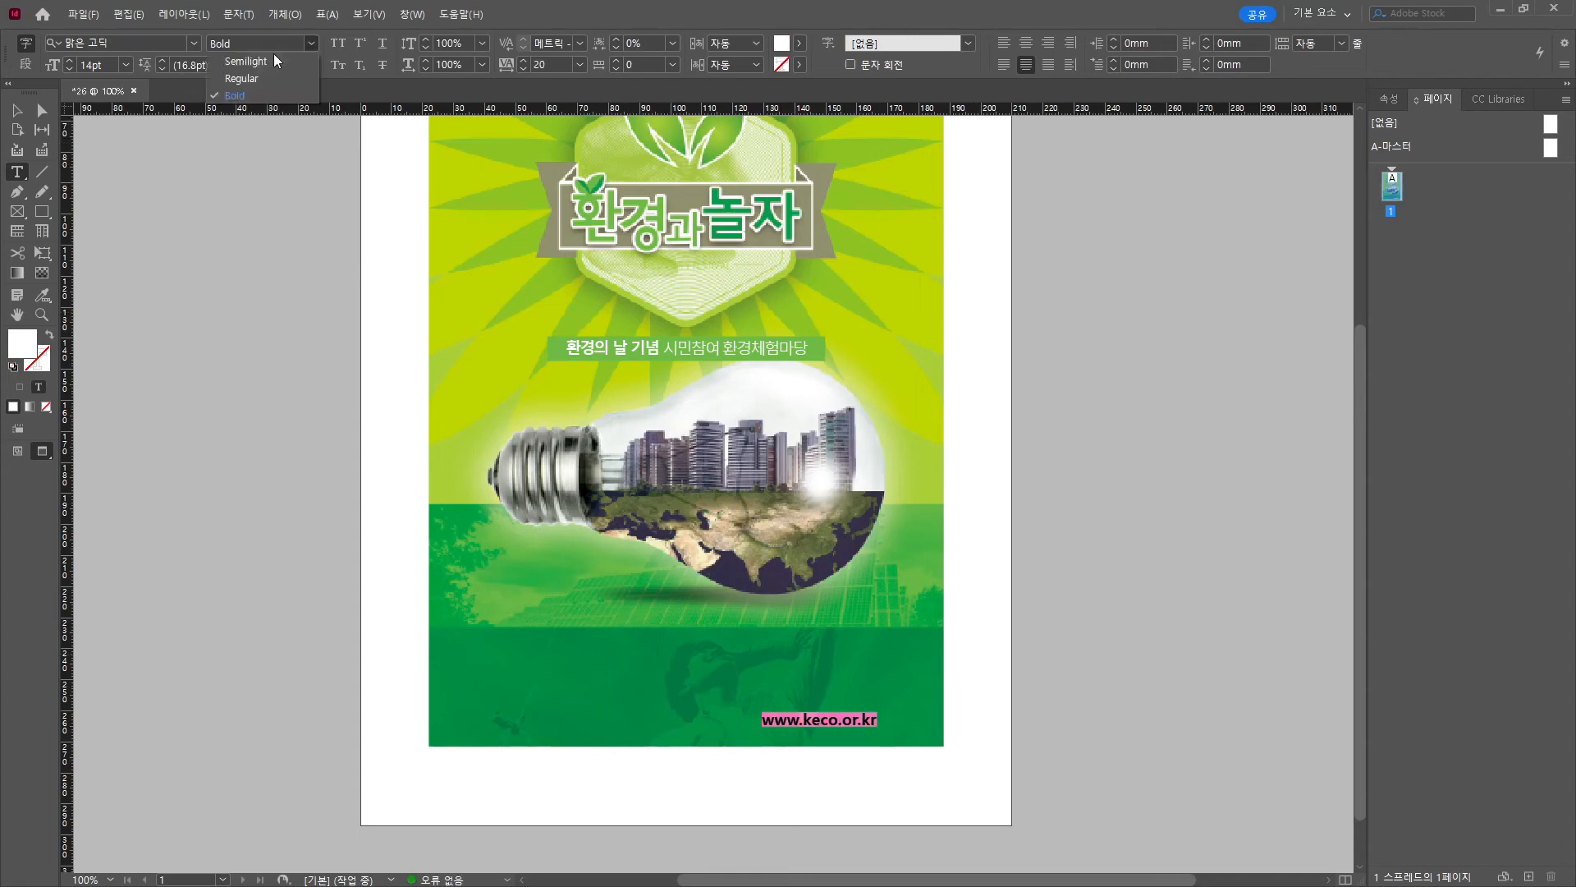
click(261, 67)
click(73, 61)
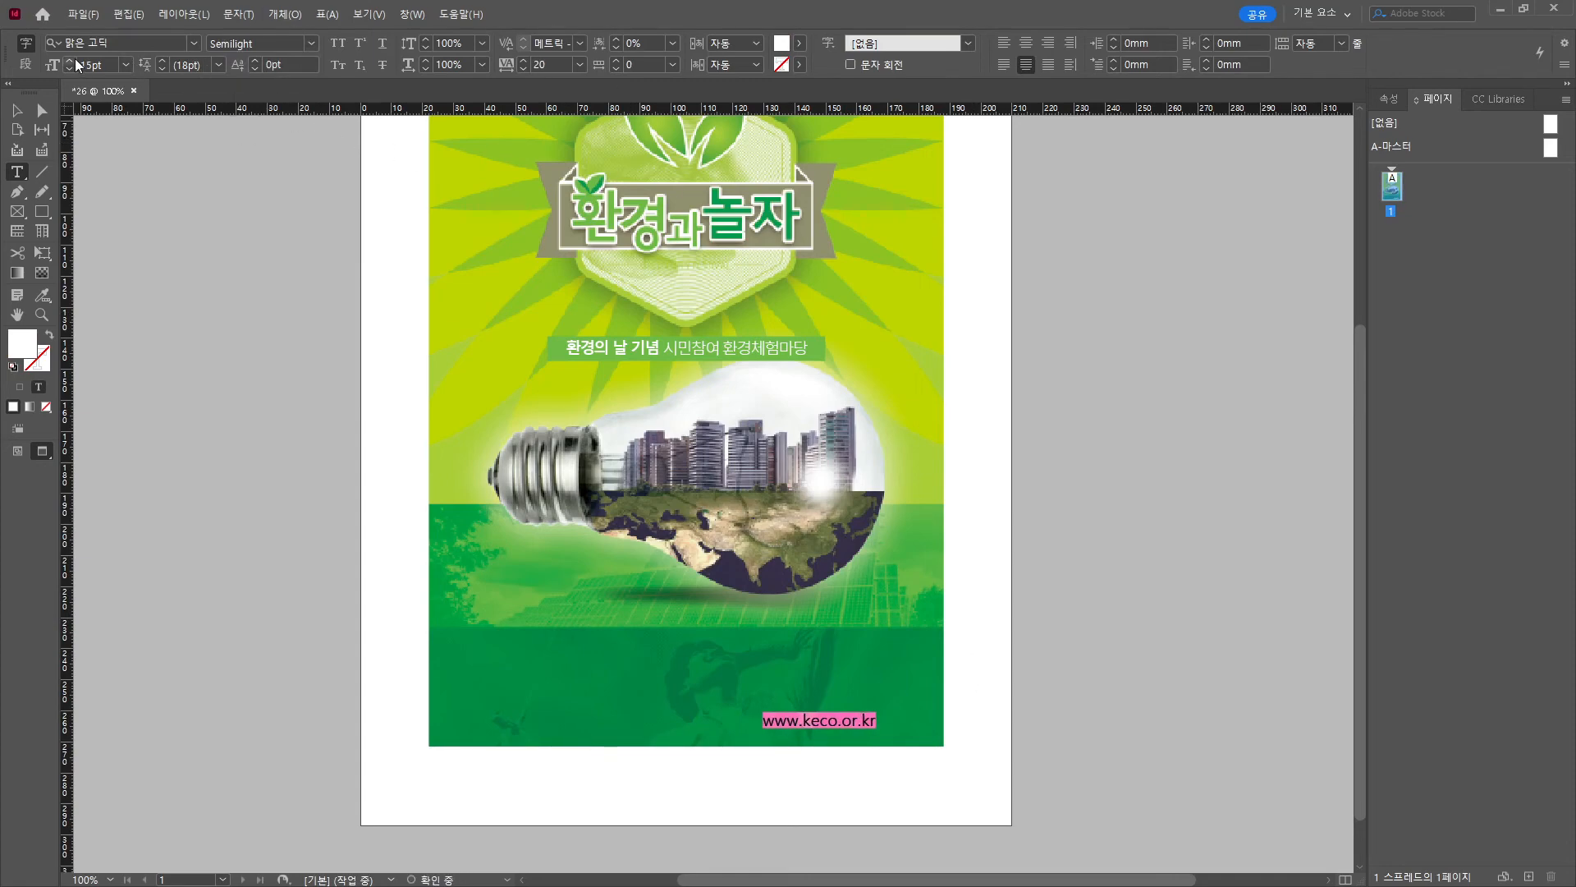
click(73, 60)
click(73, 60)
click(15, 109)
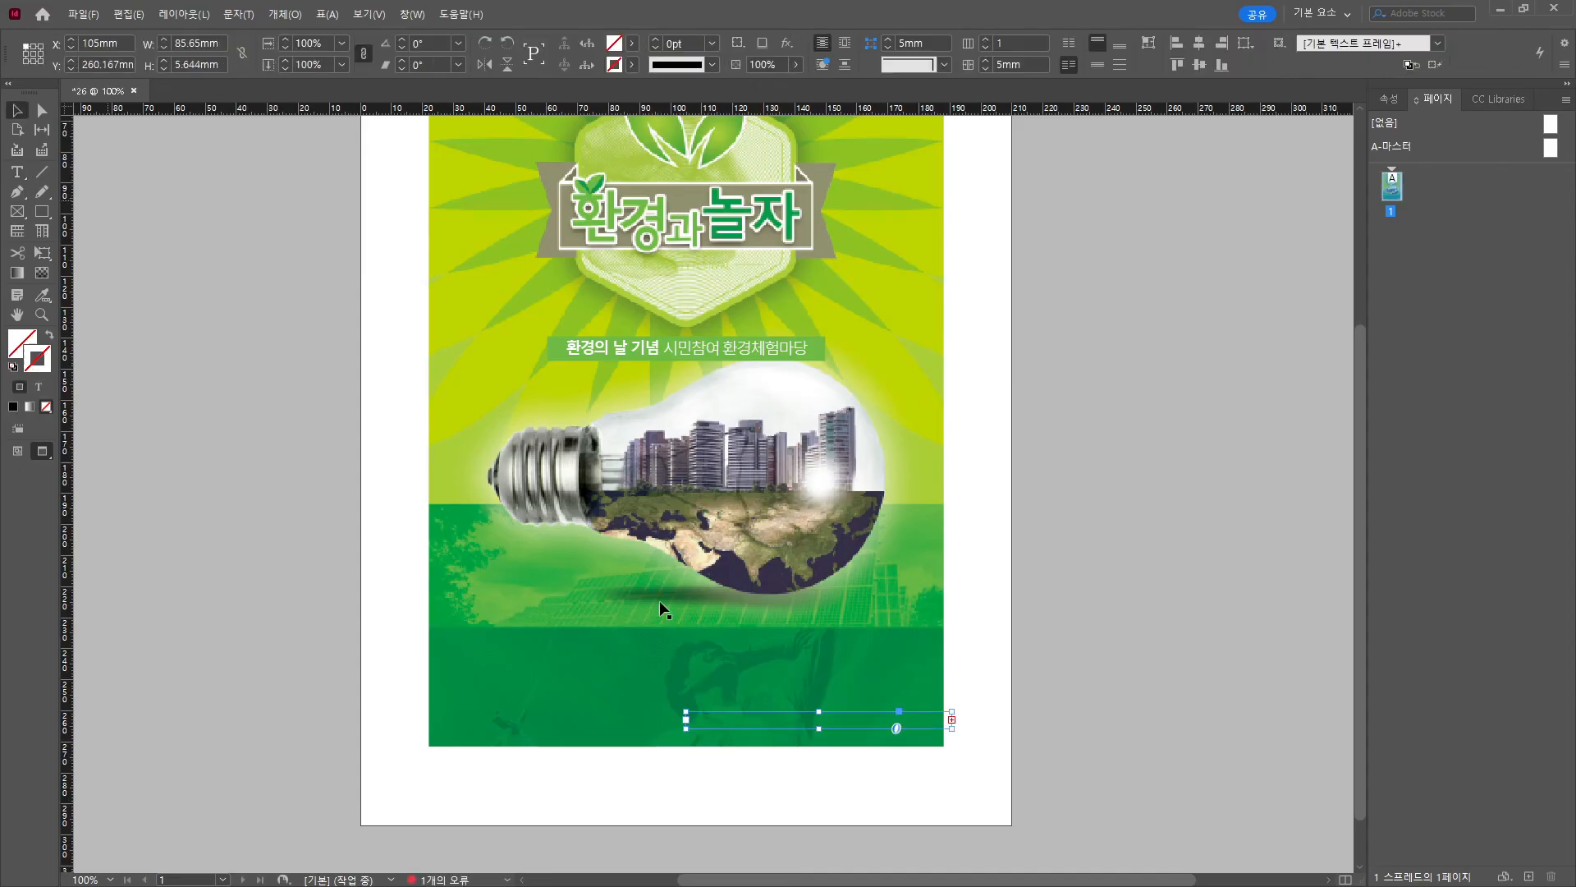
drag(817, 735, 816, 748)
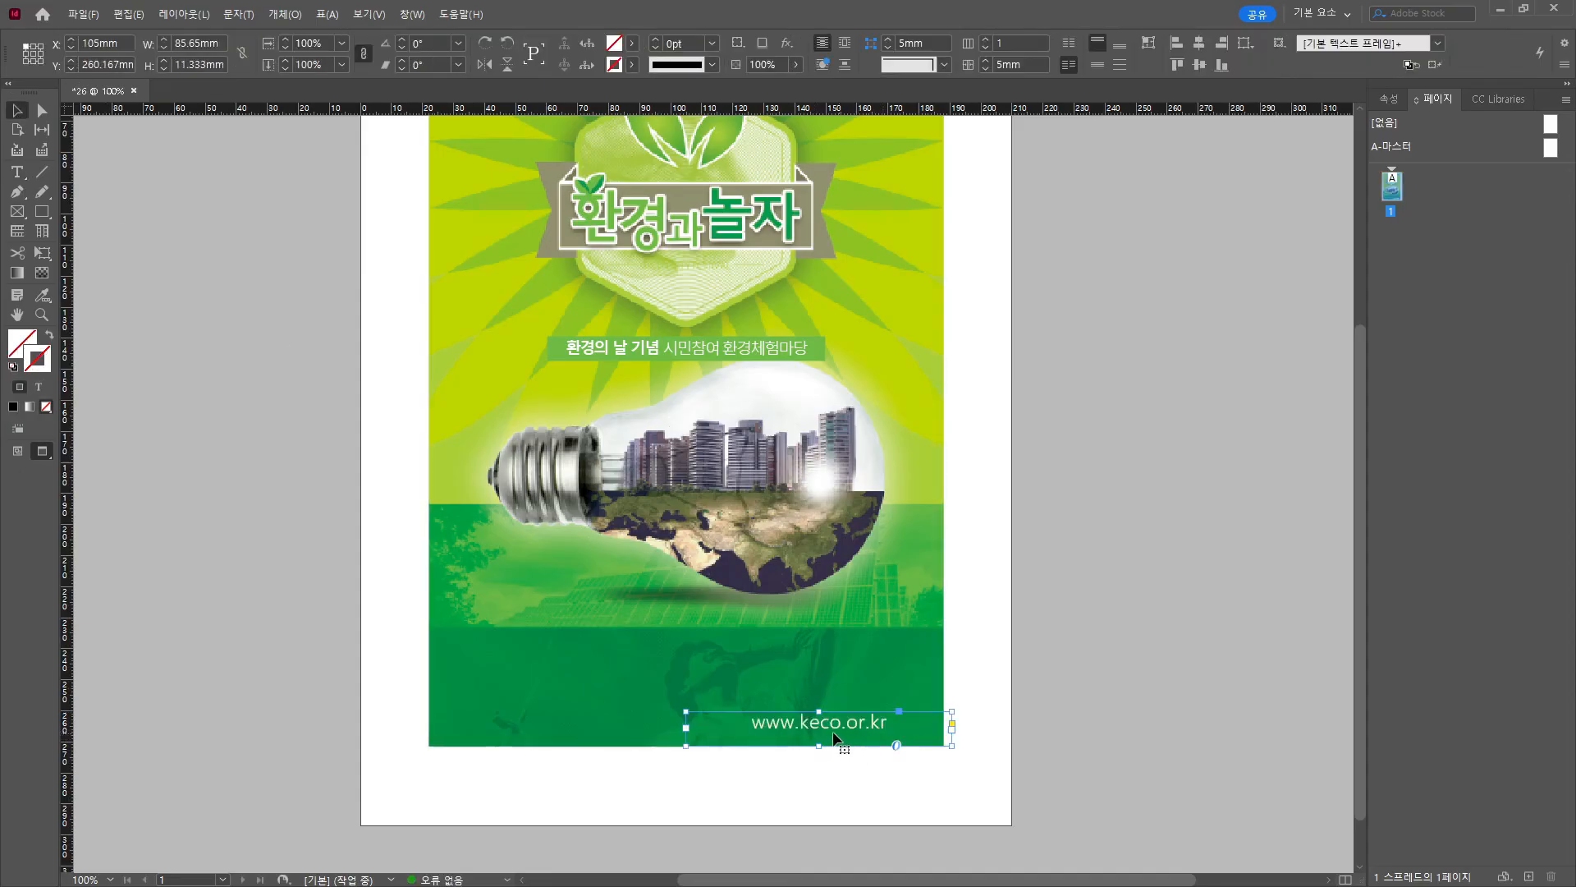
Change the URL's alignment and resize its frame to sit at the band's bottom right.
double_click(809, 721)
key(ctrl+a)
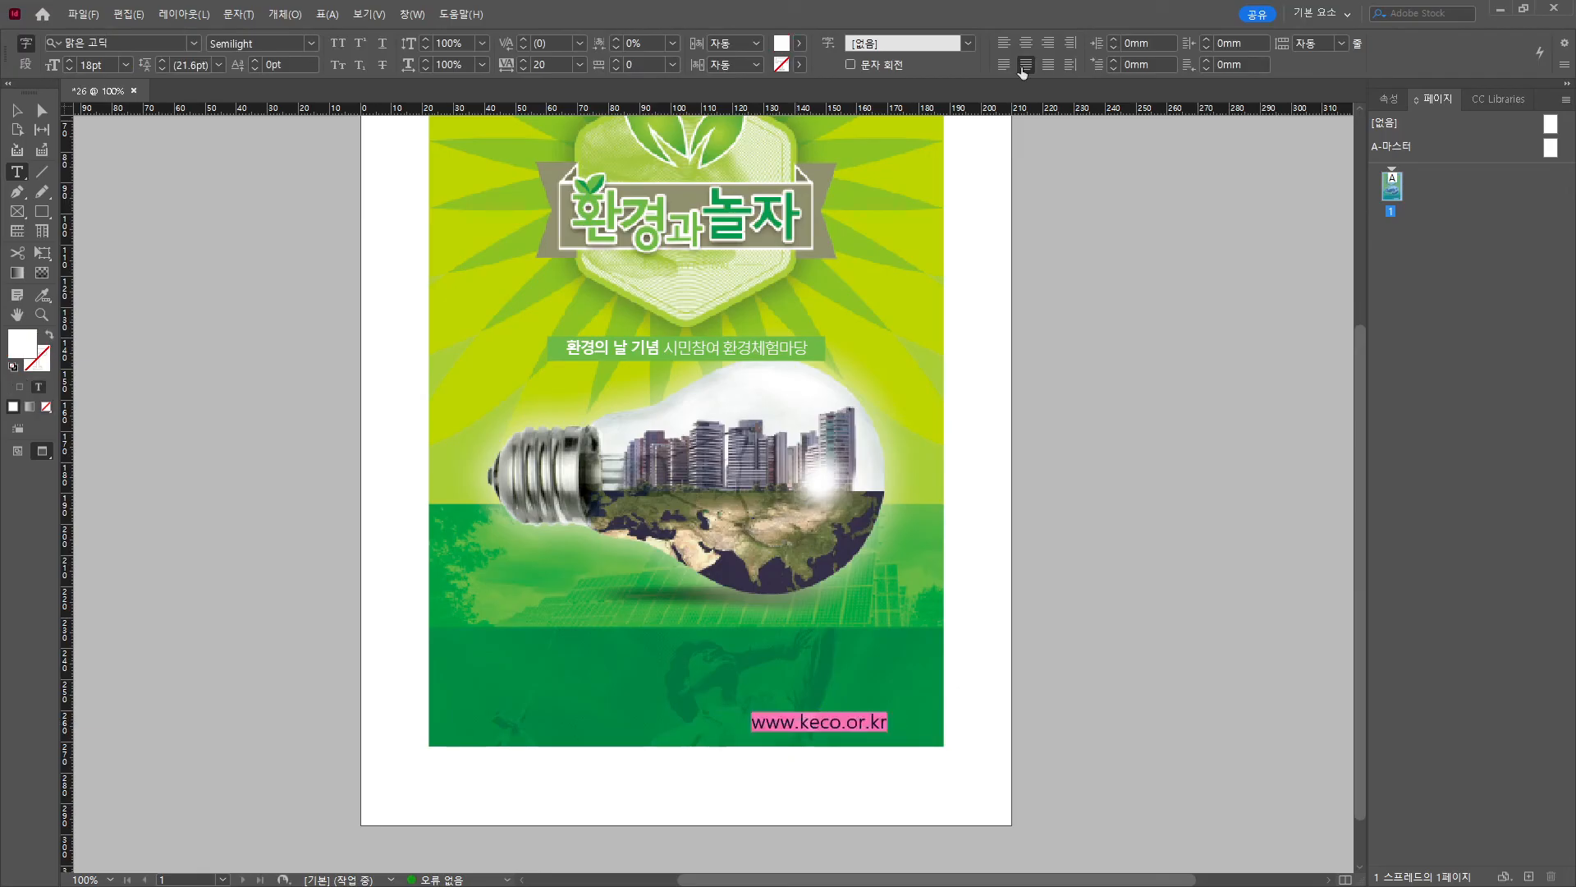
click(1003, 65)
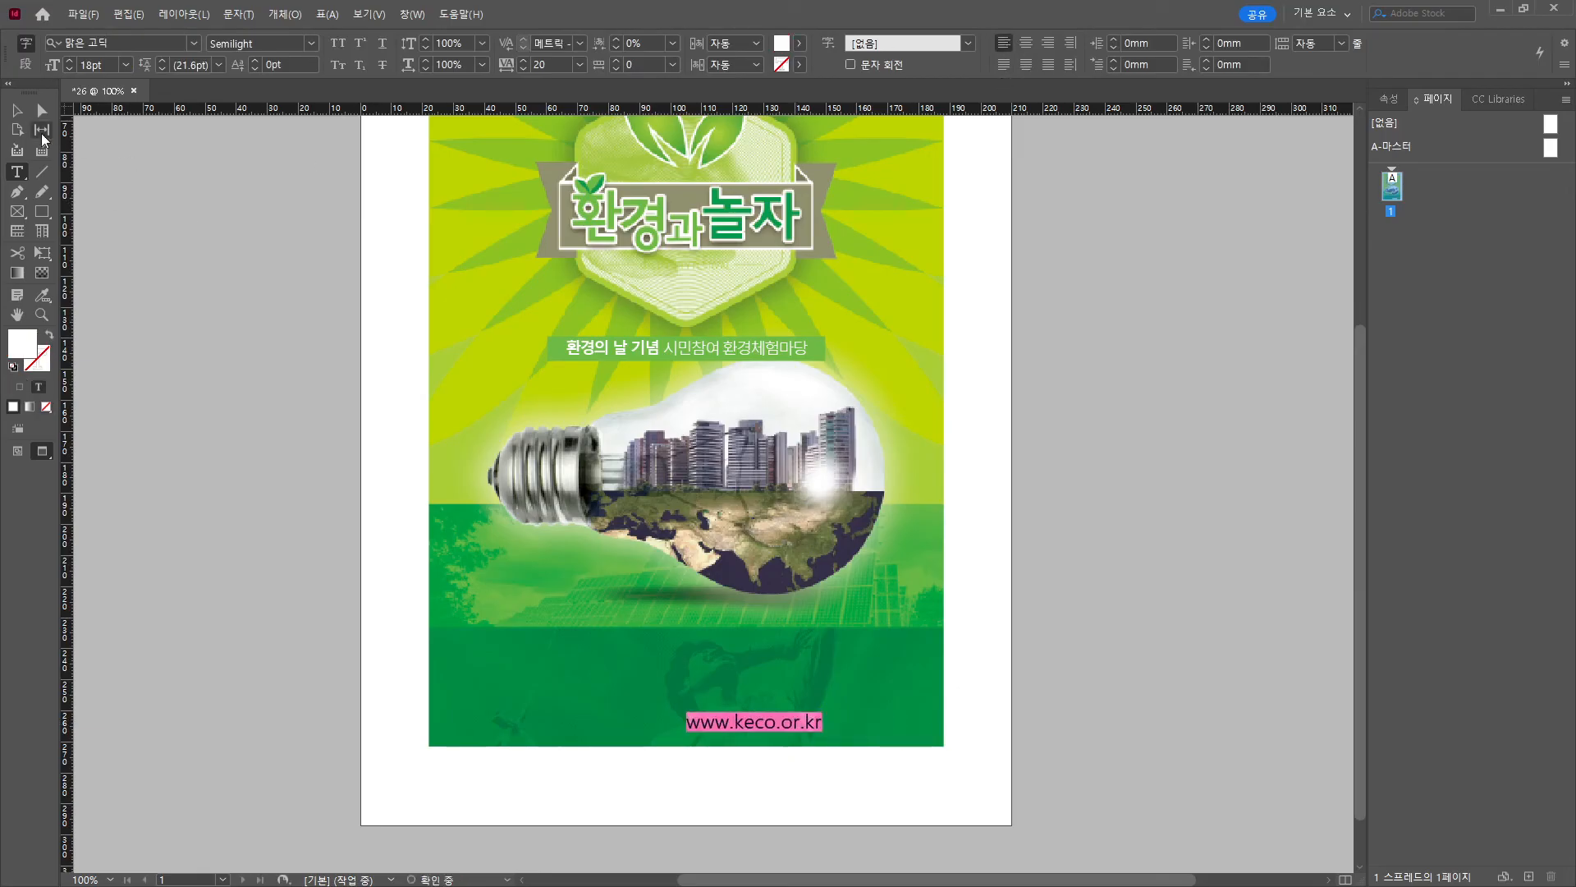
key(Escape)
drag(949, 744, 909, 721)
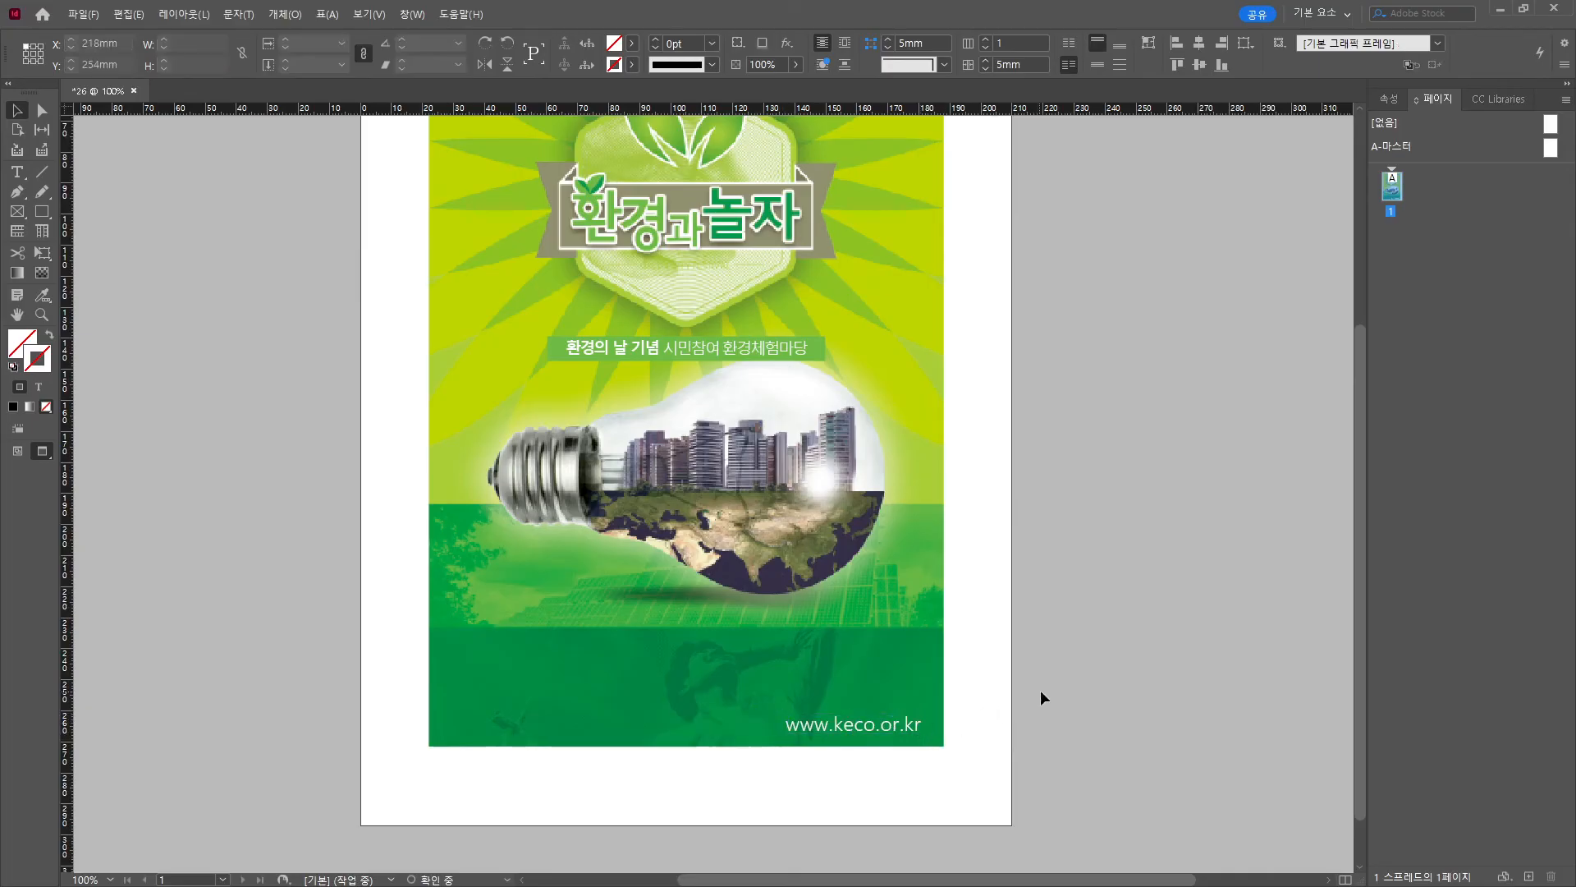
click(1220, 666)
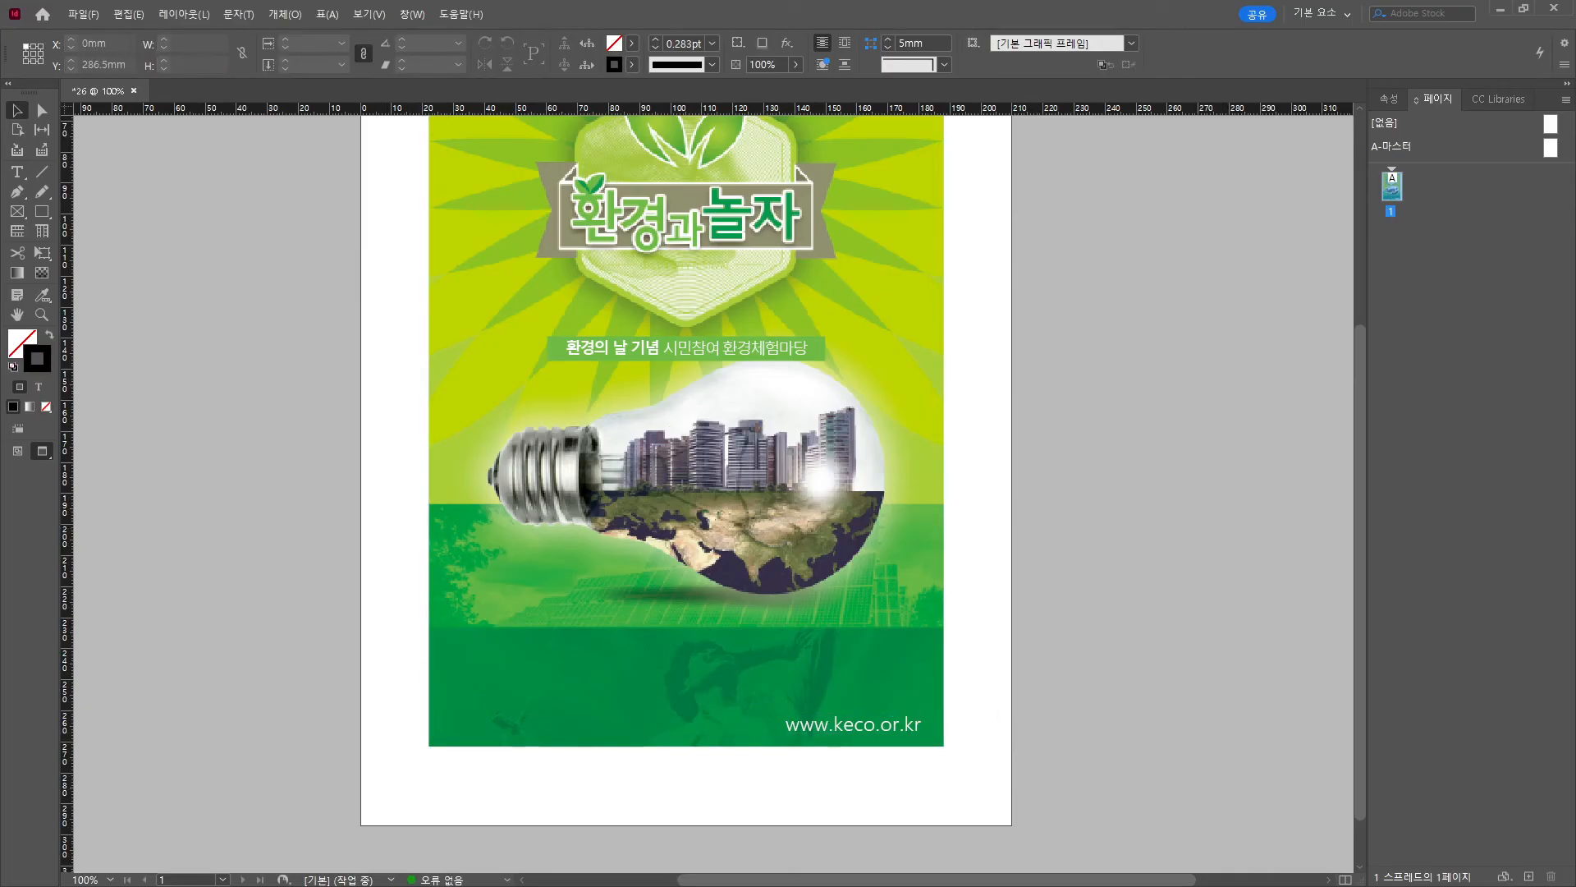
Draw a text frame left of the bulb's base and paste the date and venue lines.
click(16, 171)
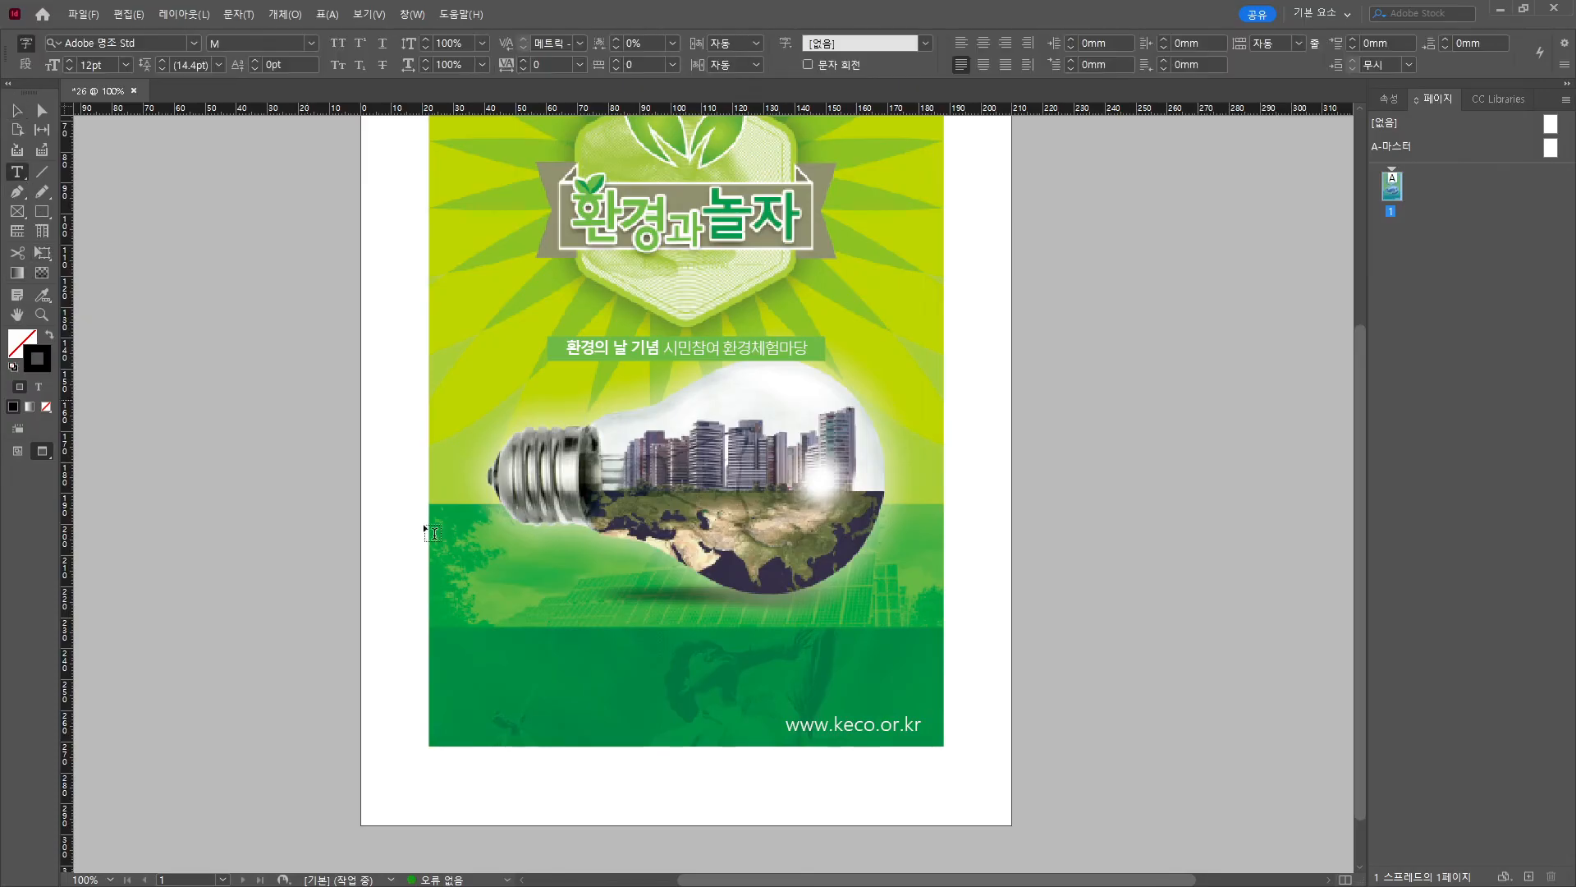
drag(465, 556, 682, 603)
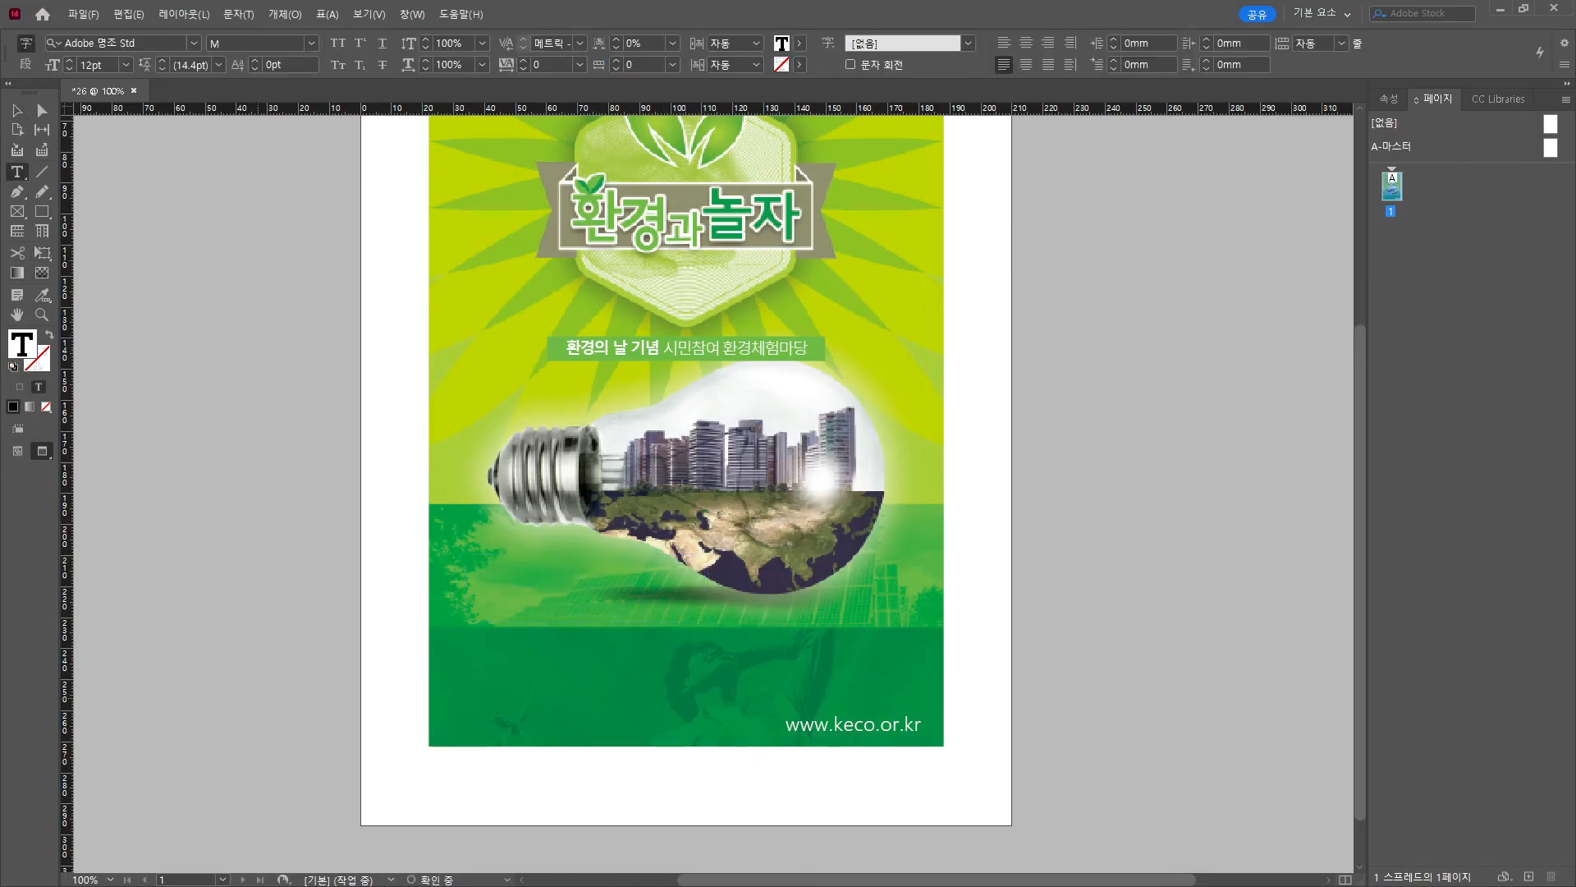
key(alt+Tab)
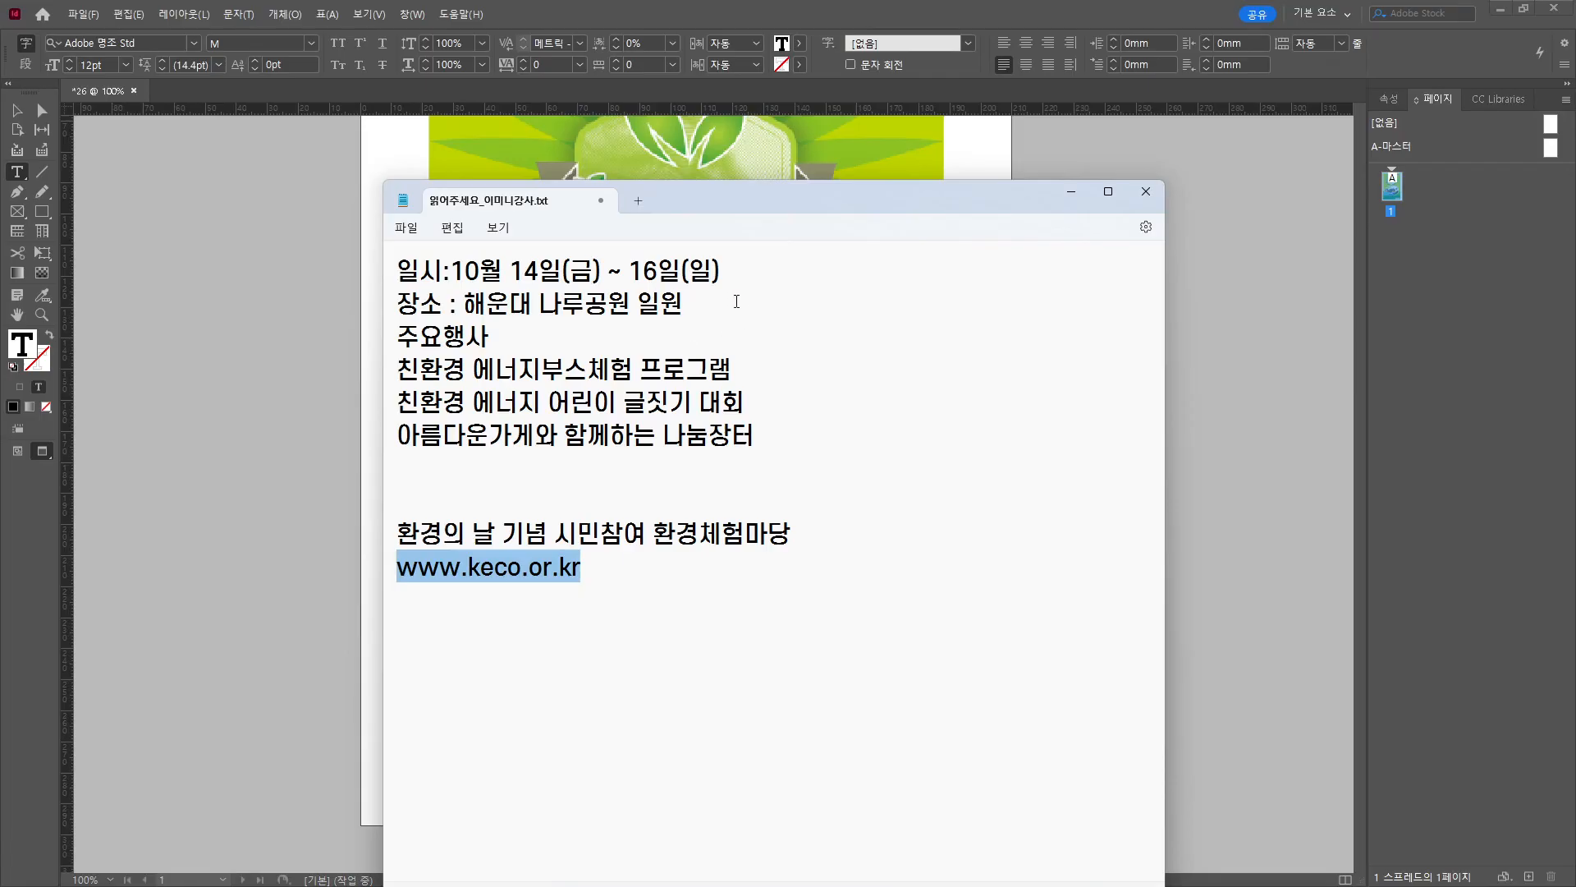
drag(737, 302, 369, 262)
click(1057, 191)
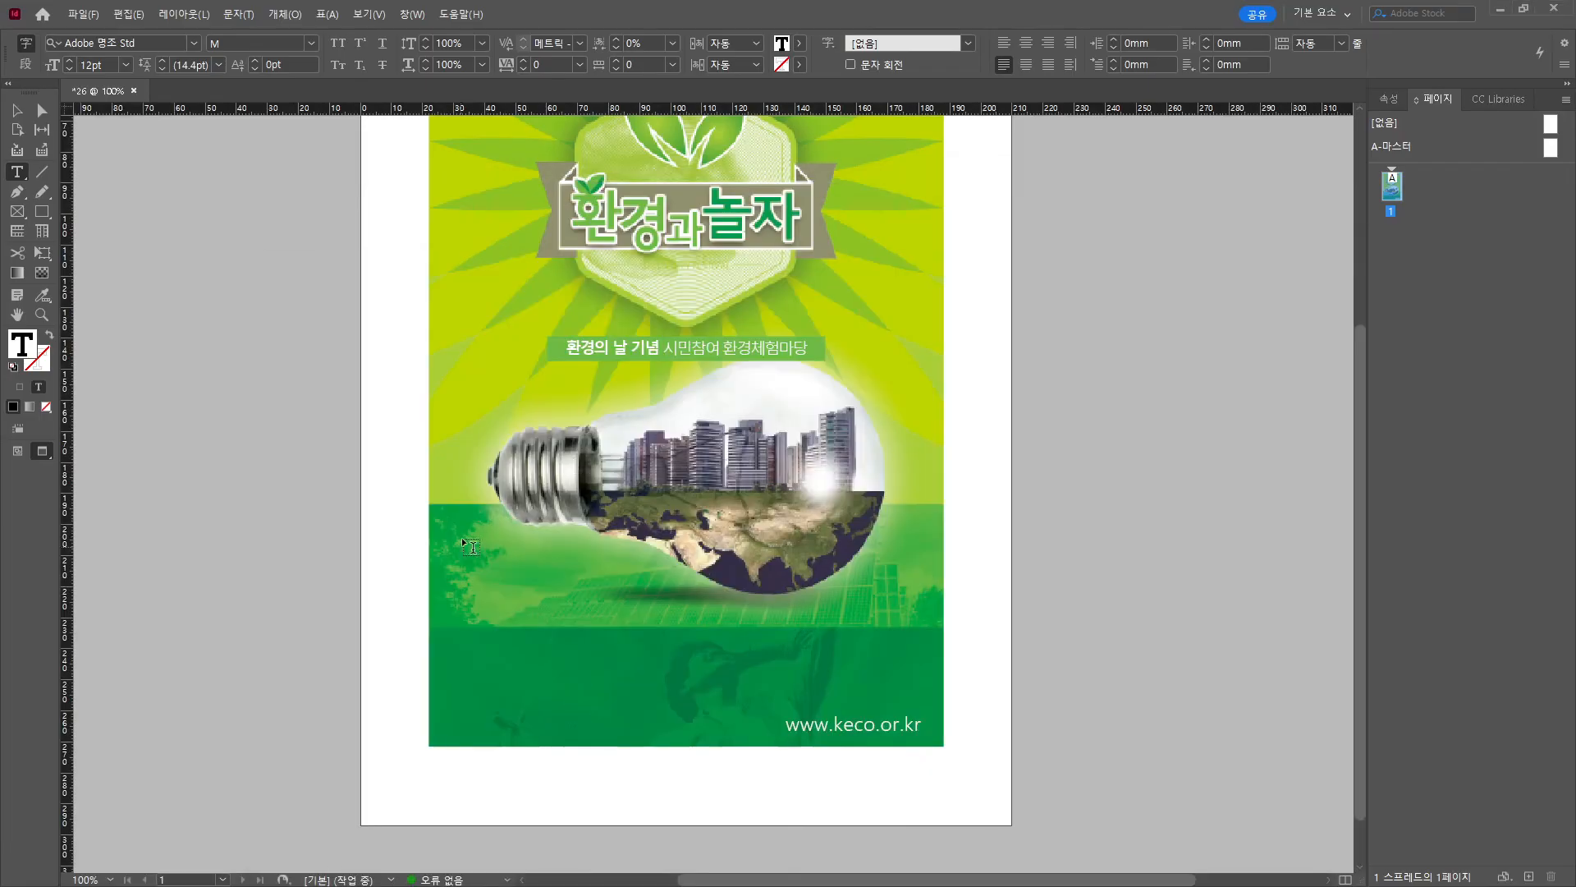
click(492, 561)
key(ctrl+v)
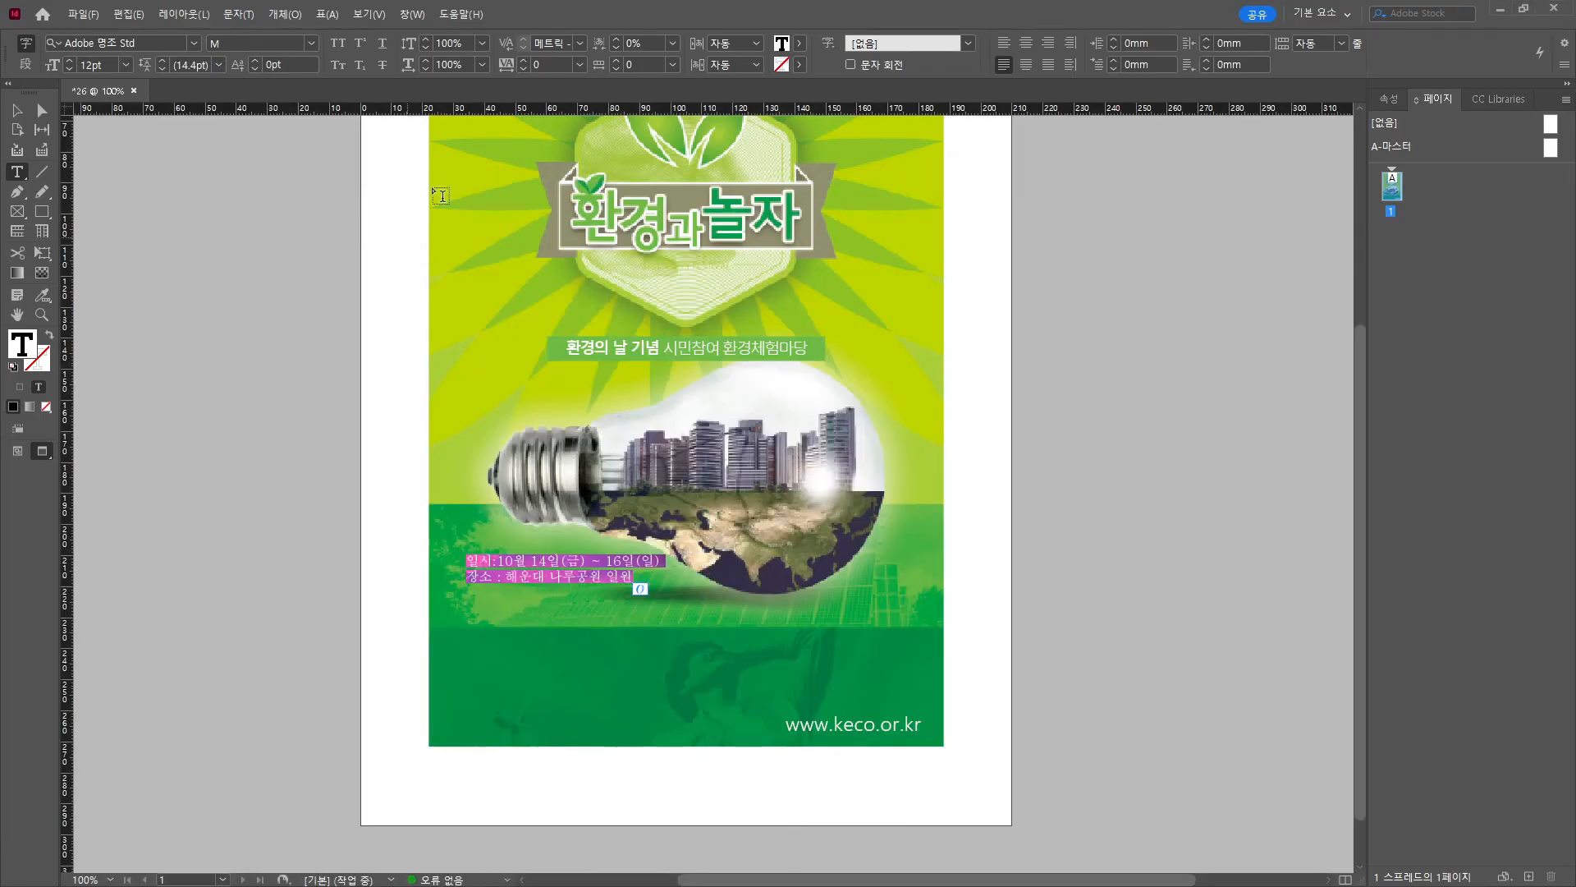
Make the date and venue text white and toggle the frame-edge view.
click(801, 43)
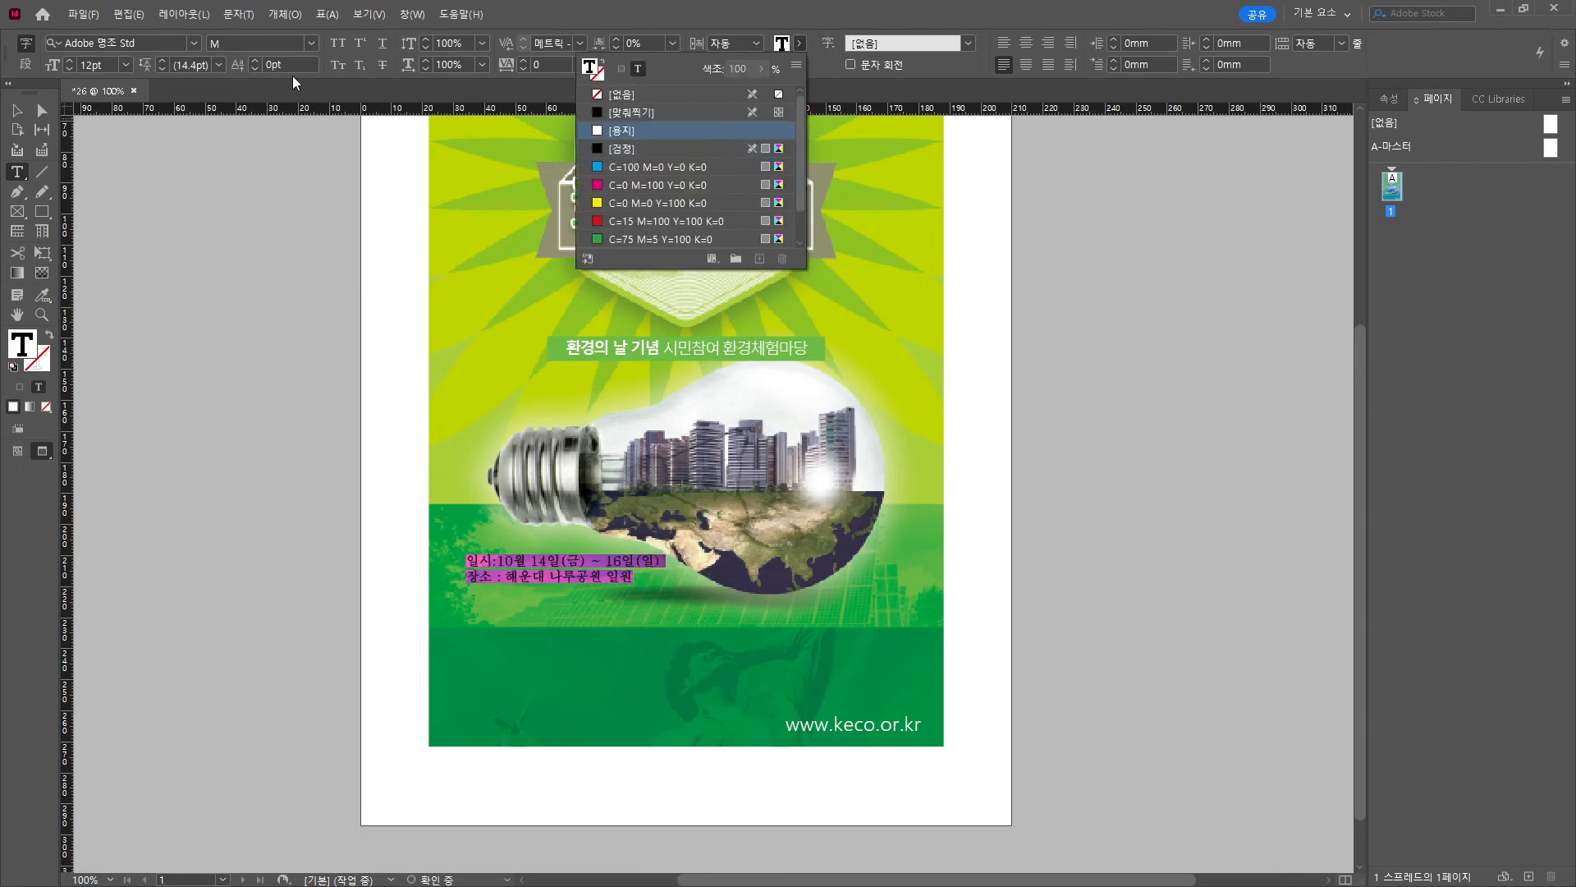
click(722, 129)
key(Escape)
click(337, 451)
key(w)
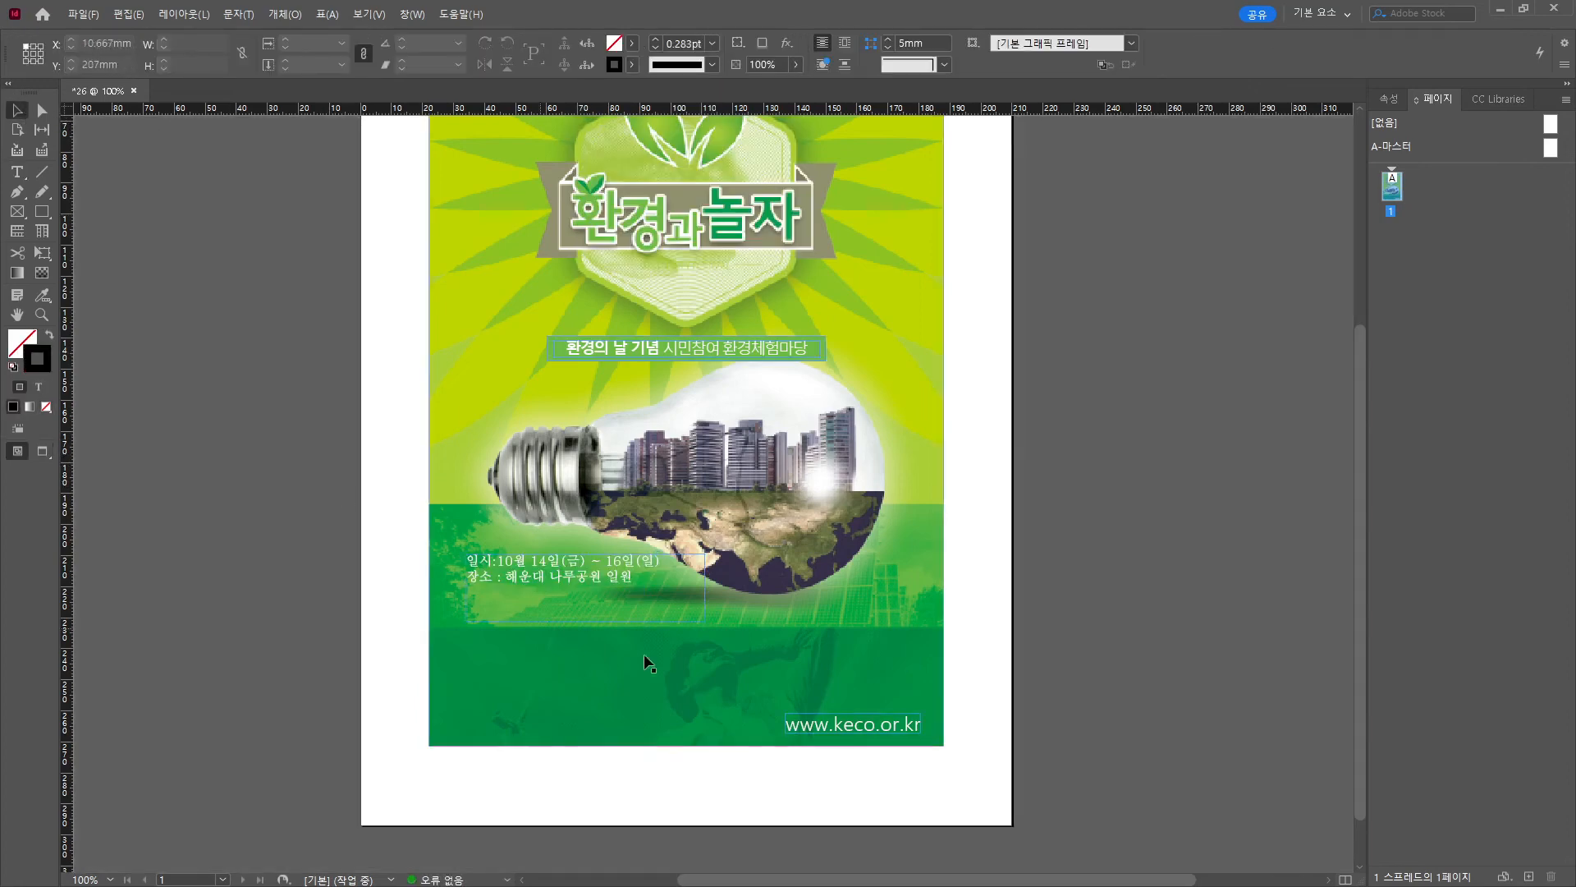
scroll(619, 667, left, 4)
scroll(1097, 754, up, 2)
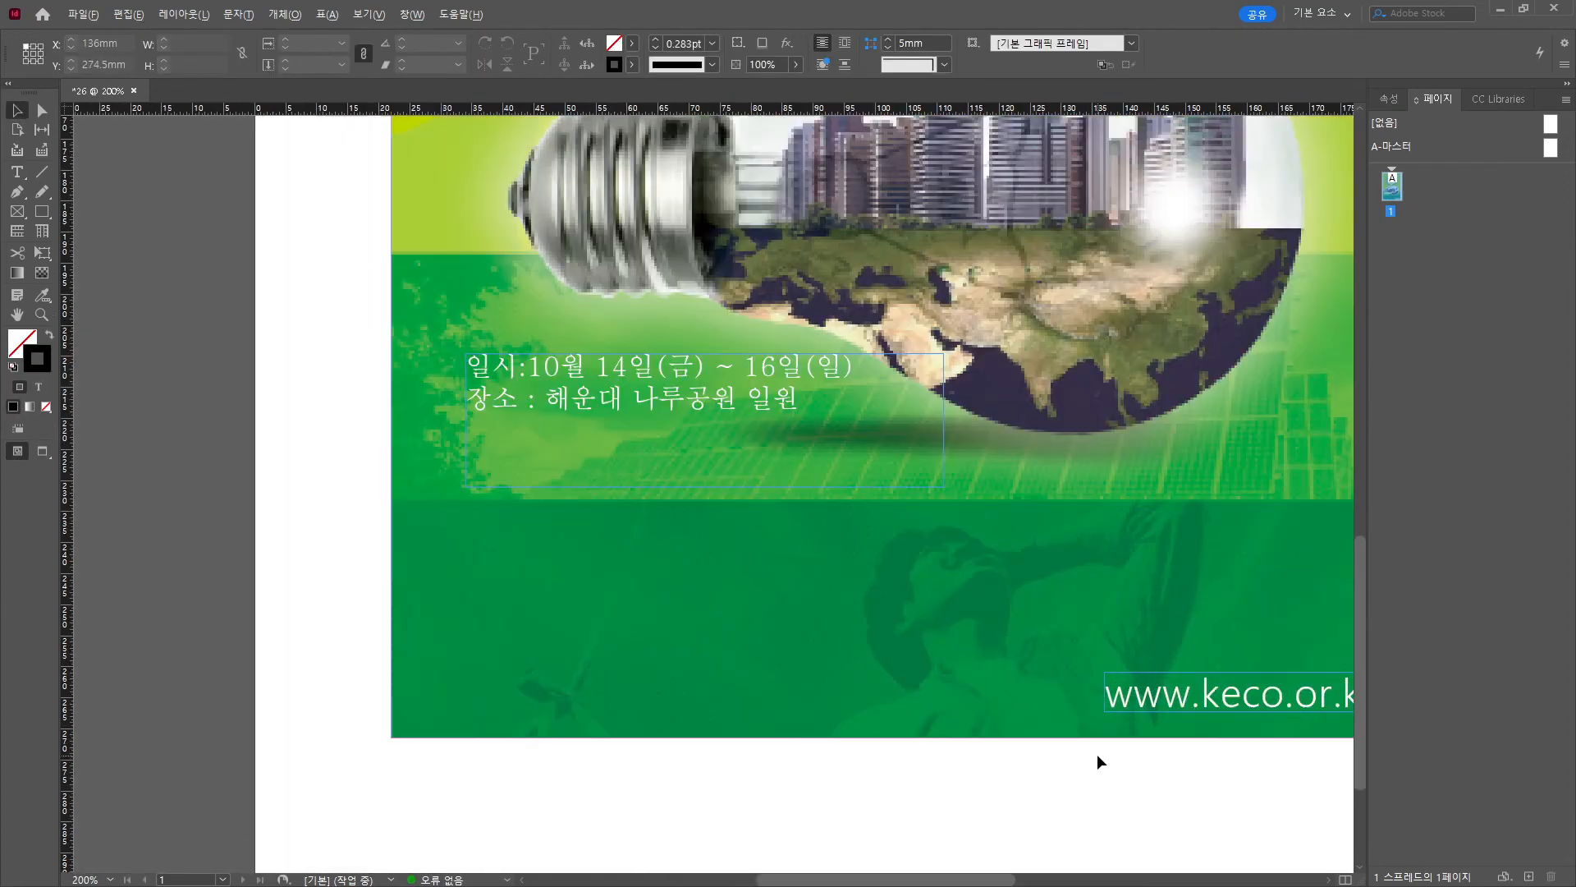
Apply 맑은 고딕 to the date and venue text and space out the 일 시 and 장 소 labels.
double_click(637, 400)
key(ctrl+a)
click(194, 42)
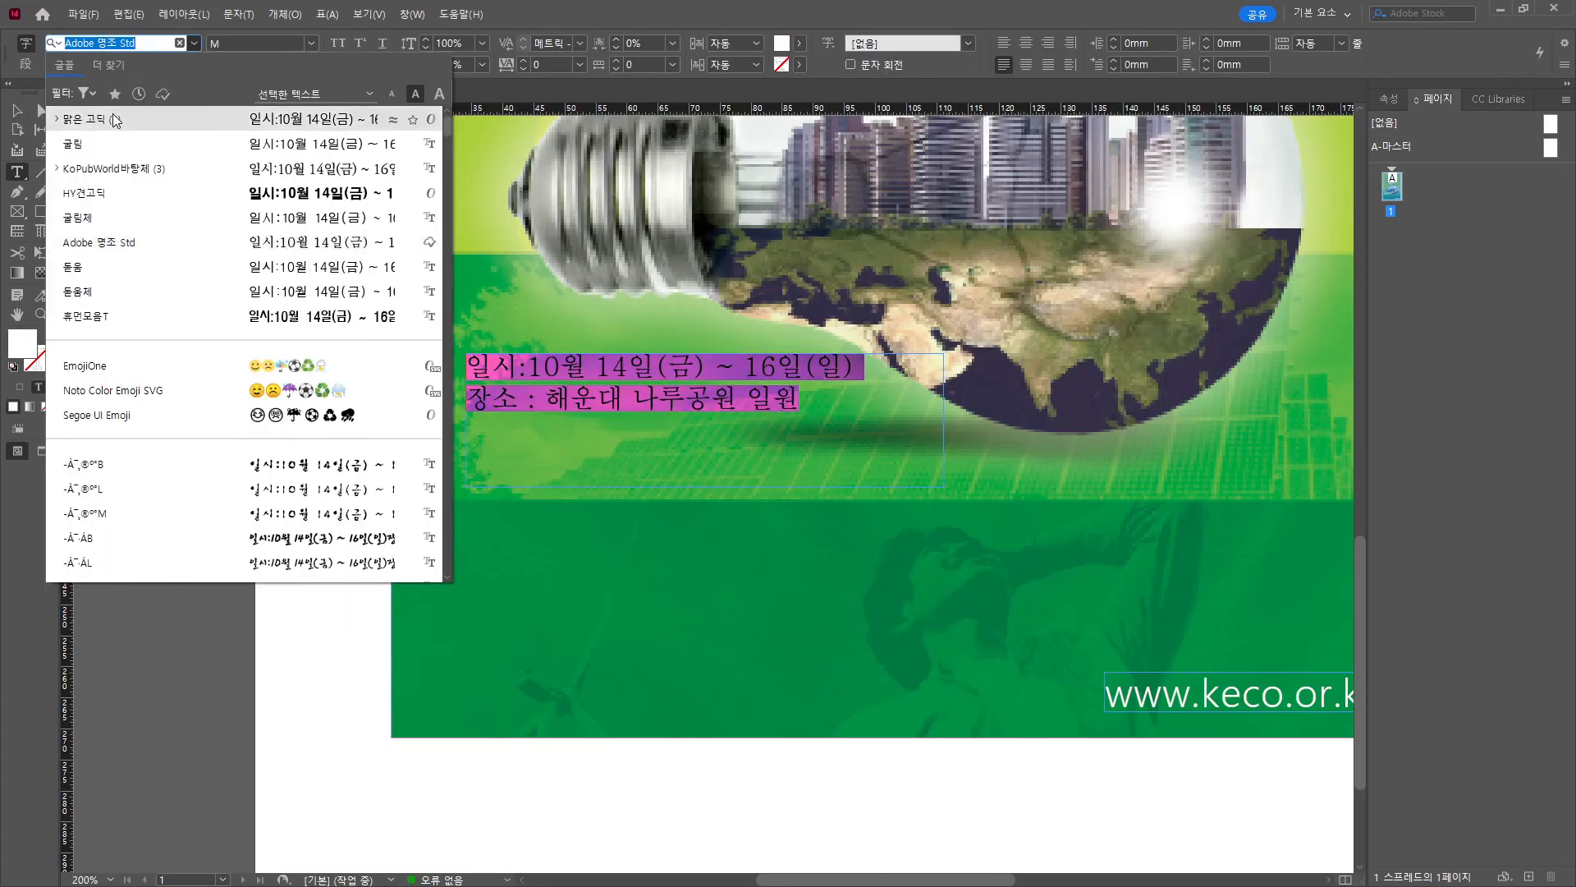
click(114, 120)
click(491, 367)
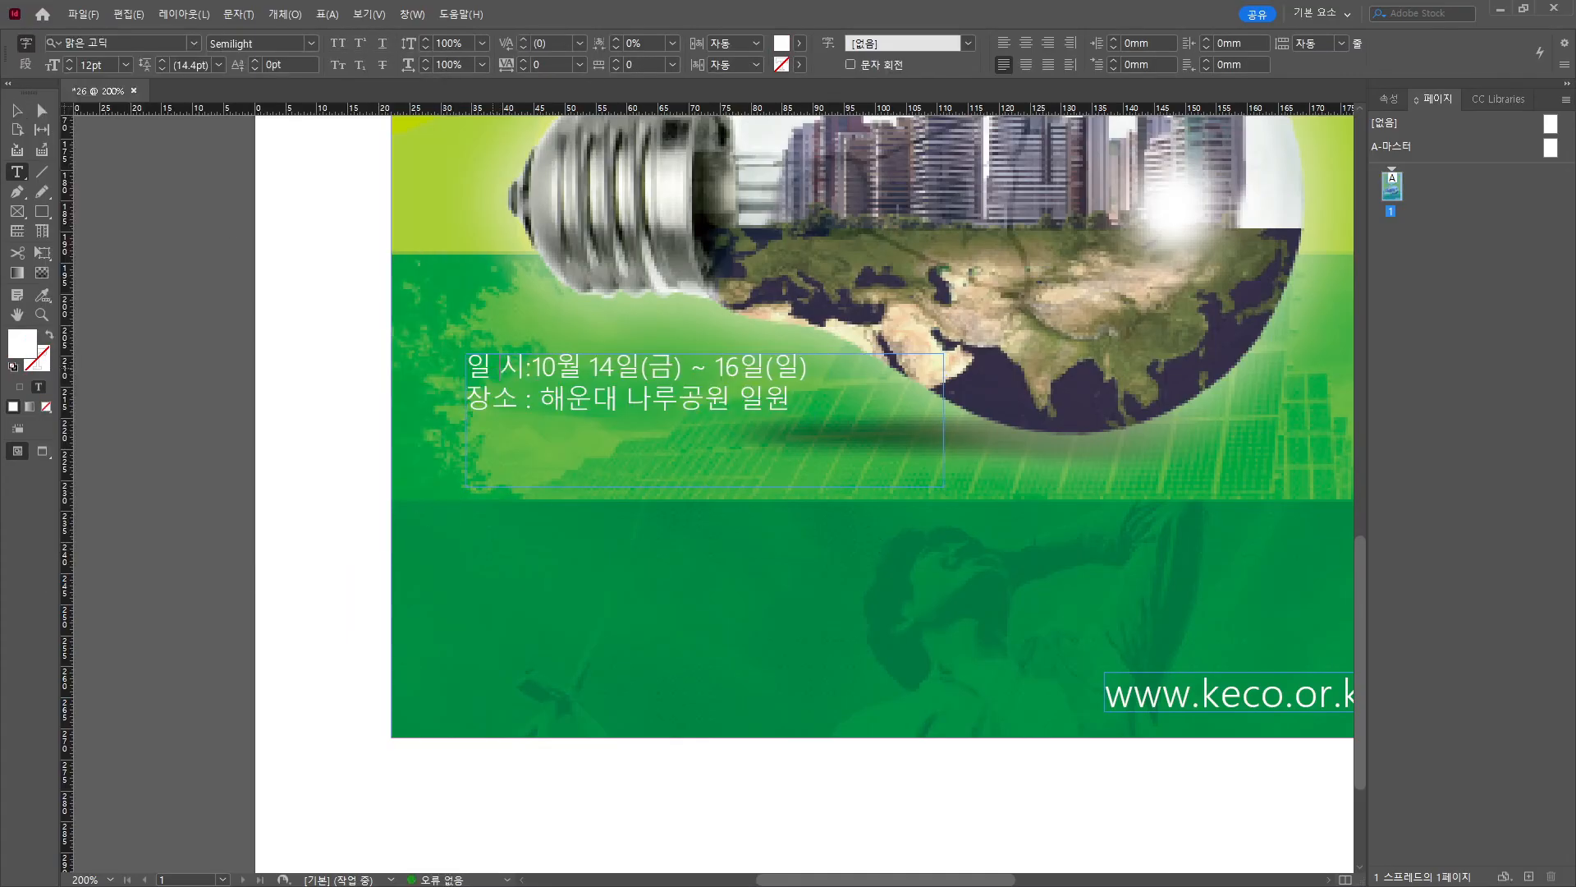
click(492, 400)
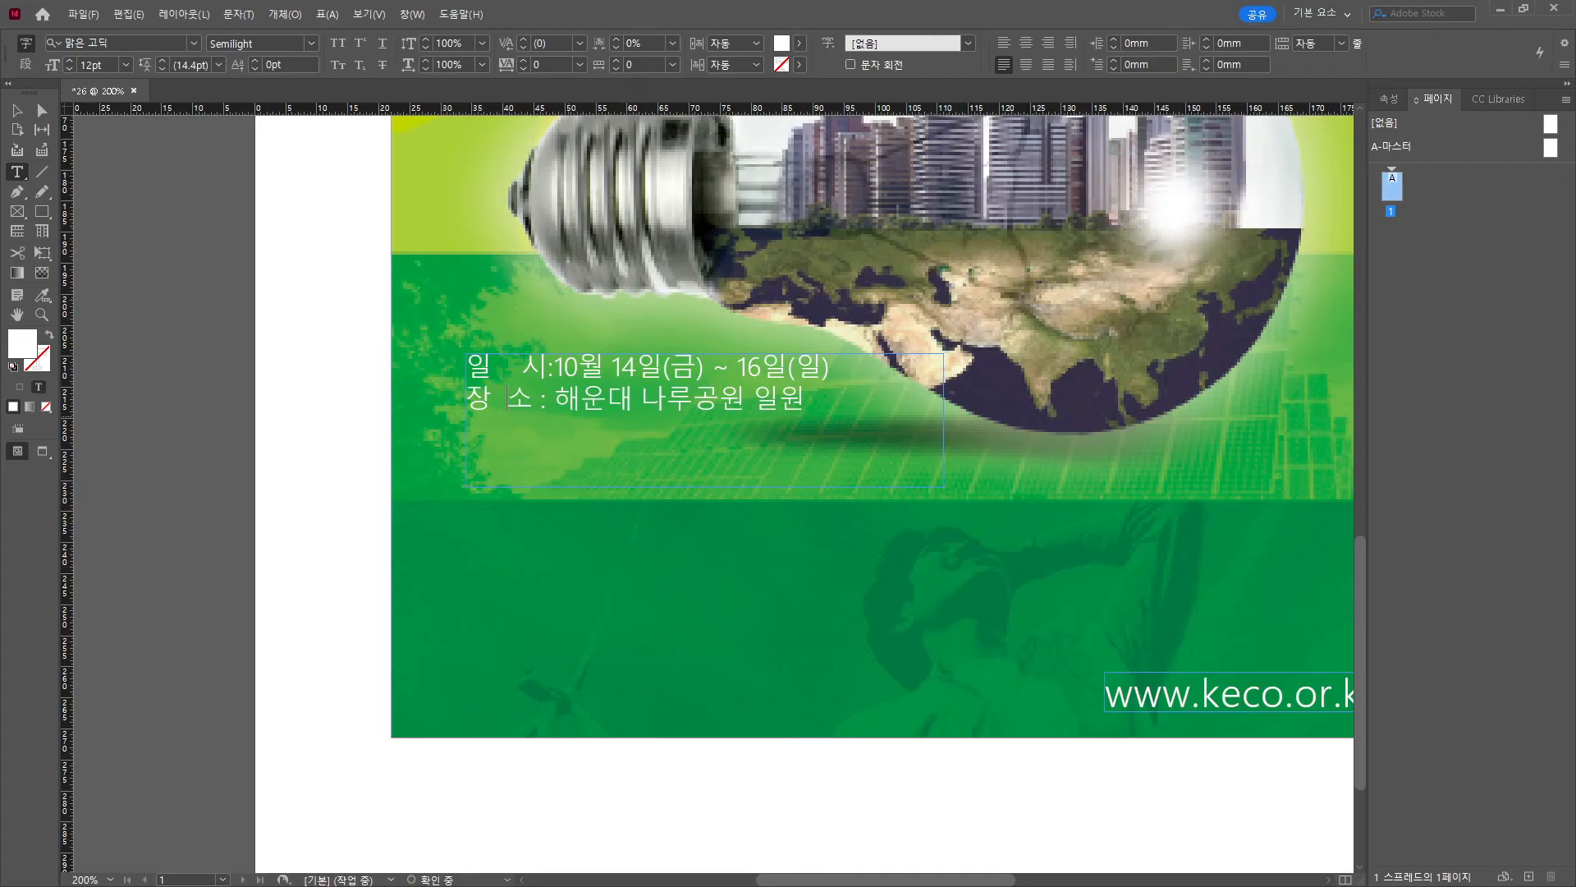
click(523, 366)
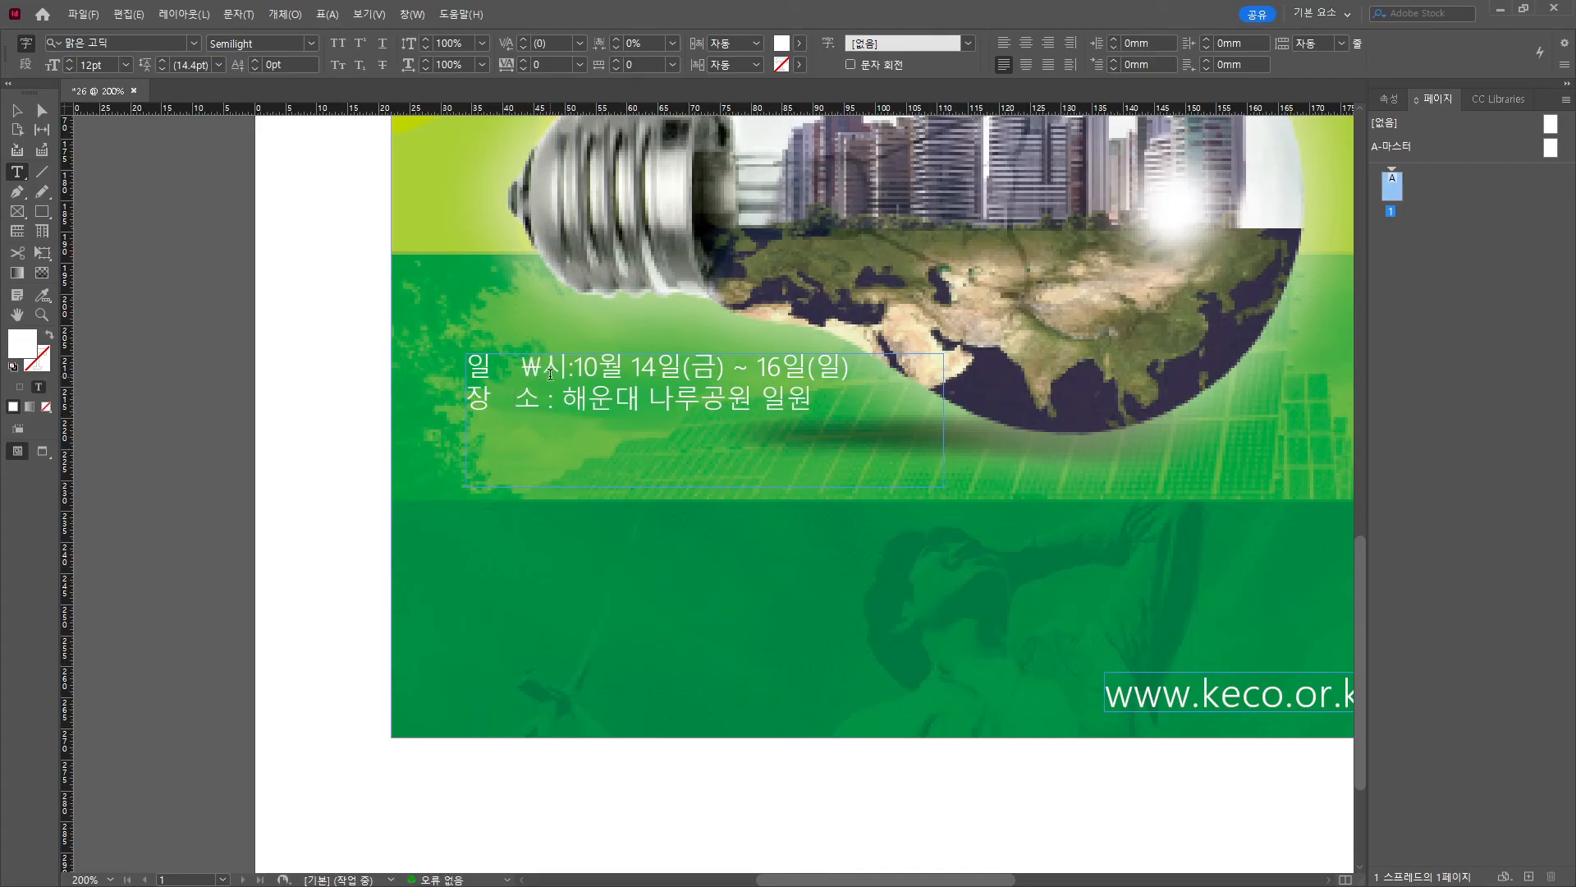
key(BackSpace)
key(BackSpace)
click(547, 369)
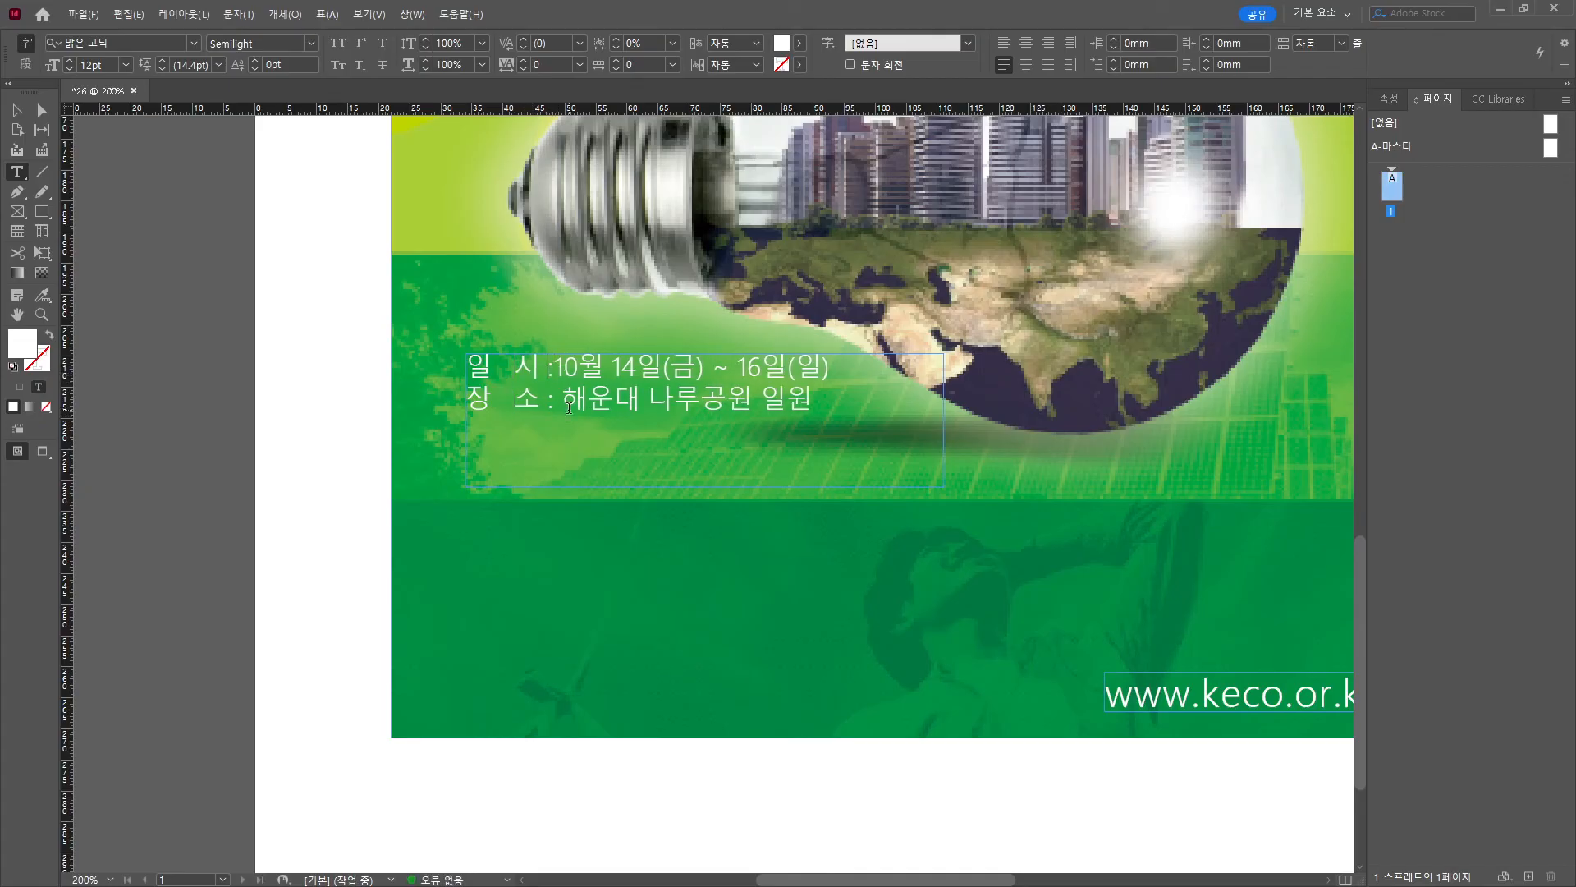
Make the date 10월 14일(금) ~ 16일(일) and the venue 해운대 나루공원 일원 bold.
shift+click(836, 367)
click(311, 43)
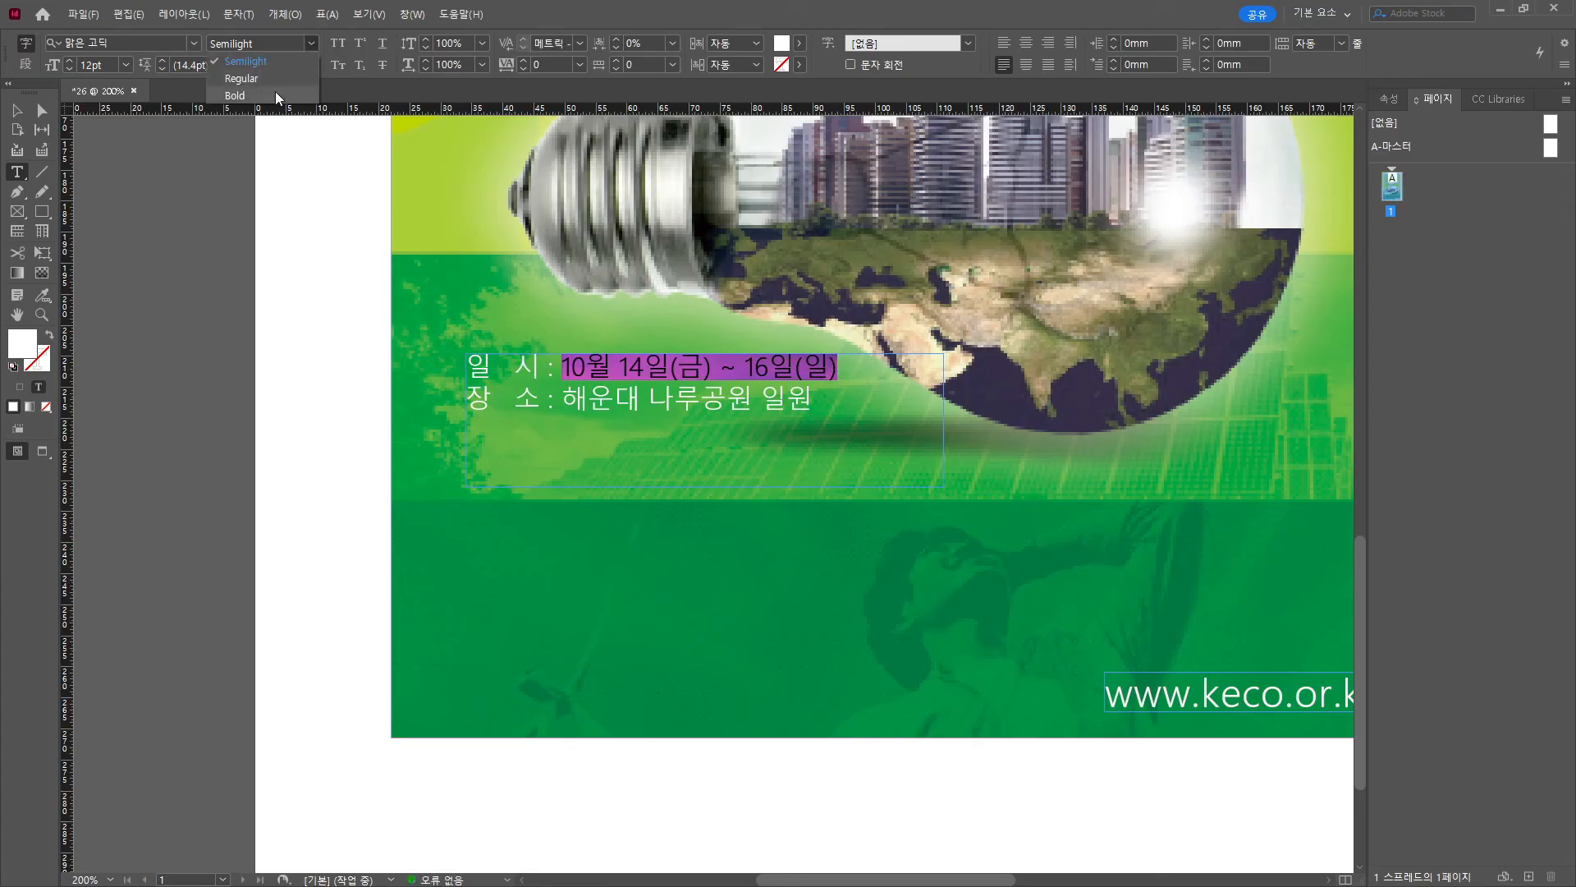
click(254, 94)
drag(562, 398, 812, 398)
click(310, 44)
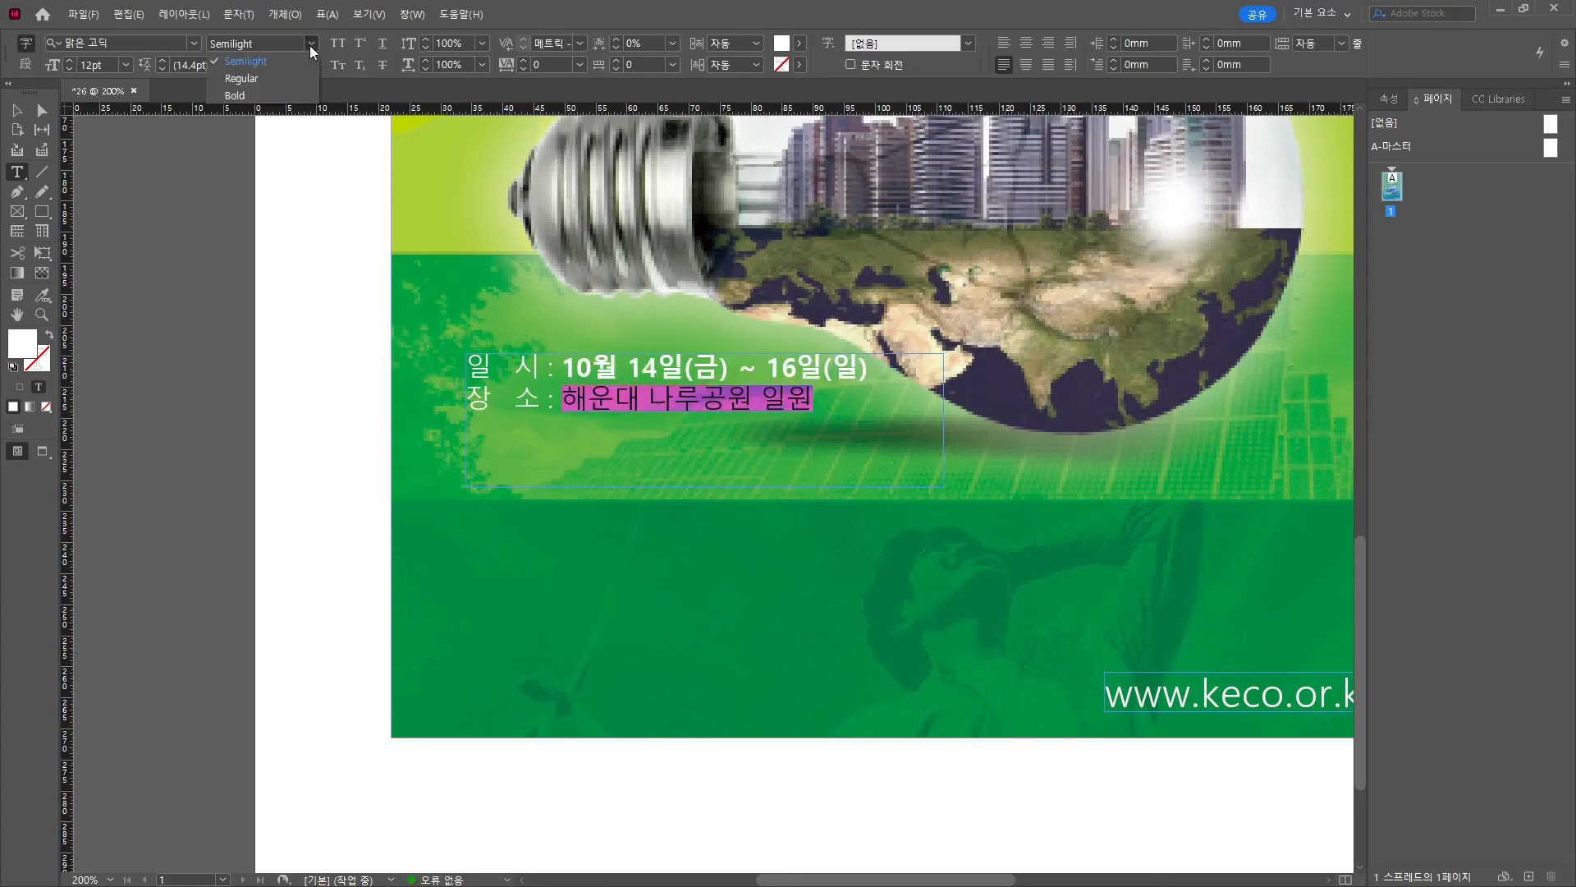
click(237, 91)
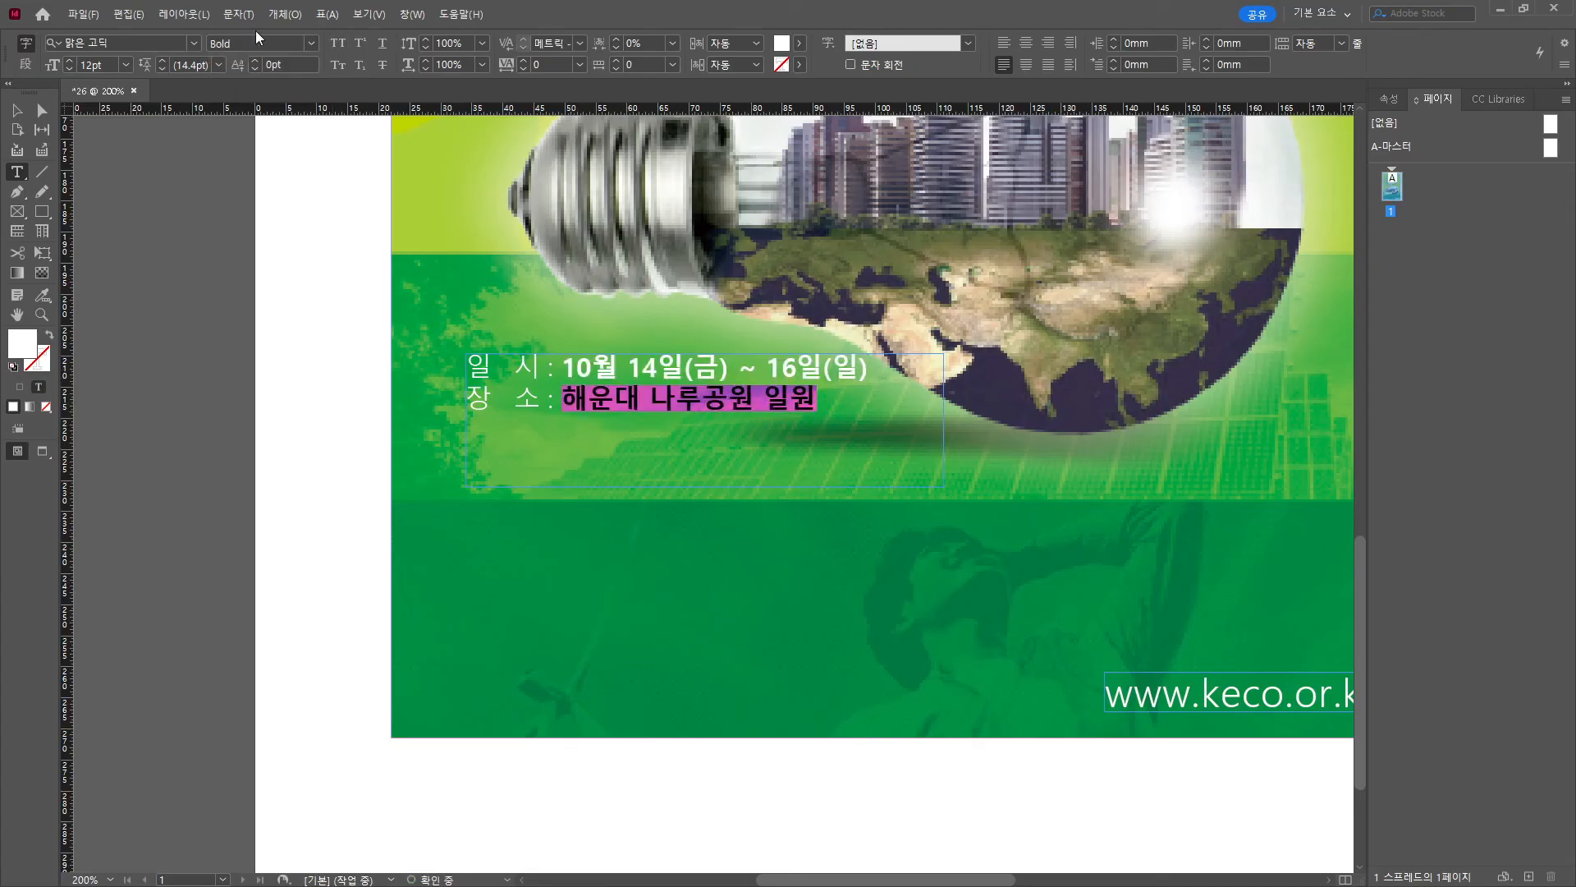
Remove extra spaces before 시 and 소, then fit the frame to its two lines.
click(24, 114)
double_click(516, 371)
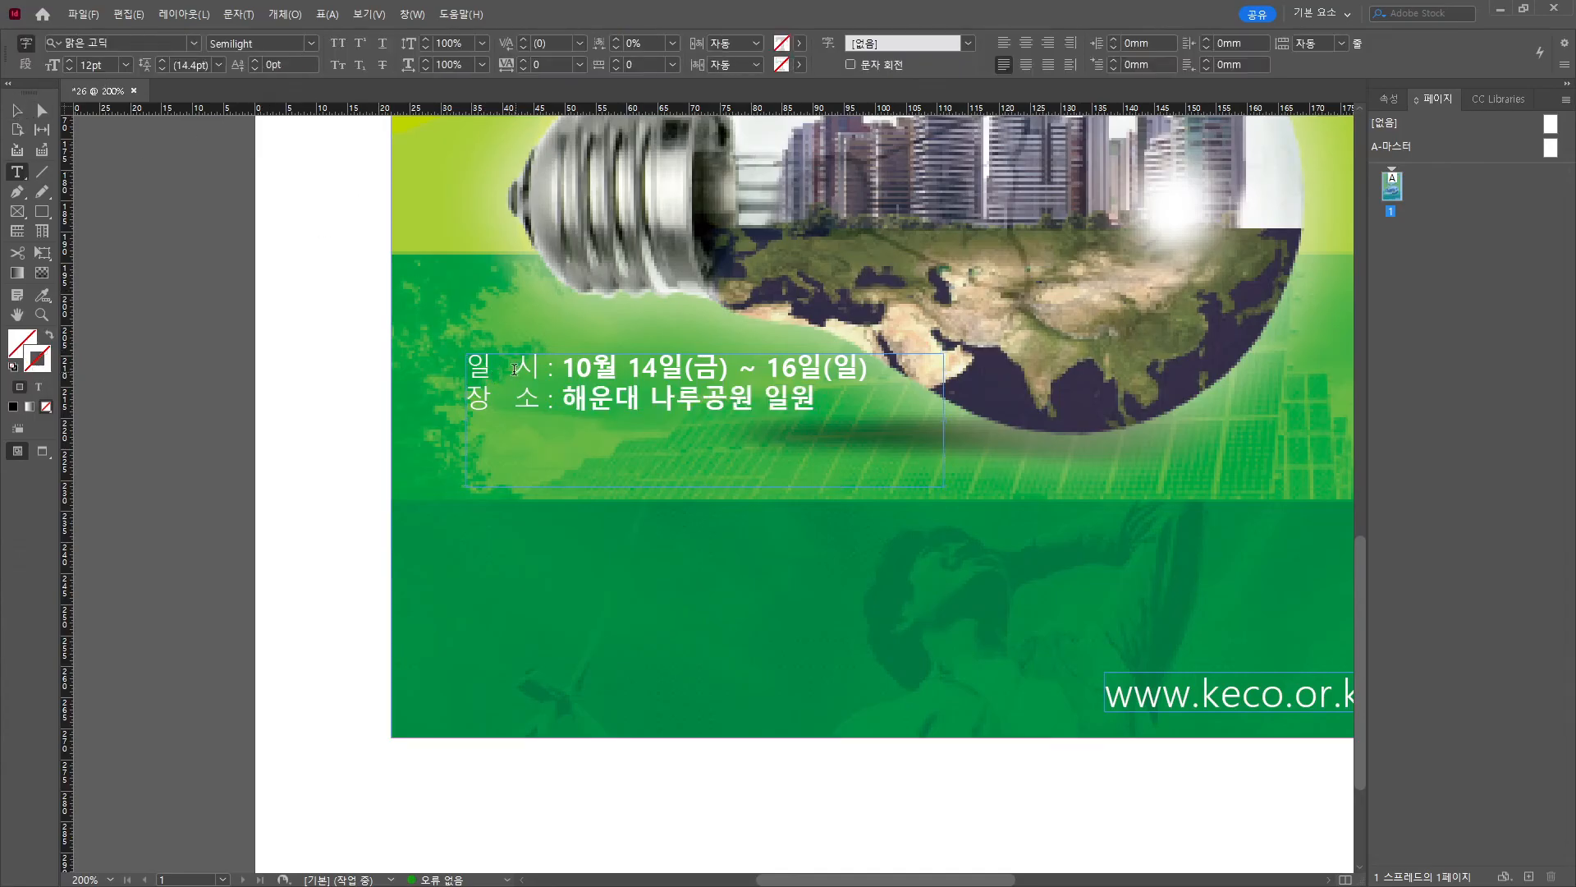
key(BackSpace)
click(517, 394)
key(BackSpace)
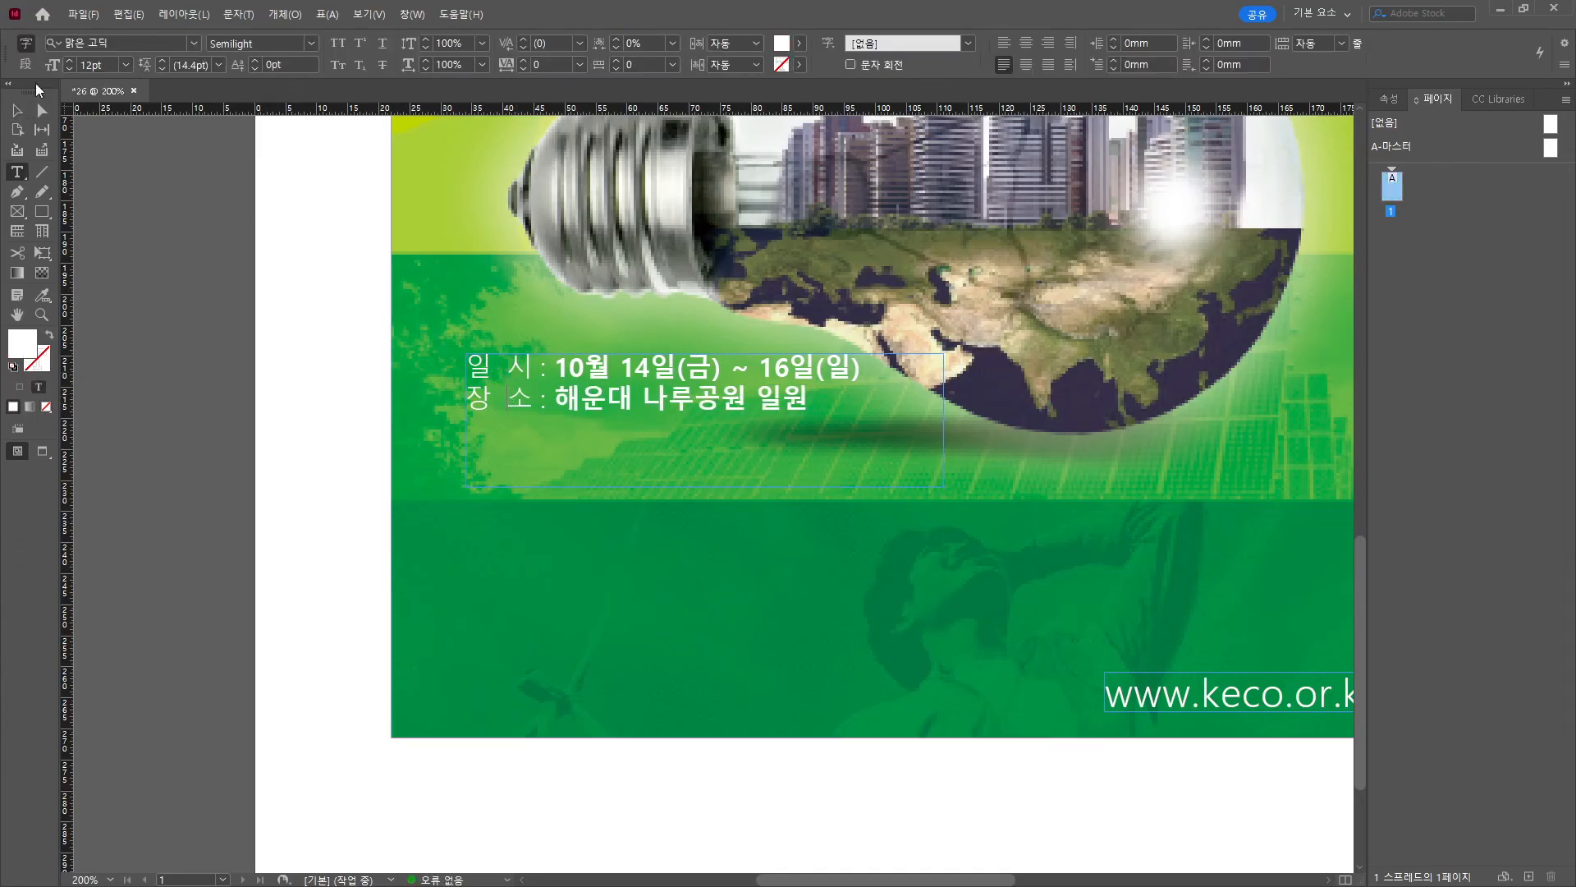
click(19, 112)
double_click(704, 486)
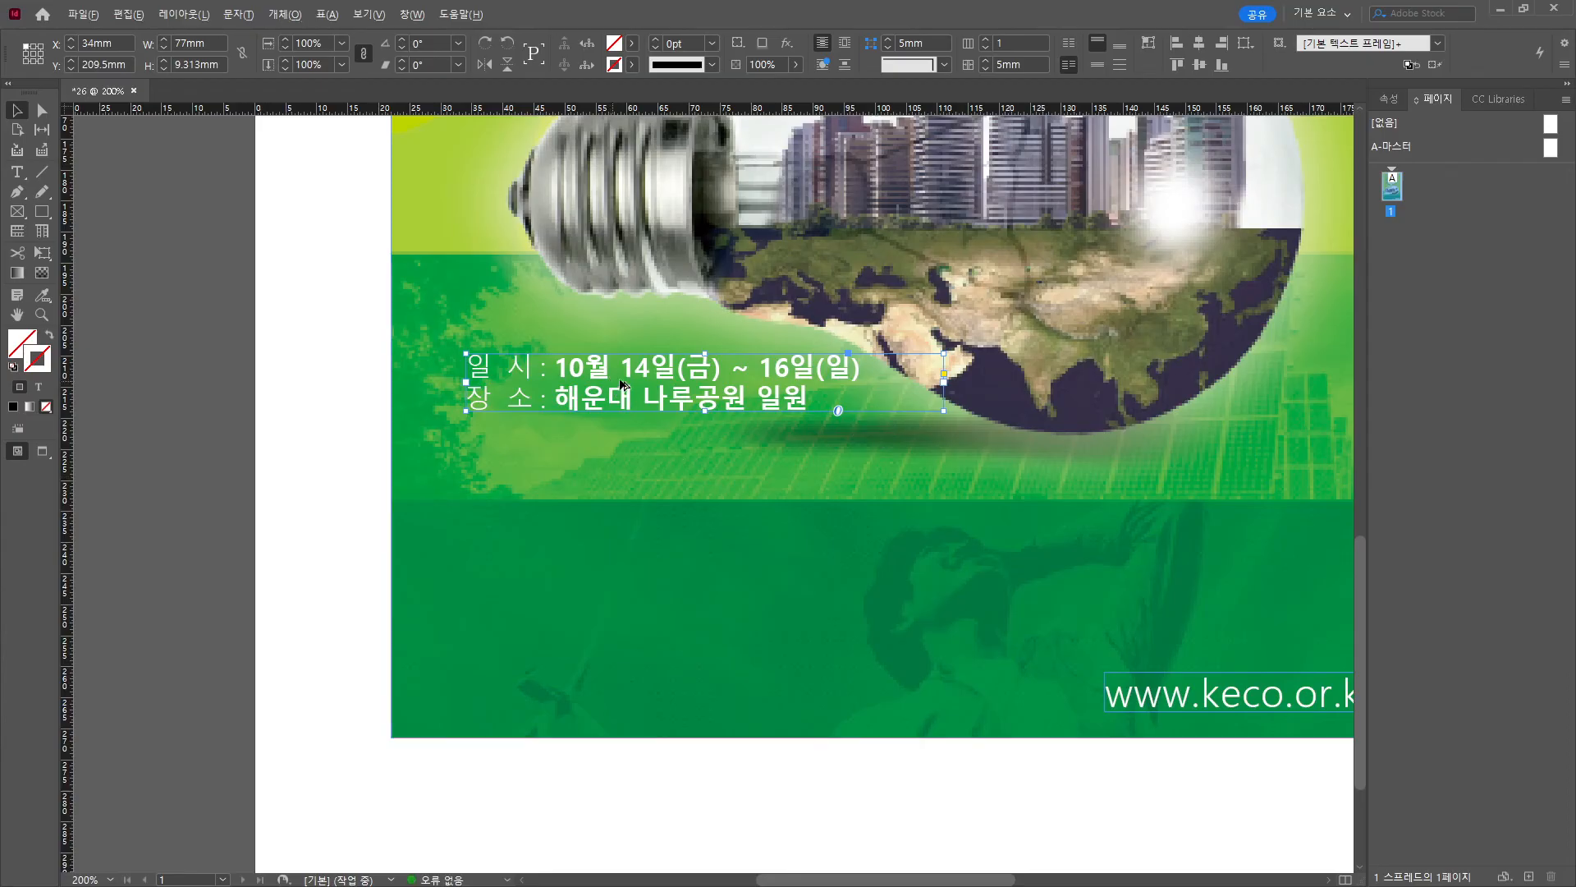
Alt-drag a copy of the text frame lower down and copy the 주요행사 event list from Notepad.
drag(623, 384, 623, 555)
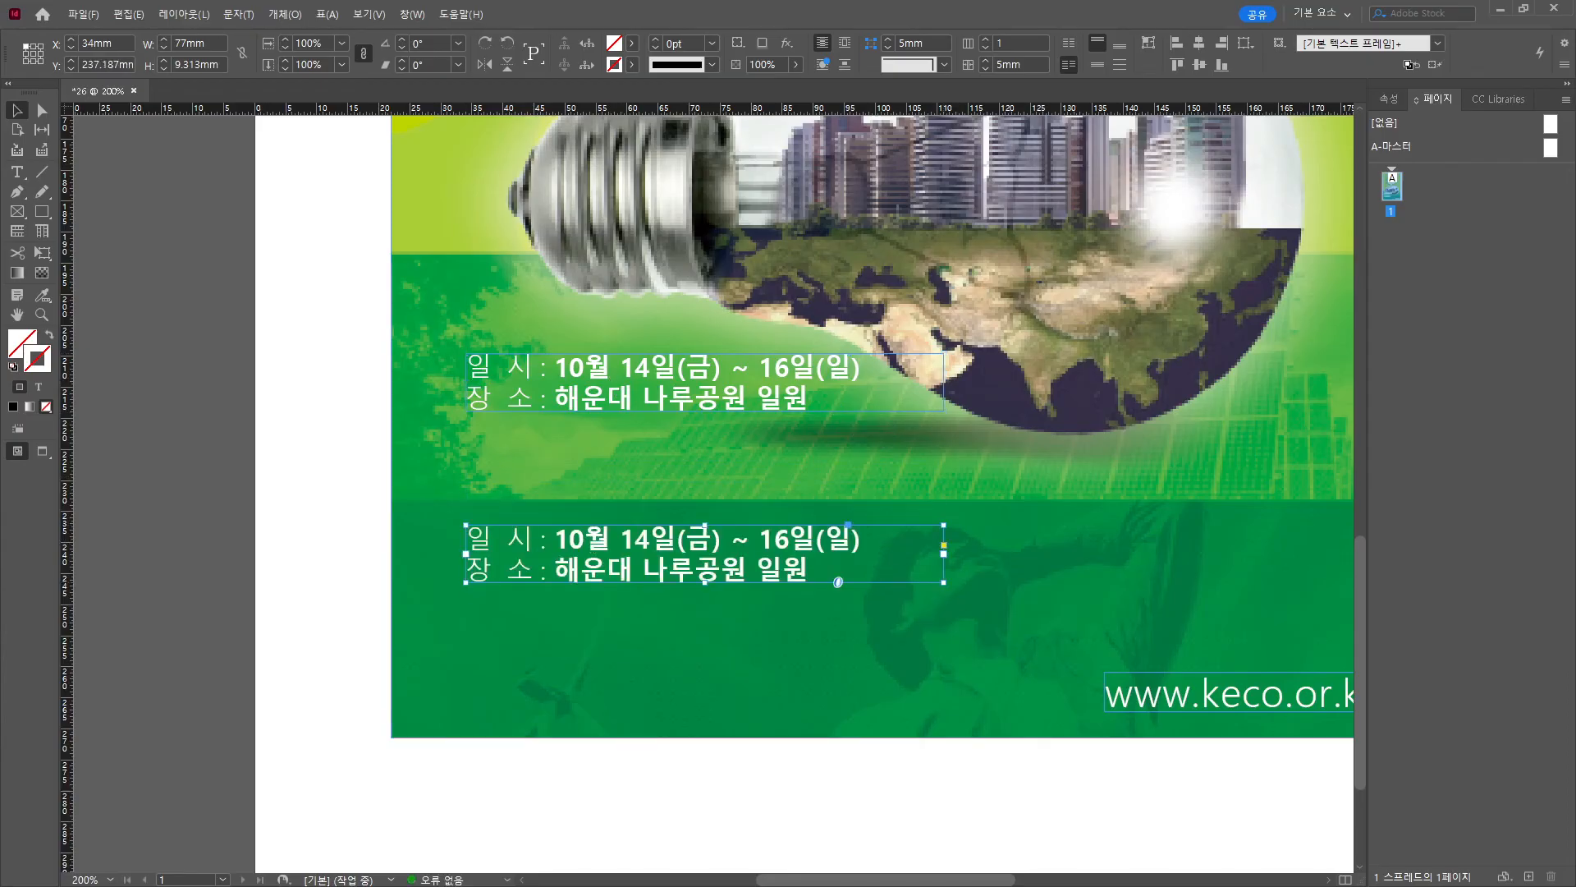
key(alt+Tab)
drag(493, 338, 383, 345)
click(759, 416)
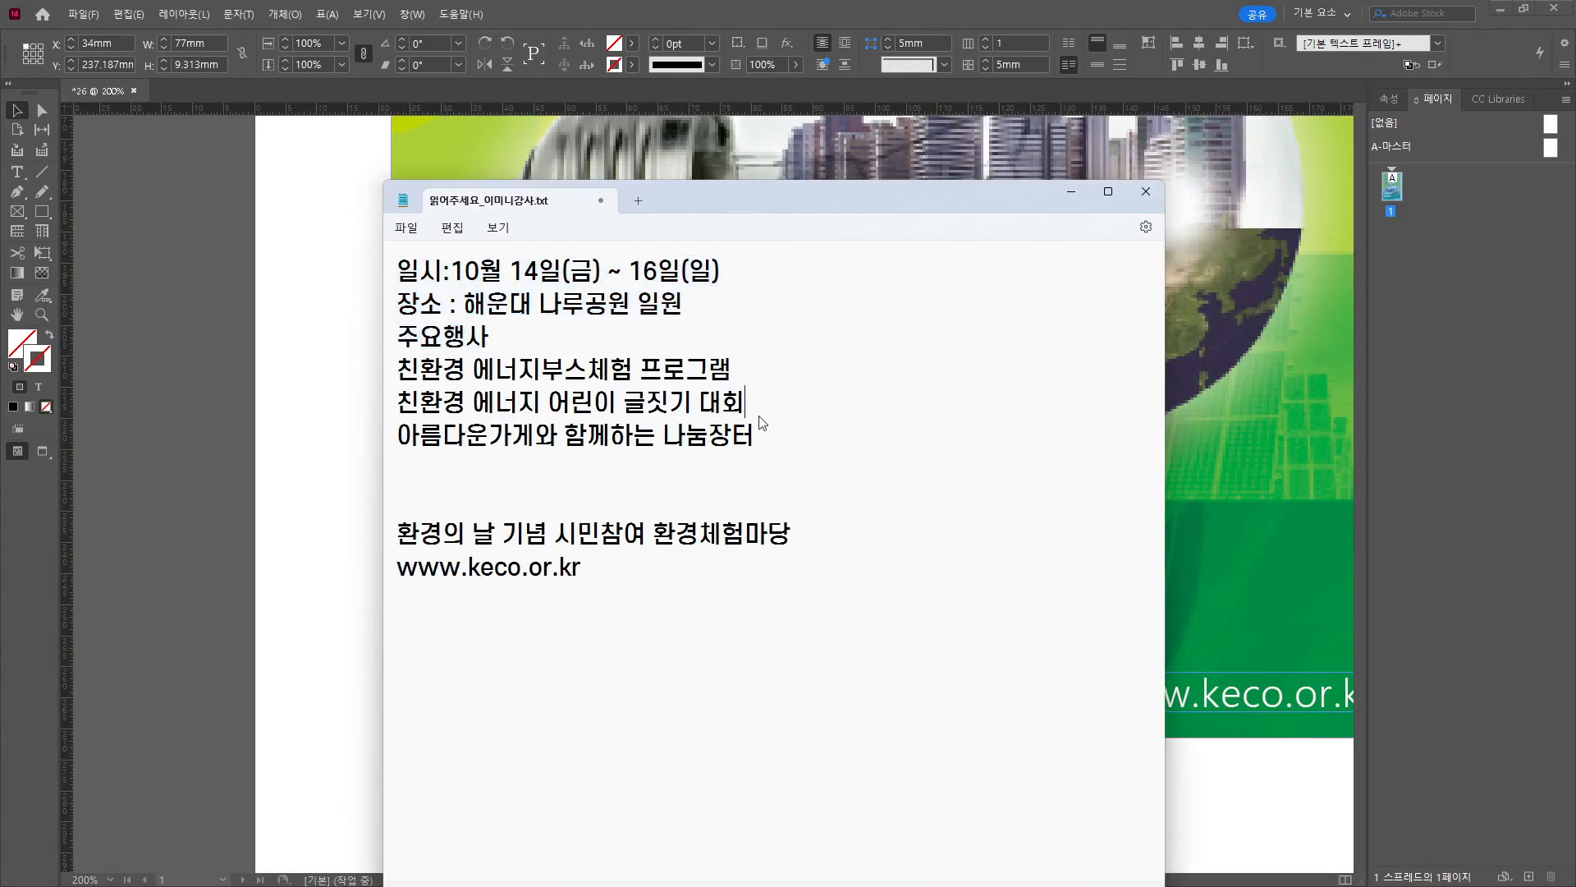
drag(759, 435, 417, 335)
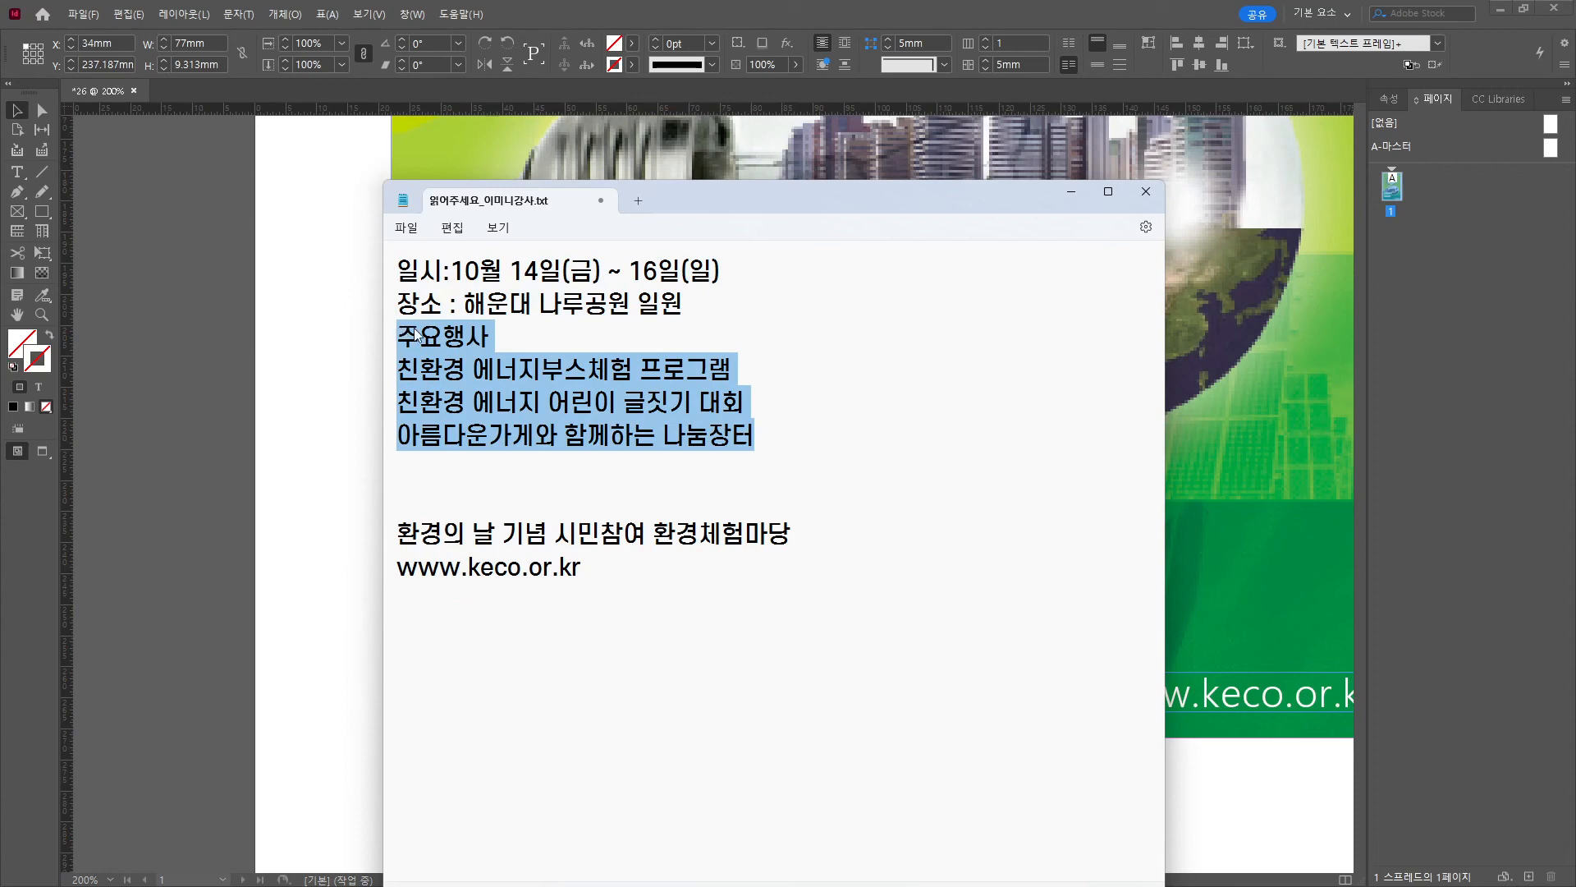
key(ctrl+c)
Replace the duplicate frame's text with the 주요행사 heading and three events, and lengthen the frame.
click(727, 4)
double_click(544, 541)
key(ctrl+a)
key(ctrl+v)
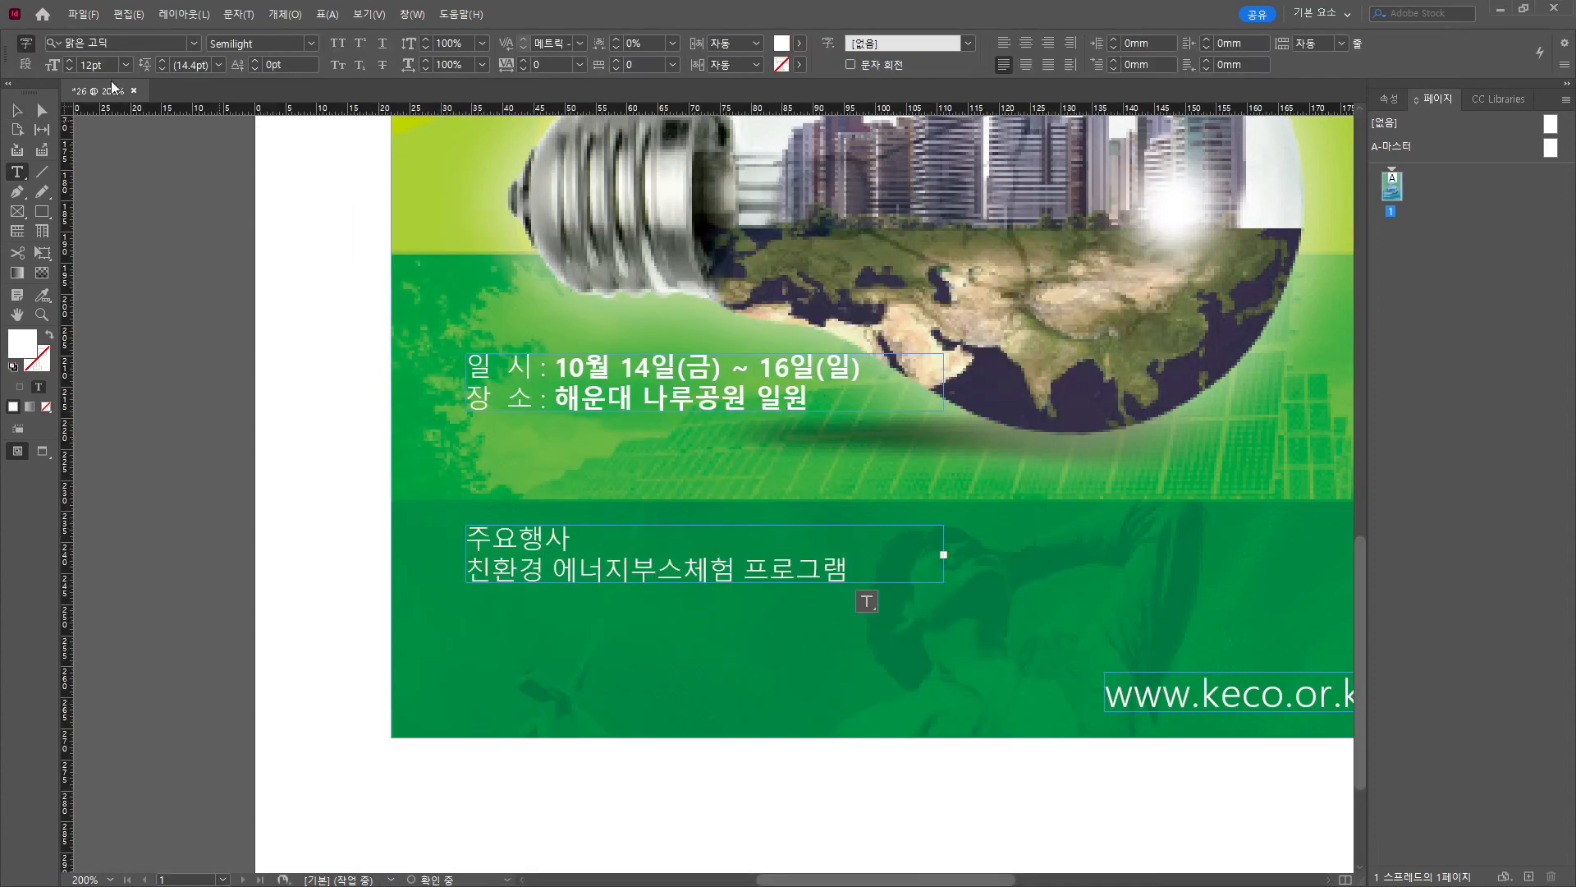
click(17, 110)
drag(705, 583, 705, 683)
Prefix each of the three event lines with a dash.
double_click(469, 570)
text(-)
key(Down)
text(--)
drag(885, 634, 467, 569)
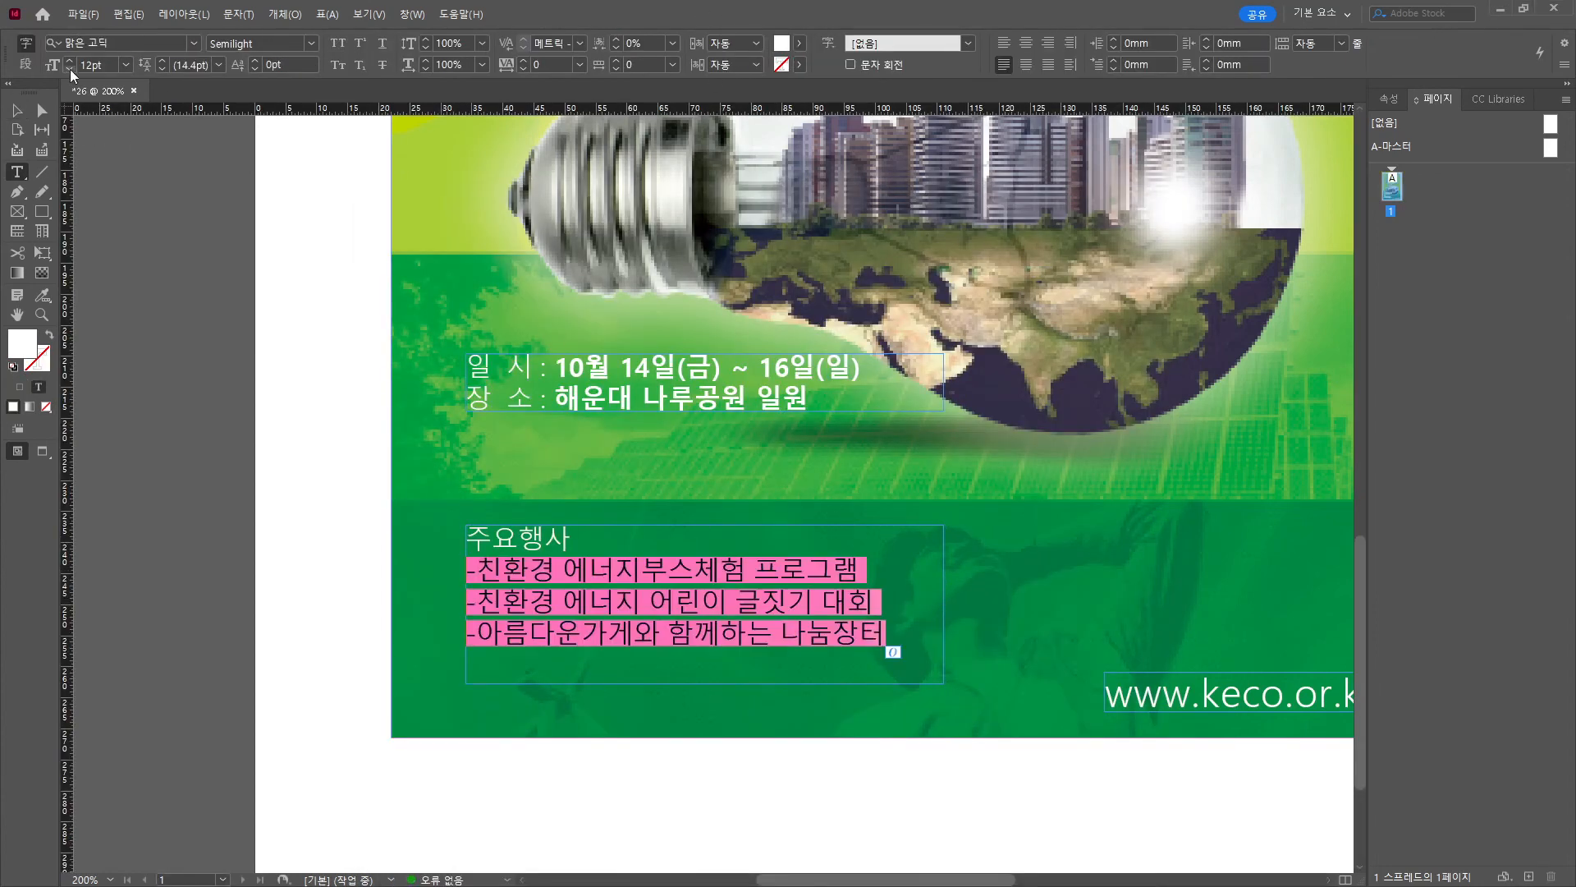
Set the event lines to 10pt and the date text to 11pt.
double_click(69, 69)
drag(807, 399, 467, 367)
click(69, 70)
drag(570, 538, 467, 538)
click(70, 70)
click(18, 110)
click(871, 426)
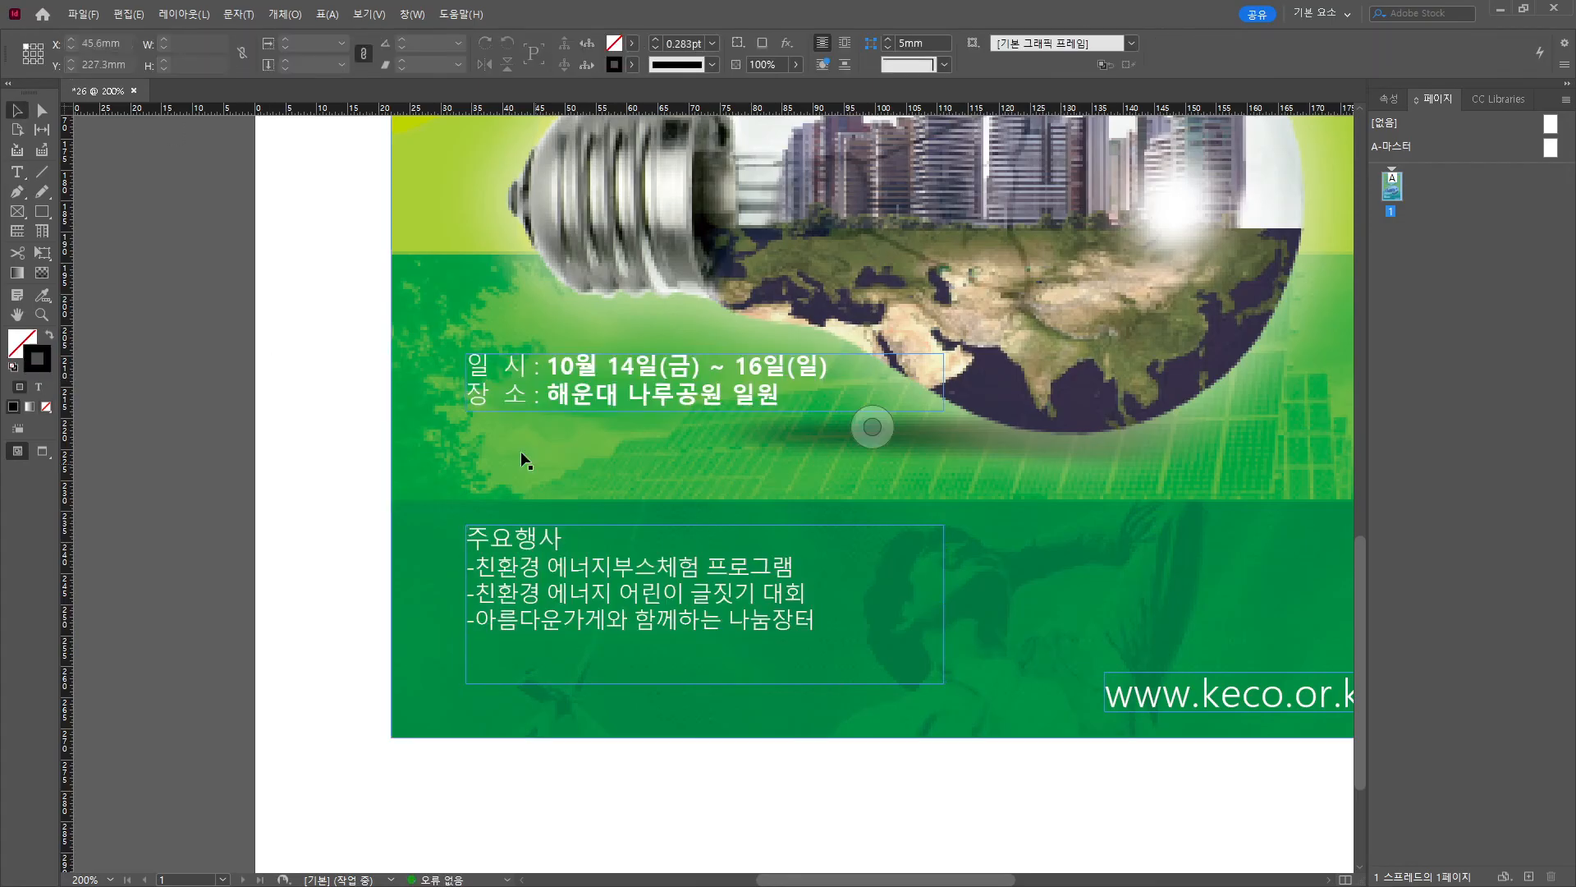
Underline the date and venue lines via the Character panel menu.
double_click(546, 380)
key(ctrl+a)
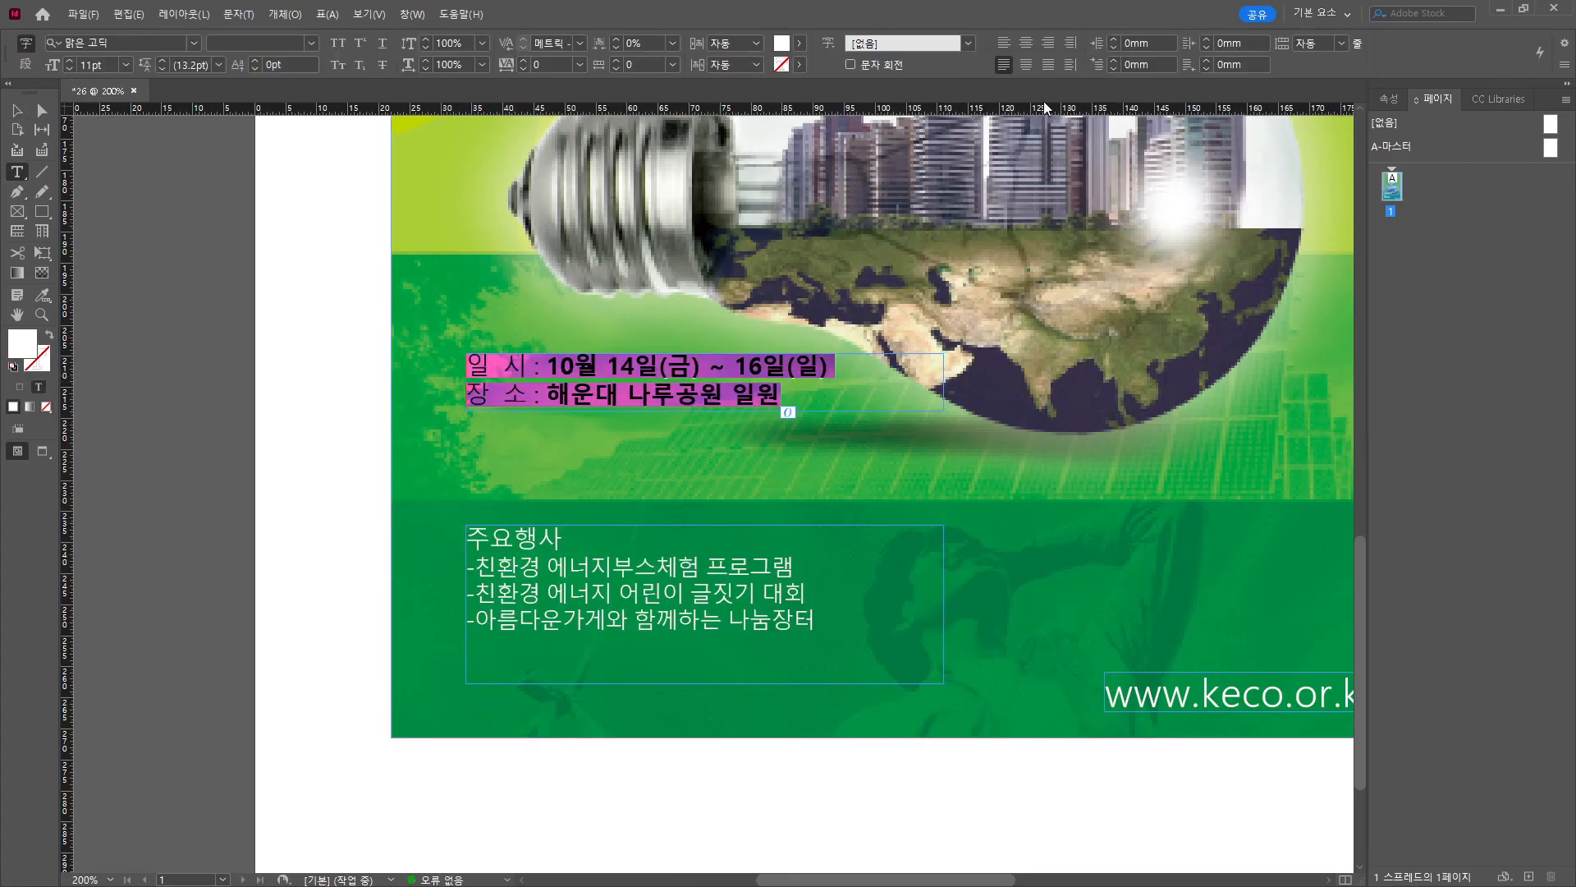
key(ctrl+t)
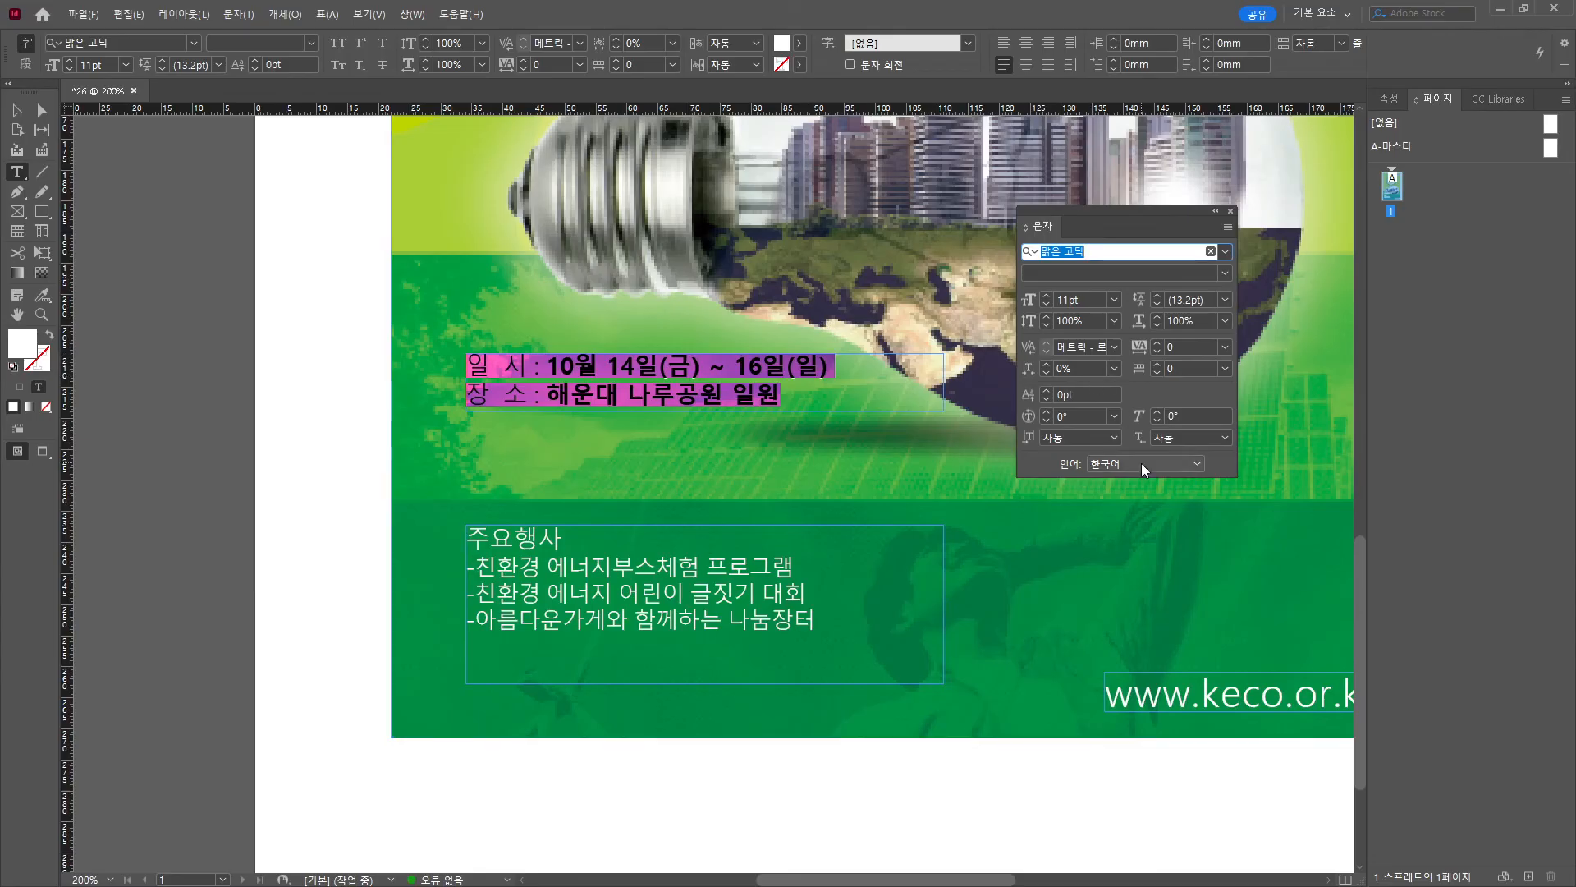
click(1226, 226)
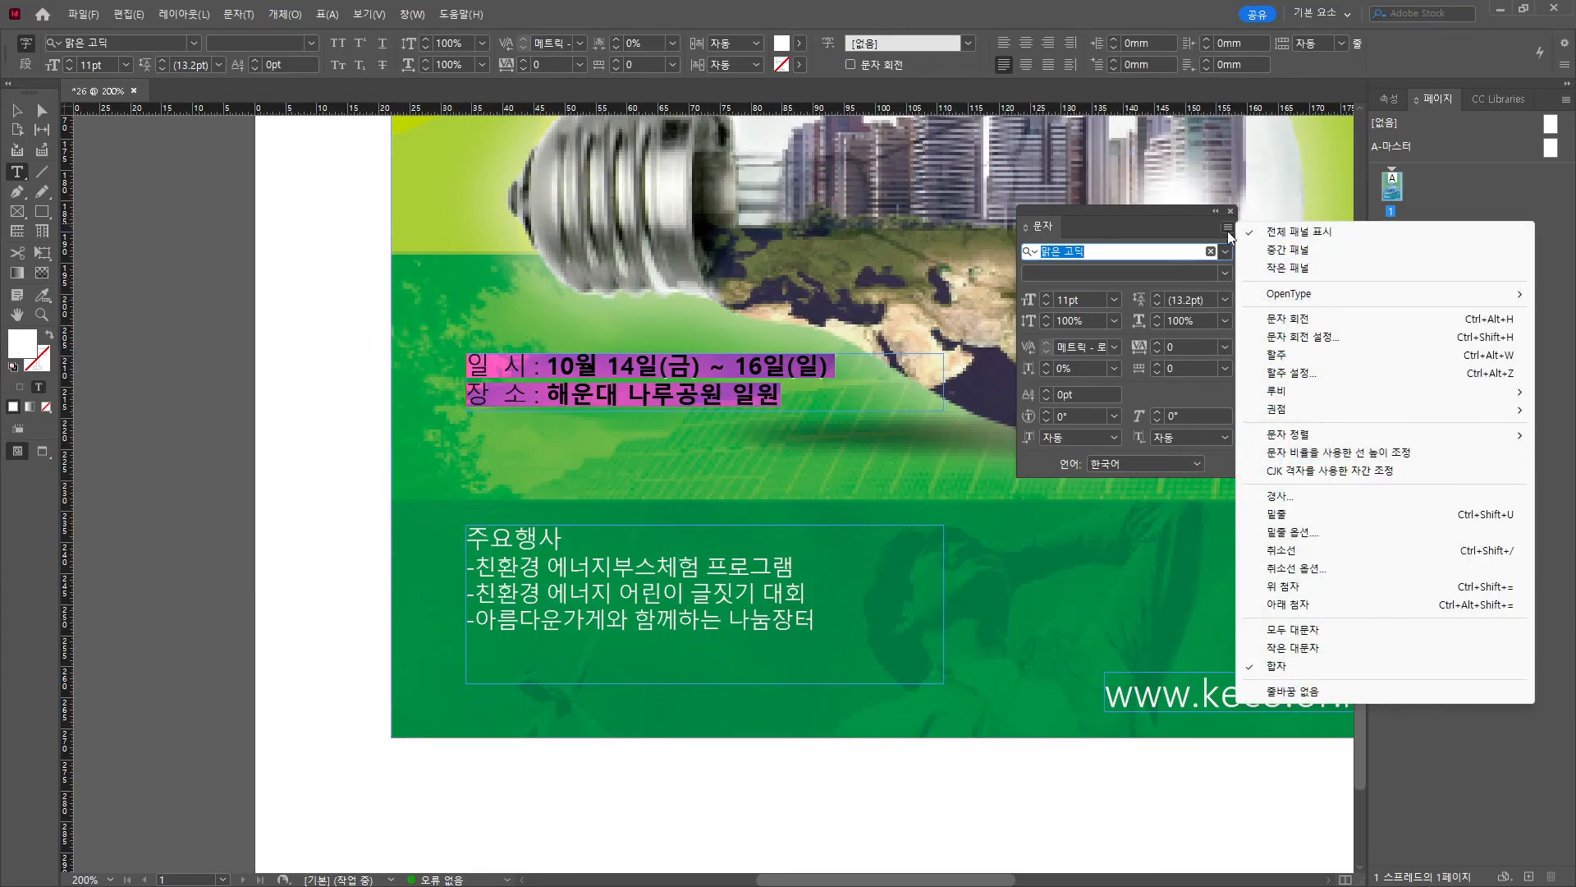
click(1322, 513)
click(729, 391)
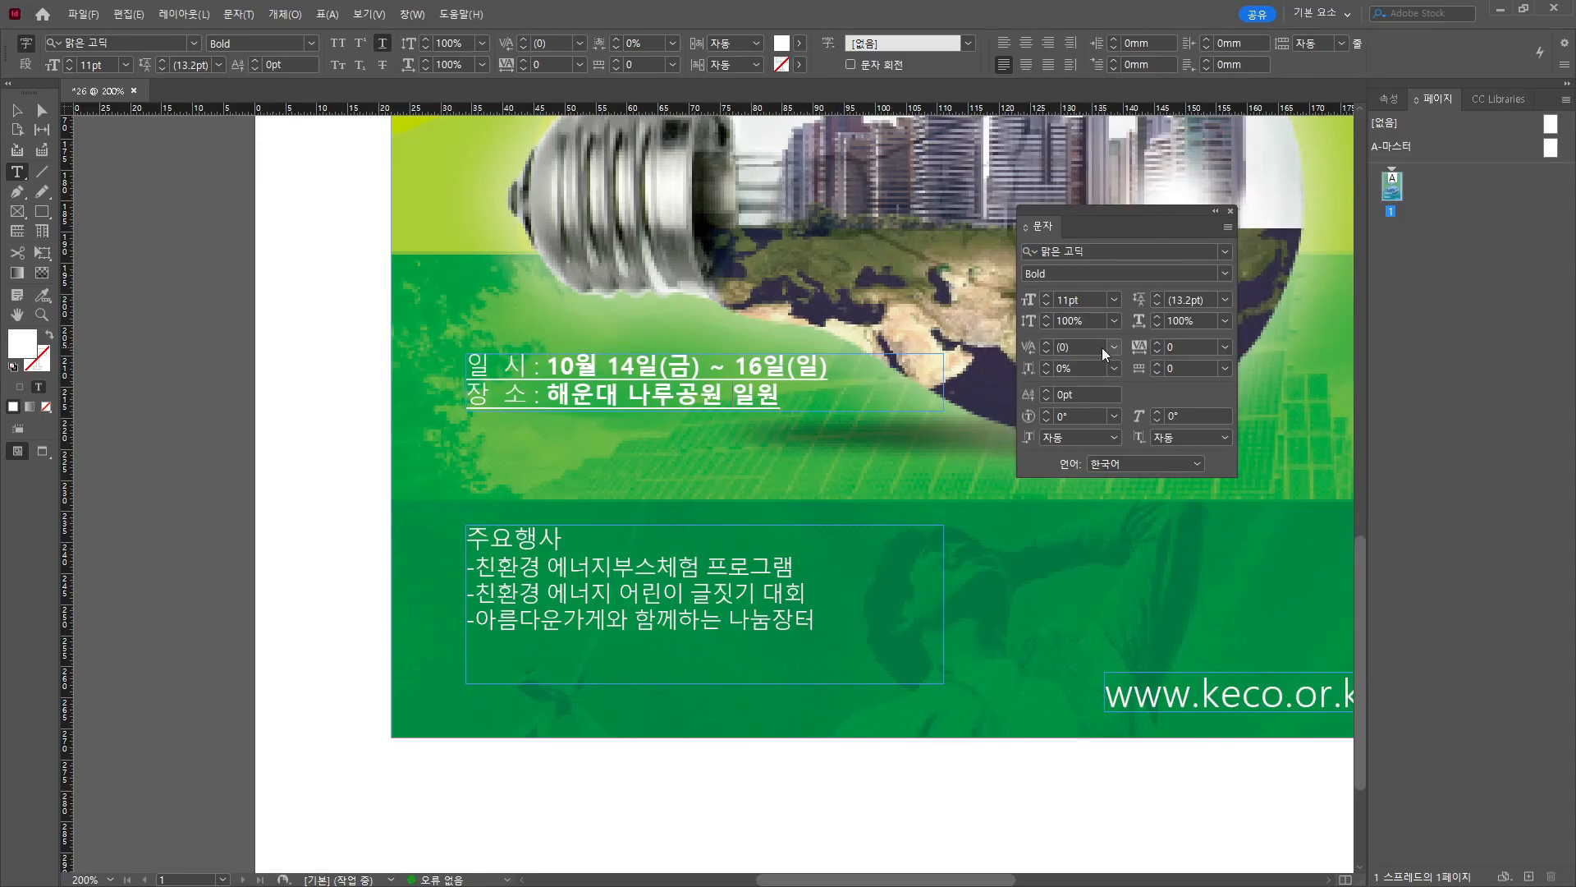
Remove the underline from the date and place lines and raise their leading to 17pt.
key(ctrl+a)
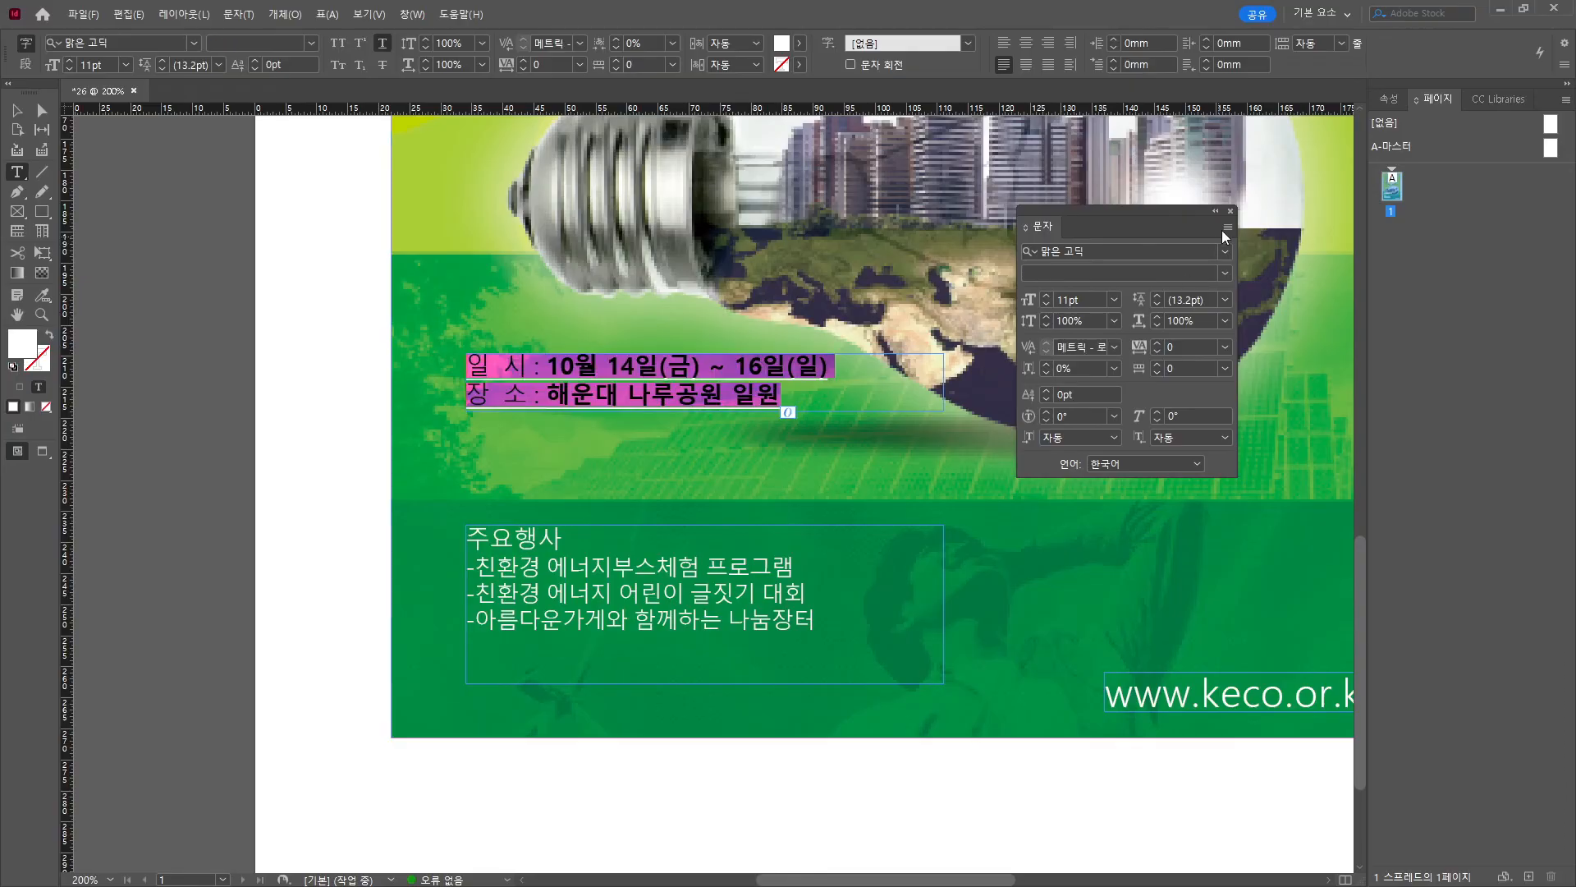
click(1227, 228)
click(1322, 513)
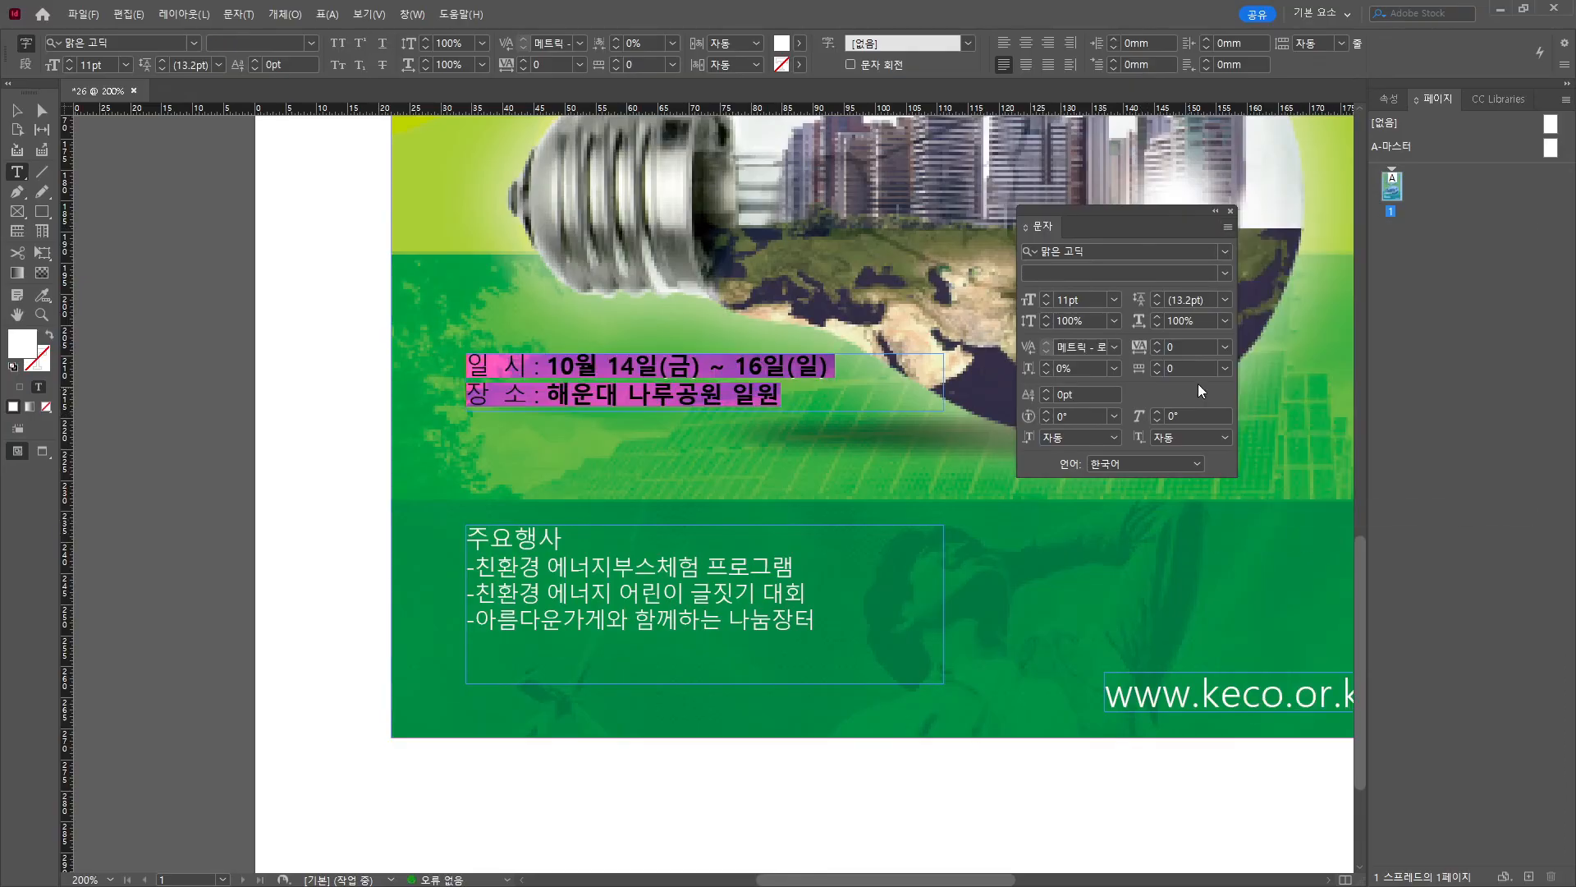
click(1156, 297)
click(1156, 297)
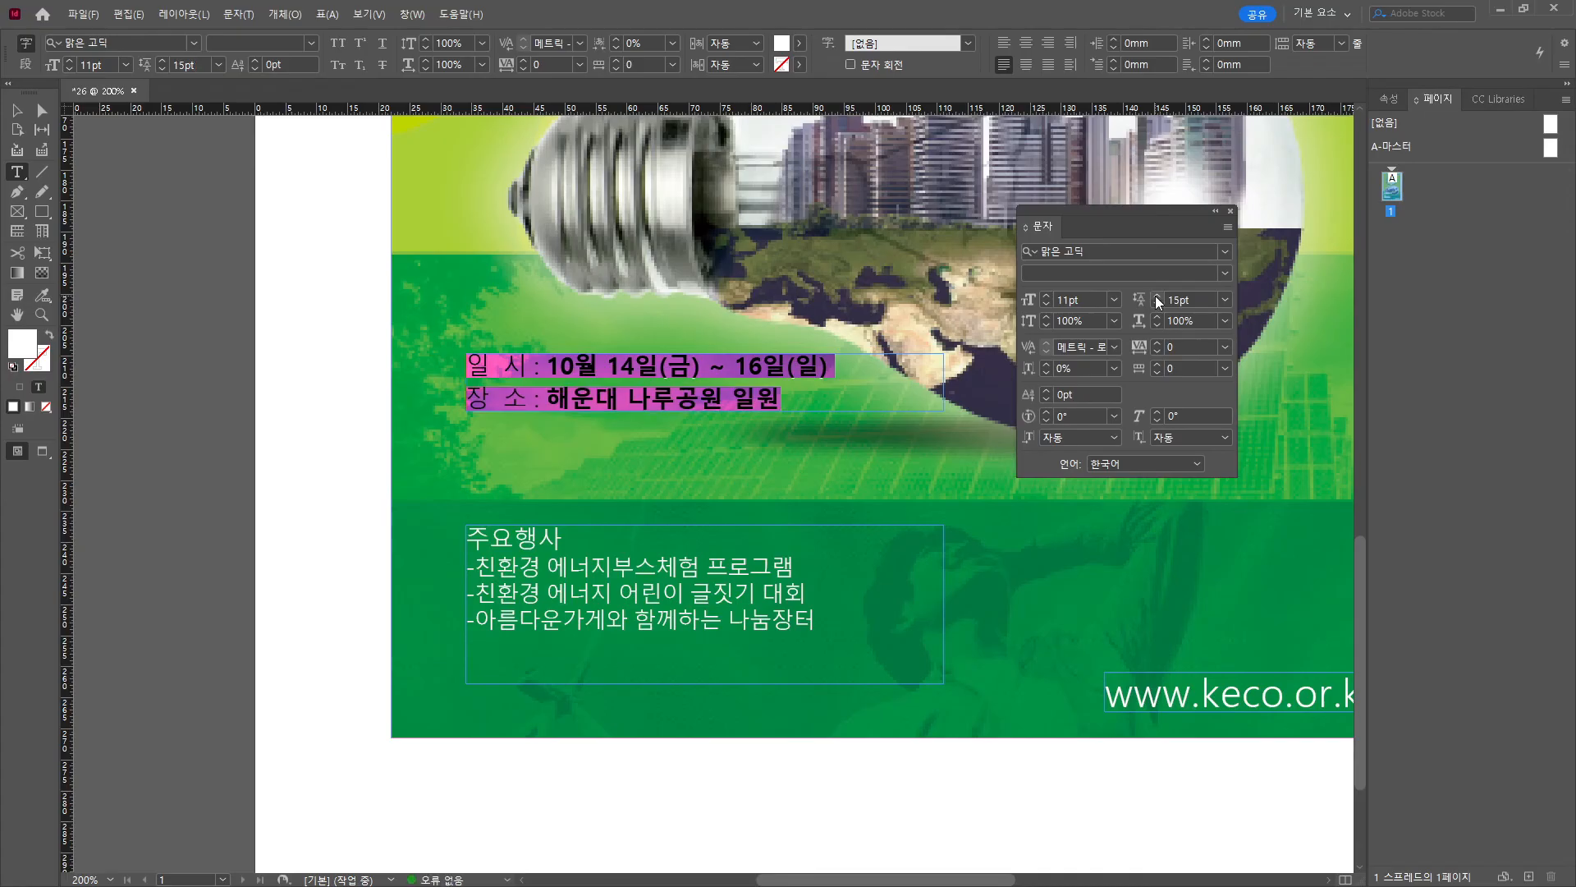
click(1156, 297)
Enlarge and lower the date frame, then draw a 58.4mm rule beneath the lines.
key(Escape)
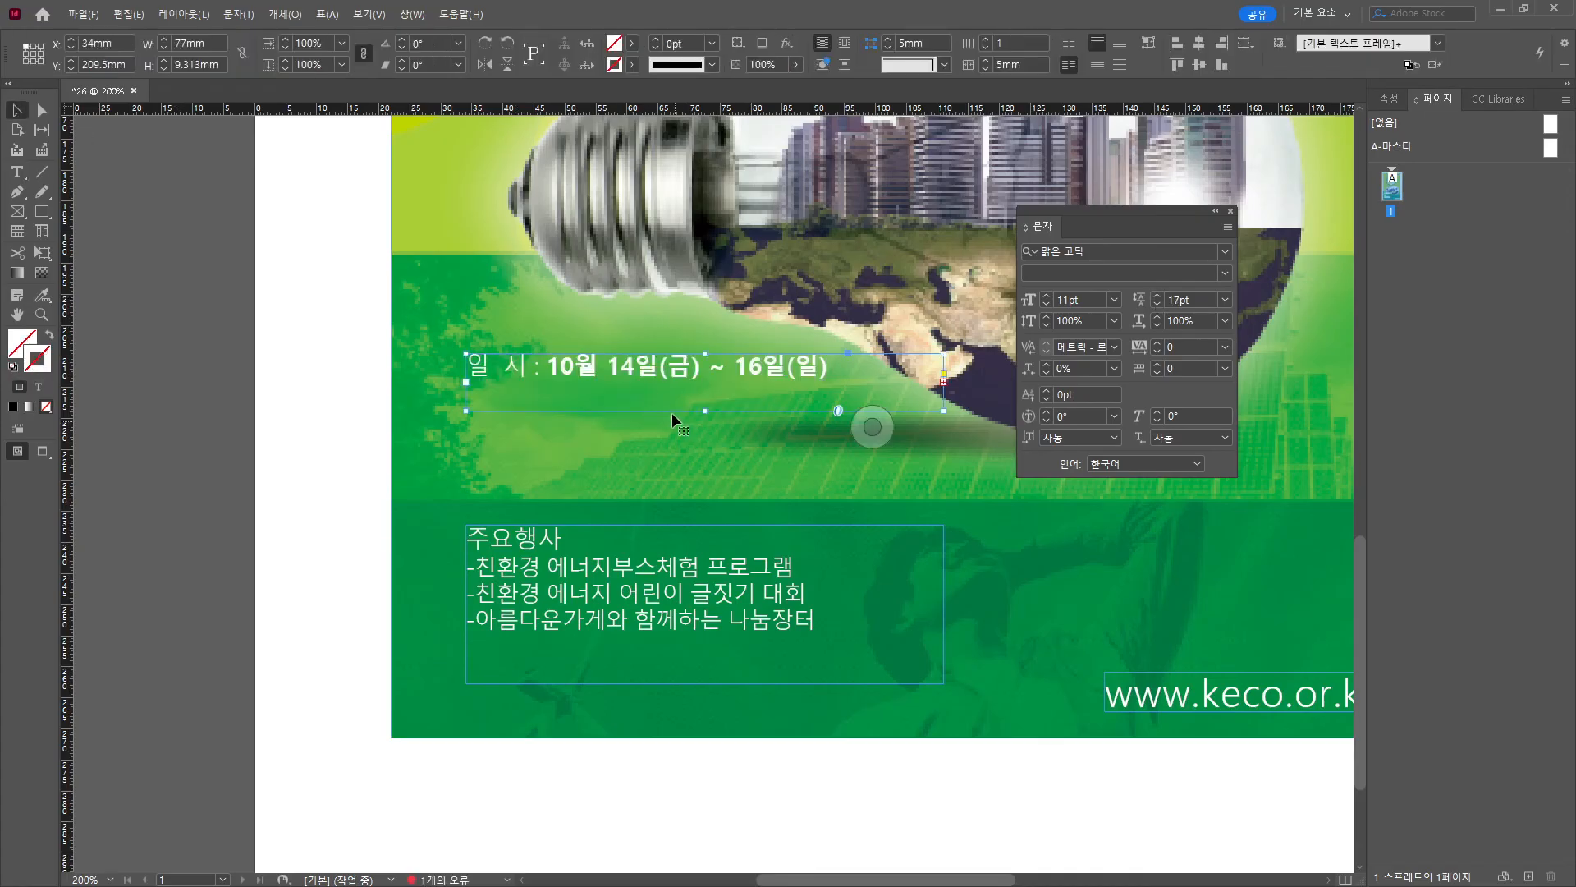
drag(702, 412, 703, 449)
drag(627, 384, 629, 414)
click(42, 172)
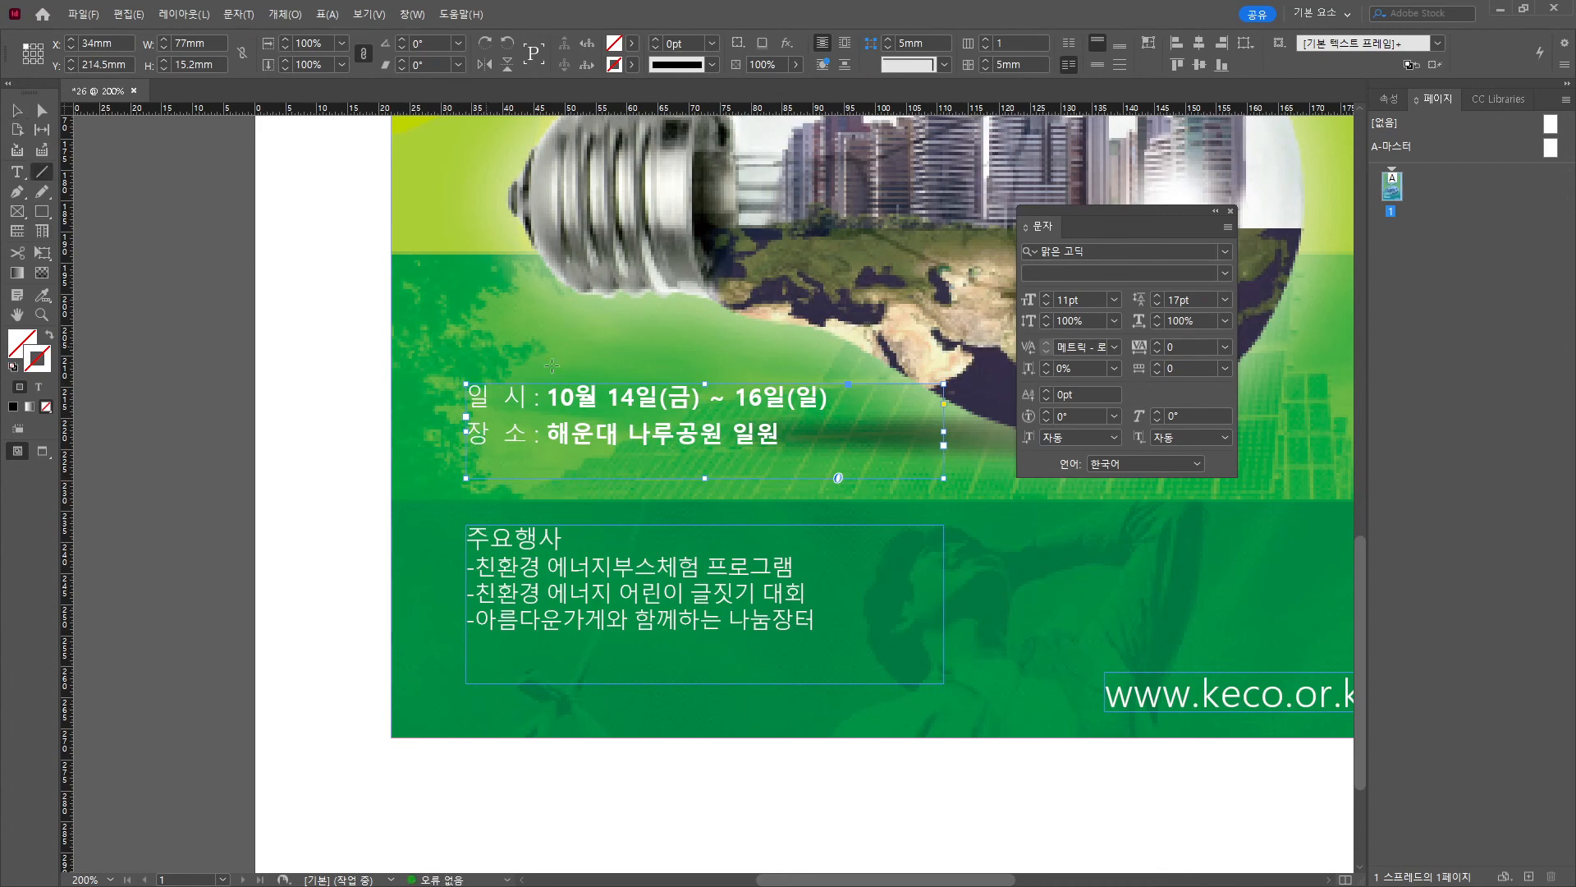
drag(468, 416, 832, 425)
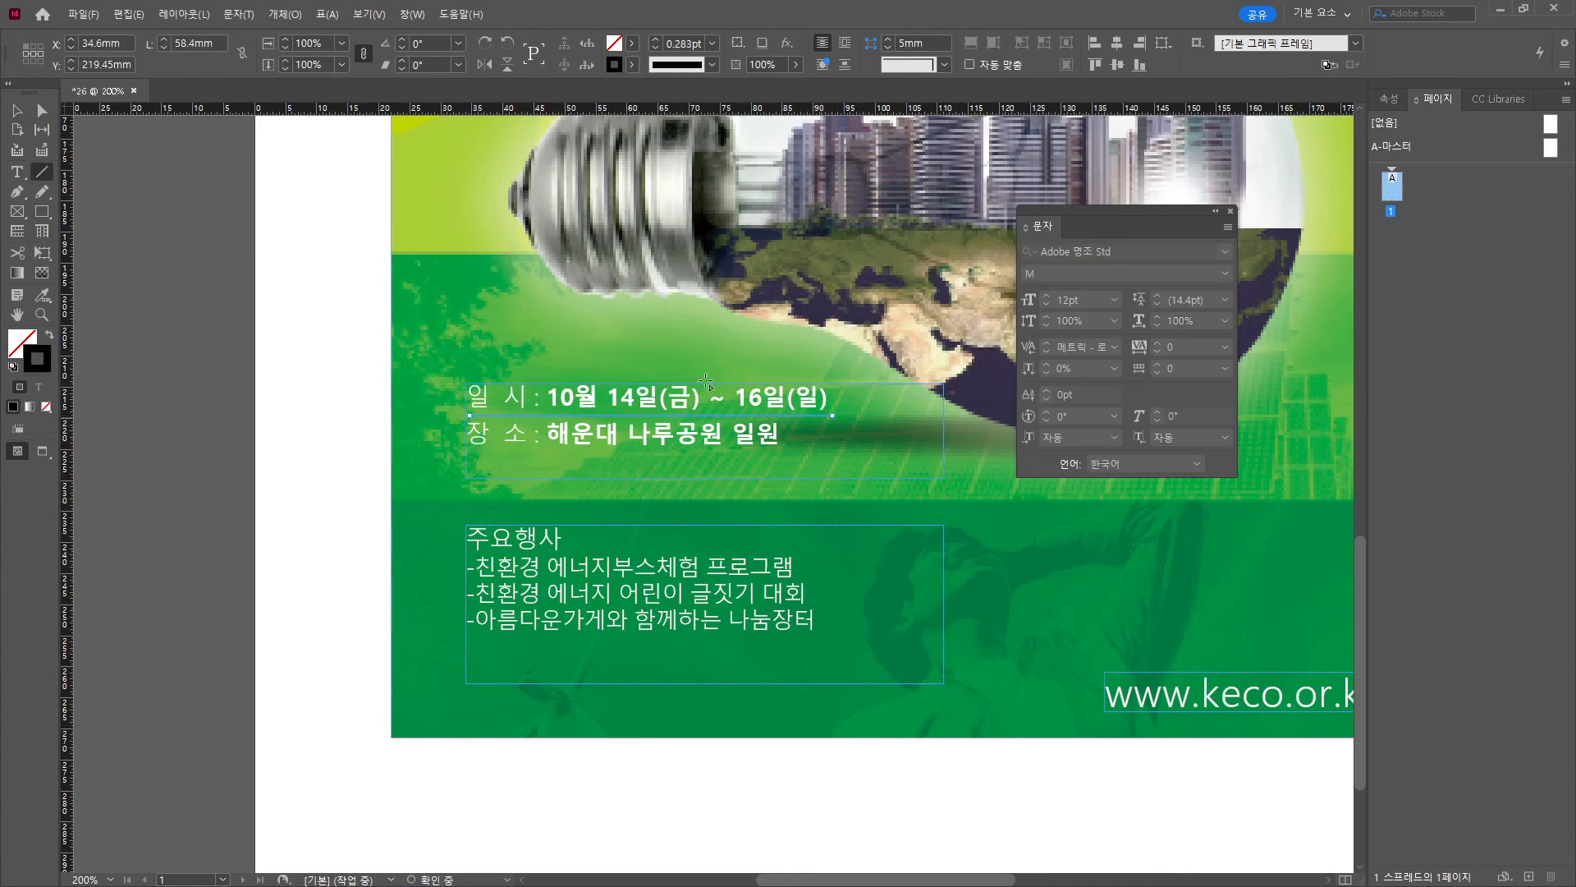
Set the rule's stroke to the white [Paper] swatch.
double_click(37, 360)
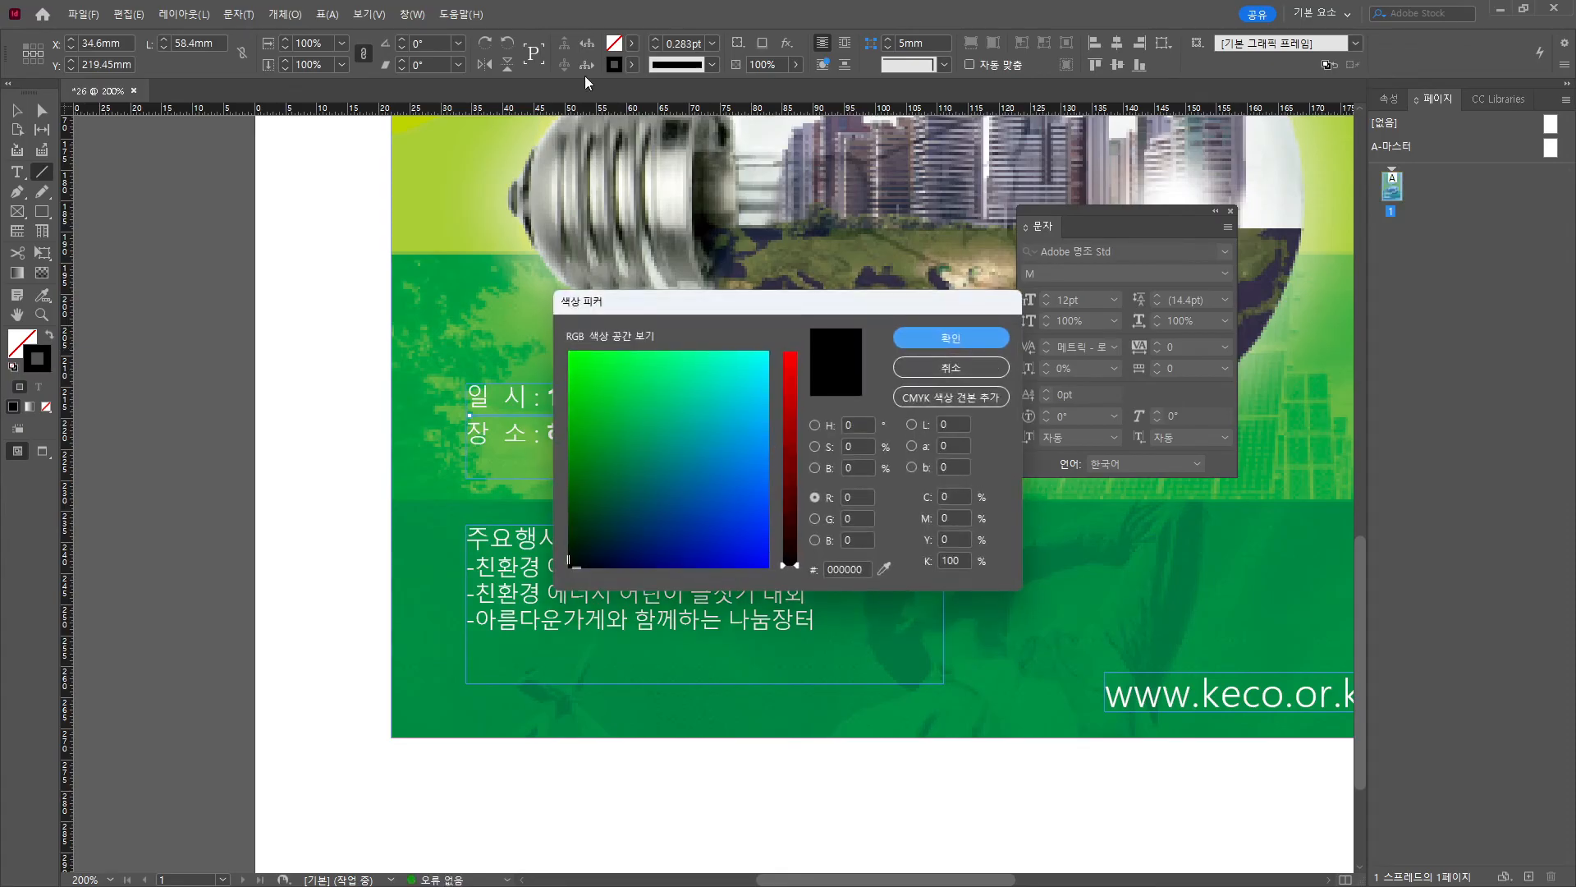
key(Escape)
click(632, 65)
click(480, 151)
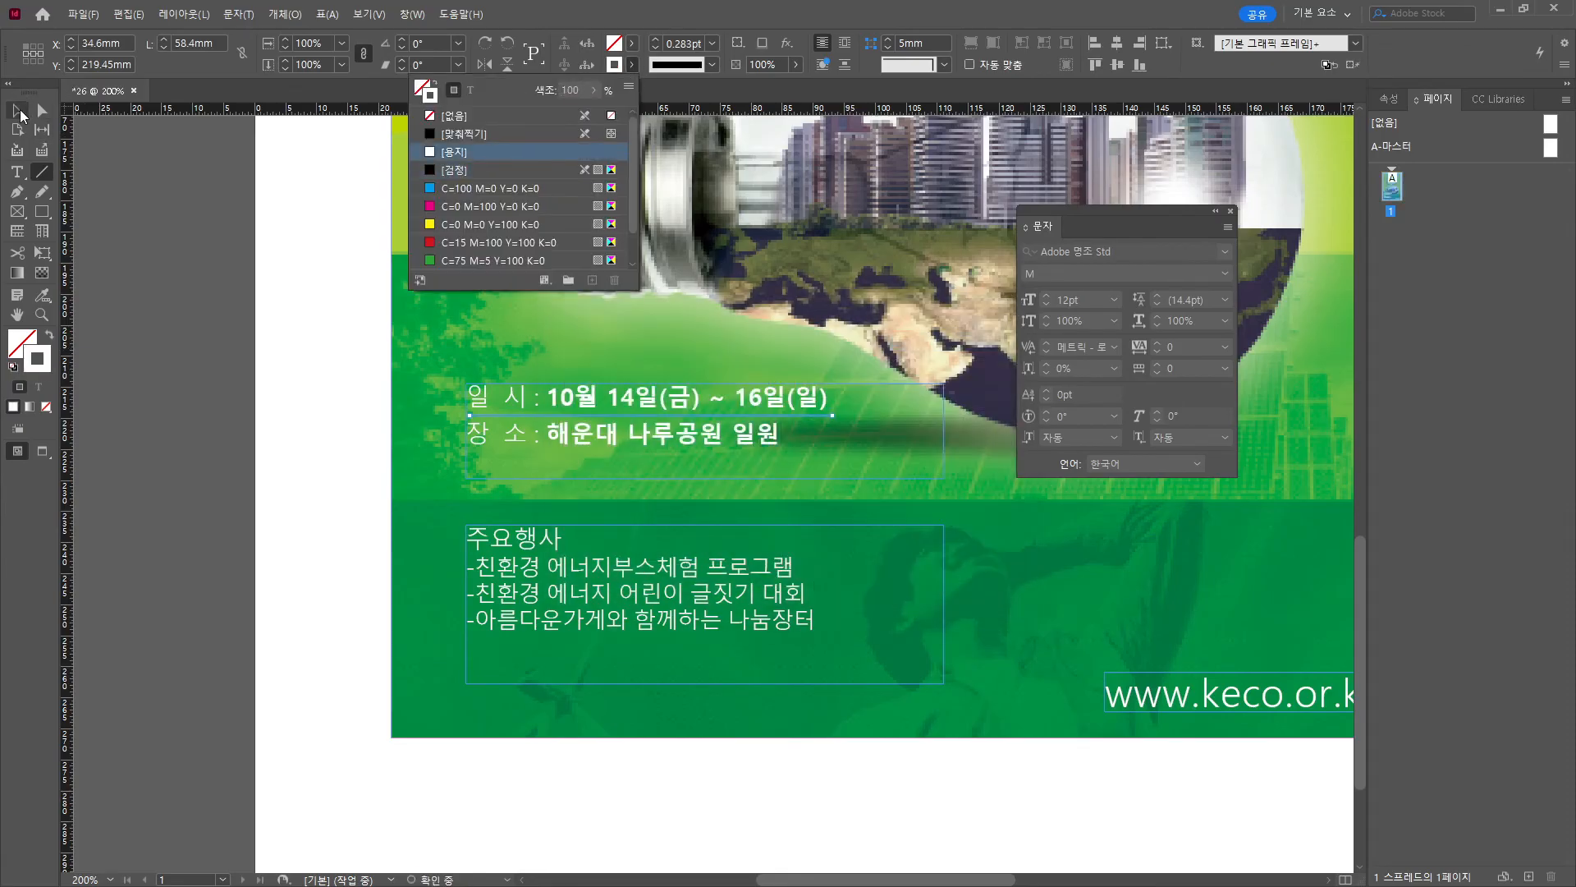
Place copies of the rule under the place line and the 주요행사 heading.
click(18, 112)
drag(819, 415, 820, 454)
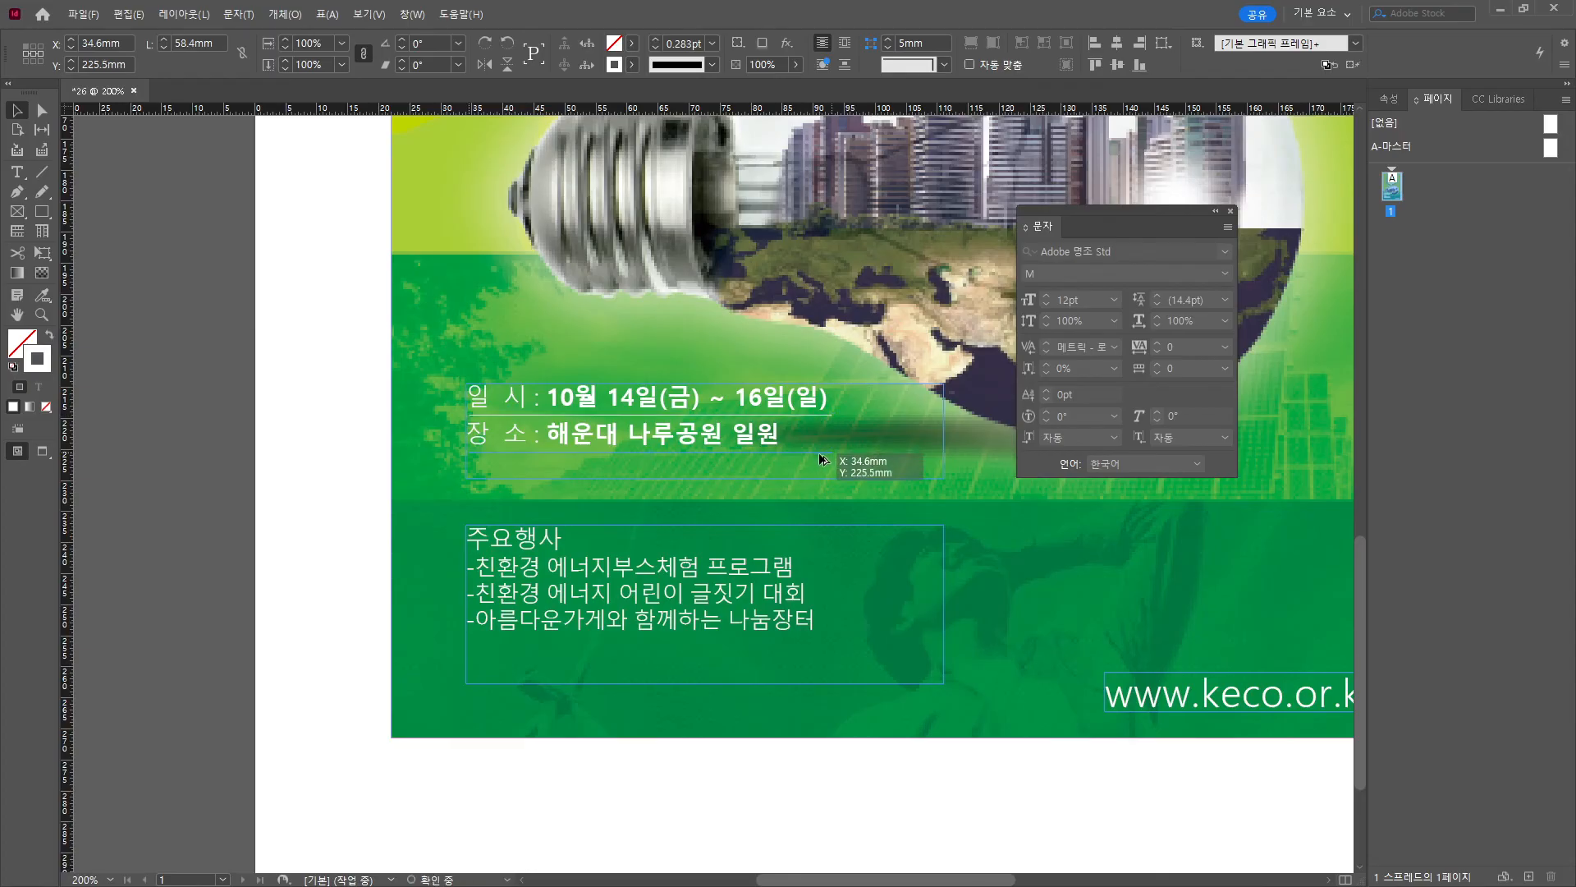
click(188, 469)
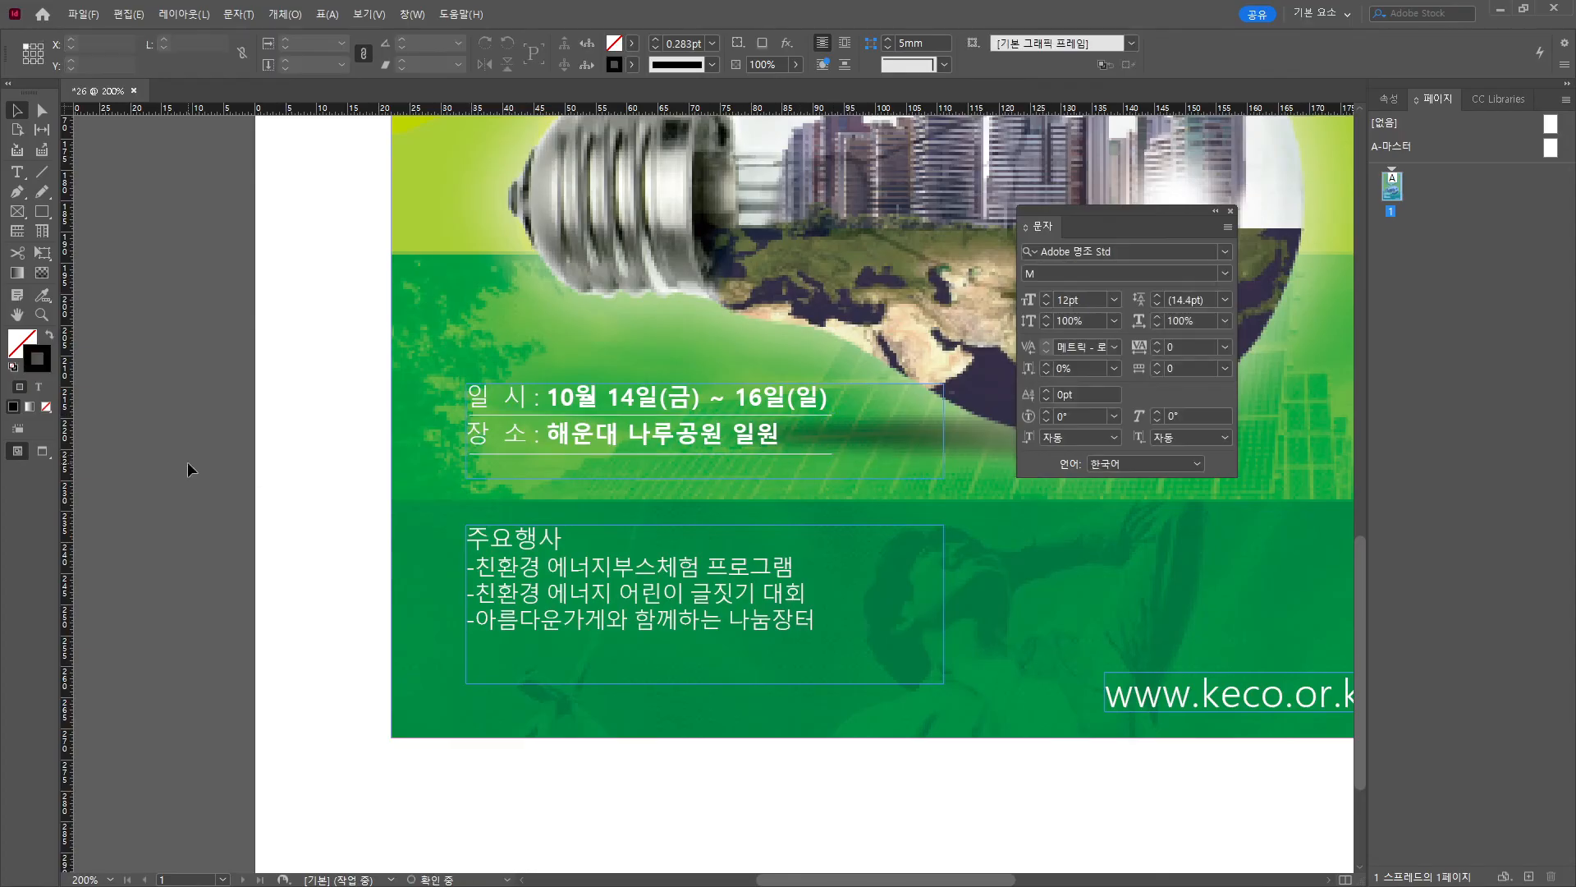
drag(826, 454, 829, 551)
Set the 주요행사 list's leading to 16pt.
double_click(673, 599)
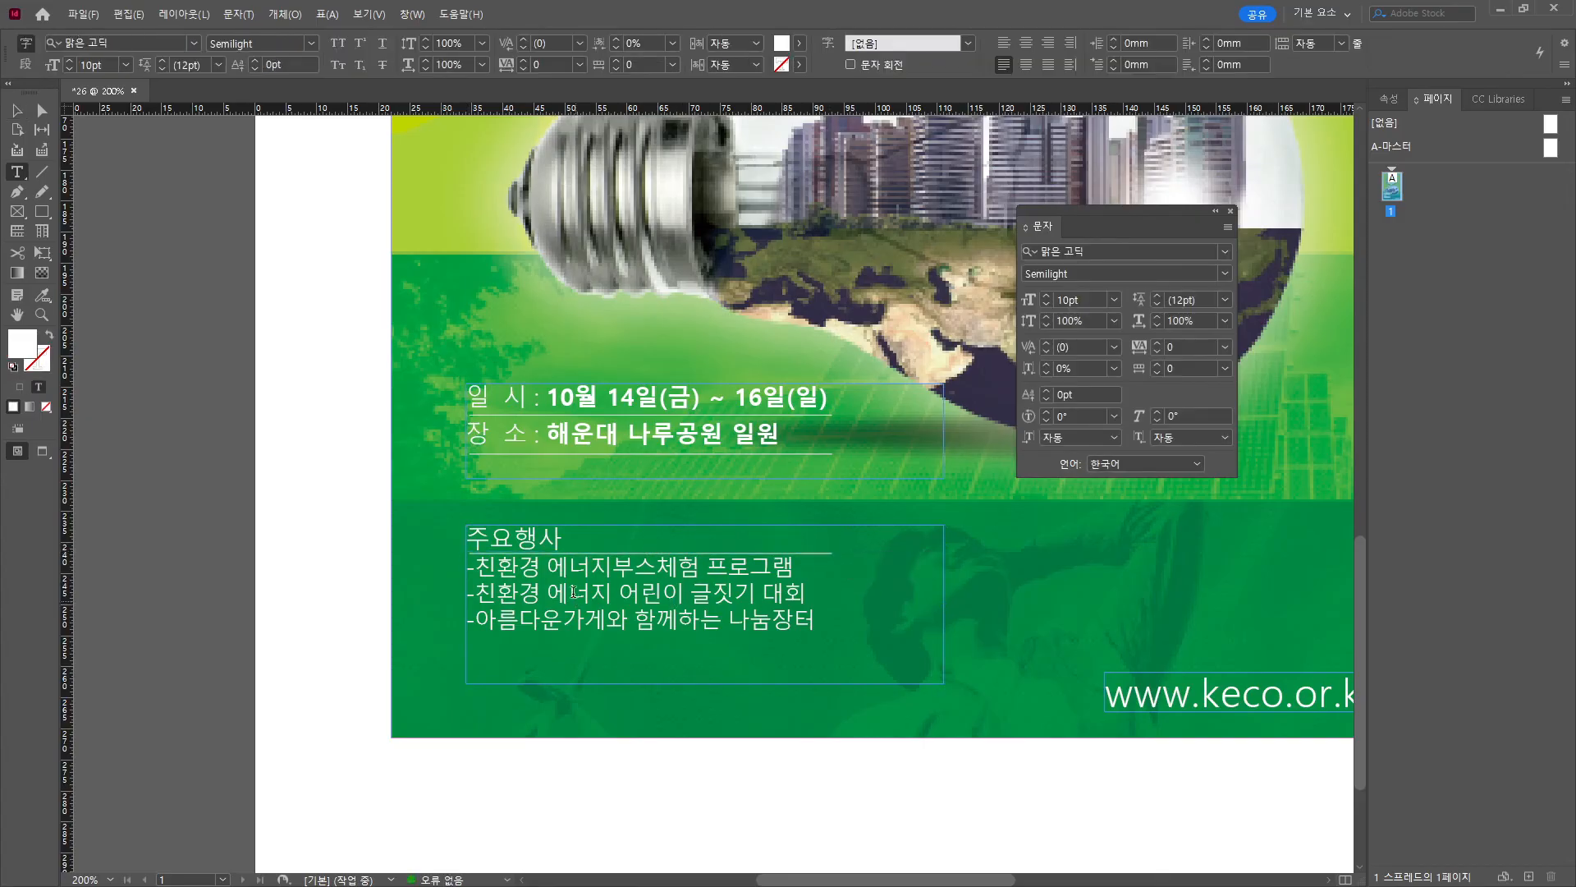
key(ctrl+a)
click(1190, 300)
text(1)
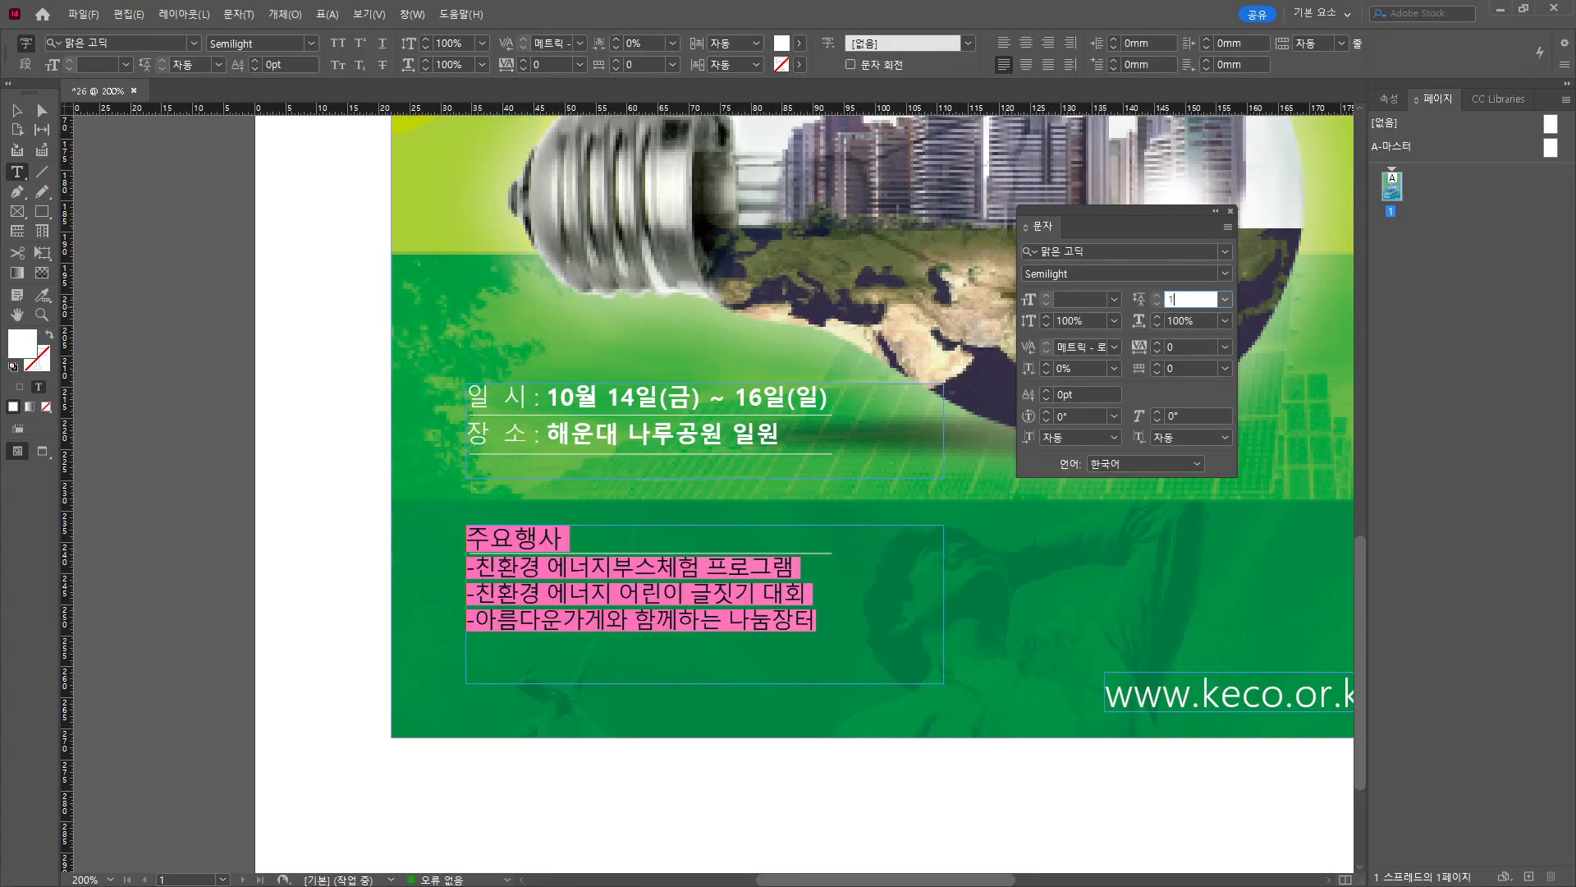
text(2)
key(Return)
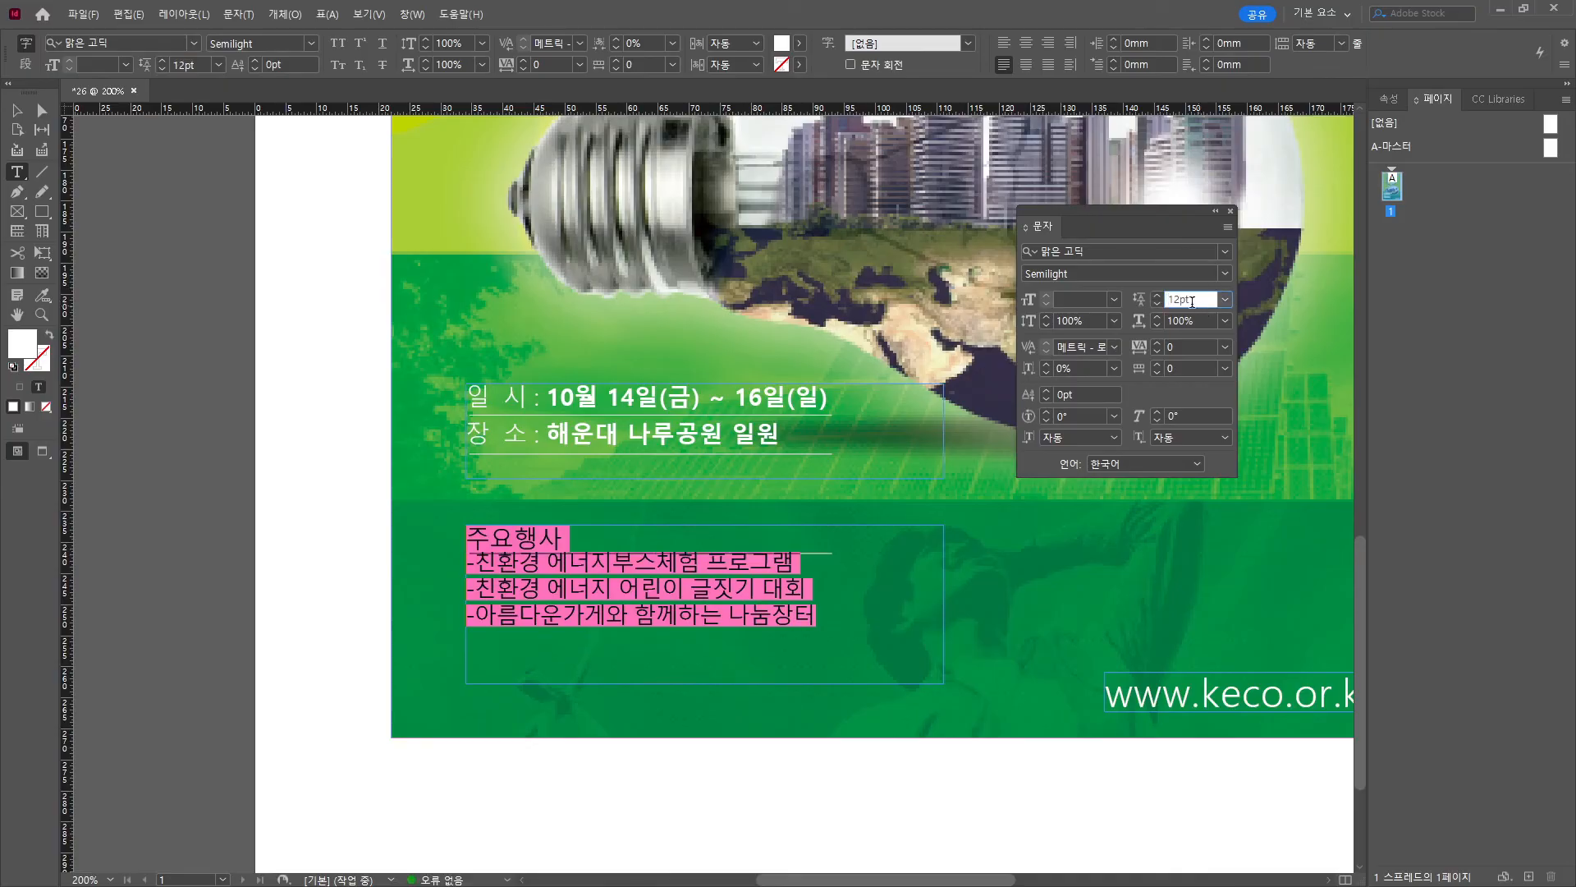
click(1159, 295)
click(1159, 296)
click(1159, 295)
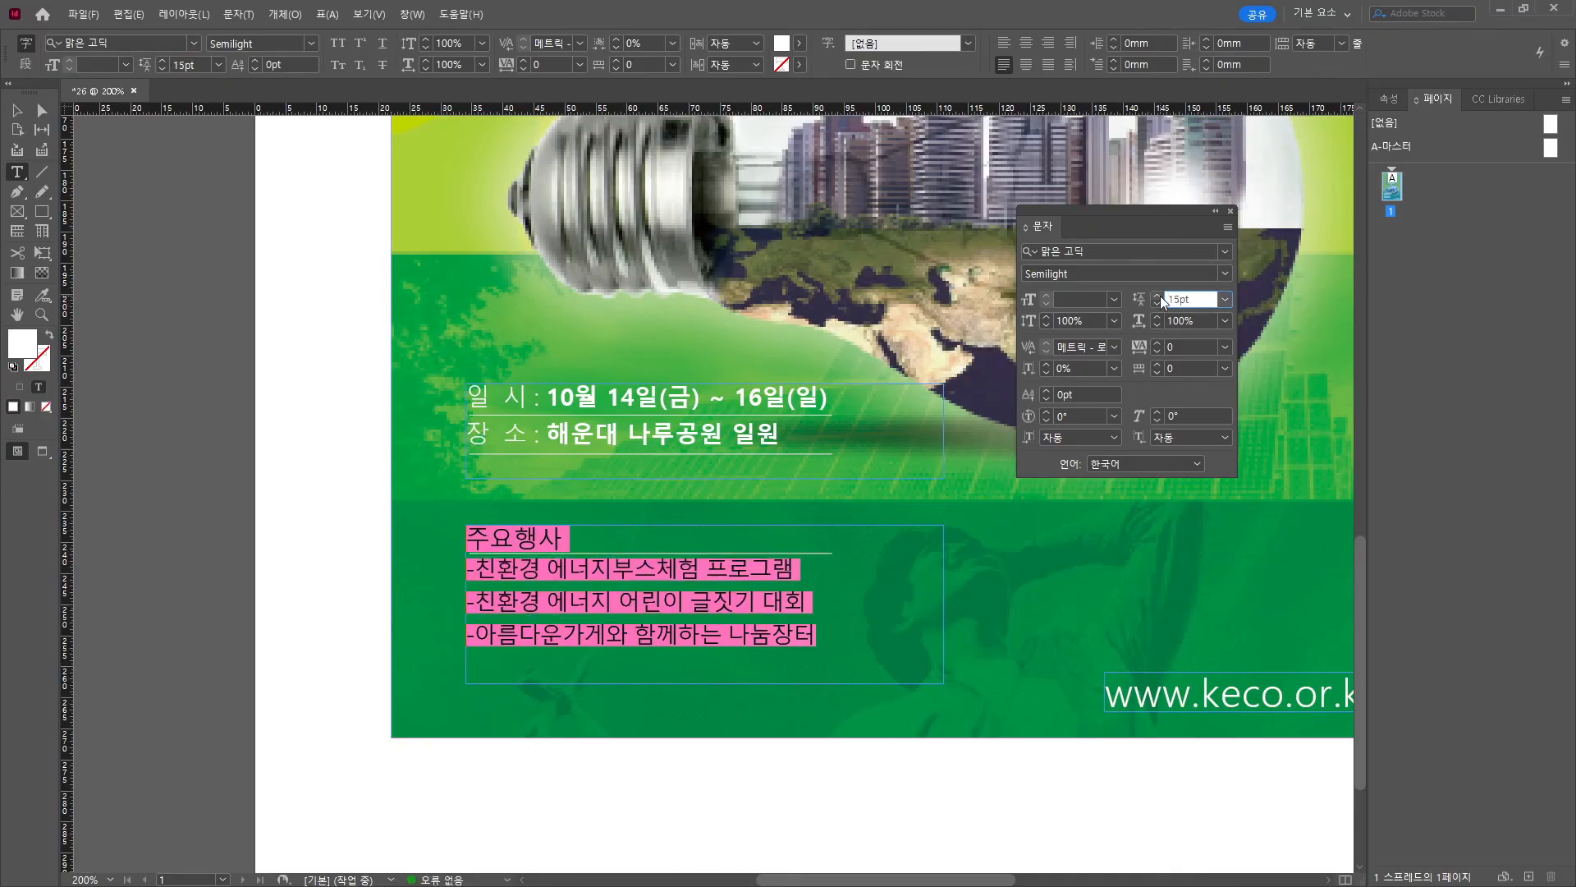
click(1160, 295)
click(744, 630)
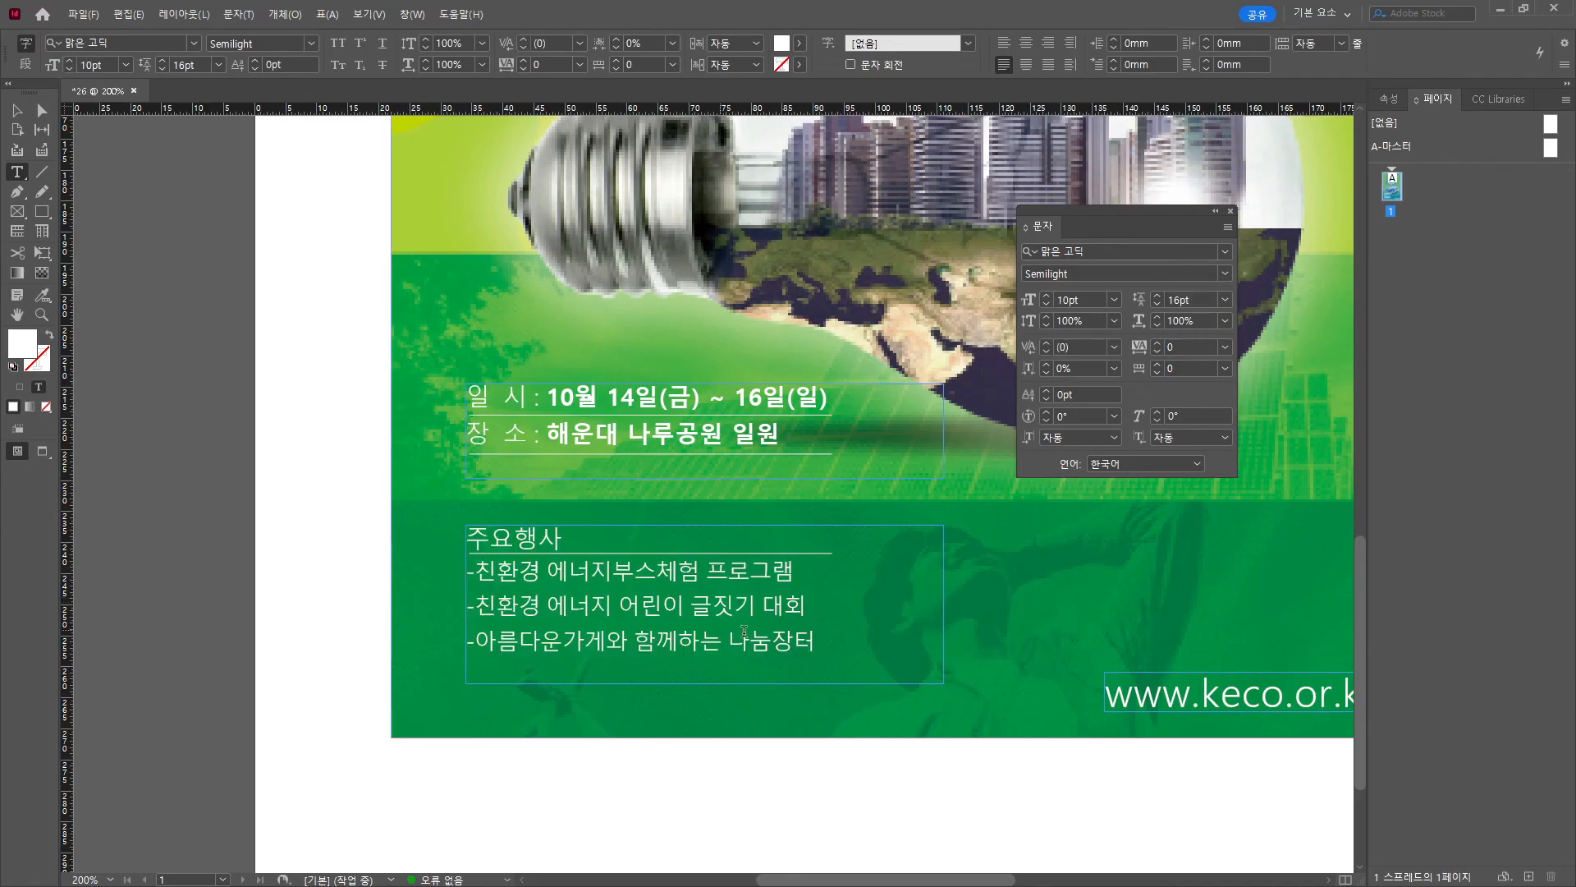
Tighten the three event lines to 13pt leading.
drag(820, 644, 452, 568)
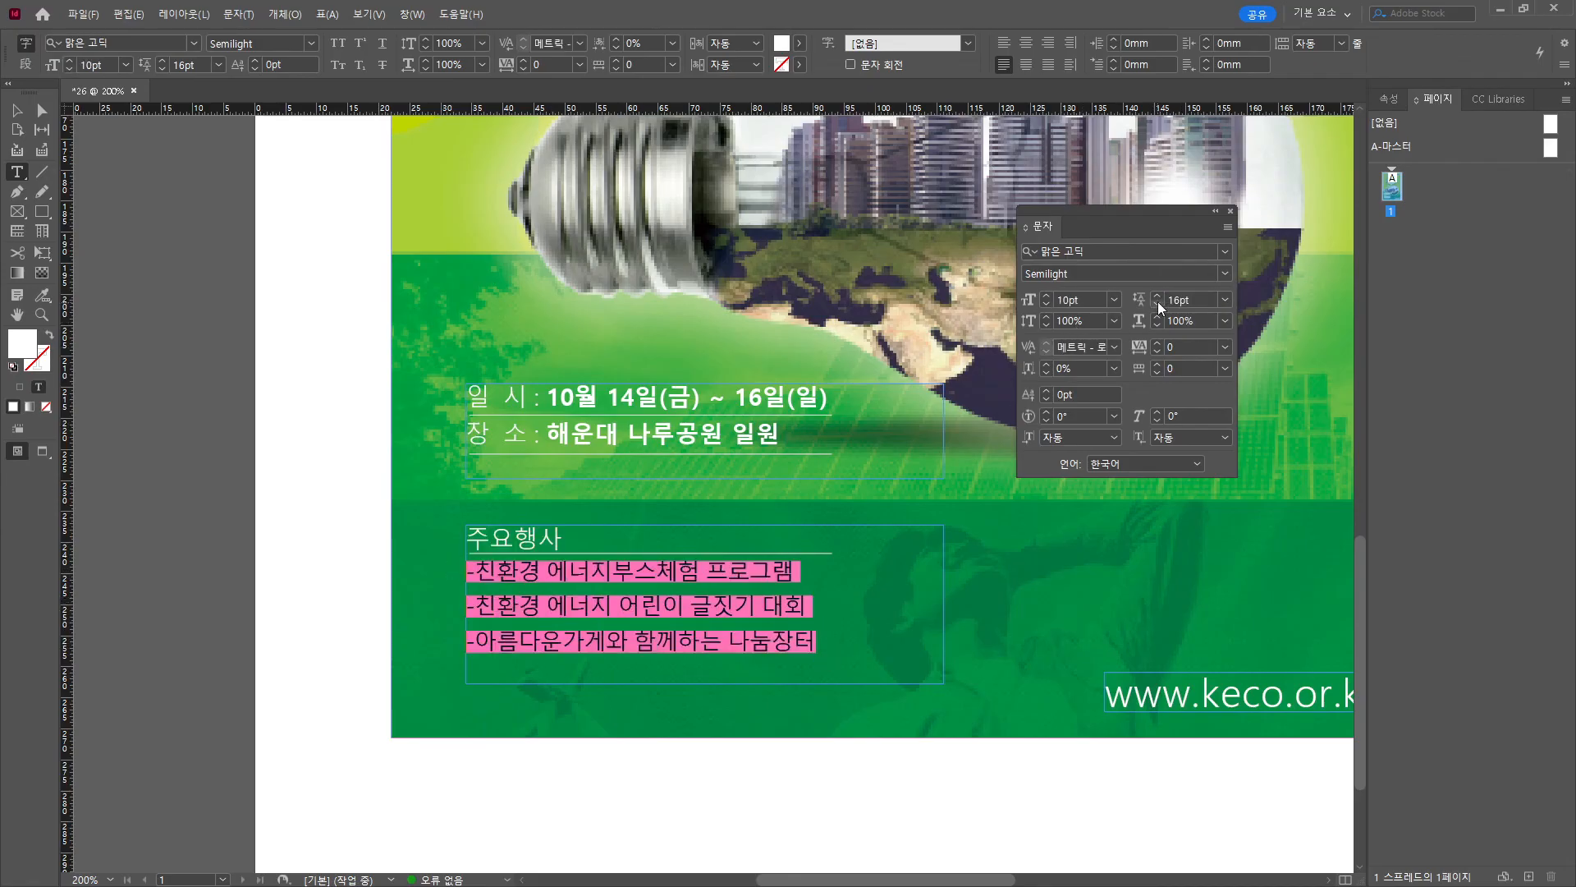
click(1157, 303)
click(1157, 303)
click(1158, 302)
click(18, 111)
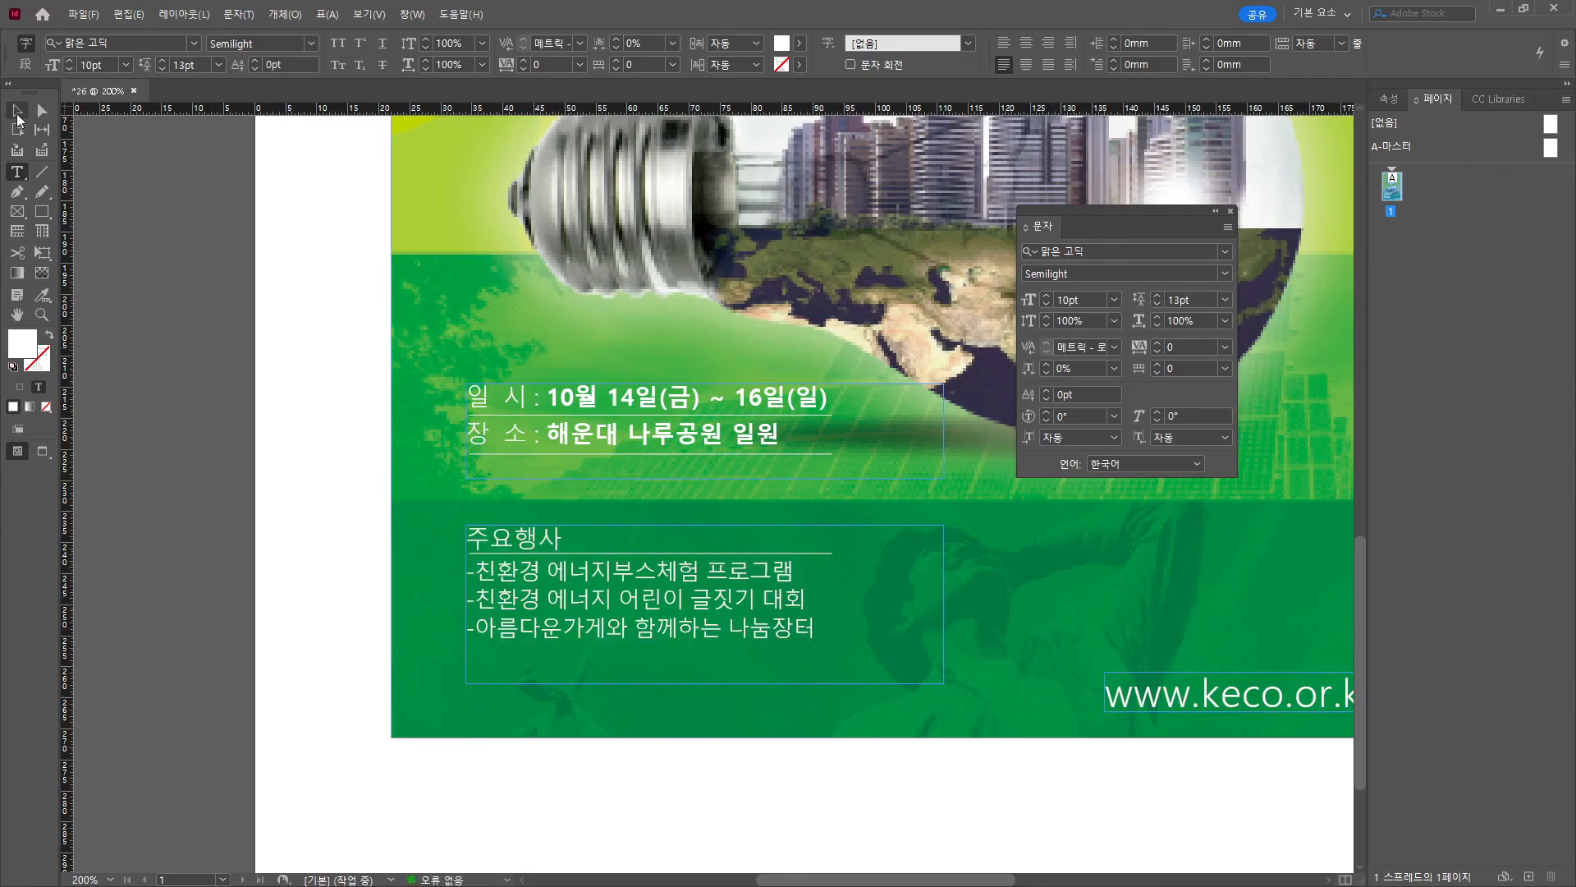
click(299, 366)
Draw a small circle beside the 일 시 line.
key(w)
drag(355, 552, 216, 519)
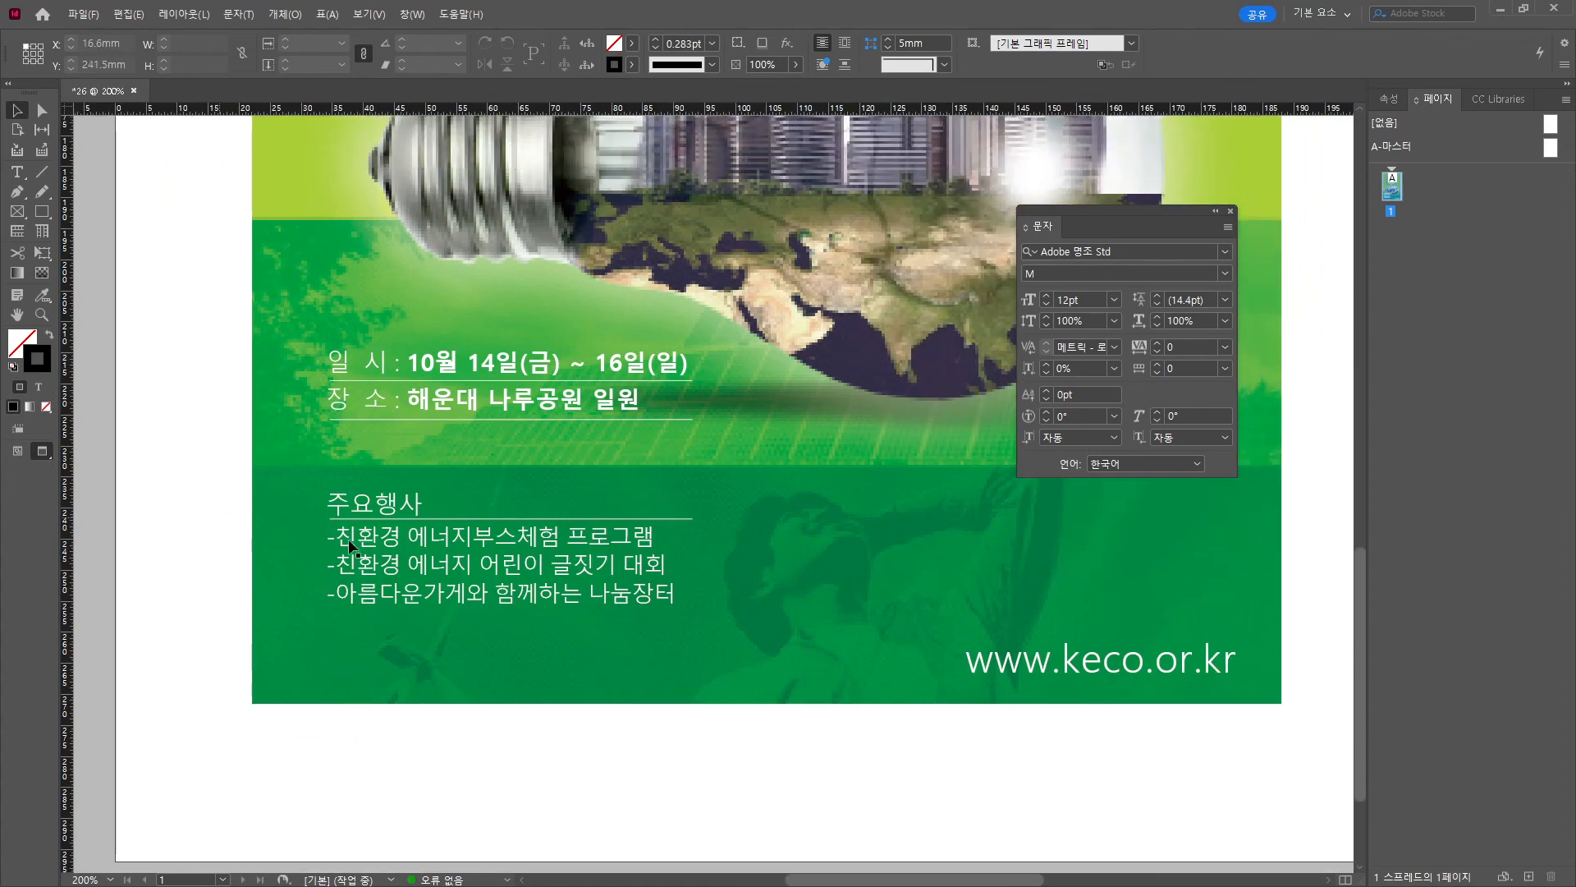
scroll(594, 569, down, 1)
drag(758, 634, 582, 860)
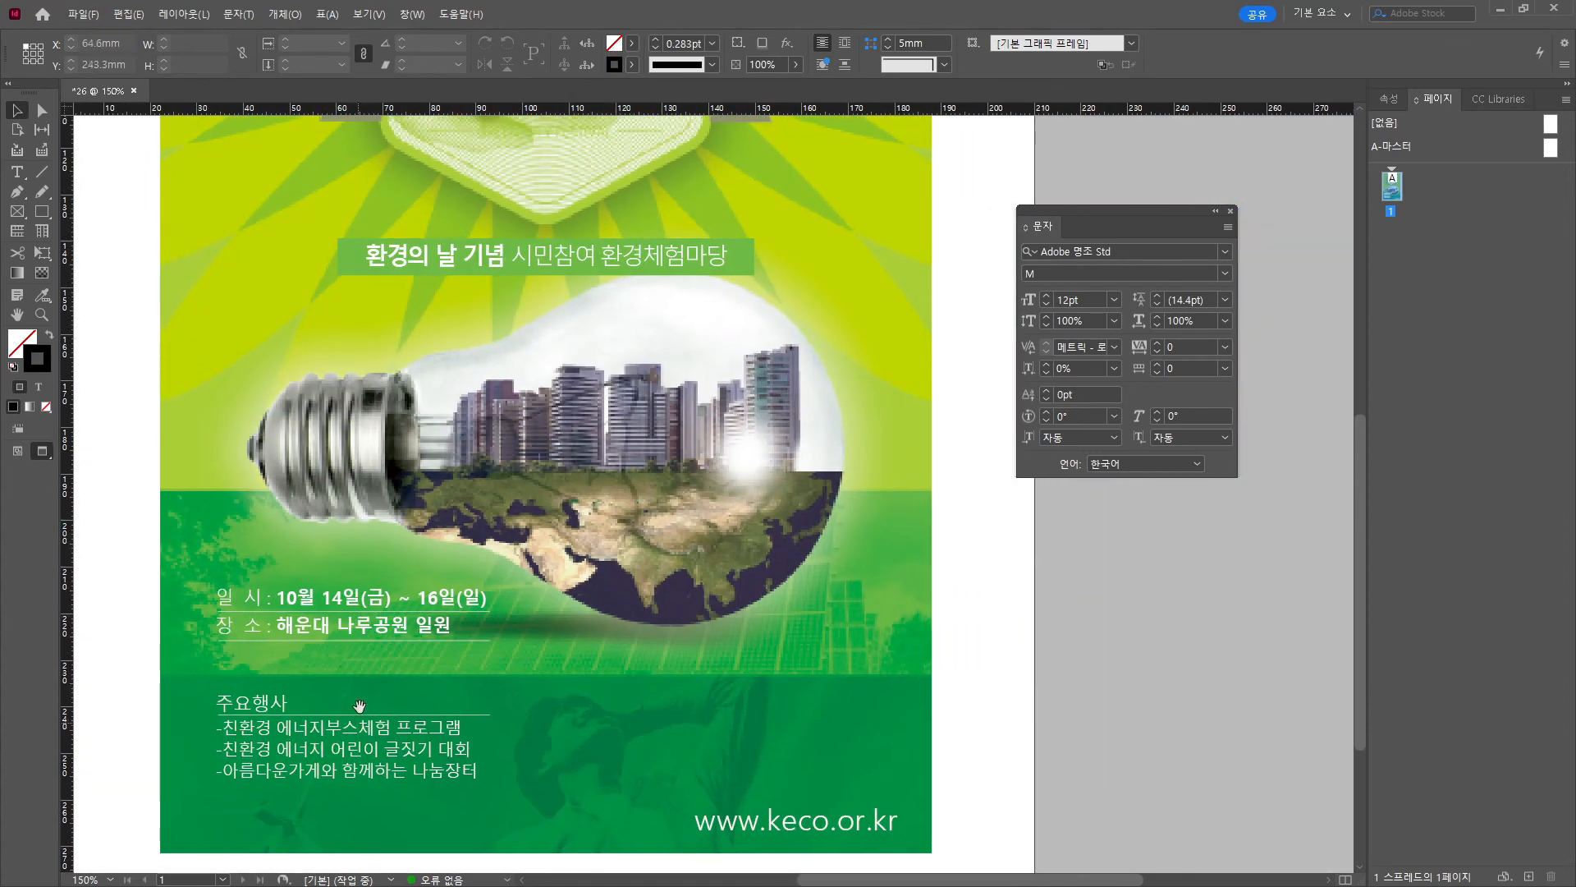
drag(360, 706, 495, 616)
scroll(361, 585, up, 3)
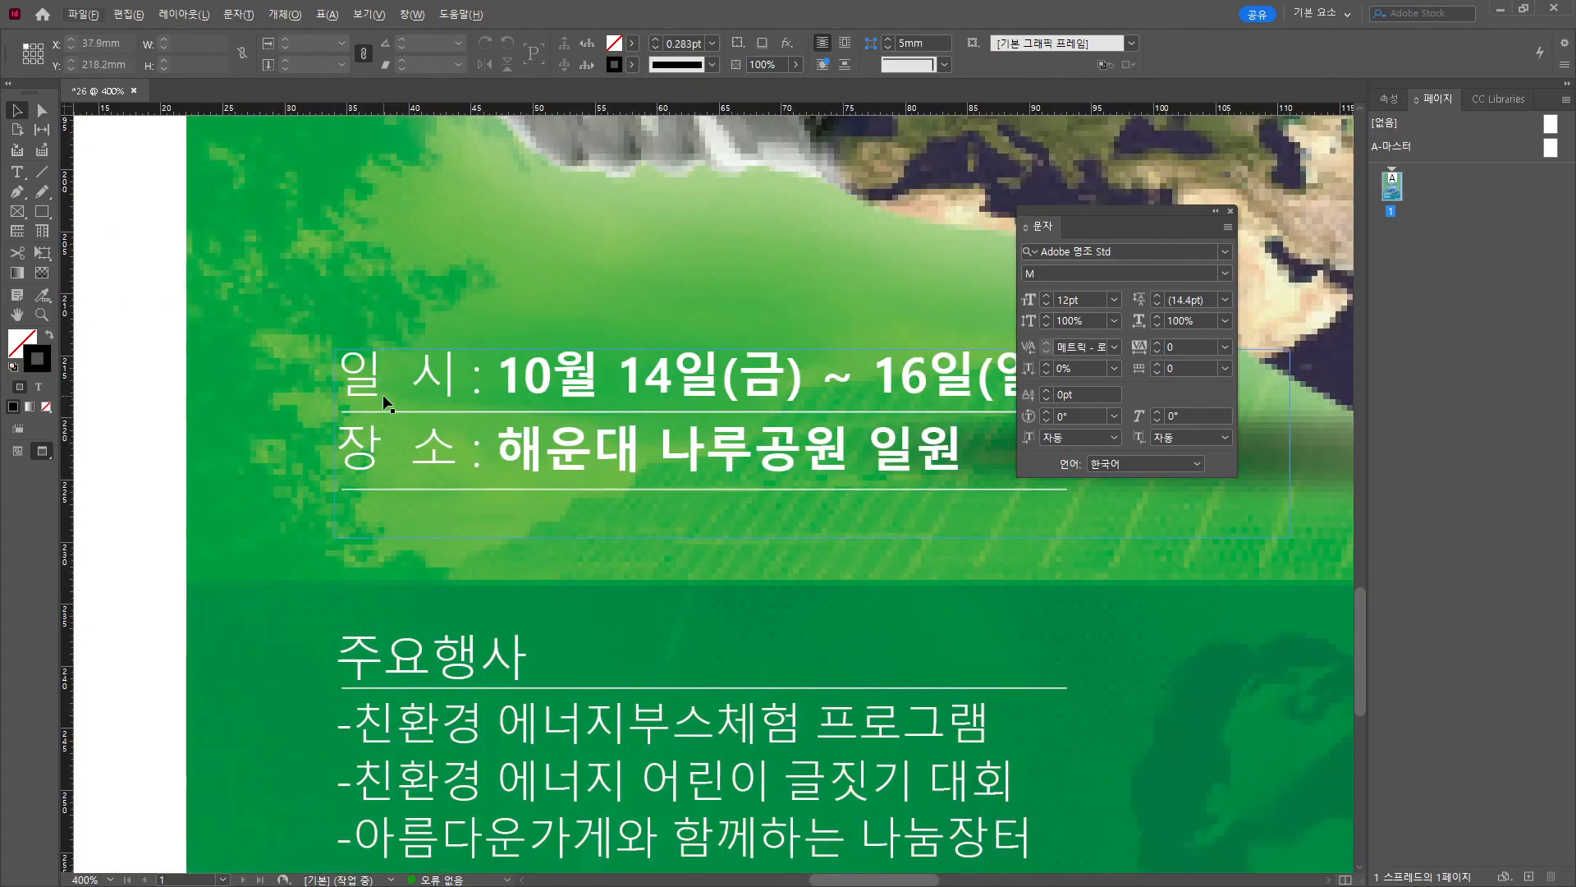
click(769, 306)
drag(42, 211, 90, 246)
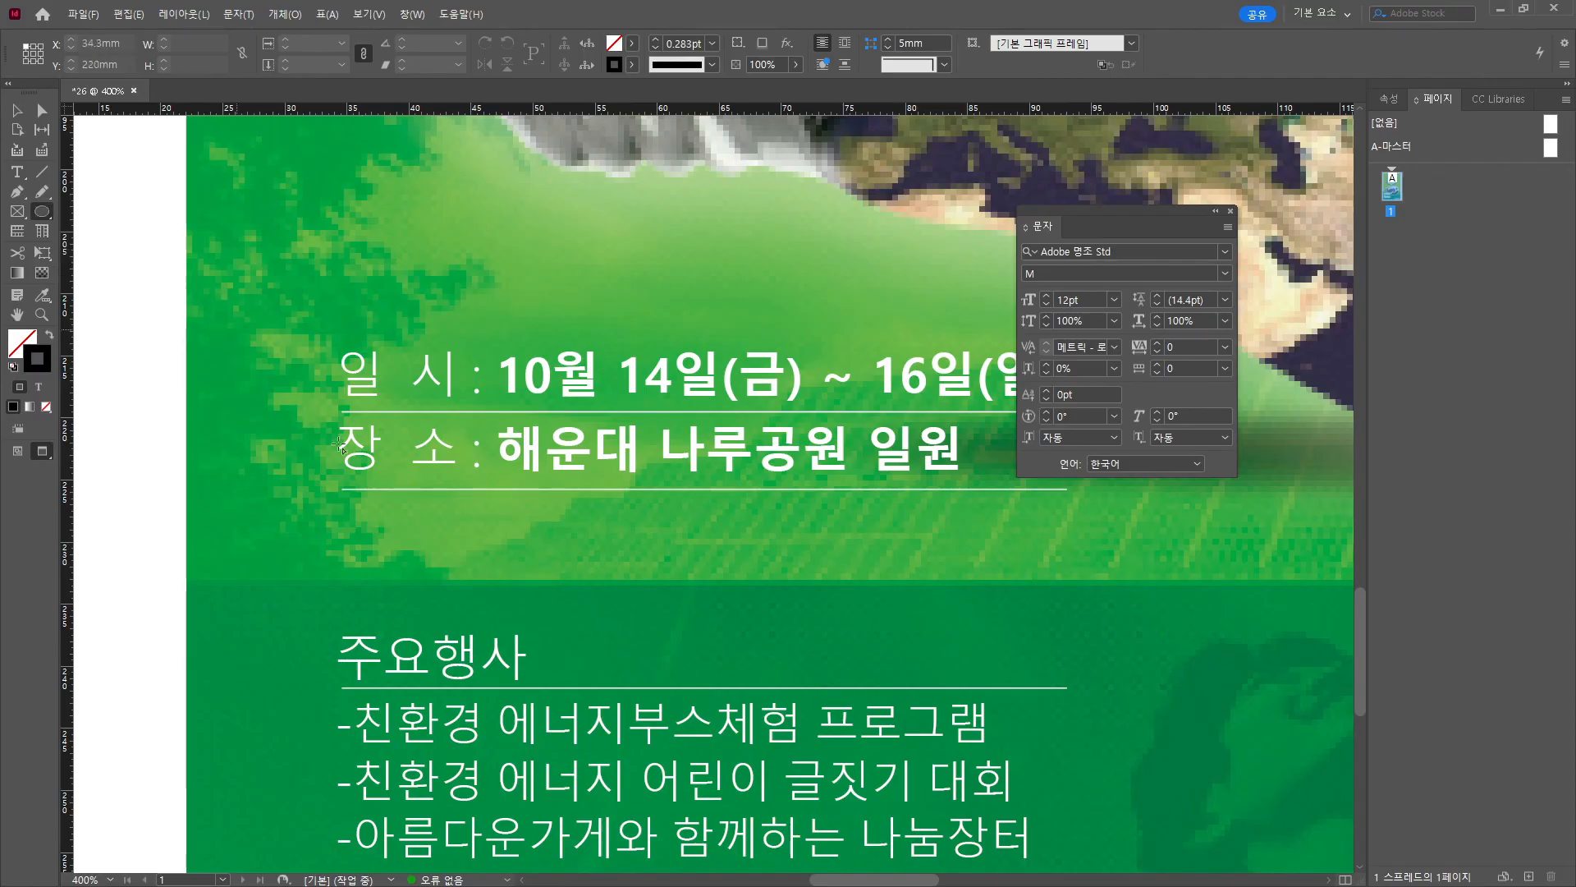
drag(299, 370, 316, 389)
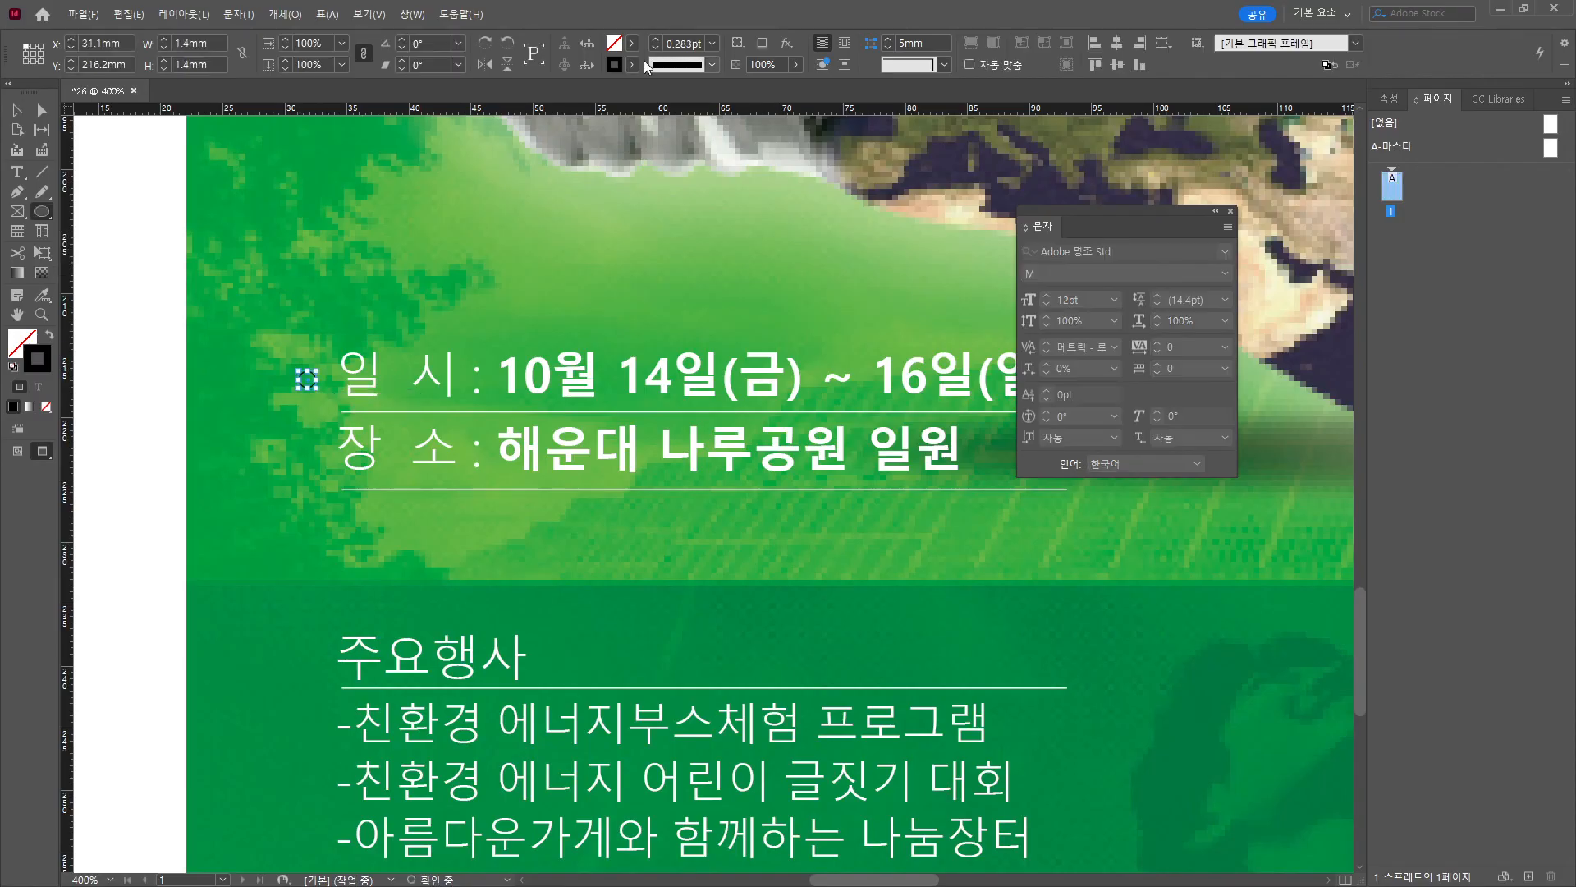
Give the circle no stroke and a [Paper] white fill.
click(632, 65)
click(448, 119)
click(632, 43)
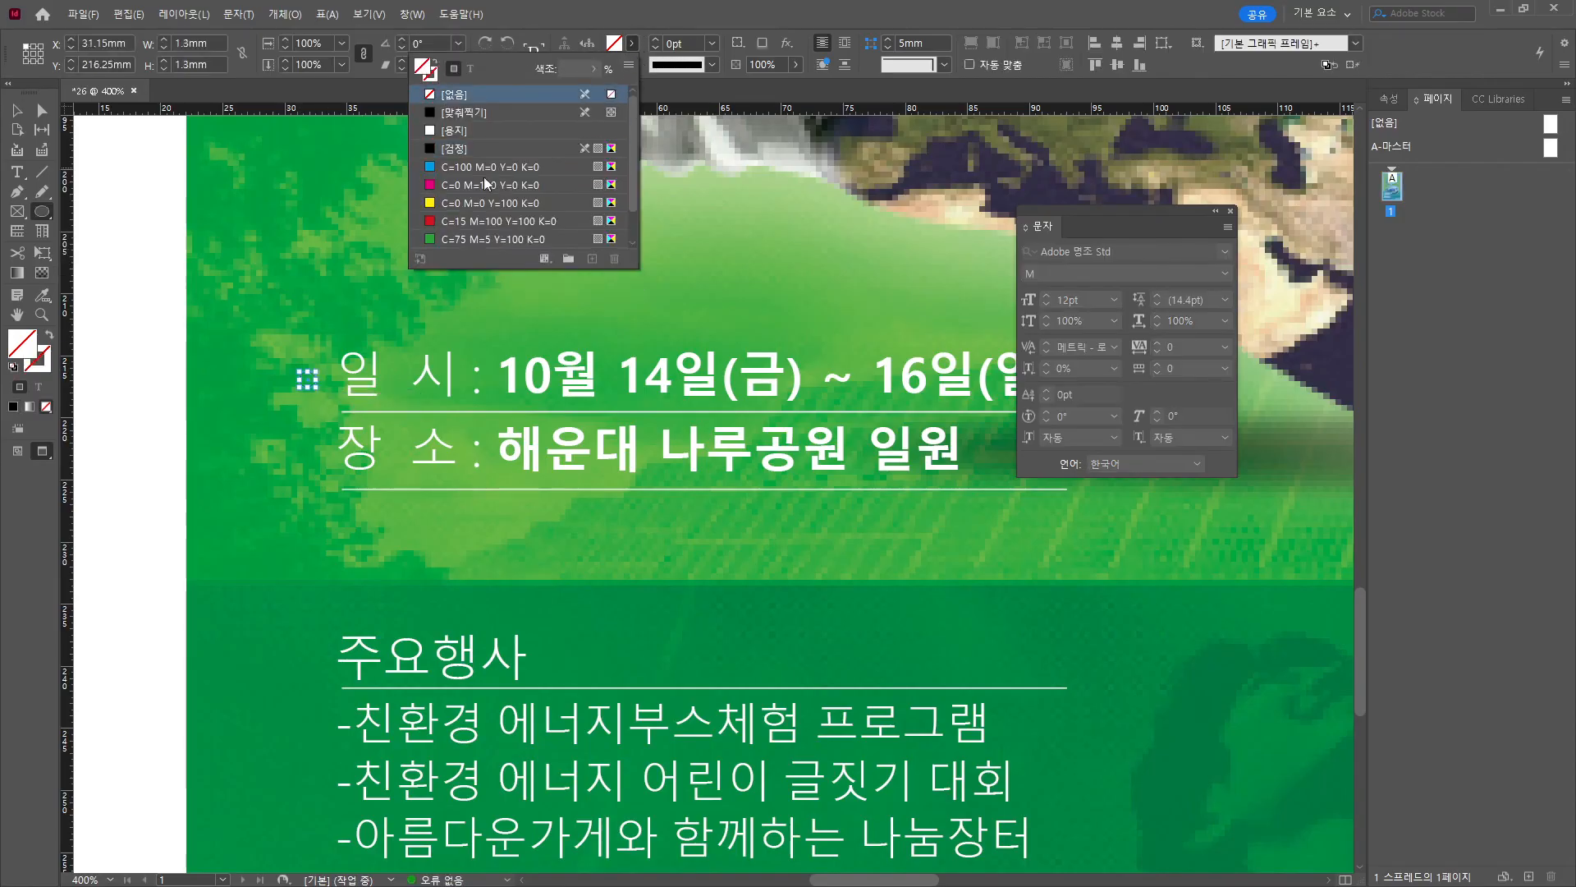
click(464, 132)
Place copies of the white dot beside 장 소 and 주요행사.
click(17, 109)
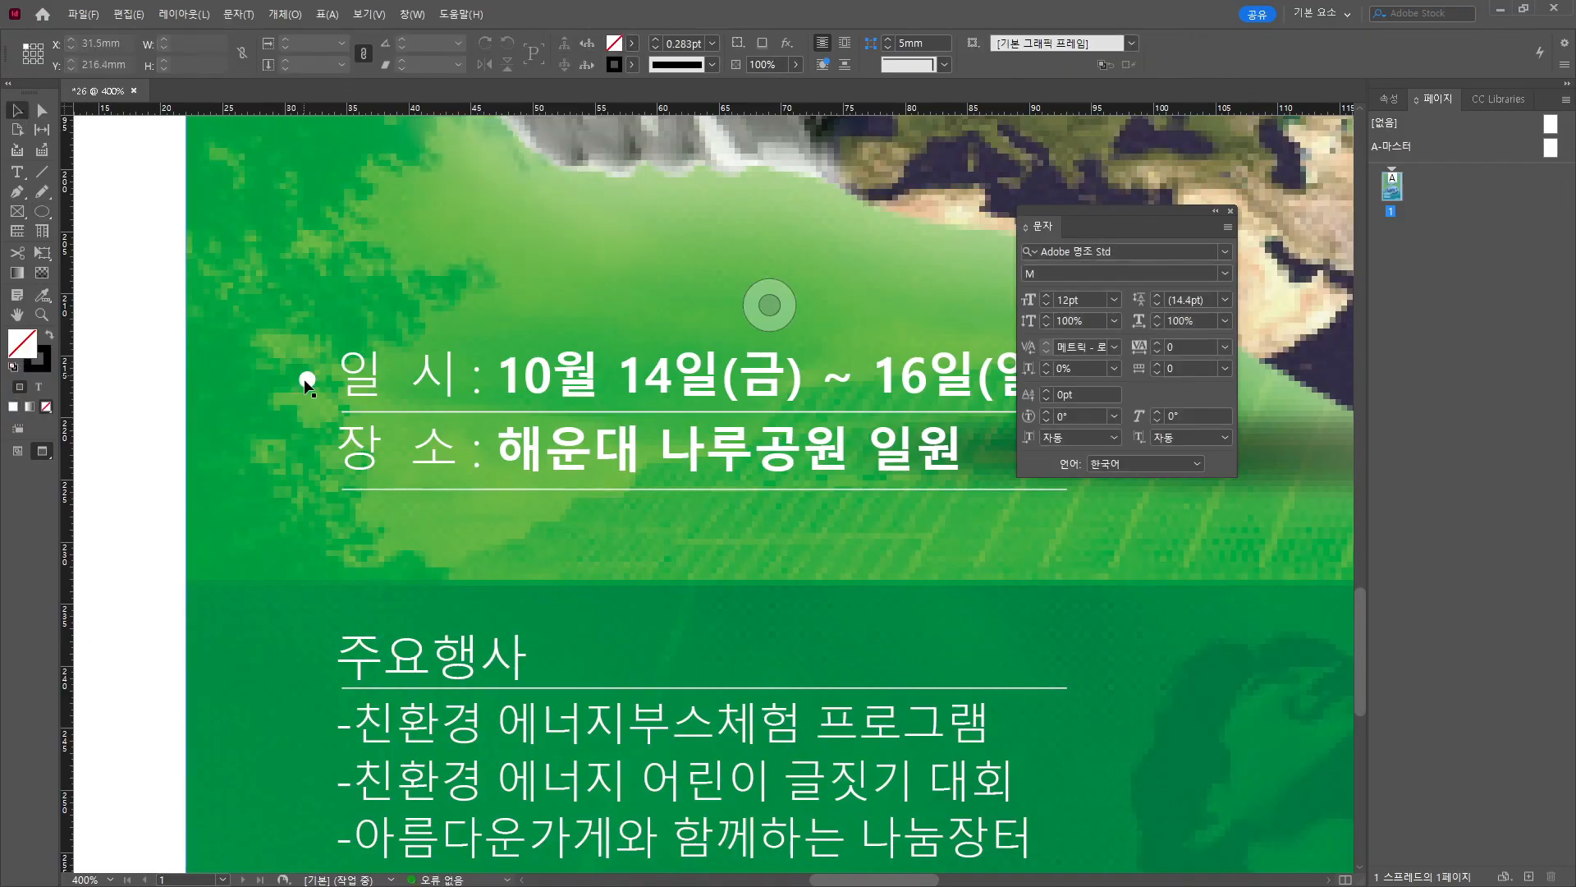
drag(310, 376, 317, 454)
drag(311, 455, 310, 666)
key(ctrl+minus)
key(ctrl+minus)
key(ctrl+minus)
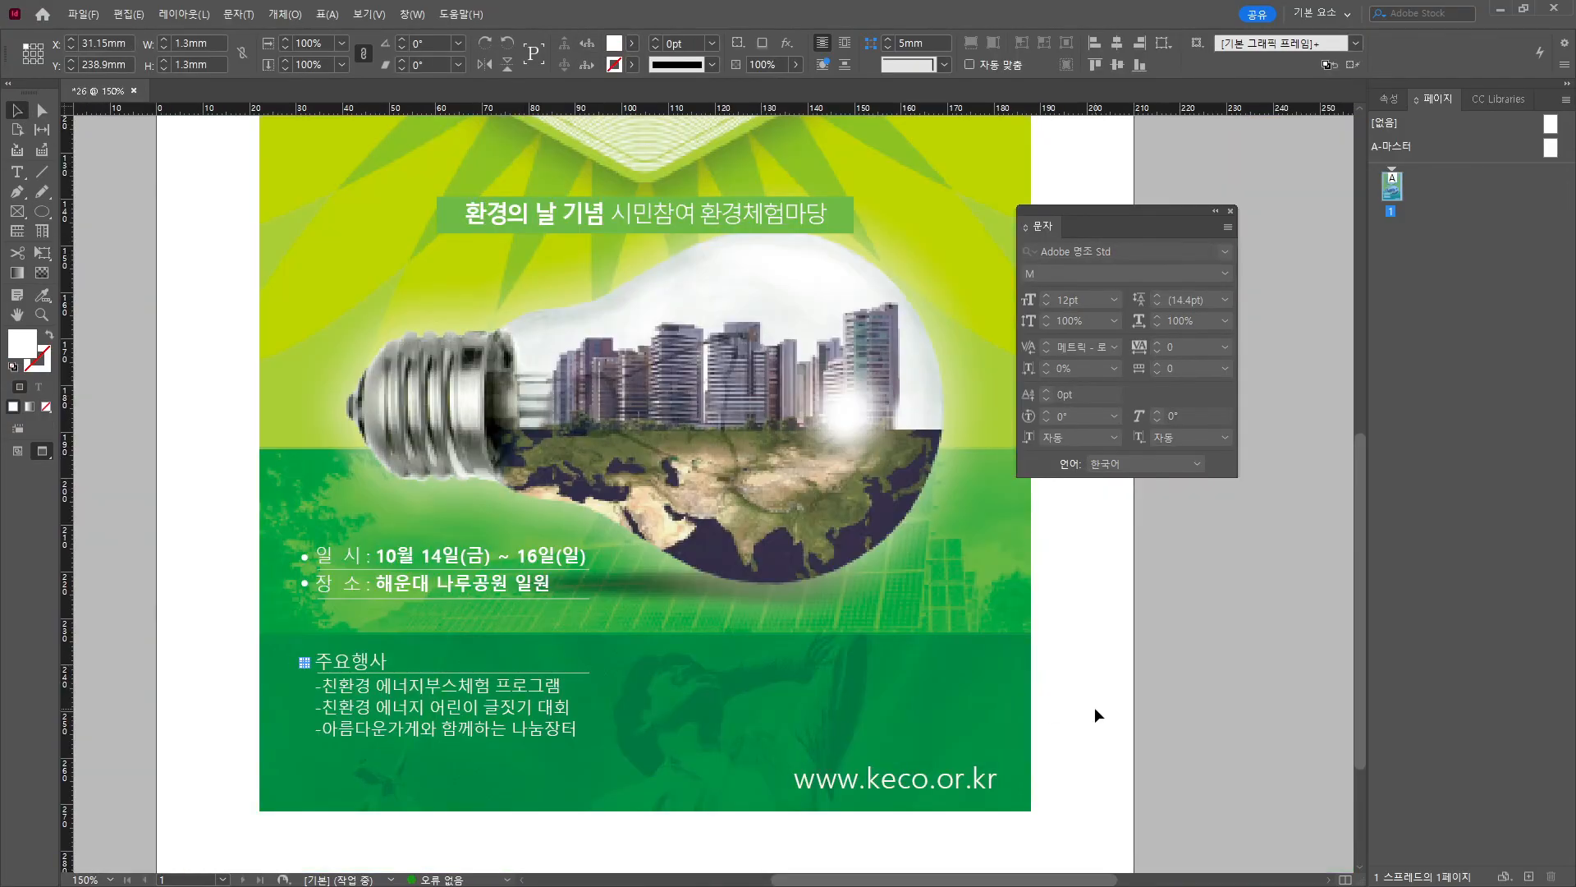
Draw a 3 mm × 3 mm square near the poster's top-left and make it solid black.
click(1095, 707)
key(ctrl+minus)
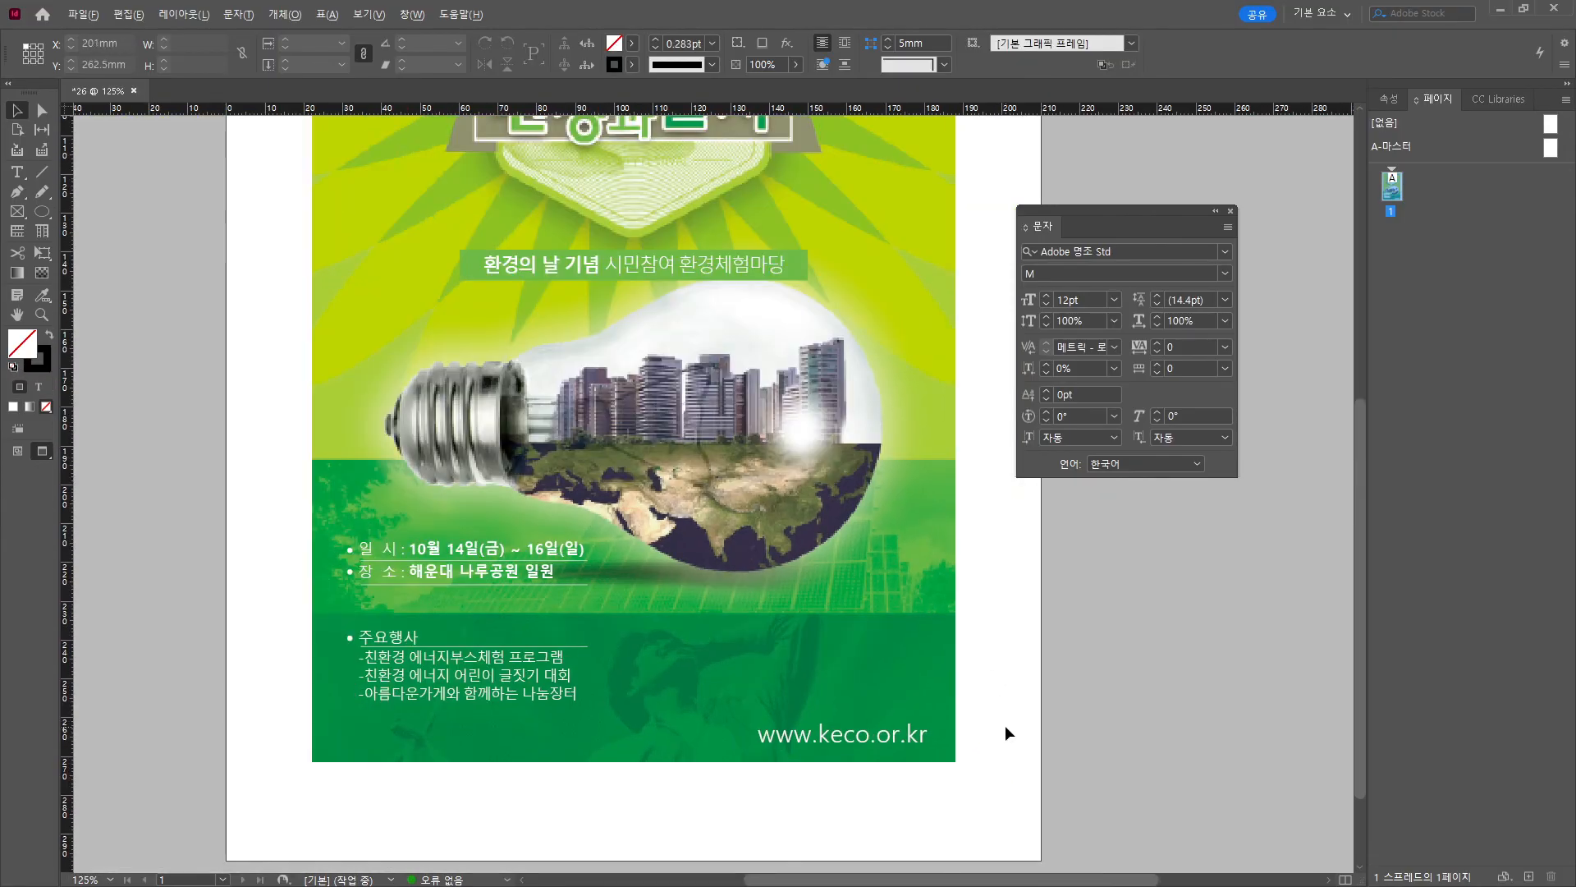
key(ctrl+minus)
scroll(799, 539, up, 5)
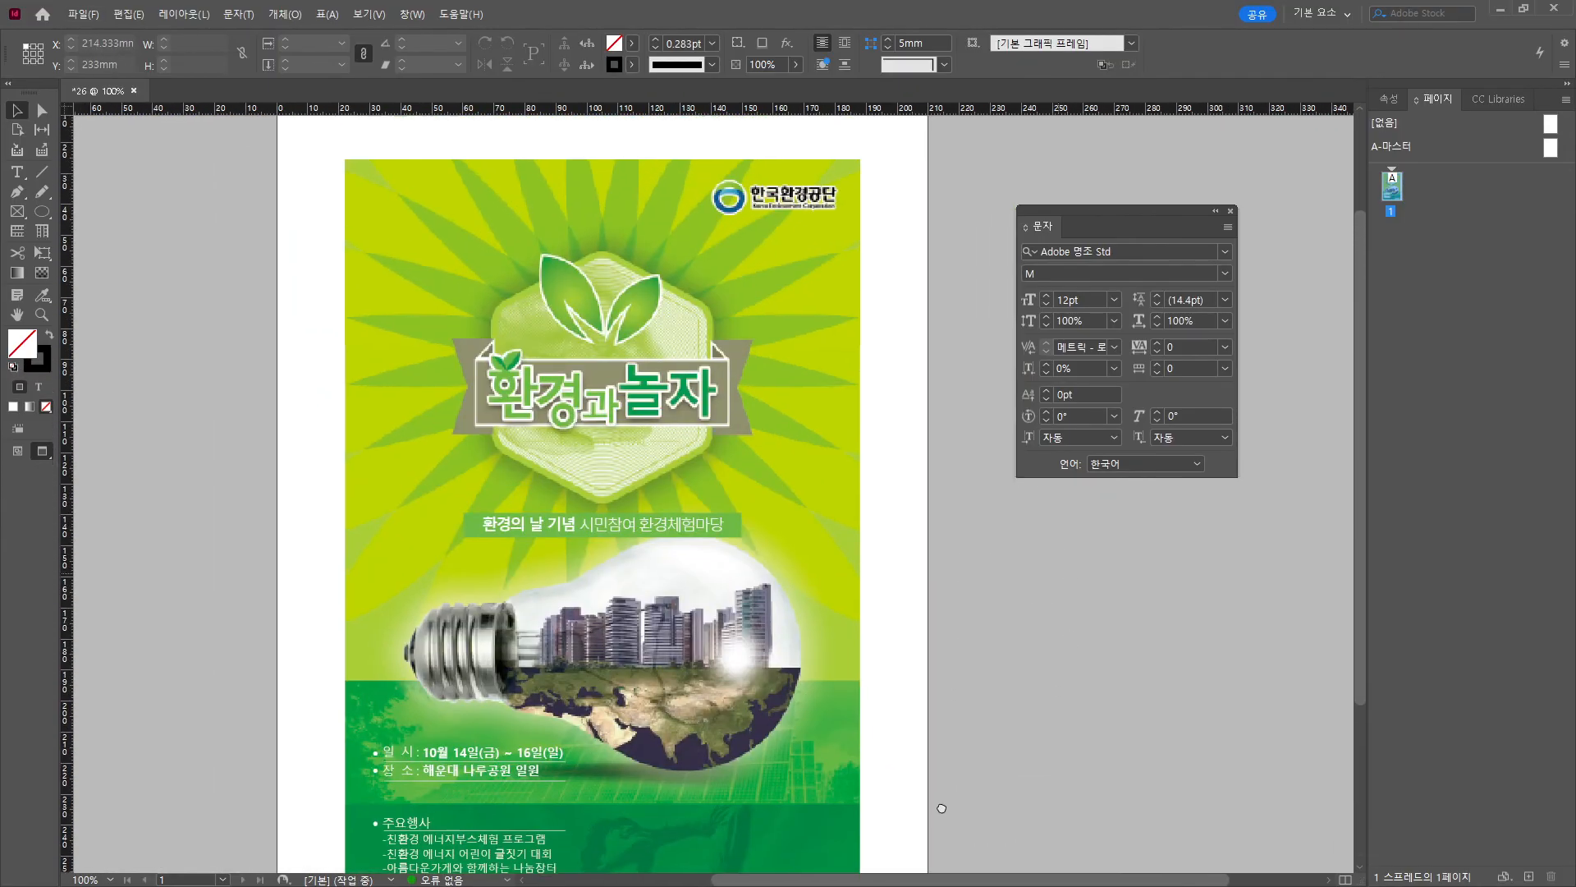
scroll(322, 180, up, 6)
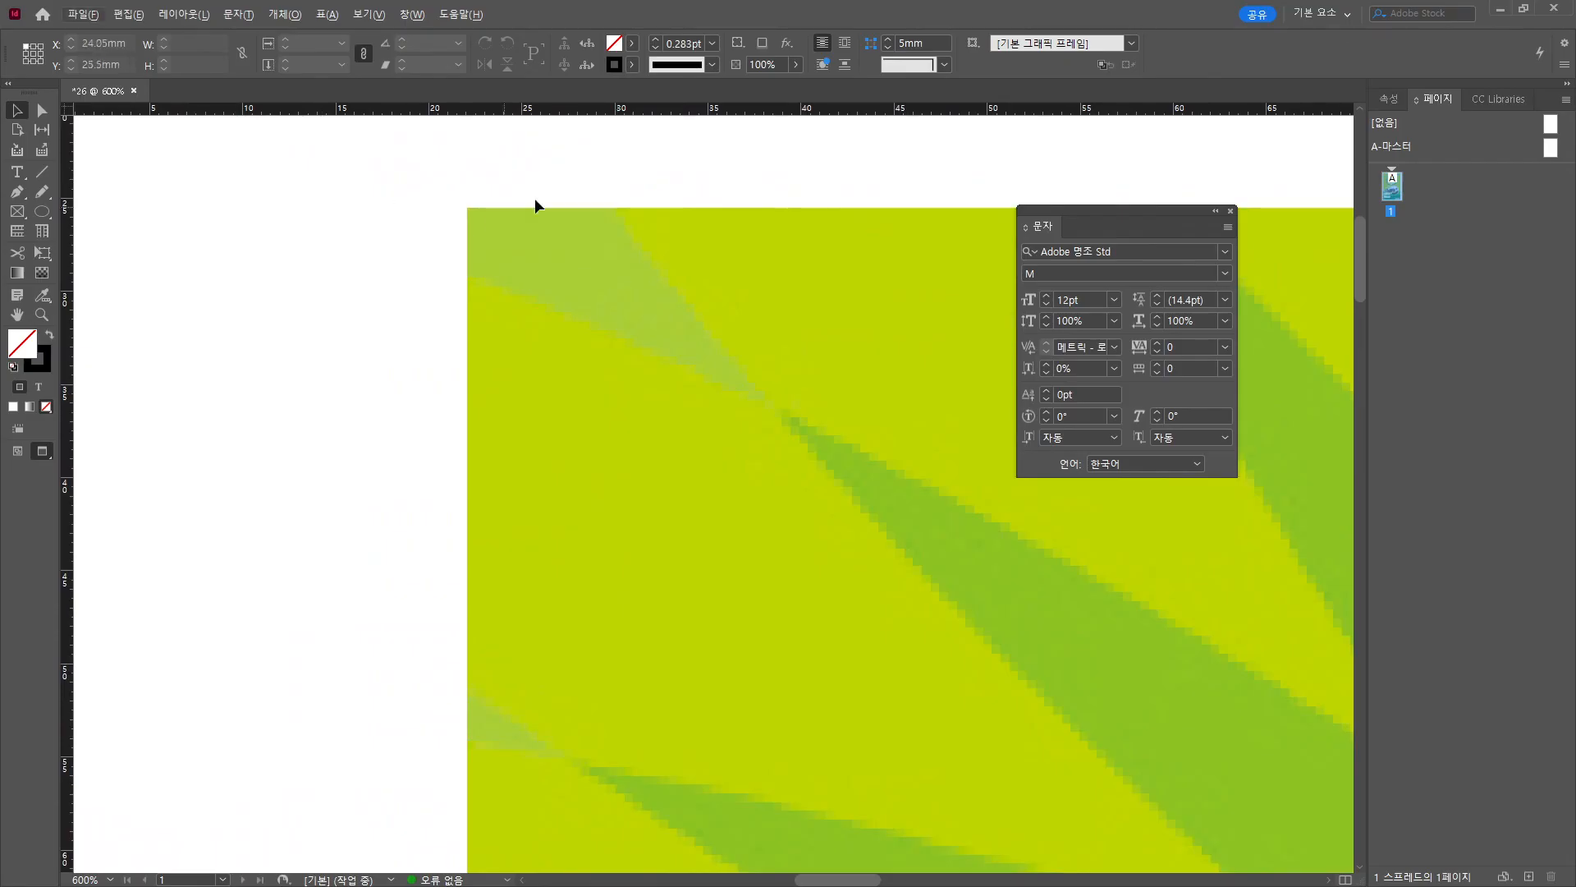
drag(522, 186, 383, 263)
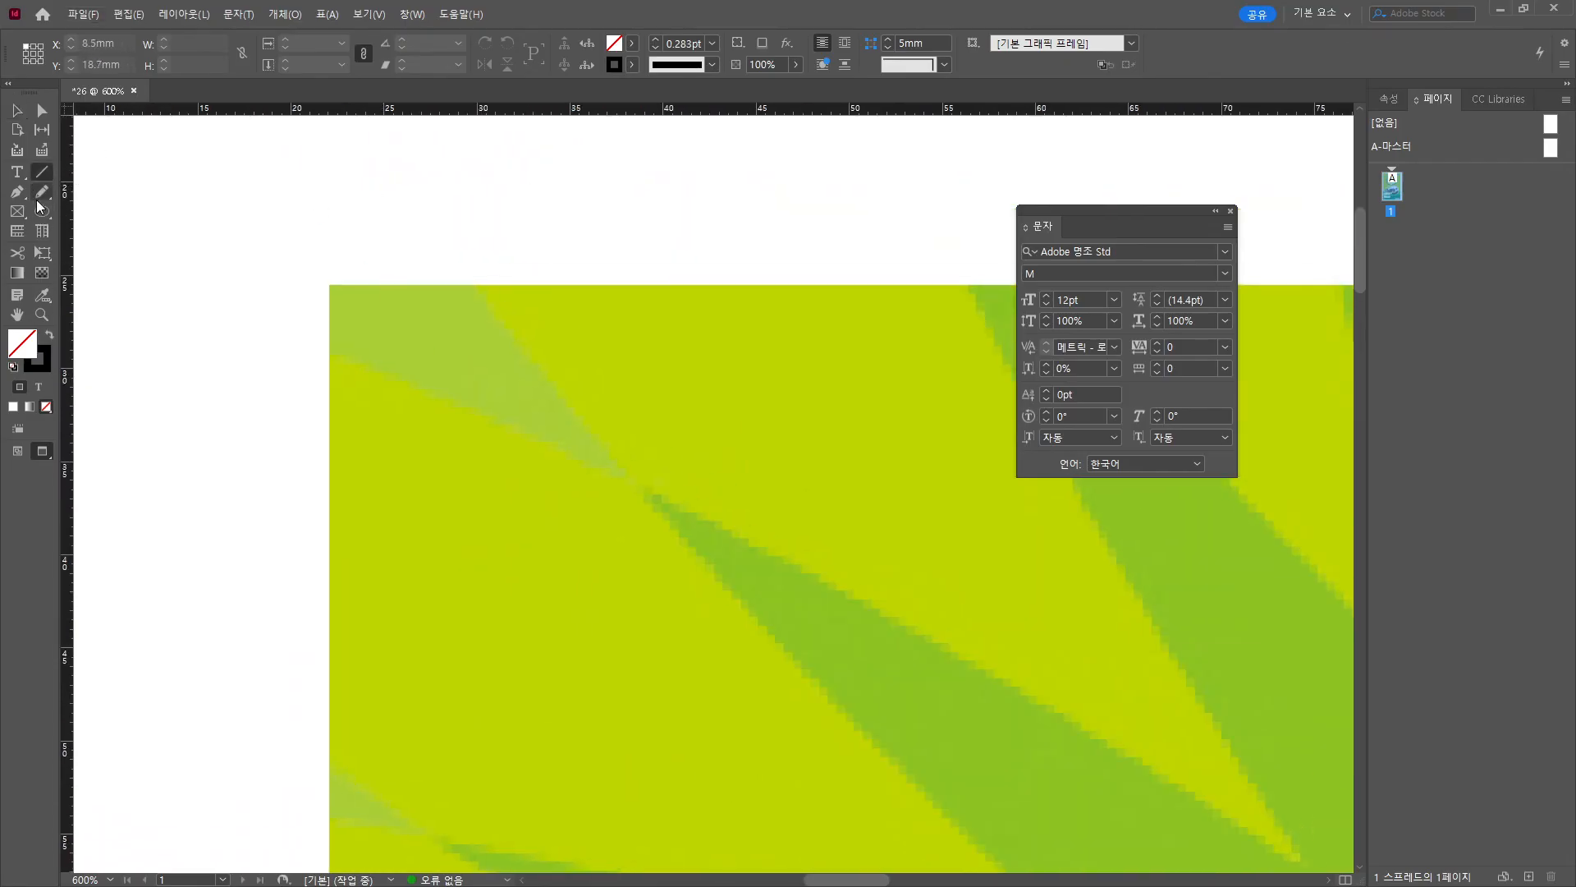
drag(40, 219, 85, 225)
click(288, 264)
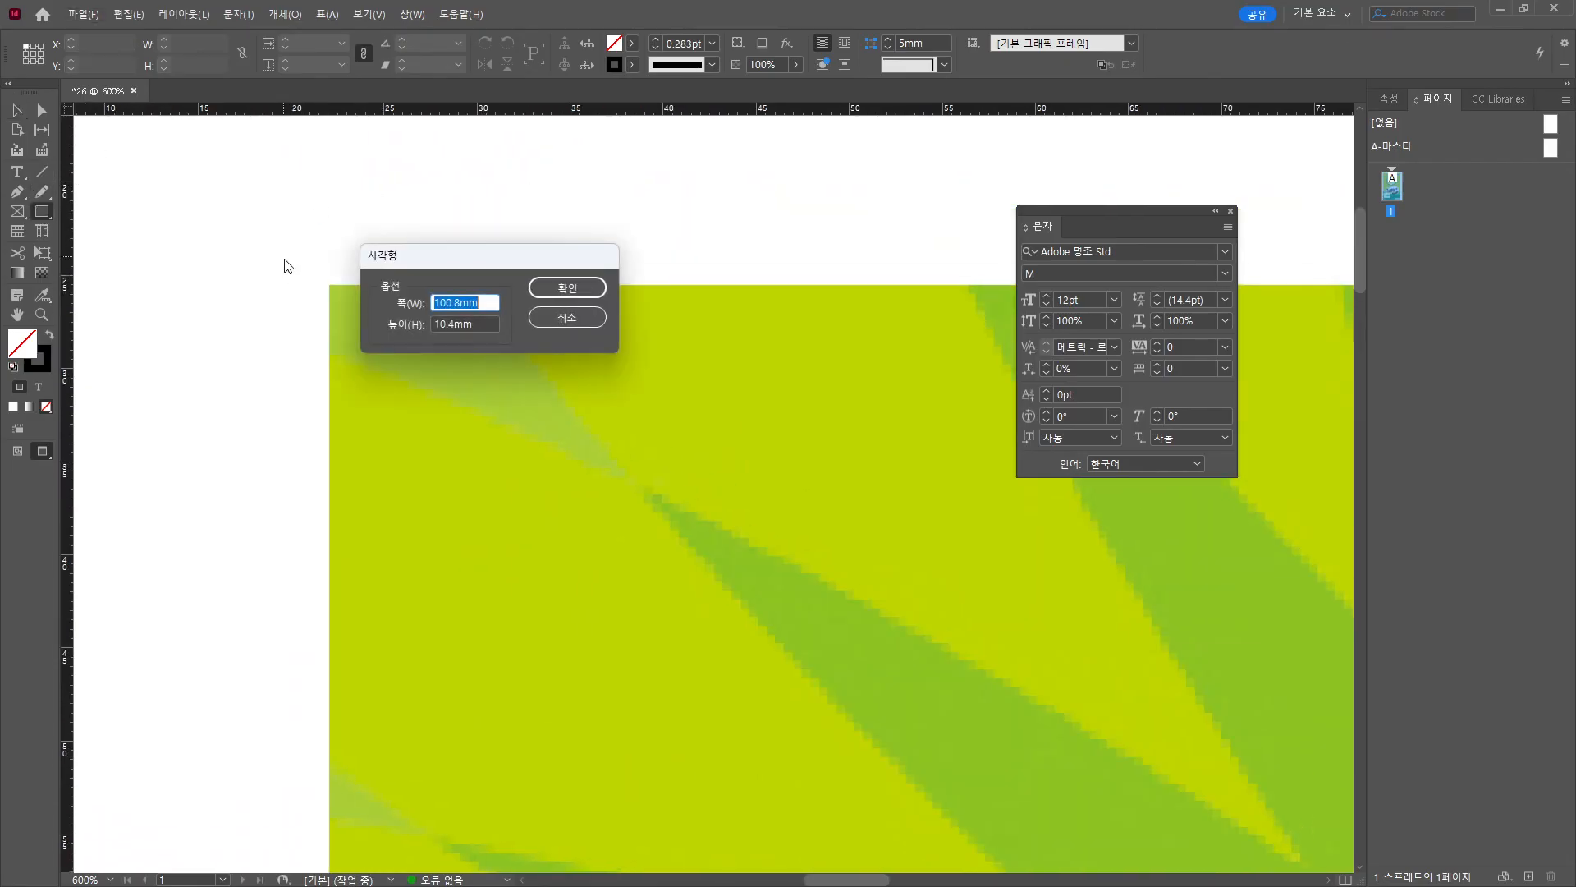
text(3)
key(Tab)
text(3)
key(Return)
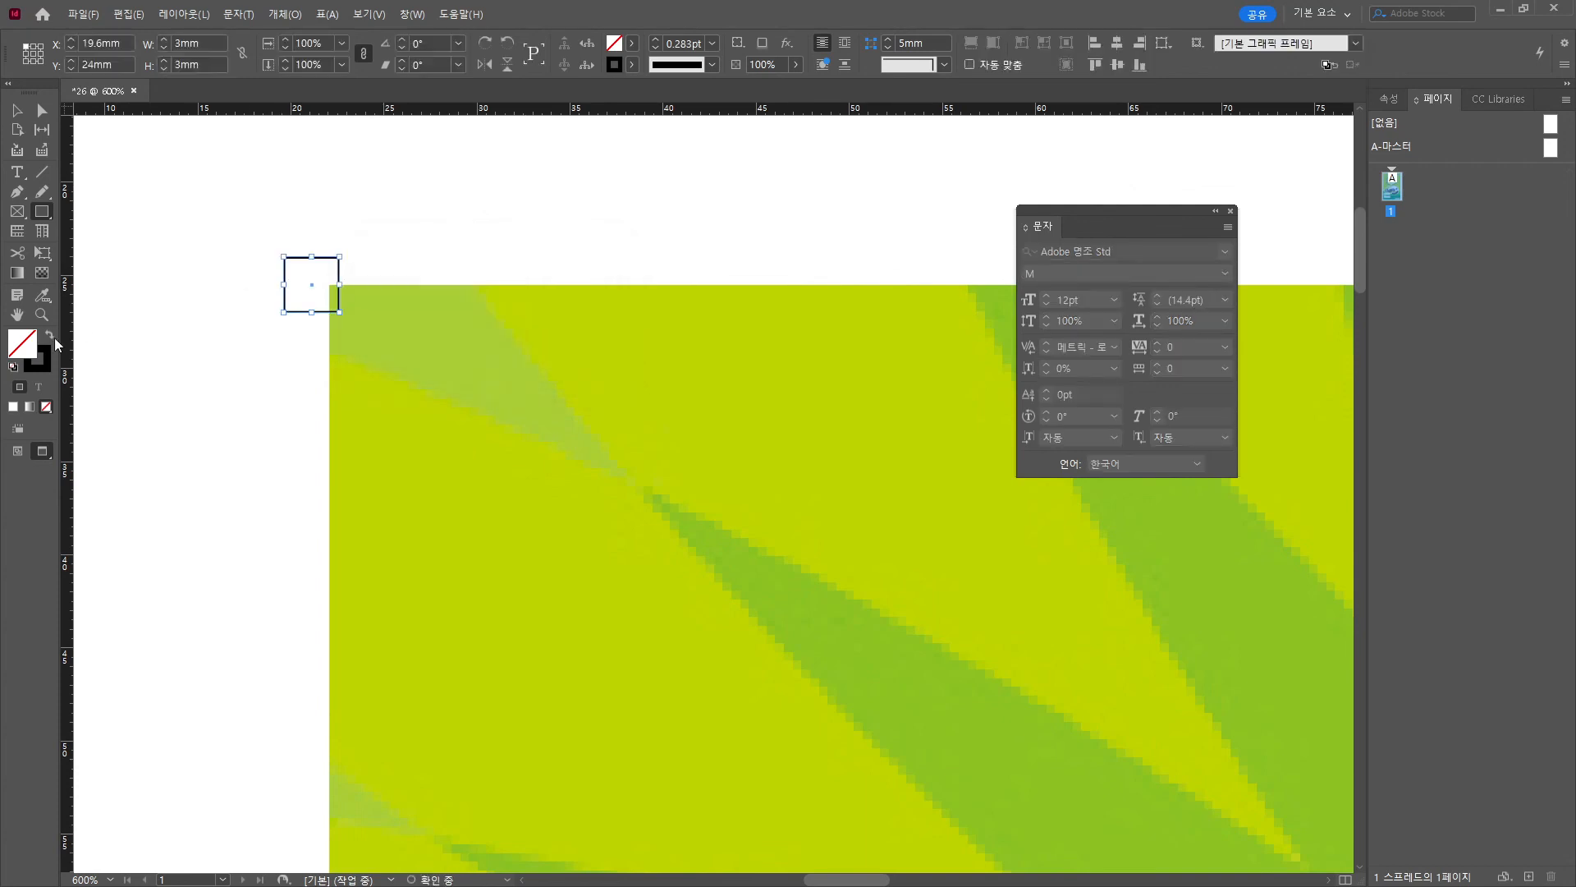
click(49, 336)
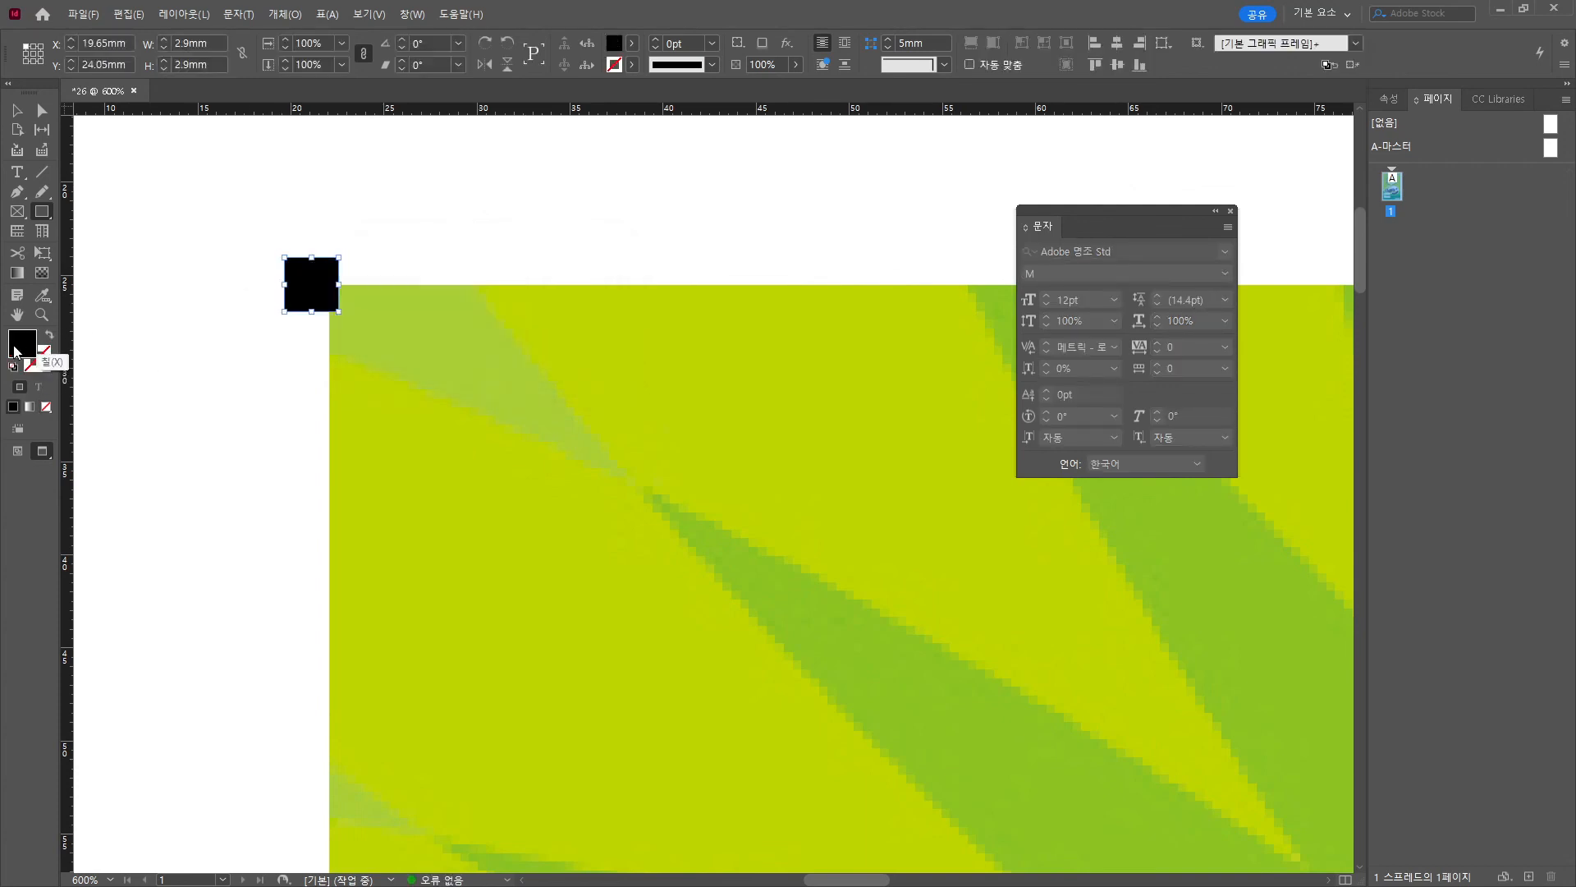
Move the black square onto the artwork's top-left corner.
click(17, 110)
click(214, 233)
scroll(231, 238, up, 2)
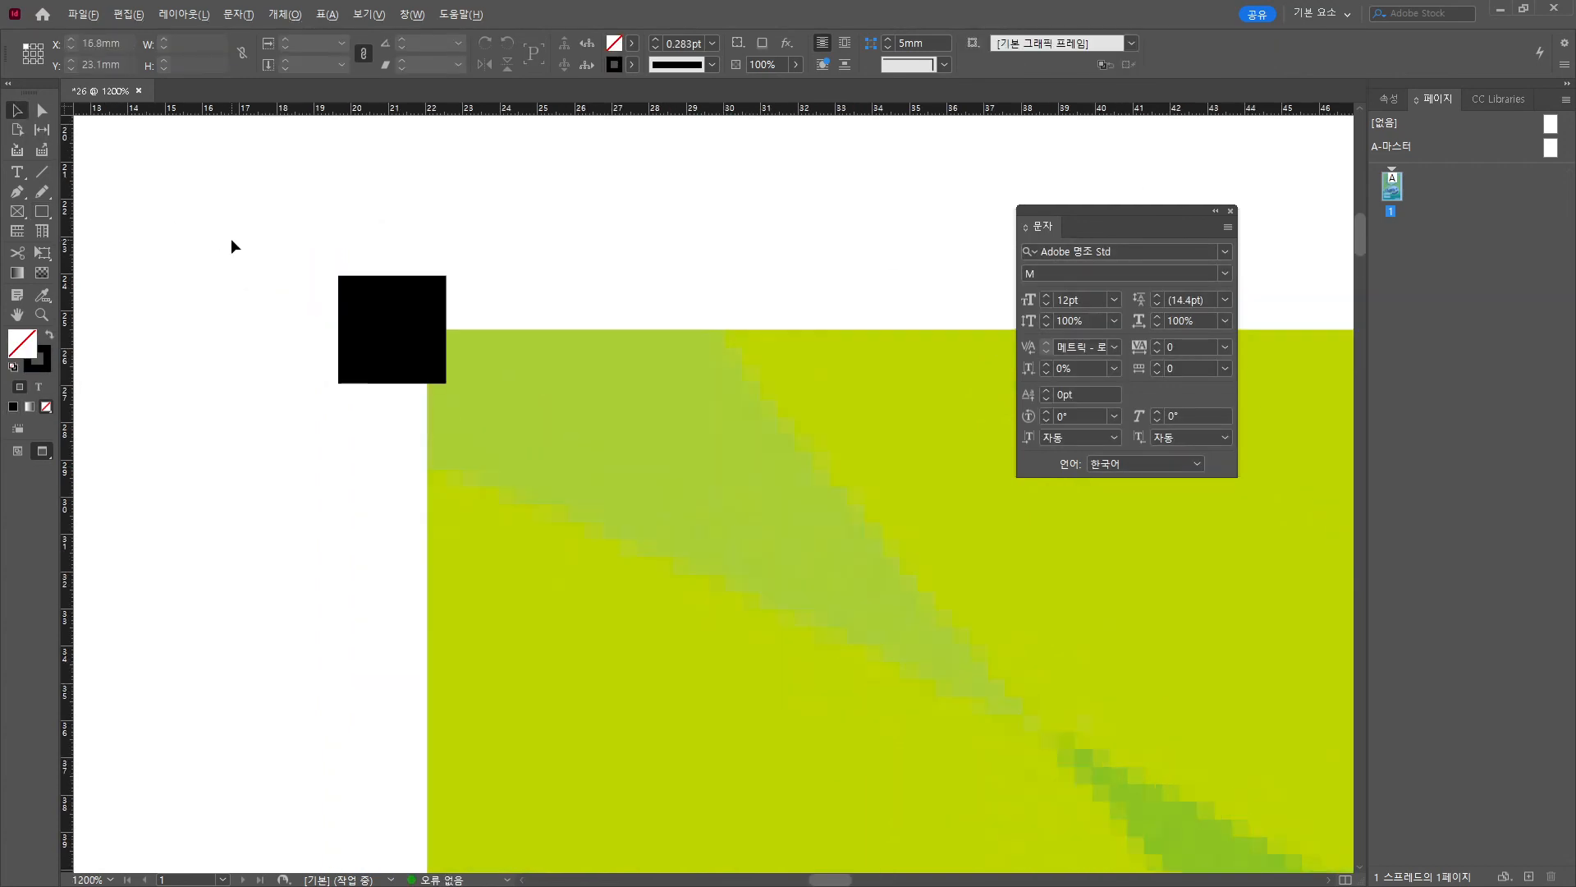
drag(374, 304, 437, 351)
scroll(462, 351, up, 1)
scroll(460, 351, up, 2)
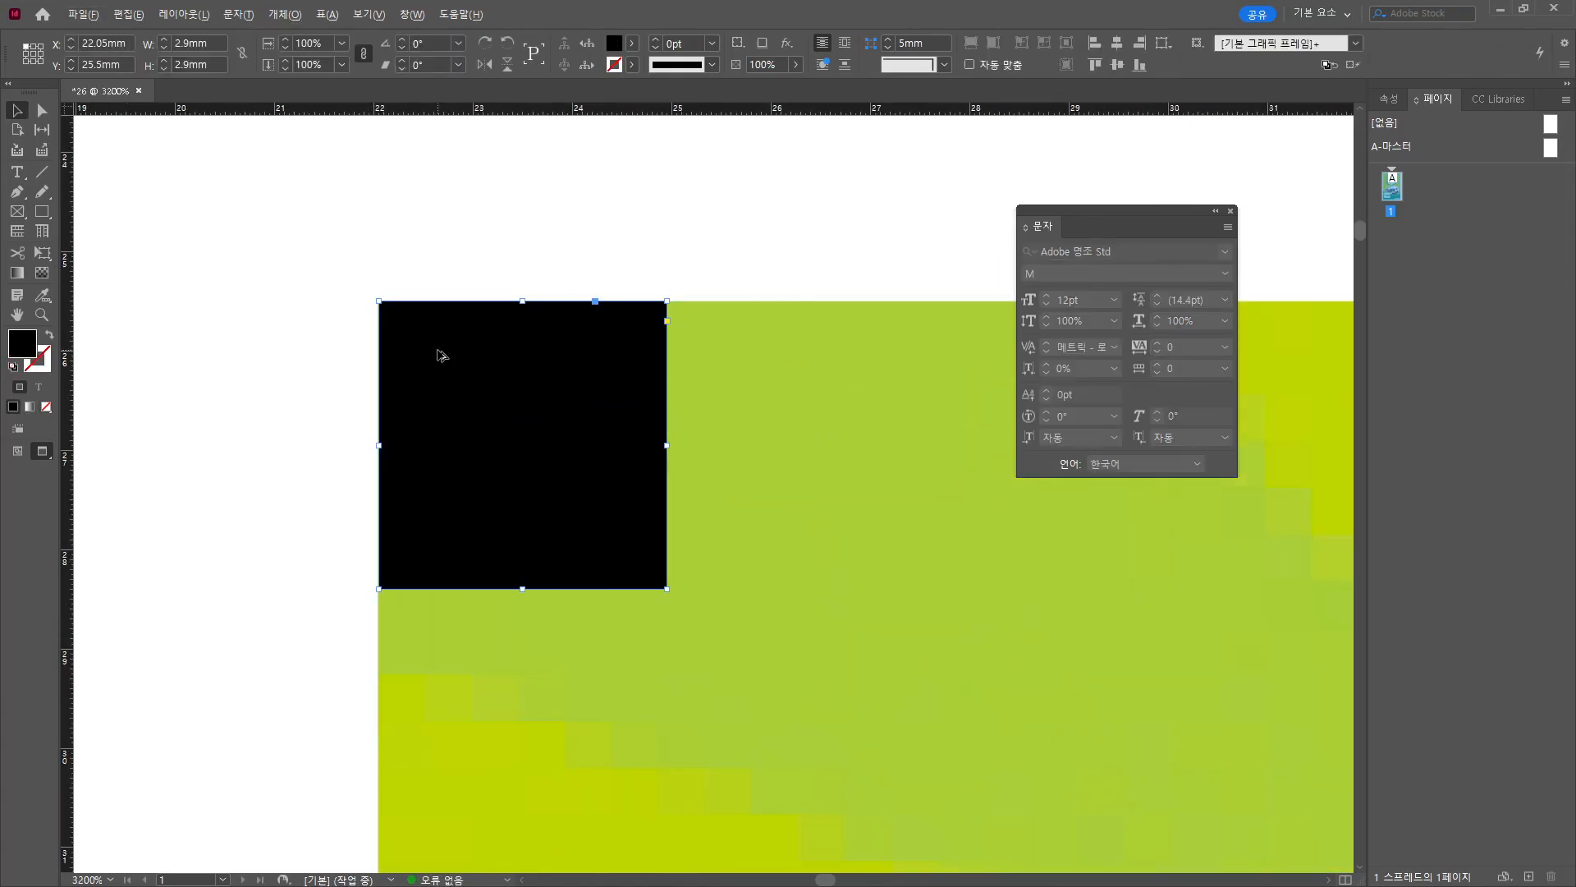
scroll(441, 355, down, 1)
Set the square's X position to 22 mm and fit it flush to the corner.
click(124, 43)
text(2)
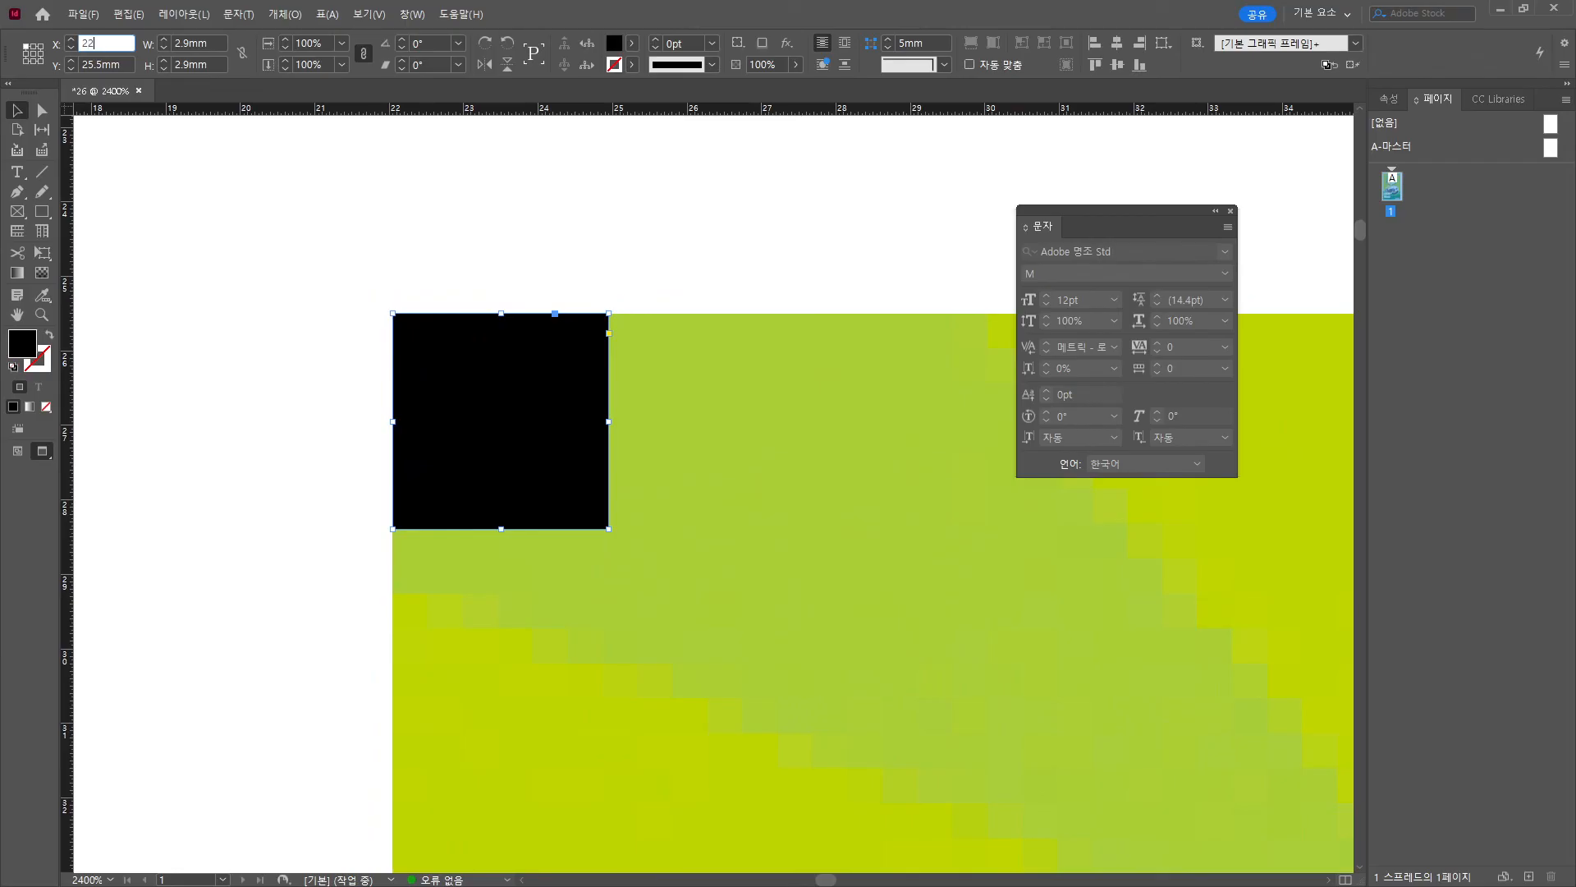
text(2)
key(Return)
click(289, 262)
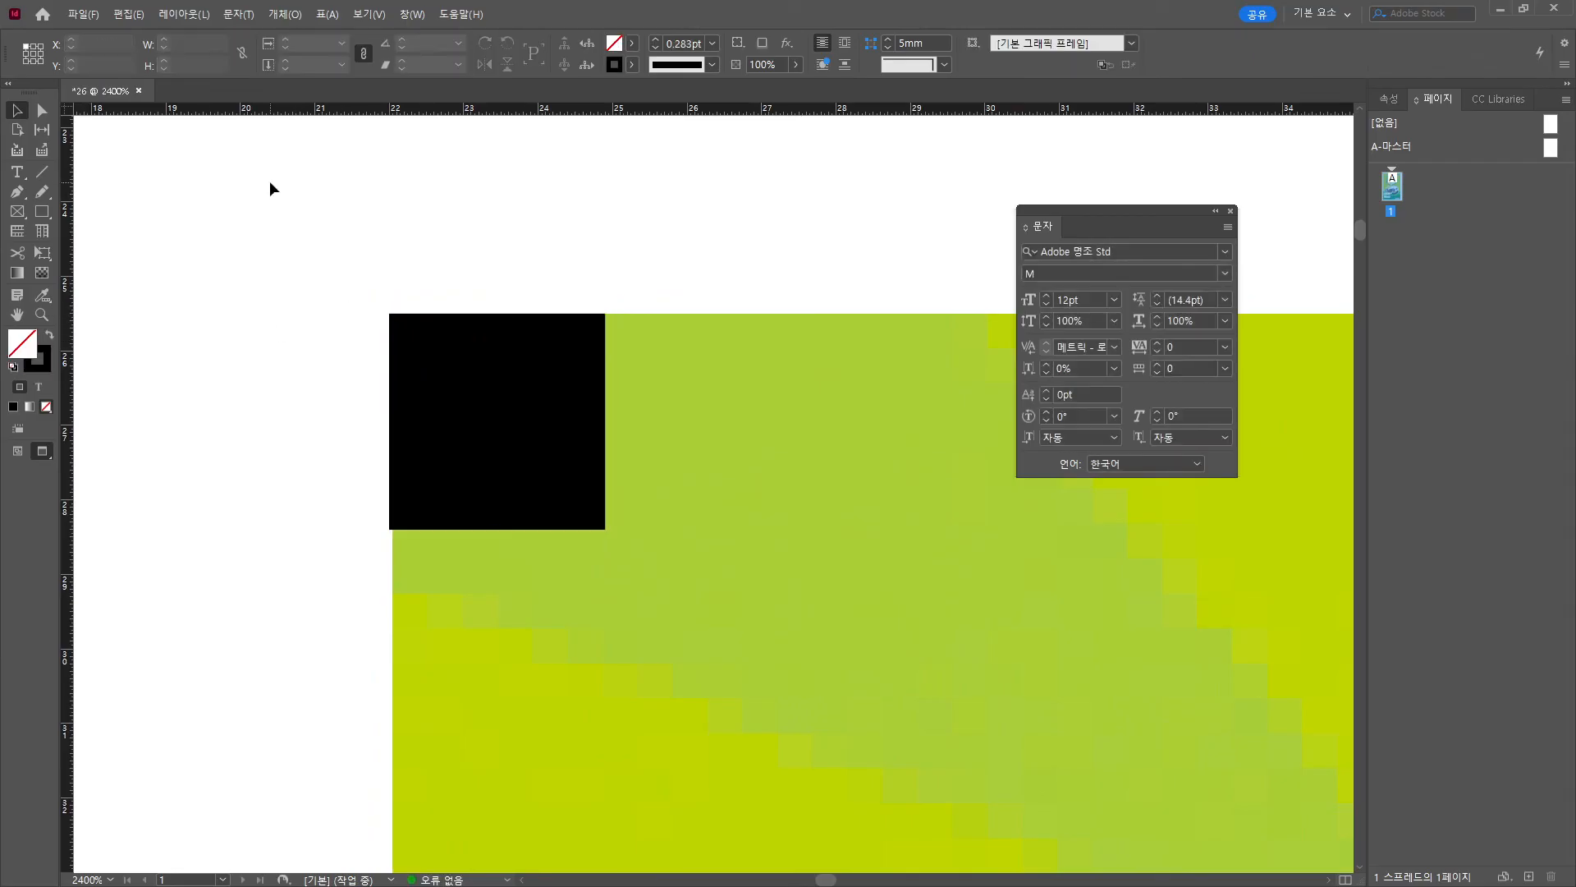
drag(479, 368, 449, 321)
click(491, 239)
scroll(491, 253, down, 1)
Draw a vertical line above the black square and set its length value to 5.
drag(473, 216, 426, 406)
click(44, 178)
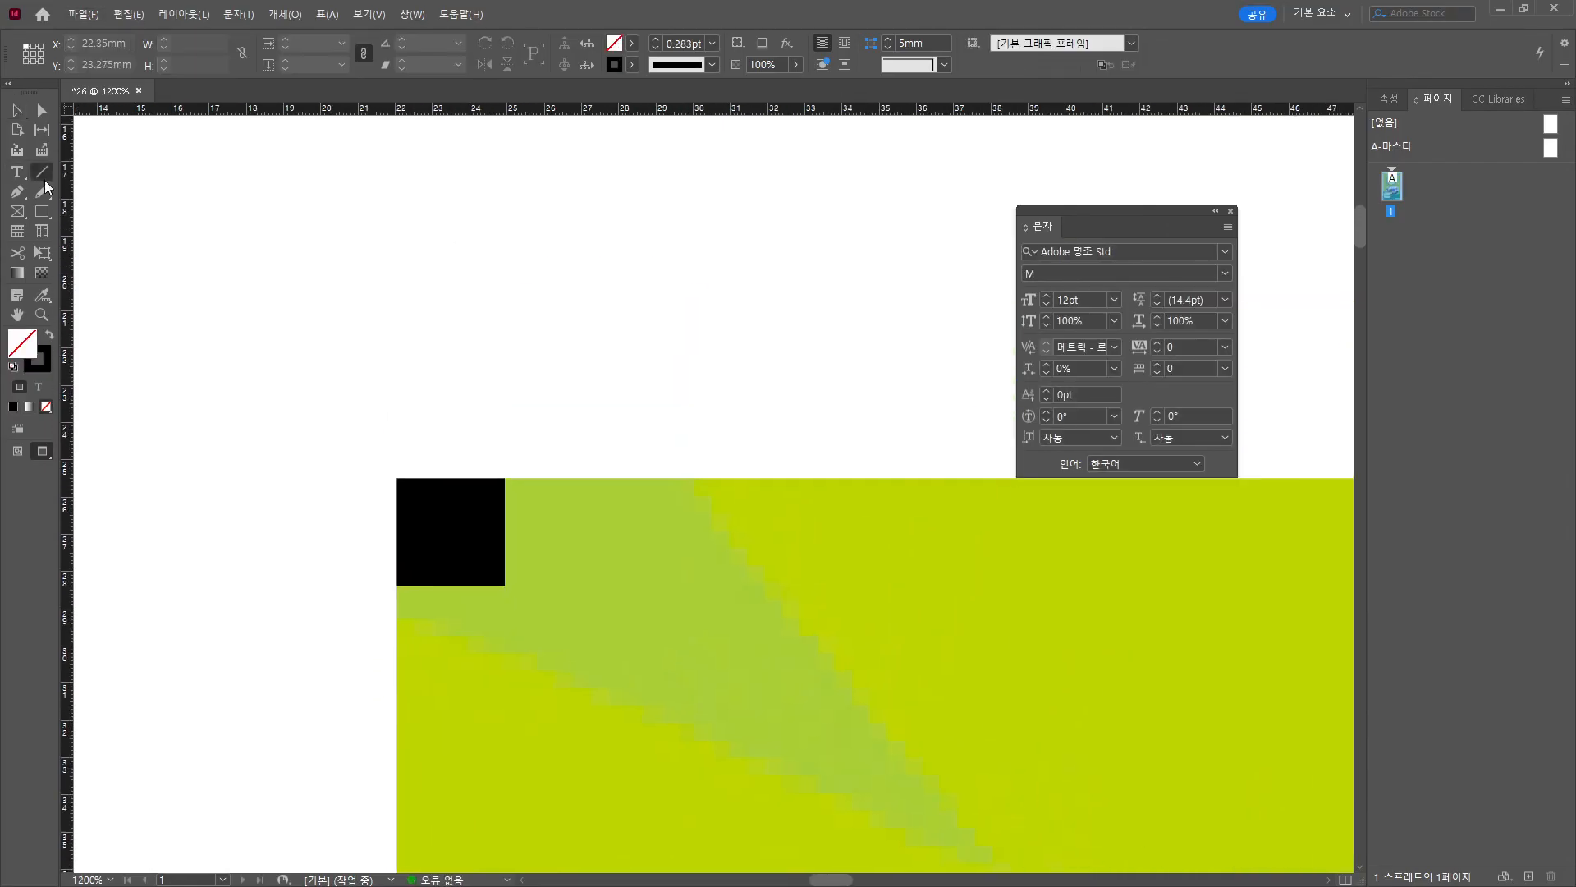
drag(504, 452, 505, 240)
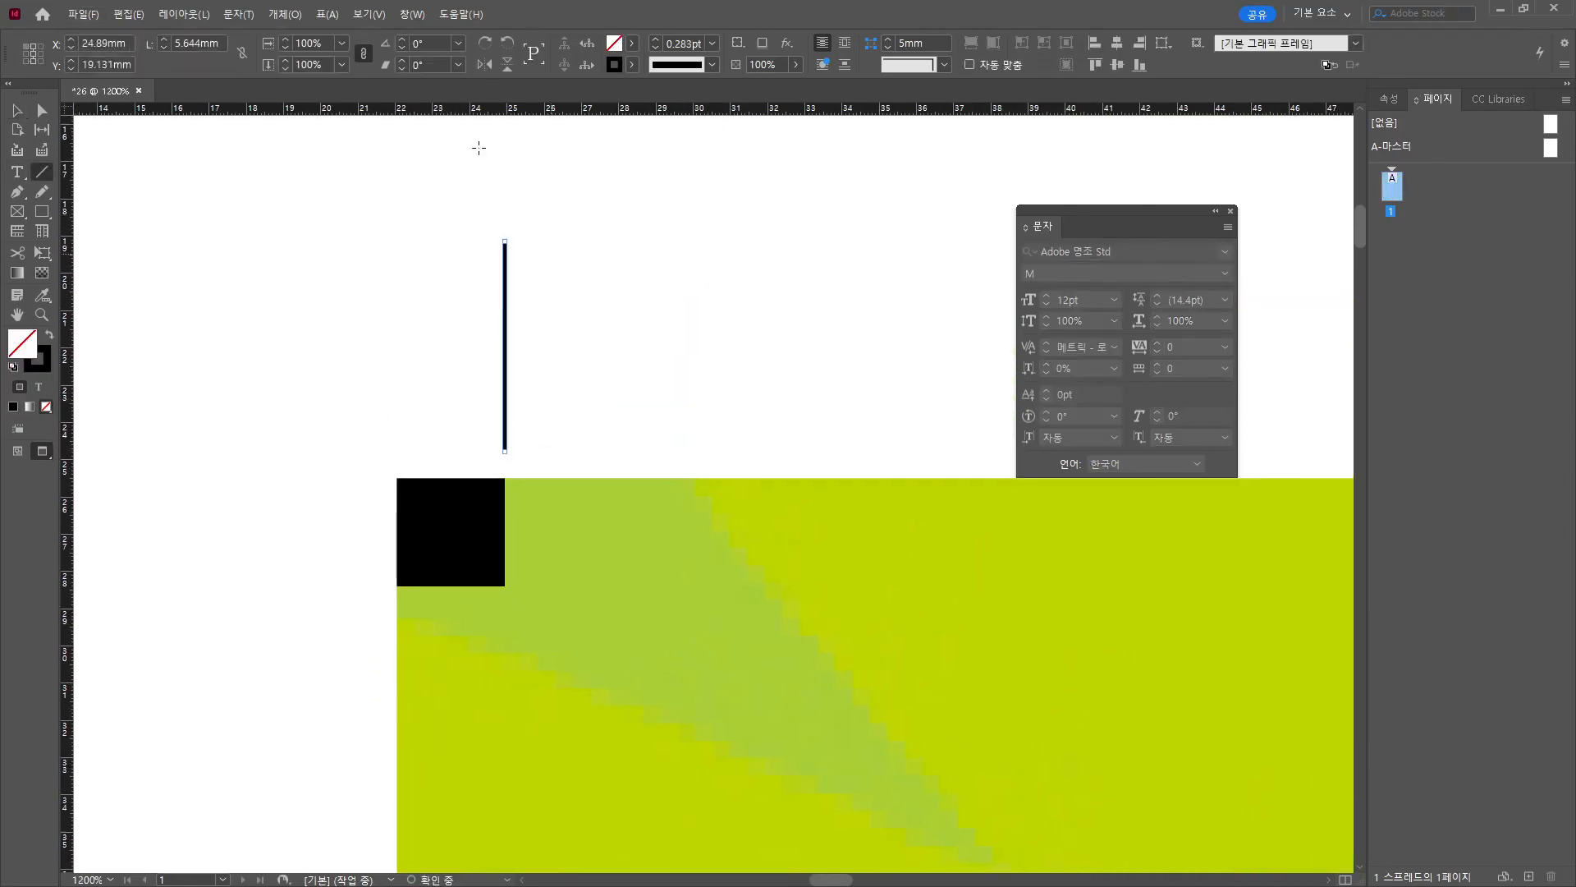
click(215, 44)
key(ctrl+s)
key(Escape)
click(210, 43)
text(5)
text(v)
Duplicate the line as a horizontal rule aligned with the square's bottom edge.
drag(507, 364, 298, 557)
drag(297, 393, 190, 470)
scroll(281, 547, up, 4)
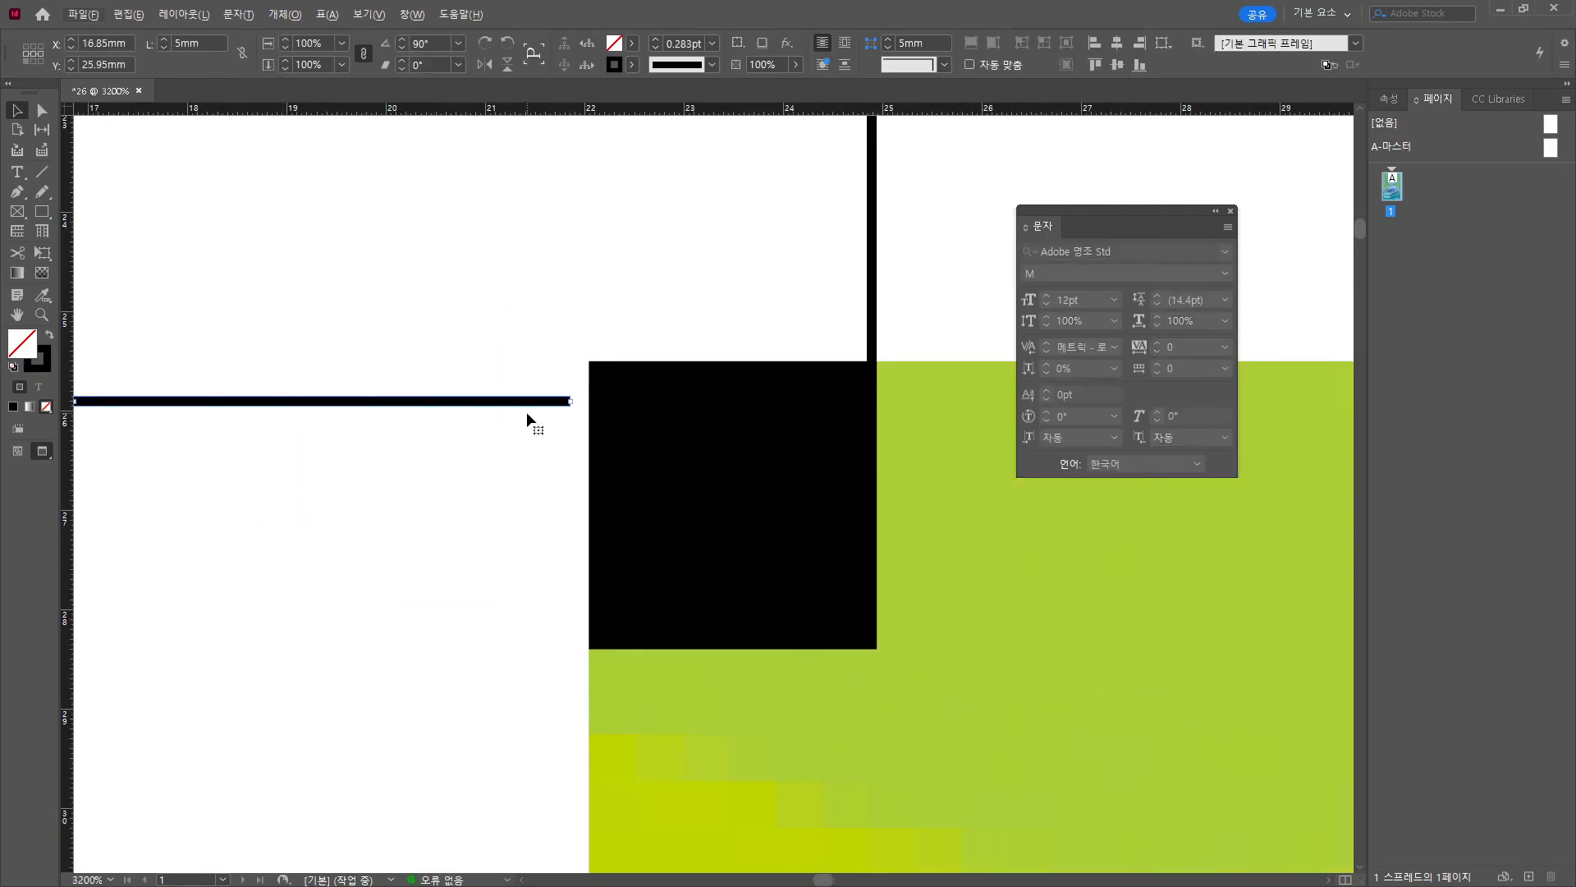
drag(526, 419, 546, 655)
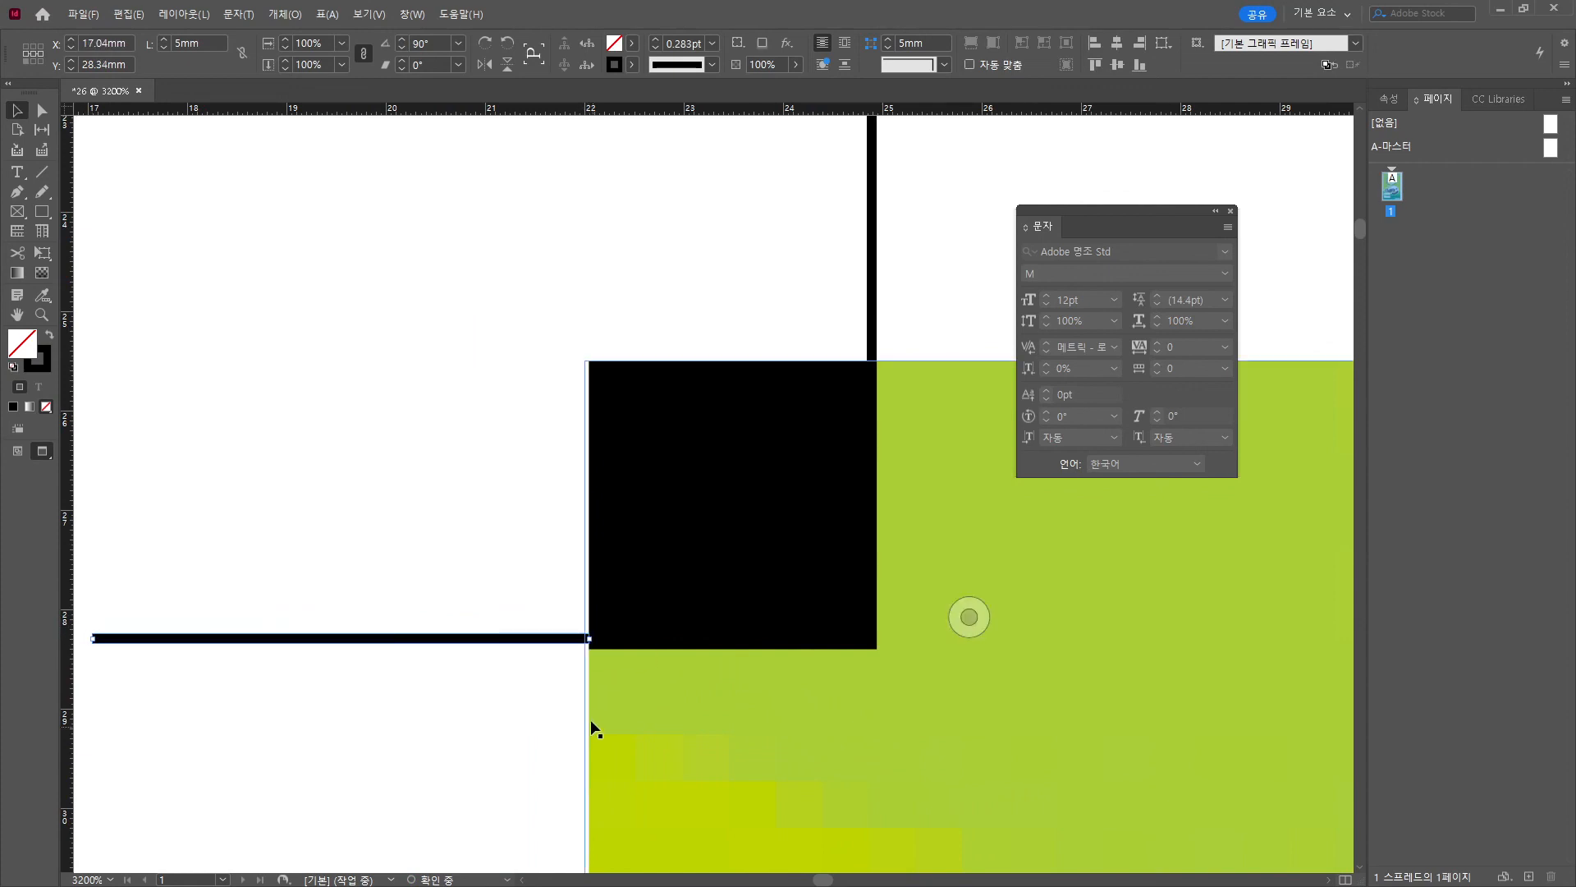
click(551, 711)
scroll(550, 708, down, 2)
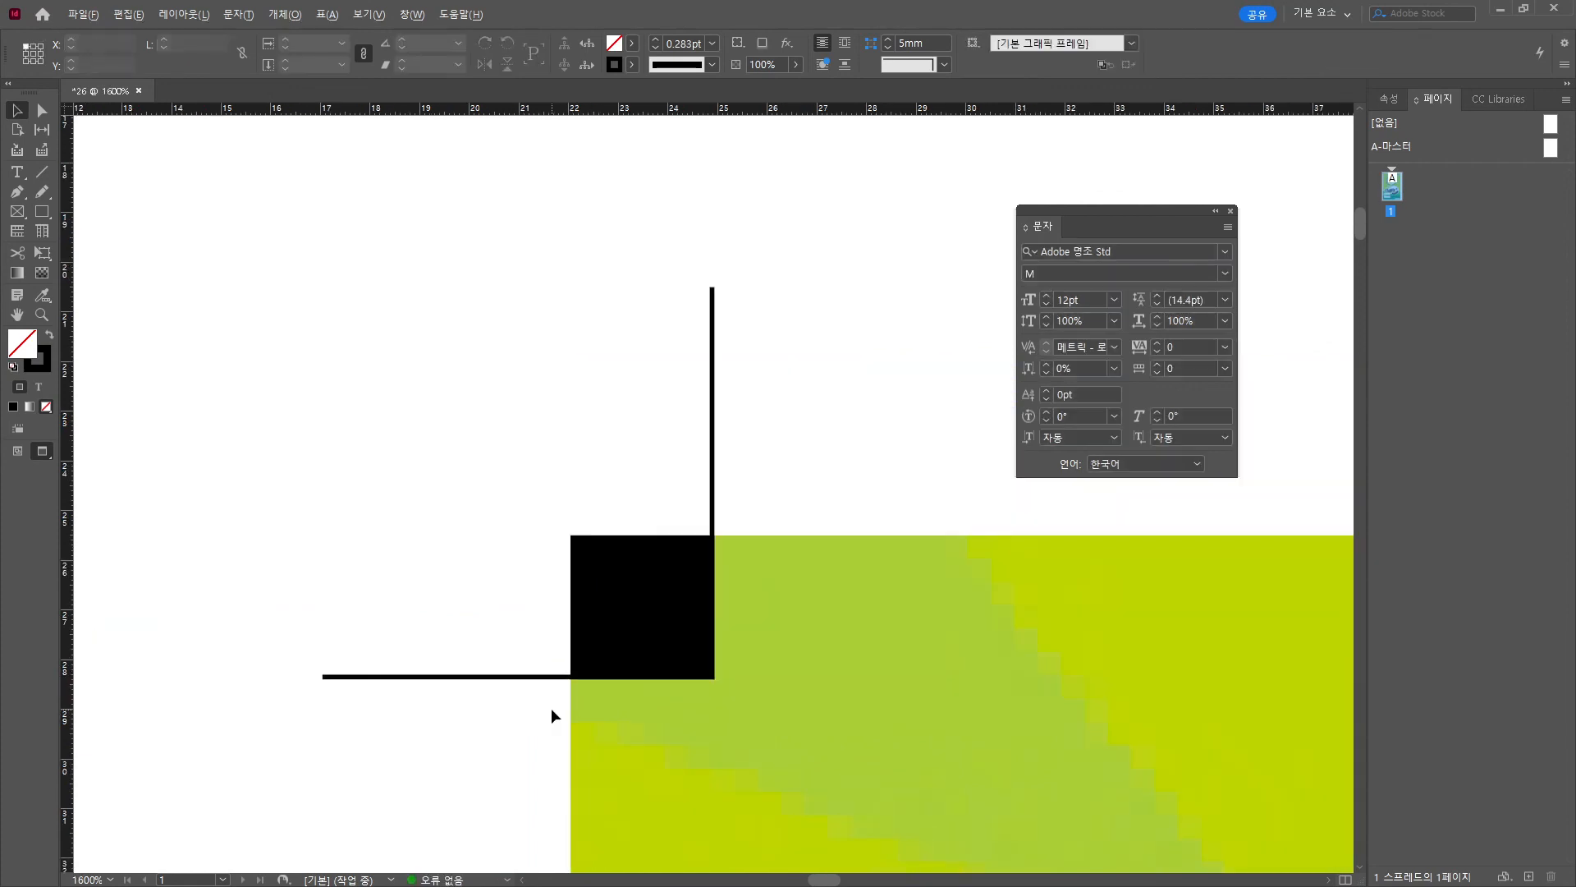
scroll(550, 708, down, 2)
Raise the vertical line 2.5 mm, nudge the horizontal line left, and select both marks.
drag(613, 480, 698, 504)
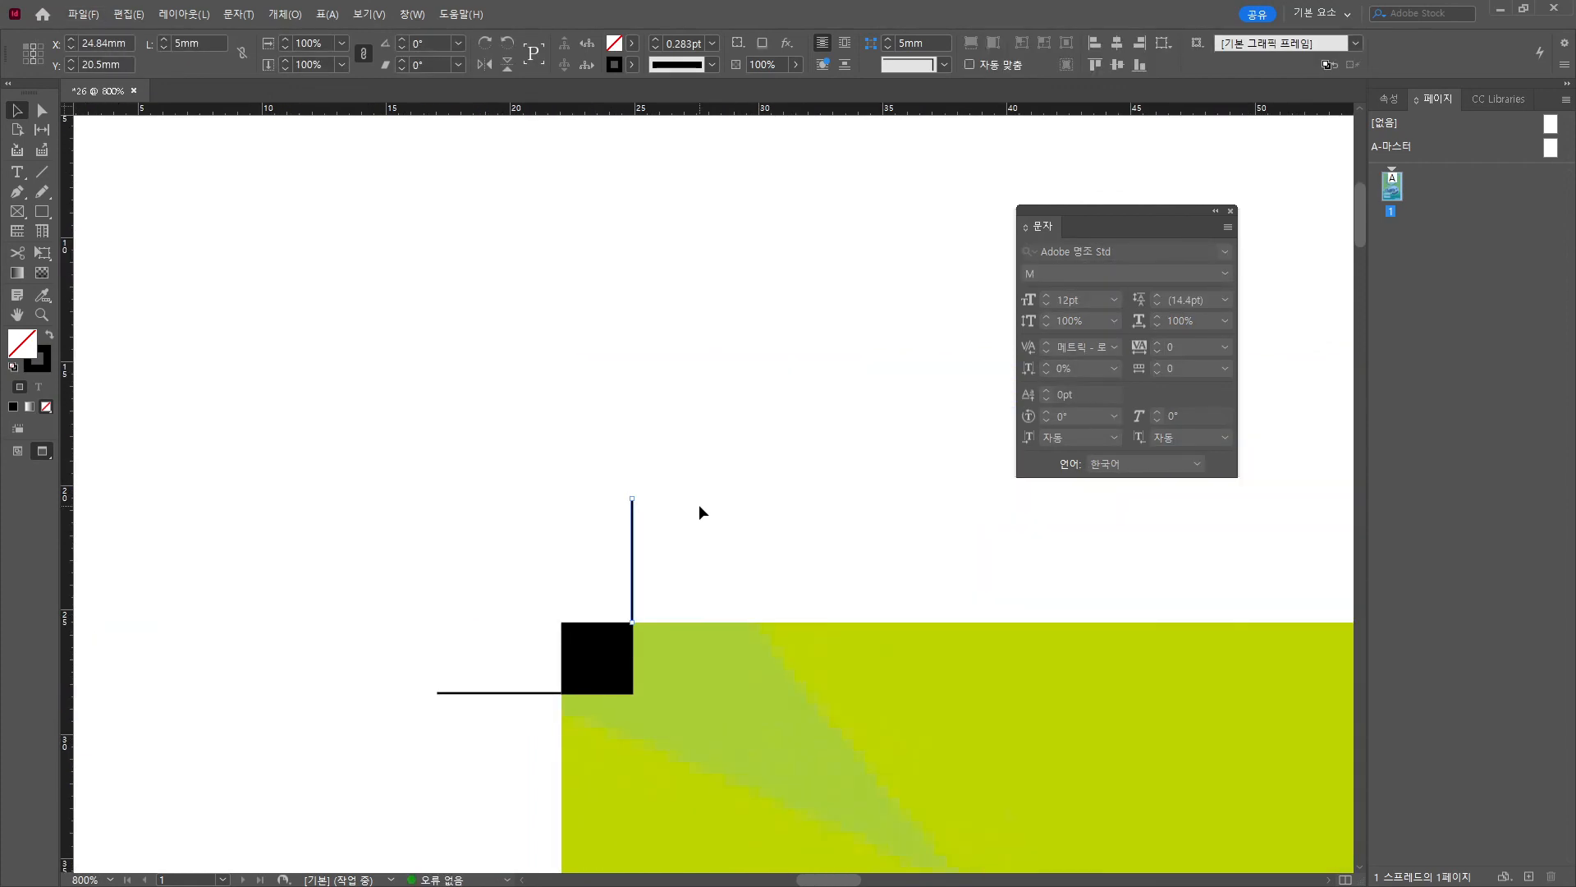
key(shift+Up)
scroll(697, 504, down, 3)
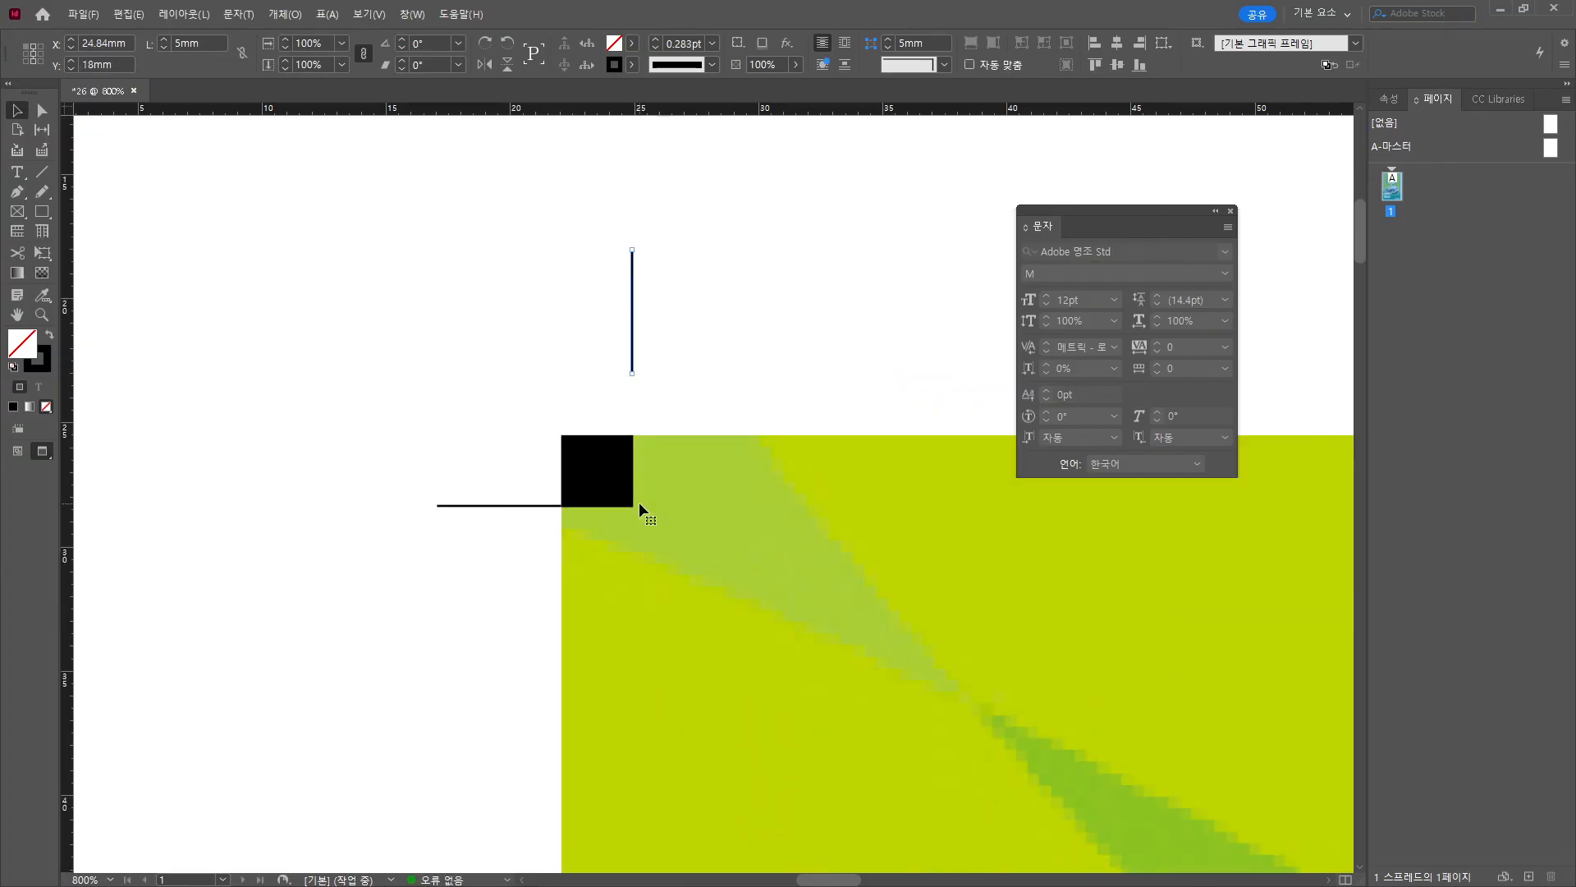
drag(639, 501, 493, 537)
key(shift+Left)
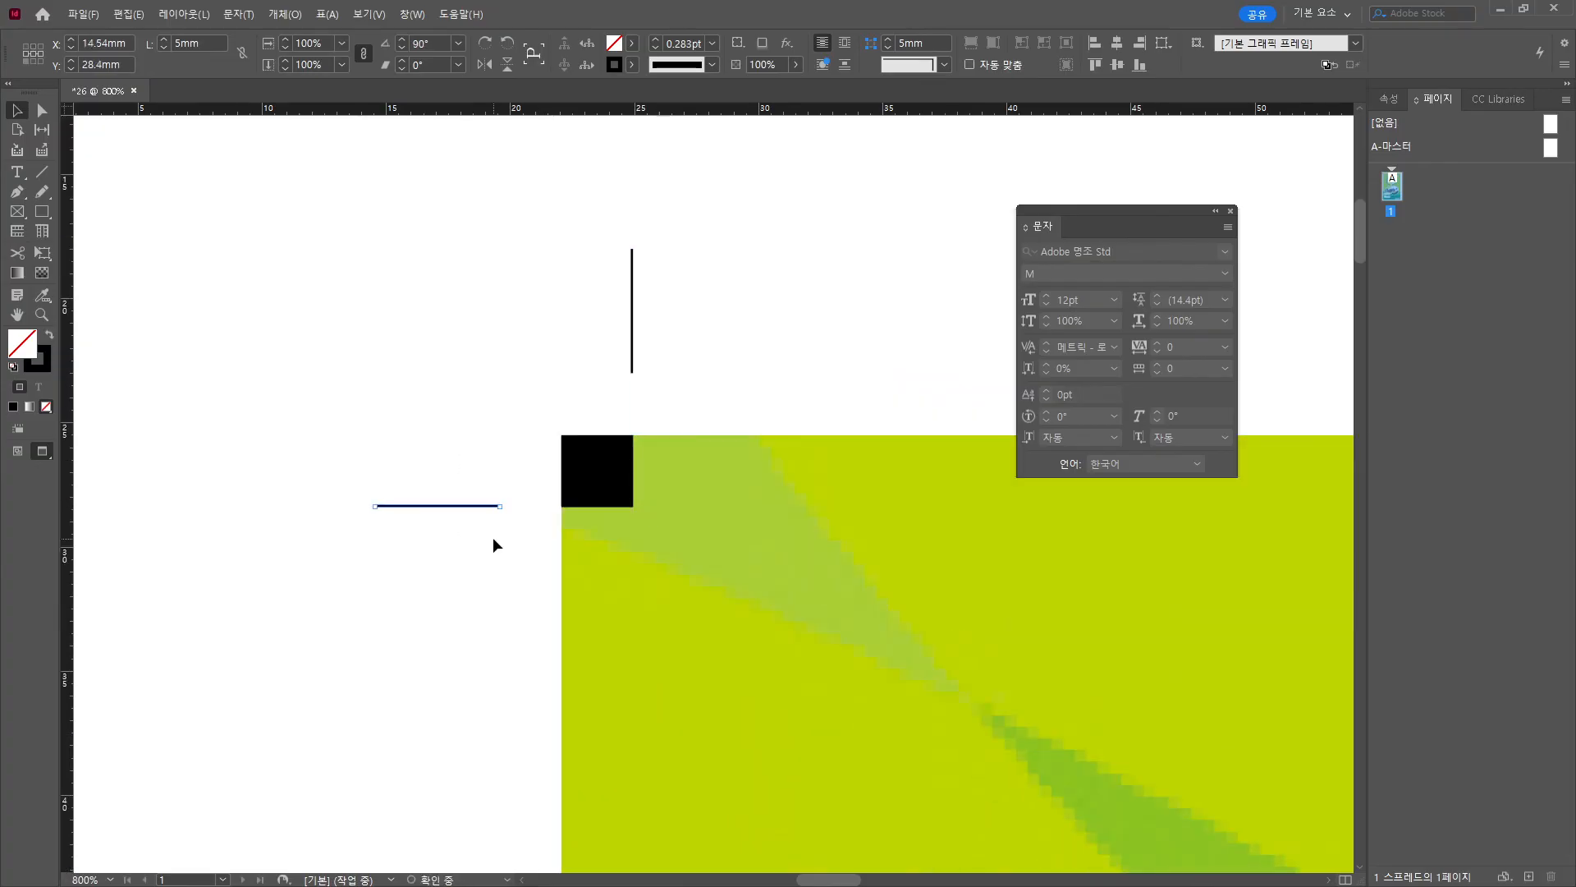
click(956, 653)
drag(679, 288, 481, 545)
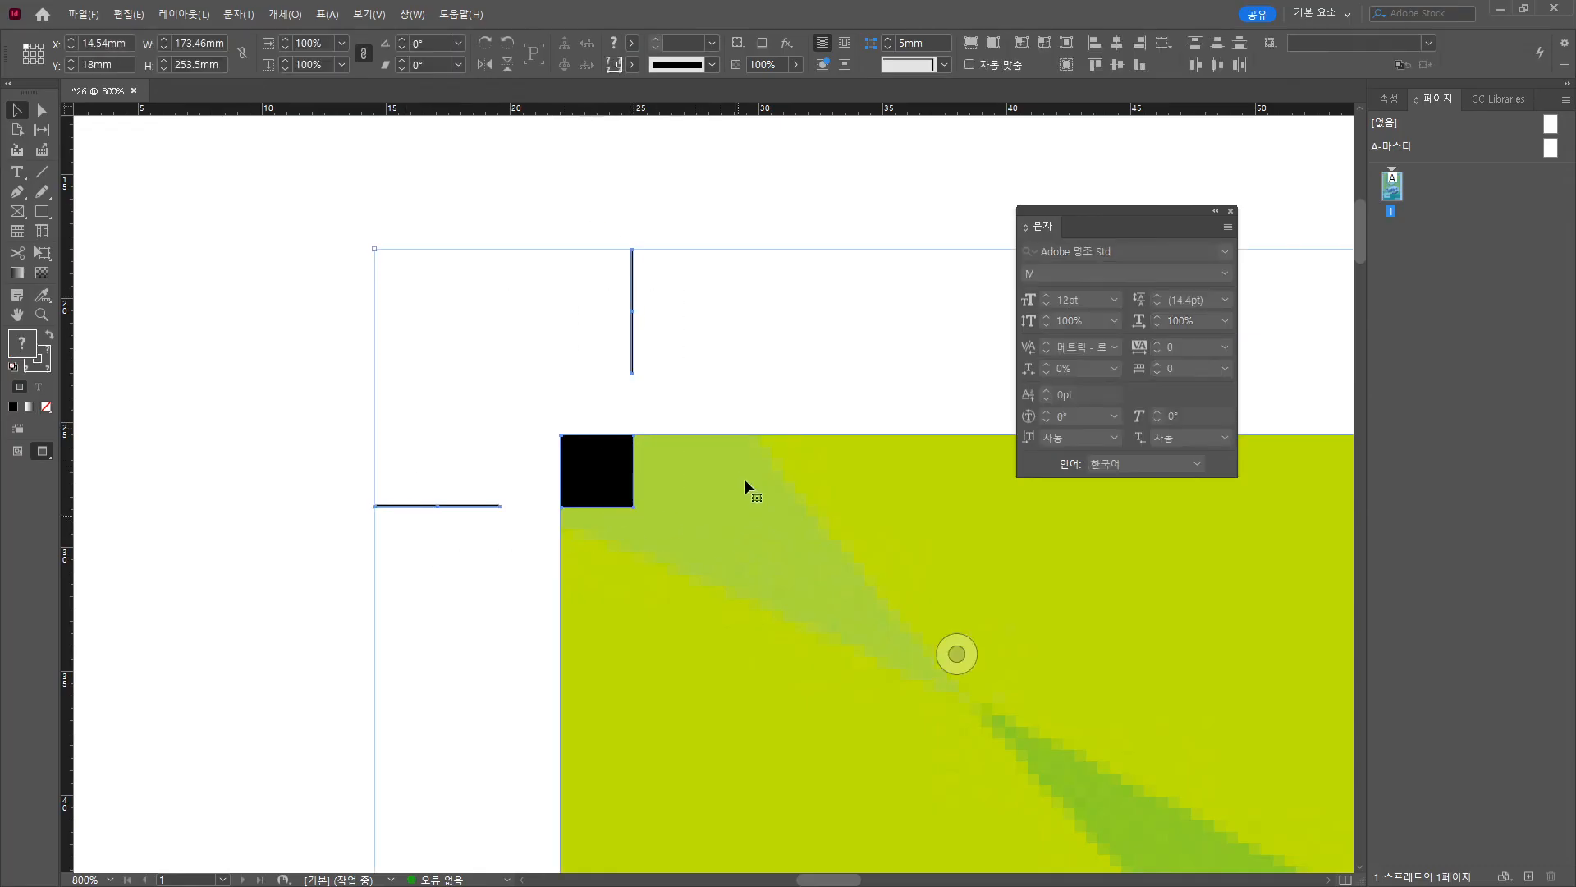
Select the crop mark and square, and place a 90°-rotated copy at the top-right corner.
click(390, 337)
drag(300, 207, 747, 572)
shift+click(790, 465)
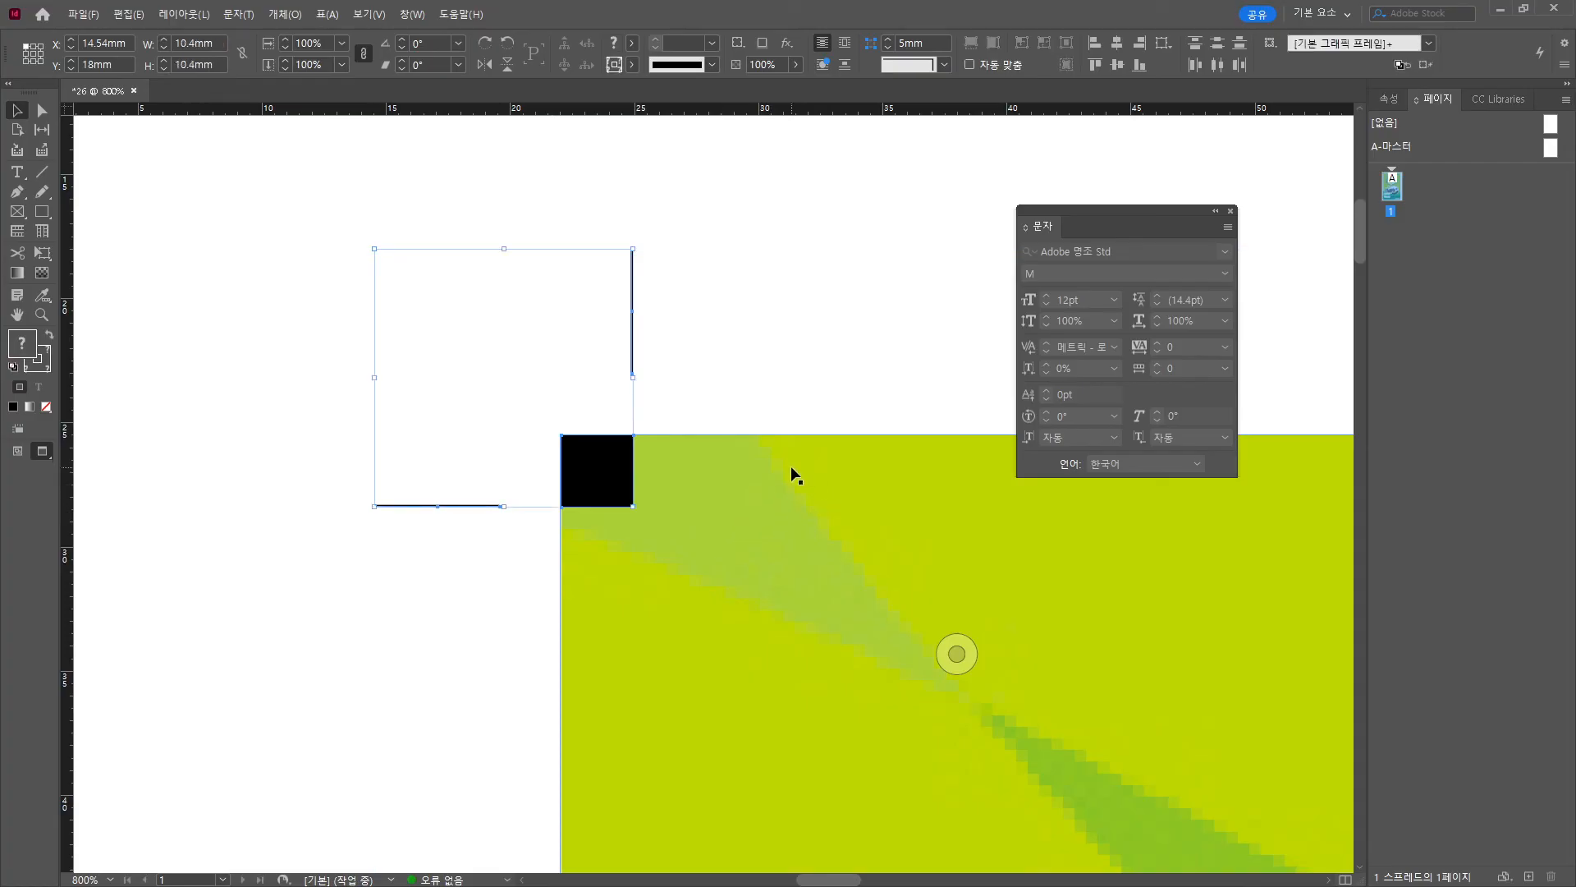
scroll(790, 465, down, 2)
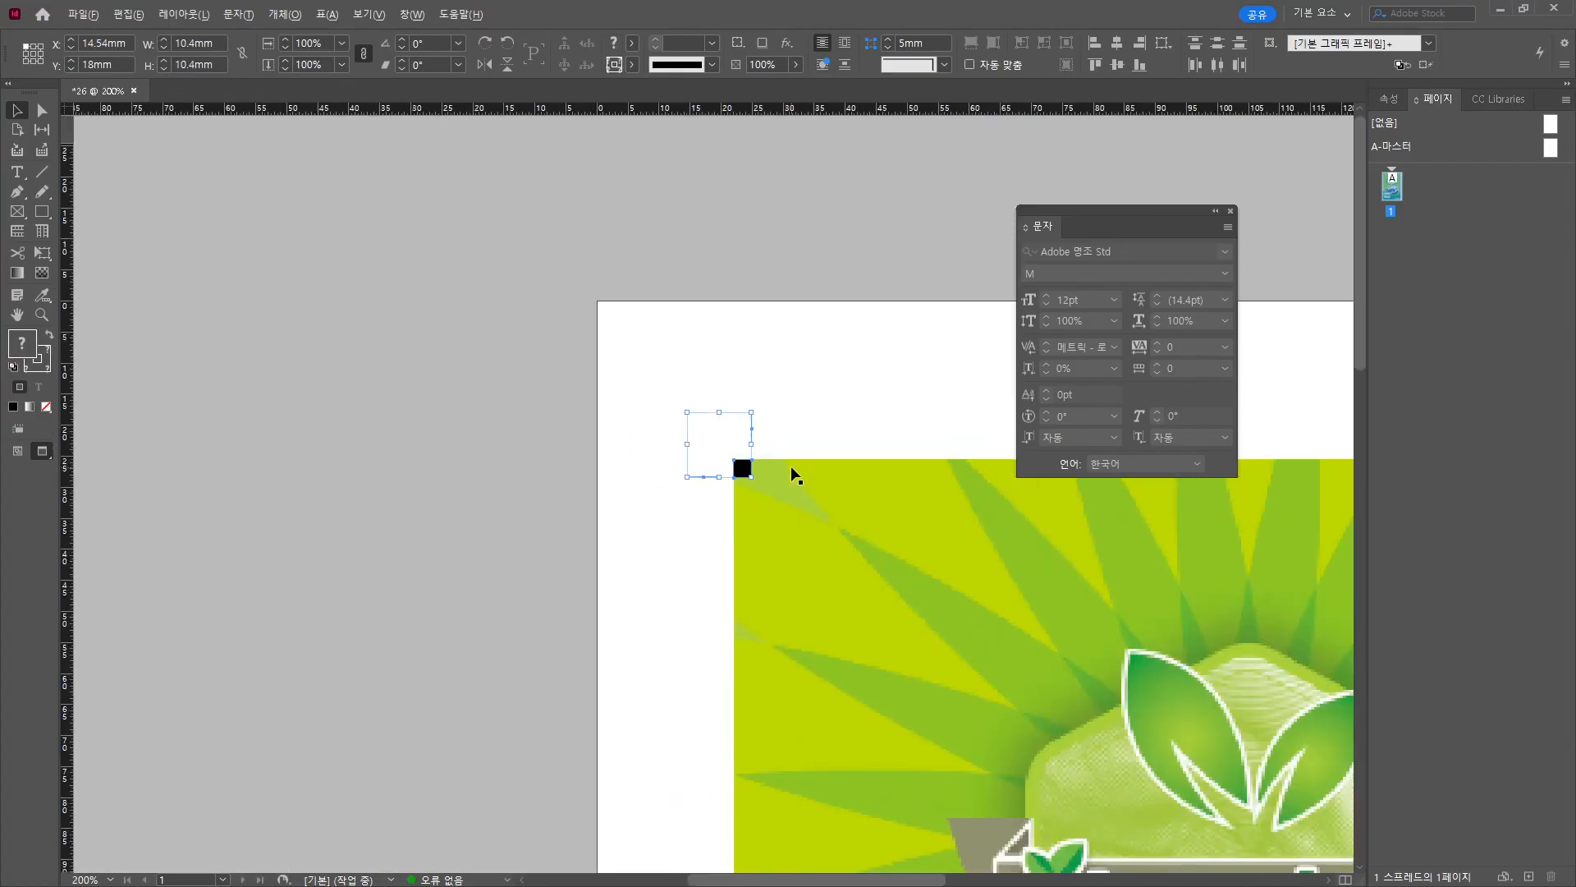
drag(991, 563, 457, 478)
drag(215, 385, 919, 386)
drag(999, 493, 520, 546)
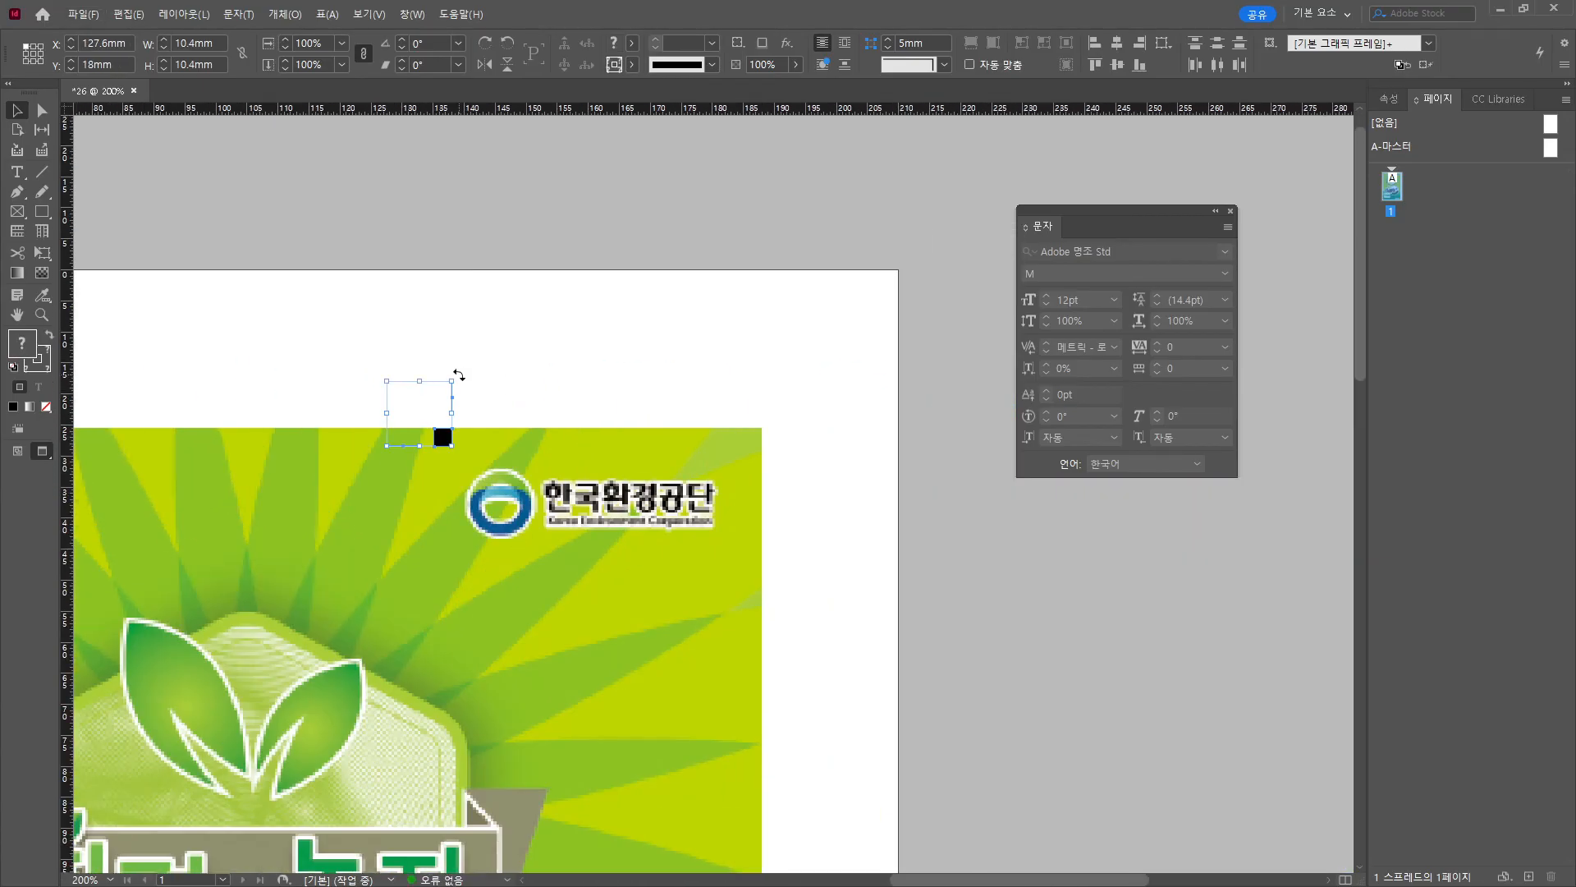
drag(459, 374, 582, 522)
drag(403, 440, 764, 449)
Move and rotate the crop mark to fit the poster's bottom-right corner.
scroll(819, 455, up, 8)
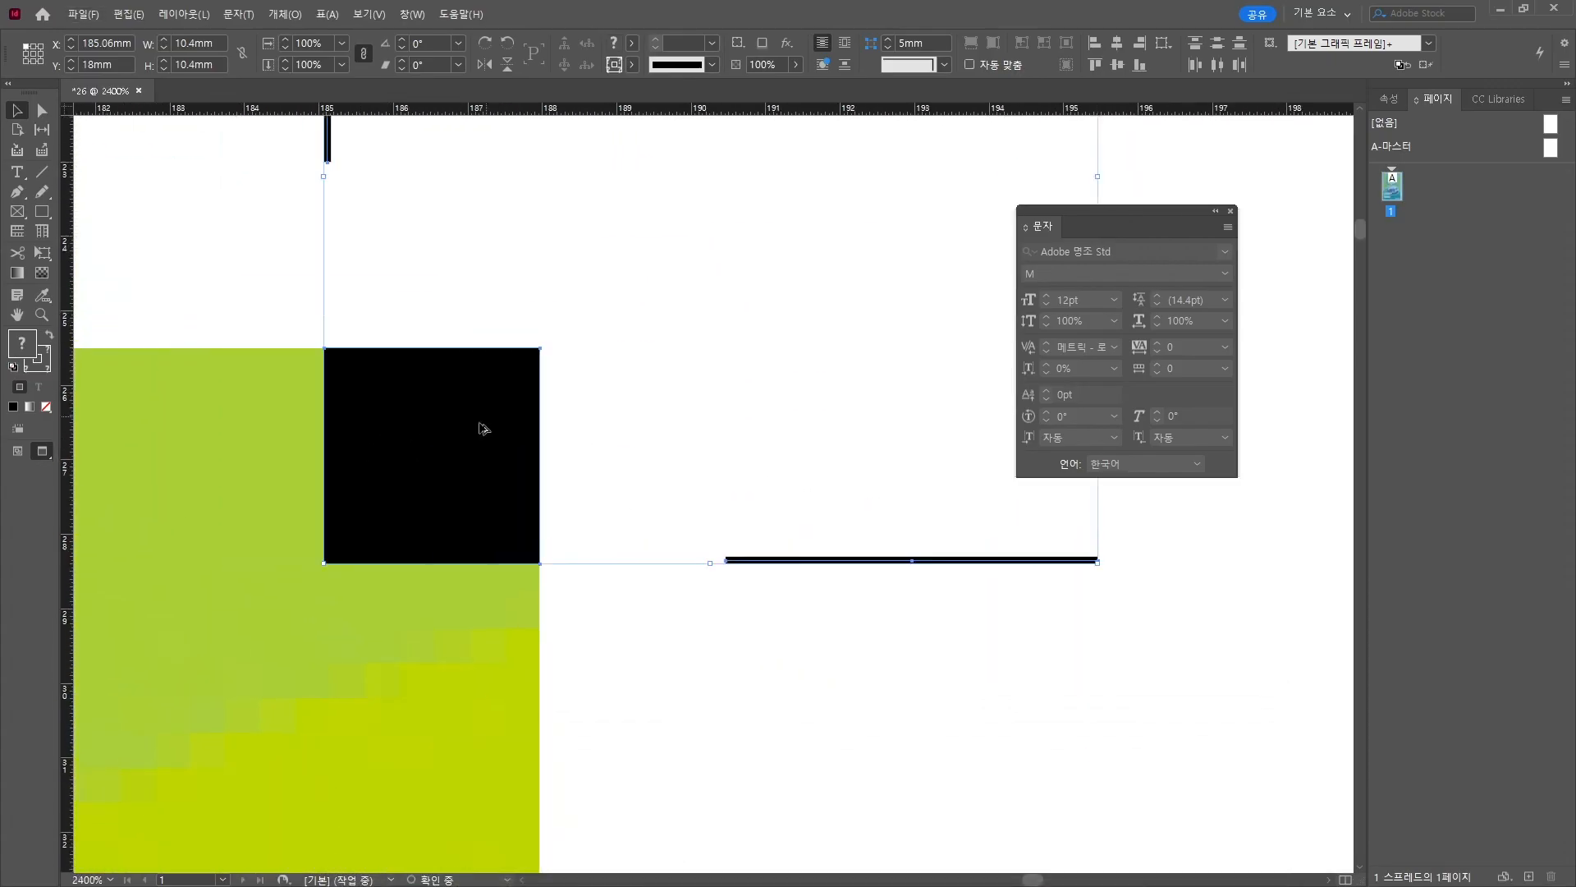
scroll(483, 428, down, 7)
drag(483, 429, 485, 801)
drag(488, 800, 563, 841)
scroll(563, 840, up, 4)
Place a 90°-rotated copy of the crop mark exactly at the bottom-left corner.
drag(587, 251, 589, 628)
drag(590, 628, 827, 583)
drag(825, 582, 211, 517)
scroll(211, 517, down, 3)
drag(316, 503, 305, 603)
scroll(246, 603, up, 4)
drag(443, 283, 138, 292)
scroll(137, 293, up, 3)
drag(389, 442, 386, 442)
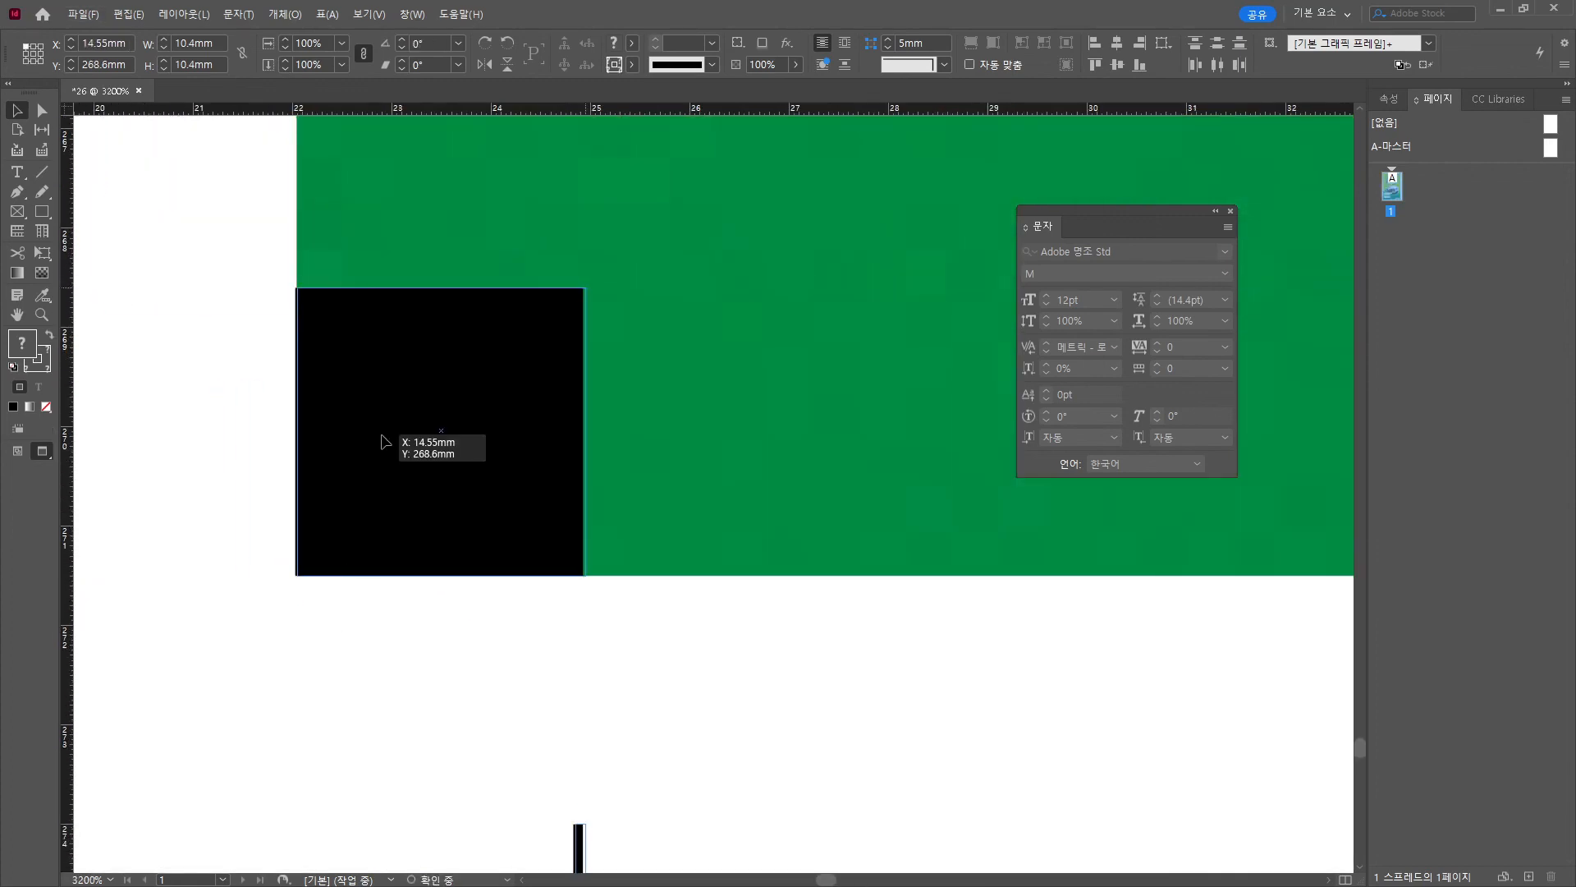
click(684, 639)
scroll(684, 639, down, 5)
drag(835, 729, 485, 630)
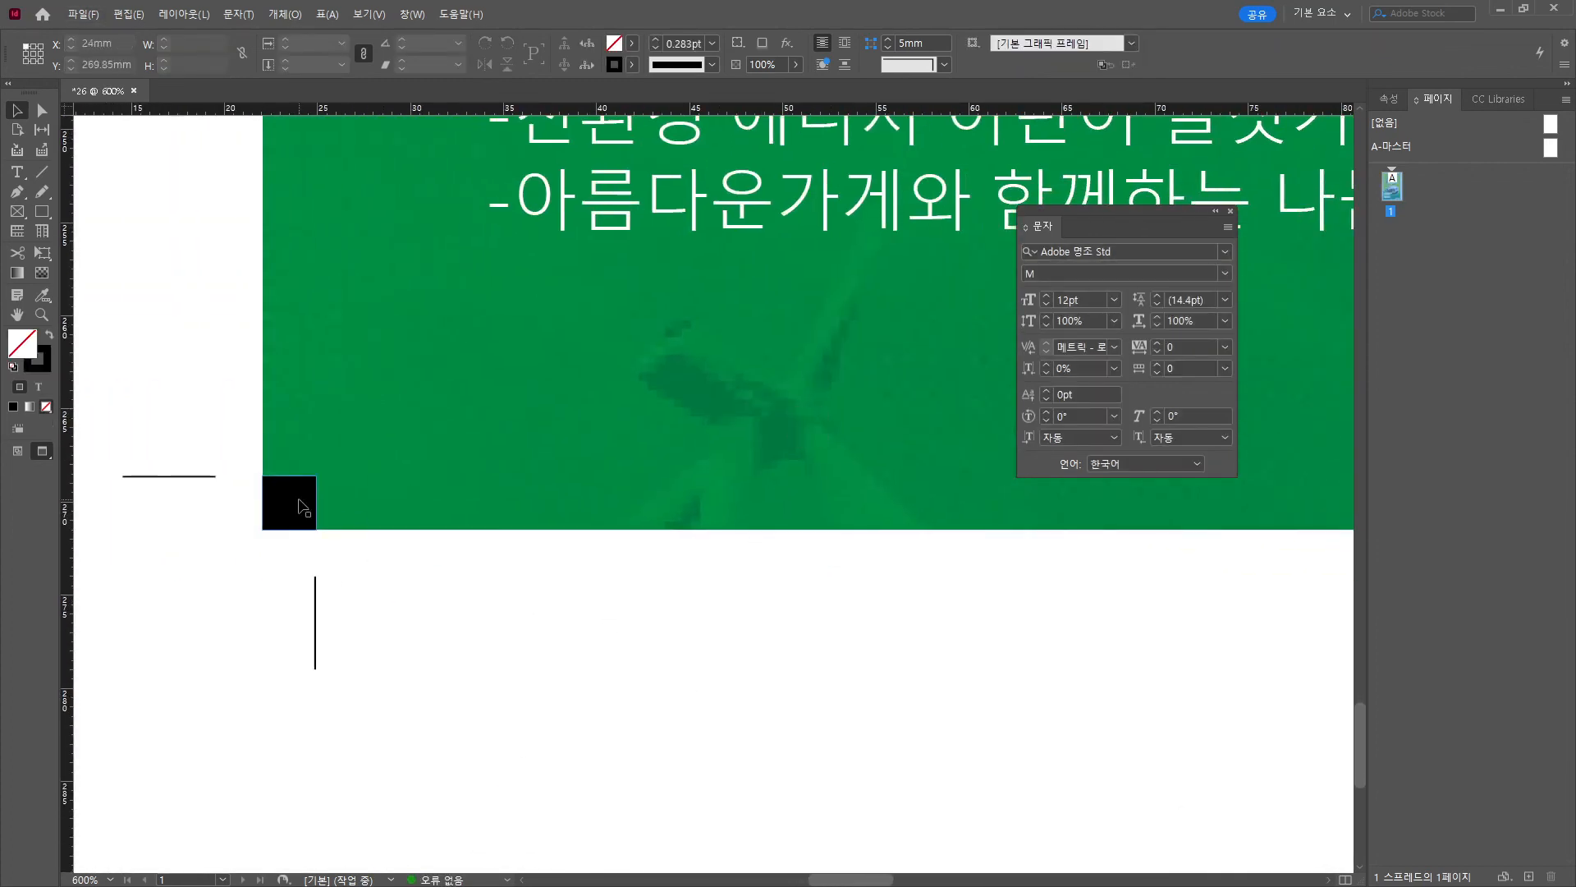
scroll(534, 486, down, 6)
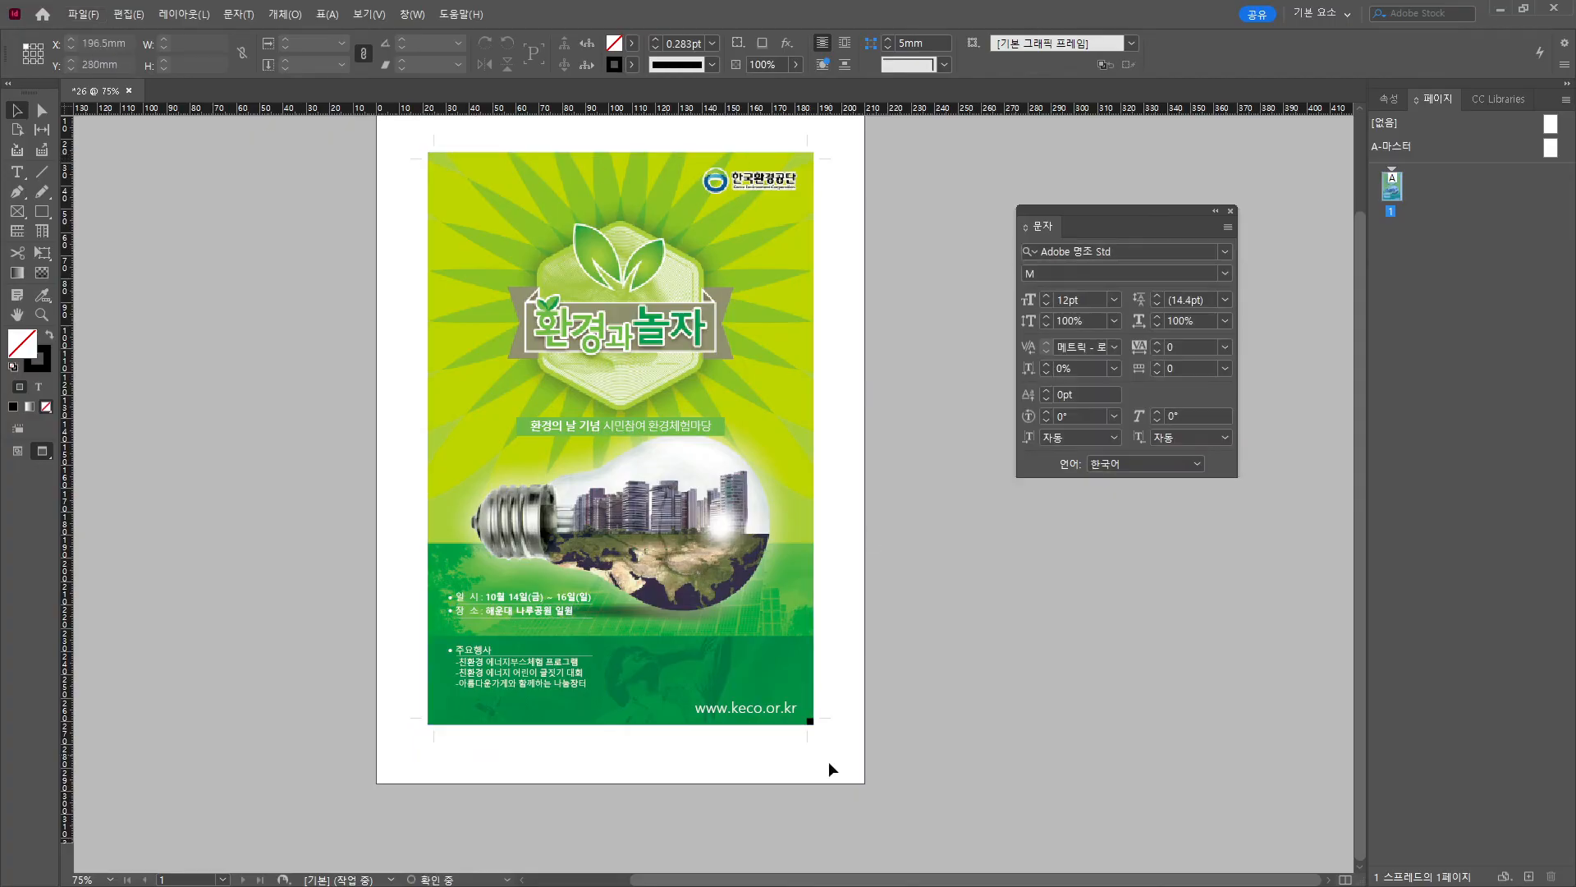
scroll(465, 757, up, 6)
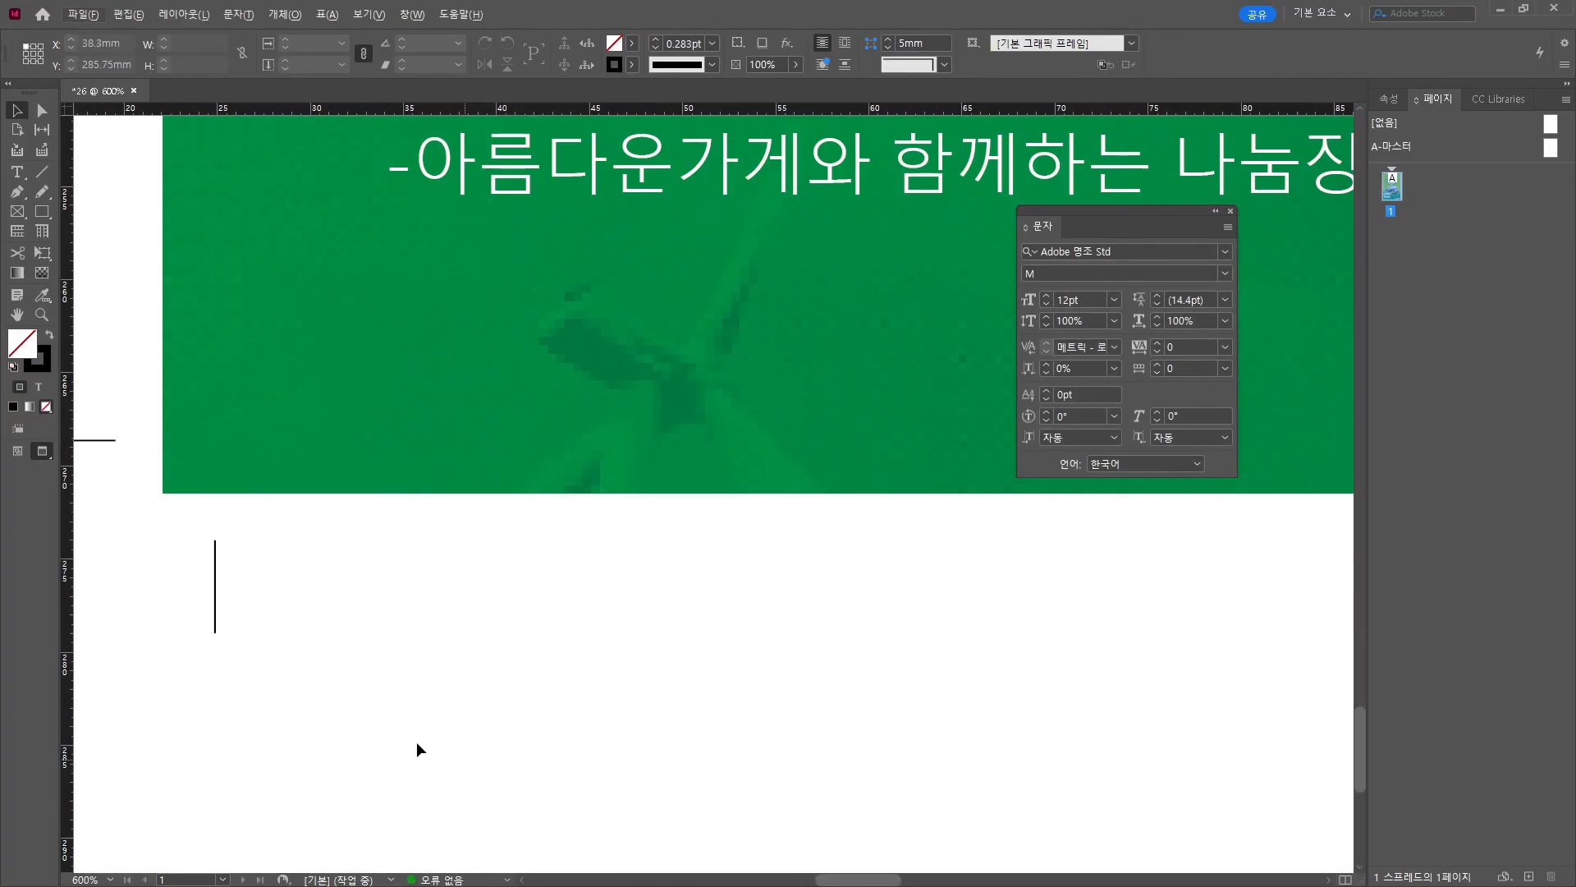
Add an A03 text label below the bottom-left corner in 맑은 고딕 Semilight, 10 pt.
key(t)
drag(256, 539, 574, 643)
text(A03)
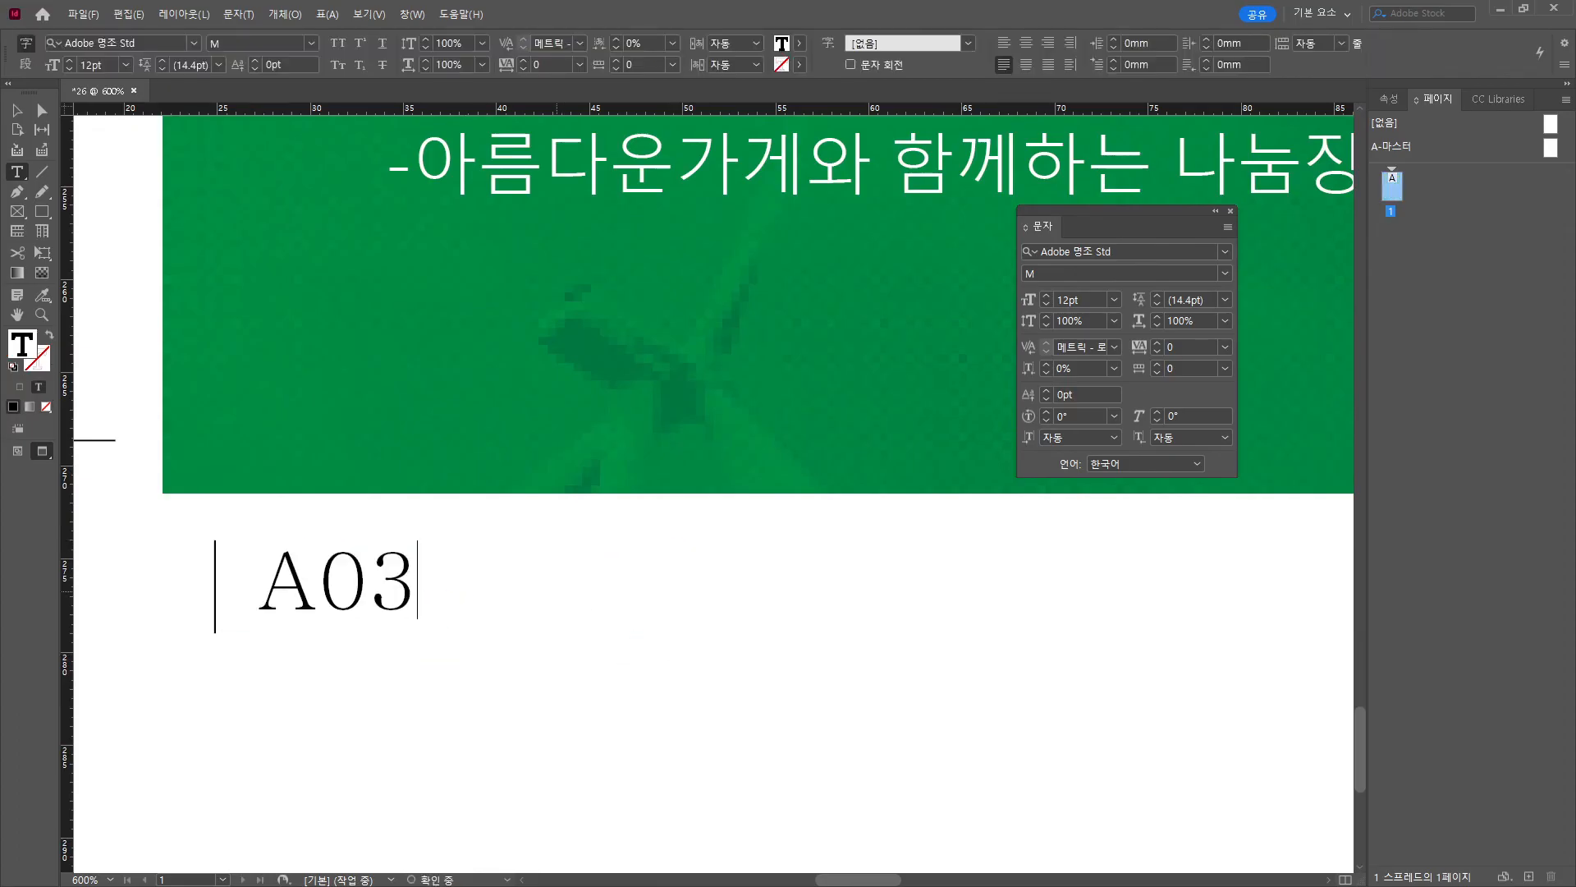
key(ctrl+a)
click(194, 43)
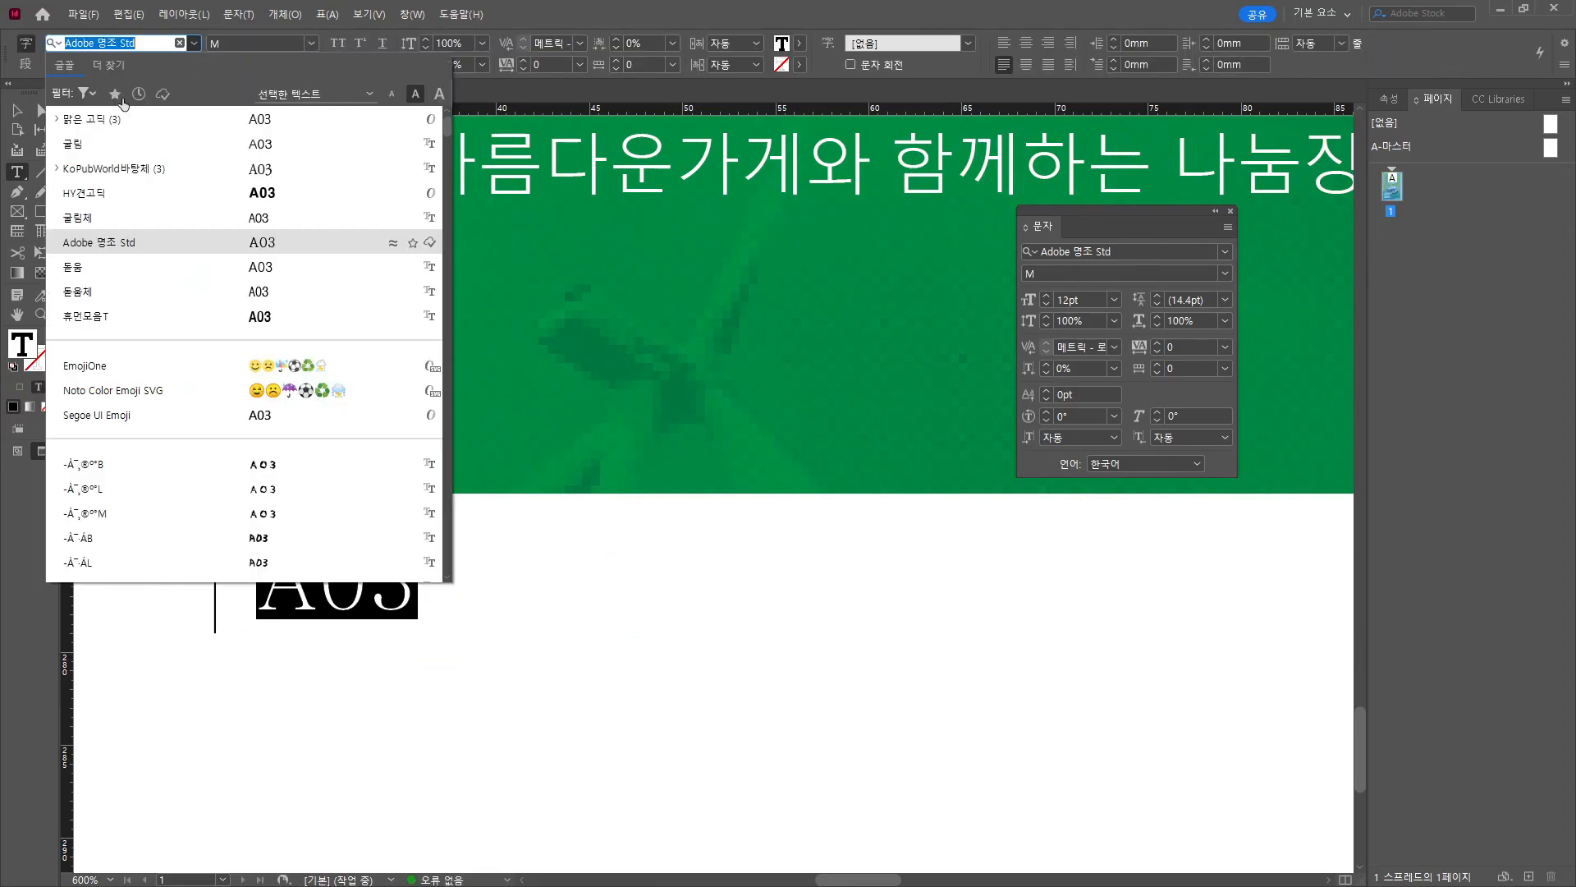
click(107, 118)
text(10)
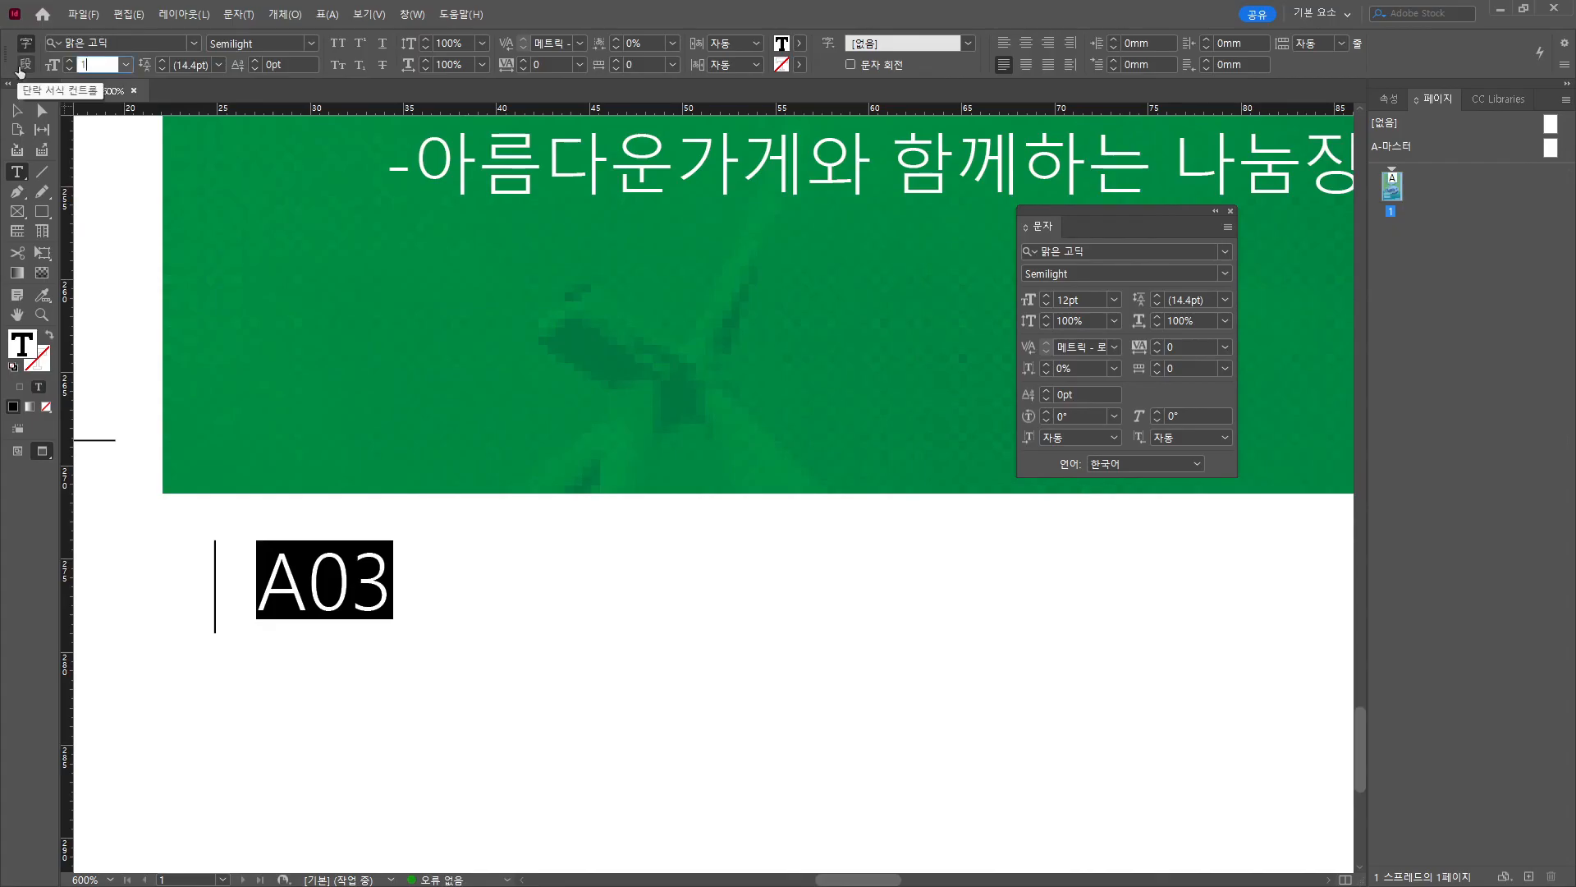
key(Return)
Place the A03 frame beside the bottom-left crop line at Y 274.5 mm and X 7.
click(16, 110)
scroll(215, 520, up, 3)
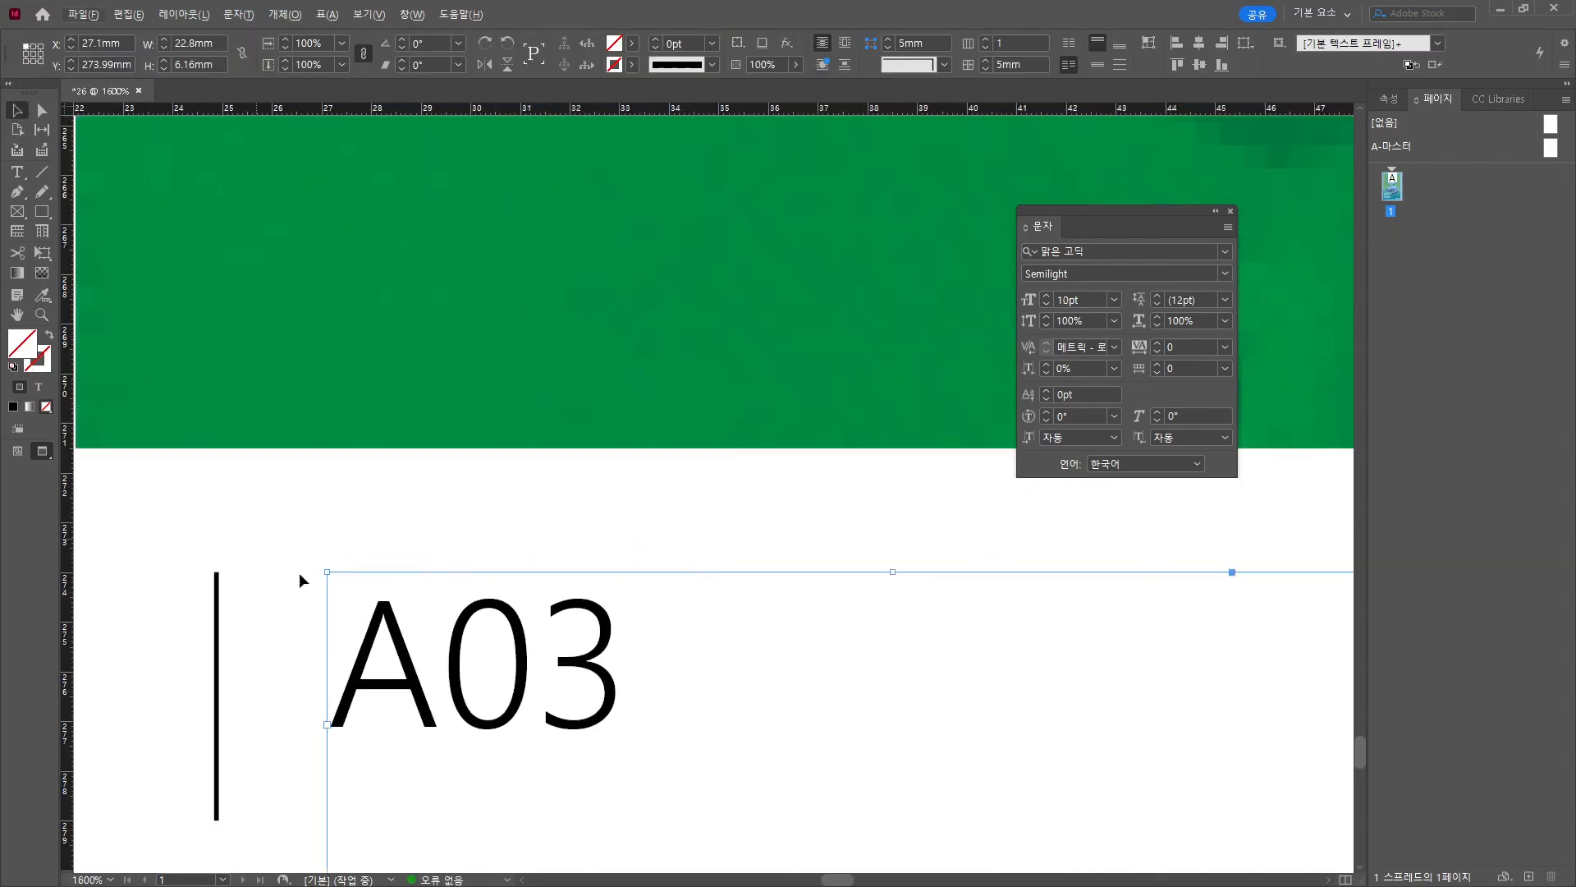
drag(379, 622, 489, 510)
drag(568, 547, 457, 430)
click(98, 63)
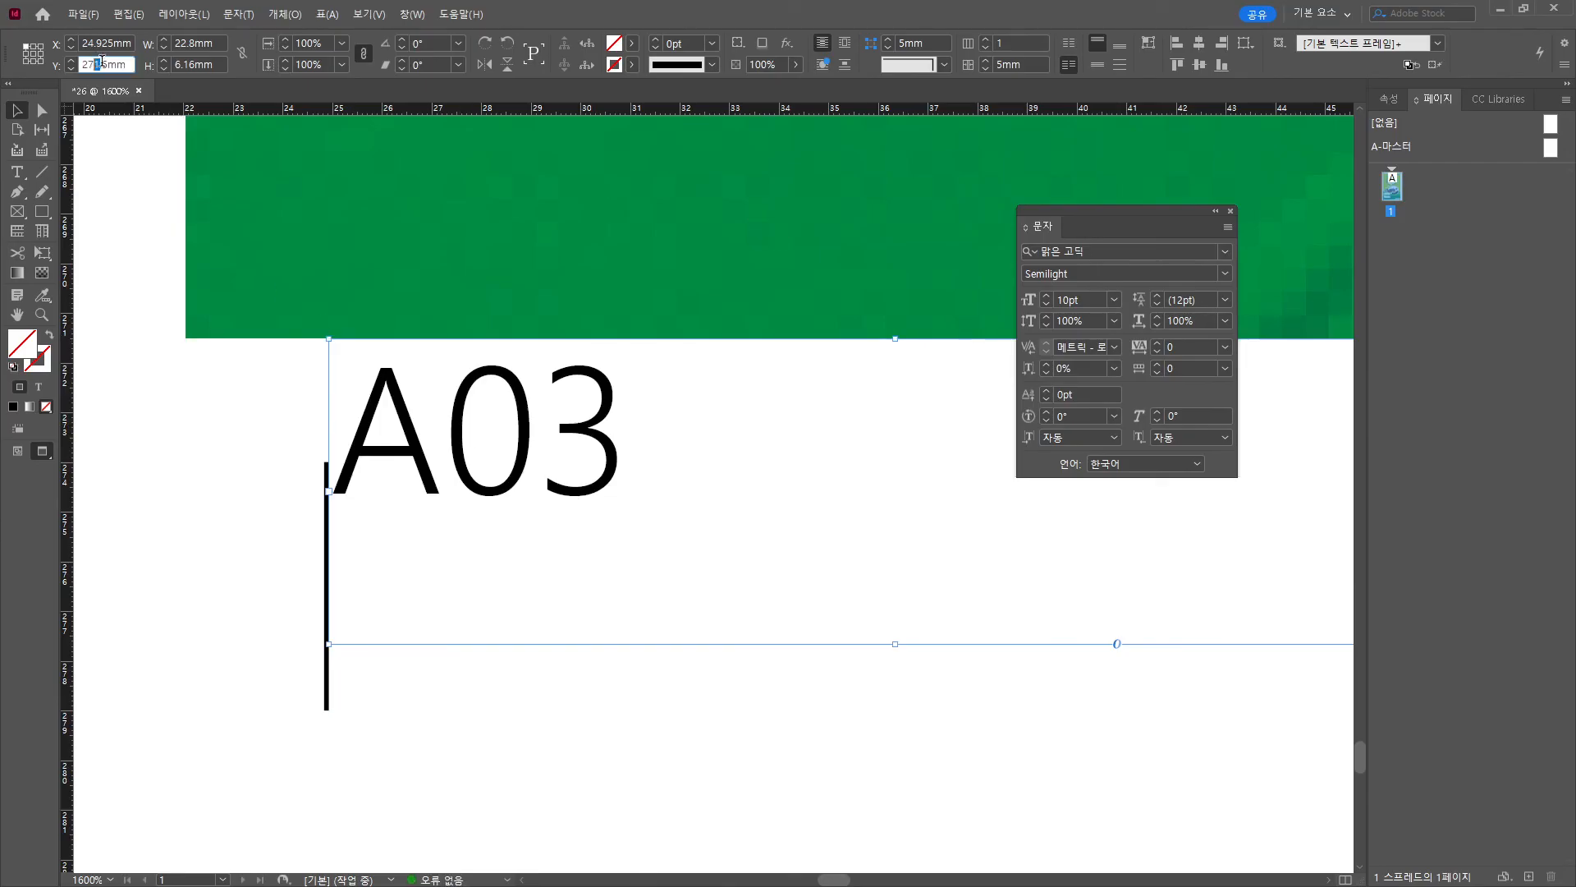
key(Return)
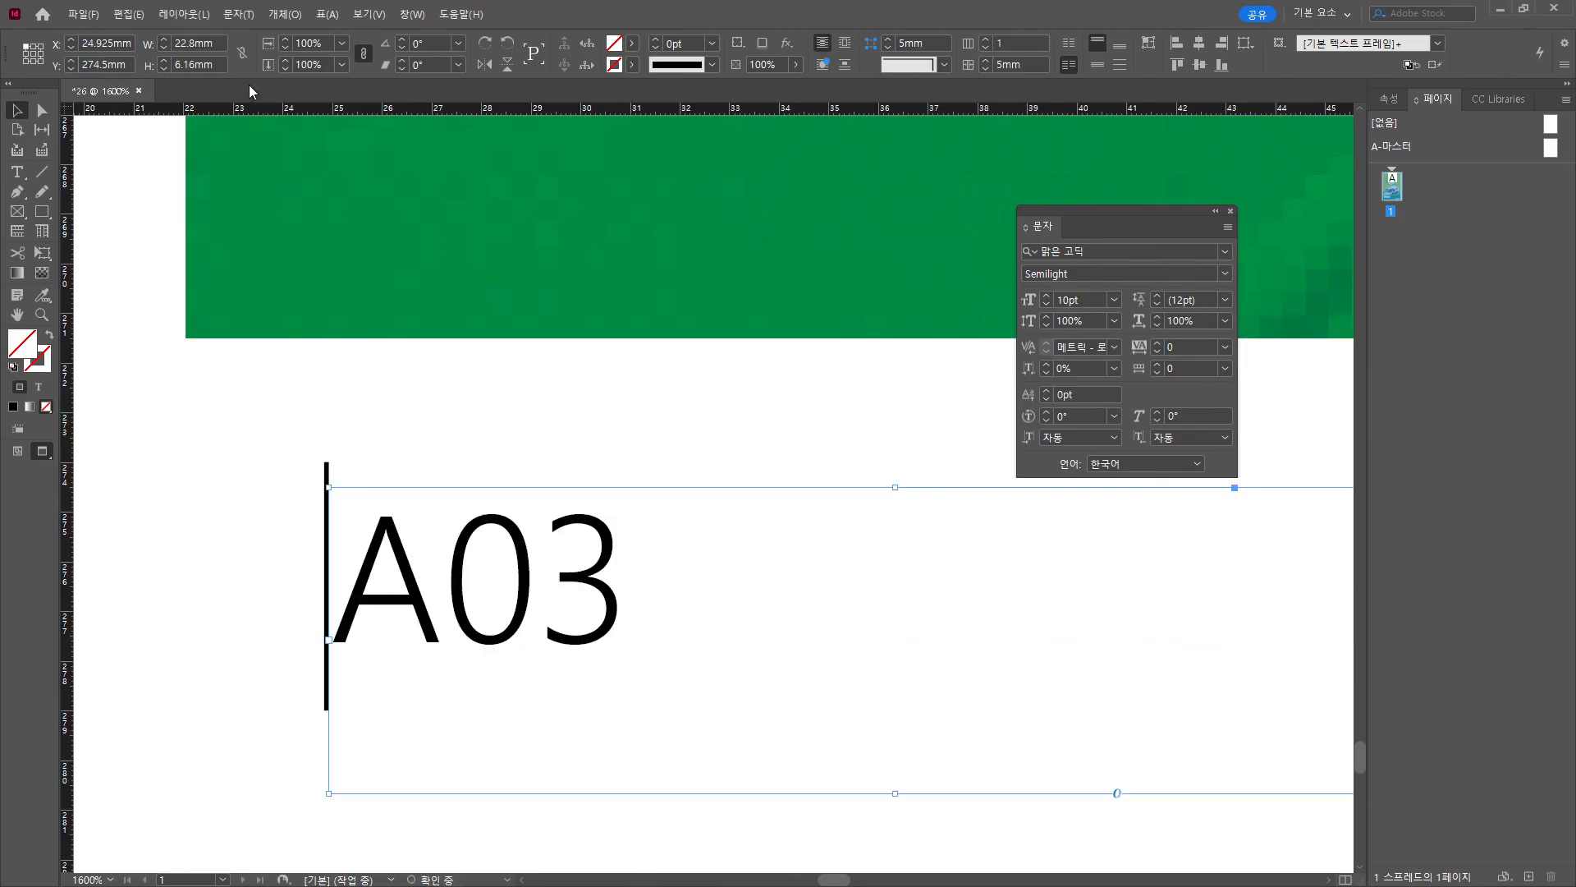
click(87, 43)
text(7)
key(Return)
click(236, 404)
scroll(419, 578, down, 4)
key(ctrl+0)
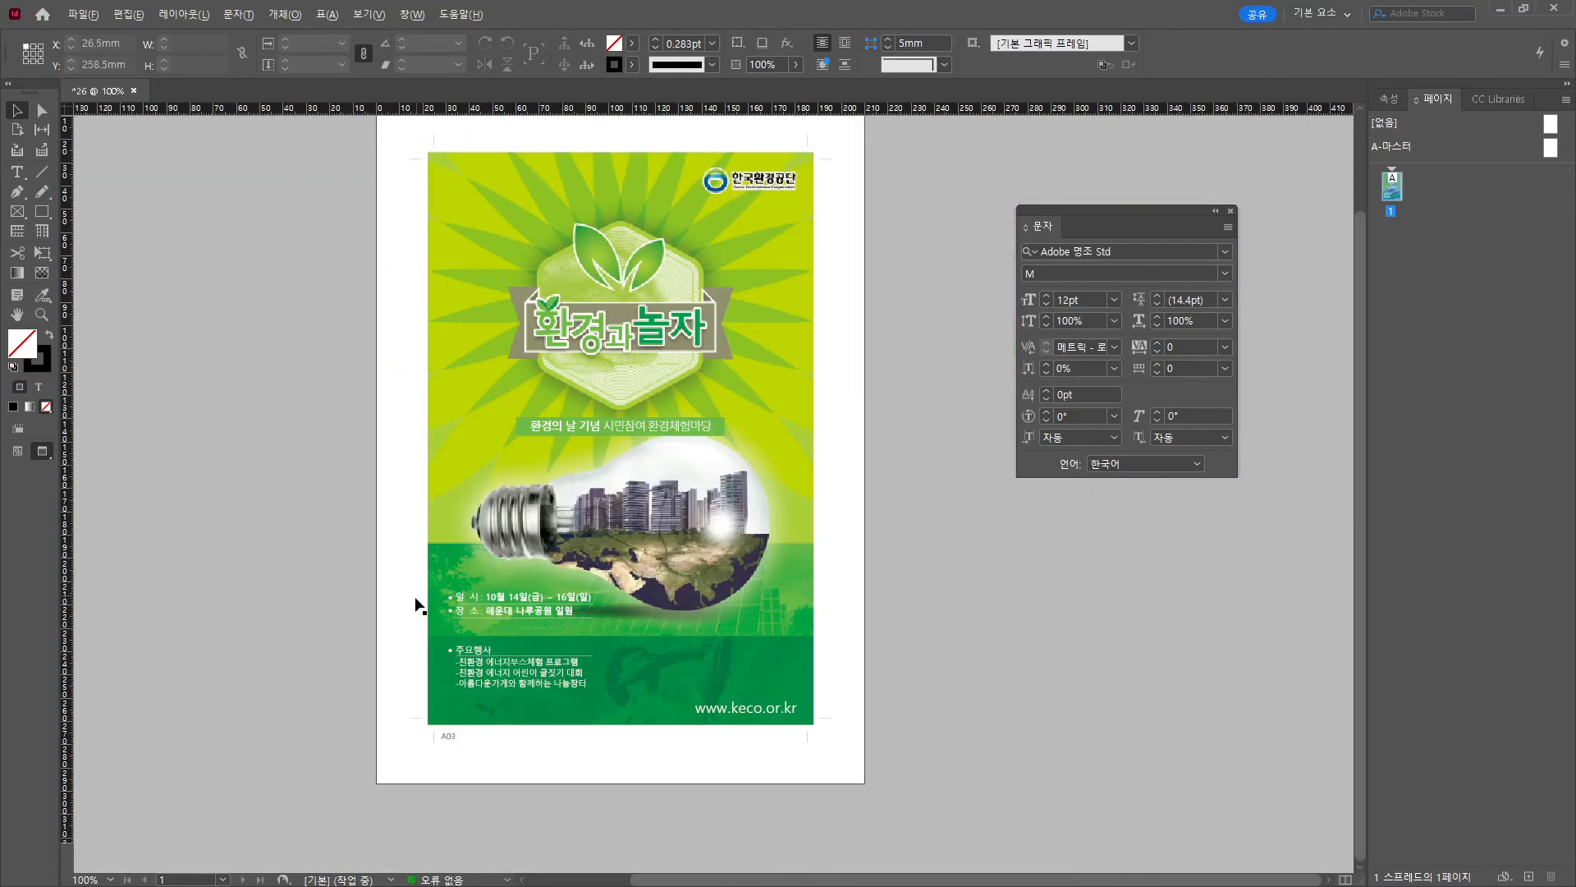
Save the poster as 26.indd in the desktop's 26 folder, next to 26.psd.
click(83, 14)
click(171, 151)
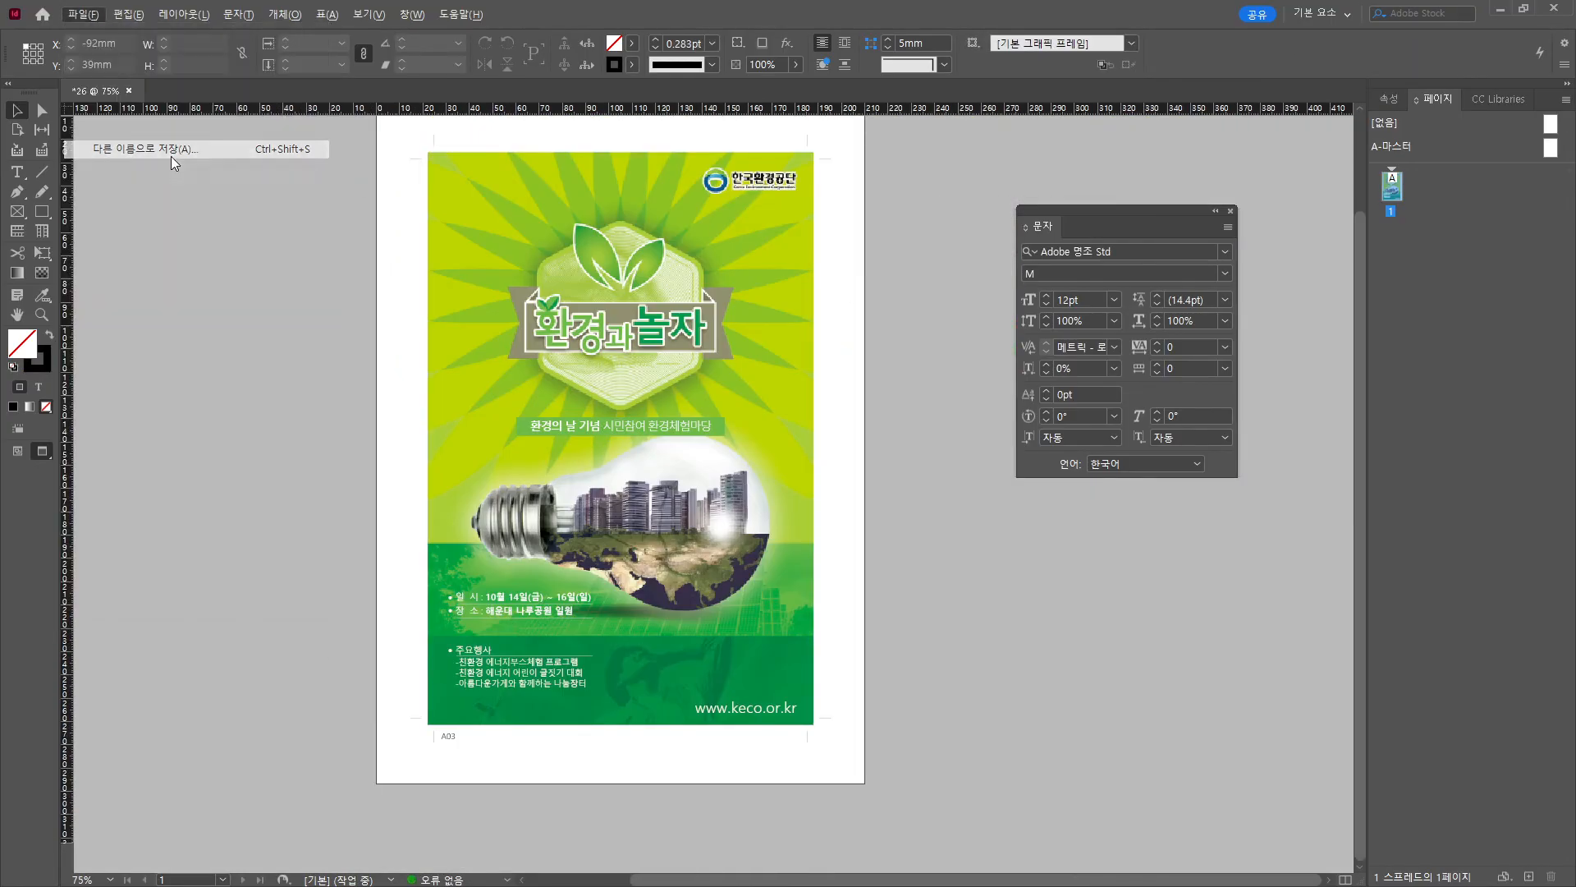
double_click(711, 369)
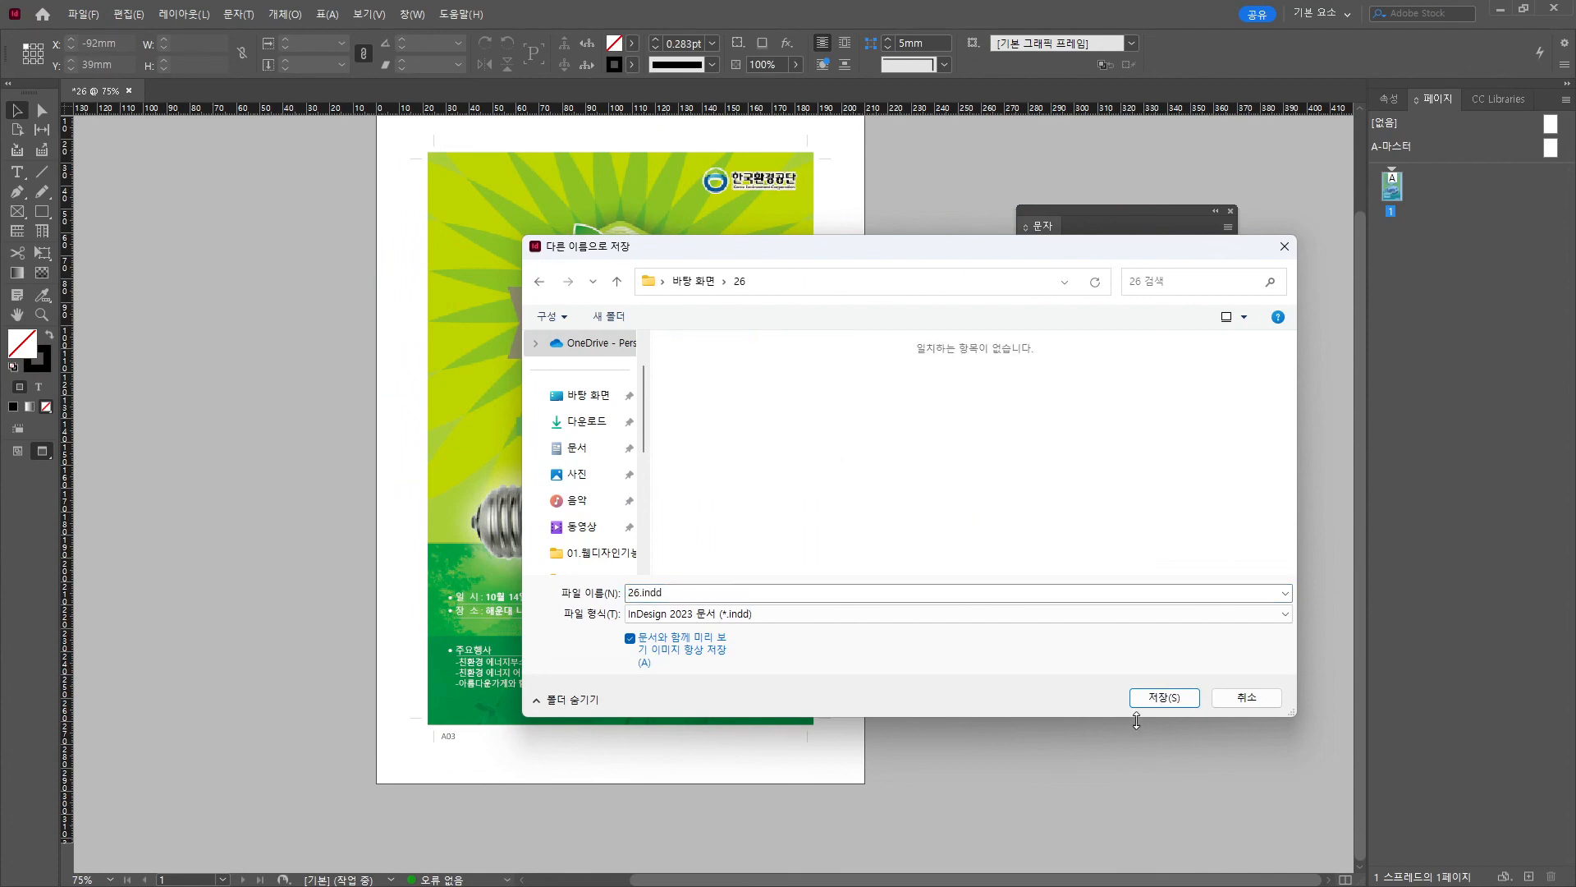
click(1164, 698)
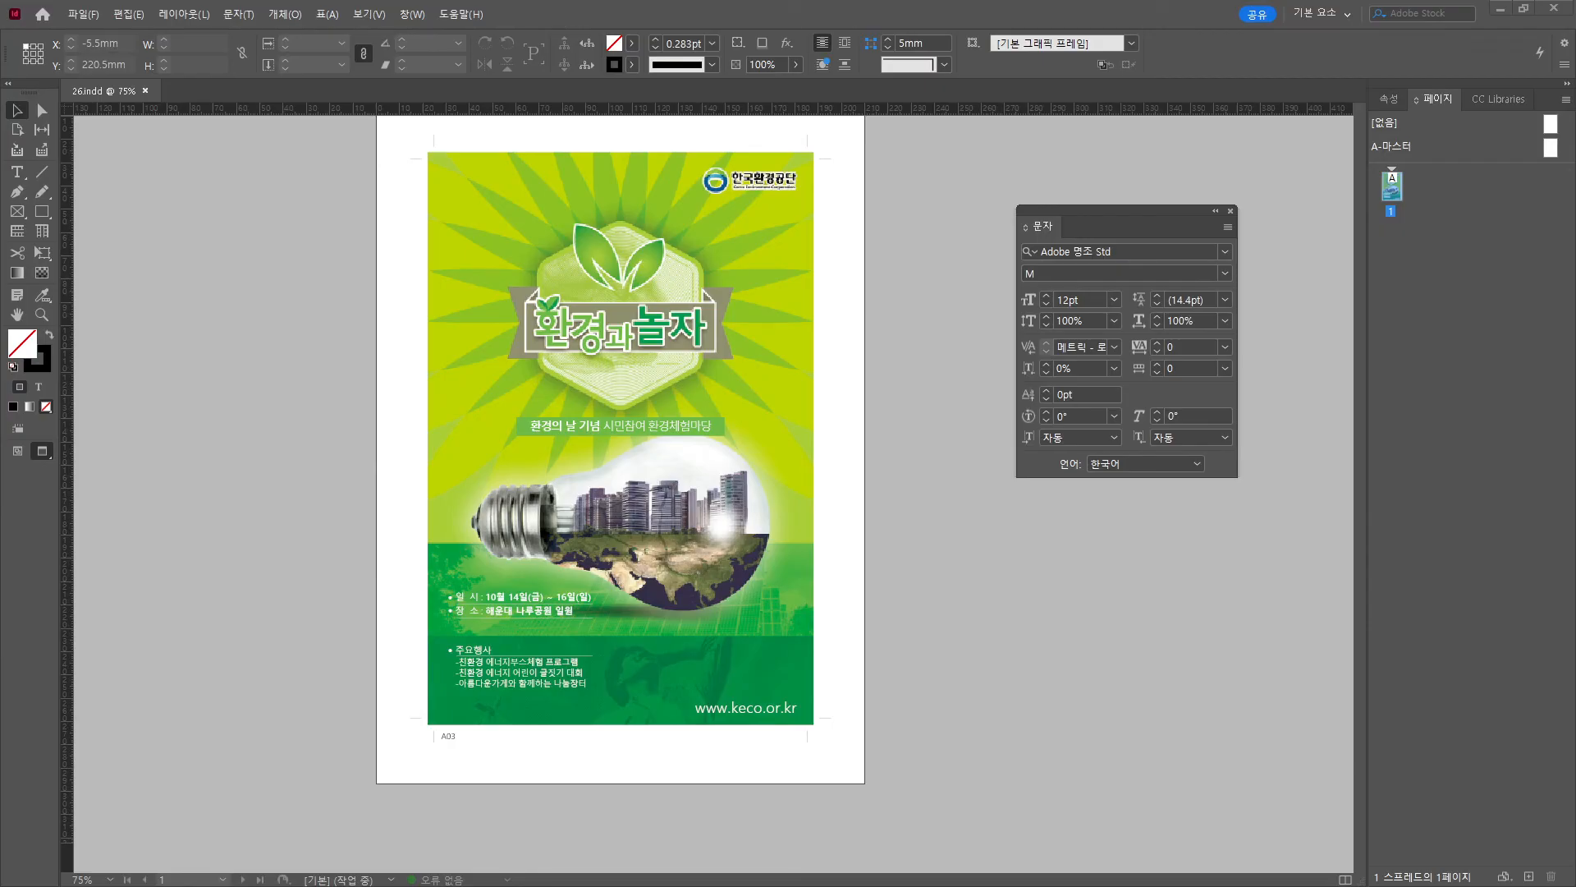
drag(0, 197, 706, 162)
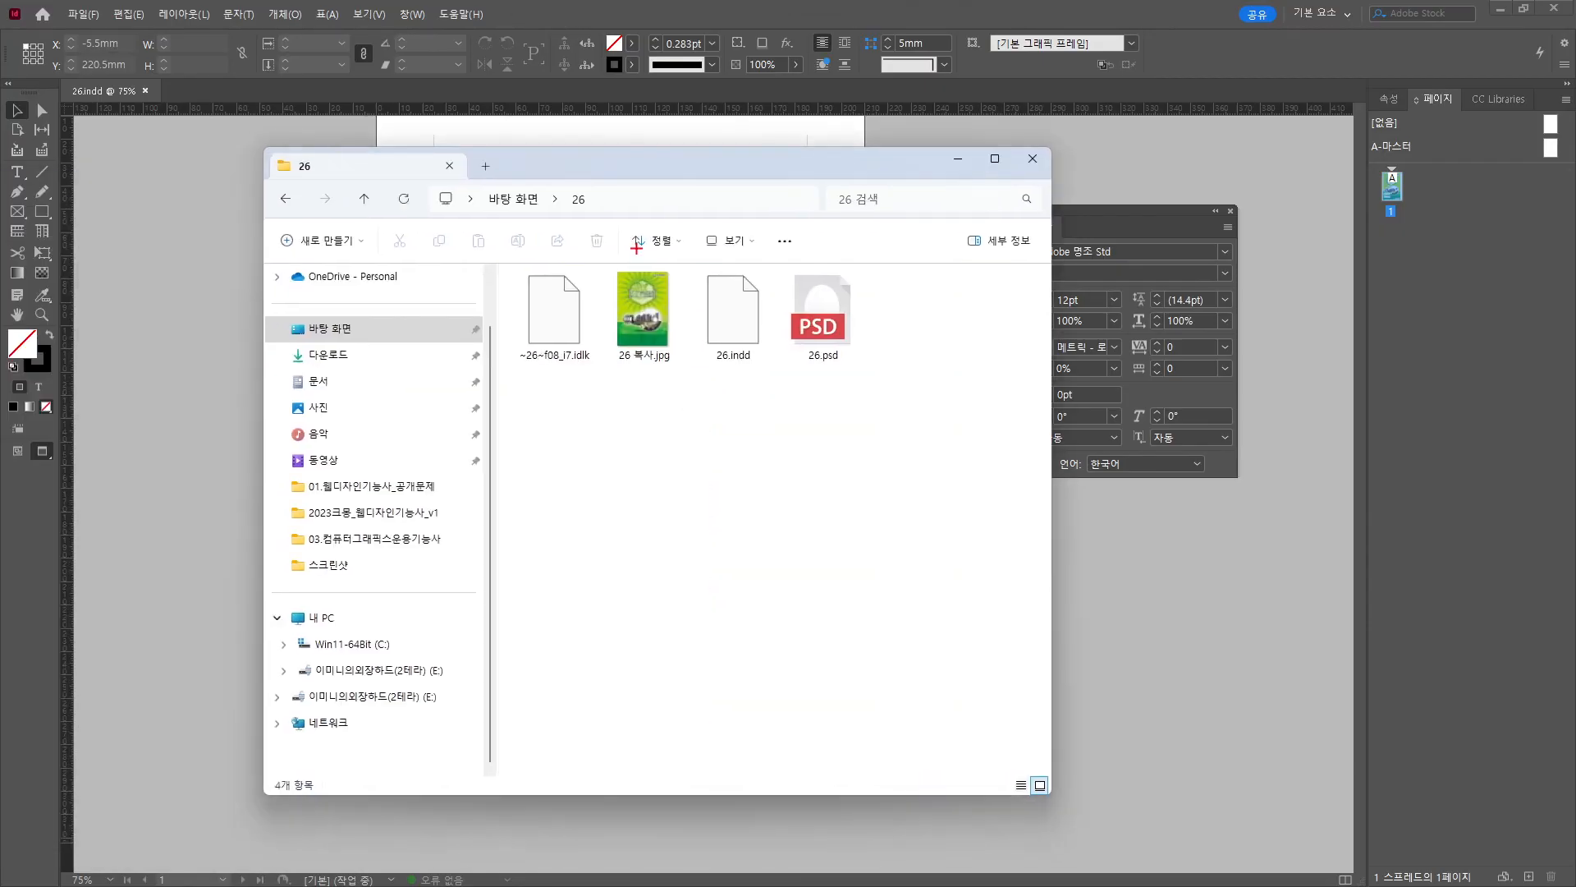
drag(636, 248, 689, 235)
mouse_move(773, 375)
mouse_down()
mouse_move(747, 172)
mouse_move(0, 197)
mouse_up()
key(Escape)
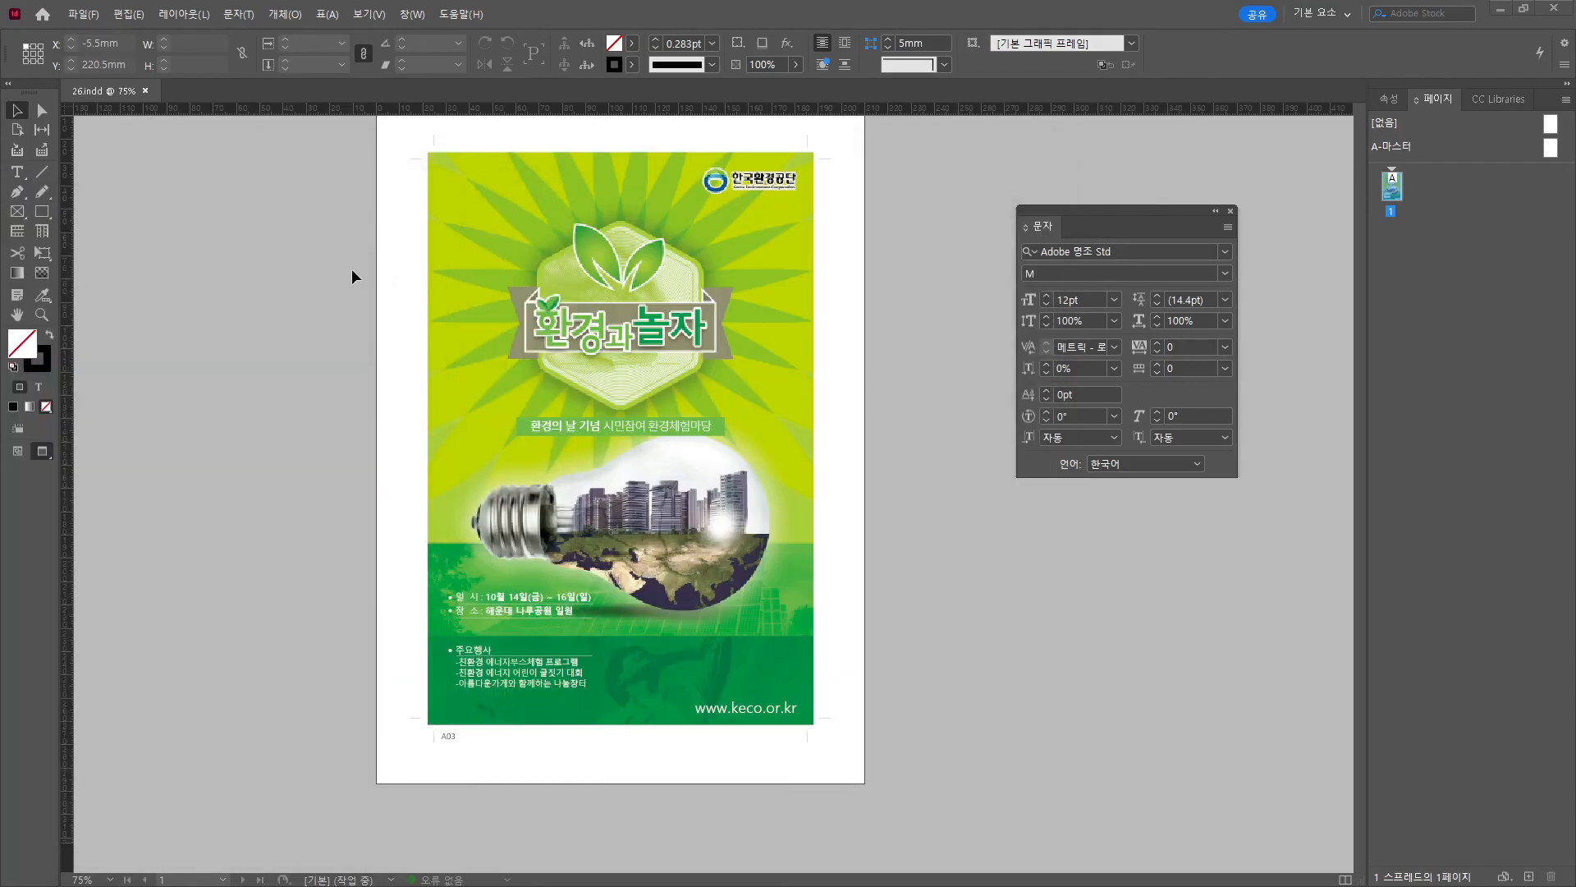